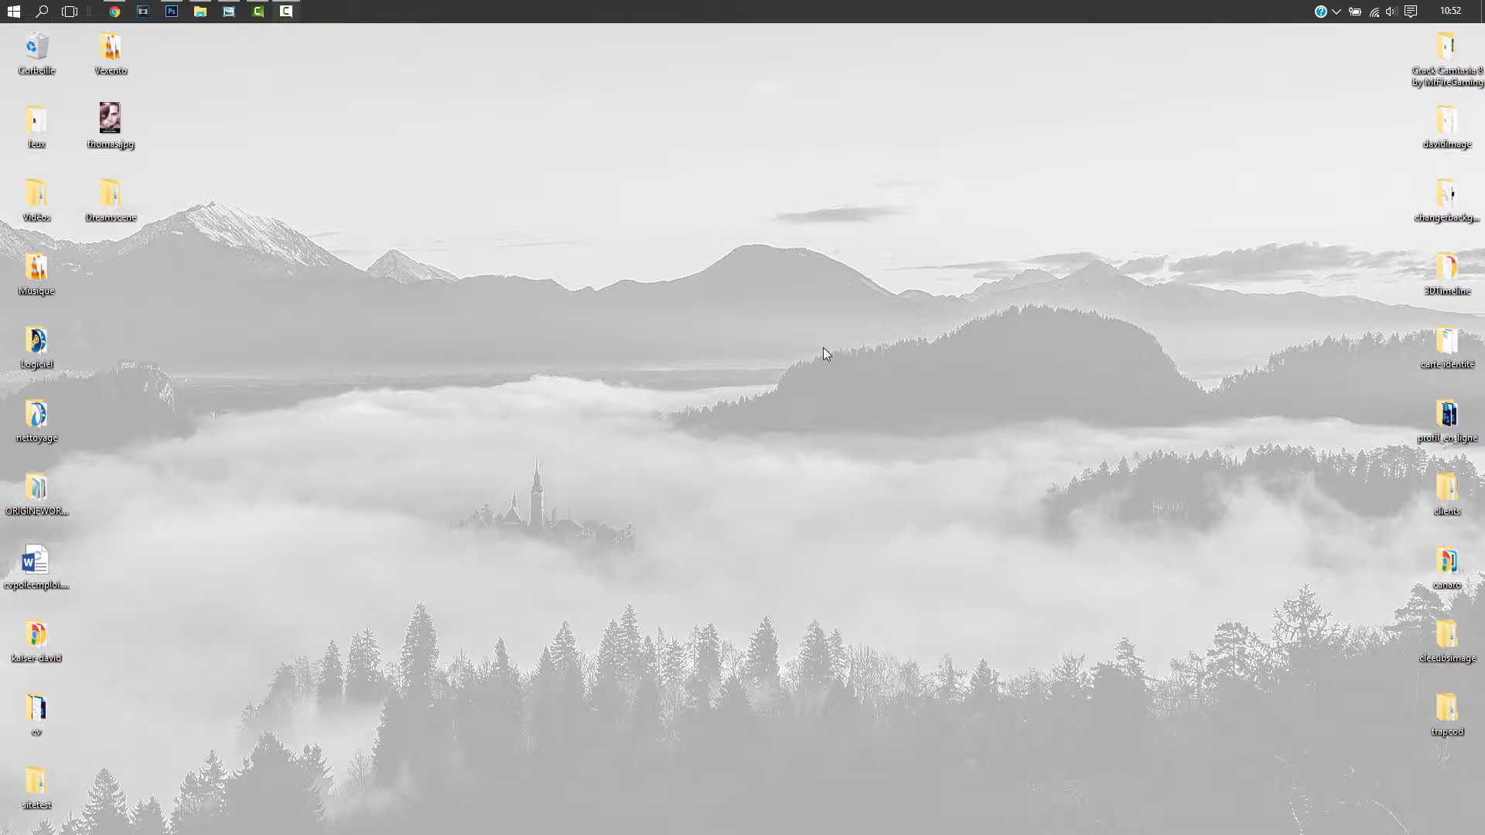
- Switch to the web browser and view the open Twitter profile and the YouTube channel page
click(114, 11)
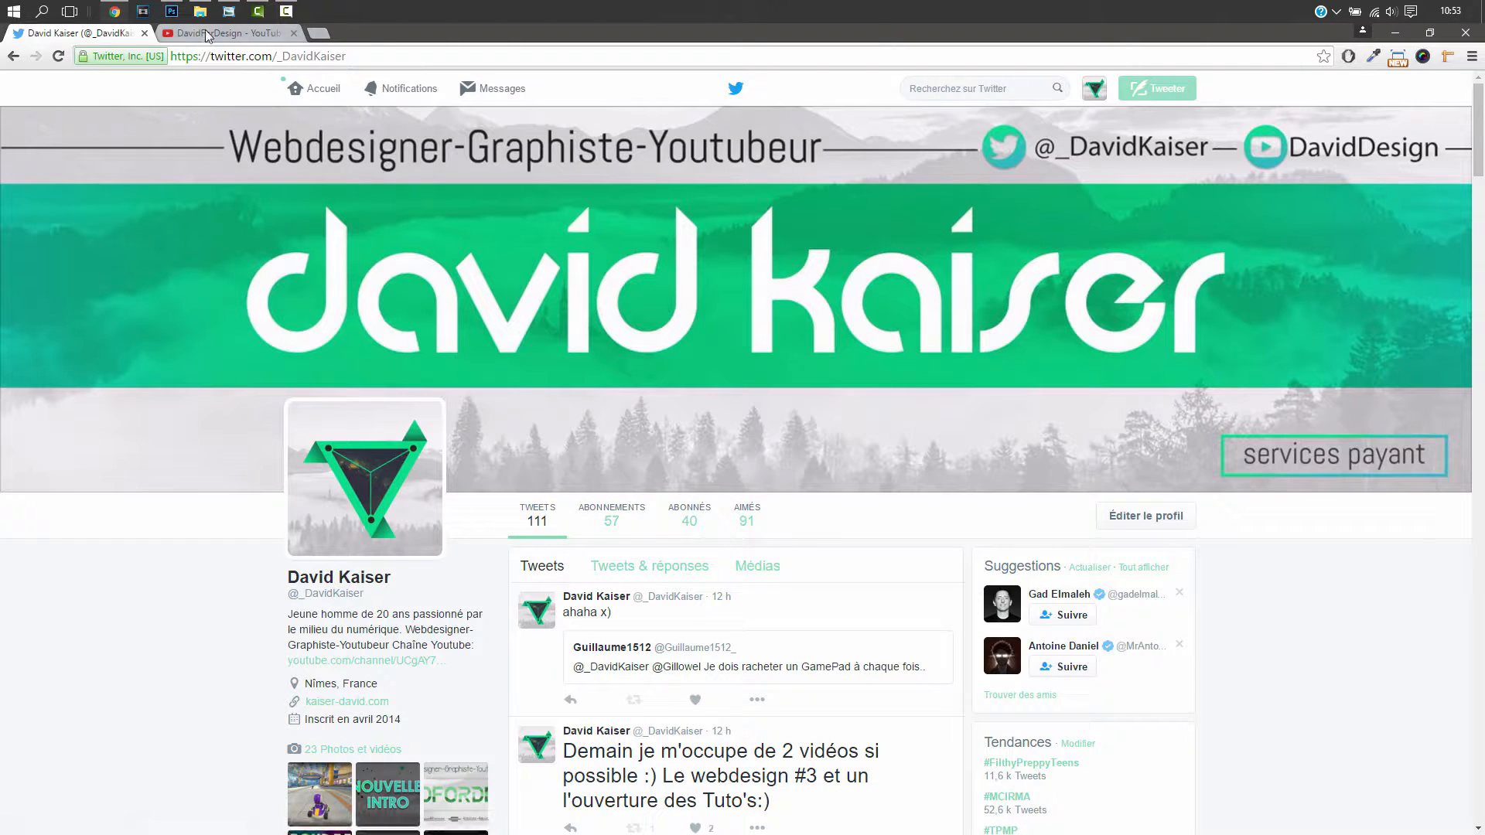
click(237, 34)
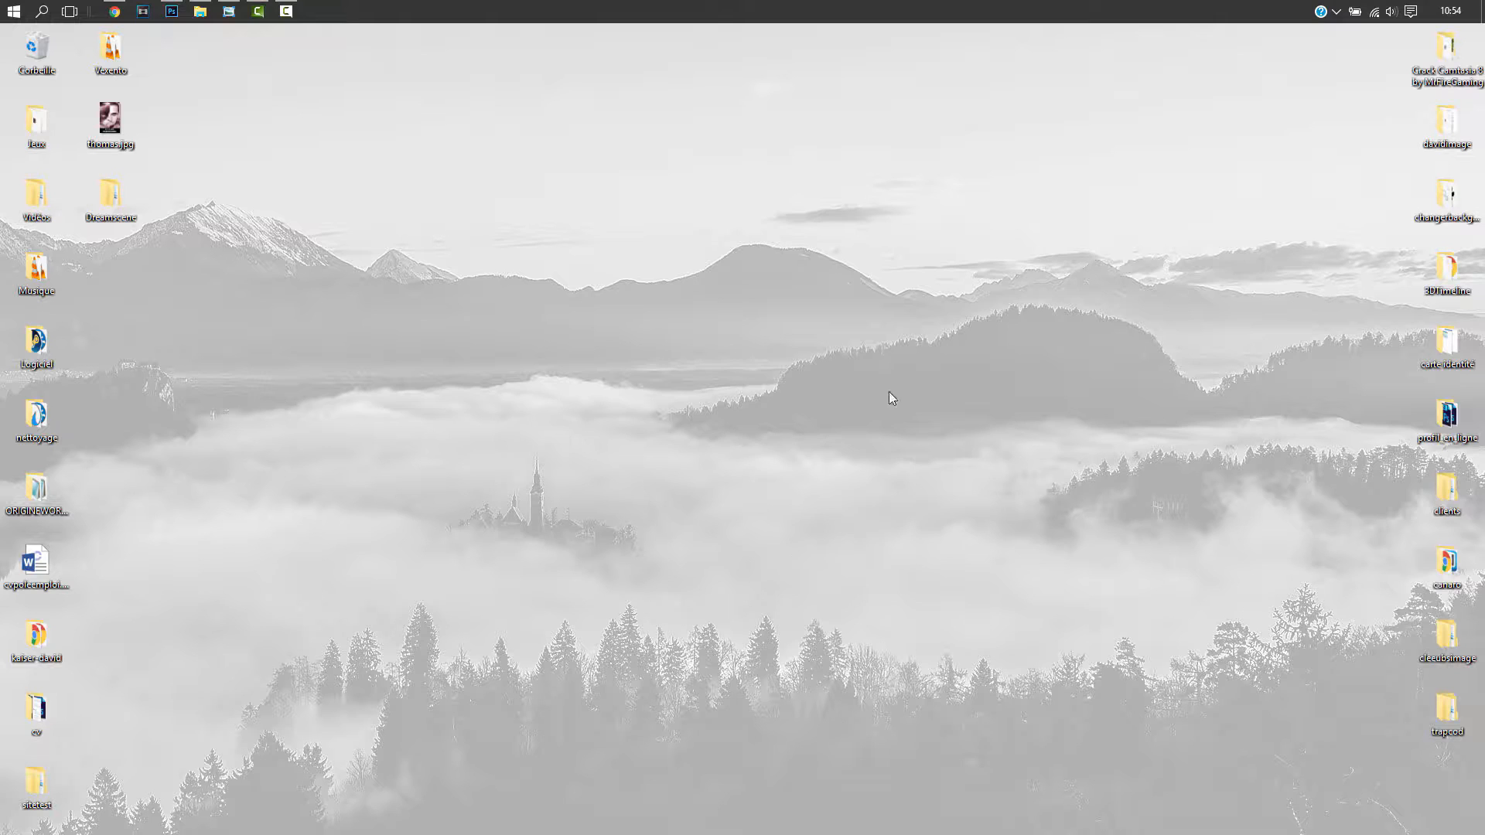
- Switch to Photoshop and review the accueil.psd mockup from the header down to the team section
click(172, 12)
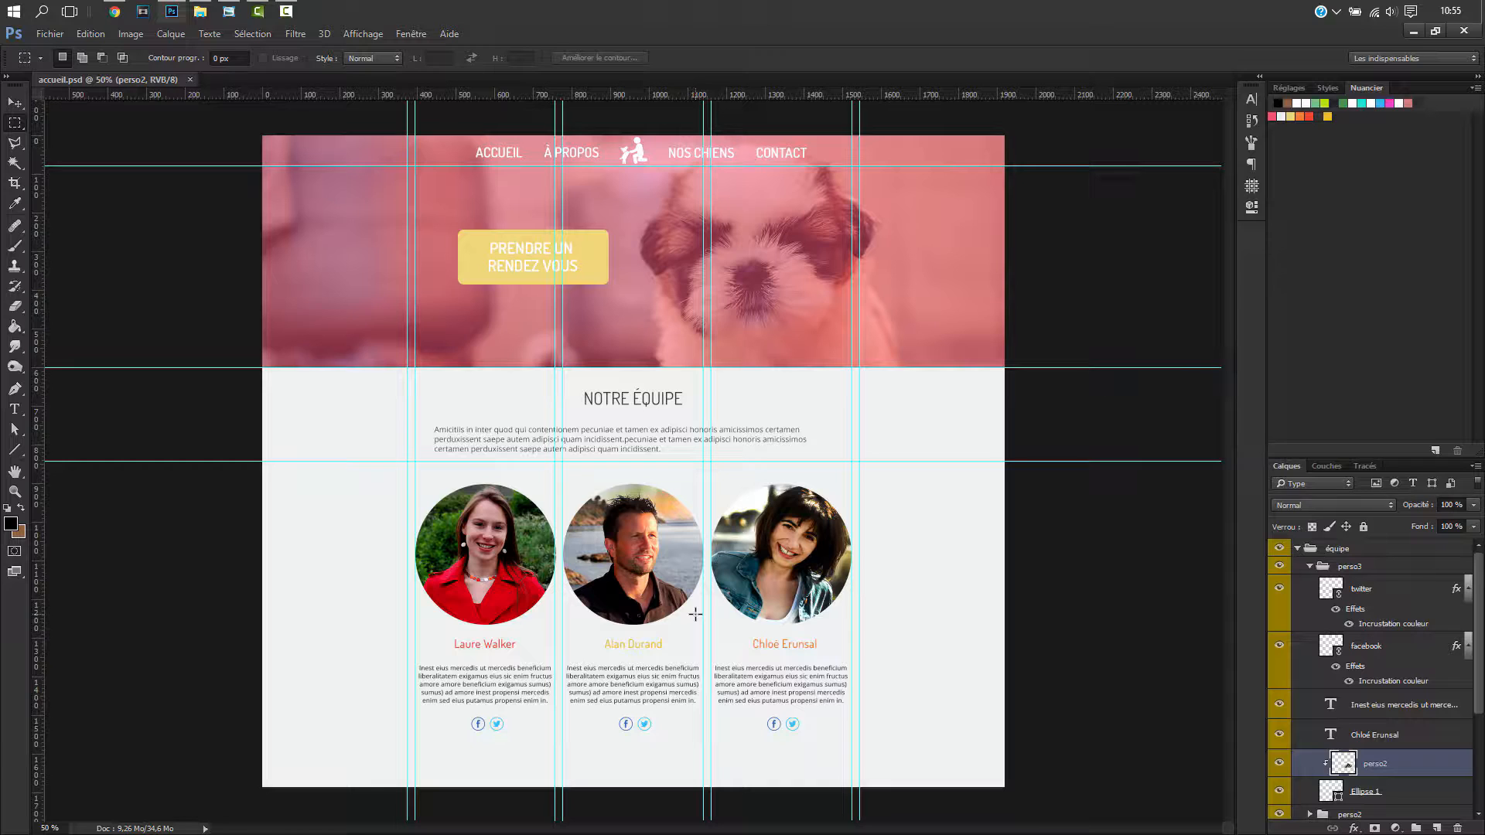
key(ctrl+plus)
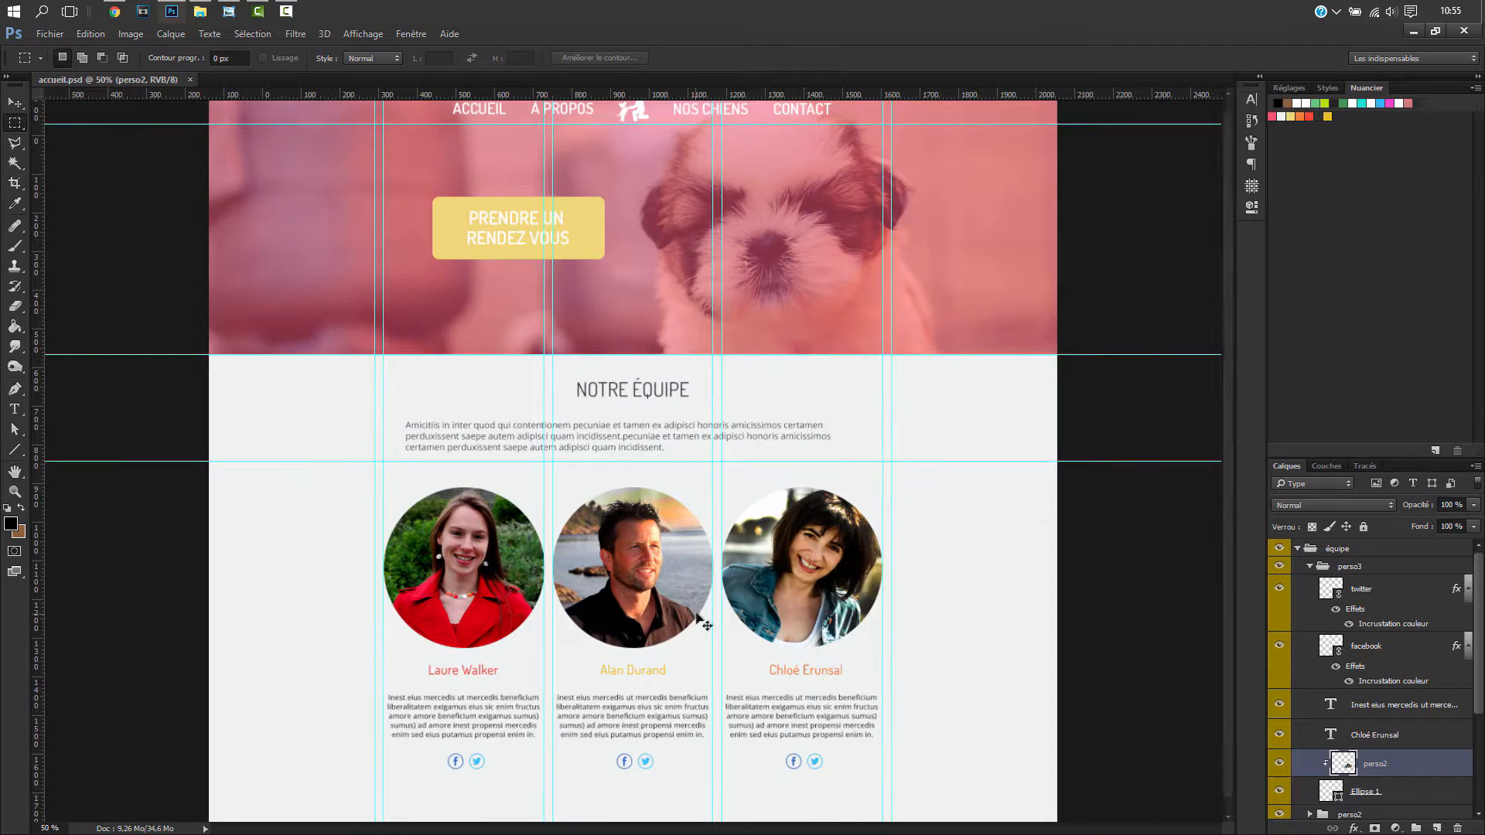
scroll(1228, 461, down, 3)
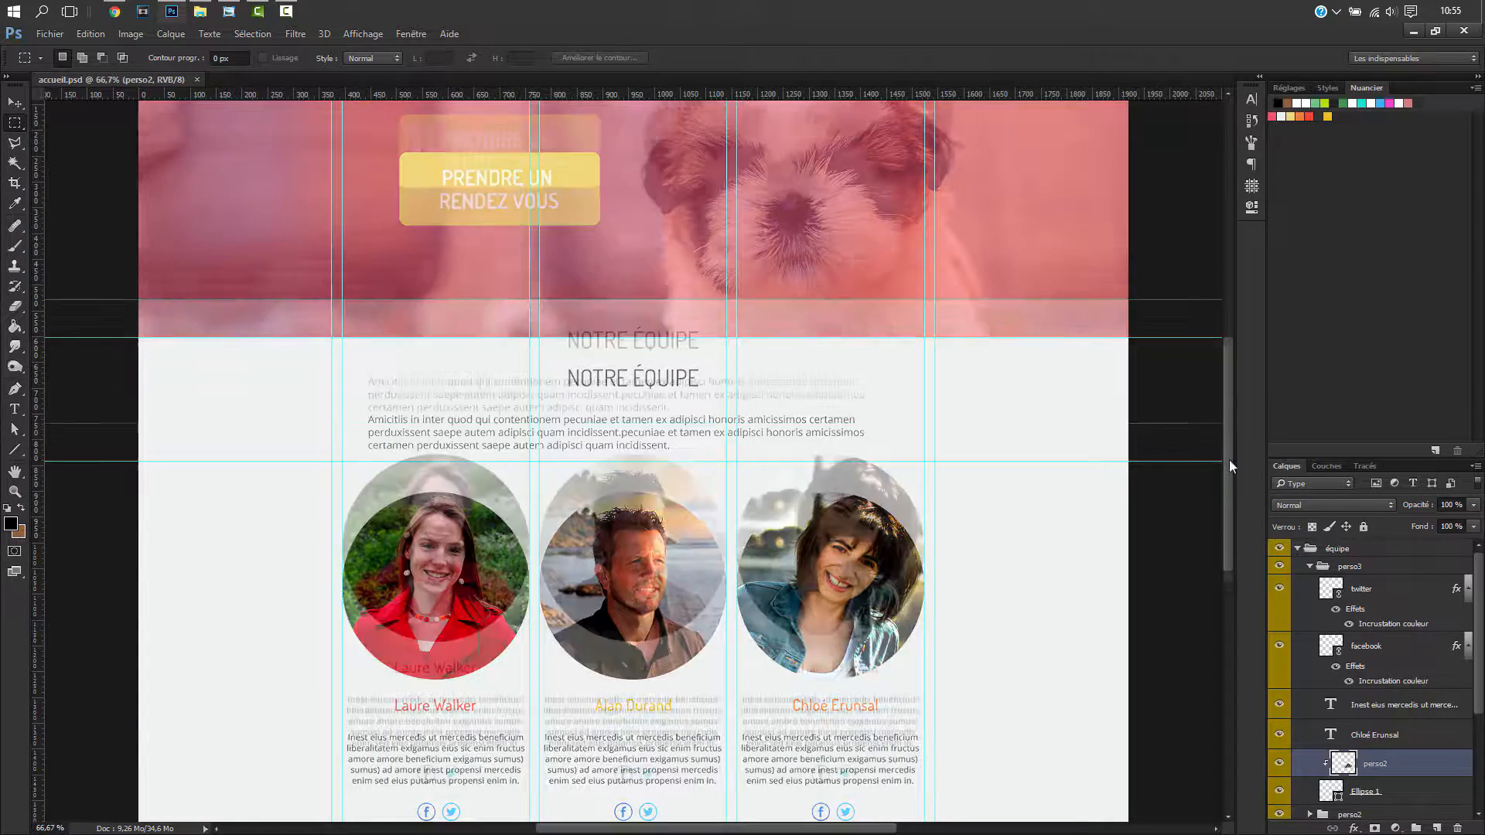
drag(1227, 480, 1226, 480)
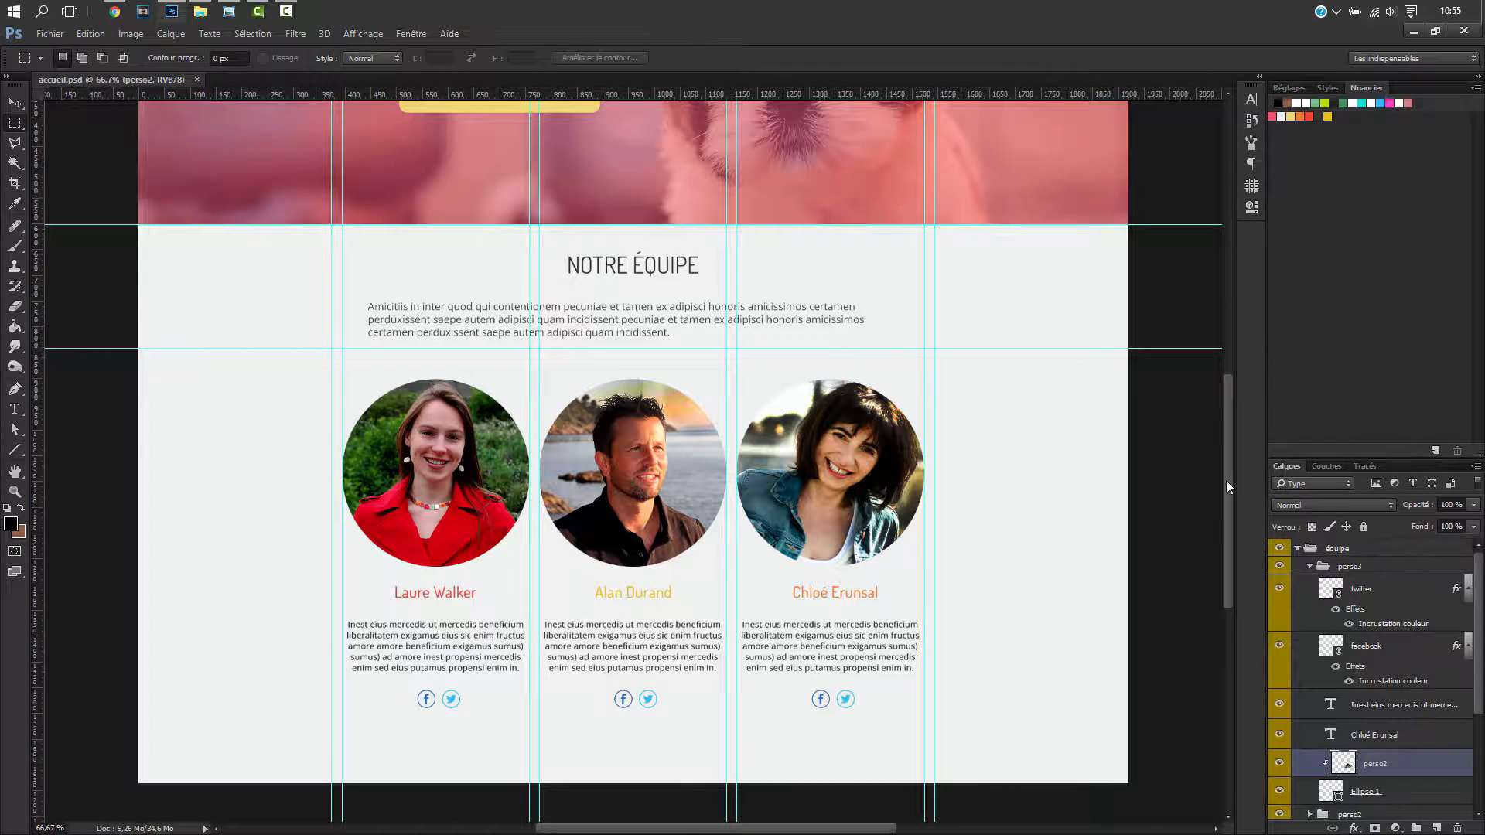
drag(1227, 480, 1225, 483)
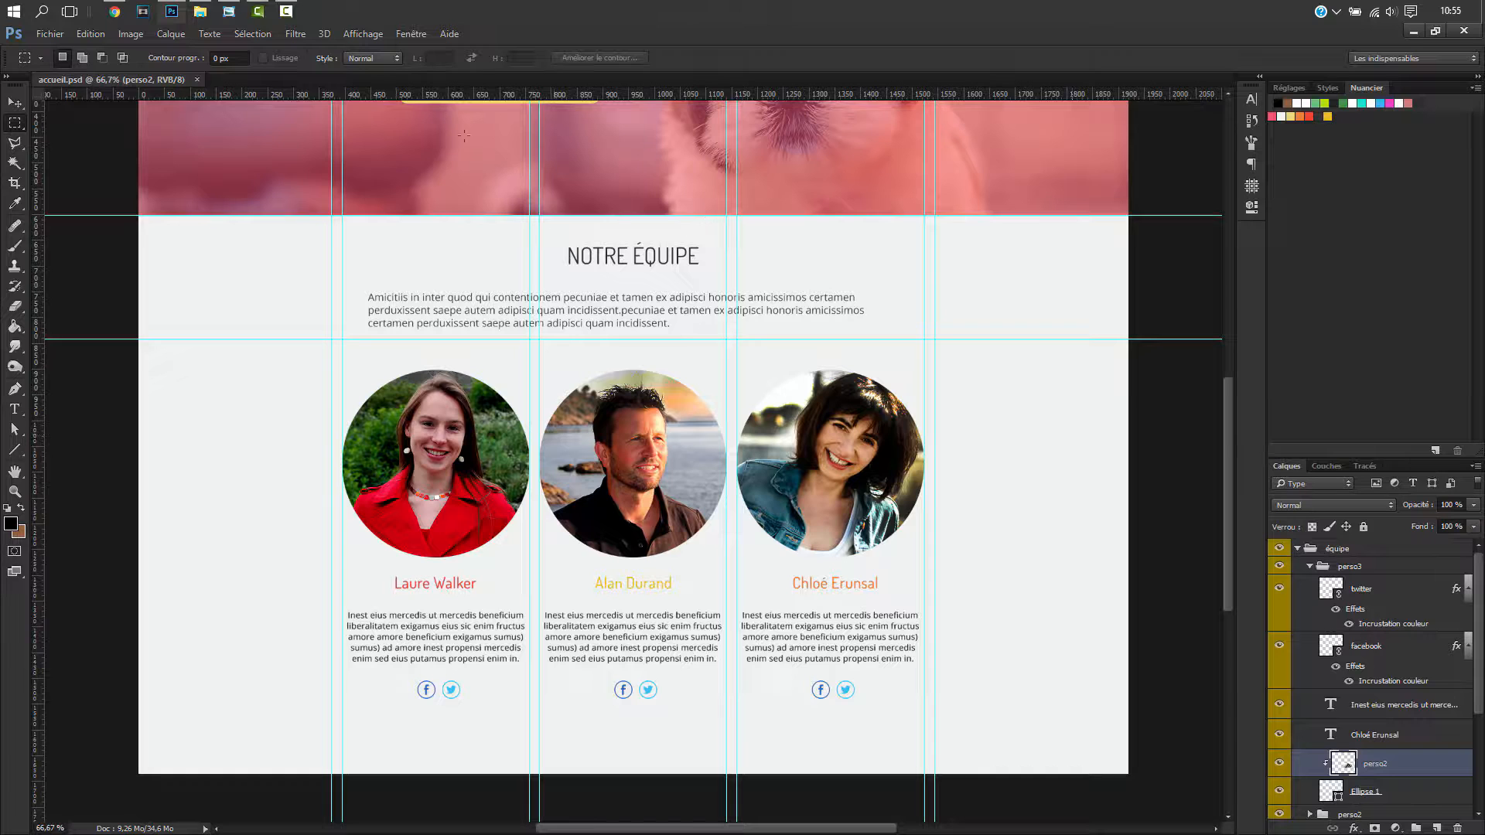
- Switch to the base.jpg wireframe image in the photo viewer and examine its services, team and experience component layouts
click(228, 10)
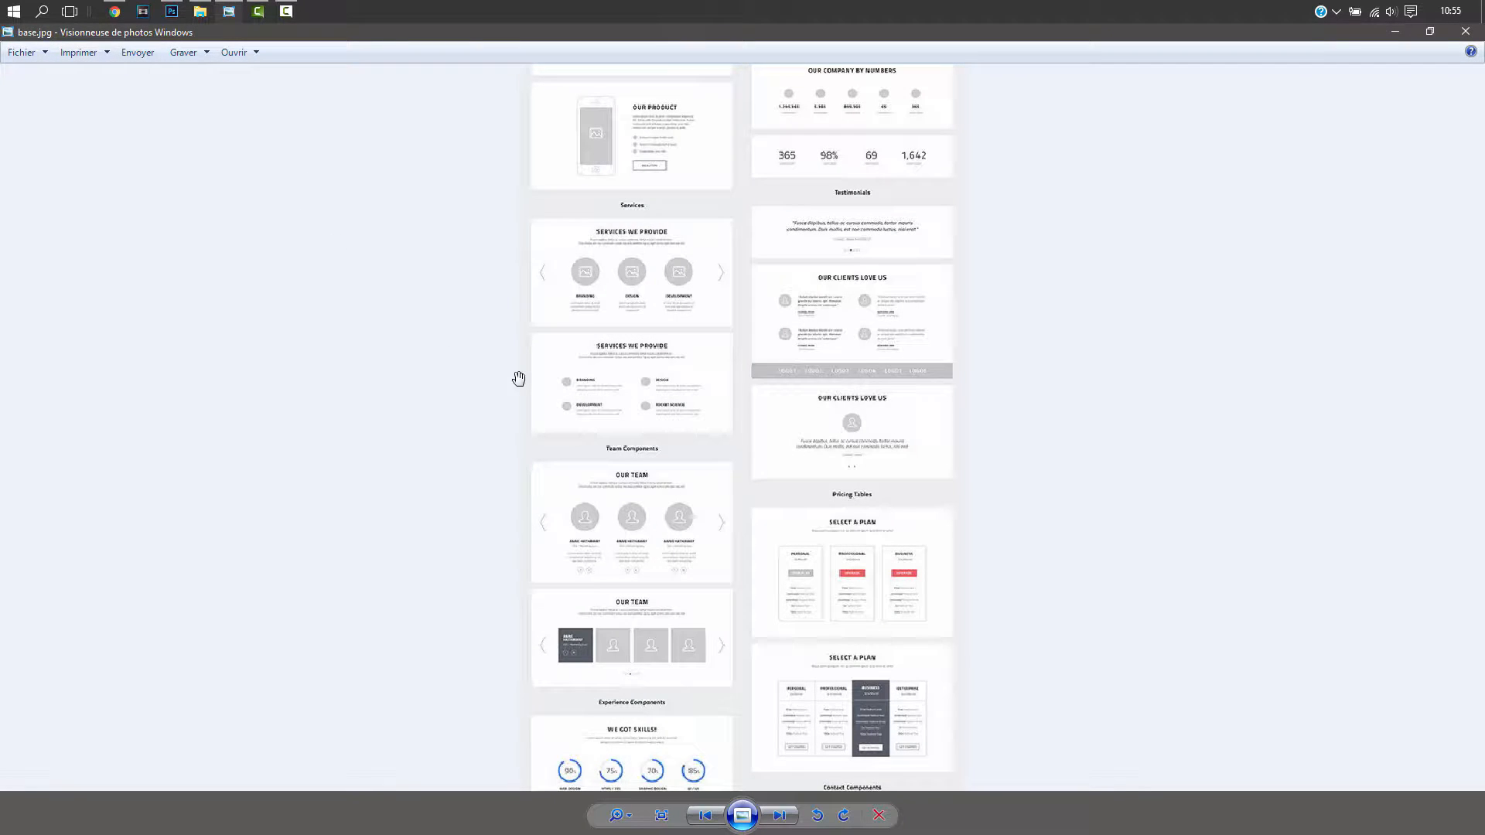
scroll(626, 264, up, 1)
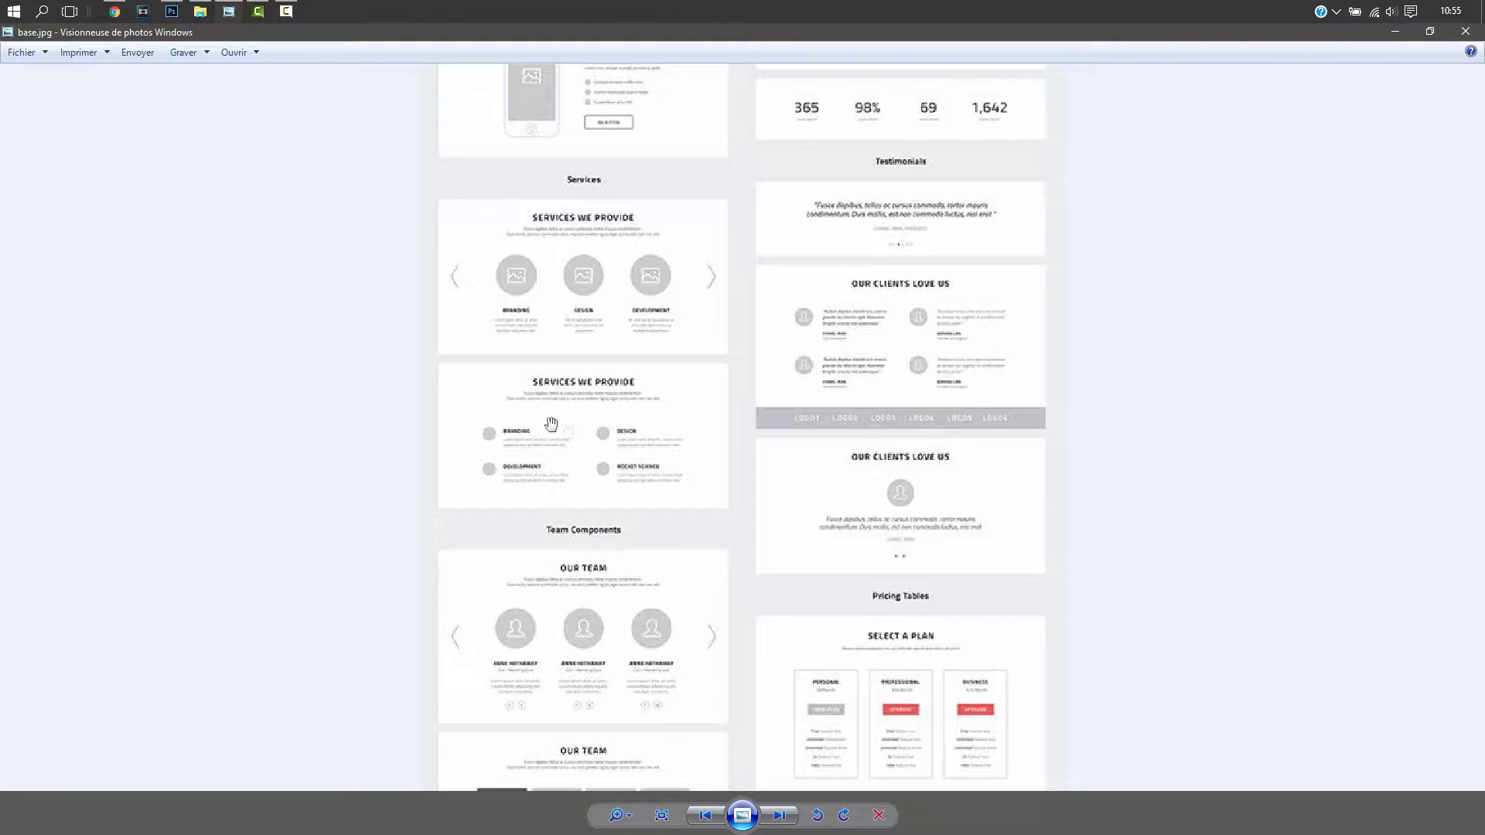
drag(608, 313, 606, 589)
drag(600, 337, 608, 636)
drag(612, 362, 619, 474)
drag(619, 474, 620, 309)
drag(608, 504, 606, 402)
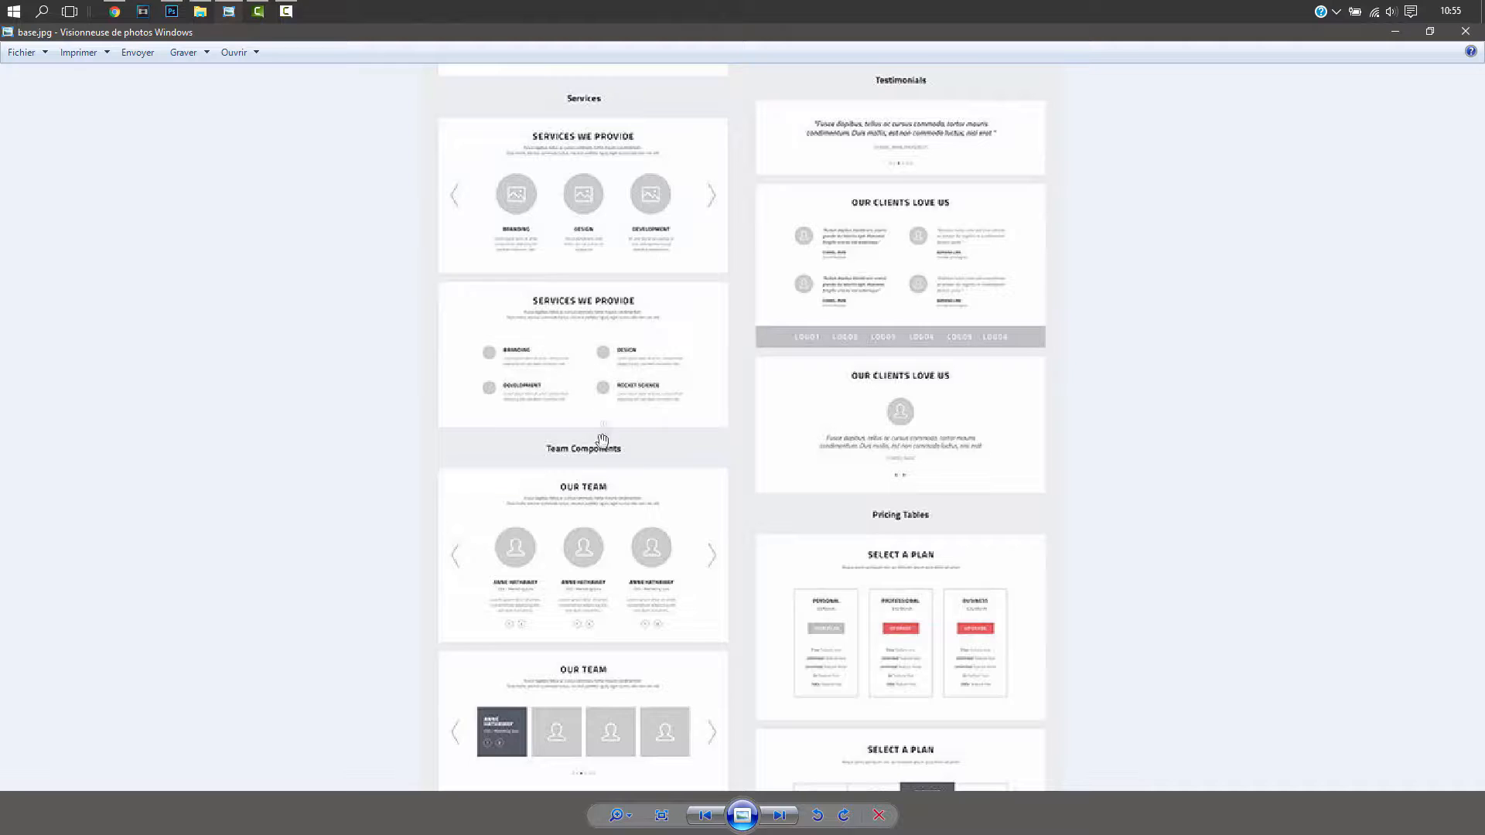
drag(647, 461, 650, 395)
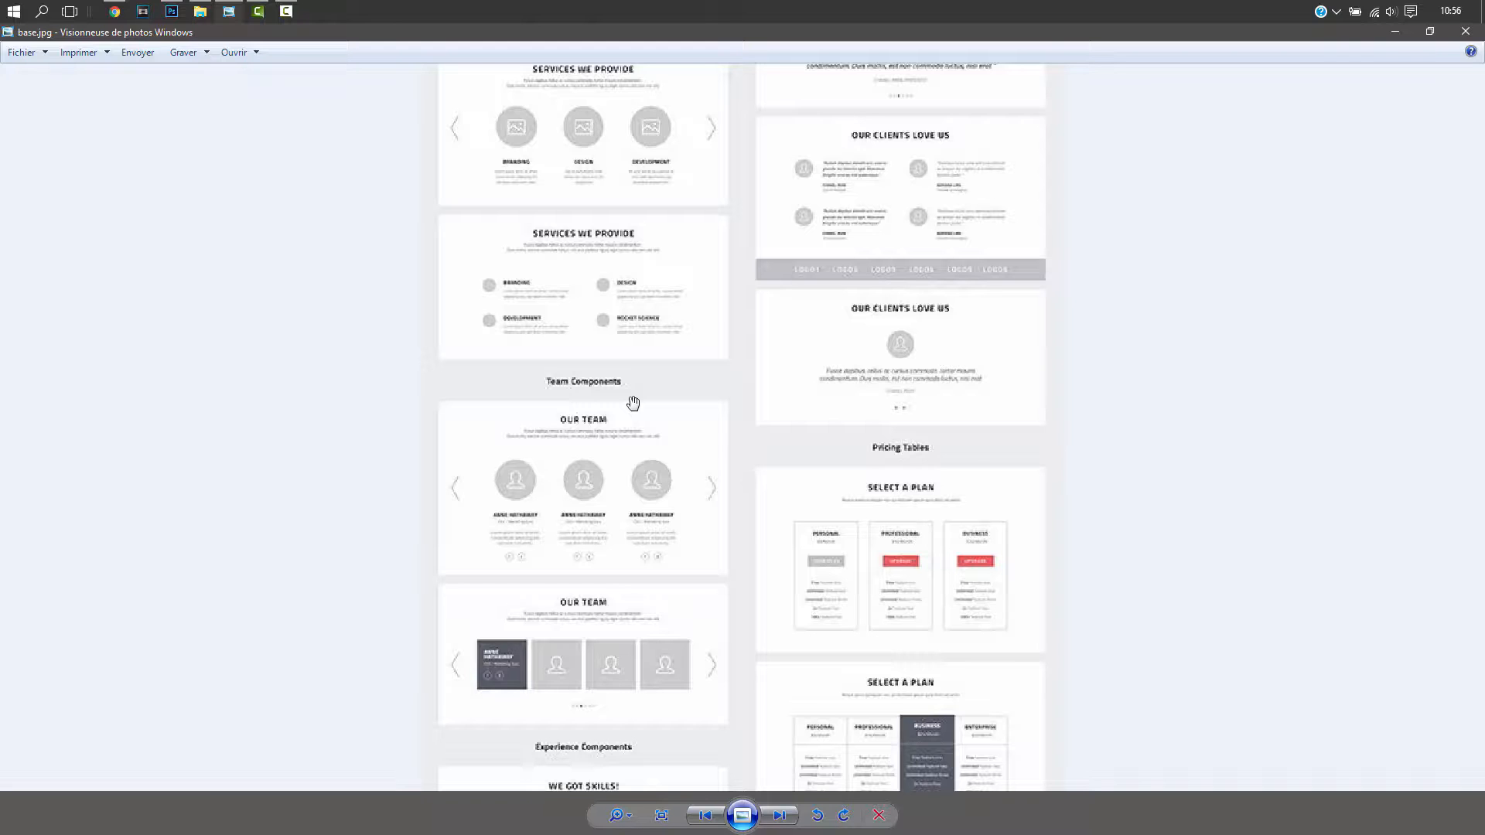
drag(663, 517, 652, 229)
drag(657, 417, 646, 538)
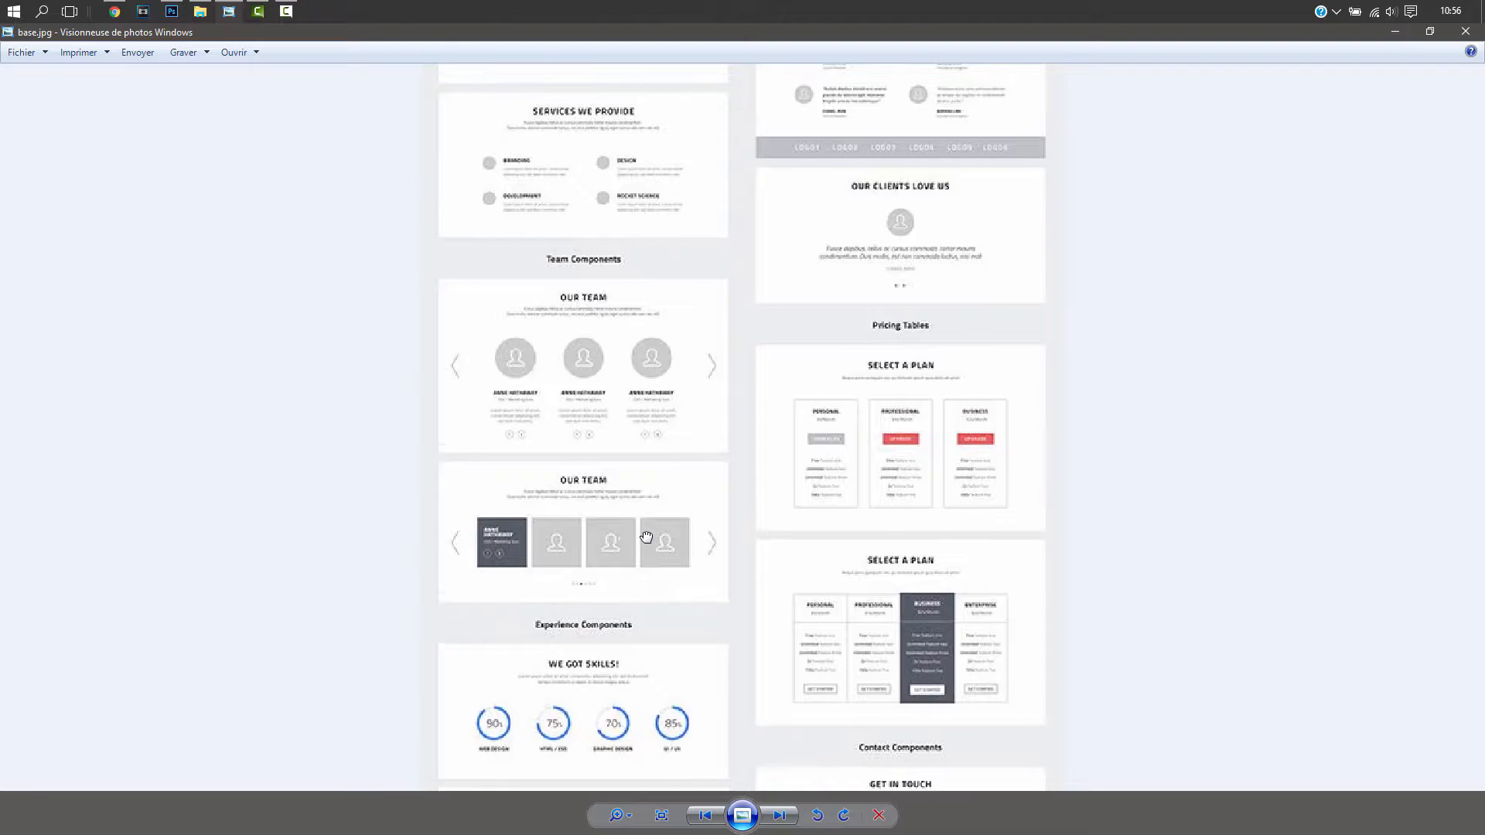
scroll(636, 413, down, 3)
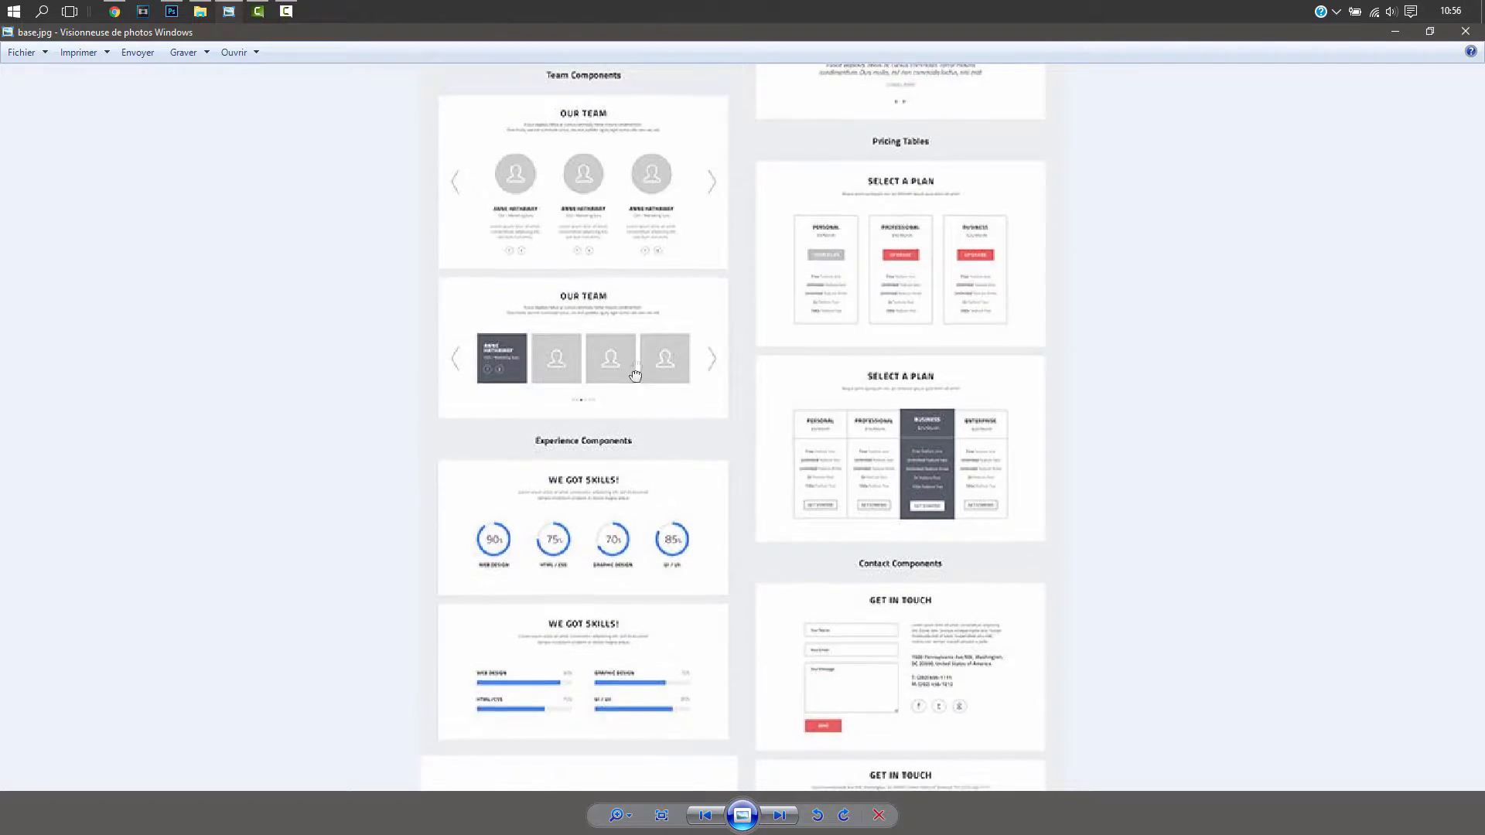
drag(636, 376, 631, 203)
drag(634, 337, 643, 605)
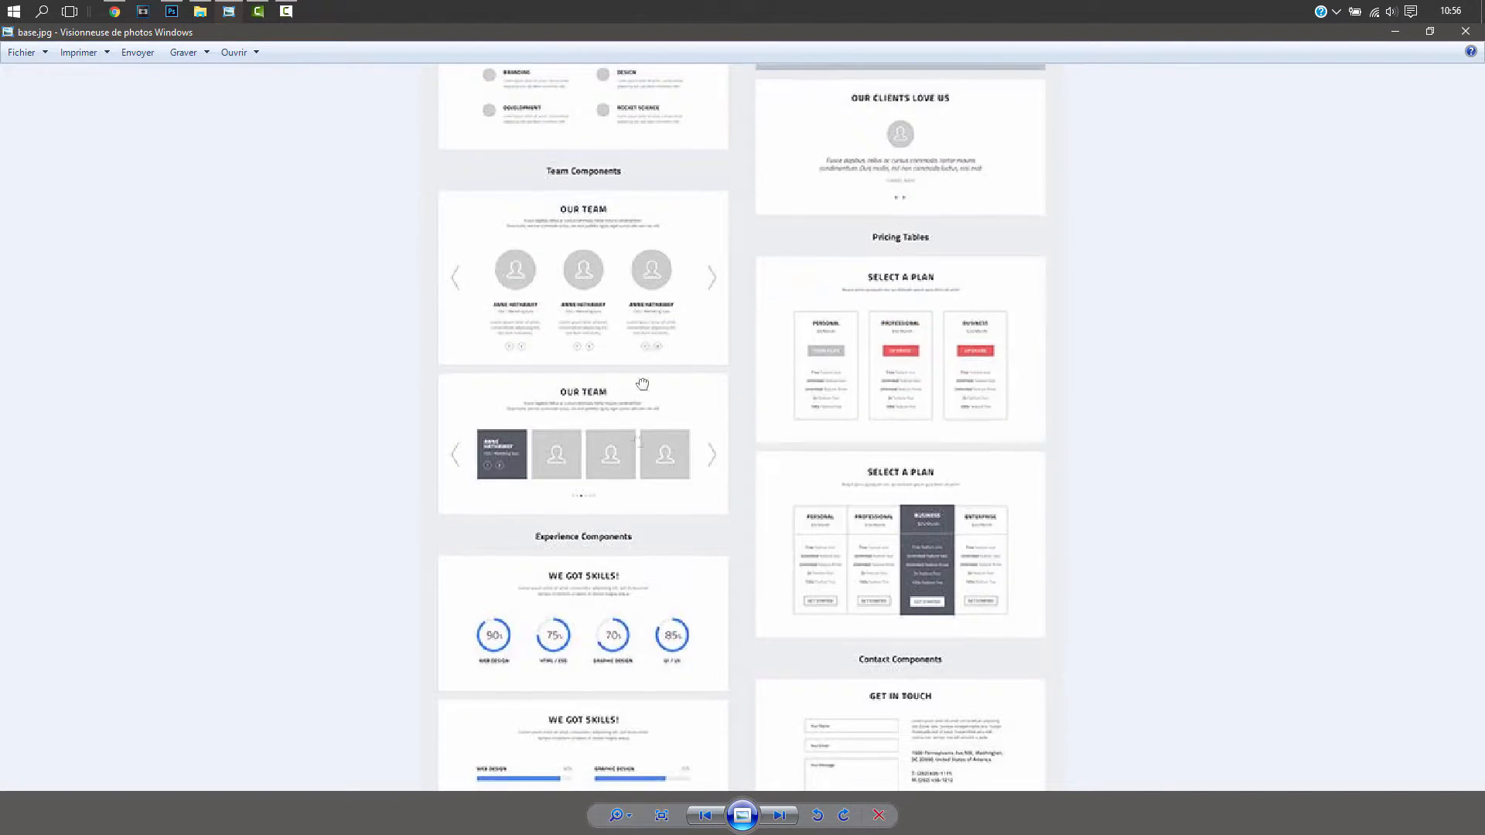
- Compare the header, portfolio, call-to-action, statistics and testimonial layouts in base.jpg as references for the next page section
scroll(642, 384, up, 10)
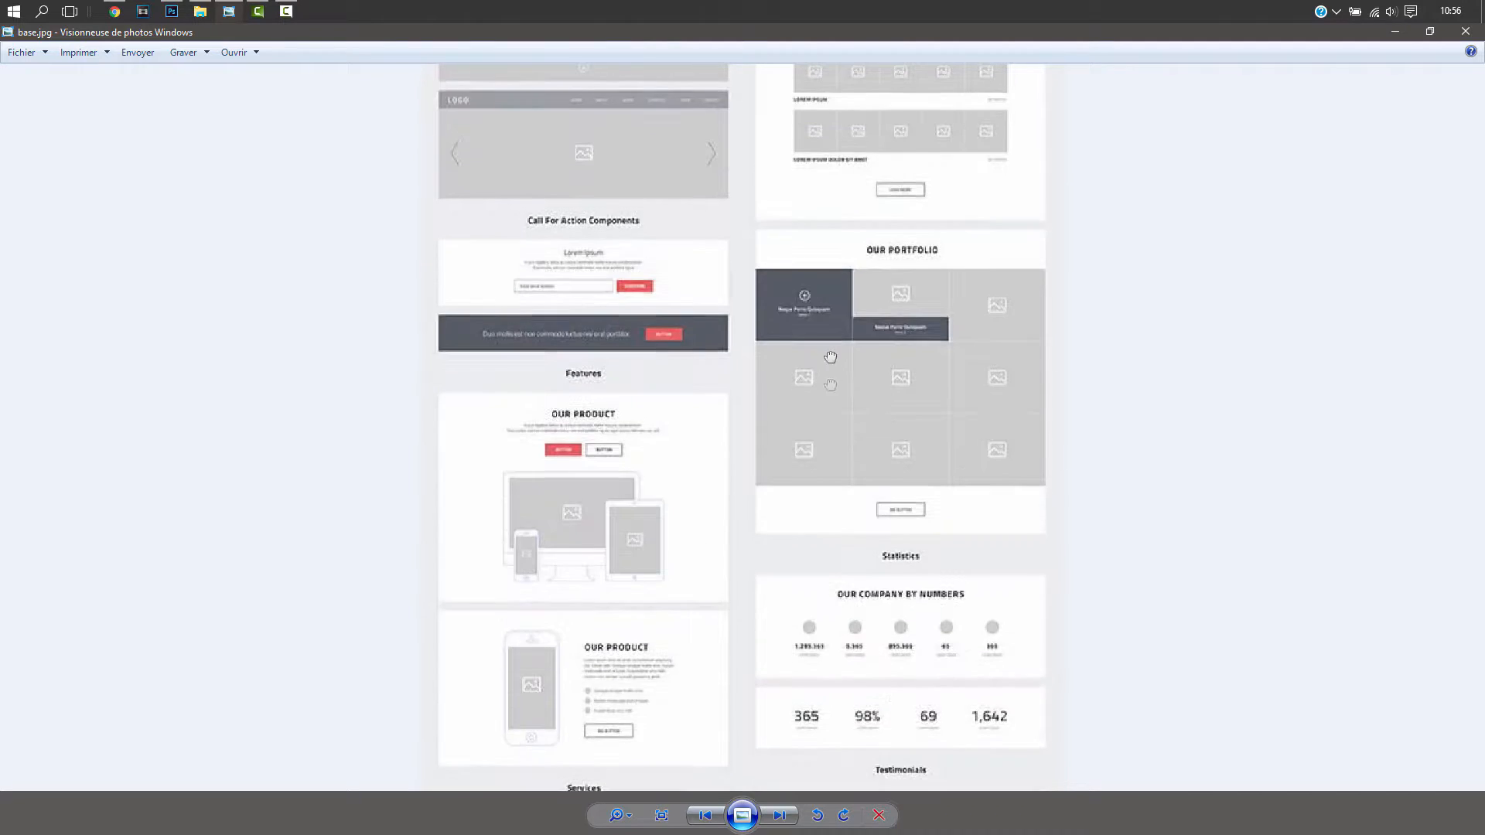
scroll(830, 356, up, 8)
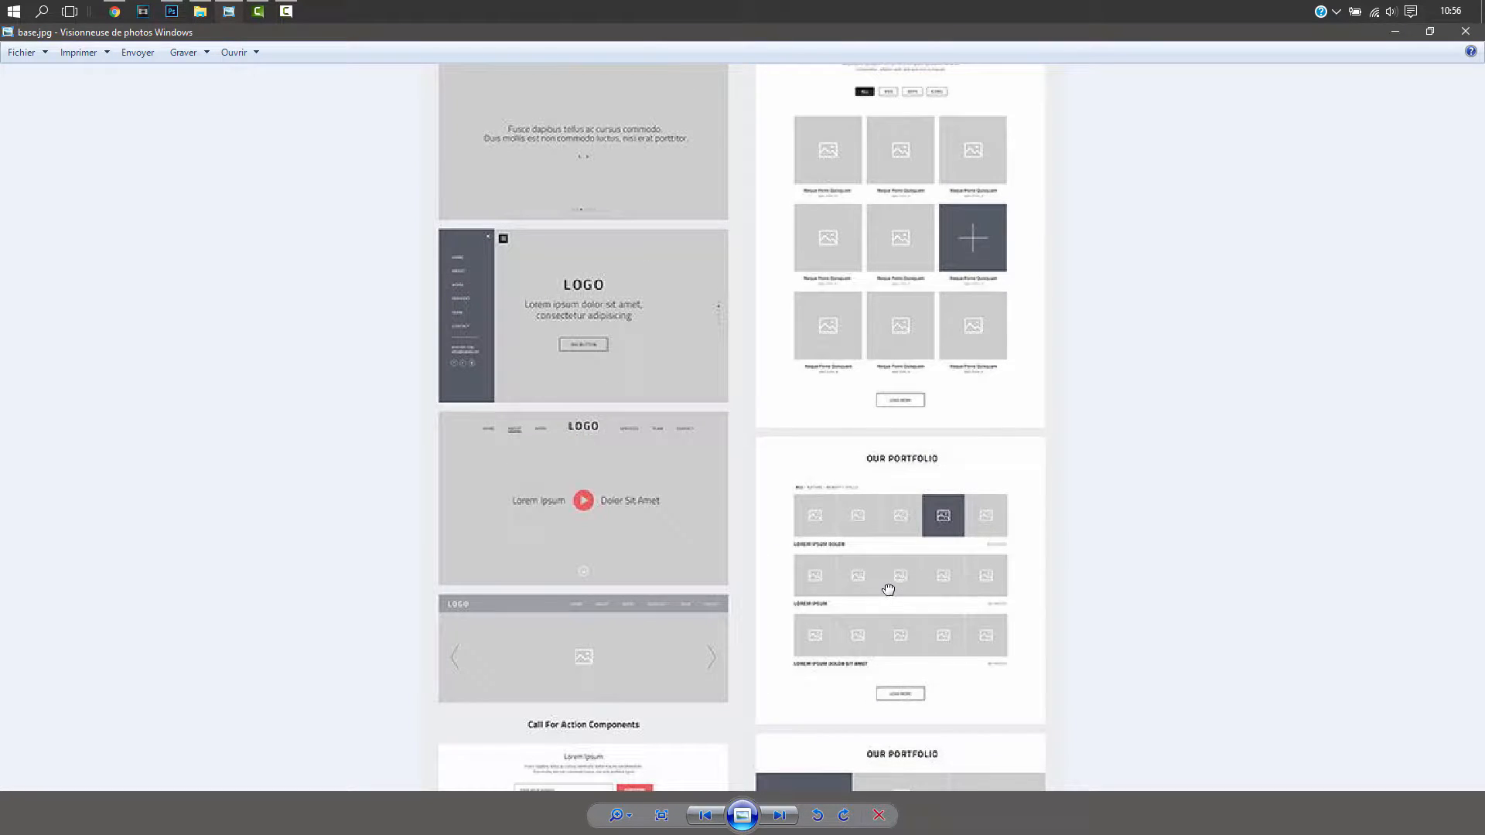
scroll(888, 591, up, 1)
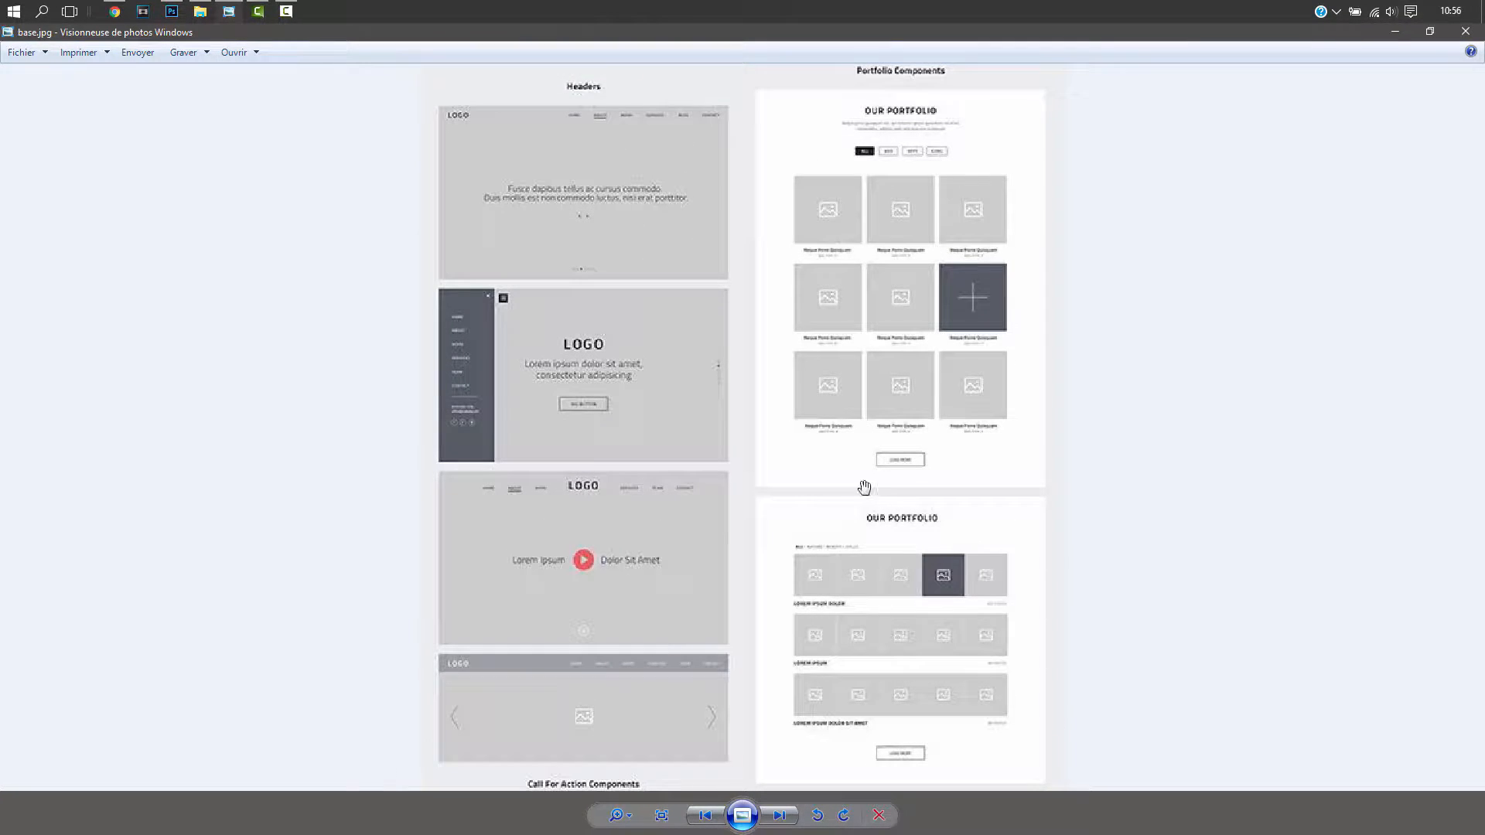
scroll(898, 570, down, 3)
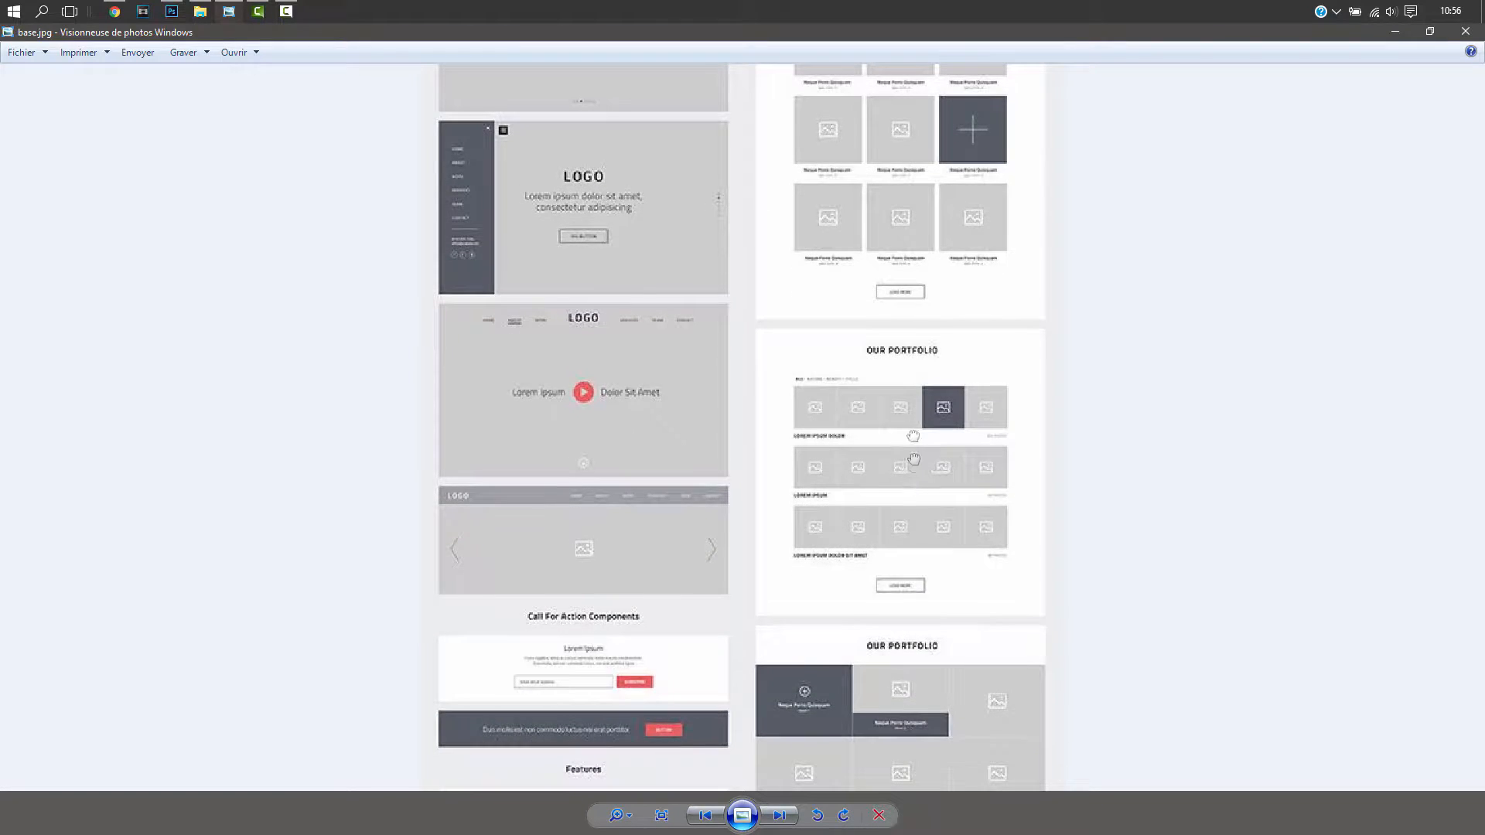
scroll(913, 460, down, 3)
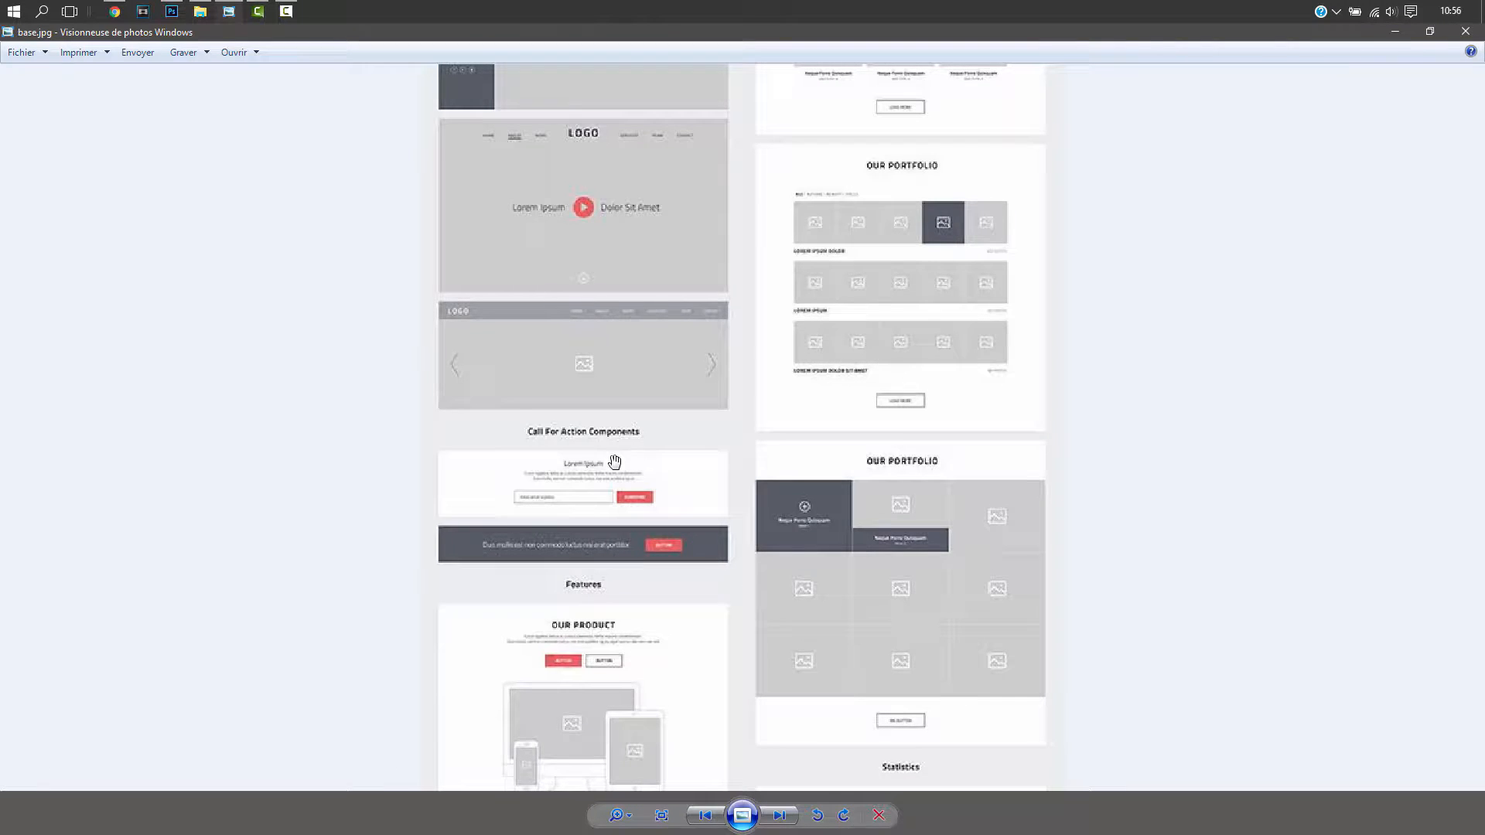
scroll(608, 501, down, 3)
scroll(608, 500, up, 1)
drag(689, 546, 696, 438)
drag(822, 599, 825, 429)
drag(820, 292, 835, 555)
drag(829, 465, 839, 492)
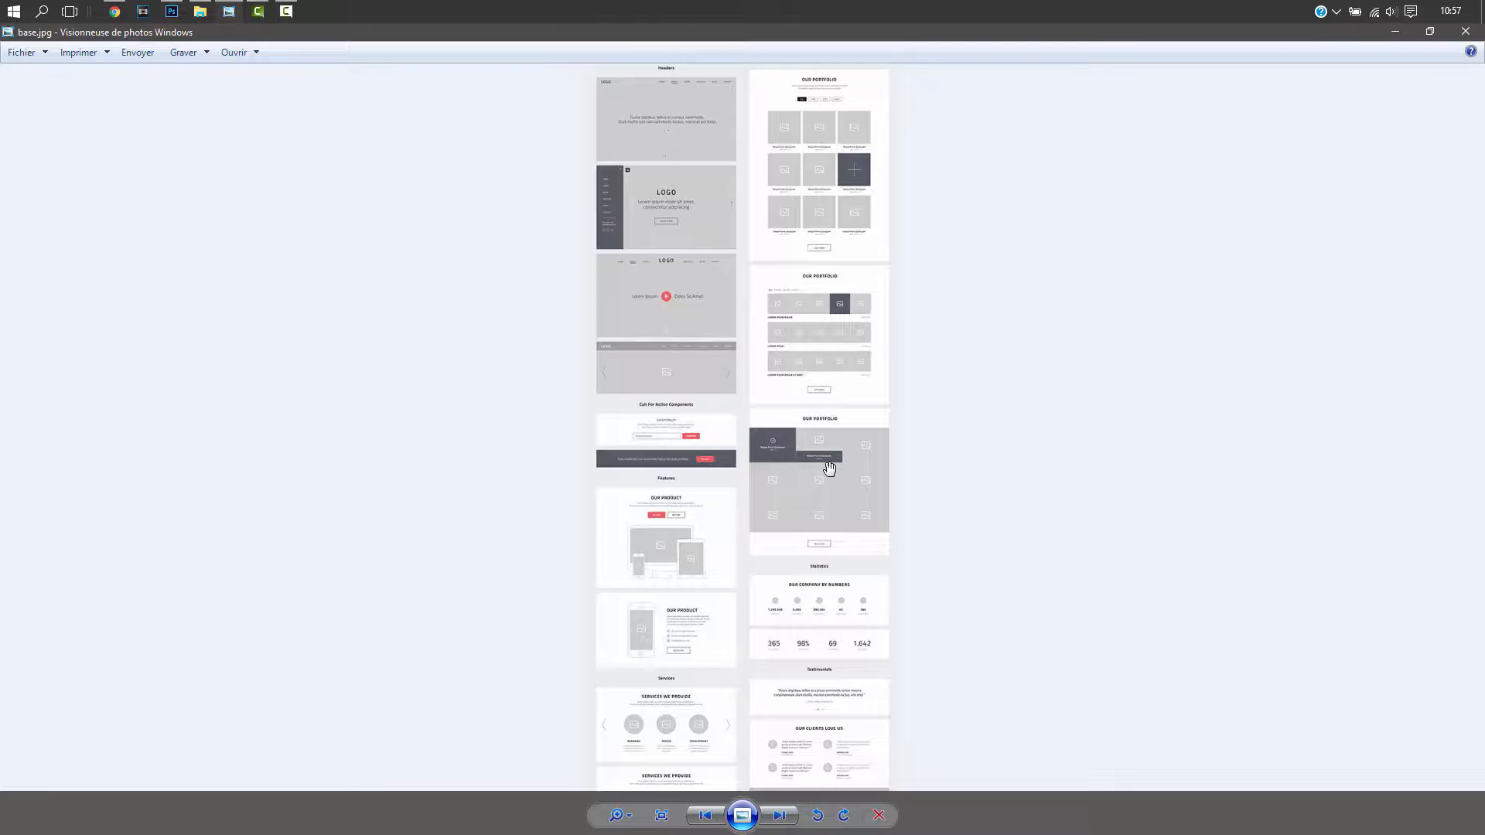
scroll(692, 399, down, 4)
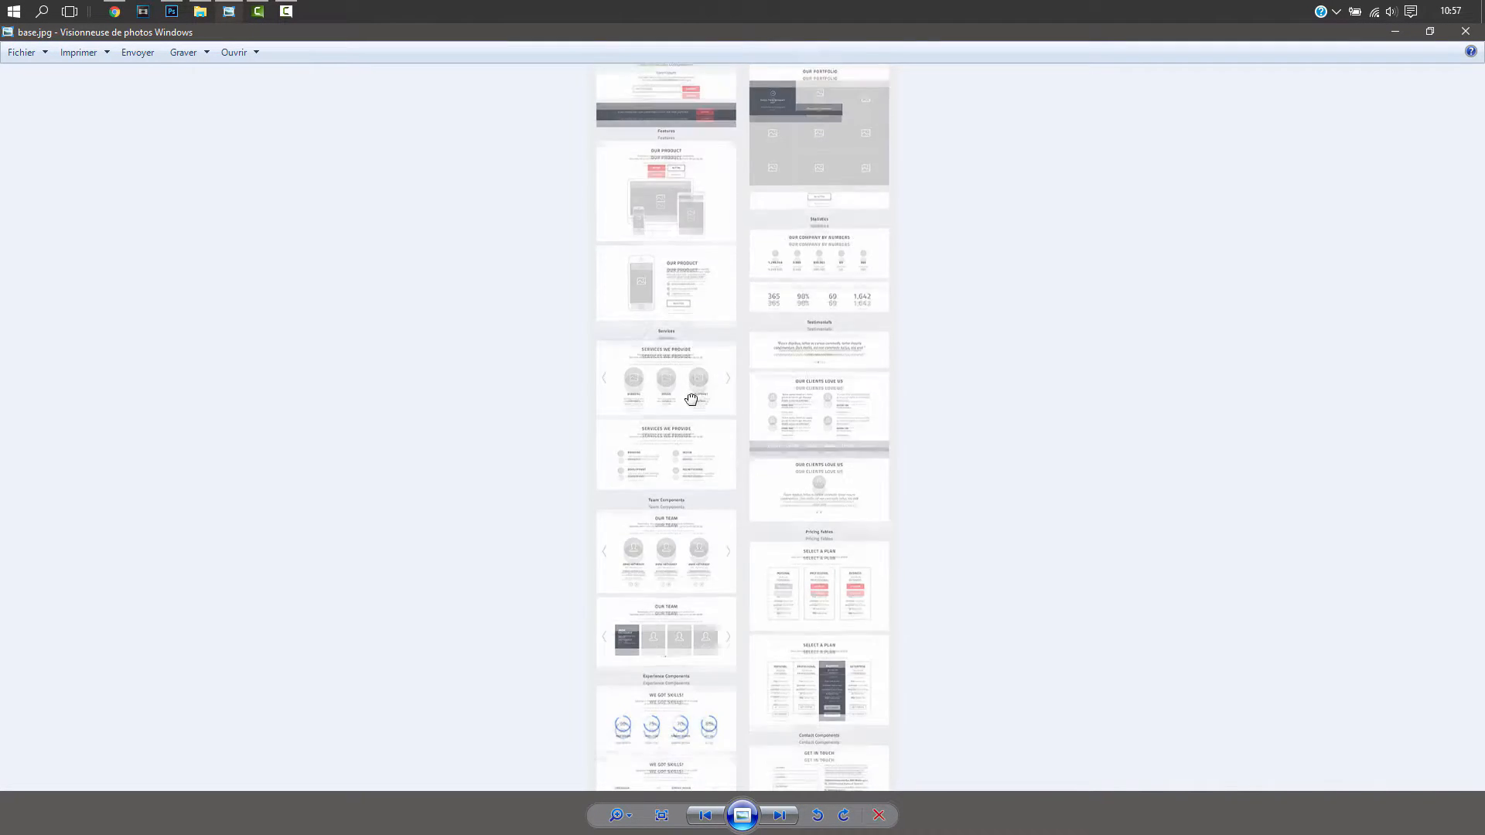
scroll(694, 405, up, 2)
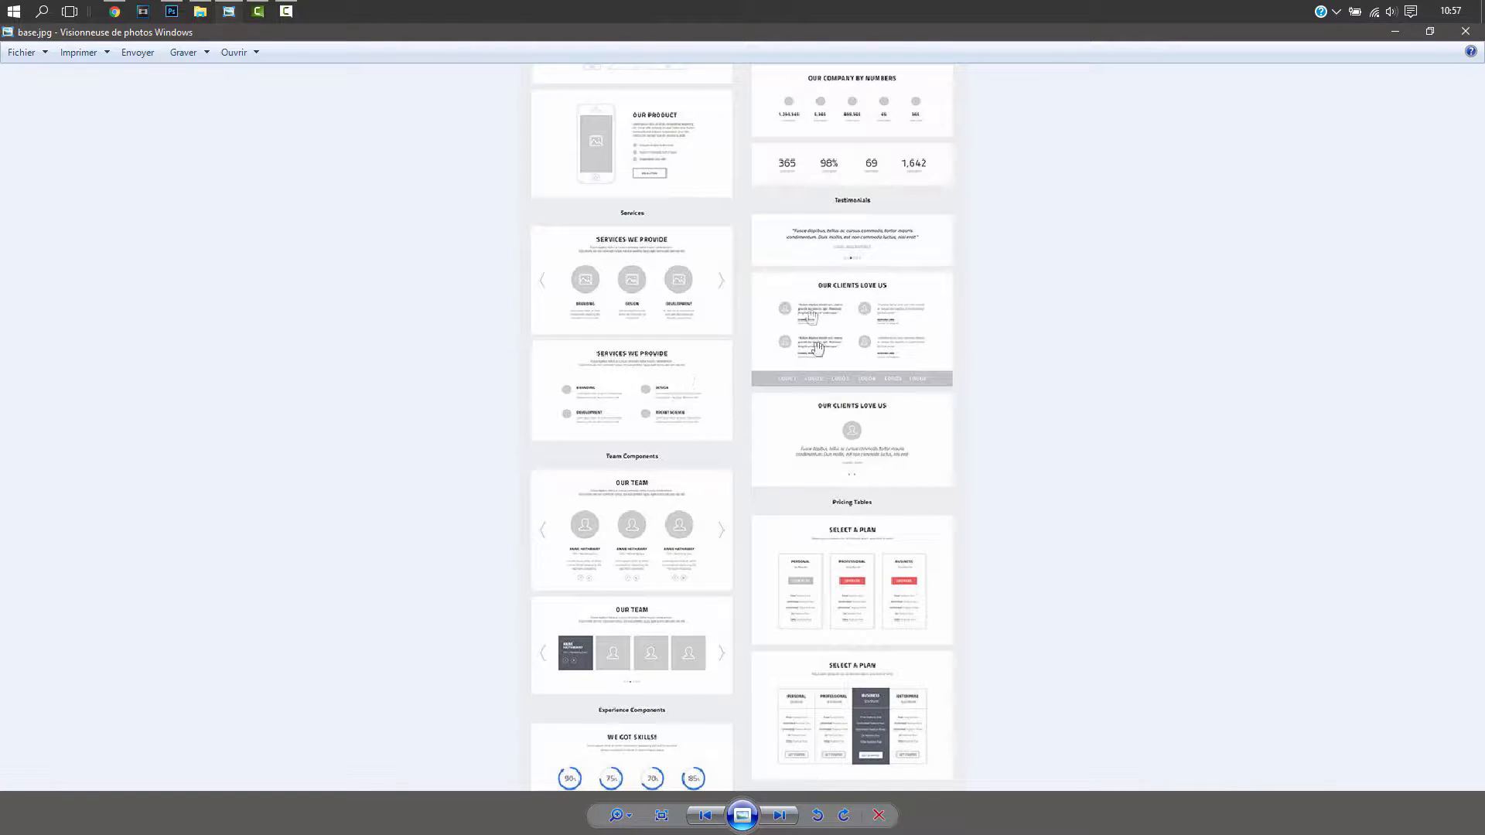
scroll(583, 408, up, 1)
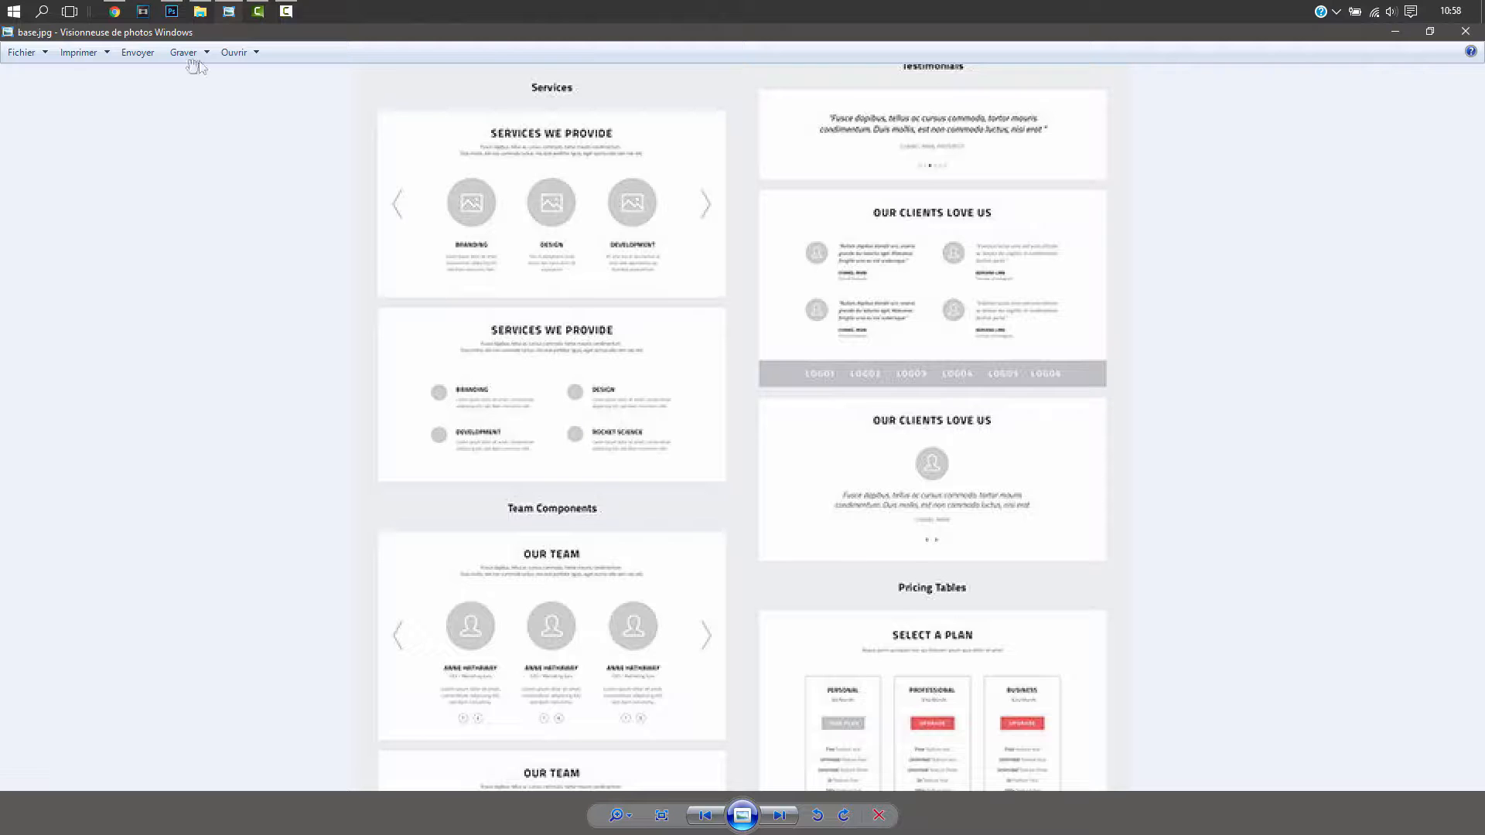
- Return to Photoshop and extend the accueil.psd canvas downward with the Crop tool to about twice its height
click(168, 11)
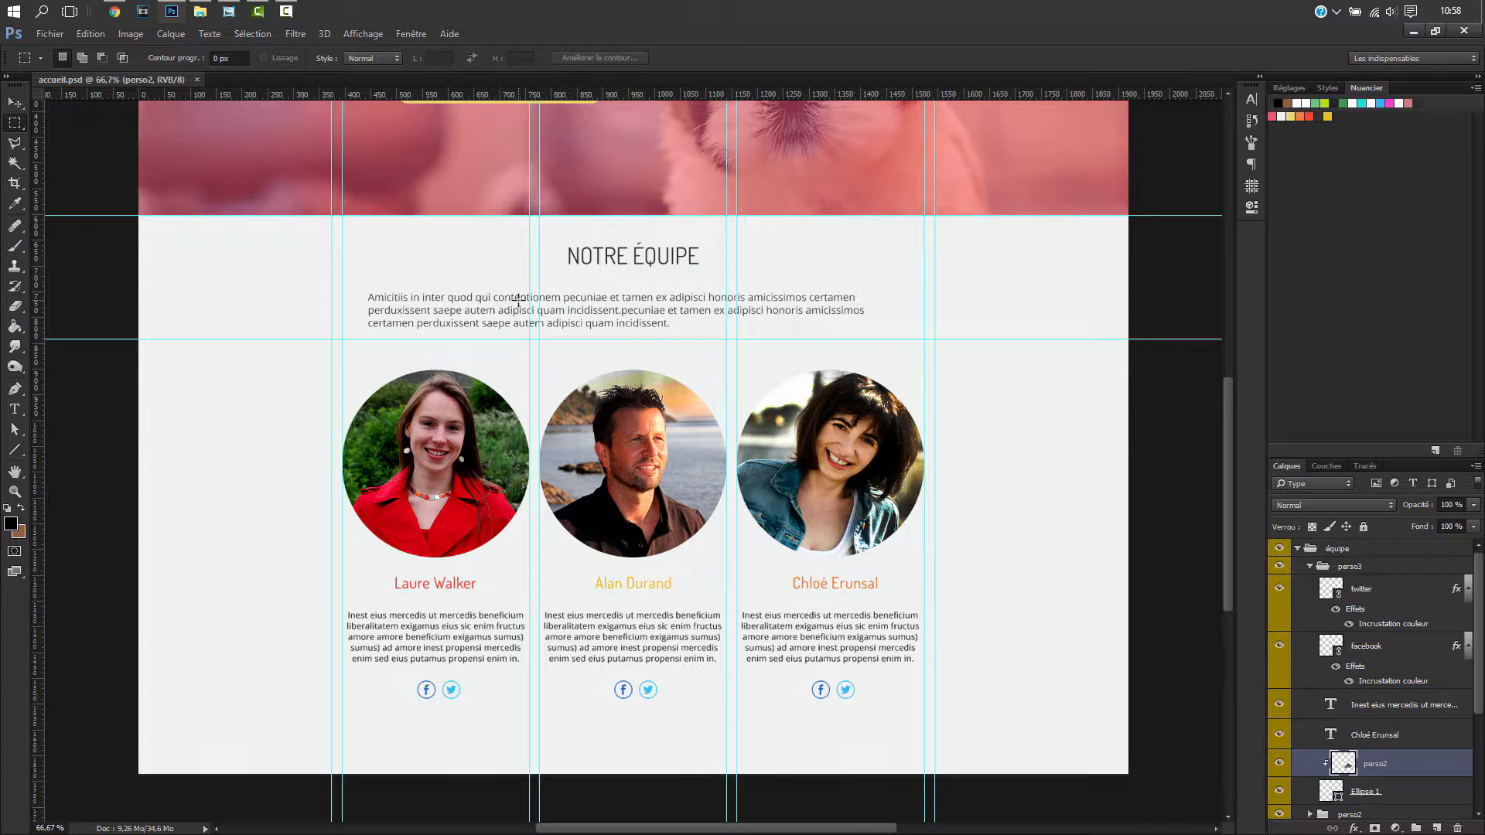
key(Home)
key(ctrl+minus)
key(ctrl+plus)
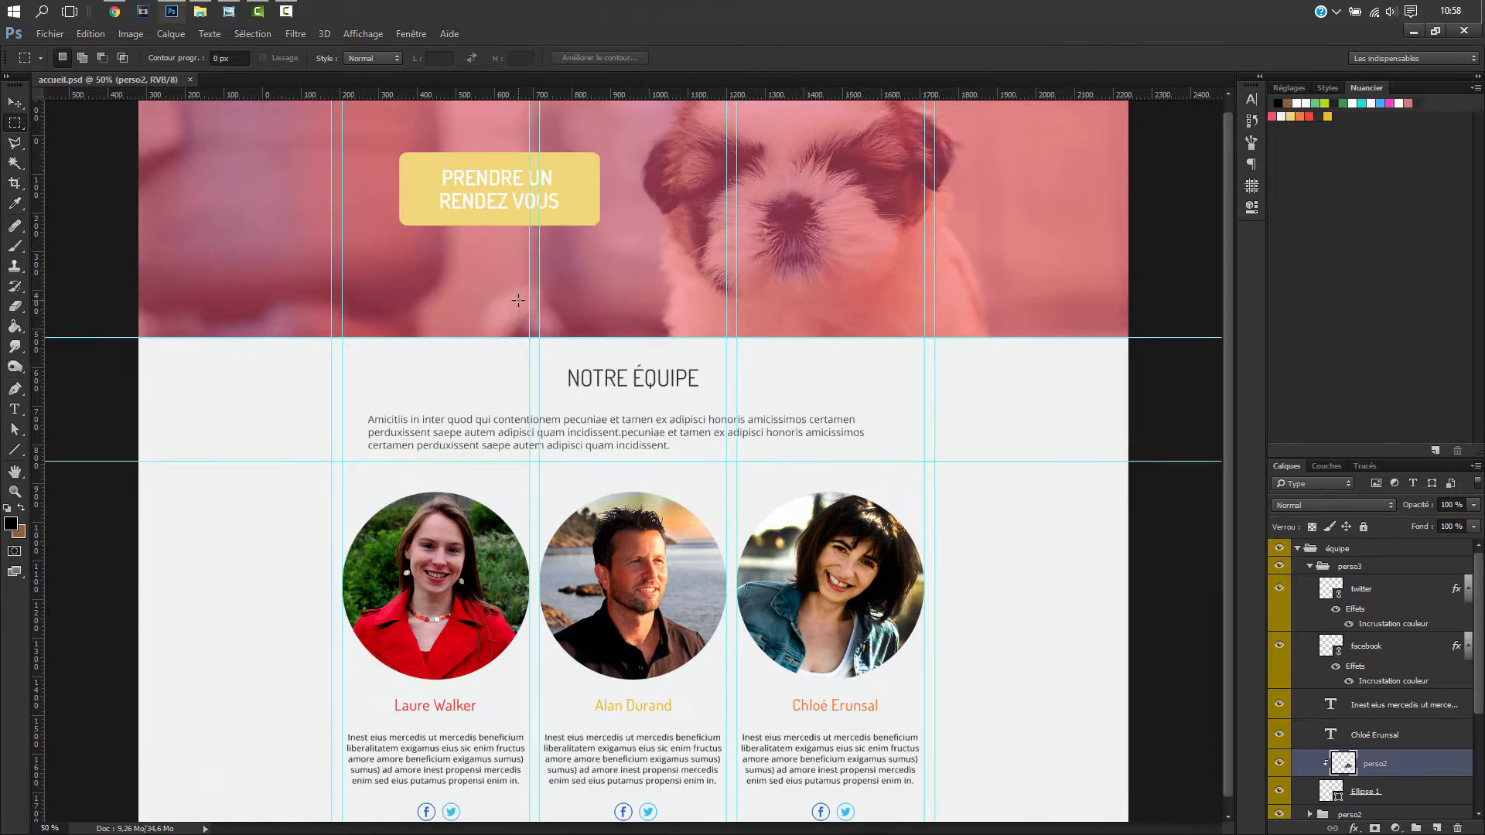
key(ctrl+minus)
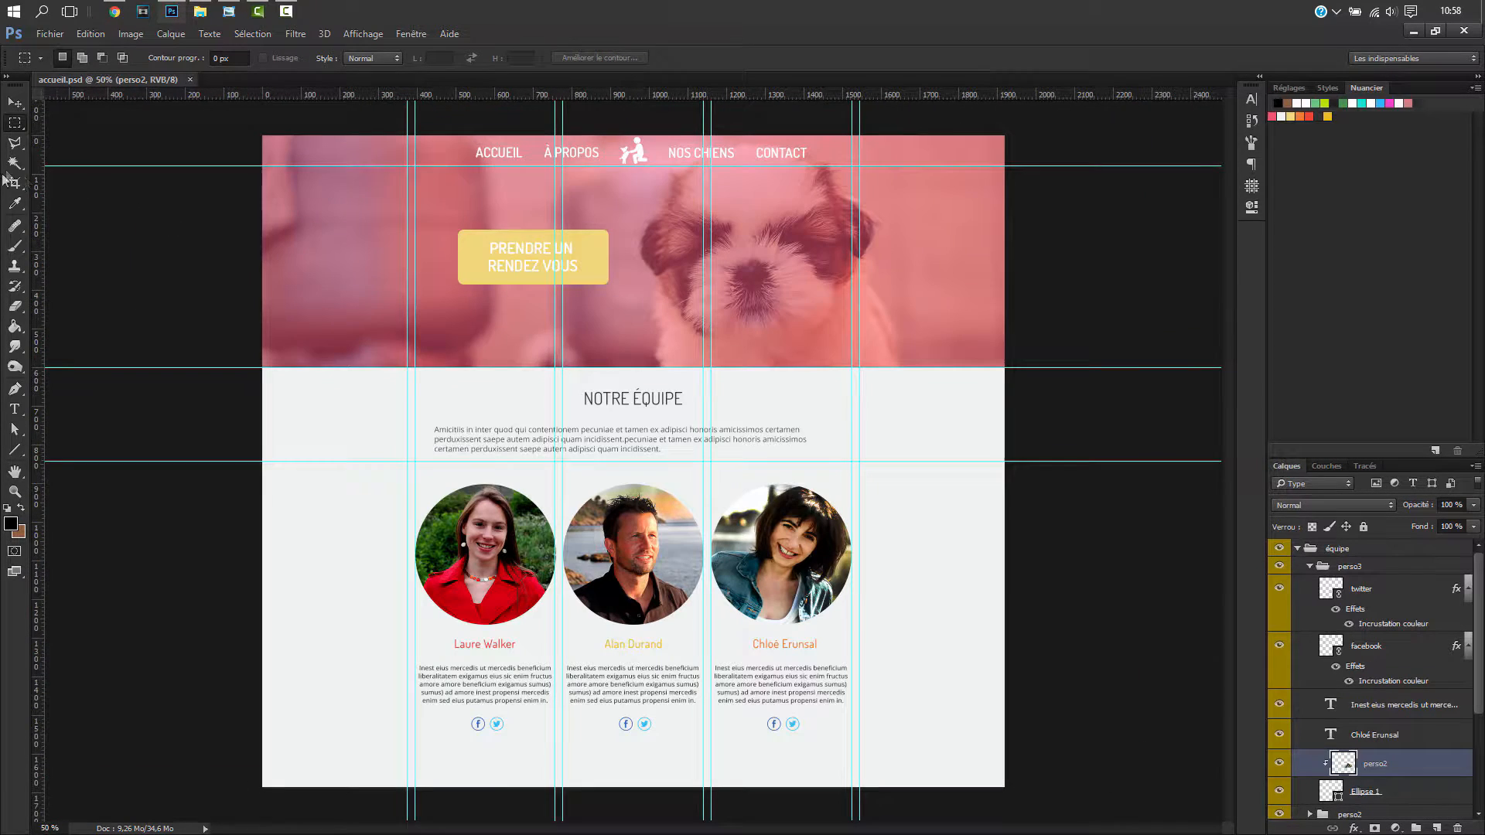
click(15, 183)
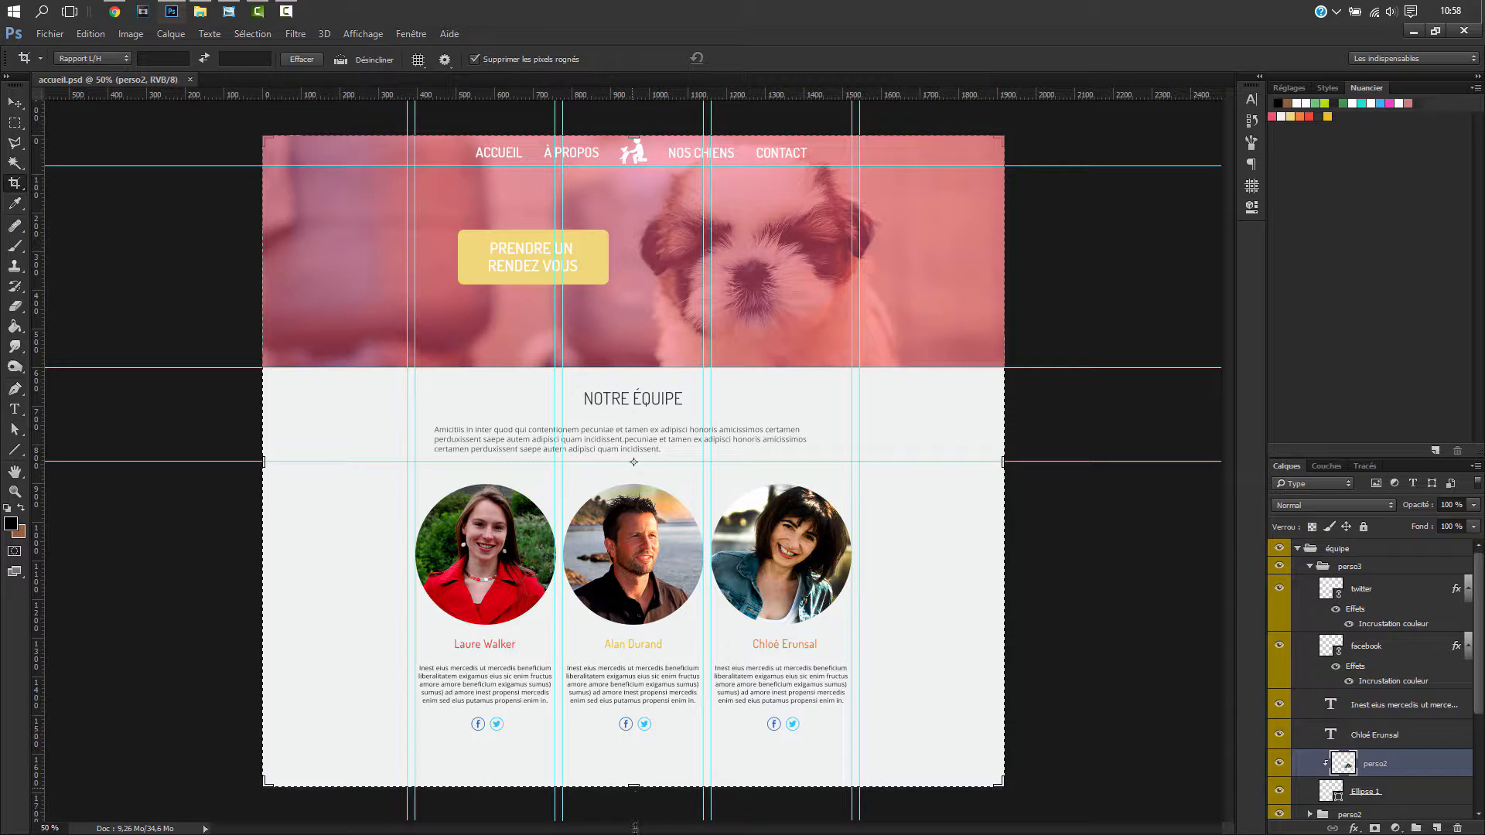
drag(638, 830, 627, 832)
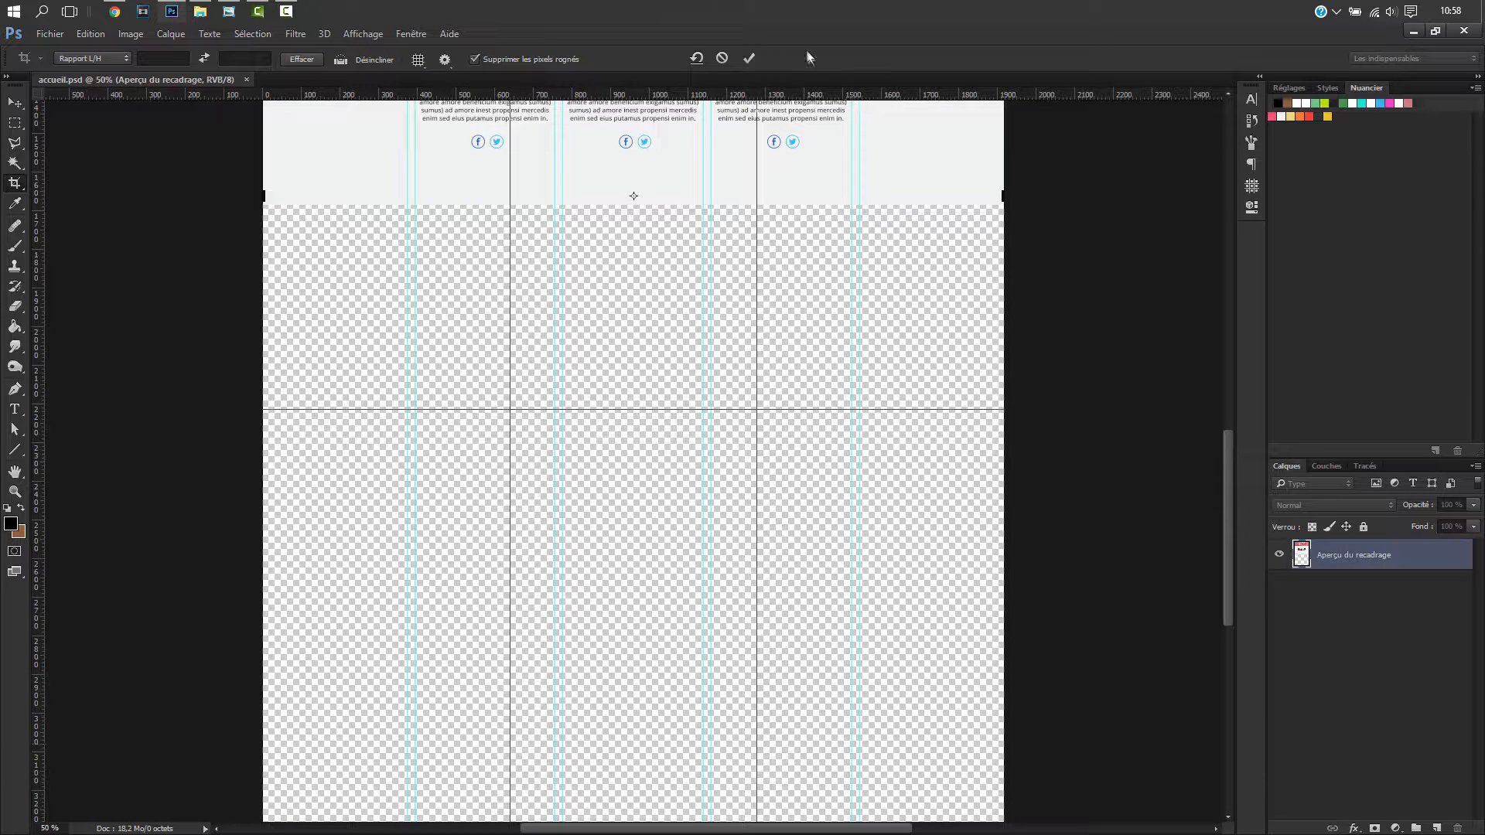
click(749, 59)
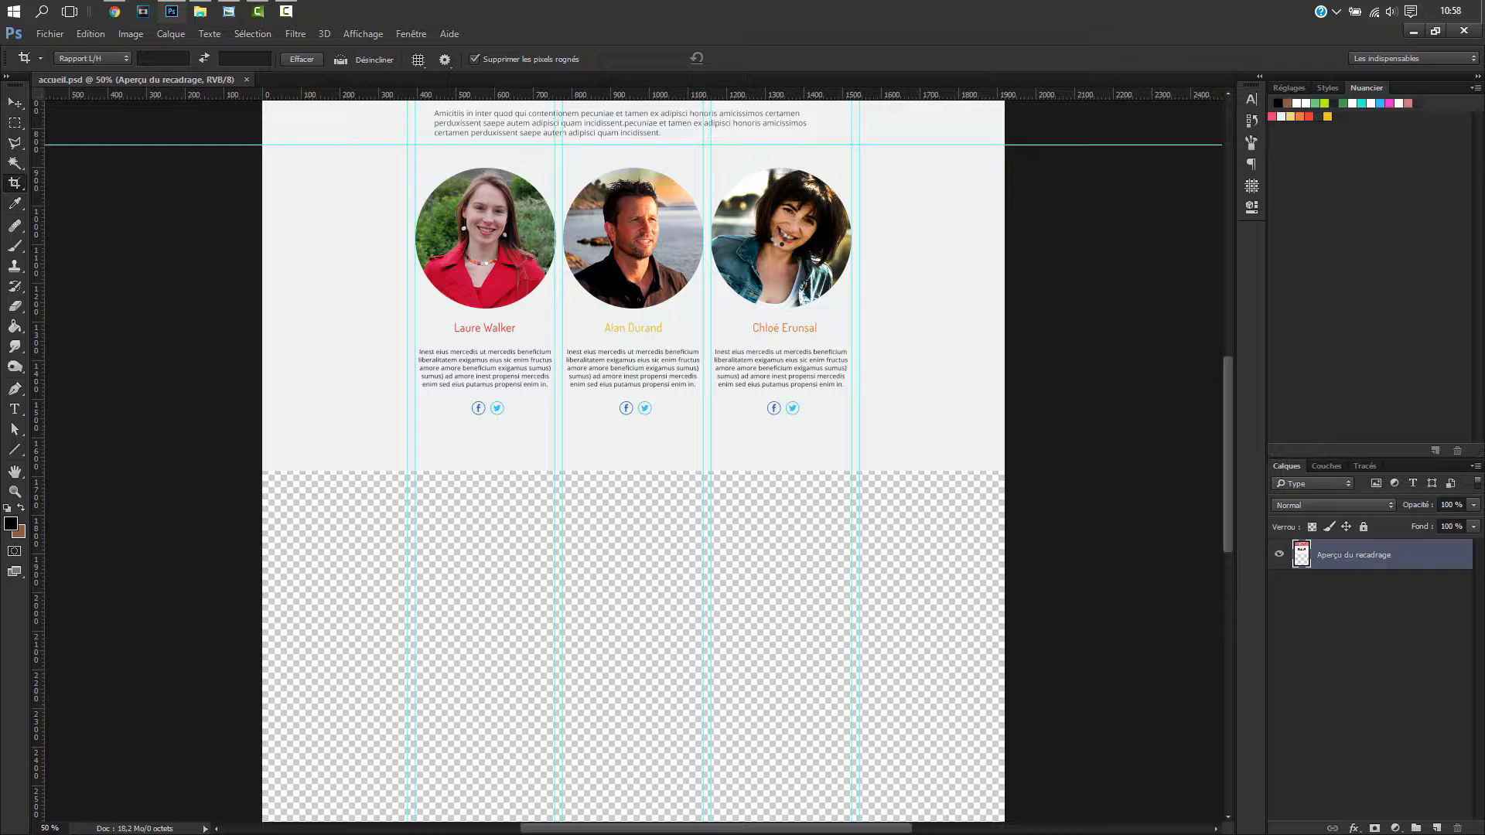
- Check the empty area below the team section and collapse the équipe layer group
mouse_move(1227, 374)
mouse_down()
mouse_move(1228, 411)
mouse_move(1226, 384)
mouse_up()
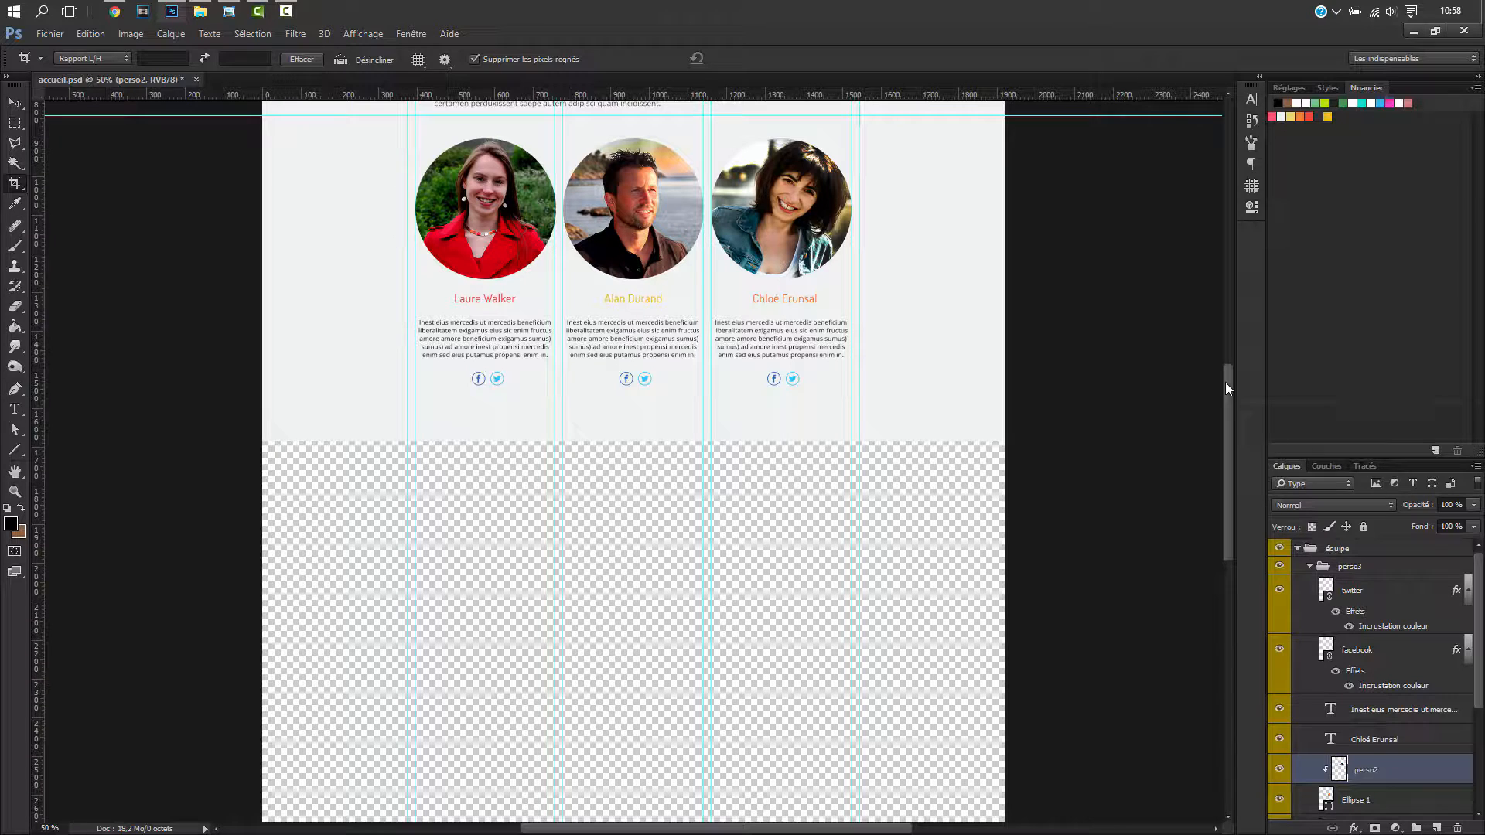
drag(1224, 383, 1212, 384)
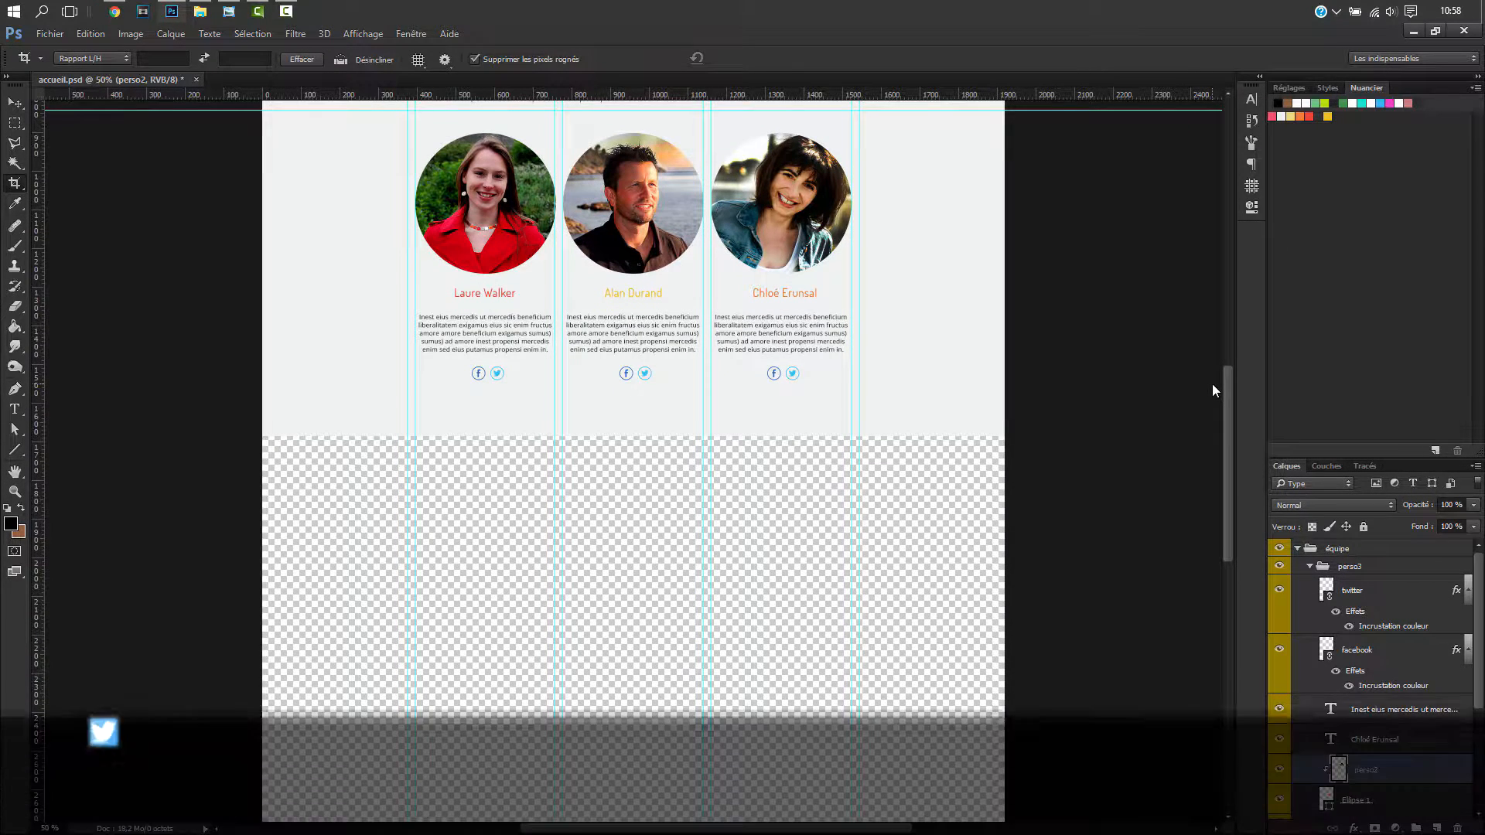
drag(1211, 384, 1225, 430)
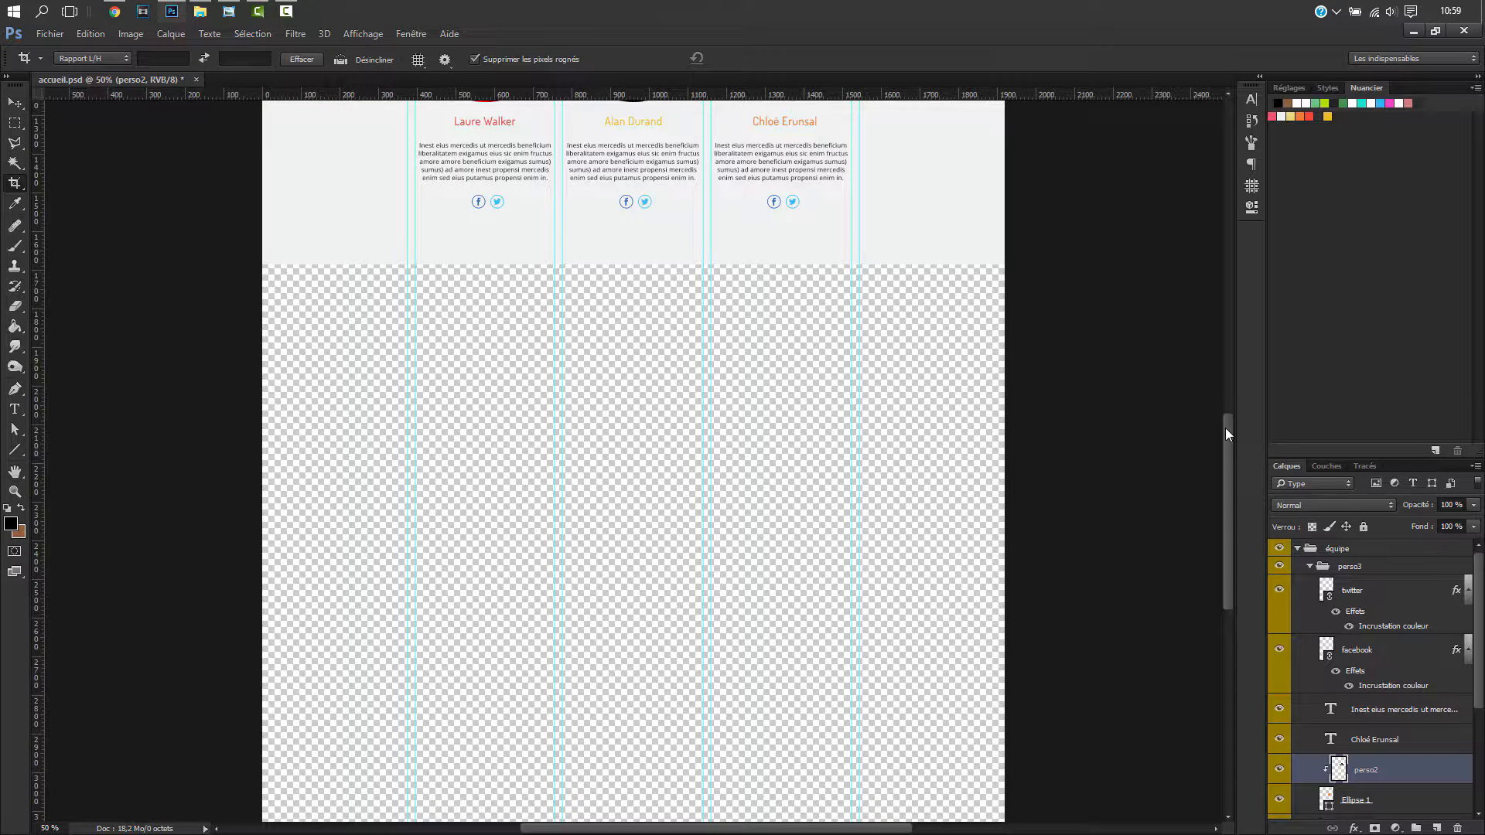
drag(1225, 429, 1225, 429)
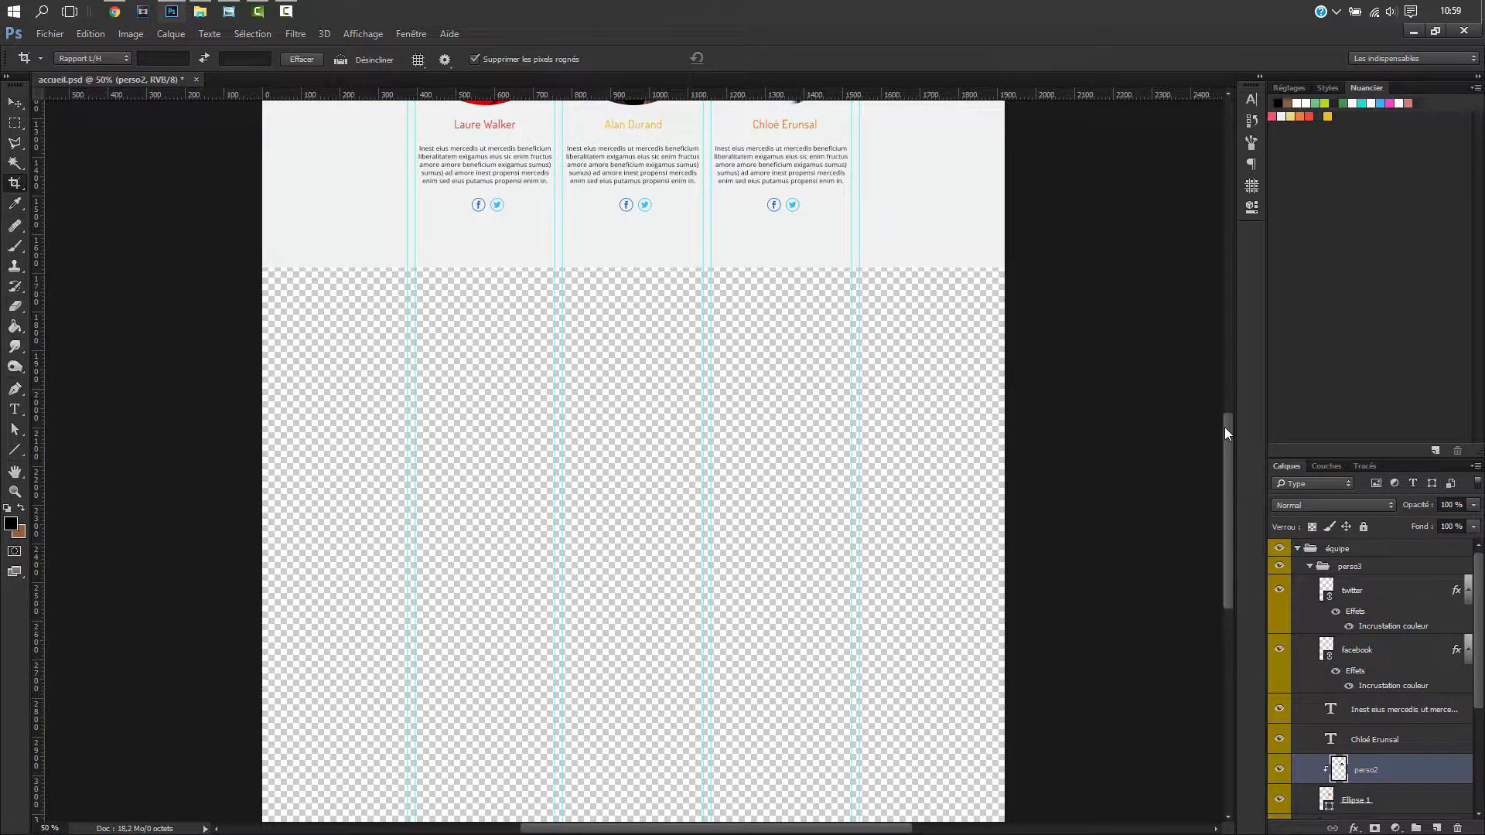
drag(1225, 427, 1228, 444)
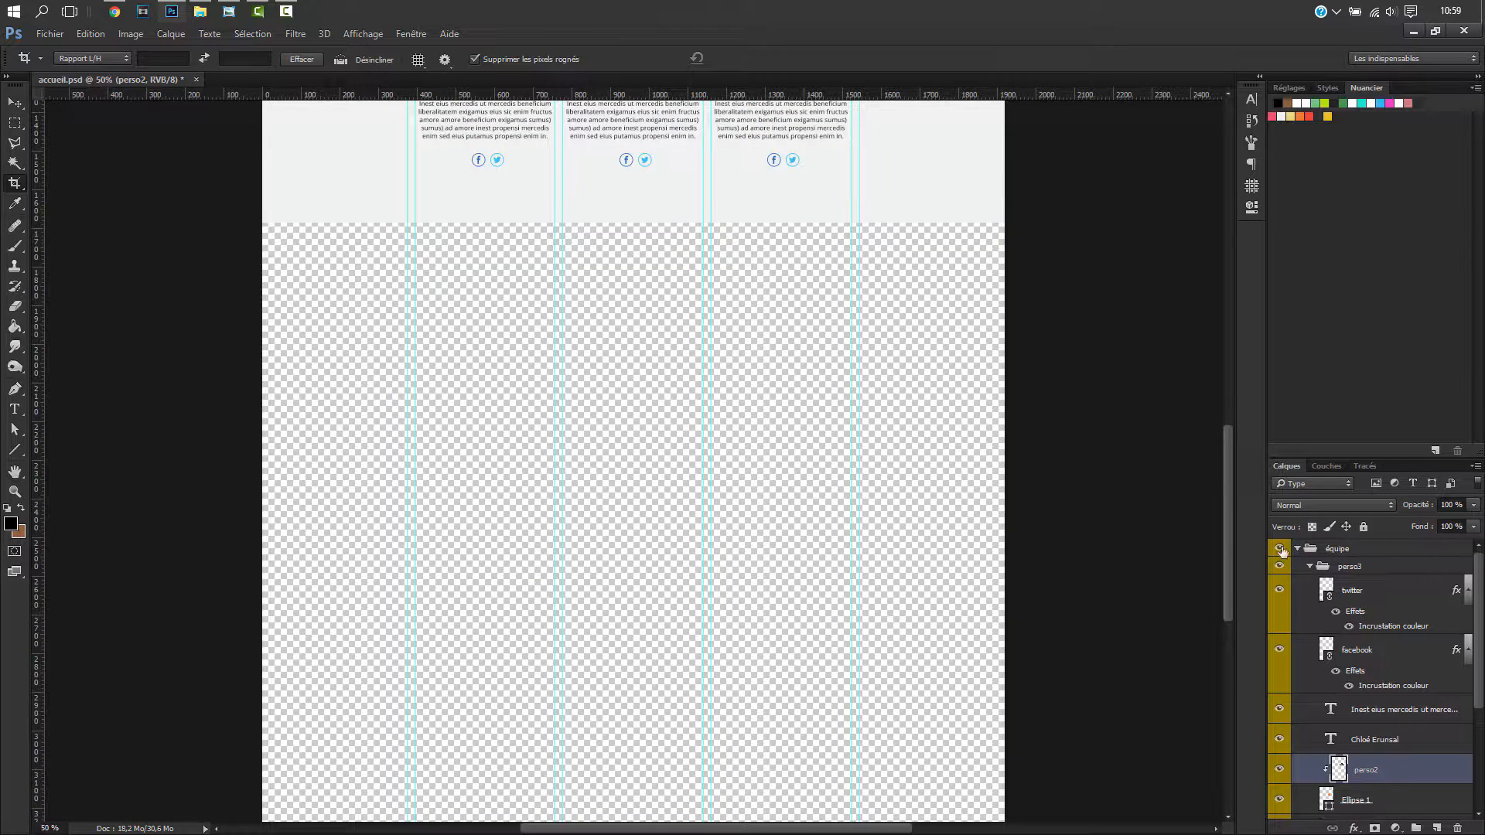
click(1298, 548)
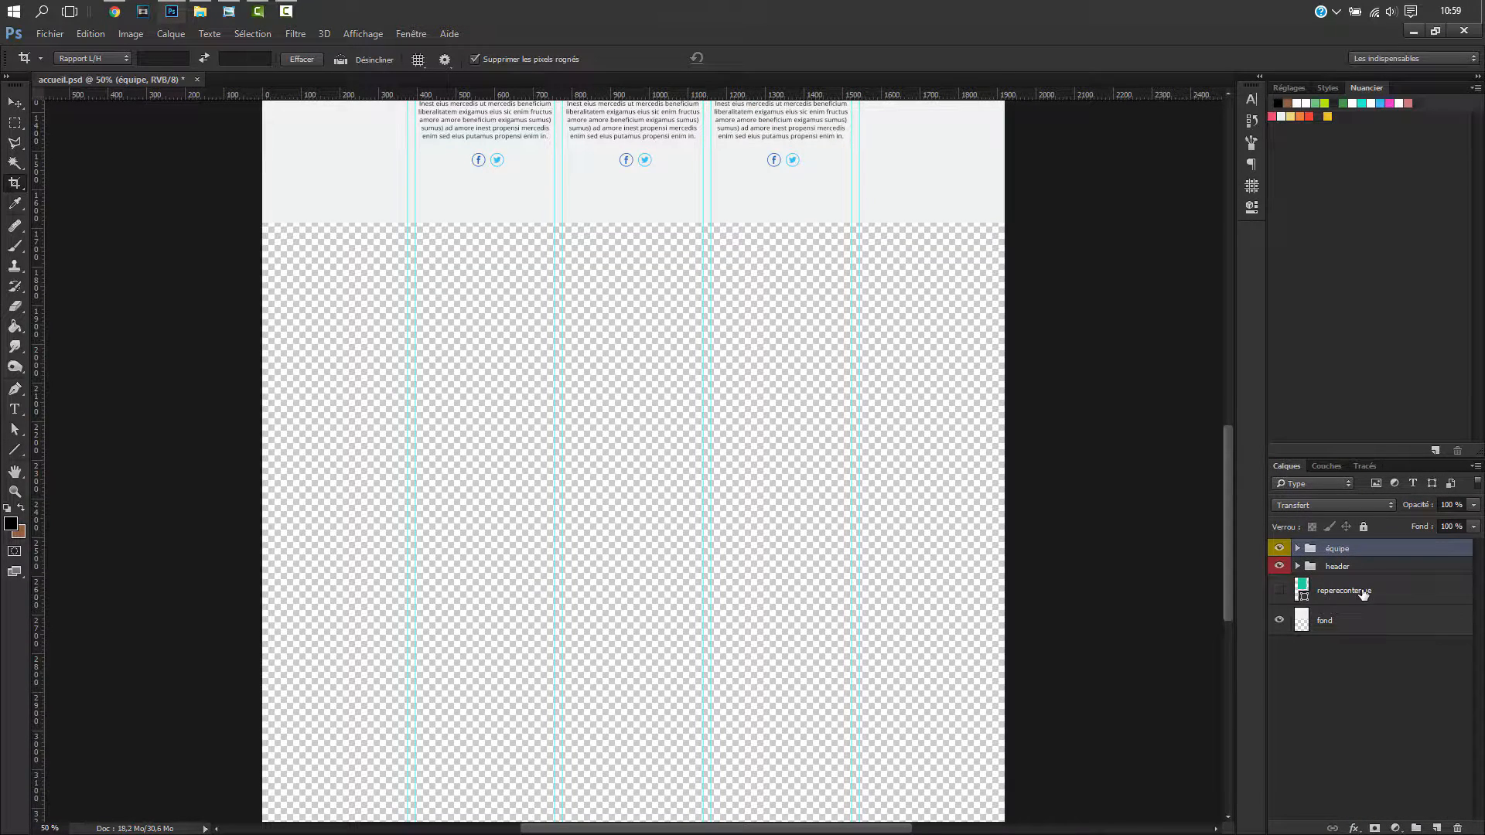
- Stretch the reperecontenue and fond layers down to the bottom of the extended canvas, and leave reperecontenue hidden
click(1315, 592)
click(1279, 590)
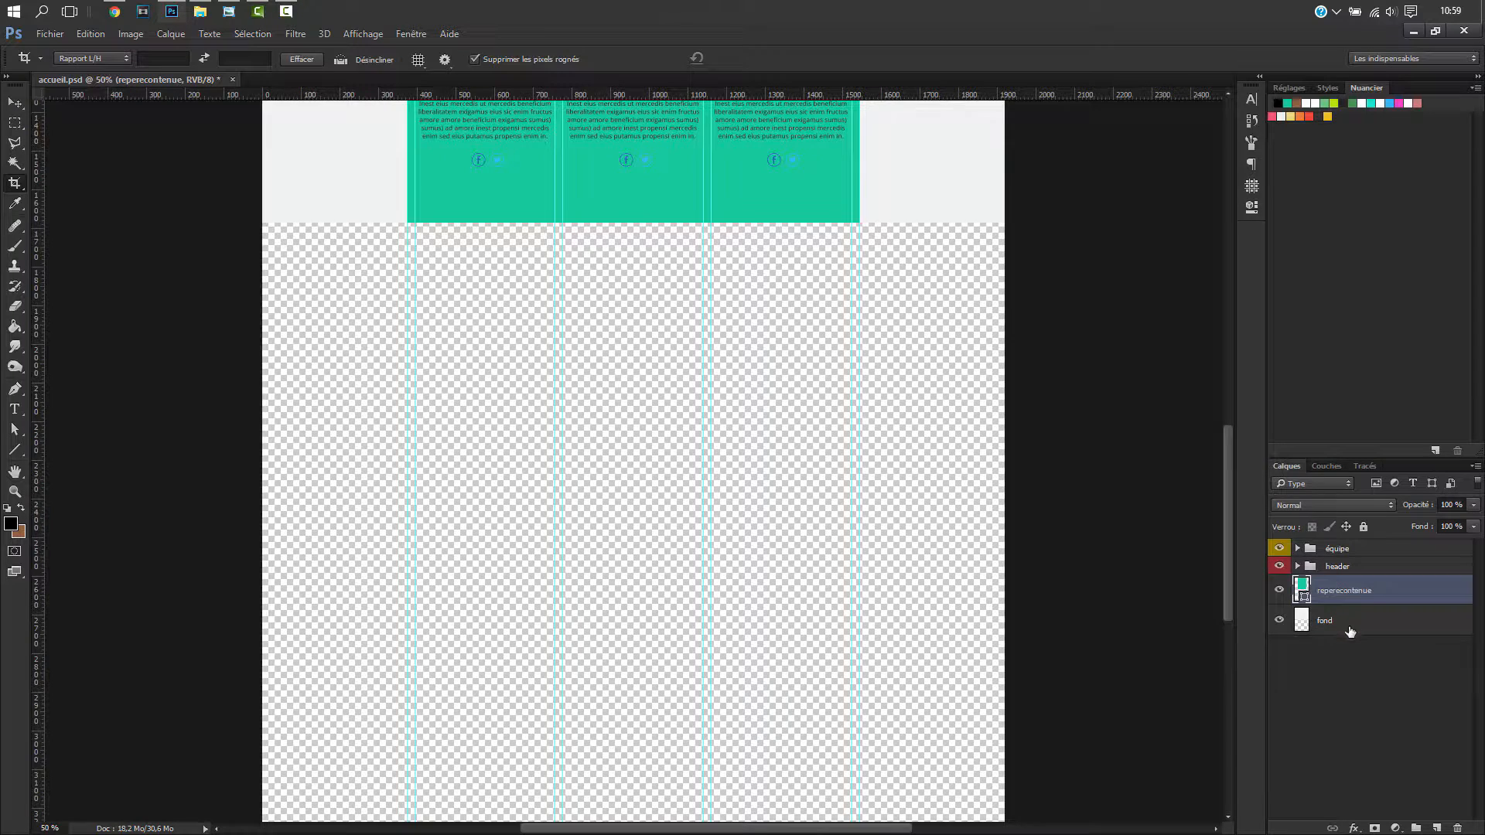
shift+click(1348, 633)
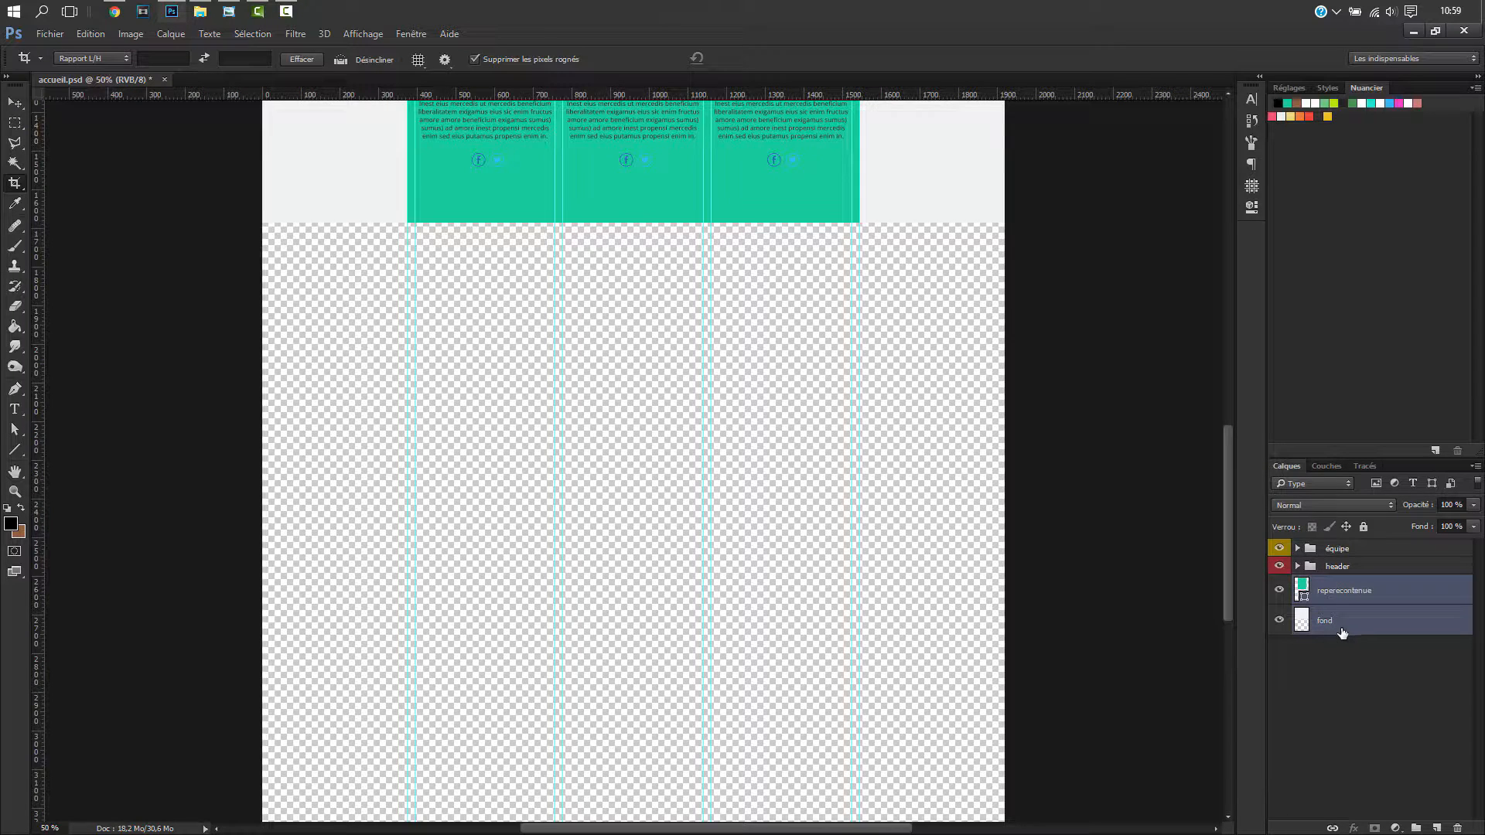
key(ctrl+t)
drag(631, 220, 628, 731)
key(c)
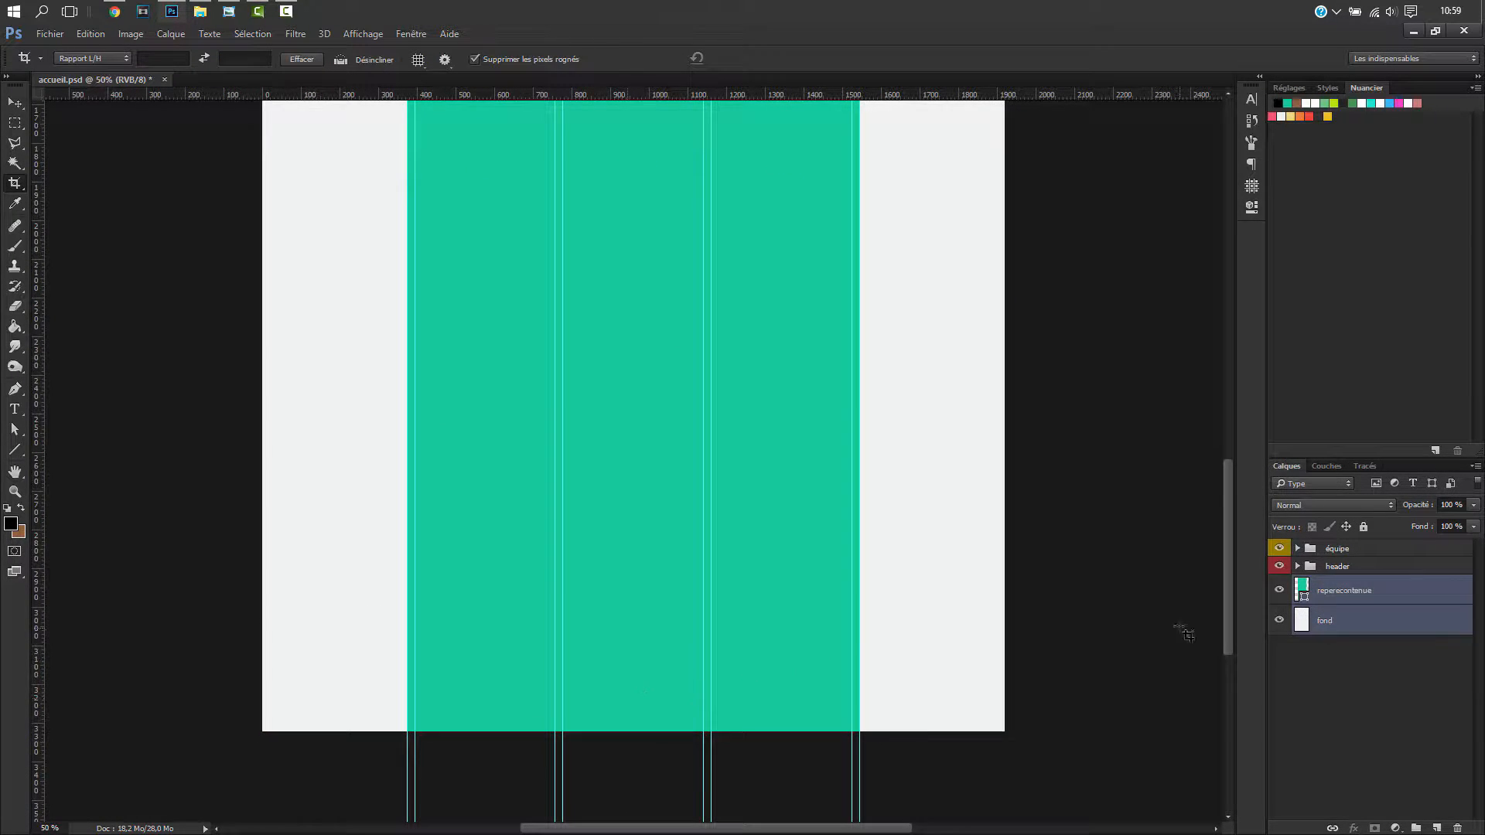
drag(1230, 509, 1235, 446)
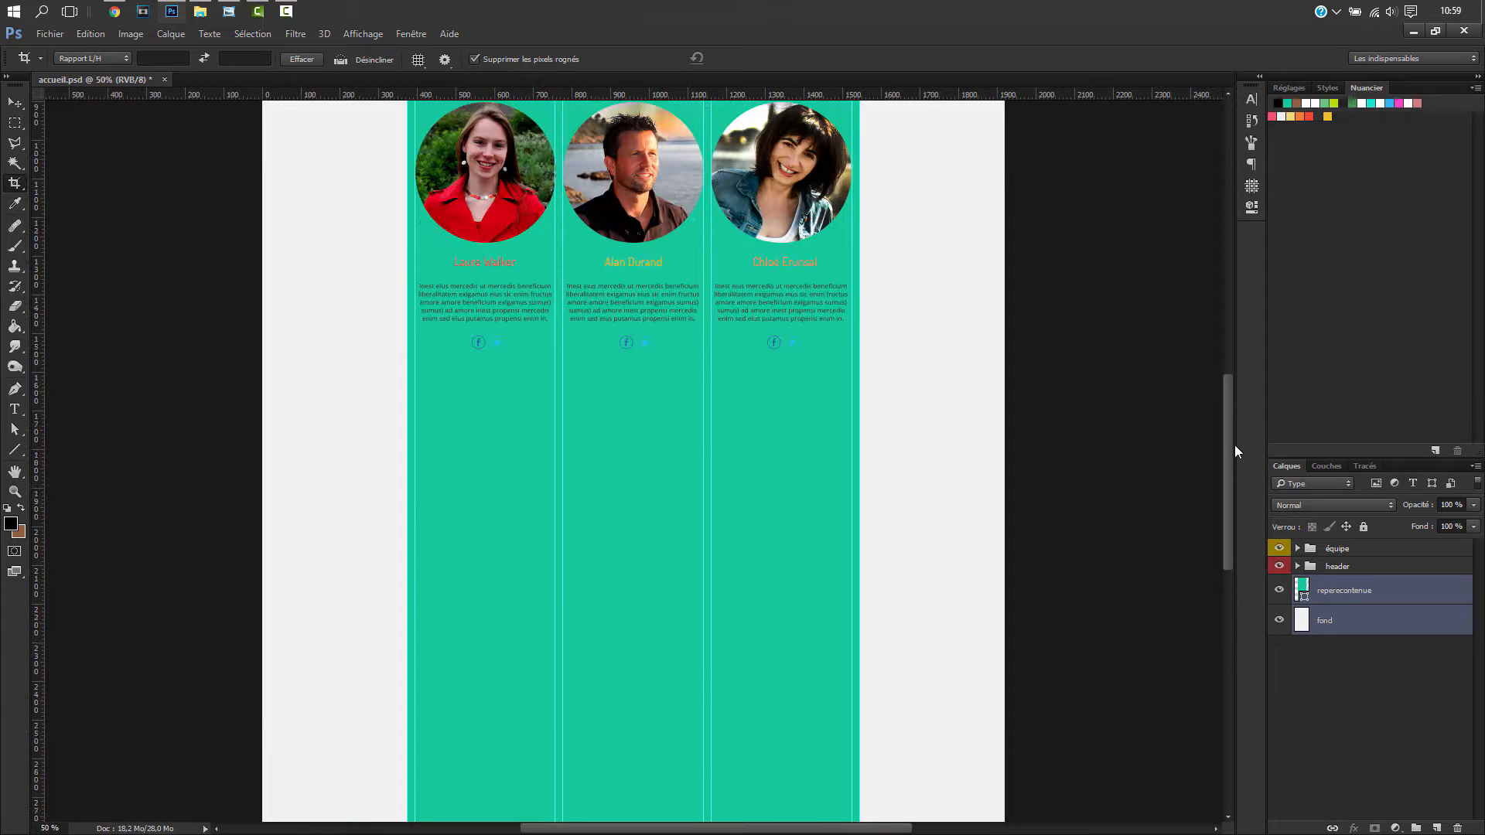
click(1279, 590)
click(1279, 591)
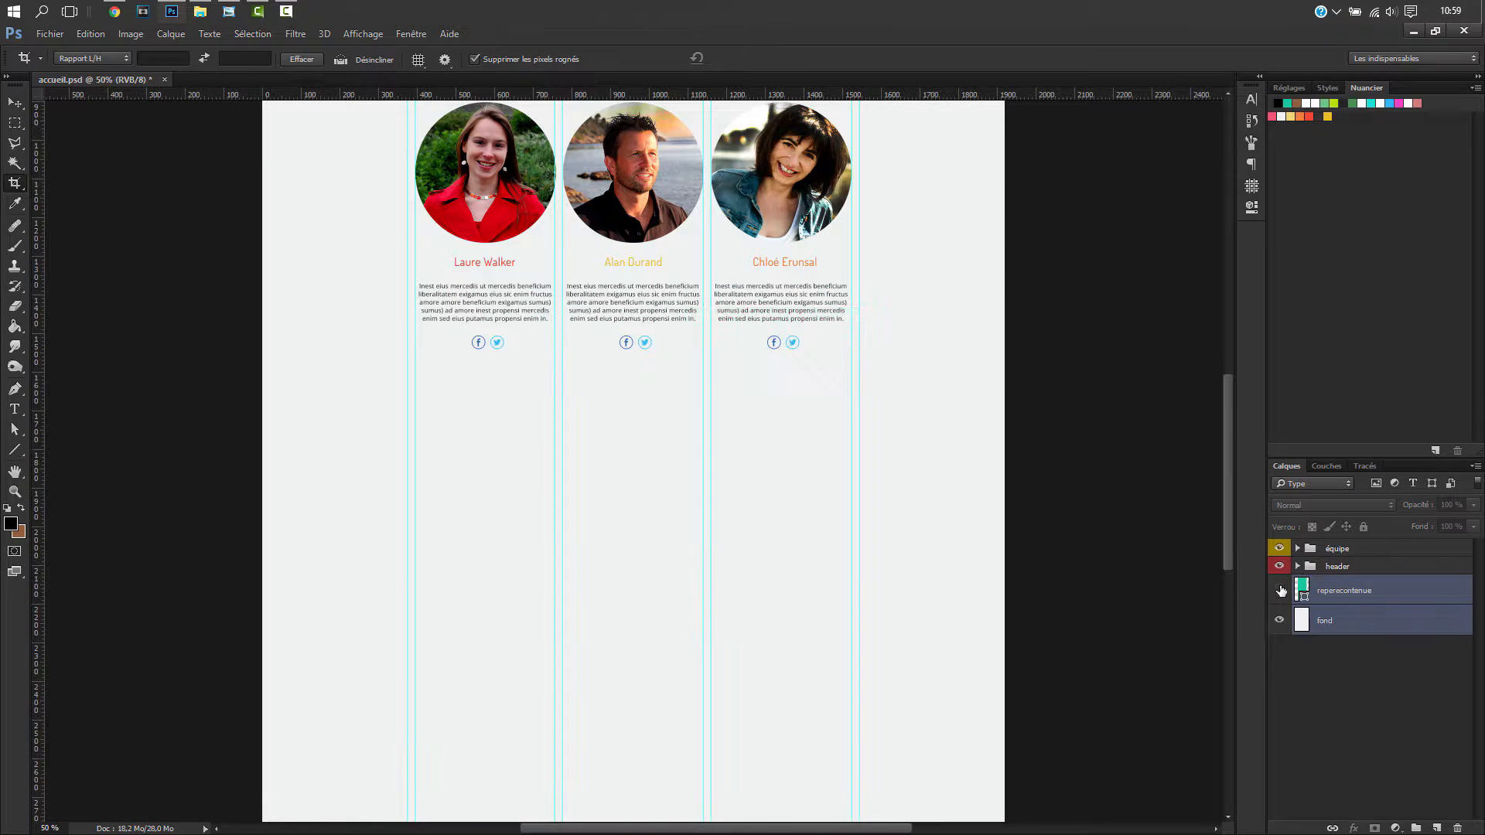
- Remove the inner vertical guides around the first column one at a time
key(v)
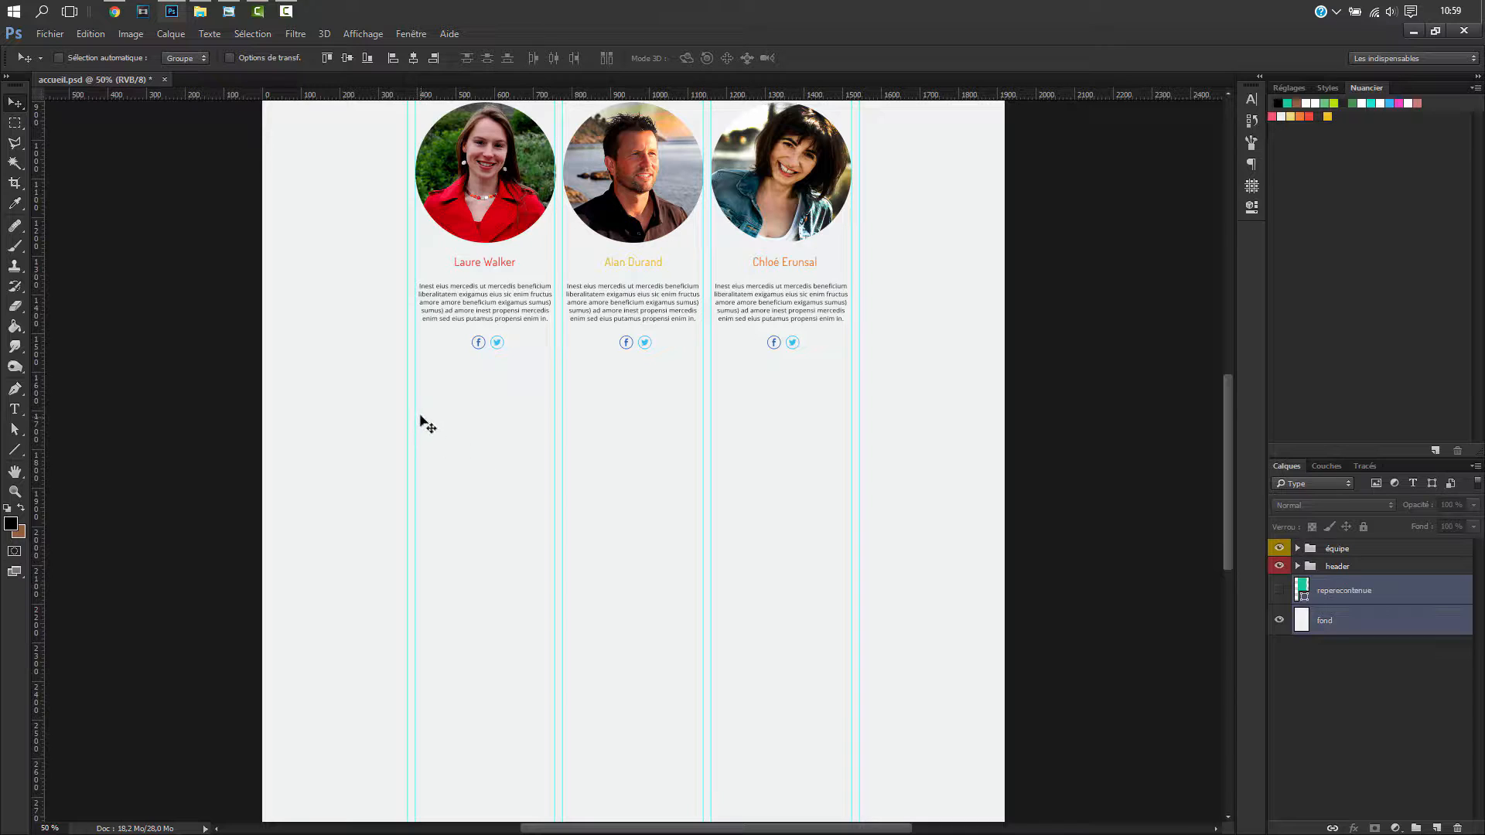
drag(415, 414, 34, 412)
drag(556, 403, 33, 377)
drag(556, 421, 34, 390)
drag(543, 418, 38, 390)
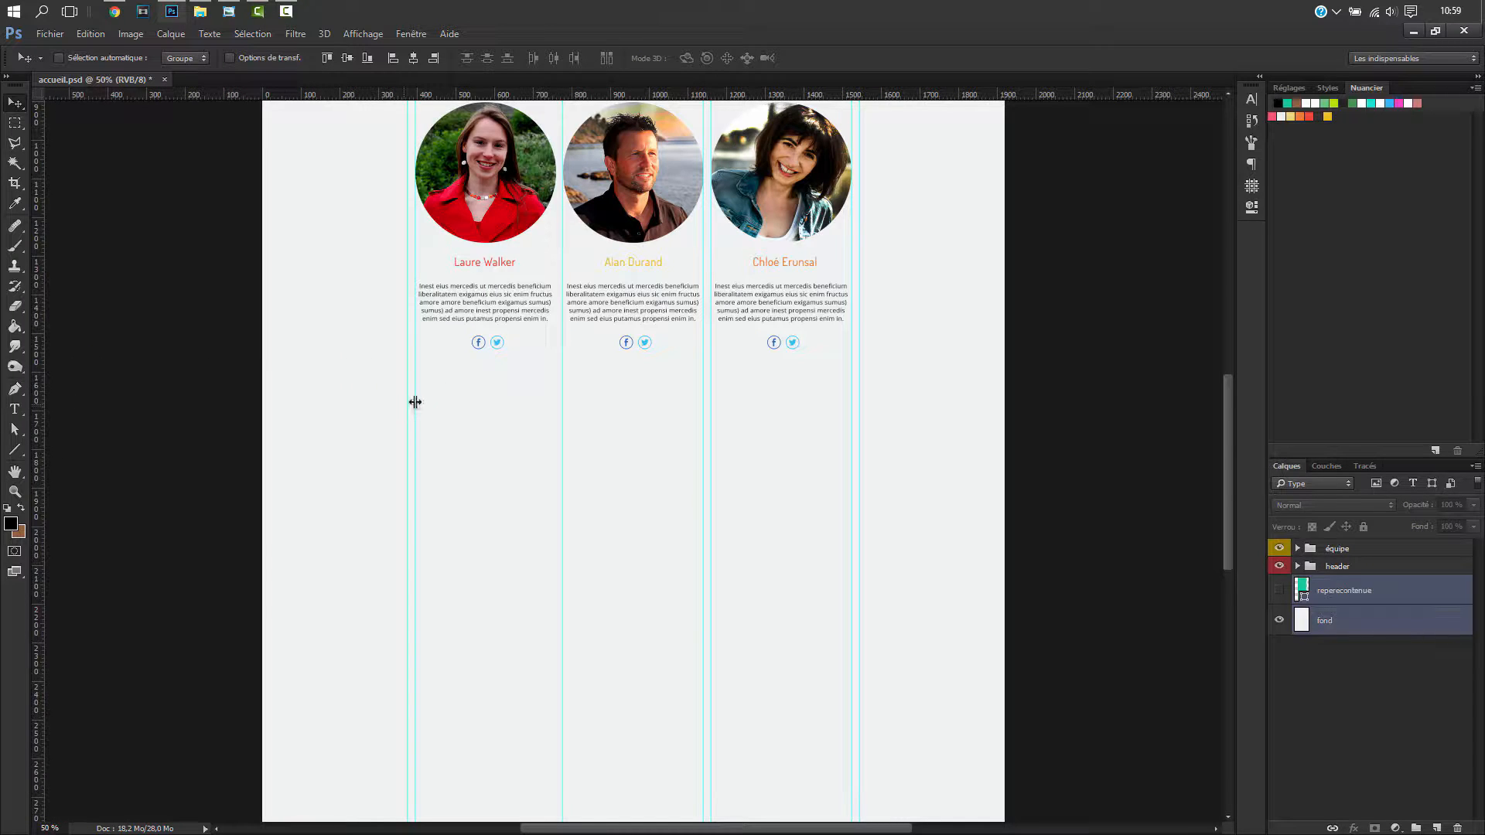
drag(339, 395, 37, 384)
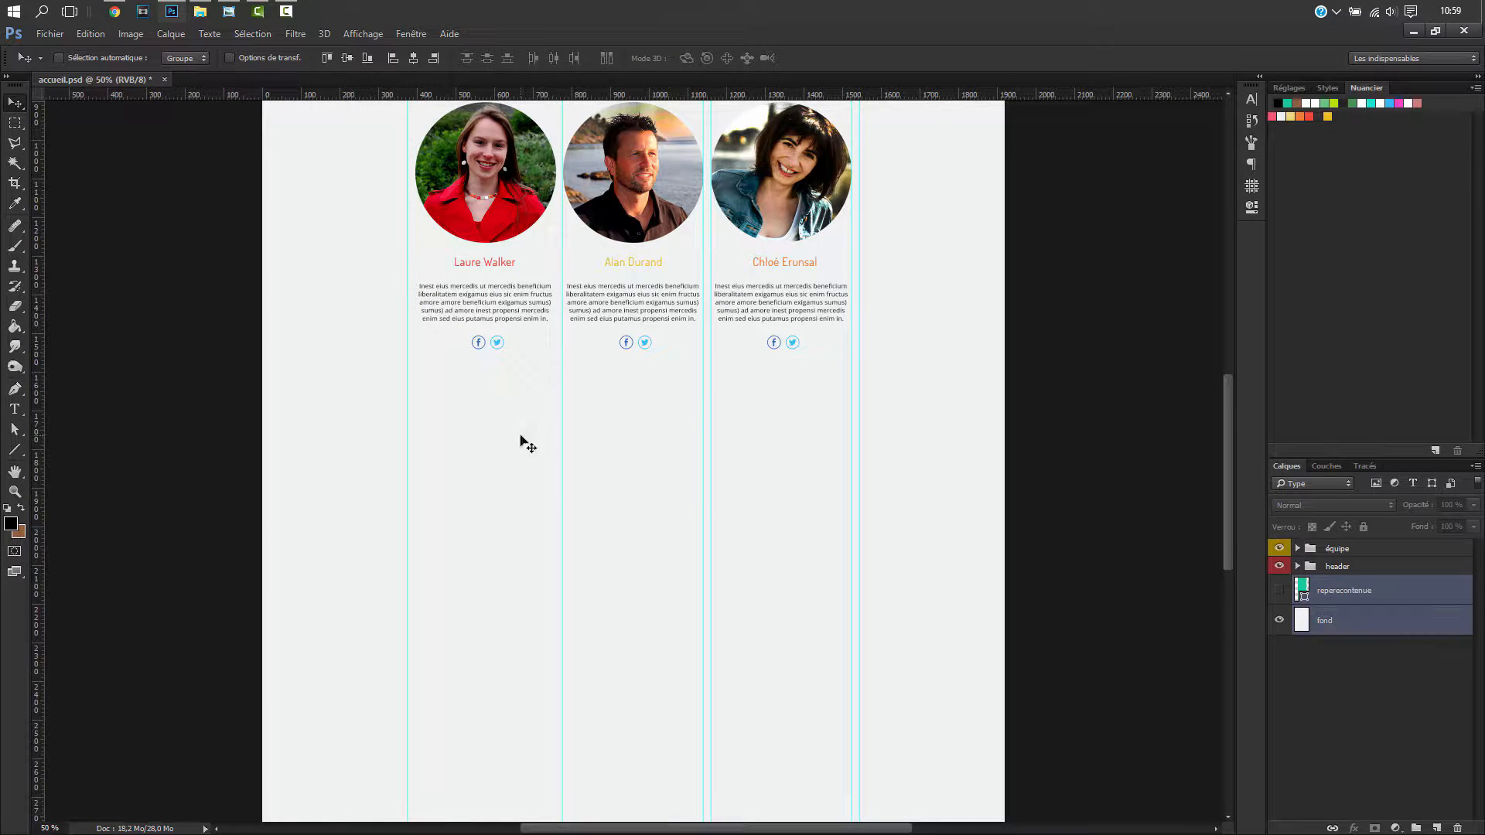
- Clear all guides and place two new vertical guides on the outer edges of the reperecontenue block, leaving that layer hidden
click(360, 34)
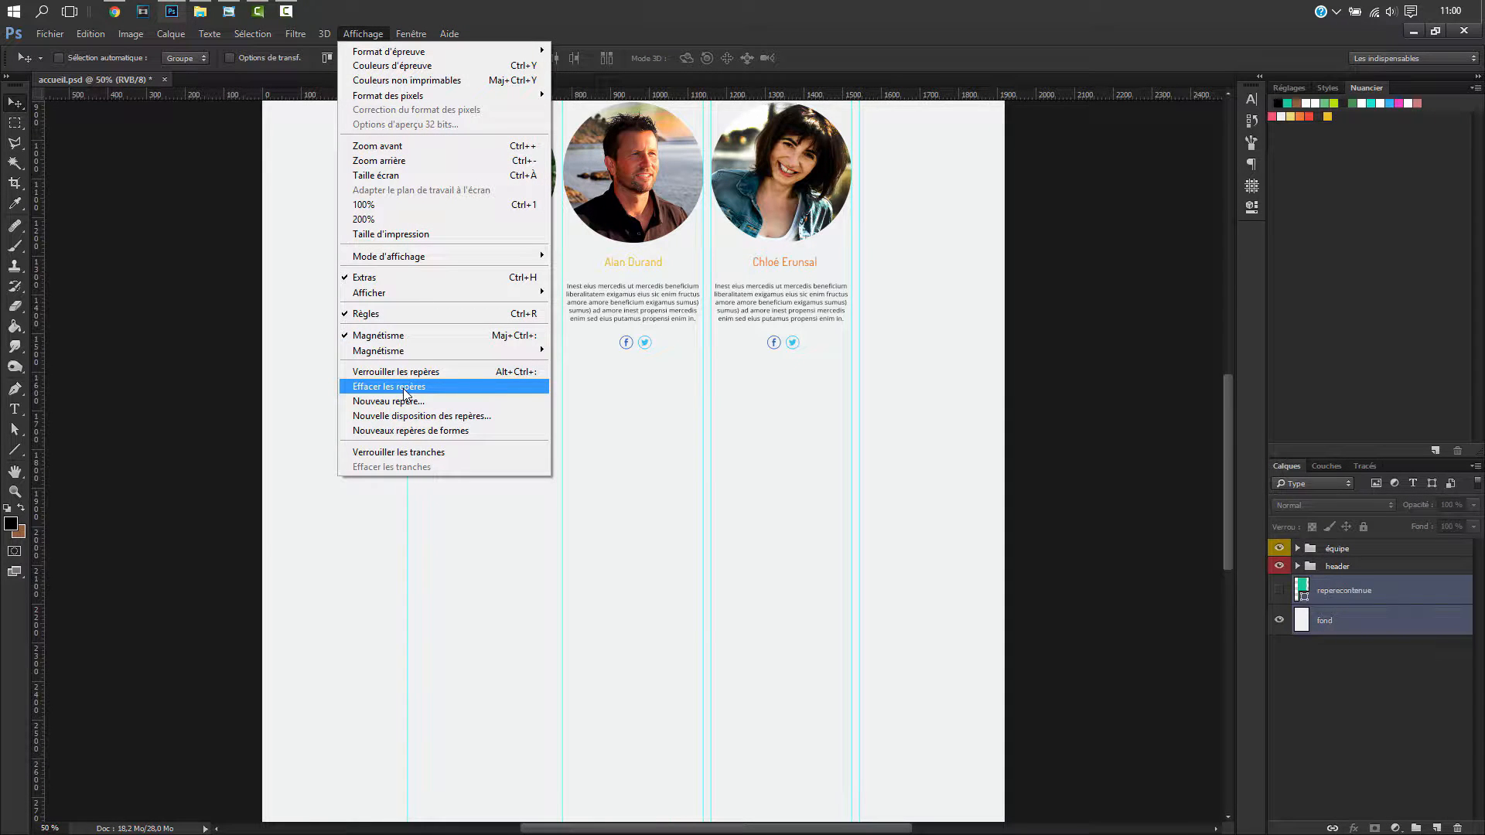
click(402, 387)
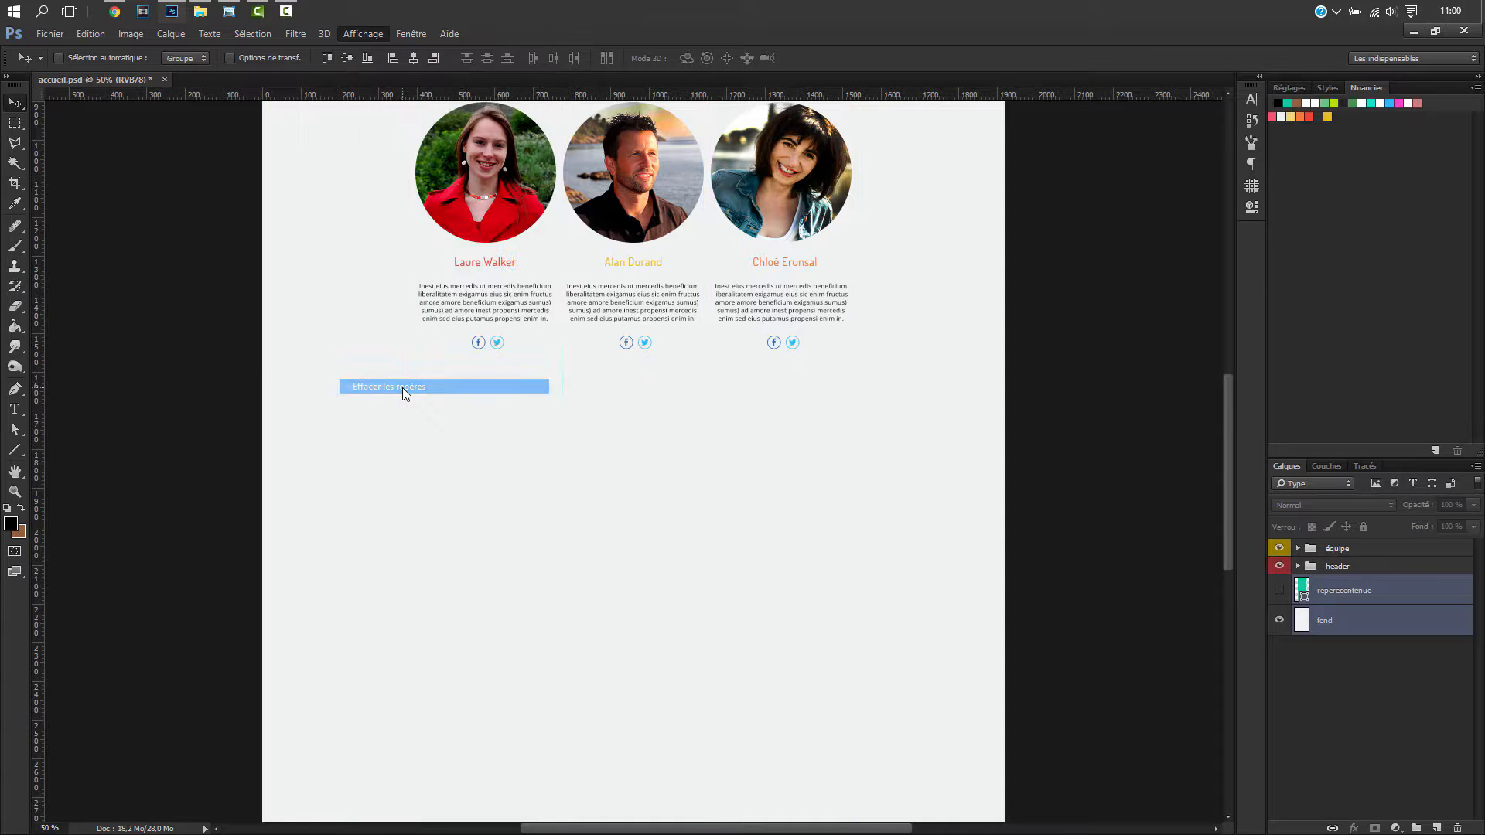
click(1280, 591)
drag(41, 489, 408, 490)
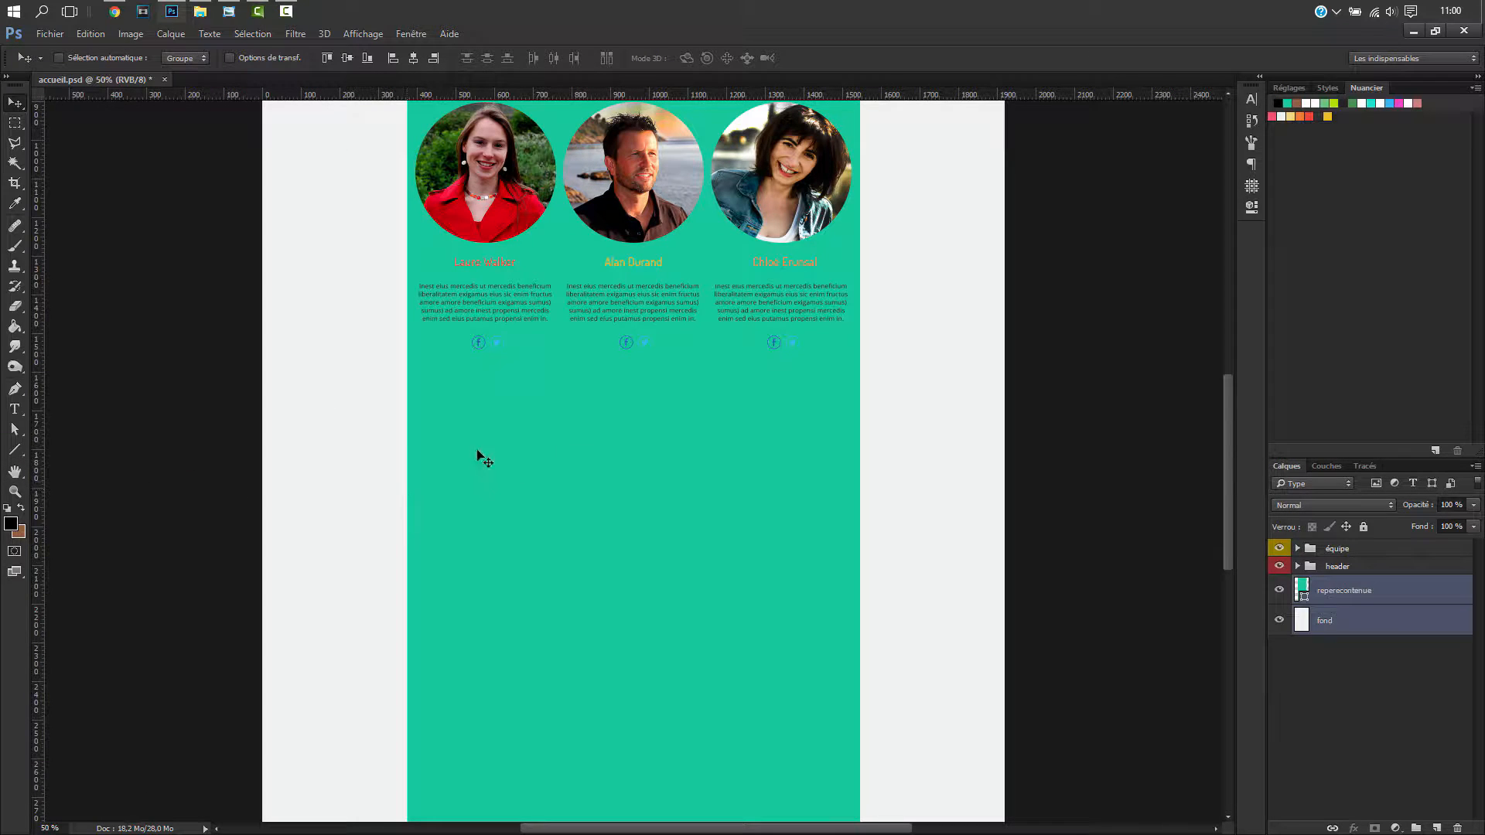
drag(37, 435, 859, 449)
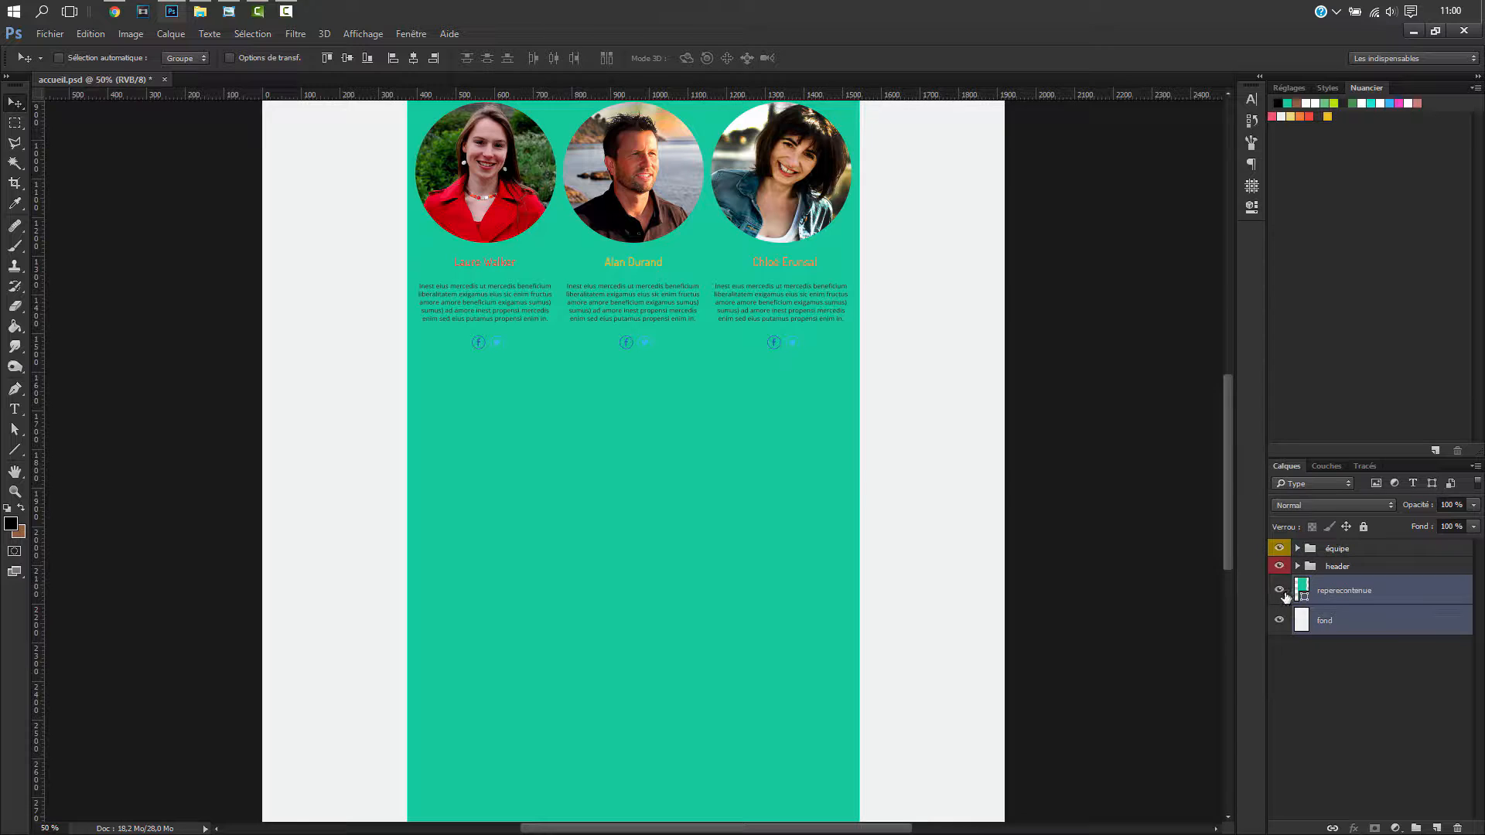
click(1280, 591)
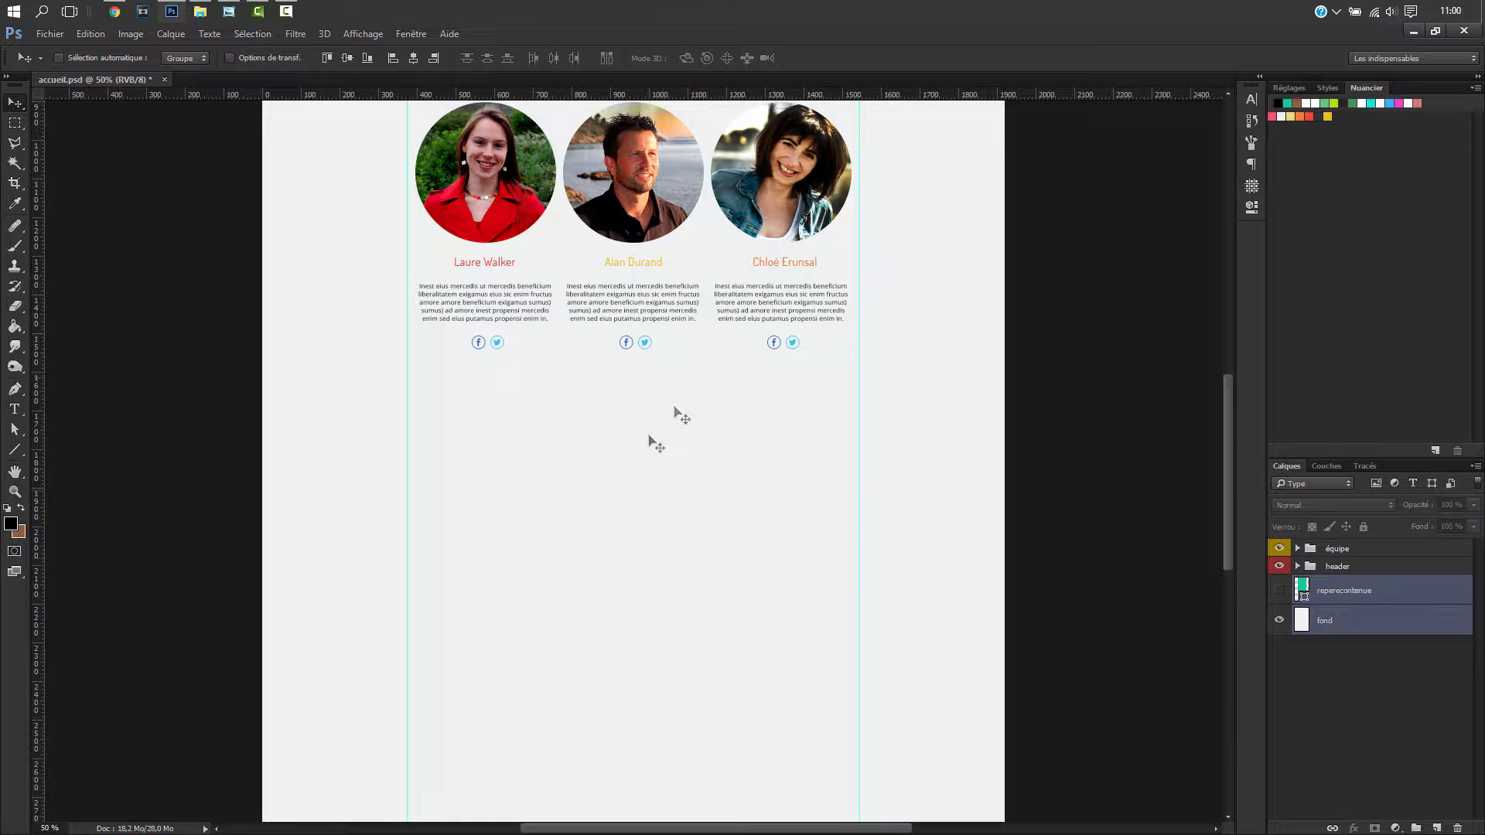
- Draw a black horizontal line 3 px thick and 1170 px long between the guides below the team section, nudging it slightly upward
drag(1229, 426, 1232, 382)
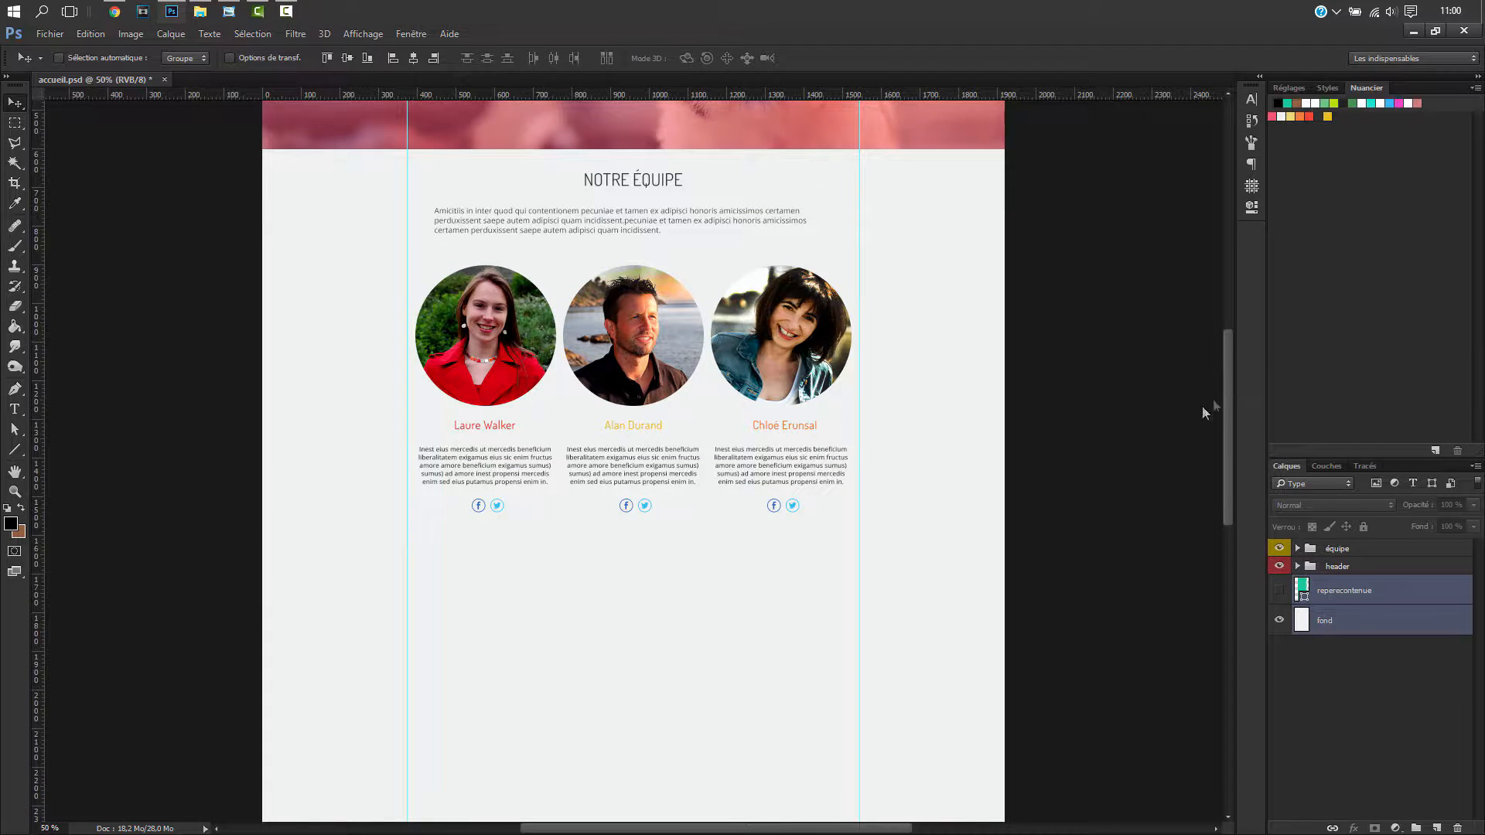
click(14, 449)
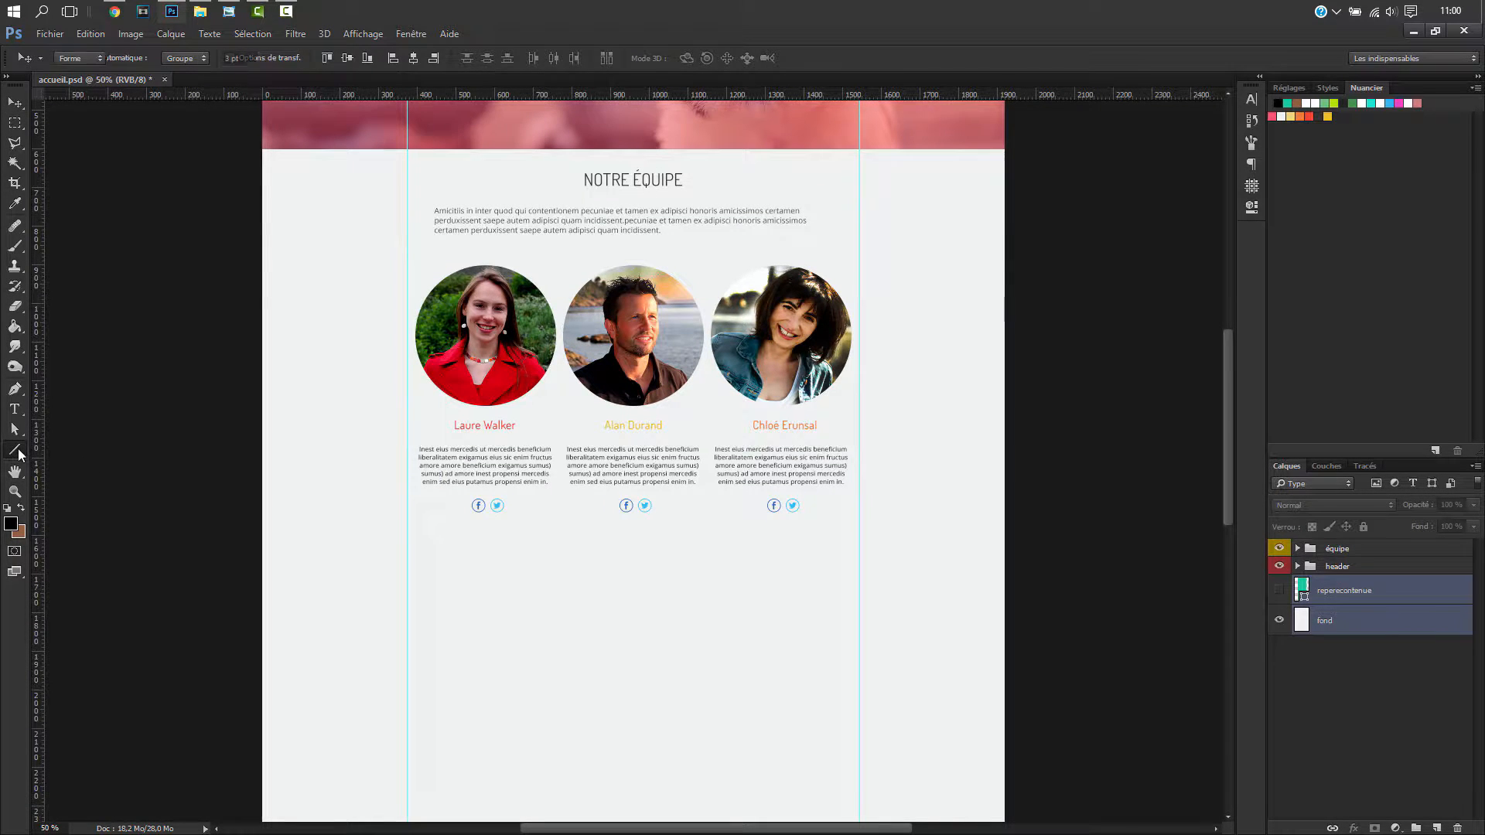
click(614, 58)
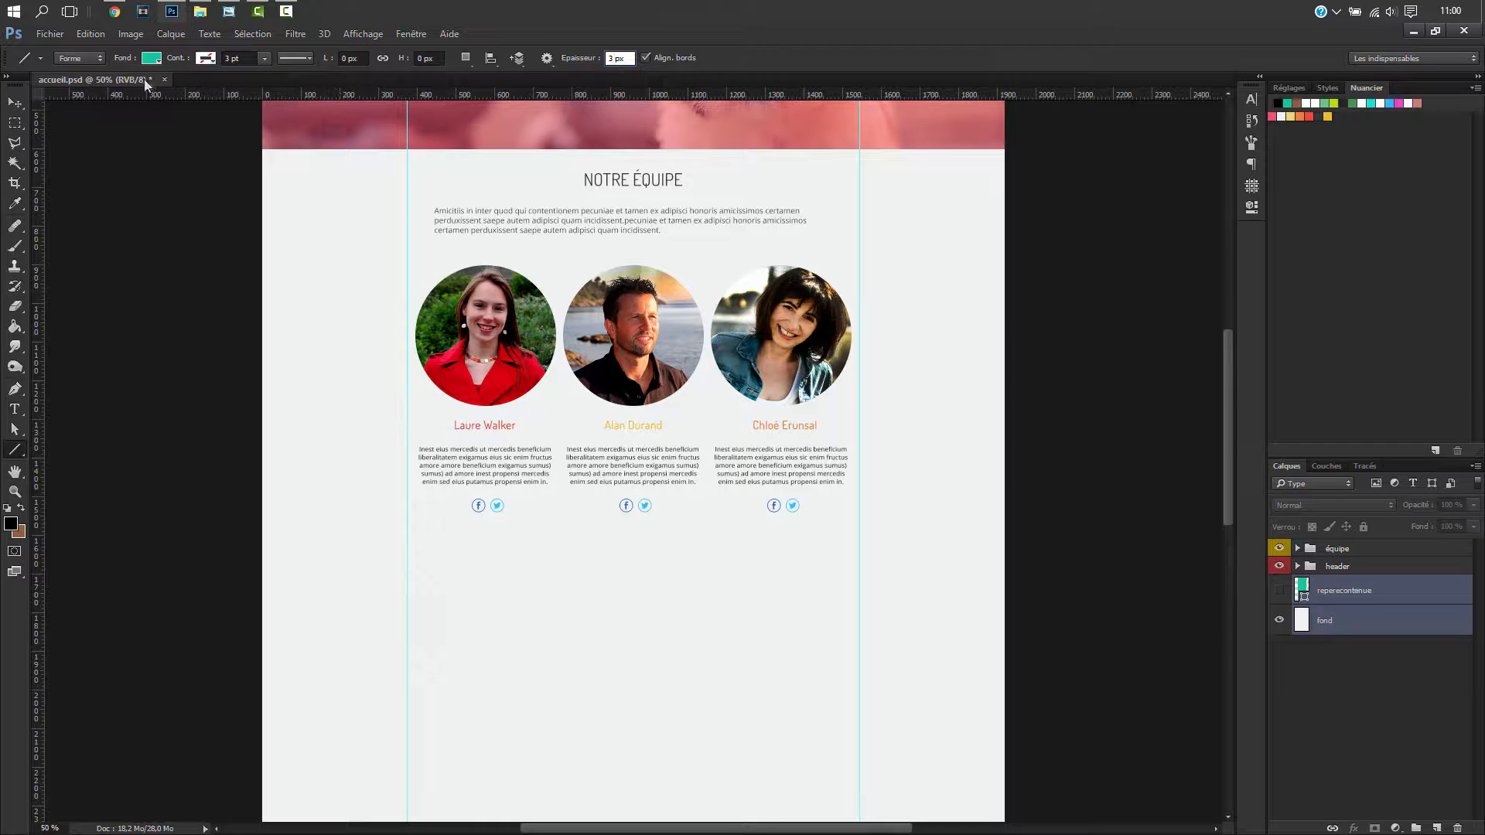
click(153, 60)
click(55, 140)
click(758, 58)
drag(412, 560, 860, 561)
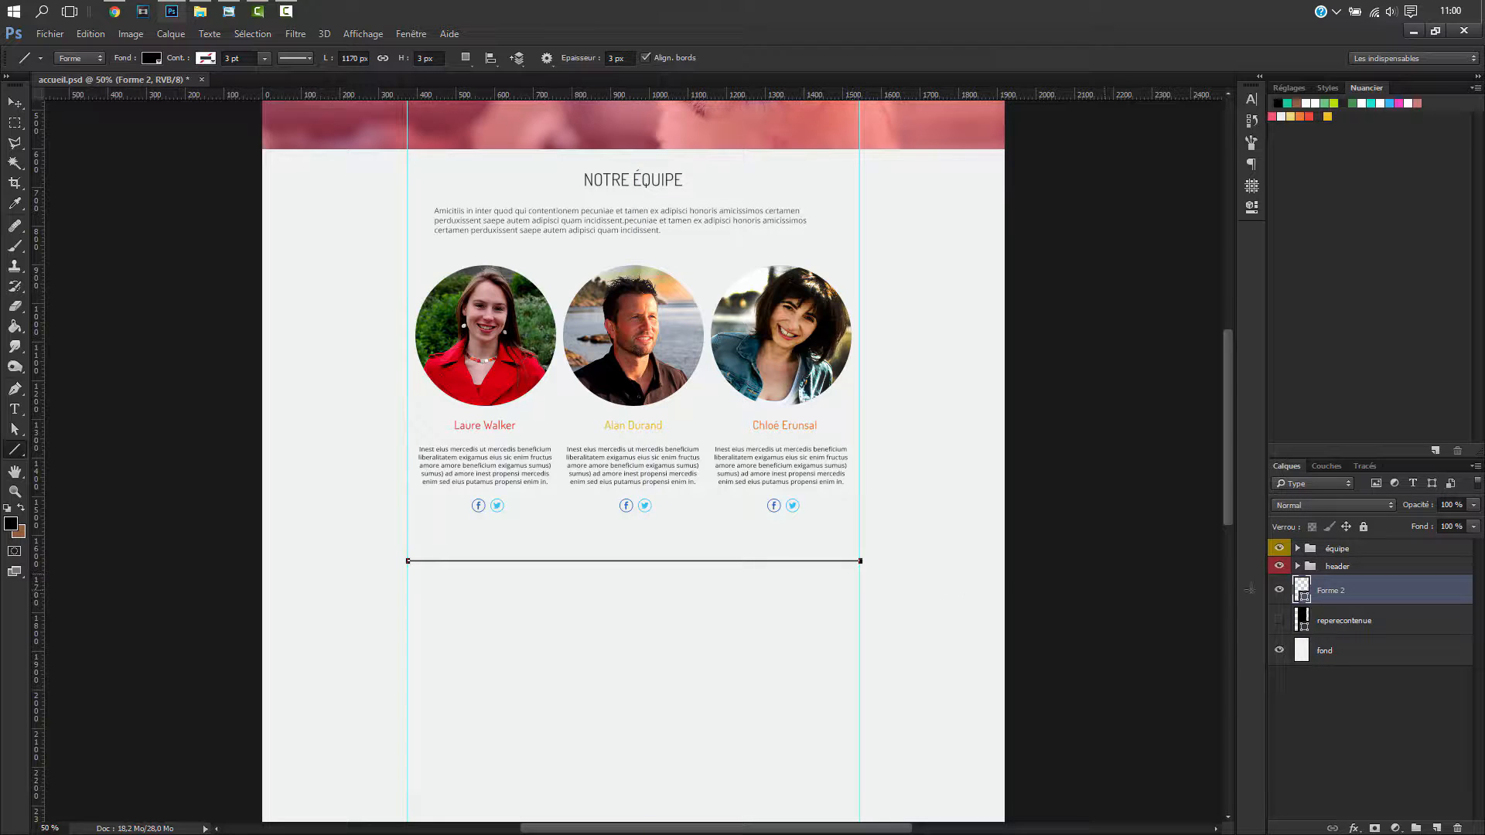
key(v)
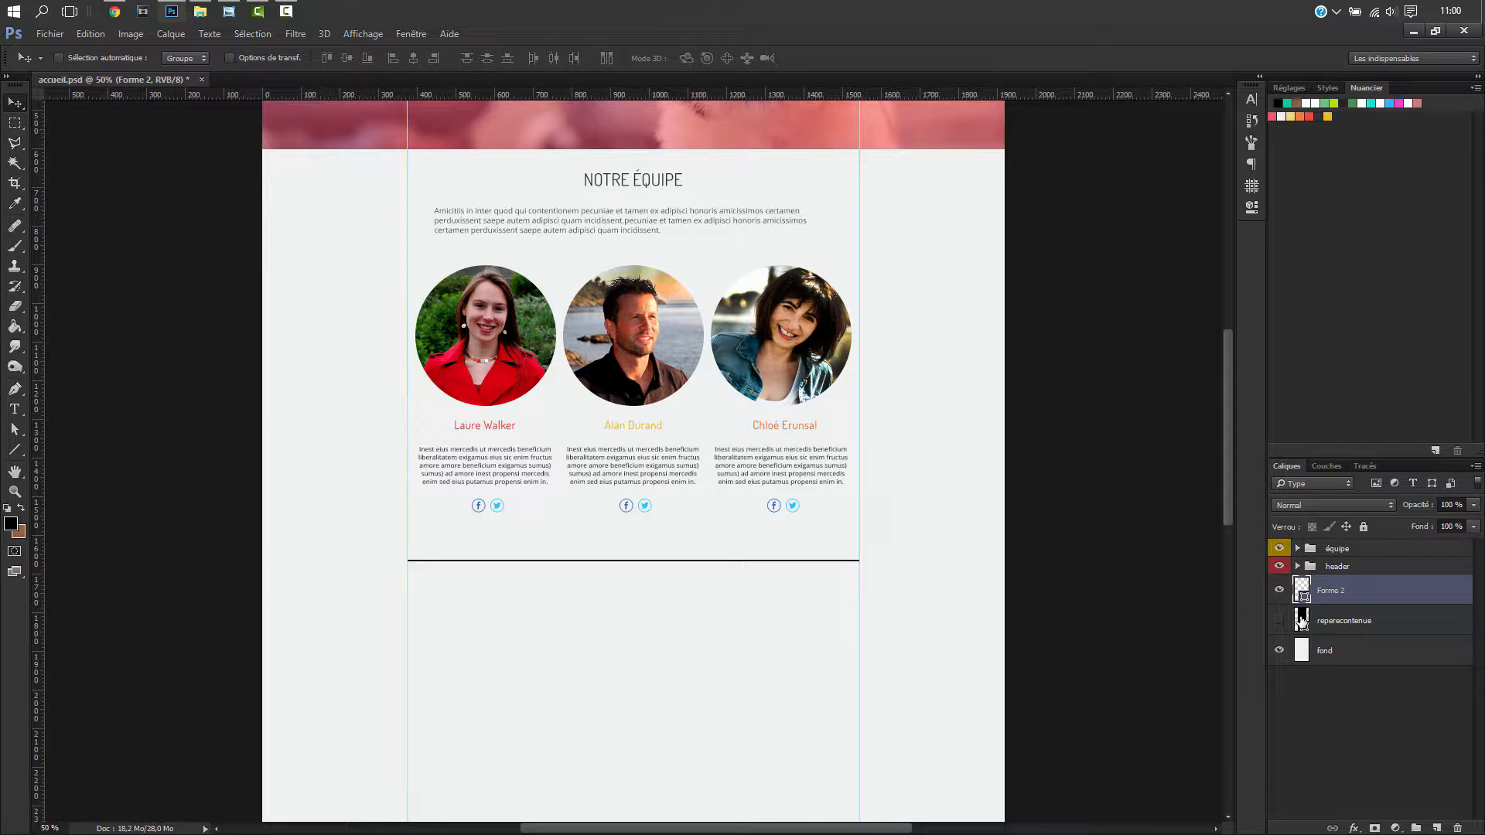
key(Up)
key(Up)
key(Up)
key(Up)
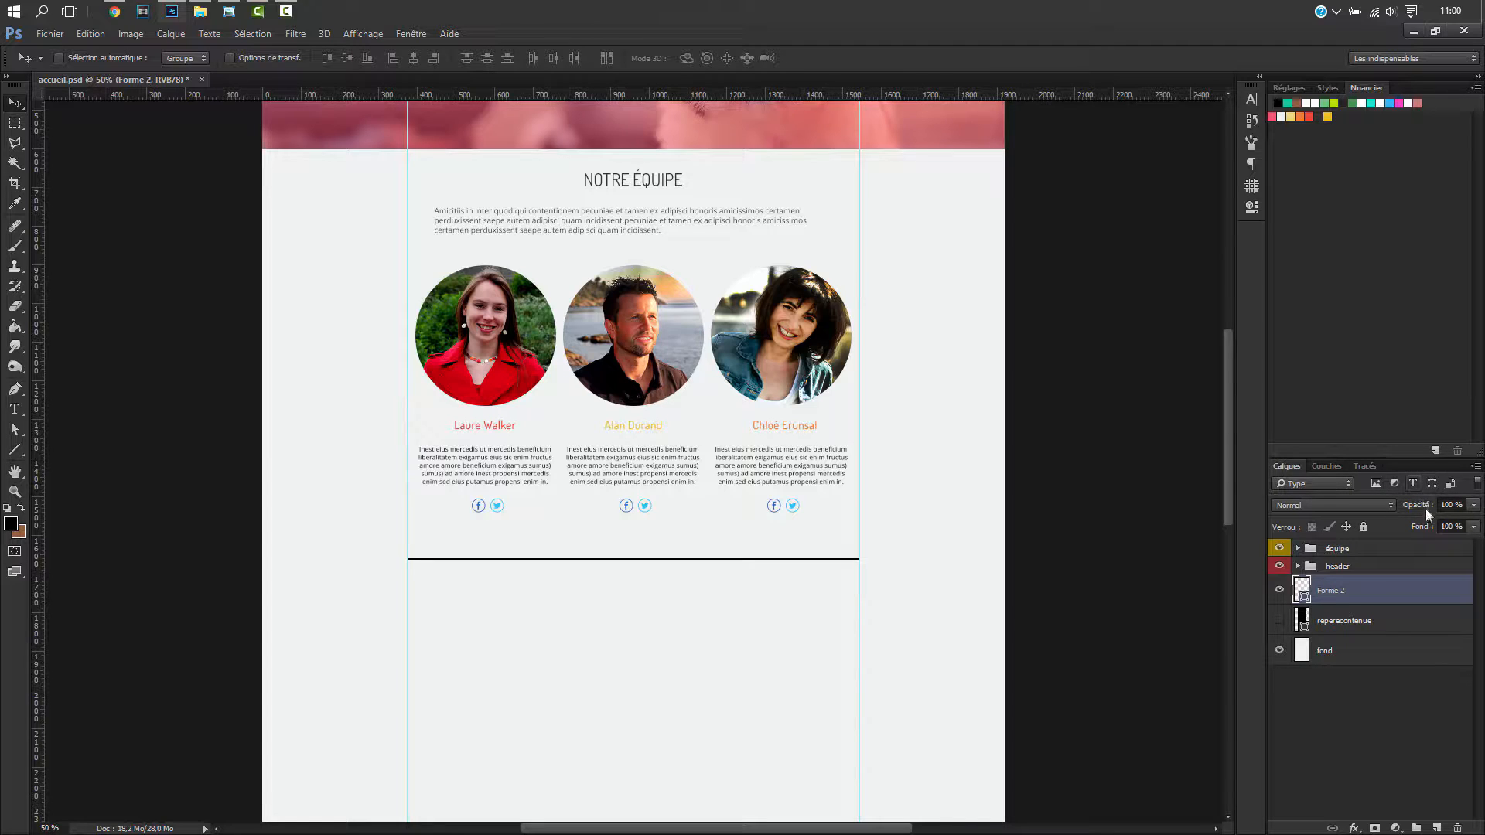
- Lower the opacity of the line below the team section to 10%
drag(1426, 504, 1369, 514)
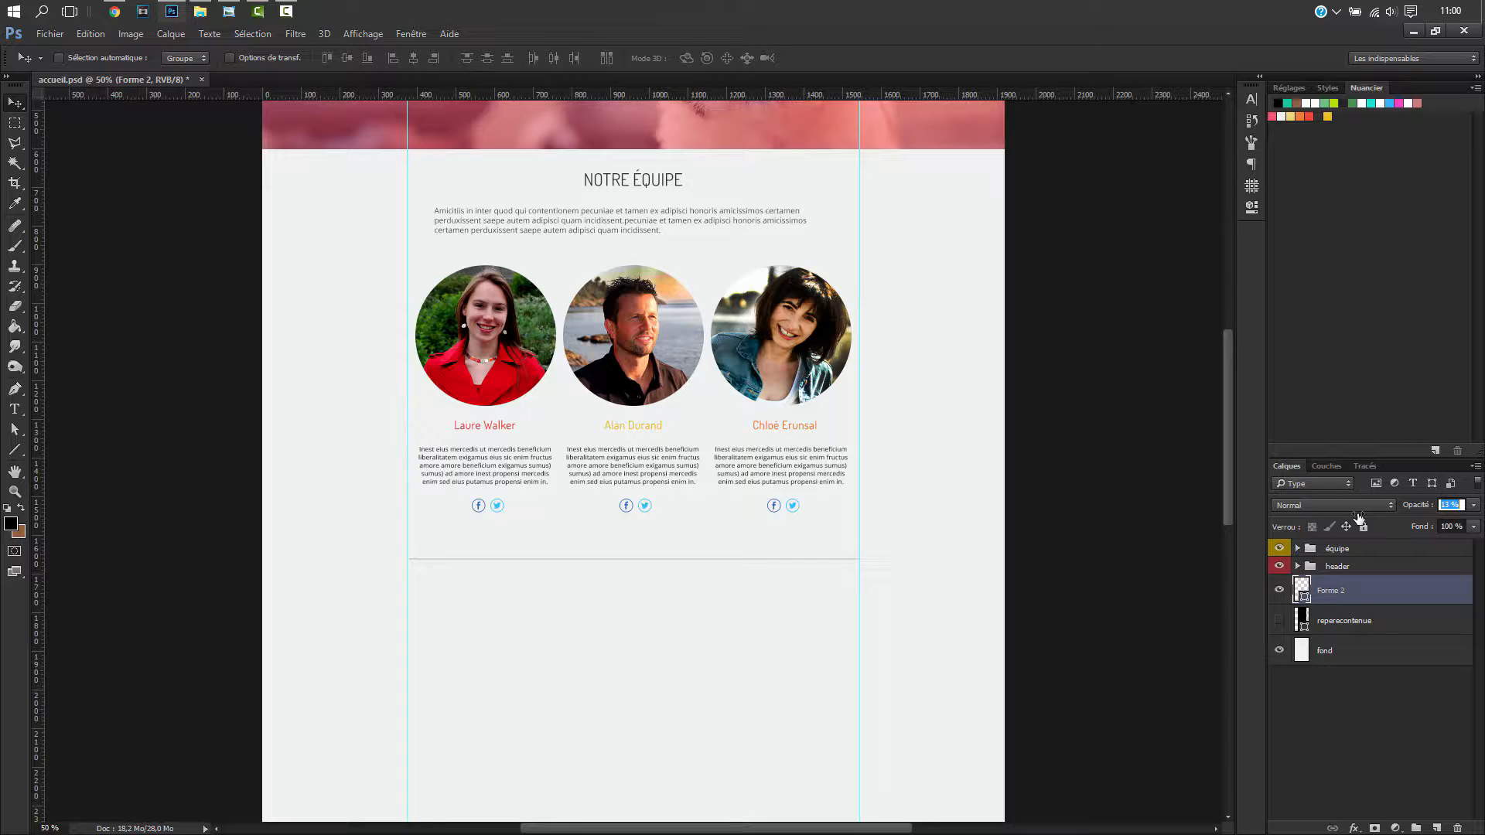
drag(1357, 517, 1358, 520)
drag(1461, 506, 1409, 517)
text(10)
- Rename the line layer separateur and move it above the équipe group in the layer stack
double_click(1335, 591)
text(separateur)
key(Return)
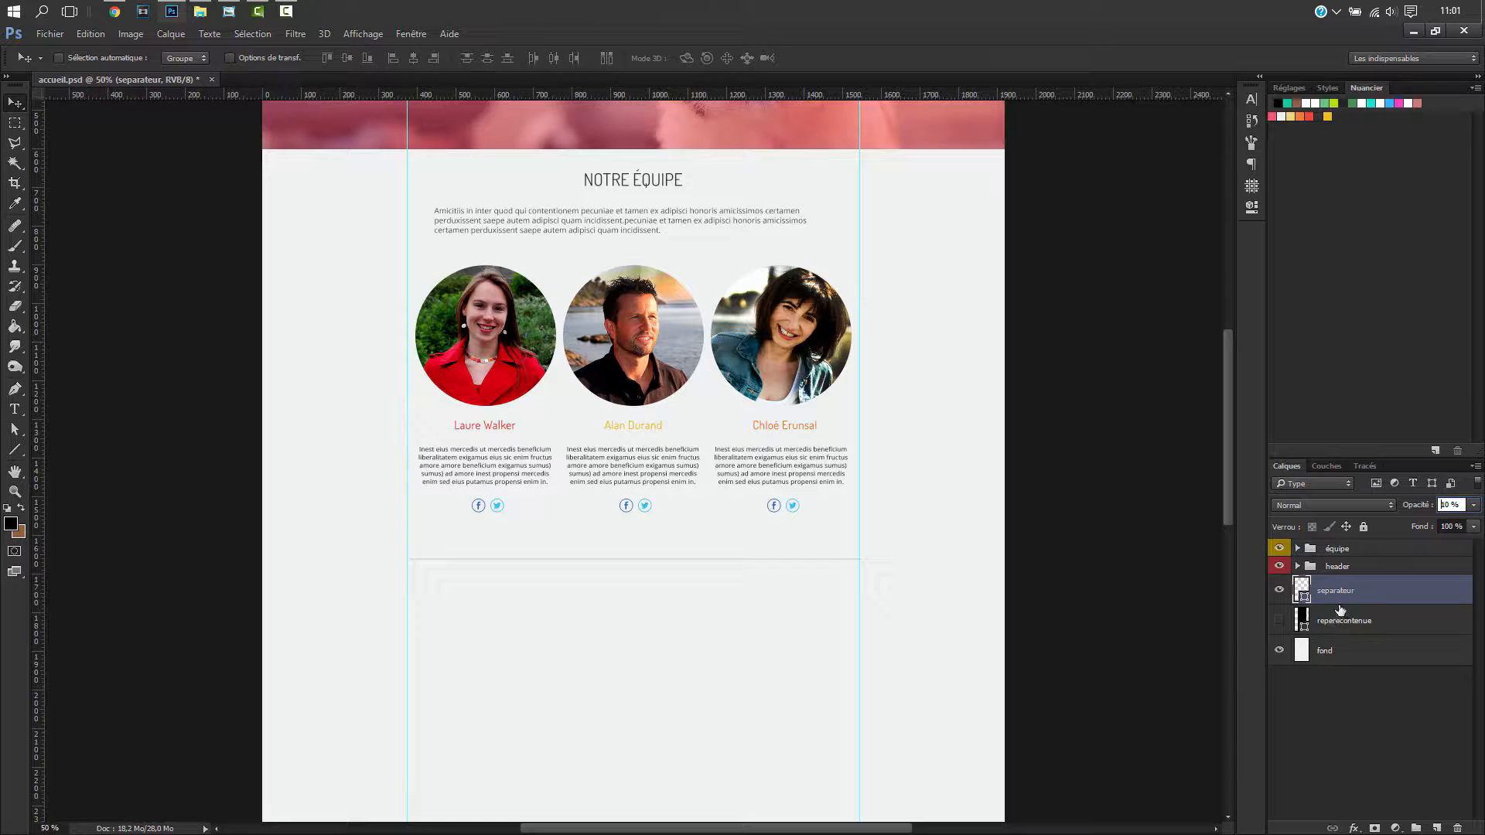
drag(1329, 590, 1346, 540)
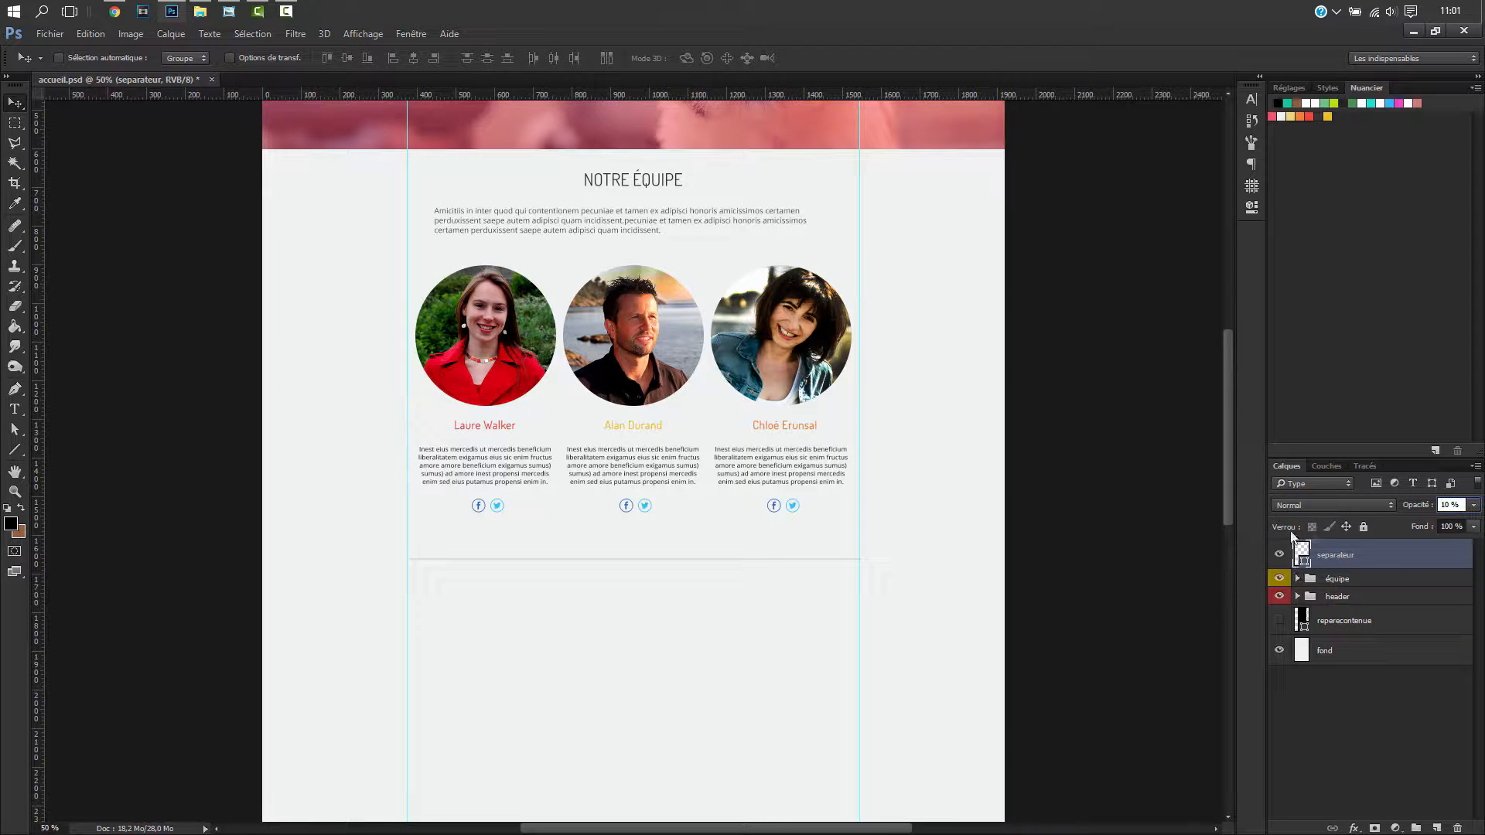
- Duplicate the équipe group and place the copy above the separateur layer
click(1336, 580)
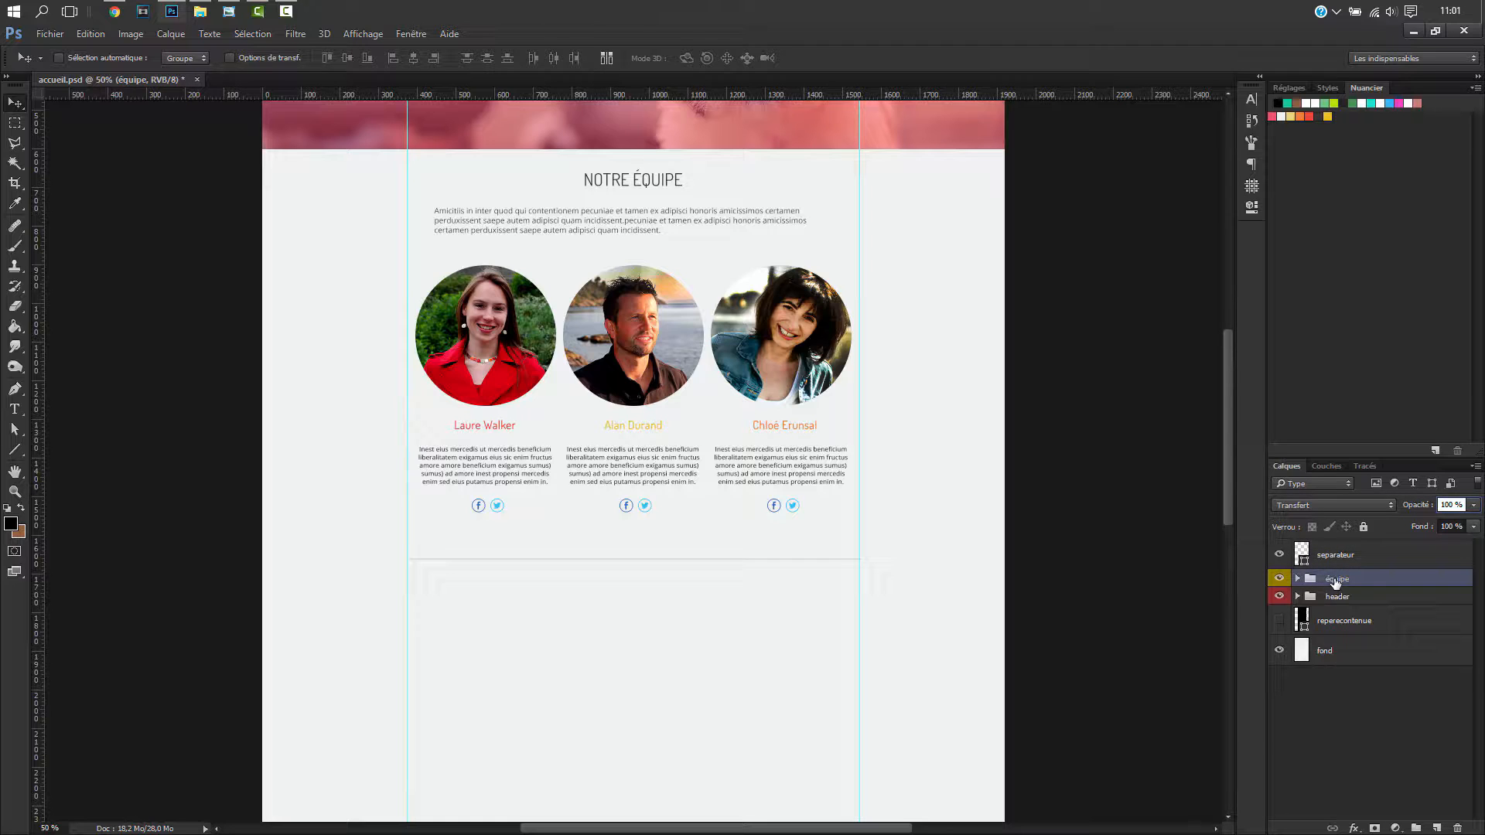
key(ctrl+j)
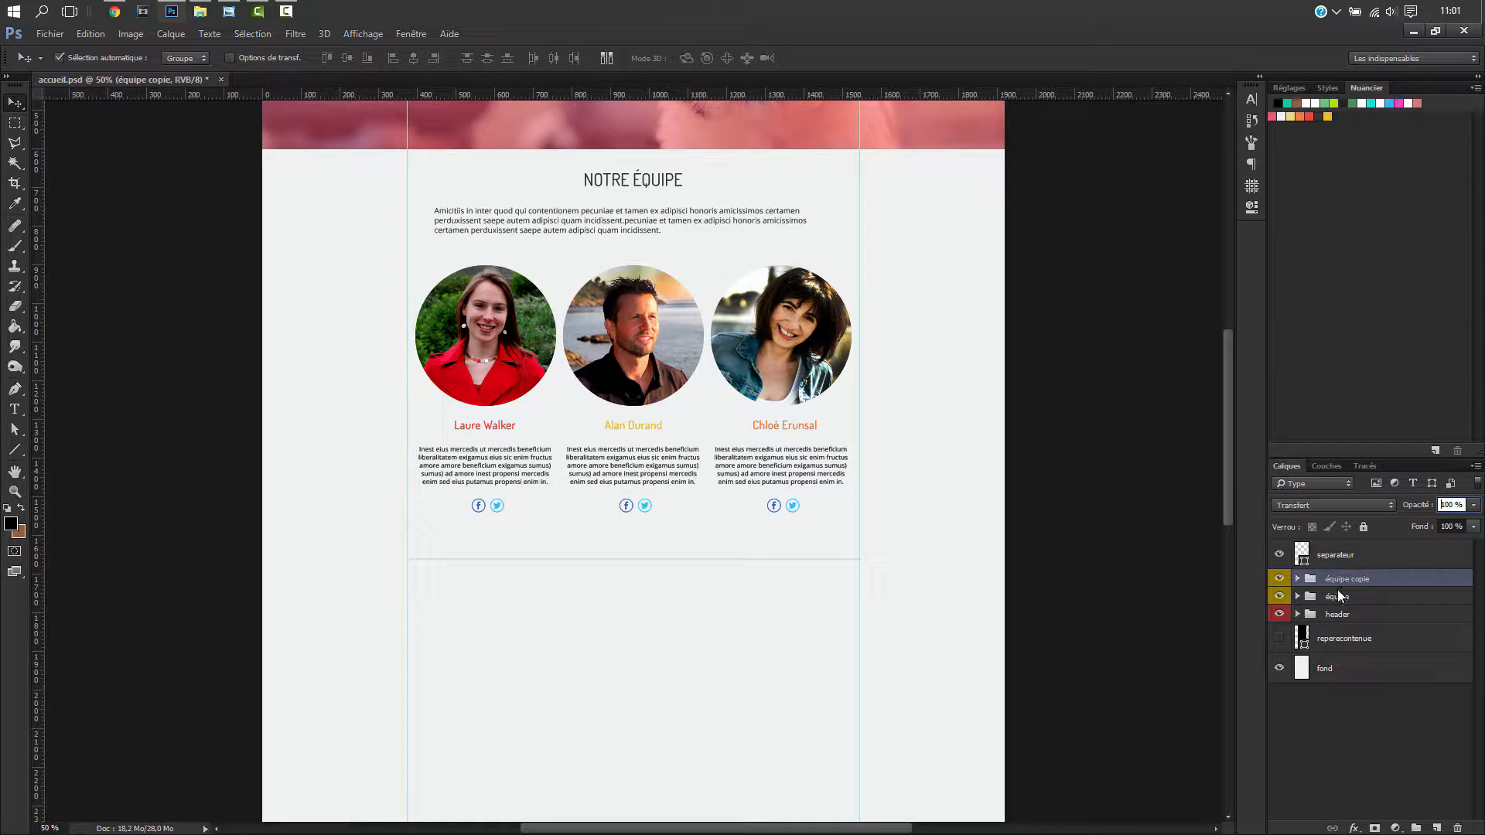
mouse_move(1344, 579)
mouse_down()
mouse_move(1341, 537)
mouse_move(1349, 550)
mouse_up()
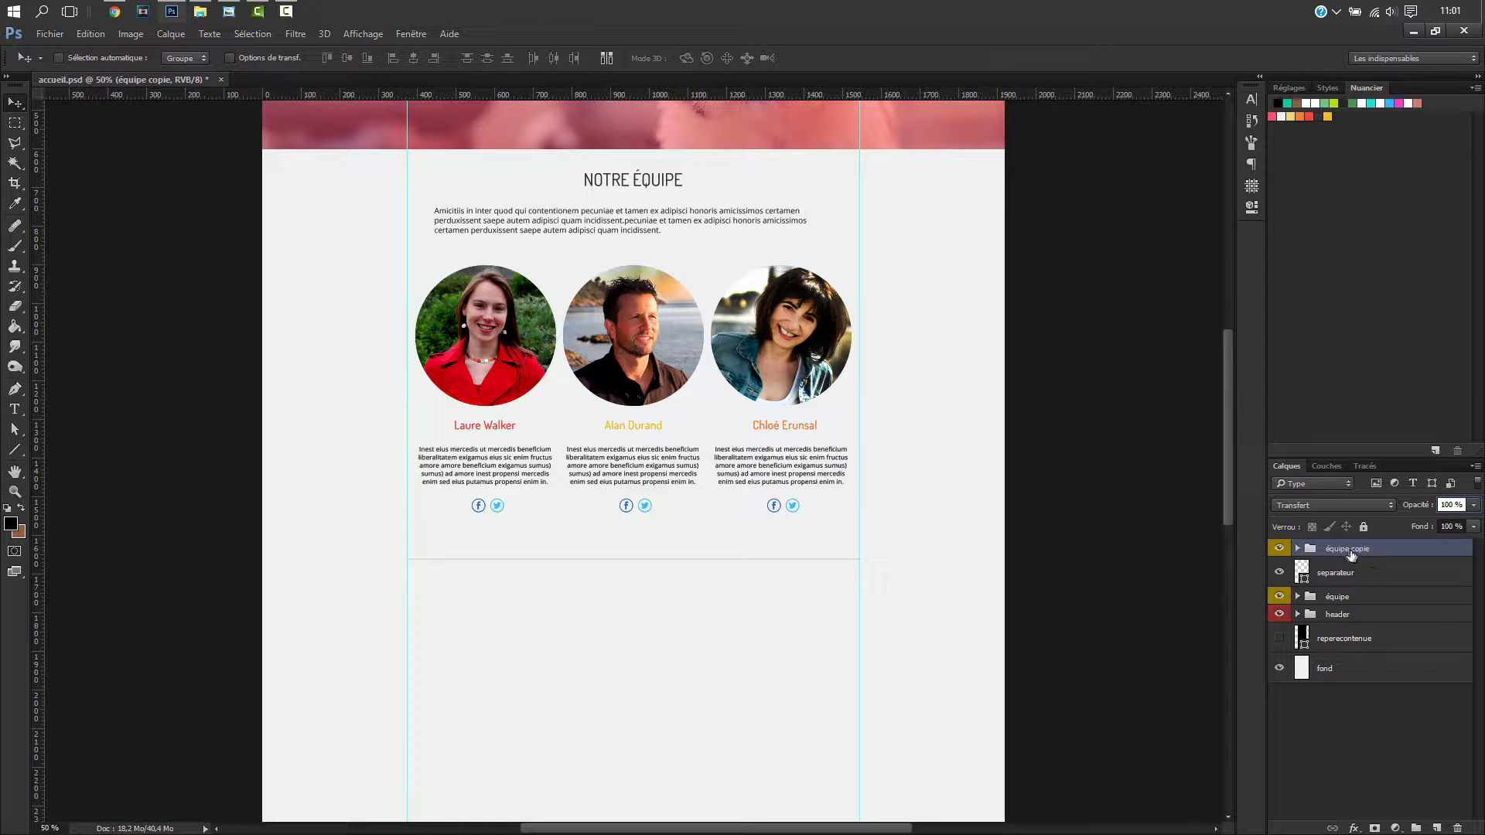
- Rename the copied équipe group services
double_click(1347, 550)
text(srer)
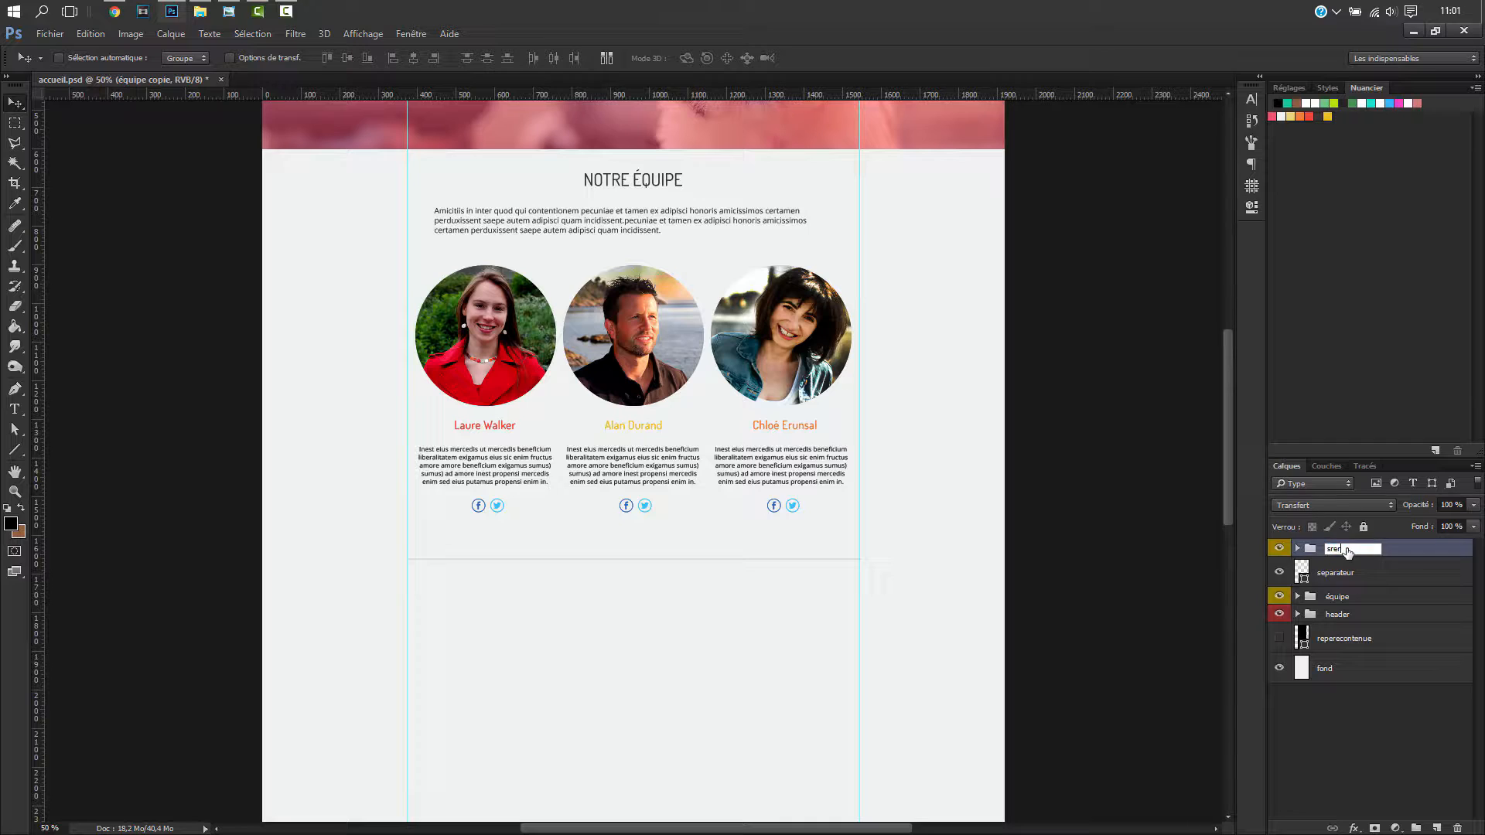
text(vices)
key(Return)
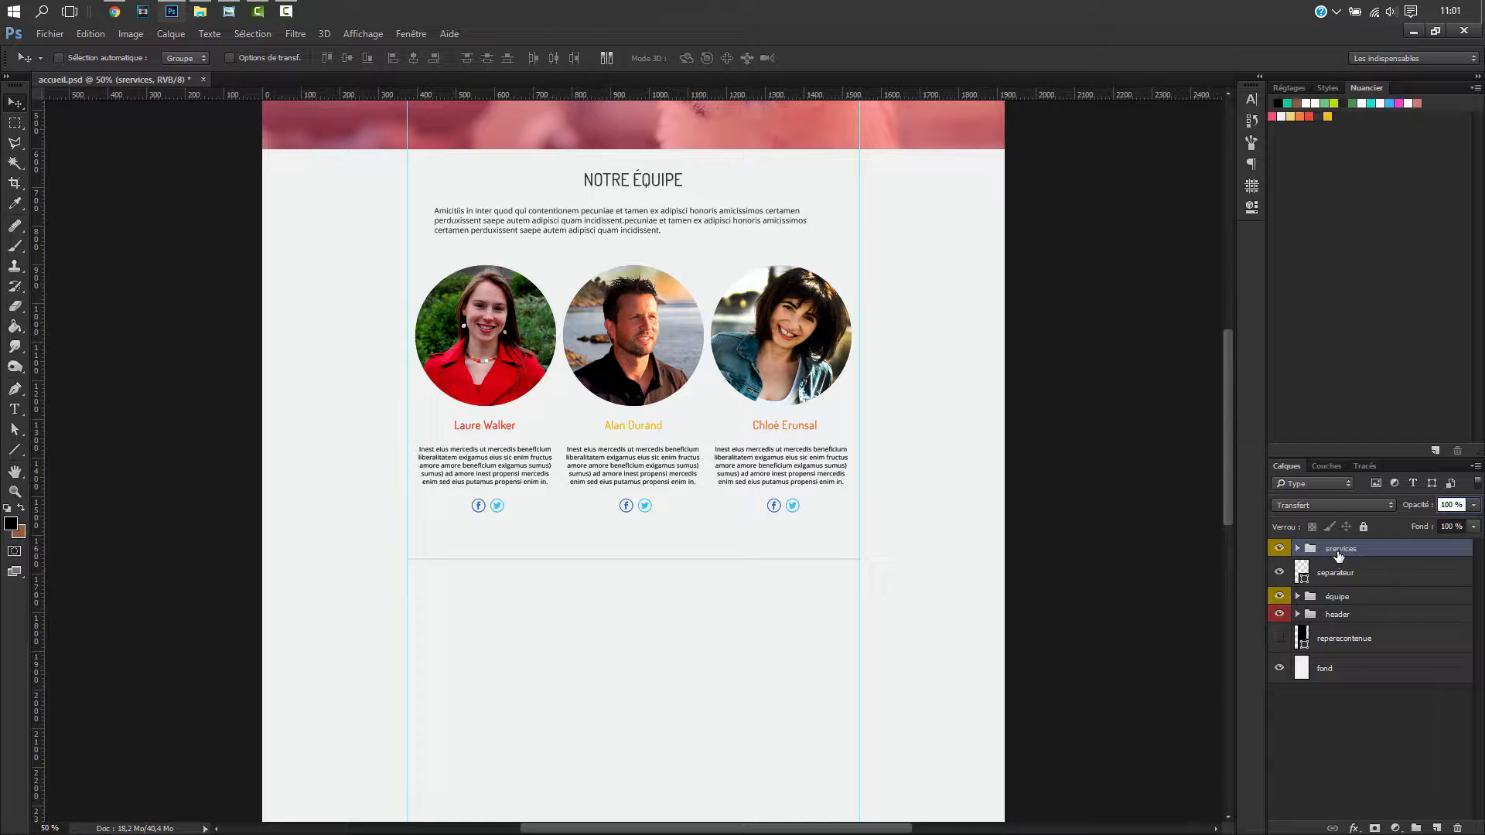
double_click(1338, 549)
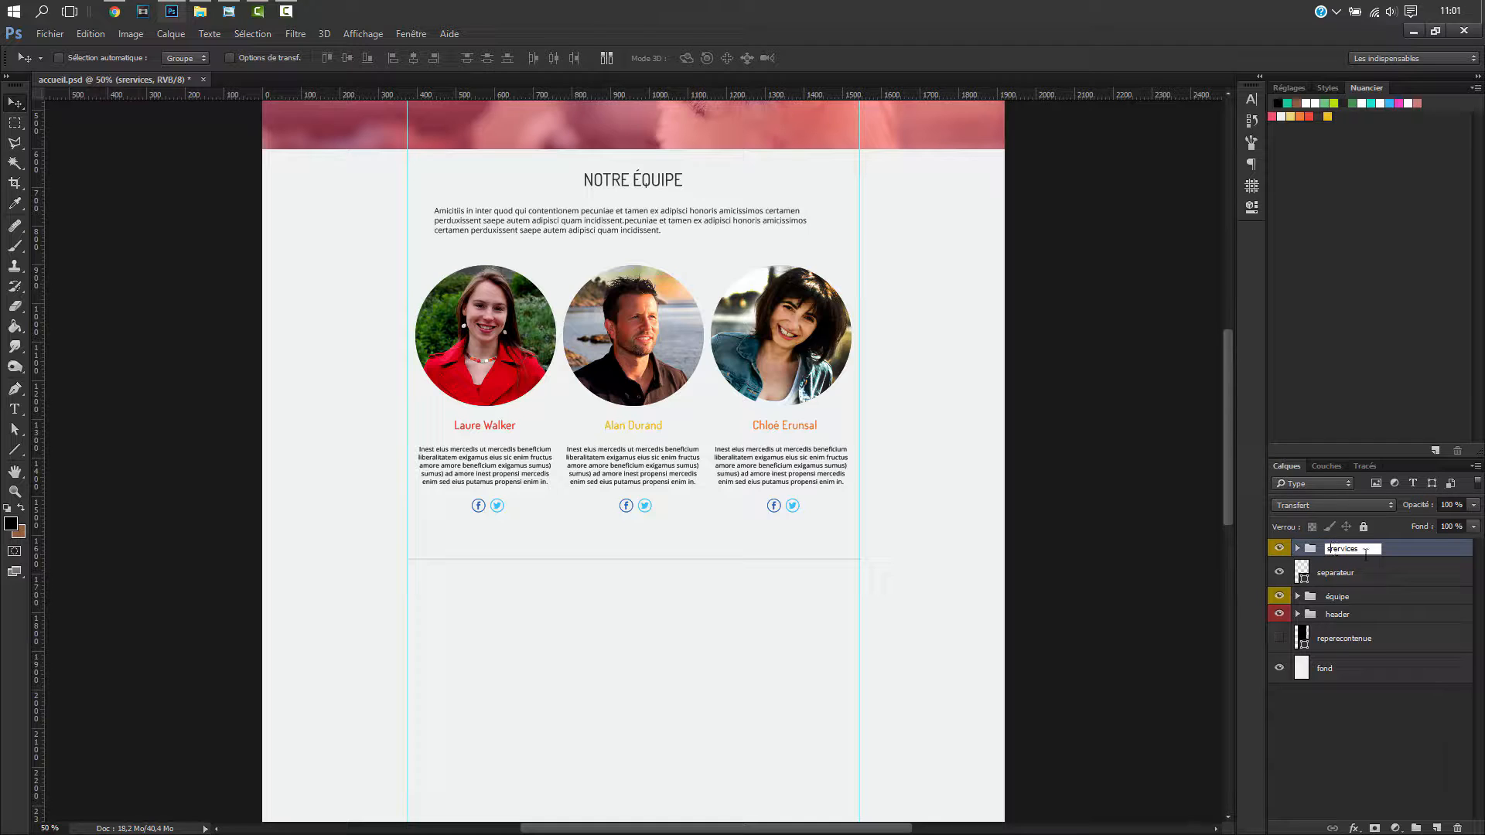
key(Delete)
key(Return)
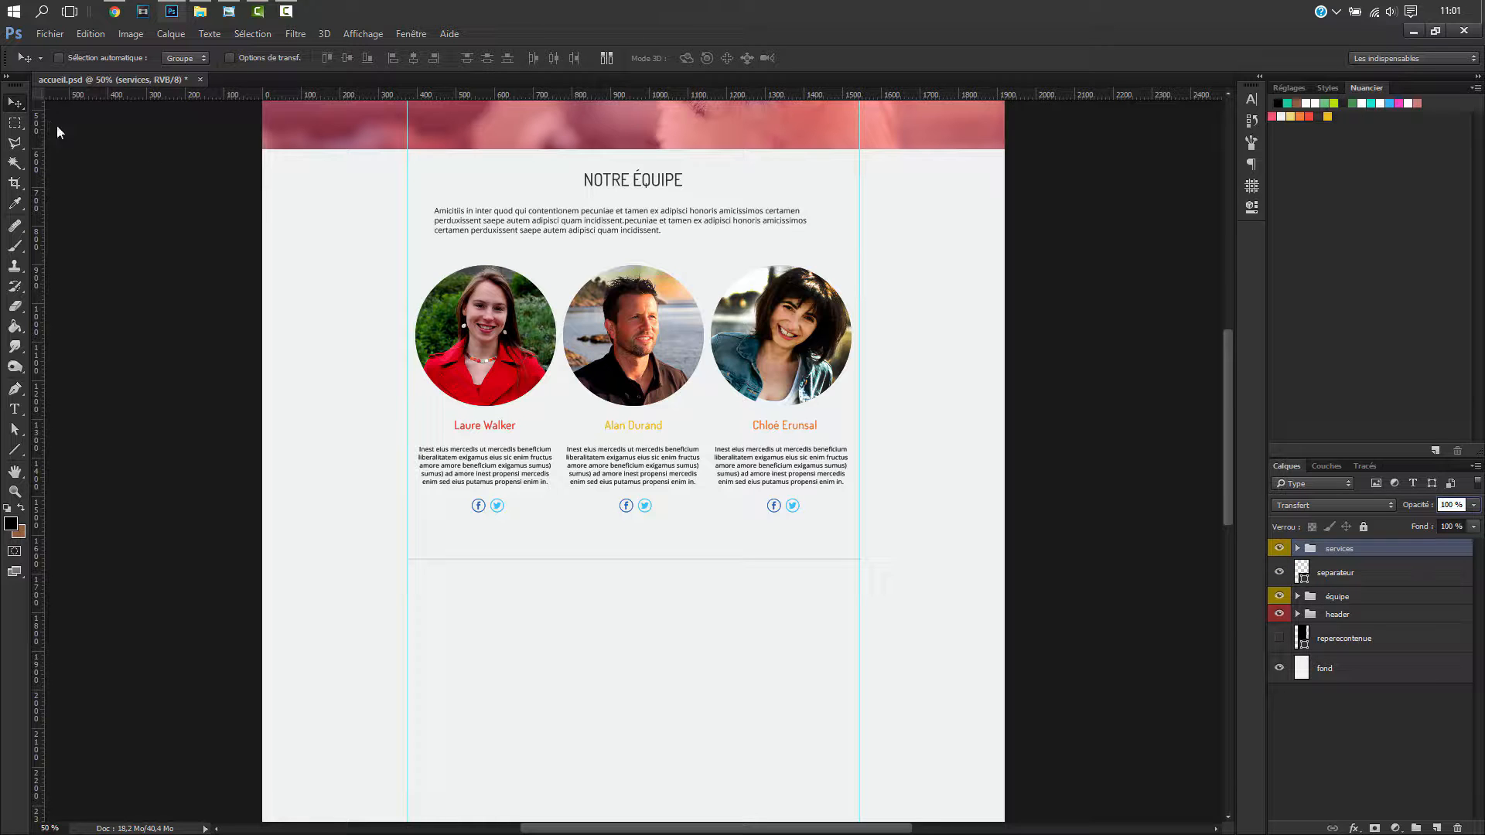
- Move the services group's content below the separator line and delete its perso1, perso2 and perso3 groups
drag(446, 426, 436, 762)
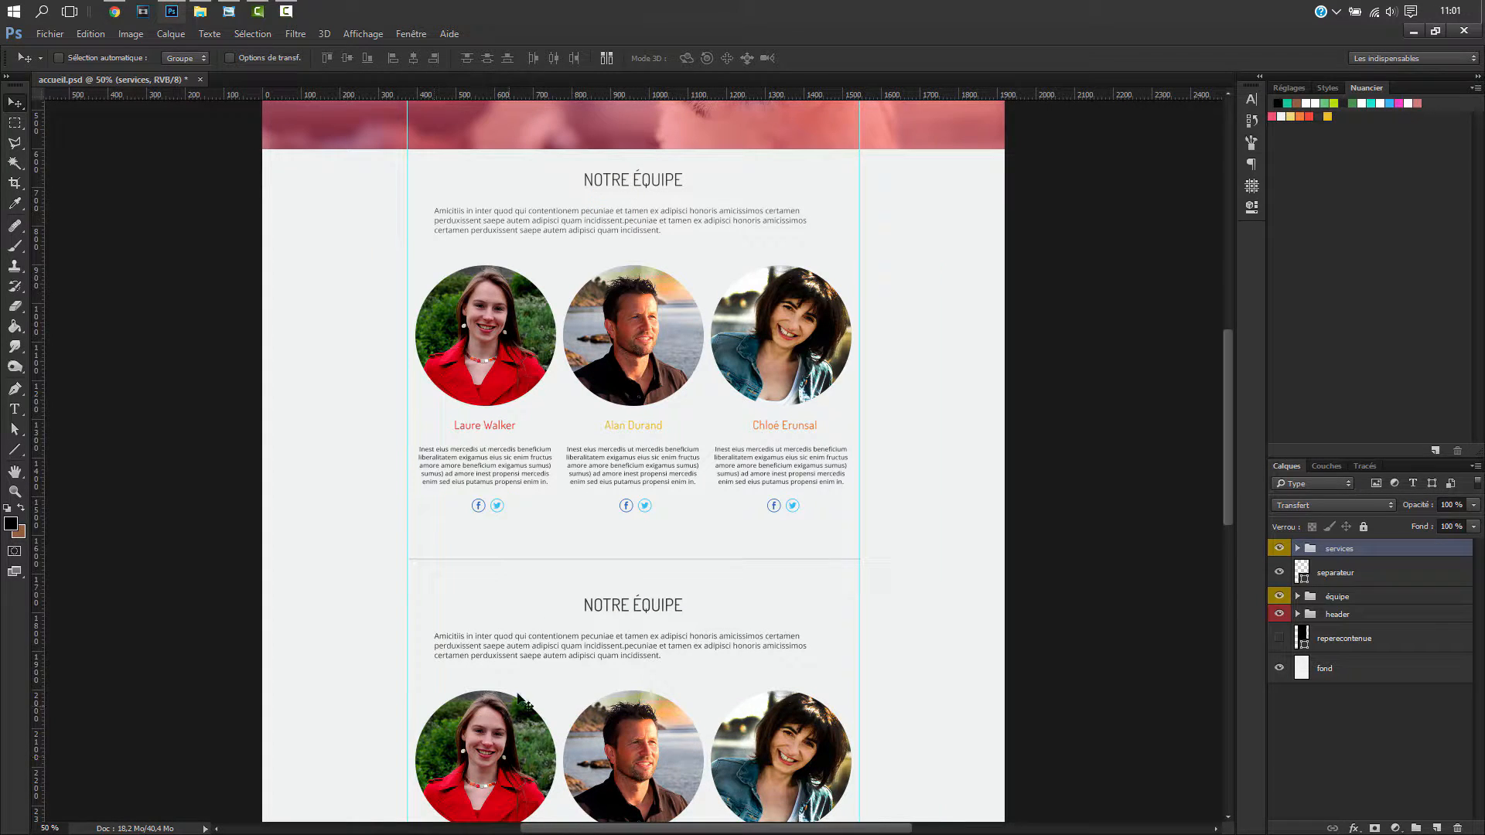
drag(1230, 393, 1213, 464)
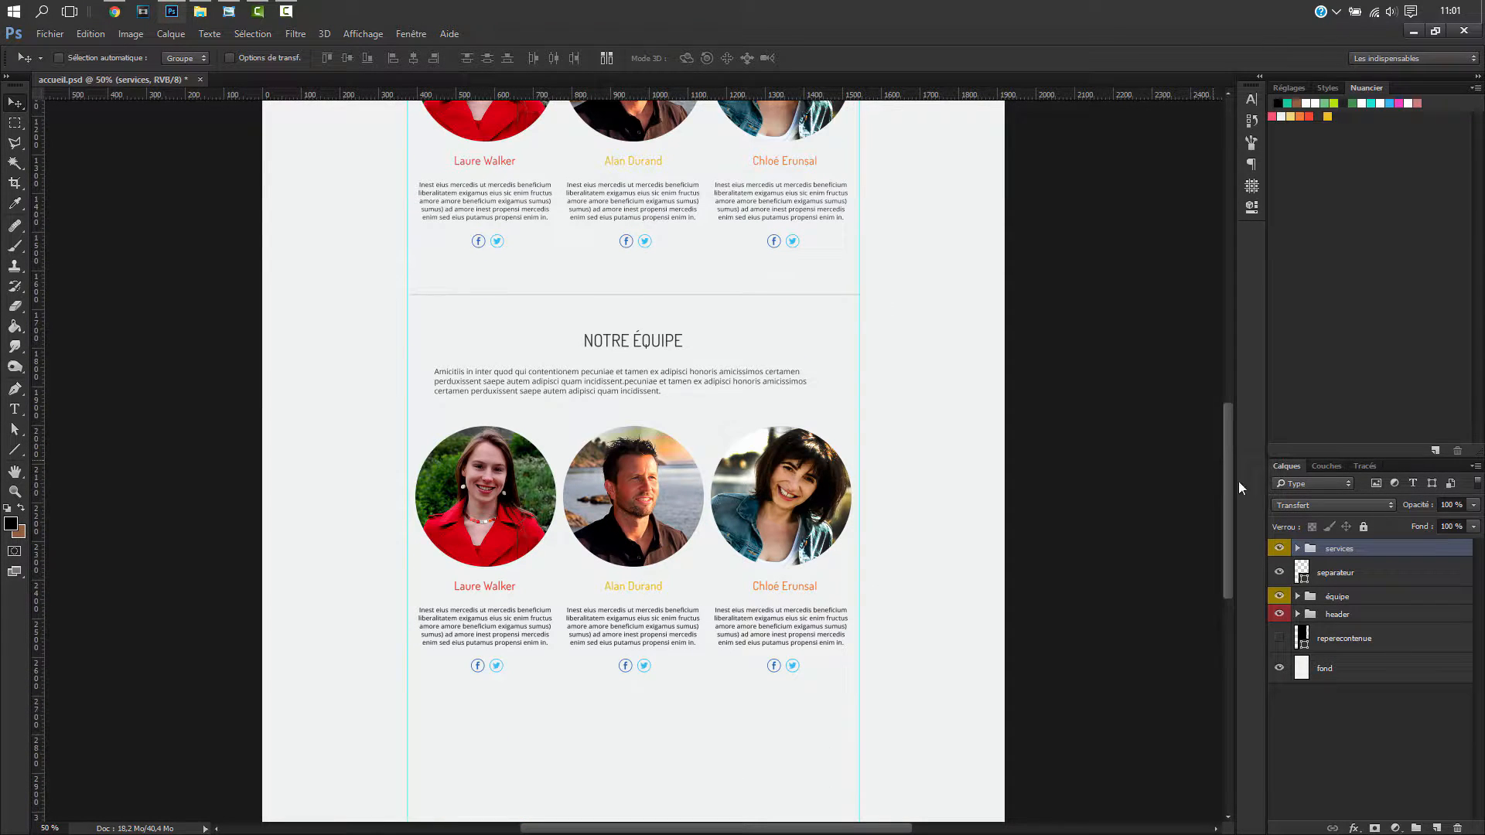
click(1297, 549)
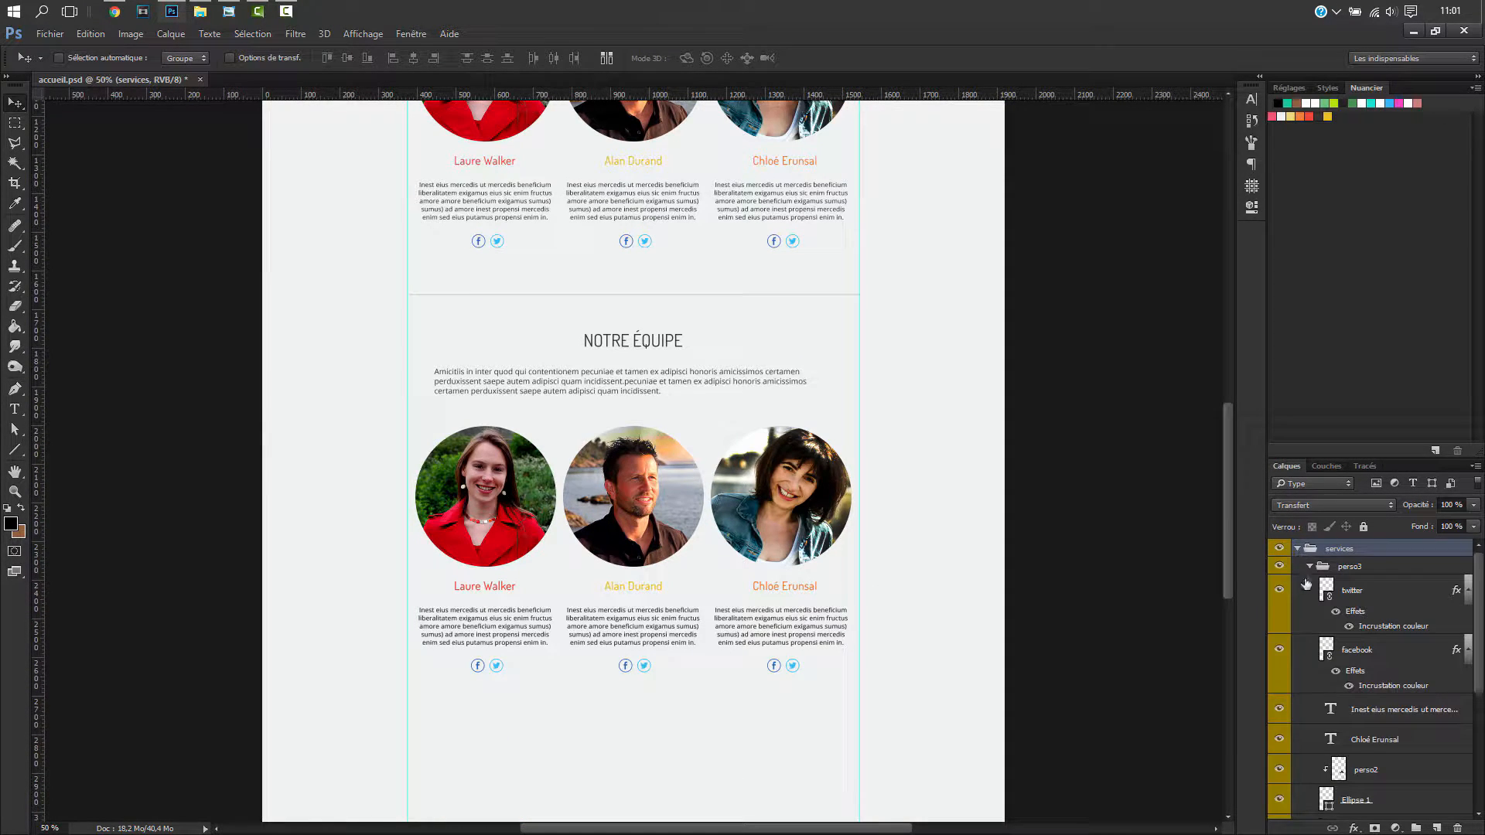
click(1348, 568)
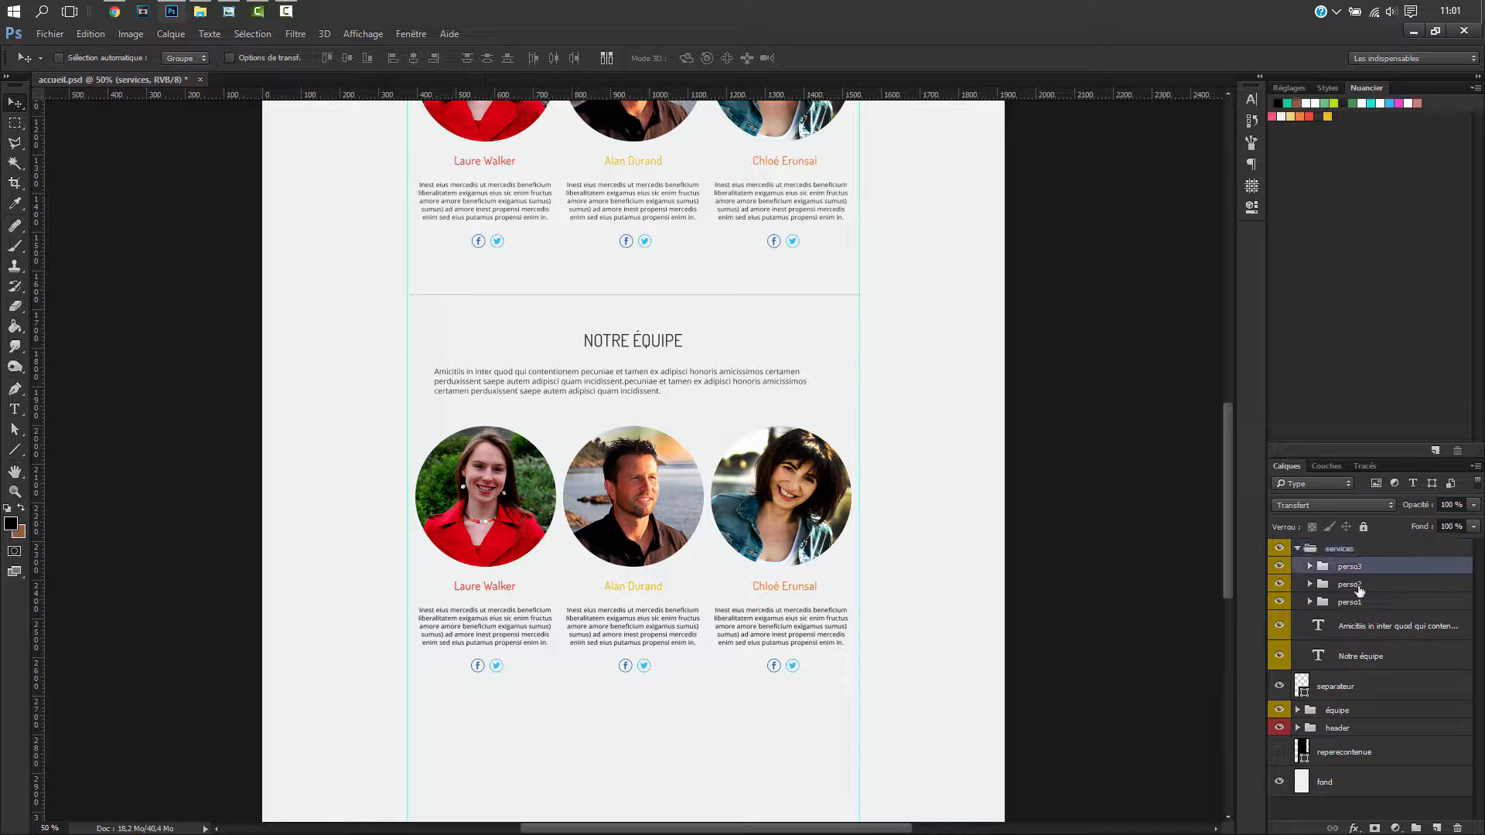
shift+click(1355, 608)
key(Delete)
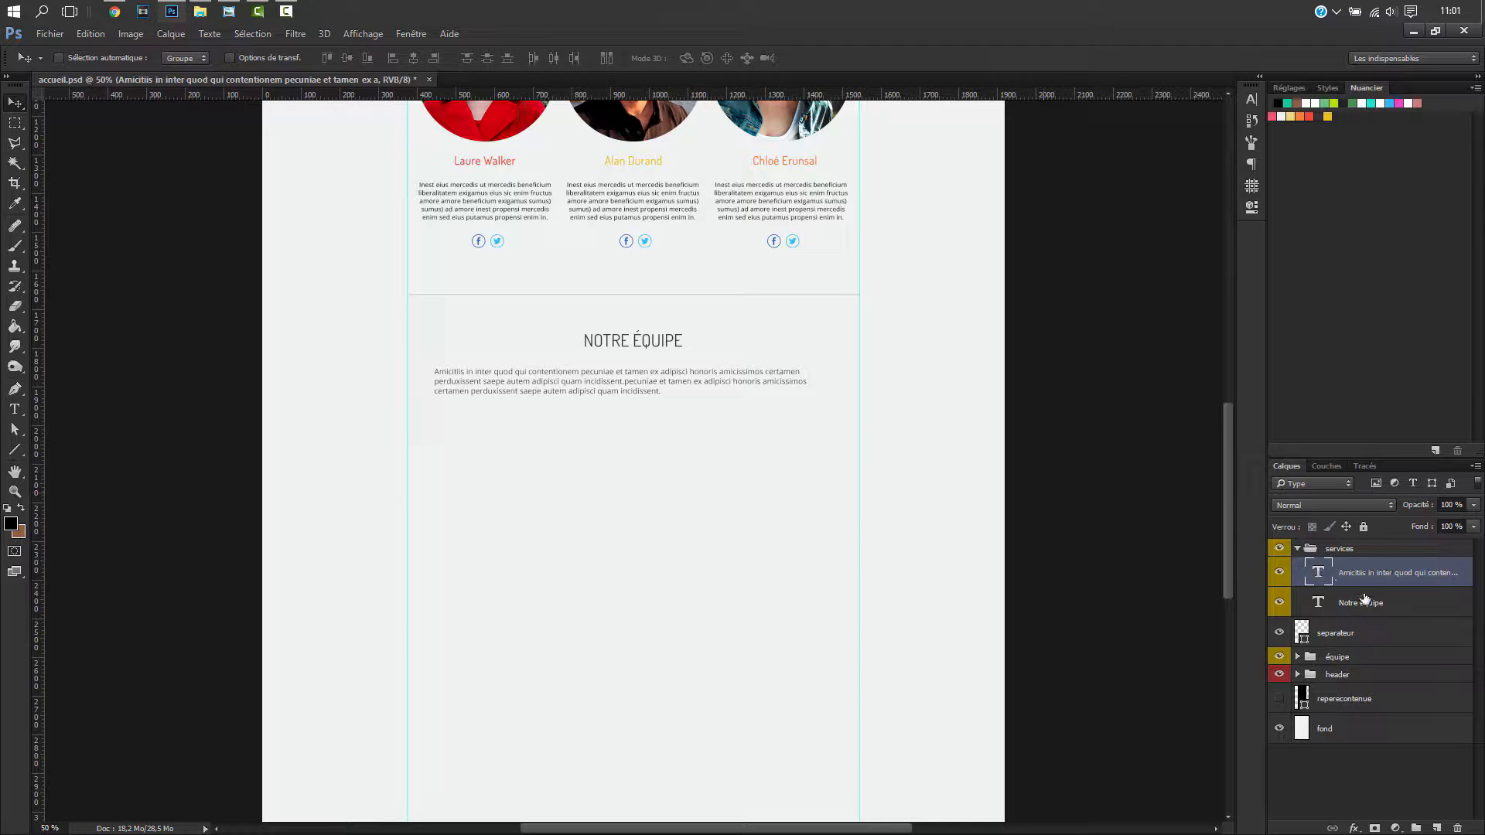
- Change the copied section heading below the separator line to NOS SERVICES
click(1365, 609)
key(t)
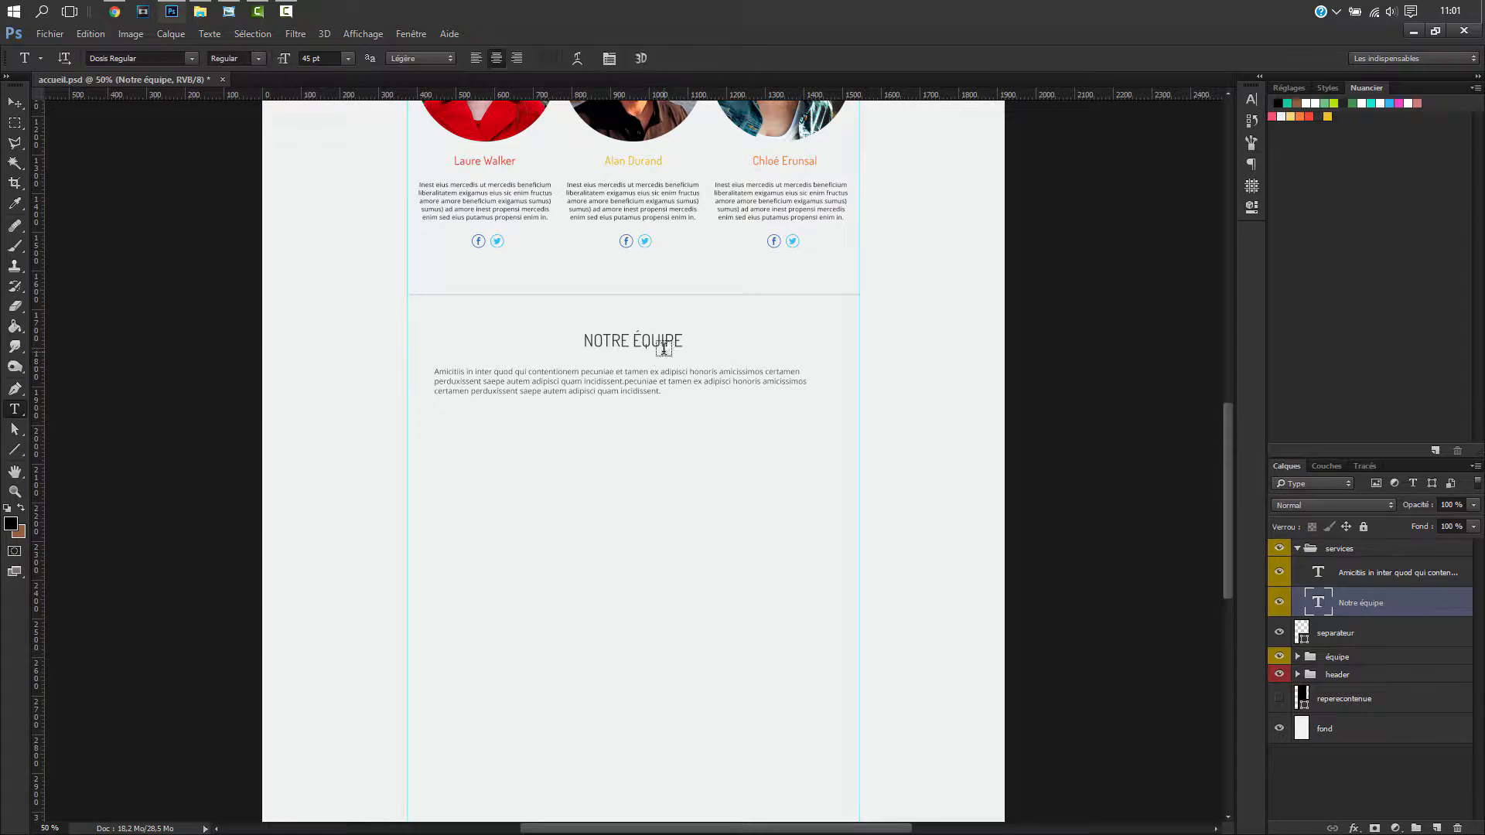
click(651, 342)
click(679, 341)
key(BackSpace)
key(BackSpace)
key(BackSpace)
key(BackSpace)
key(BackSpace)
key(BackSpace)
key(BackSpace)
key(BackSpace)
key(BackSpace)
key(BackSpace)
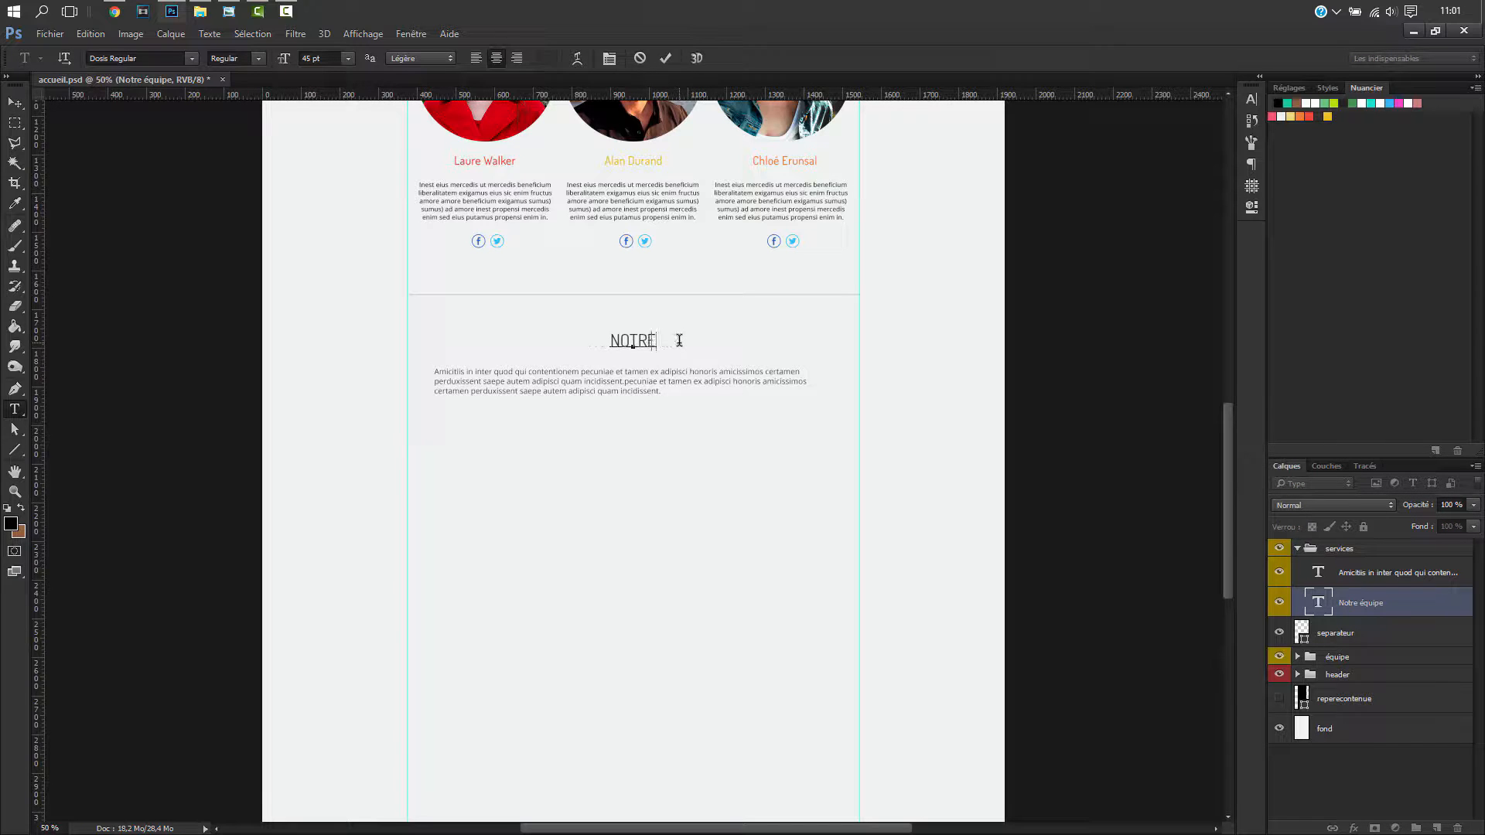
text(S SERV)
text(OCES)
key(BackSpace)
key(BackSpace)
key(BackSpace)
key(BackSpace)
key(BackSpace)
text(VICES)
click(1367, 604)
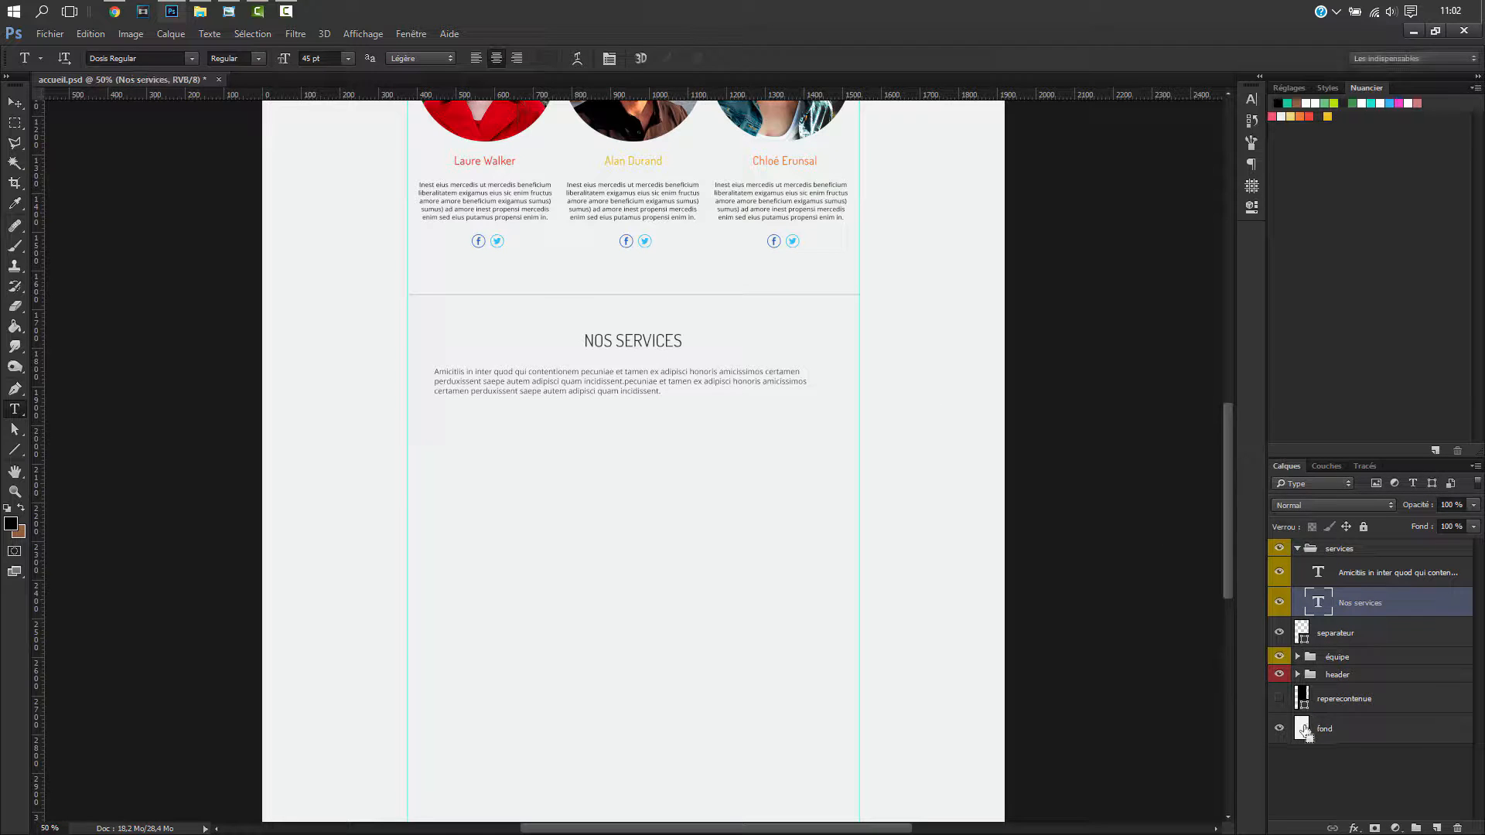
- Center the NOS SERVICES heading horizontally on the page using the fond layer's bounds, and clear the selection
ctrl+click(1302, 730)
key(v)
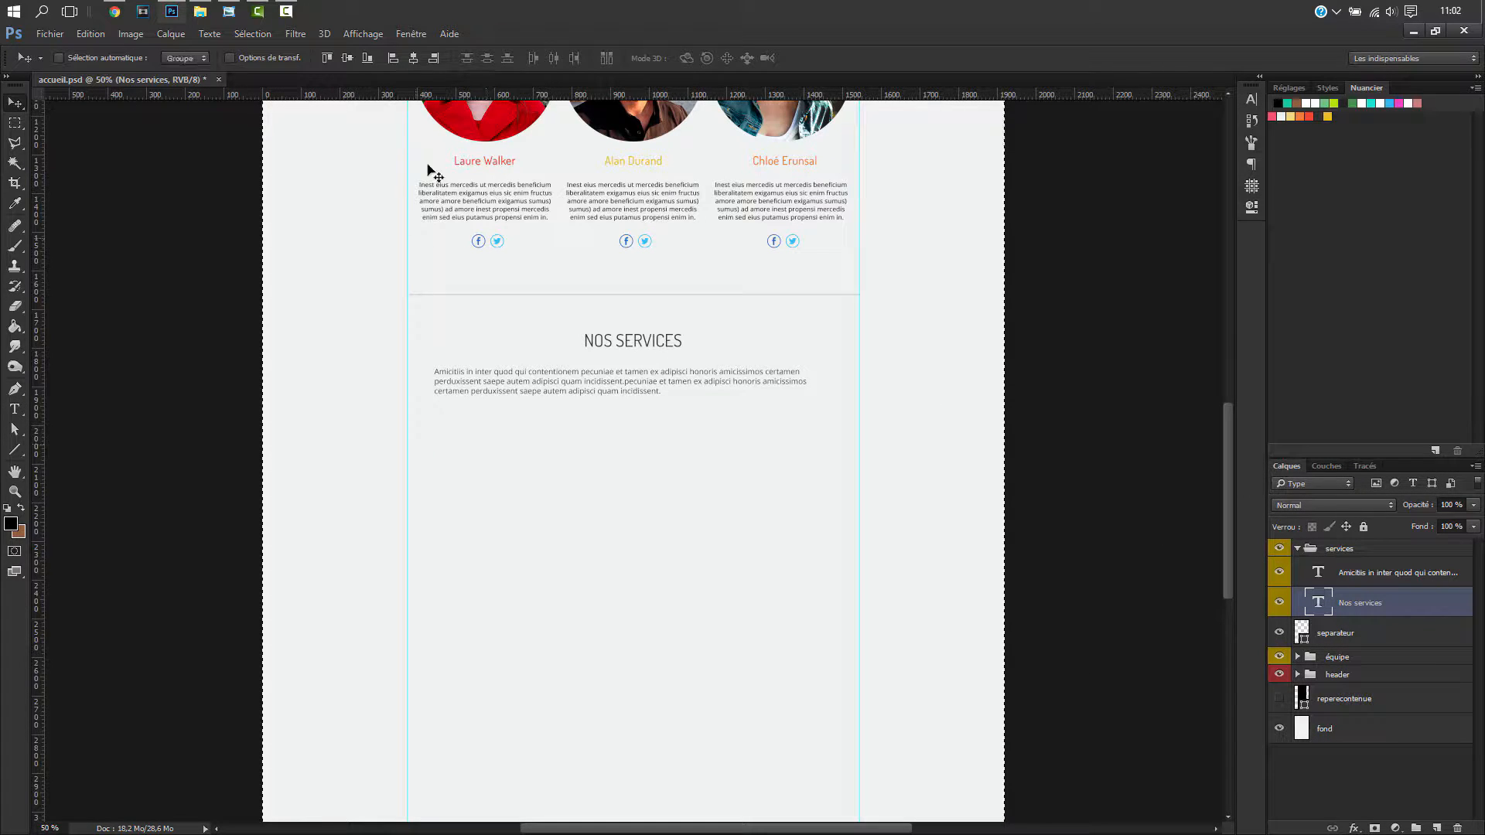
click(412, 59)
key(ctrl+d)
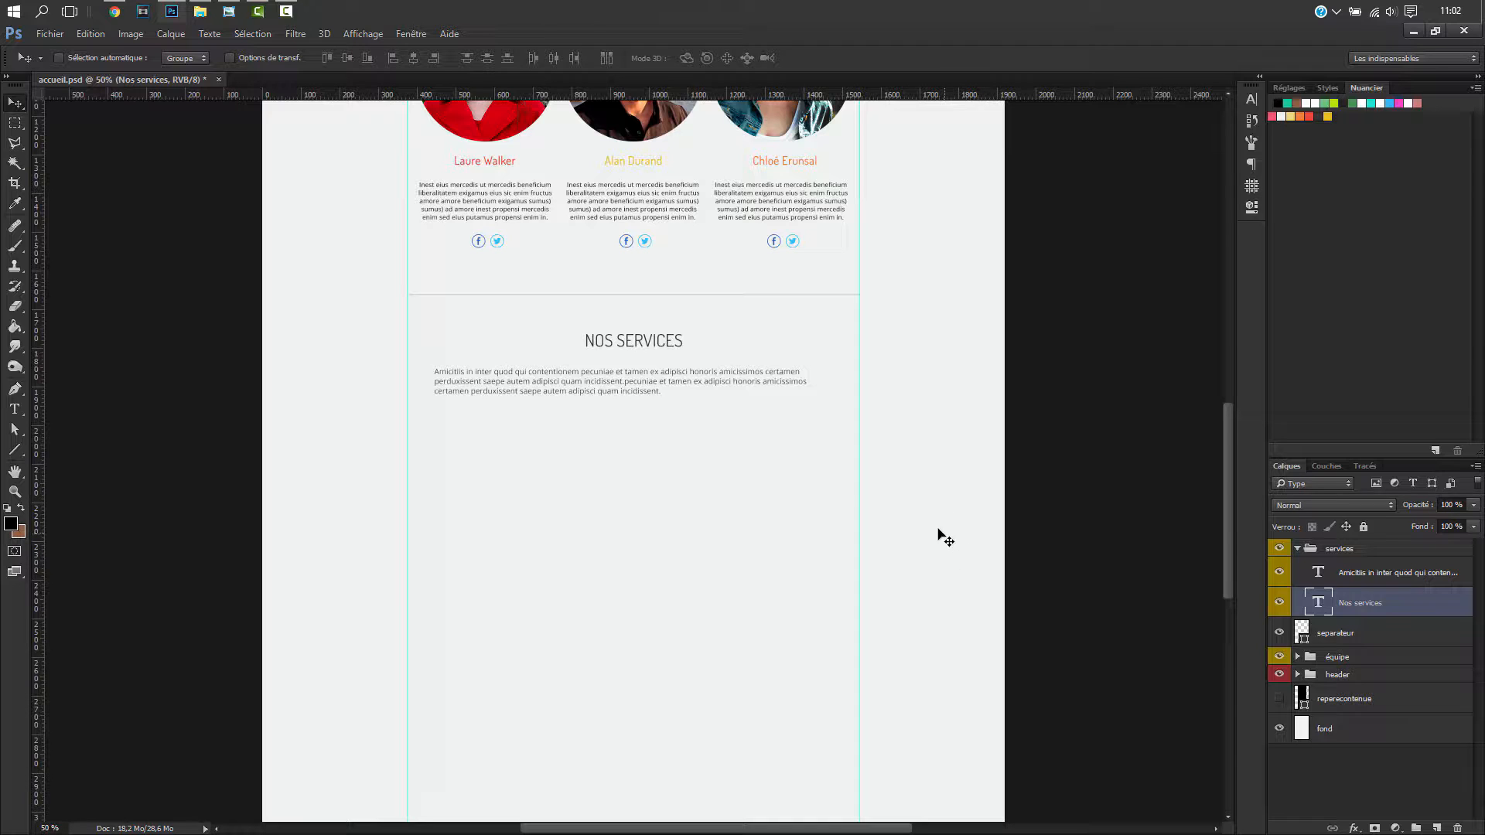
- Make a rectangular selection below the services paragraph, spanning the full content width between the two outer guides
click(15, 123)
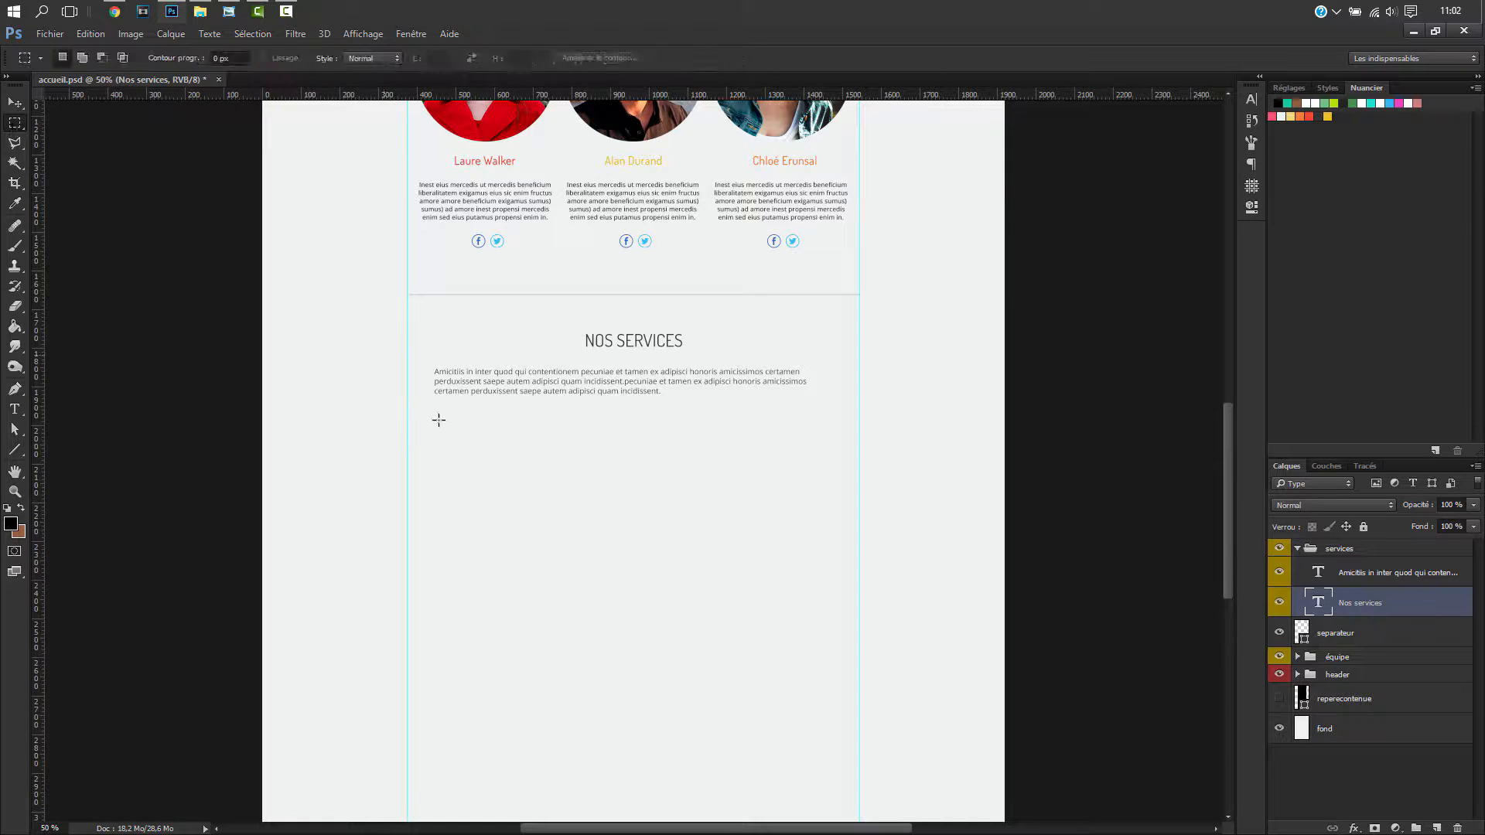
drag(404, 418, 859, 492)
drag(782, 451, 785, 459)
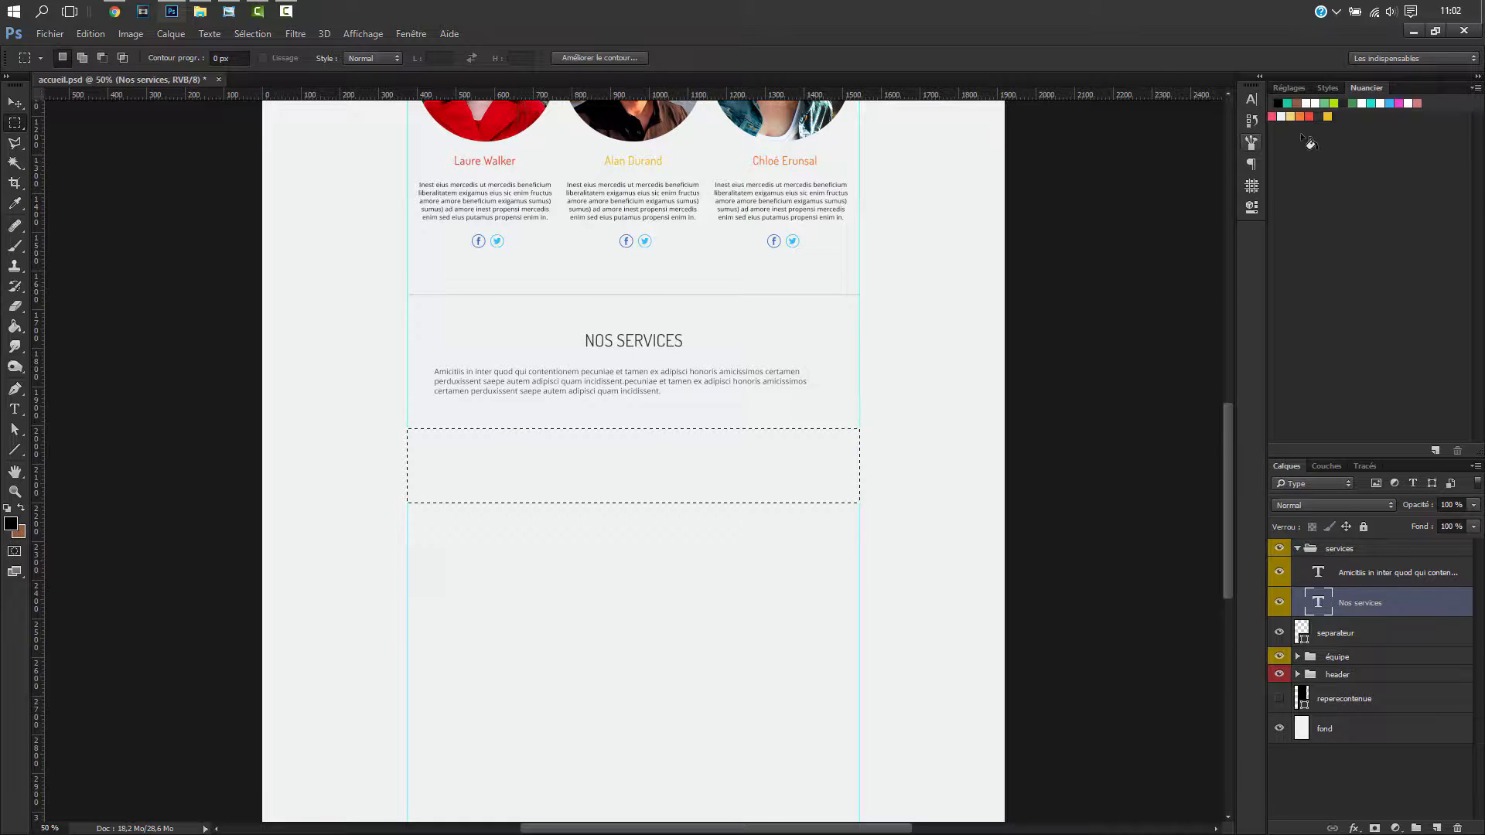
- Configure a custom GuideGuide grid with 2 columns, 20px left and right margins and a 20px column gutter
click(1253, 187)
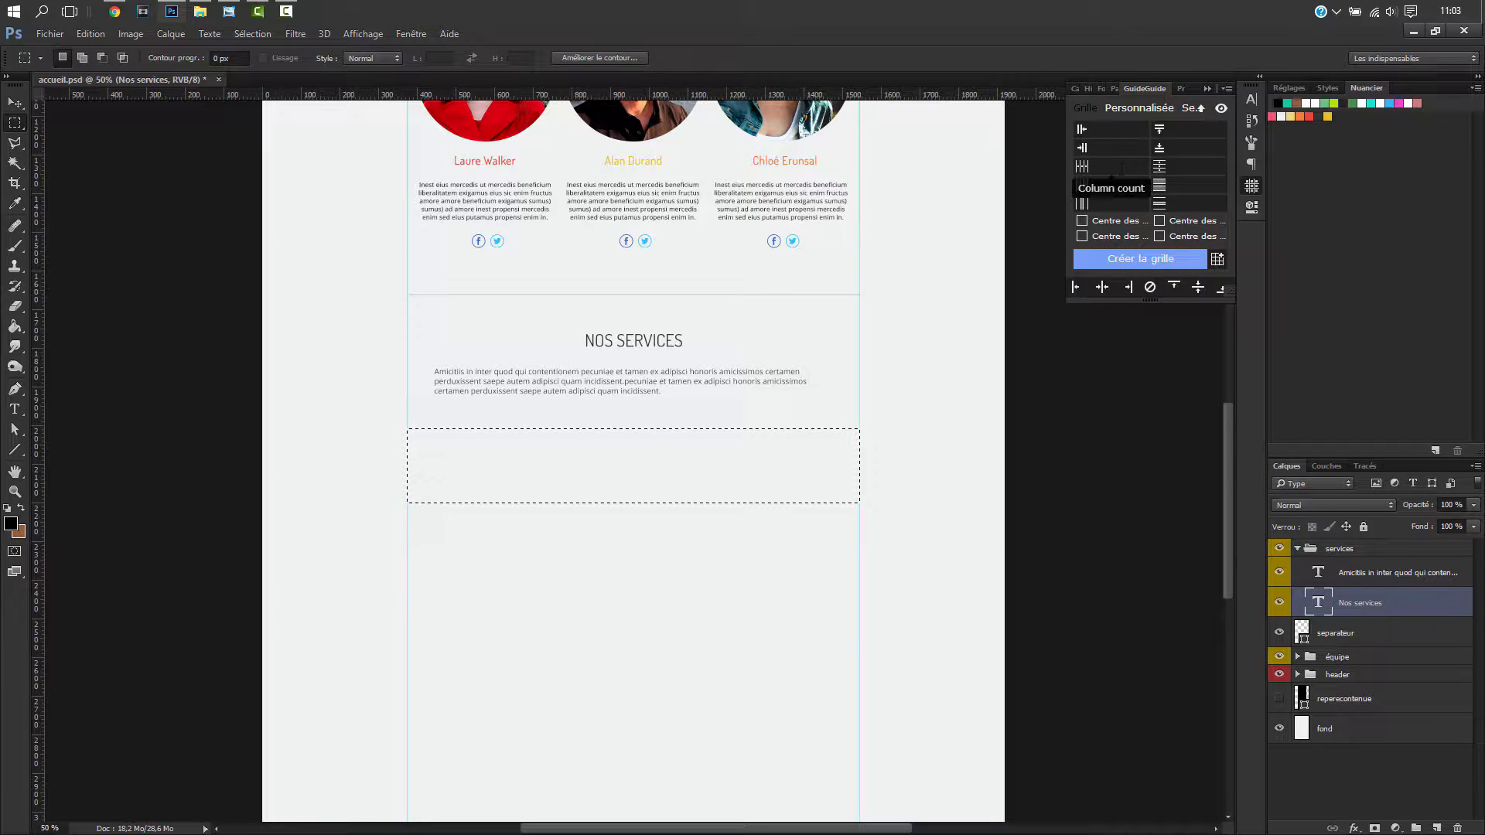
click(1090, 166)
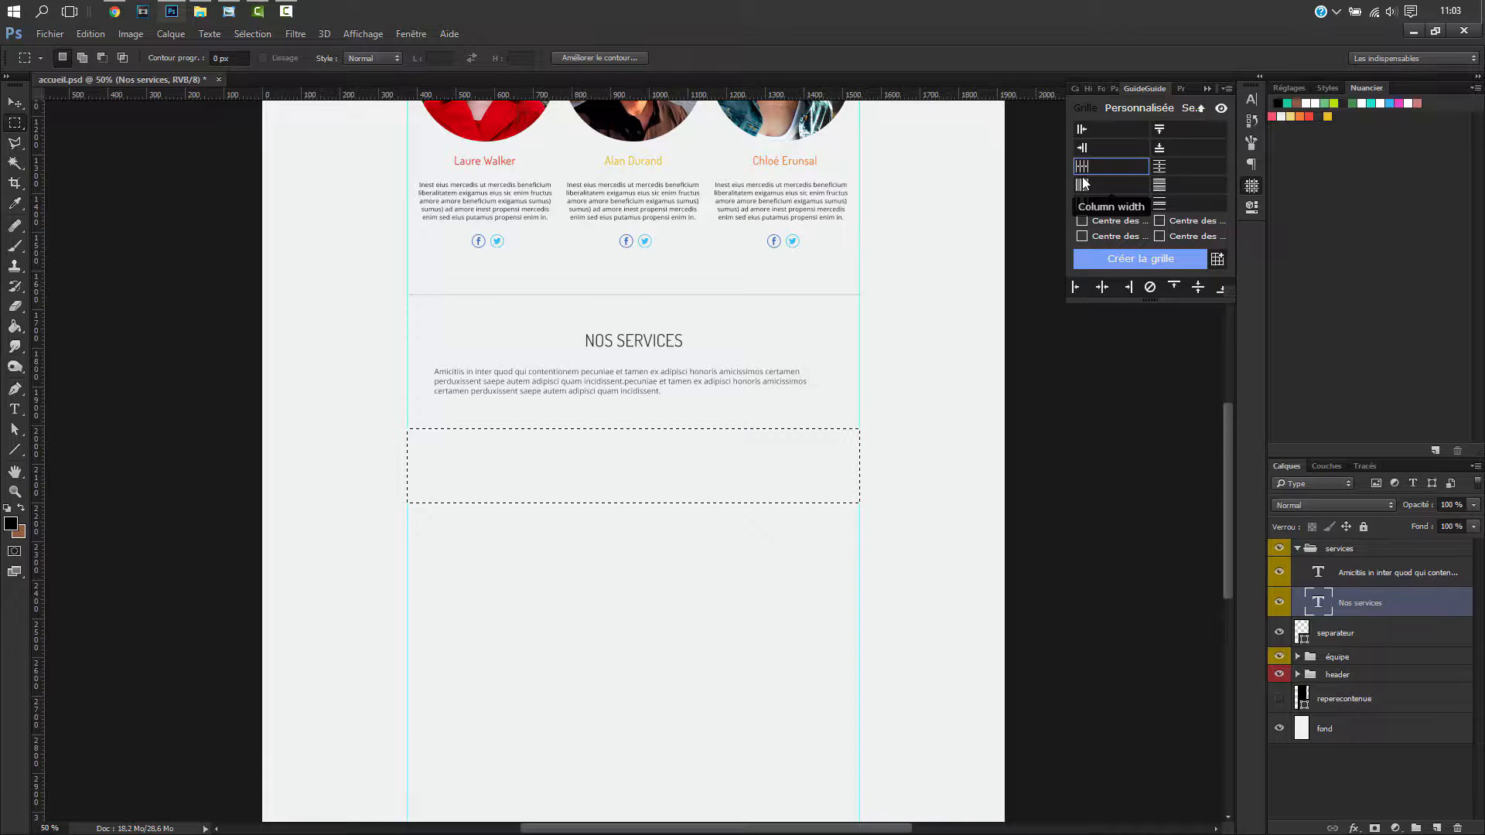
text(2)
click(1112, 129)
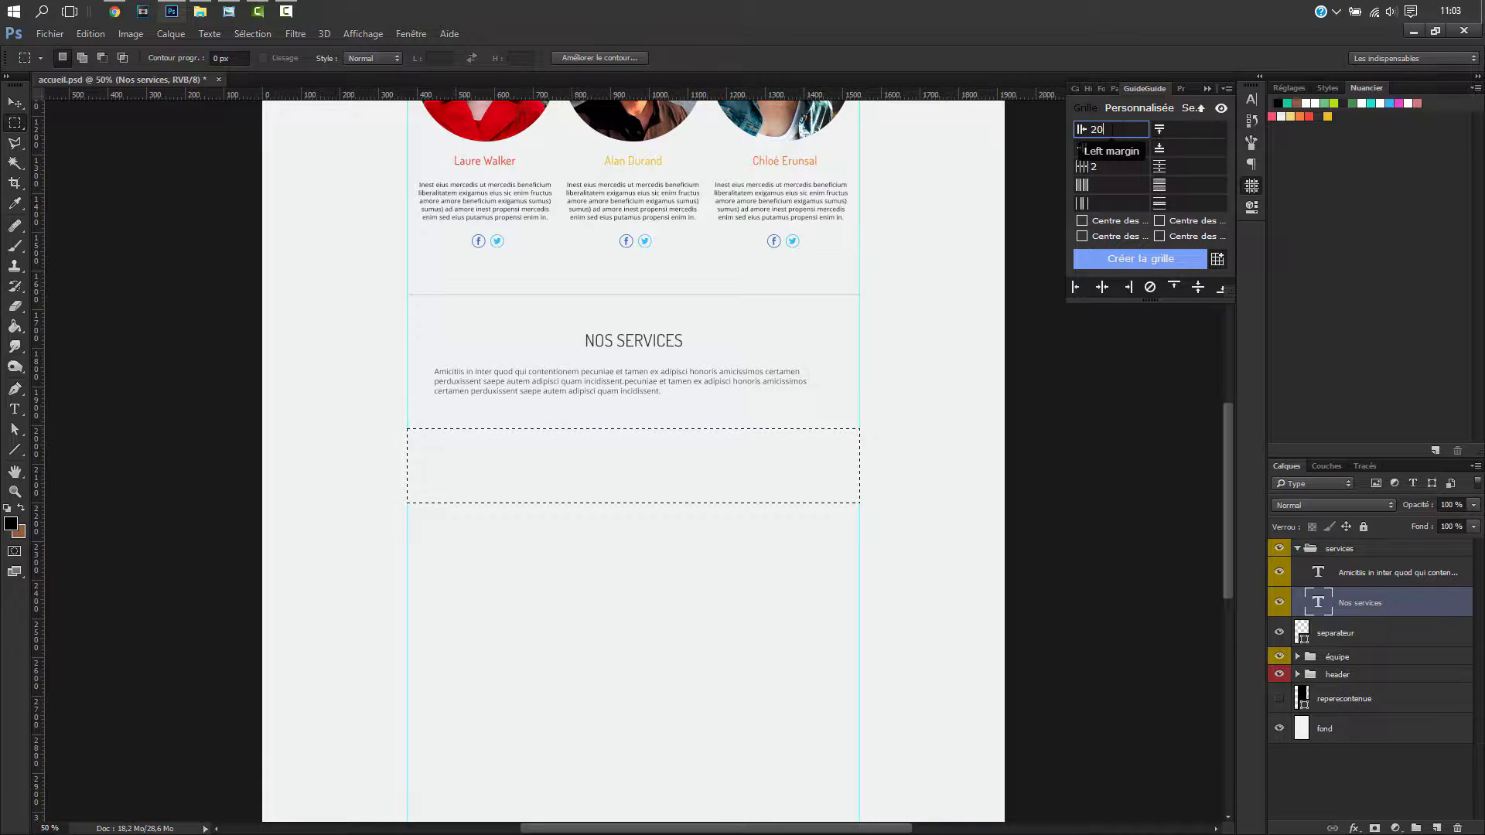
key(Tab)
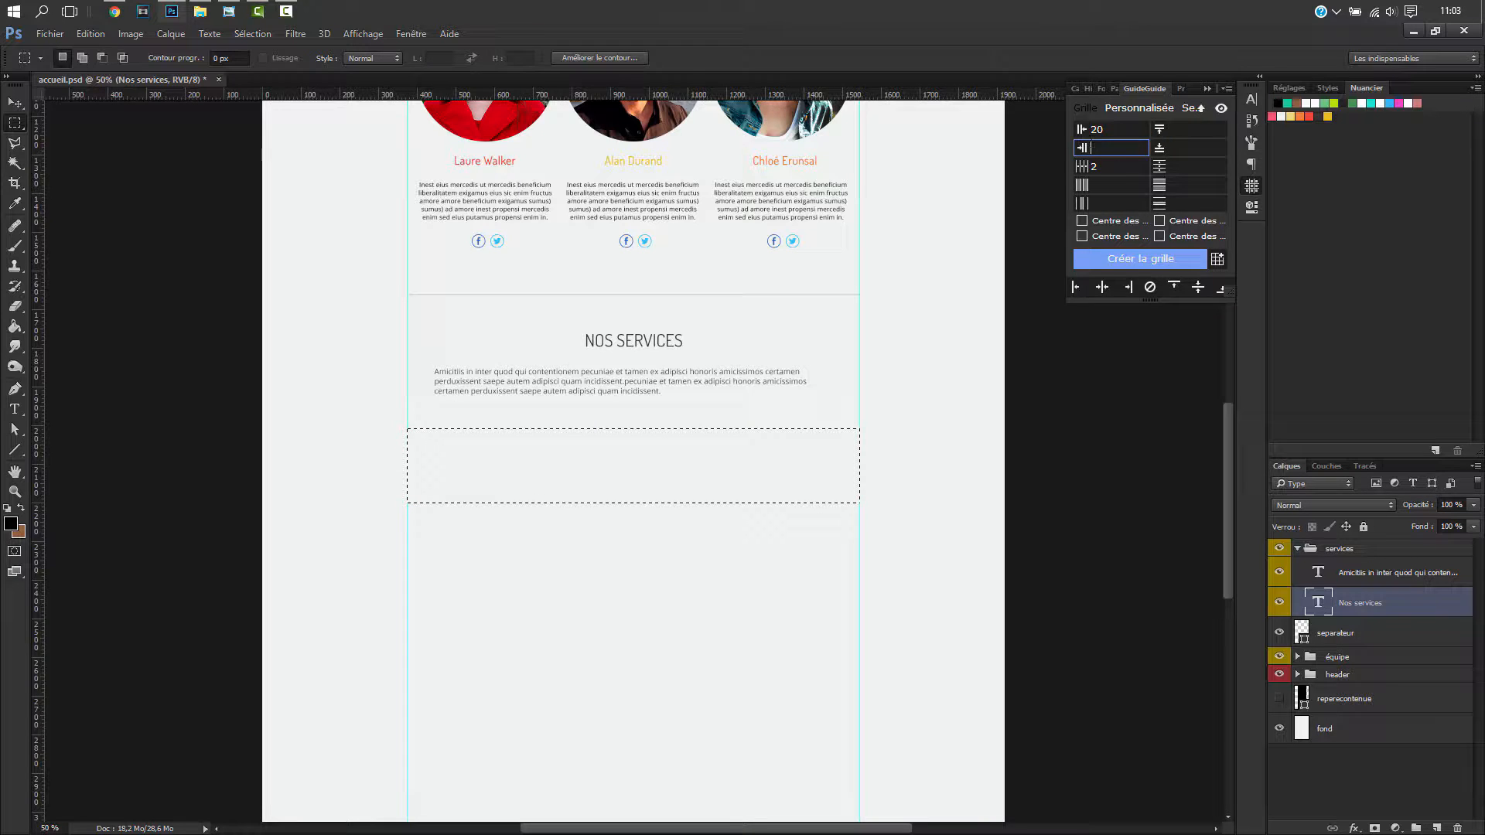
click(1116, 202)
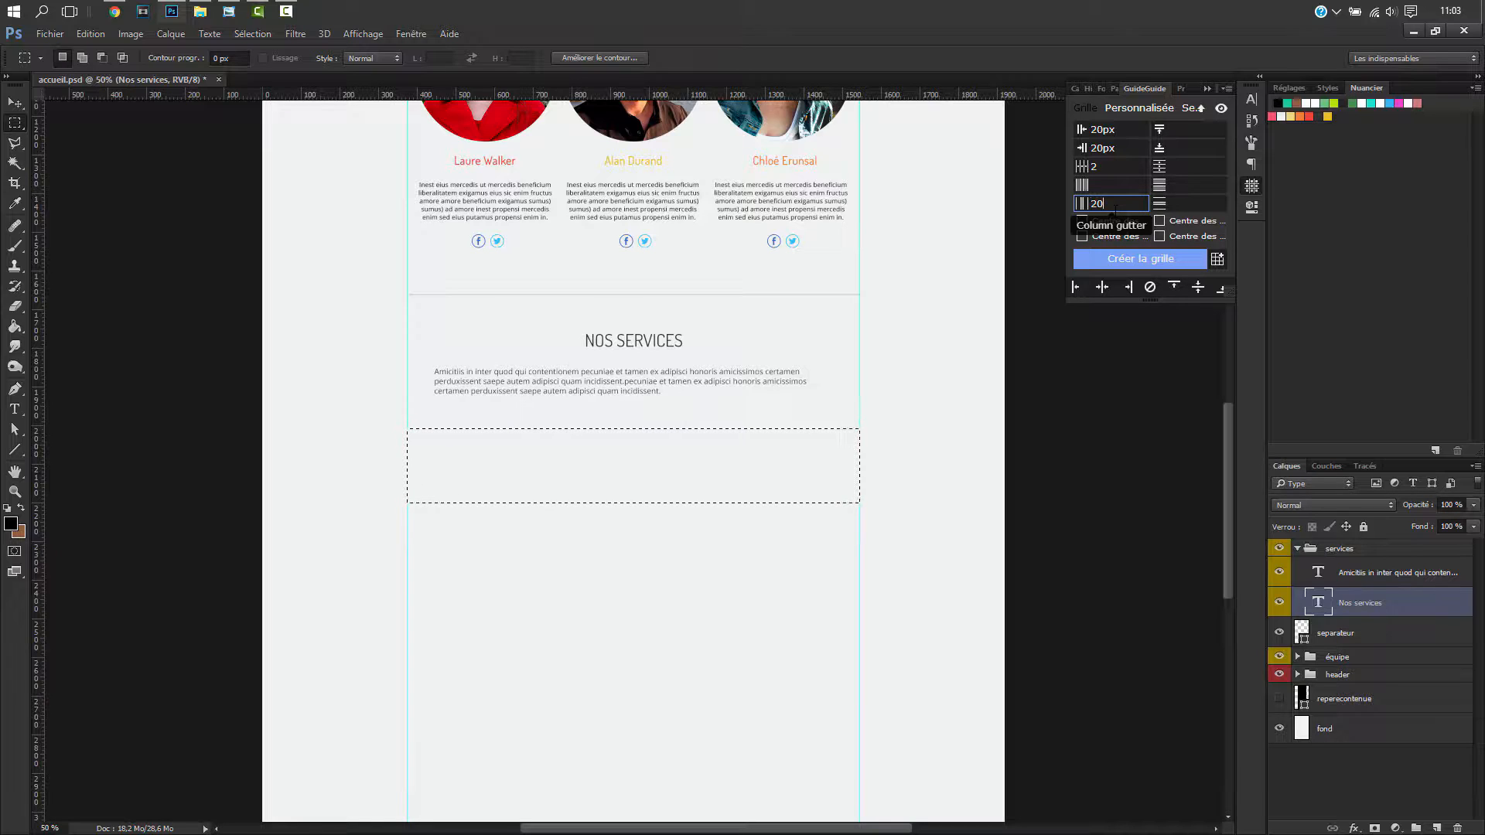
- Generate the column guides from the grid settings across the selected area, keeping guides shown
click(1160, 267)
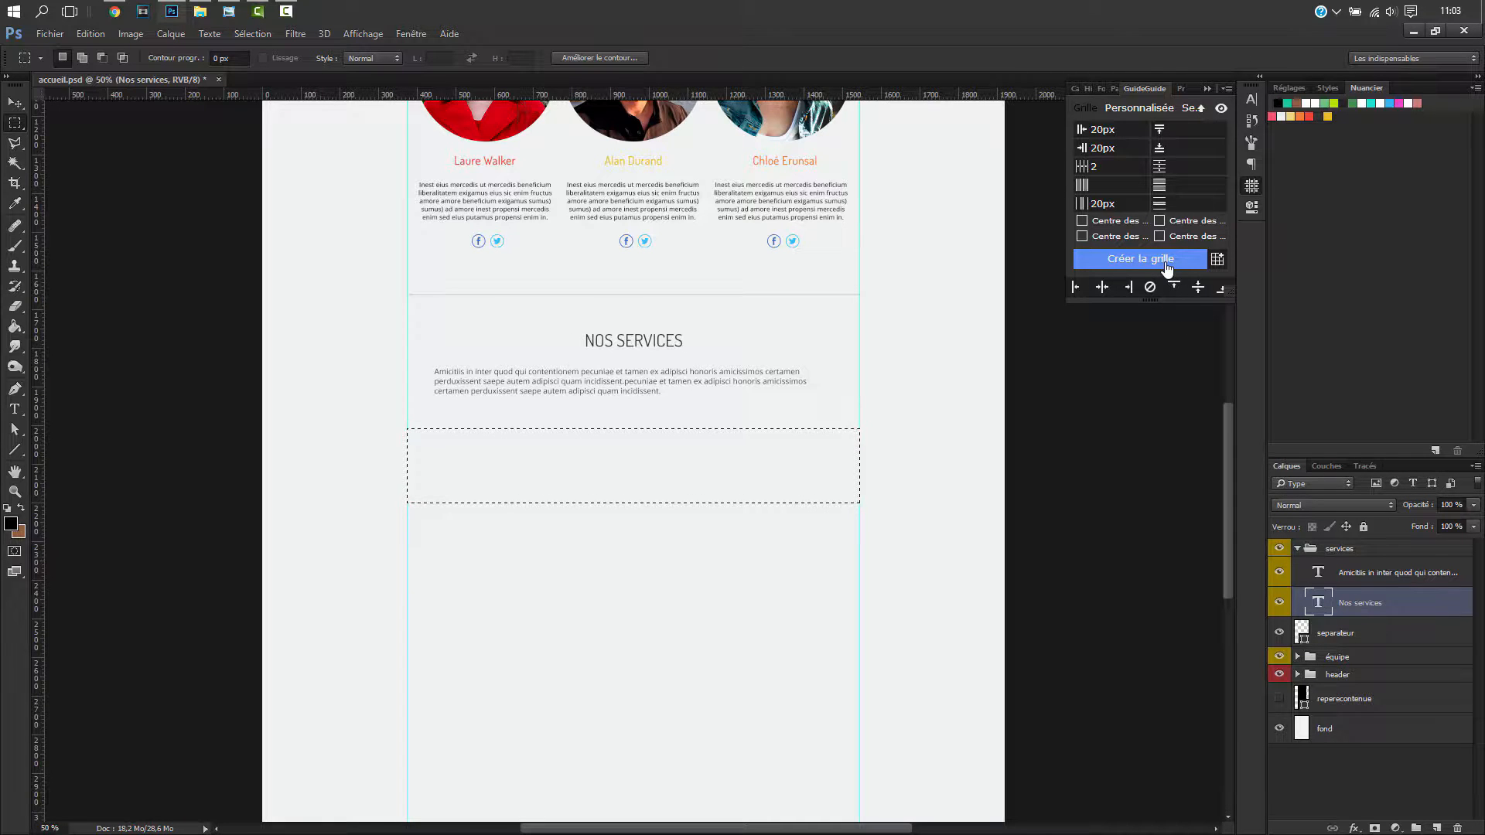
click(1167, 267)
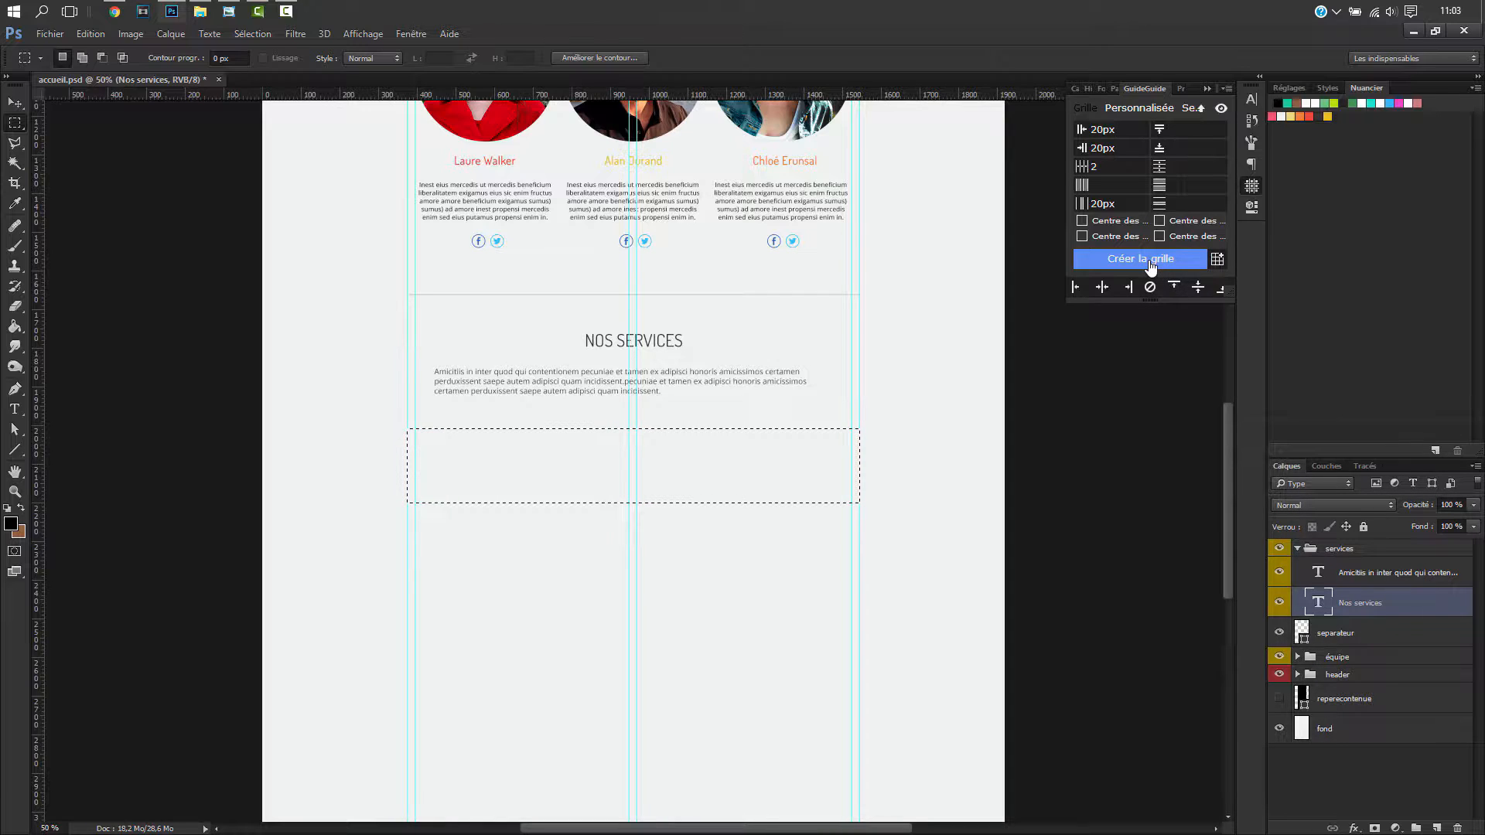
click(1151, 266)
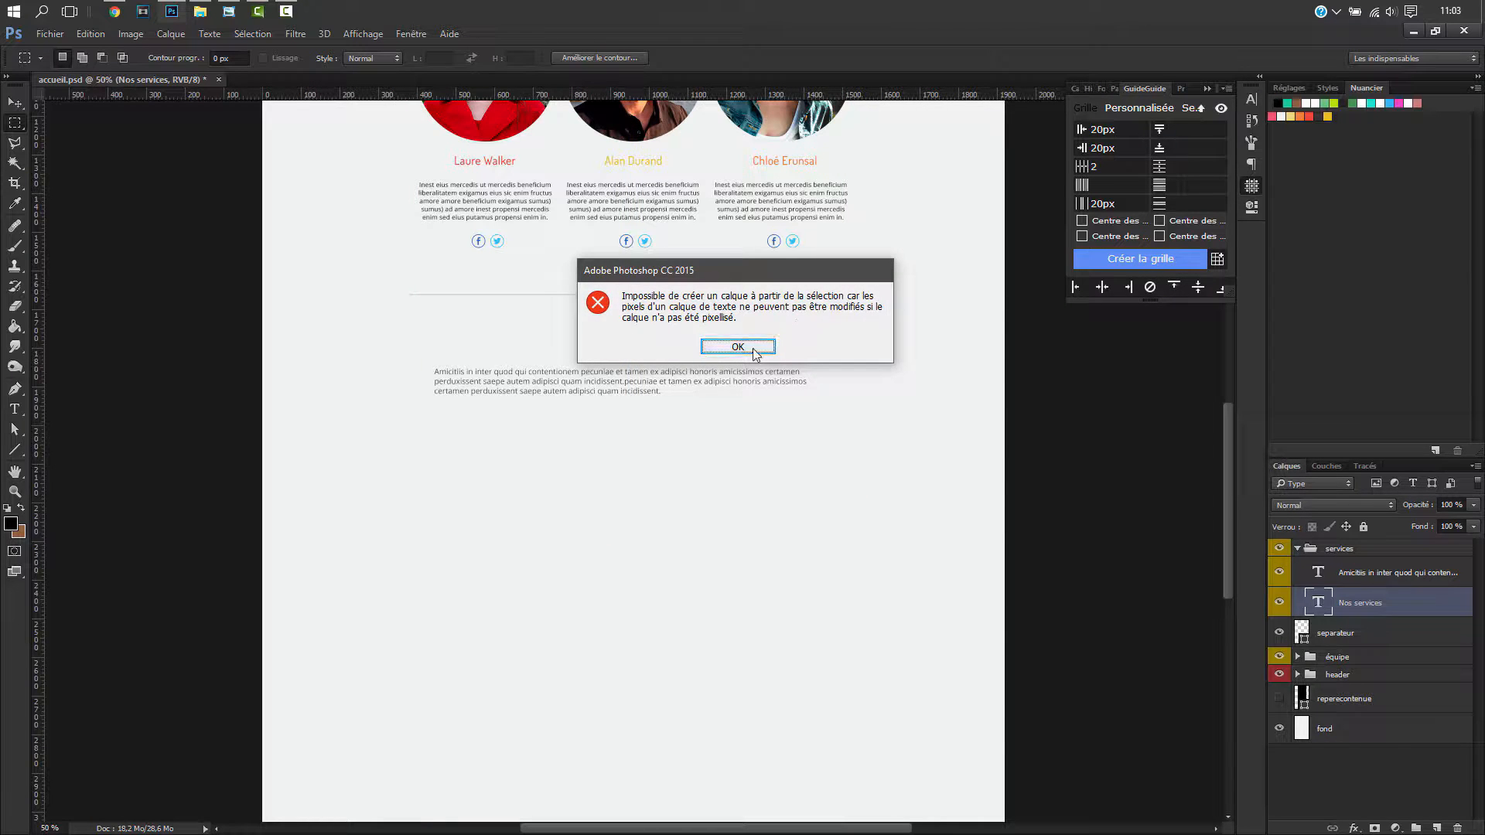
click(755, 350)
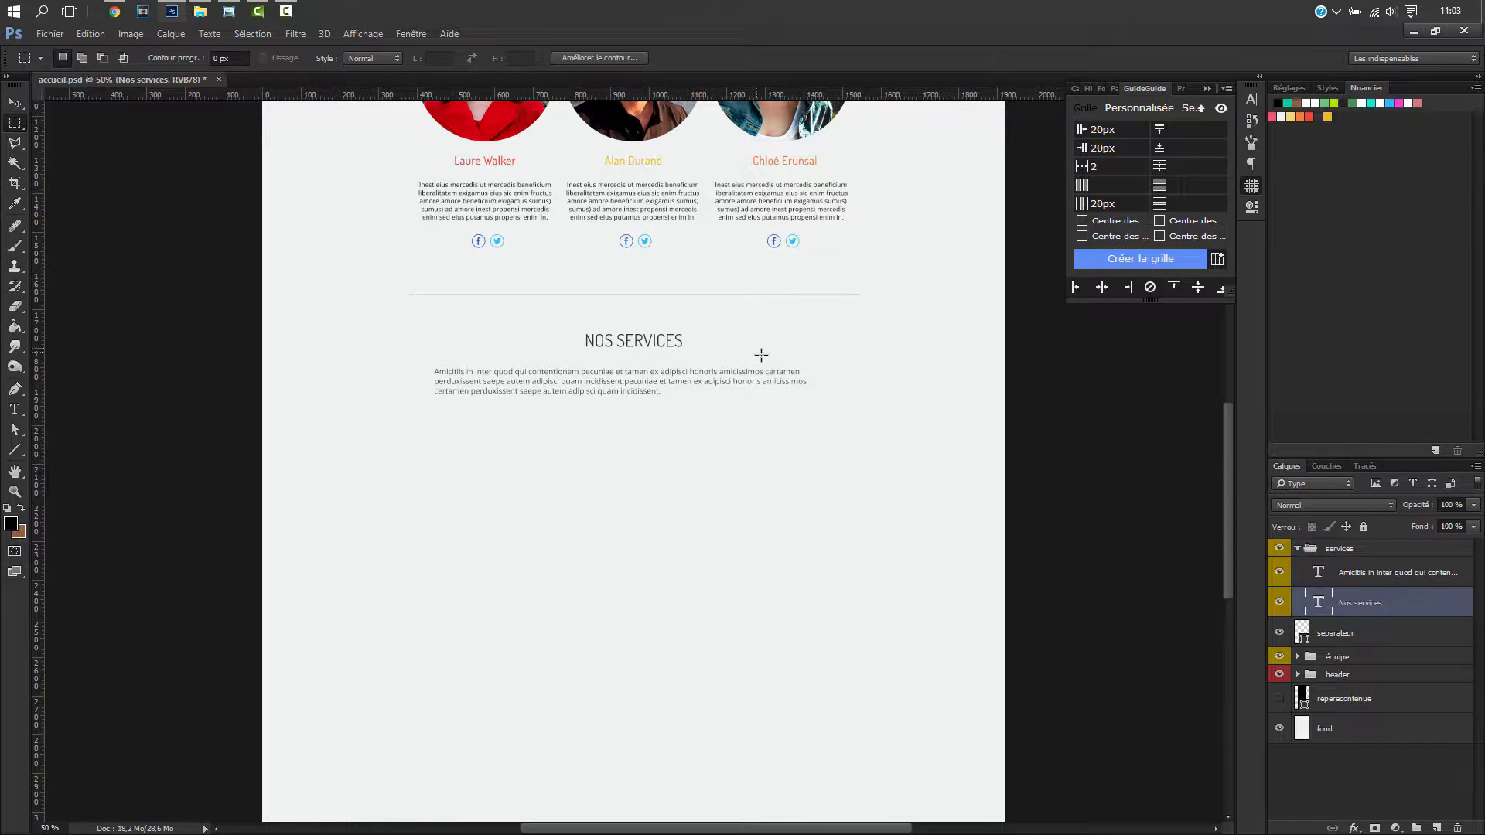
key(ctrl+h)
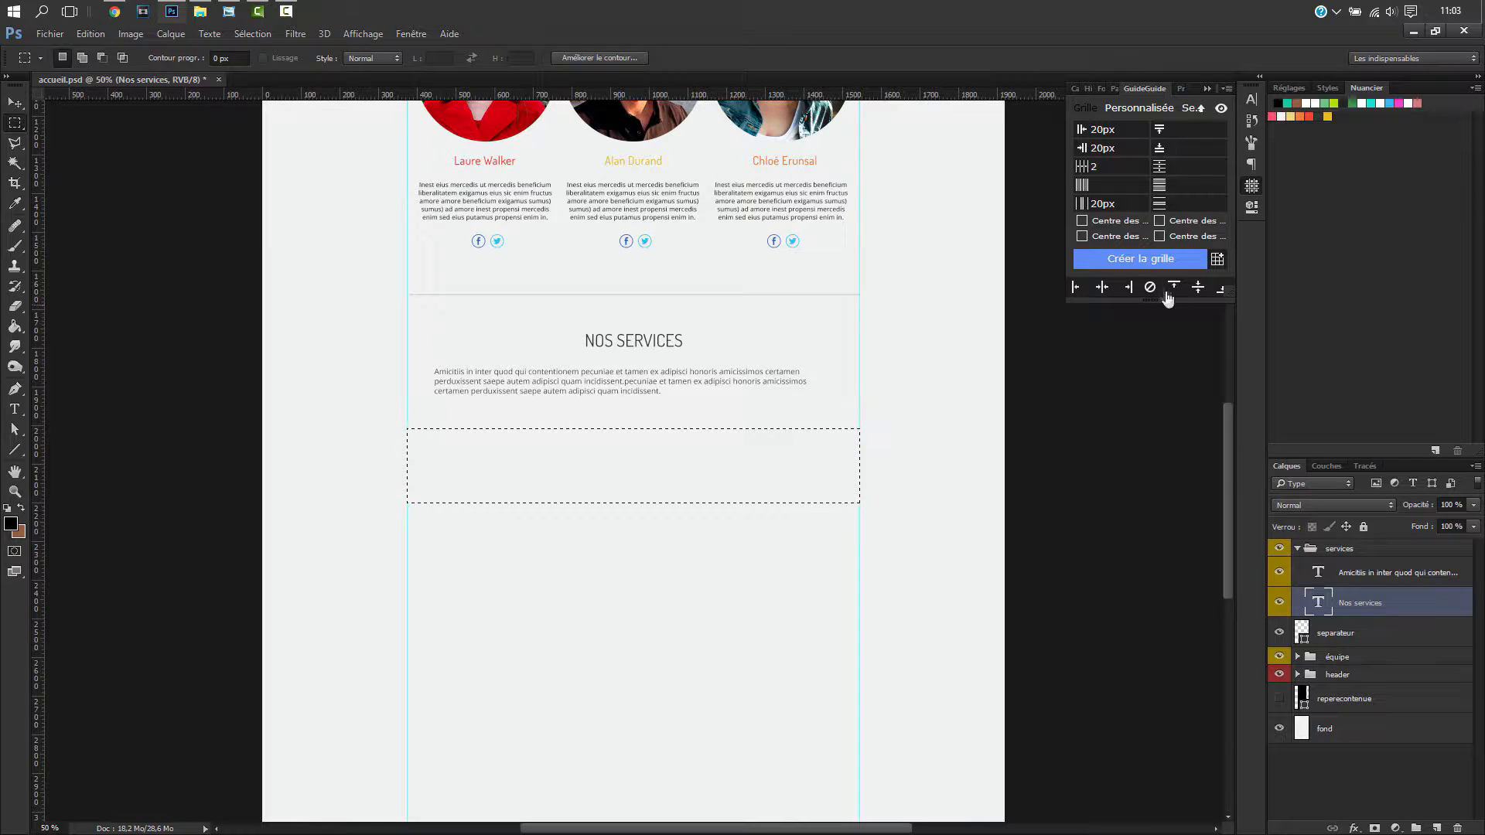
click(1149, 262)
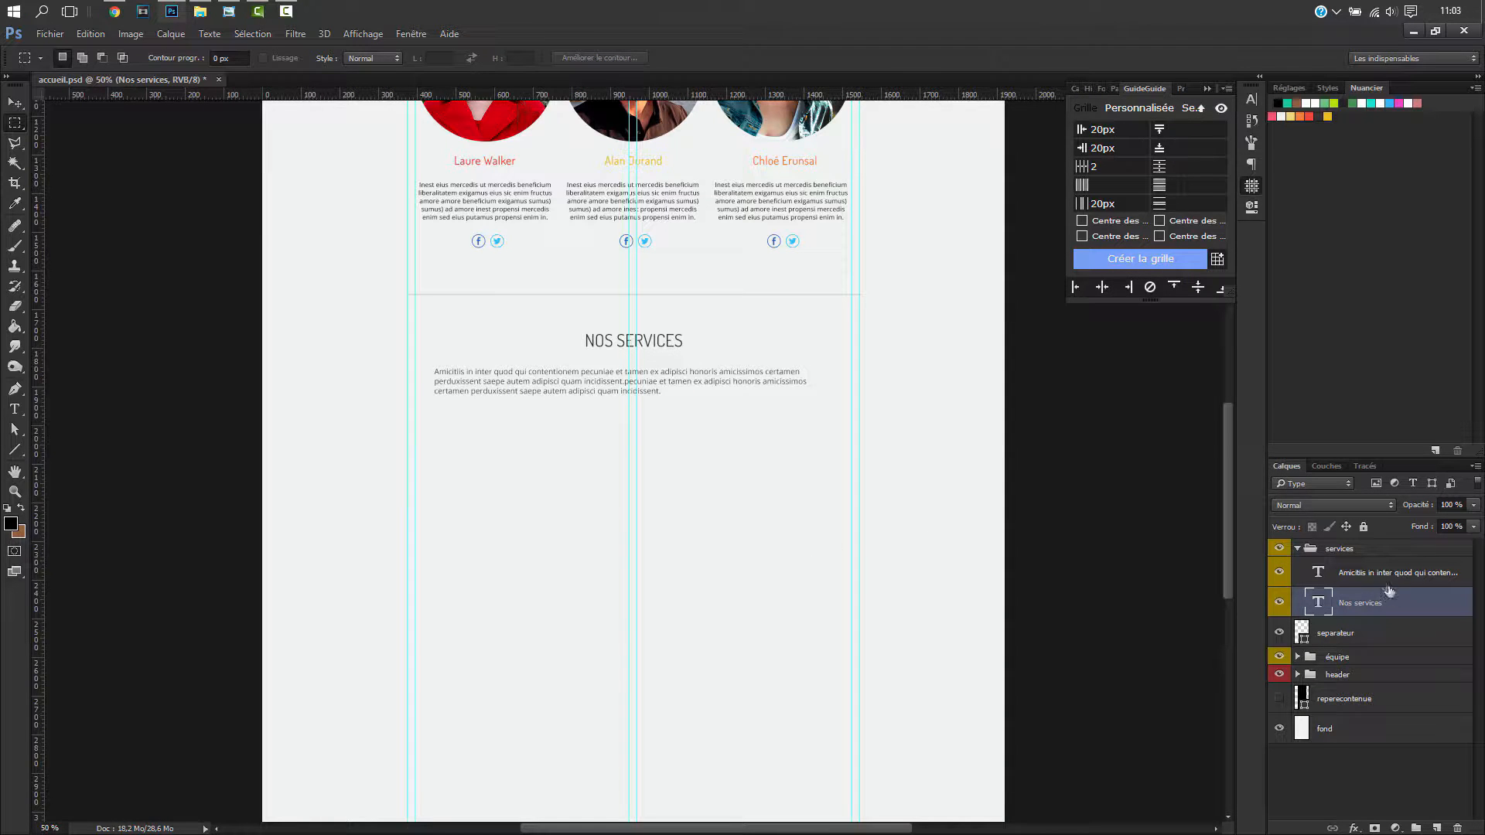
- Create a group named service1 above the paragraph layer in the services group and add an empty layer inside it
click(1348, 574)
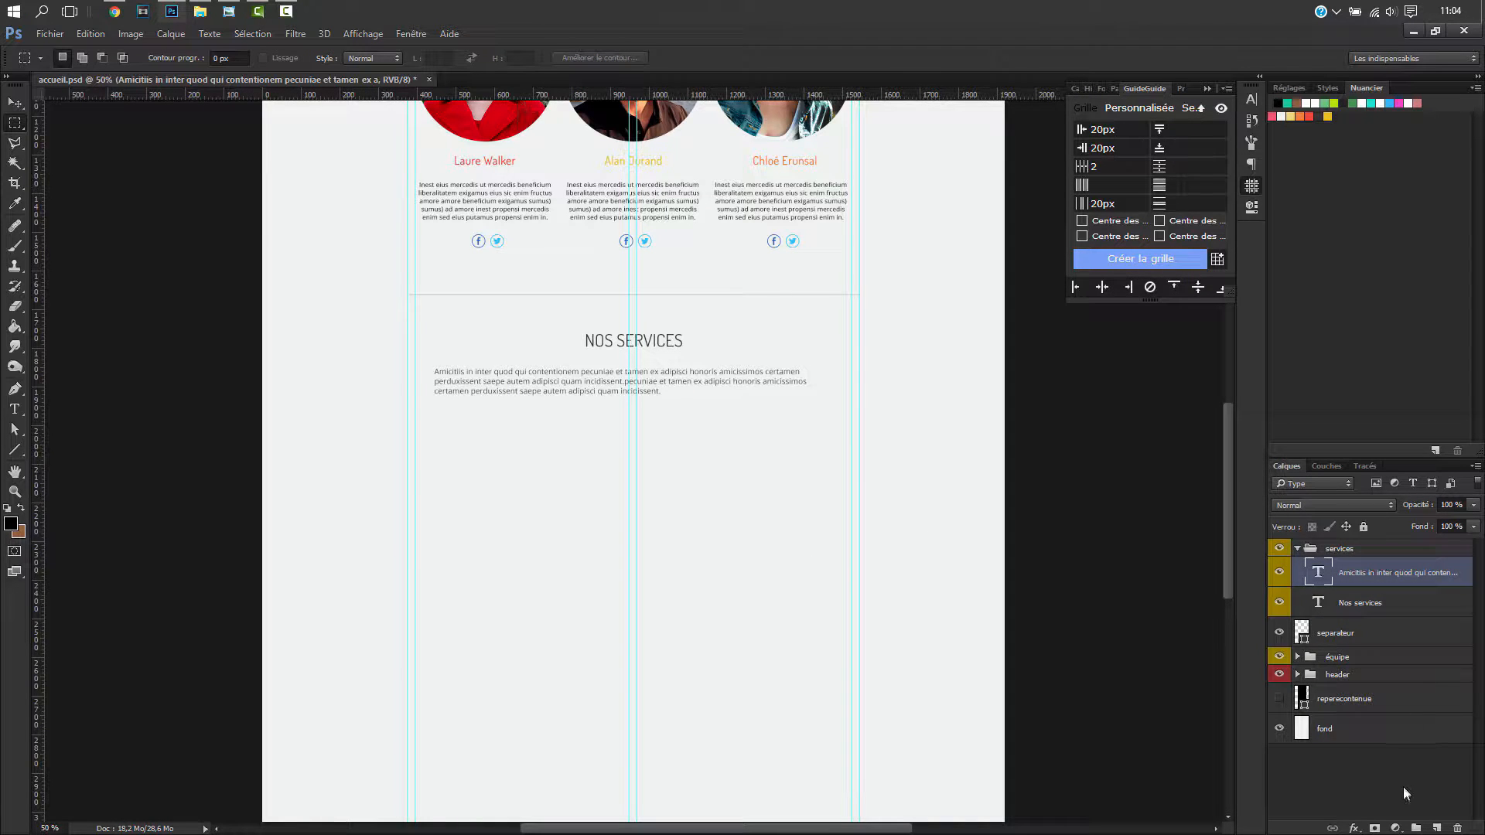
click(1419, 829)
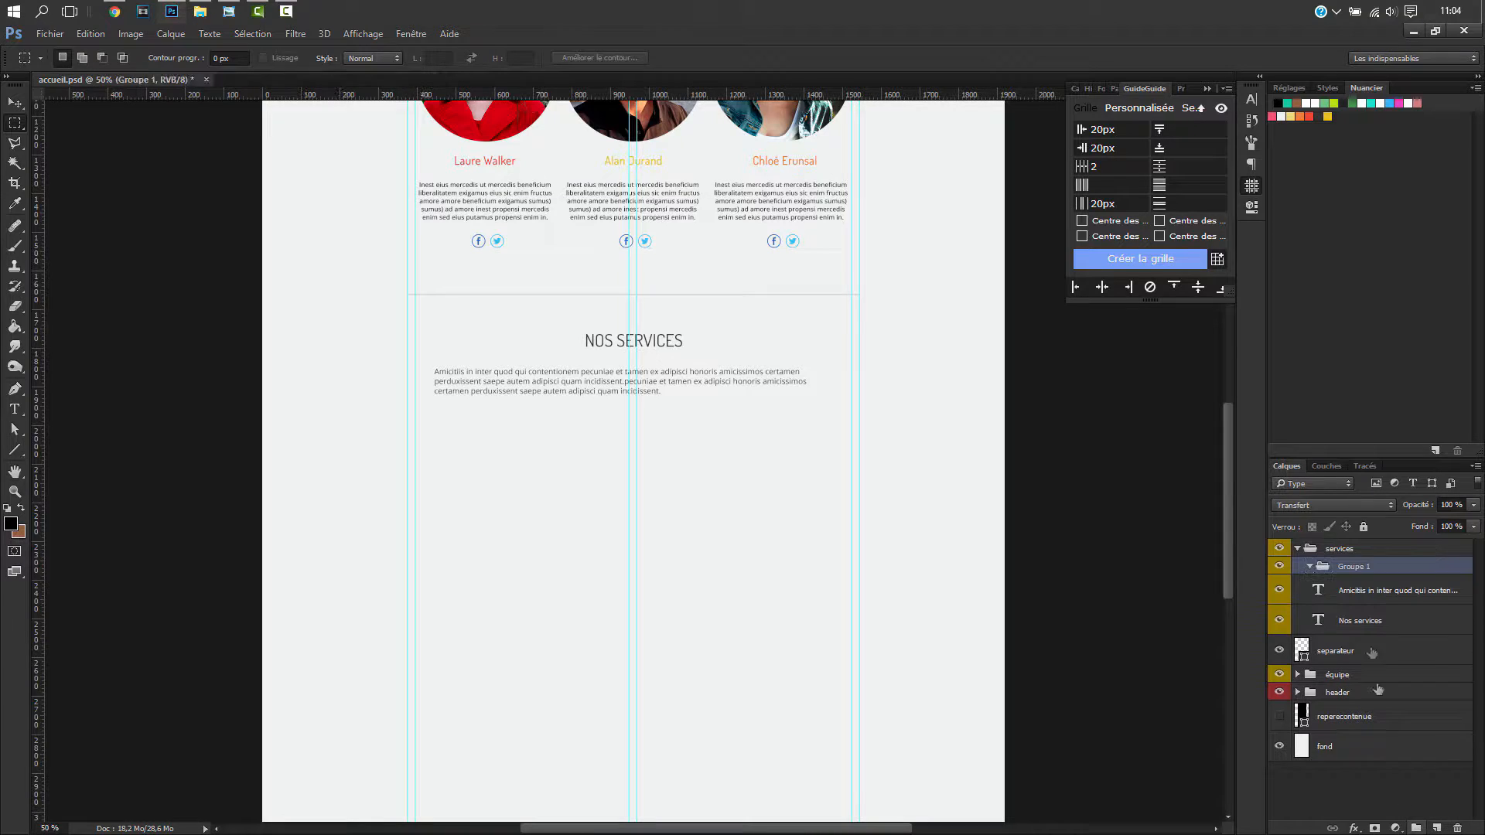
double_click(1358, 567)
text(service1)
key(Return)
key(ctrl+shift+n)
key(Return)
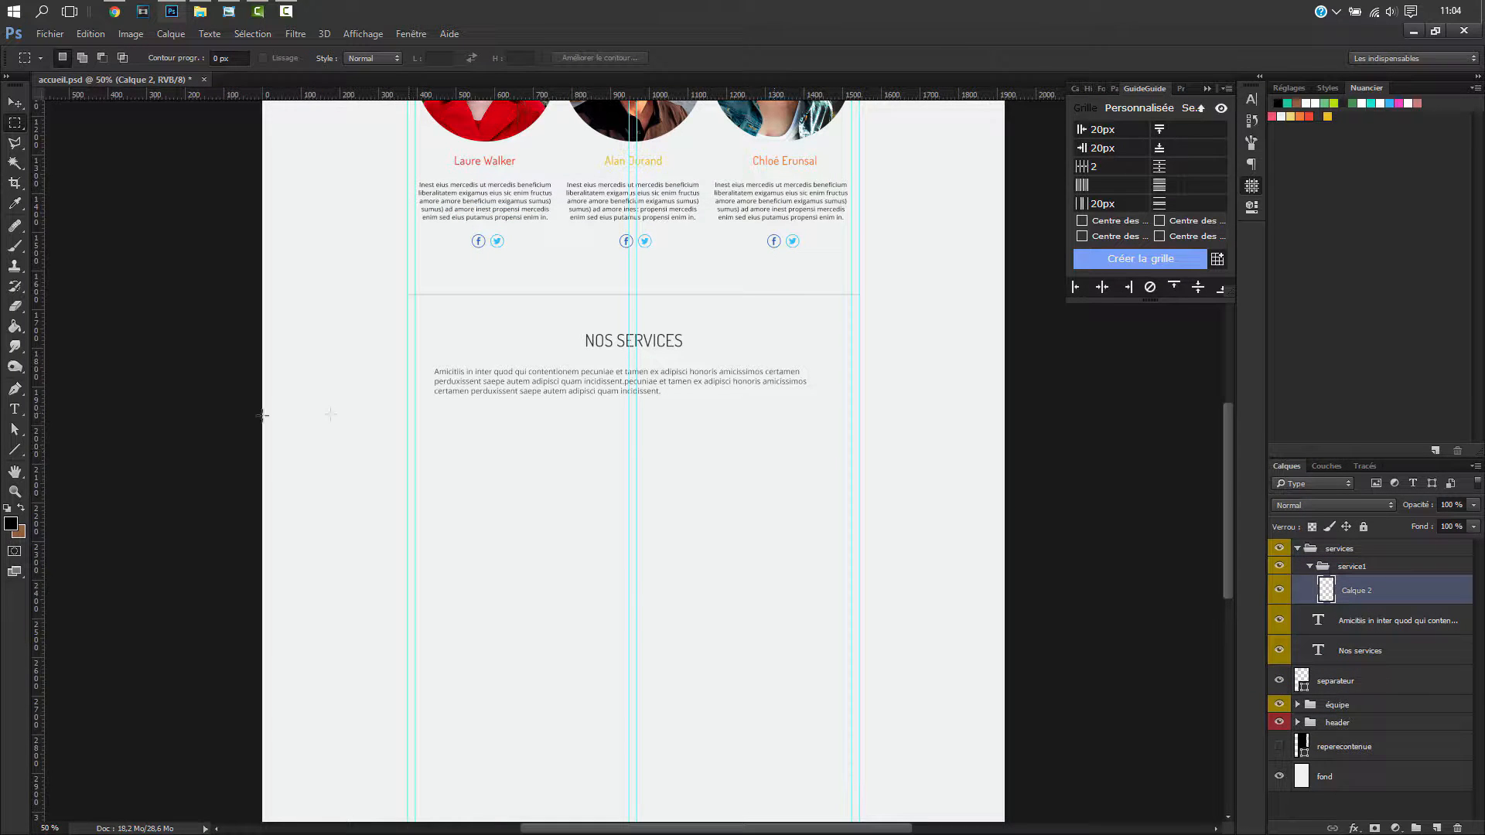
- Draw a lime-green 100 × 100 px circle below the services paragraph and move it against the inner left guide
click(14, 450)
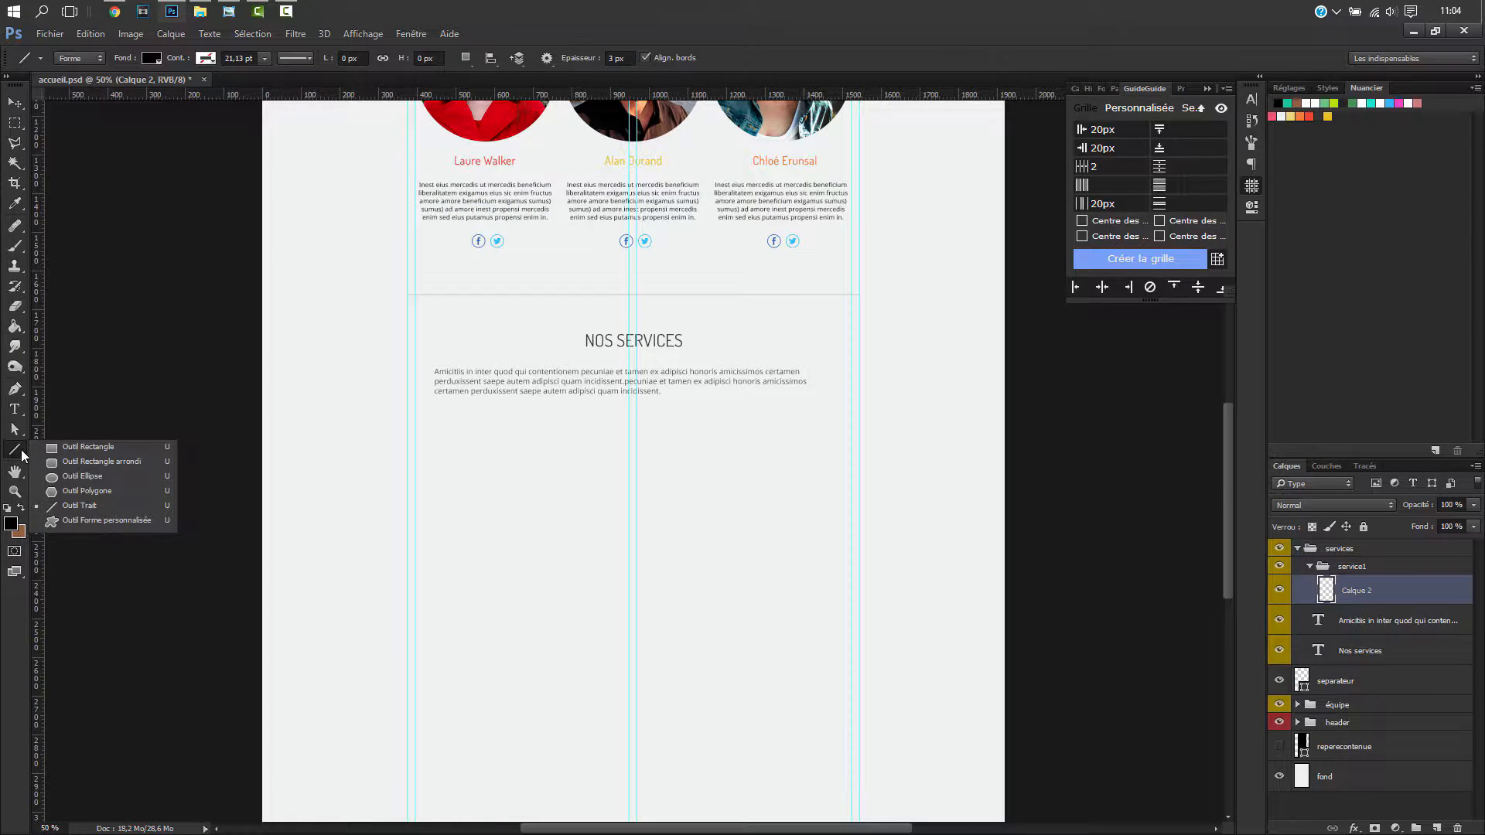
click(81, 477)
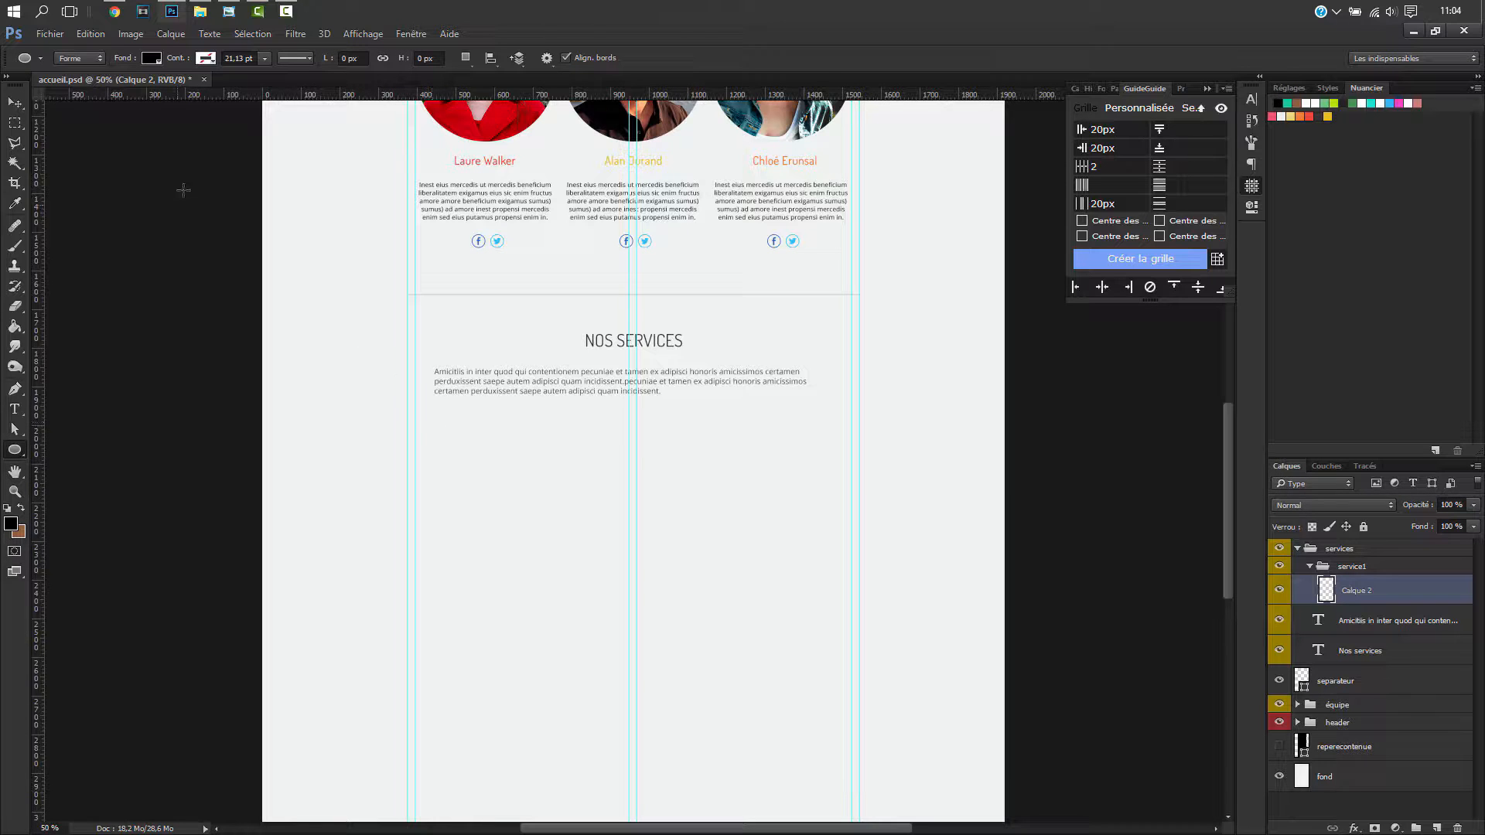
click(152, 59)
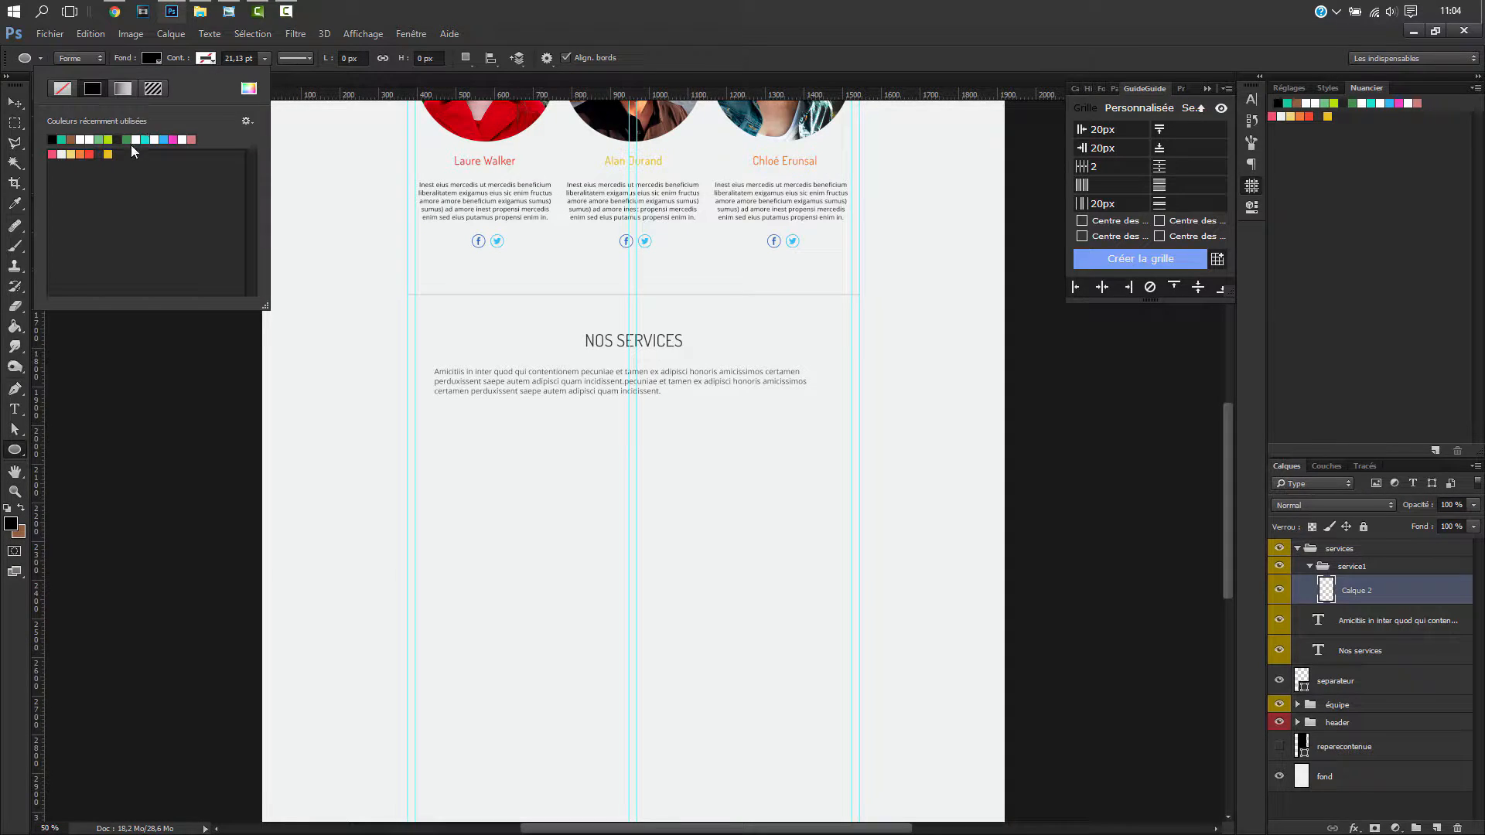
click(109, 140)
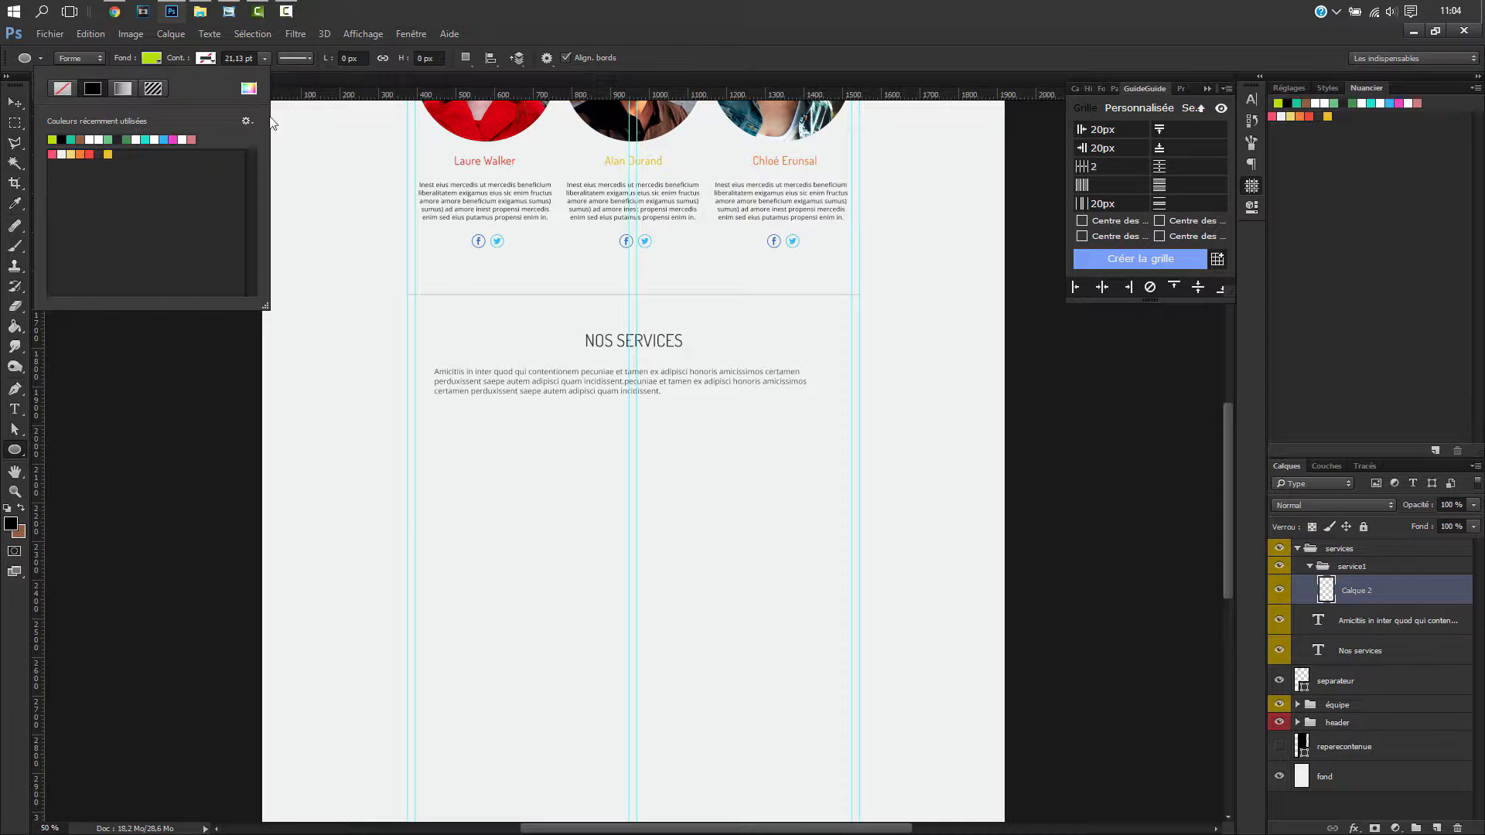
click(533, 42)
drag(422, 427, 509, 490)
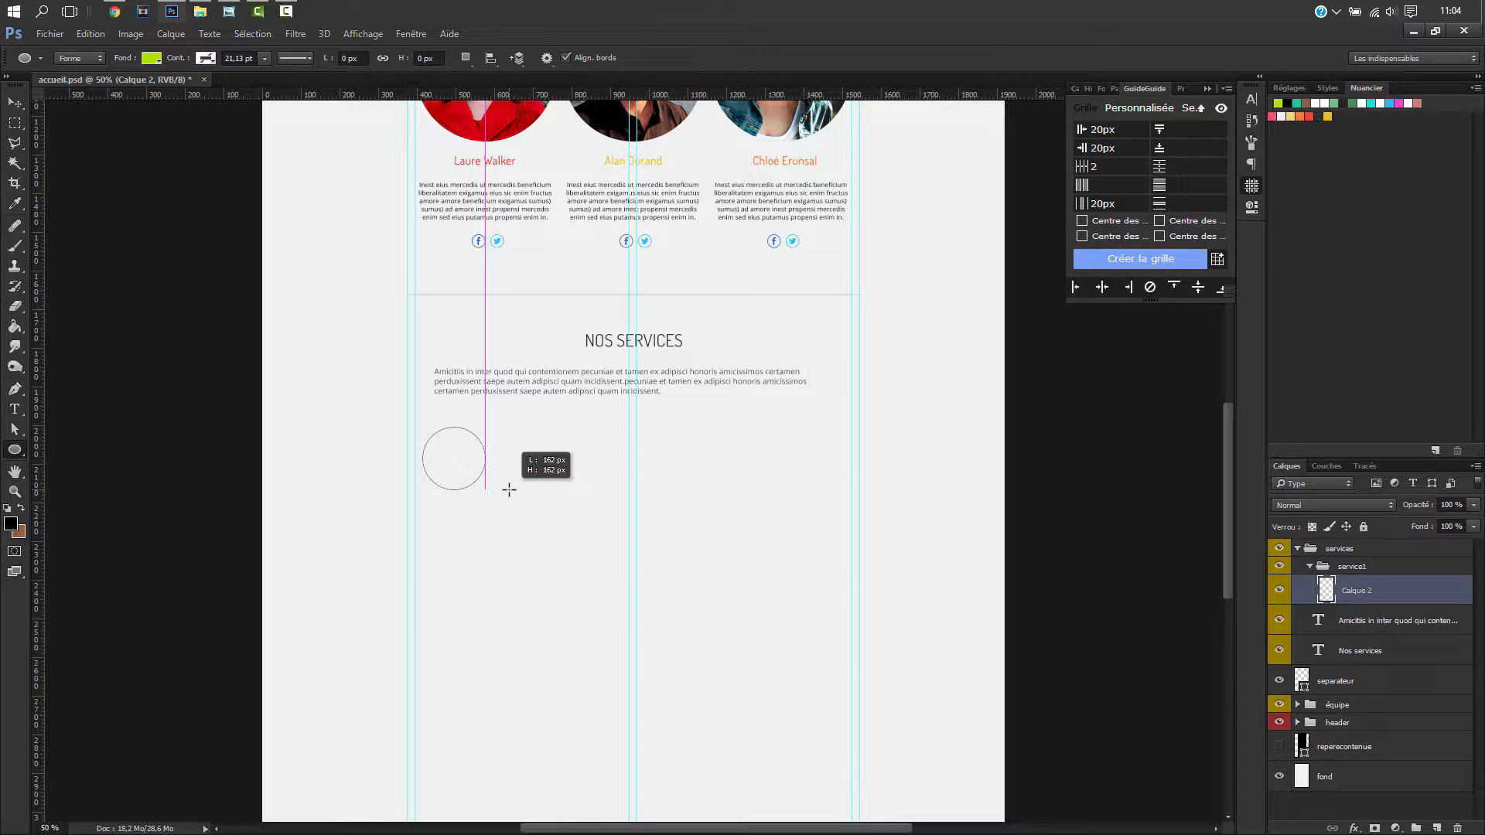
drag(509, 489, 466, 464)
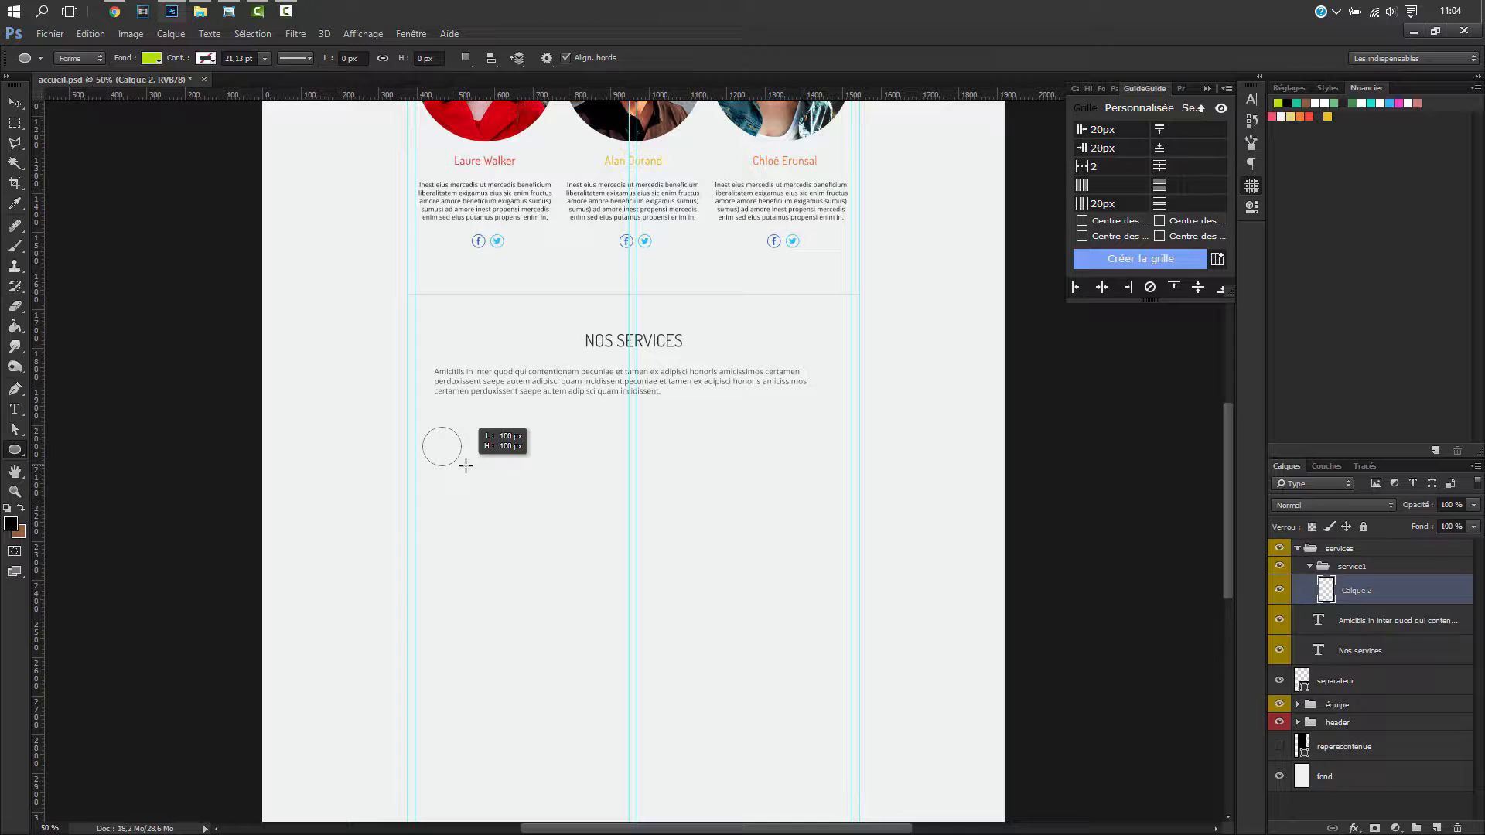
drag(466, 464, 466, 464)
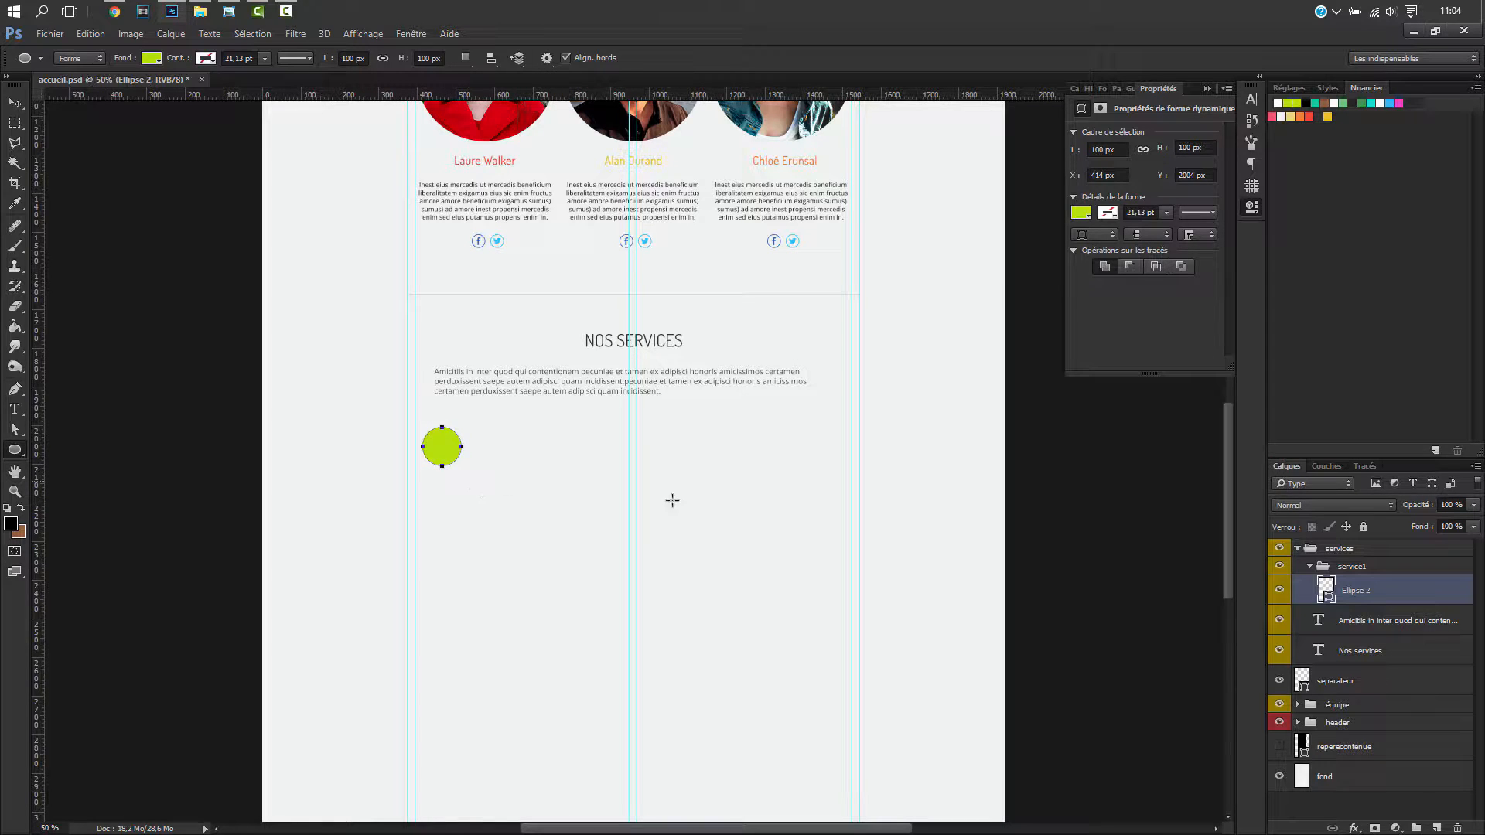
key(v)
drag(450, 453, 443, 456)
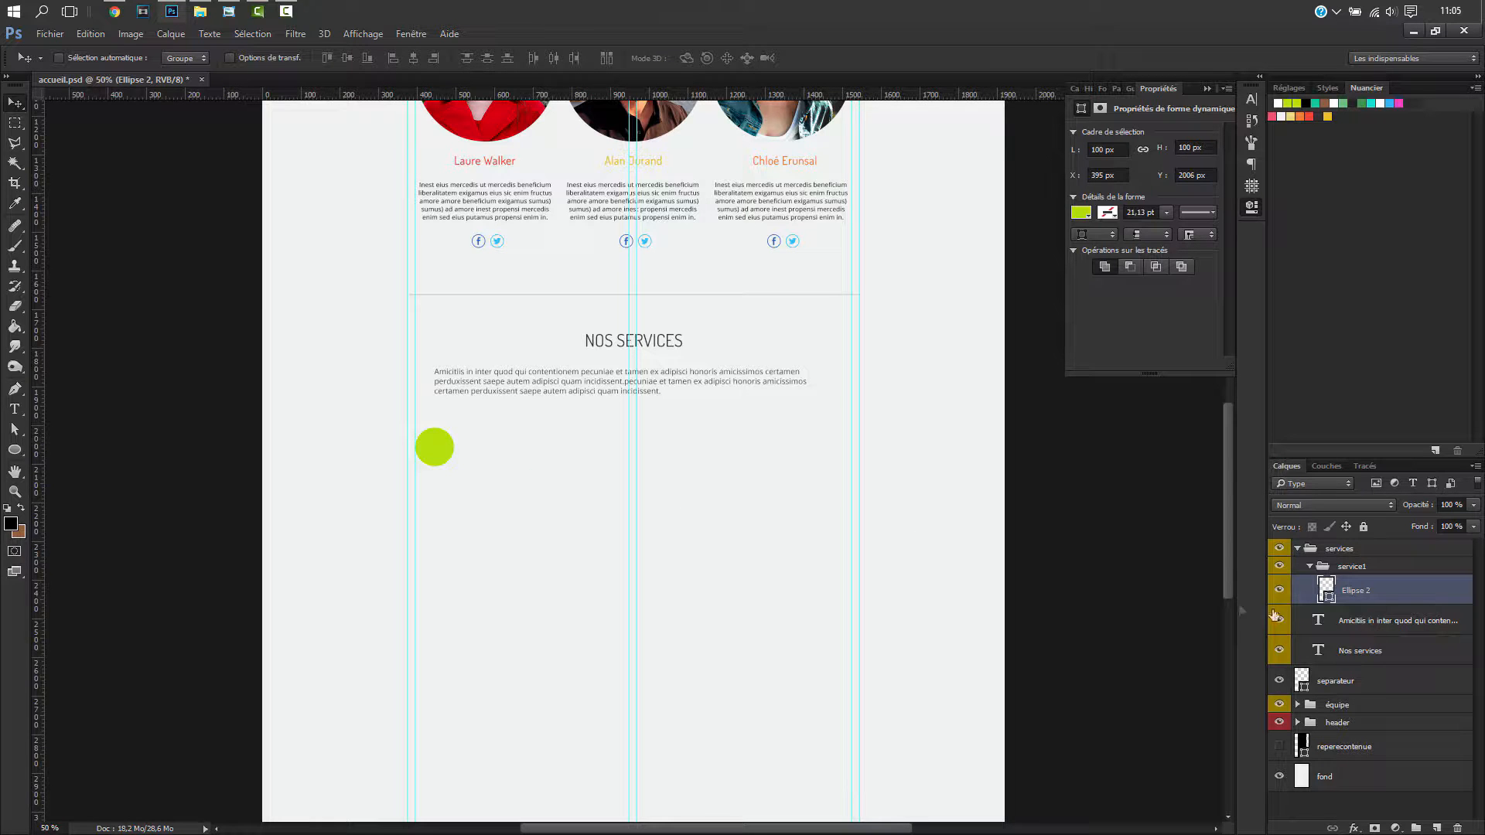
- Switch to the base.jpg reference image to examine its services layouts, and return to Photoshop
click(228, 11)
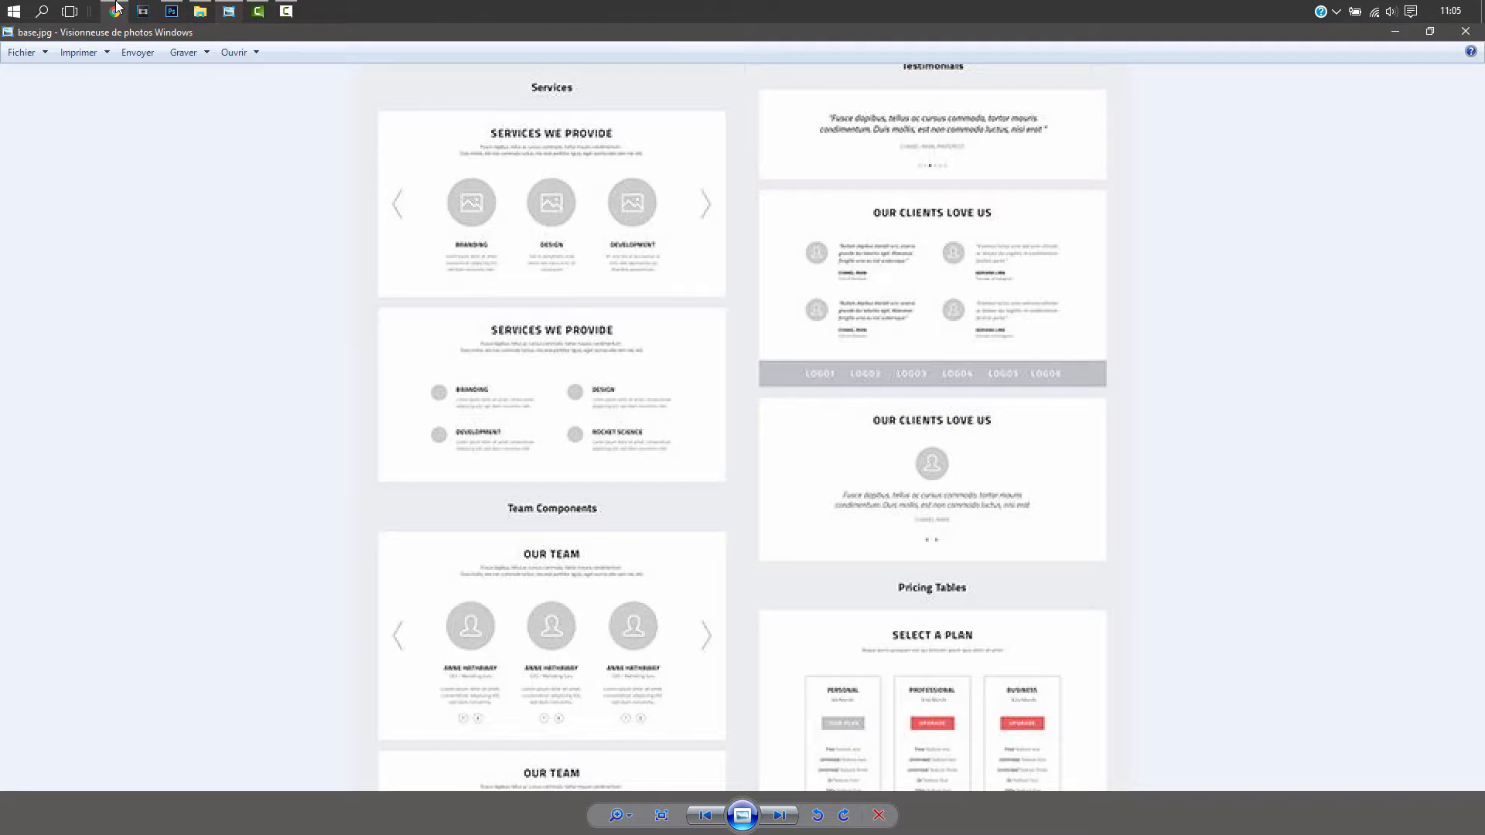
click(116, 9)
click(116, 9)
click(173, 16)
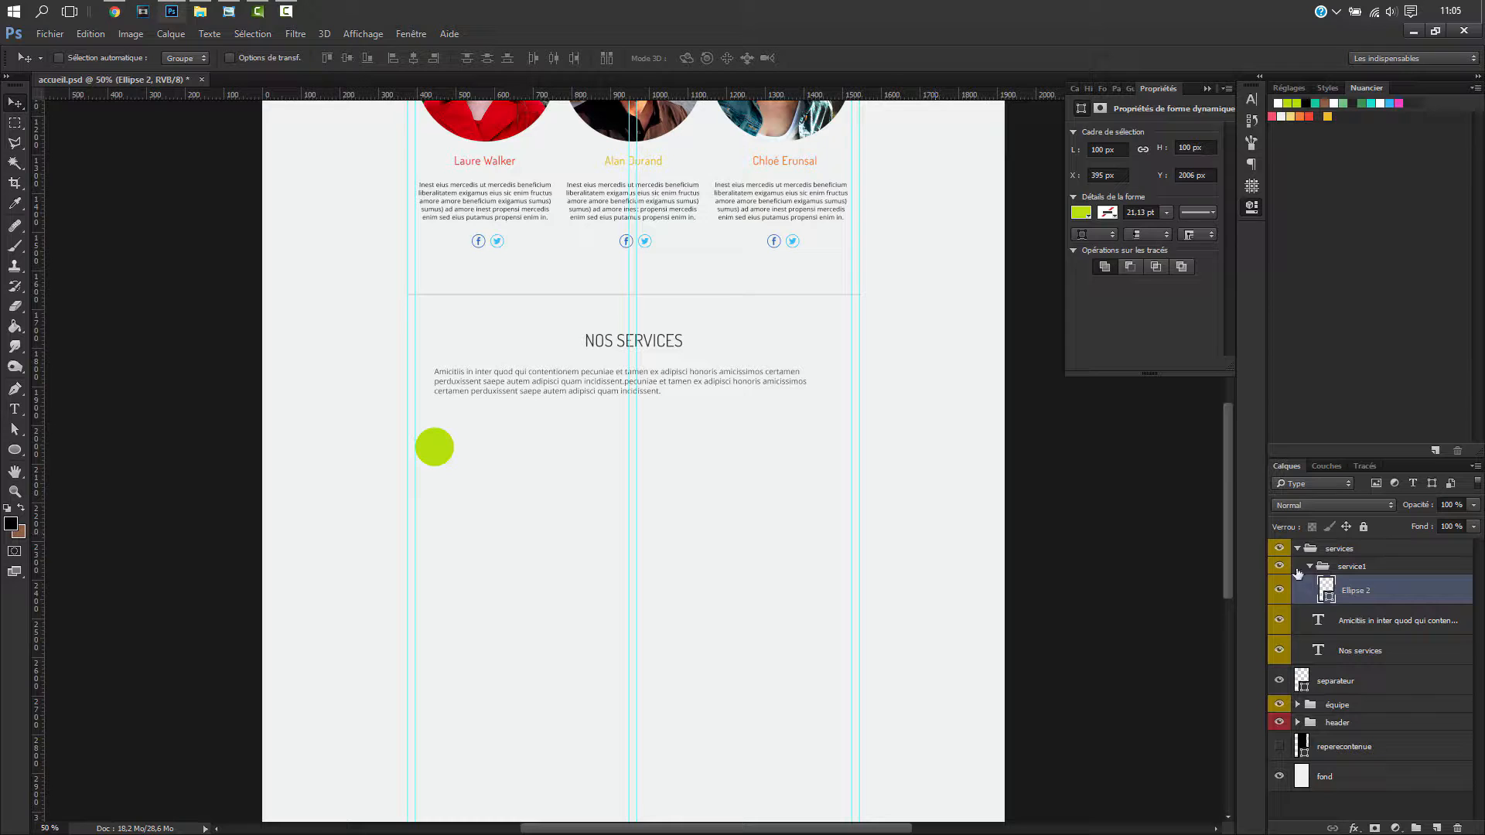
- Add a text layer reading "service 1" beside the green circle, inside the service1 group
key(t)
click(613, 341)
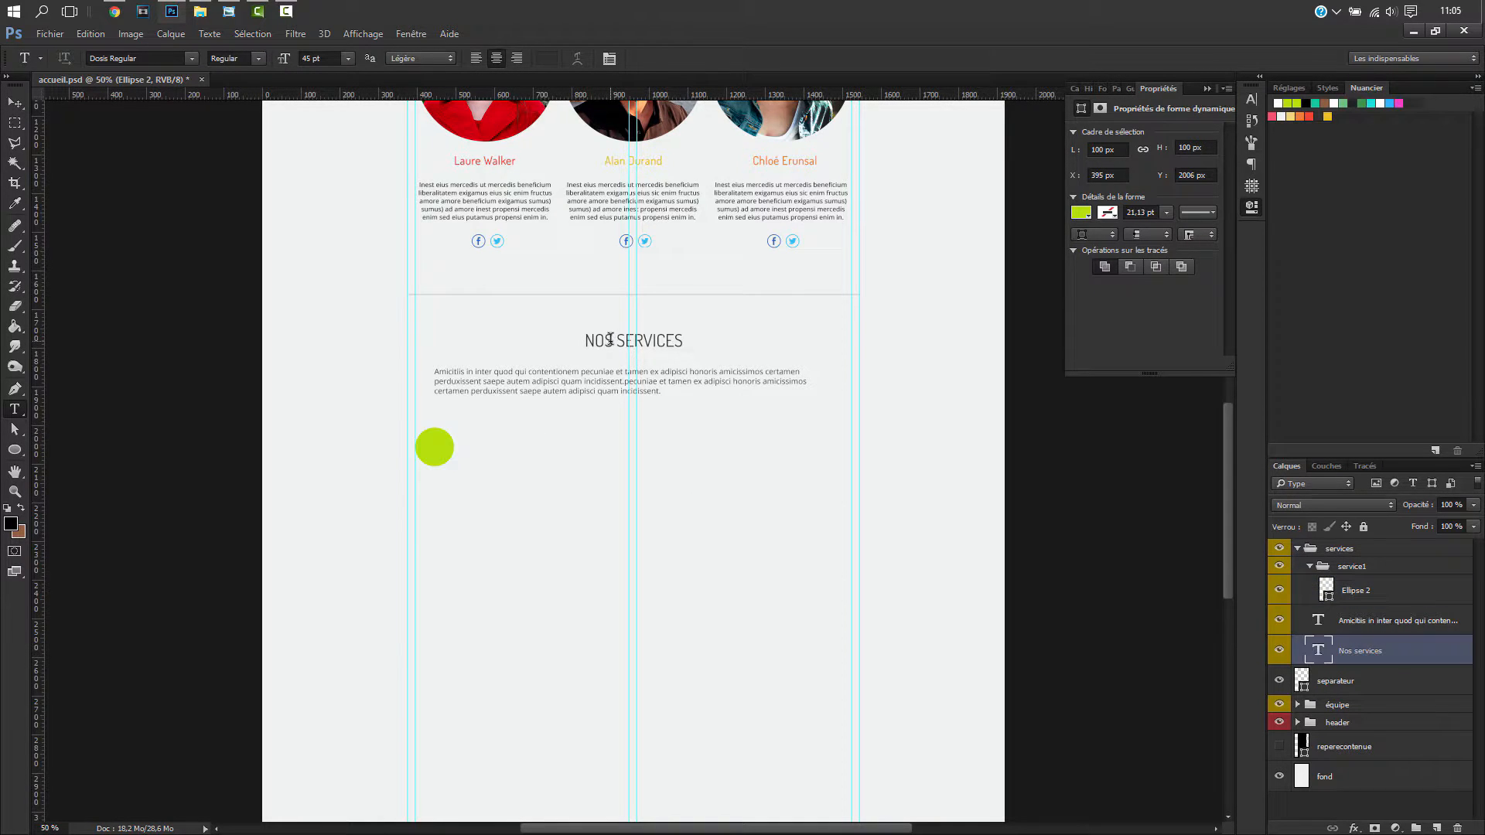
double_click(619, 341)
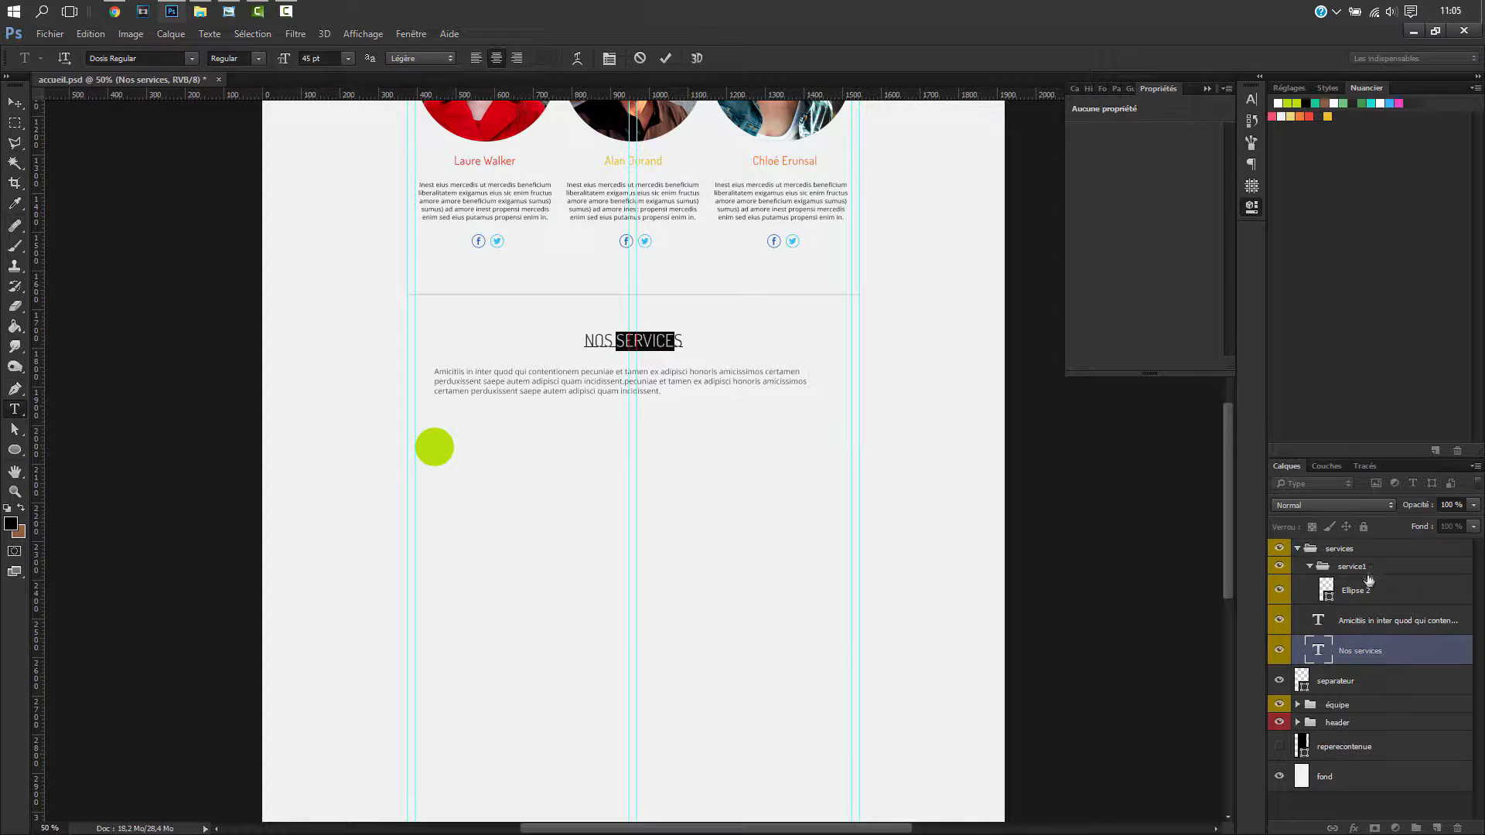
click(1367, 573)
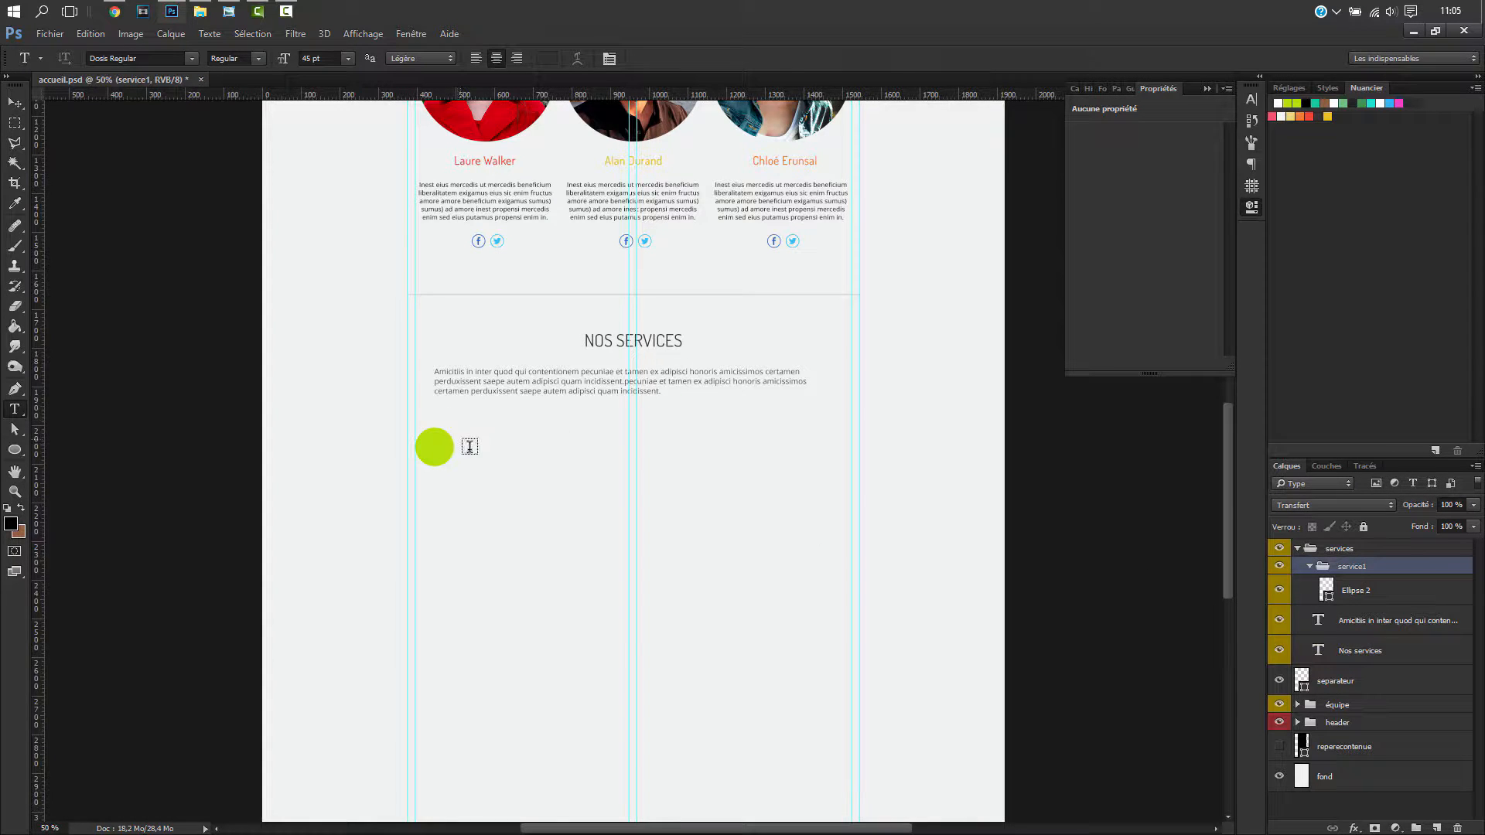
click(469, 437)
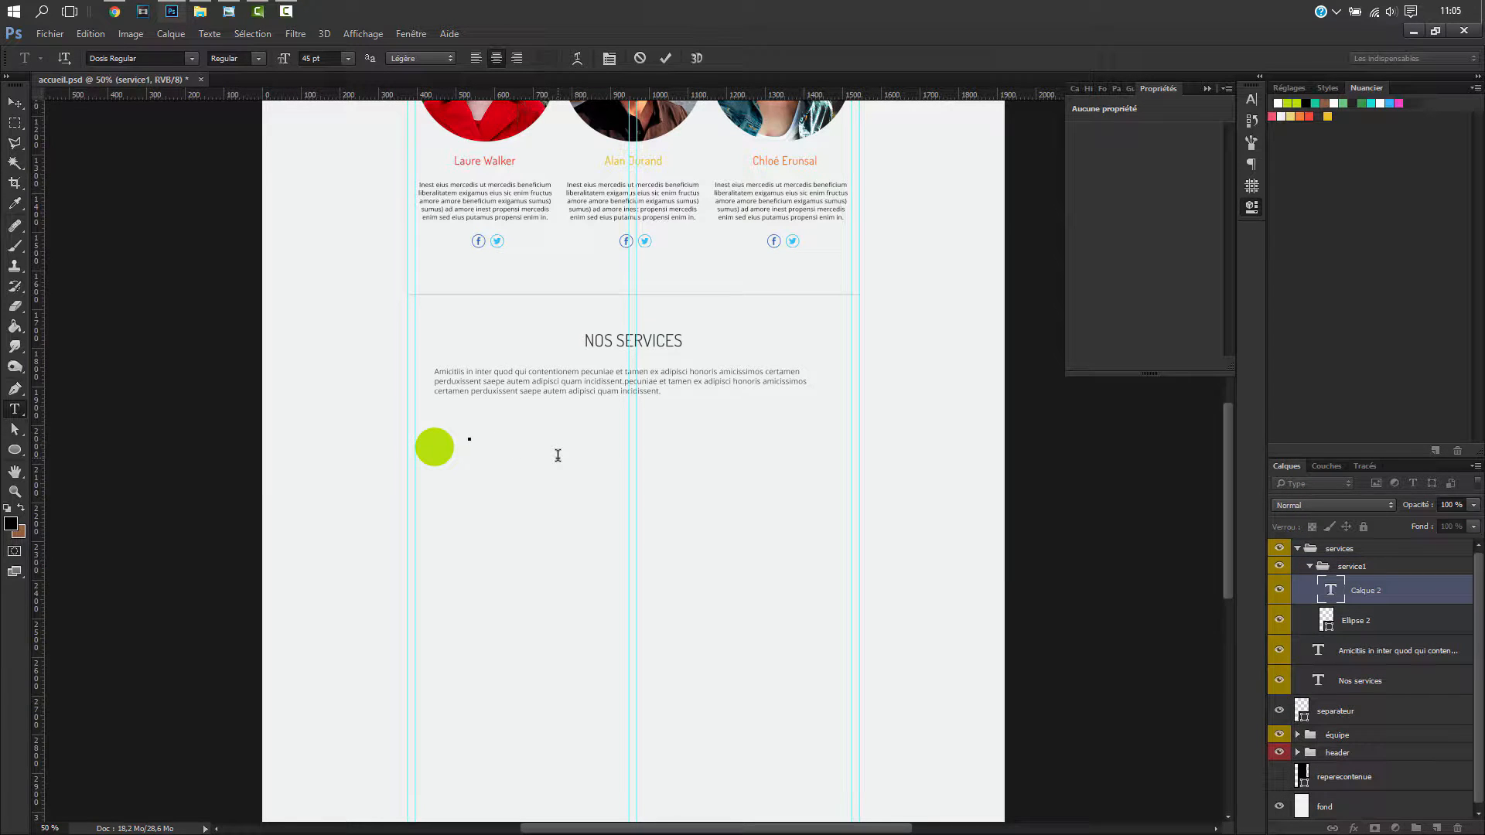
text(SERVICE 1)
- Turn off all caps and apply faux bold to the new title, and capitalise its initial to read "Service 1"
drag(508, 425, 396, 422)
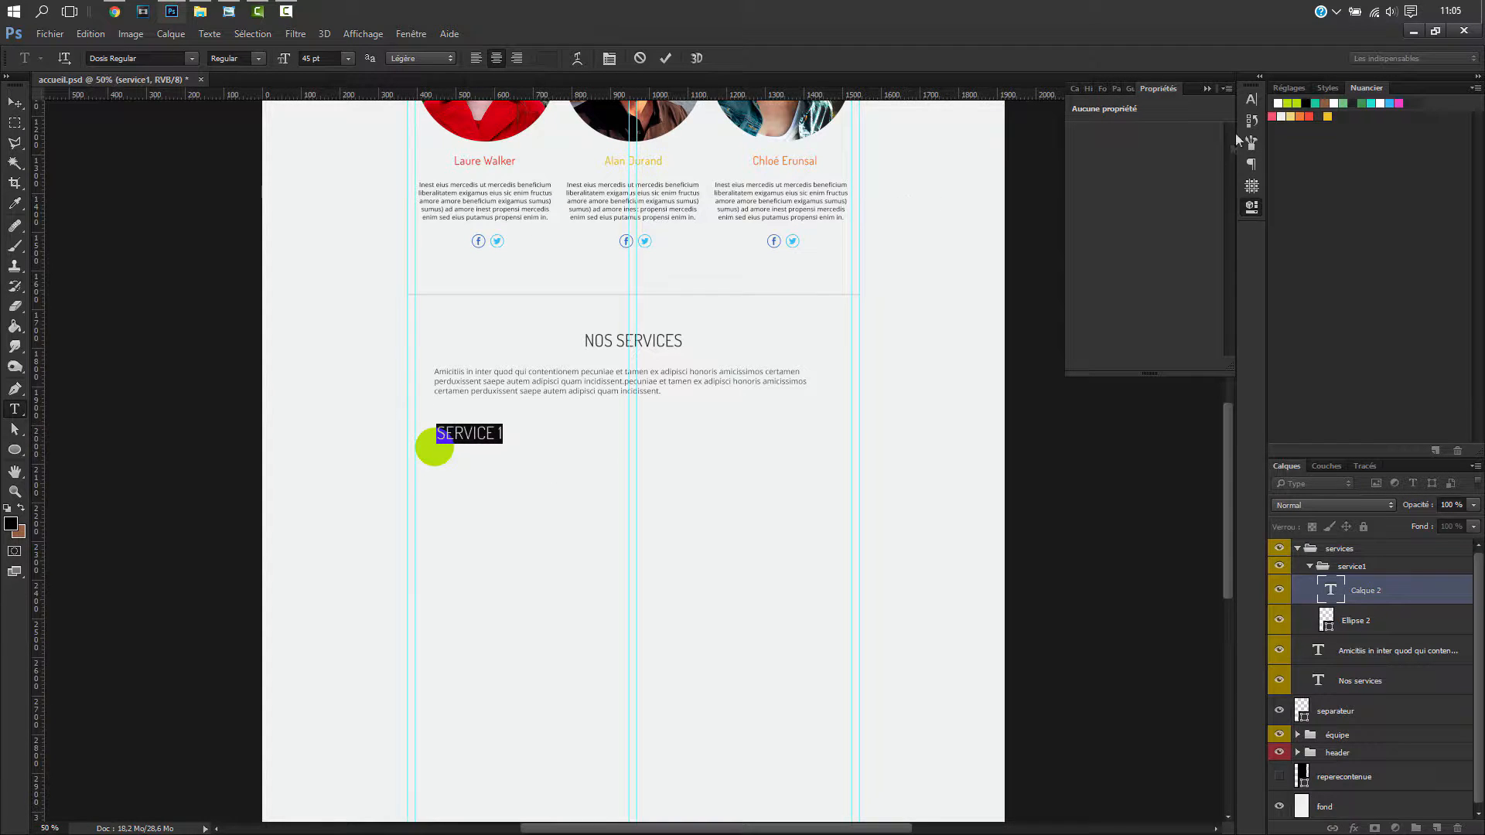
click(1252, 99)
click(1125, 215)
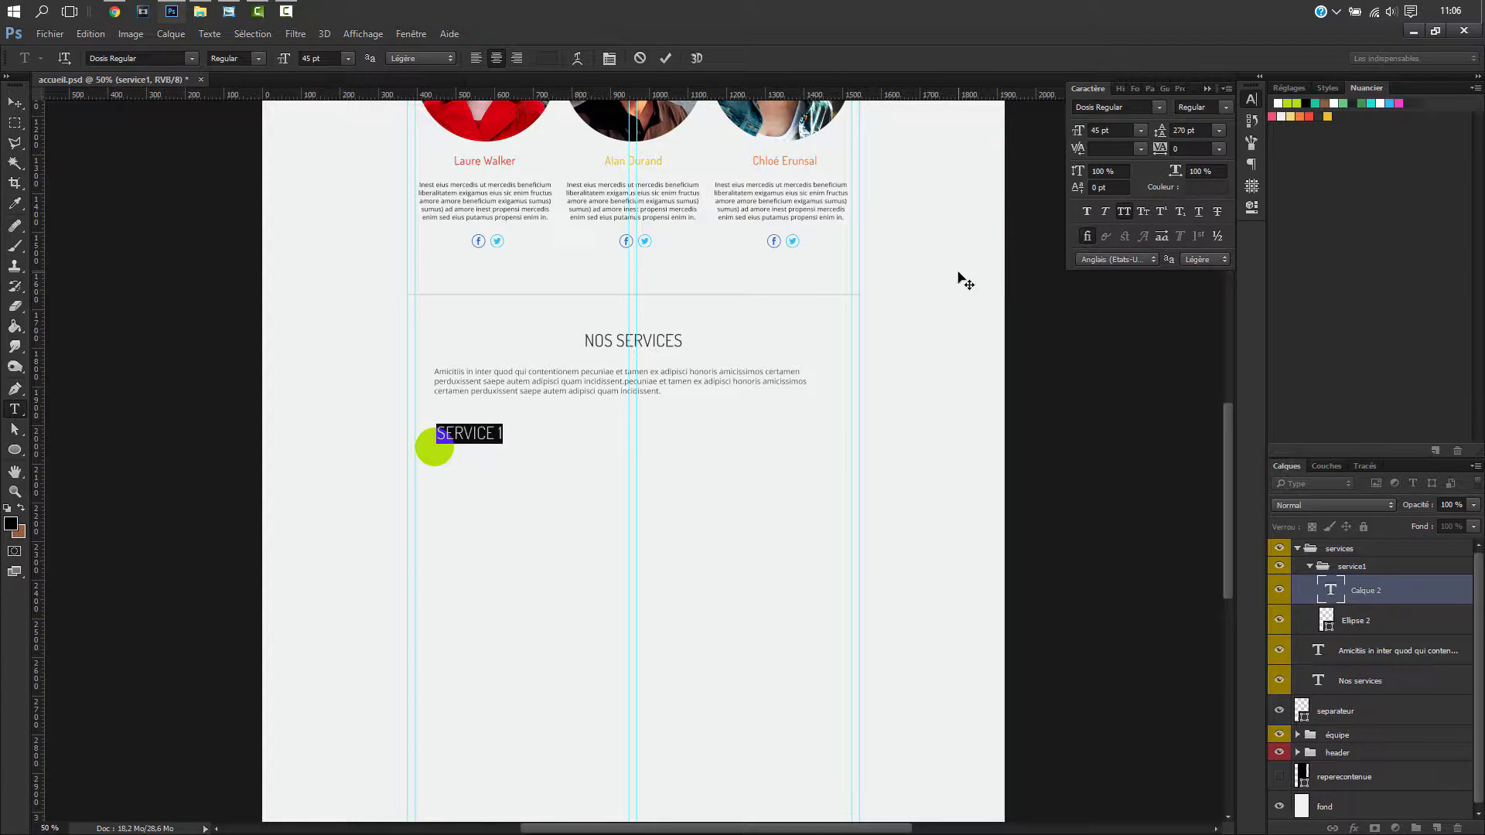
click(1122, 214)
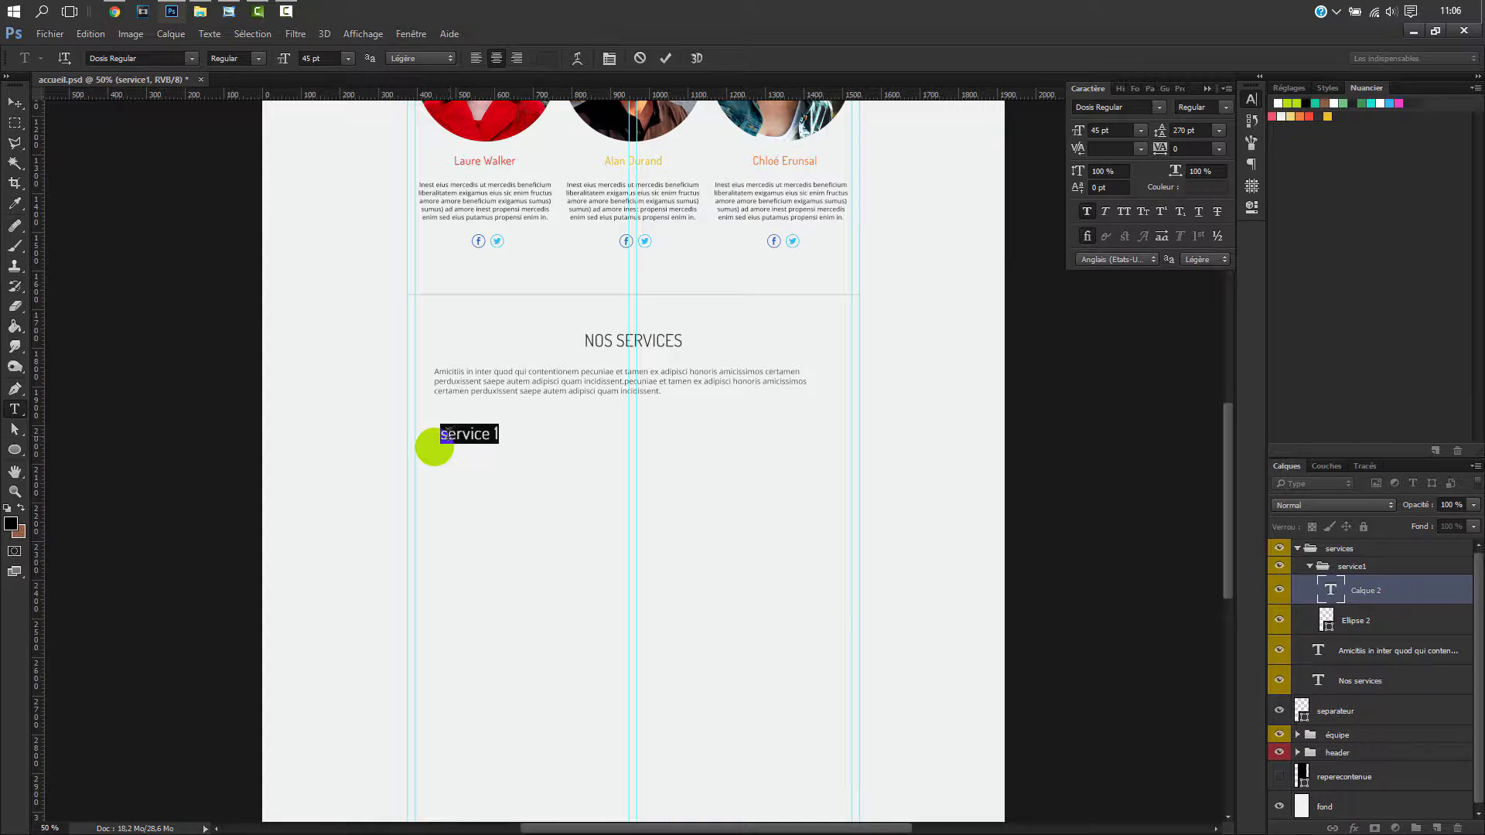
click(448, 434)
key(BackSpace)
text(S)
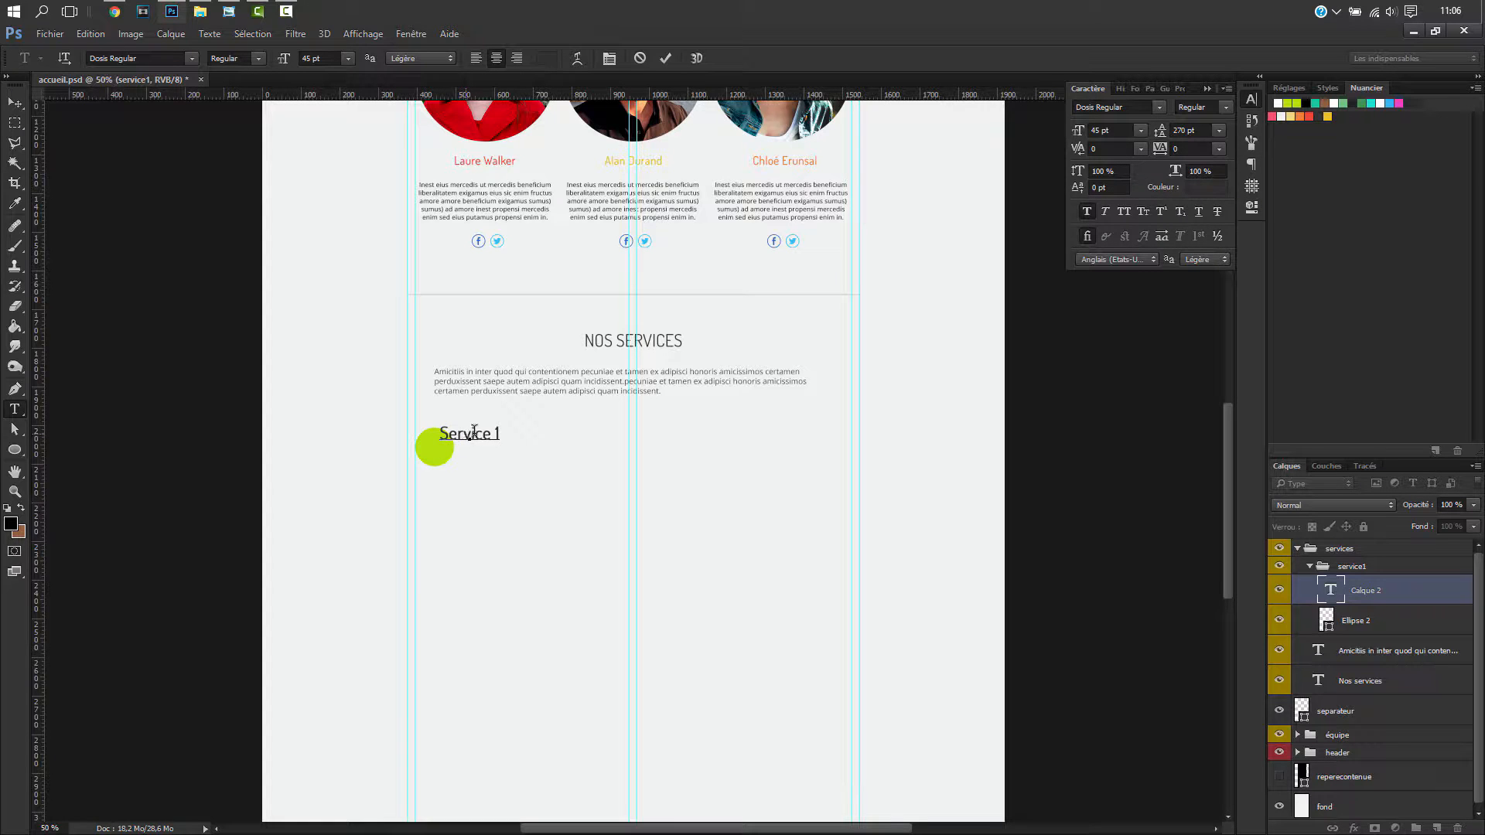
- Set the Service 1 title's font style to Dosis SemiBold and move the title clear of the green circle
drag(504, 436, 402, 437)
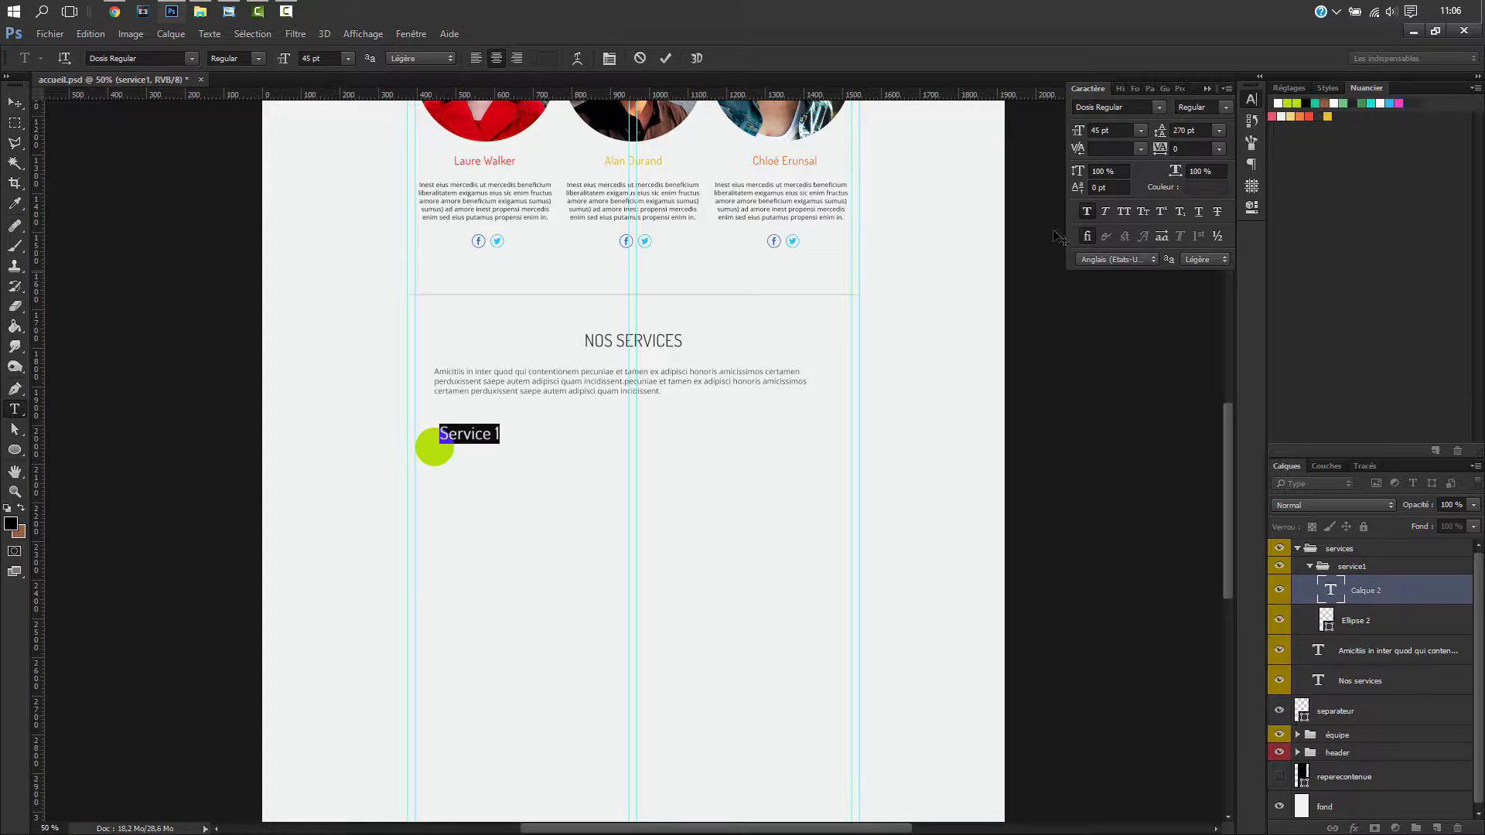
click(1225, 107)
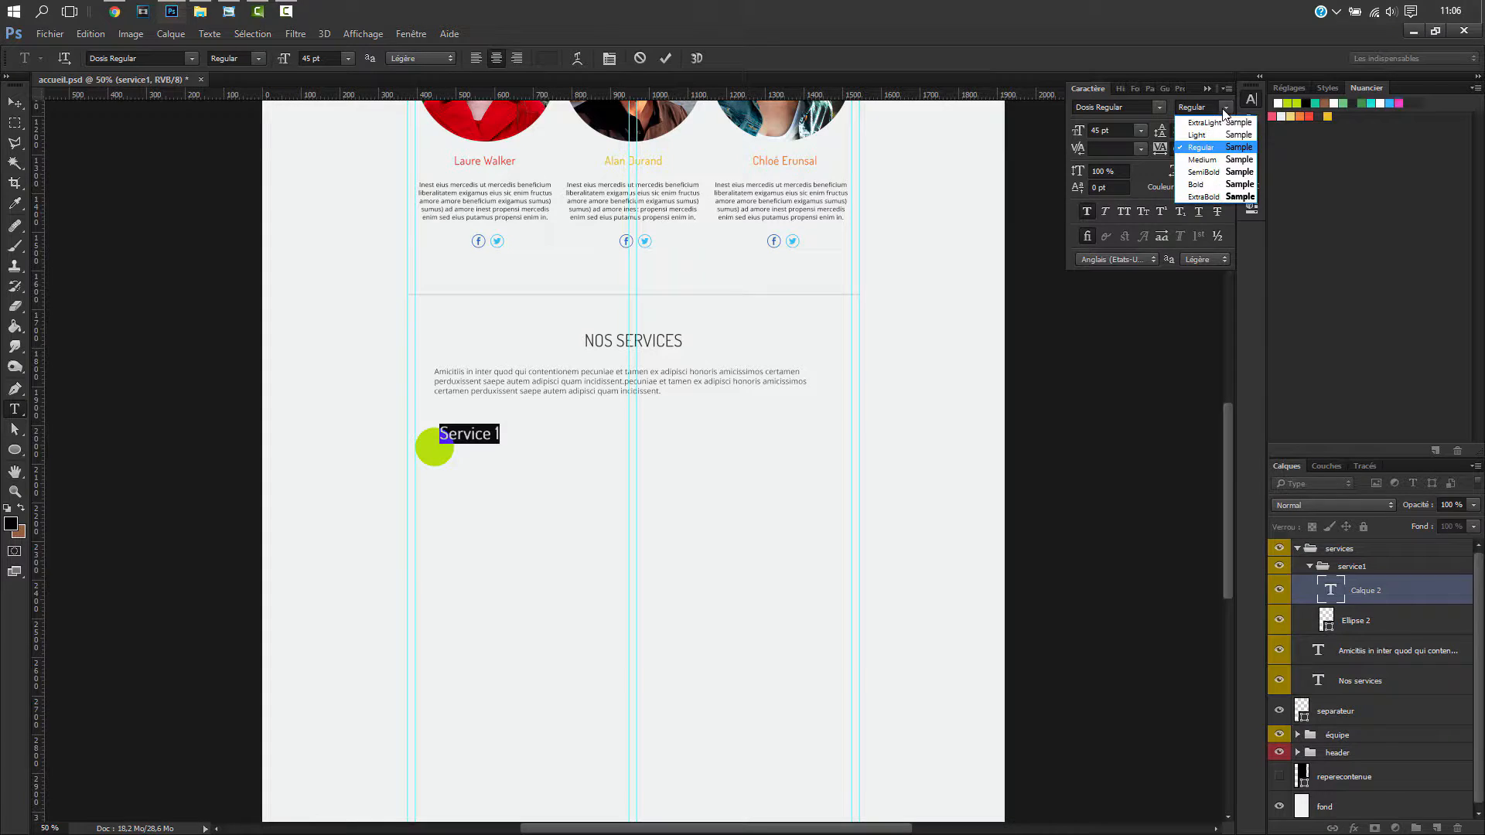
click(1209, 181)
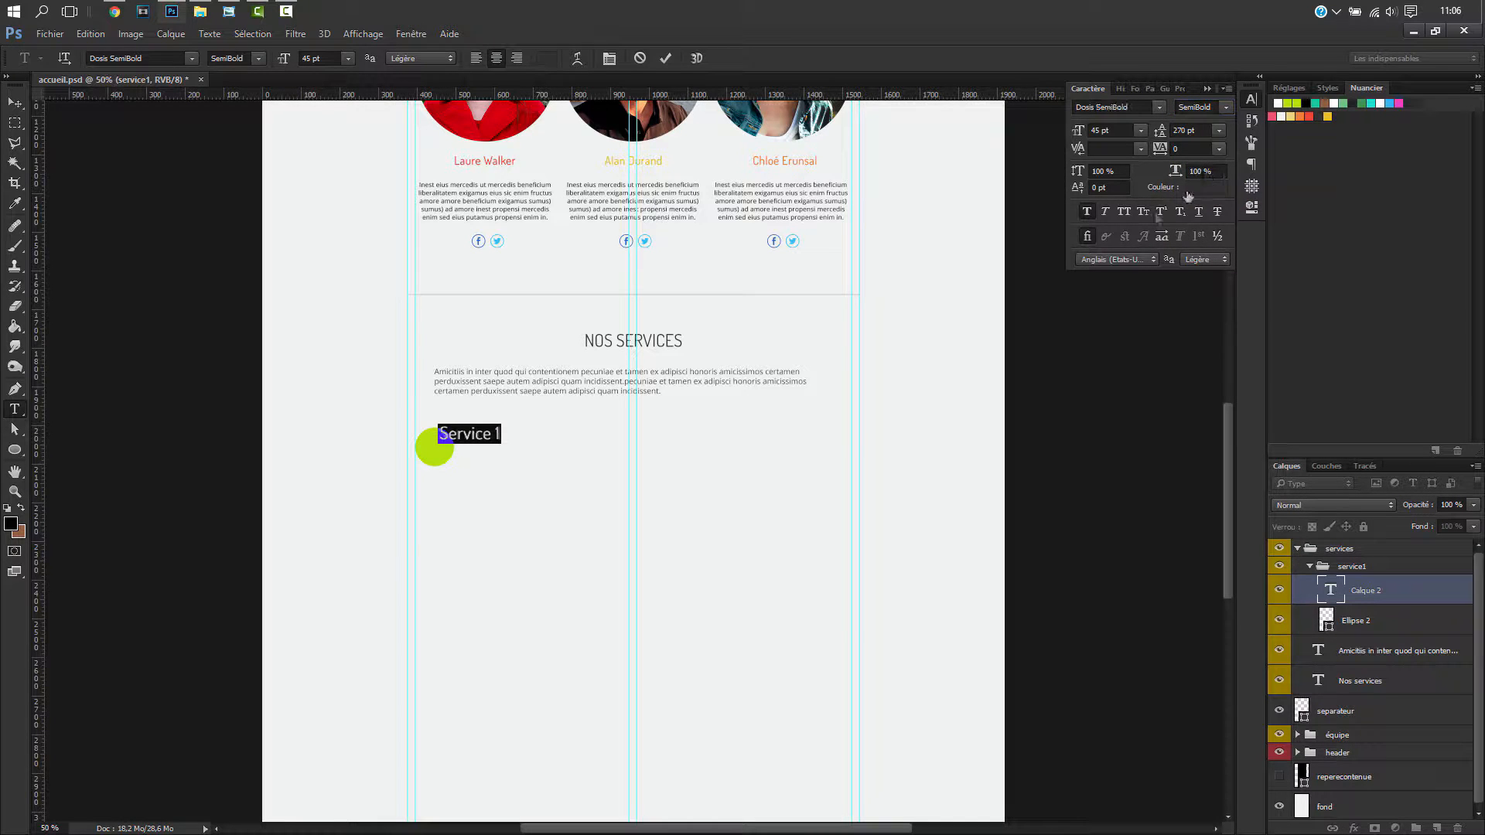
click(480, 433)
drag(498, 487, 430, 435)
key(ctrl+plus)
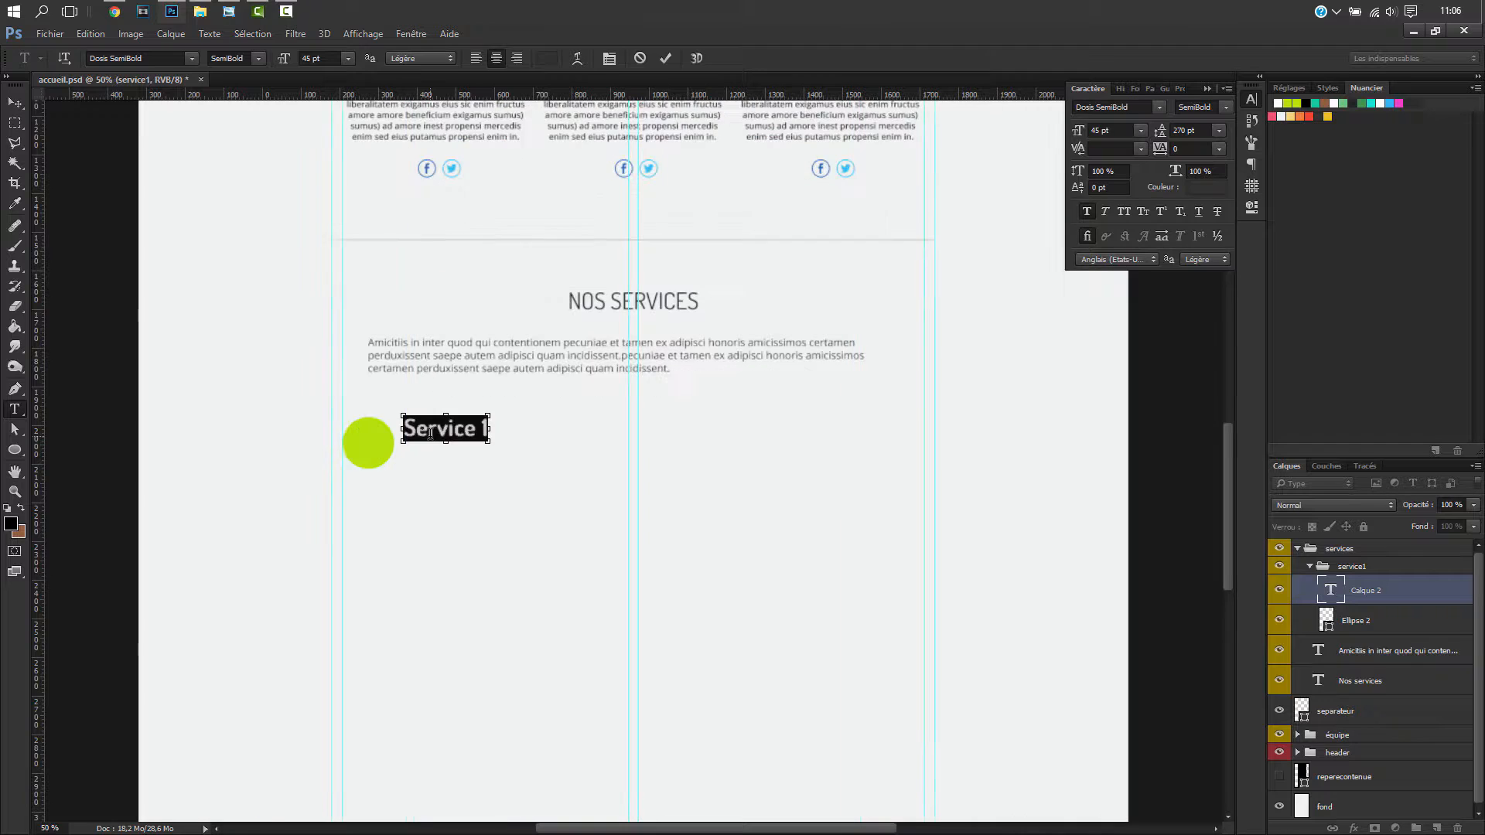
key(ctrl+plus)
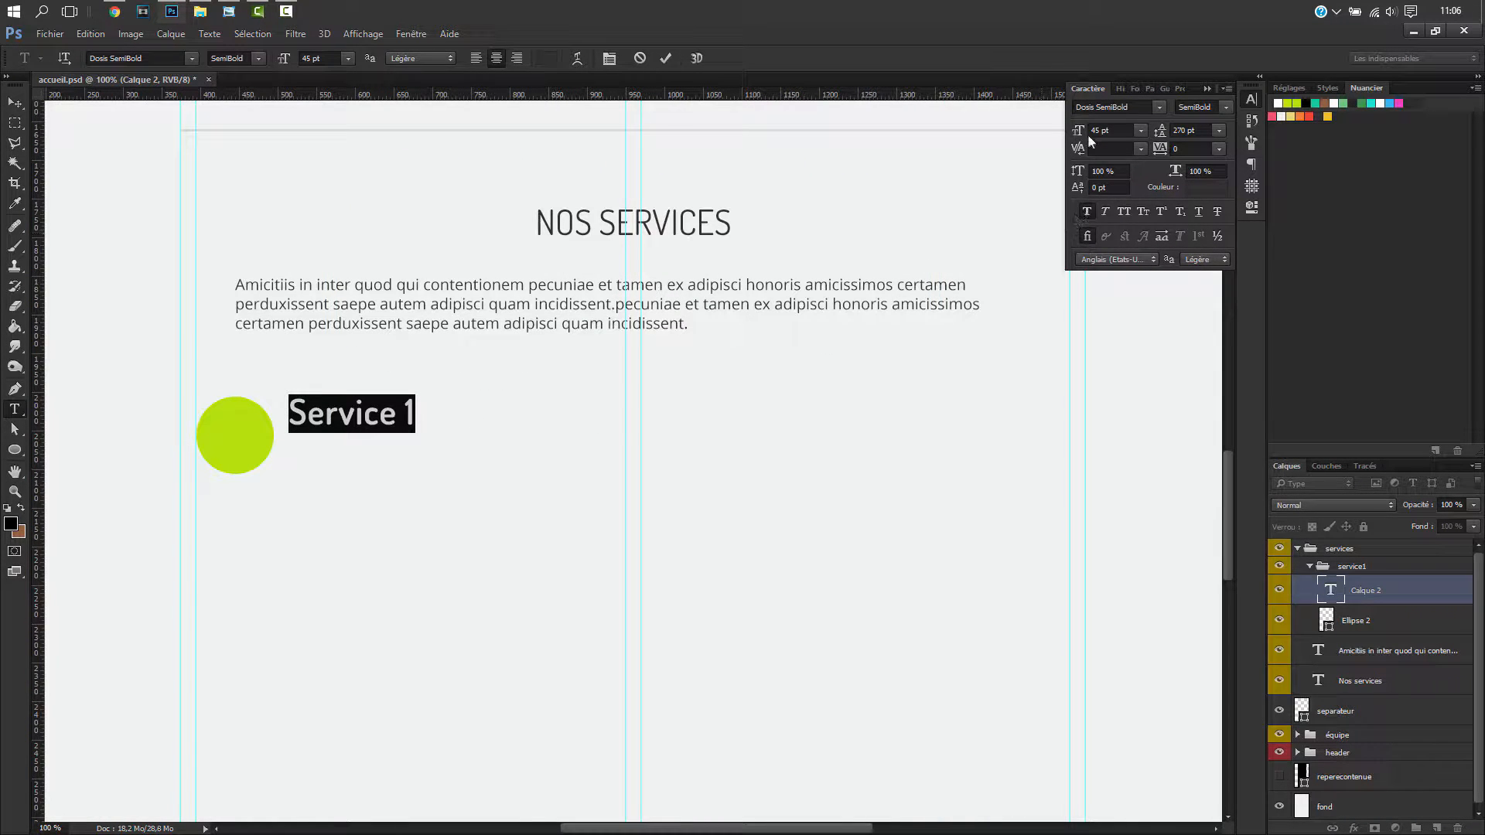
- Set the Service 1 title's size to 30 pt and place it just right of the green circle, near its upper edge
mouse_move(1078, 131)
mouse_down()
mouse_move(1060, 137)
mouse_move(1075, 137)
mouse_up()
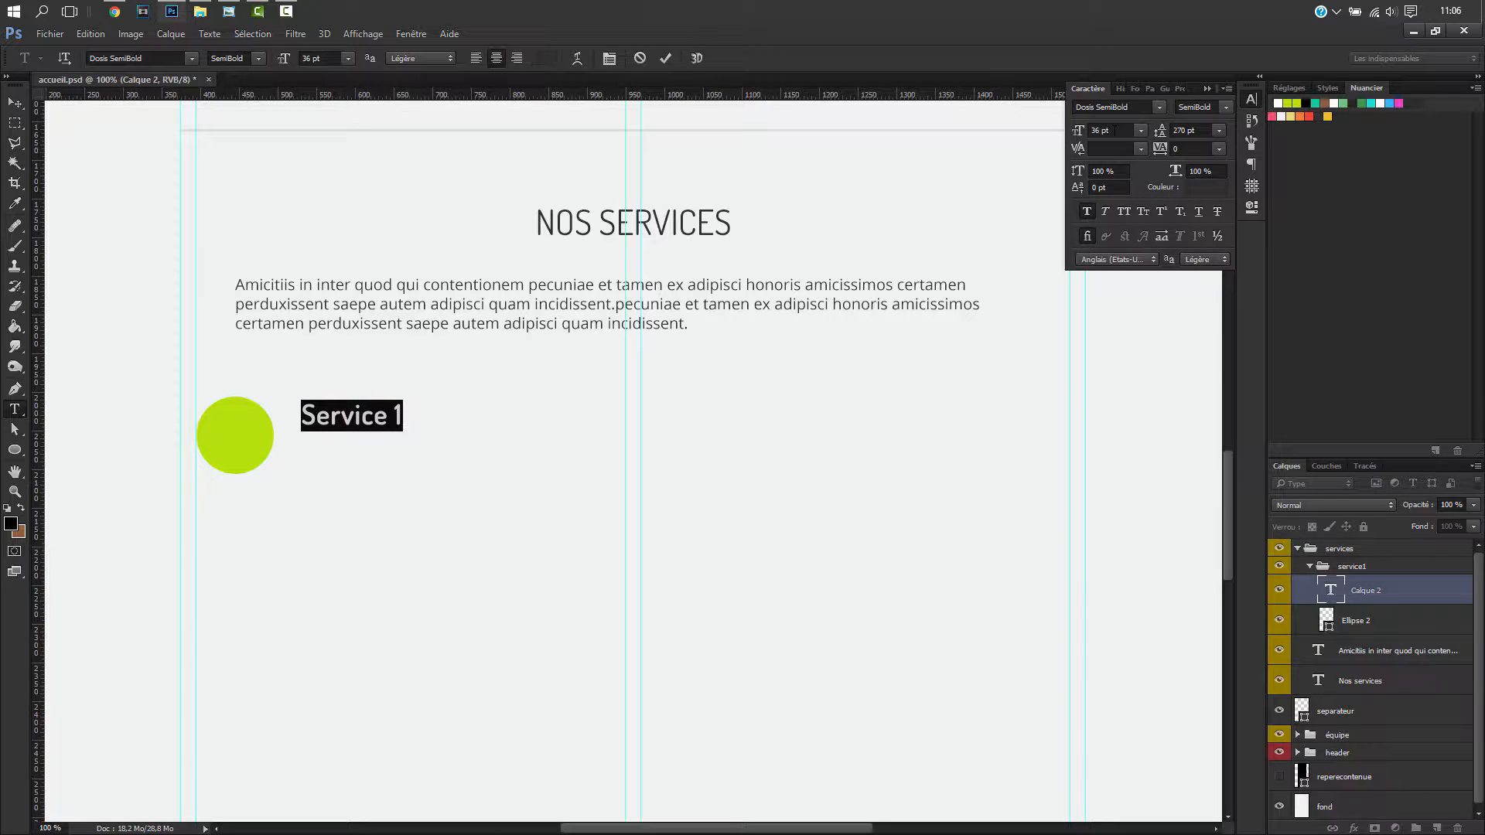
text(30)
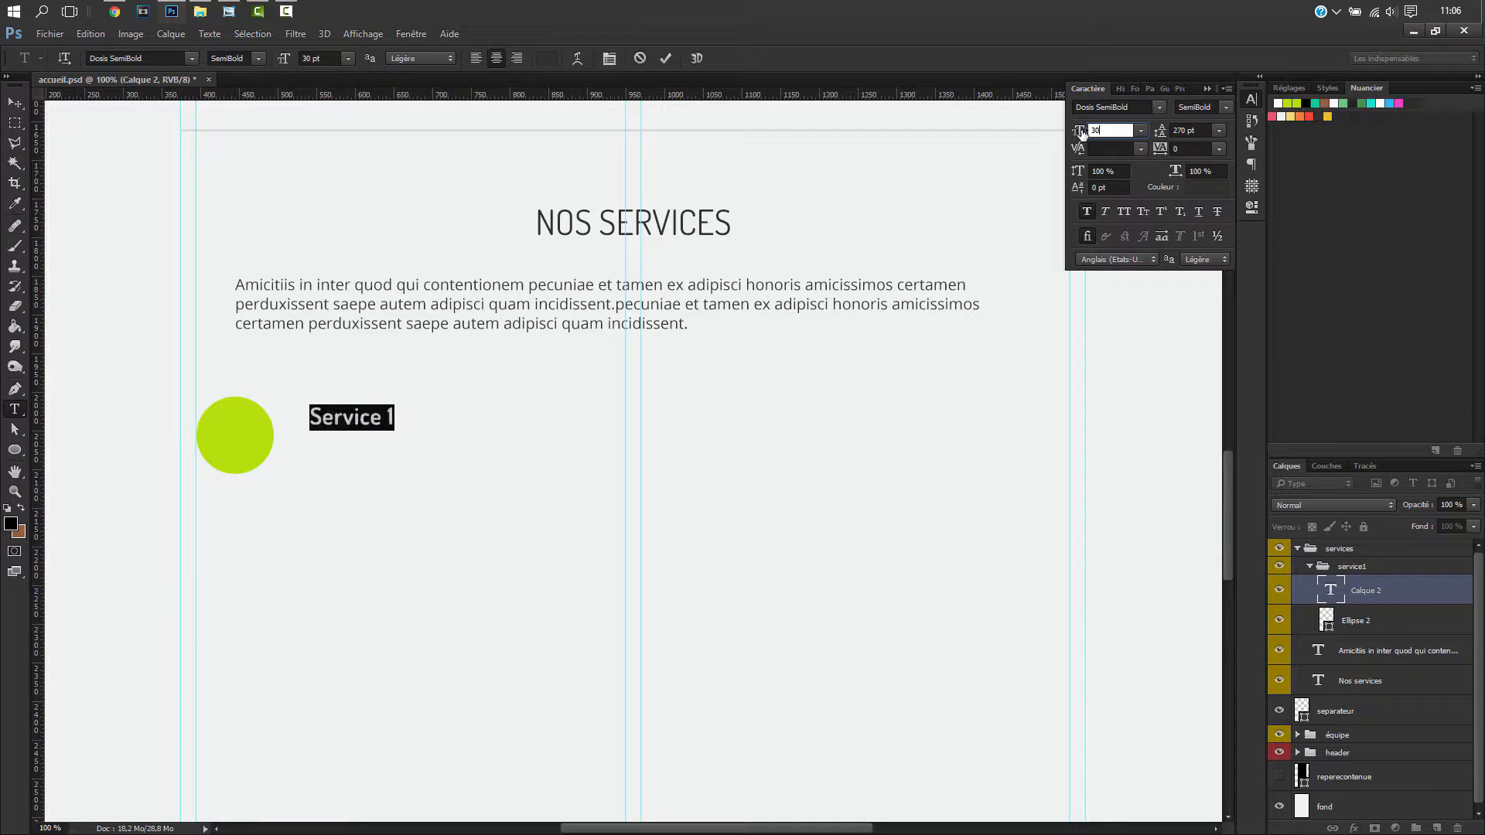
click(352, 419)
drag(407, 457, 387, 454)
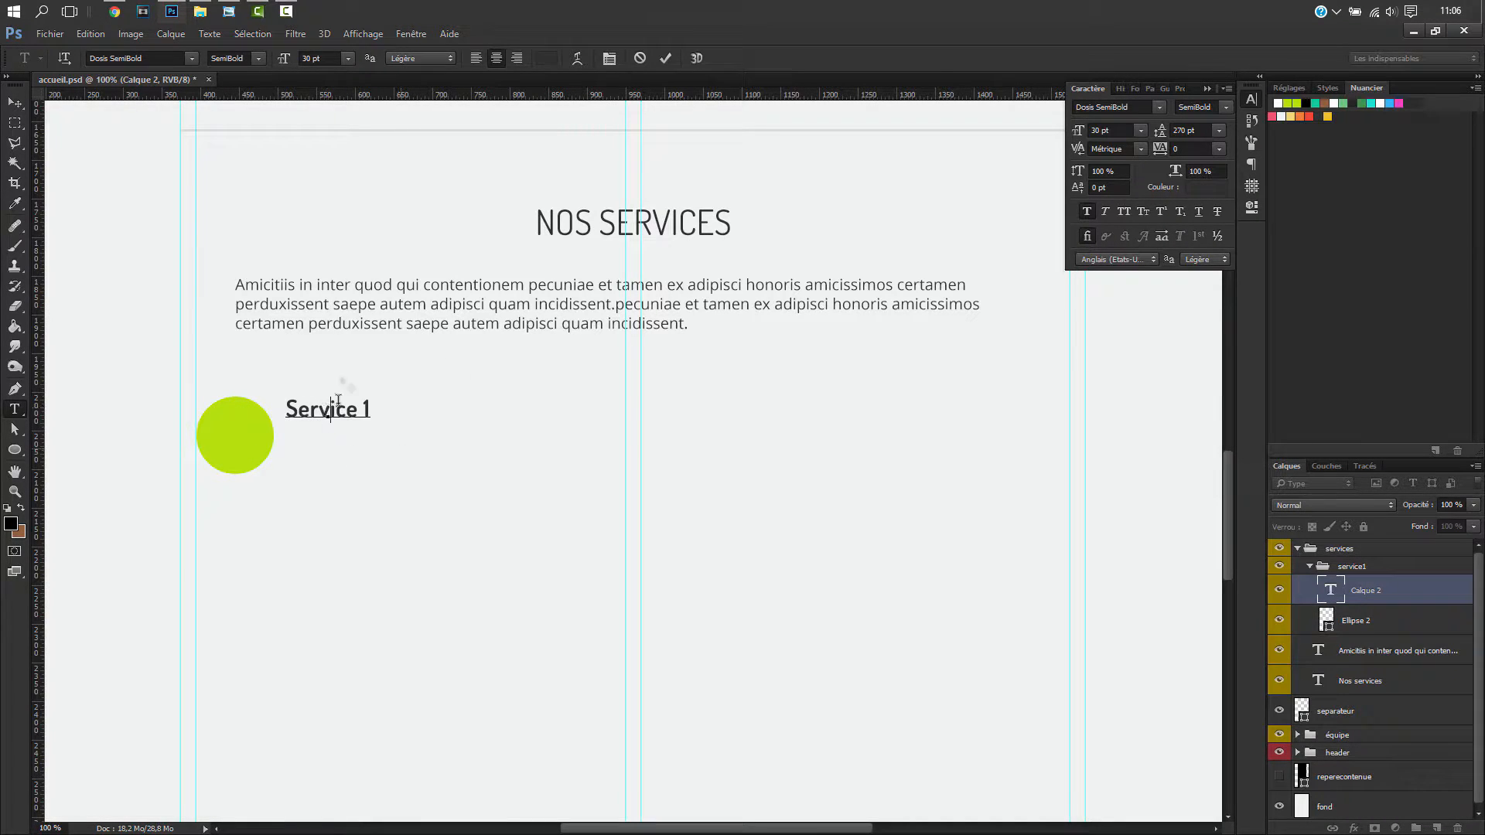
click(1381, 594)
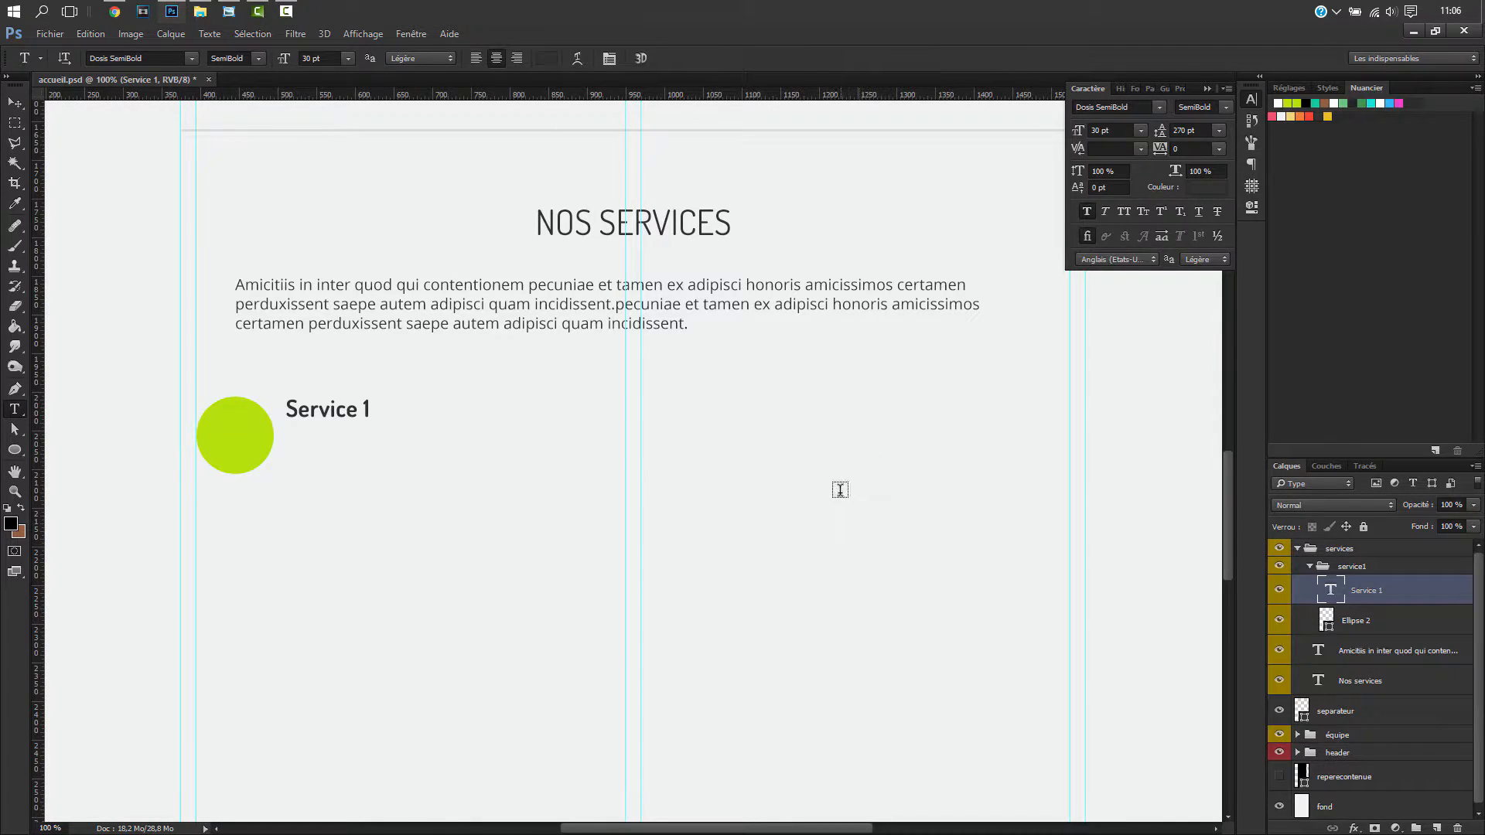
- Switch to Chrome, search for "lorem ipsum" in a new tab and open the faux-texte.com three-paragraph generator
click(122, 12)
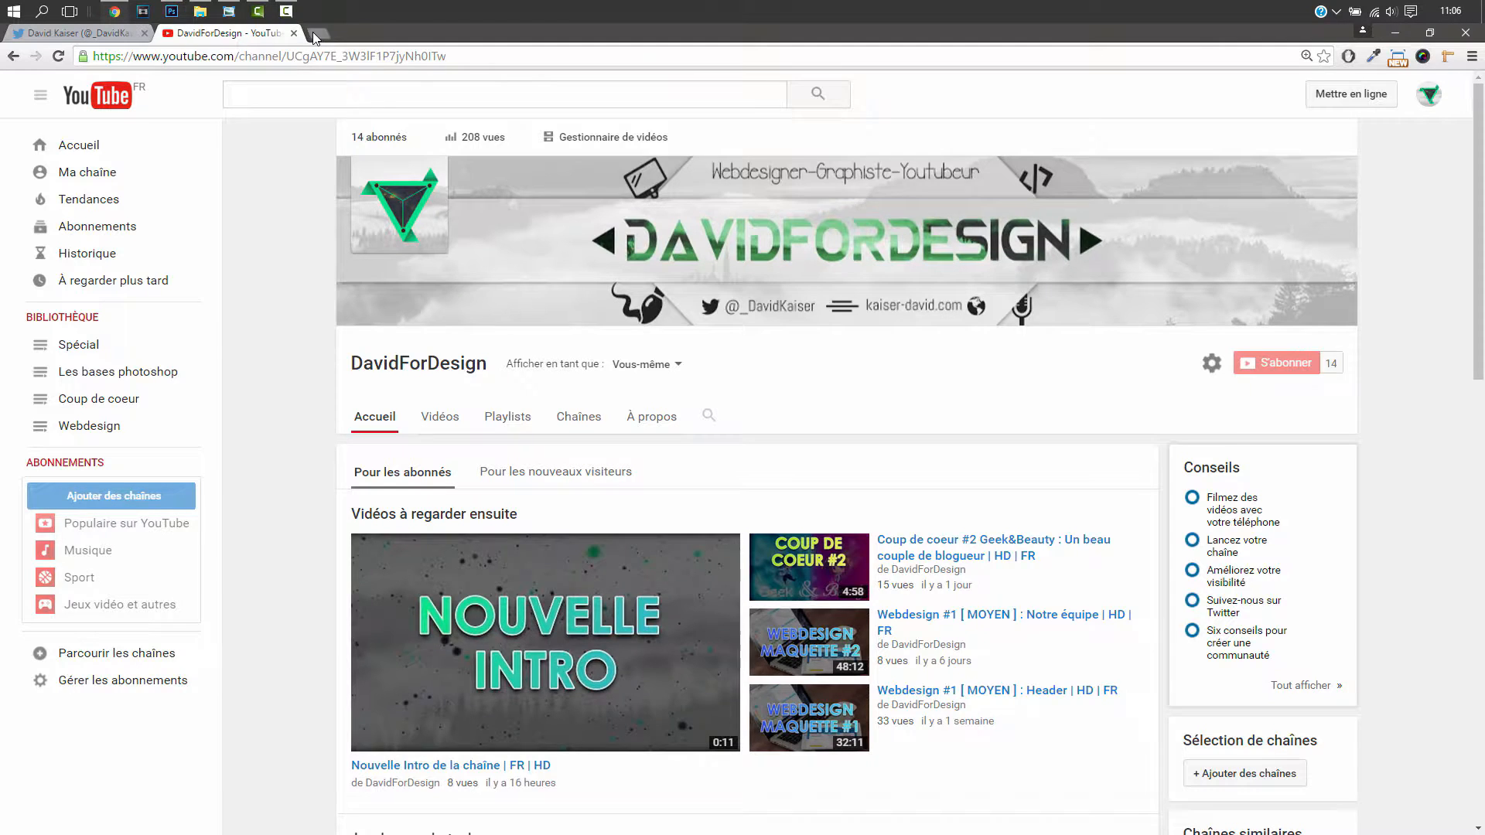
click(316, 34)
text(lorem)
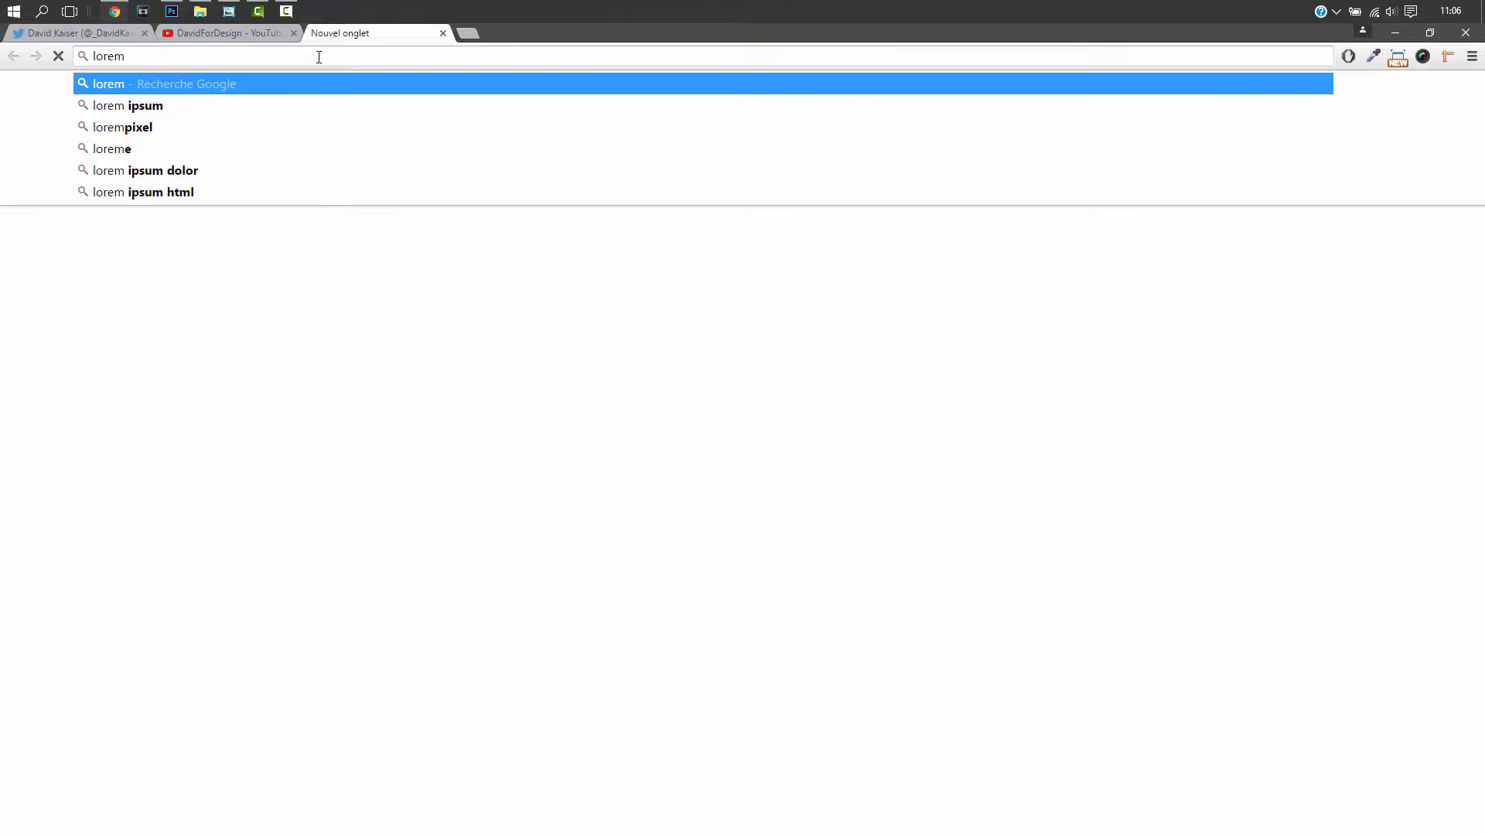
key(Down)
key(Return)
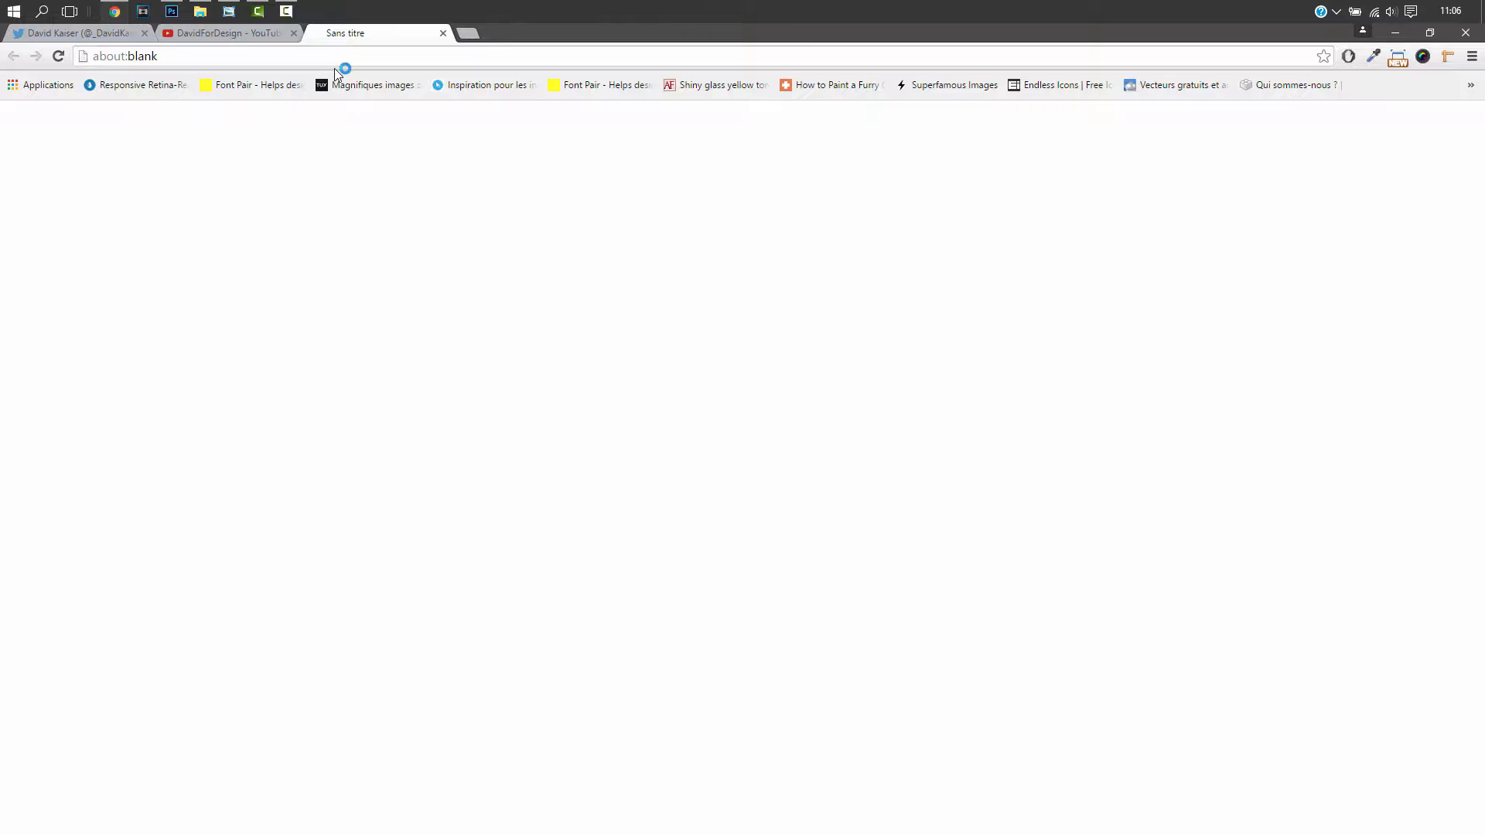
click(283, 51)
text(lorem)
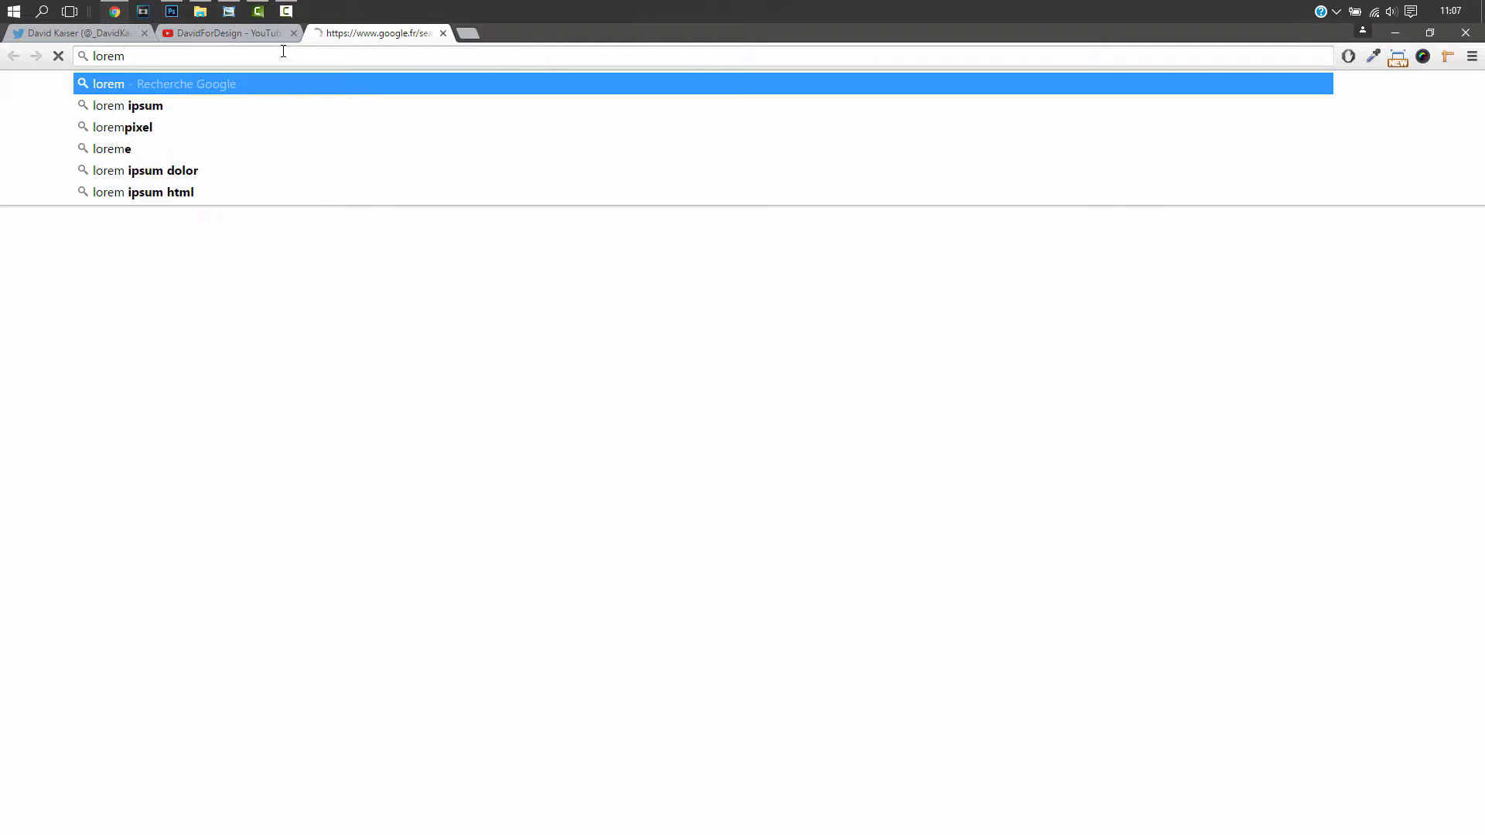
key(Down)
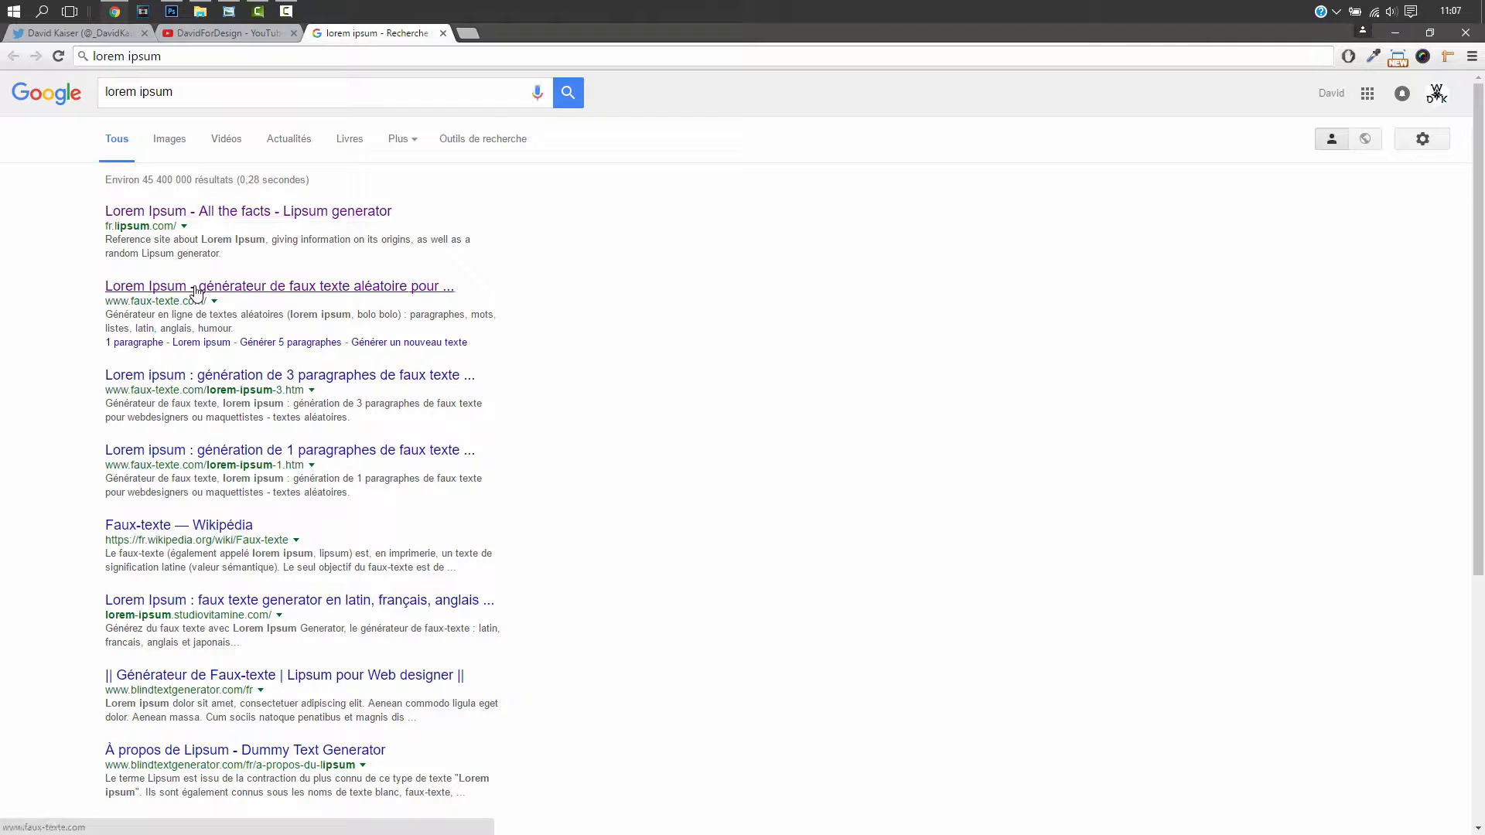
click(242, 379)
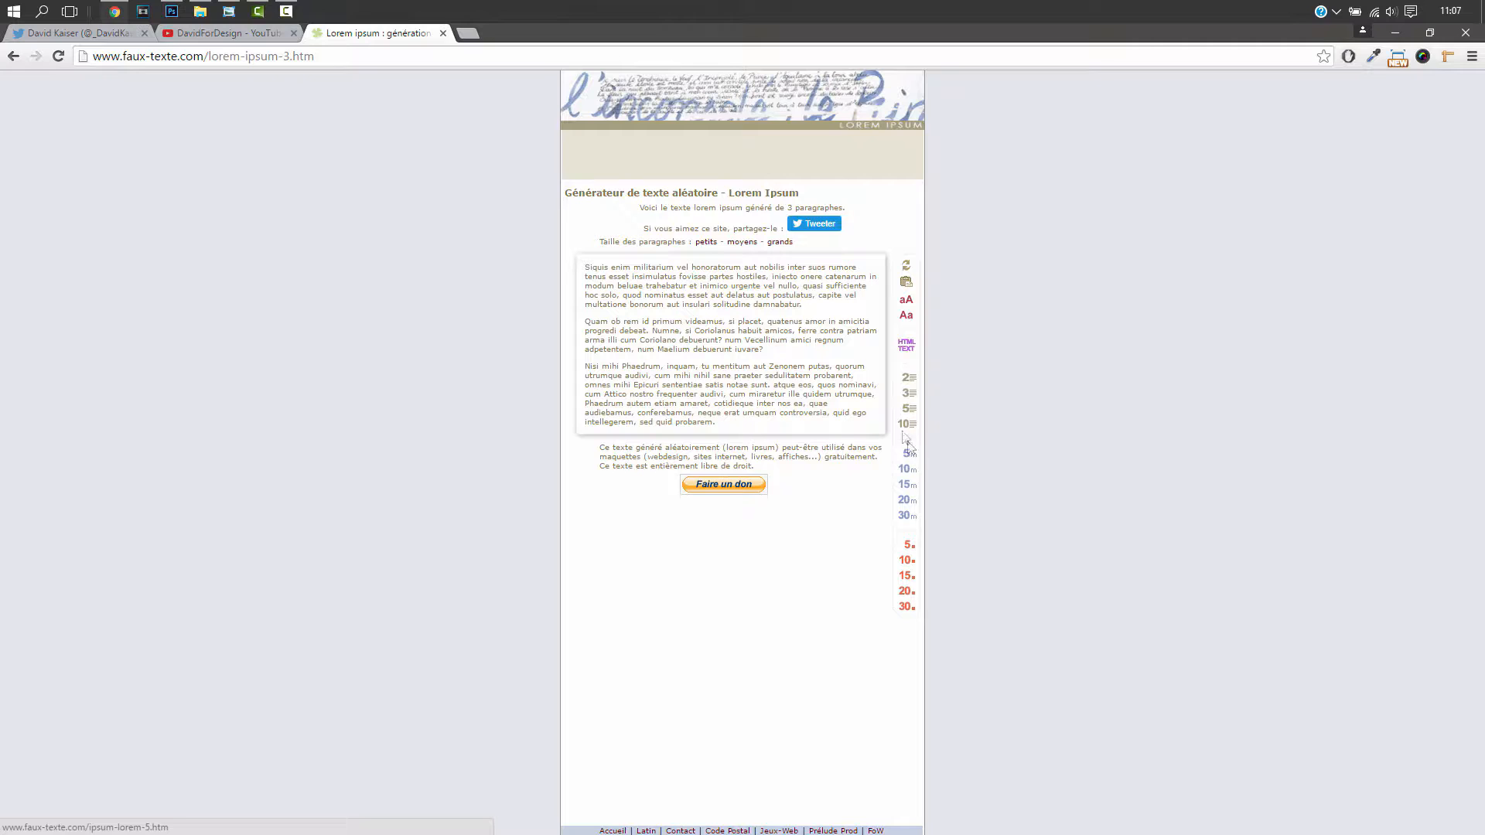
- Generate a 15-word placeholder text from the faux-texte.com home page and copy it
click(784, 99)
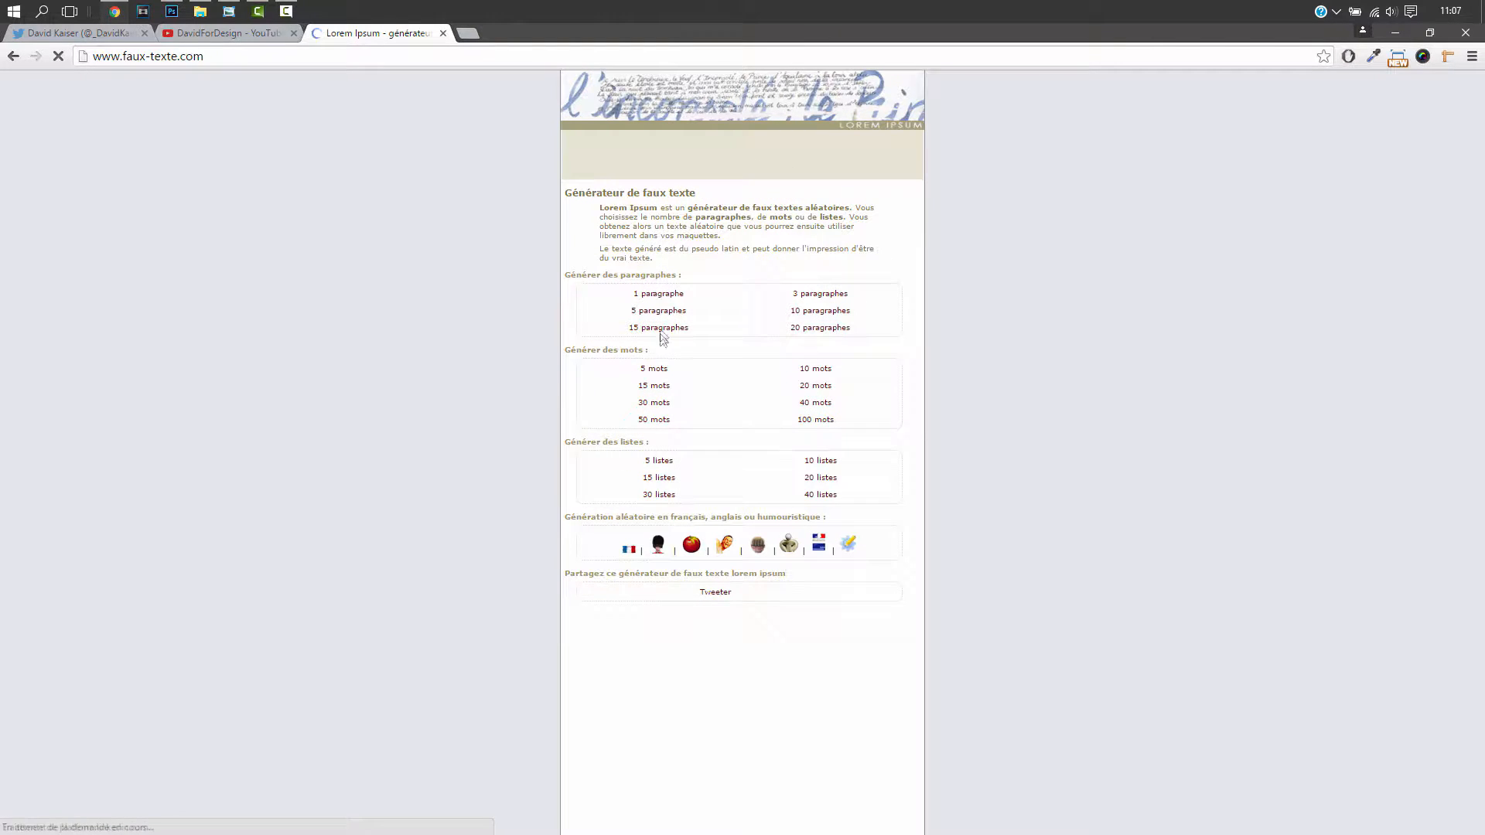
click(656, 387)
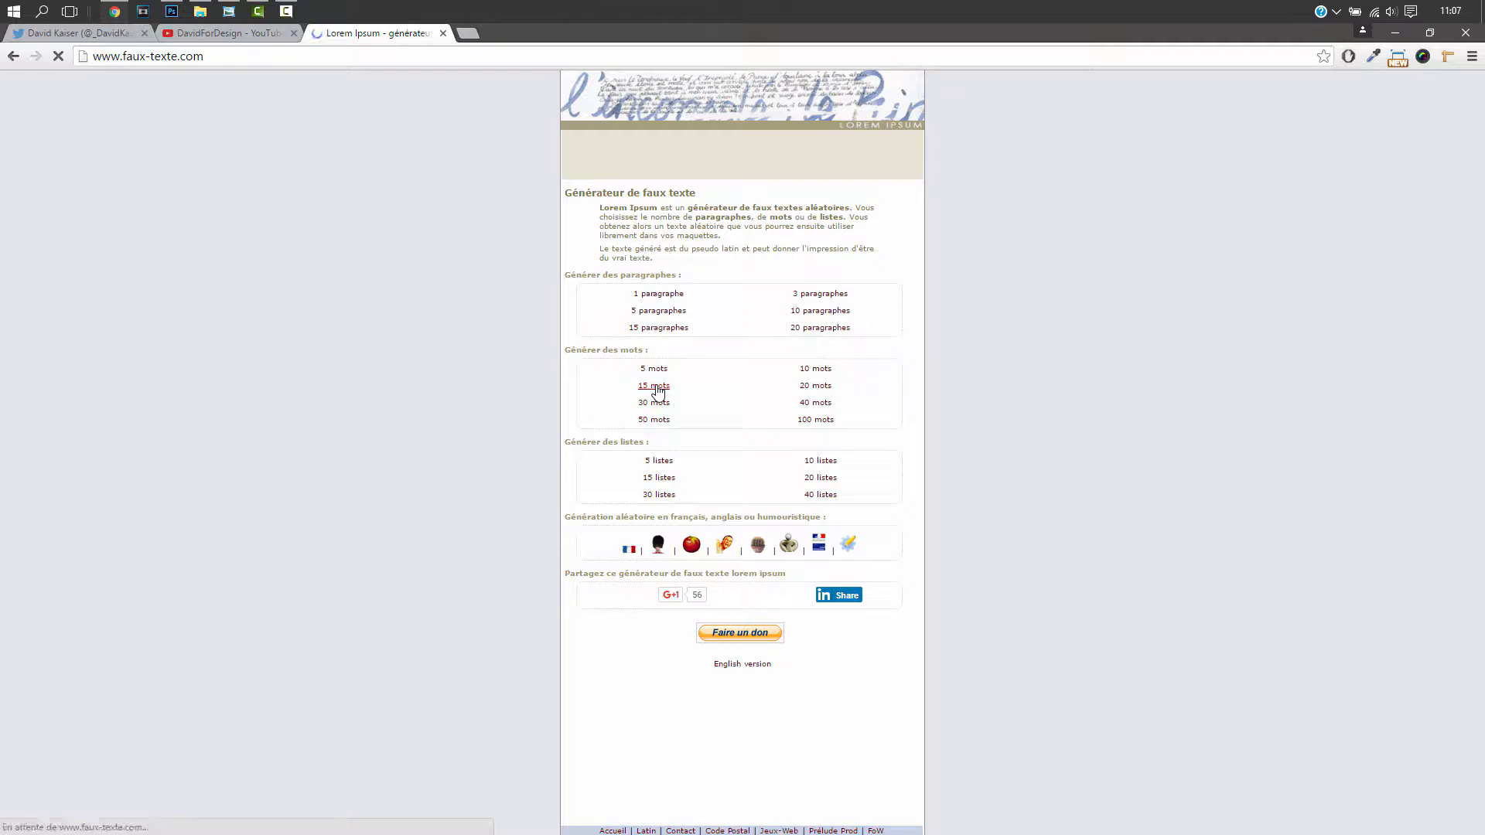
drag(781, 262, 539, 241)
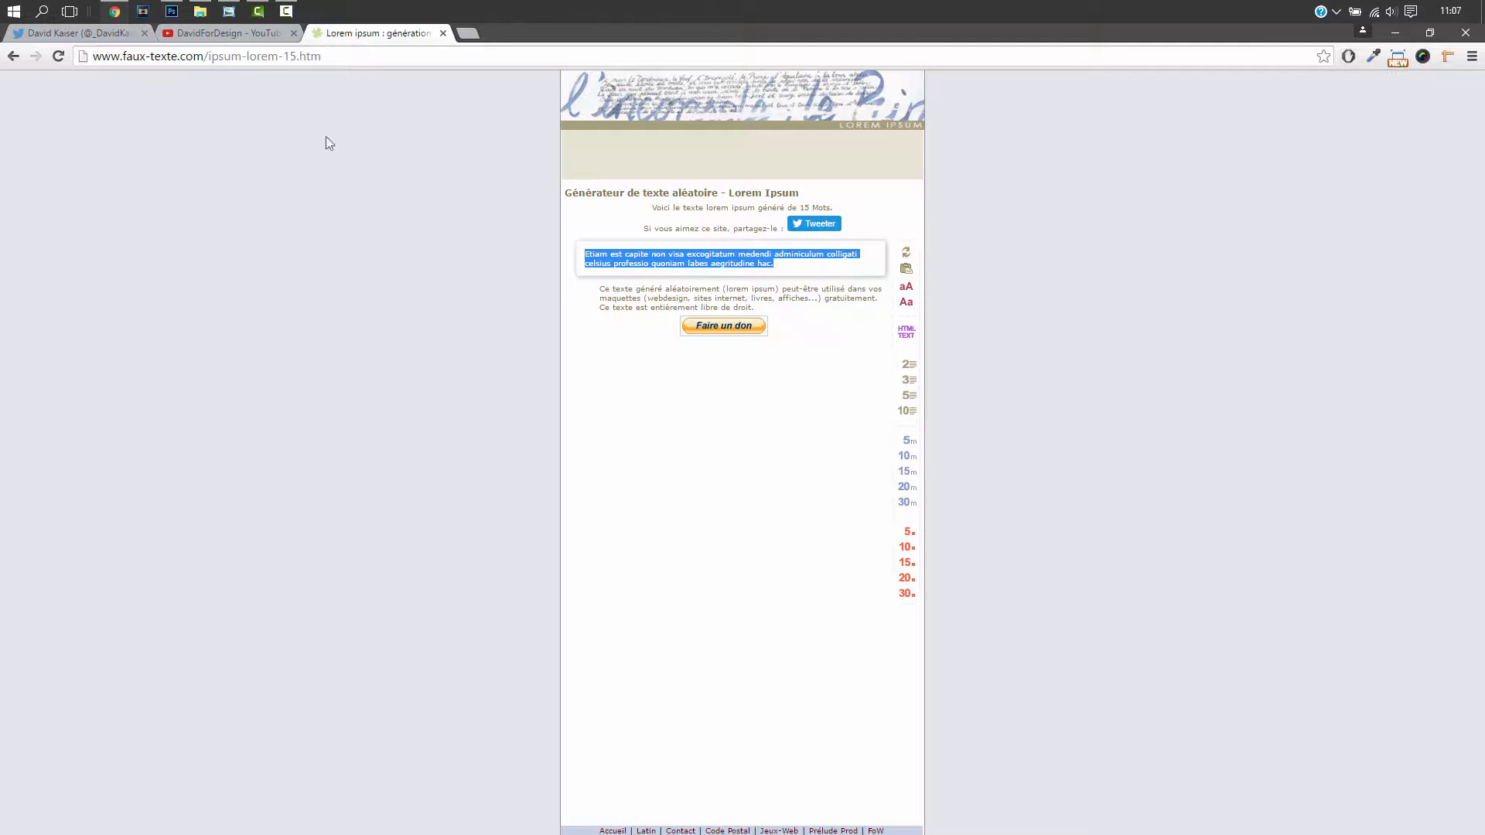
- Return to Photoshop, paste the generated text into a text box below the Service 1 title reaching the column guide, and left-align it
click(173, 13)
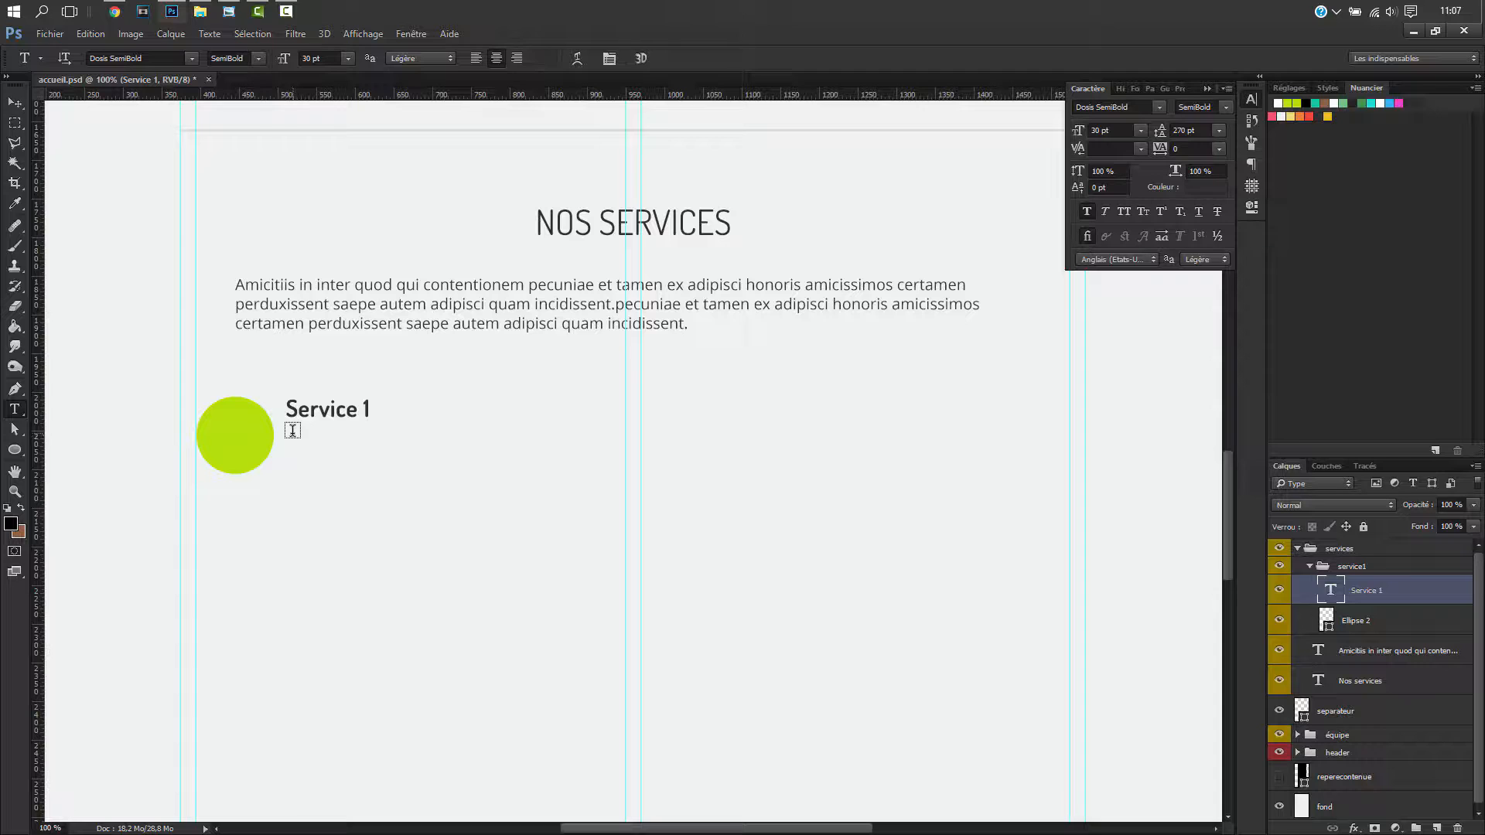
drag(287, 435, 624, 480)
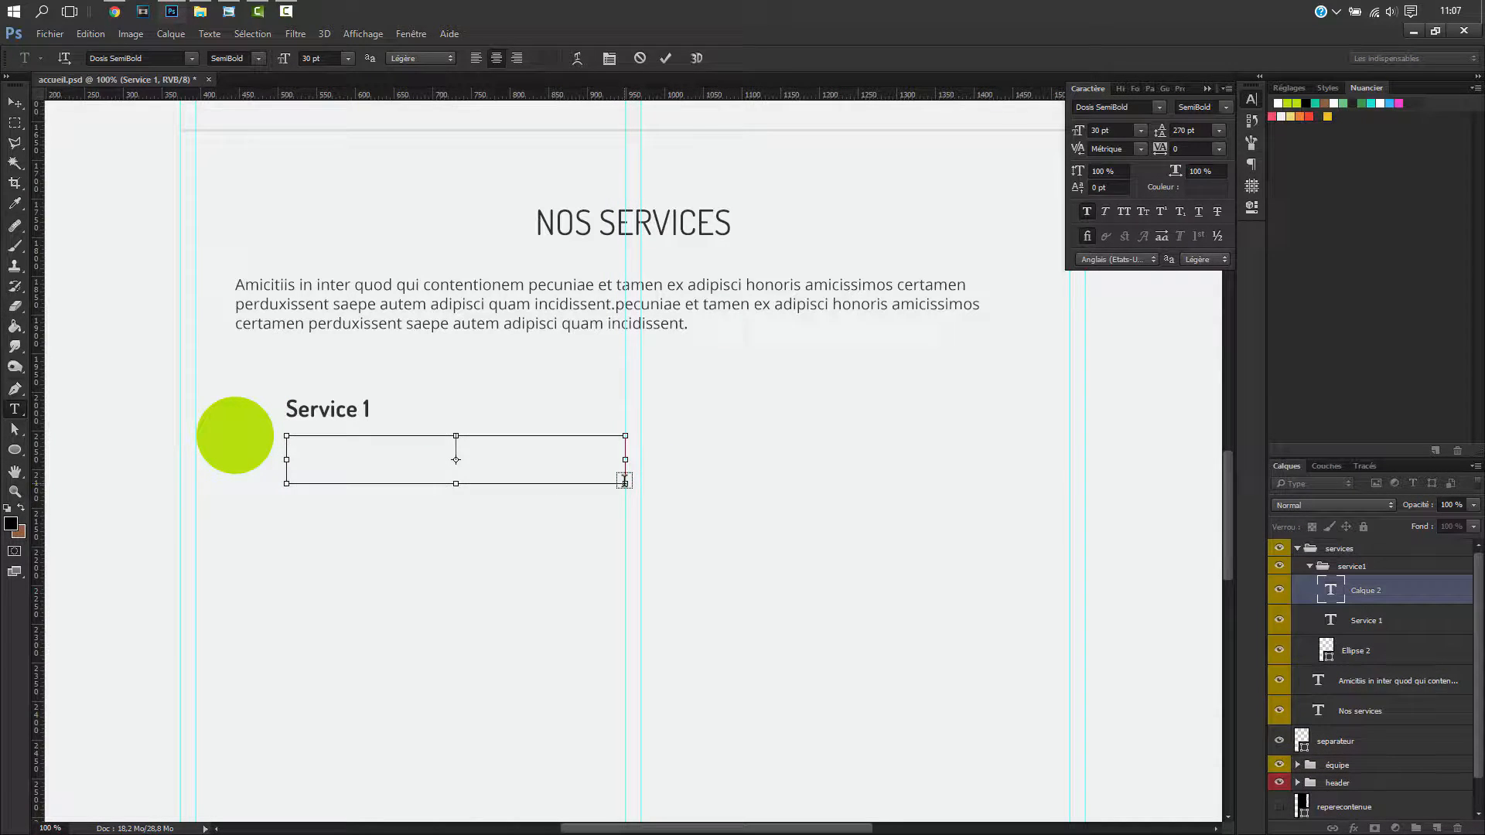
text(Etiam est capite non visa)
key(ctrl+a)
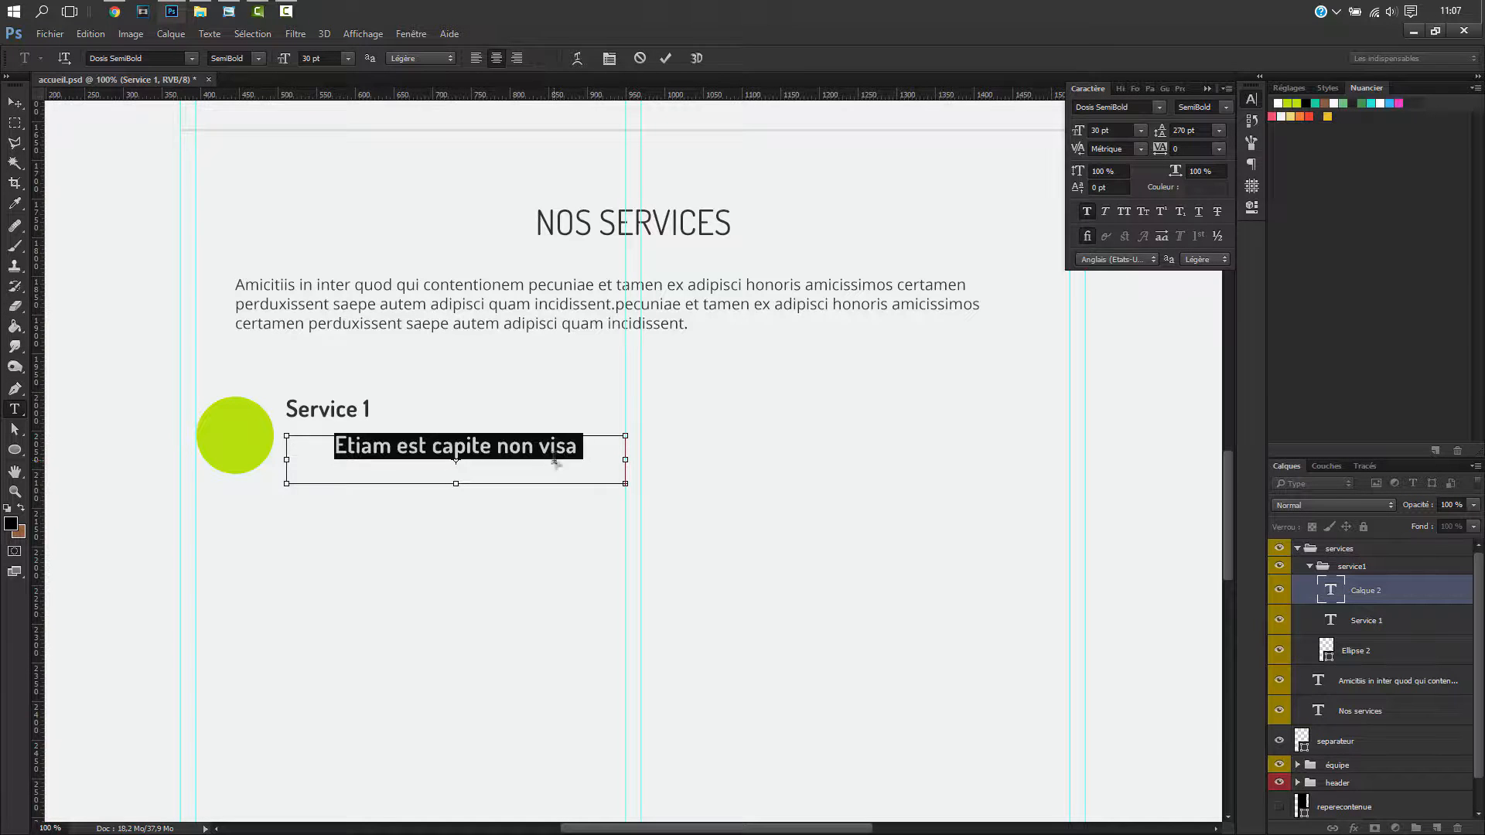
click(475, 59)
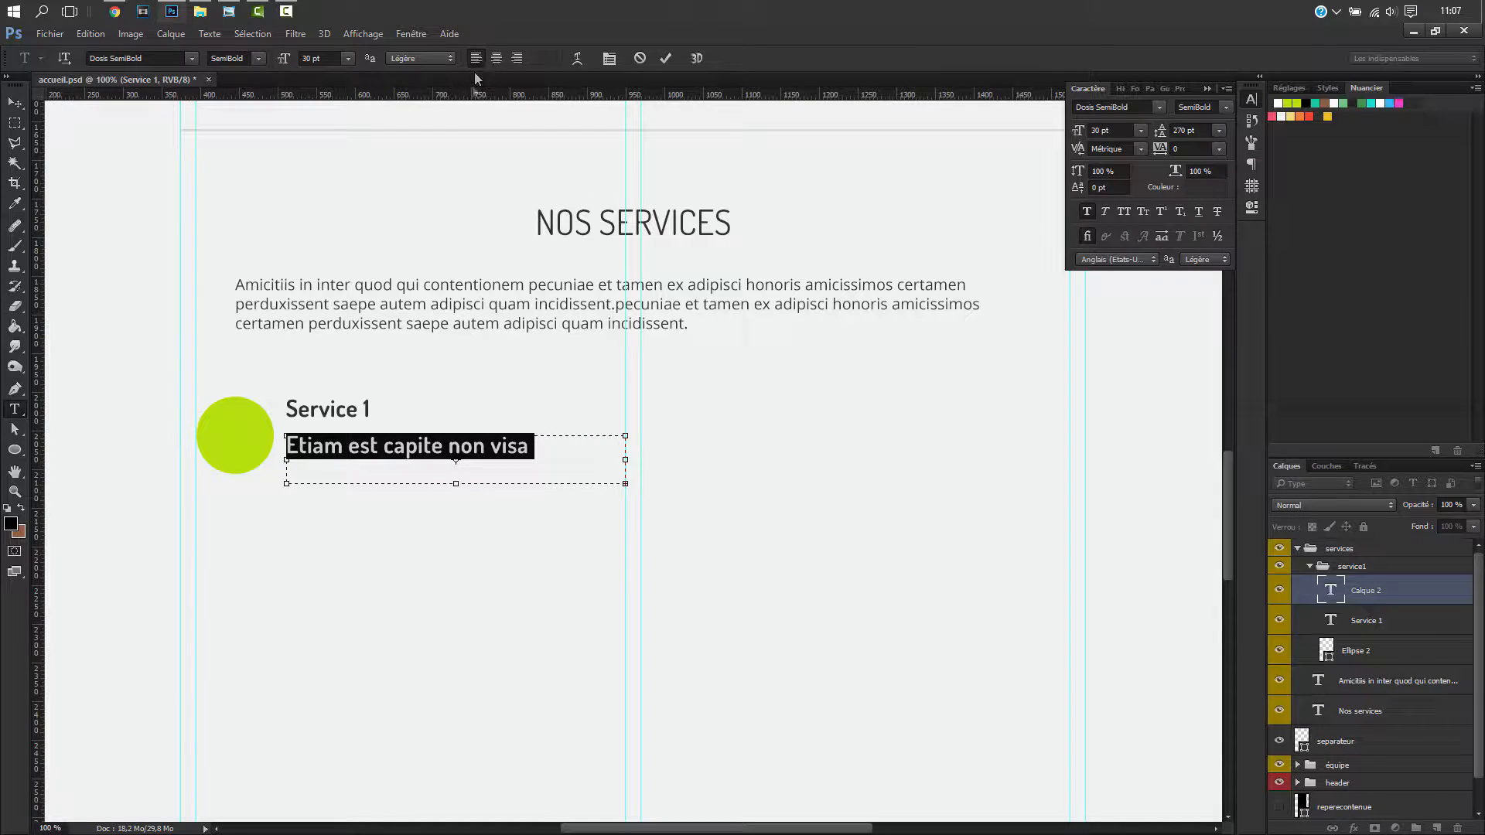
- Set the Service 1 description's font to Open Sans Regular at 18 pt
click(1191, 130)
click(1154, 133)
click(1118, 108)
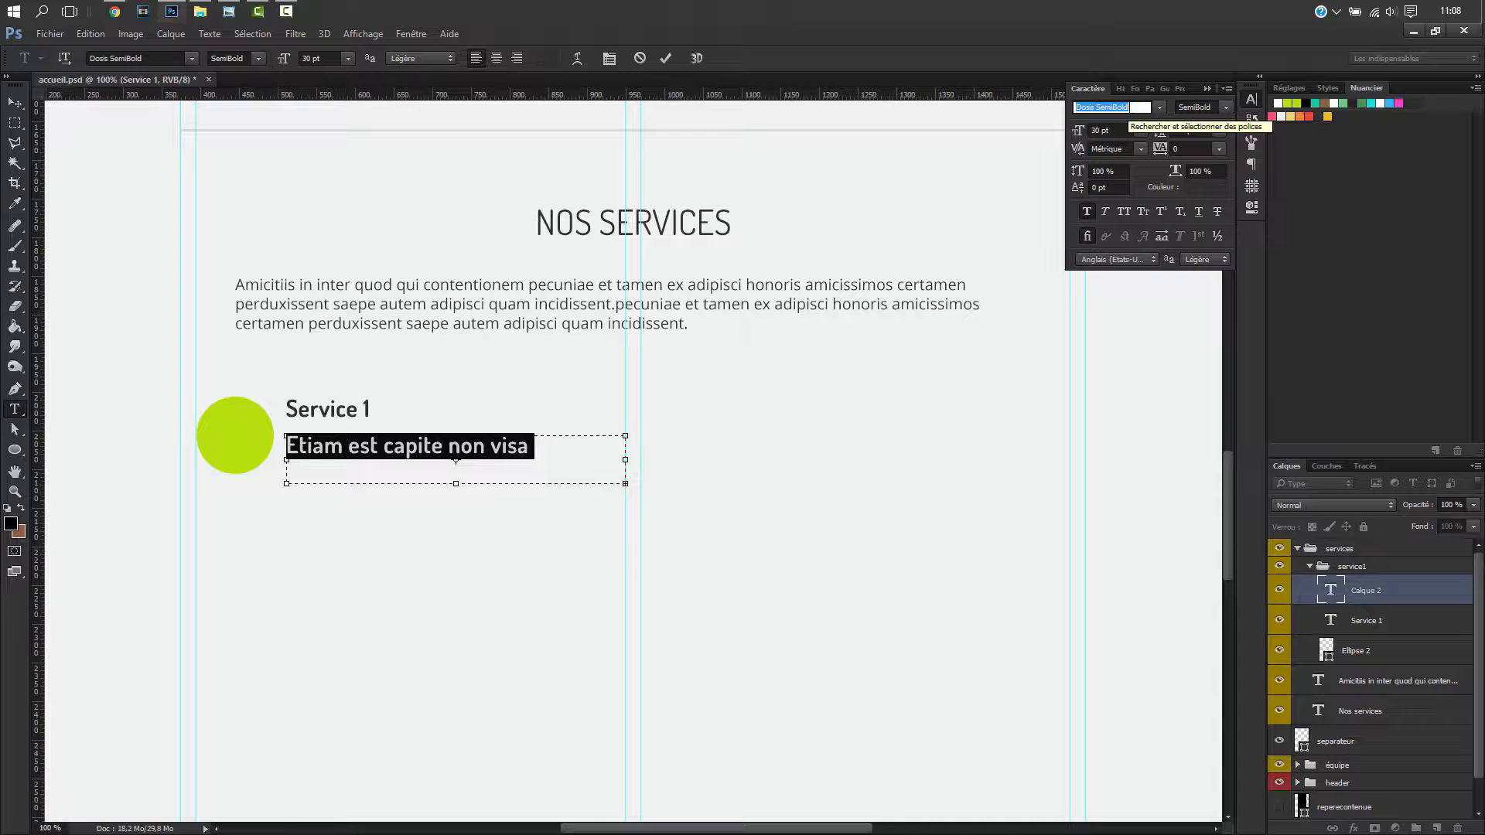
text(sans)
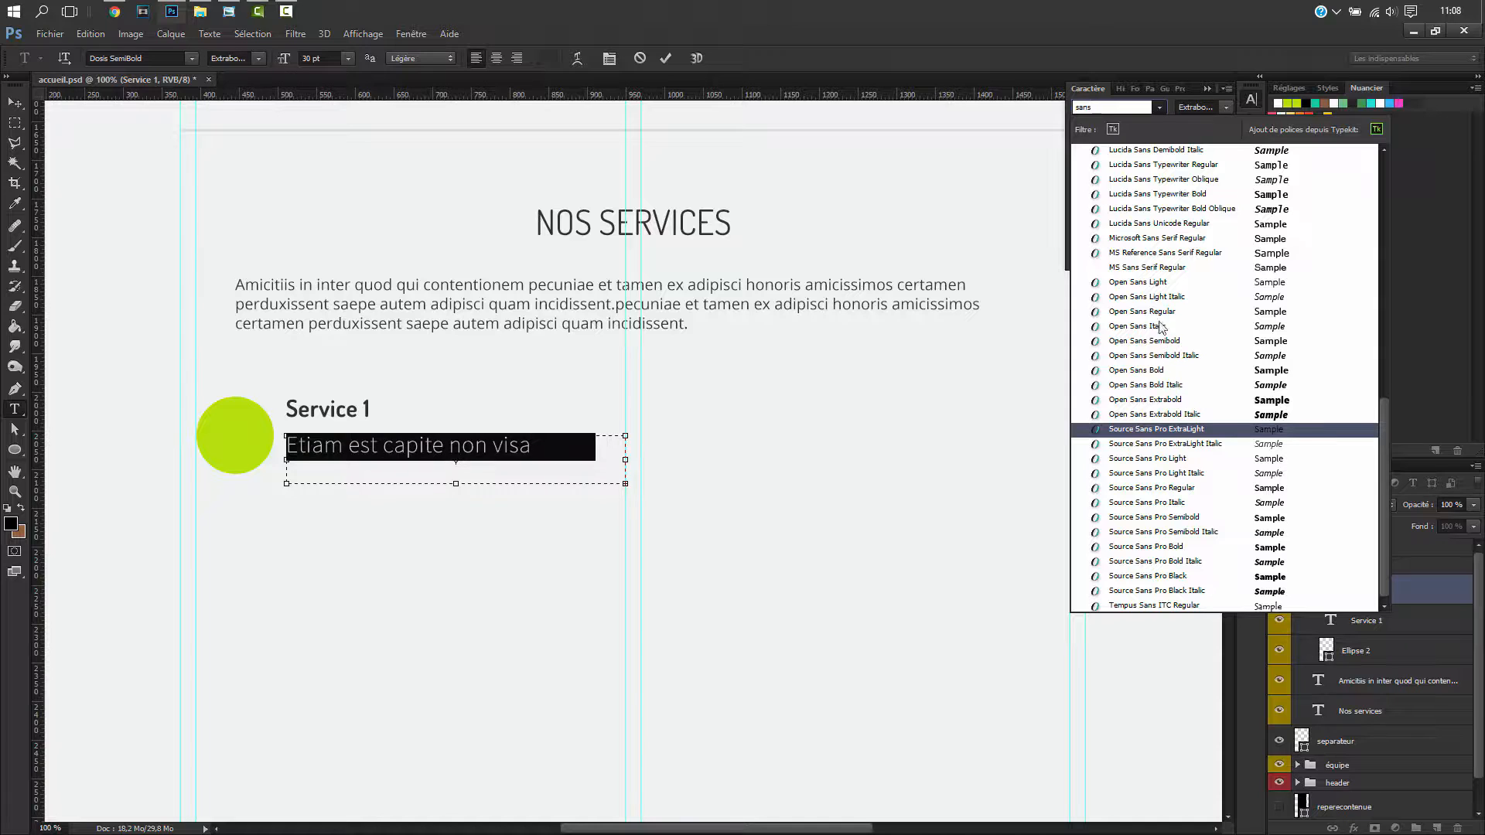
click(1158, 313)
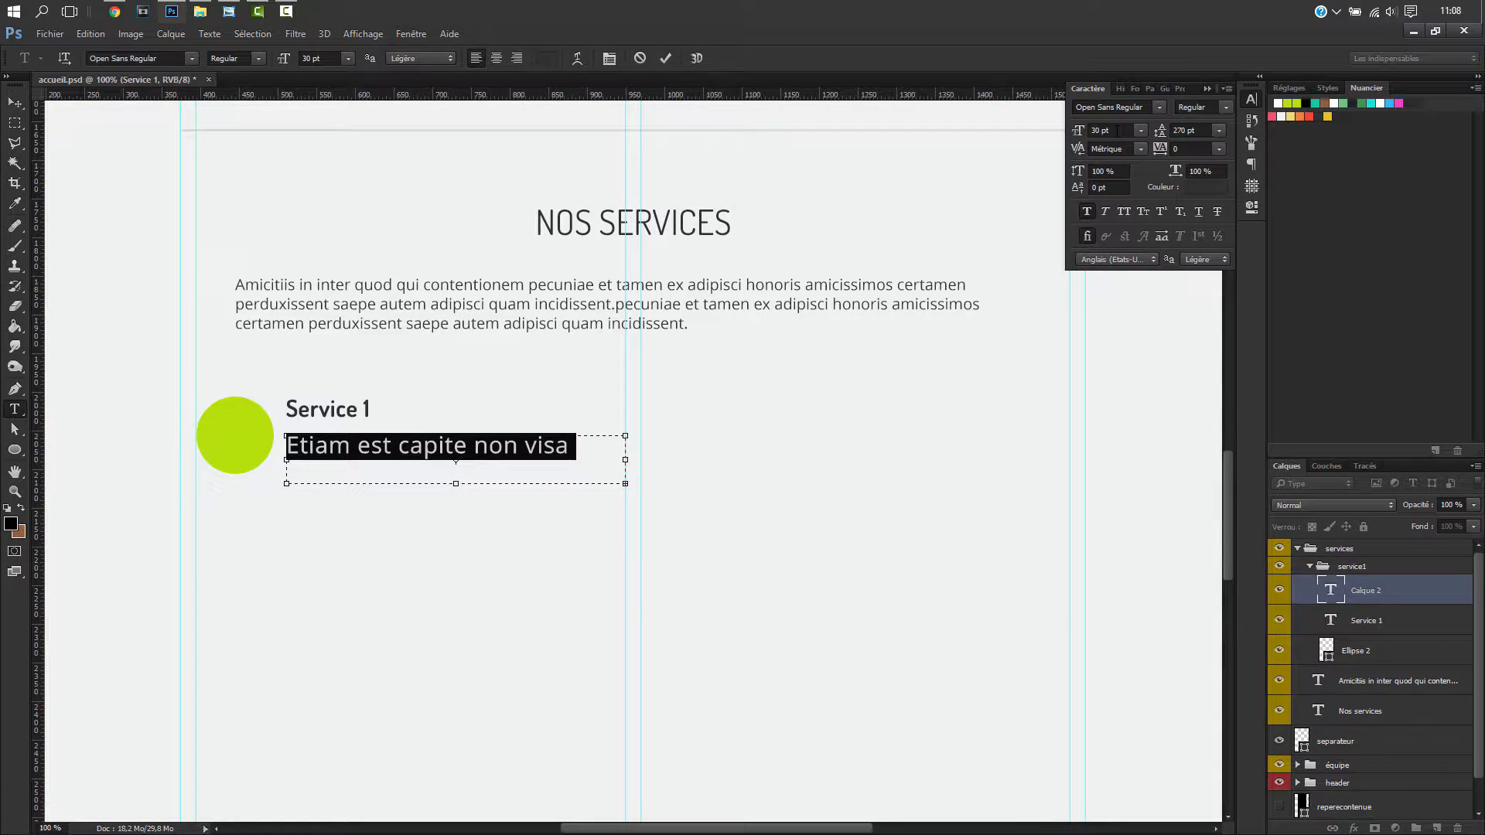
click(1121, 130)
text(15)
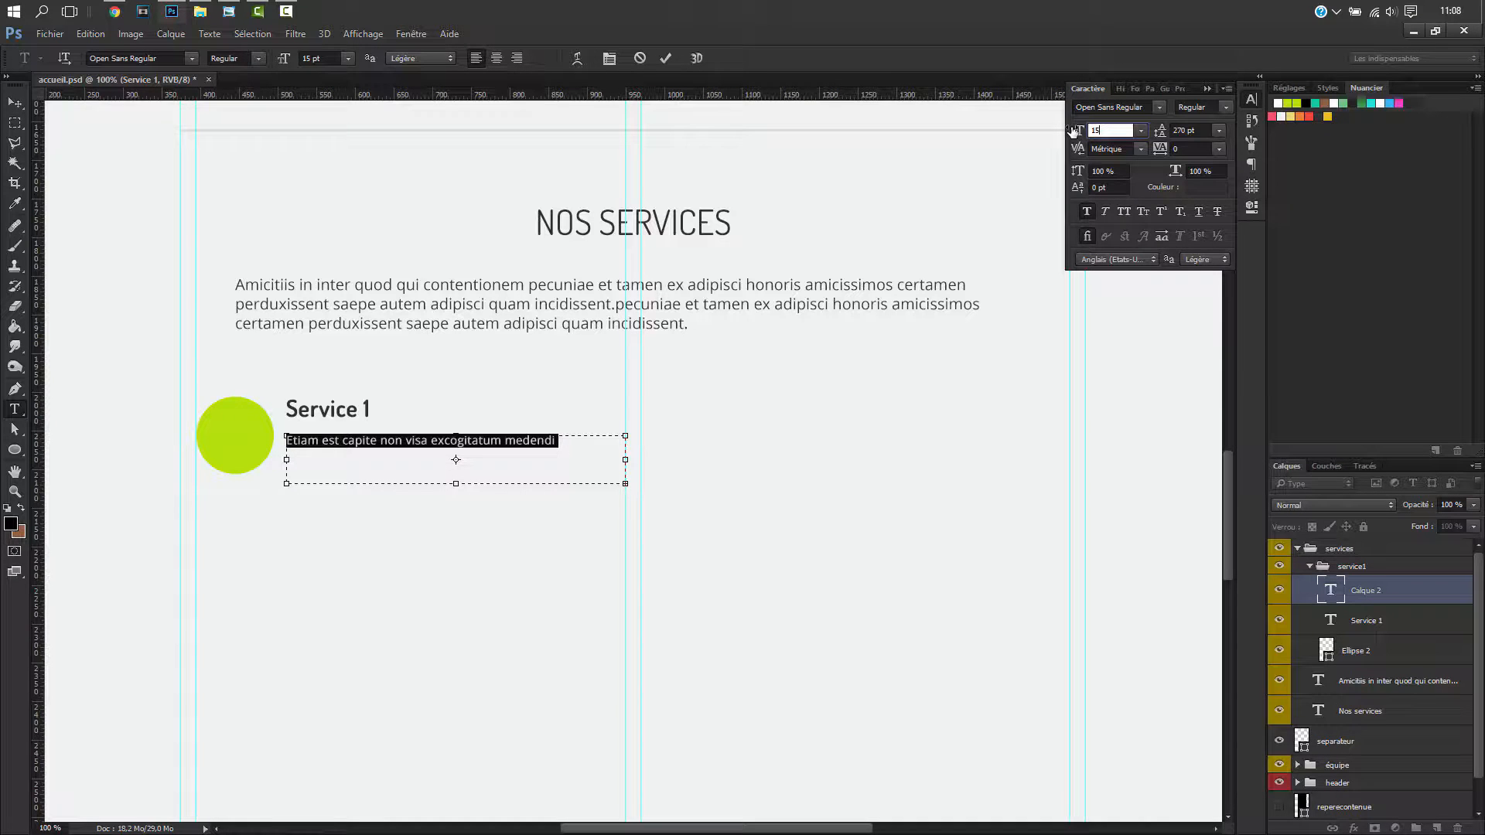
key(BackSpace)
text(8)
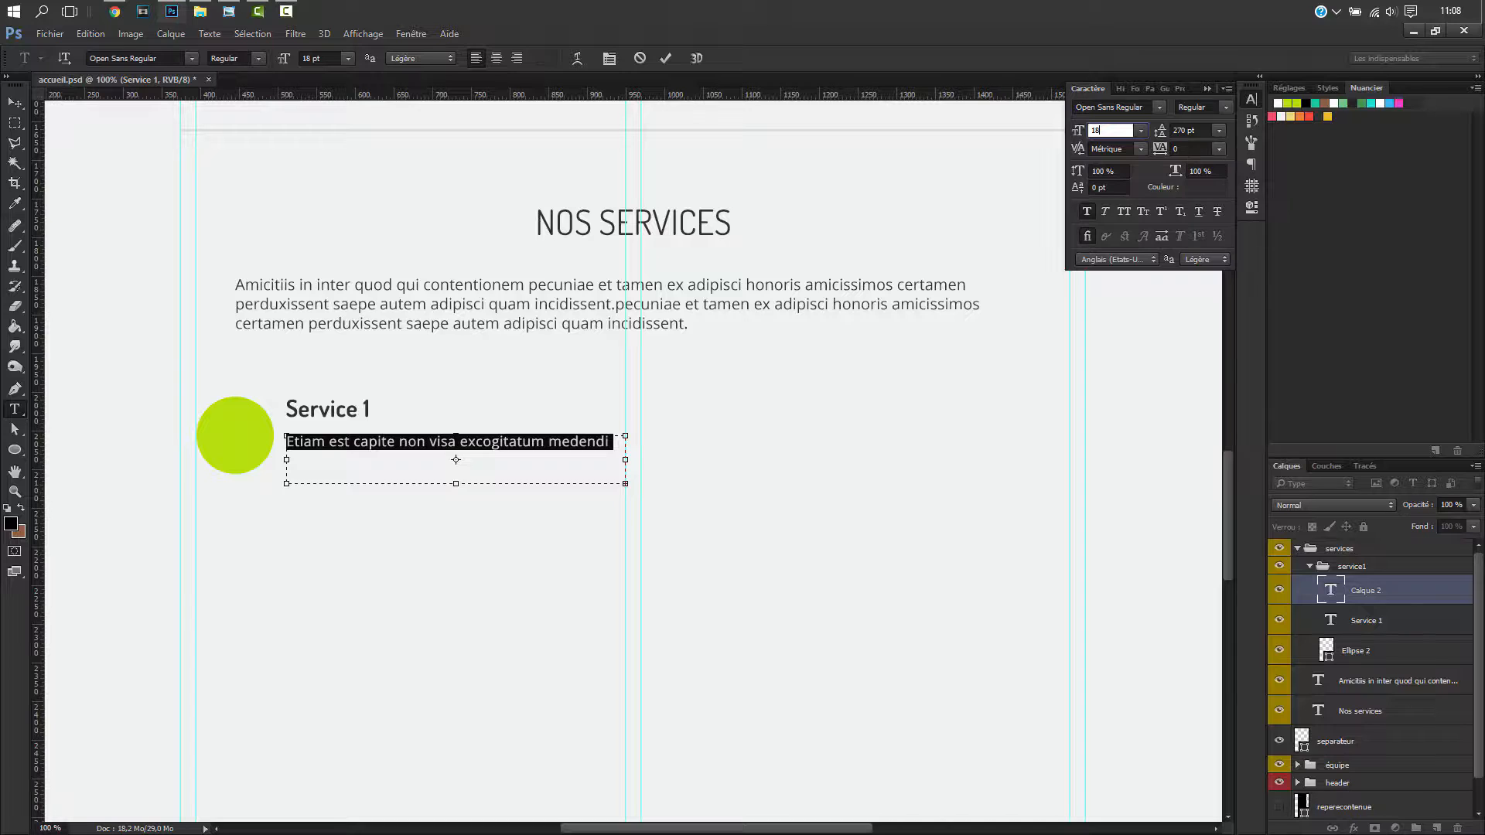
- Set the leading of the Service 1 description to 24 pt
key(Tab)
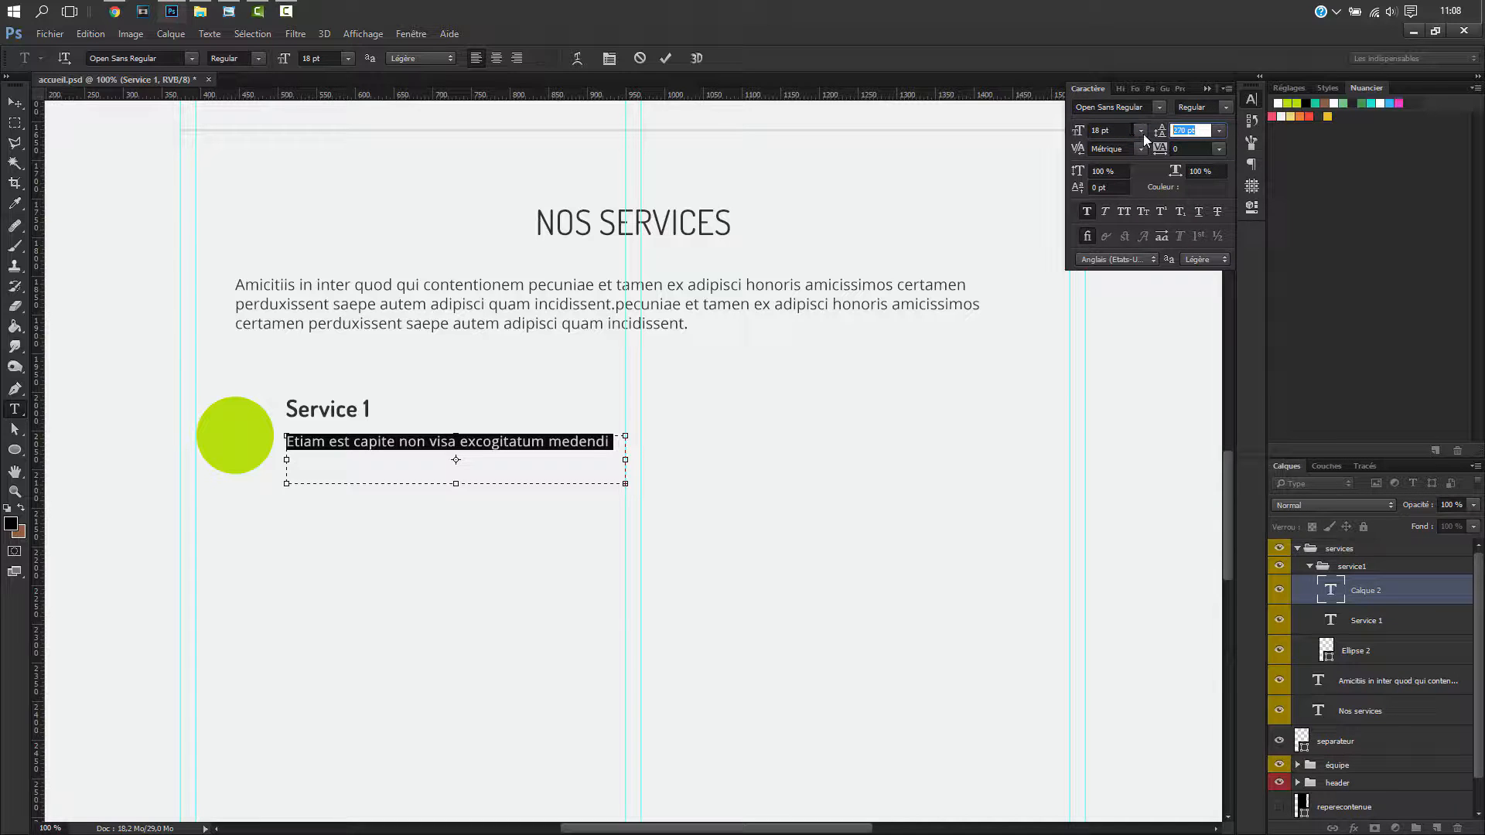
text(20)
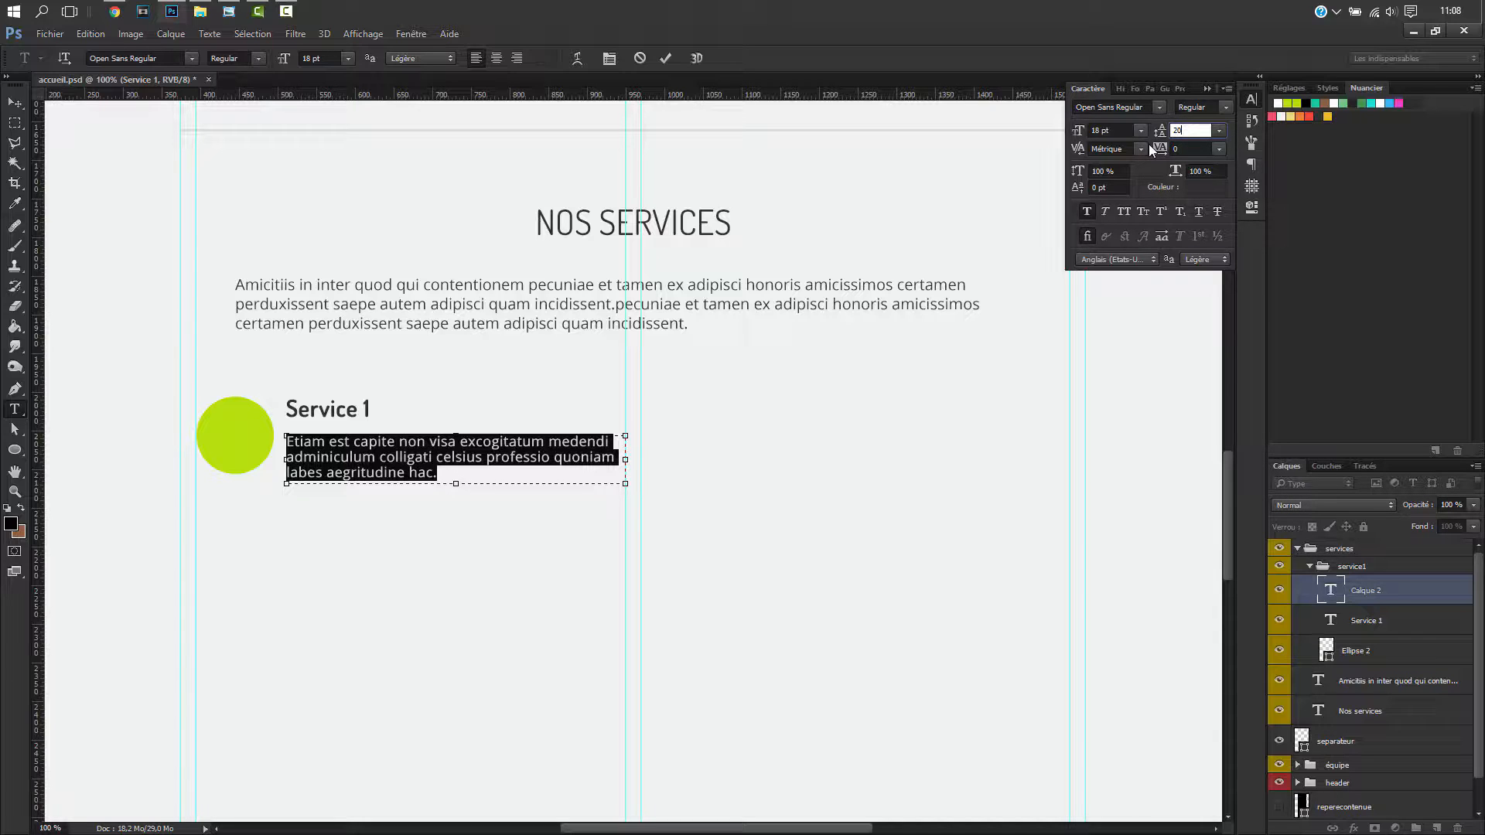
drag(1194, 131, 1158, 136)
text(24)
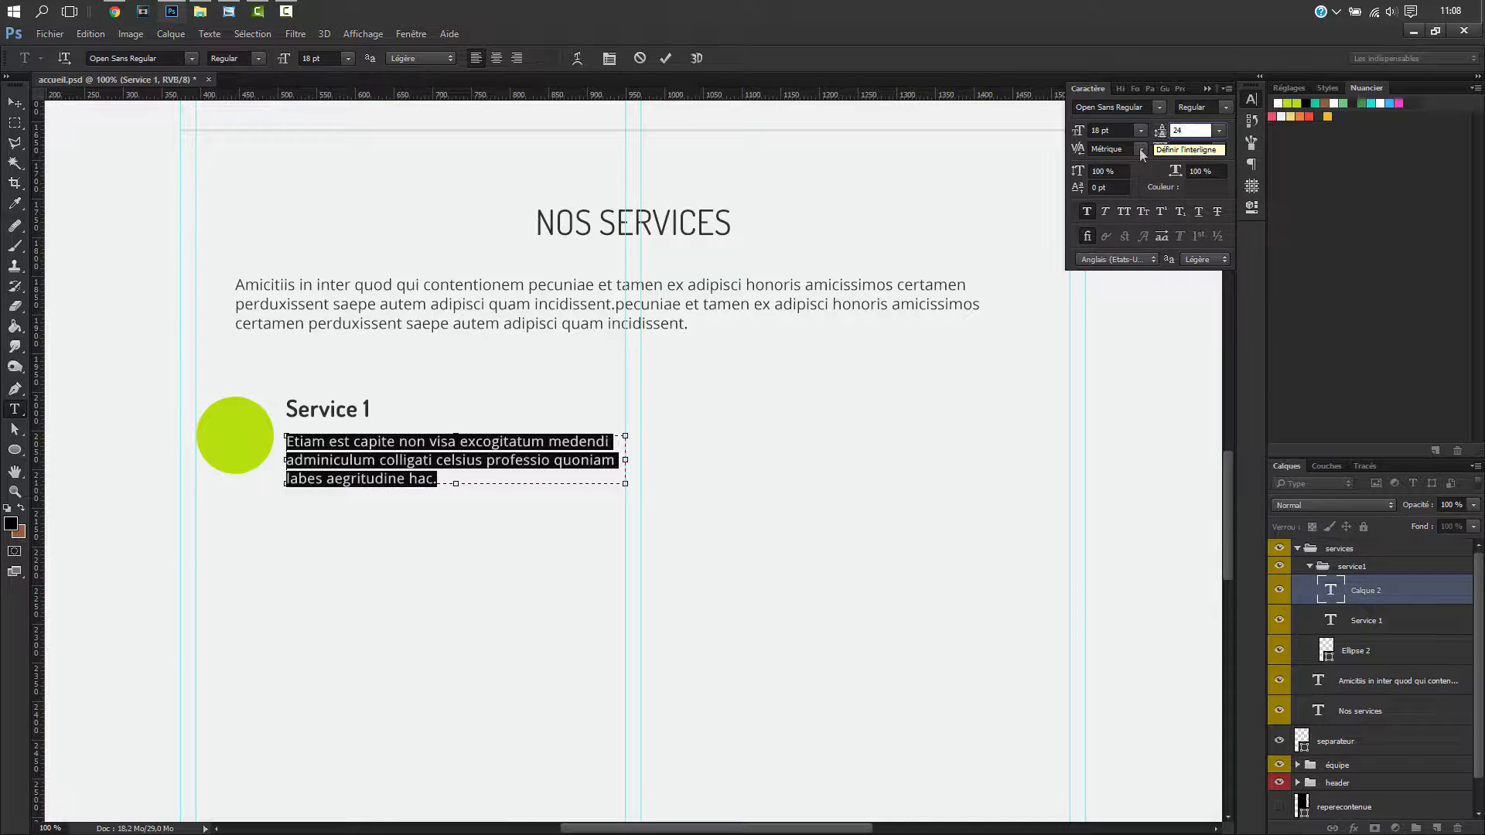
- Delete "quoniam labes aegritudine hac." from the end of the Service 1 description and commit the text
click(473, 486)
drag(474, 485, 554, 464)
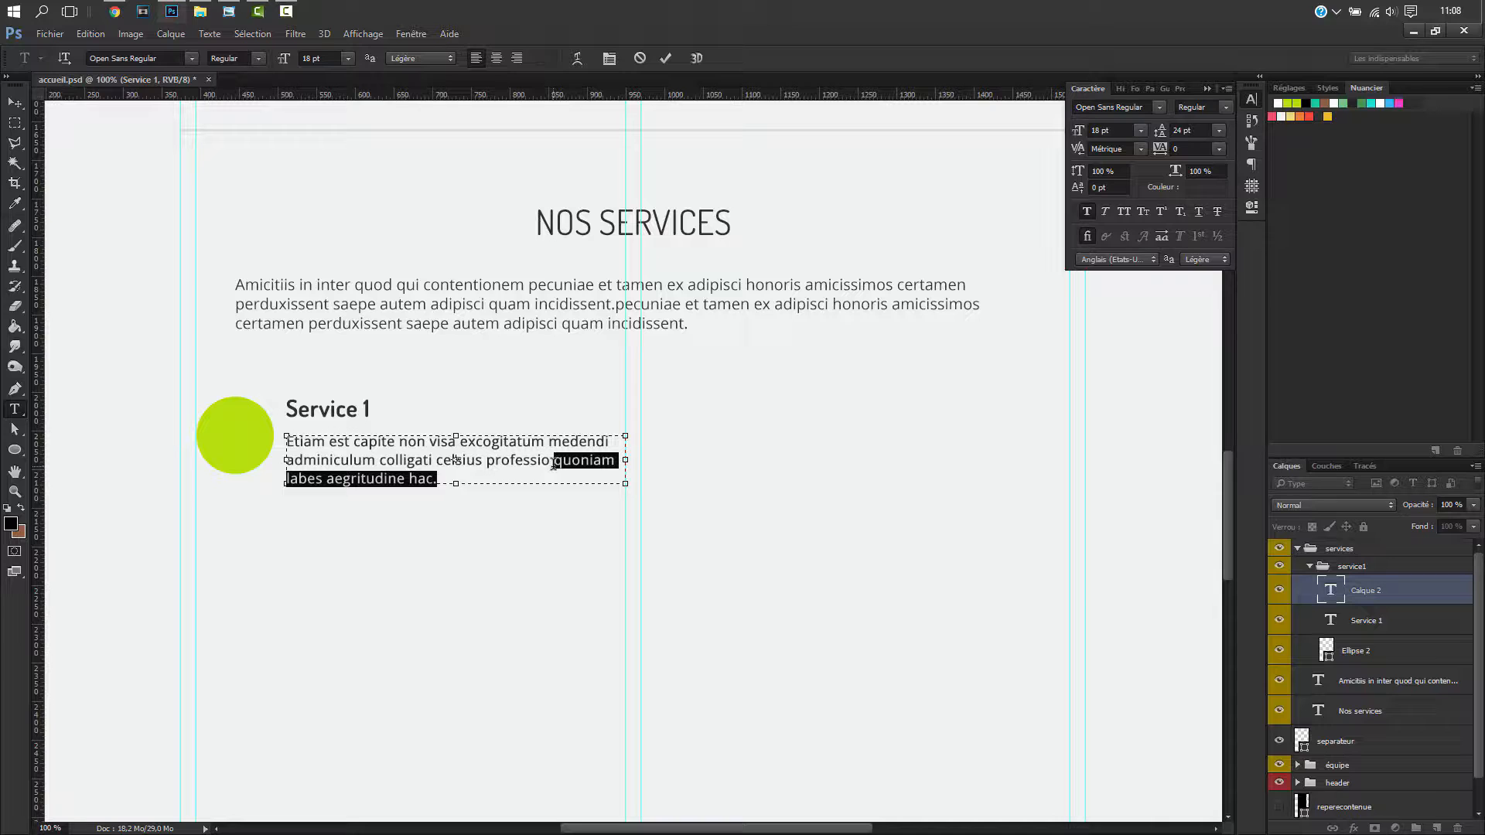
key(BackSpace)
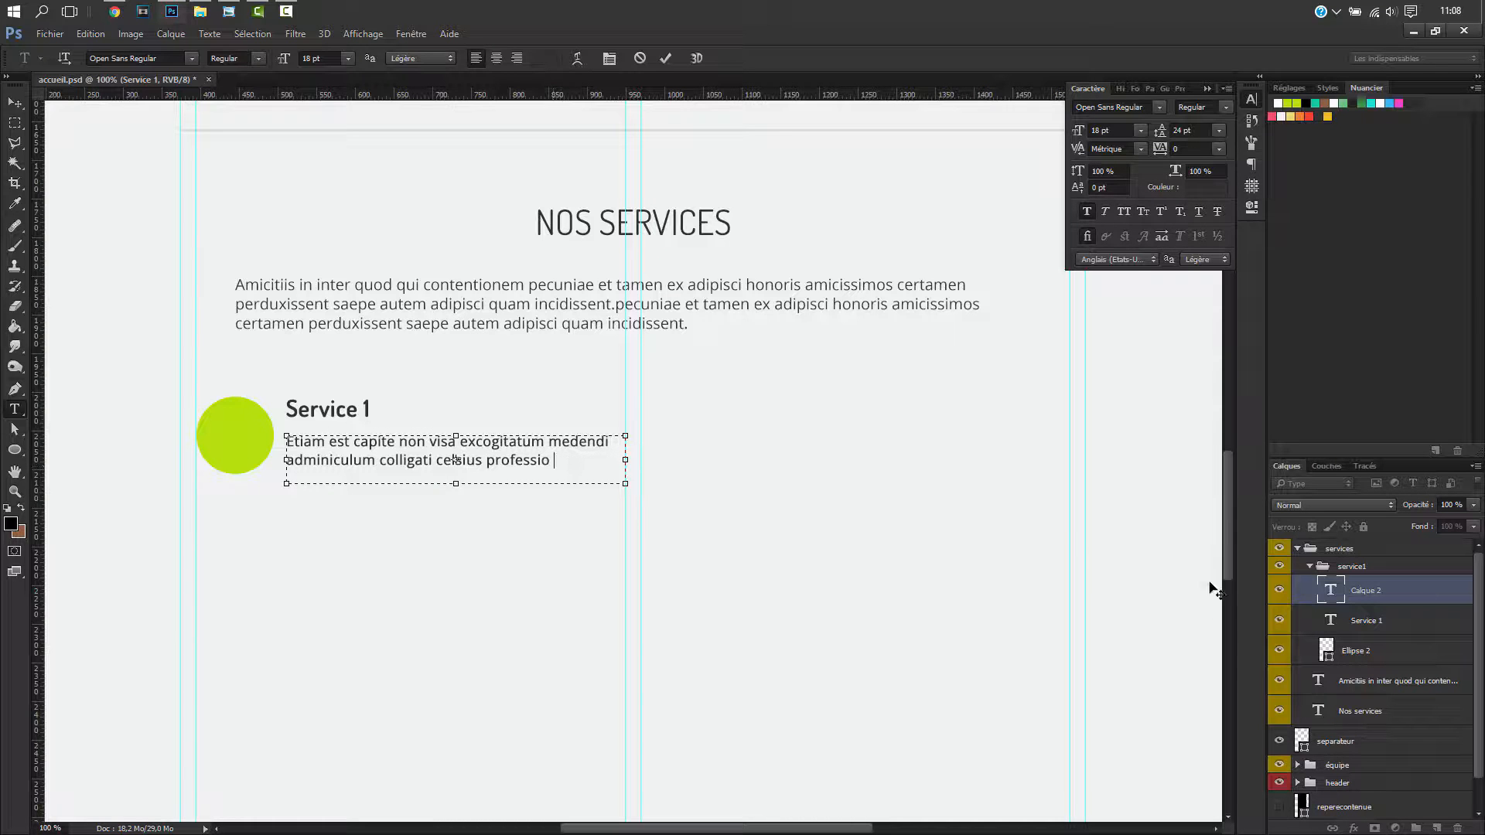
click(1404, 593)
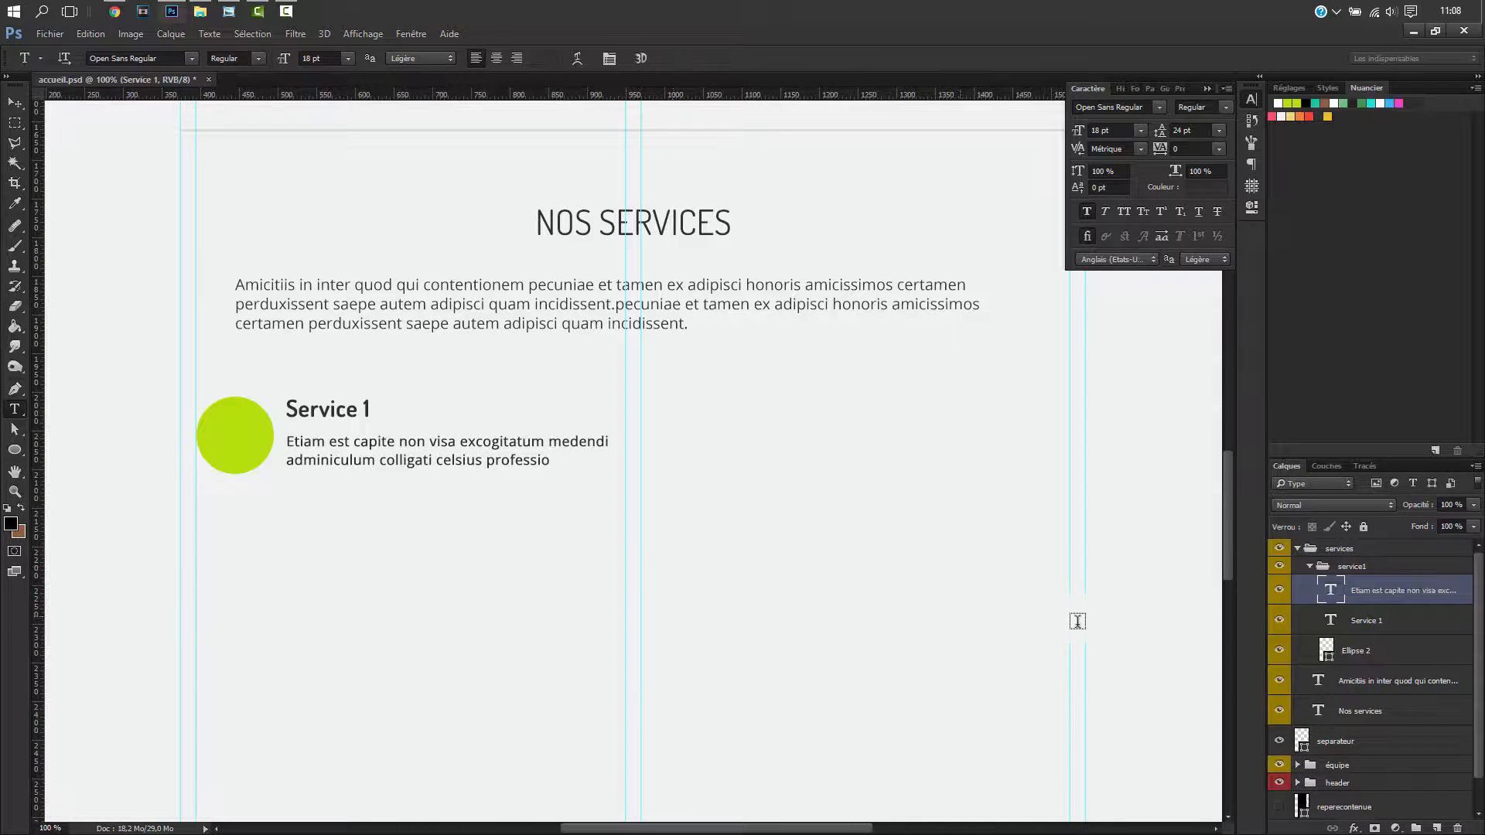
- Nudge the Service 1 title layer down by 5 px so it sits closer to its description
click(1361, 623)
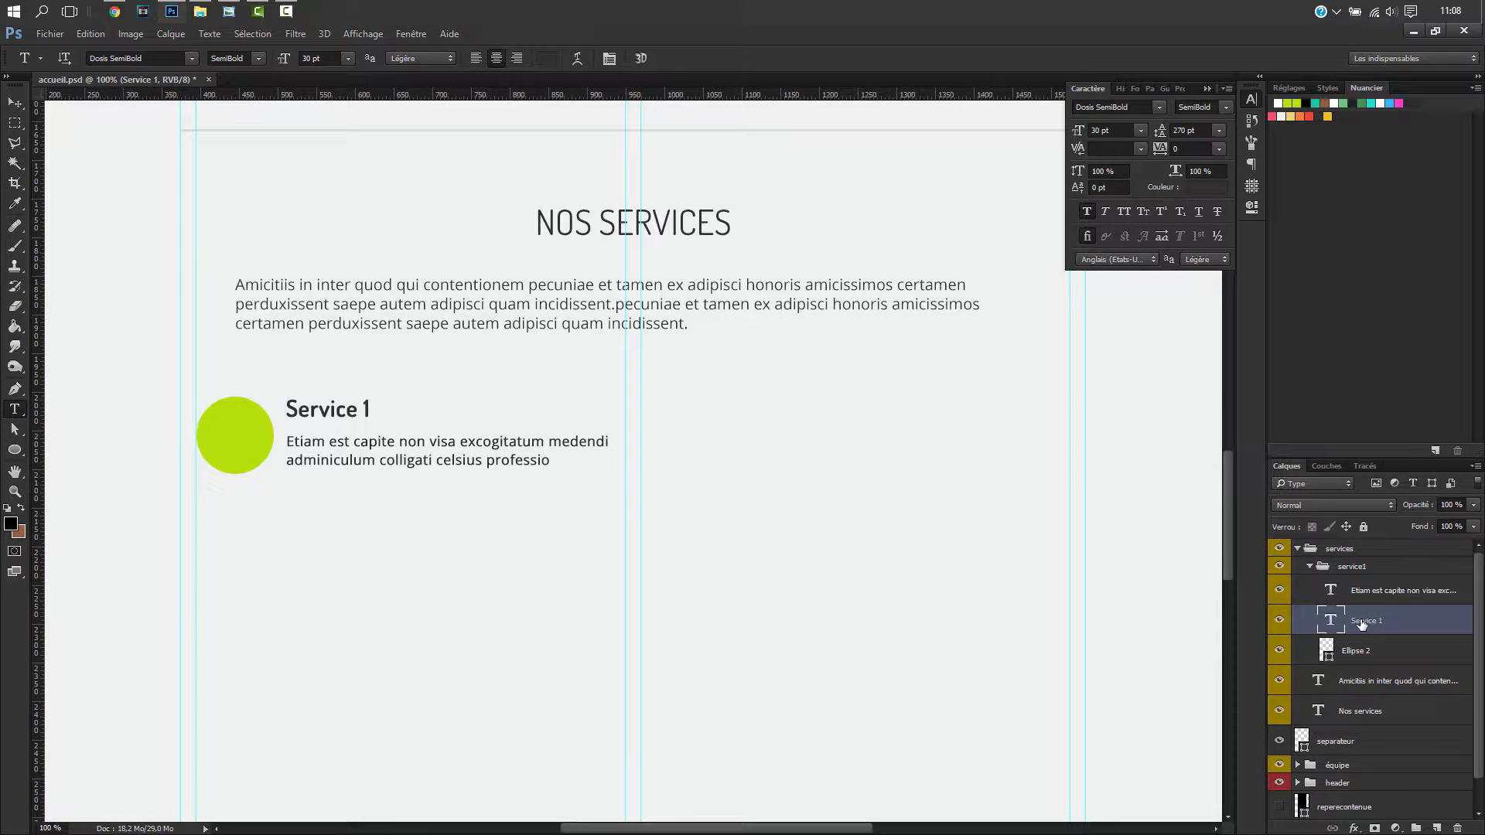
key(v)
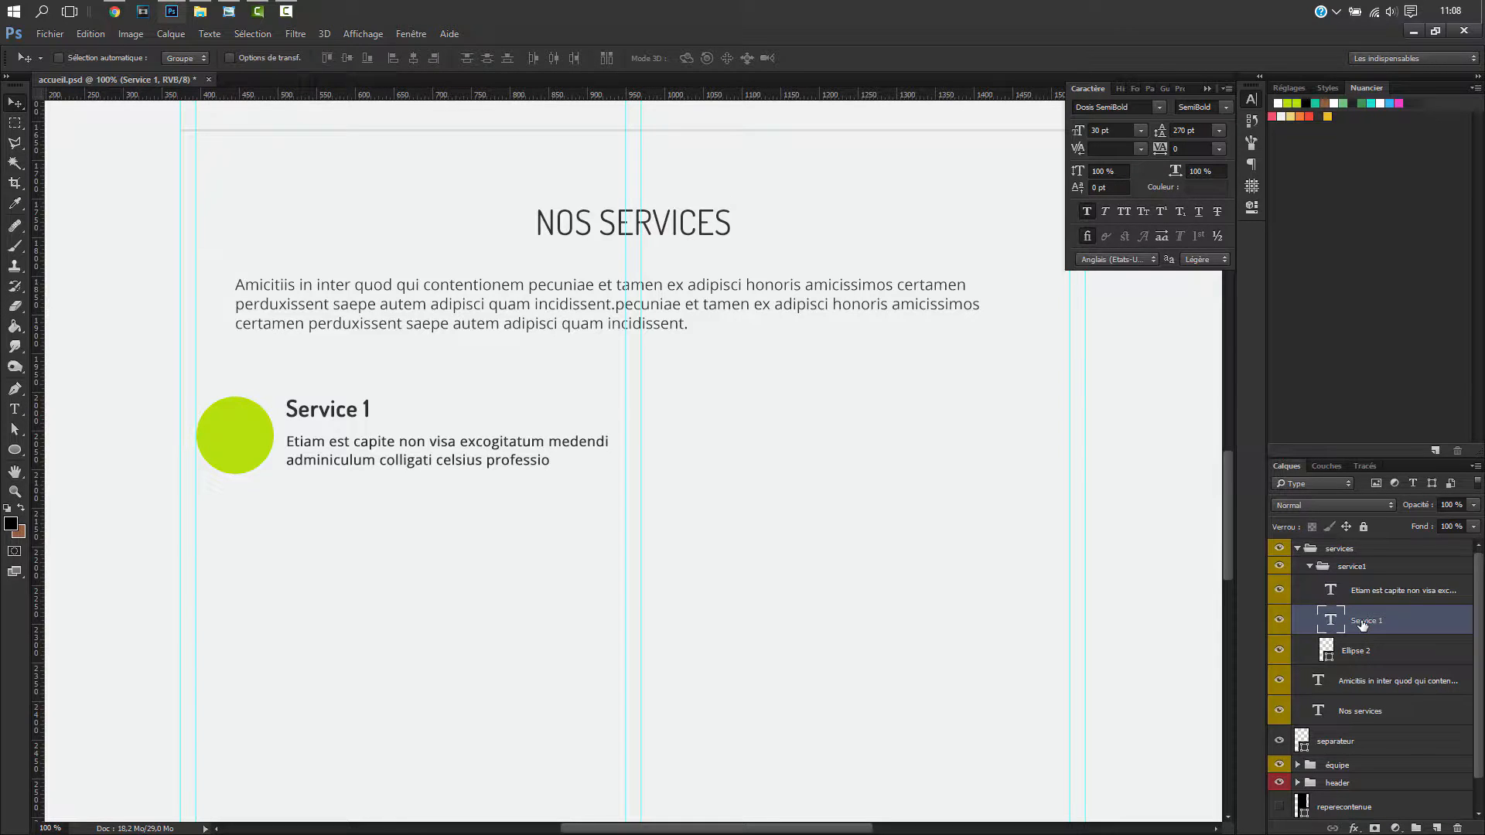
key(Down)
key(Down)
key(Down)
key(Down)
key(Down)
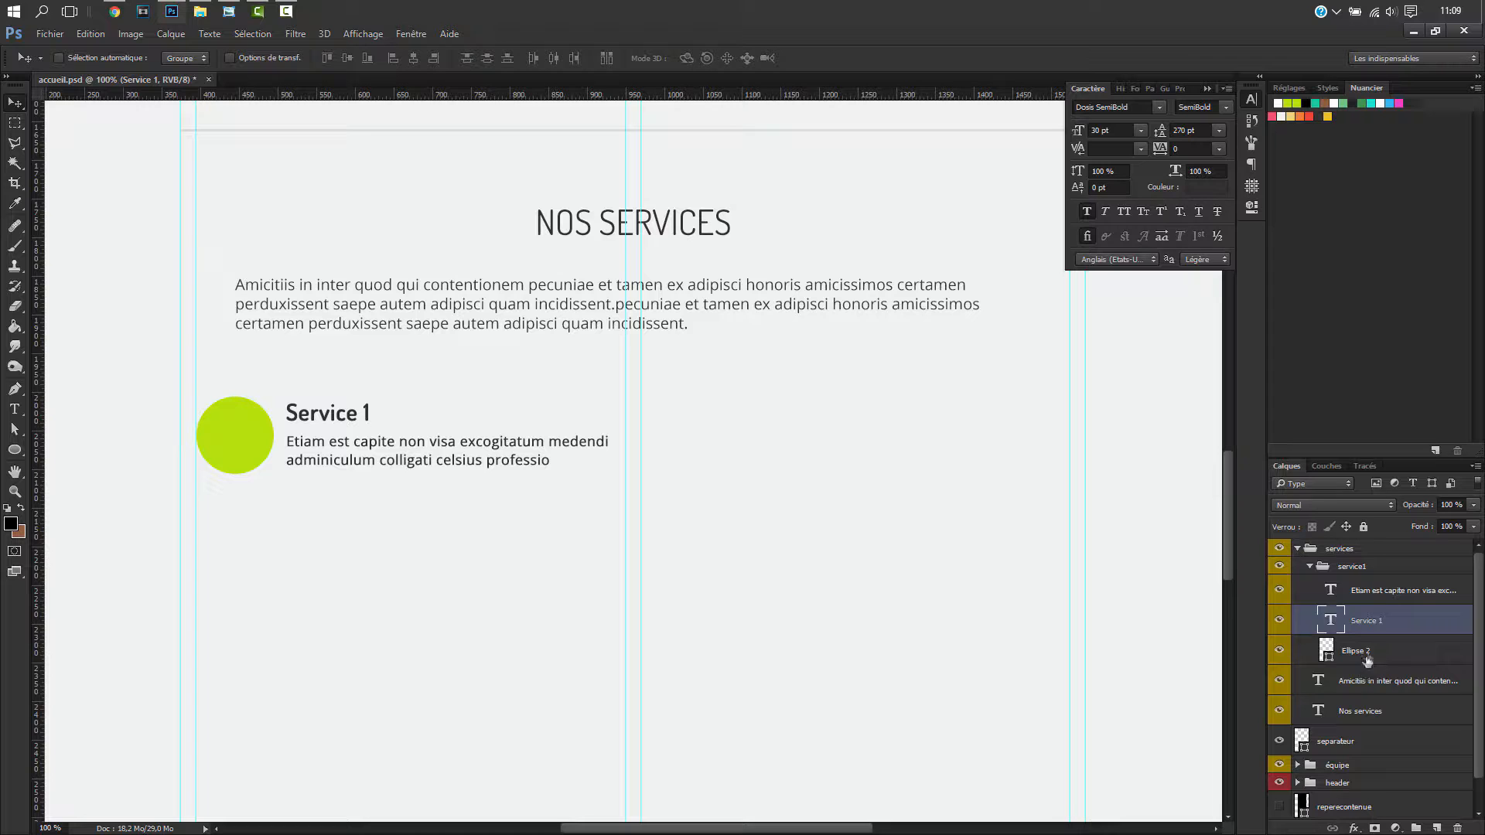
- Scale the green service circle down proportionally, keeping its outer edge on the column guide
click(1367, 657)
key(ctrl+t)
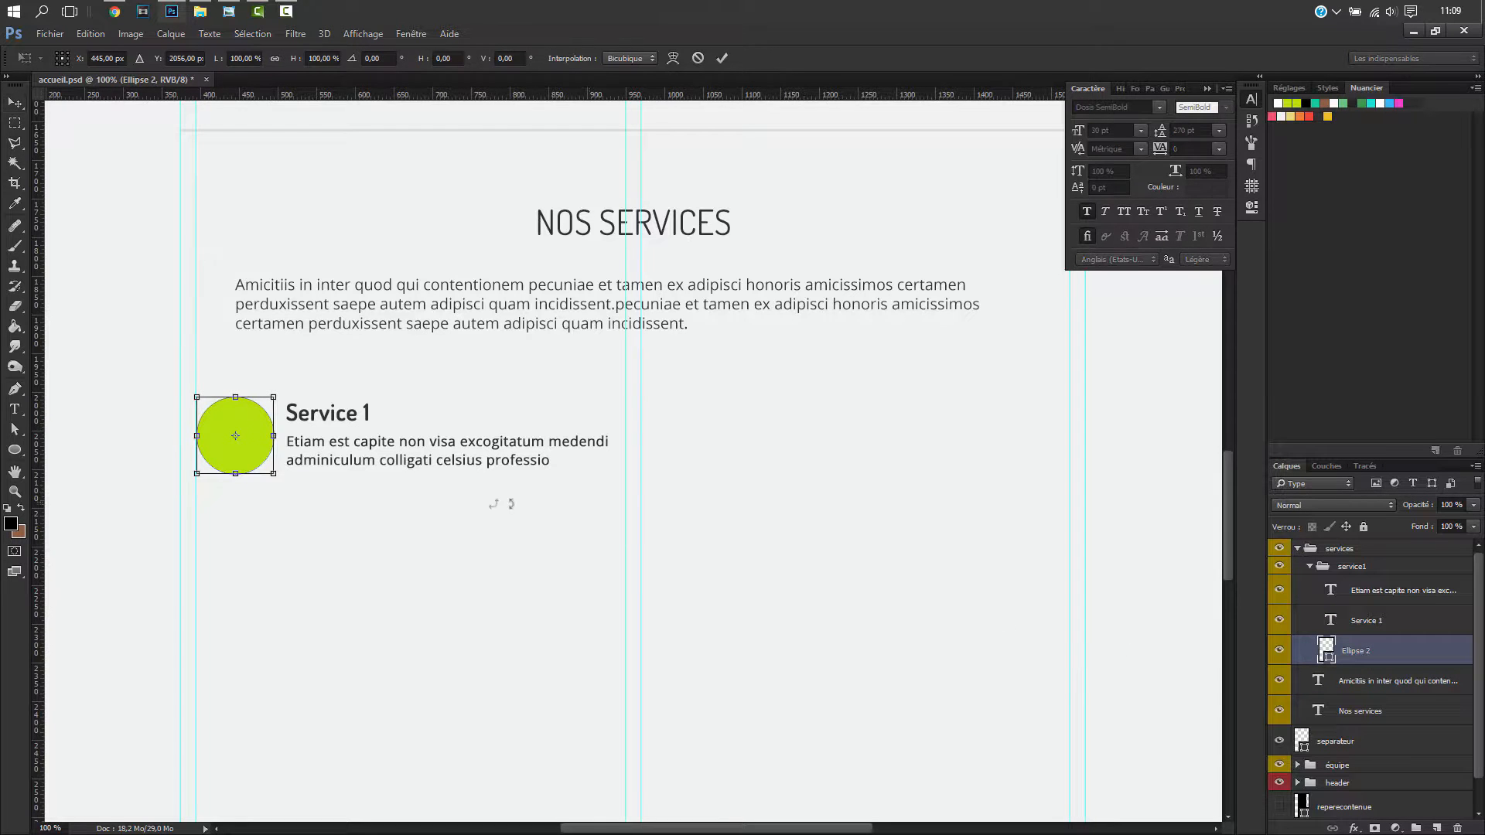
drag(272, 397, 232, 424)
key(Return)
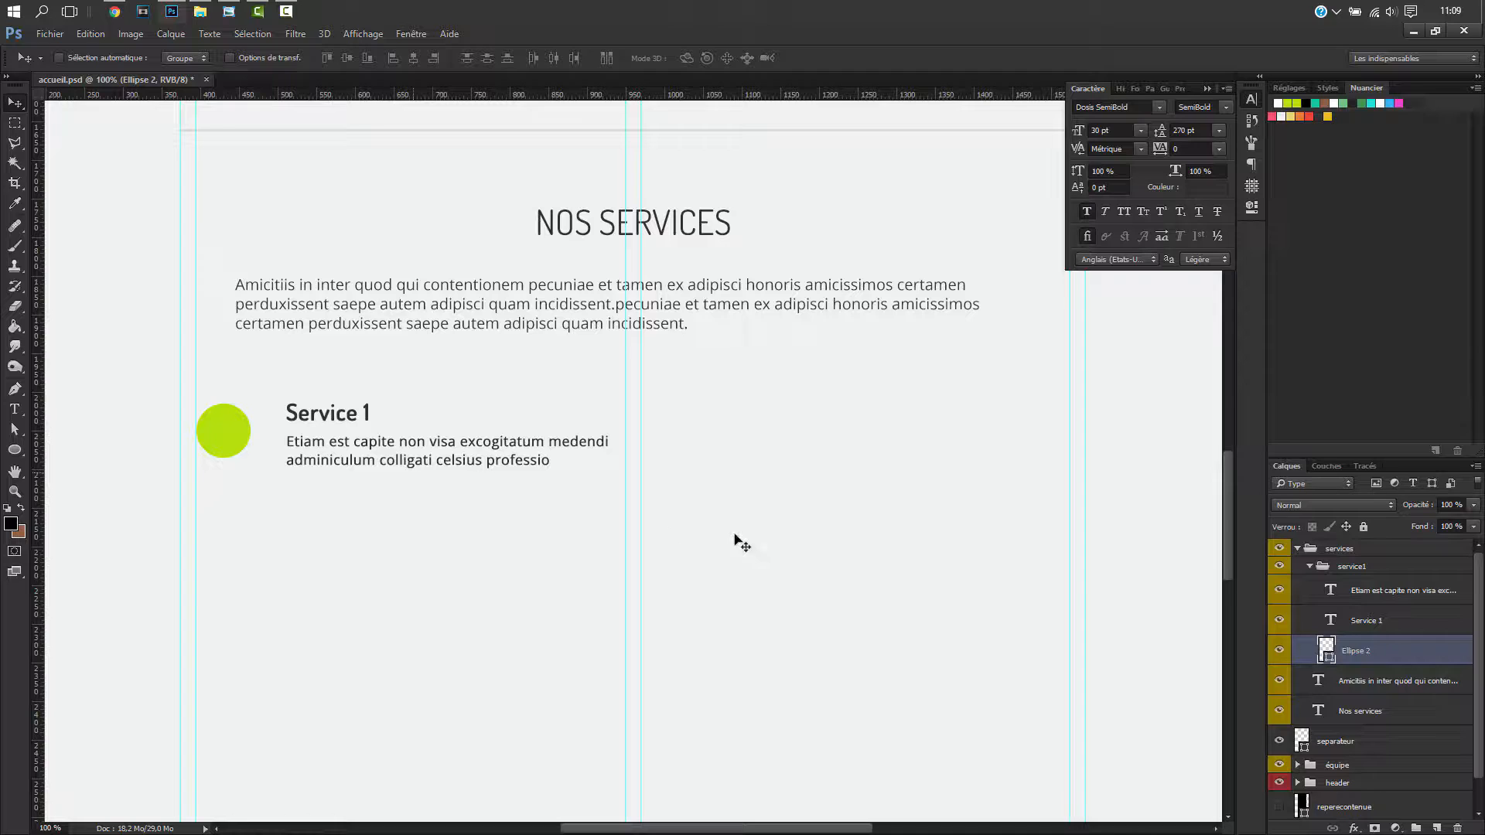
- Move the Service 1 title horizontally toward the shrunken green circle
click(1369, 621)
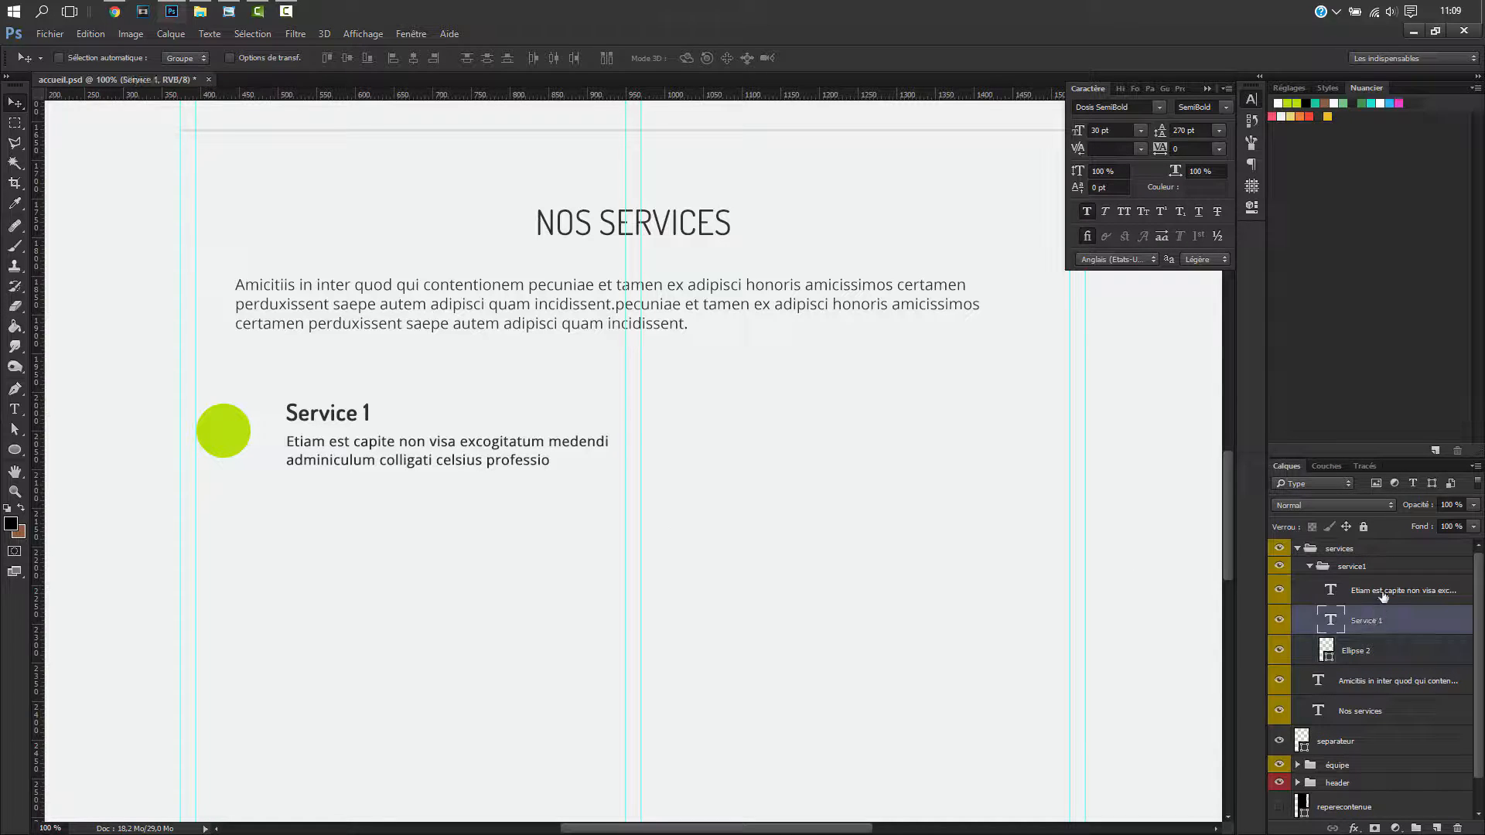
key(shift+Left)
key(shift+Left)
key(shift+Left)
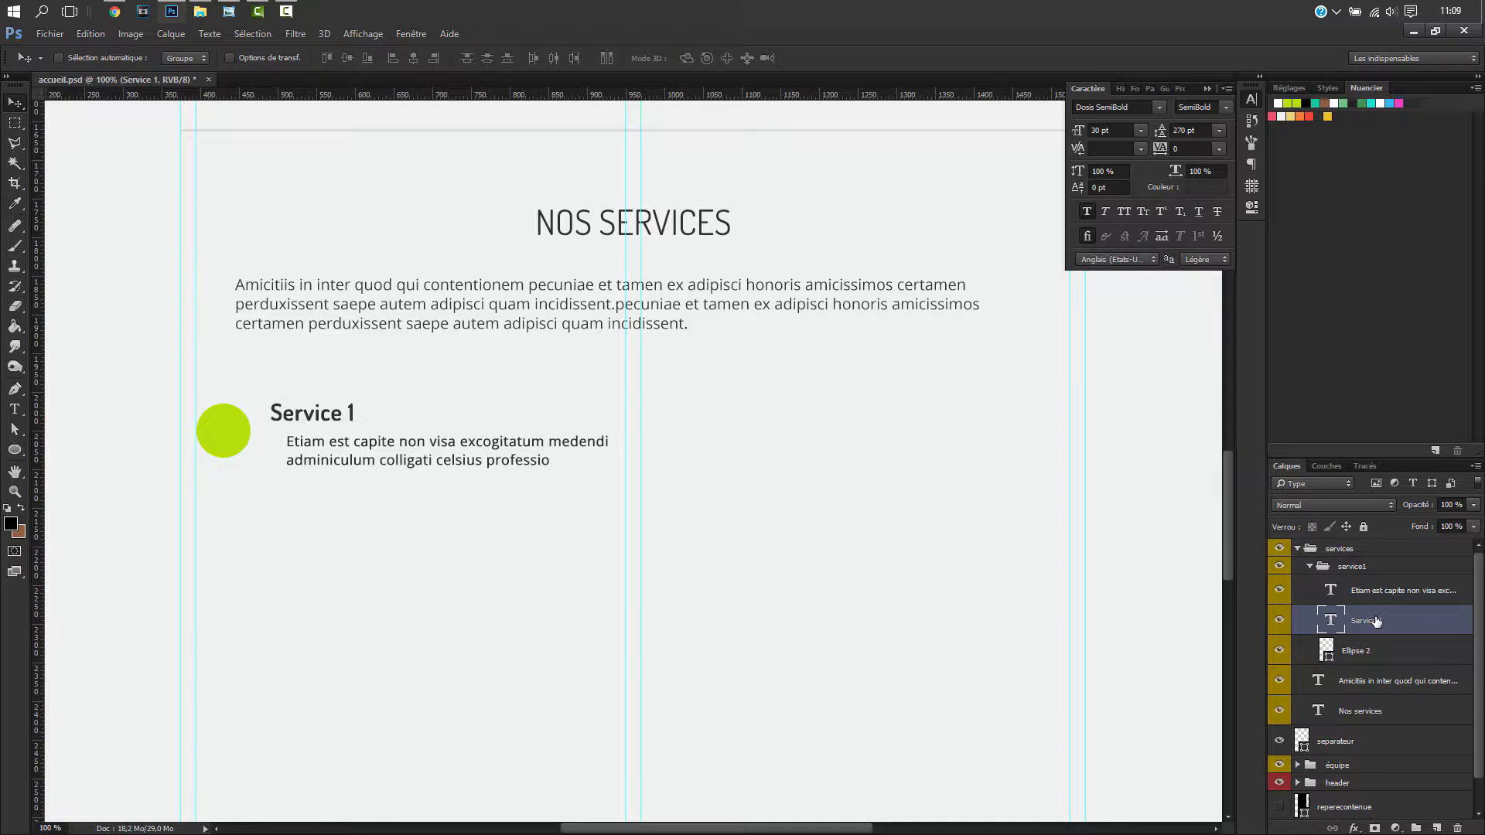
key(shift+Left)
key(shift+Right)
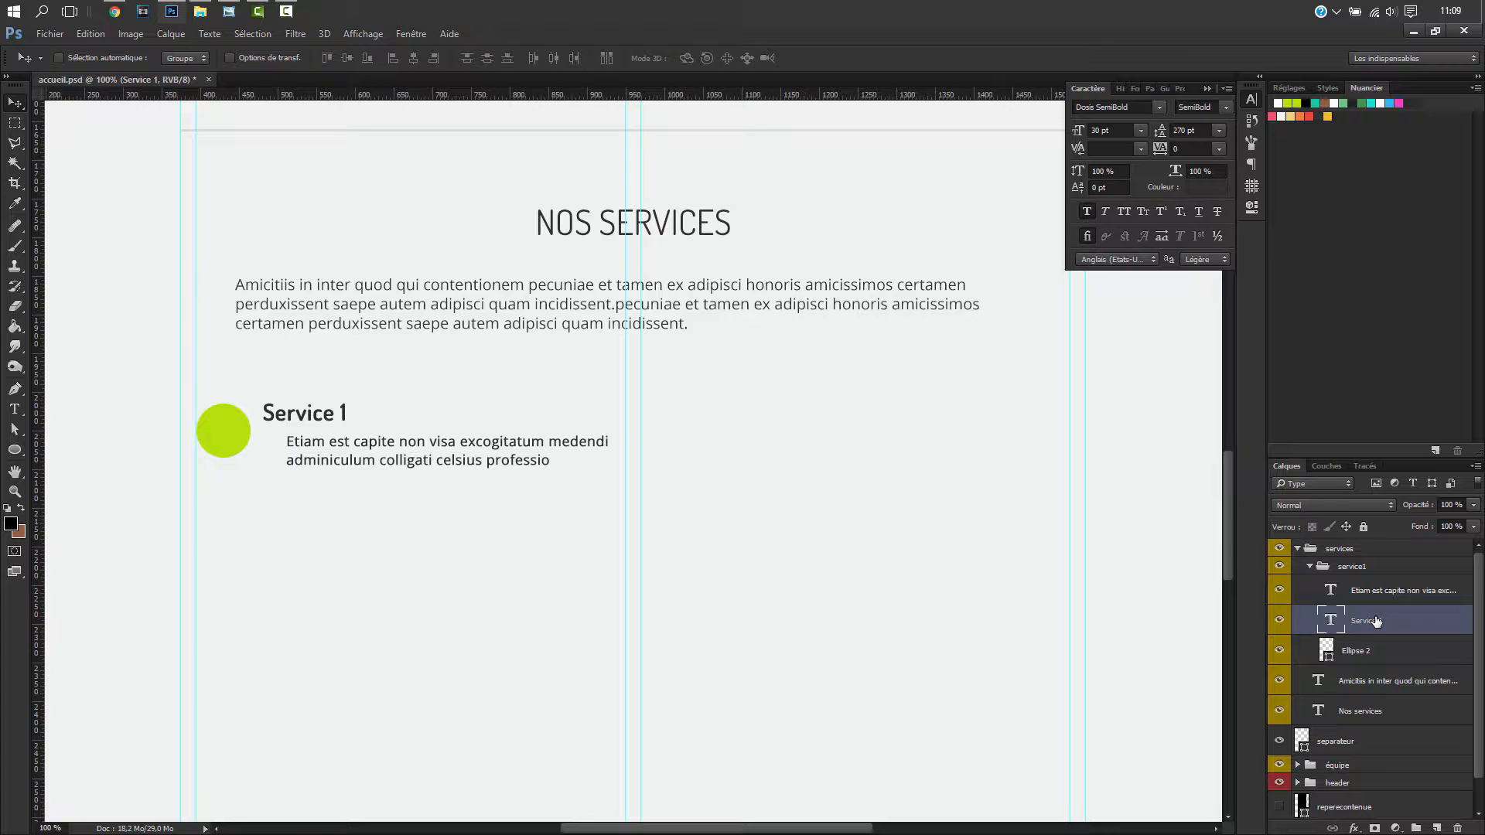
key(Left)
- Widen the Service 1 description's text box toward the circle so its edge aligns with the title
click(1392, 594)
key(t)
click(454, 459)
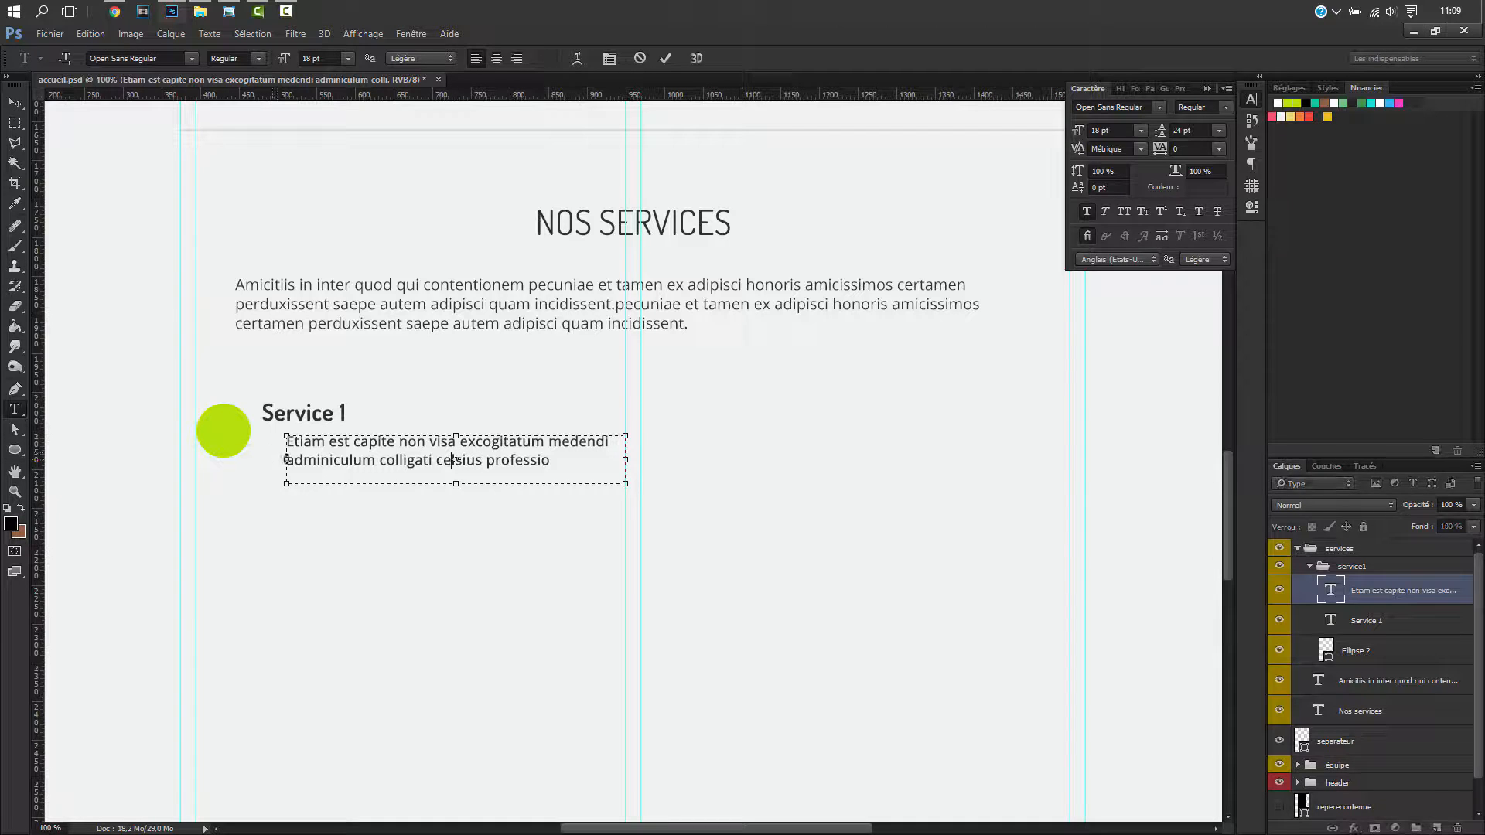
drag(283, 460, 262, 459)
- Replace the Service 1 description with the full copied 15-word placeholder text and commit it
drag(540, 458, 205, 428)
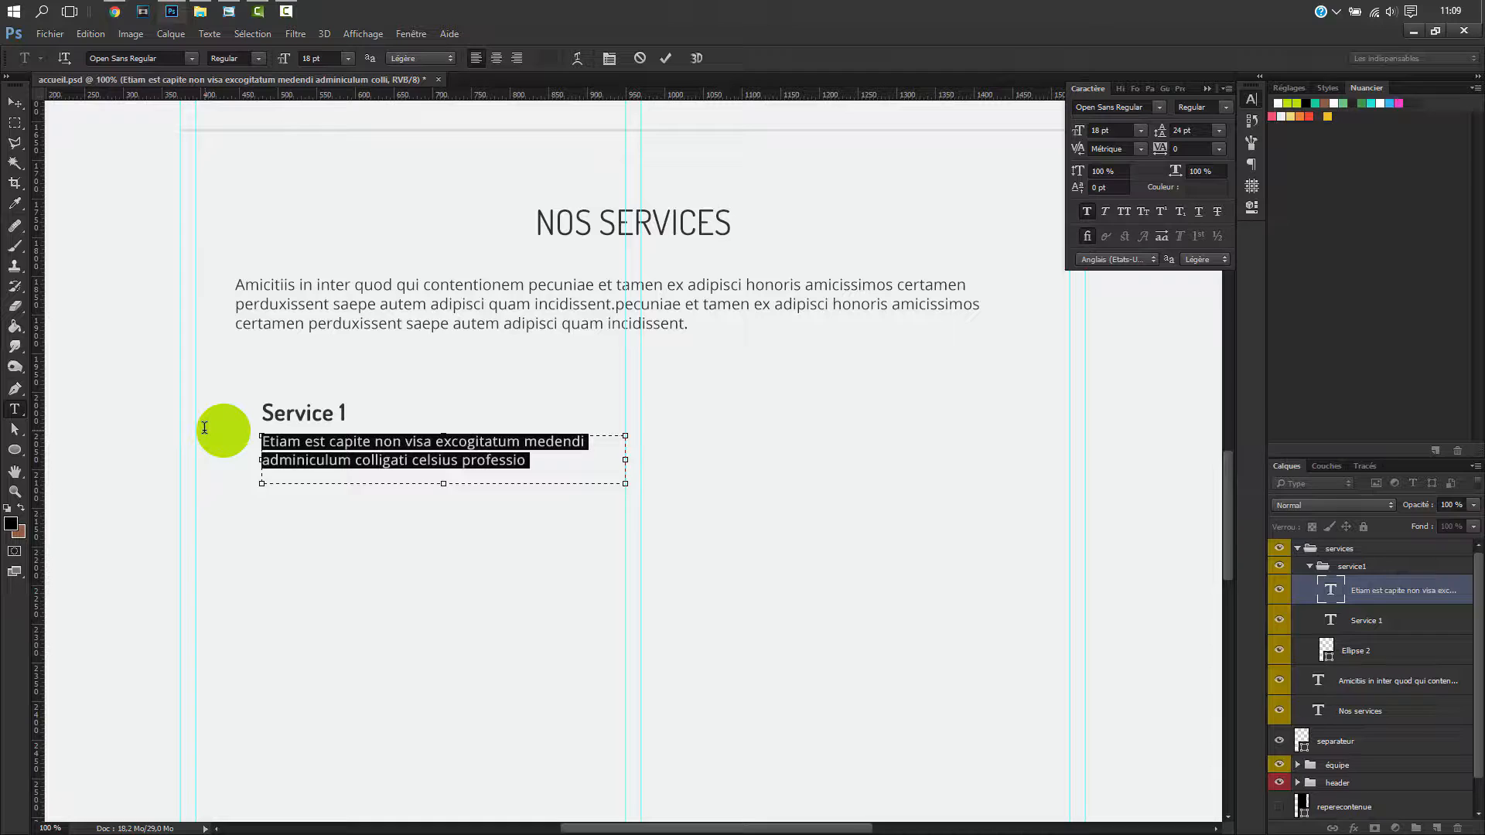
key(ctrl+v)
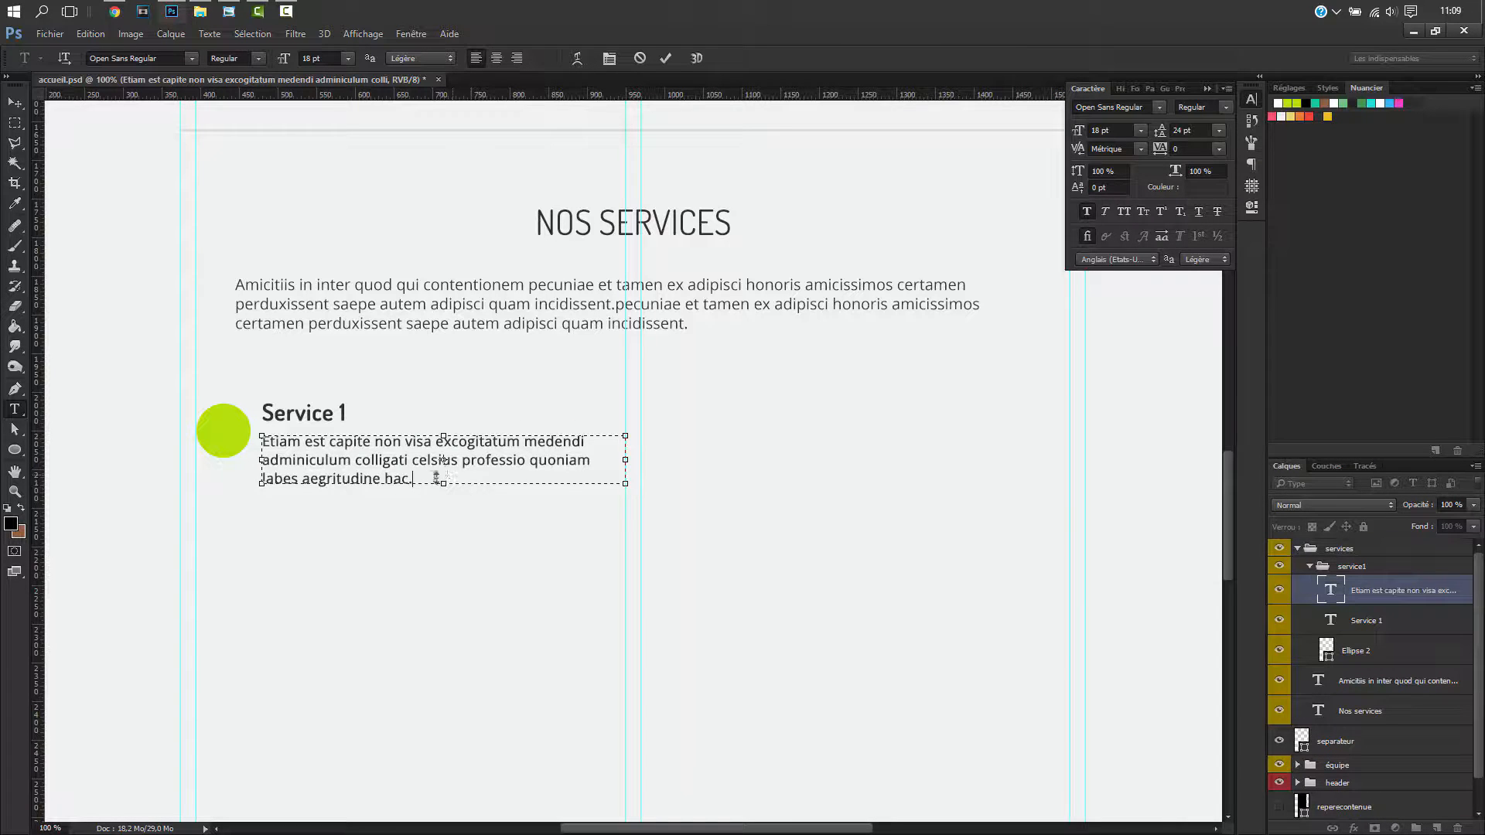
drag(426, 474, 532, 476)
click(1379, 600)
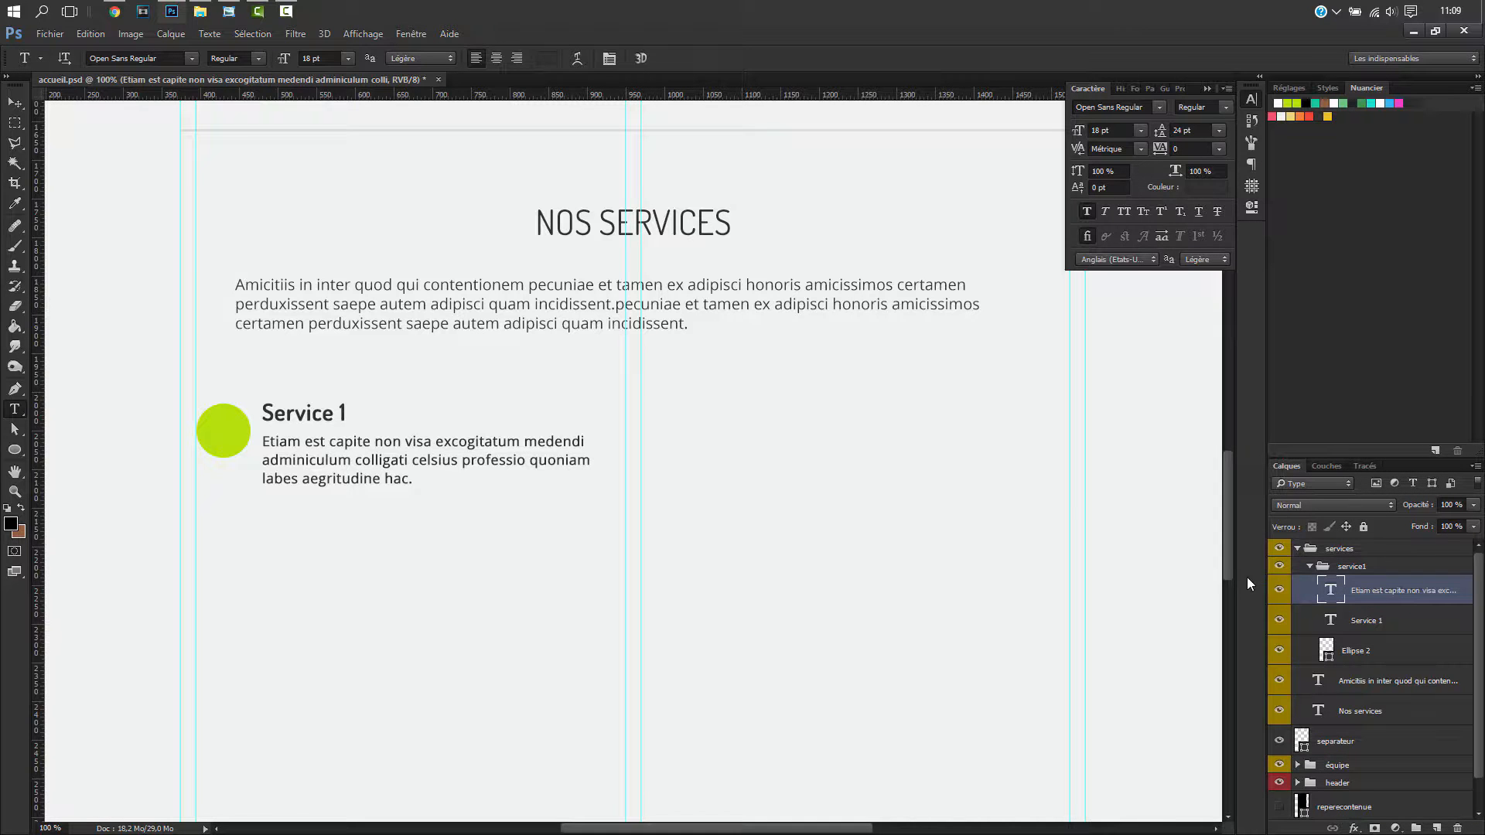
- Delete the third line "labes aegritudine hac." from the Service 1 description, leaving two lines
key(ctrl+minus)
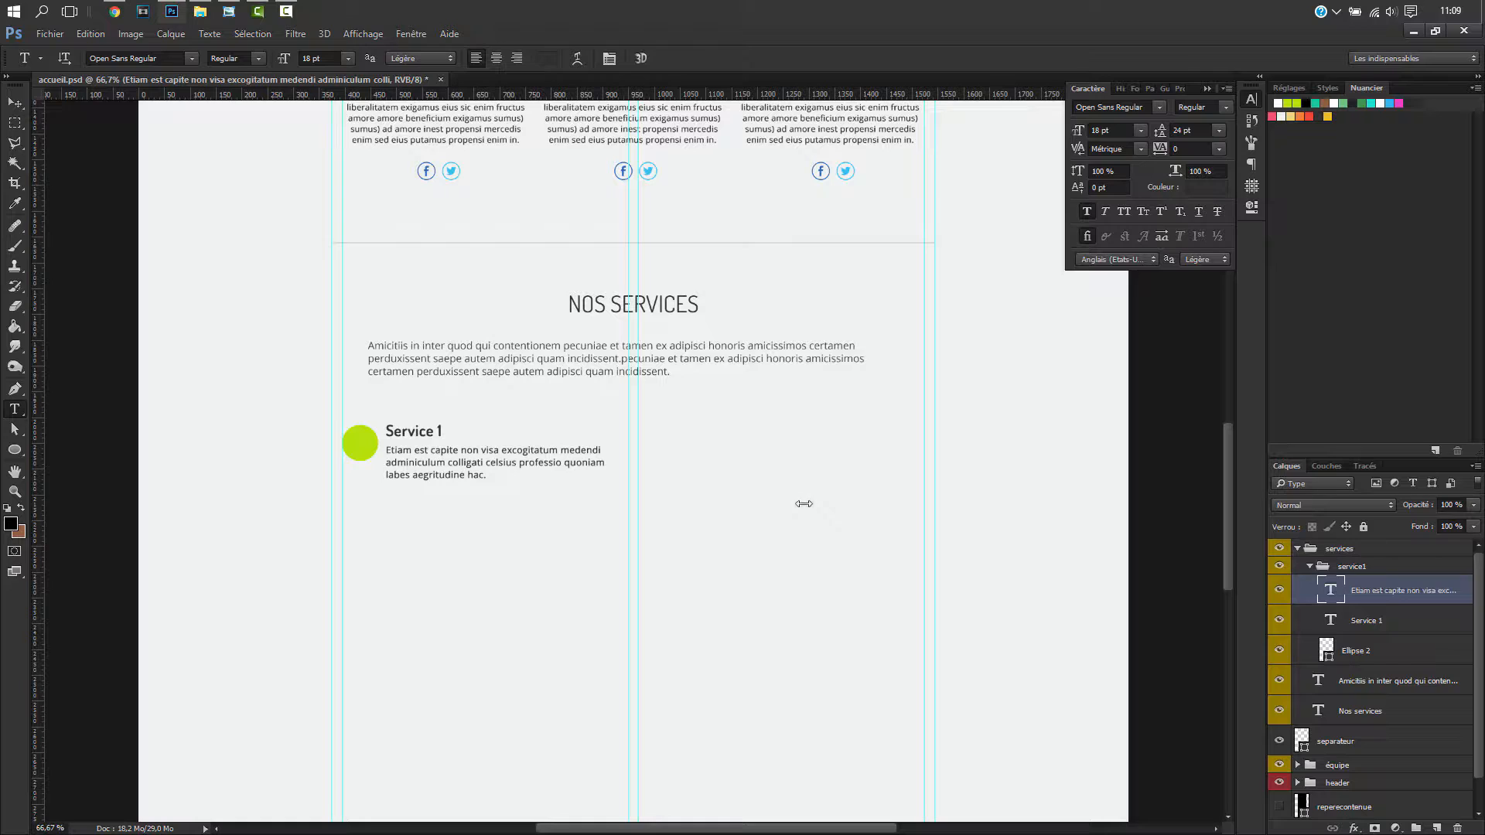
click(450, 474)
drag(486, 475, 383, 475)
key(BackSpace)
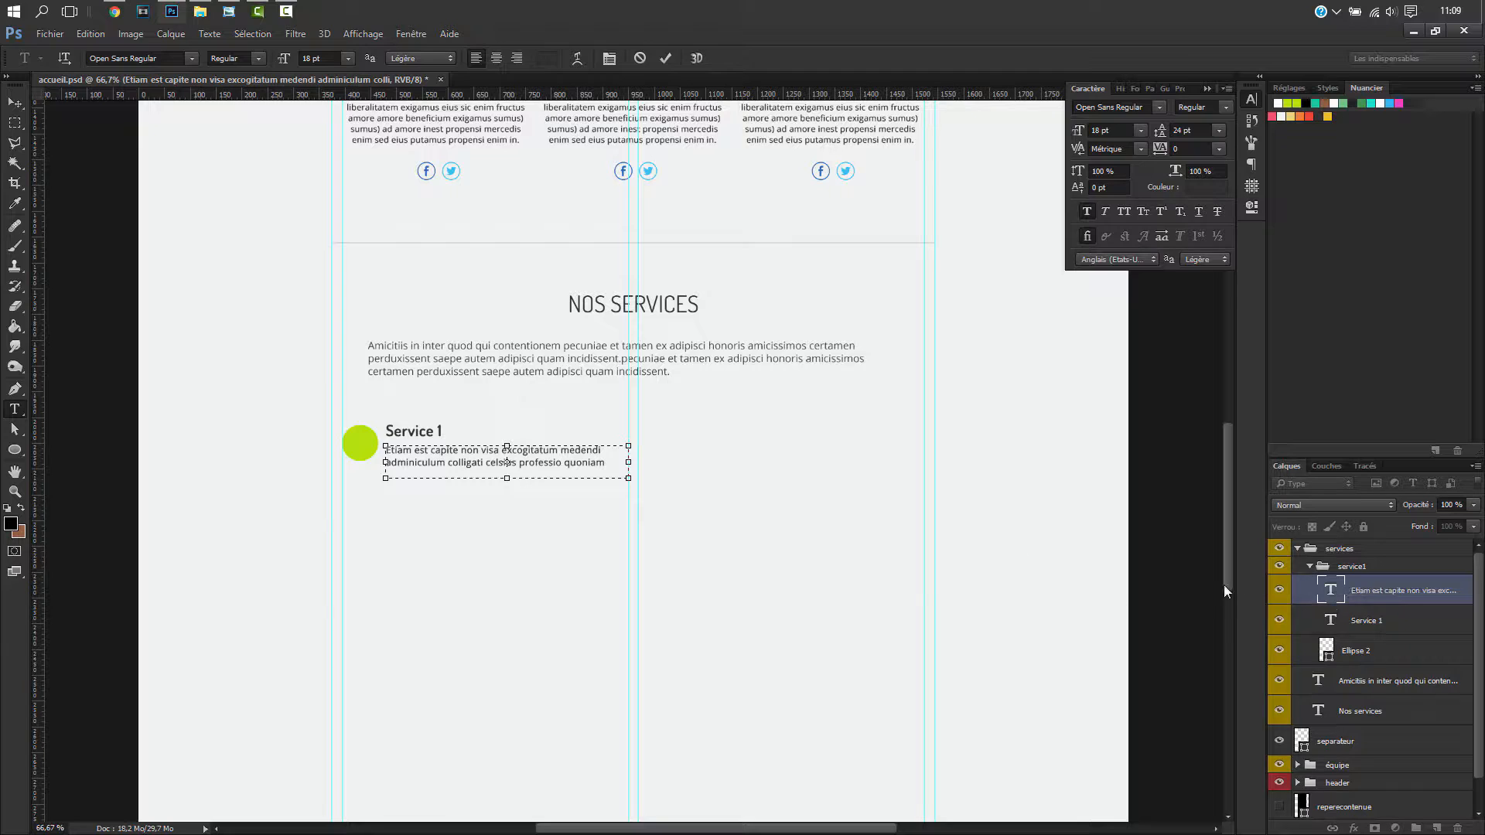
click(1404, 596)
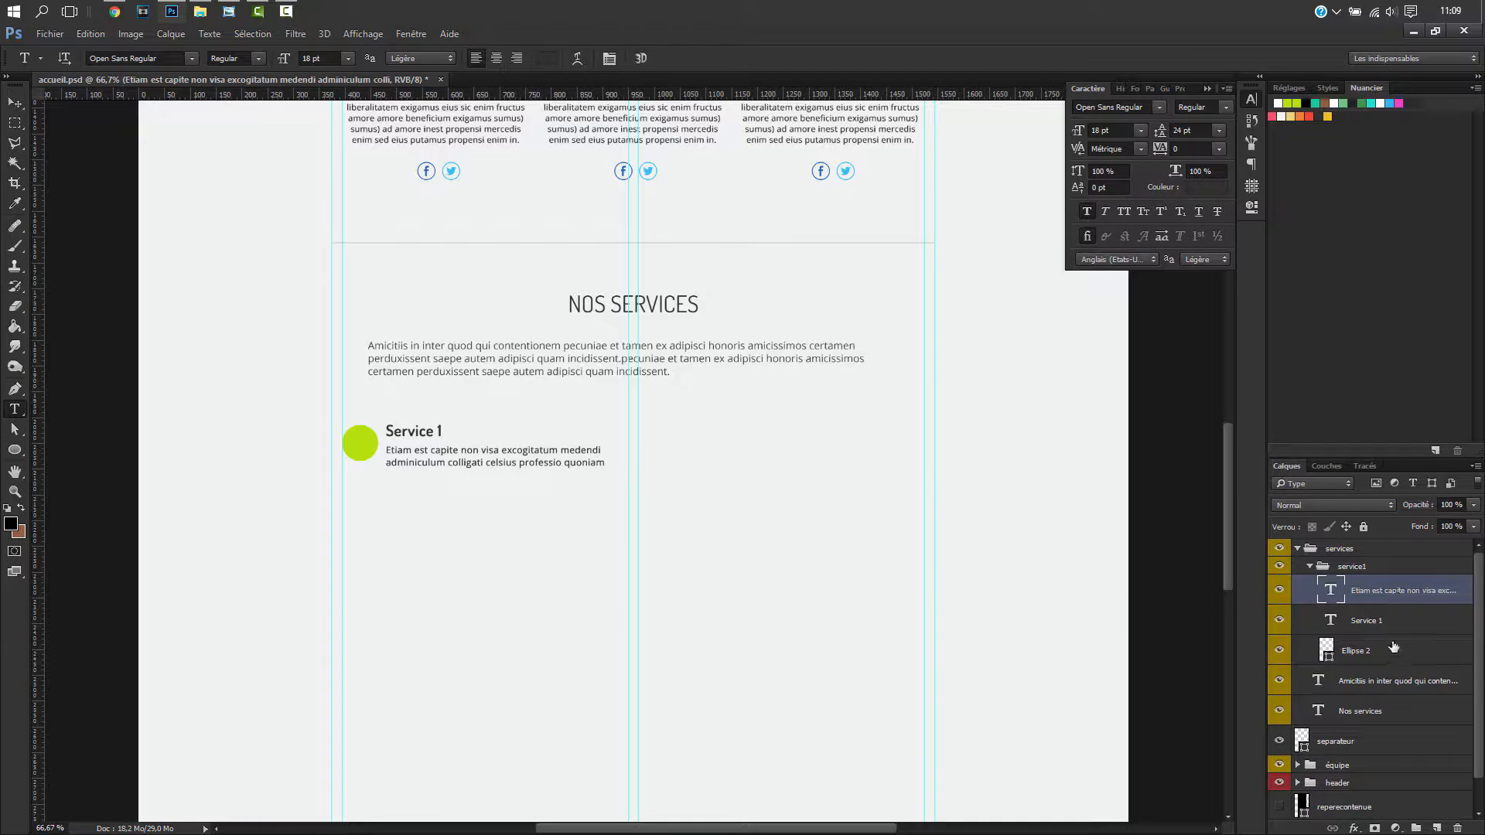
- Switch to Chrome, search for "freepik" in a new tab and open the Freepik site
click(115, 11)
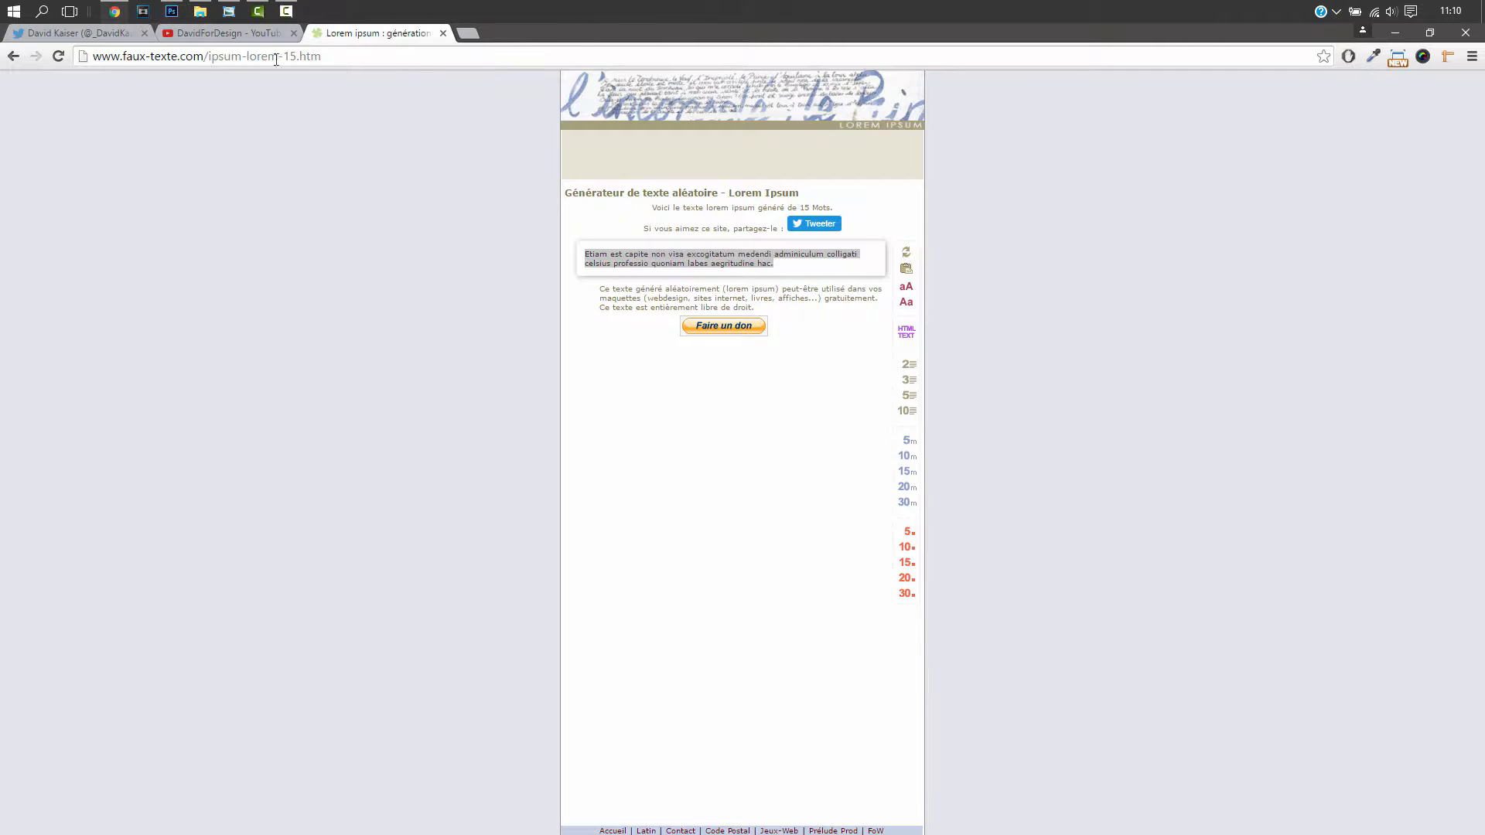
click(464, 35)
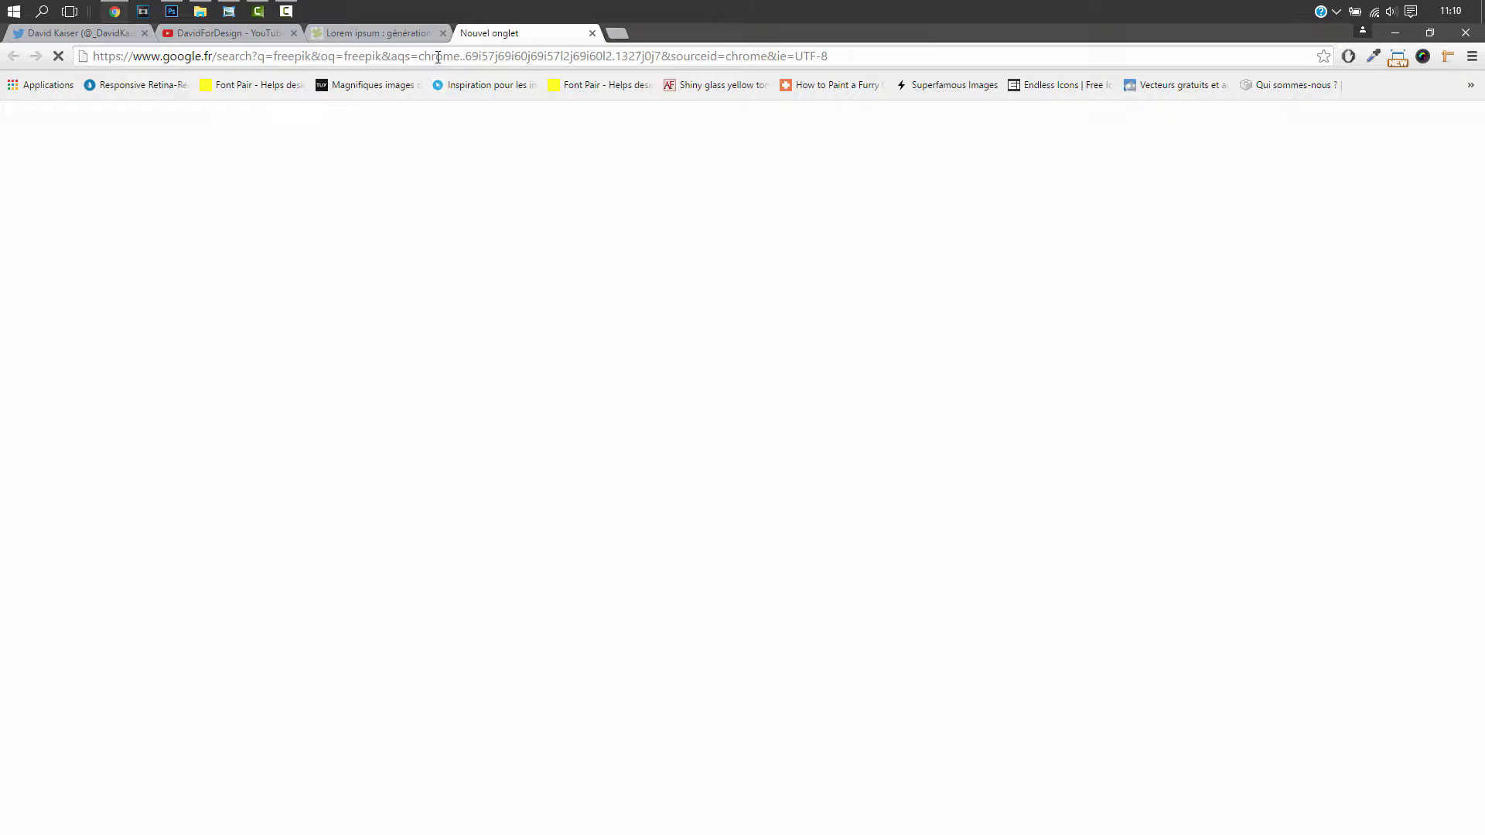
click(424, 52)
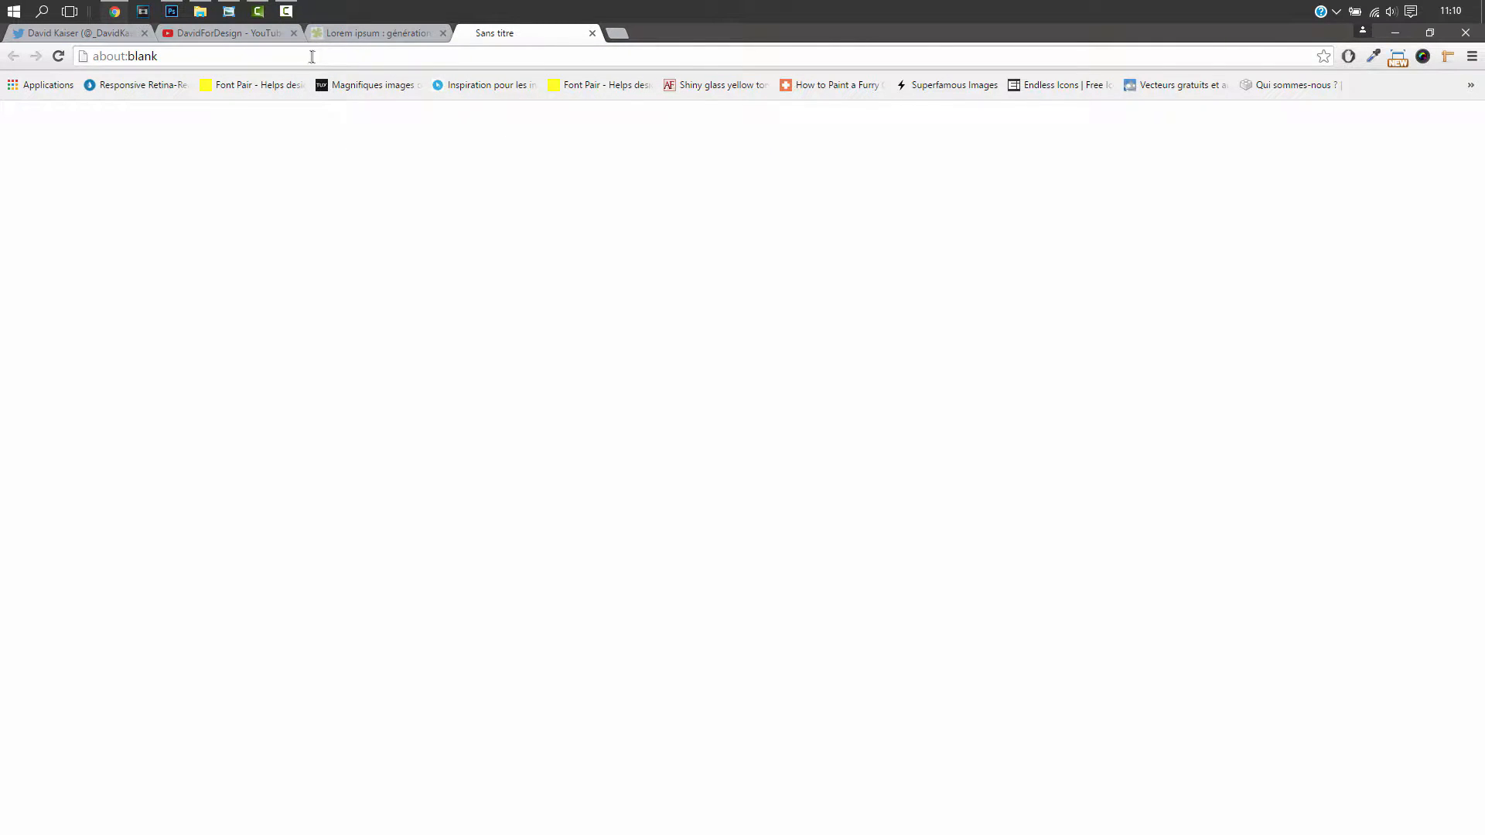
click(301, 53)
text(free)
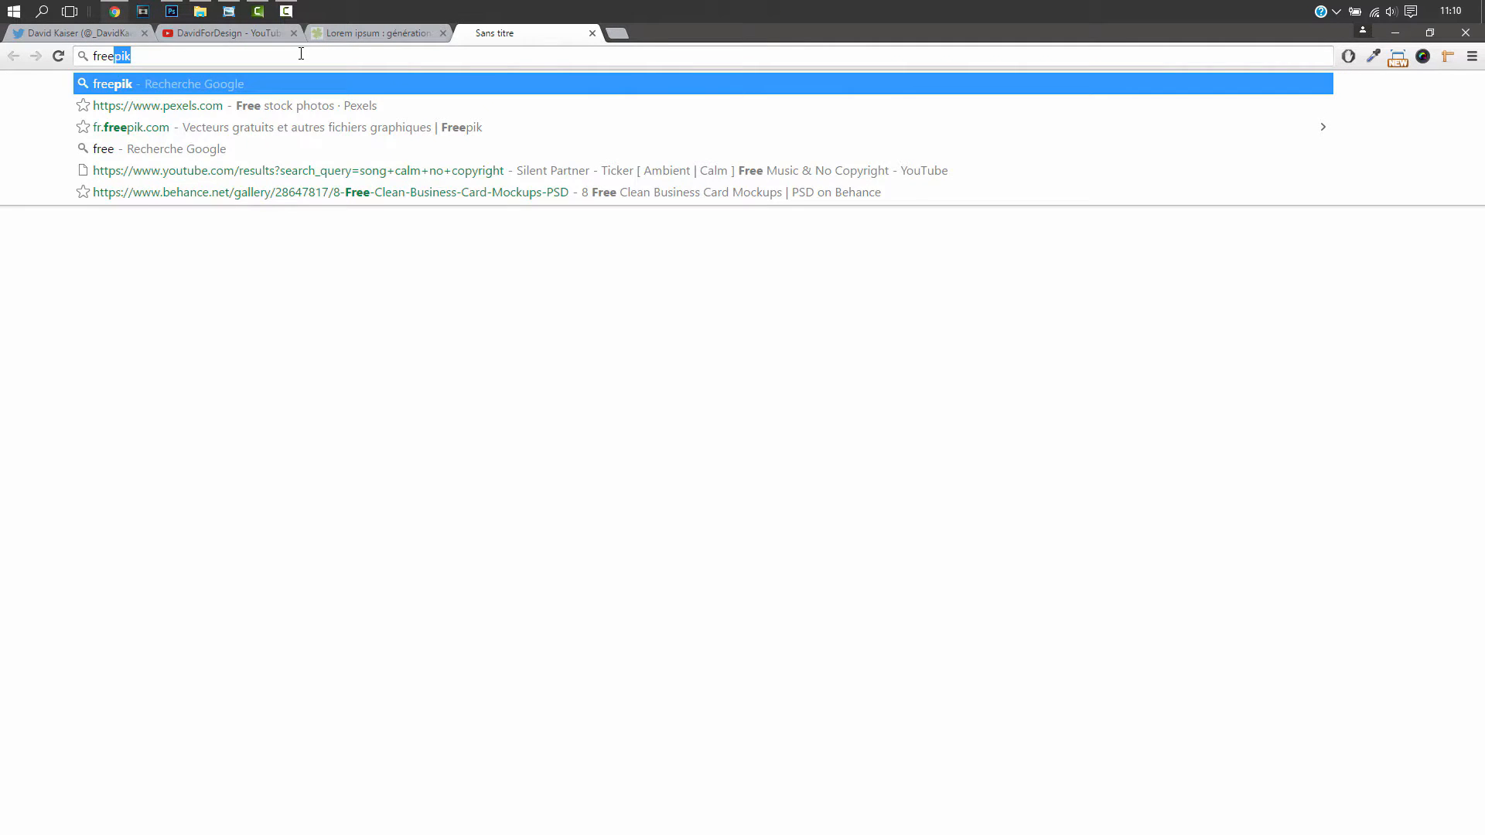
text(pik)
key(Return)
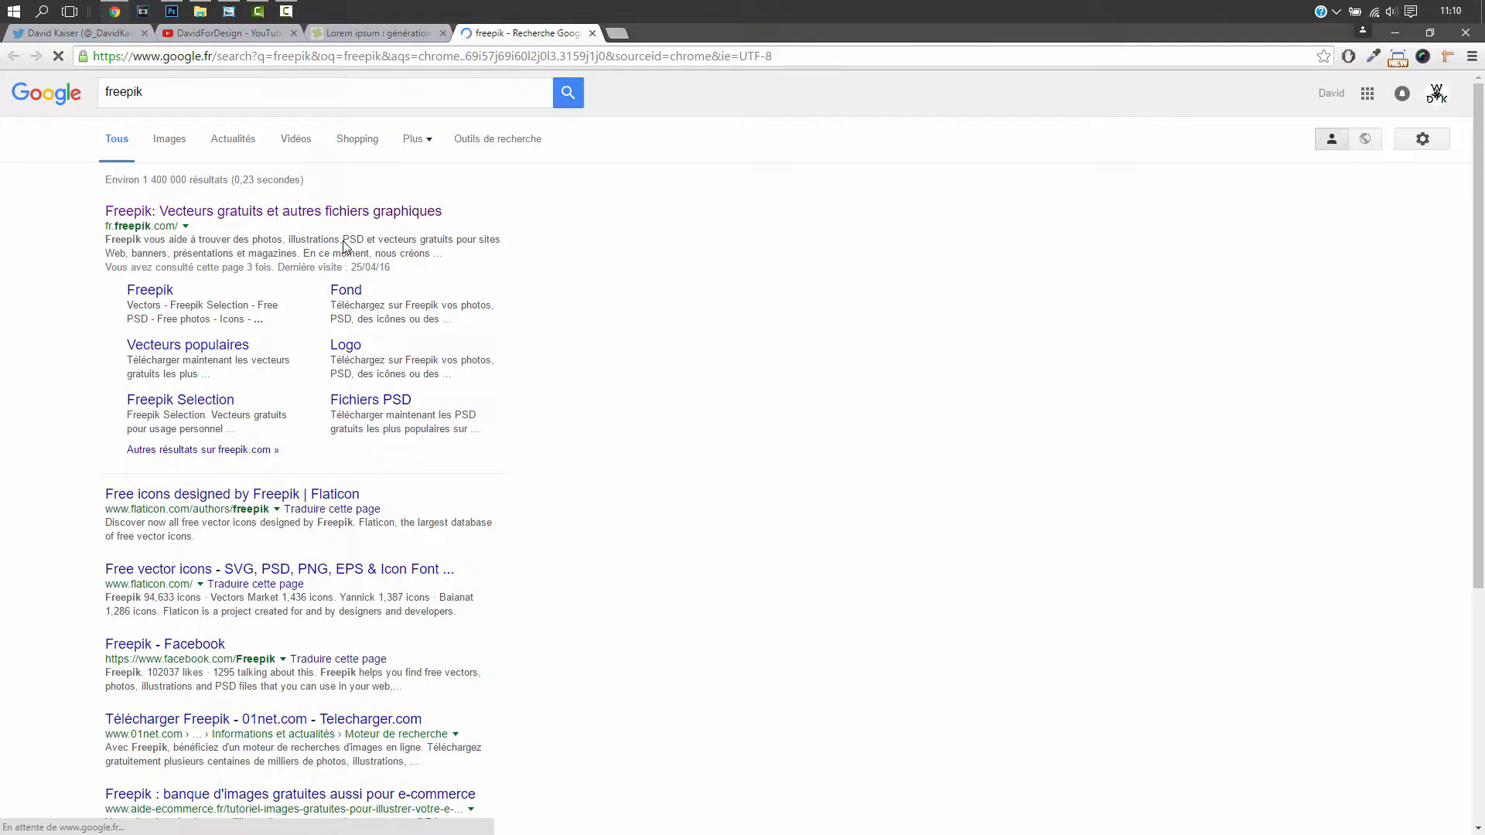
click(265, 213)
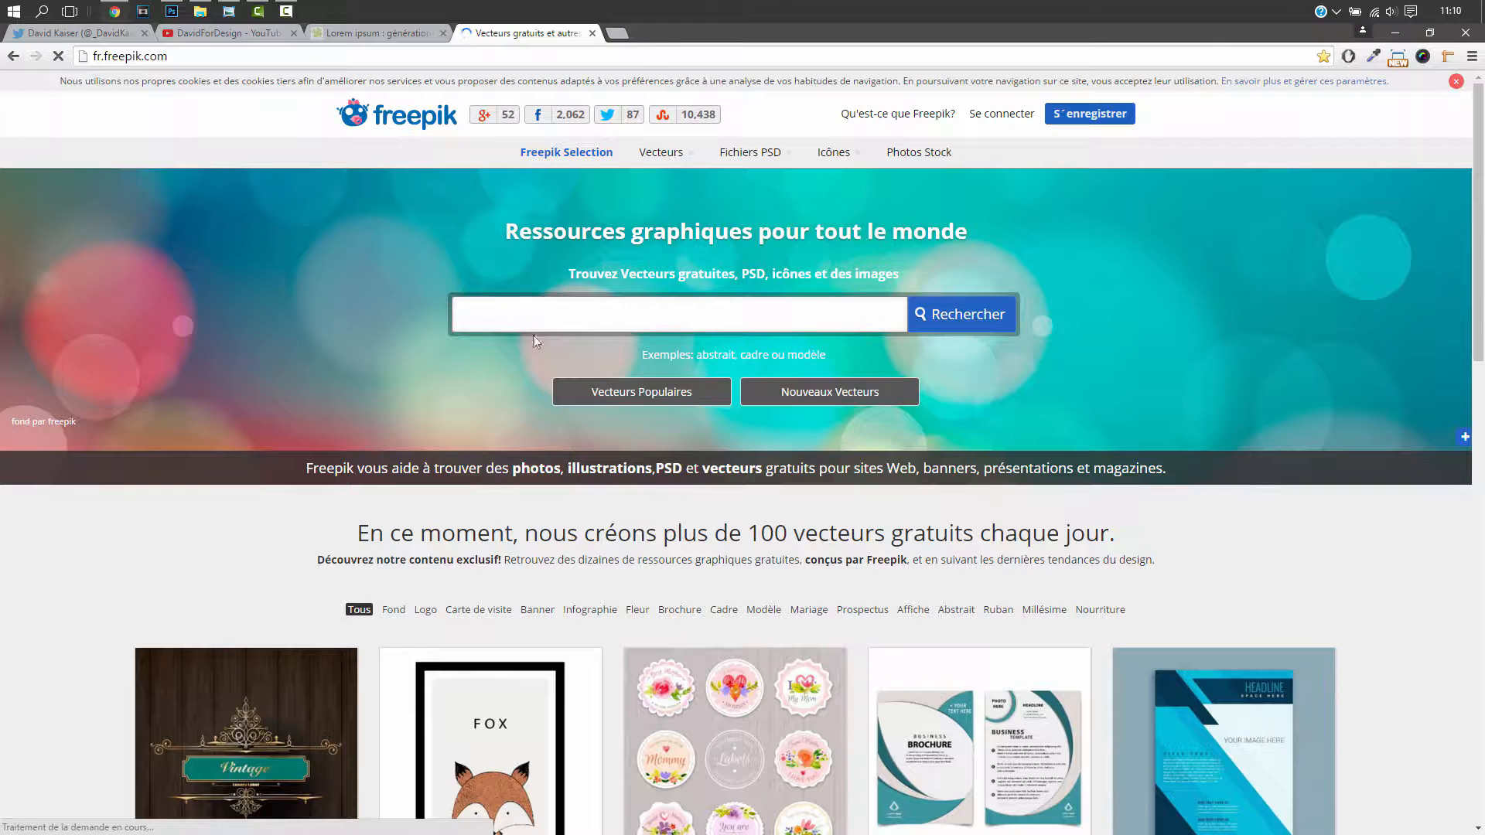
- Search Freepik for "nuage", restrict the results to icons and open the solid black cloud icon
click(550, 313)
text(nuage)
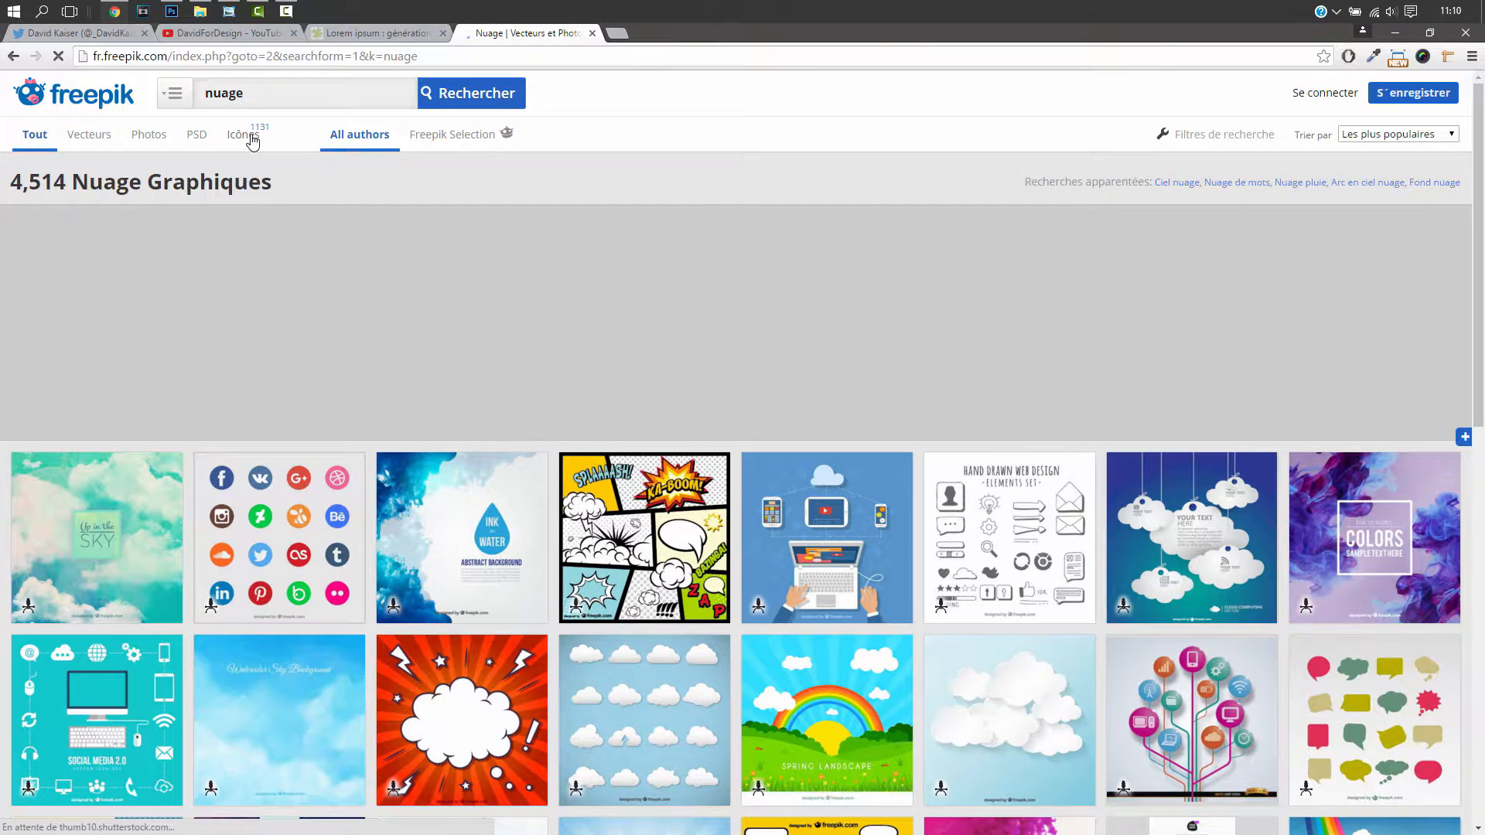
click(252, 138)
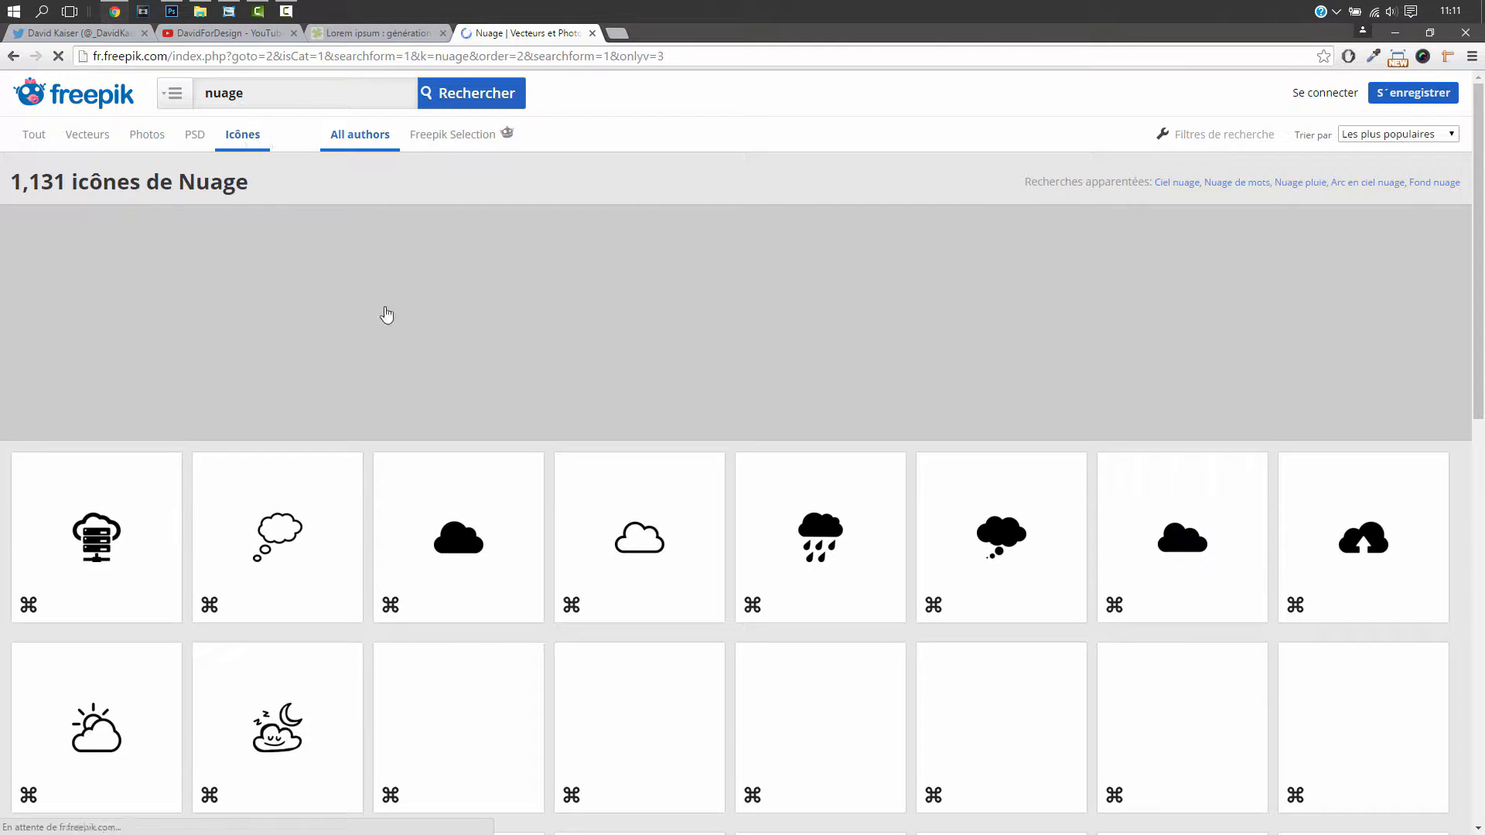
click(460, 557)
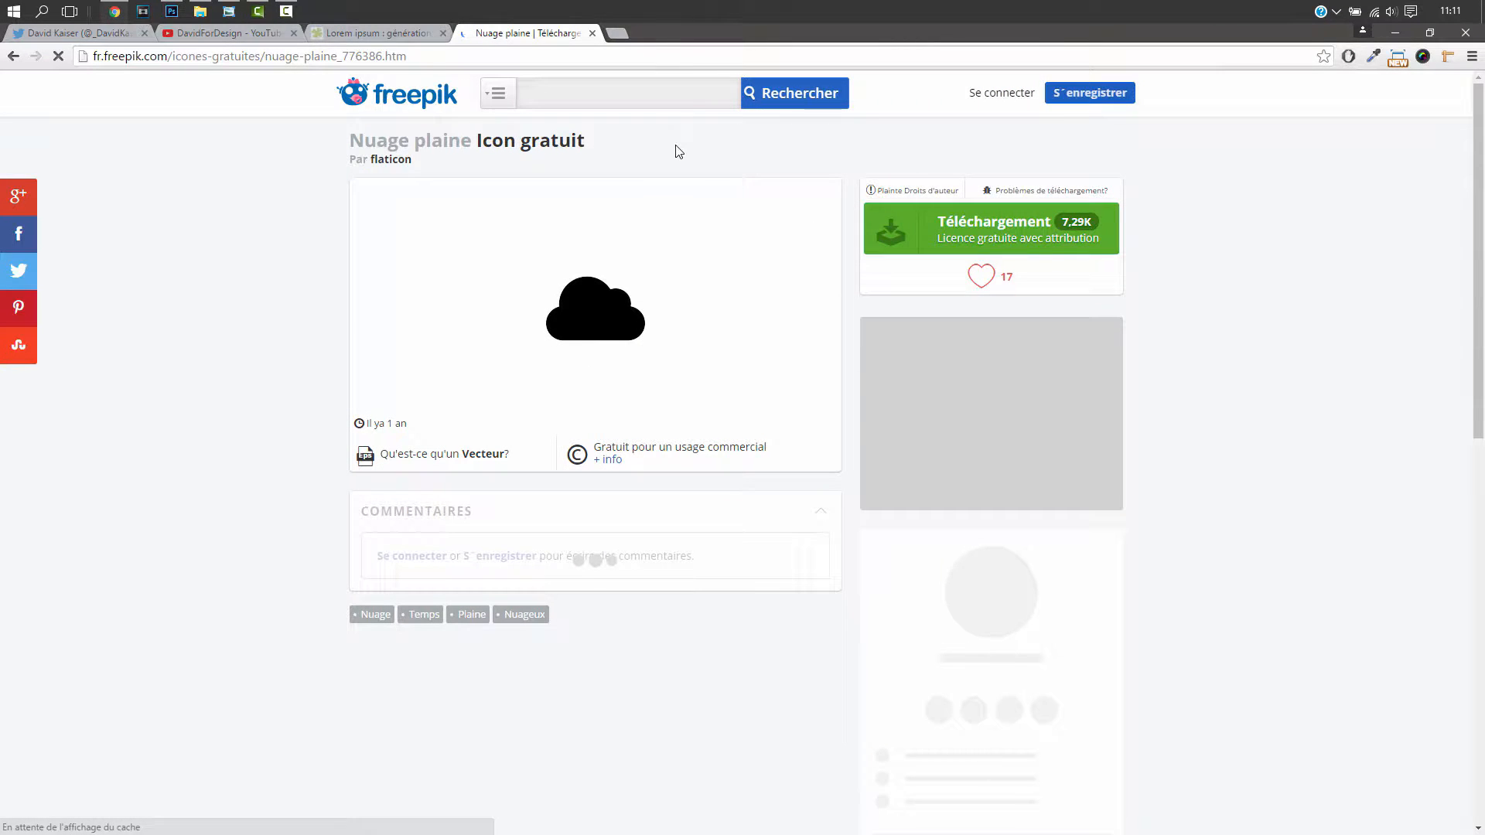
- Switch to File Explorer, open the icones folder inside sitetest and dock the window to half of the screen
click(200, 11)
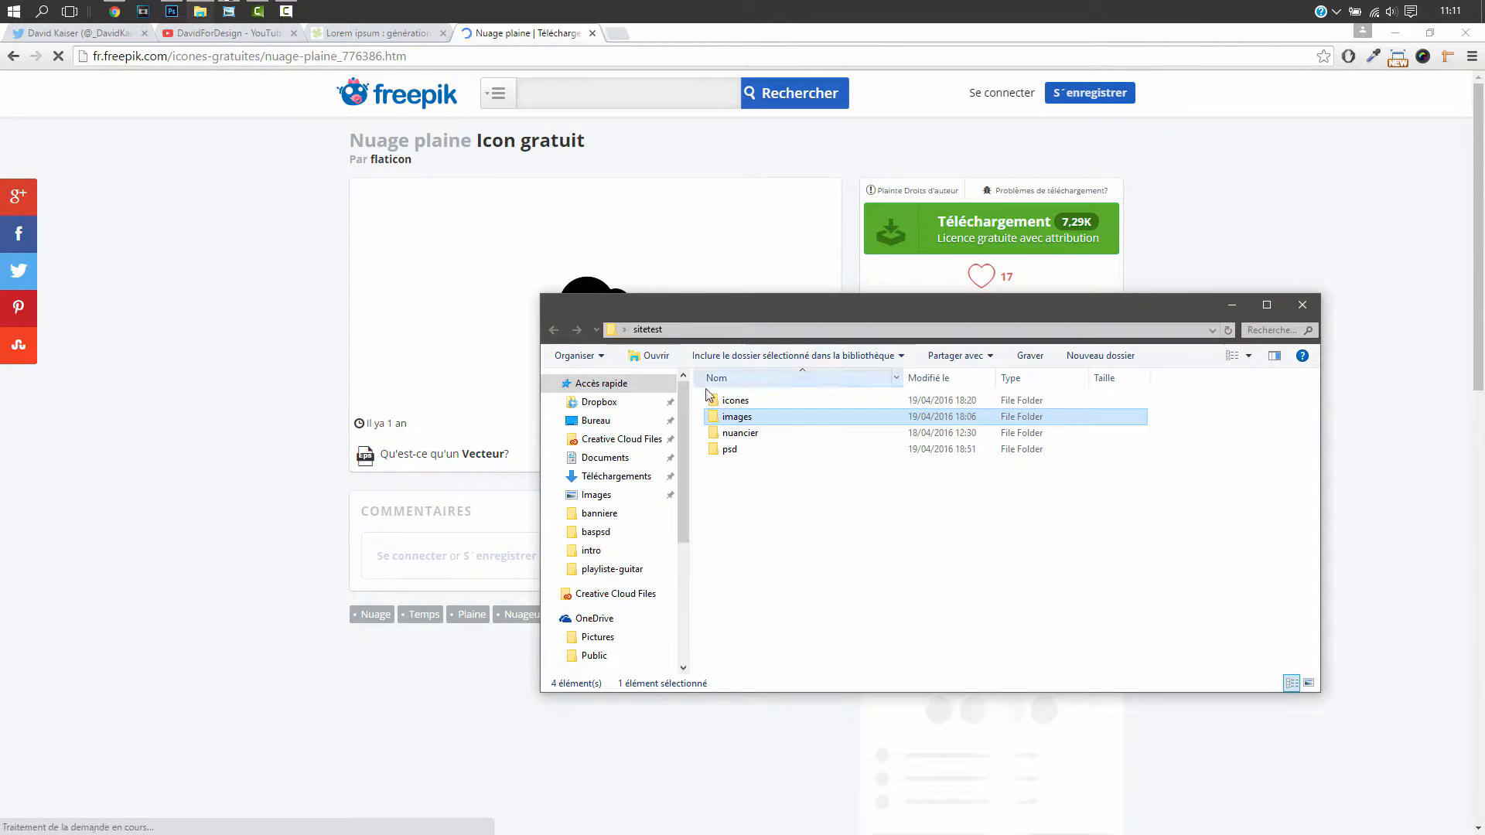
click(727, 400)
double_click(731, 401)
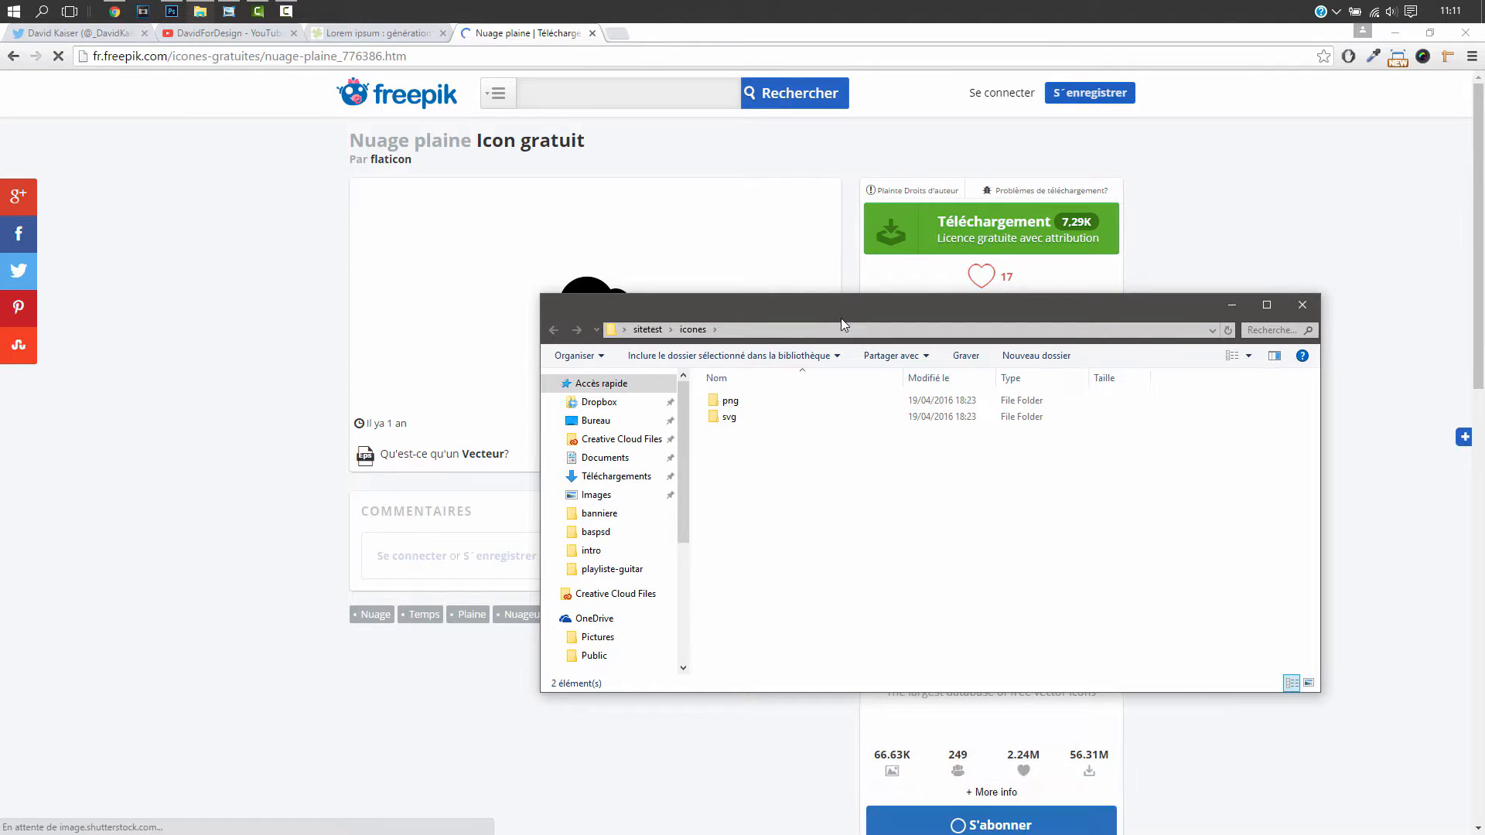
key(super+Right)
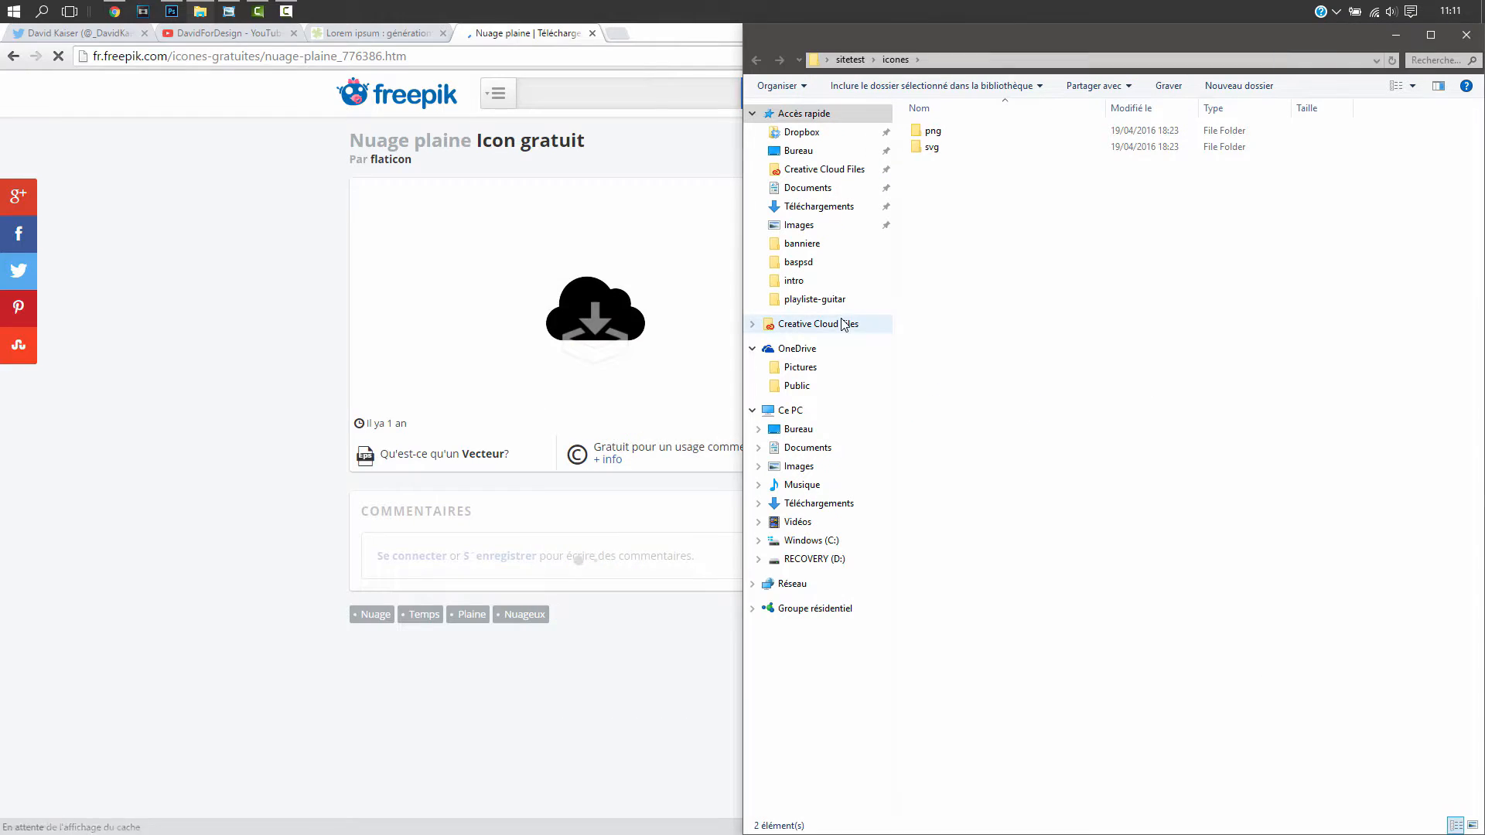
- Open the cloud icon's Flaticon page and download it as a 512-pixel PNG in the default black
click(236, 282)
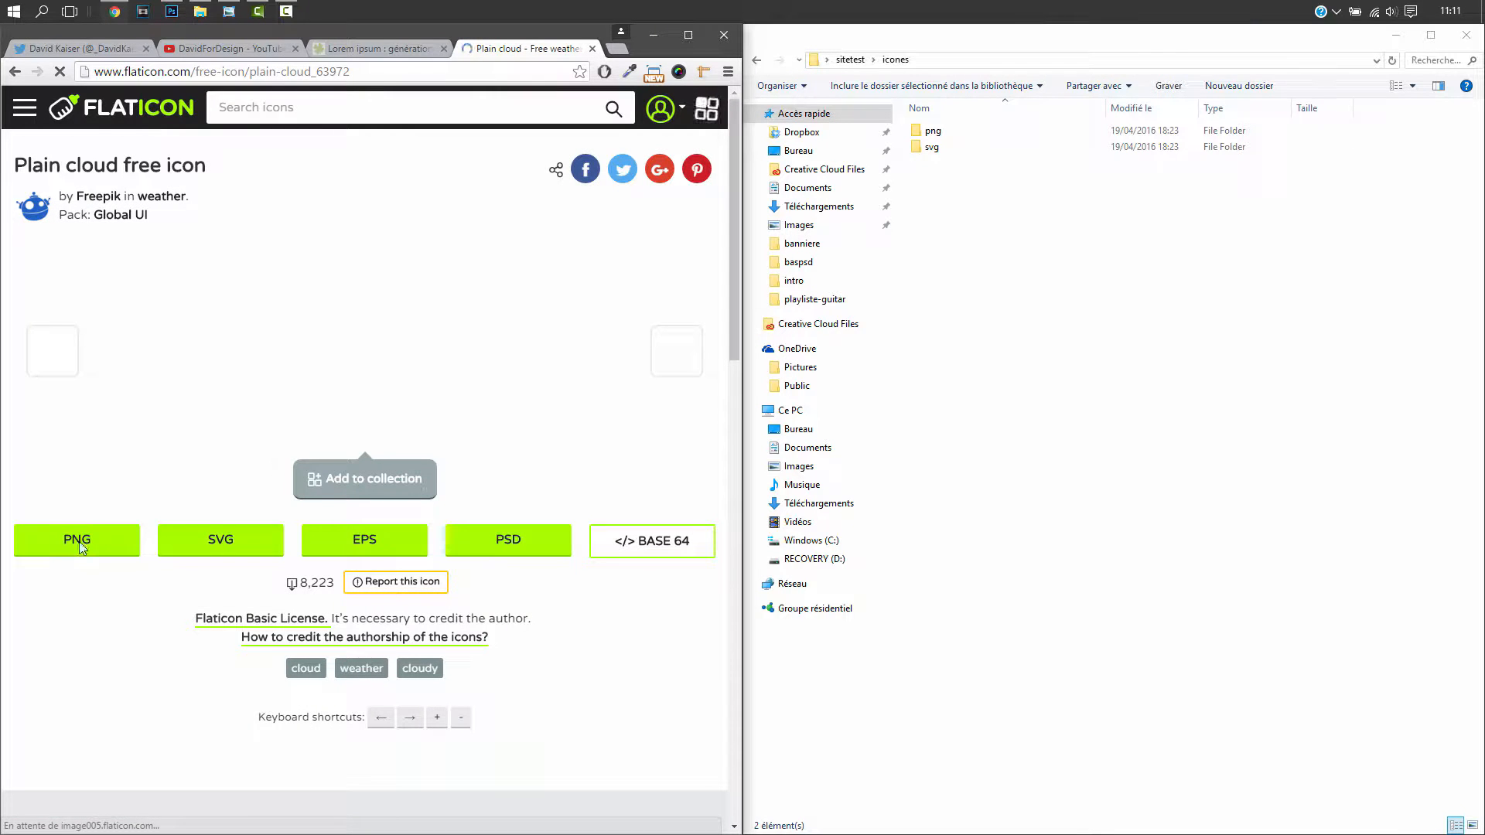
click(79, 541)
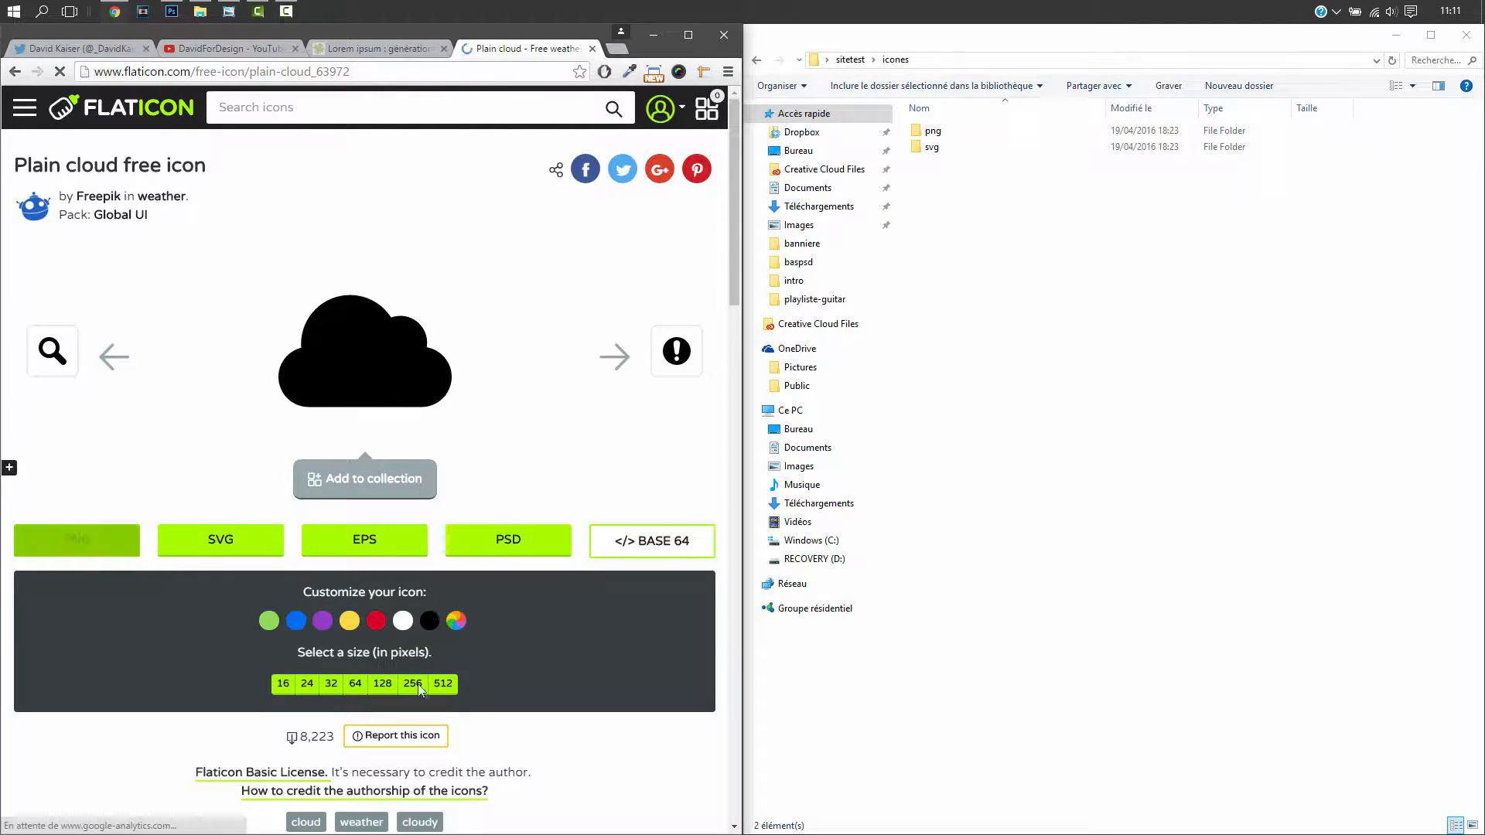
click(444, 685)
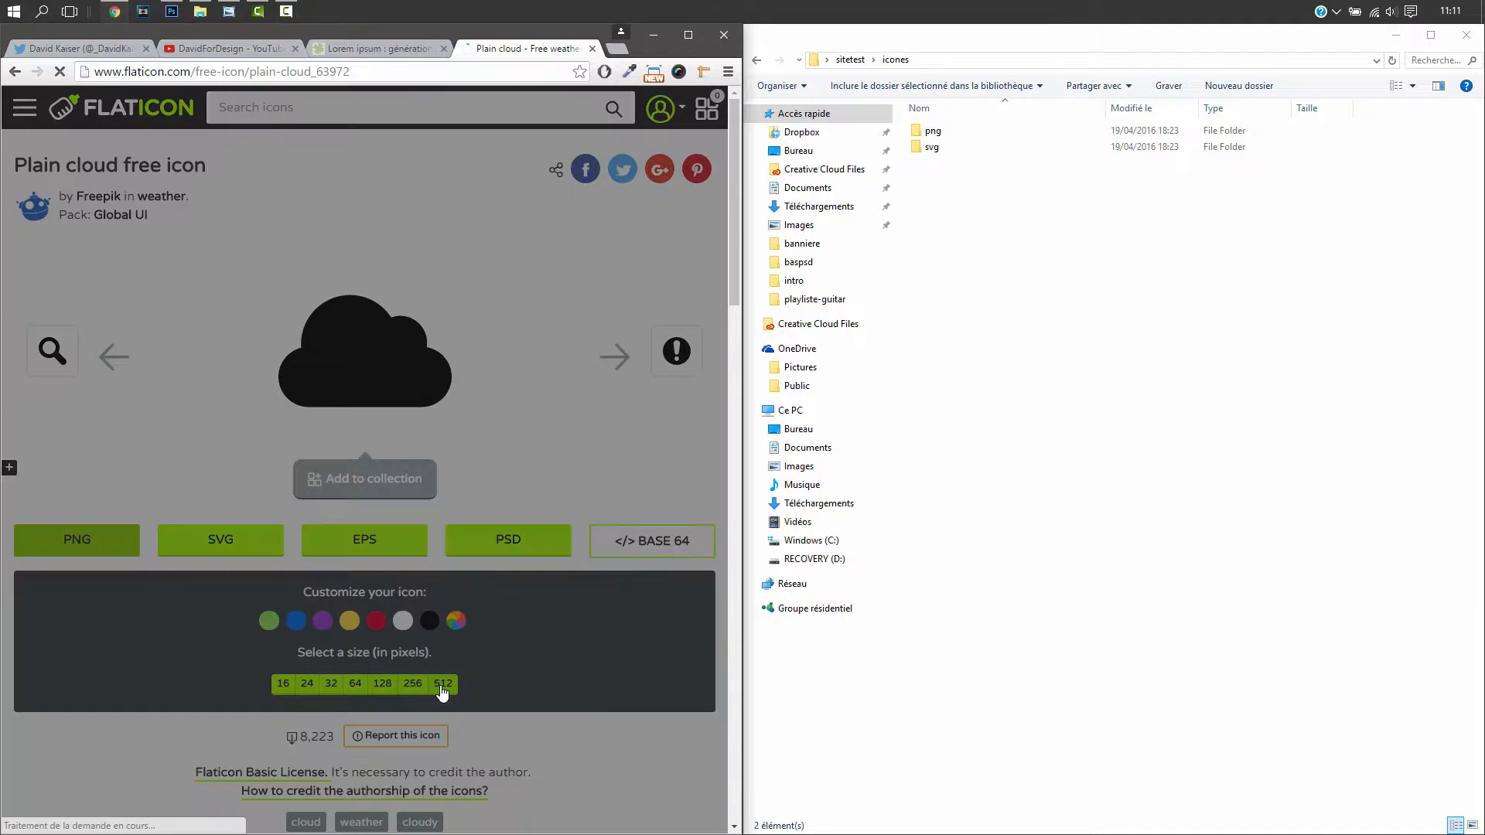
click(506, 404)
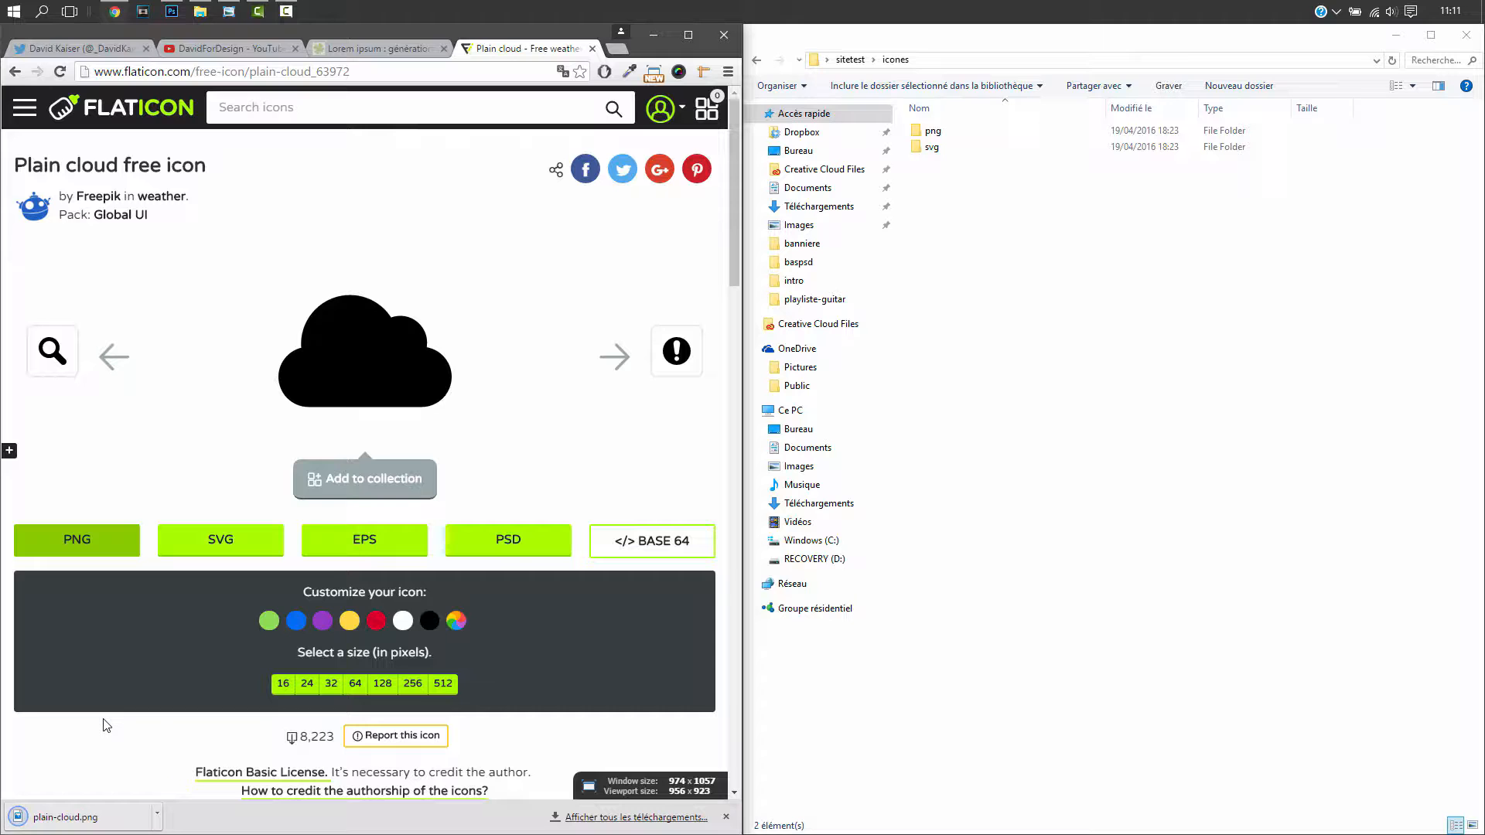
- Set the cloud icon's colour to white and download it as a 512-pixel PNG using the free option
click(403, 622)
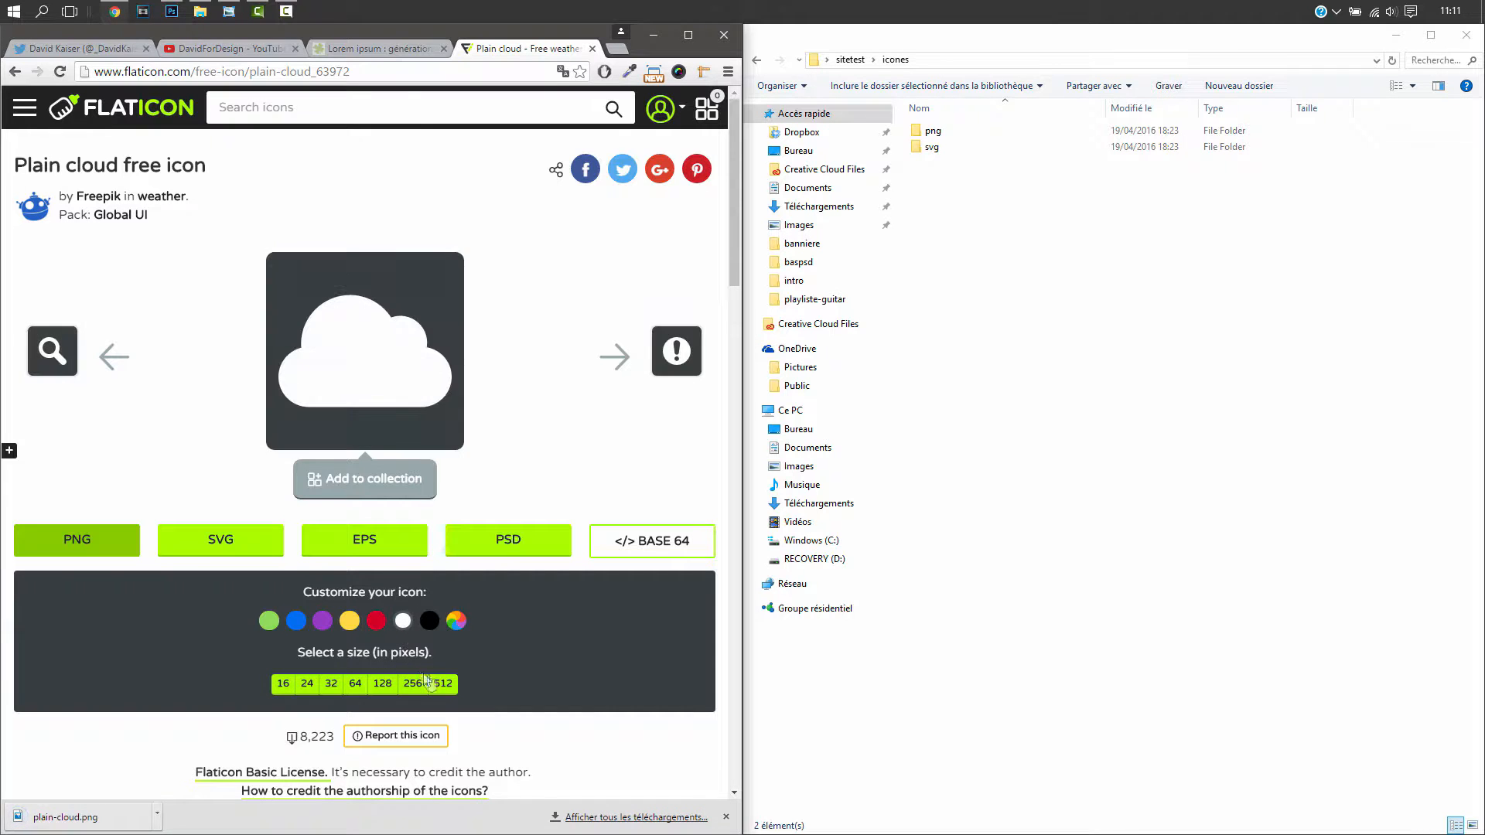
click(444, 686)
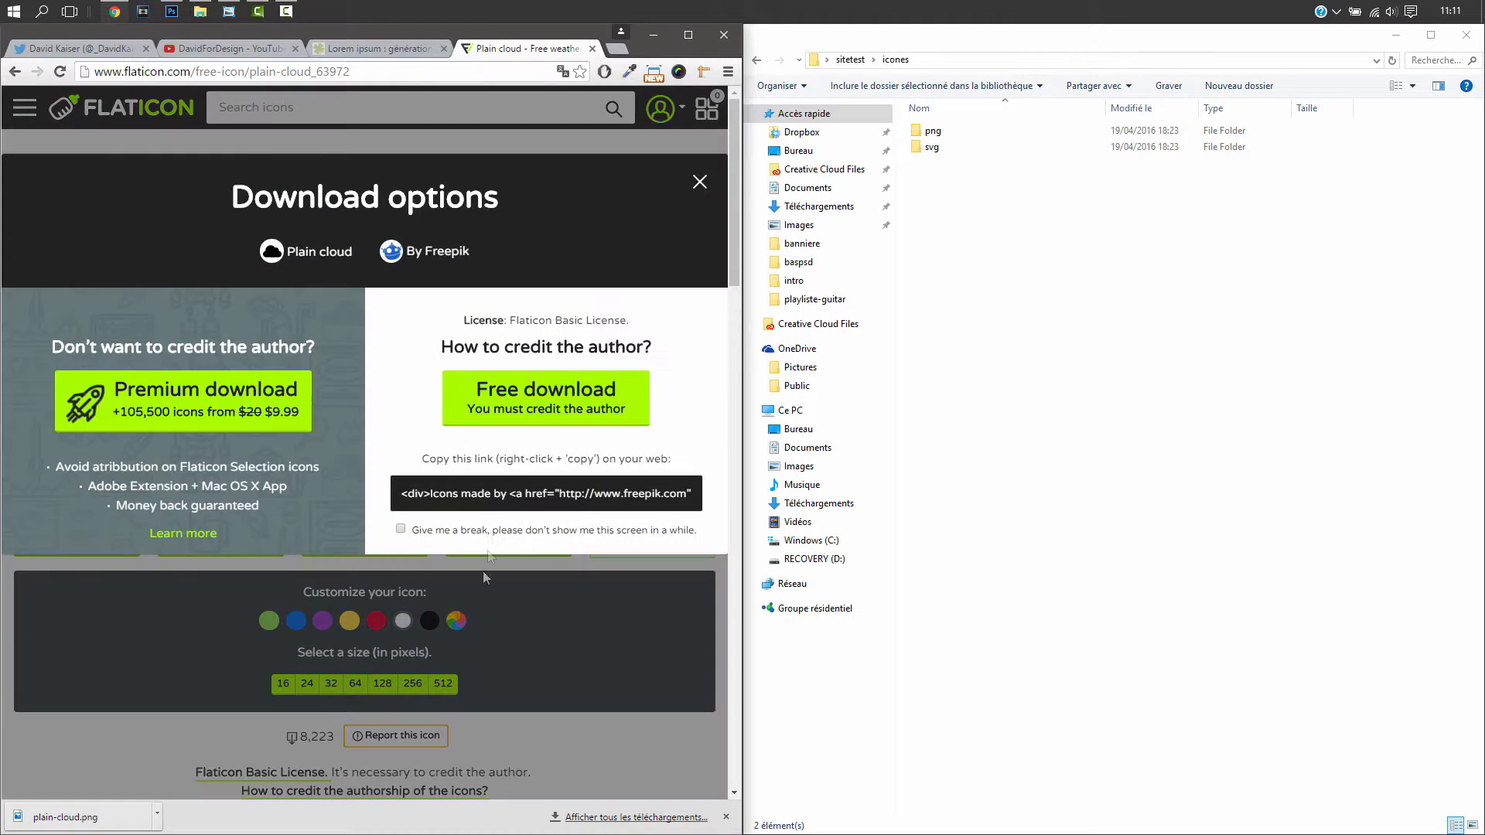
click(541, 402)
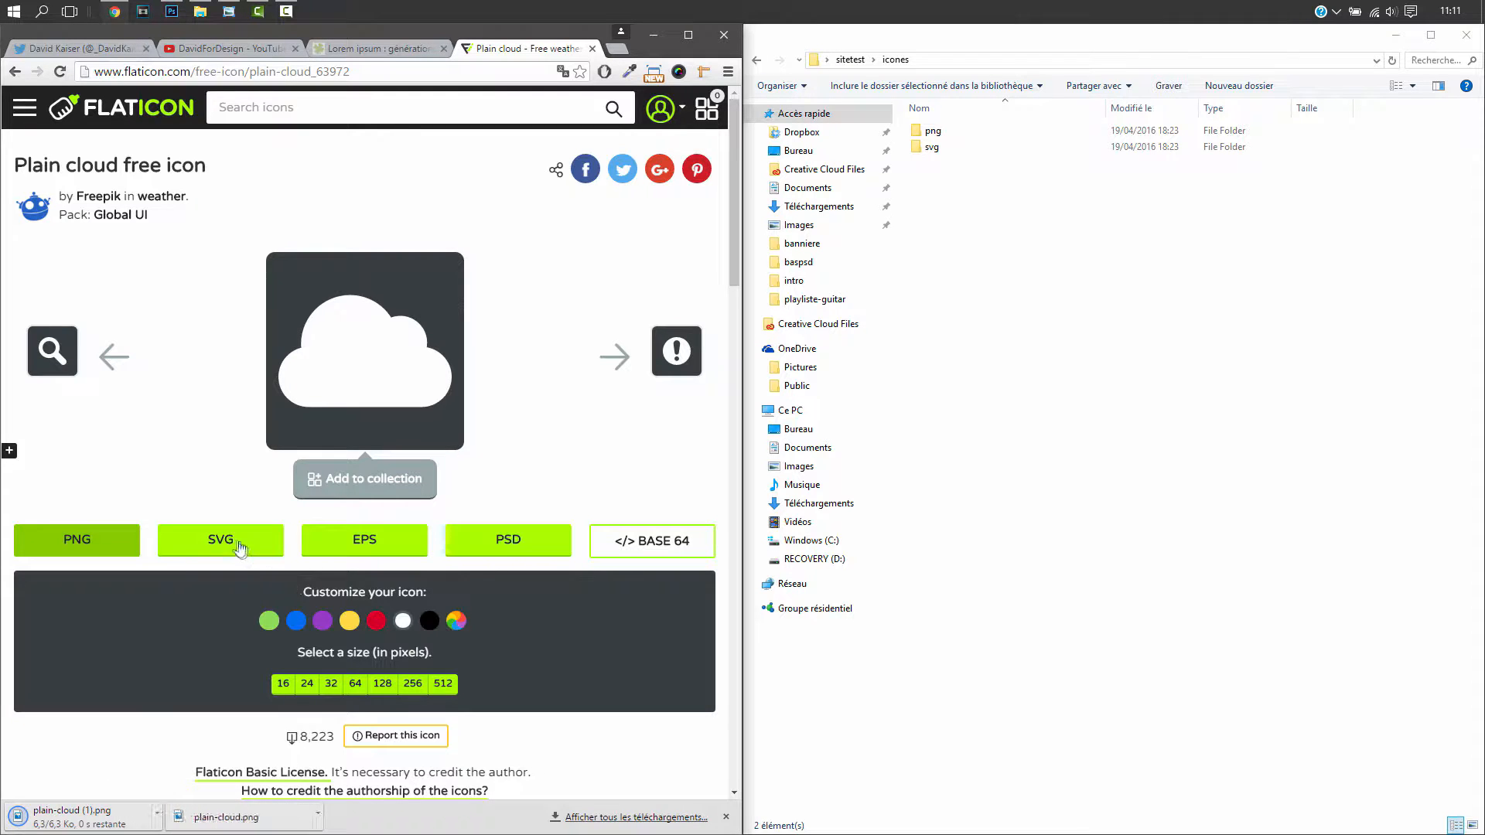
- Download the white cloud as an SVG and copy it and the white PNG into the svg and png folders
click(221, 540)
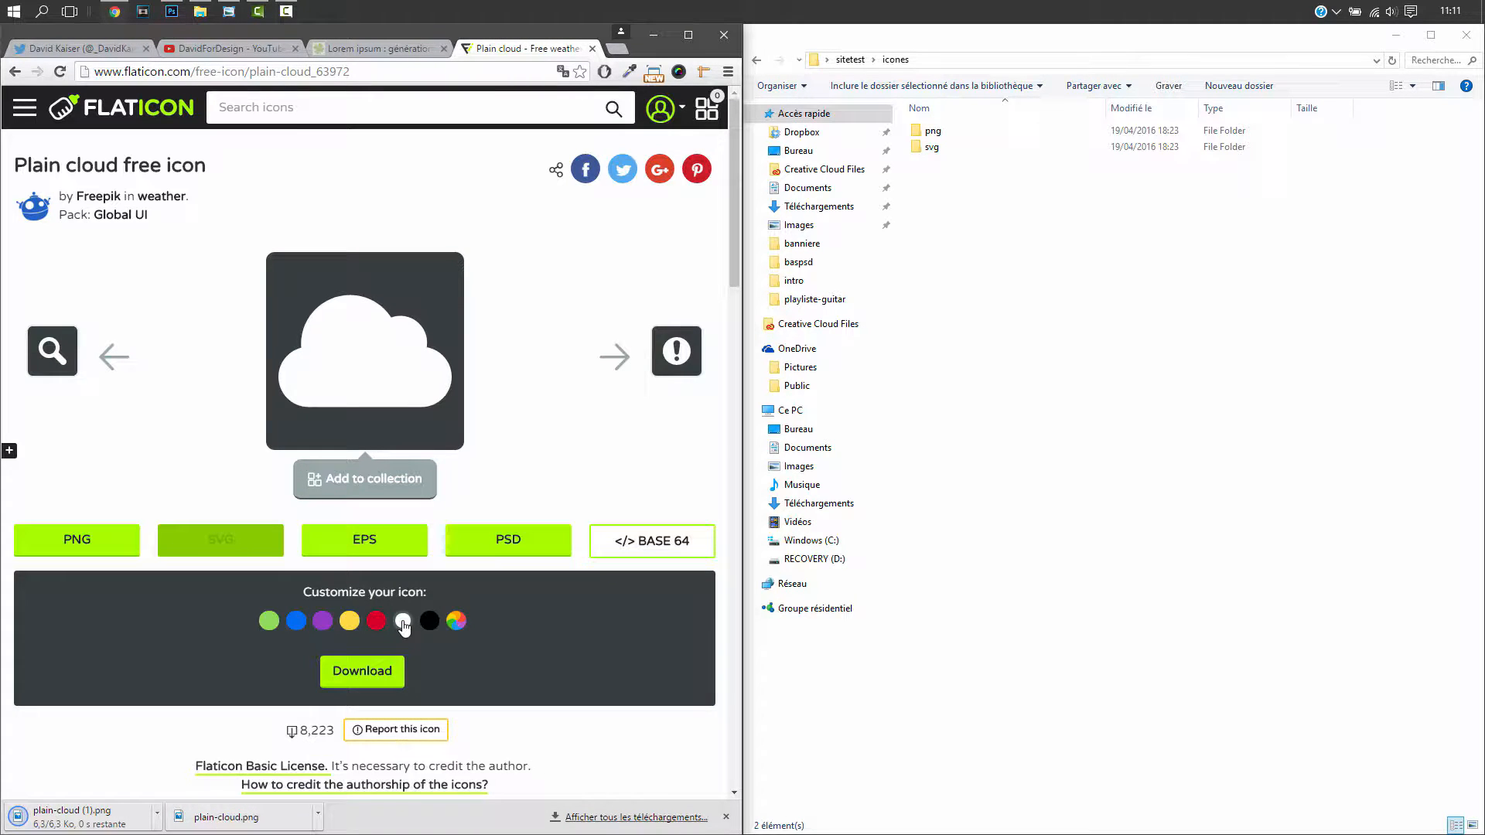
click(220, 539)
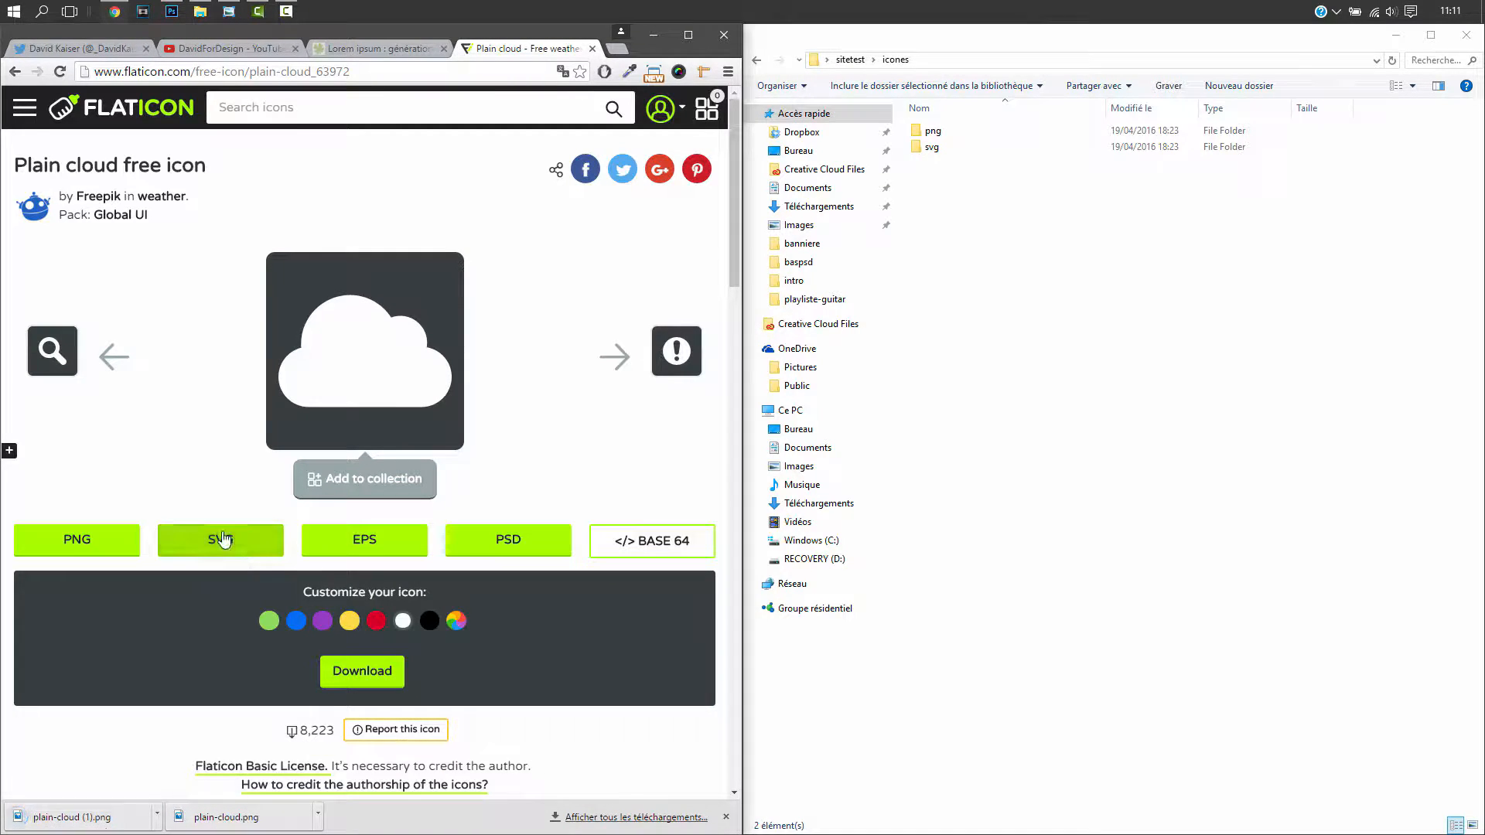
click(220, 540)
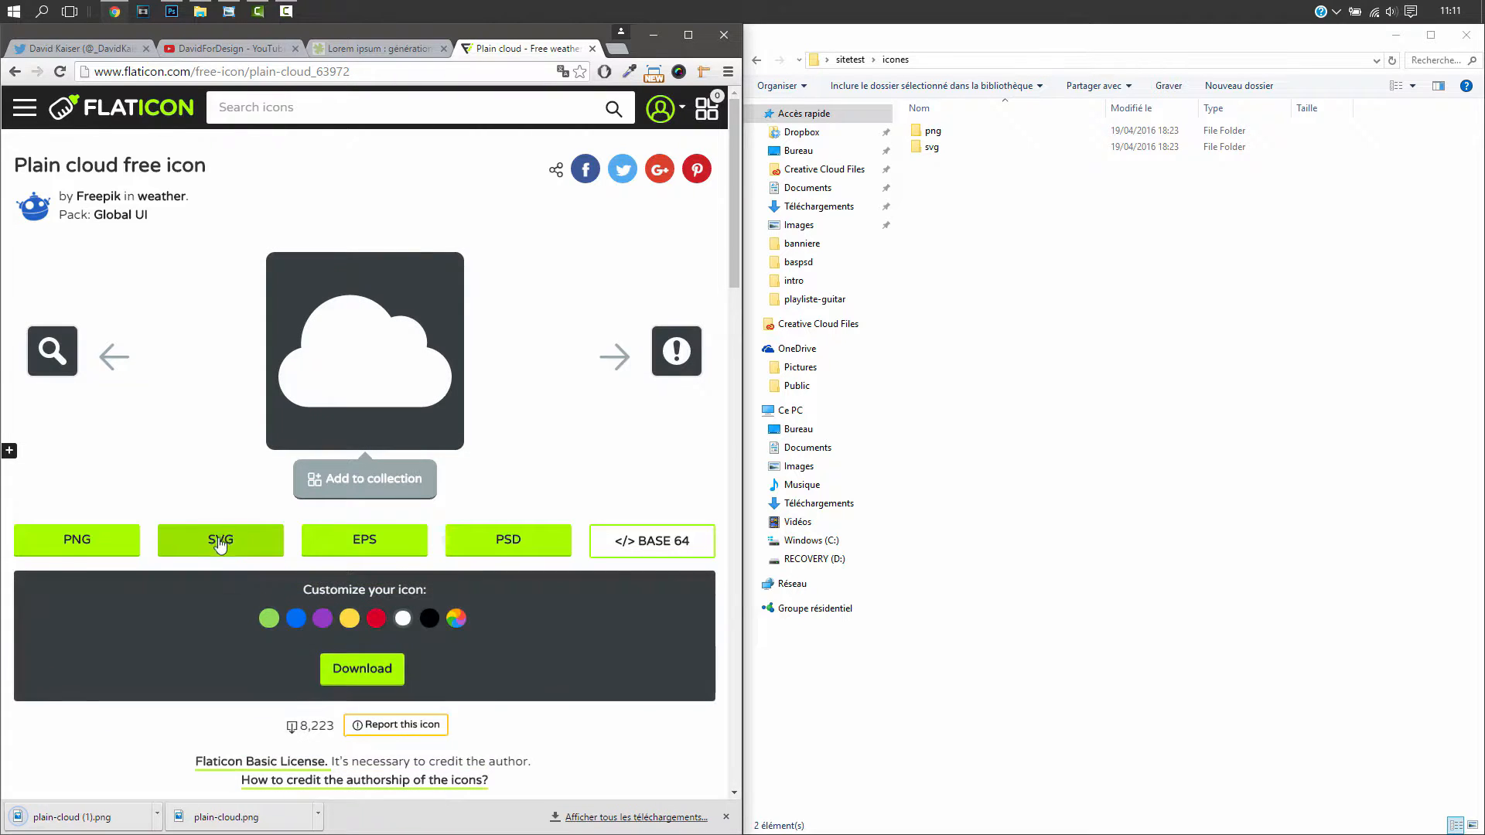
click(358, 671)
click(572, 406)
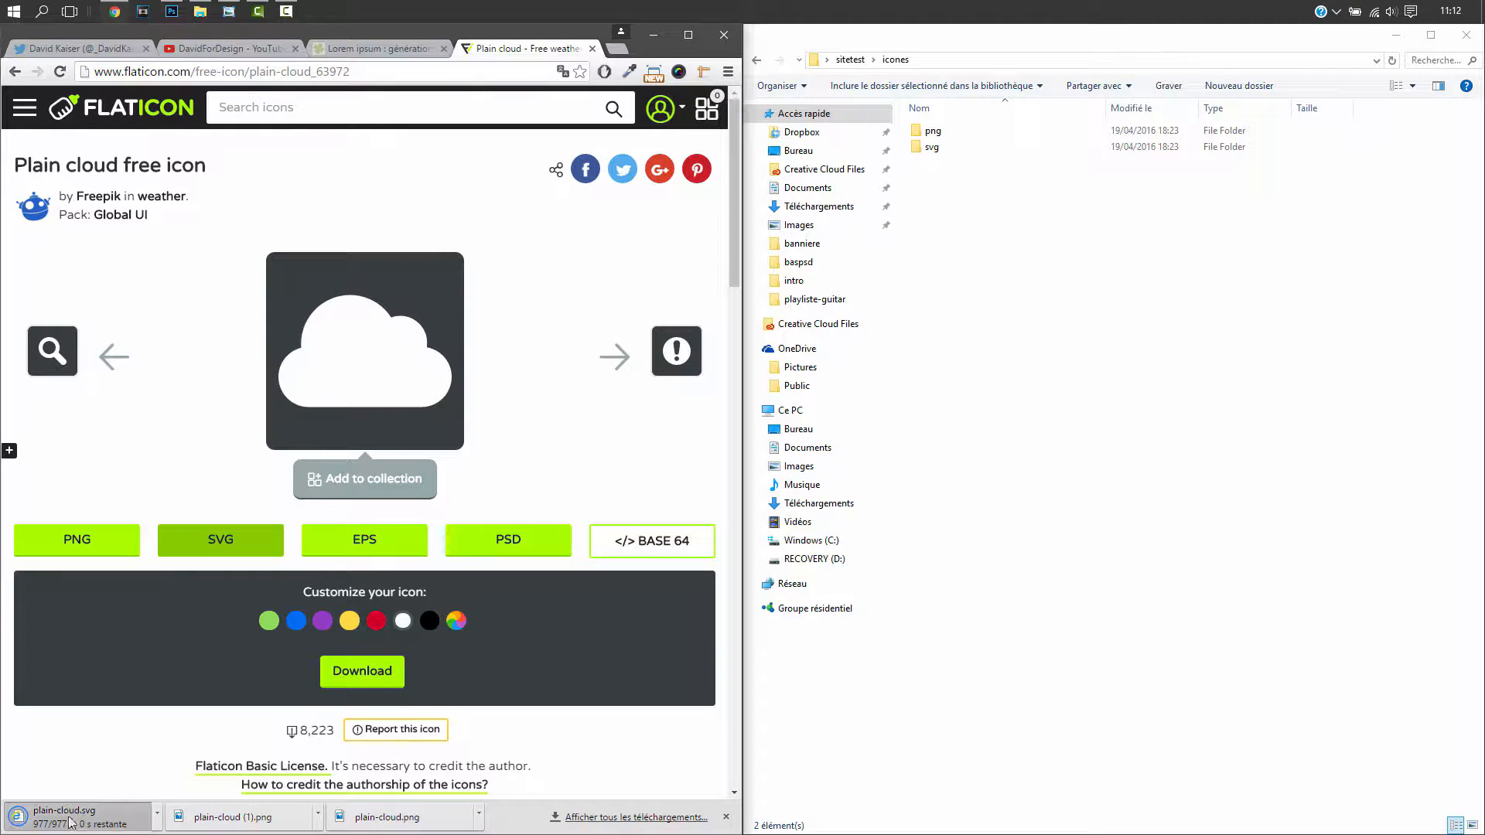
mouse_move(939, 163)
mouse_down()
mouse_move(945, 133)
mouse_move(943, 147)
mouse_up()
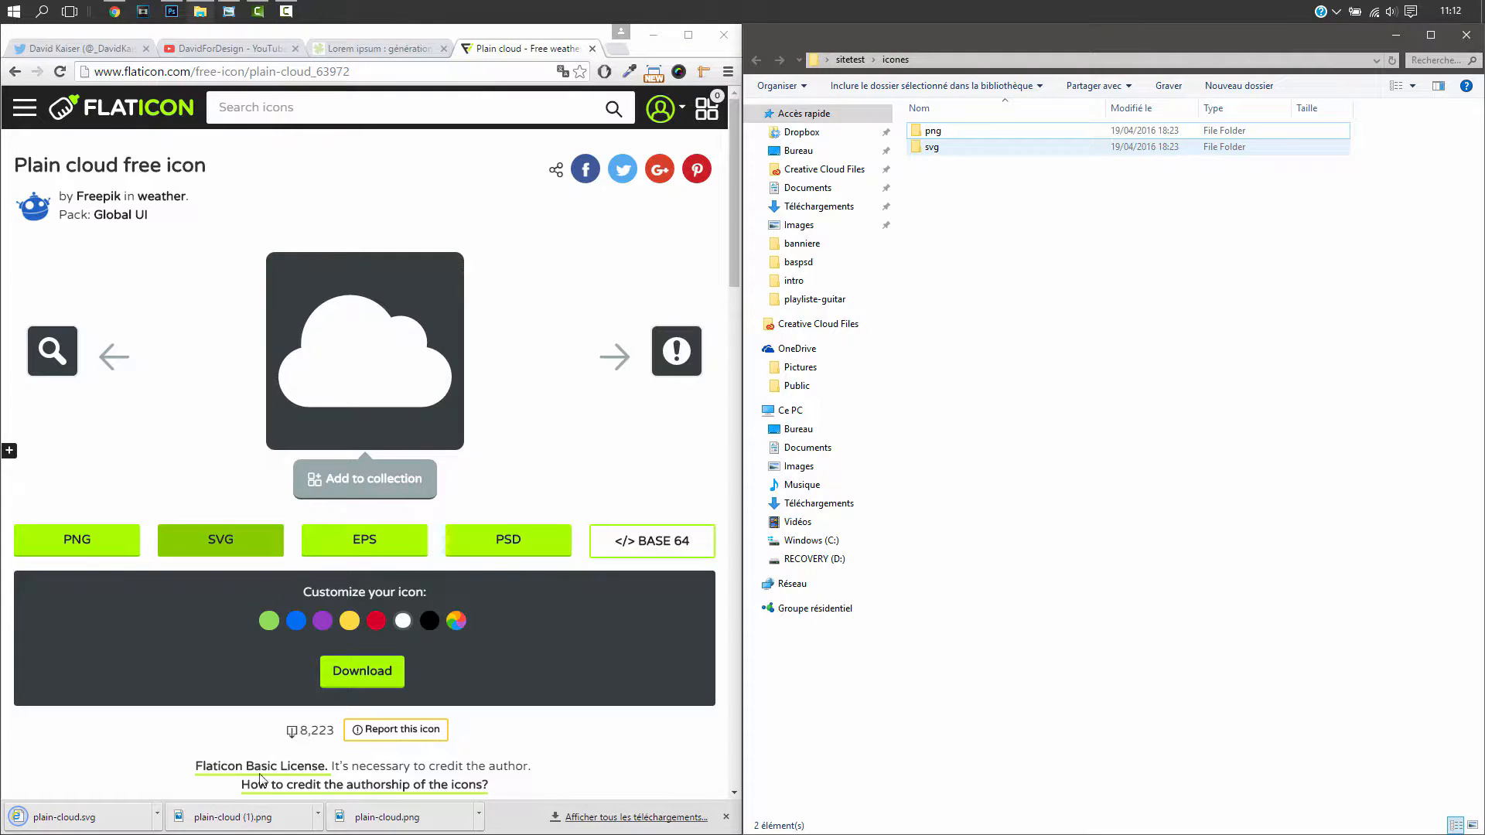
drag(232, 816, 961, 133)
- Place the downloaded plain-cloud (1).png in the Photoshop document and scale it down to about 15.38% below Service 1
drag(232, 818, 379, 443)
drag(739, 359, 560, 534)
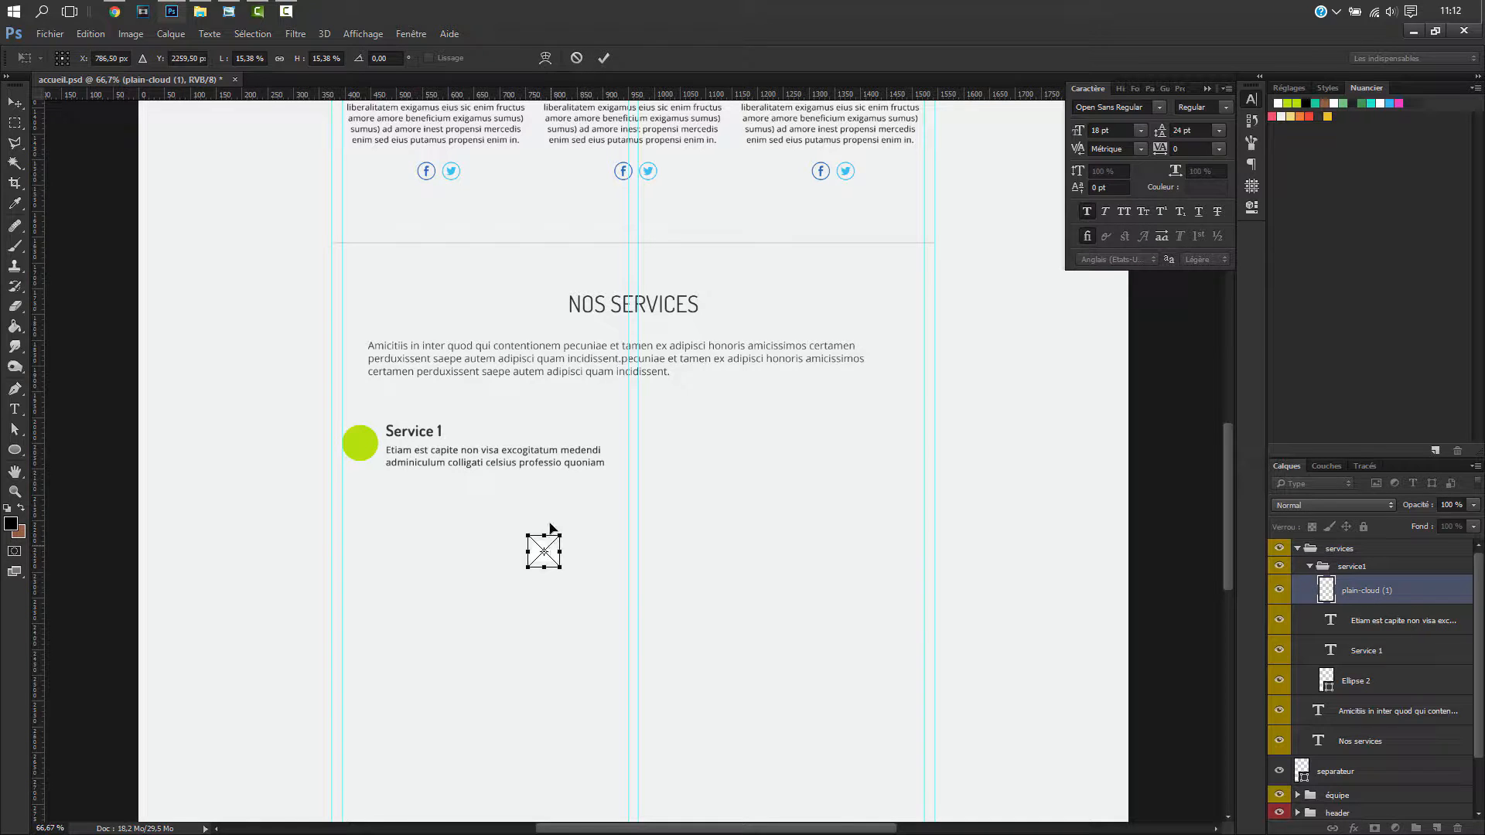
key(ctrl+plus)
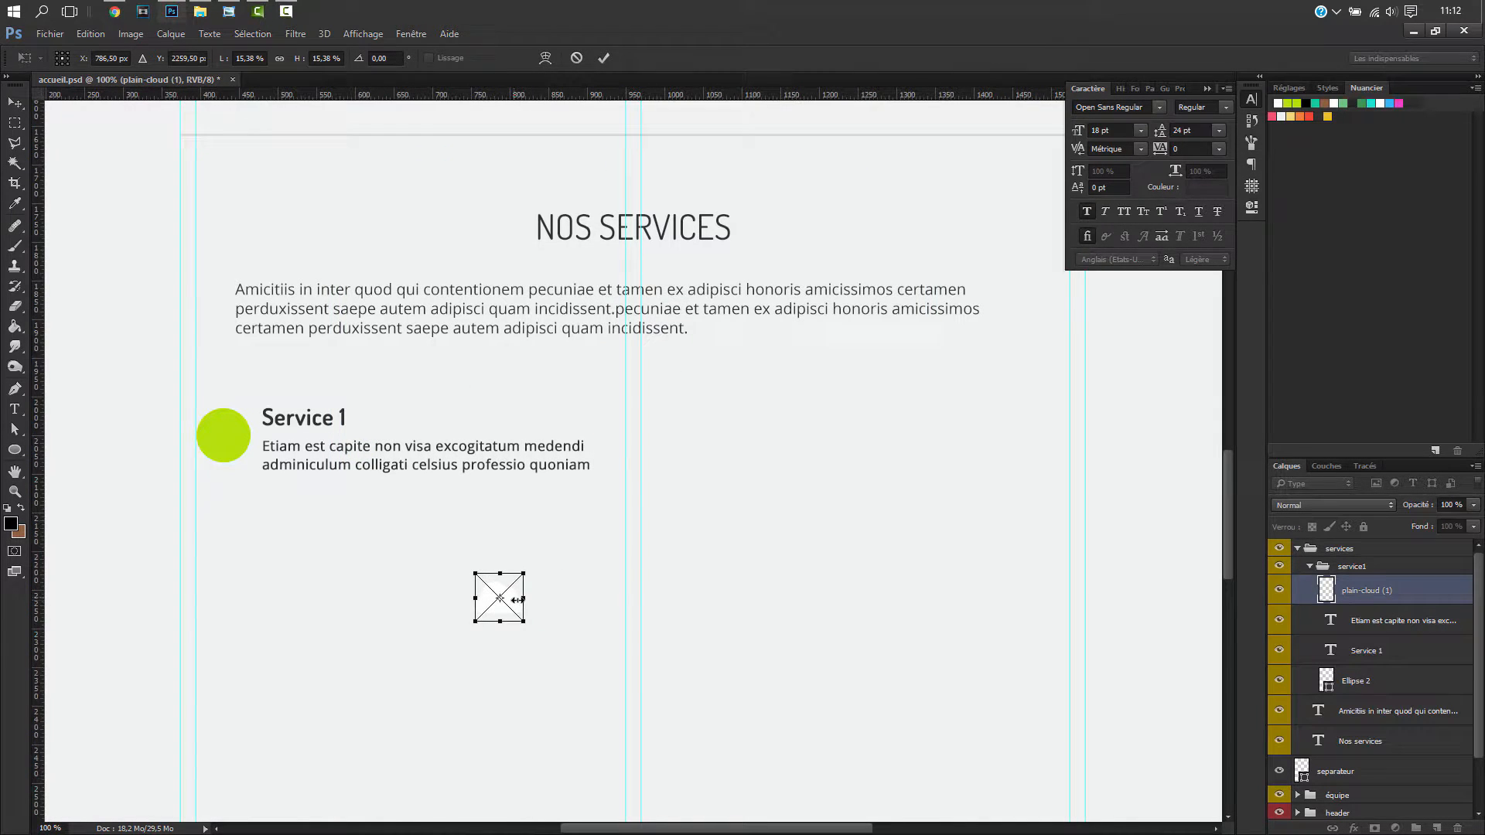
- Centre the white cloud on the Service 1 green circle, scaled to about 11.23%, and commit the placement
drag(514, 607, 230, 414)
key(shift+Right)
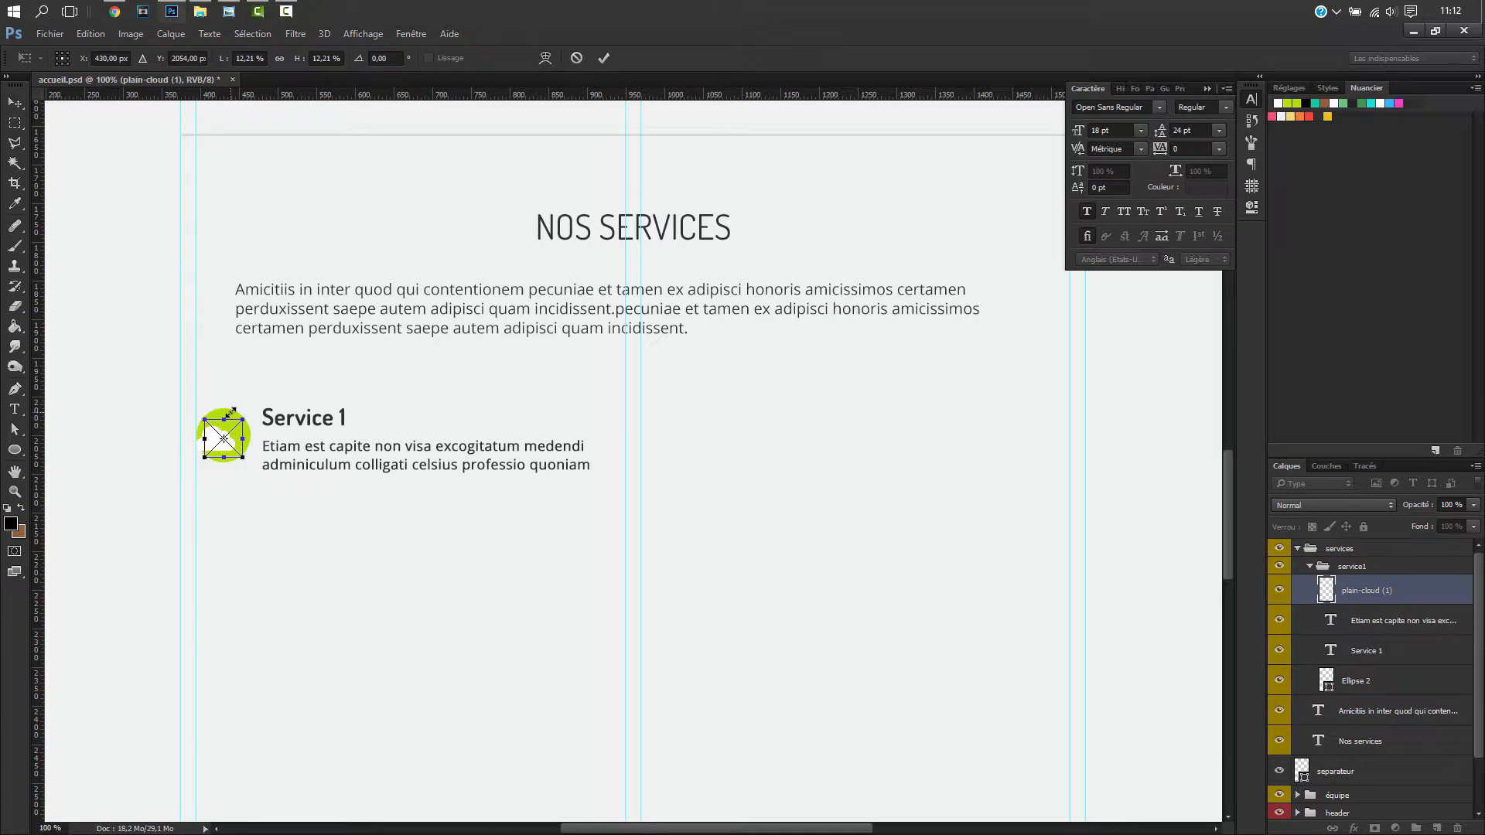
key(shift+Up)
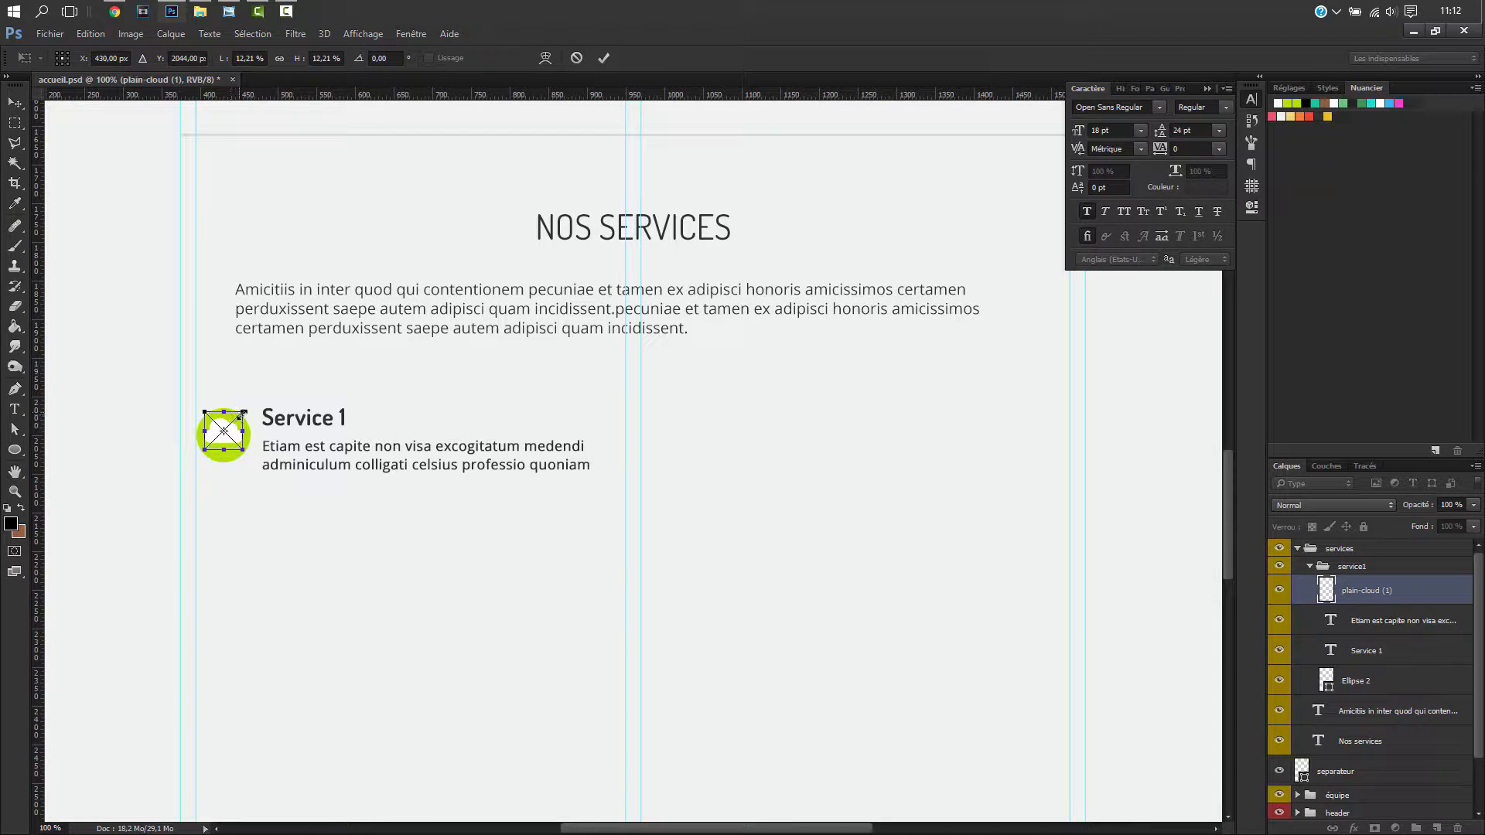
drag(241, 412, 238, 413)
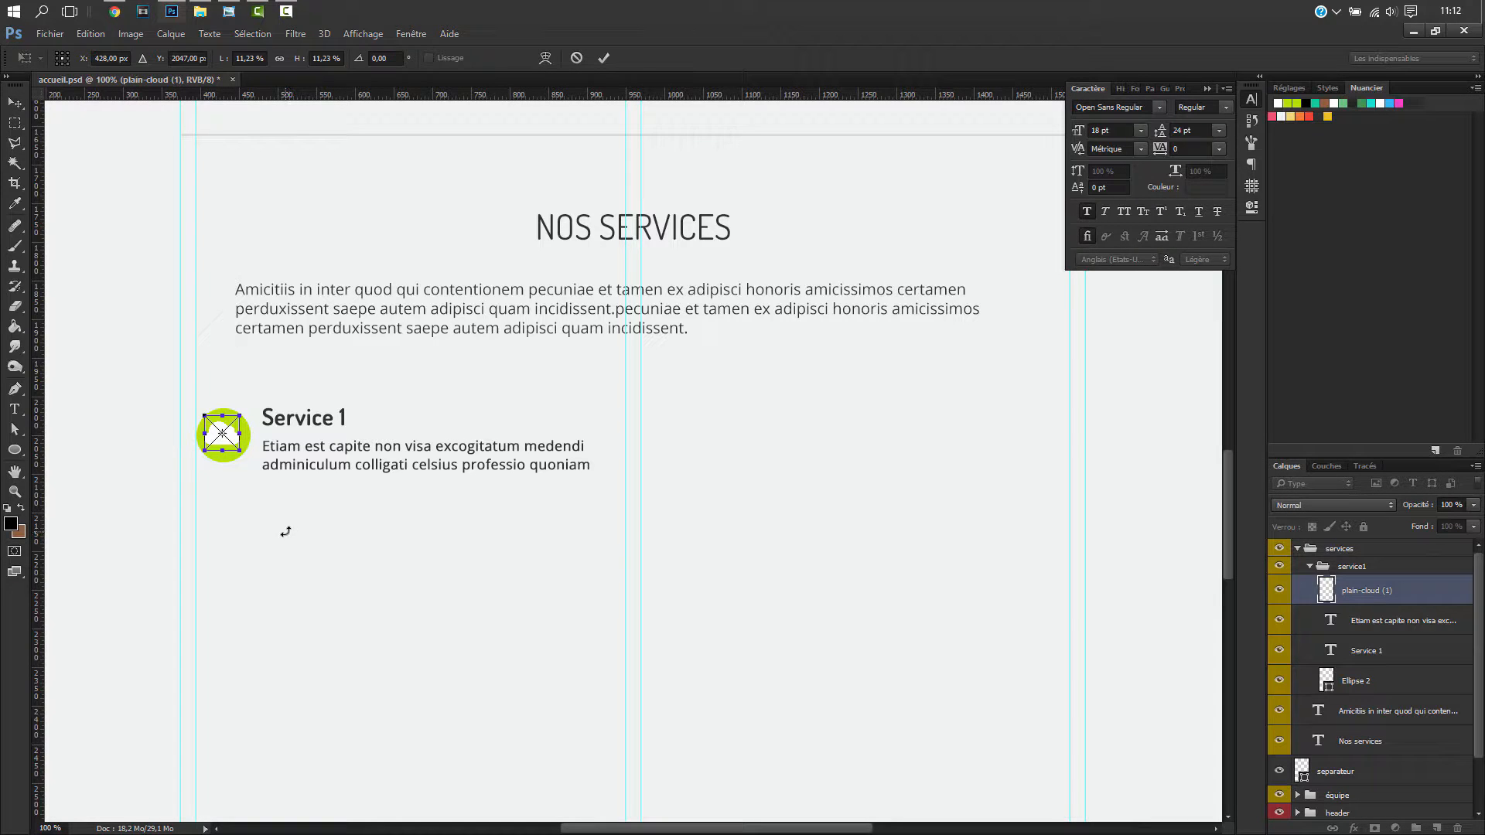
key(t)
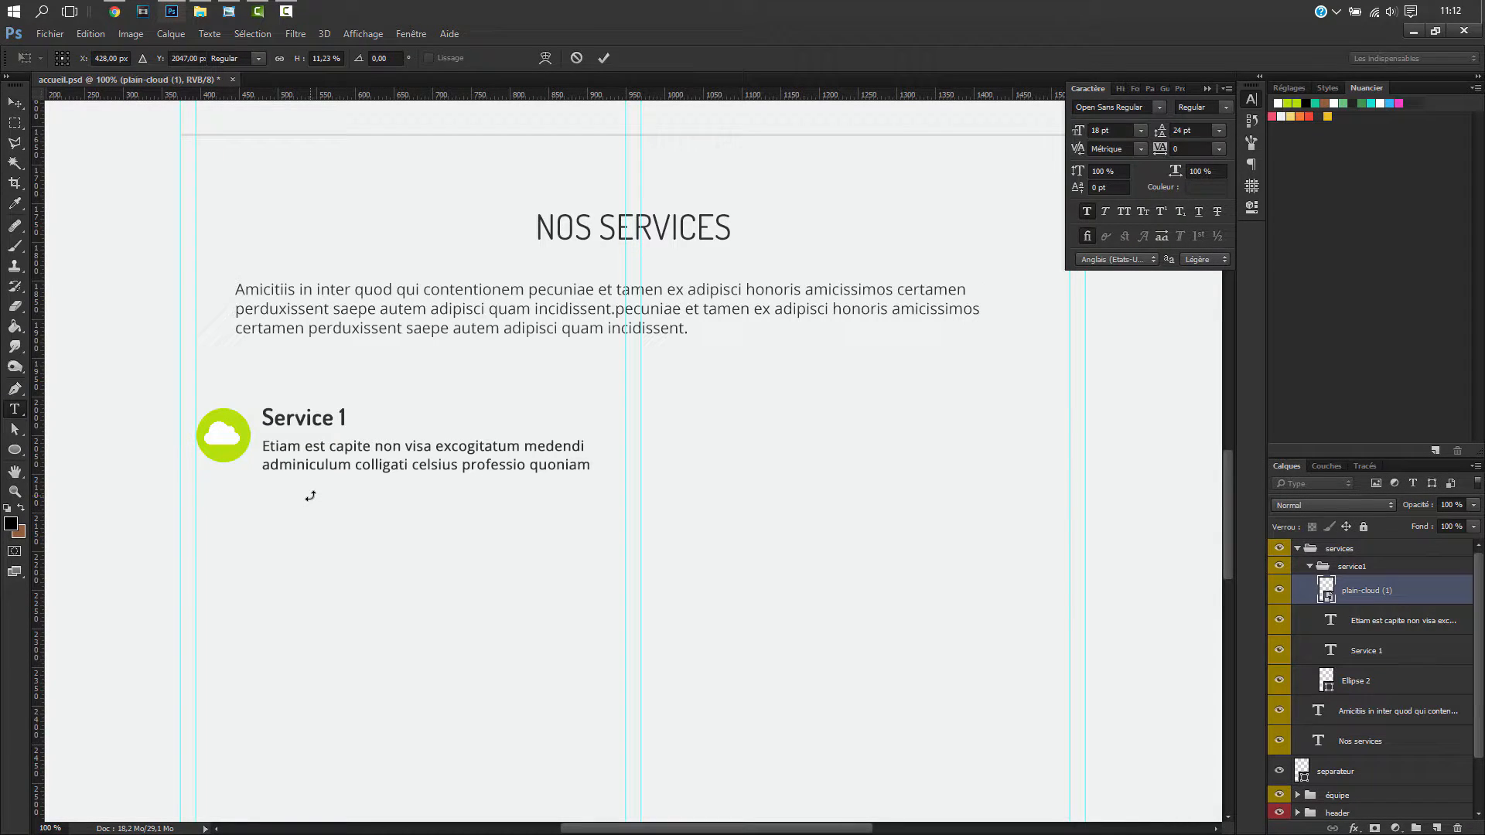
key(v)
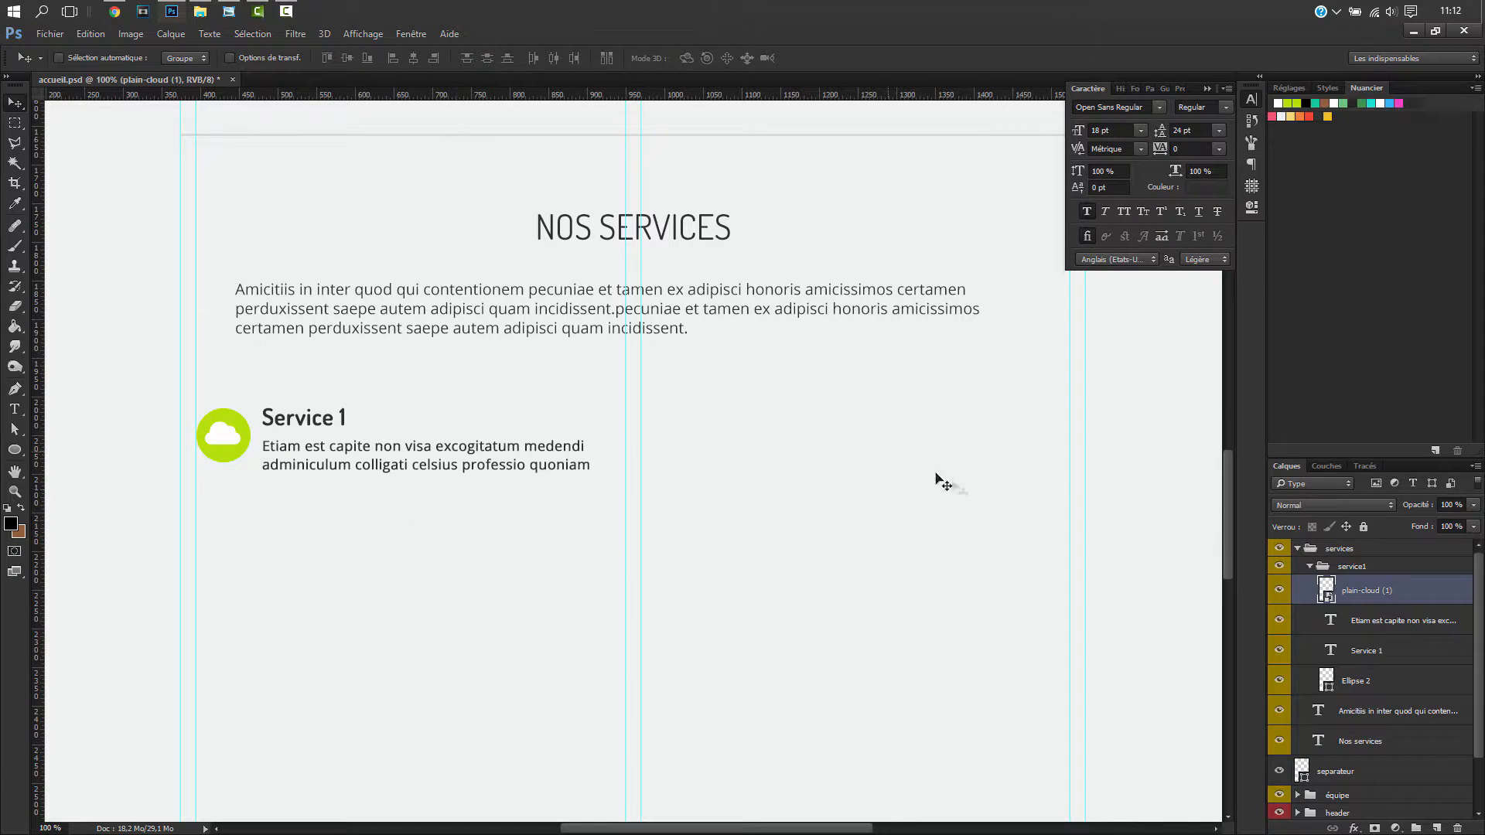
- Duplicate the service1 group and rename the copy service2
click(1309, 568)
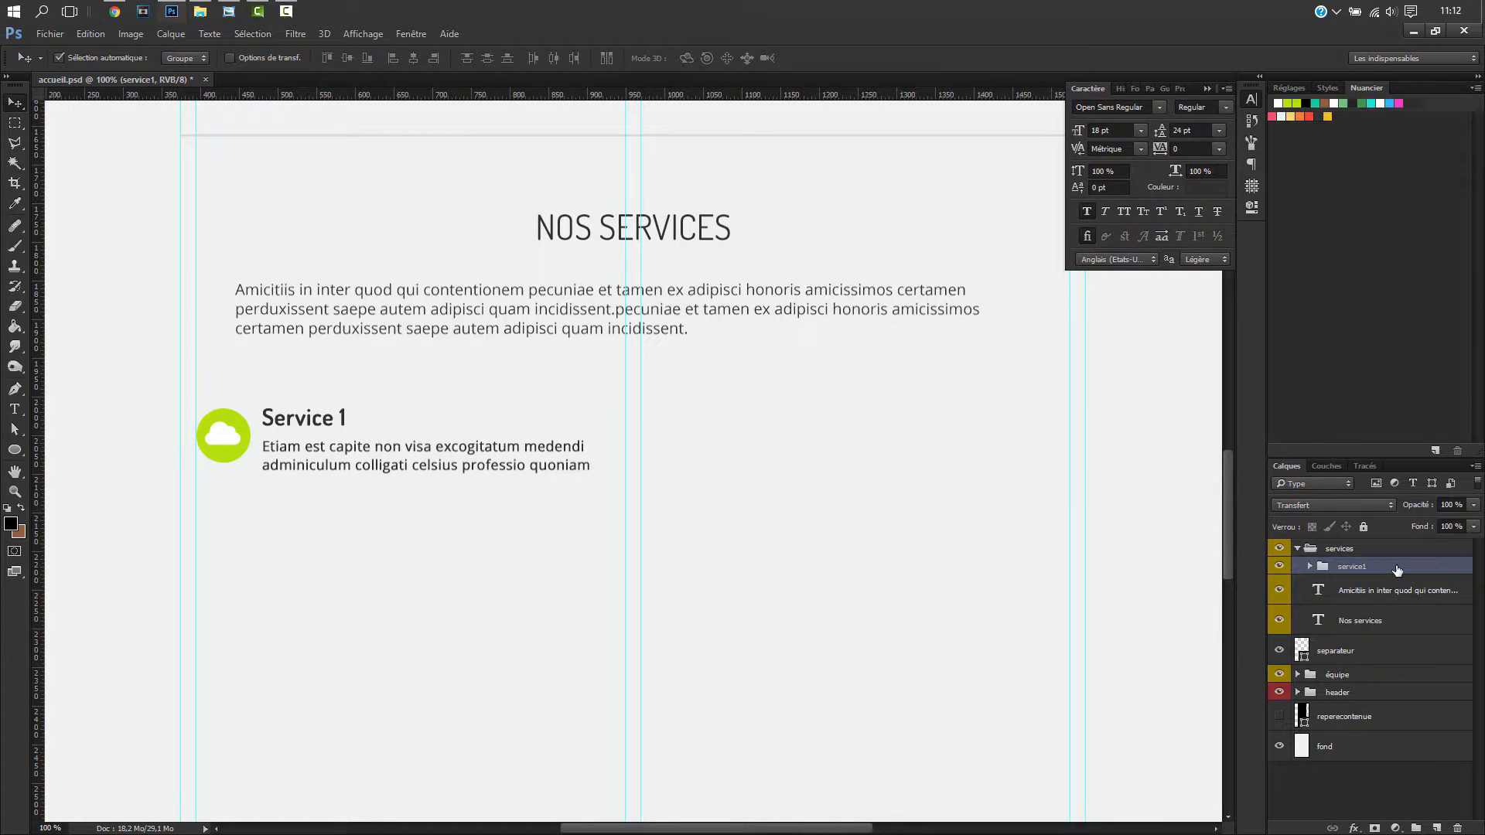
key(ctrl+minus)
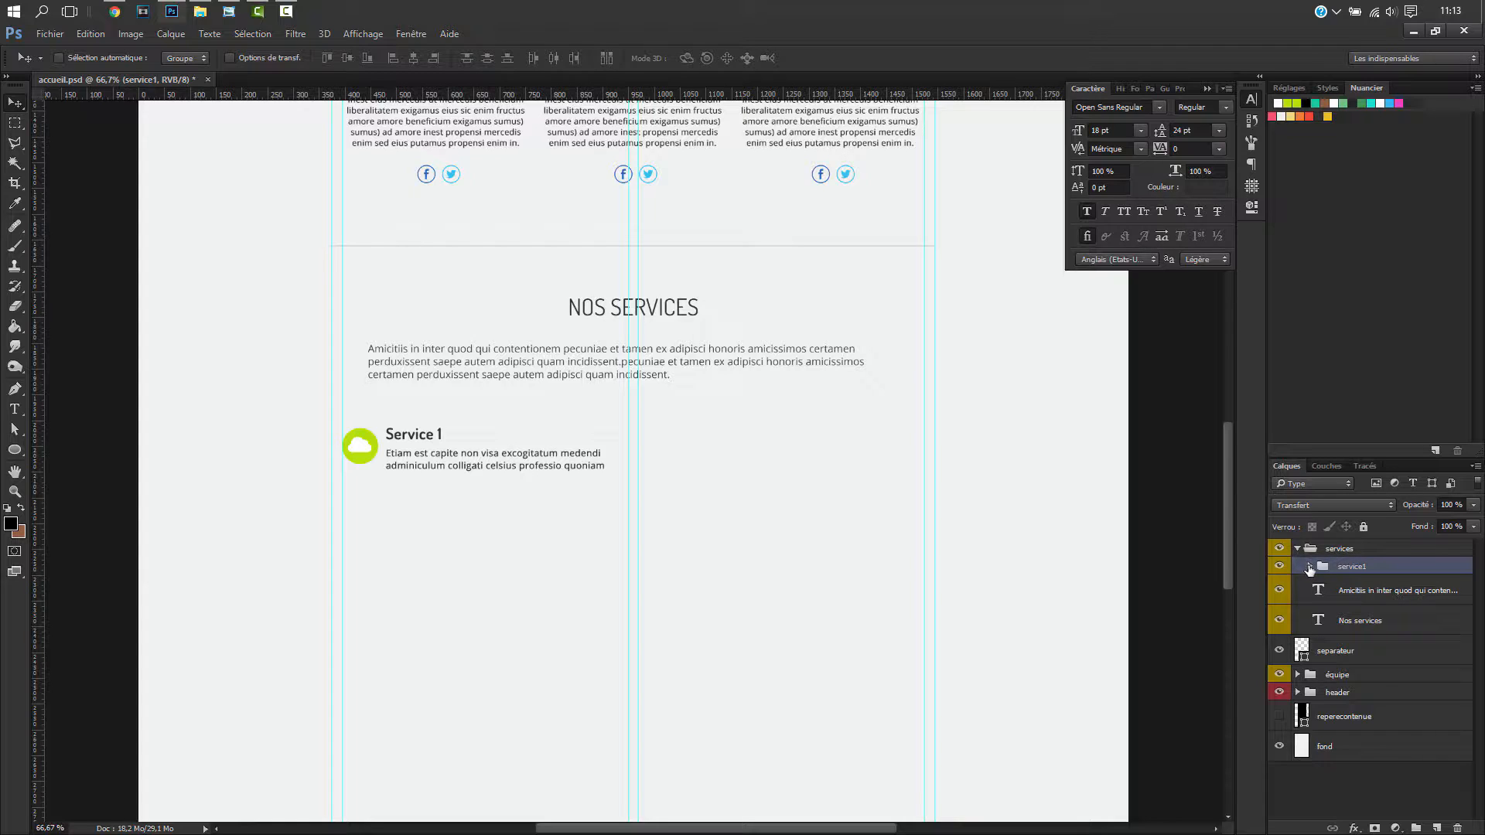
key(ctrl+j)
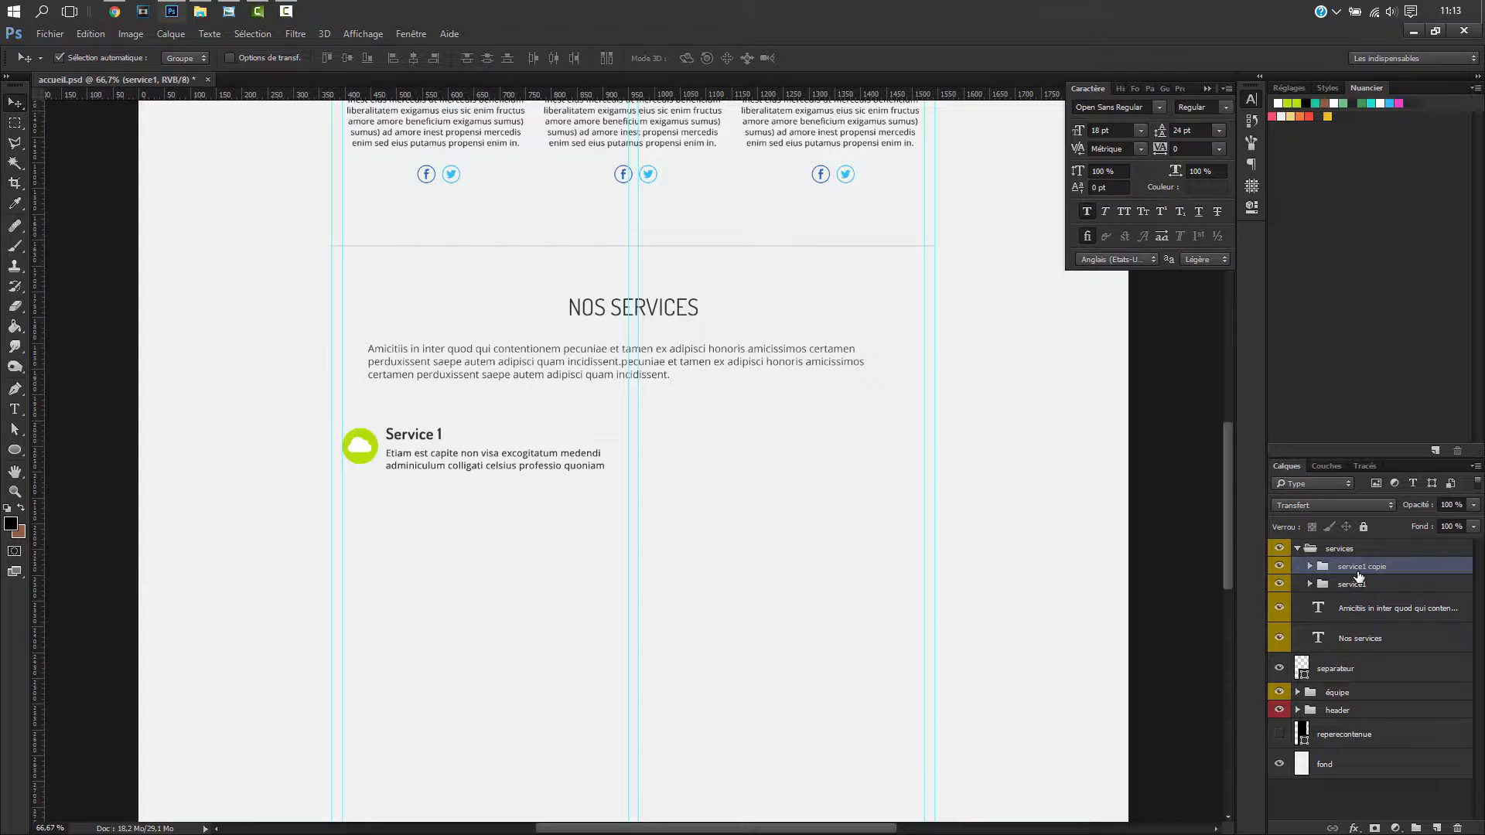
double_click(1364, 567)
drag(1390, 567, 1365, 566)
text(2)
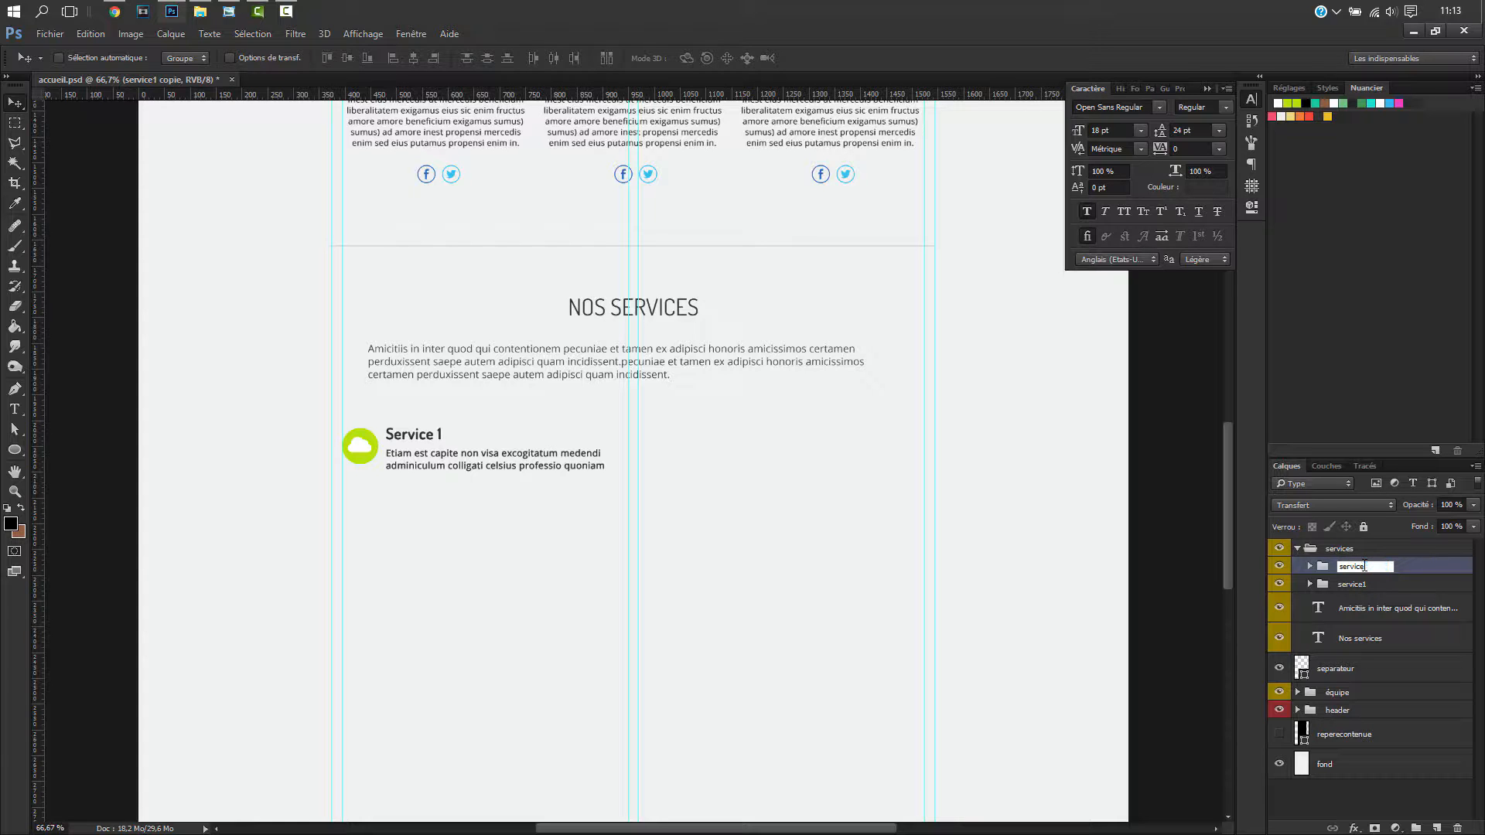
key(Return)
- Move the service2 group horizontally into the second column so its circle meets the column guide
key(shift+Right)
key(shift+Right)
key(shift+Right)
key(shift+Right)
key(shift+Right)
key(shift+Right)
key(shift+Right)
key(shift+Right)
key(shift+Right)
key(shift+Right)
key(shift+Right)
key(shift+Right)
key(shift+Right)
key(shift+Right)
key(shift+Right)
key(shift+Right)
key(shift+Right)
key(shift+Right)
key(shift+Right)
key(shift+Right)
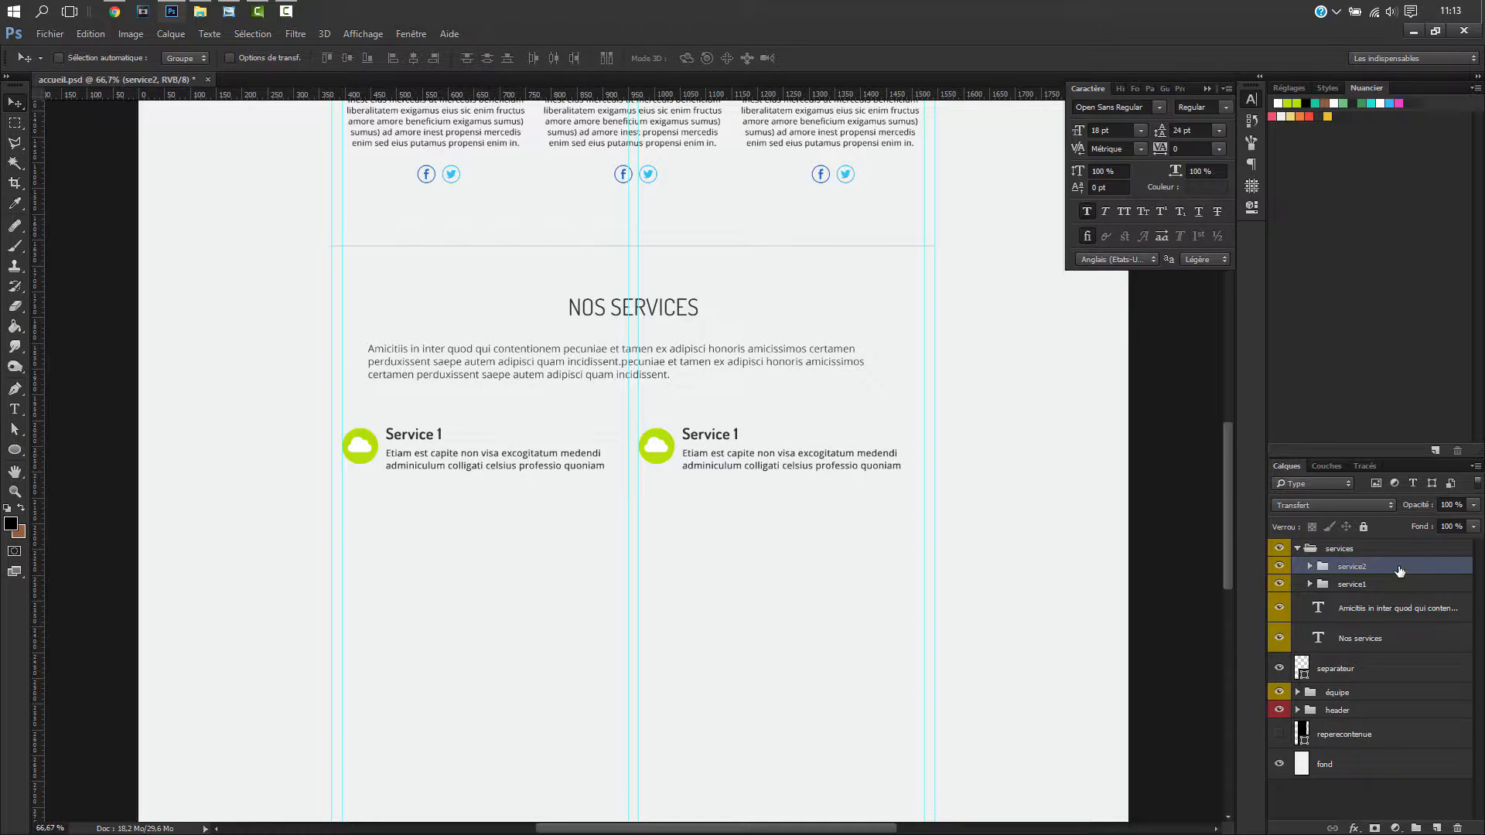
- Change the title of the second-column service block to "Service 2"
key(t)
click(740, 434)
key(Escape)
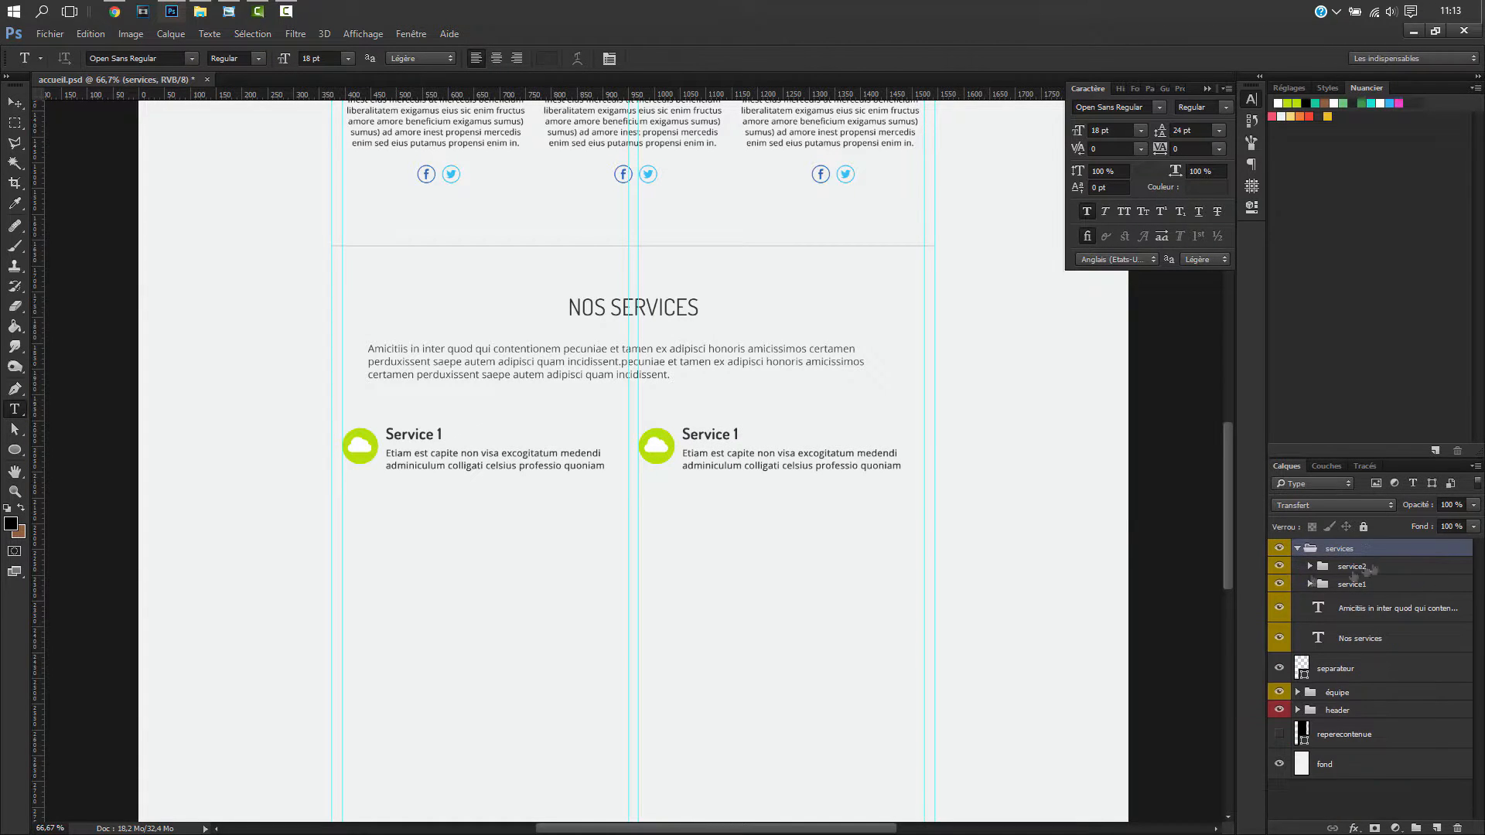
click(738, 434)
key(BackSpace)
text(2)
key(ctrl+Return)
- Duplicate the service2 group and rename the copy service3
click(1310, 567)
key(ctrl+j)
double_click(1379, 568)
click(1392, 568)
key(BackSpace)
key(BackSpace)
key(BackSpace)
key(BackSpace)
key(BackSpace)
key(BackSpace)
key(BackSpace)
text(3)
key(Return)
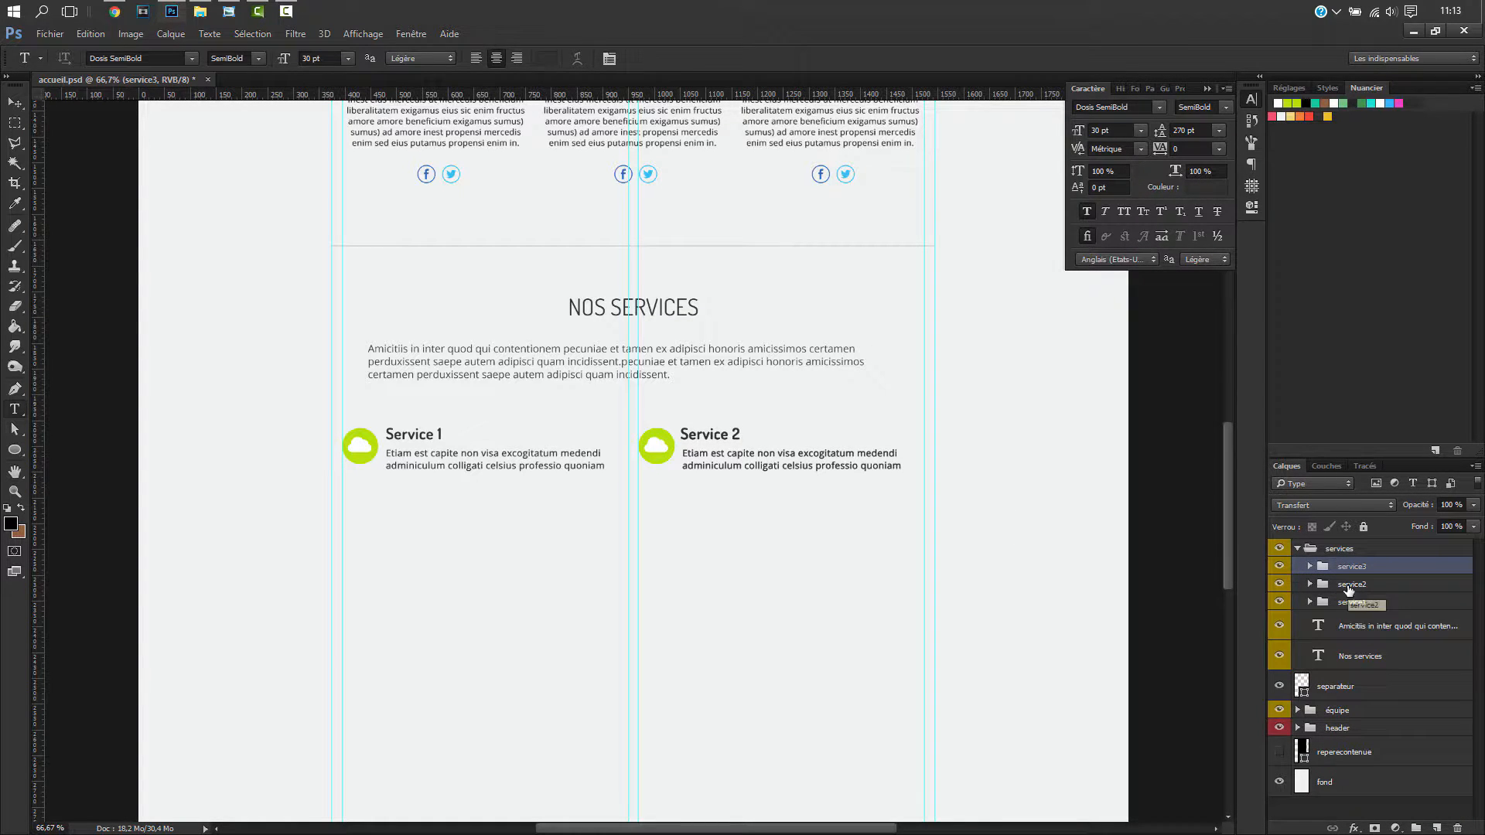
- Move the service3 group straight down to form a second row beneath the Service 2 block
key(v)
key(shift+Down)
key(shift+Down)
key(shift+Down)
key(shift+Down)
key(shift+Down)
key(shift+Down)
key(shift+Down)
key(shift+Down)
key(shift+Up)
key(shift+Up)
key(shift+Up)
key(shift+Up)
key(shift+Up)
key(shift+Up)
key(shift+Up)
key(shift+Up)
key(shift+Down)
key(shift+Down)
key(shift+Down)
key(shift+Down)
key(shift+Down)
key(shift+Down)
key(shift+Down)
key(shift+Down)
key(shift+Down)
key(shift+Down)
key(shift+Down)
key(shift+Down)
key(shift+Down)
key(shift+Down)
key(shift+Down)
key(shift+Down)
key(shift+Down)
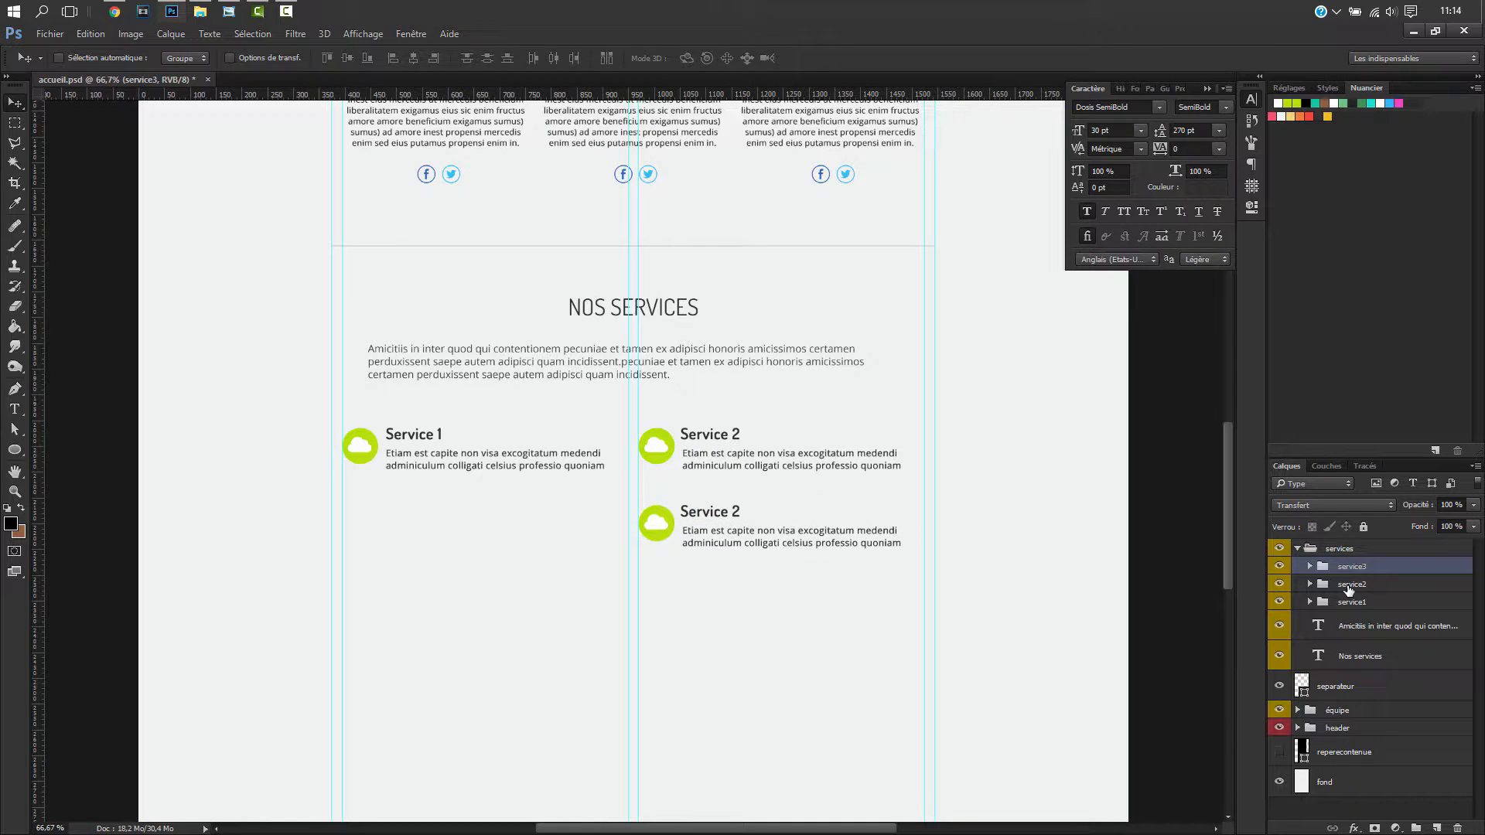
- Change the title of the lower second-column block to "Service 4"
key(t)
click(735, 523)
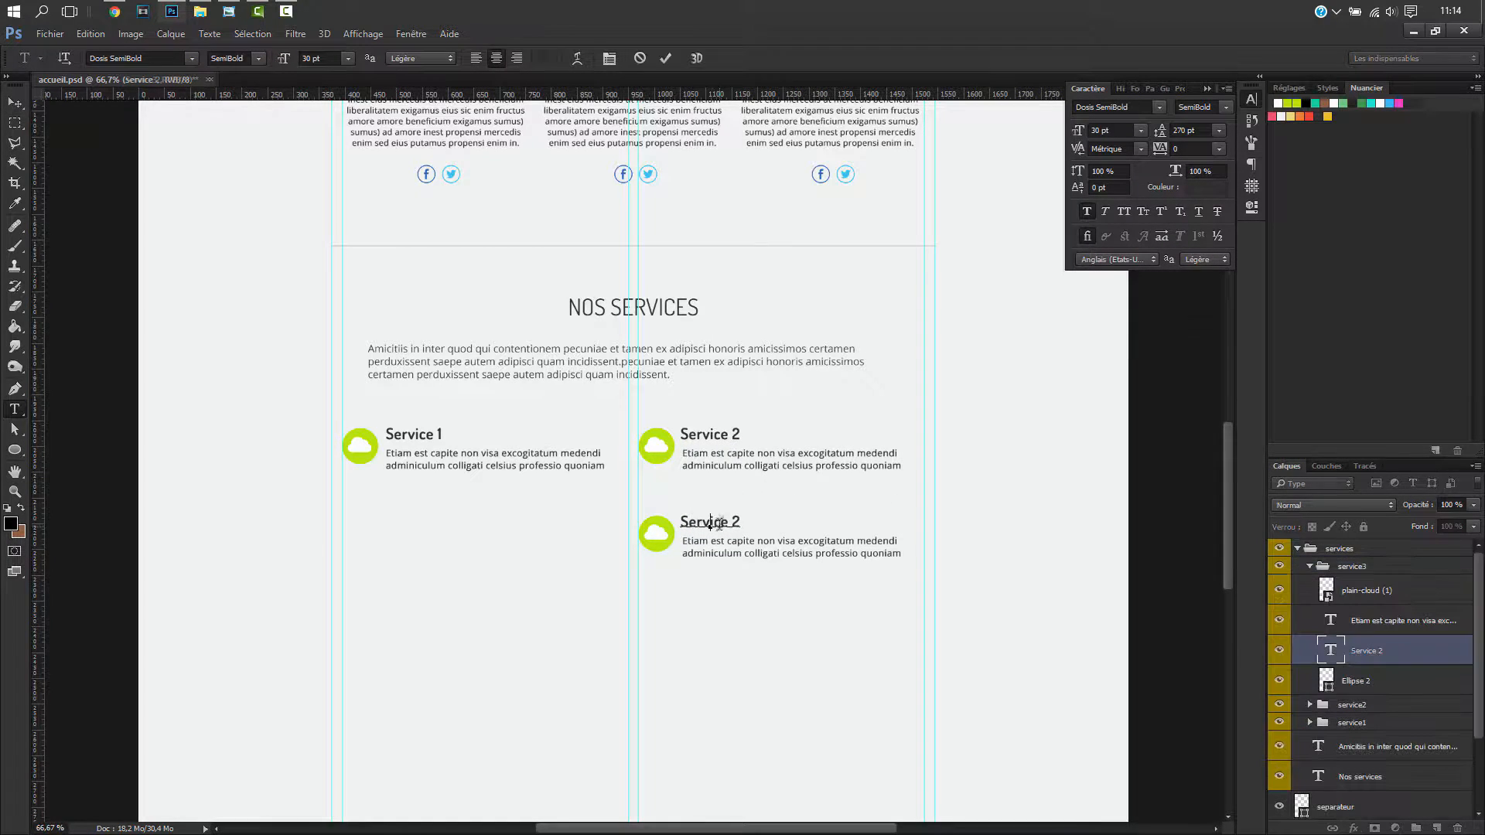
key(BackSpace)
text(3)
key(BackSpace)
text(4)
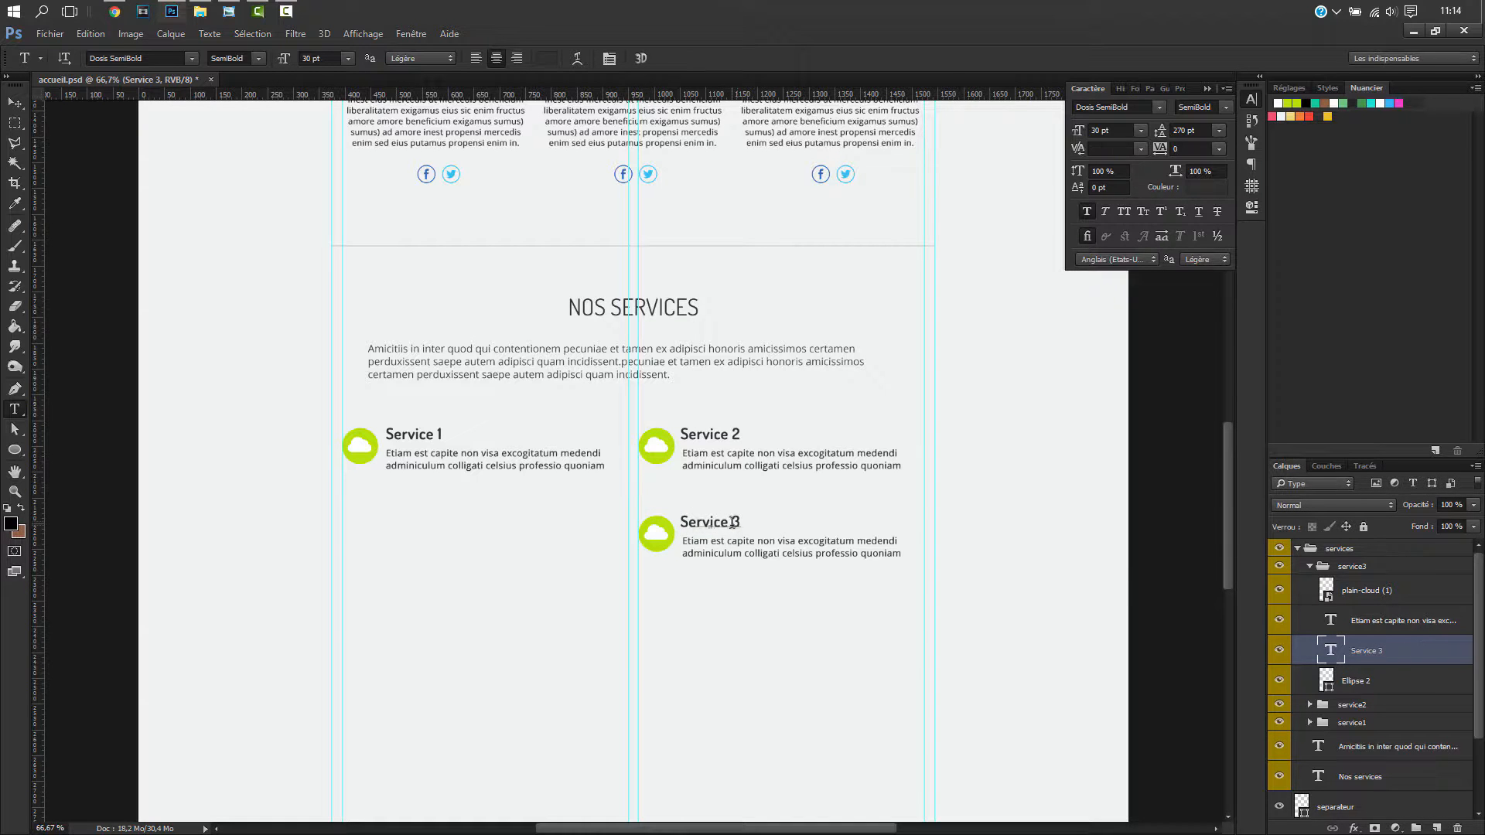
- Rename the lower block's layer group from service3 to service4
click(1365, 568)
double_click(1365, 569)
click(1370, 568)
key(BackSpace)
text(4)
- Duplicate the service4 group, order the copy between service4 and service2, and name it service3
click(1309, 567)
key(ctrl+j)
drag(1362, 571, 1403, 588)
double_click(1363, 585)
text(3)
key(Return)
- Move the service3 group horizontally into the first column, directly beneath the Service 1 block
key(v)
key(shift+Left)
key(shift+Left)
key(shift+Left)
key(shift+Left)
key(shift+Left)
key(shift+Left)
key(shift+Left)
key(shift+Left)
key(shift+Left)
key(shift+Left)
key(shift+Left)
key(shift+Left)
key(shift+Left)
key(shift+Left)
key(shift+Left)
key(shift+Left)
key(shift+Left)
key(shift+Left)
key(shift+Left)
key(shift+Left)
key(shift+Left)
key(shift+Left)
key(shift+Left)
key(shift+Left)
key(shift+Left)
key(shift+Left)
key(shift+Left)
key(shift+Left)
key(shift+Left)
key(shift+Left)
key(shift+Left)
key(shift+Left)
key(shift+Left)
key(shift+Left)
key(shift+Left)
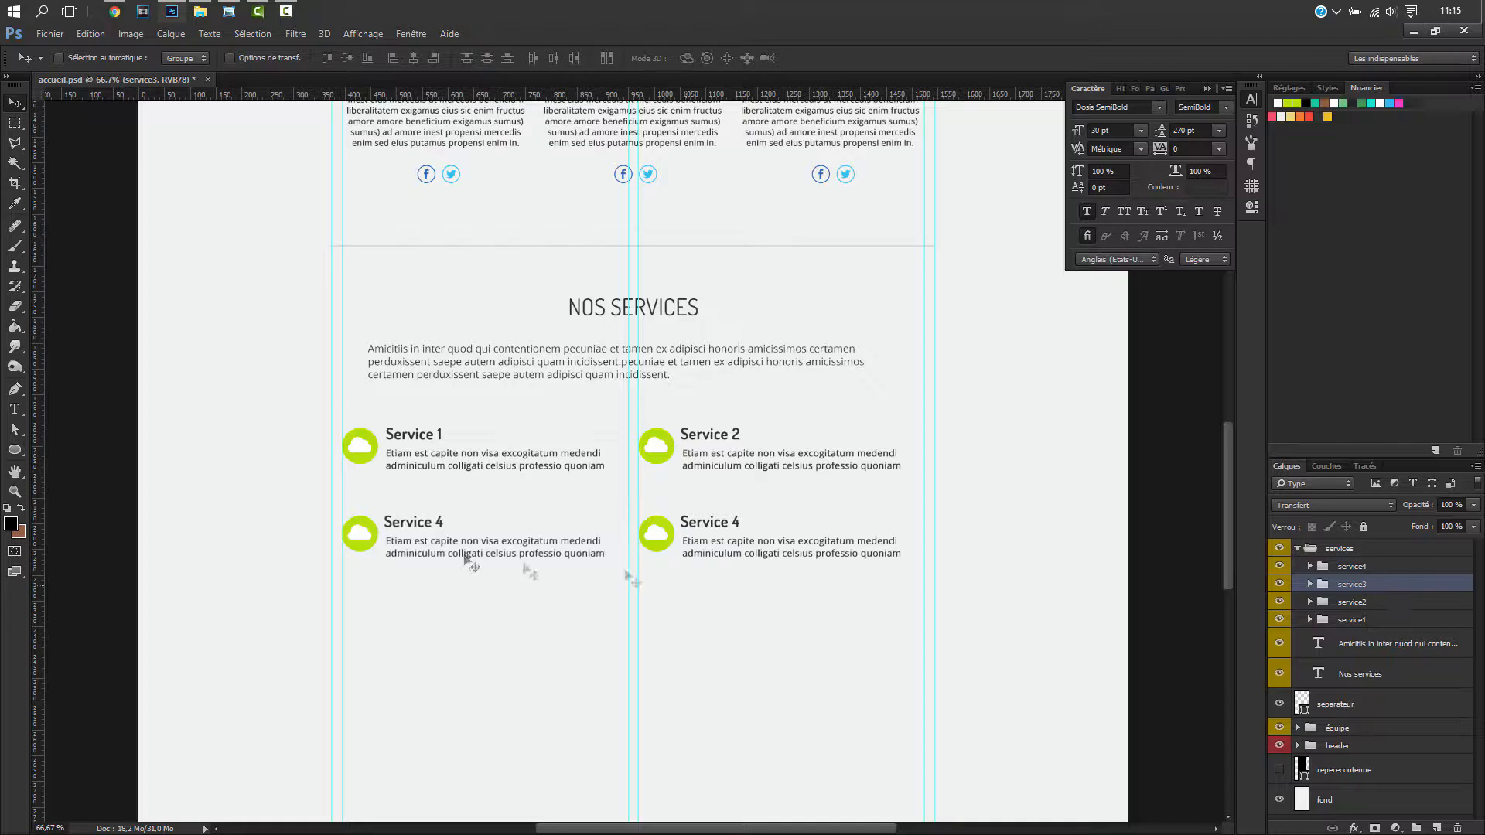
- Change the title of the lower first-column block to "Service 3" and collapse its layer group
key(t)
click(435, 522)
key(BackSpace)
text(3)
click(1427, 675)
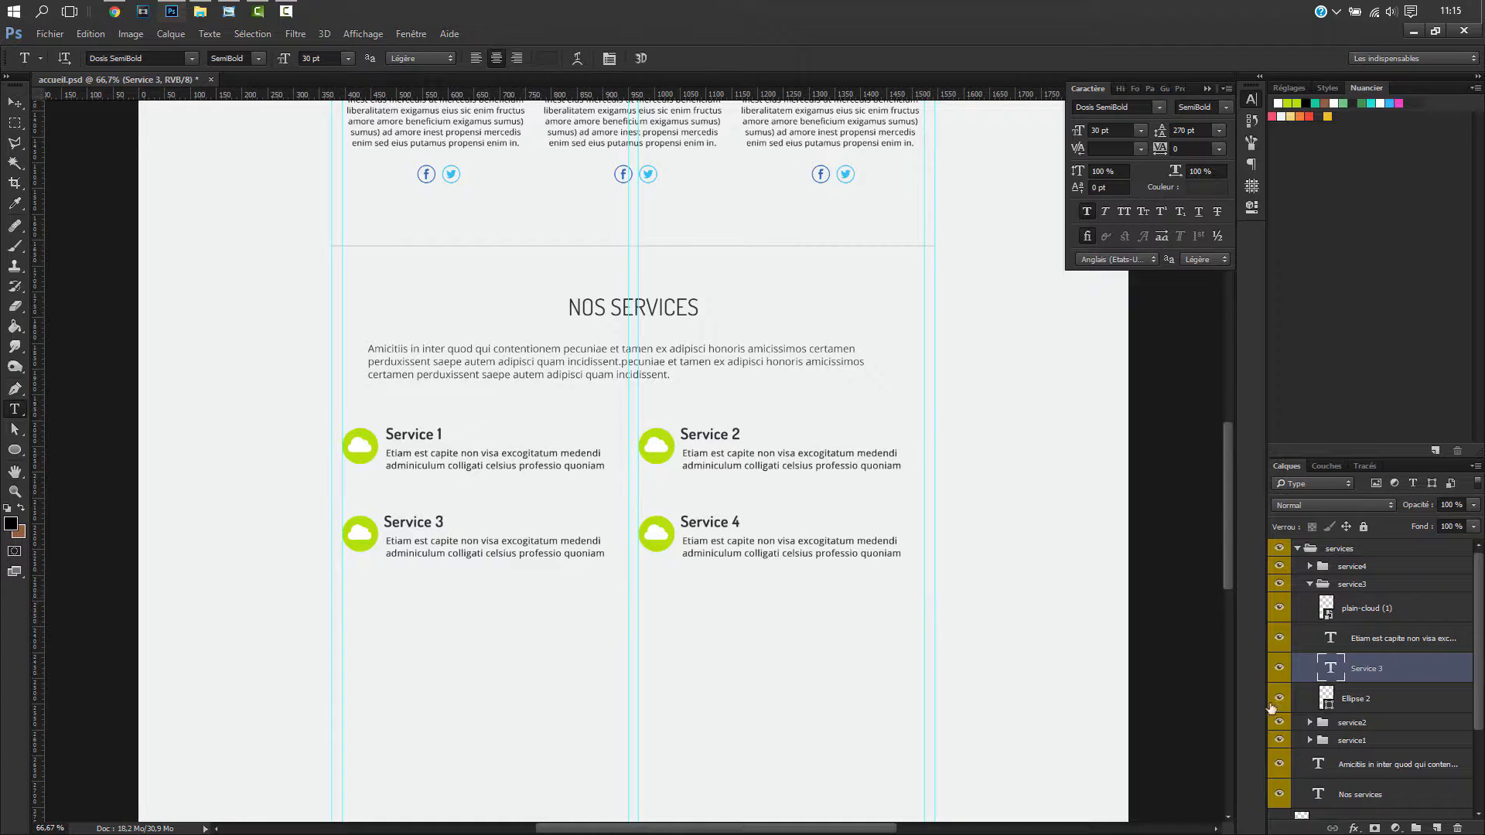
click(1309, 585)
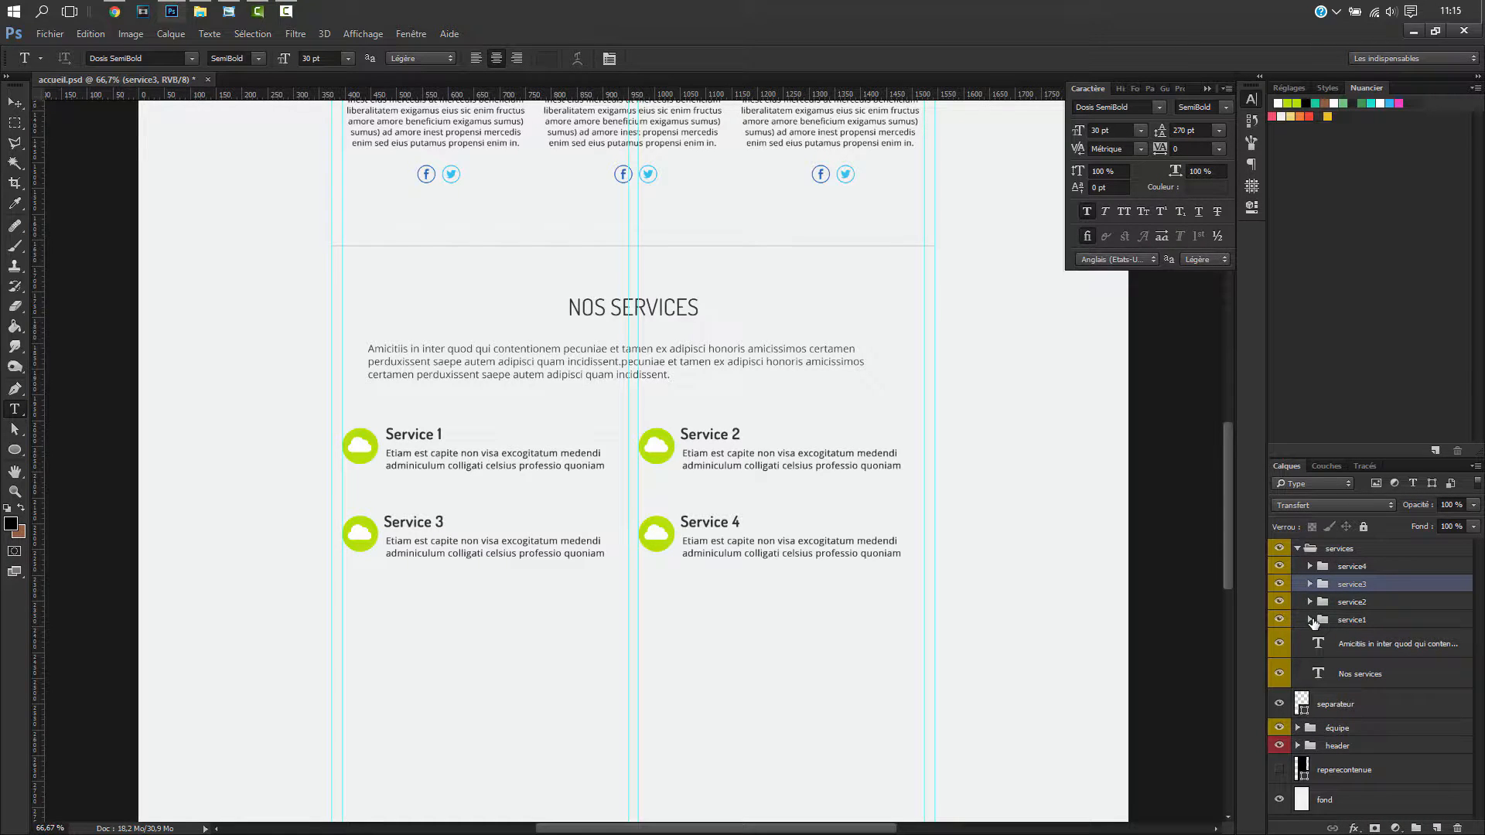
- Recolour the Service 1 block's icon circle with the pink swatch as its fill
click(1310, 621)
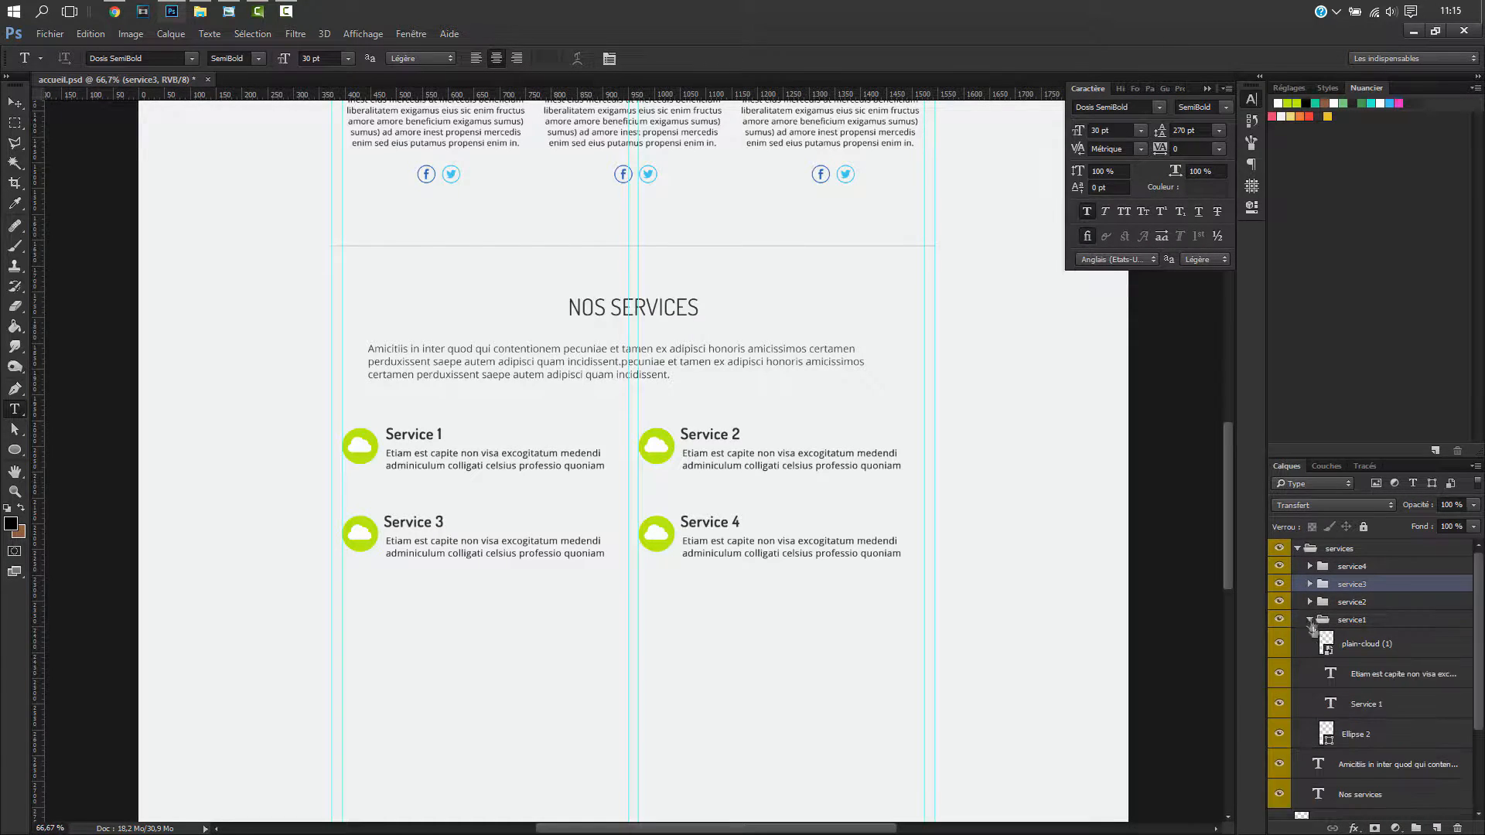
click(1365, 731)
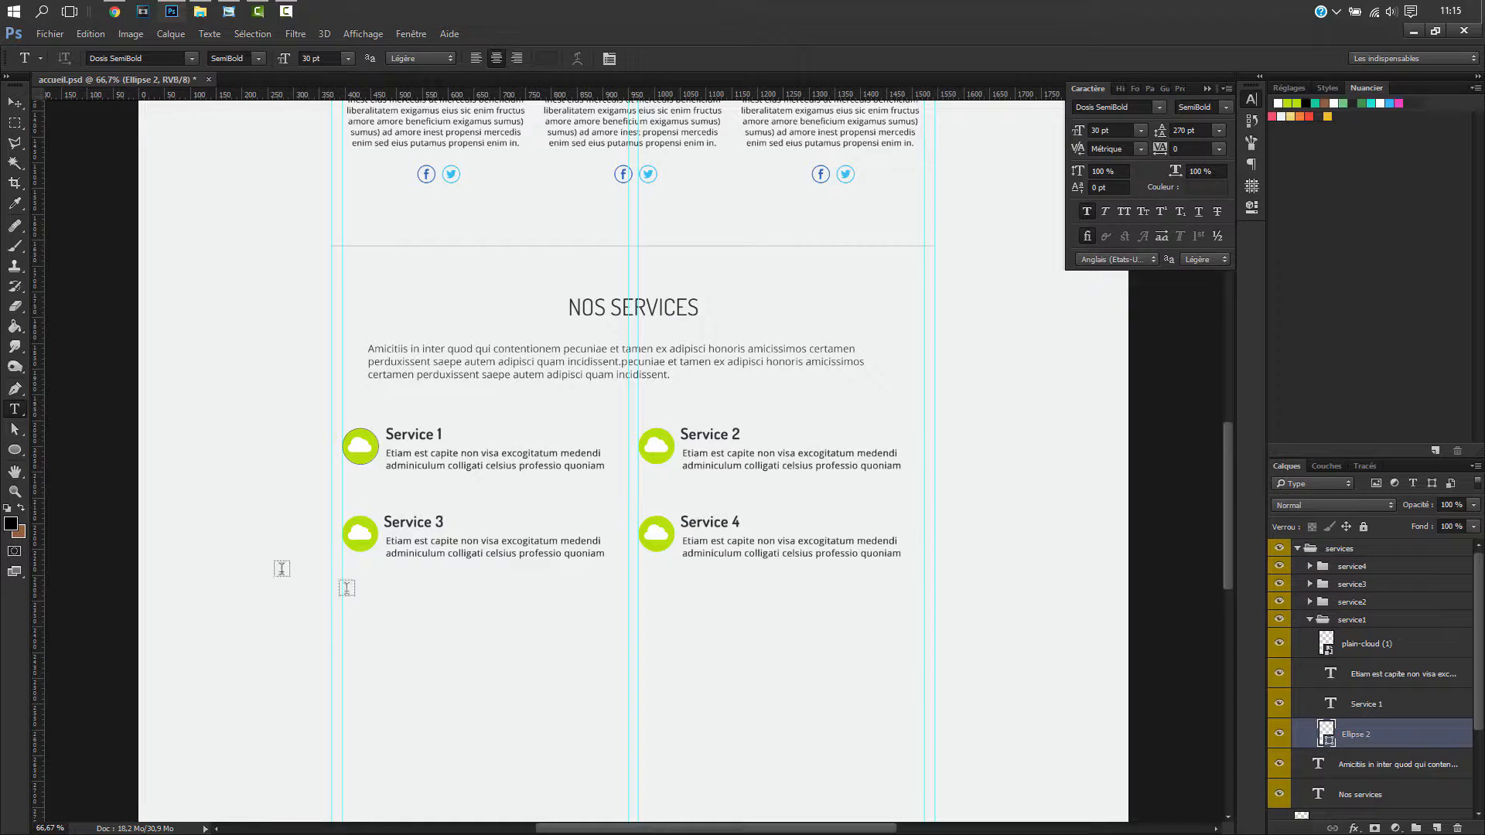
click(18, 454)
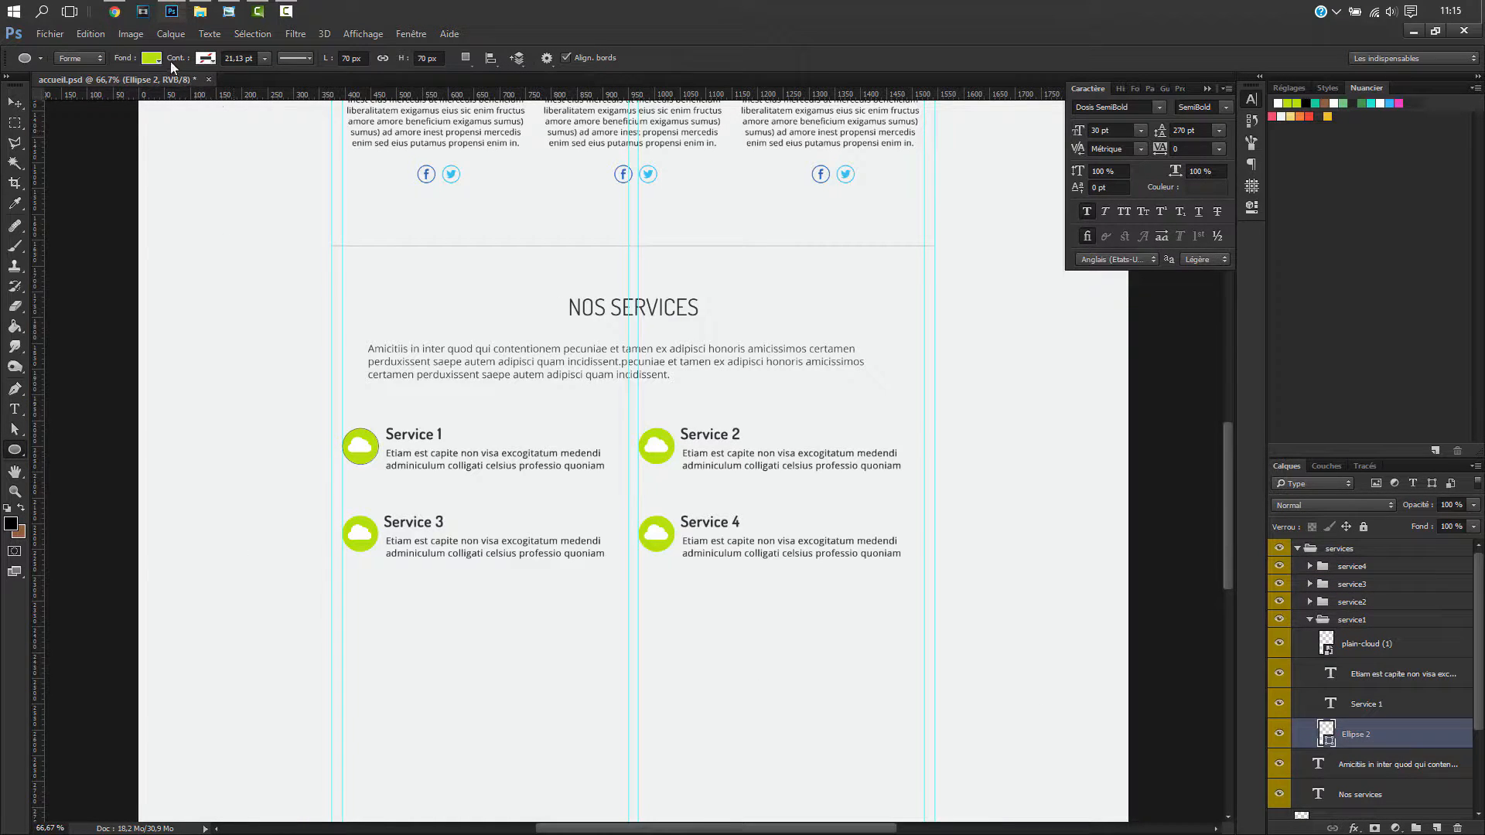
click(156, 65)
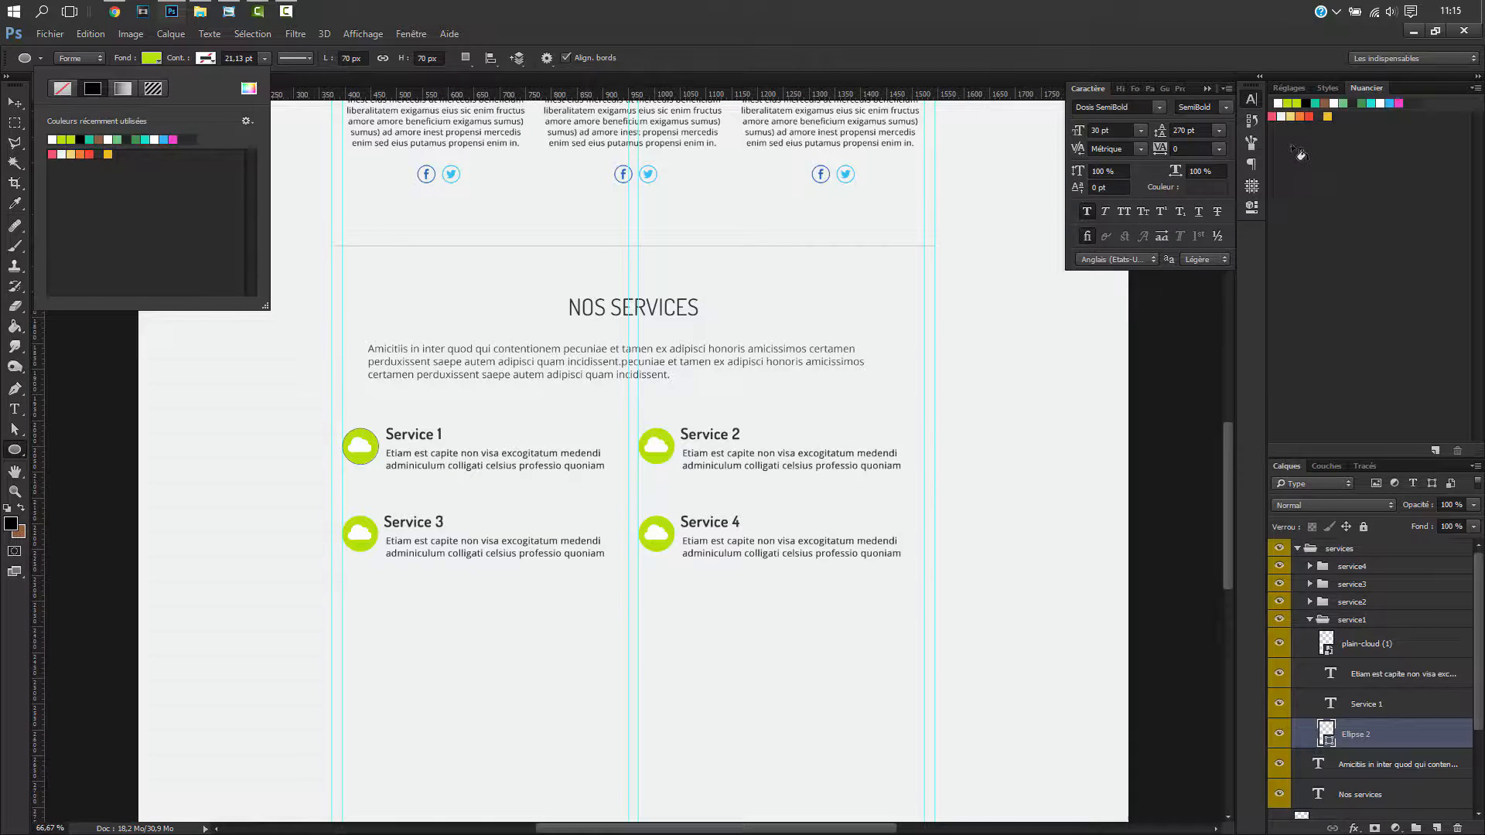
click(1272, 115)
click(1272, 115)
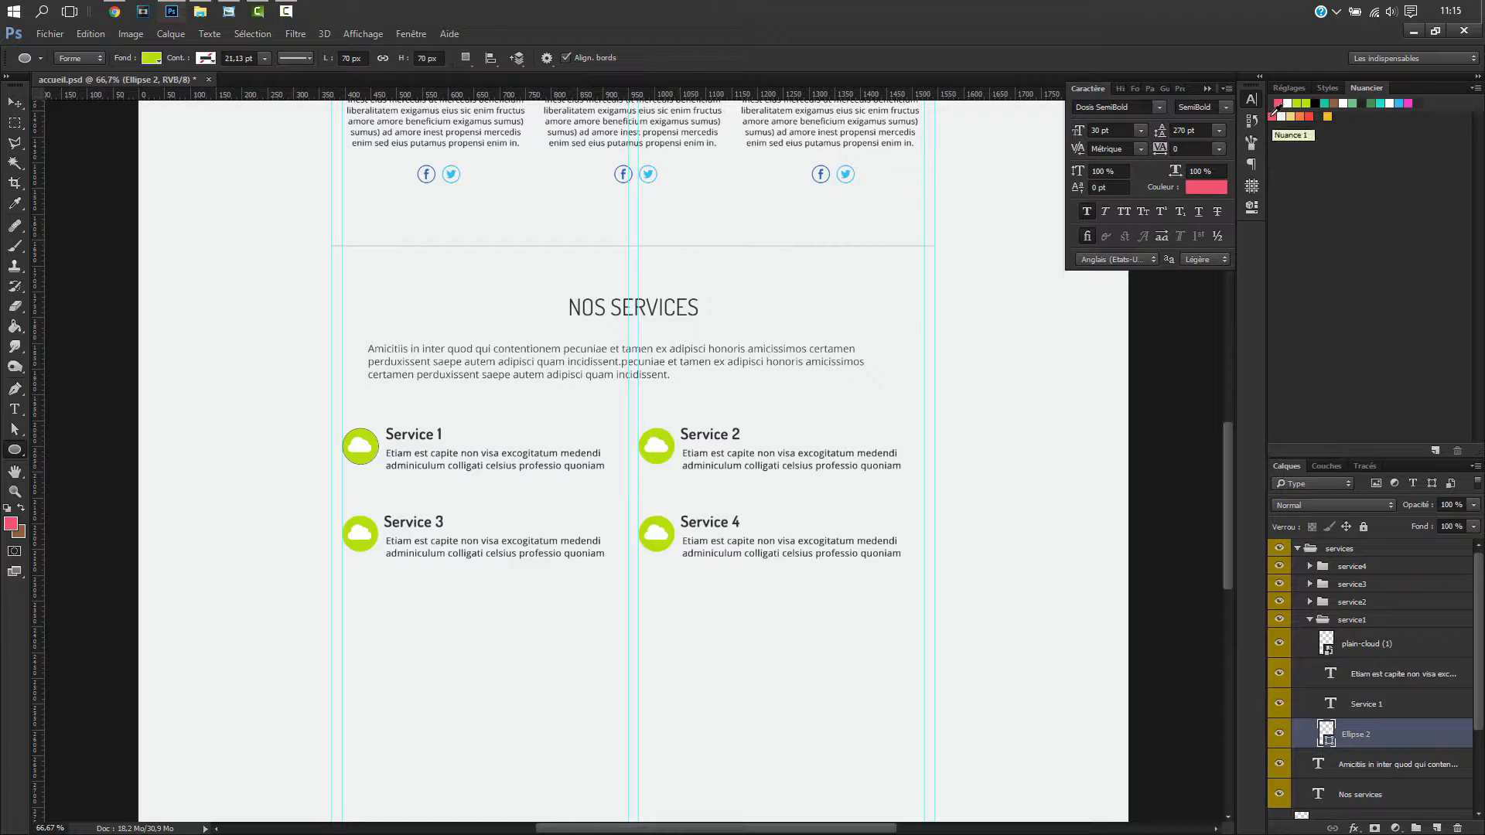
click(158, 61)
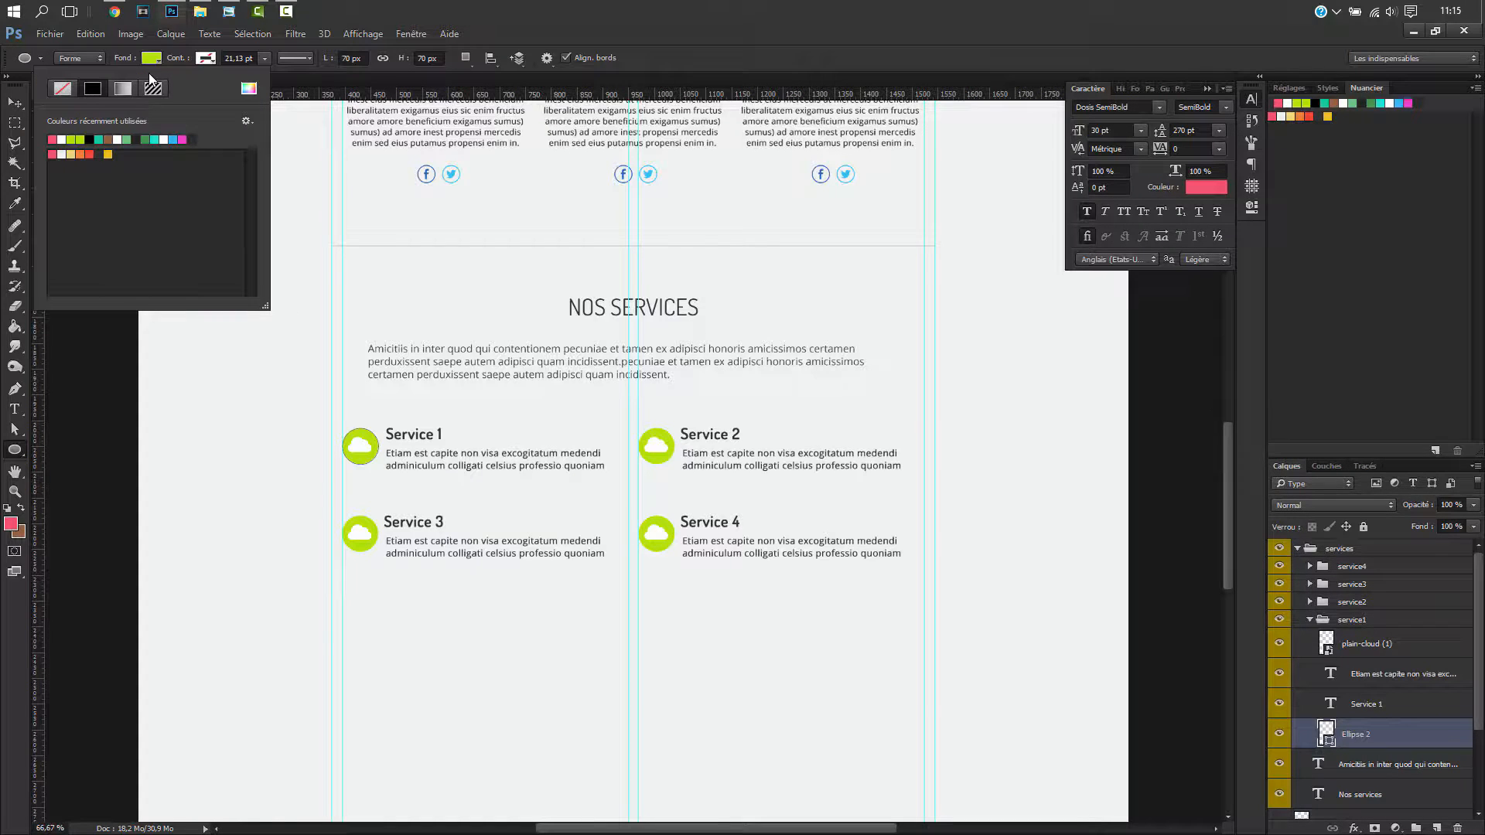
click(52, 153)
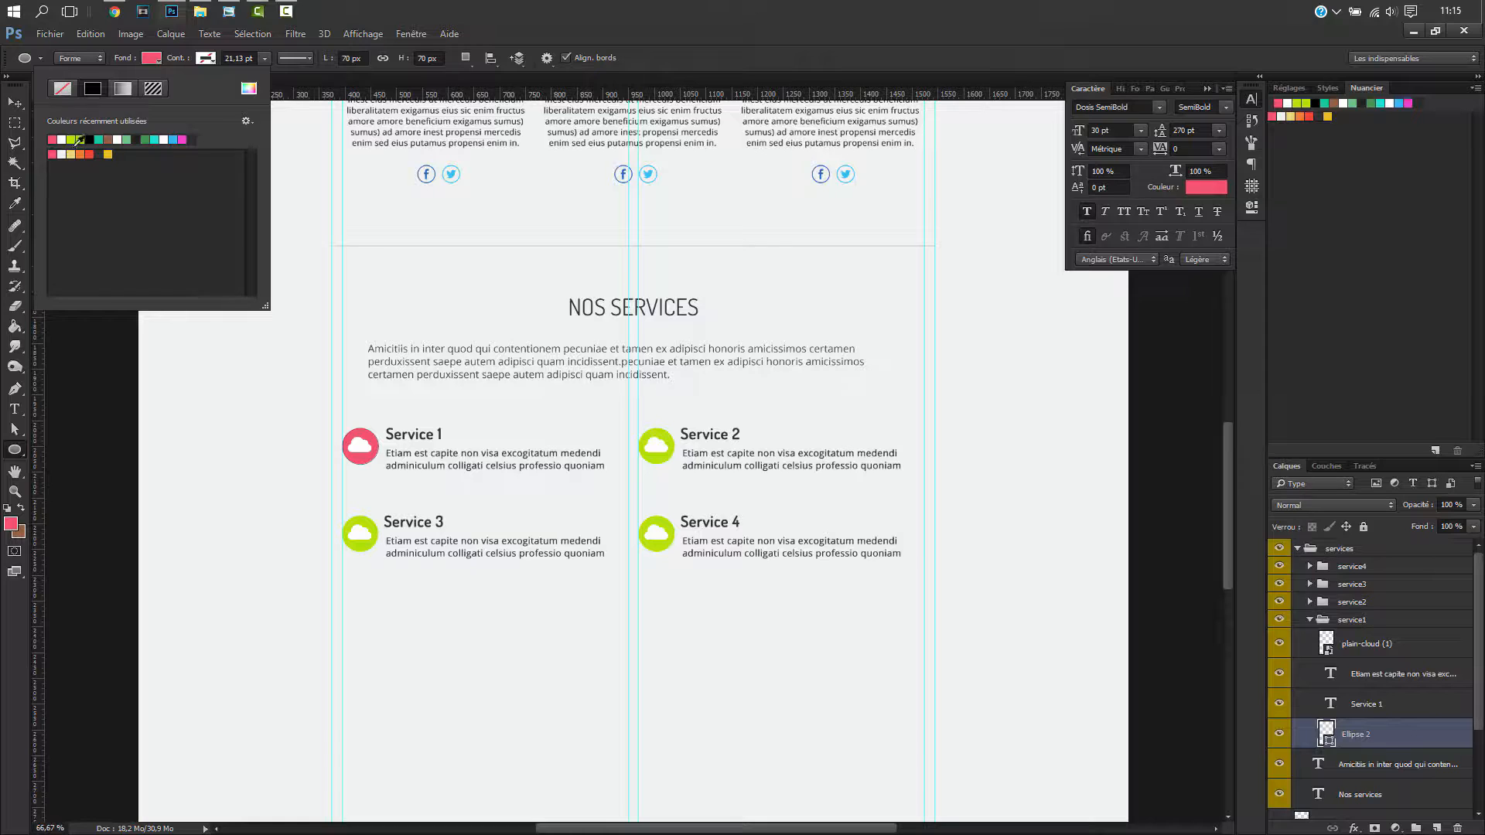
click(722, 23)
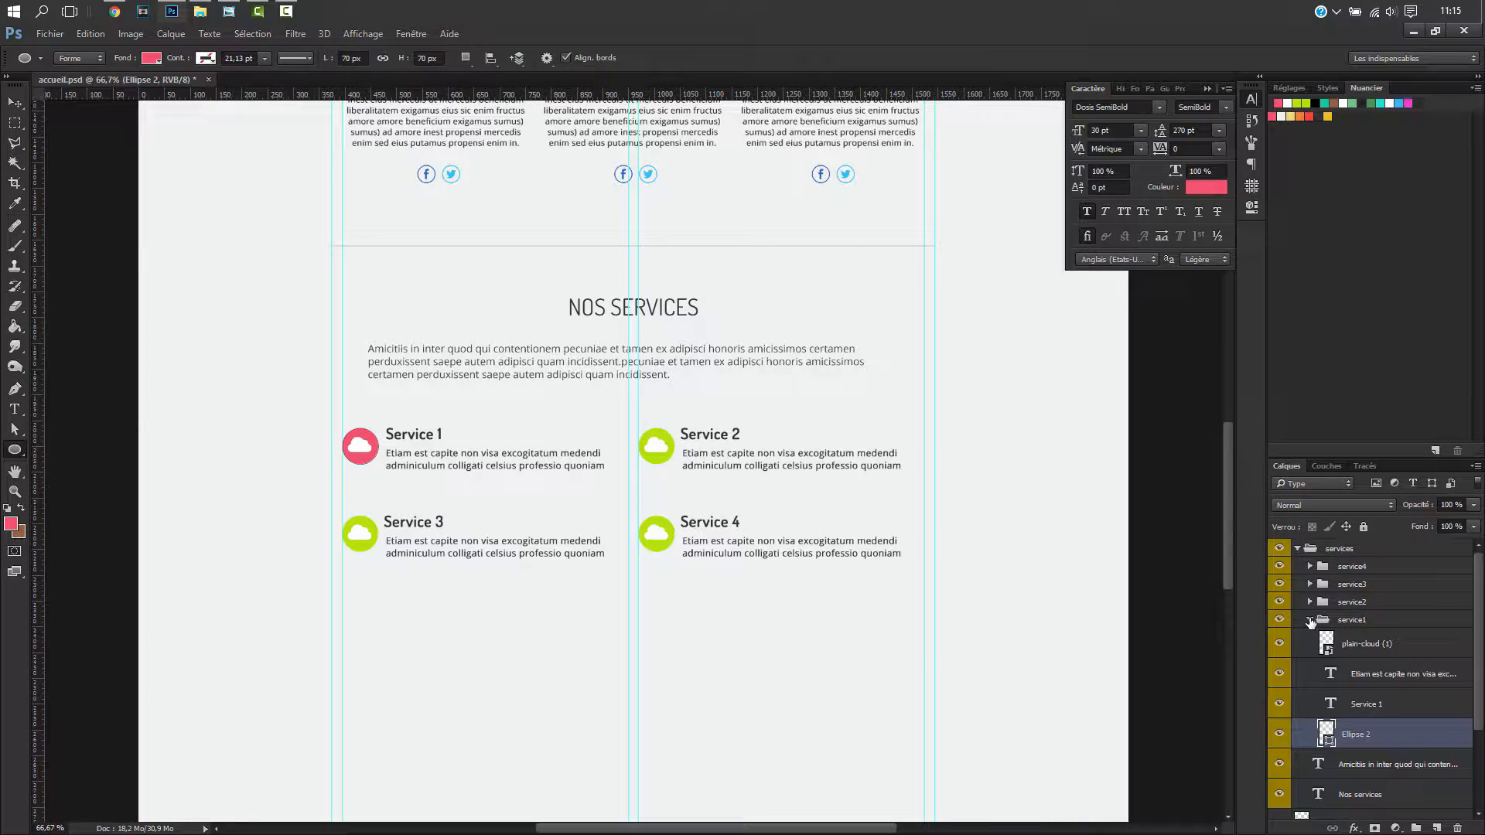
click(1311, 623)
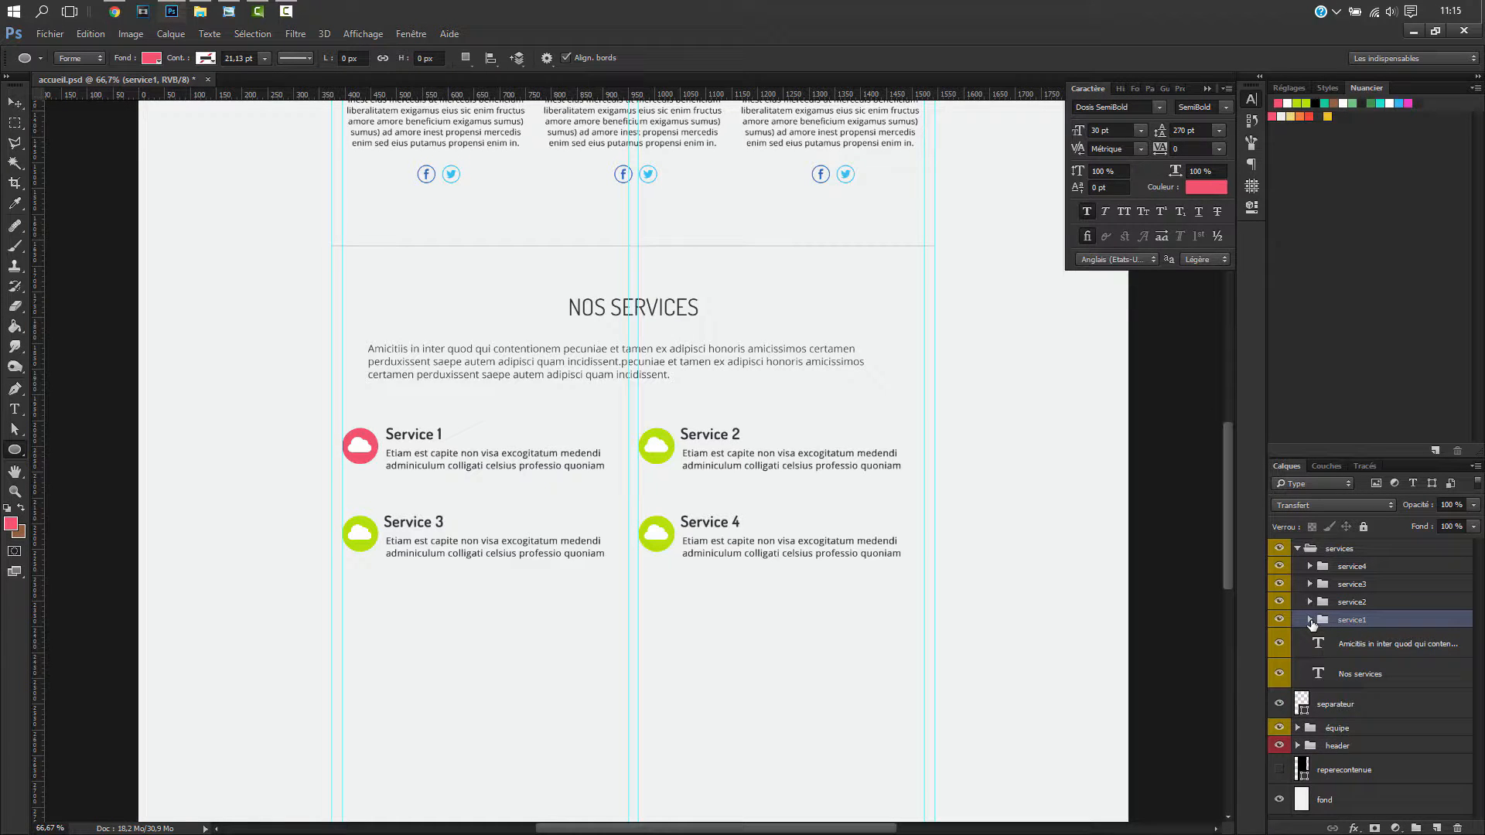
click(1311, 622)
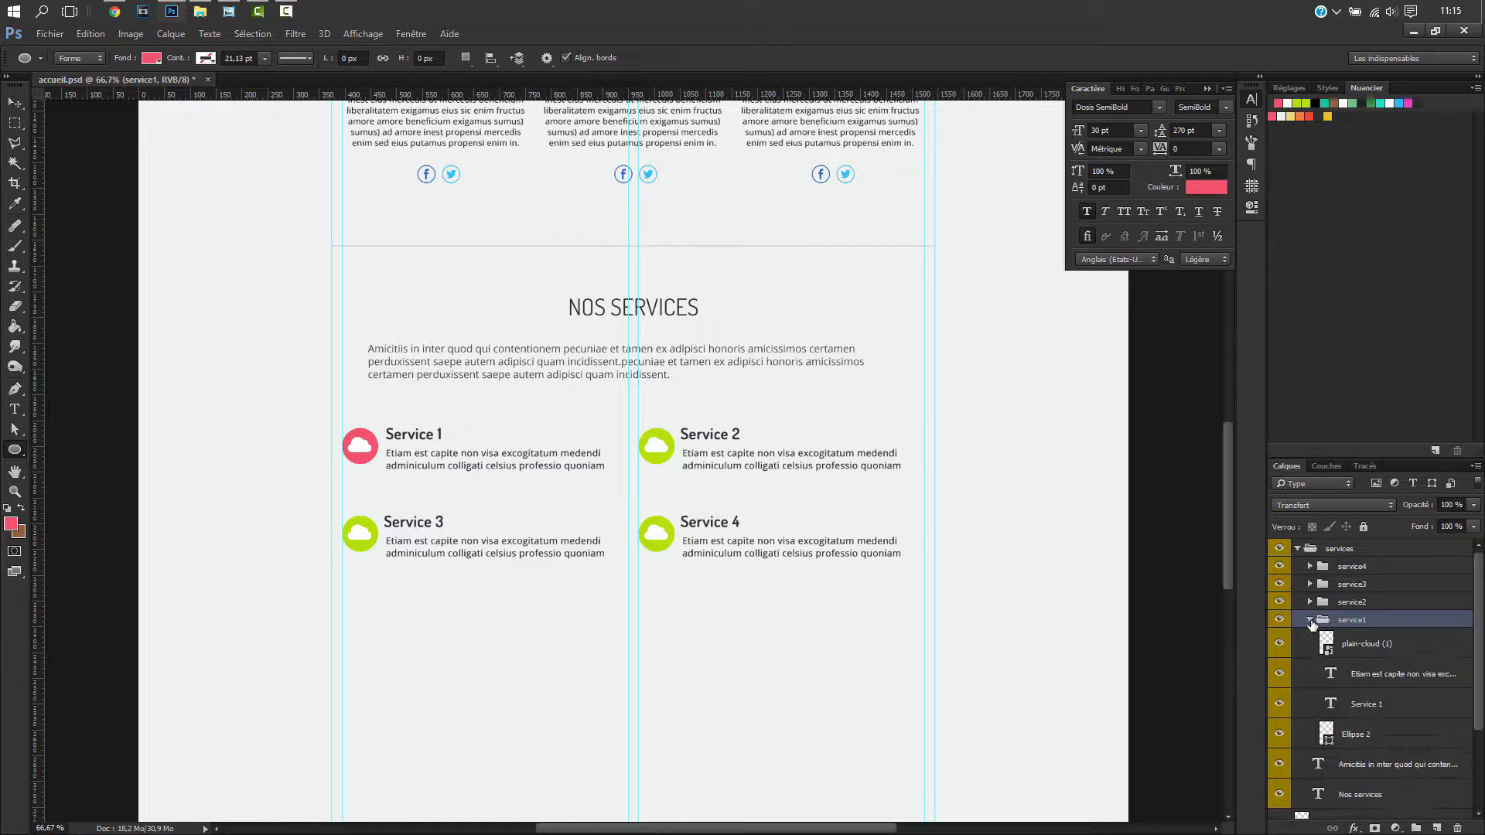
click(1363, 642)
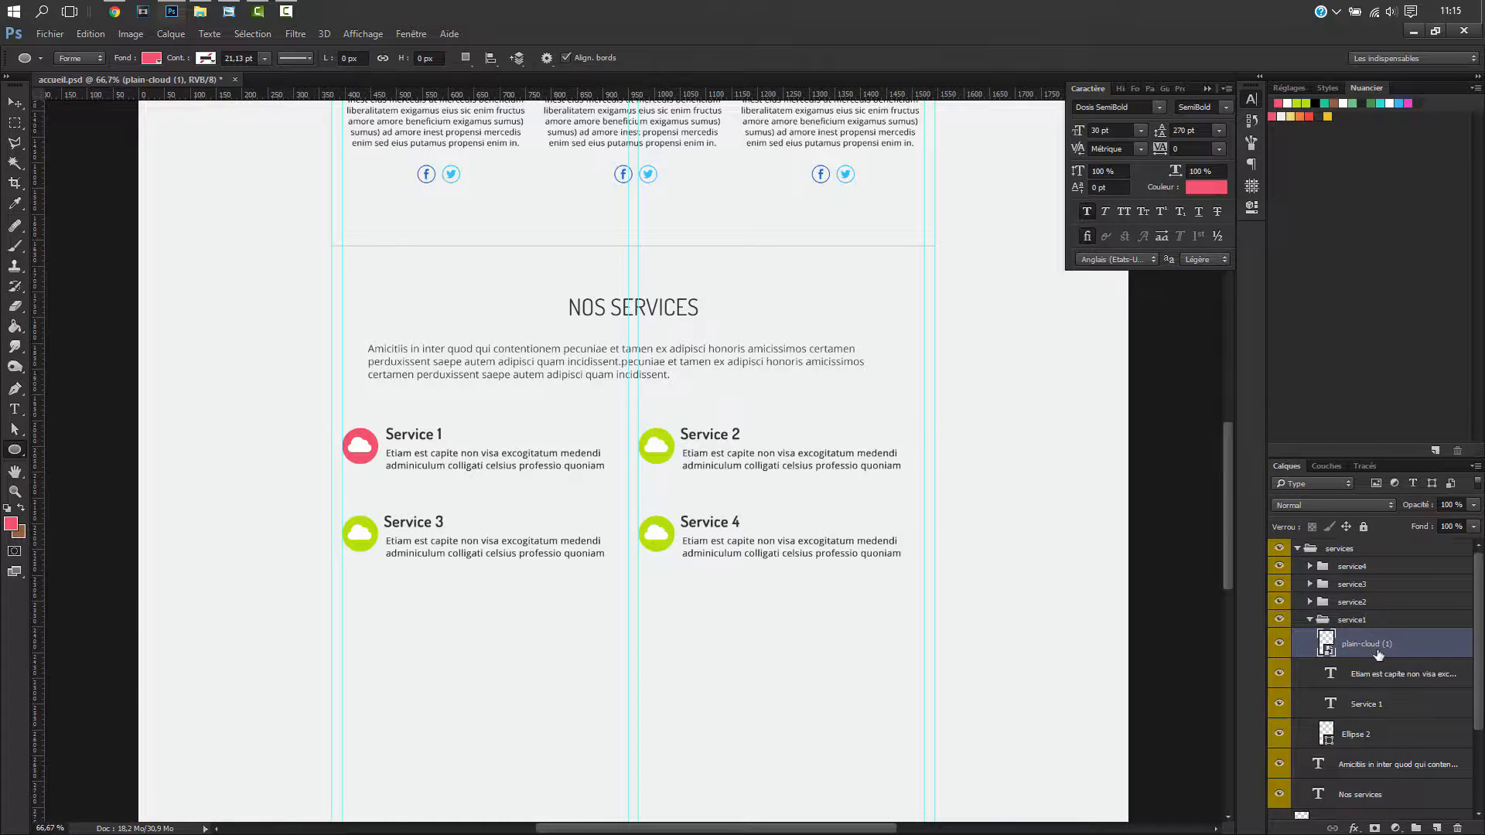
ctrl+click(1363, 736)
key(v)
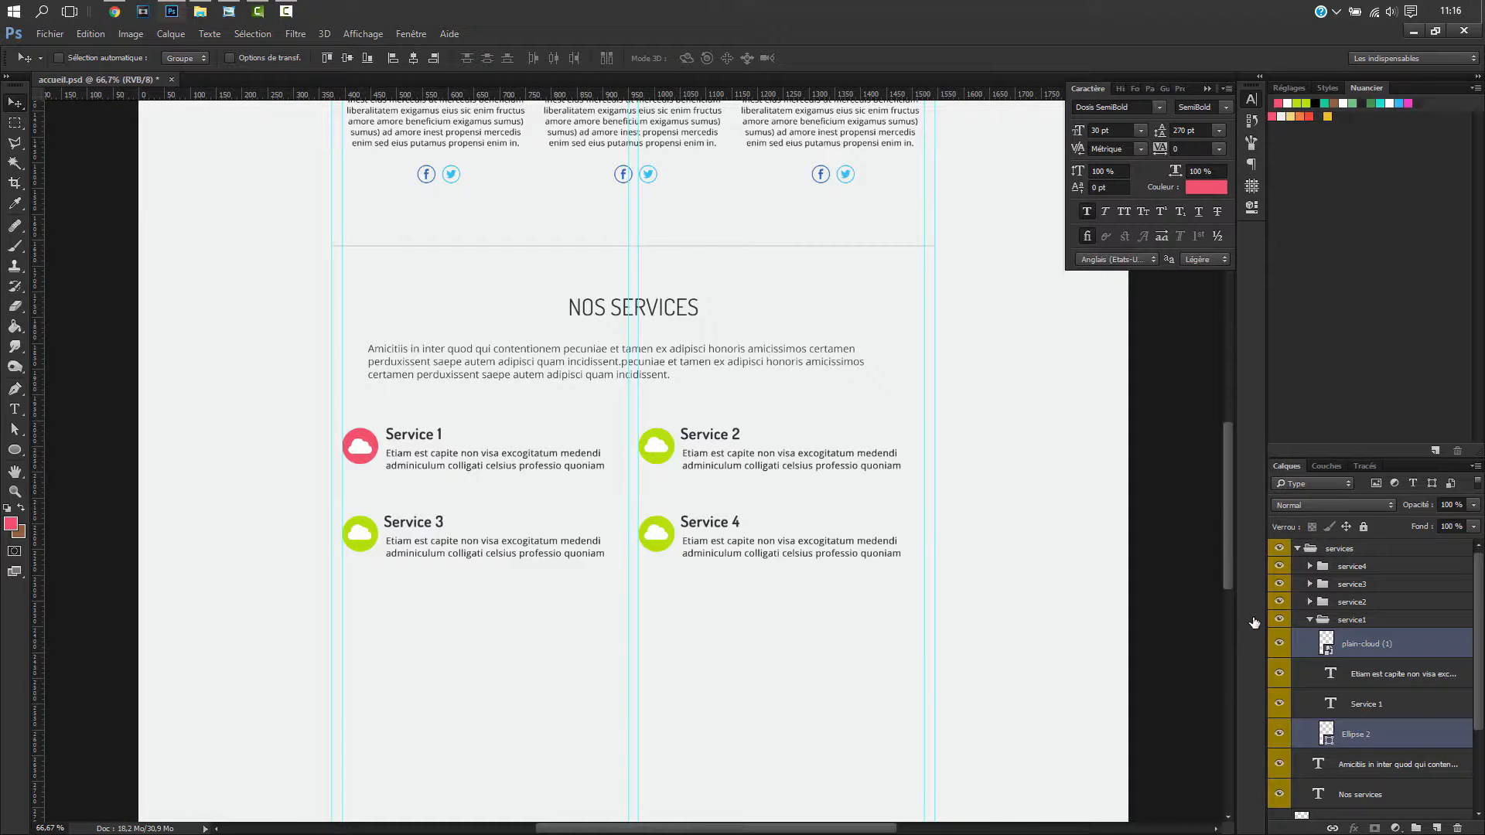
click(1367, 645)
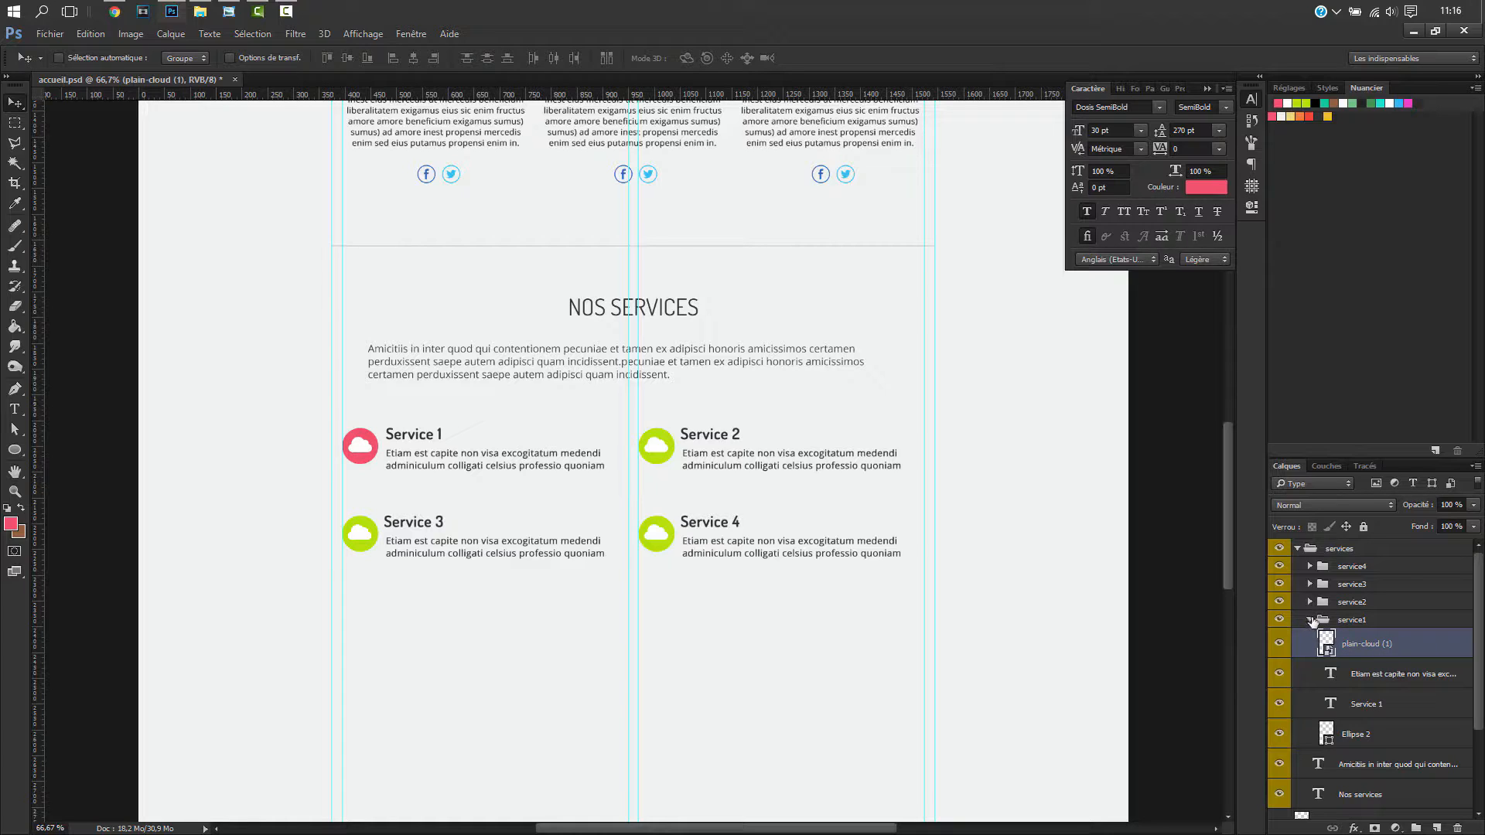
click(1310, 620)
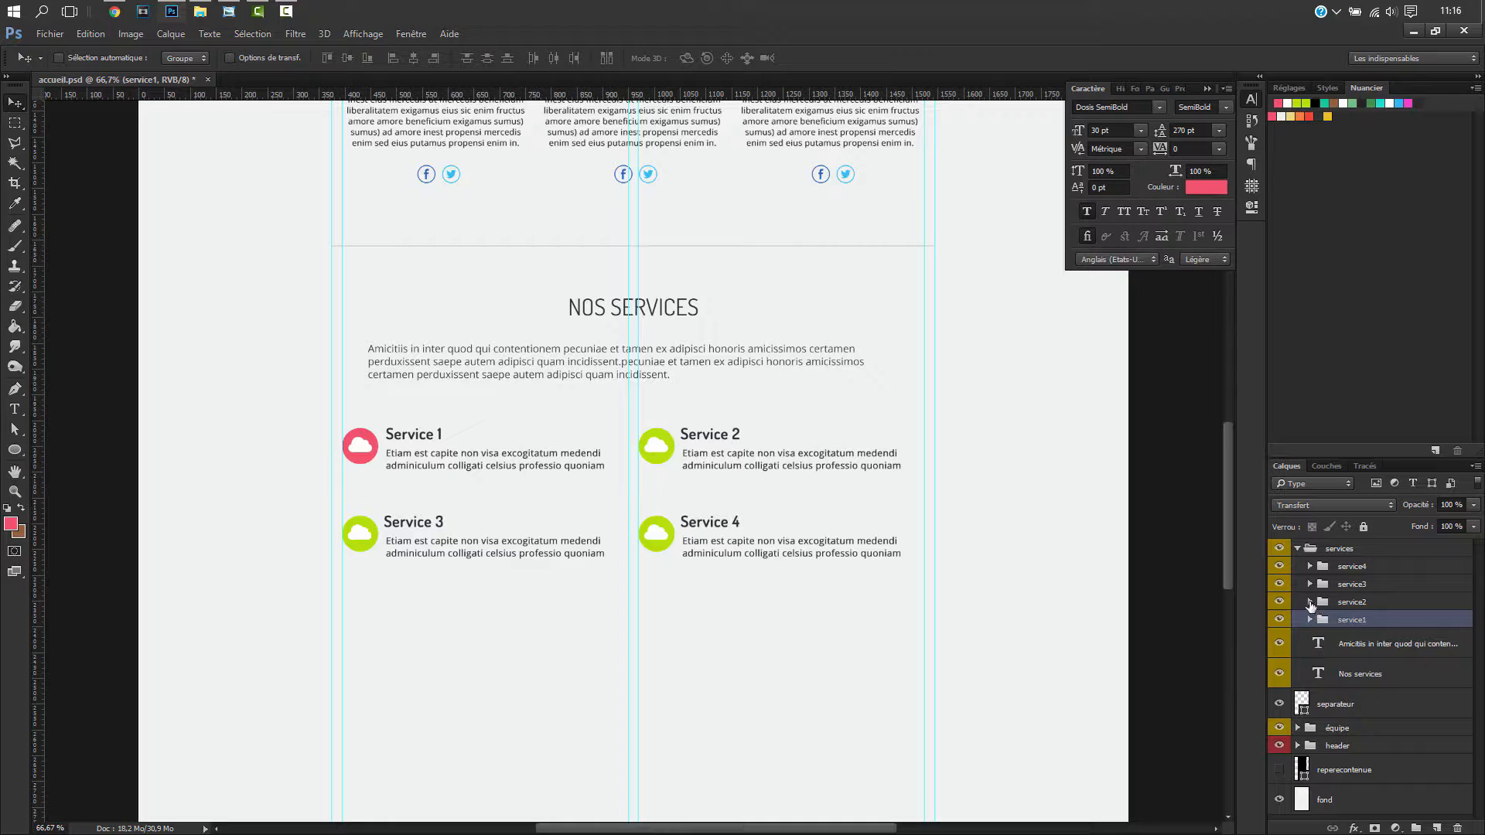
- Recolour the Service 2 block's icon circle with an orange fill and collapse the service2 group
click(1310, 603)
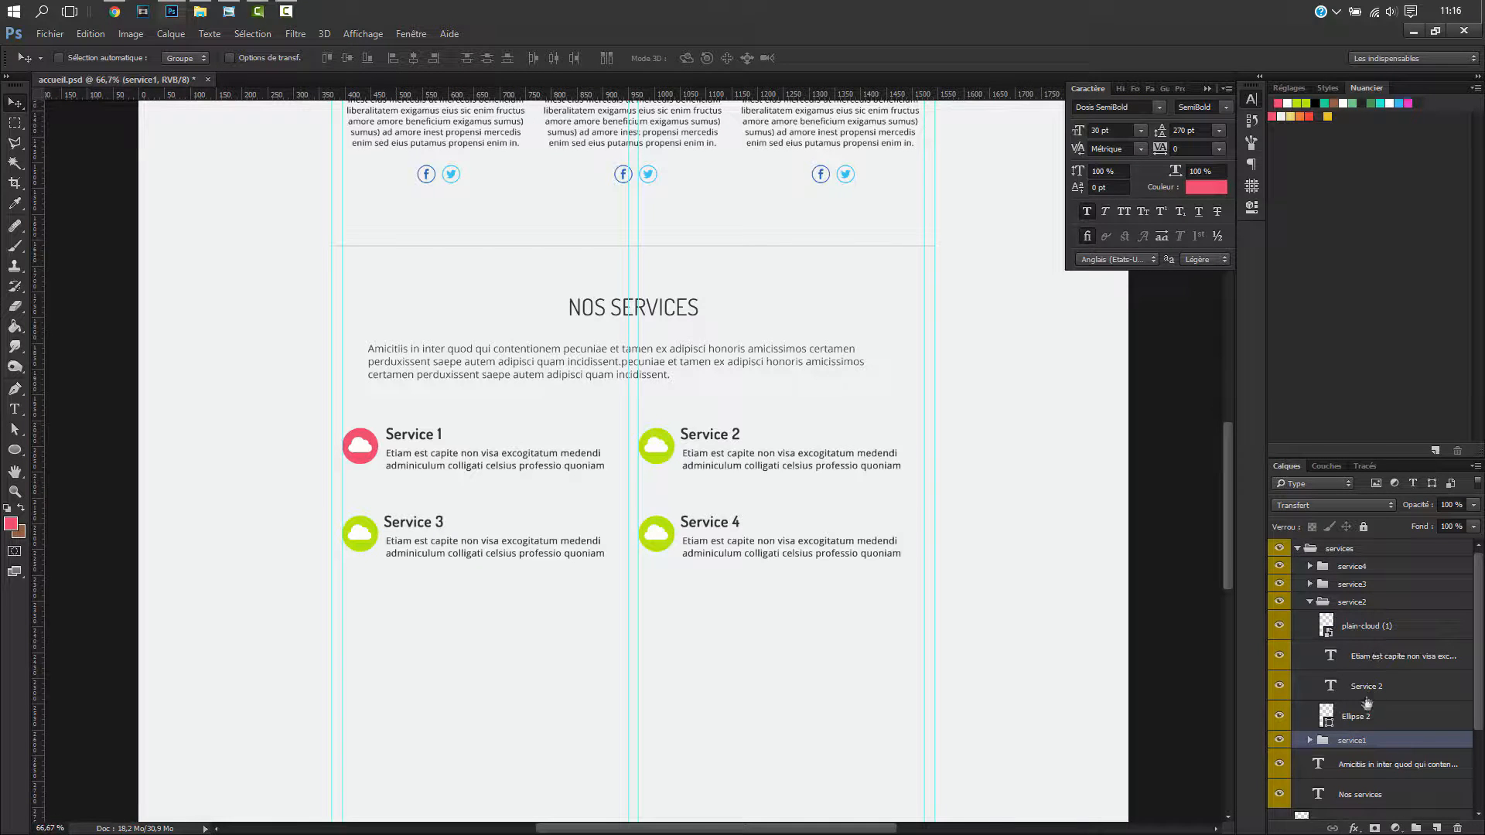
click(1363, 723)
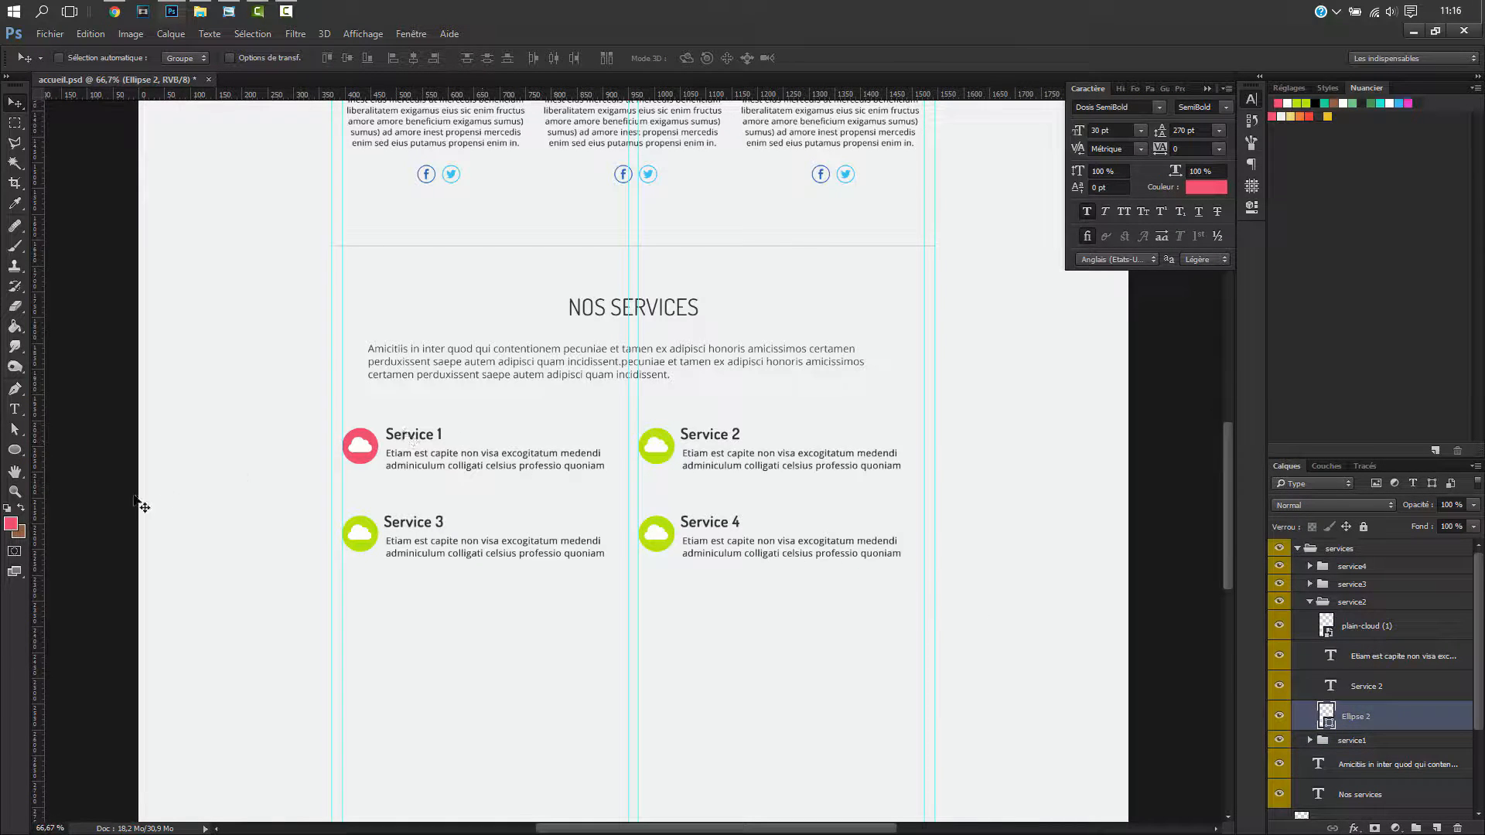
click(14, 450)
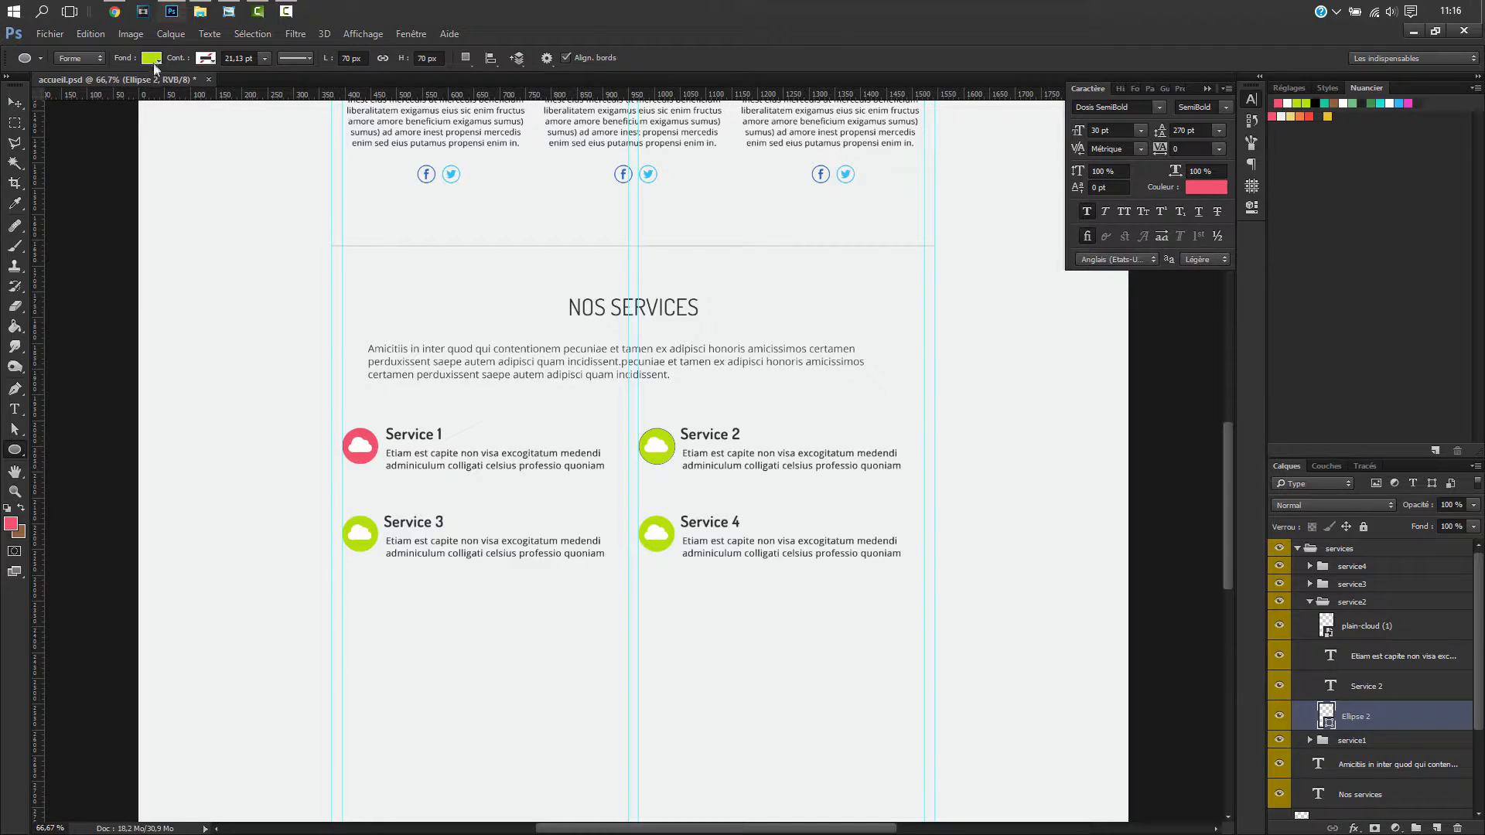
click(153, 60)
click(81, 154)
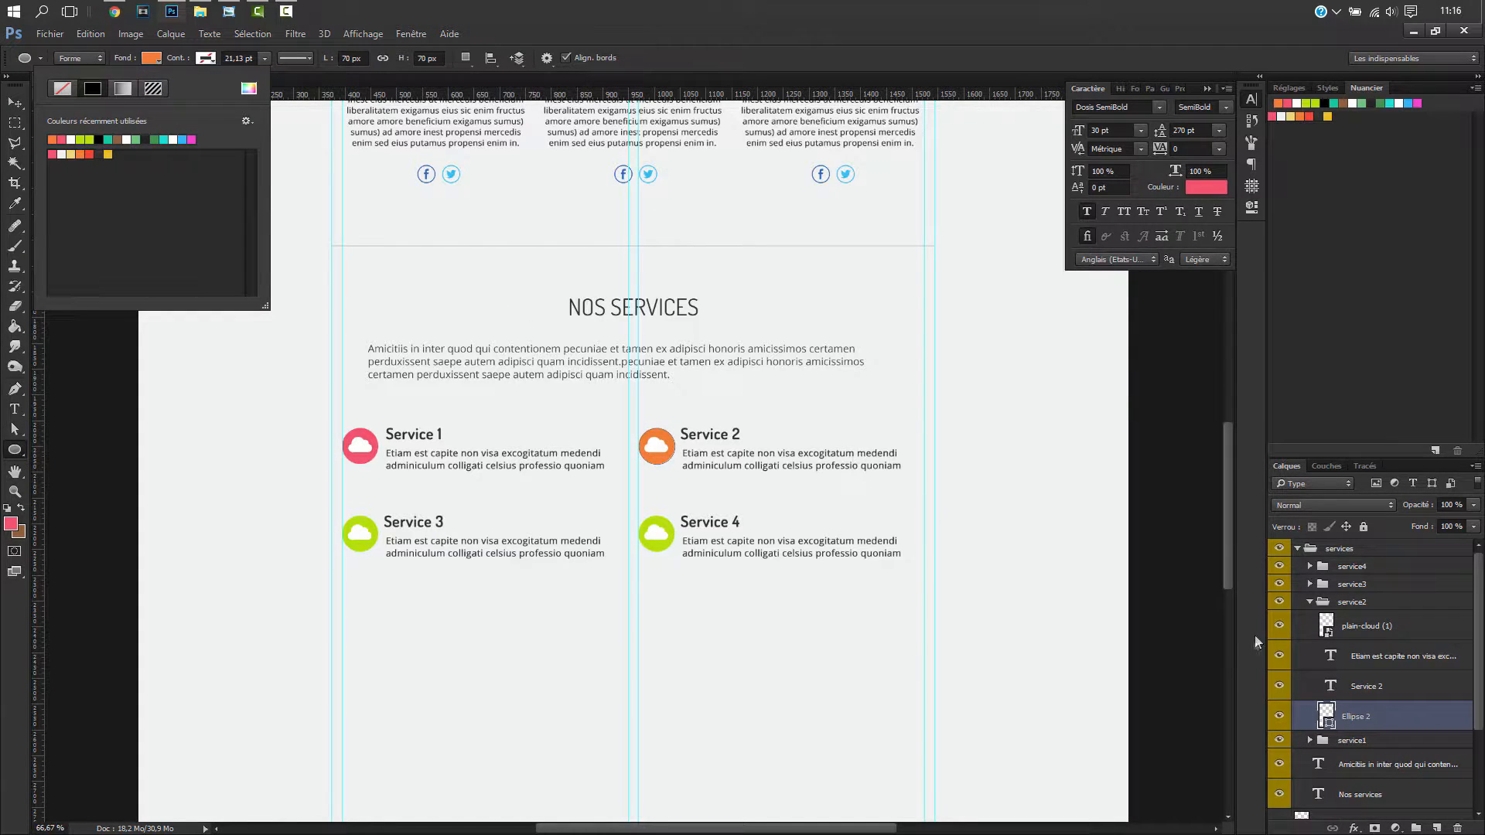
click(1314, 608)
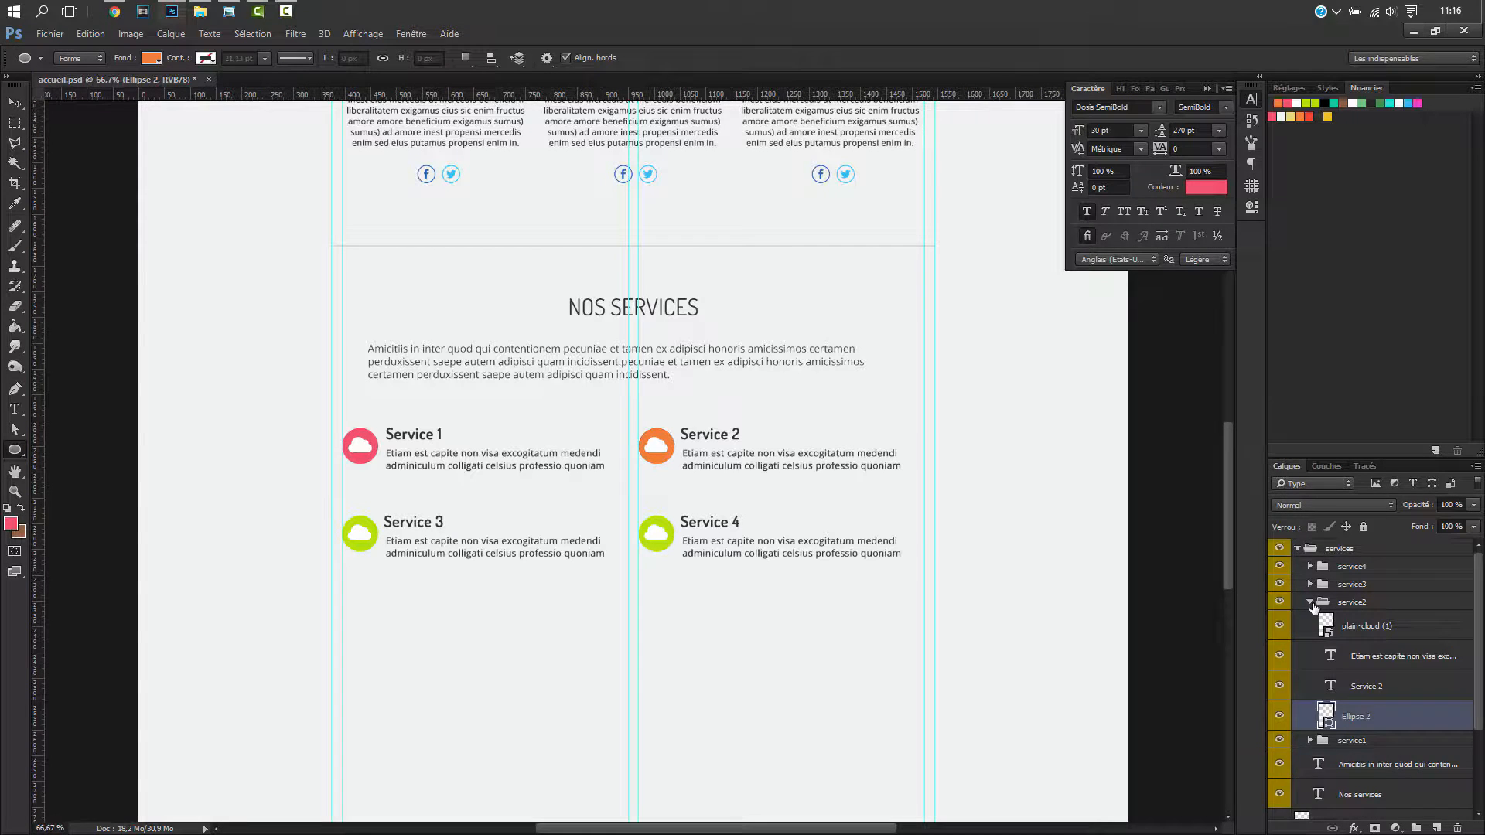
click(1312, 601)
- Recolour the Service 3 block's icon circle with the golden yellow swatch and collapse the service3 group
click(1310, 585)
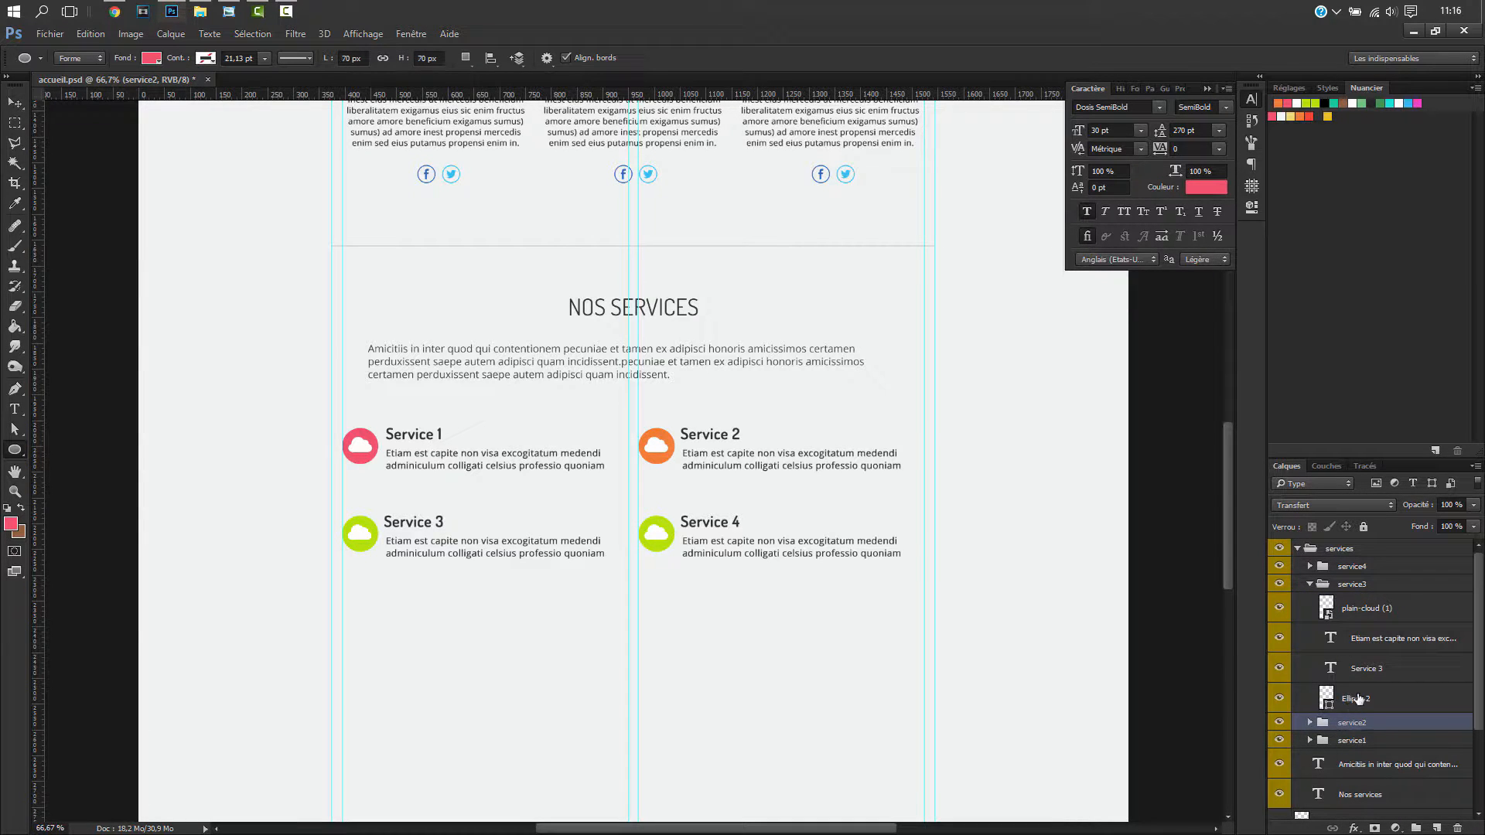
click(1356, 698)
click(151, 59)
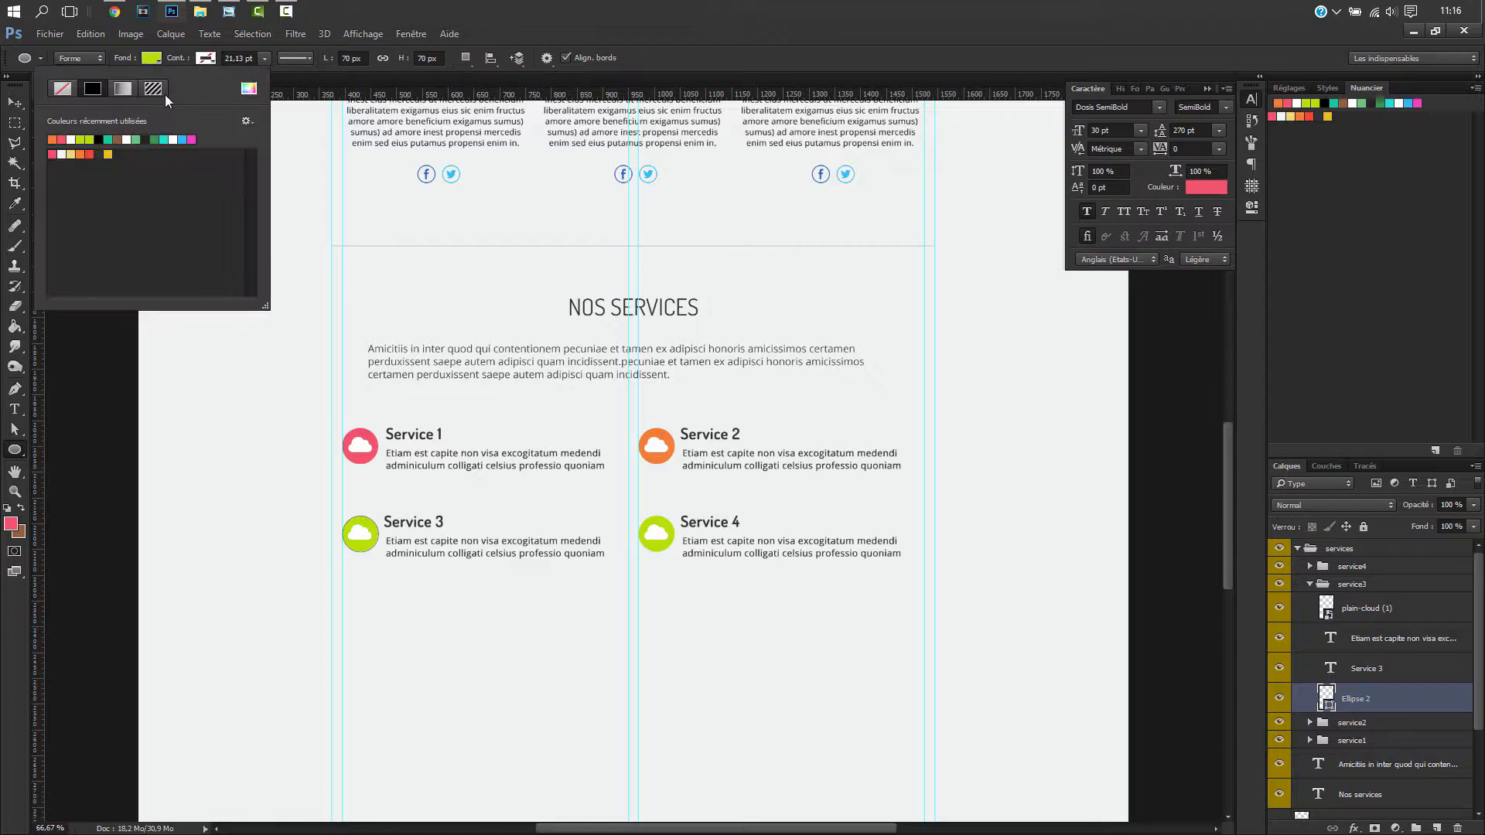
click(71, 154)
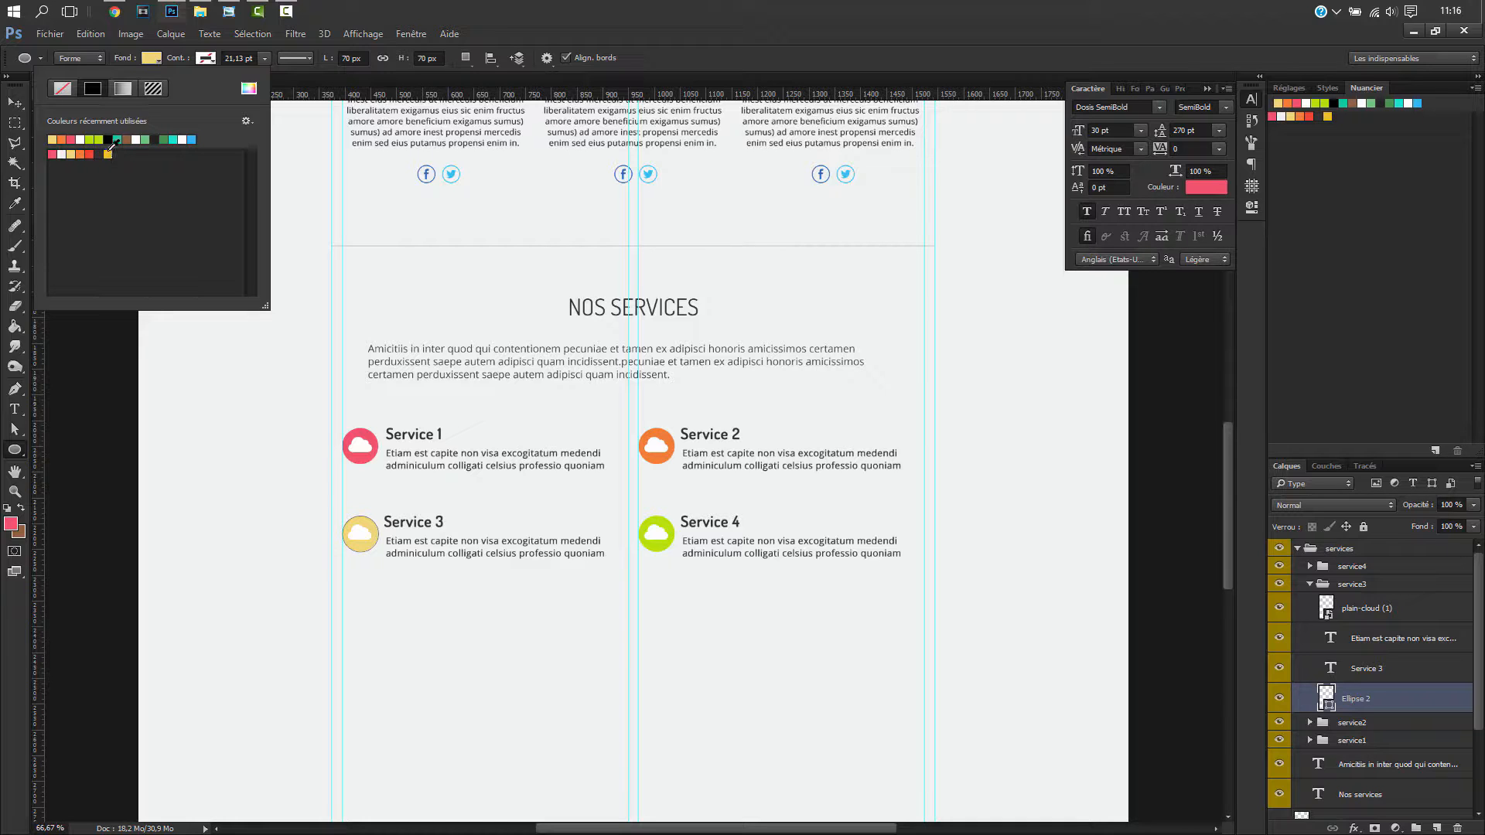
click(109, 154)
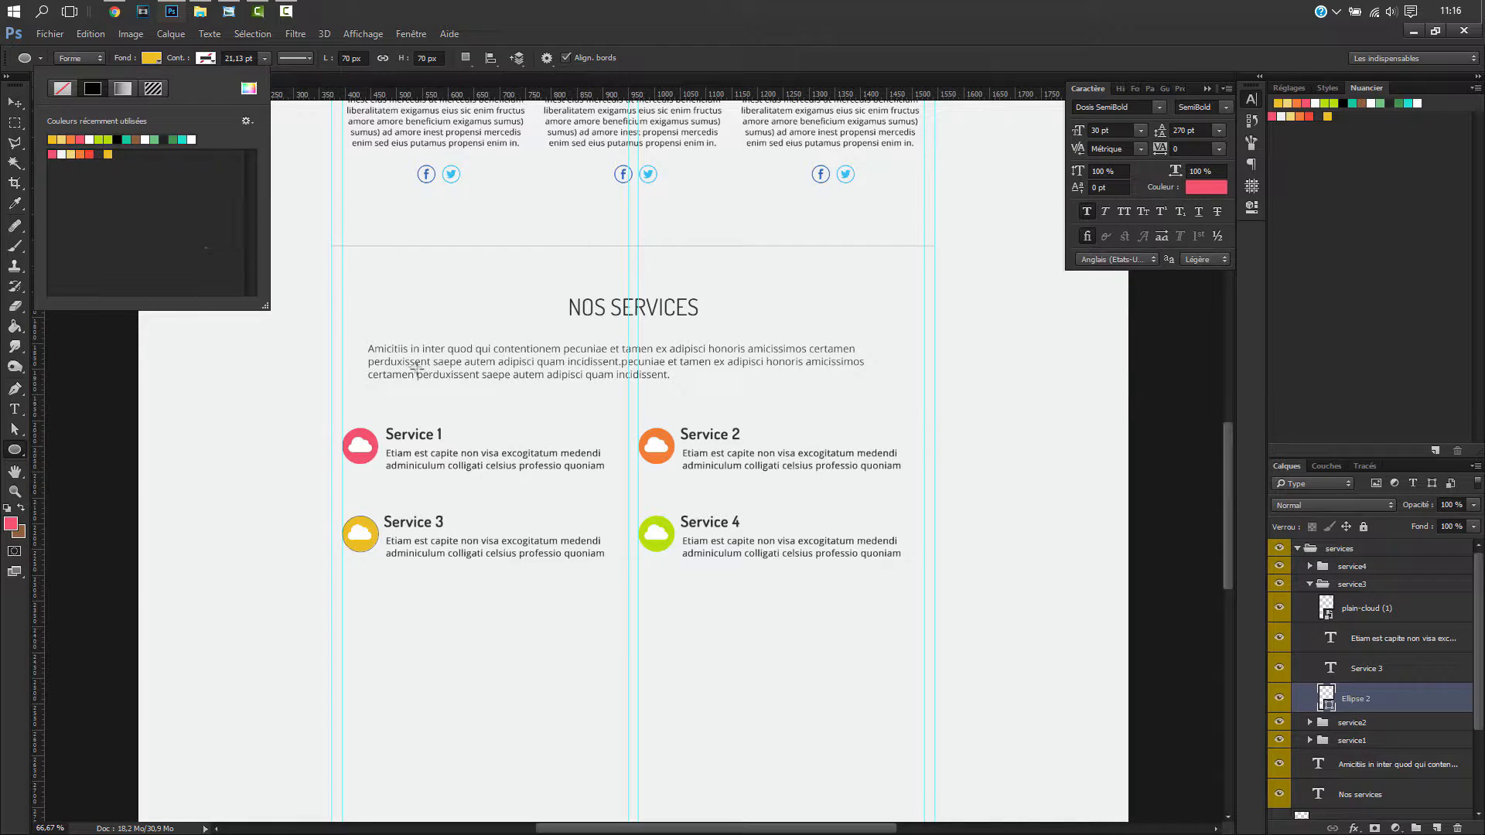
click(1310, 585)
click(1310, 586)
- Recolour the Service 4 block's icon circle with a red fill and collapse the service4 group
click(1310, 567)
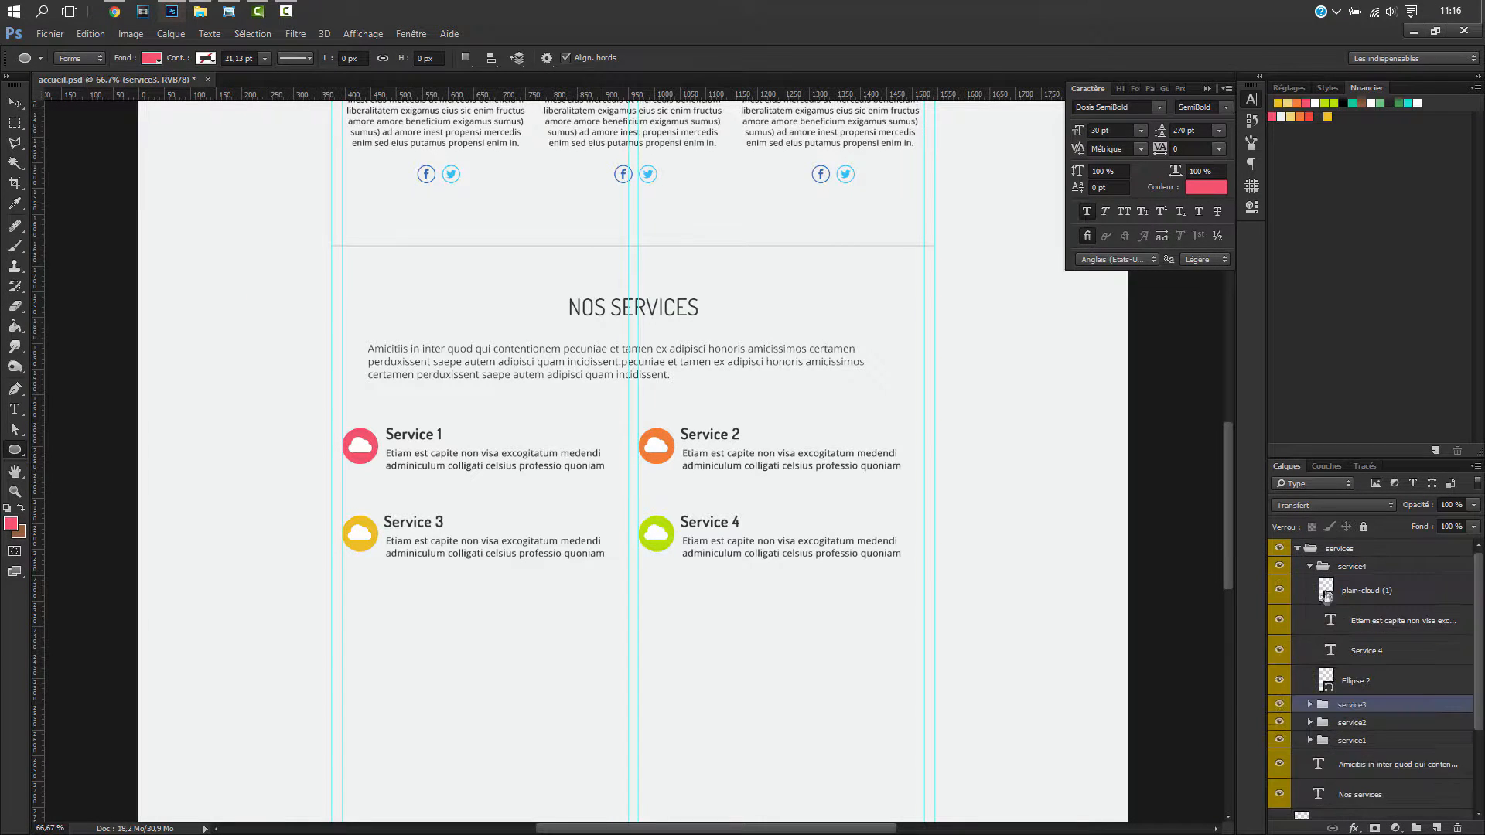
click(1373, 686)
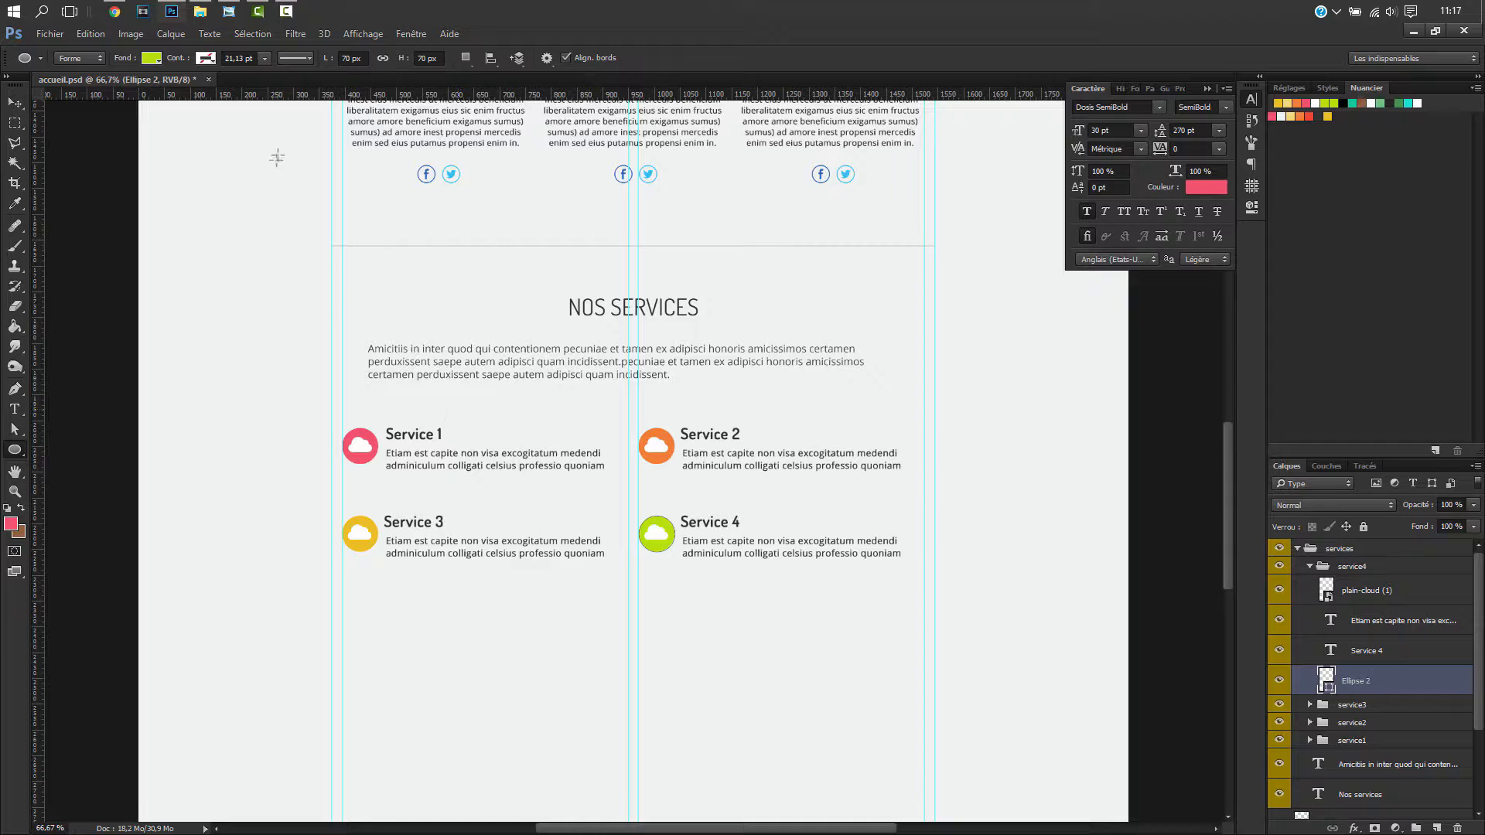
click(150, 60)
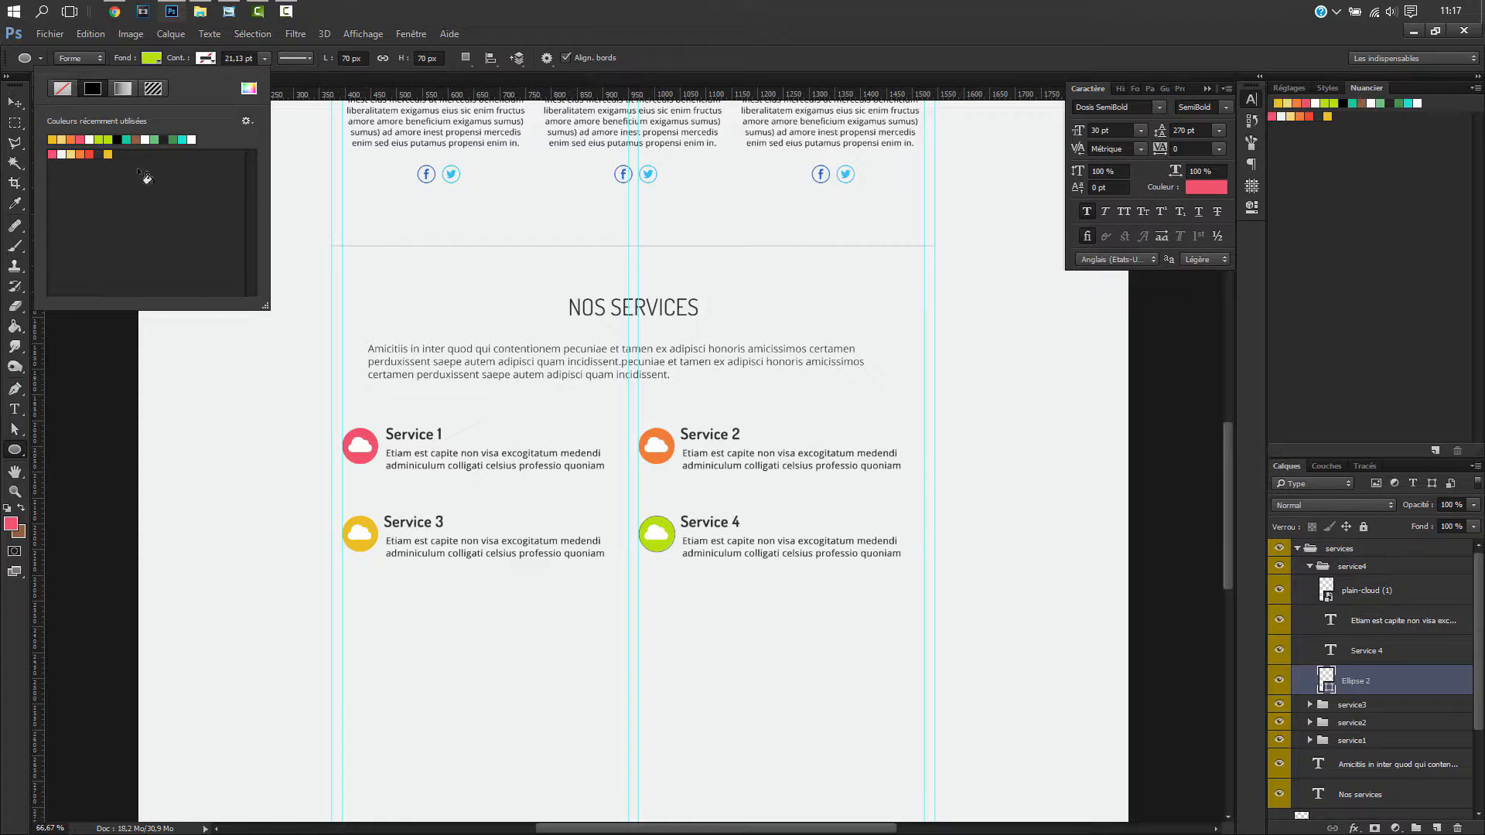
click(88, 155)
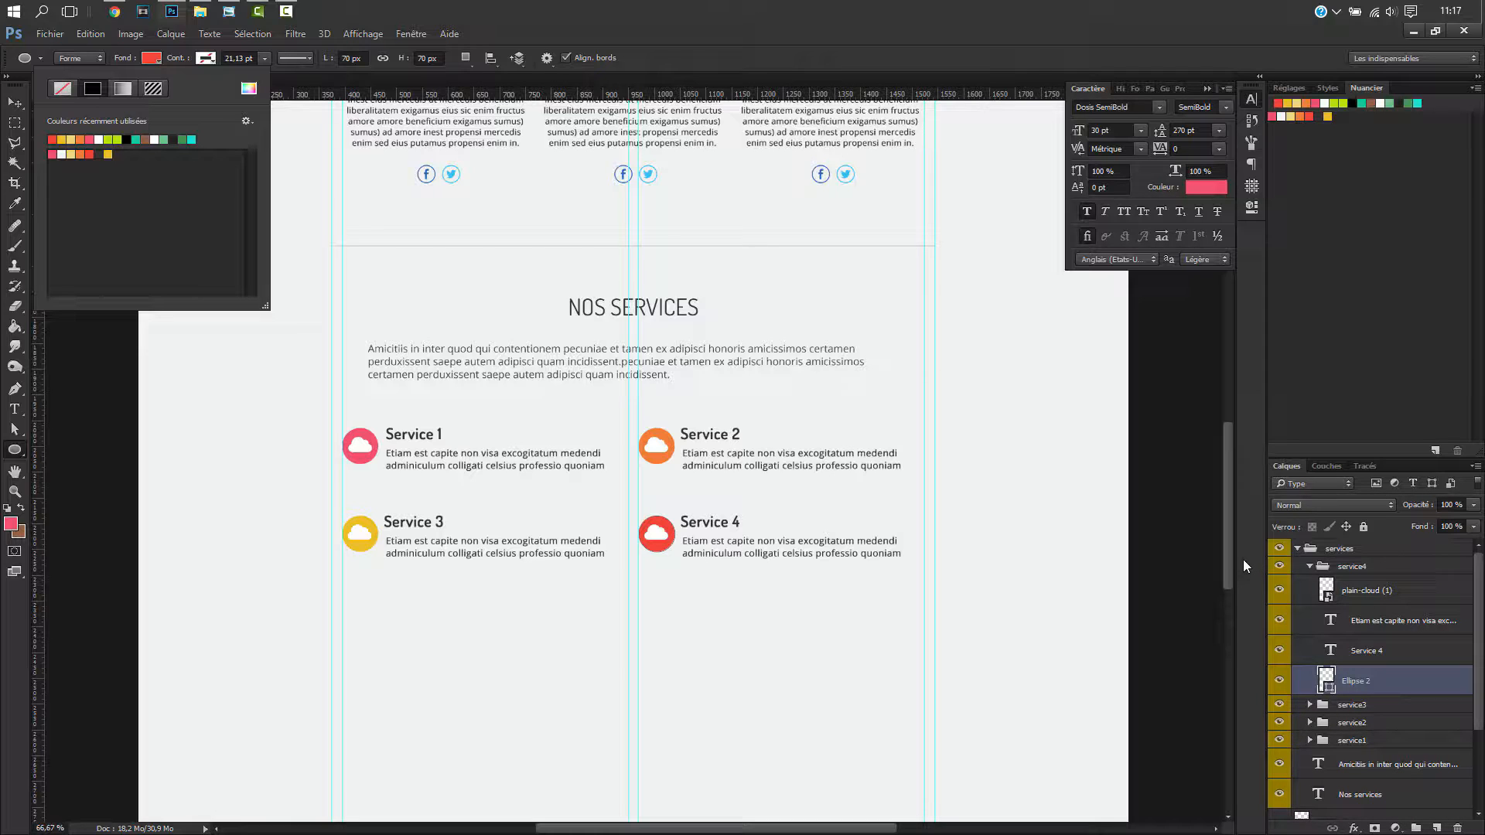
click(1308, 570)
click(1308, 570)
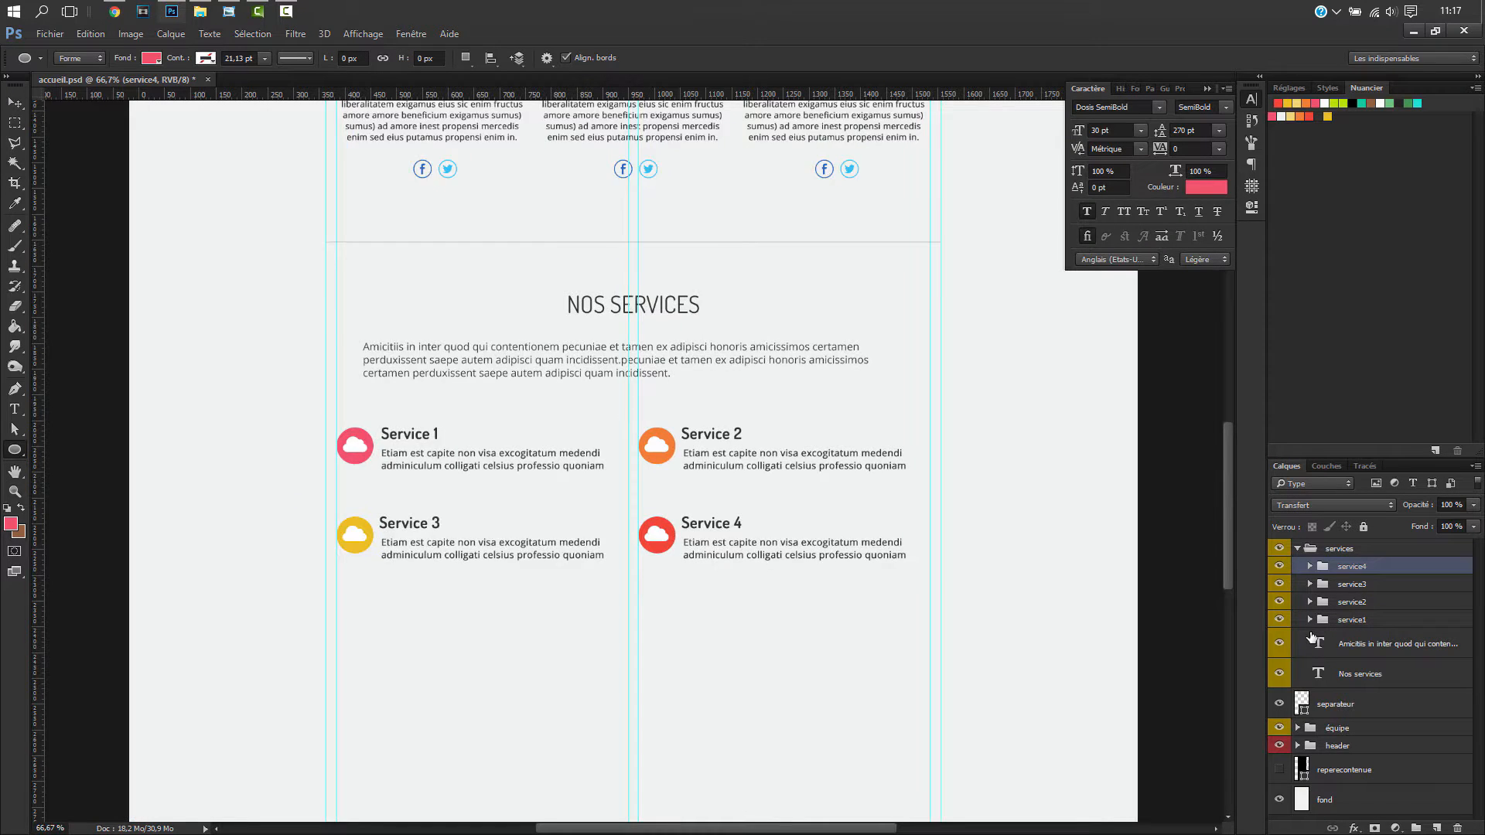
- Show the mockup at 100% and select the cloud icon layer inside the service2 group
key(ctrl+1)
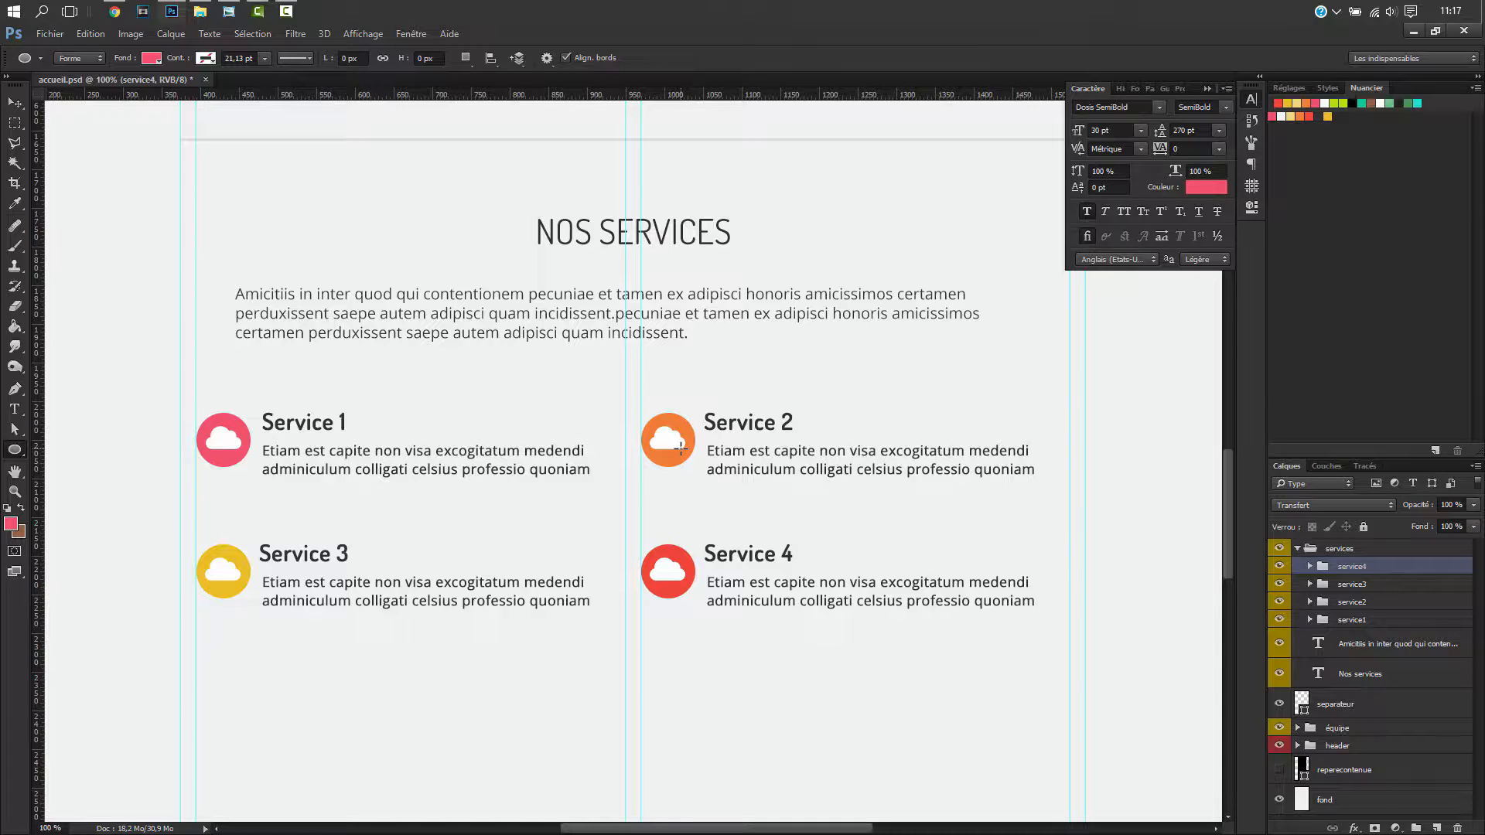
click(1322, 601)
click(1309, 602)
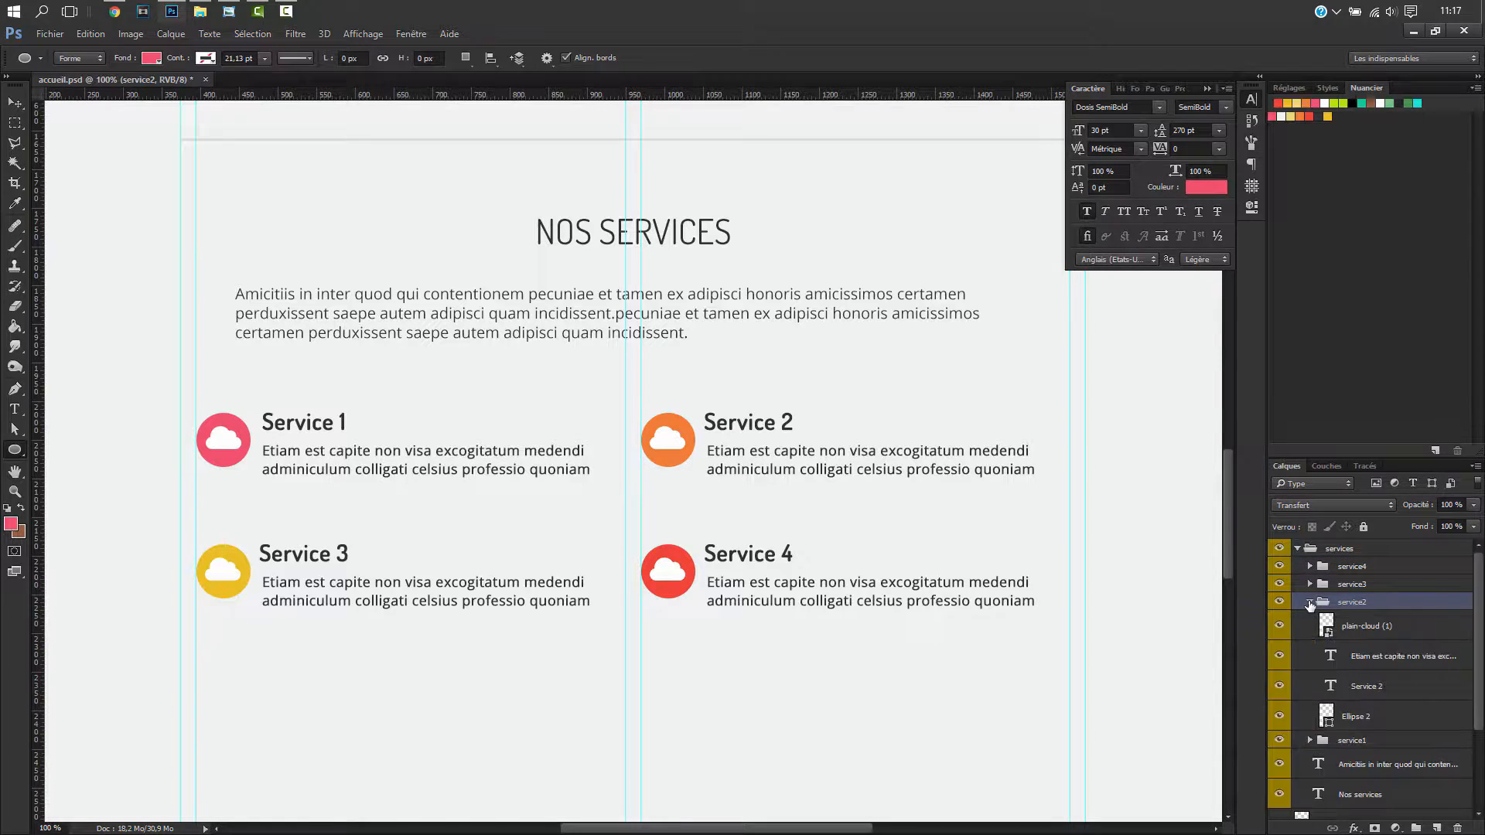
click(1365, 625)
- Switch to Chrome, go back to the Freepik cloud results, and search for "soleil" instead
click(122, 9)
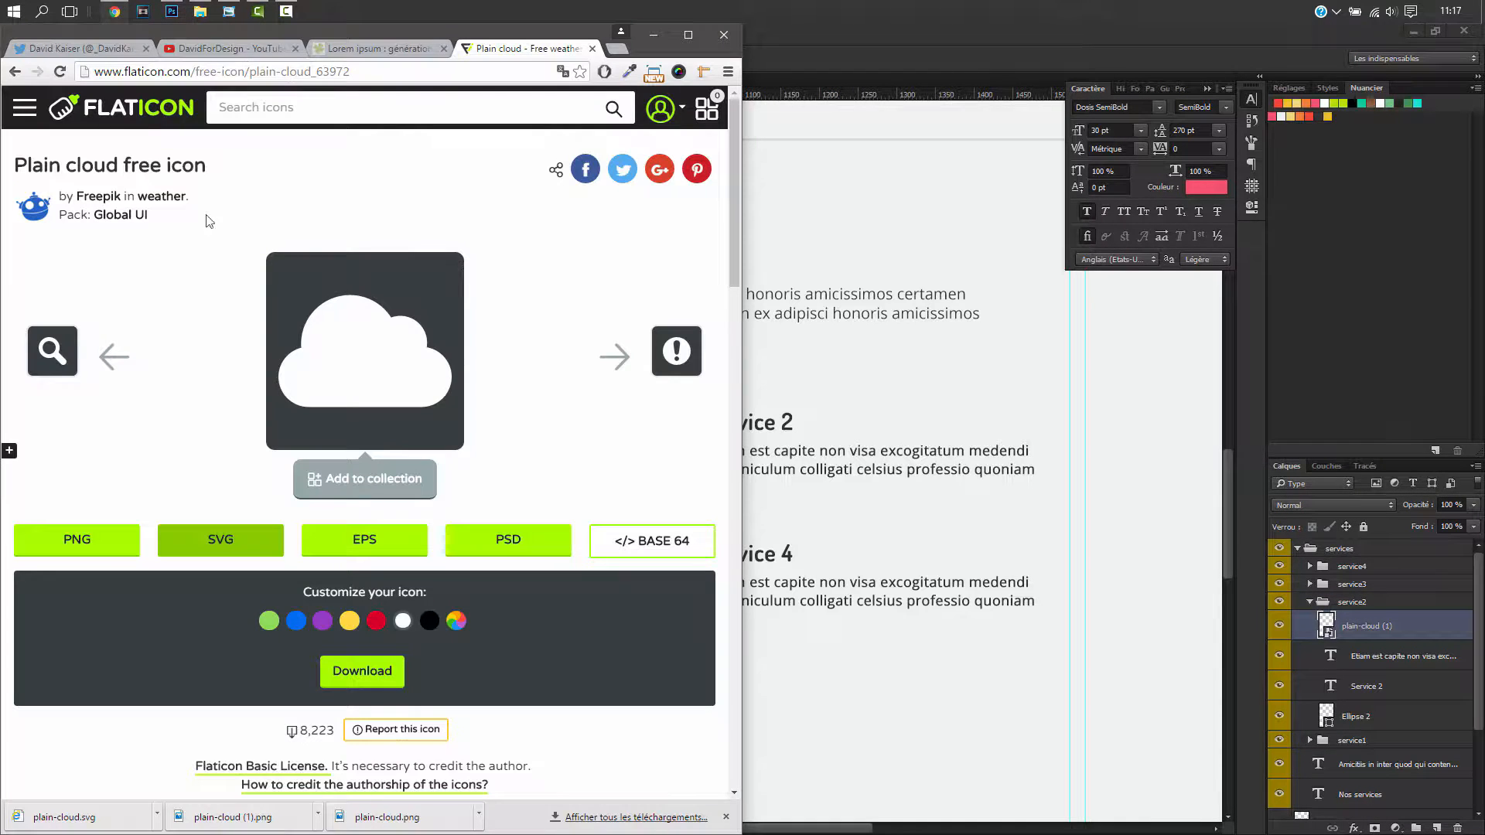
click(14, 72)
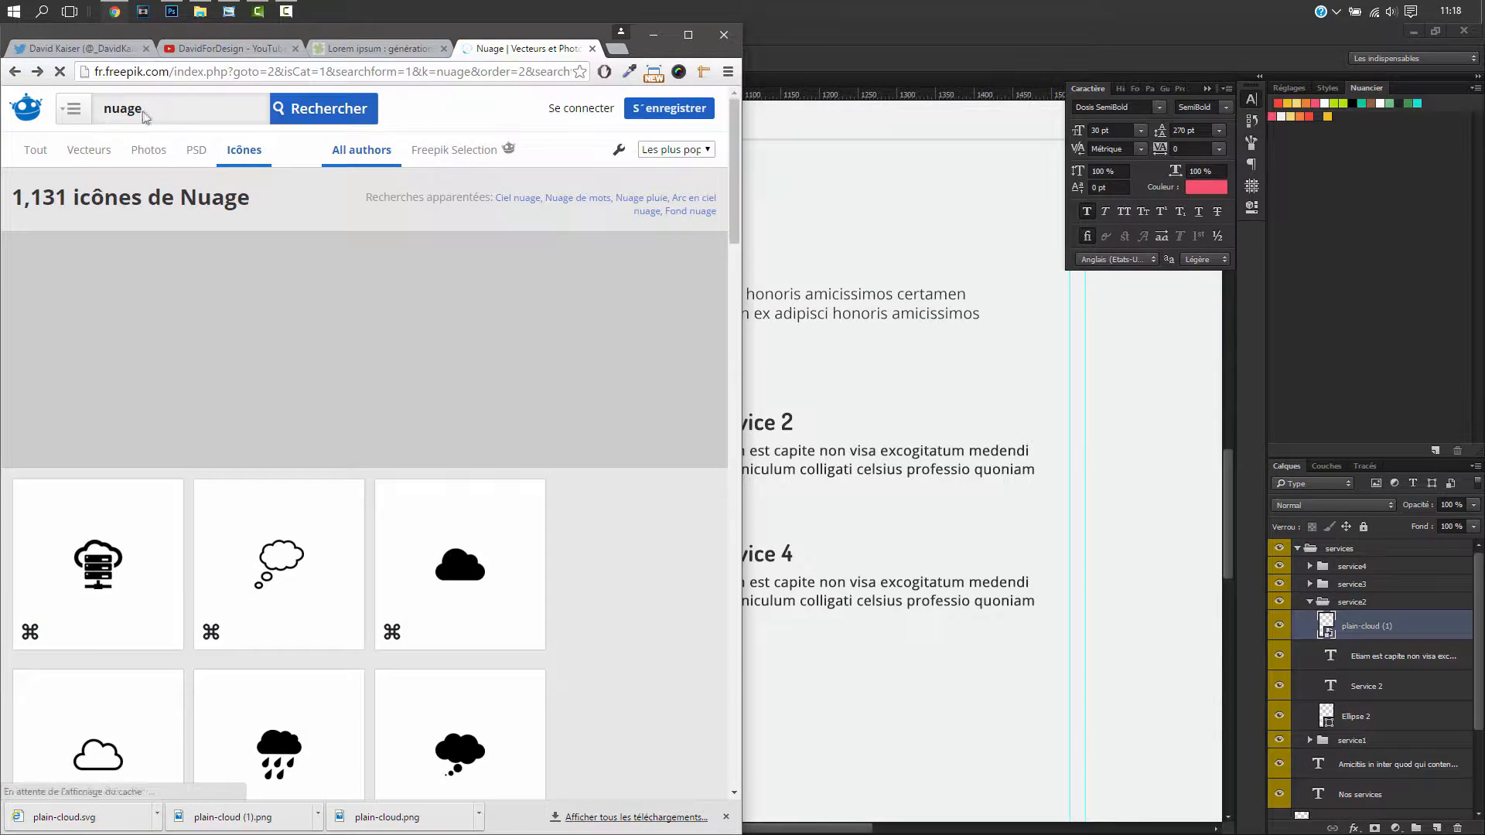
double_click(140, 111)
text(soleil)
click(329, 113)
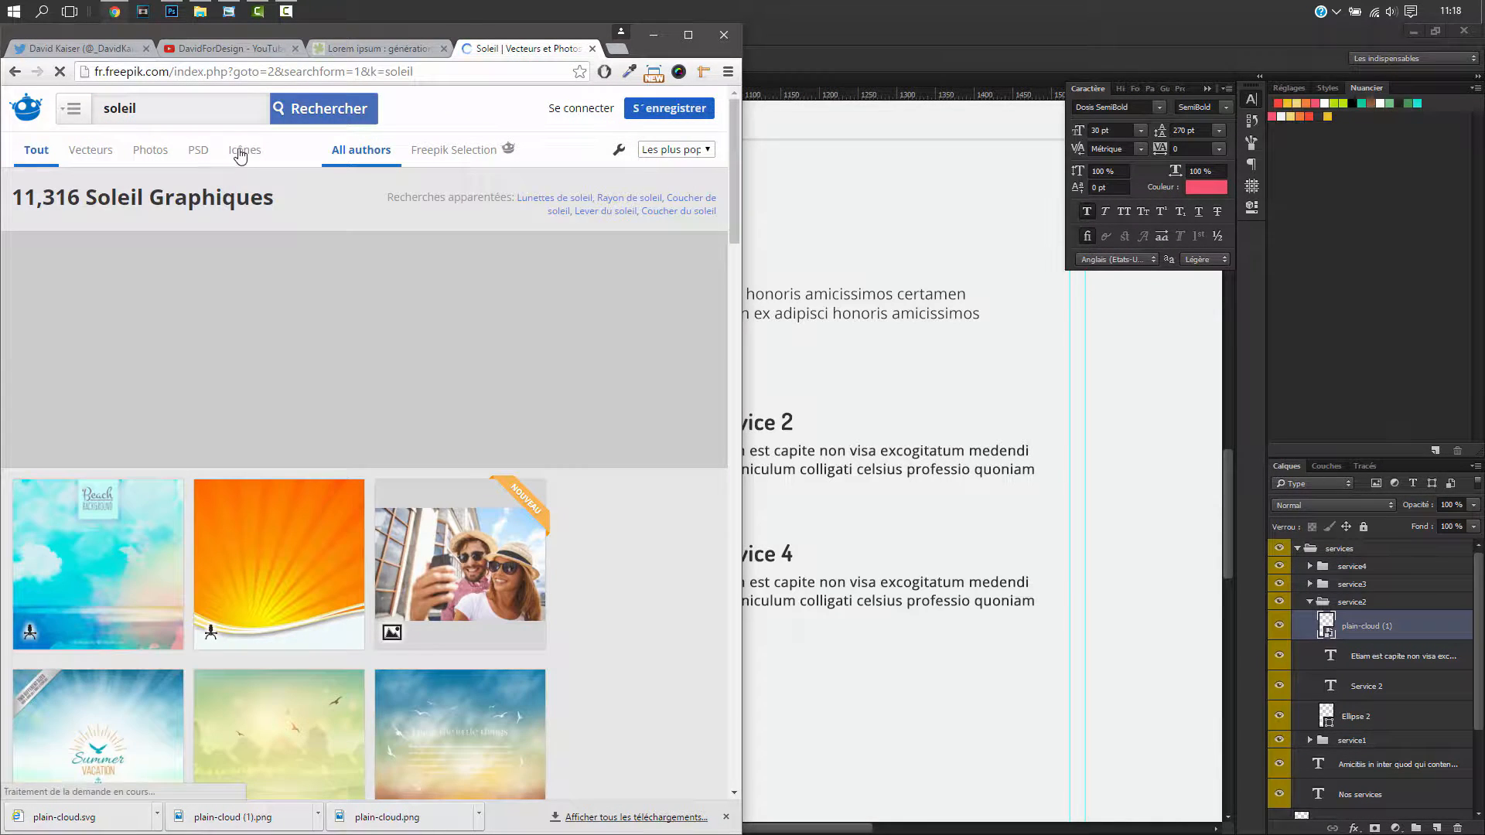
- Limit the "soleil" results to icons, pick the solid black sun with rounded rays, and open its Flaticon download page
click(240, 152)
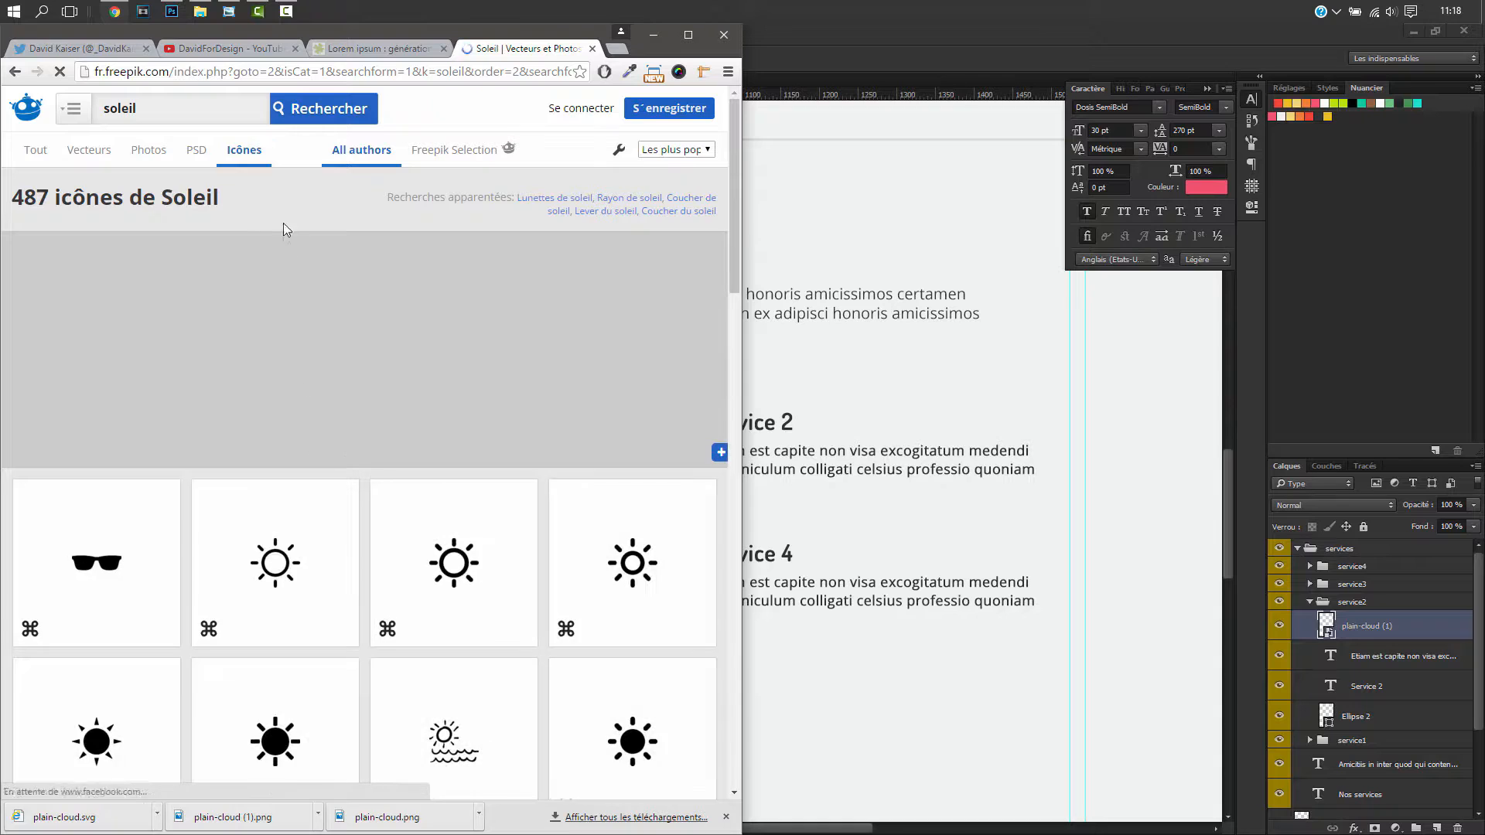
scroll(584, 568, down, 2)
click(584, 568)
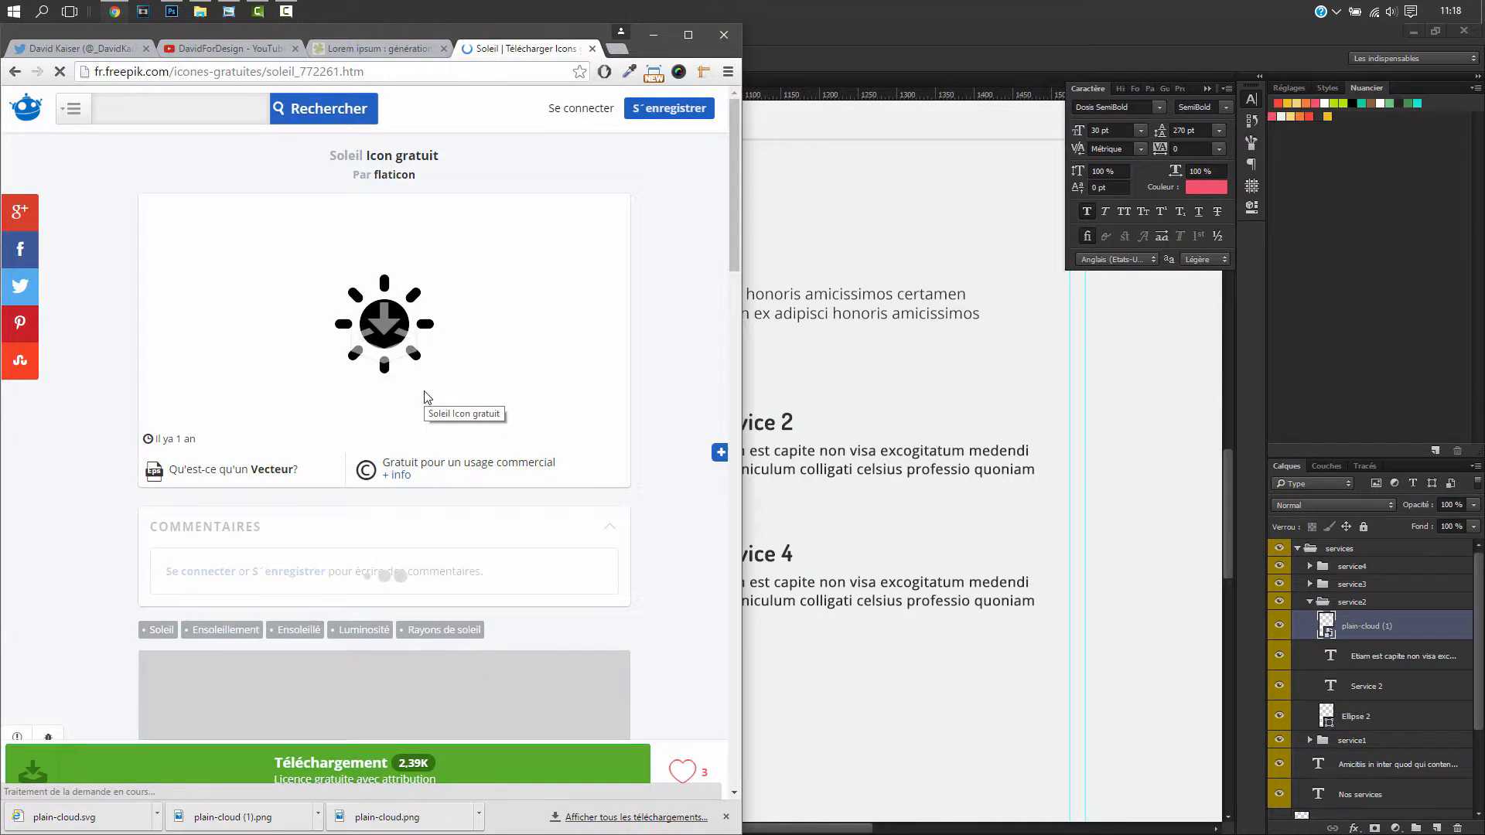
click(381, 323)
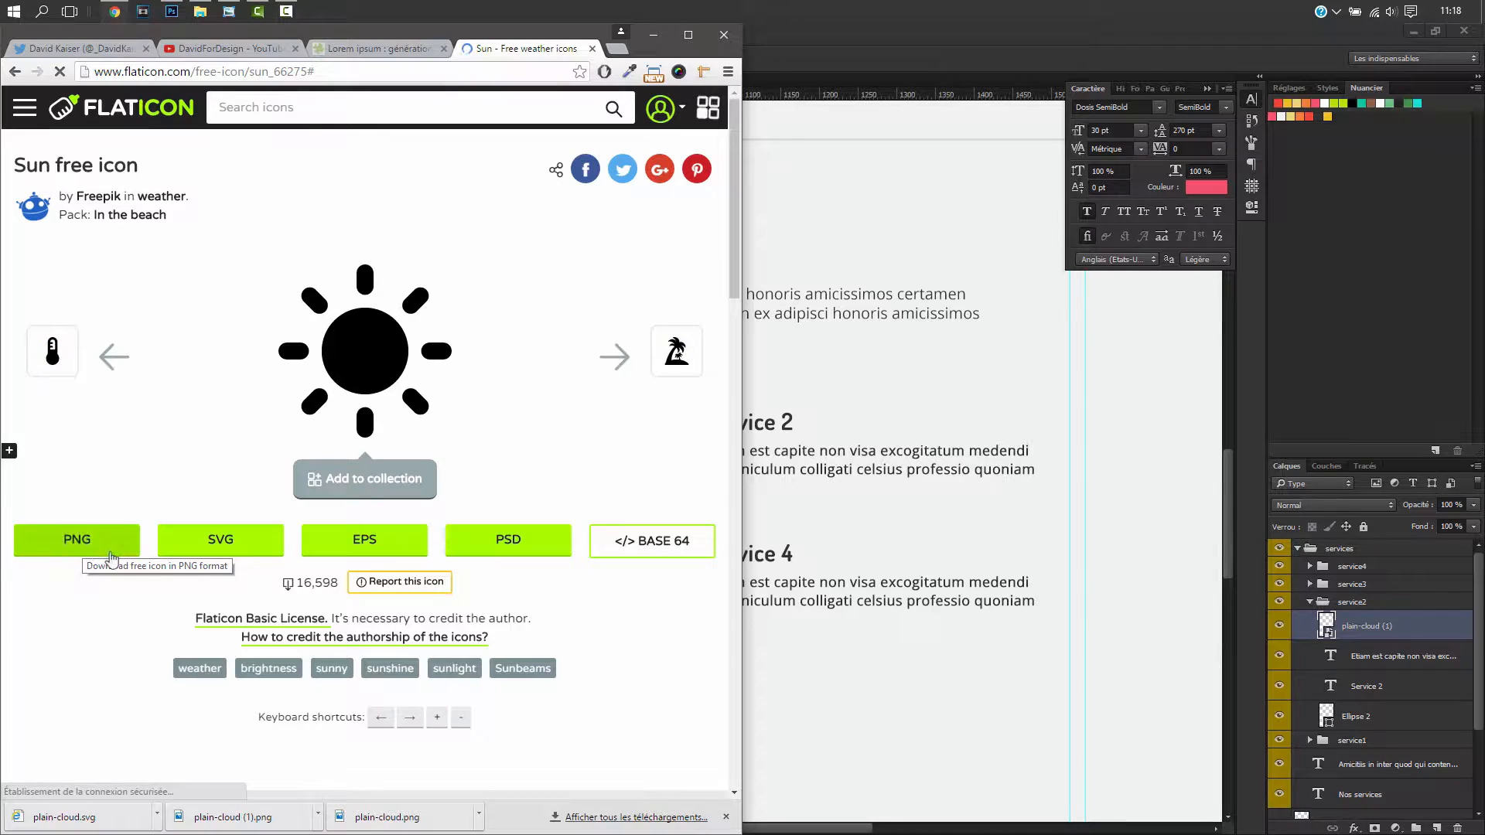
- Download the white sun icon in both PNG and SVG formats
click(85, 552)
click(449, 688)
click(504, 410)
click(251, 554)
click(367, 672)
- Switch to File Explorer and copy sun.svg into the svg folder and sun.png into the png folder
click(200, 11)
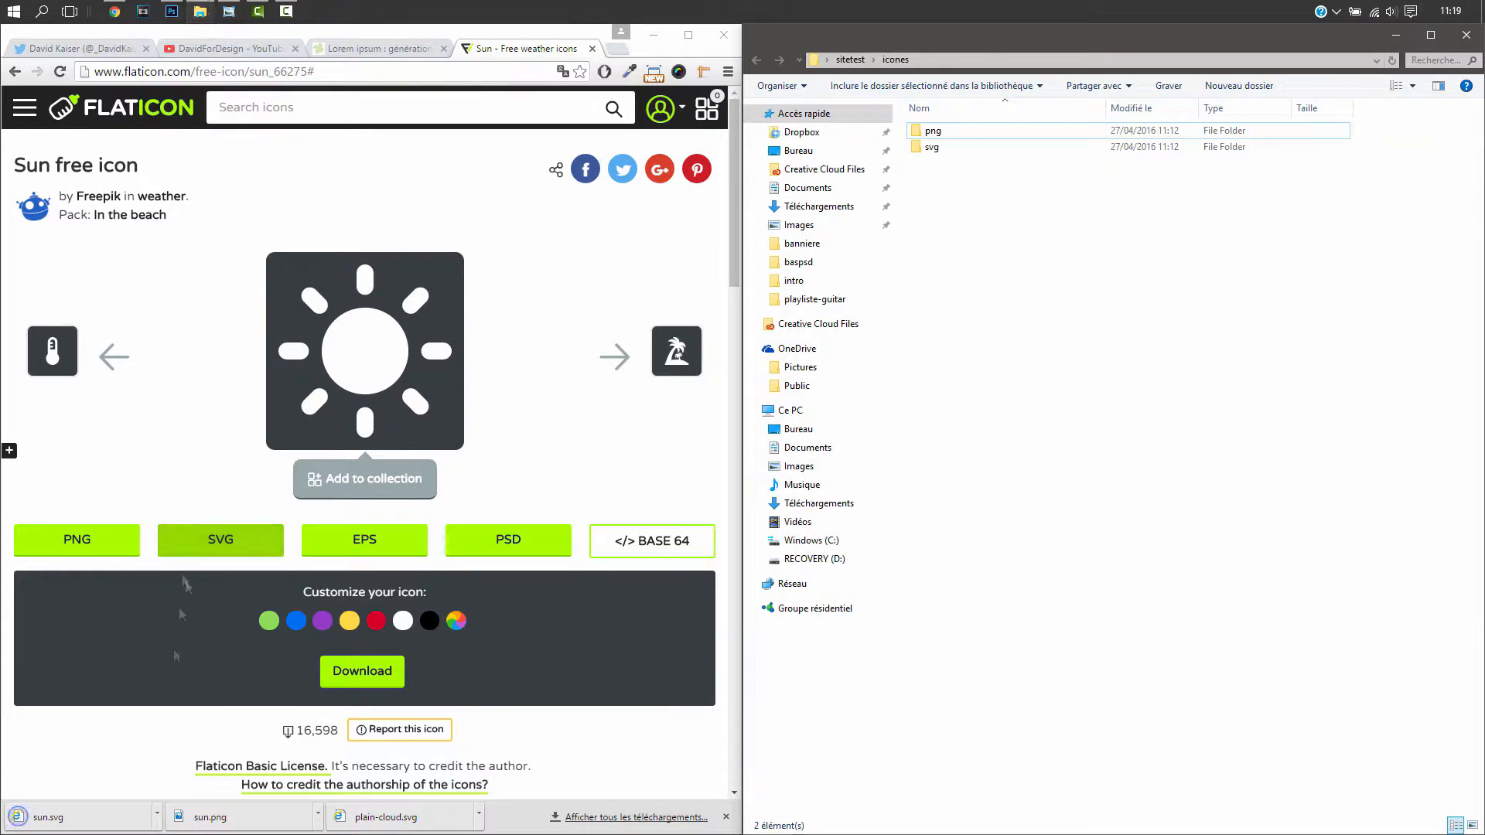
drag(48, 818, 967, 149)
drag(210, 818, 933, 131)
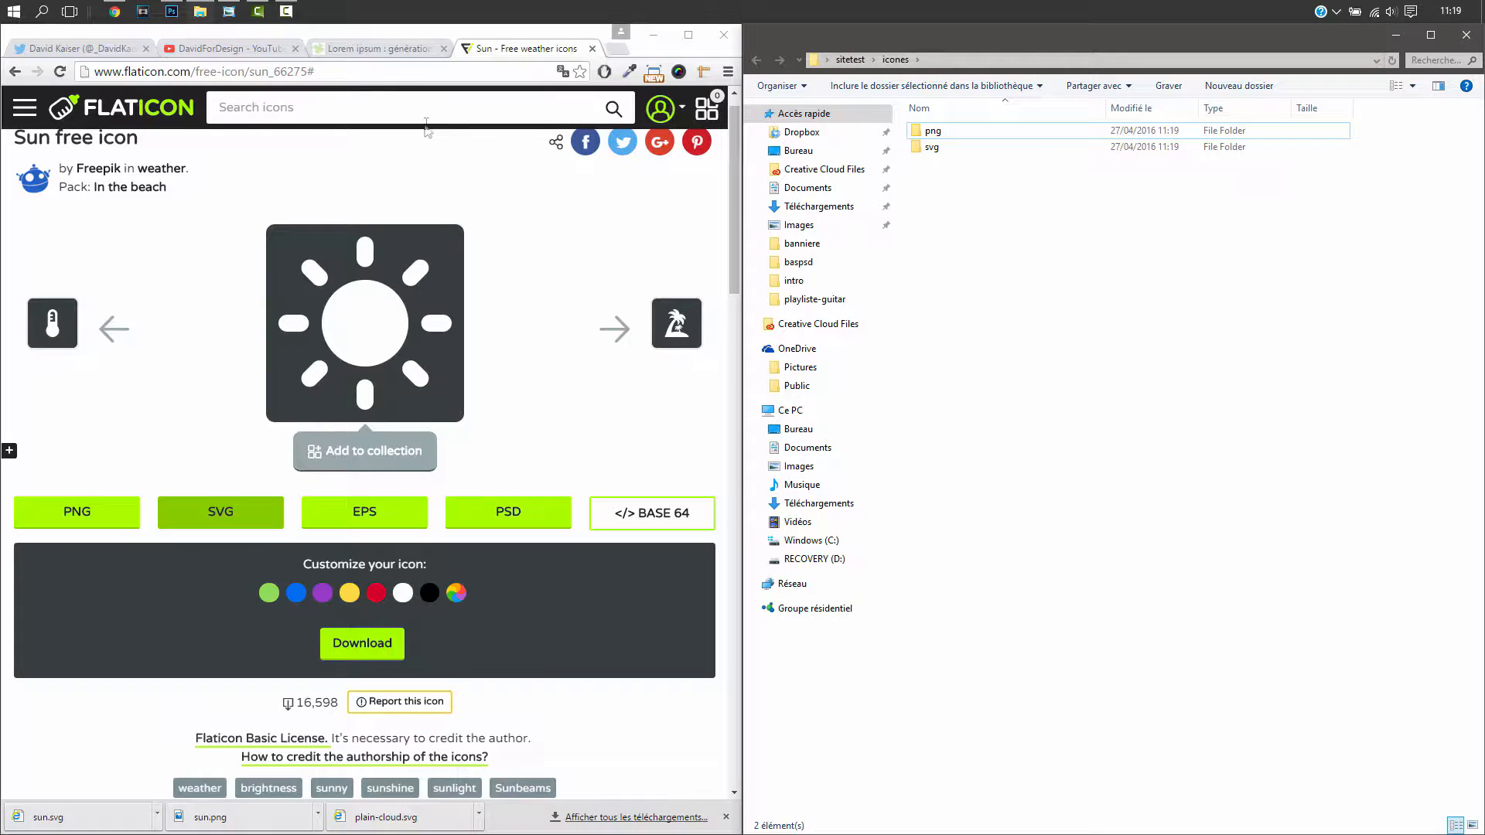
- Return to the Freepik results in Chrome and search for "feuille" instead
click(14, 71)
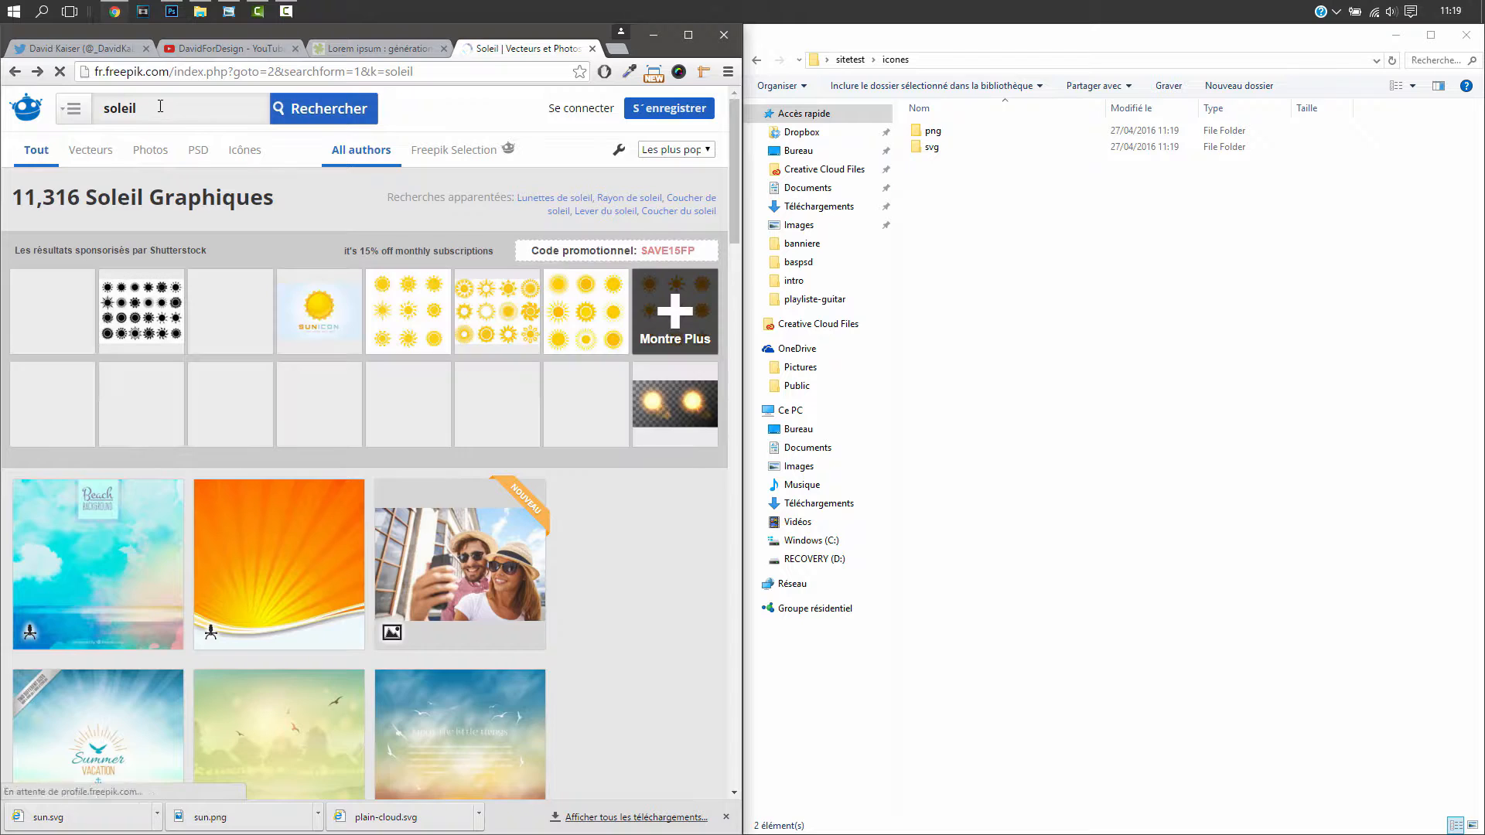
click(162, 106)
key(BackSpace)
key(BackSpace)
key(BackSpace)
key(BackSpace)
key(BackSpace)
key(BackSpace)
text(feuille)
key(Return)
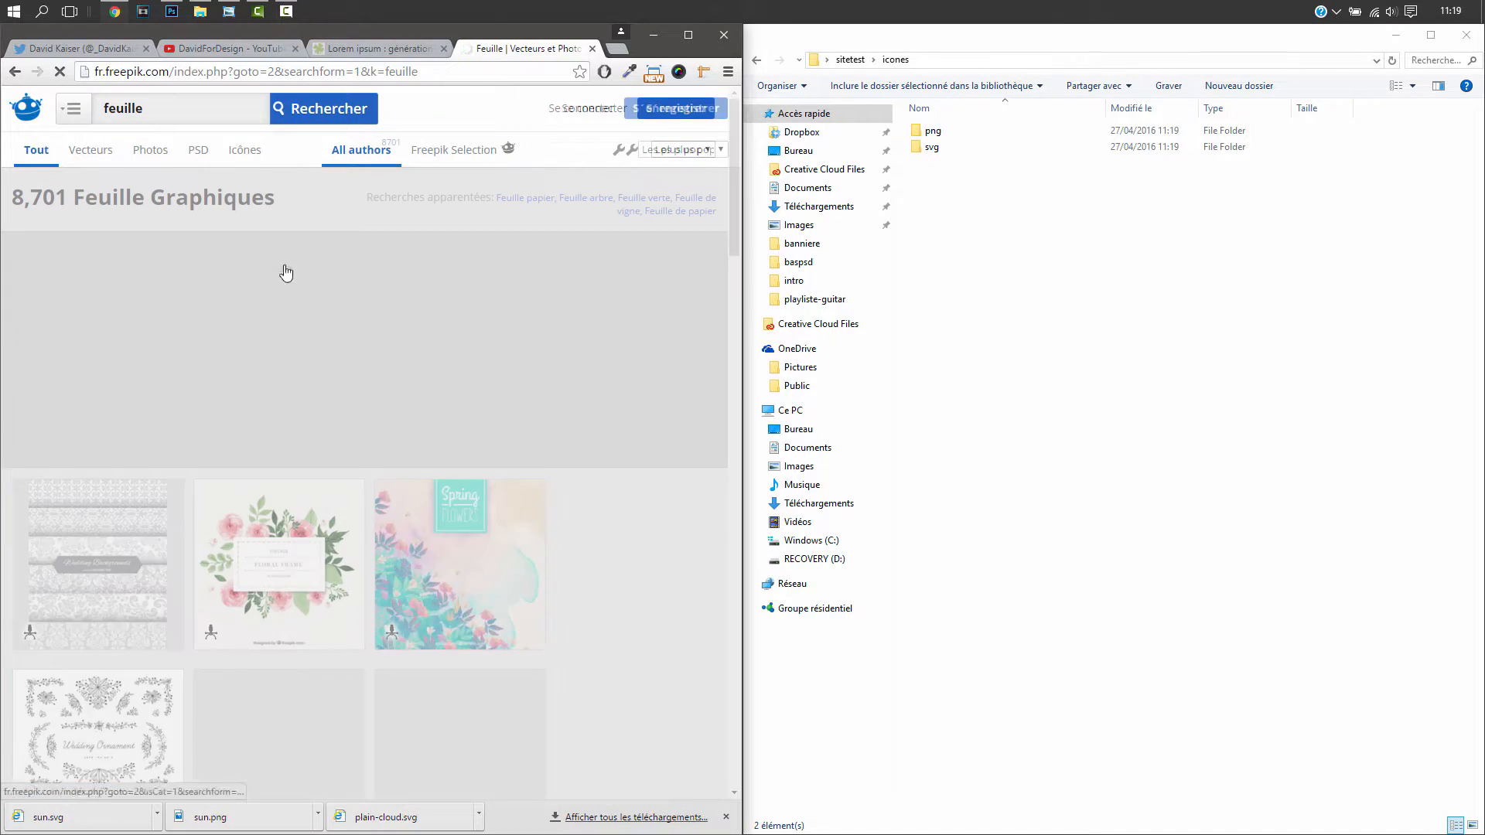
- Limit the "feuille" results to icons and open the maple leaf icon's Flaticon download page
click(243, 152)
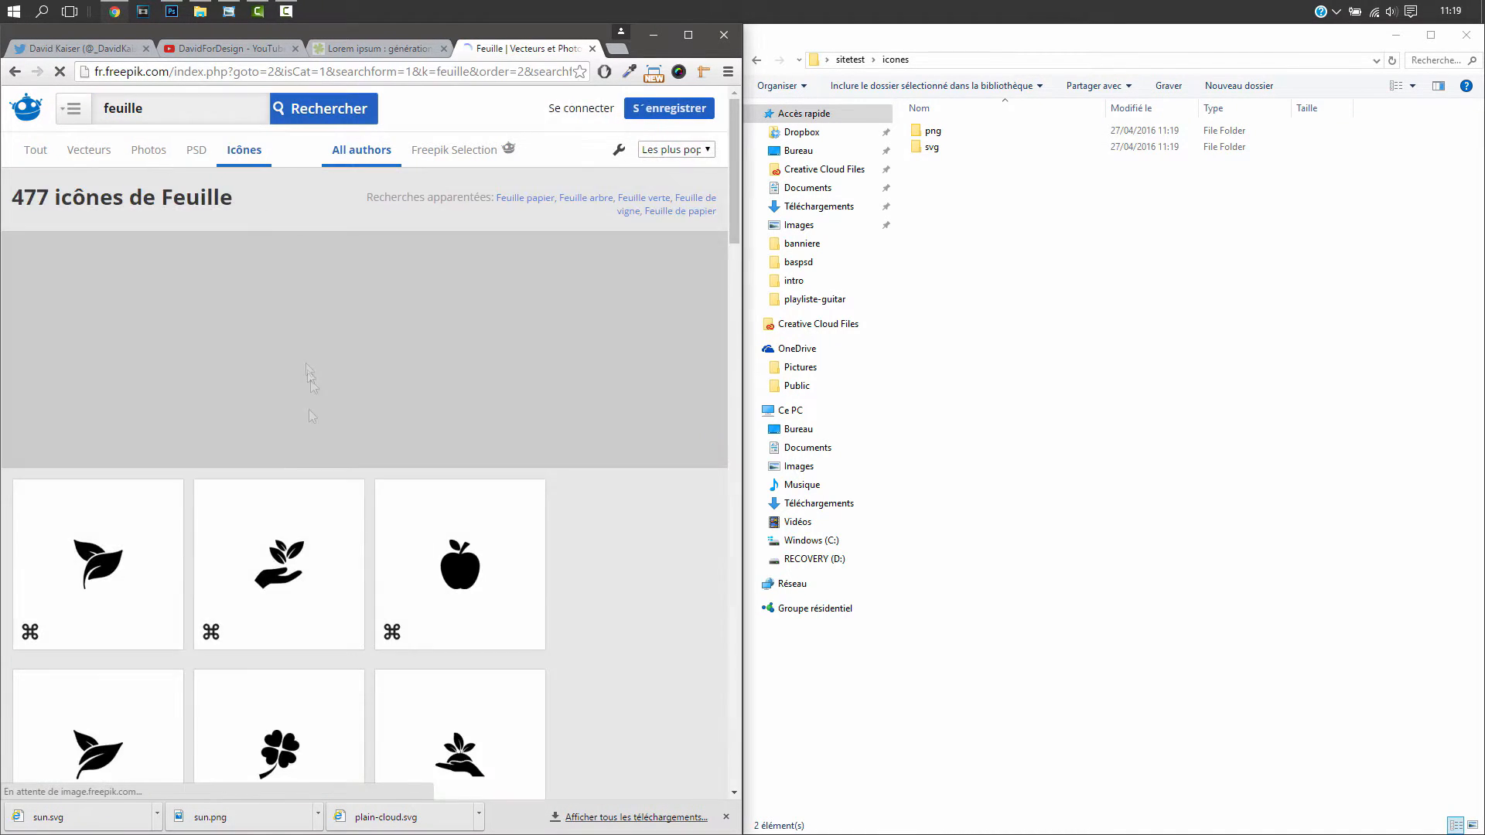
scroll(292, 345, down, 10)
scroll(276, 457, down, 1)
click(108, 426)
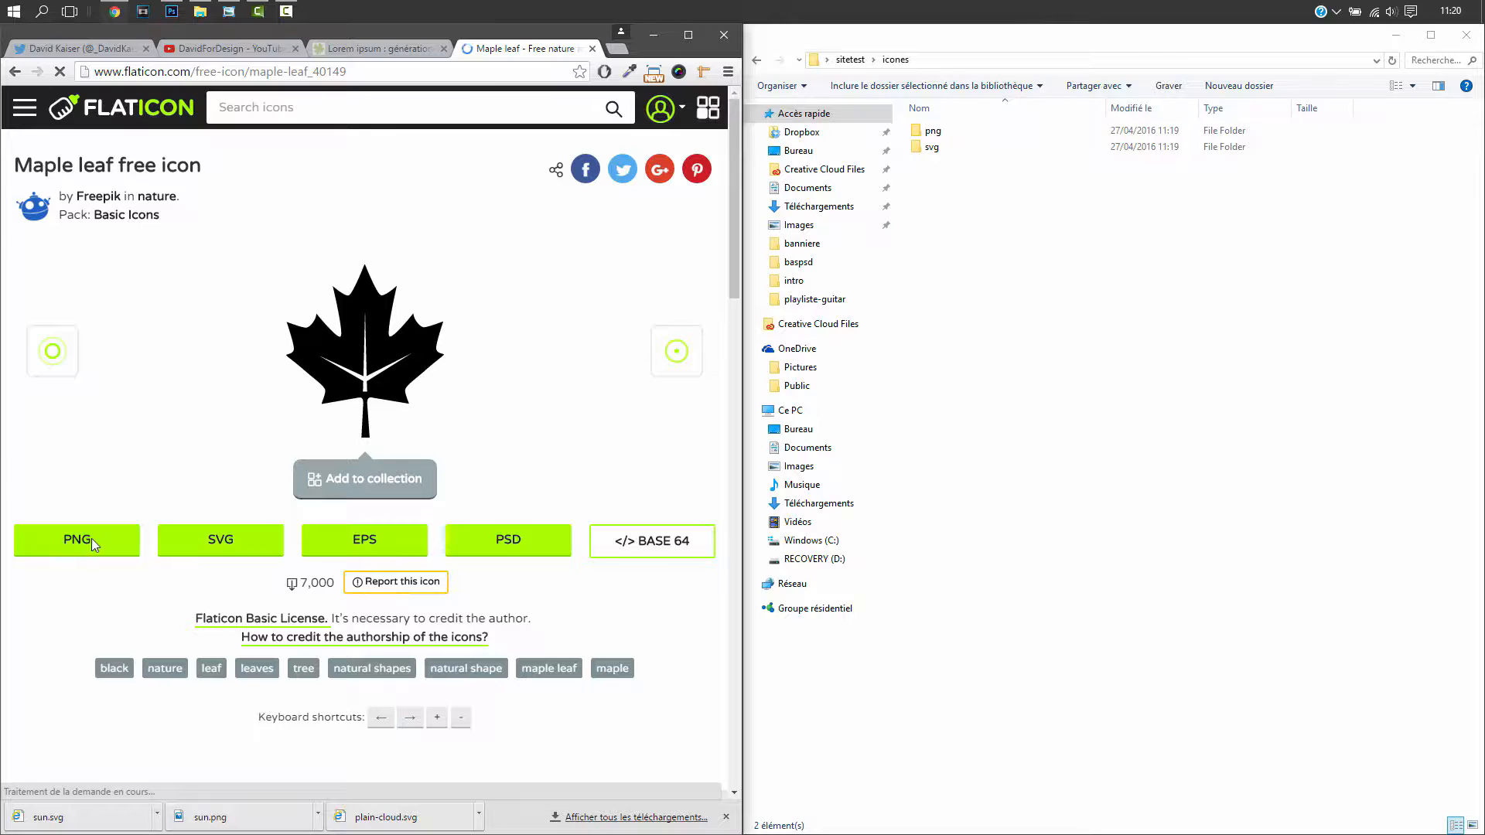
- Download the white maple leaf icon as PNG and SVG and store the files in the png and svg folders
click(86, 537)
click(443, 683)
click(545, 404)
click(233, 547)
click(379, 675)
click(546, 403)
drag(224, 816, 949, 139)
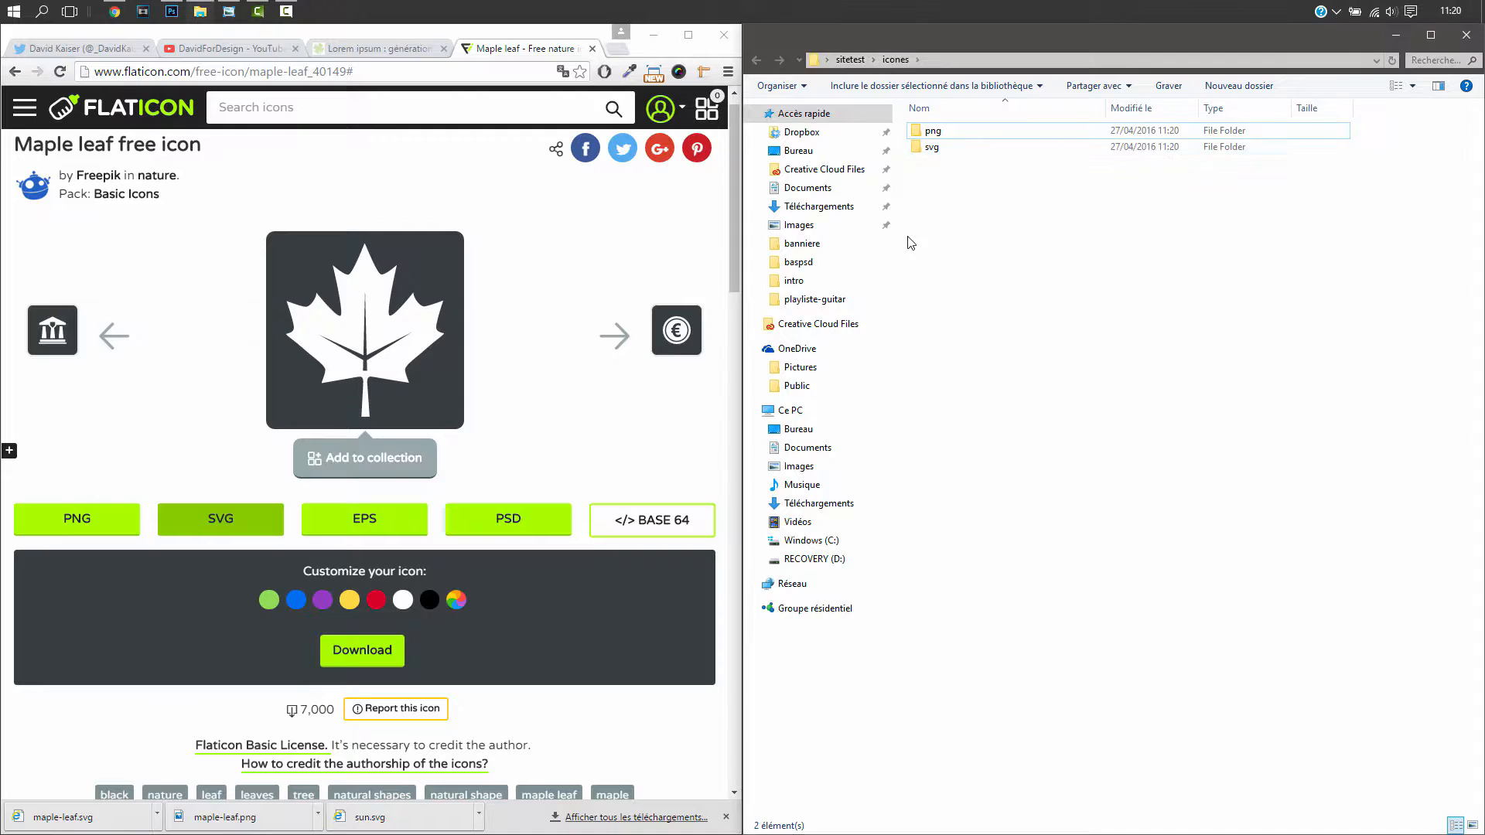
- Go back to the Freepik leaf results and search for "eau" instead
click(15, 71)
click(16, 76)
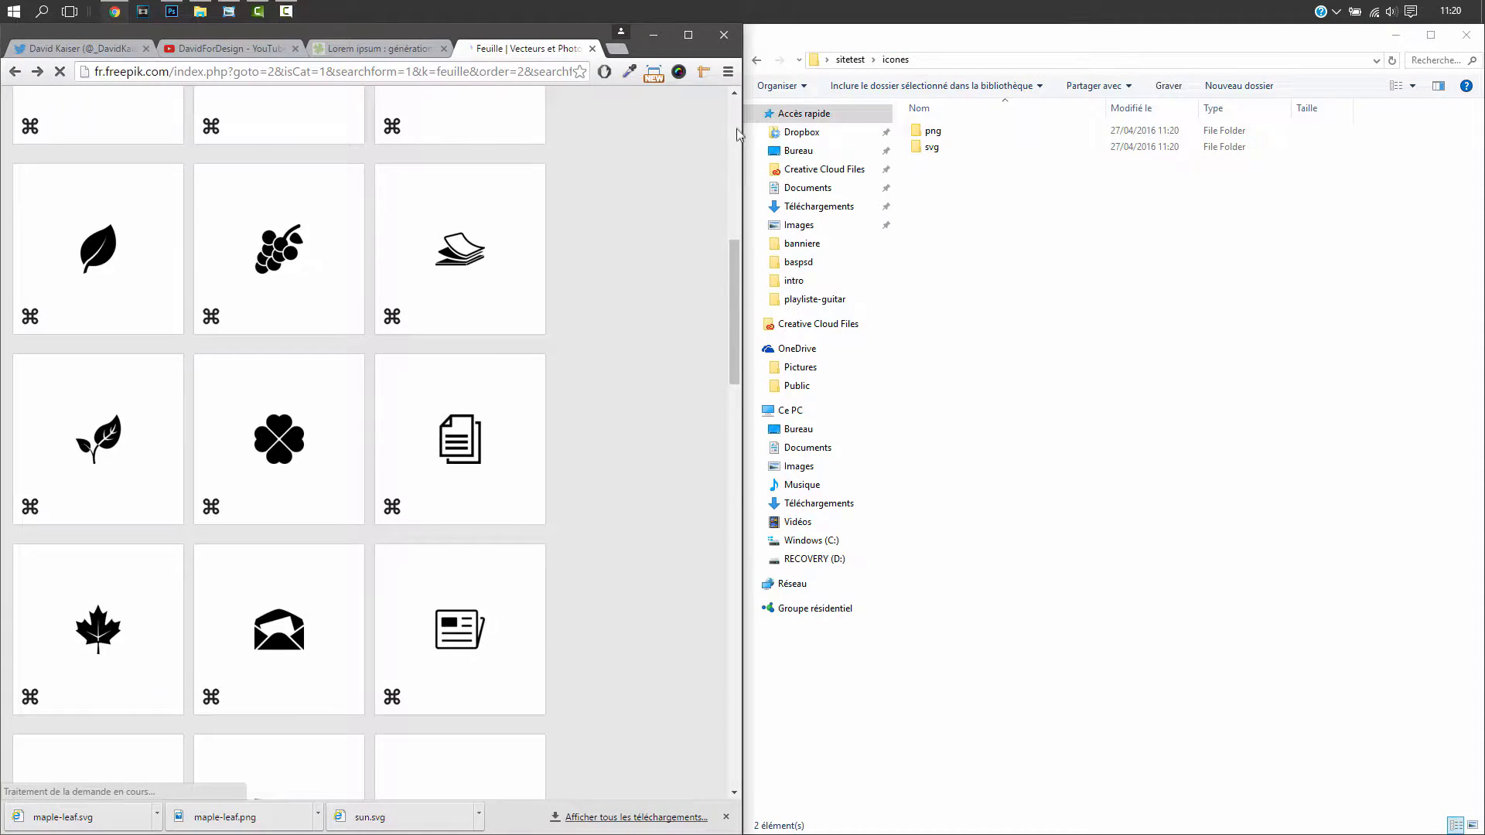
click(734, 104)
click(165, 109)
key(BackSpace)
key(BackSpace)
key(BackSpace)
key(BackSpace)
key(BackSpace)
key(BackSpace)
key(BackSpace)
text(eau)
key(Return)
- Turn on the AdBlock extension in the browser
click(548, 36)
click(603, 74)
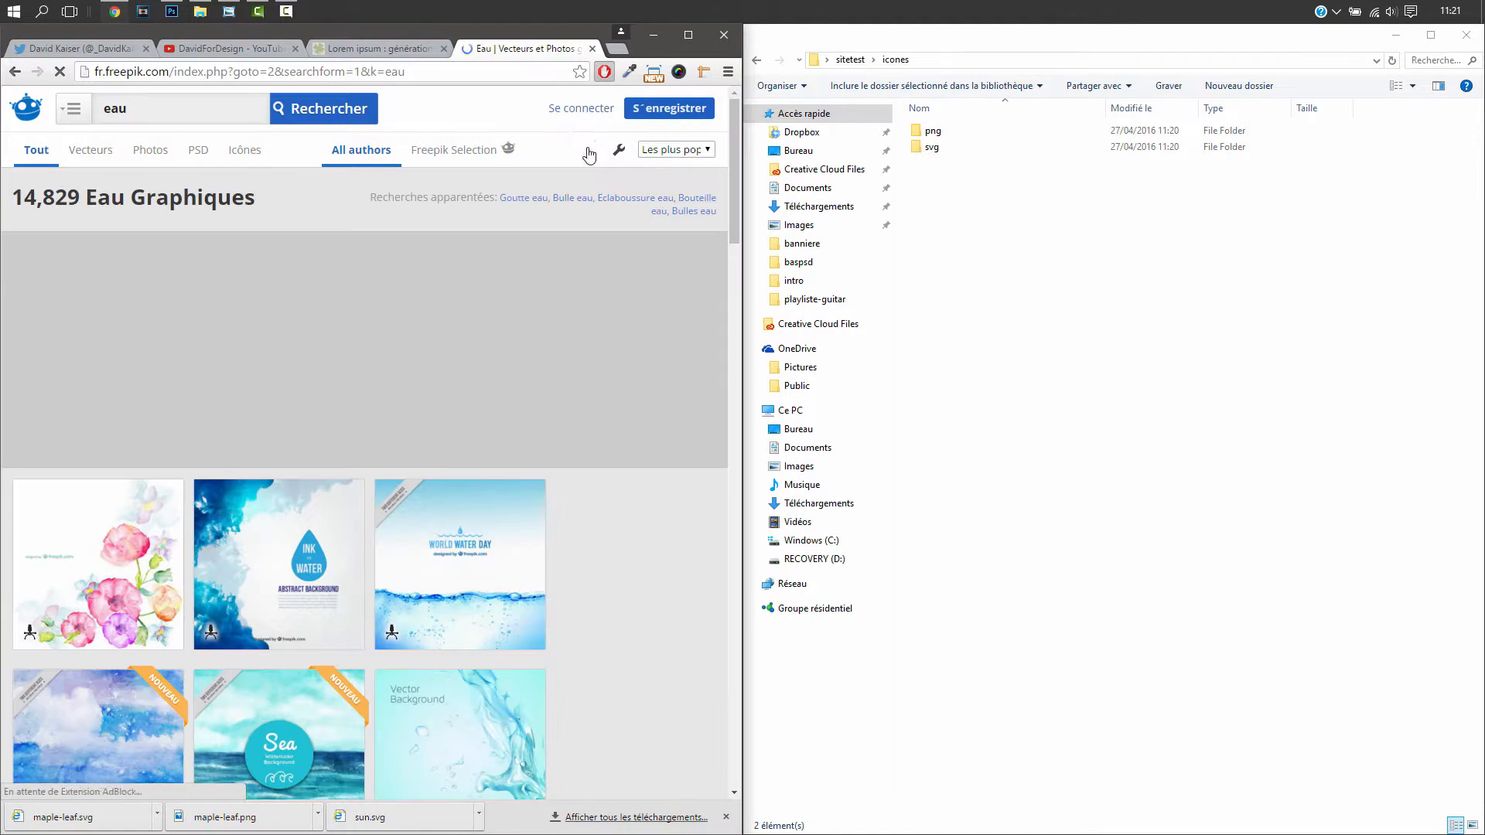
click(445, 157)
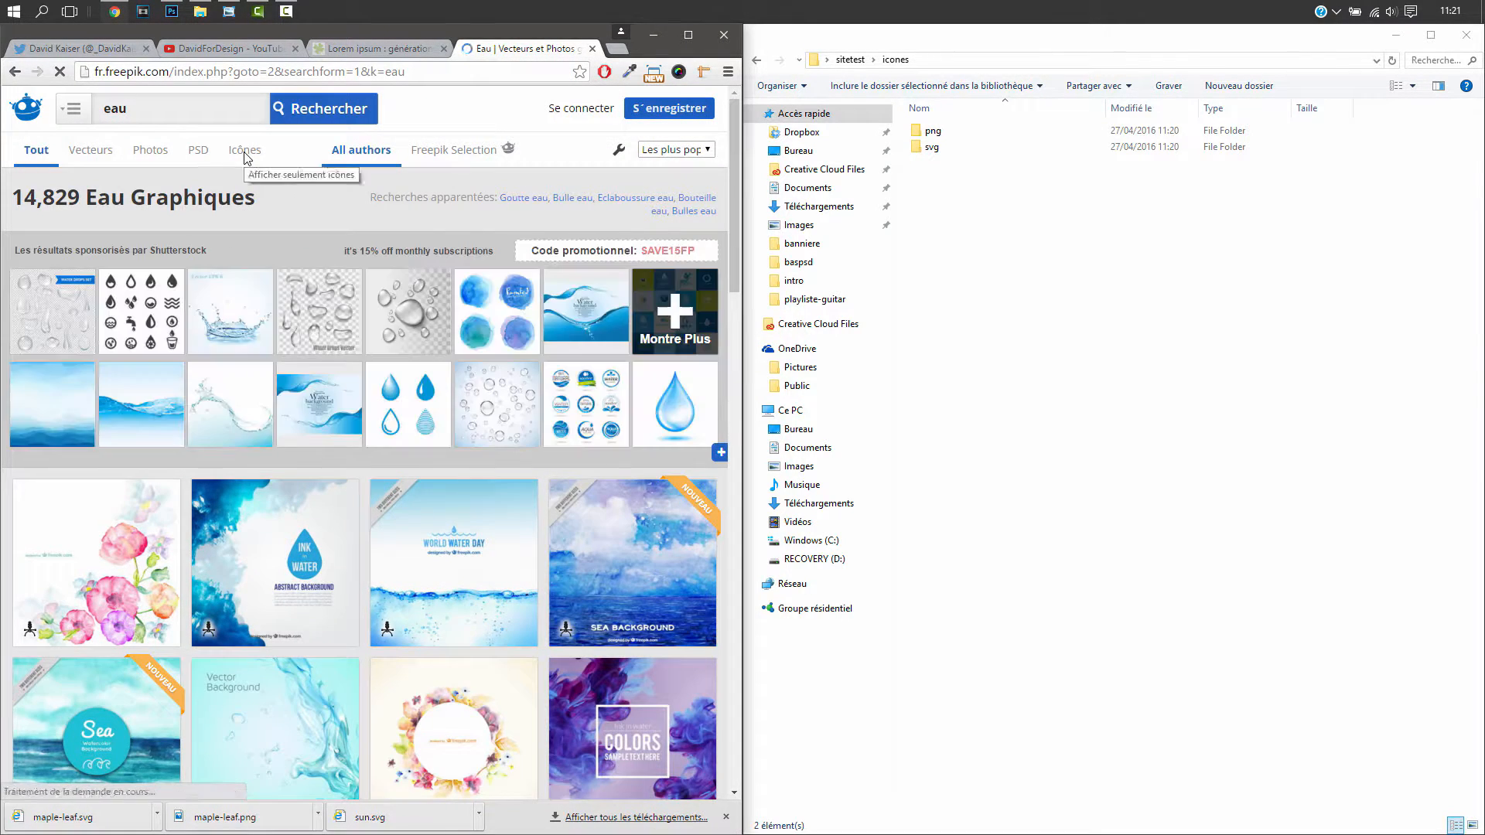
- Limit the "eau" results to icons and open the download page of the pointed water drop with a highlight
click(245, 151)
scroll(341, 503, down, 1)
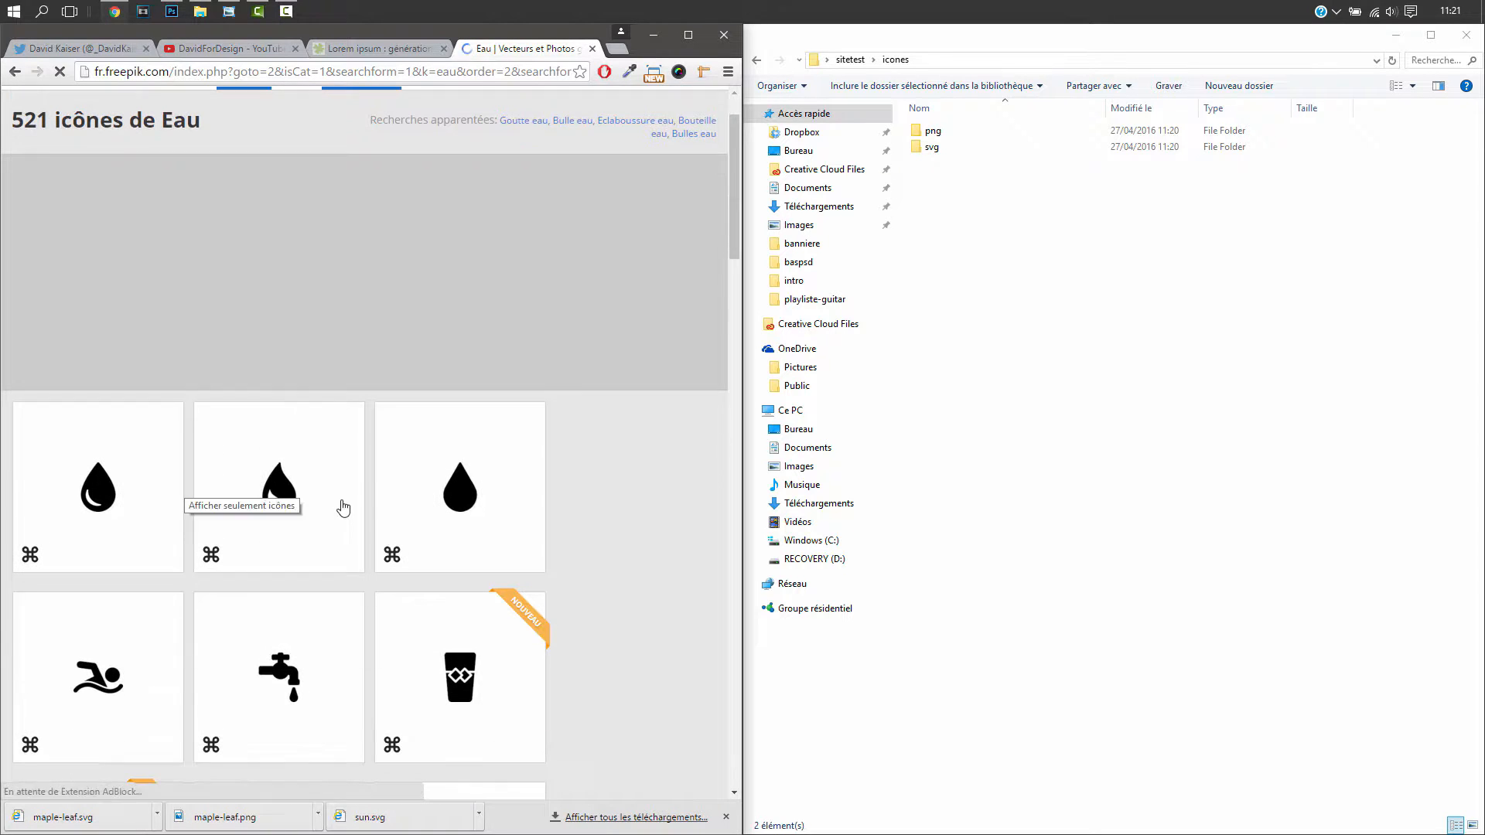
click(276, 491)
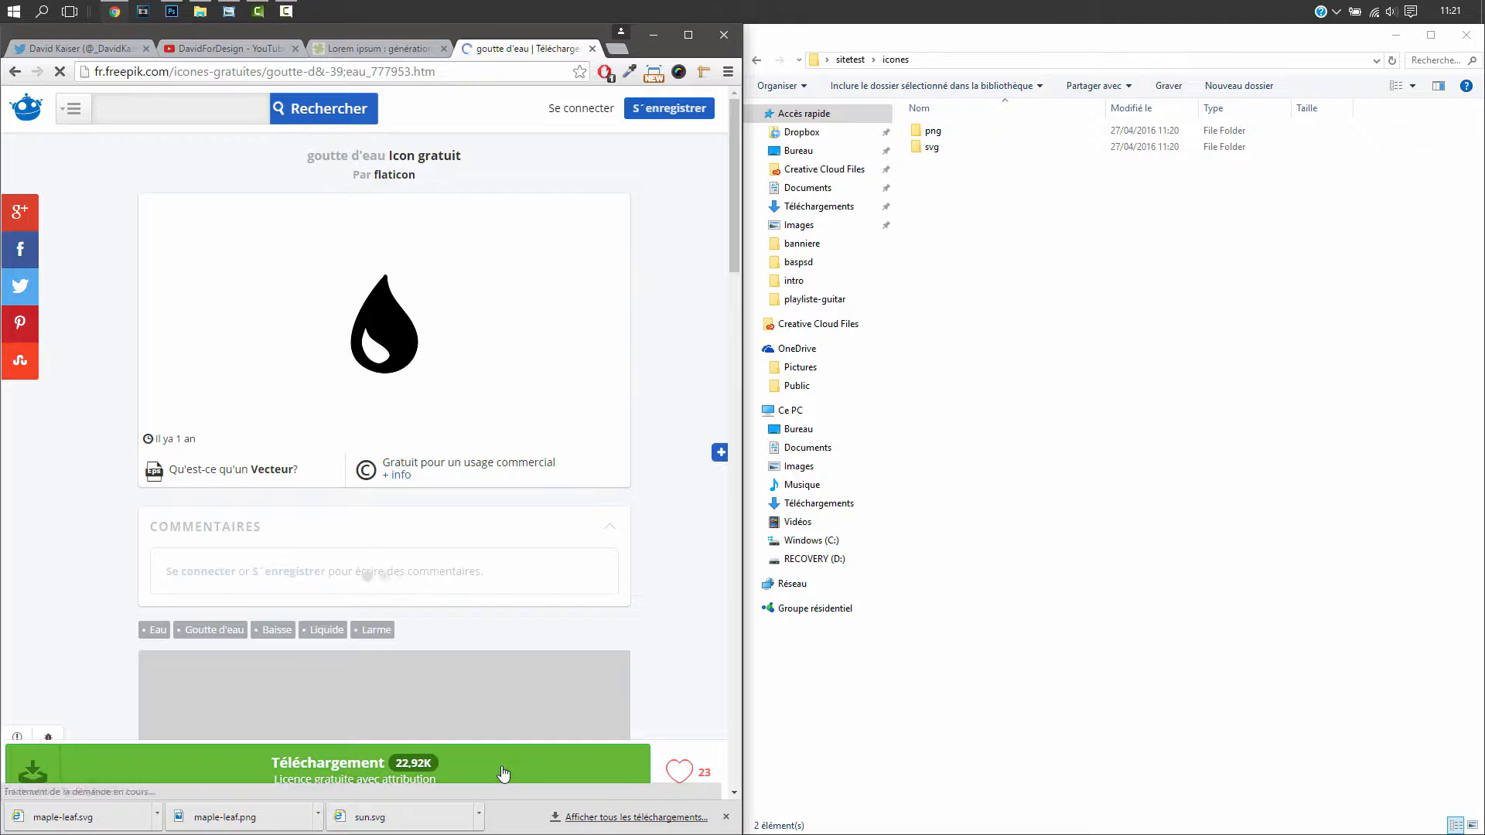
click(503, 773)
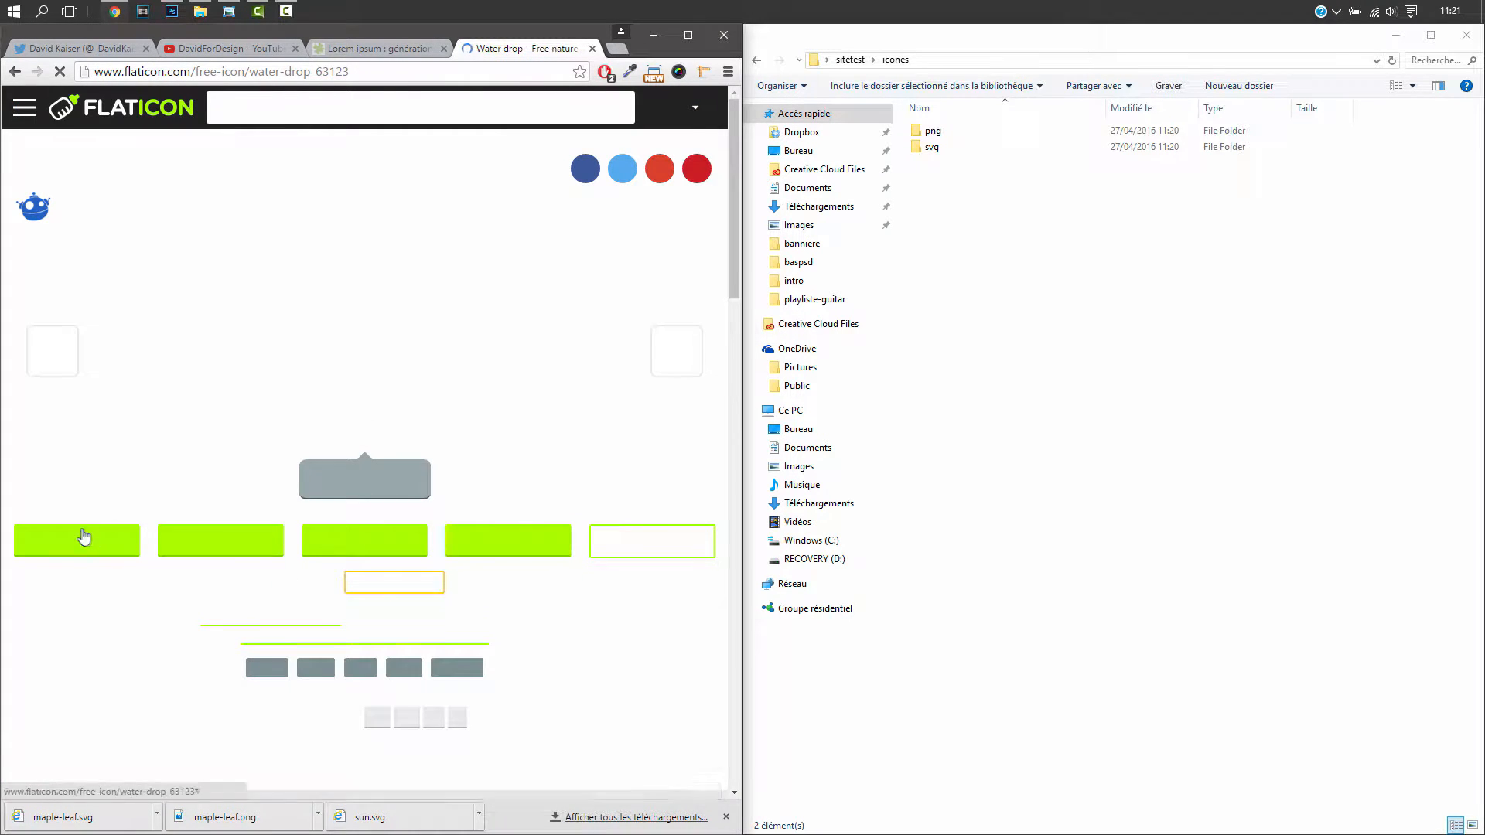
- Download the white water drop icon as PNG and SVG and store the files in the png and svg folders
click(85, 541)
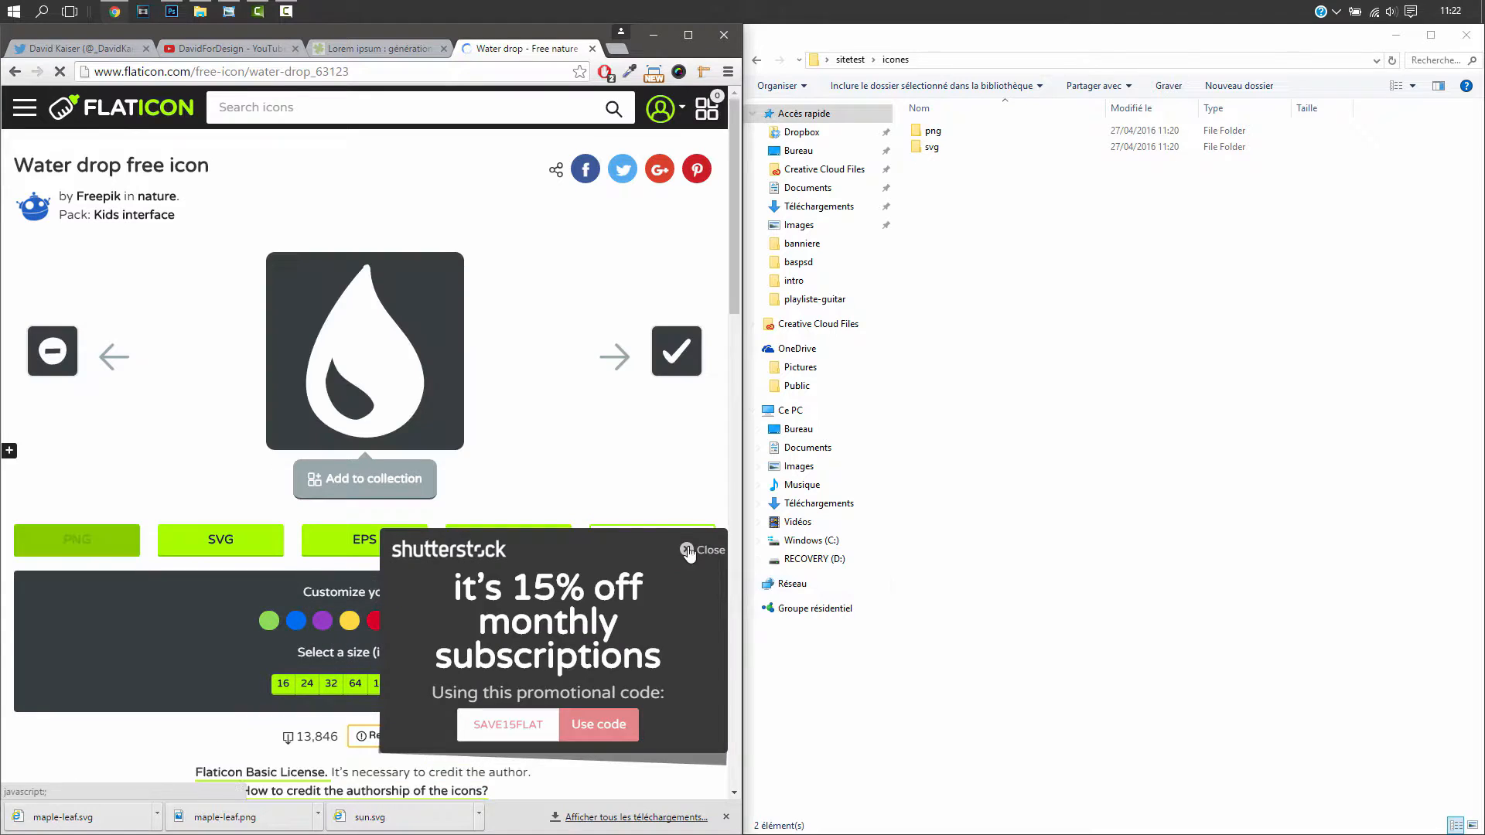
click(443, 683)
click(491, 414)
click(218, 543)
click(362, 672)
click(510, 402)
drag(226, 817, 932, 130)
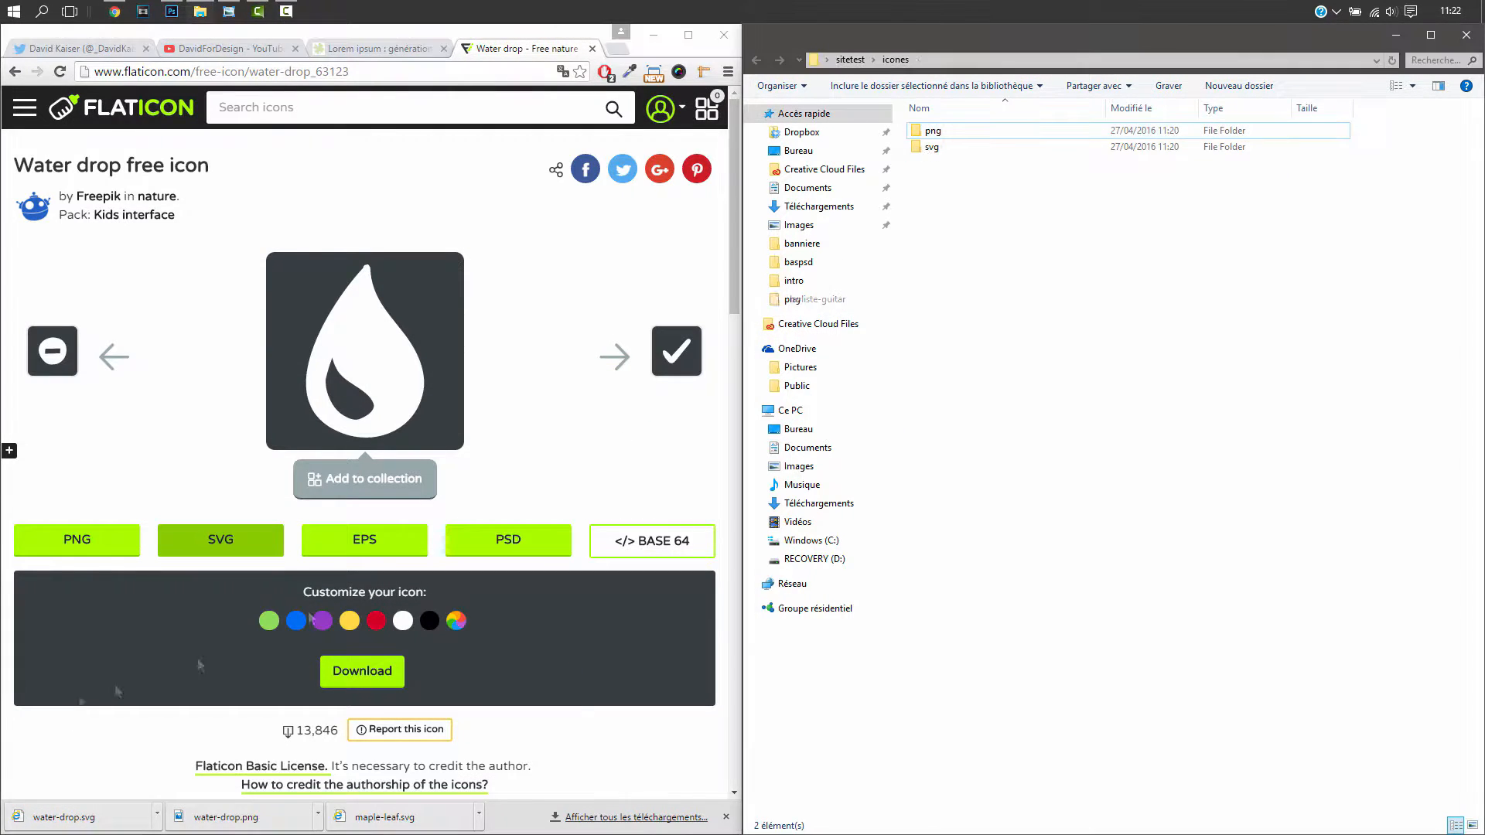
click(15, 71)
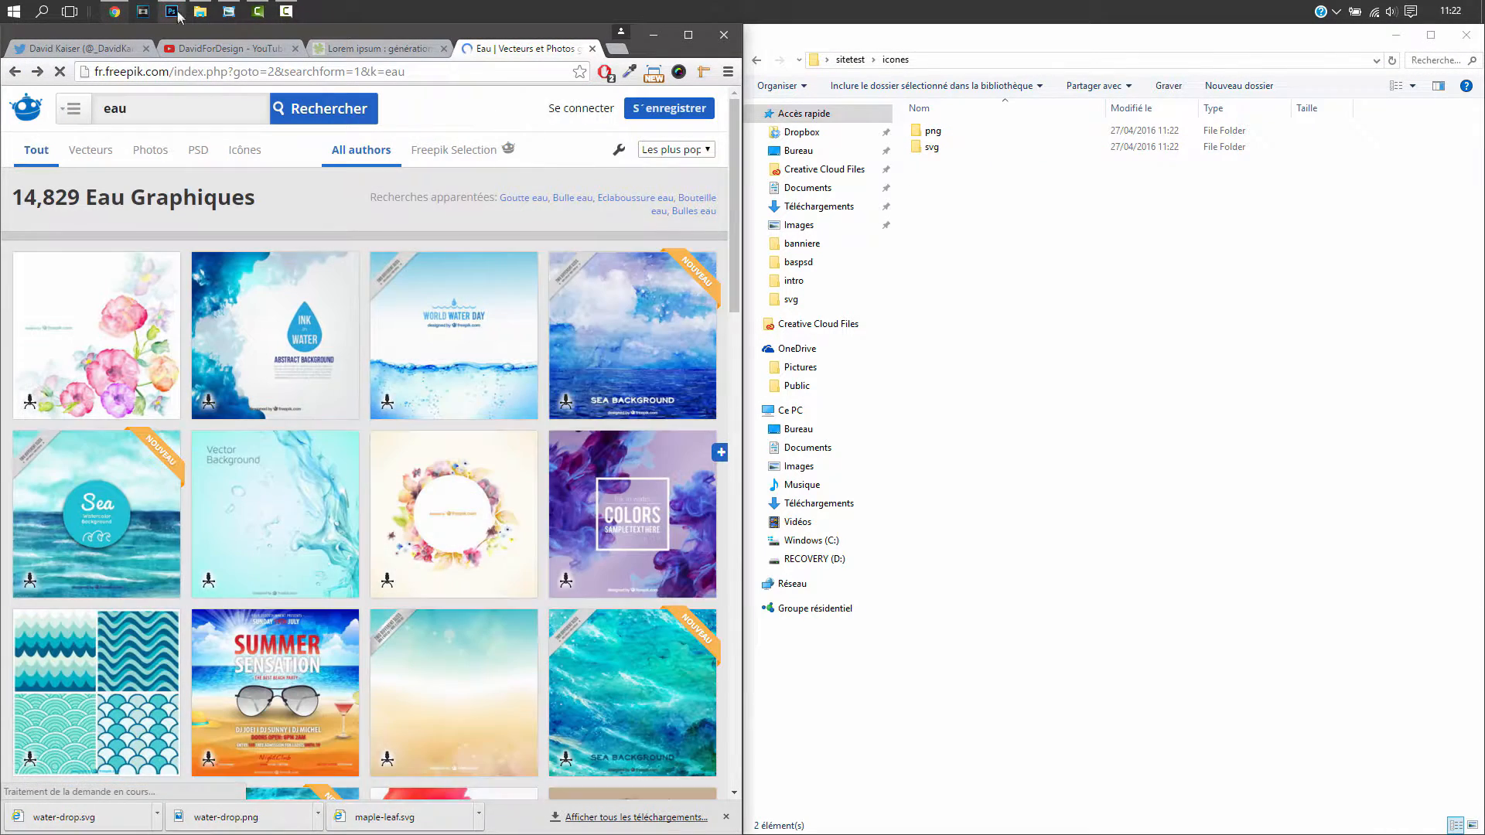
- Open the png icon folder and place the sun icon on Service 2's orange circle in Photoshop, scaled to 12.21%
double_click(935, 133)
click(653, 34)
drag(842, 303, 893, 406)
click(1054, 524)
drag(1054, 524, 522, 402)
drag(473, 302, 669, 427)
key(Return)
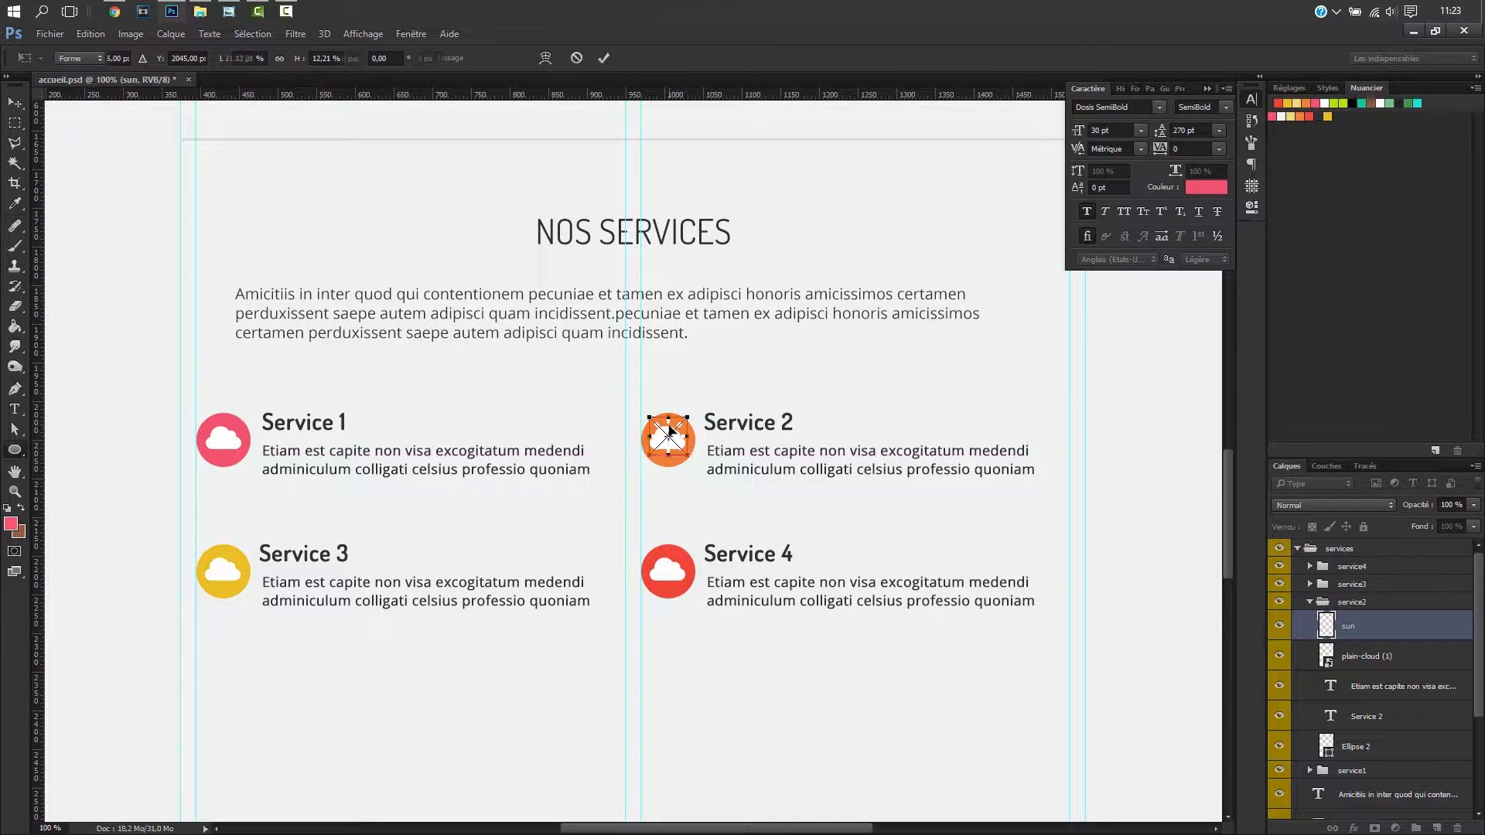
- Centre the sun icon vertically on Service 2's circle and delete the old plain-cloud (1) layer
click(1279, 657)
scroll(1346, 696, down, 1)
ctrl+click(1354, 710)
key(v)
click(347, 58)
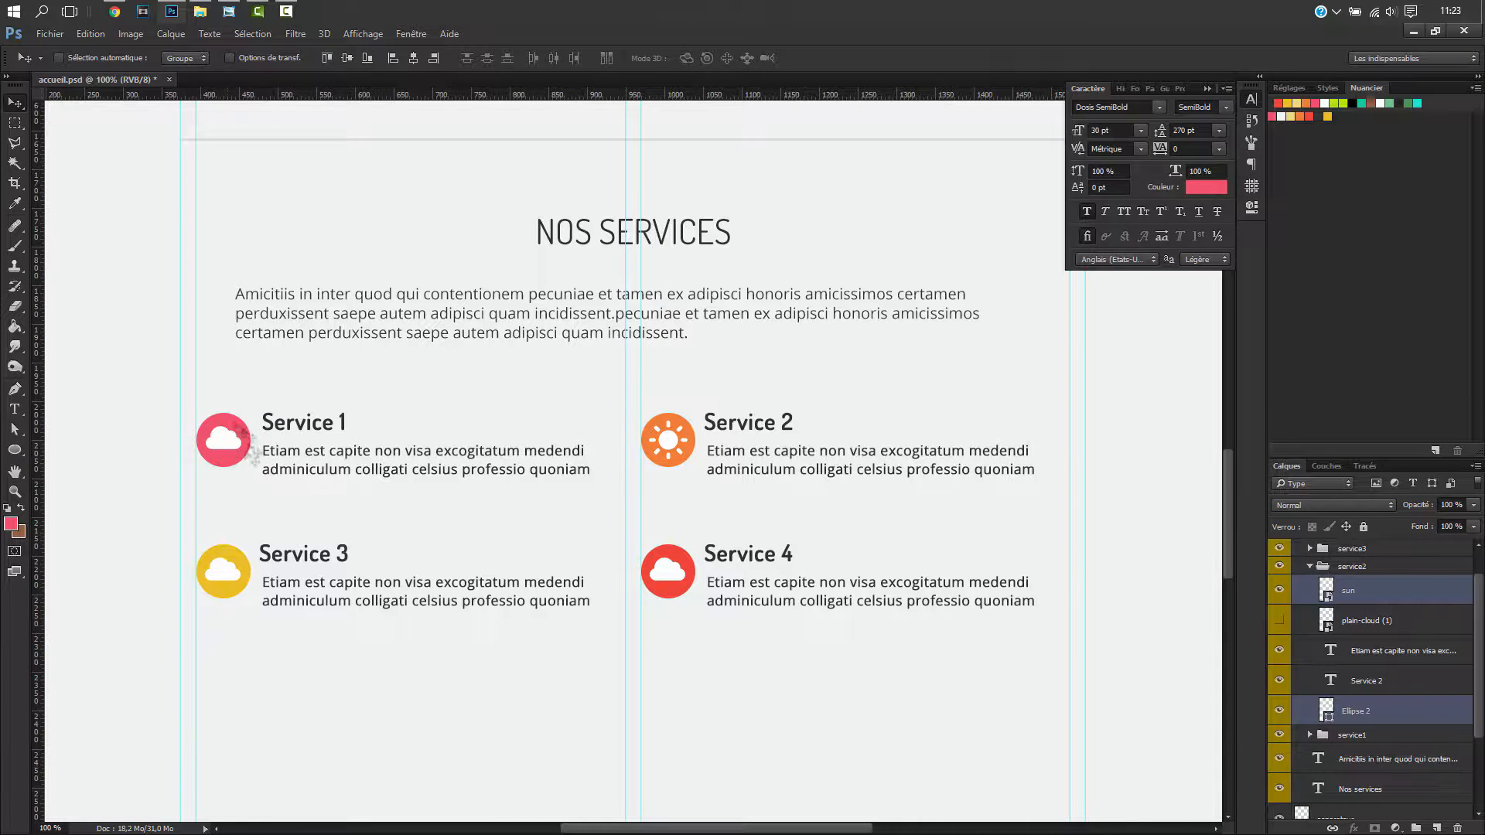
click(1365, 624)
key(Delete)
- Place the maple-leaf PNG in the service3 group on the yellow circle, scaled to 12.21%
click(1309, 602)
click(1309, 583)
click(1365, 608)
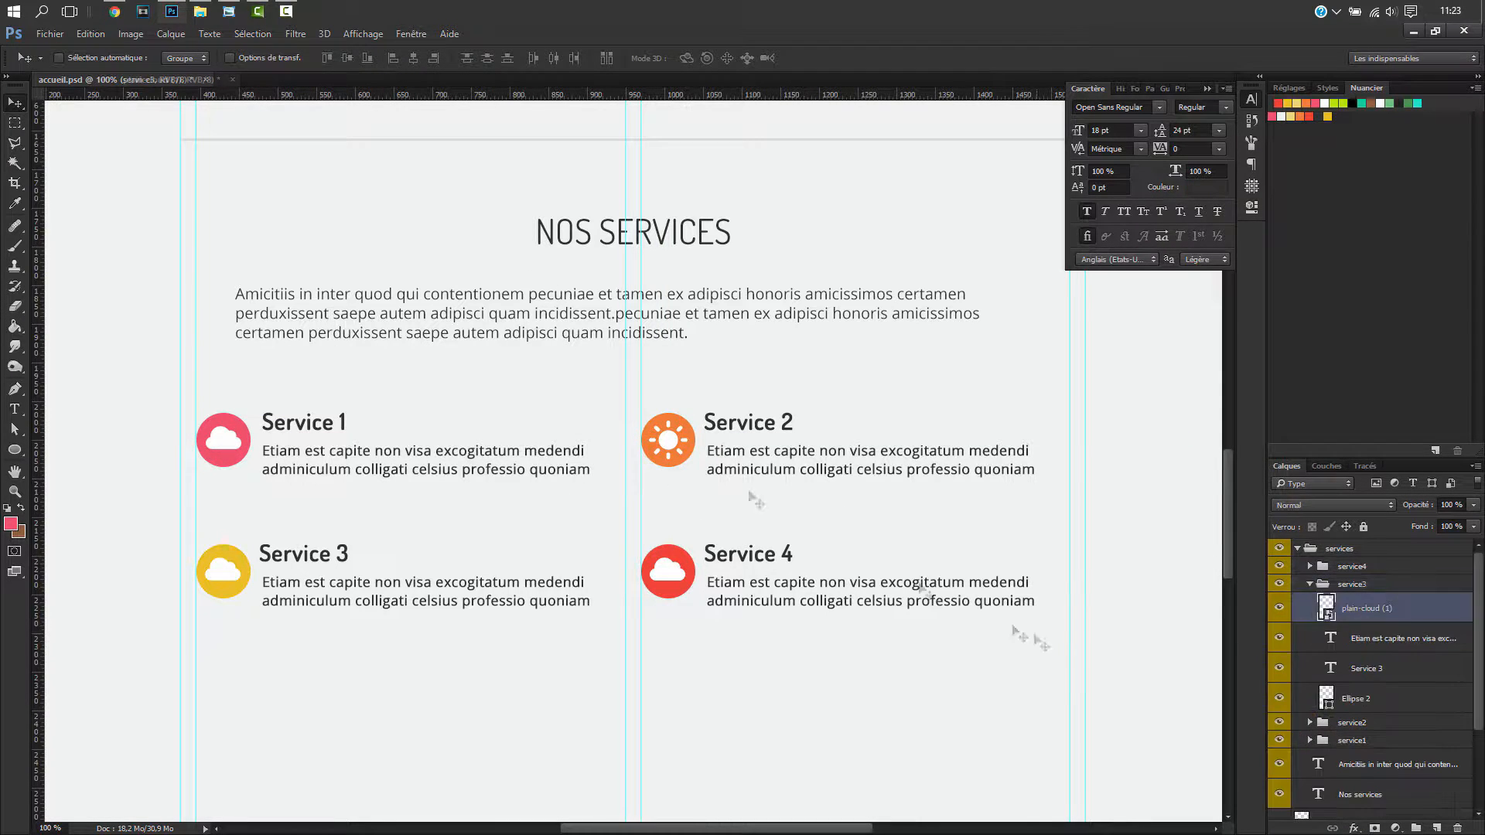
click(200, 12)
drag(896, 523, 401, 544)
drag(673, 342, 334, 484)
drag(455, 444, 243, 592)
key(Return)
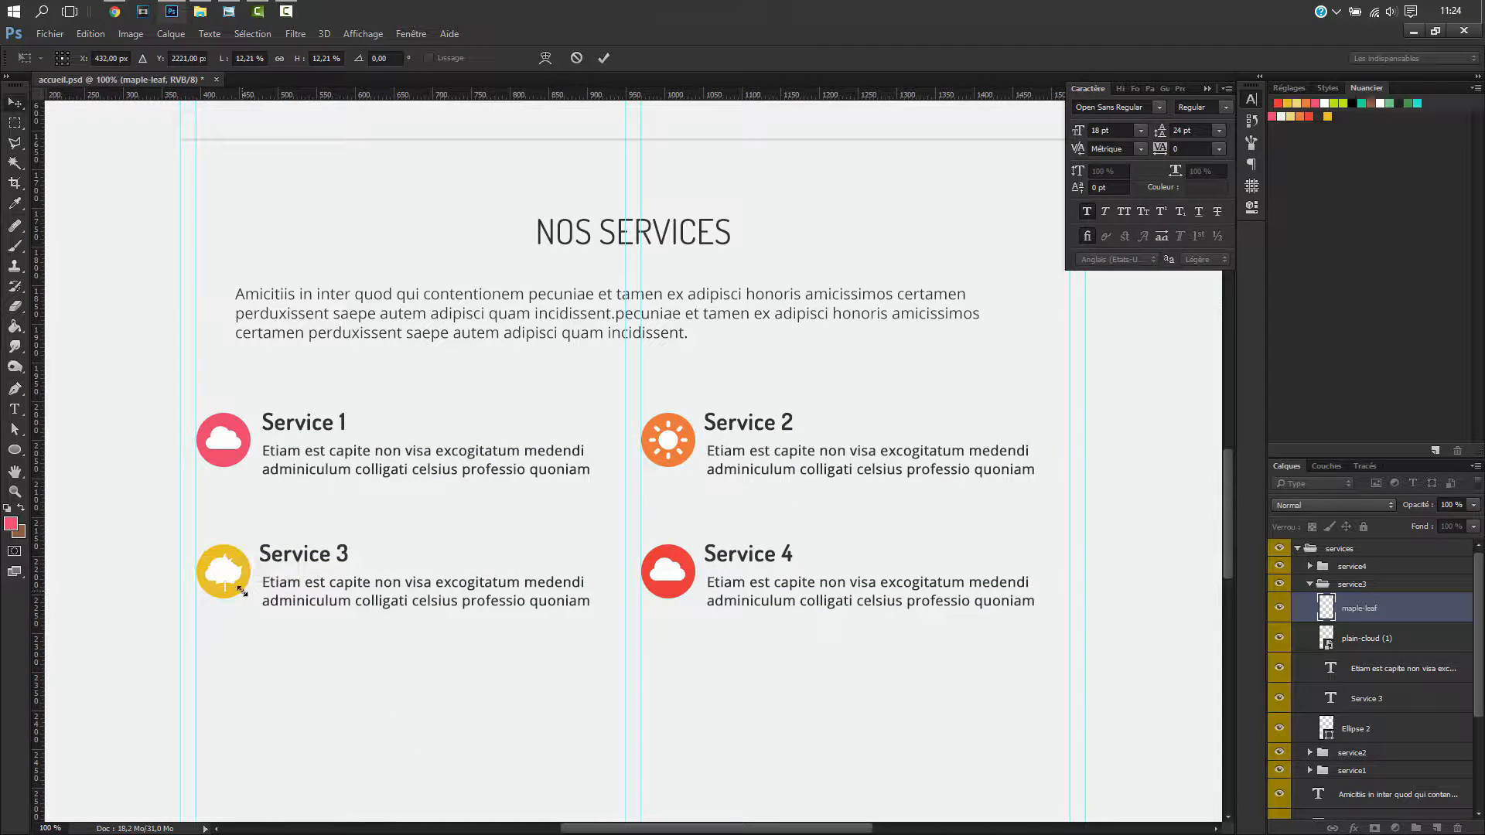
- Delete Service 3's old cloud layer, centre the maple leaf on its circle, and collapse the service3 group
click(1369, 641)
key(Delete)
ctrl+click(1355, 695)
click(1357, 617)
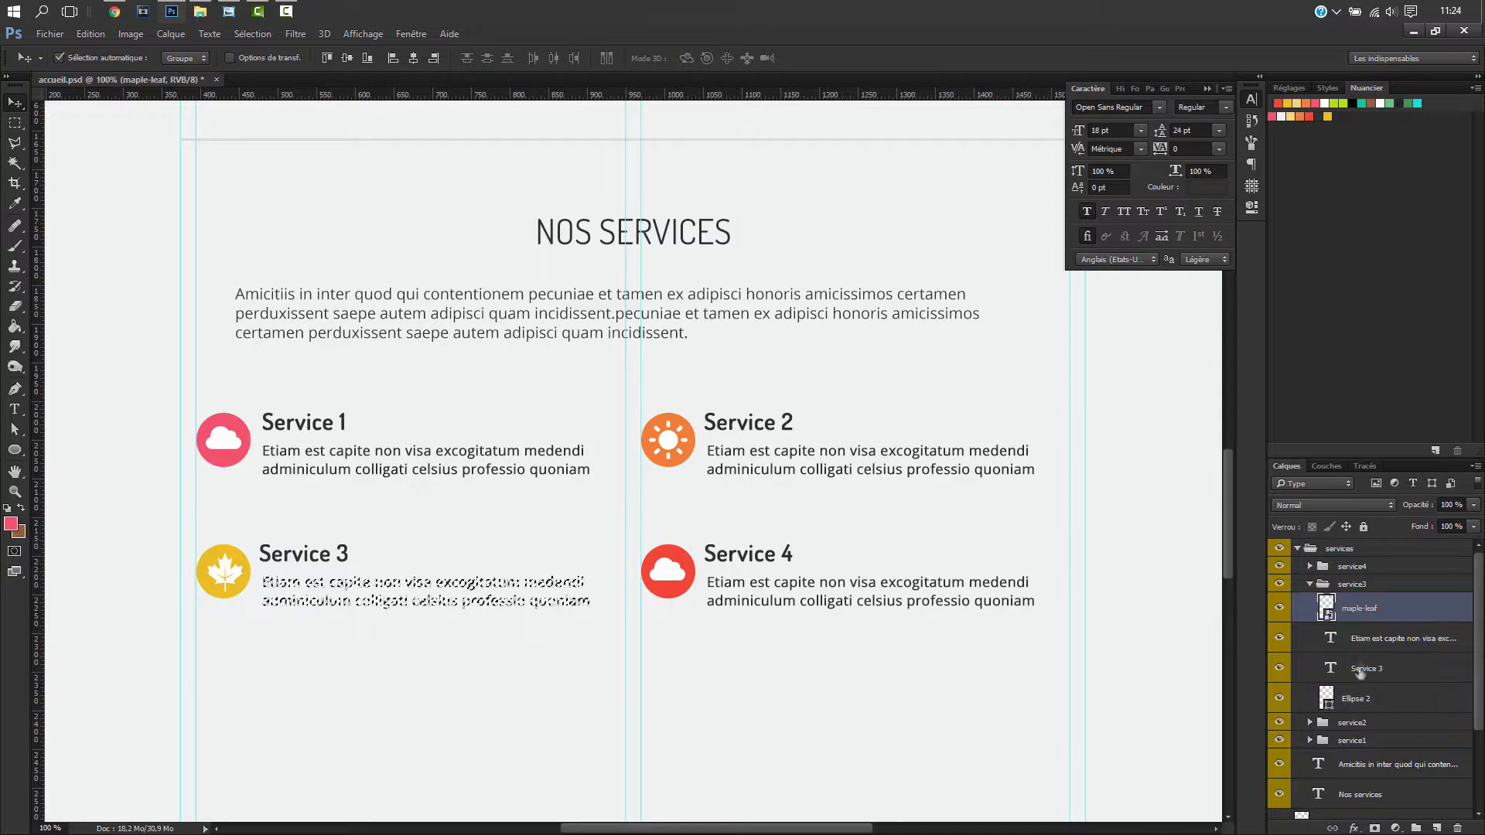
ctrl+click(1359, 698)
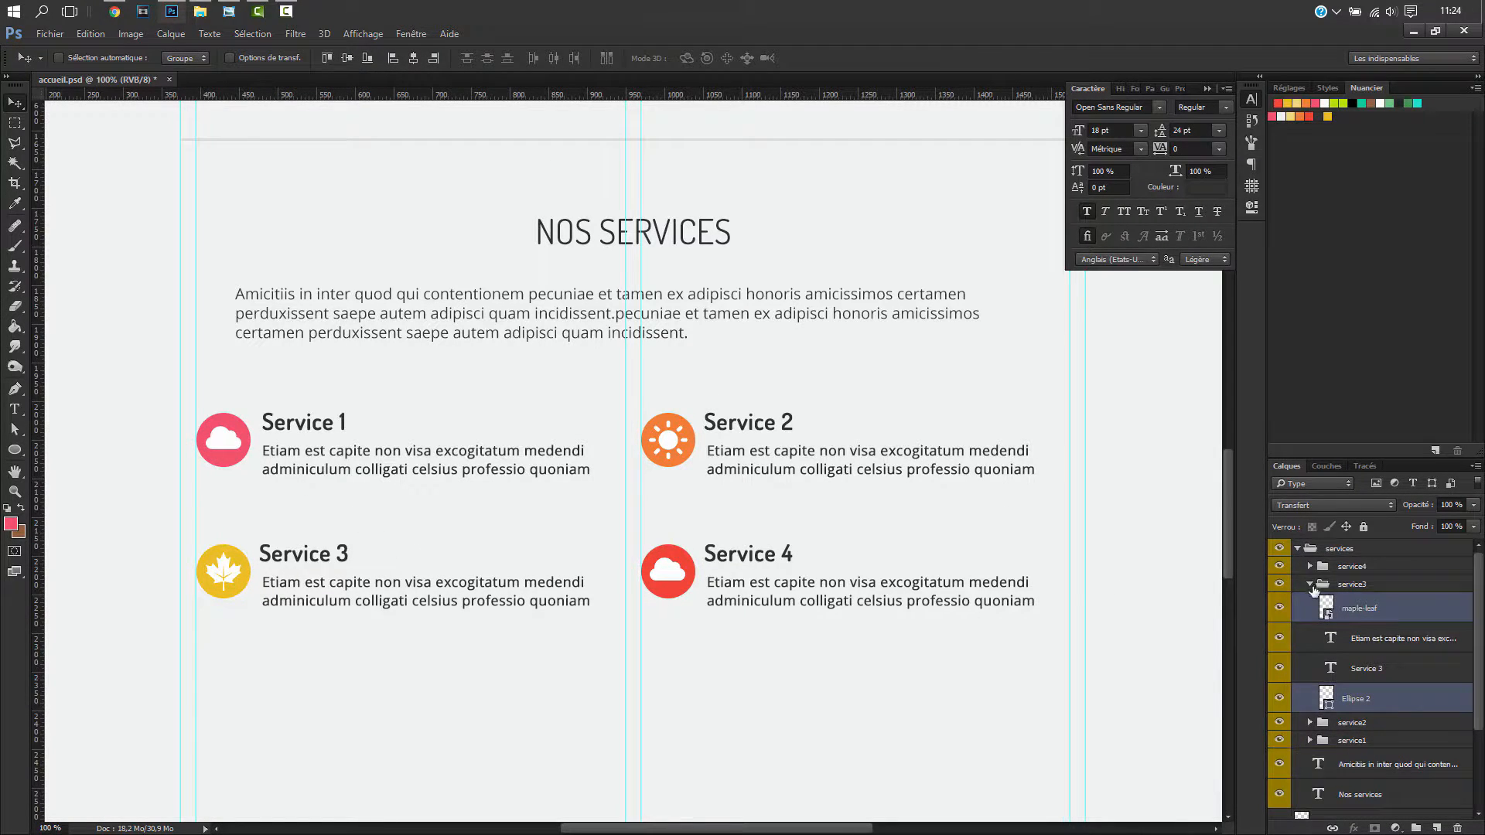
click(1309, 584)
- Replace the cloud in the service4 group with the water-drop PNG, scaled to 12.20% on the red circle
click(1309, 566)
click(1368, 593)
key(Delete)
click(200, 13)
drag(1236, 523, 819, 379)
drag(477, 302, 681, 602)
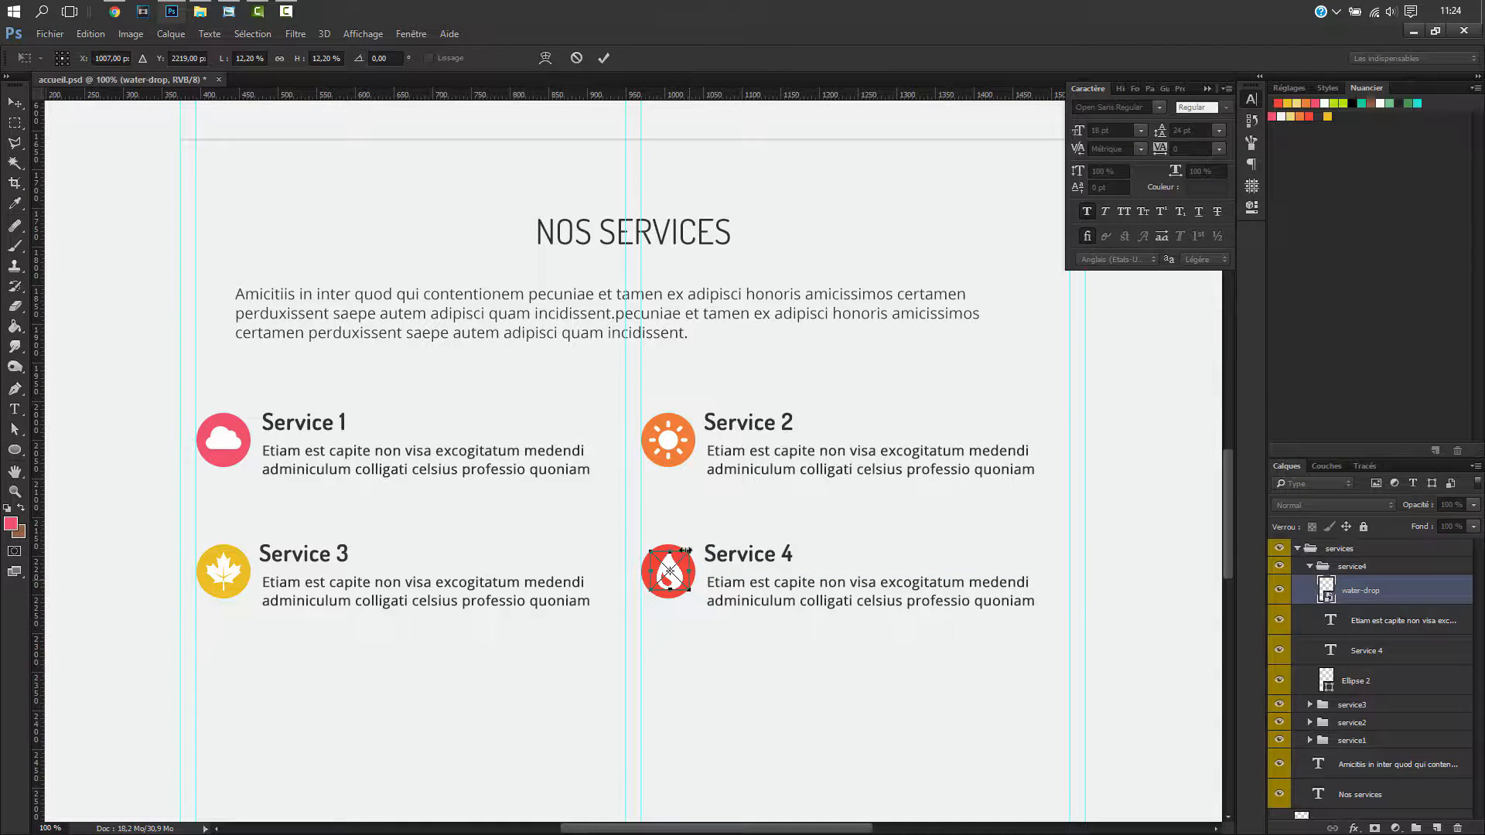
drag(686, 549, 688, 550)
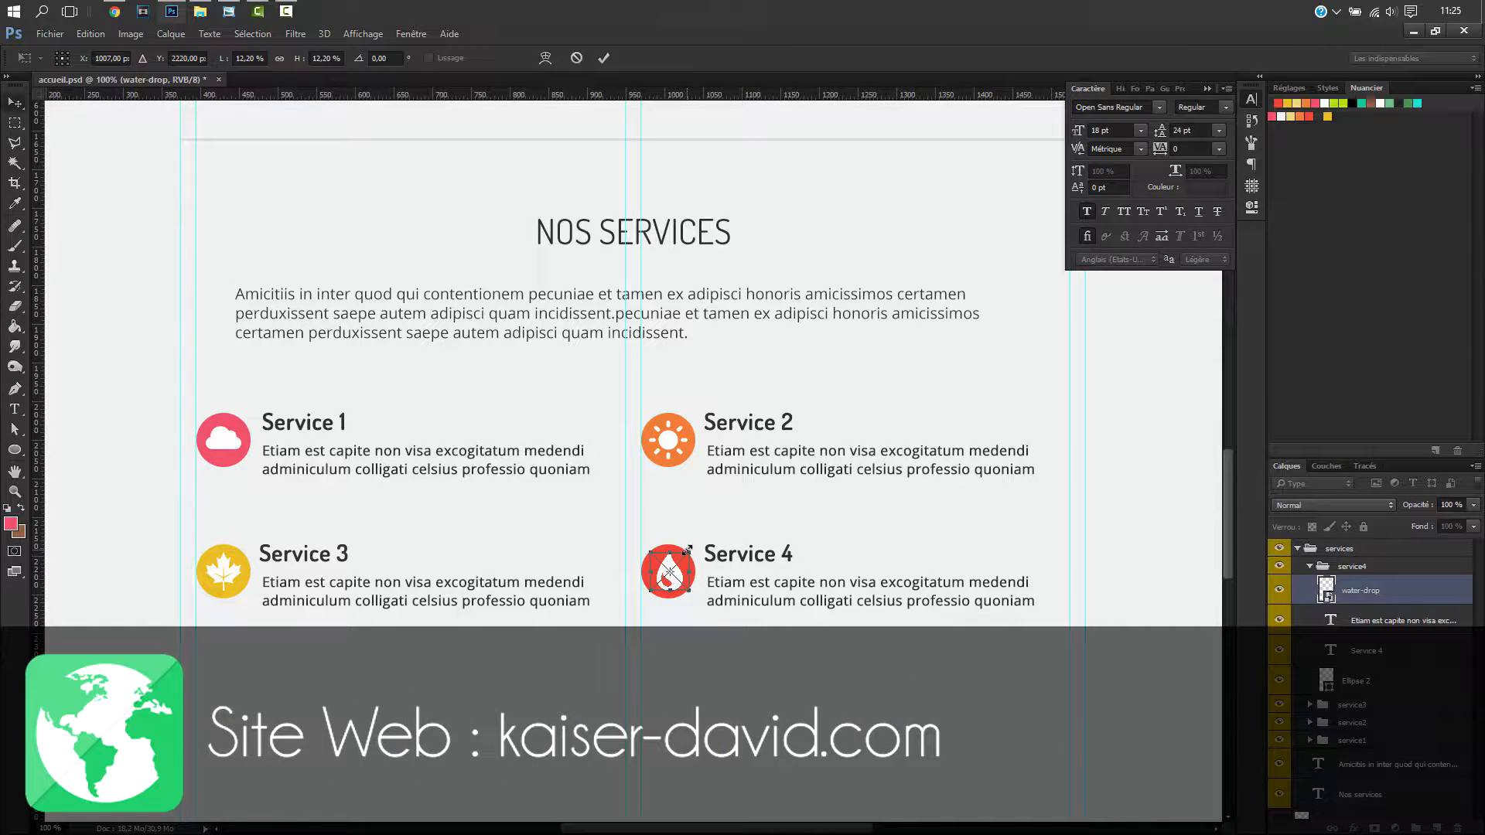
key(Return)
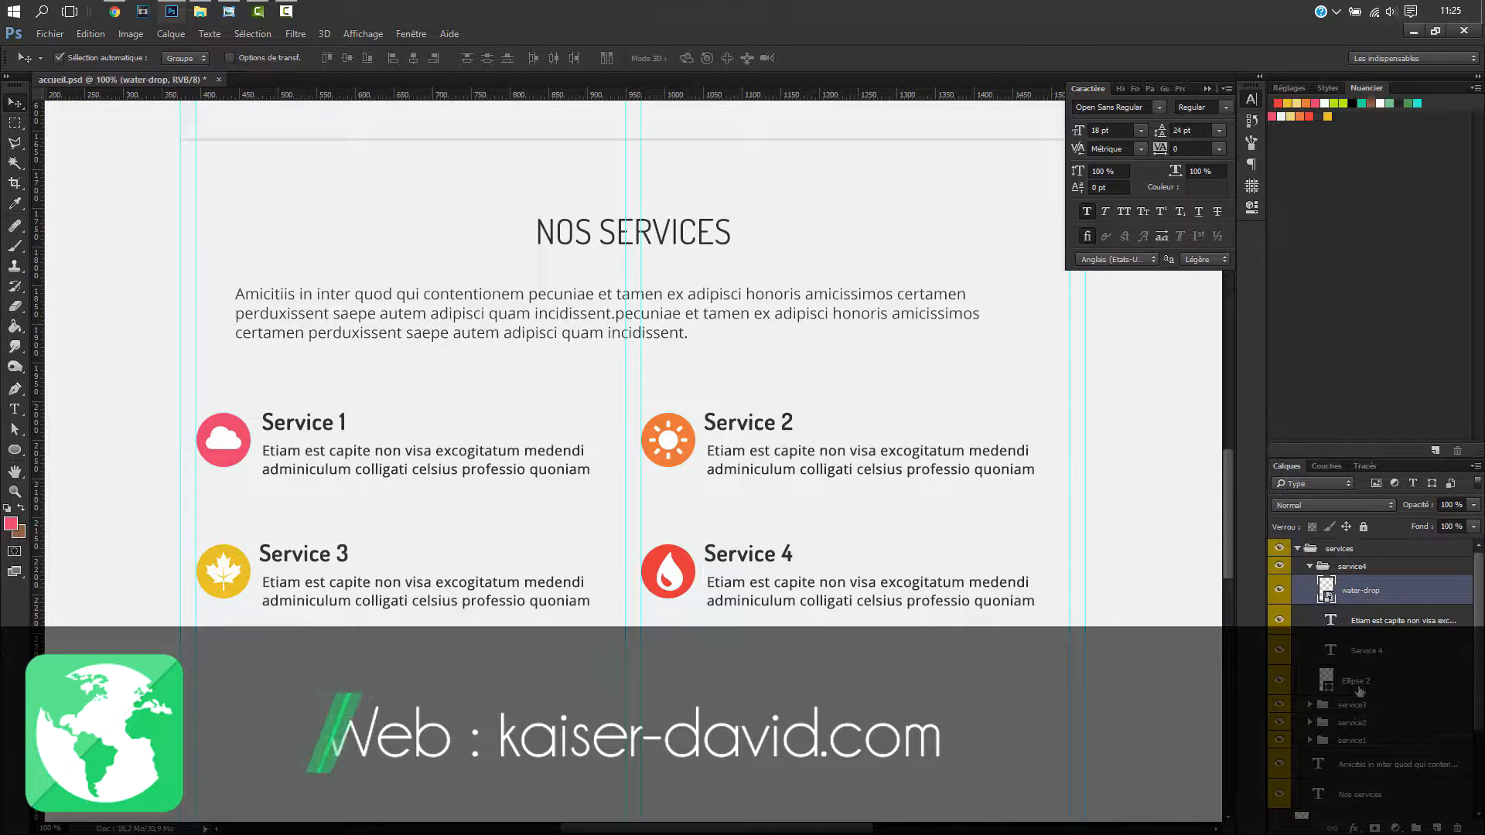
- Centre the water drop horizontally on its circle and collapse the service4 and services groups
ctrl+click(1355, 681)
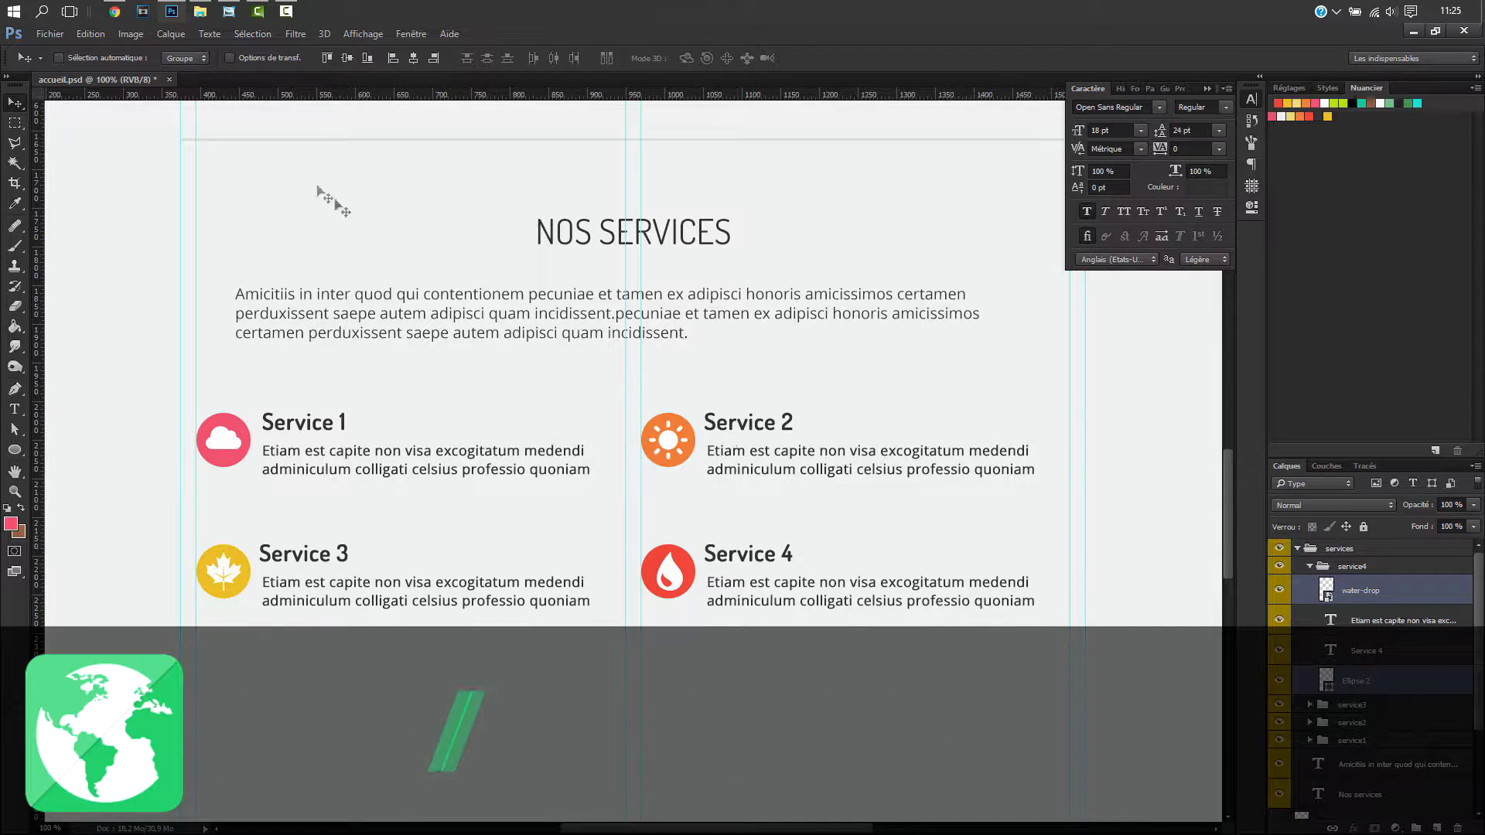
click(411, 59)
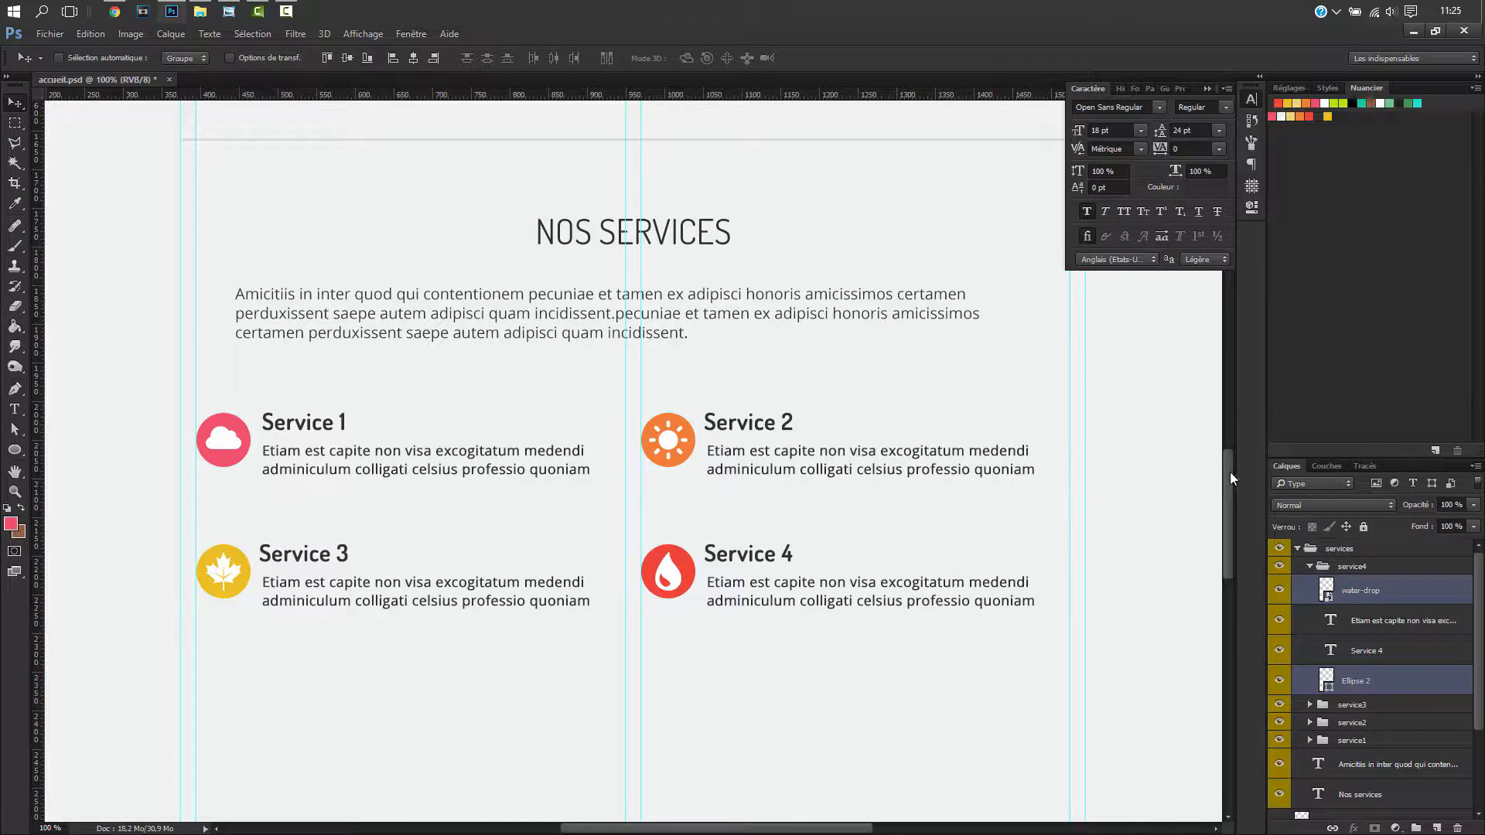
scroll(1223, 478, down, 1)
scroll(1221, 462, up, 2)
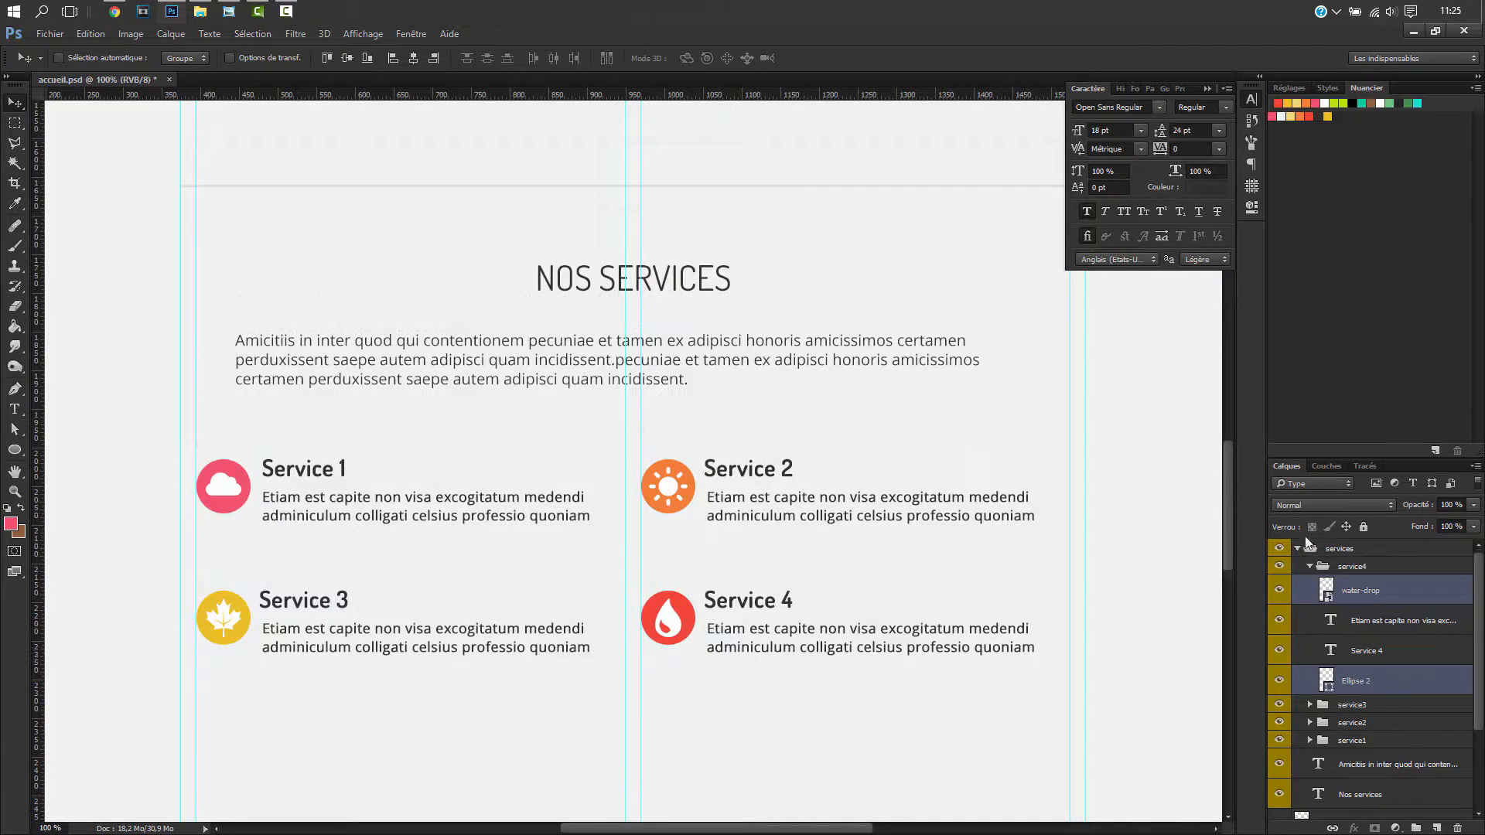
click(1309, 568)
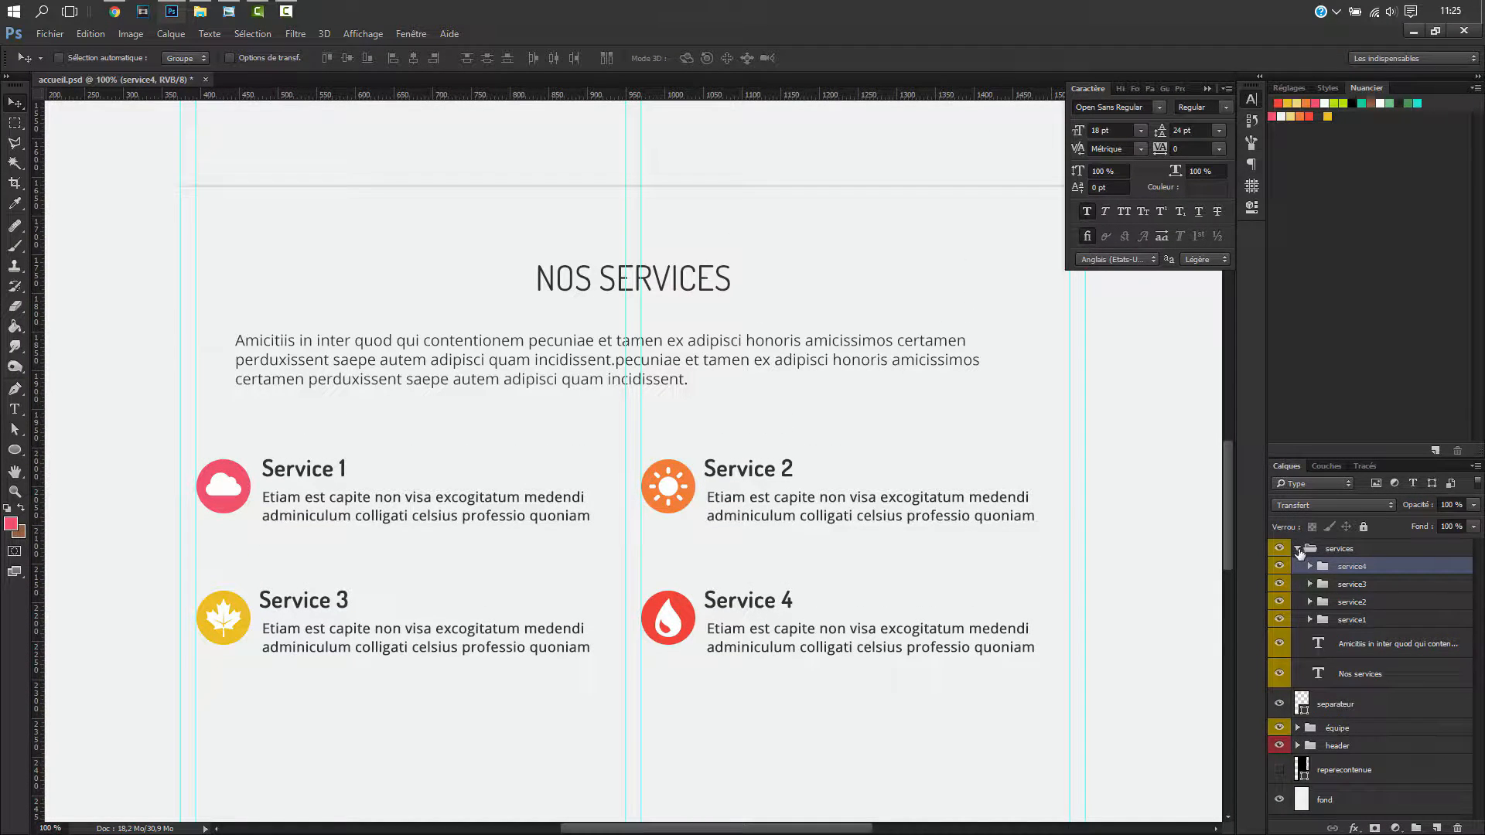
click(1298, 548)
- Duplicate the separateur layer and place the copy above the services group in the layer stack
click(1332, 581)
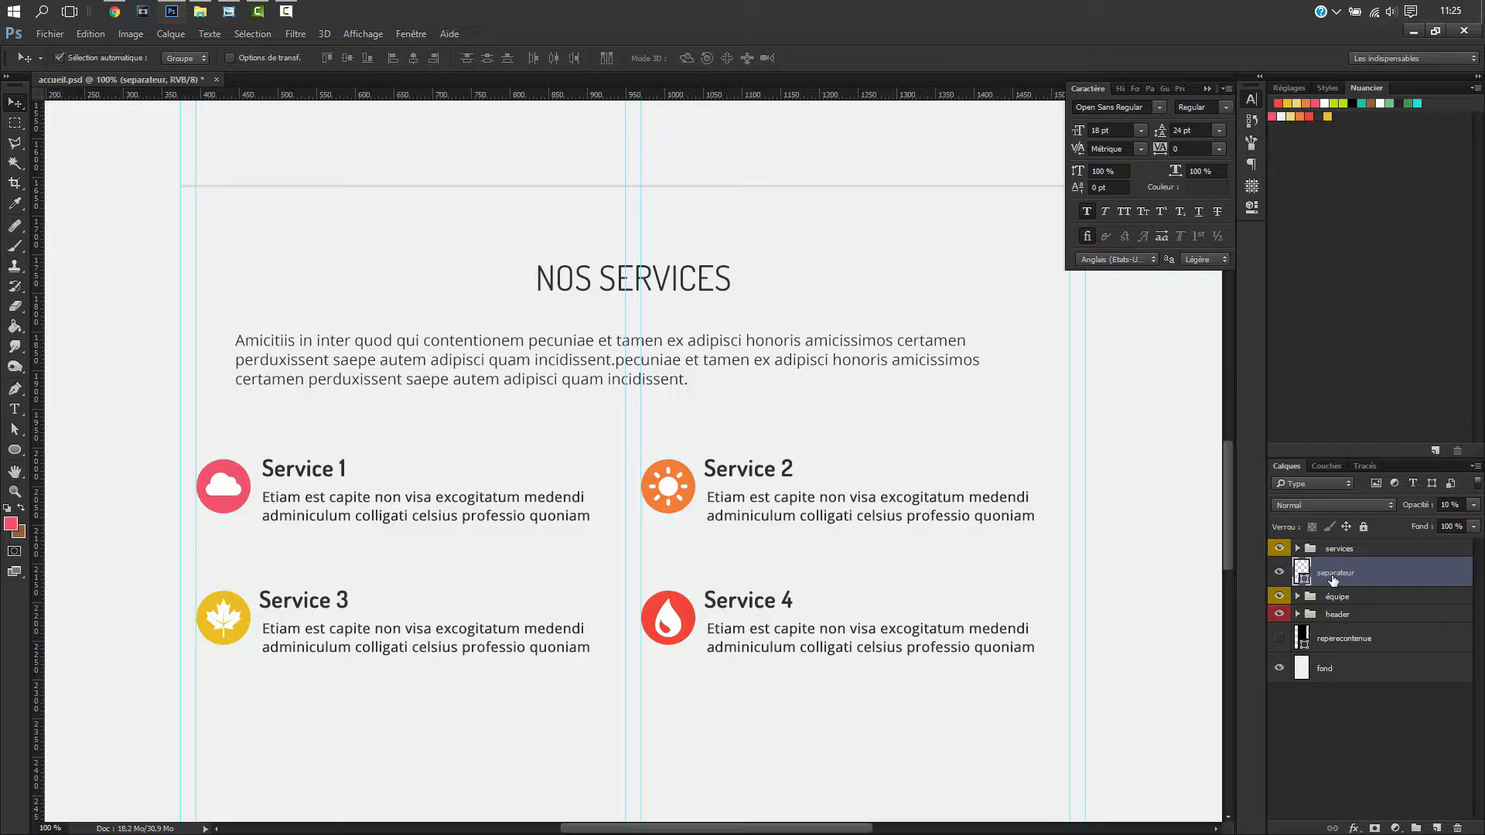
key(ctrl+j)
mouse_move(1338, 574)
mouse_down()
mouse_move(1359, 534)
mouse_move(1345, 556)
mouse_up()
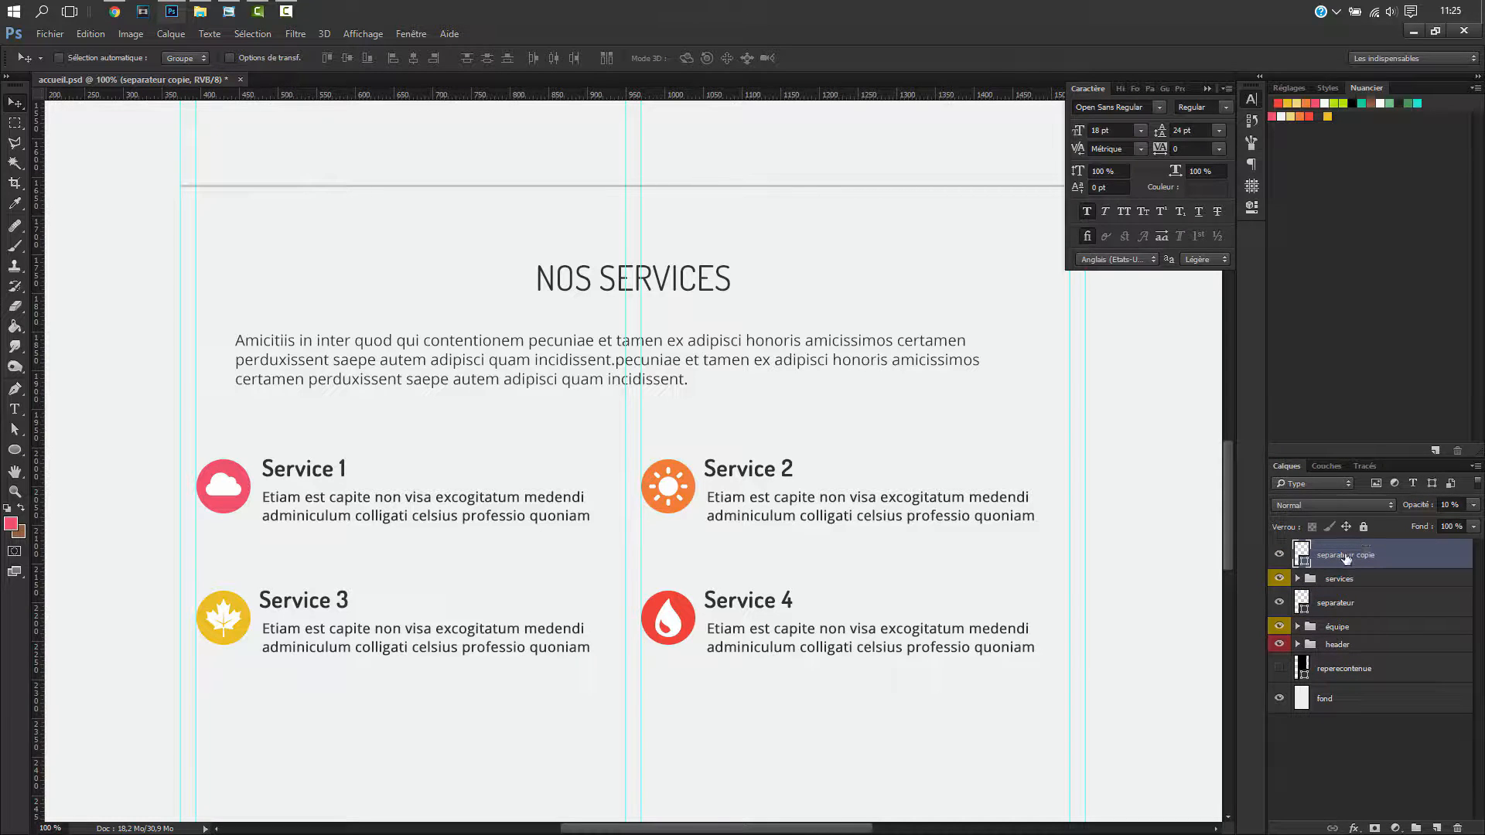
- Move the separateur copie line straight down to sit below the Service 3 and Service 4 blocks
key(shift+Down)
key(shift+Down)
key(shift+Down)
key(shift+Down)
key(shift+Down)
key(shift+Down)
key(shift+Down)
key(shift+Down)
key(shift+Down)
key(shift+Down)
key(shift+Down)
key(shift+Down)
key(shift+Down)
key(shift+Down)
key(shift+Down)
key(shift+Down)
key(shift+Down)
key(shift+Down)
key(shift+Down)
key(shift+Down)
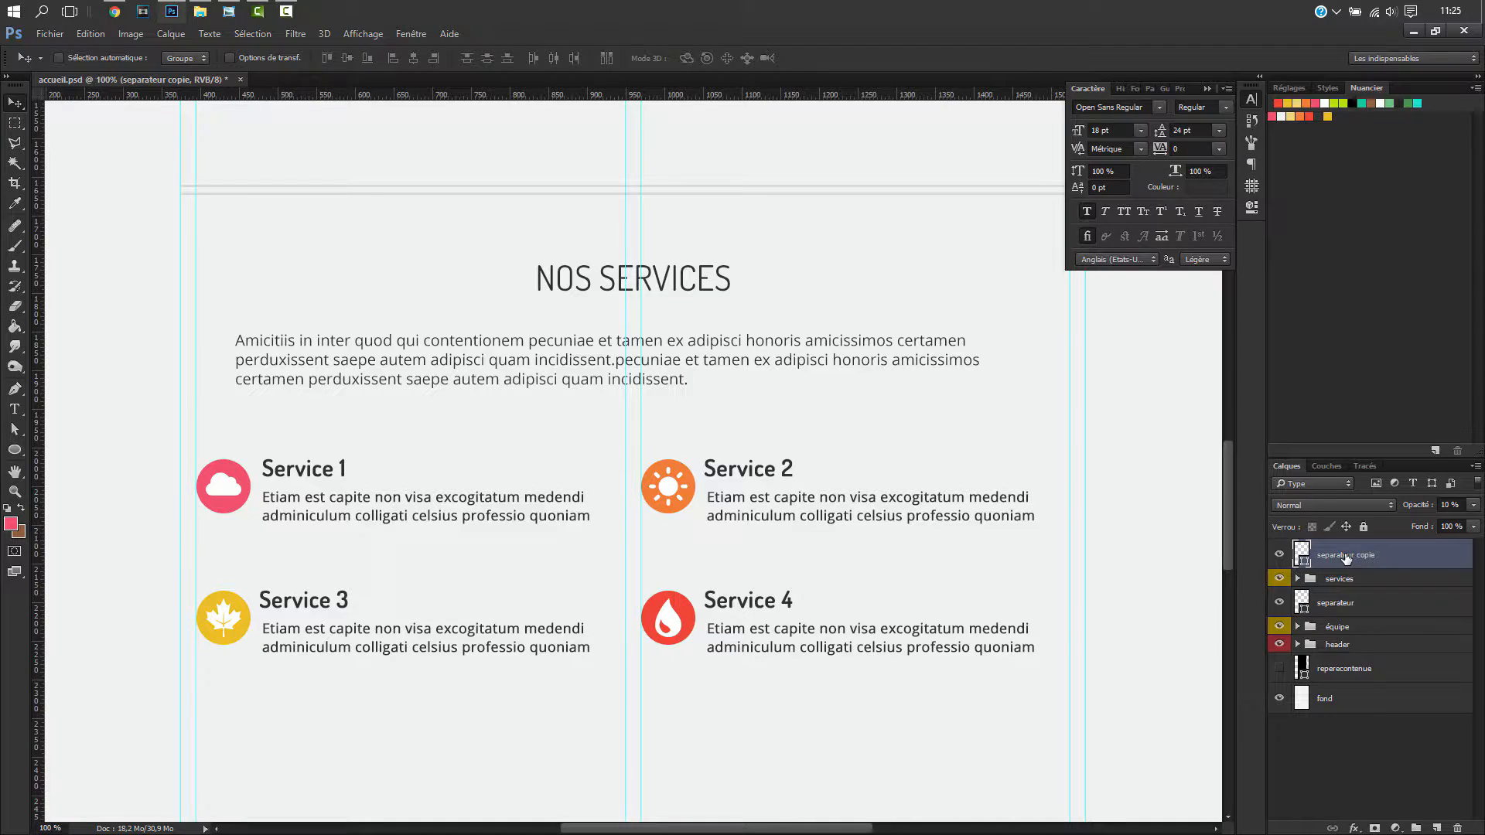
key(shift+Down)
key(shift+Down)
key(shift+Down)
key(shift+Down)
key(shift+Down)
key(shift+Down)
key(shift+Down)
key(shift+Down)
key(shift+Down)
key(shift+Down)
key(shift+Down)
key(shift+Down)
key(shift+Down)
key(shift+Down)
key(shift+Down)
key(shift+Down)
key(shift+Down)
key(shift+Down)
key(shift+Down)
key(shift+Down)
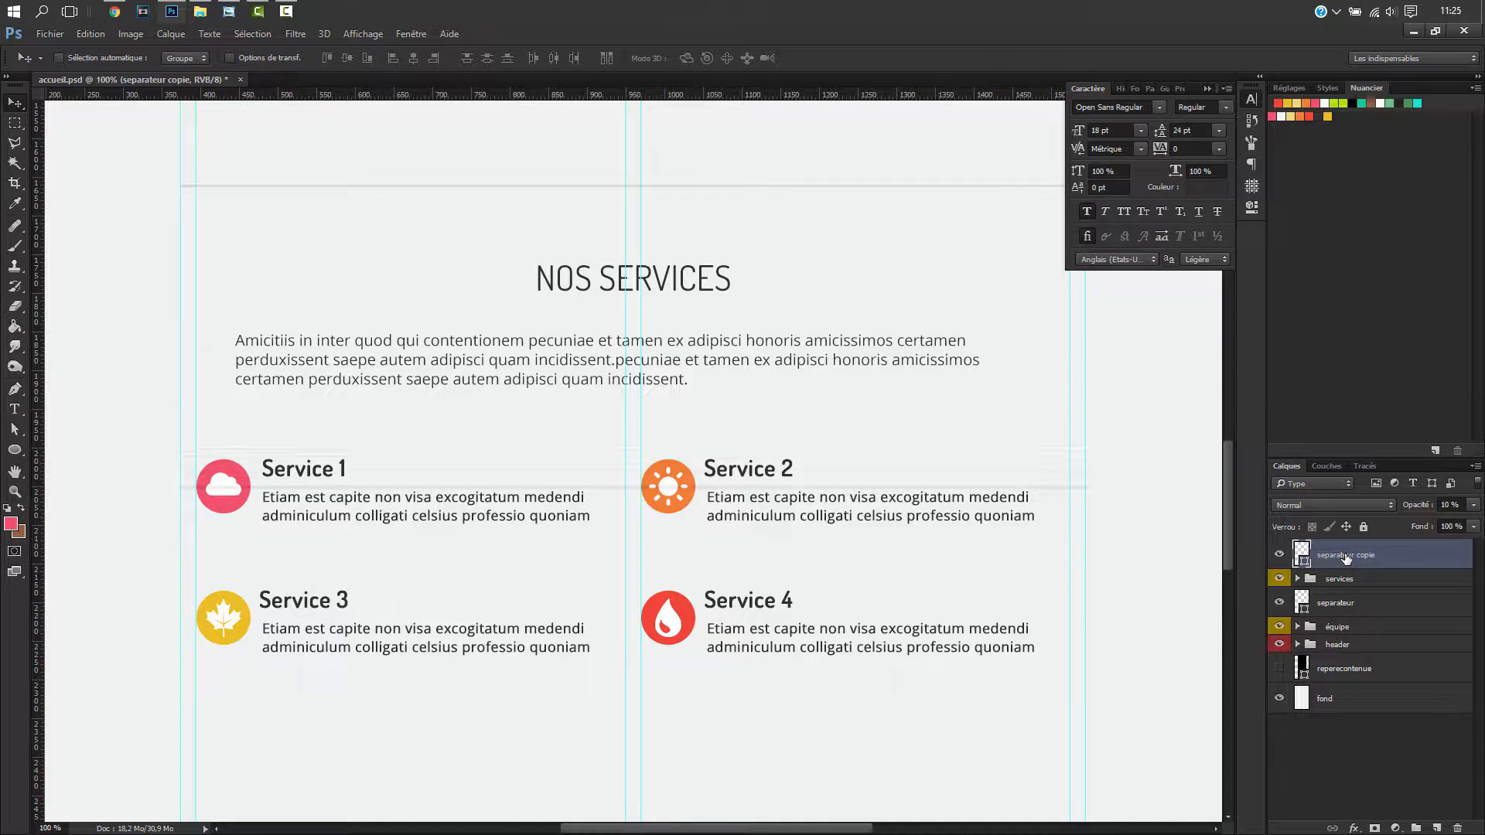
key(shift+Down)
key(shift+Down)
key(shift+Down)
key(shift+Down)
key(shift+Down)
key(shift+Down)
key(shift+Down)
key(shift+Down)
key(shift+Down)
key(shift+Down)
key(shift+Down)
key(shift+Down)
key(shift+Down)
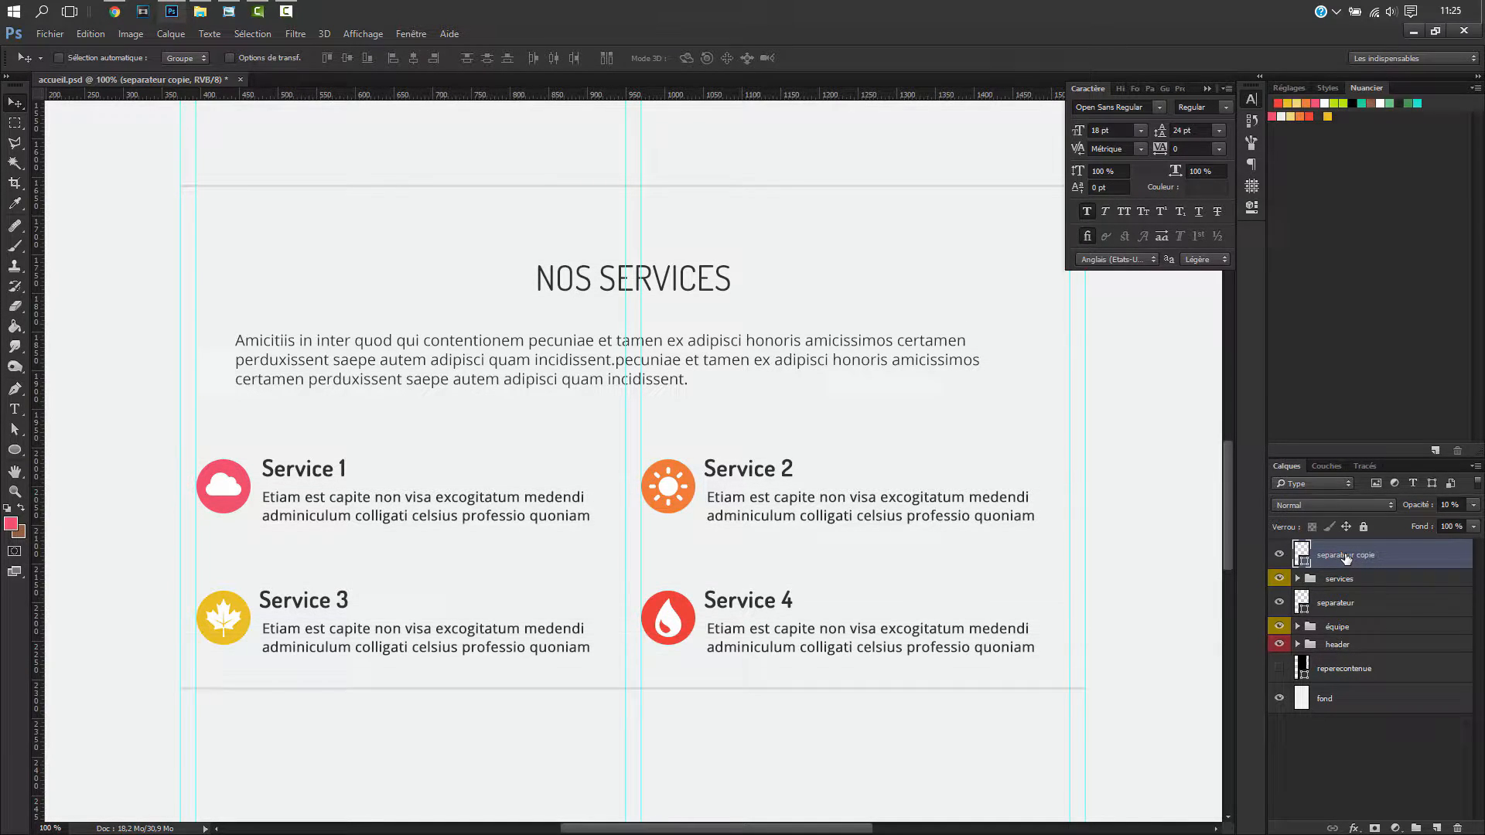
key(shift+Up)
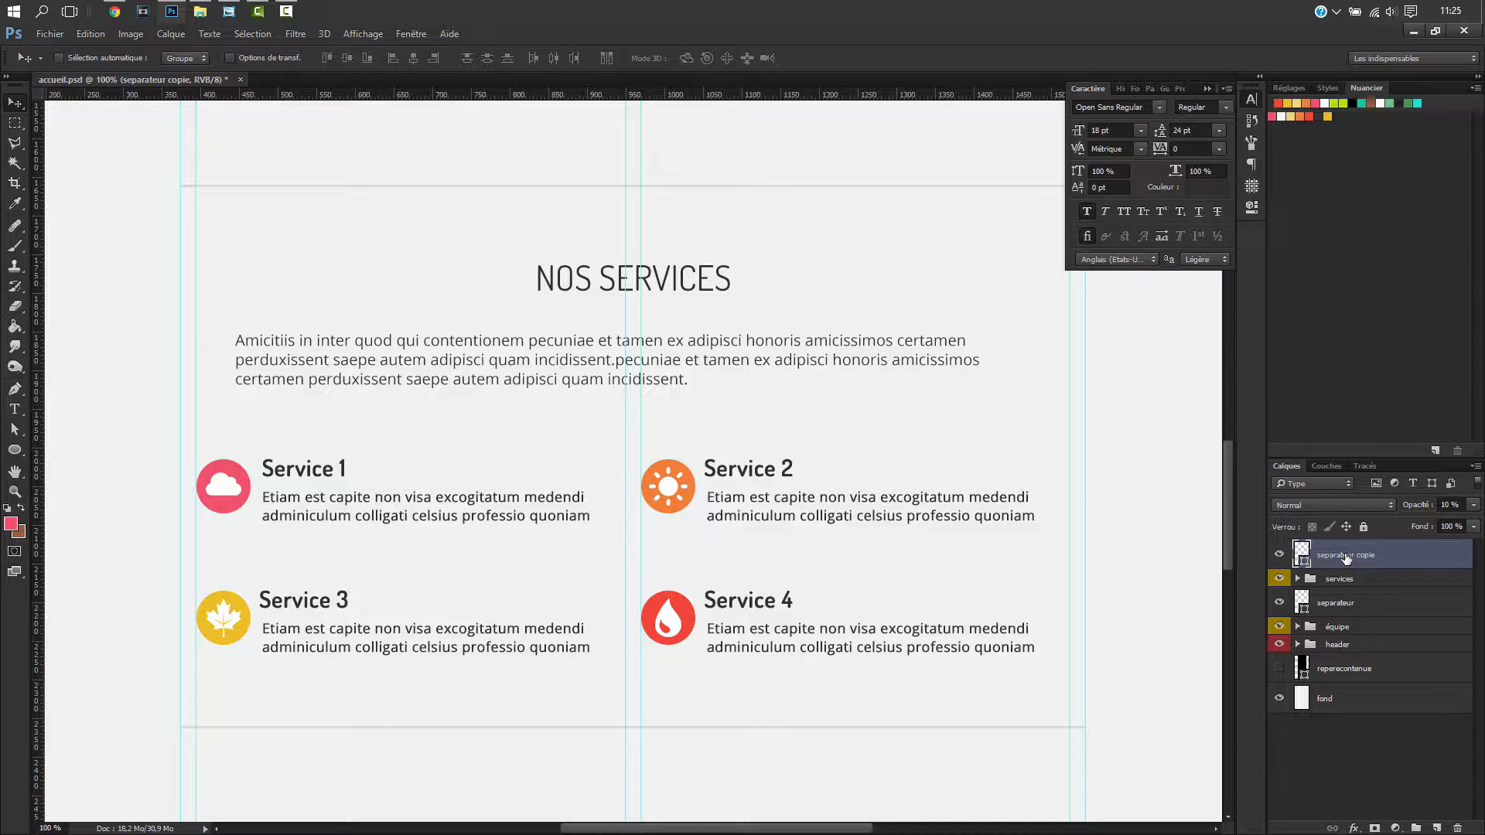
key(shift+Down)
key(shift+Up)
key(shift+Down)
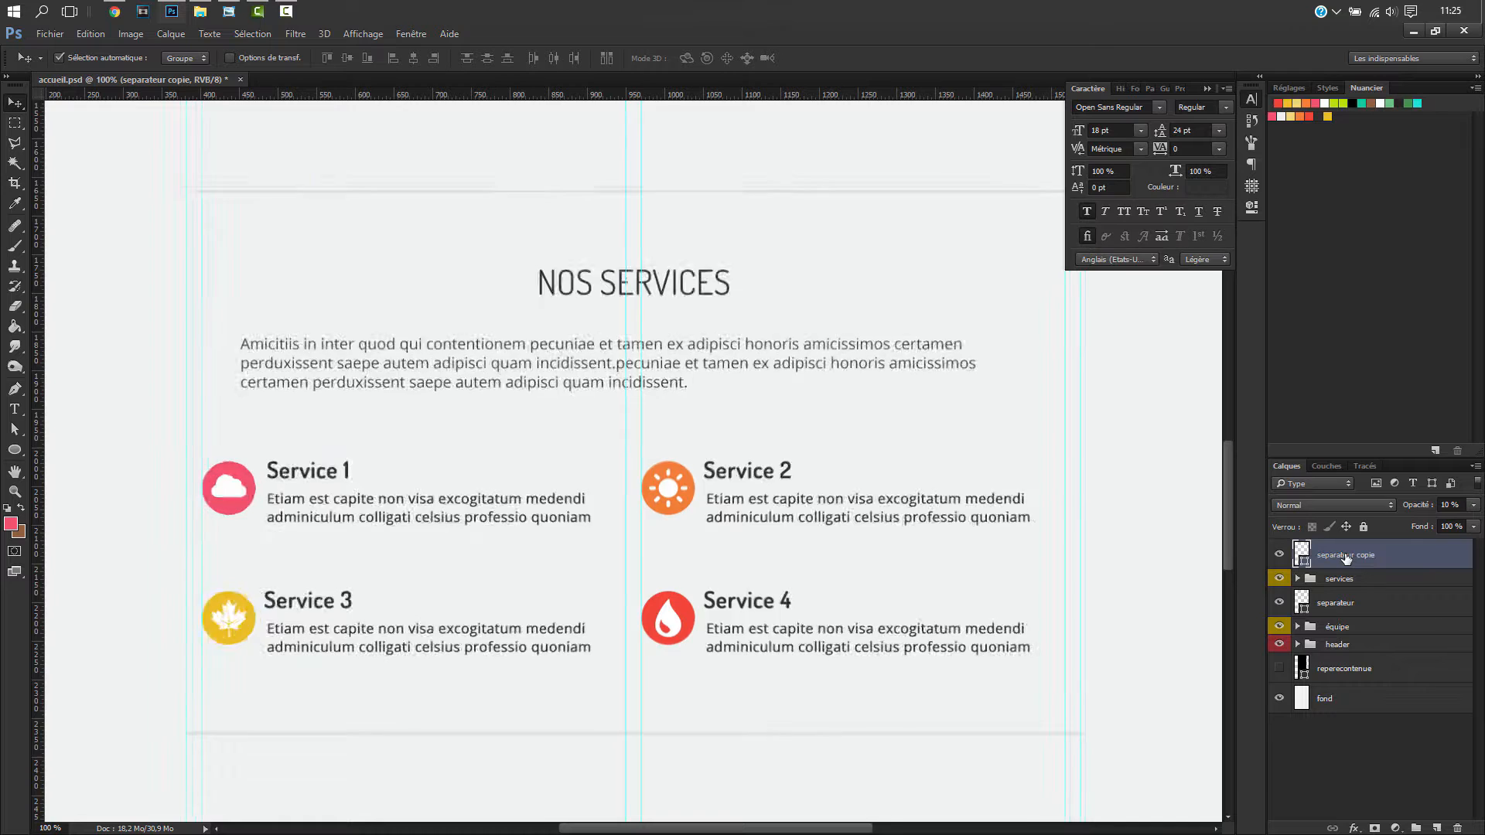
- Hide the guides and check the whole homepage layout down to the empty area below the services section
key(ctrl+minus)
key(ctrl+minus)
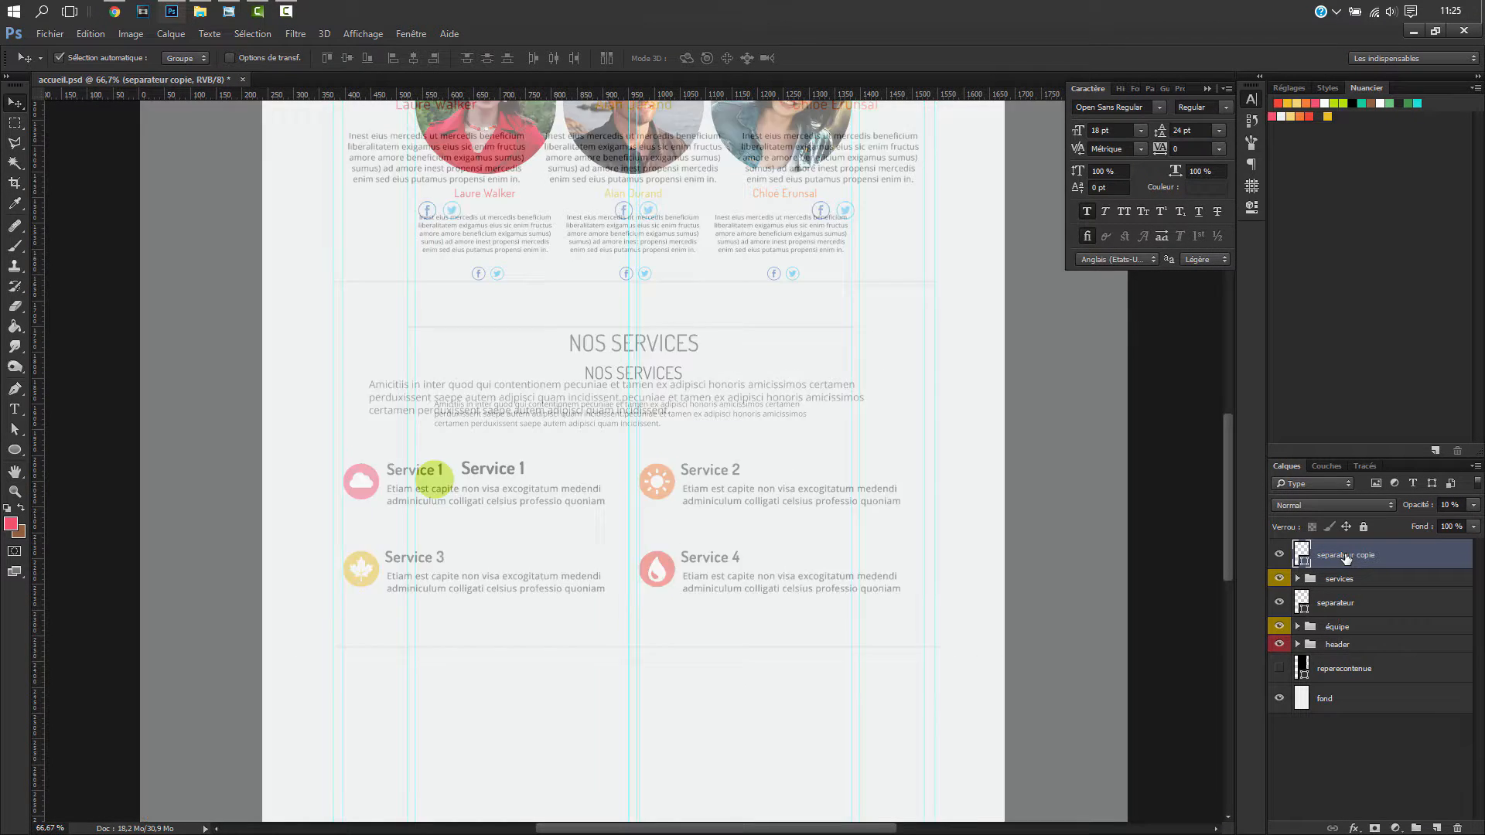
key(ctrl+minus)
key(ctrl+minus)
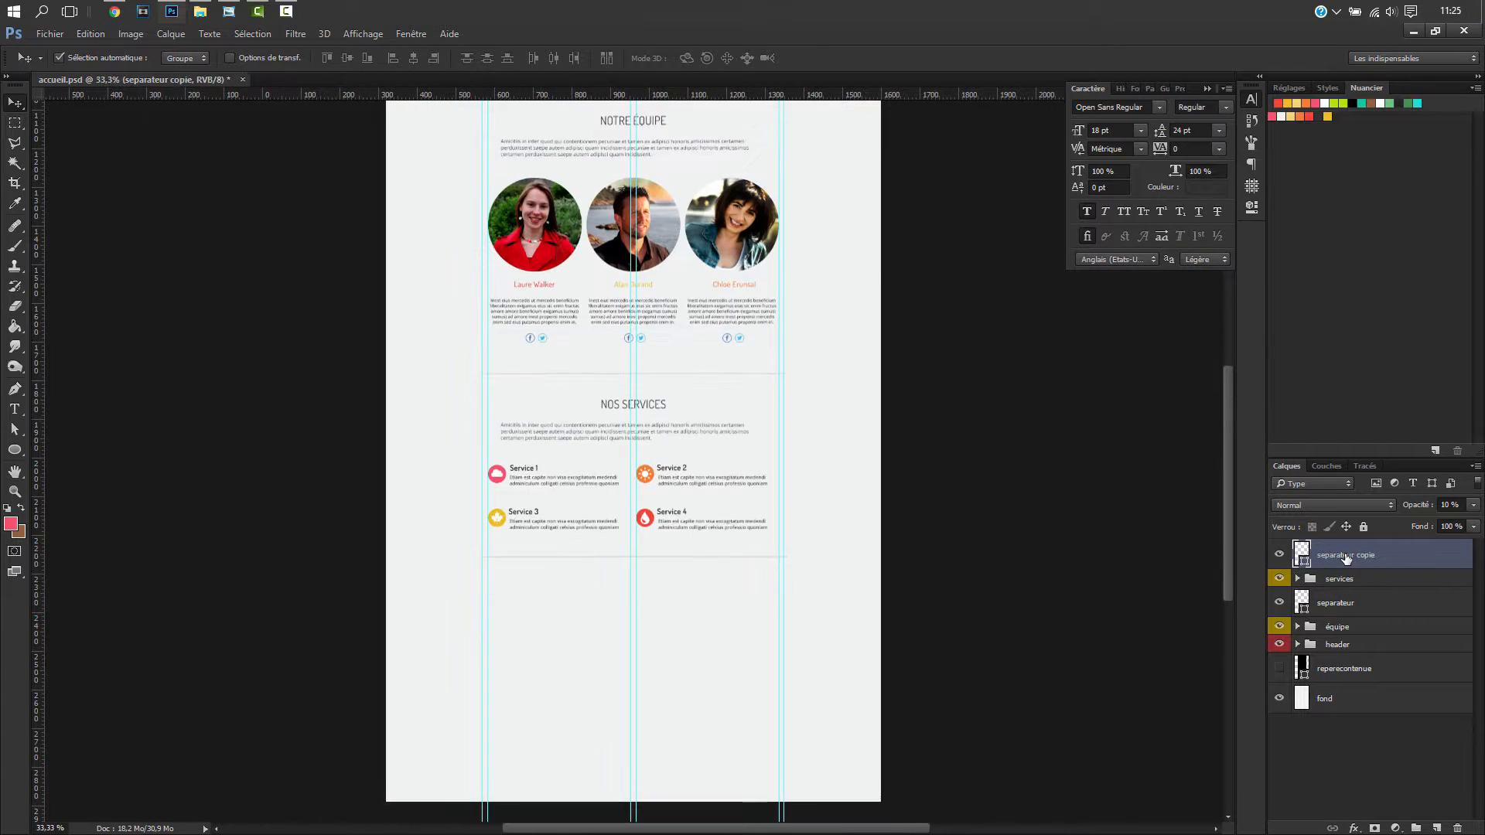
key(ctrl+h)
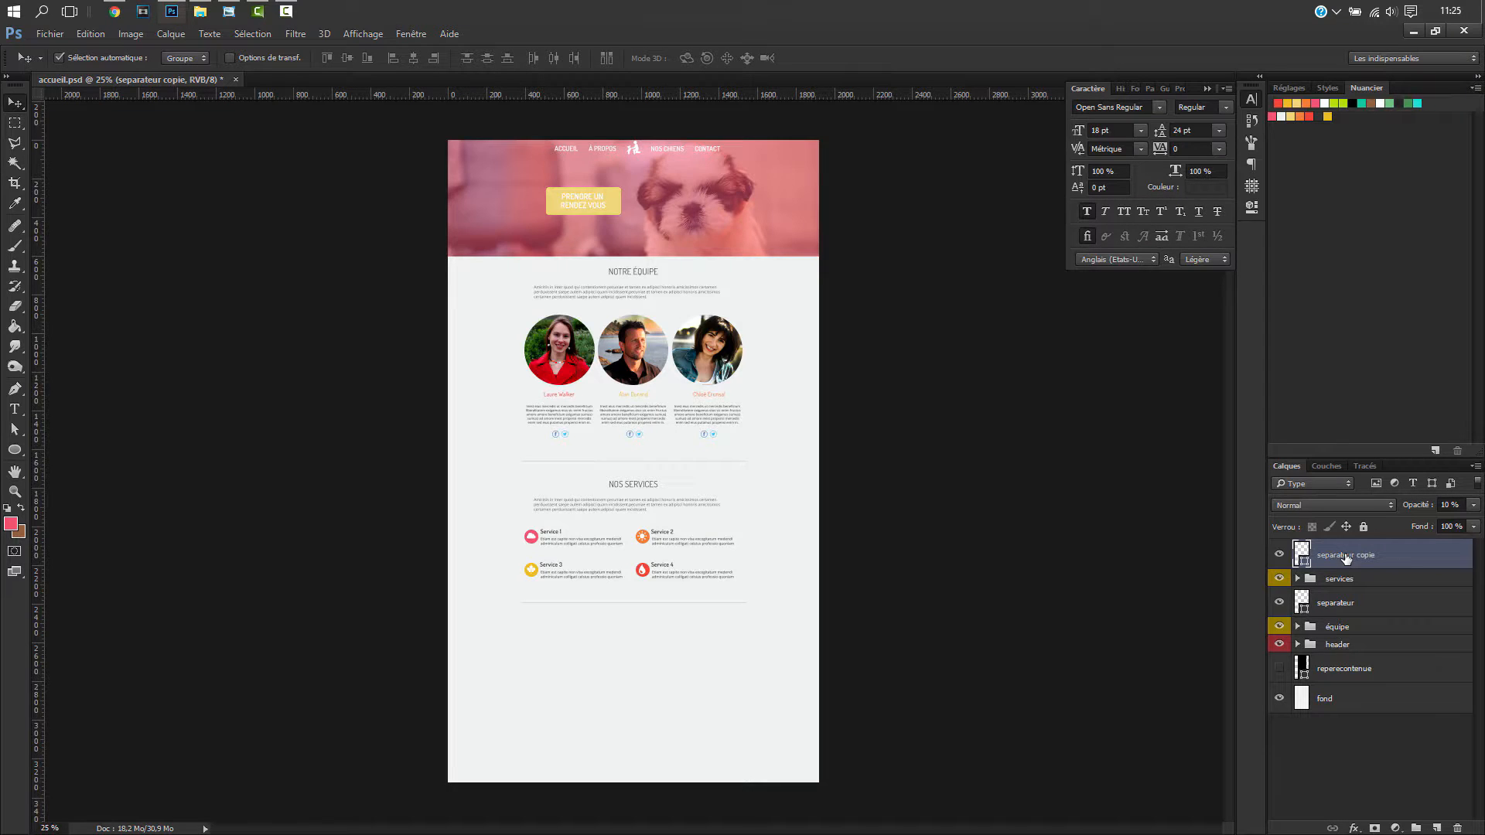
key(ctrl+plus)
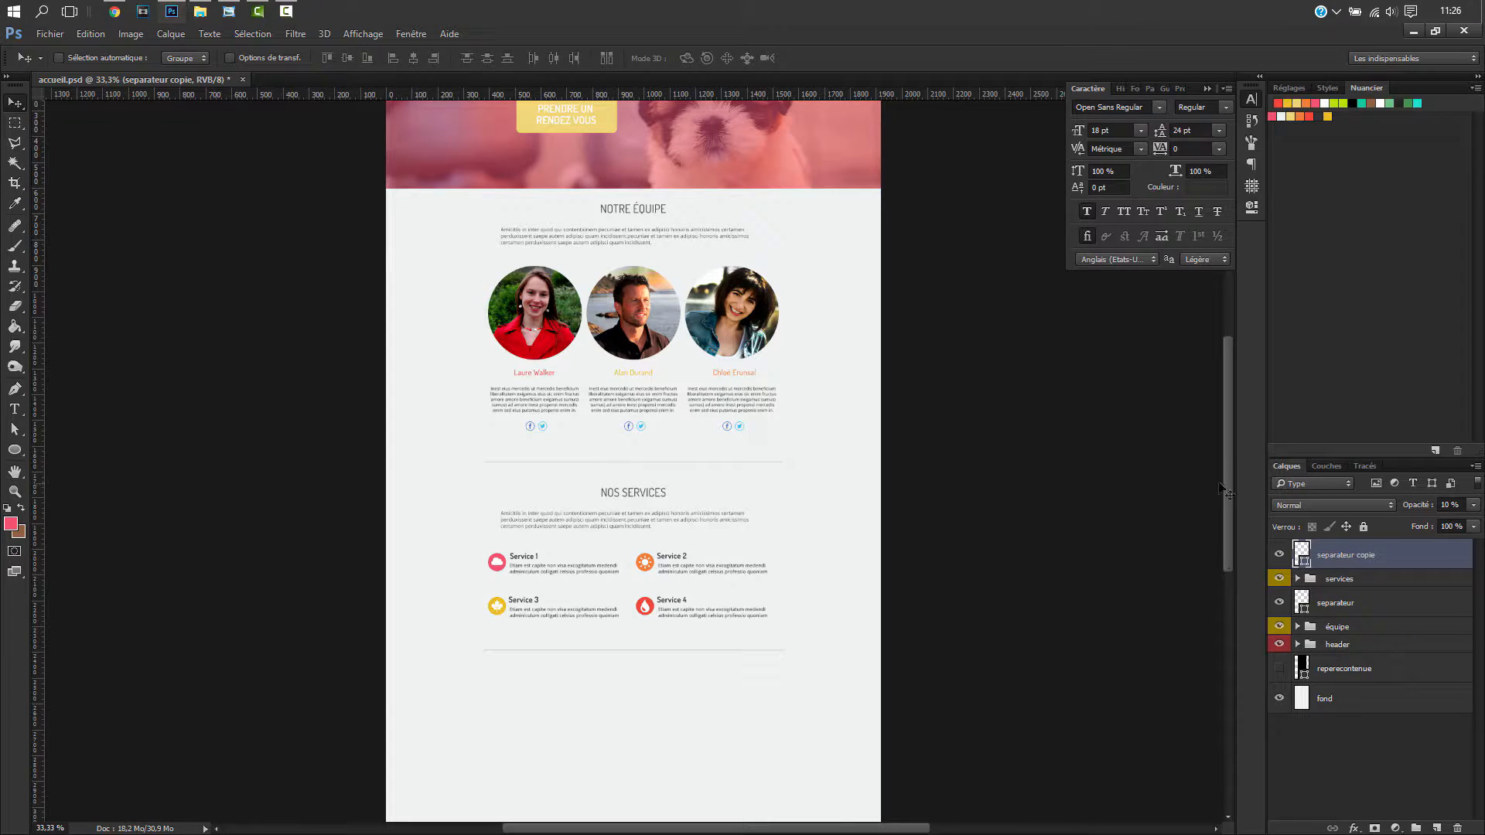
drag(1228, 461, 1237, 500)
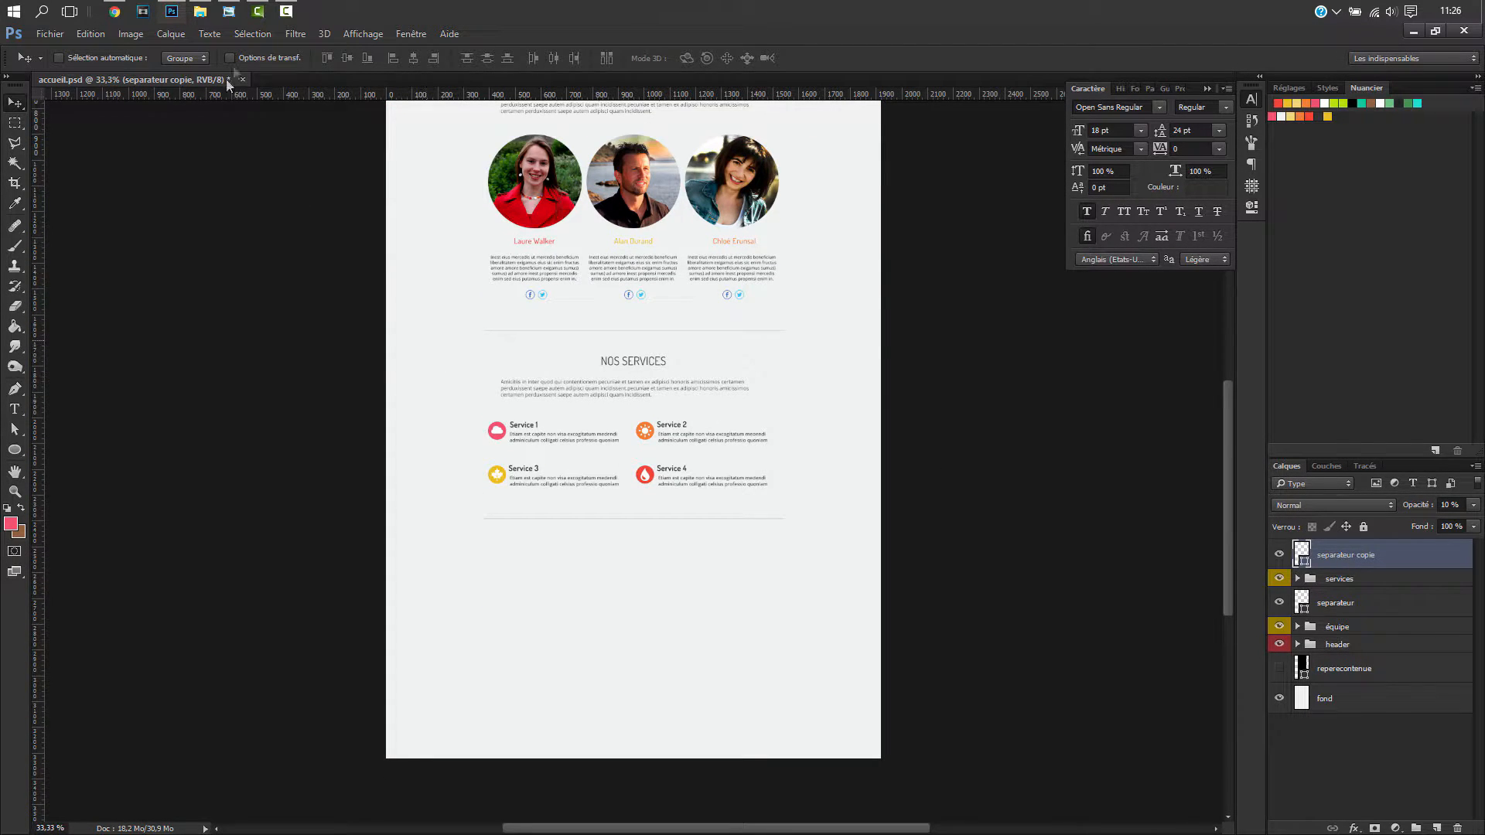
- Switch to base.jpg in Windows Photo Viewer and examine the portfolio, statistics, testimonial, pricing and contact layouts for the next section
click(228, 11)
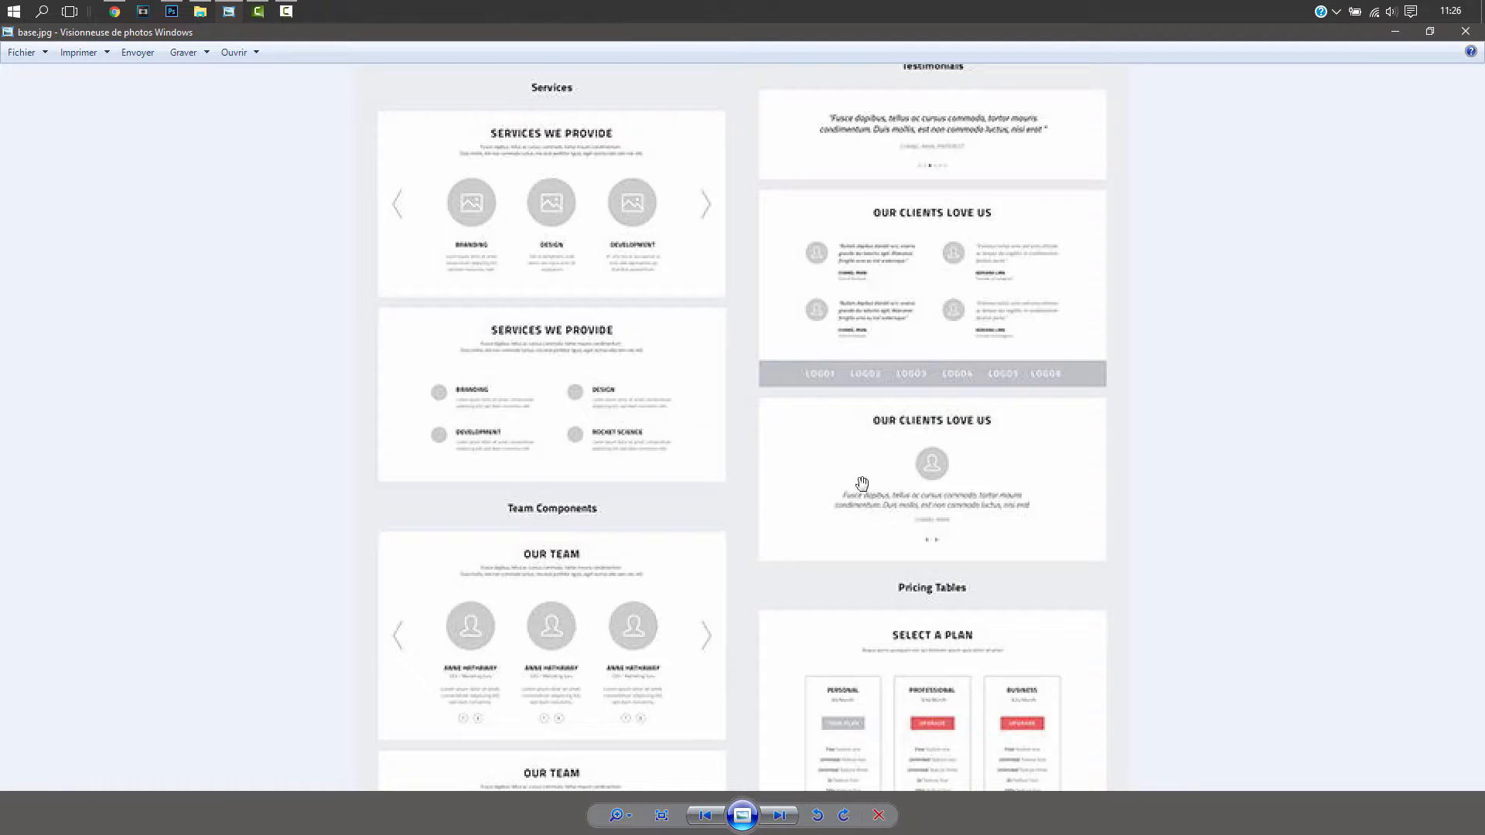
scroll(861, 484, up, 7)
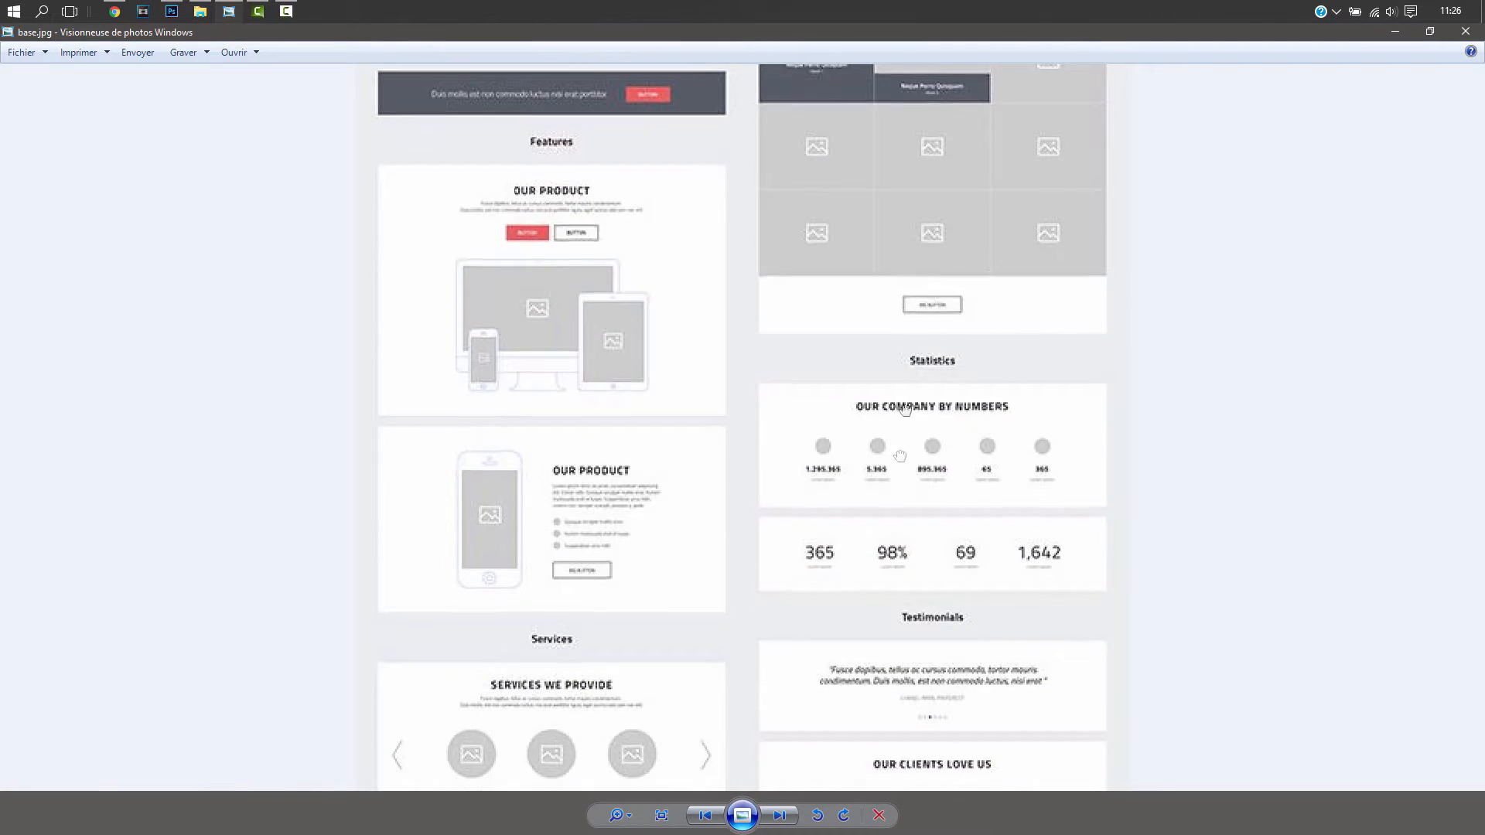
scroll(900, 456, up, 7)
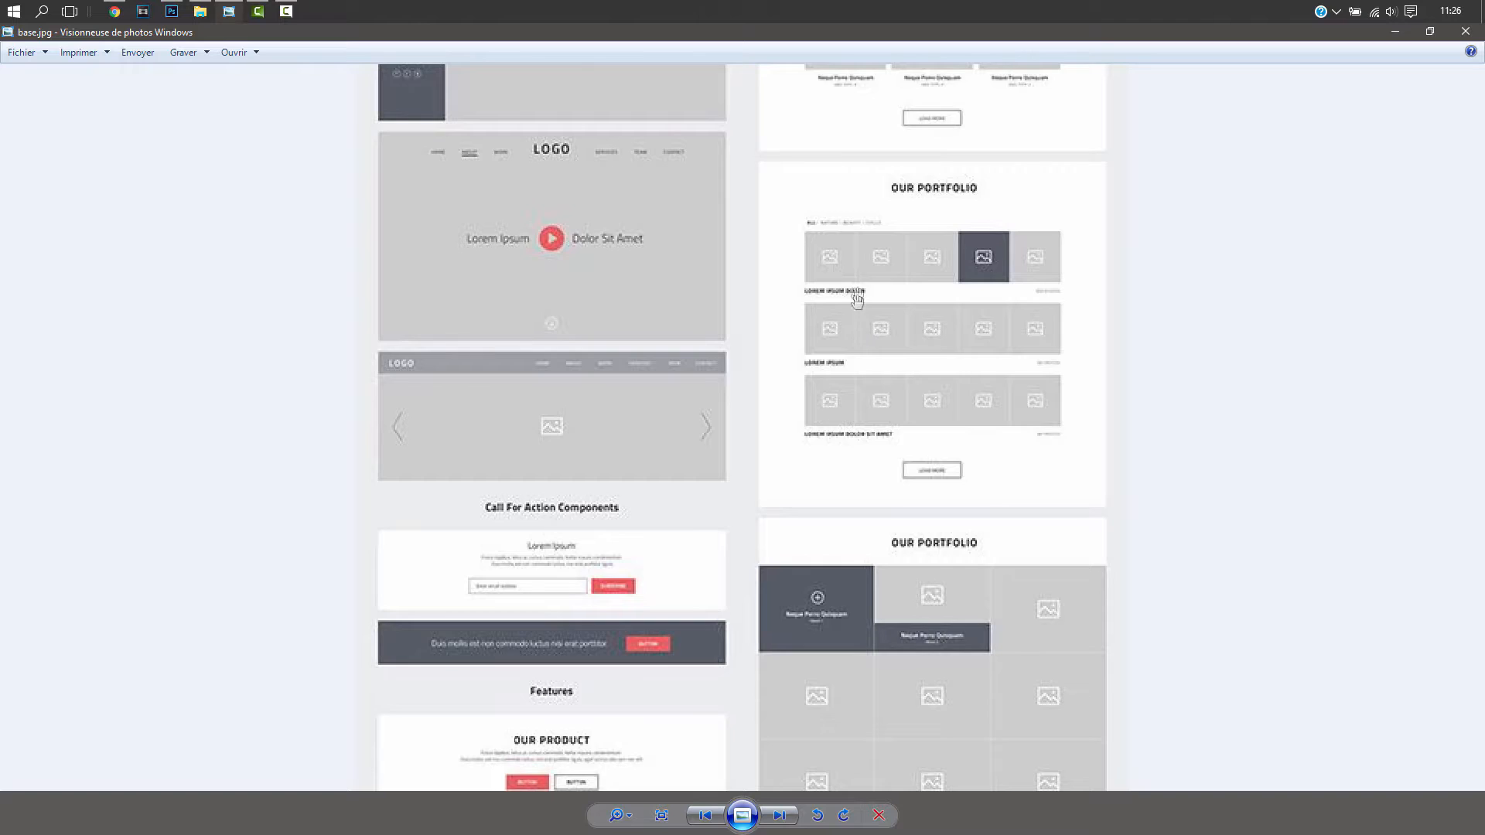
scroll(856, 300, up, 4)
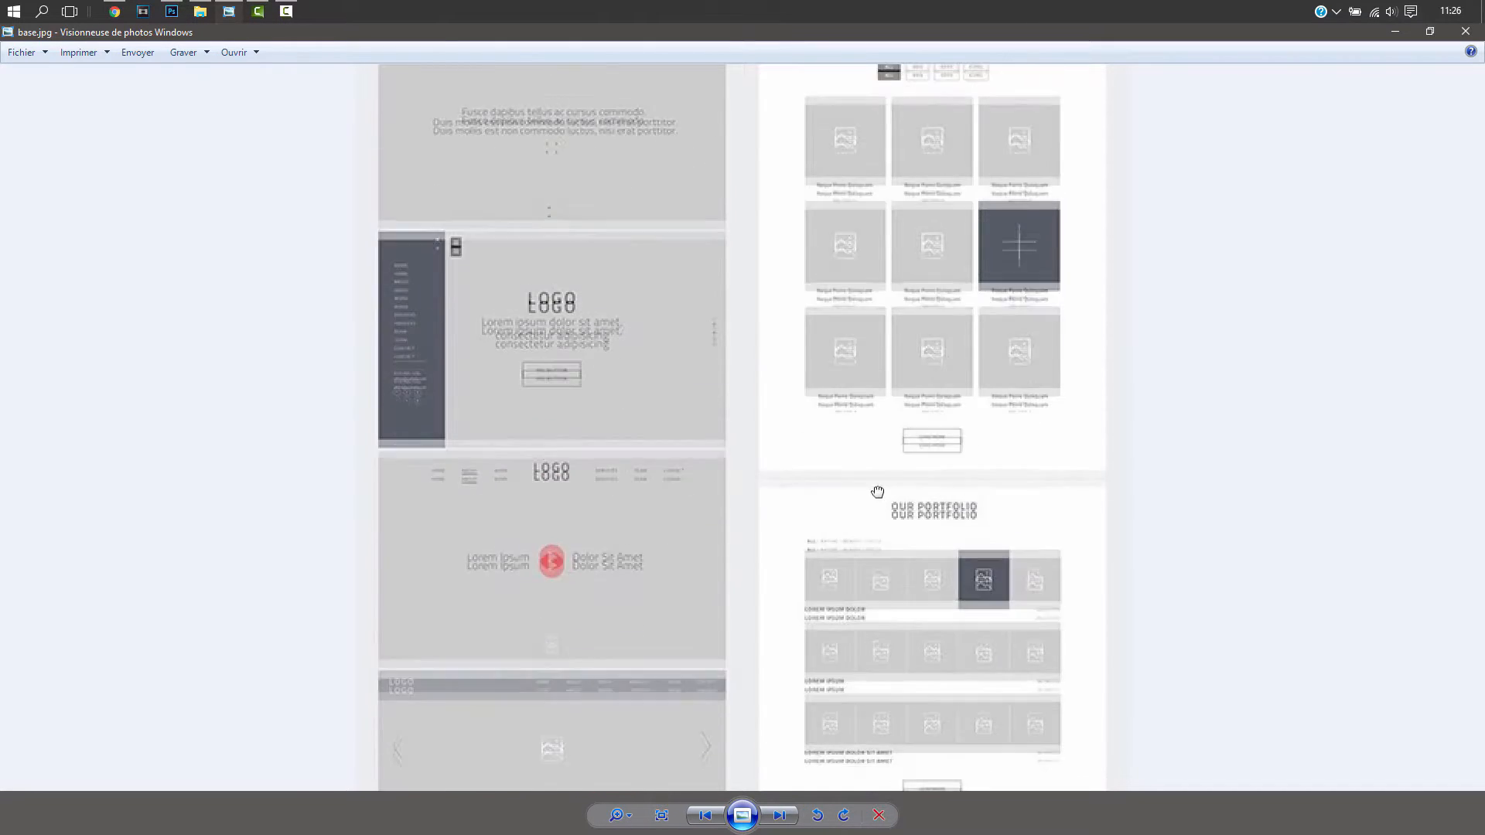
scroll(877, 491, up, 1)
scroll(877, 528, down, 5)
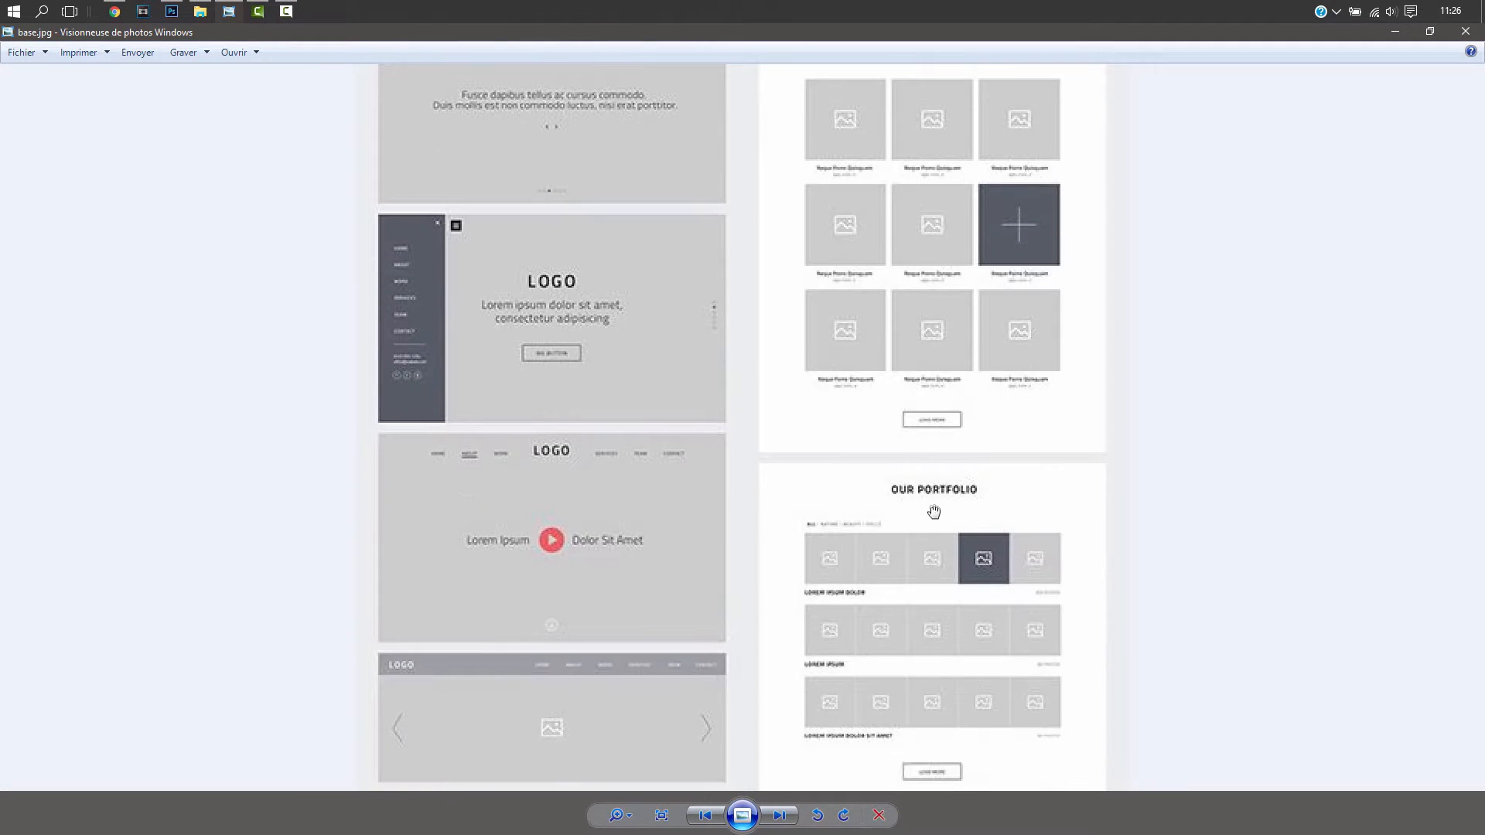
scroll(932, 373, down, 6)
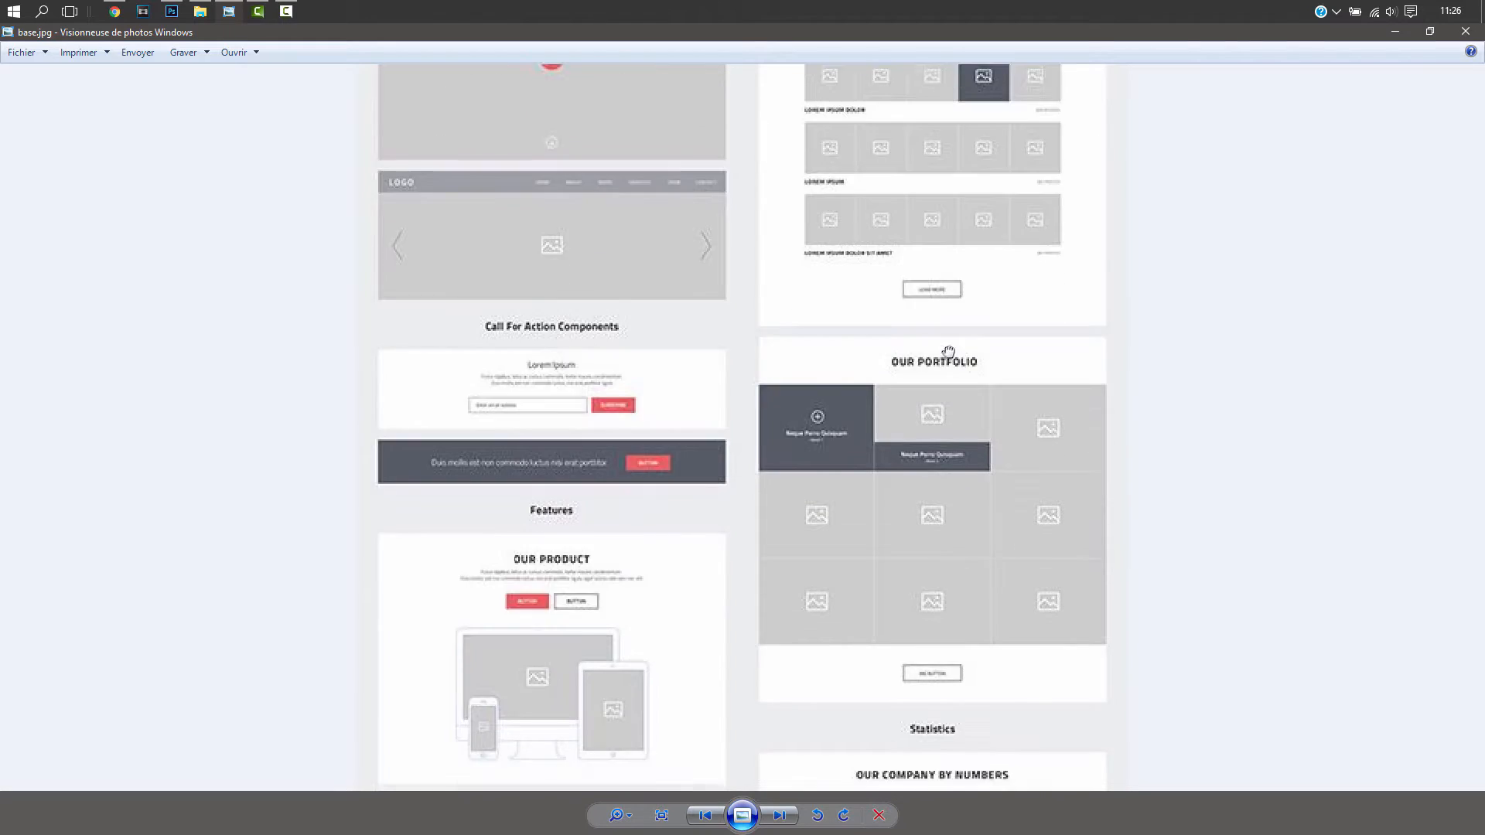
scroll(901, 538, down, 7)
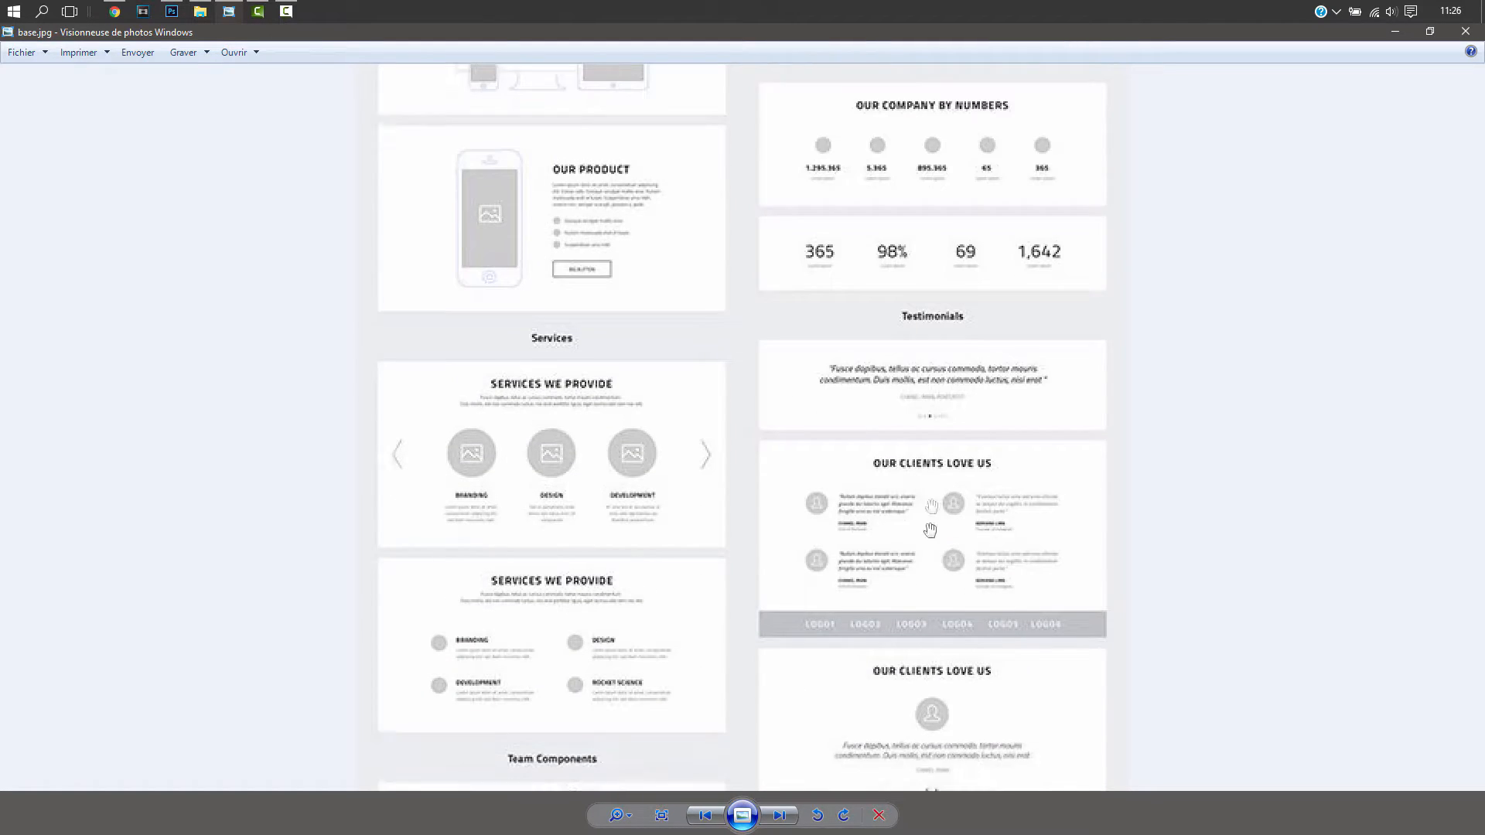
scroll(948, 466, down, 7)
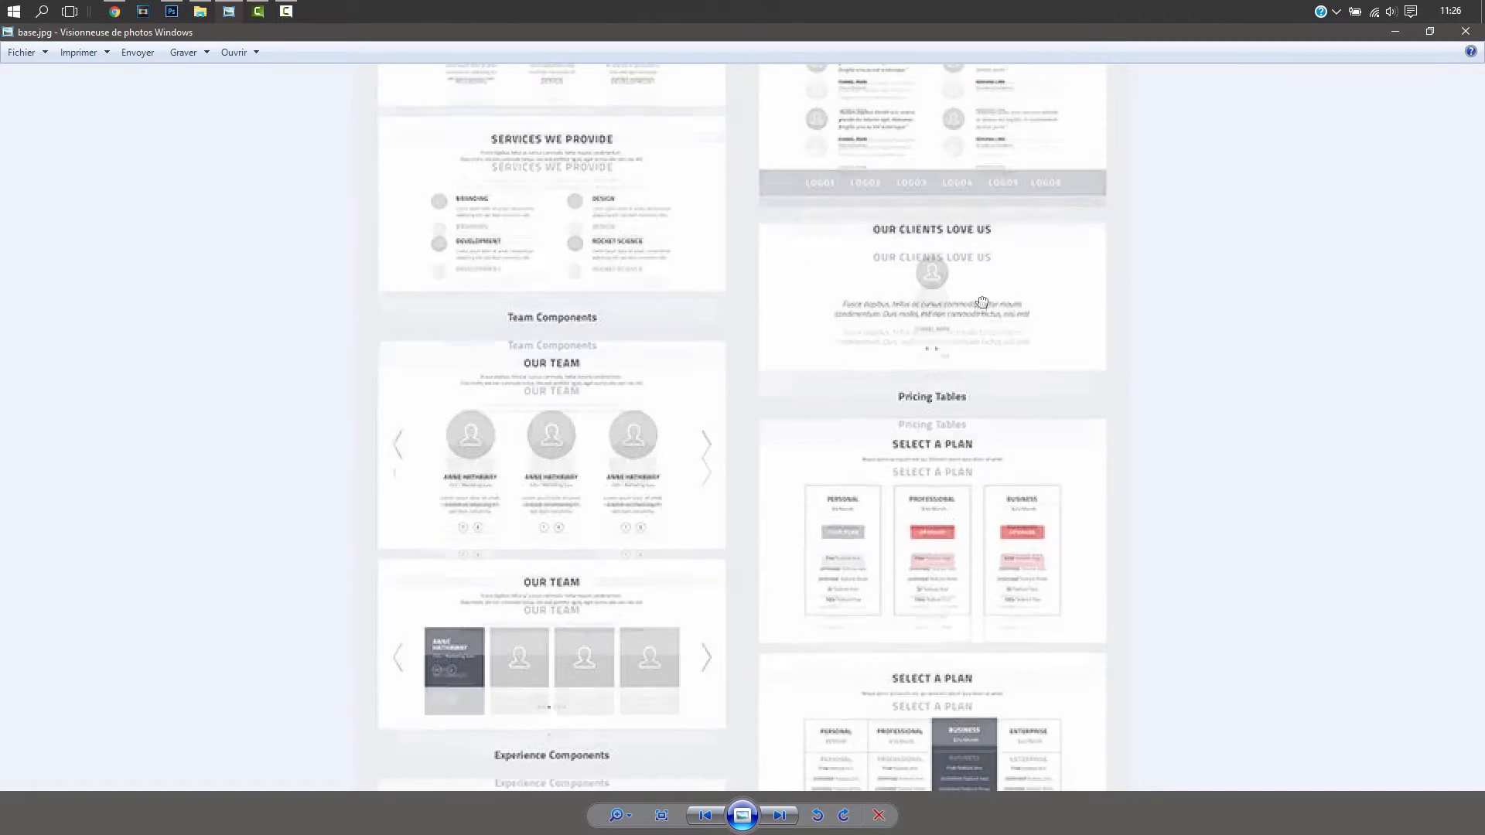
scroll(922, 424, down, 4)
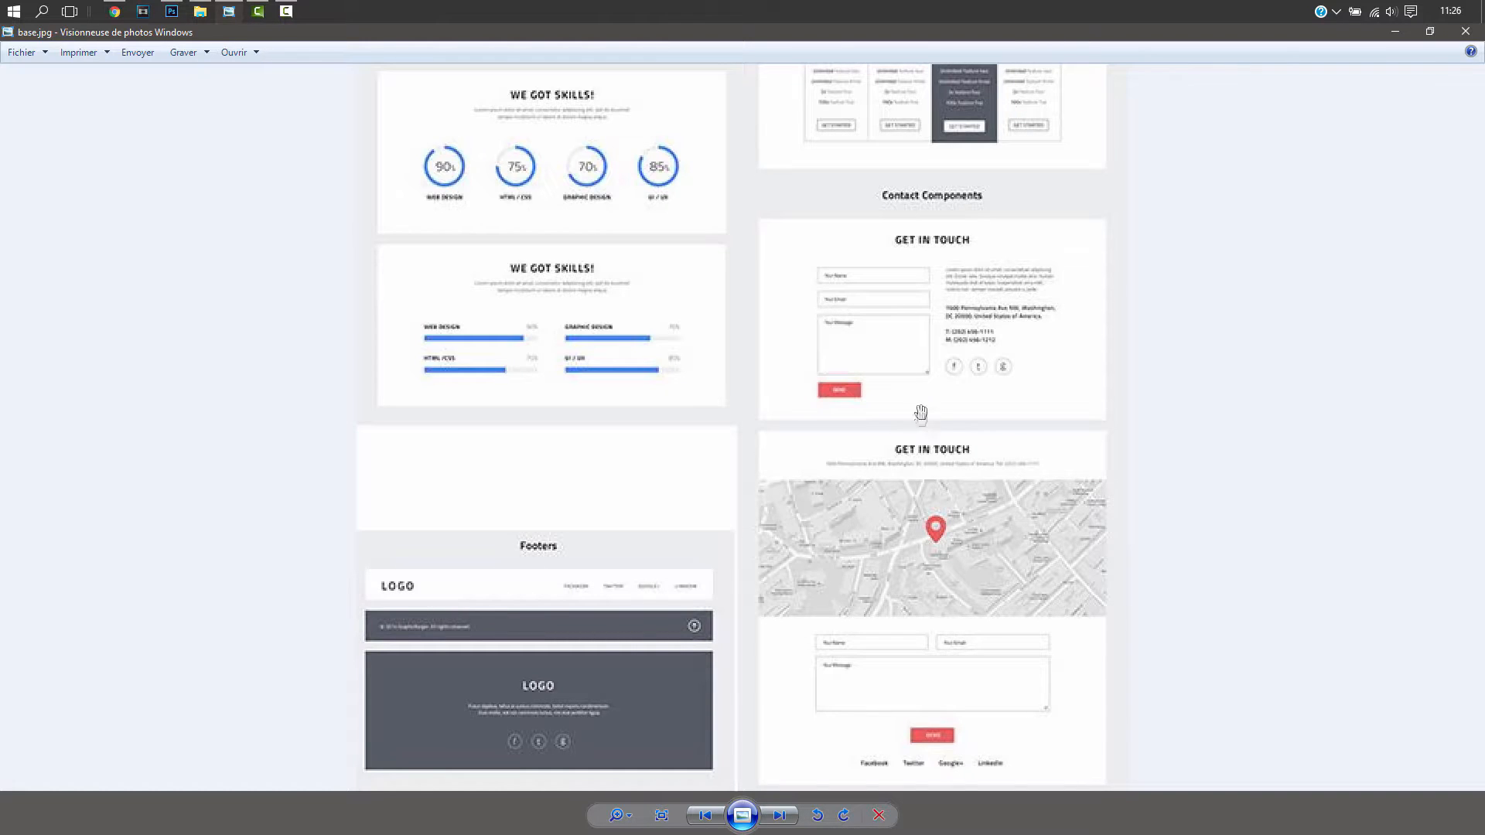
scroll(910, 368, up, 10)
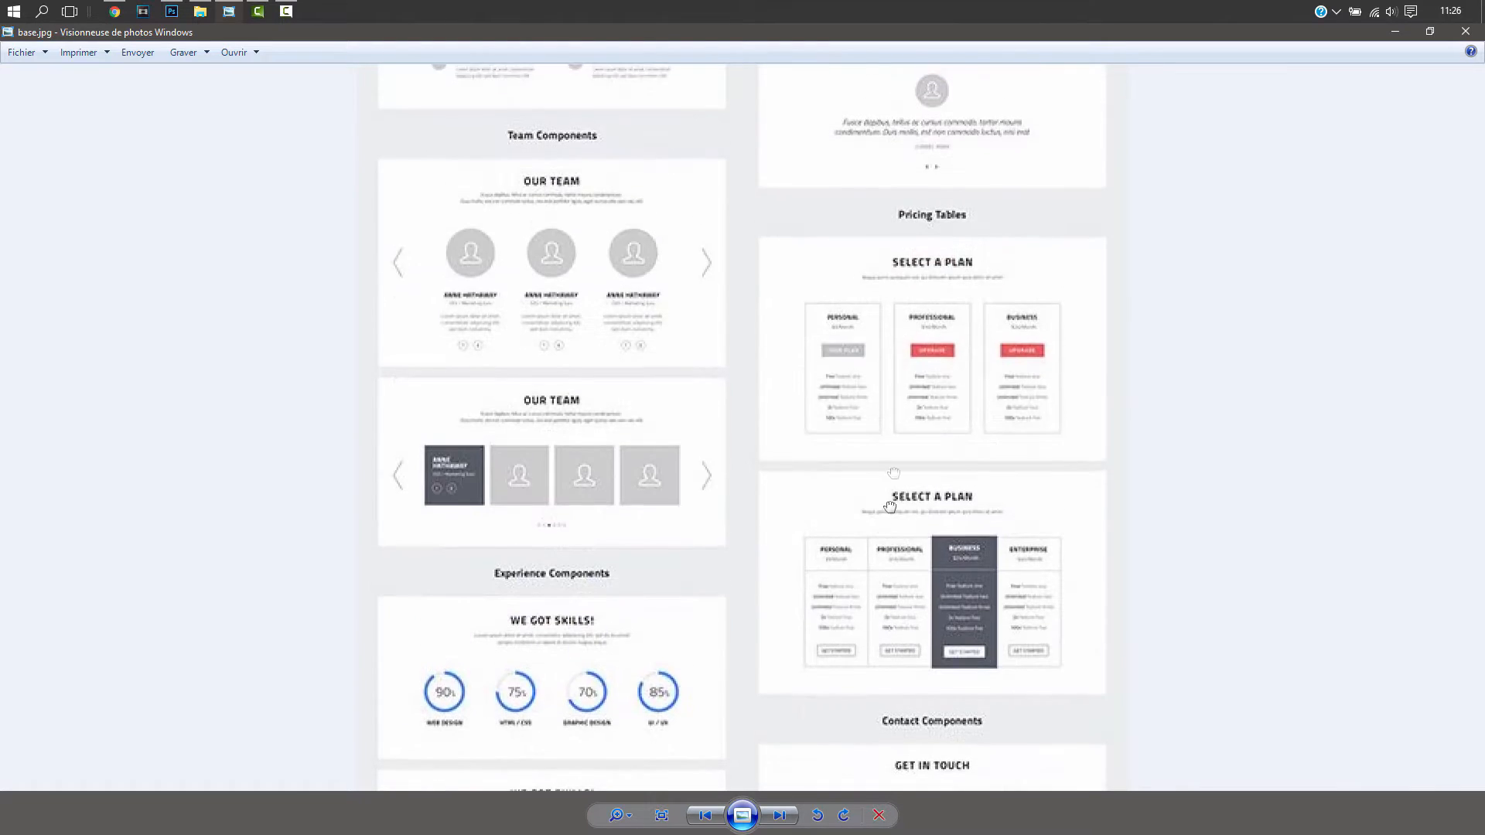
scroll(924, 400, up, 8)
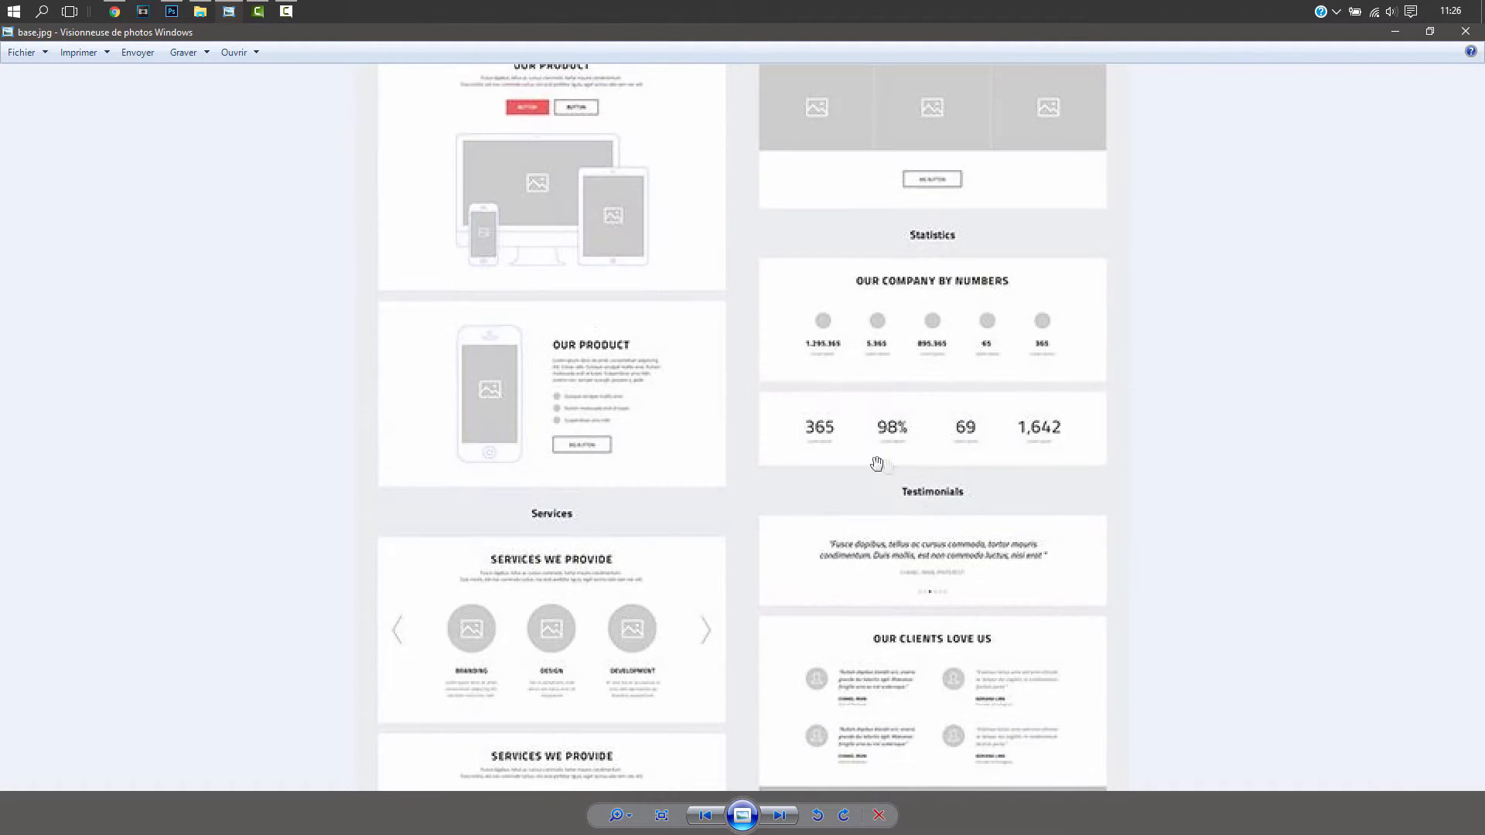
- Return to Photoshop, show the guides again and give the services group a green colour label
click(172, 11)
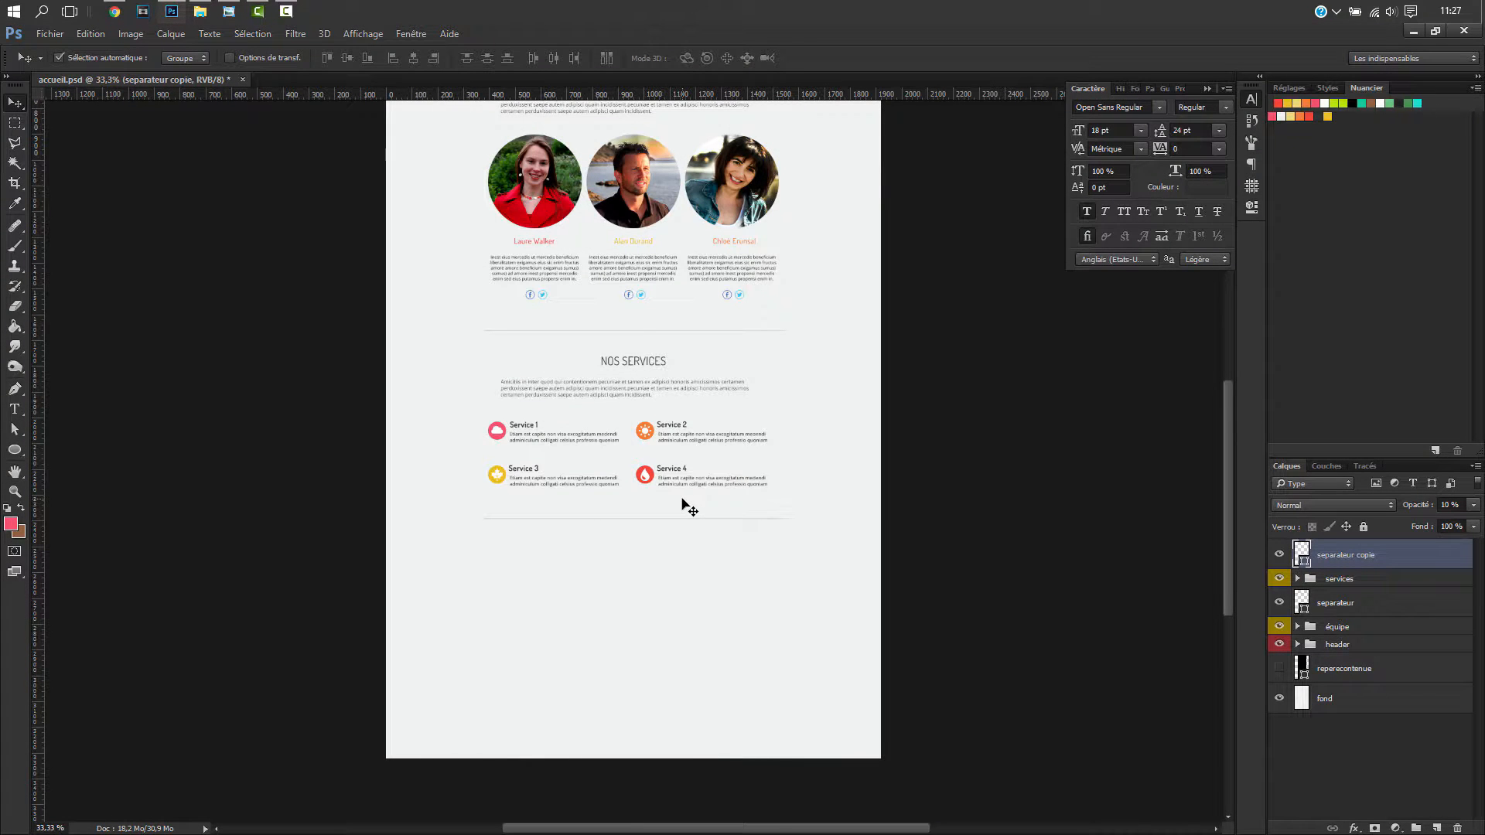
key(ctrl+semicolon)
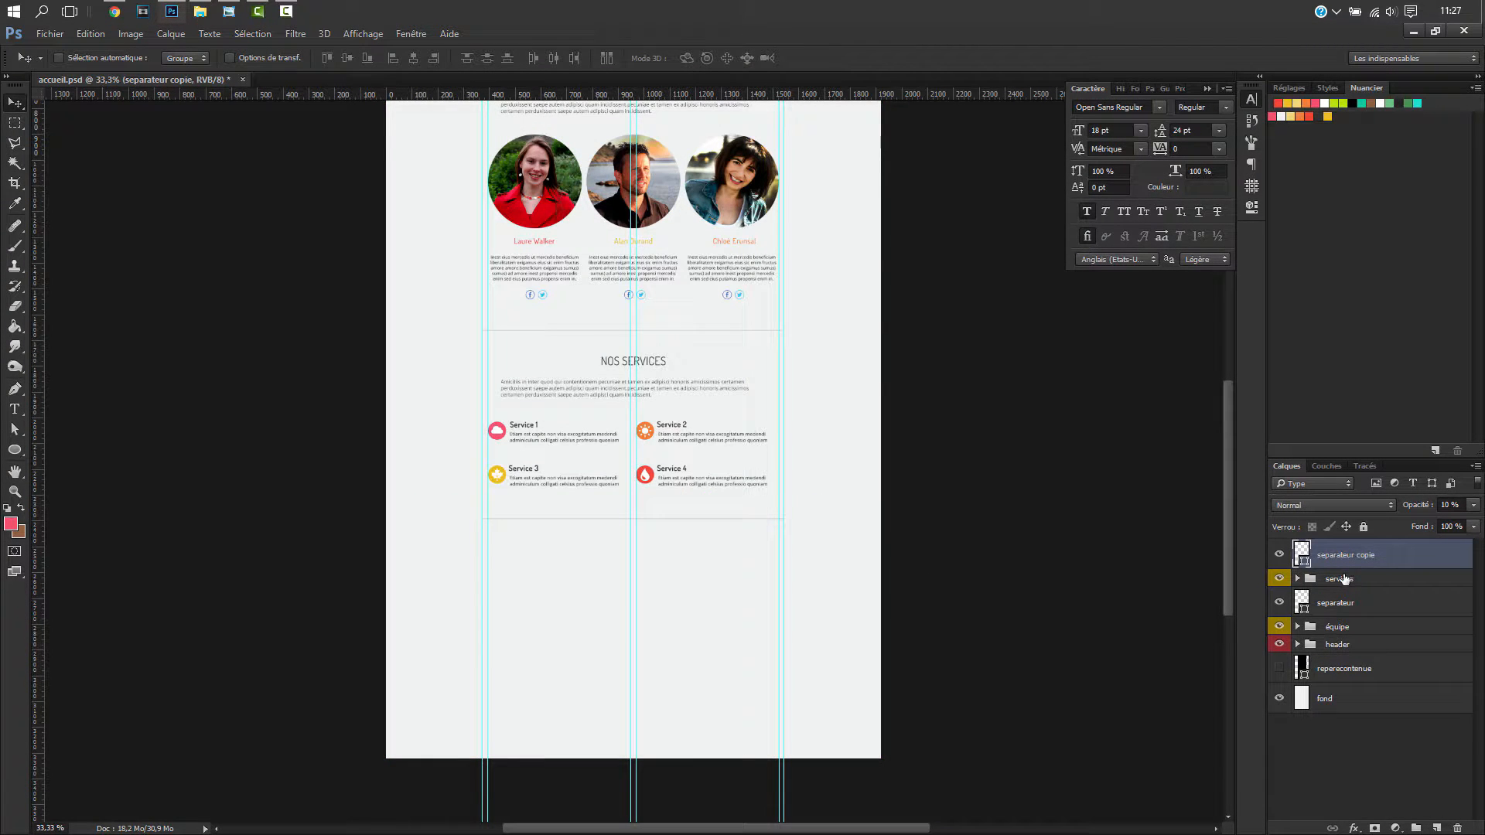
click(1344, 580)
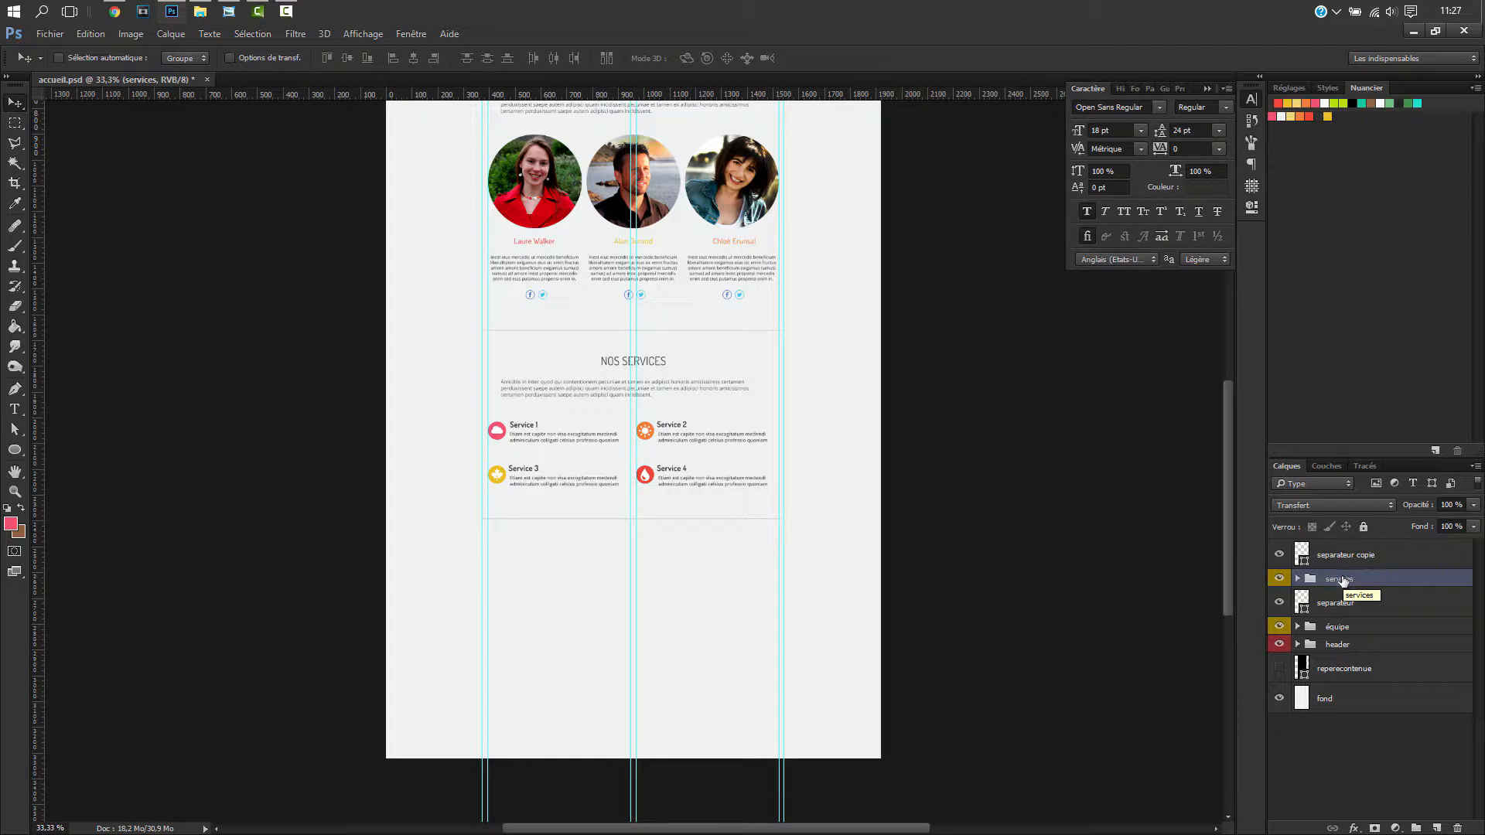
right_click(1274, 582)
click(1305, 706)
- Duplicate the services group, place the copy above separateur copie in the layer stack and label it blue
key(ctrl+j)
drag(1361, 584, 1344, 539)
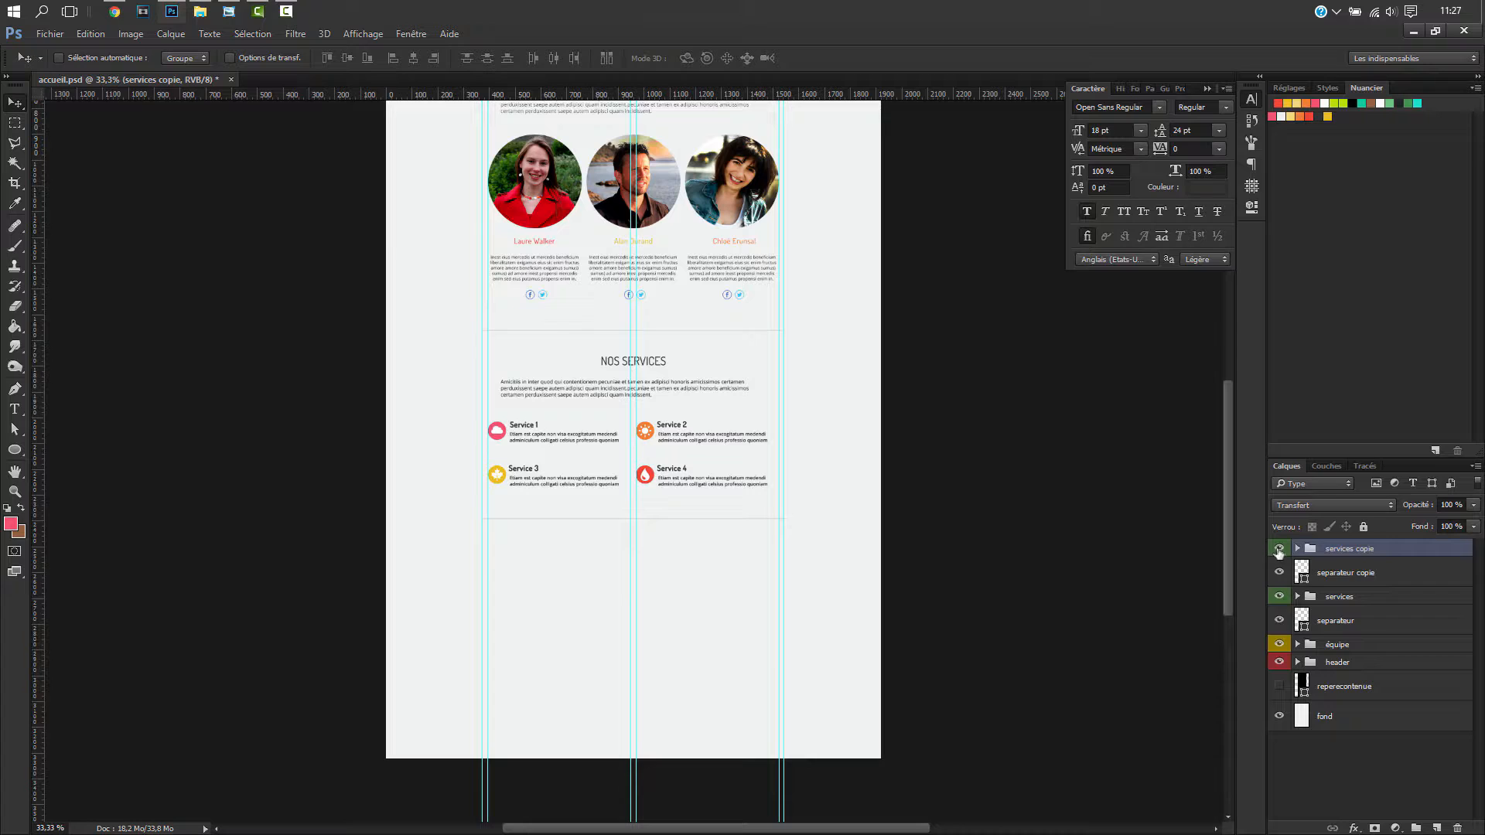
right_click(1278, 551)
click(1307, 688)
- Delete the service1 to service4 subgroups from the services copie group, keeping its title and intro text
click(1298, 549)
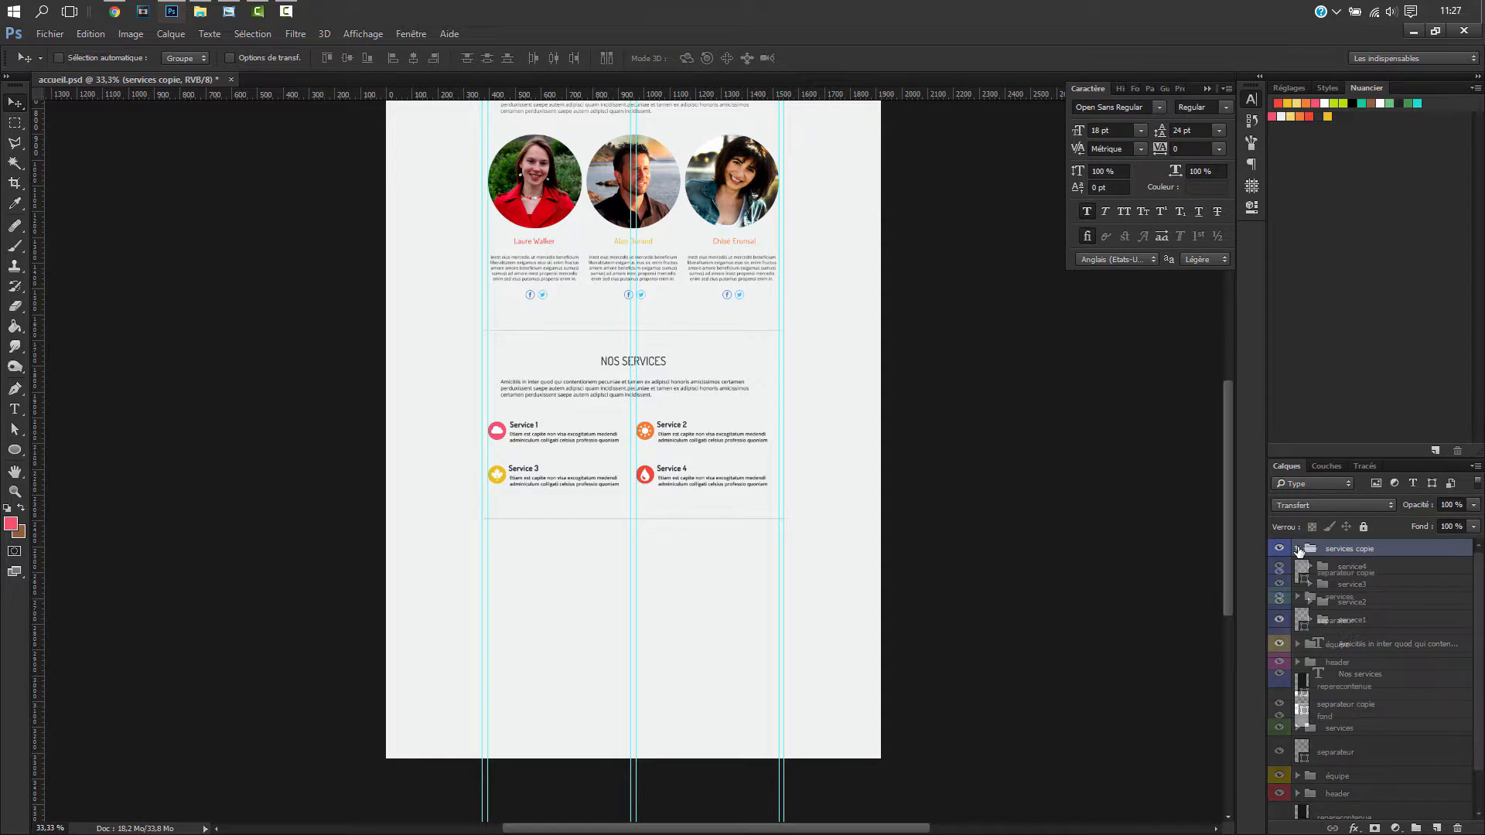
click(1349, 568)
shift+click(1355, 624)
key(Delete)
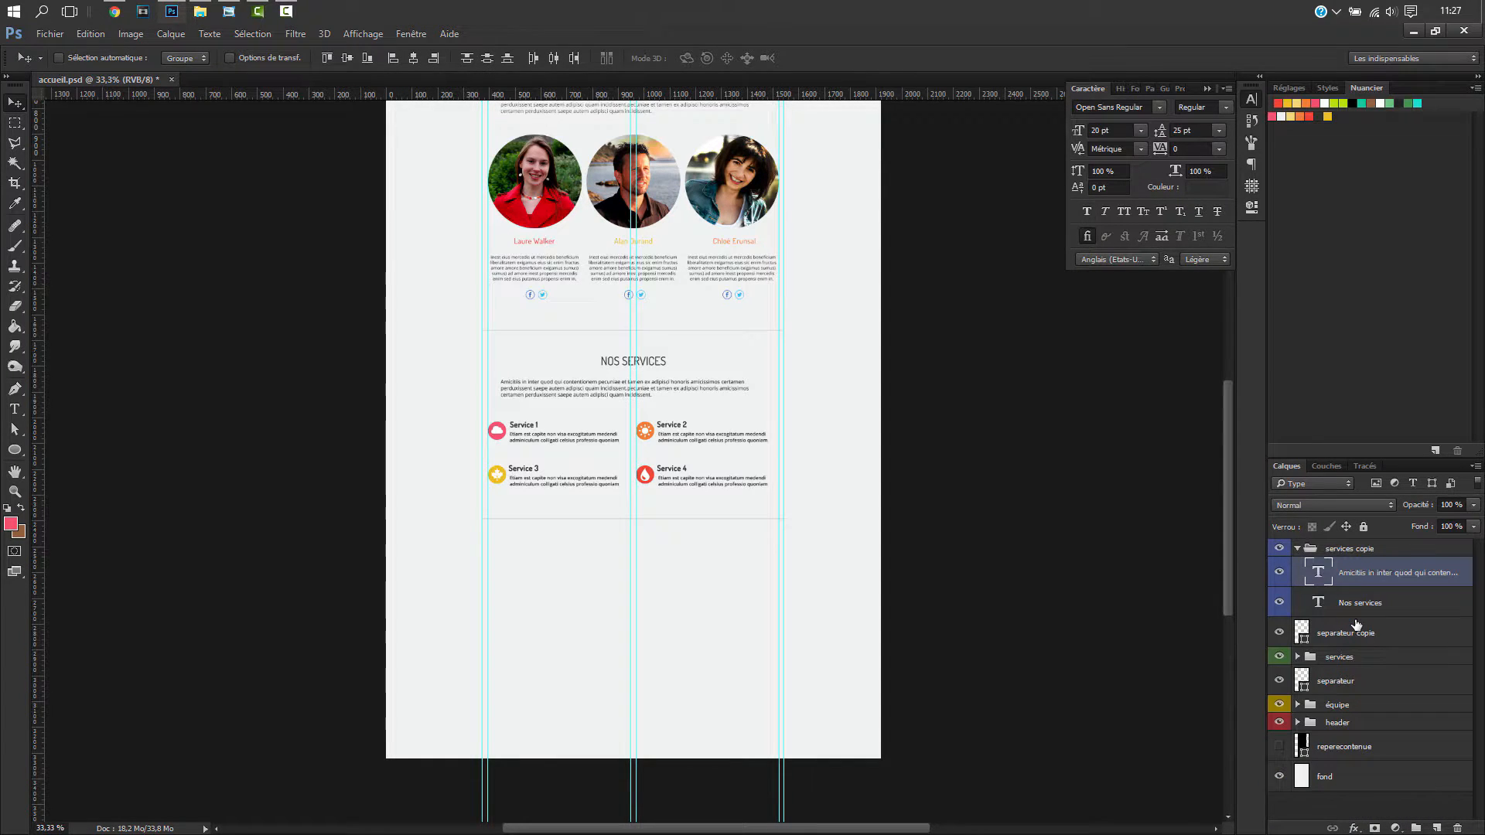
- Move the services copie group straight down to just below the second separator line and collapse the group
click(1350, 549)
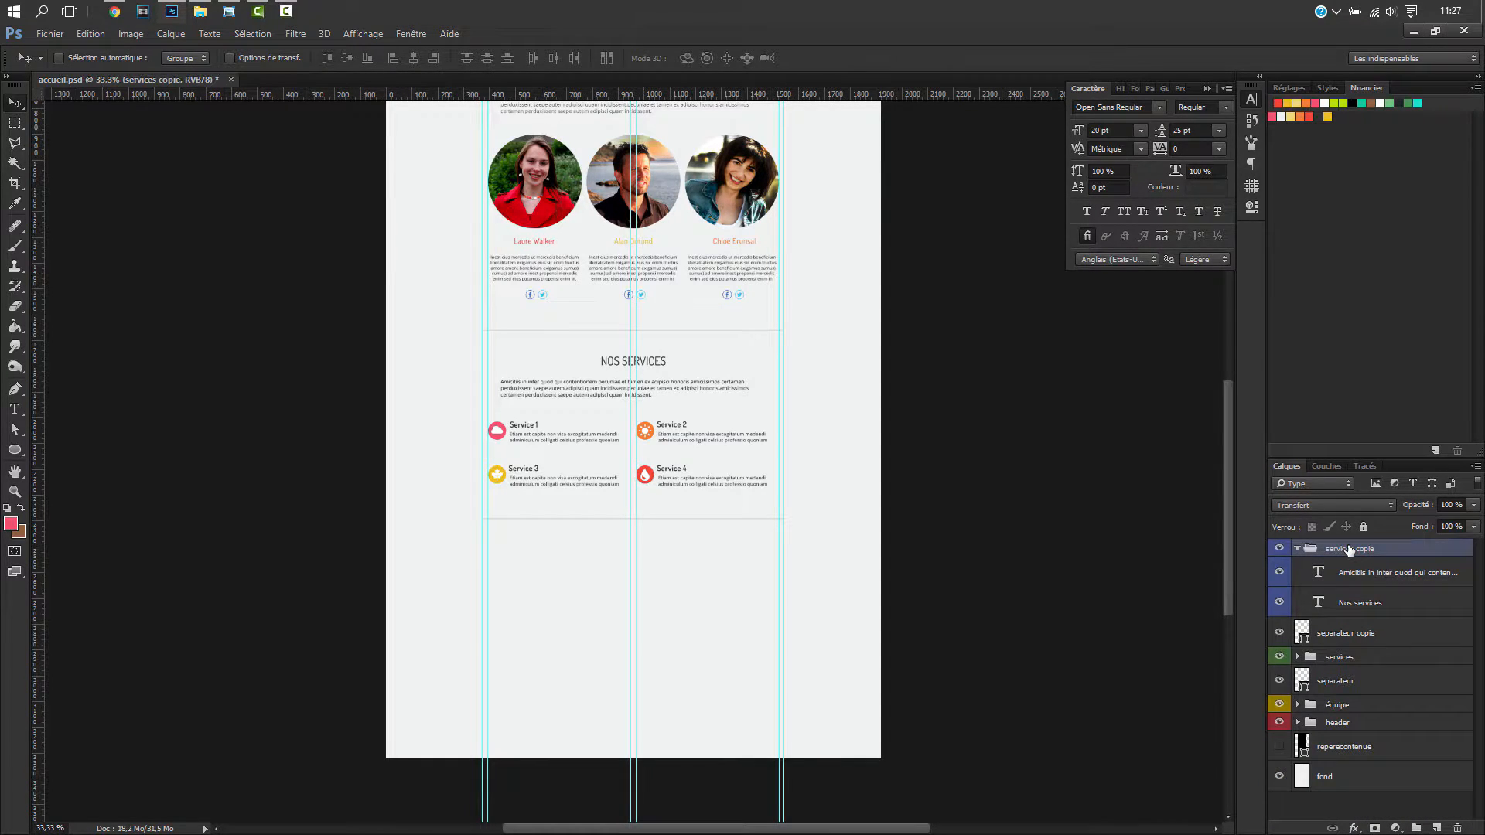
key(shift+Down)
key(shift+Down)
key(shift+Down)
key(shift+Down)
key(shift+Down)
key(shift+Down)
key(shift+Down)
key(shift+Down)
key(shift+Down)
key(shift+Down)
key(shift+Down)
key(shift+Down)
key(shift+Down)
key(shift+Down)
key(shift+Down)
key(shift+Down)
key(shift+Down)
key(shift+Down)
key(shift+Down)
key(shift+Down)
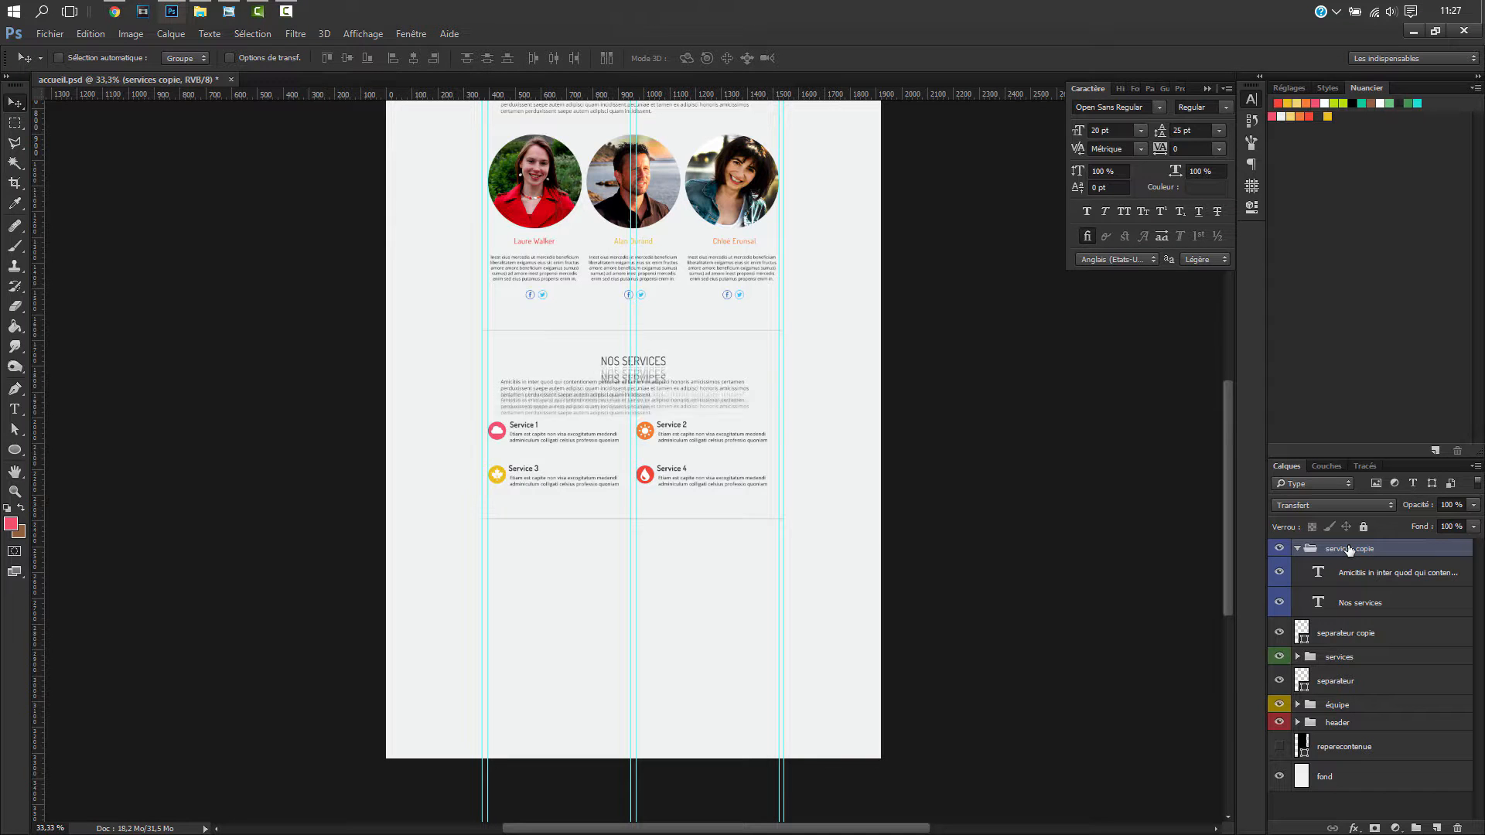
key(shift+Down)
key(shift+Down)
key(shift+Down)
key(shift+Down)
key(shift+Down)
key(shift+Down)
key(shift+Down)
key(shift+Down)
key(shift+Down)
key(shift+Down)
key(shift+Down)
key(shift+Down)
key(shift+Down)
key(shift+Down)
key(shift+Down)
key(shift+Down)
key(shift+Down)
key(shift+Down)
key(shift+Down)
key(shift+Down)
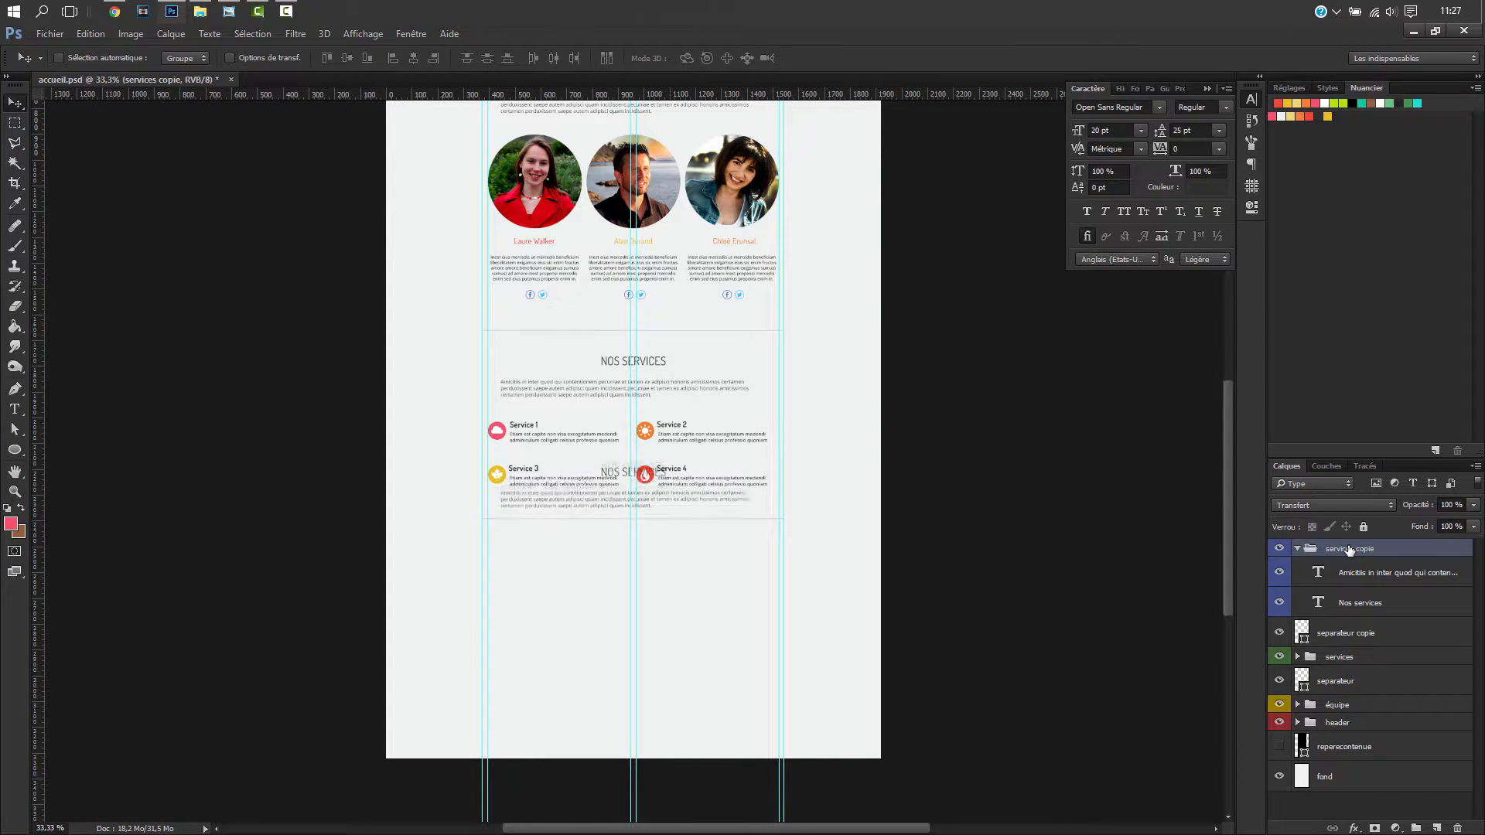
key(shift+Down)
key(shift+Down)
key(shift+Up)
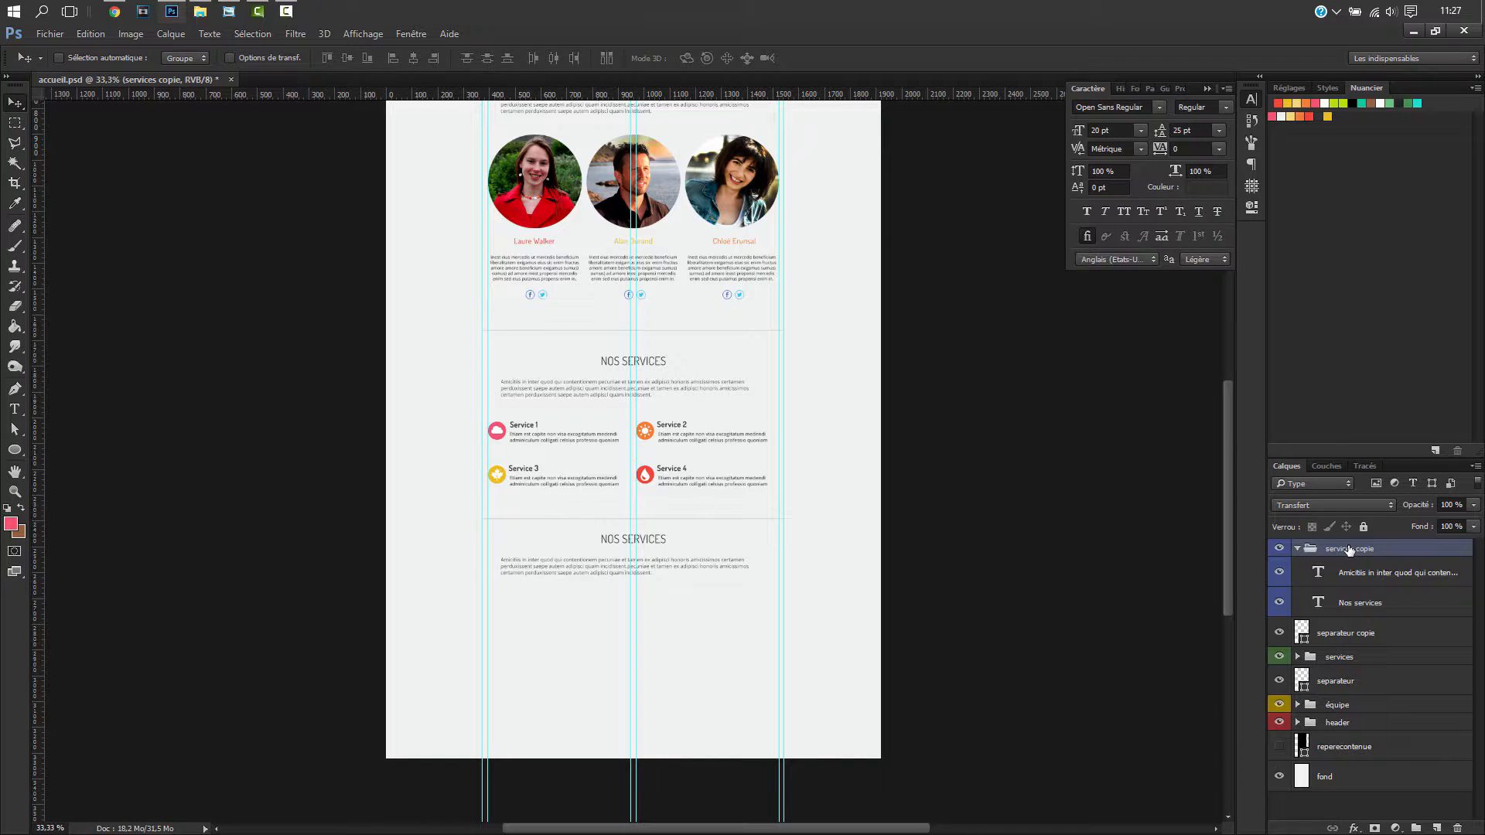
click(1297, 549)
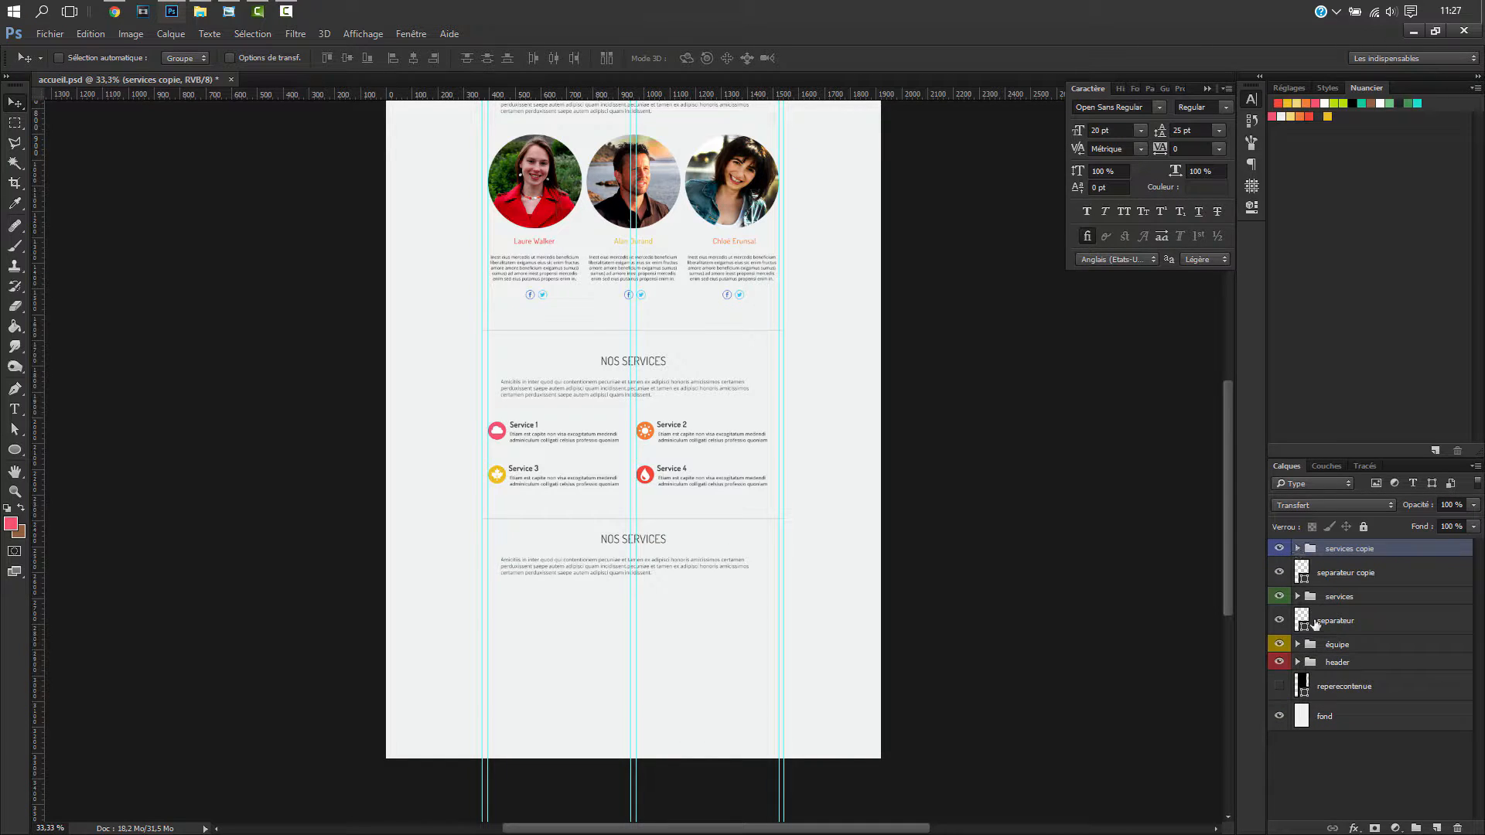
- Move the services group up 40 px, closer to the separator above it
click(1339, 599)
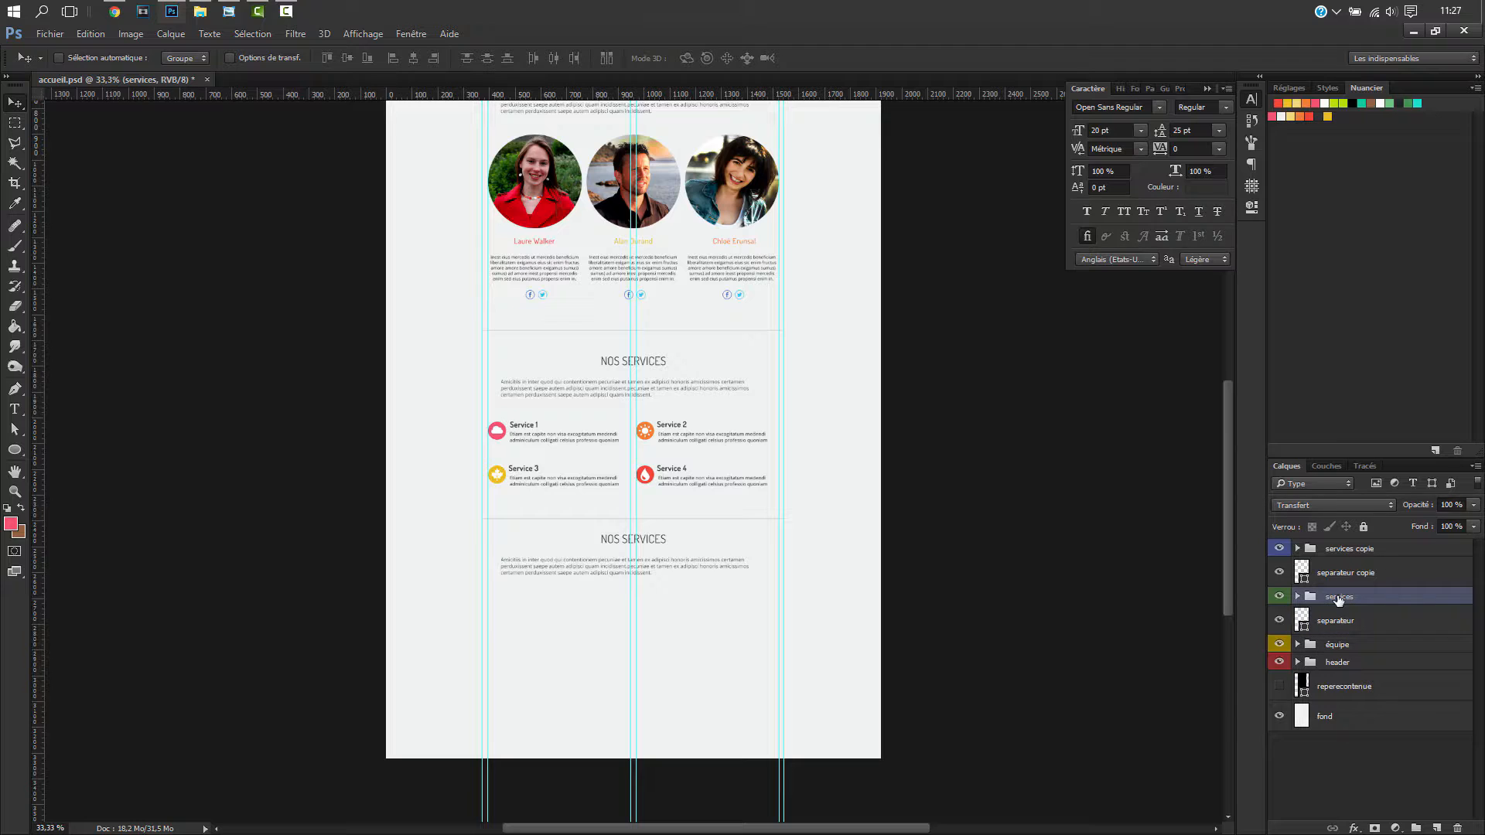
key(shift+Up)
key(shift+Up)
key(shift+Up)
key(shift+Up)
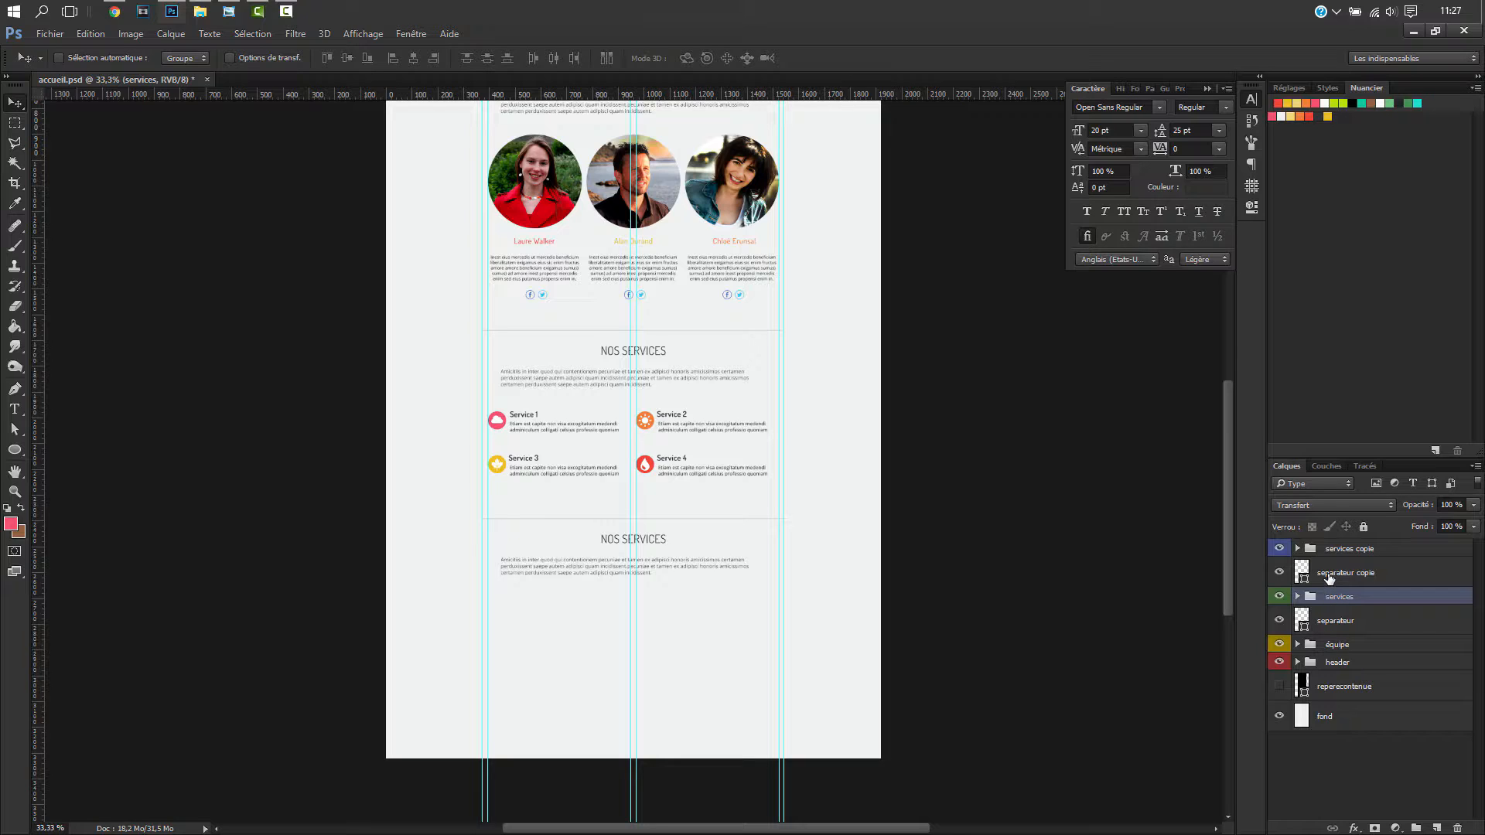
- Move the second separator line (separateur copie) up about 70 px, closer to the services list above it
click(1329, 573)
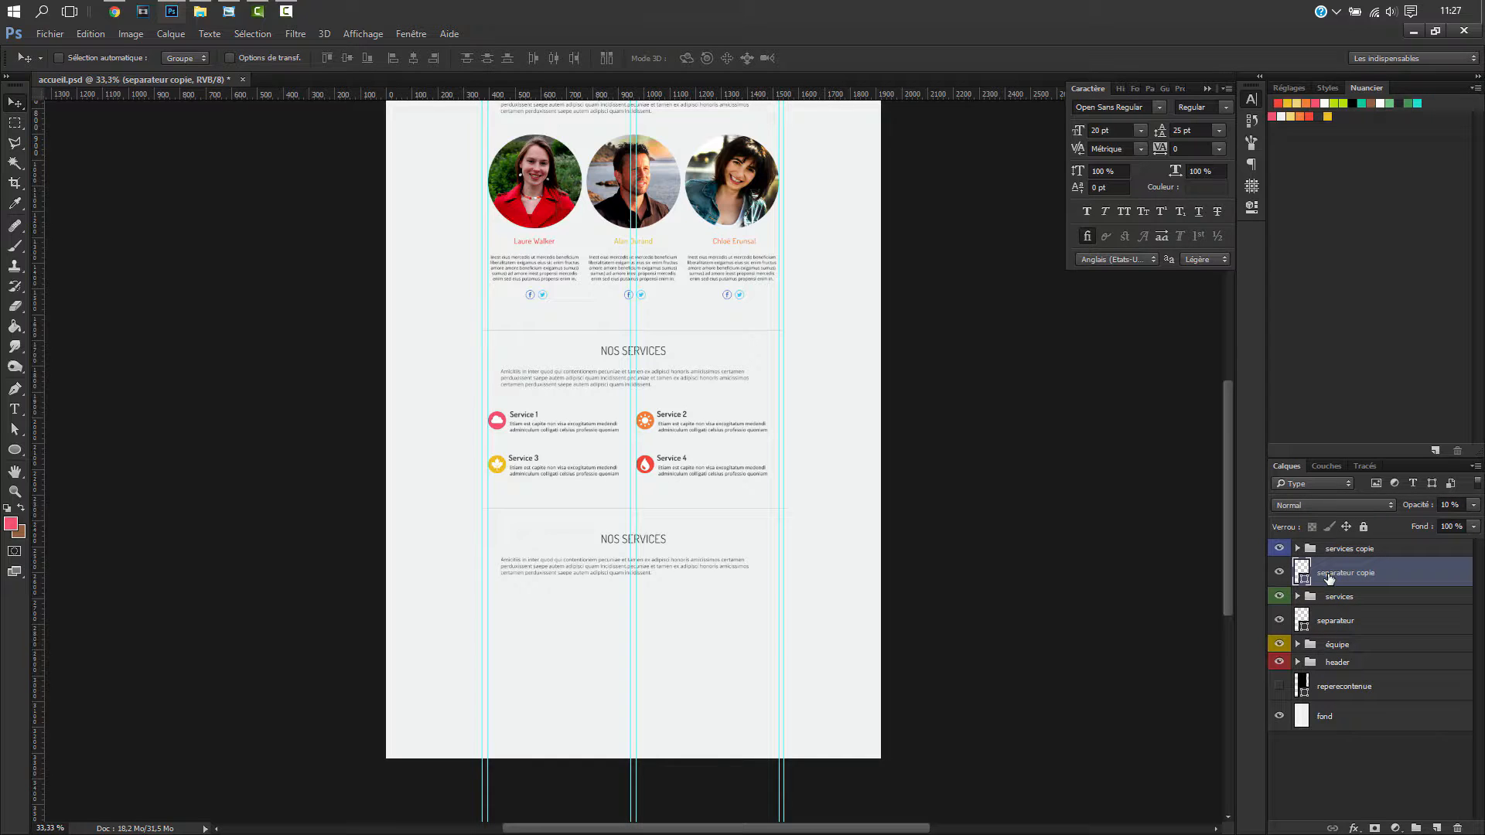
key(shift+Up)
key(shift+Up)
key(shift+Up)
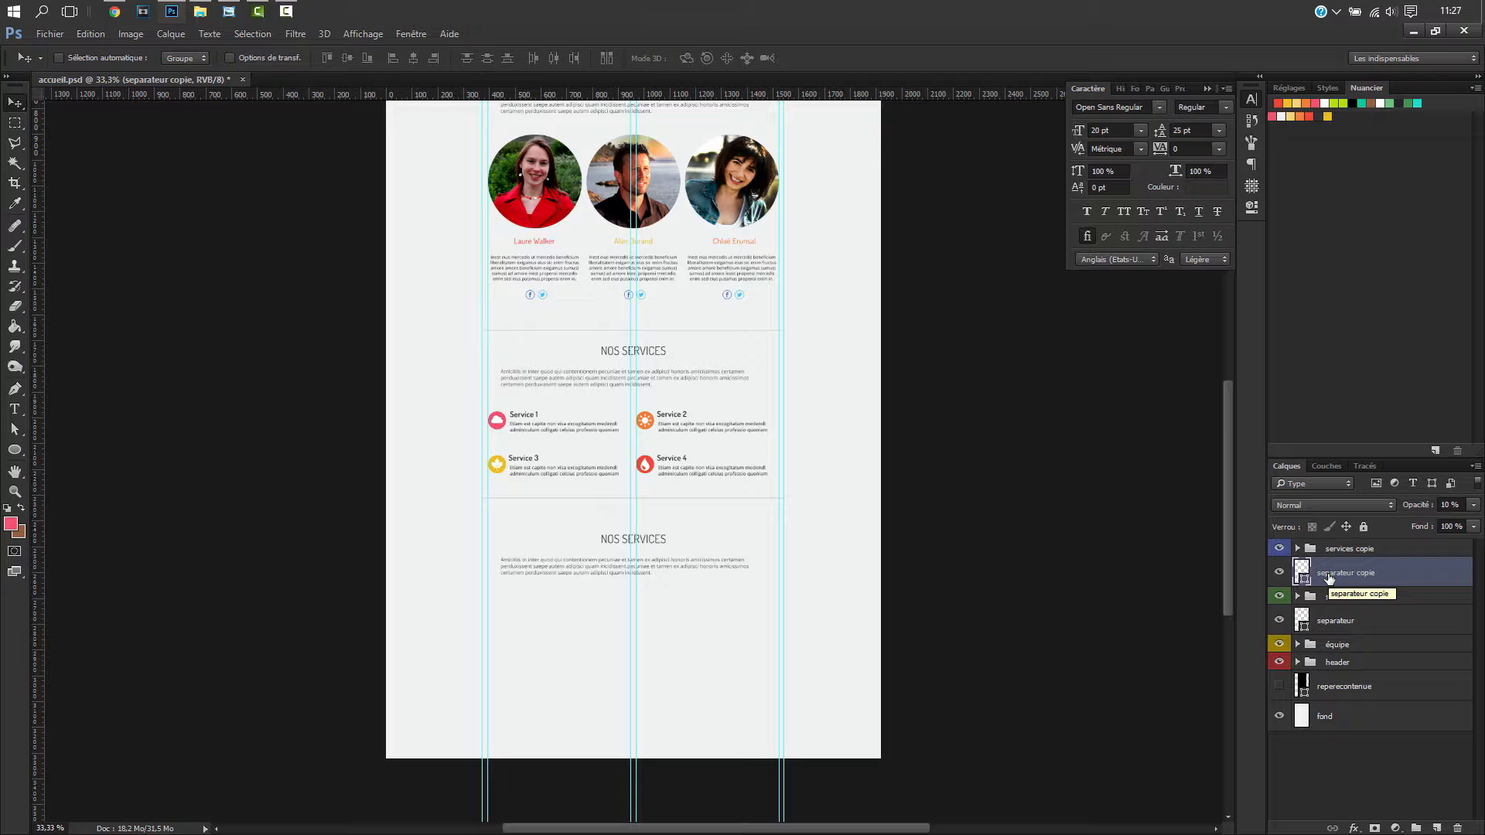
key(shift+Down)
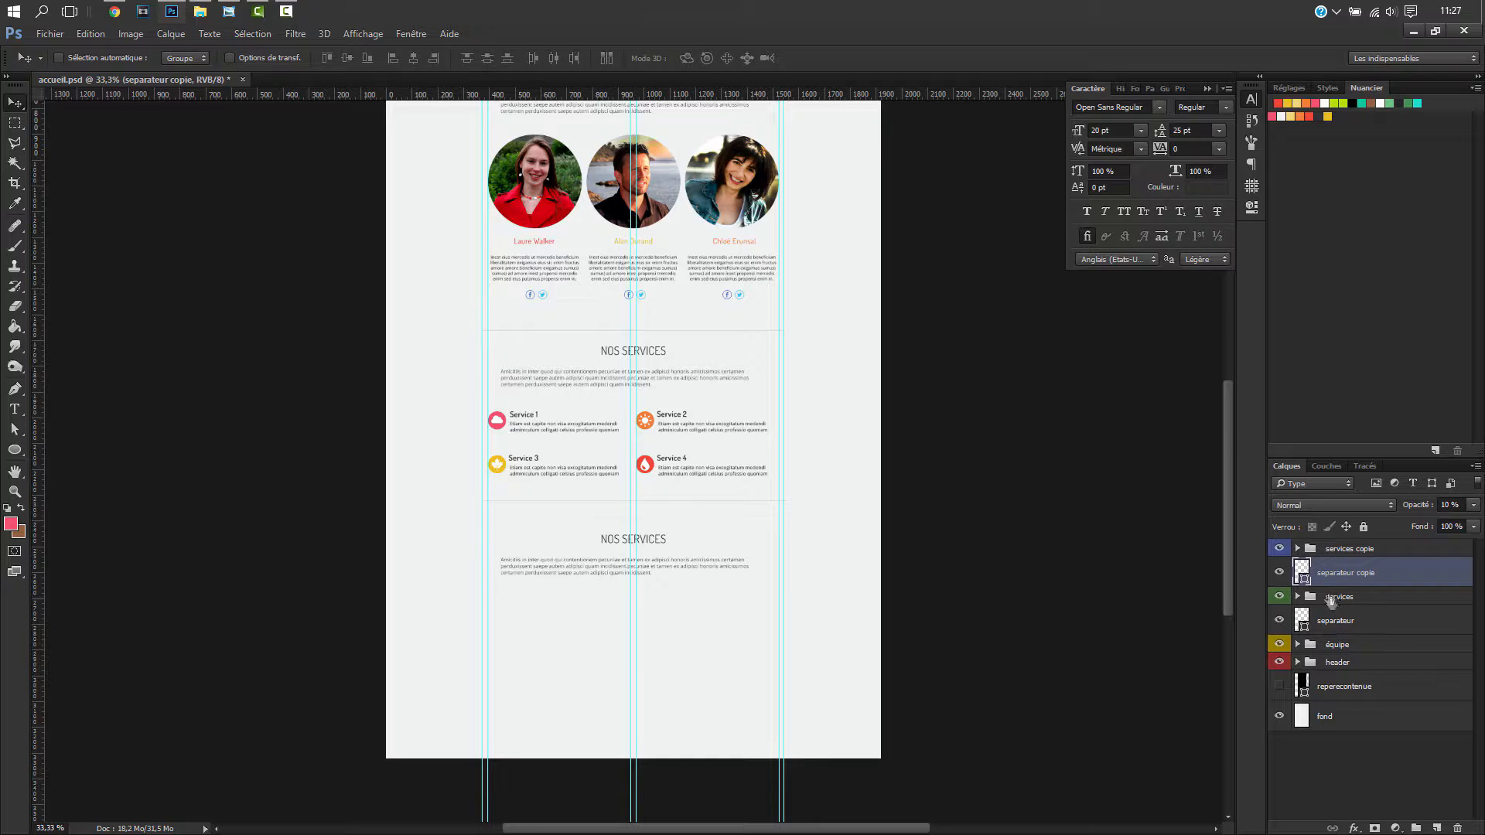
- Move the services copie group up 70 px toward the separator and check the spacing with the guides hidden
click(1348, 596)
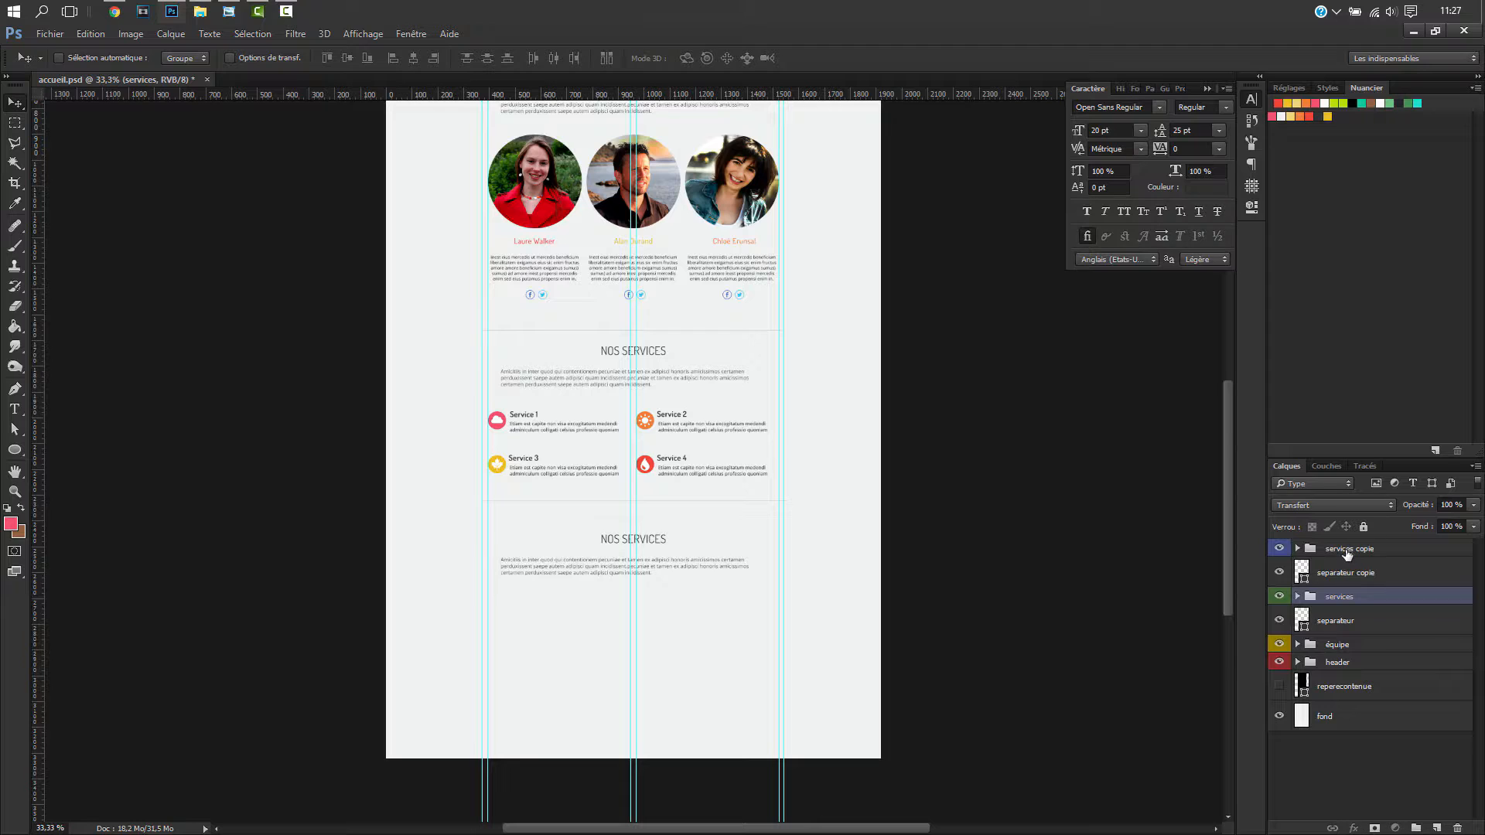
click(1349, 549)
key(shift+Up)
key(shift+Up)
key(shift+Up)
key(shift+Up)
key(shift+Up)
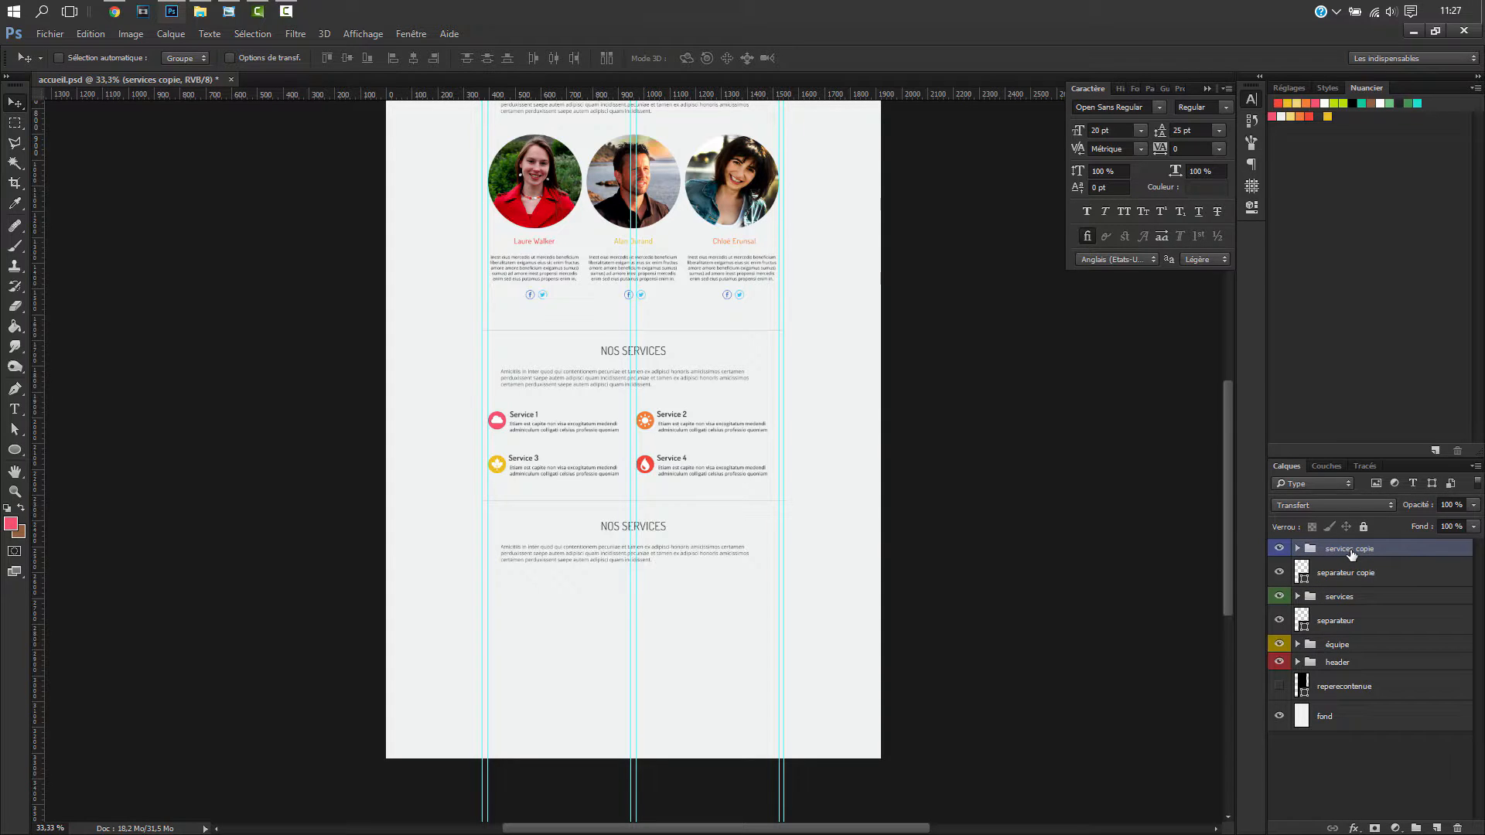
key(shift+Up)
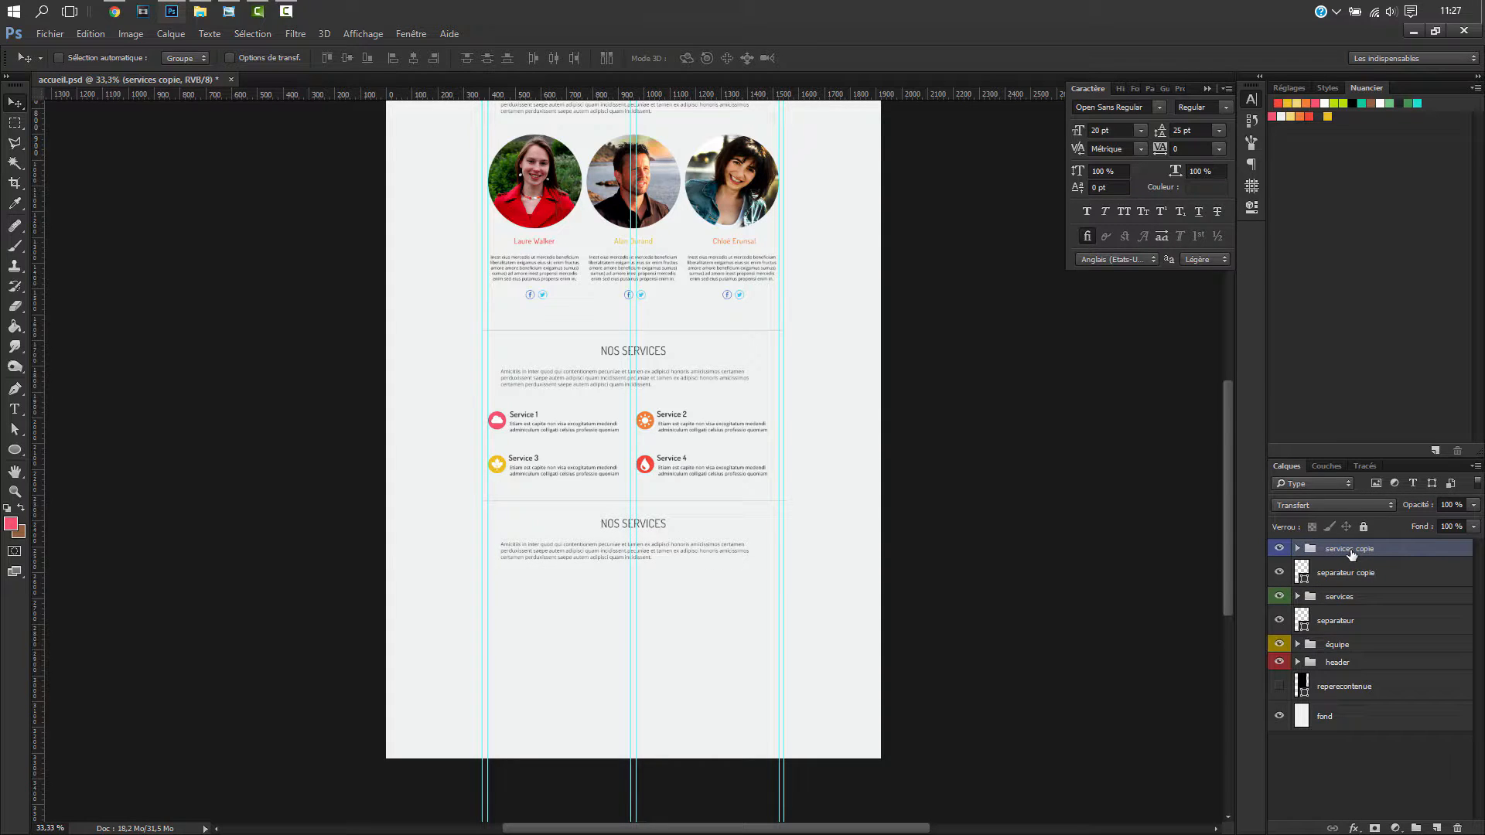
key(shift+Up)
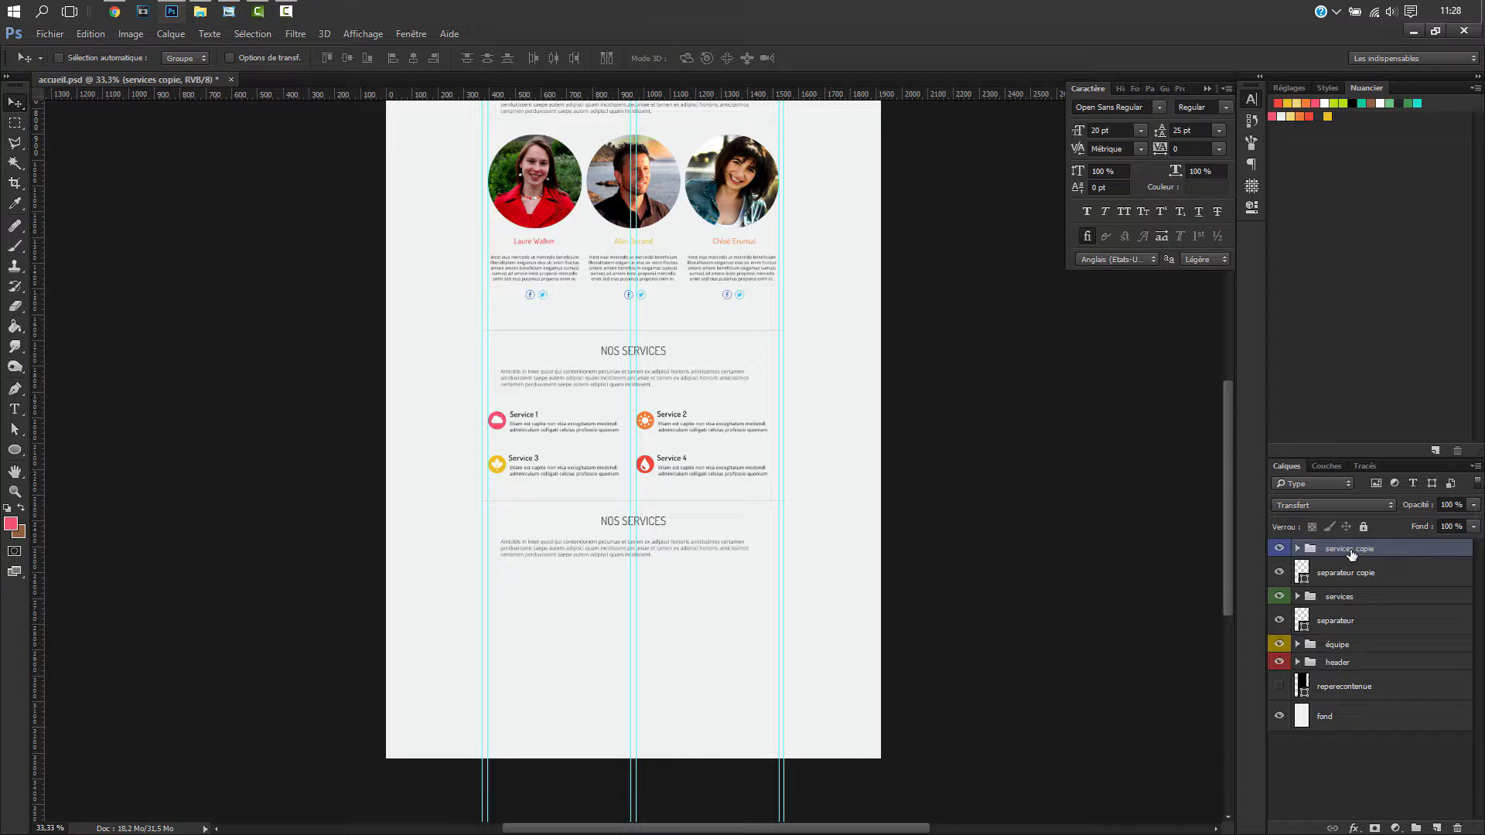
key(ctrl+h)
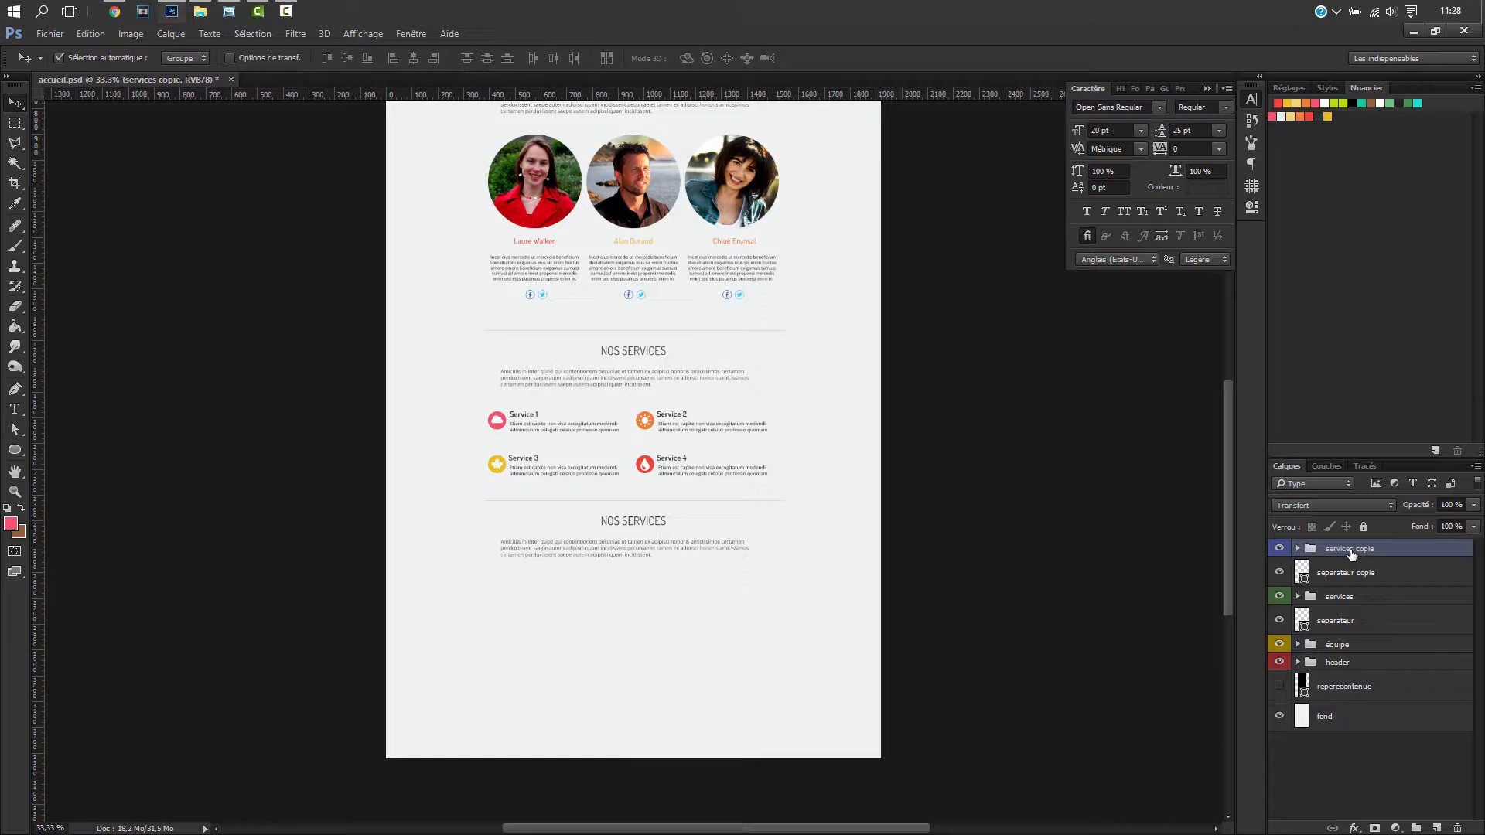
key(ctrl+h)
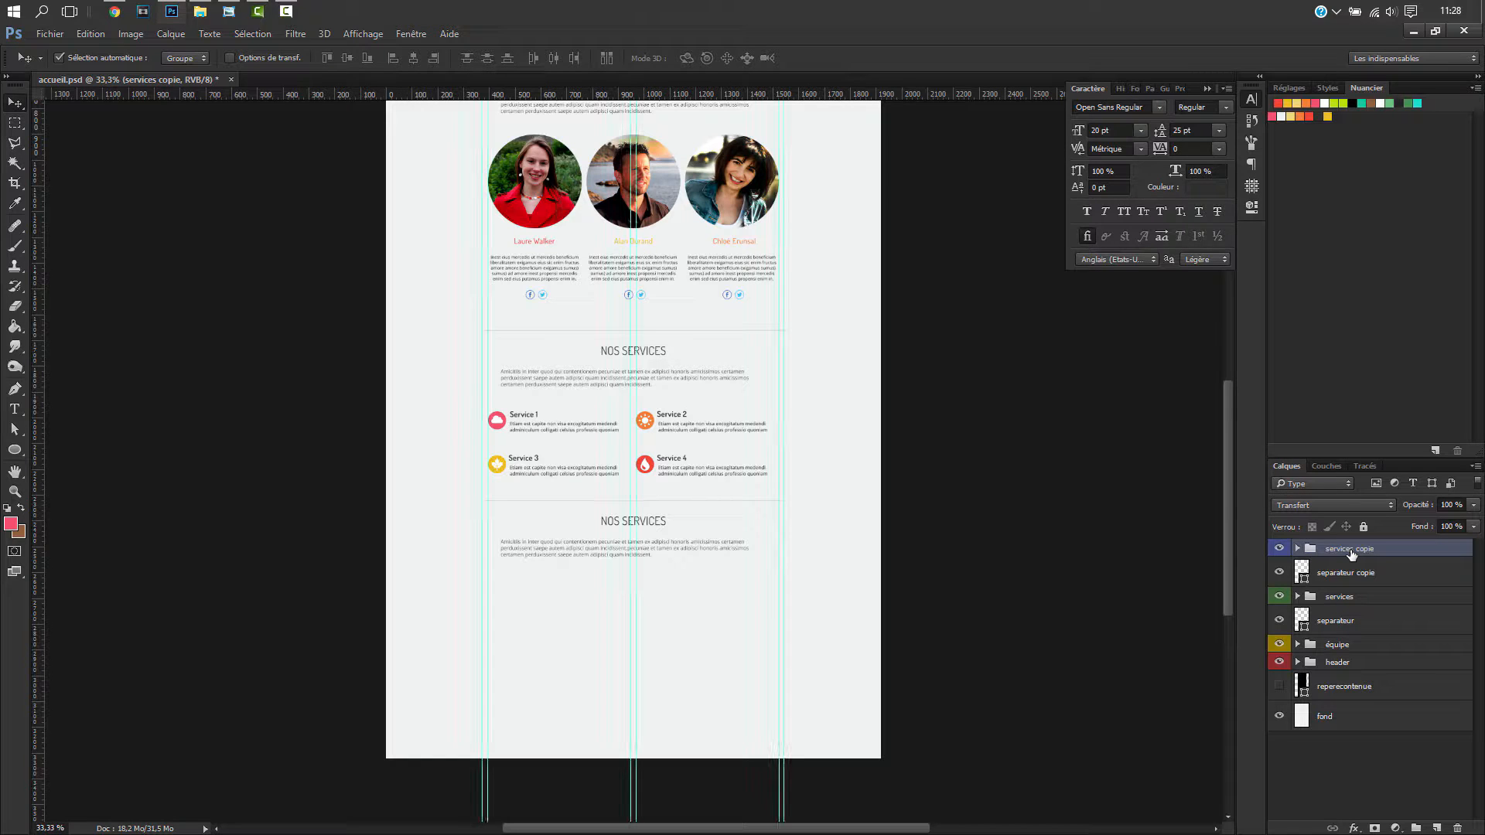
- Replace the Nos services heading text in the services copie group with "La galerie"
click(1297, 549)
click(1361, 608)
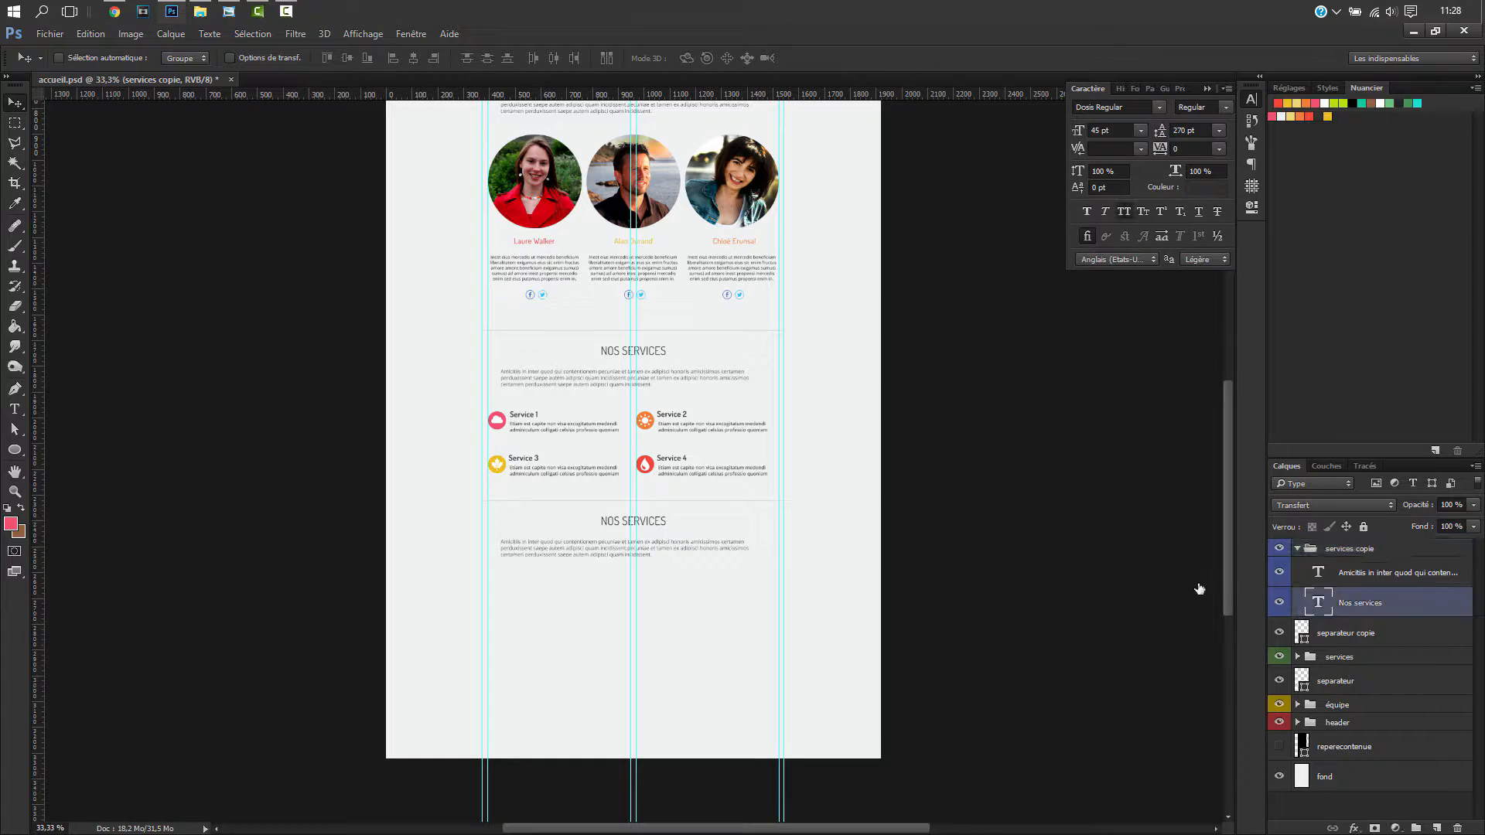
key(t)
click(645, 525)
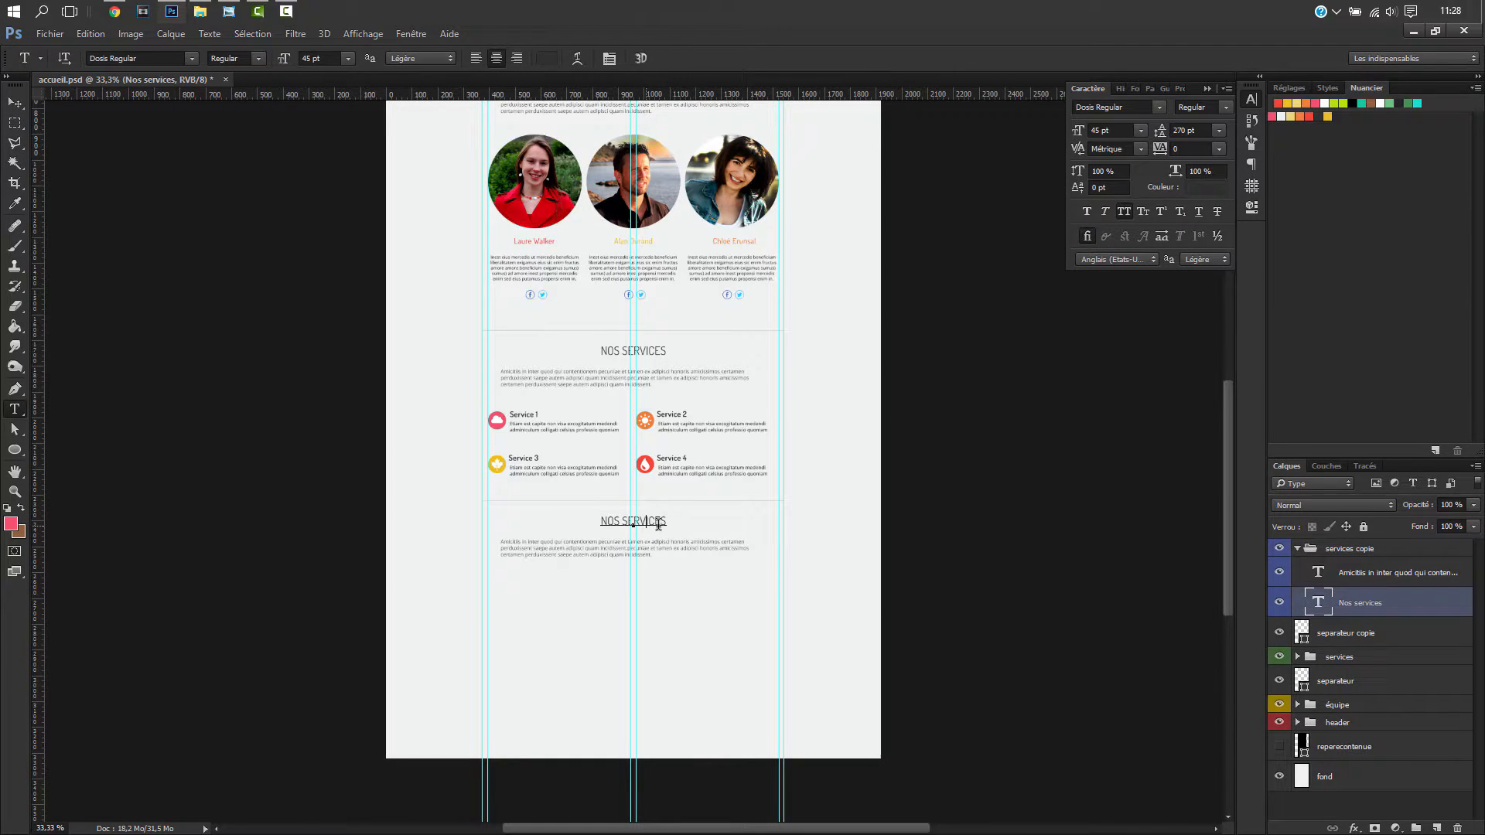
drag(608, 517, 580, 521)
text(LA GALERIE)
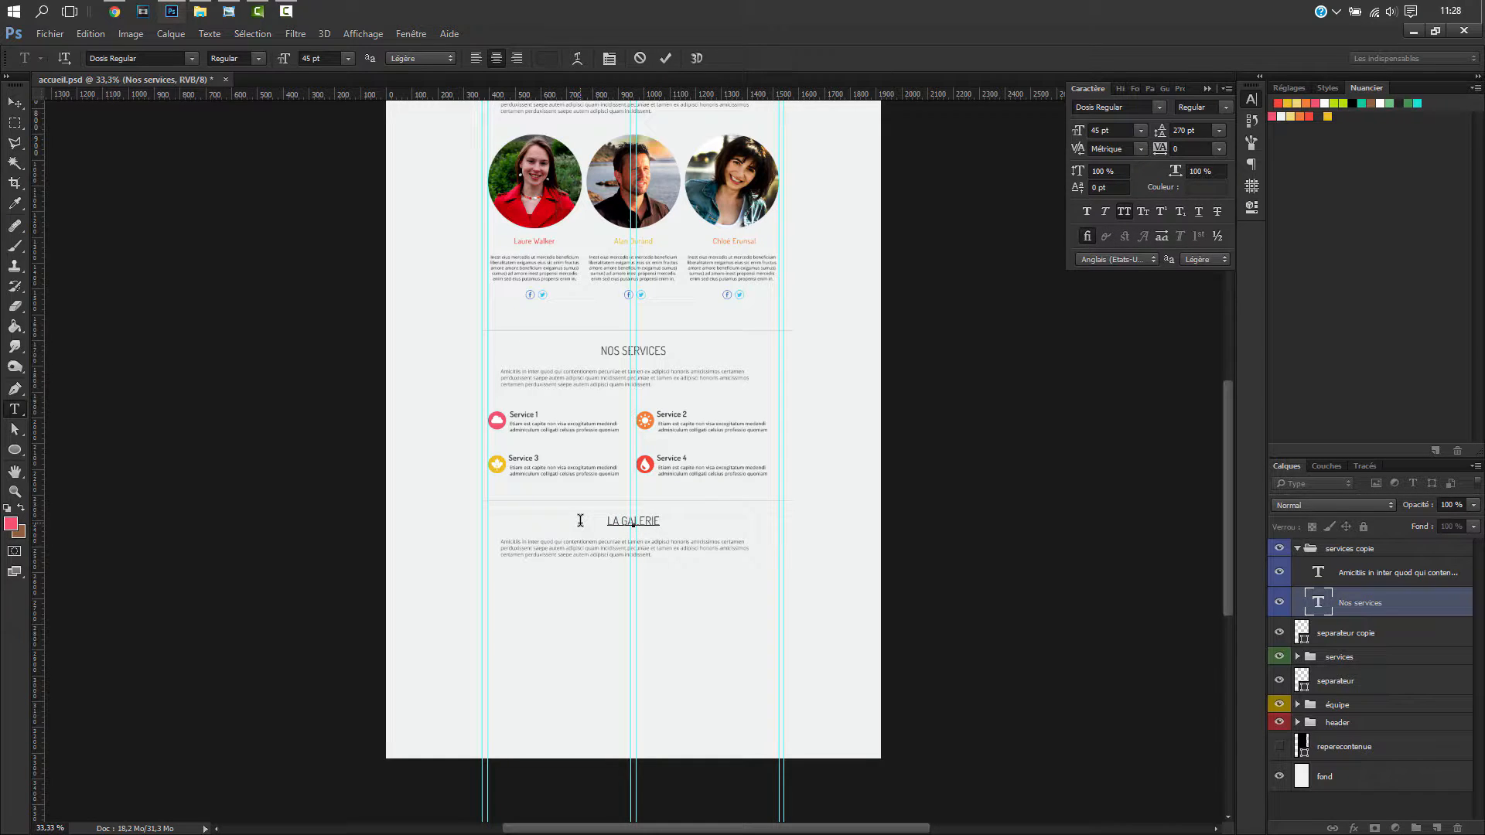
- Switch to Chrome, look up the spelling with "la gelerie" in a new tab, and return to Photoshop
click(118, 18)
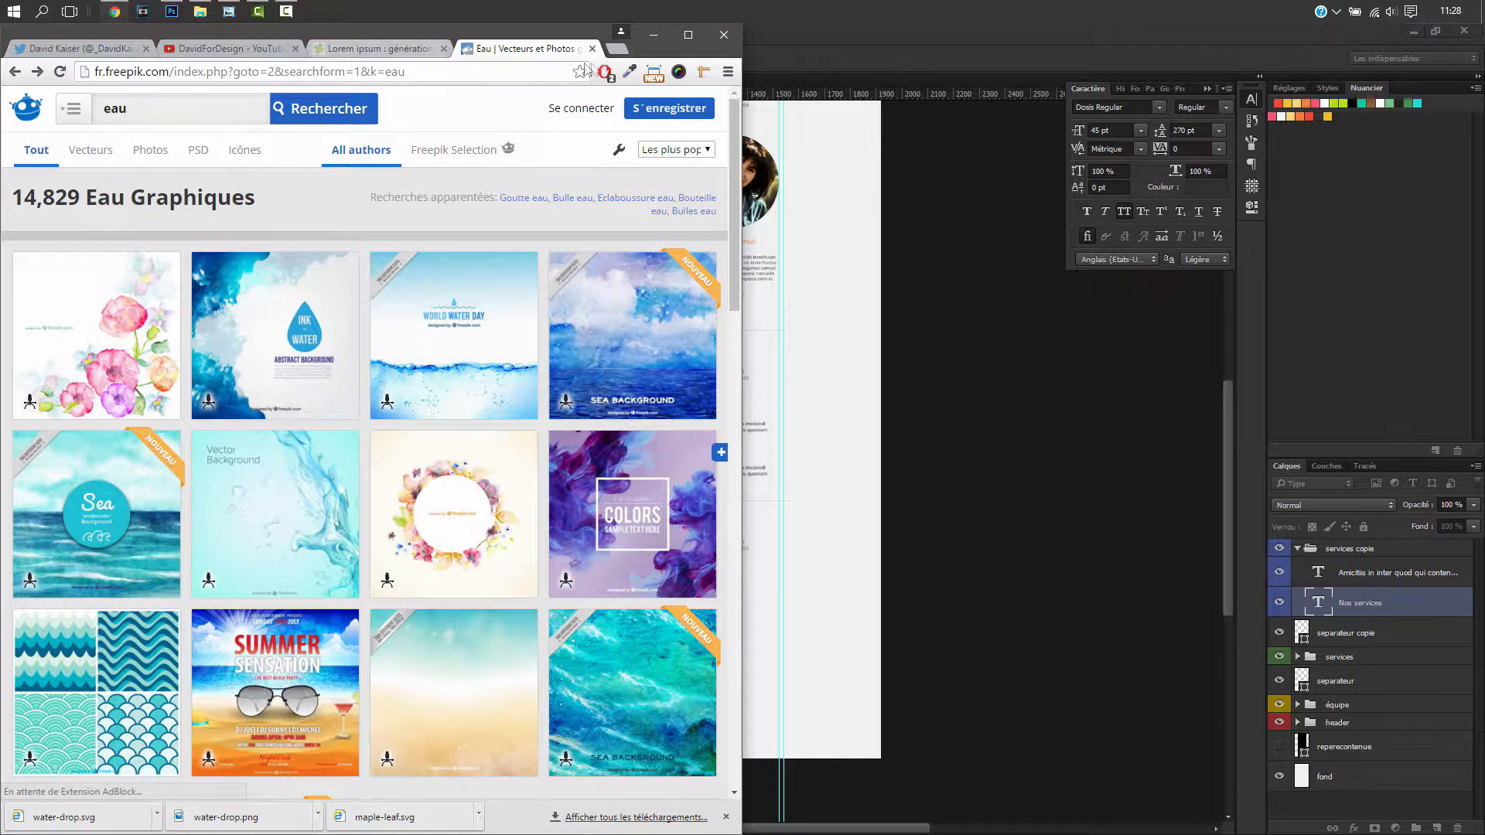
click(616, 51)
text(la gelerie)
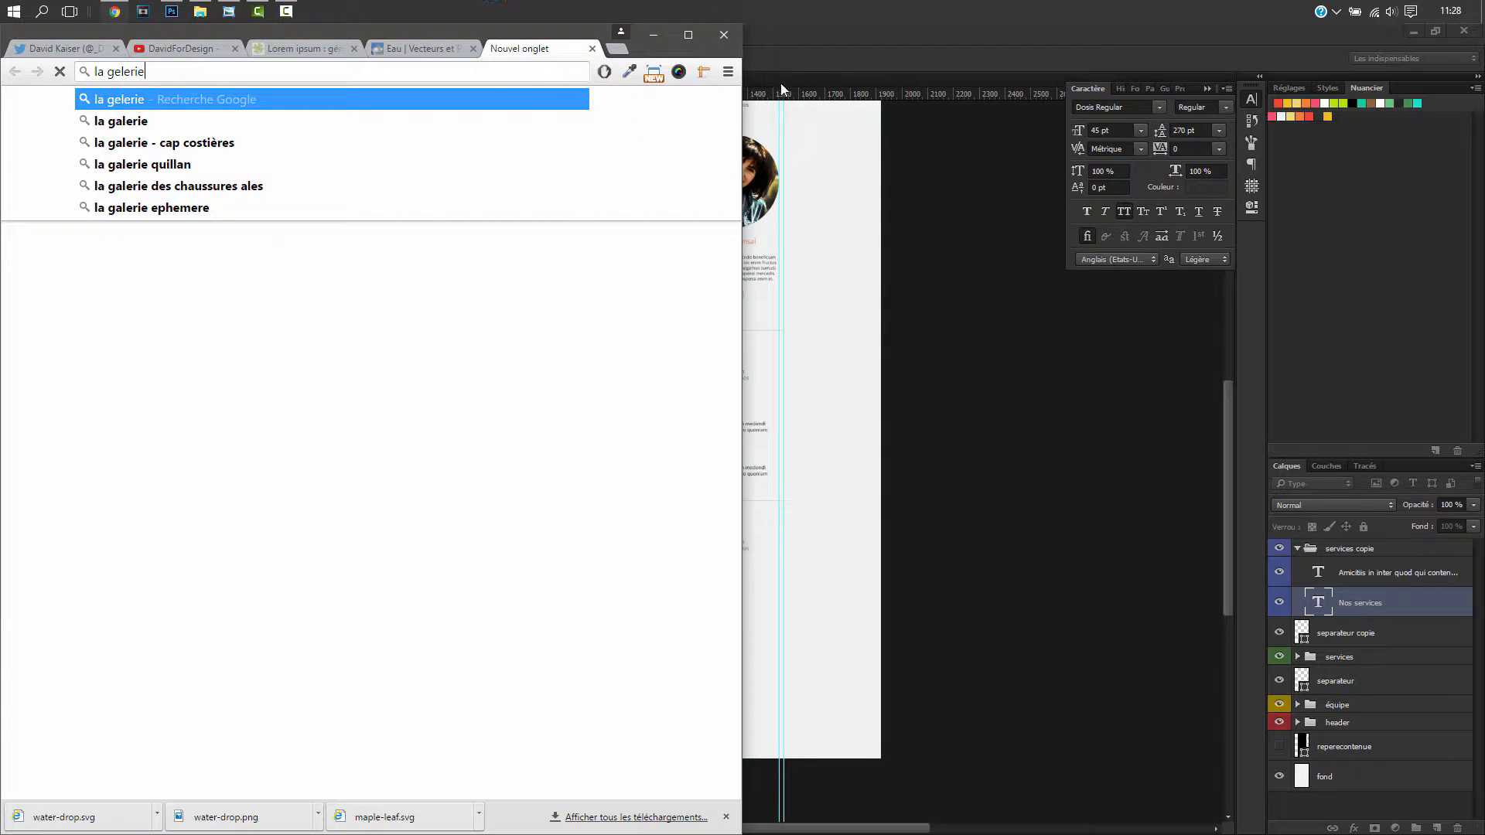
click(841, 40)
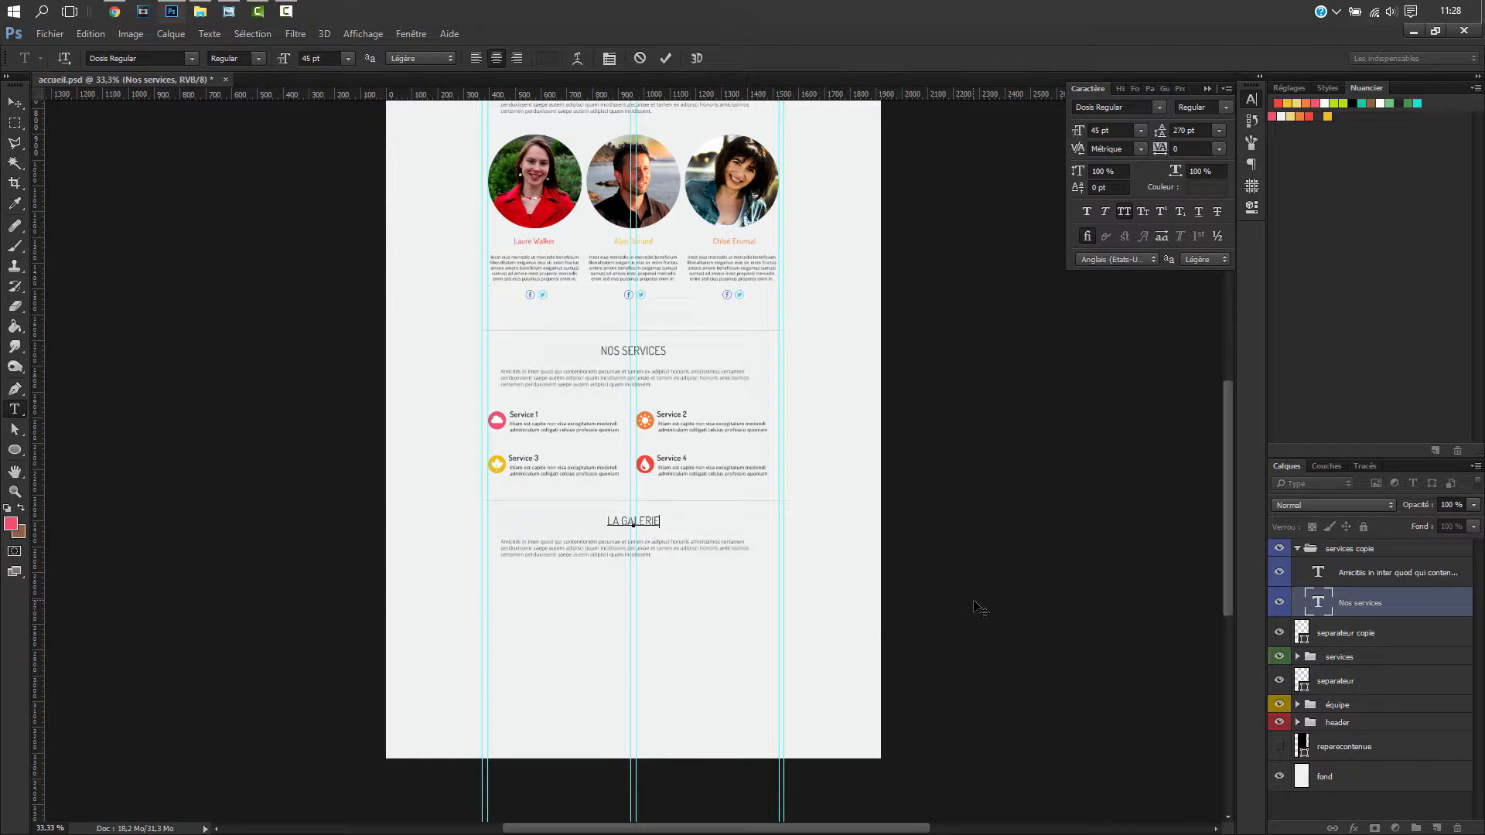
- Commit the La galerie heading edit and check the heading's spacing from the separator line and the intro text
click(1369, 606)
key(v)
key(ctrl+a)
key(ctrl+d)
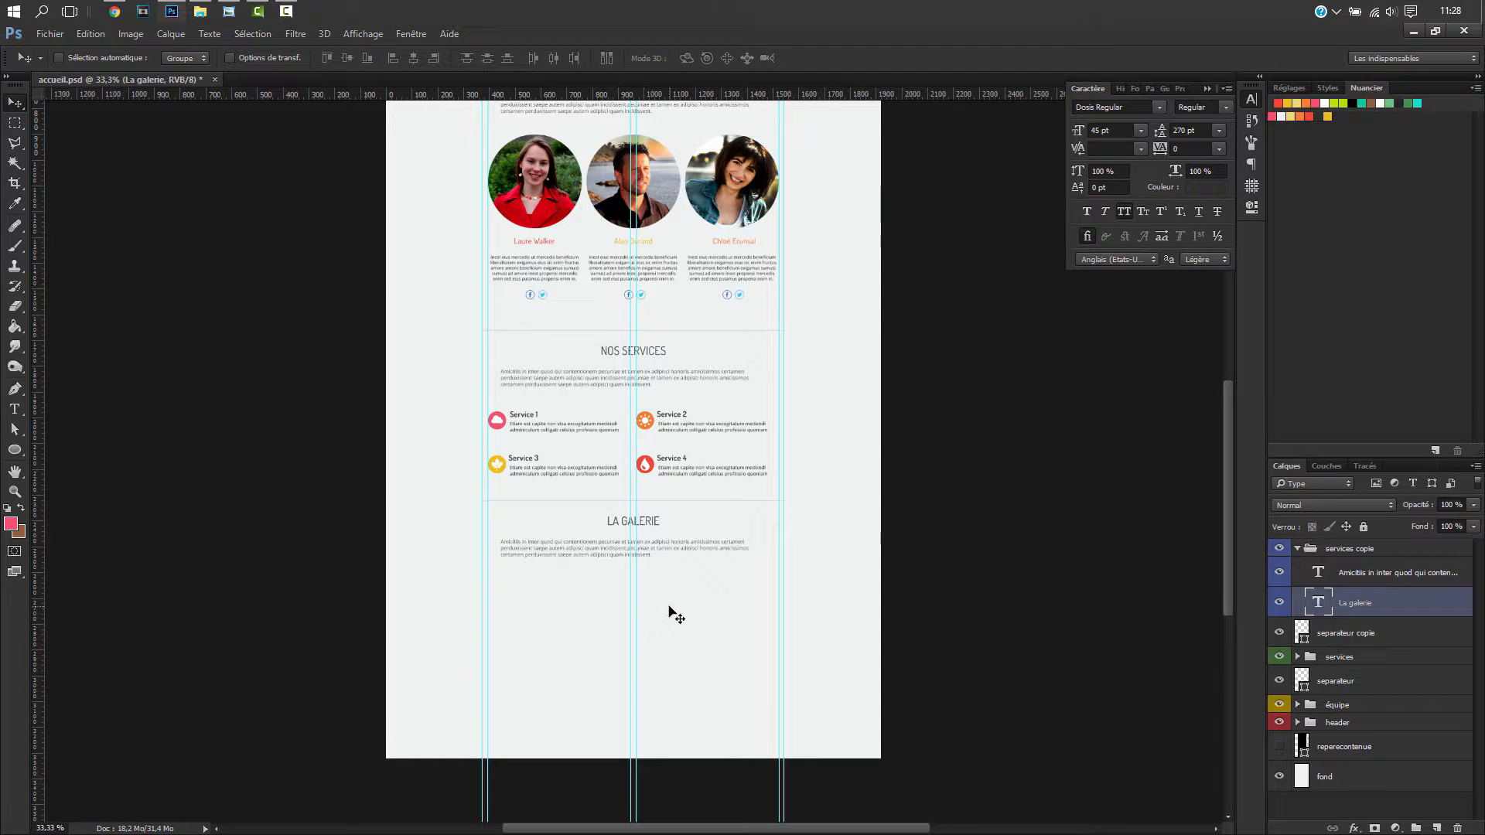
key(ctrl)
key(ctrl+plus)
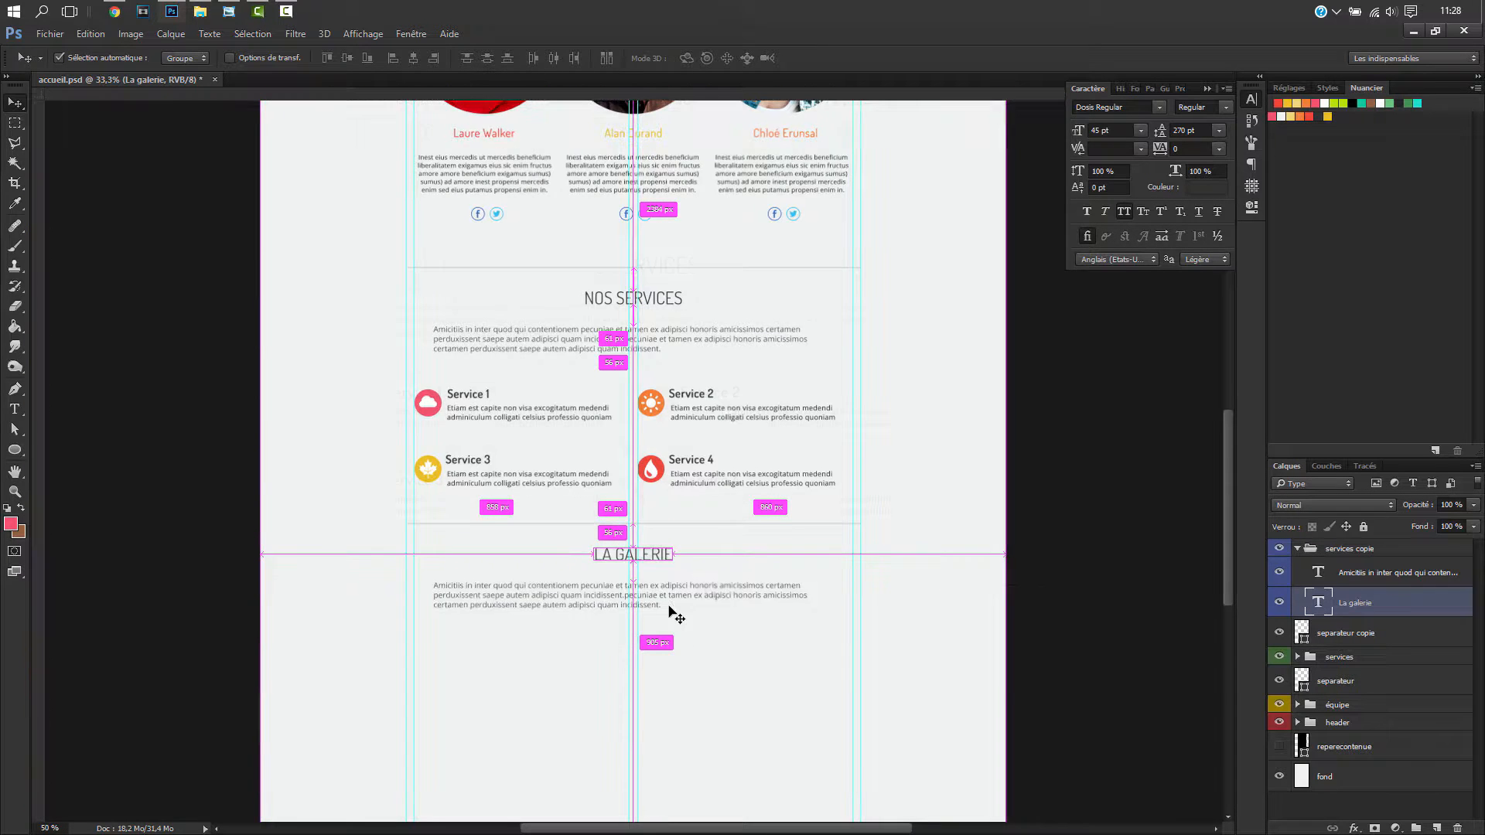
- Remove the two centre guides and the two inner margin guides, keeping only the outer content guides
key(ctrl+plus)
drag(769, 705, 782, 444)
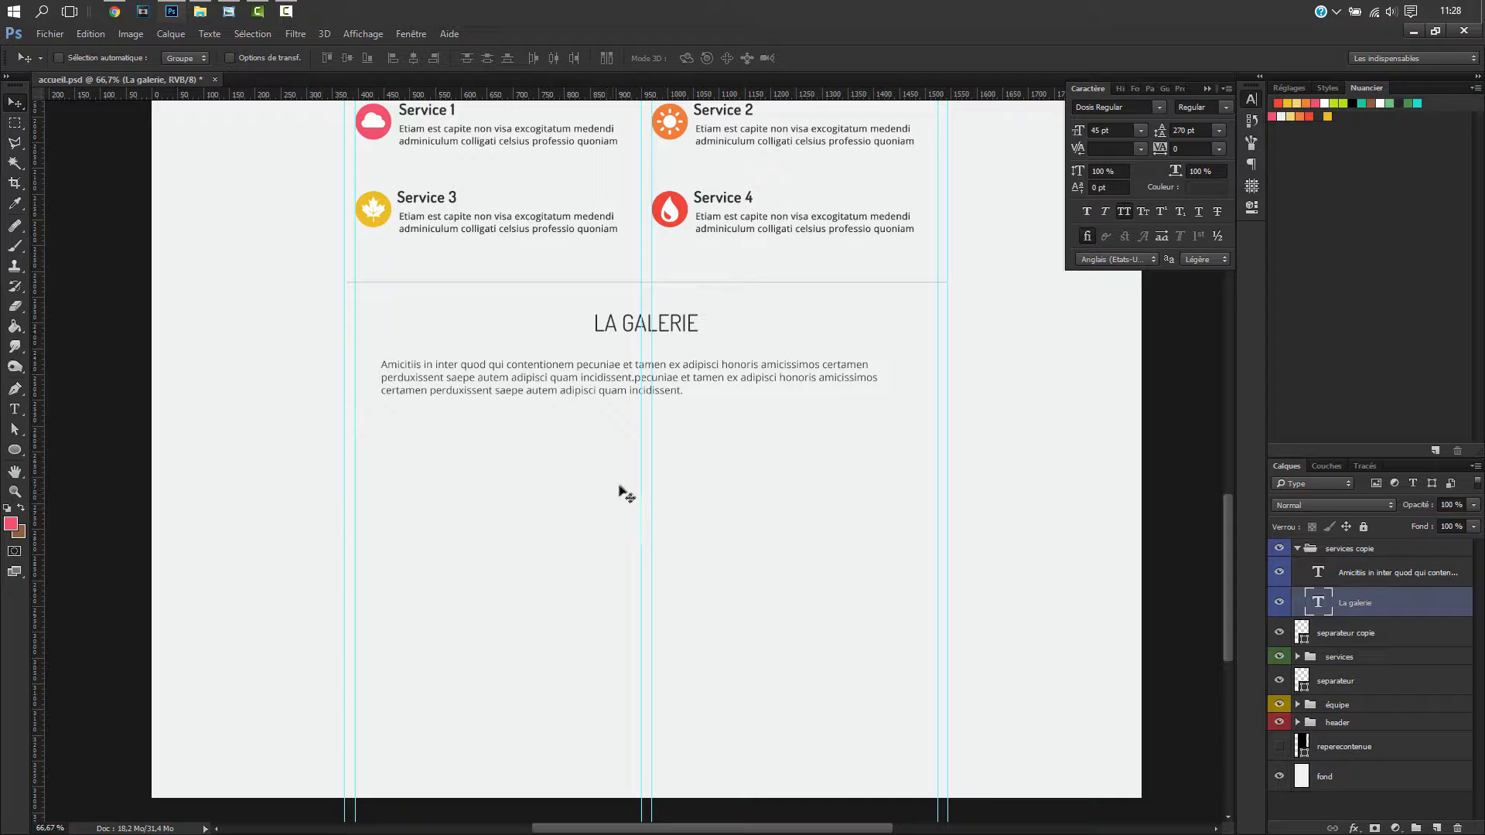
drag(641, 489, 78, 431)
drag(651, 499, 35, 509)
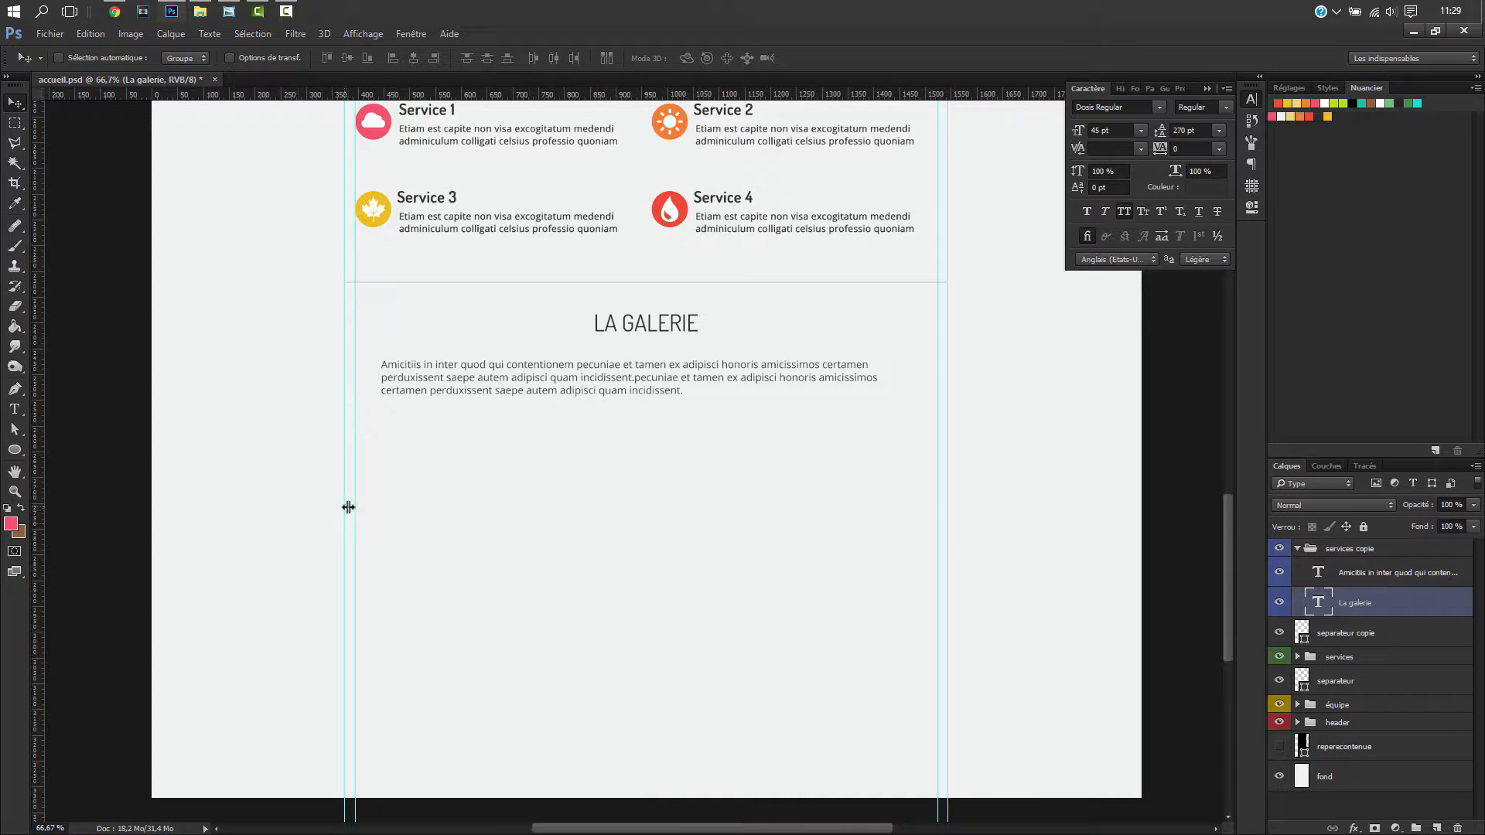
drag(350, 506, 35, 497)
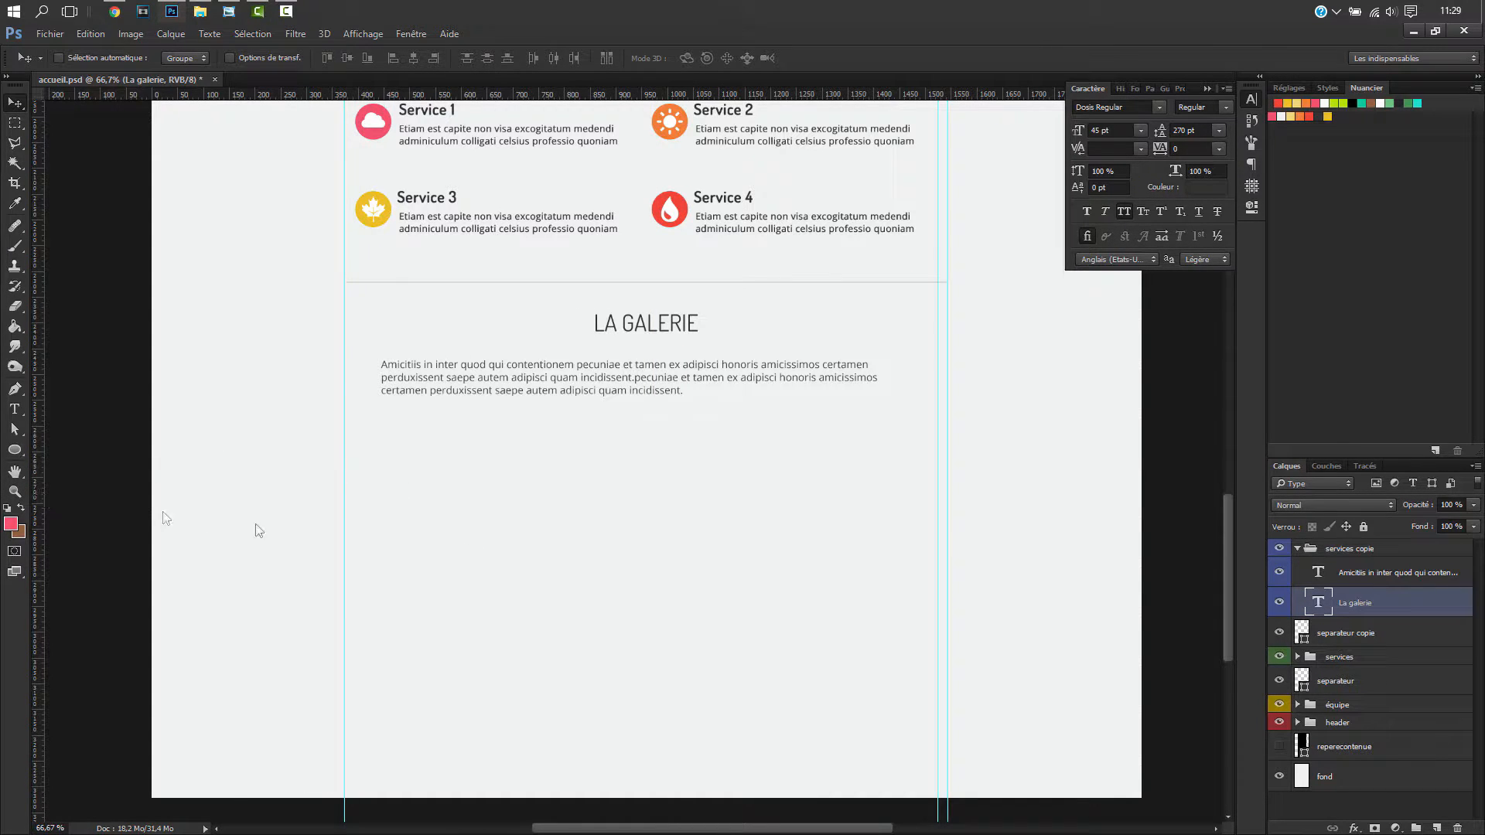
drag(935, 484, 37, 483)
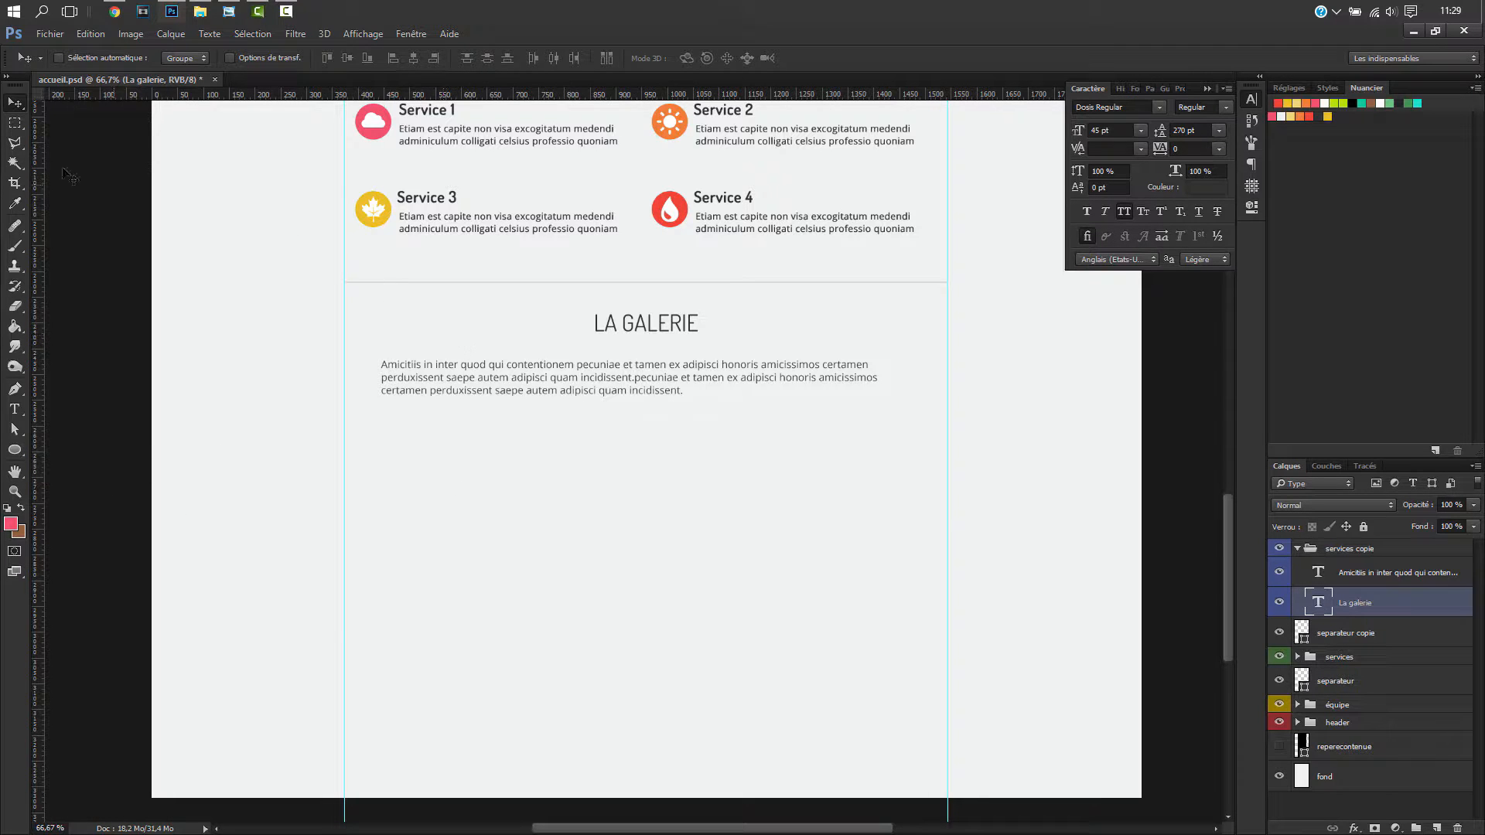
- Use GuideGuide to divide the area between the outer guides below the gallery text into 4 columns without margins or gutters
click(15, 122)
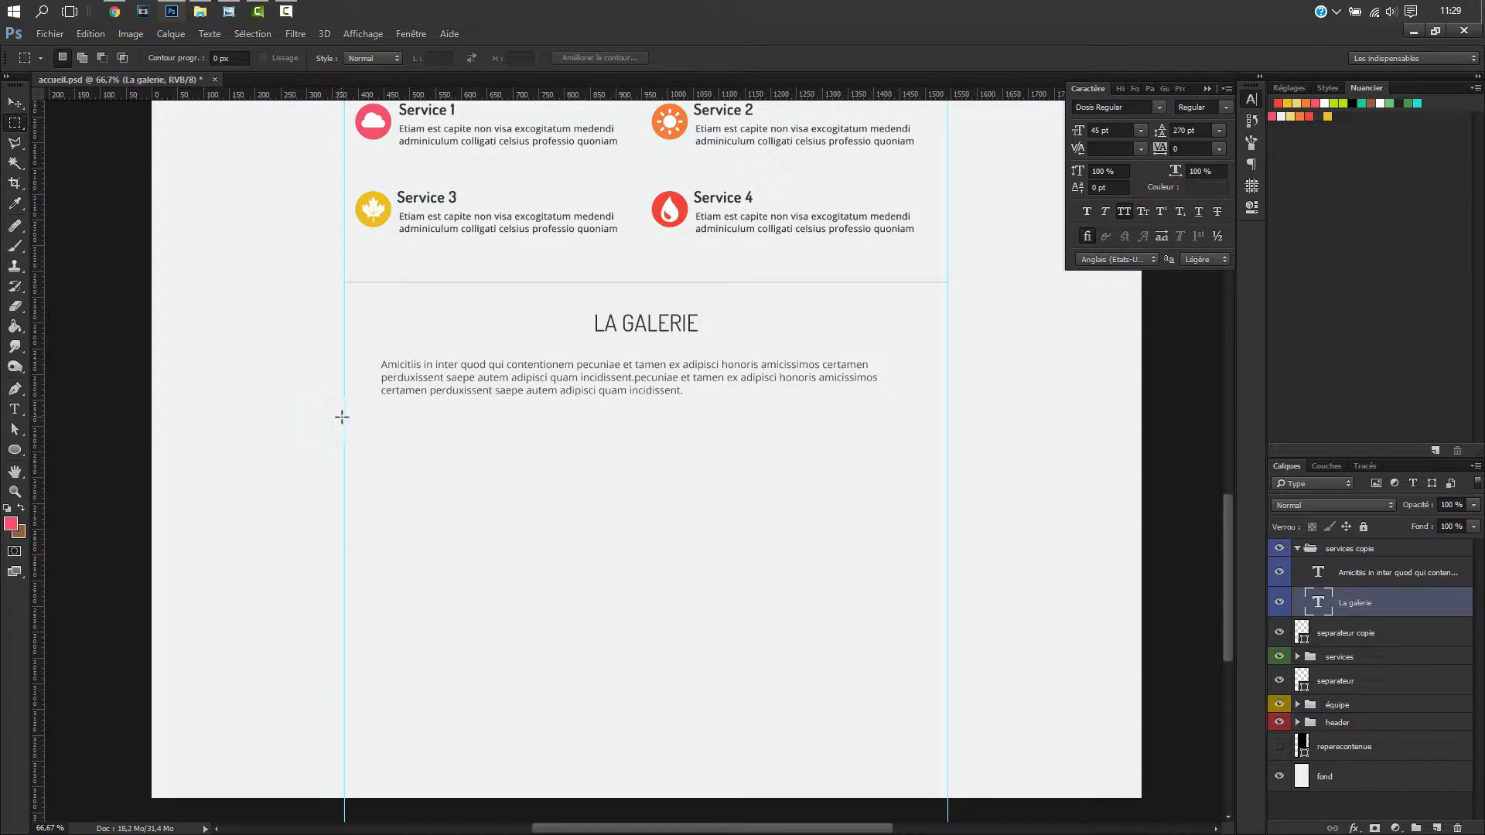
drag(346, 421, 946, 558)
click(1252, 189)
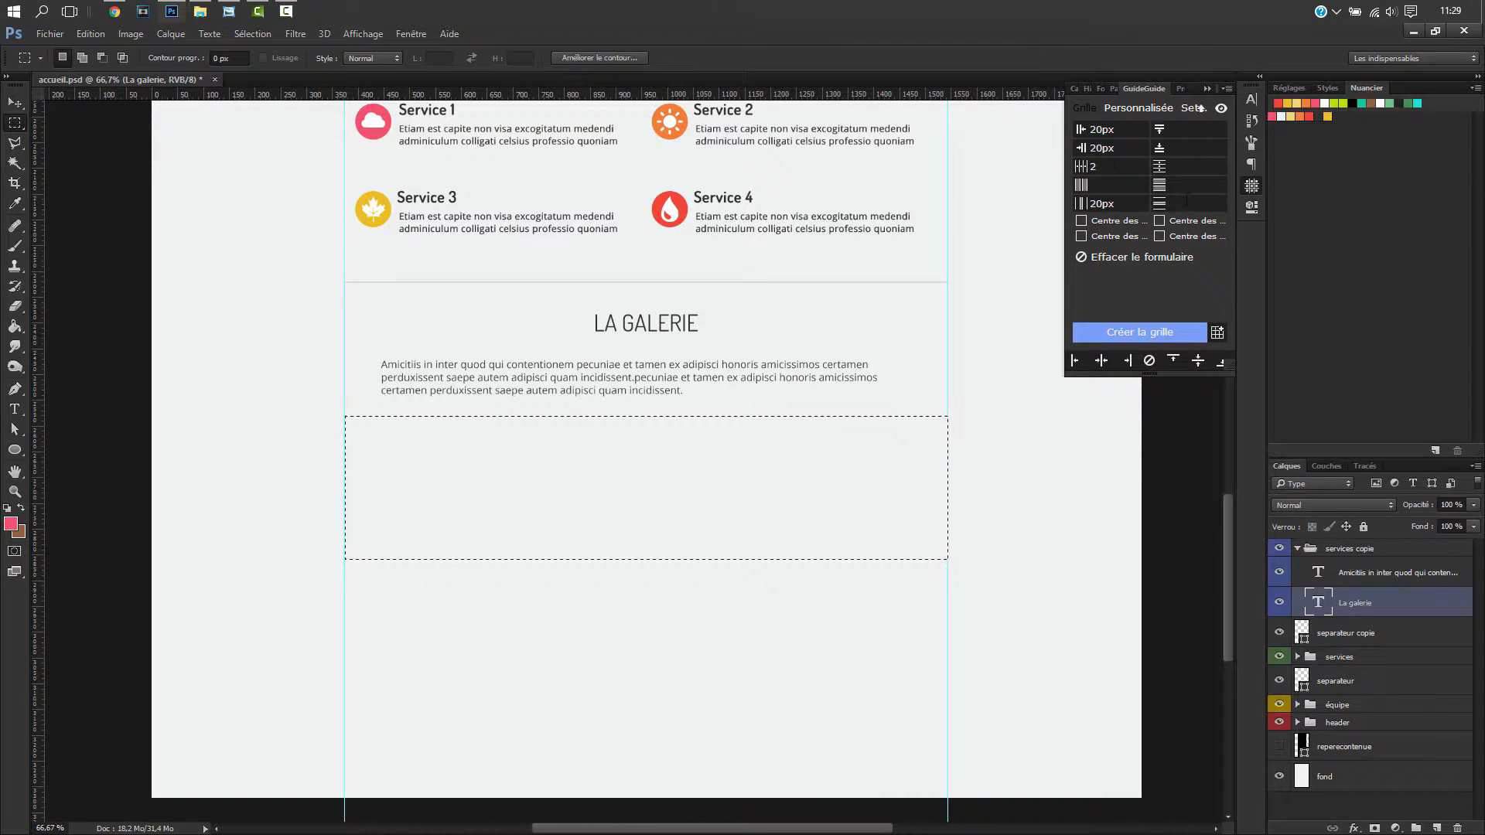
double_click(1111, 161)
text(4)
drag(1121, 148, 1081, 132)
key(BackSpace)
key(BackSpace)
drag(1118, 205, 1084, 212)
key(BackSpace)
click(1129, 332)
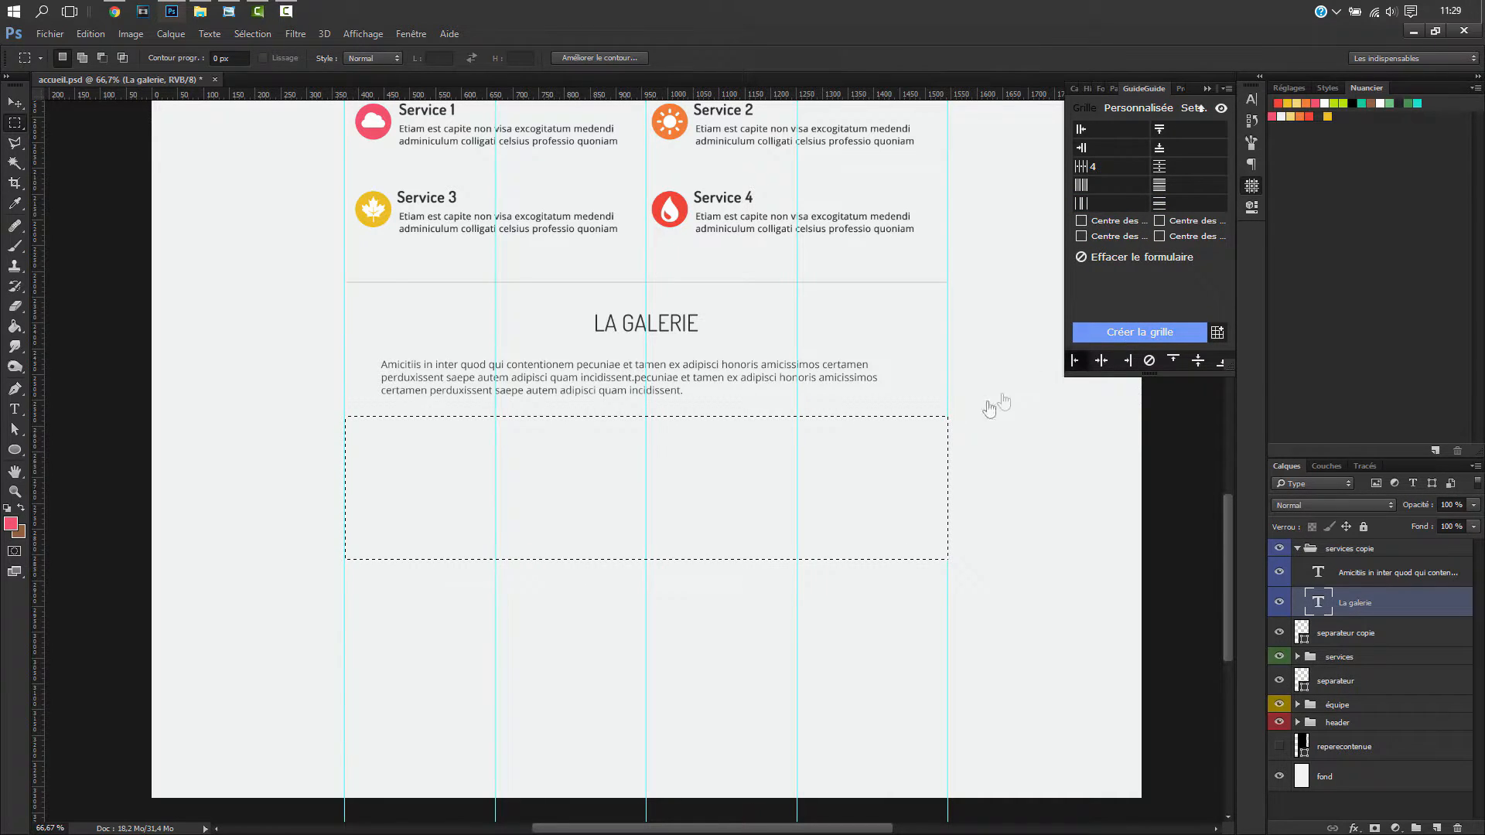
click(927, 427)
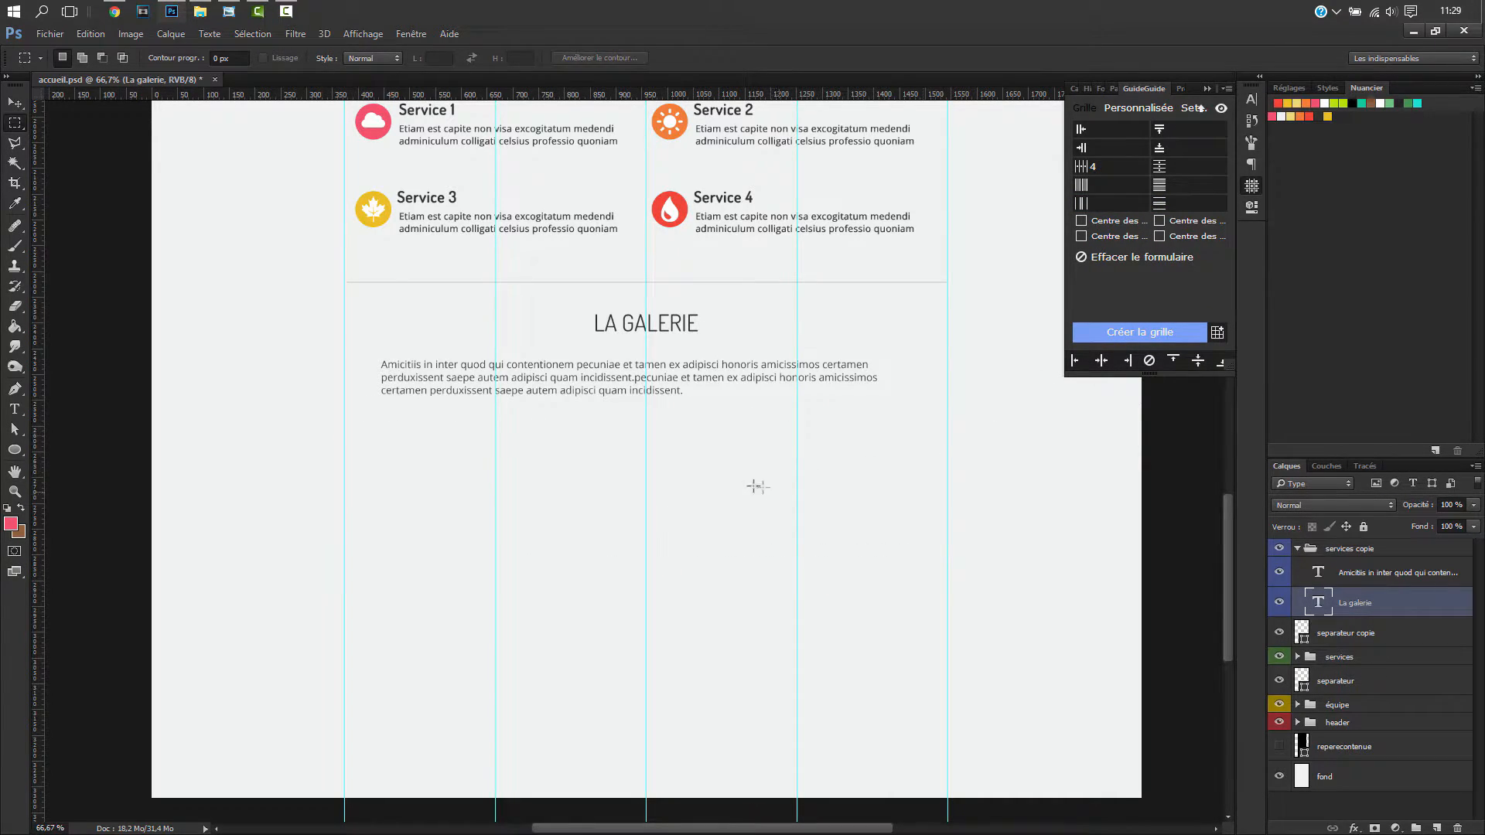
- Place a horizontal guide below the gallery paragraph and another one column width lower to bound a row of squares
drag(772, 96, 780, 434)
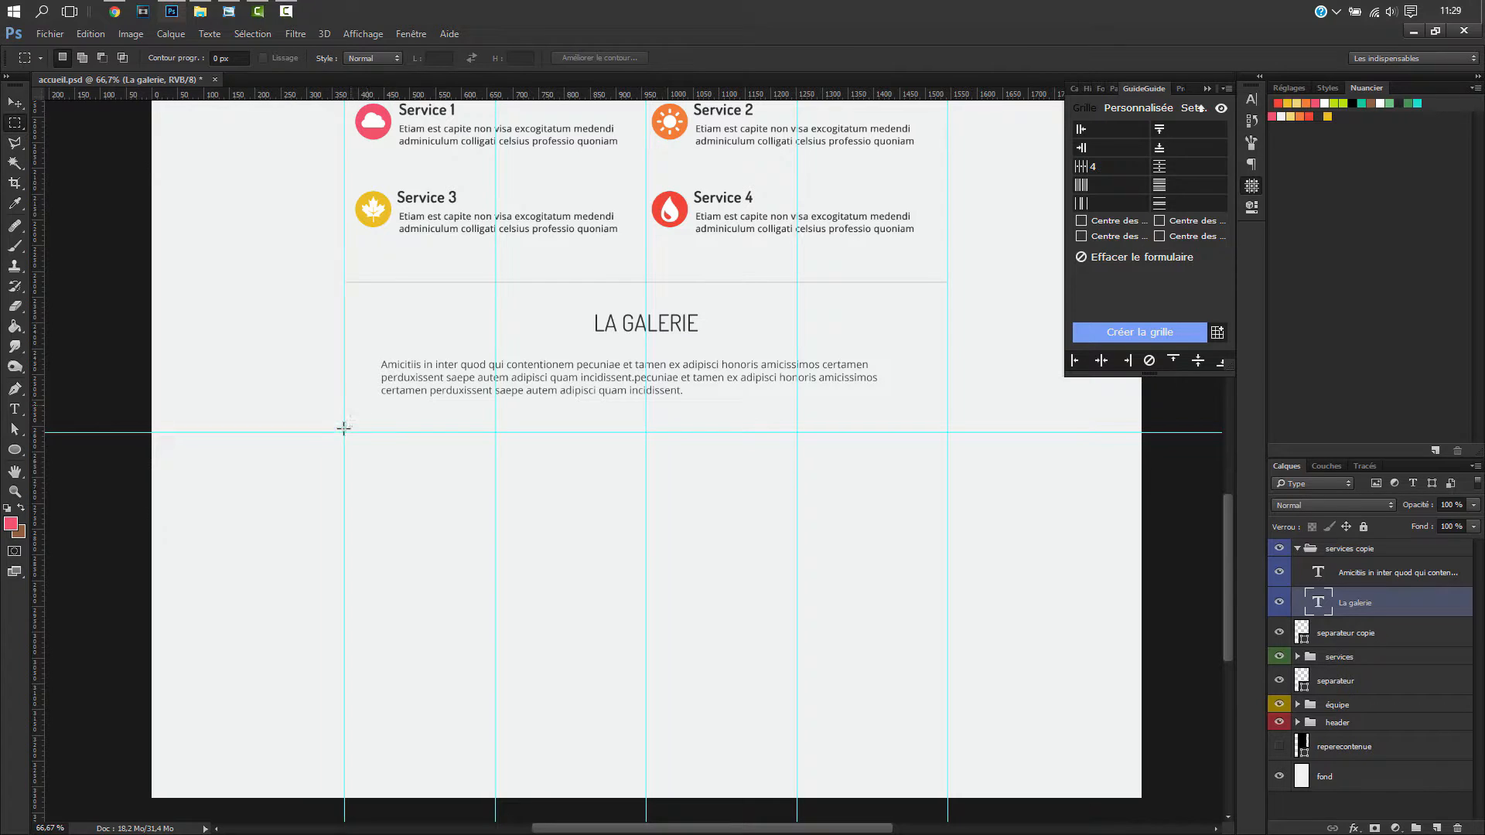
drag(344, 432, 496, 584)
drag(691, 94, 615, 581)
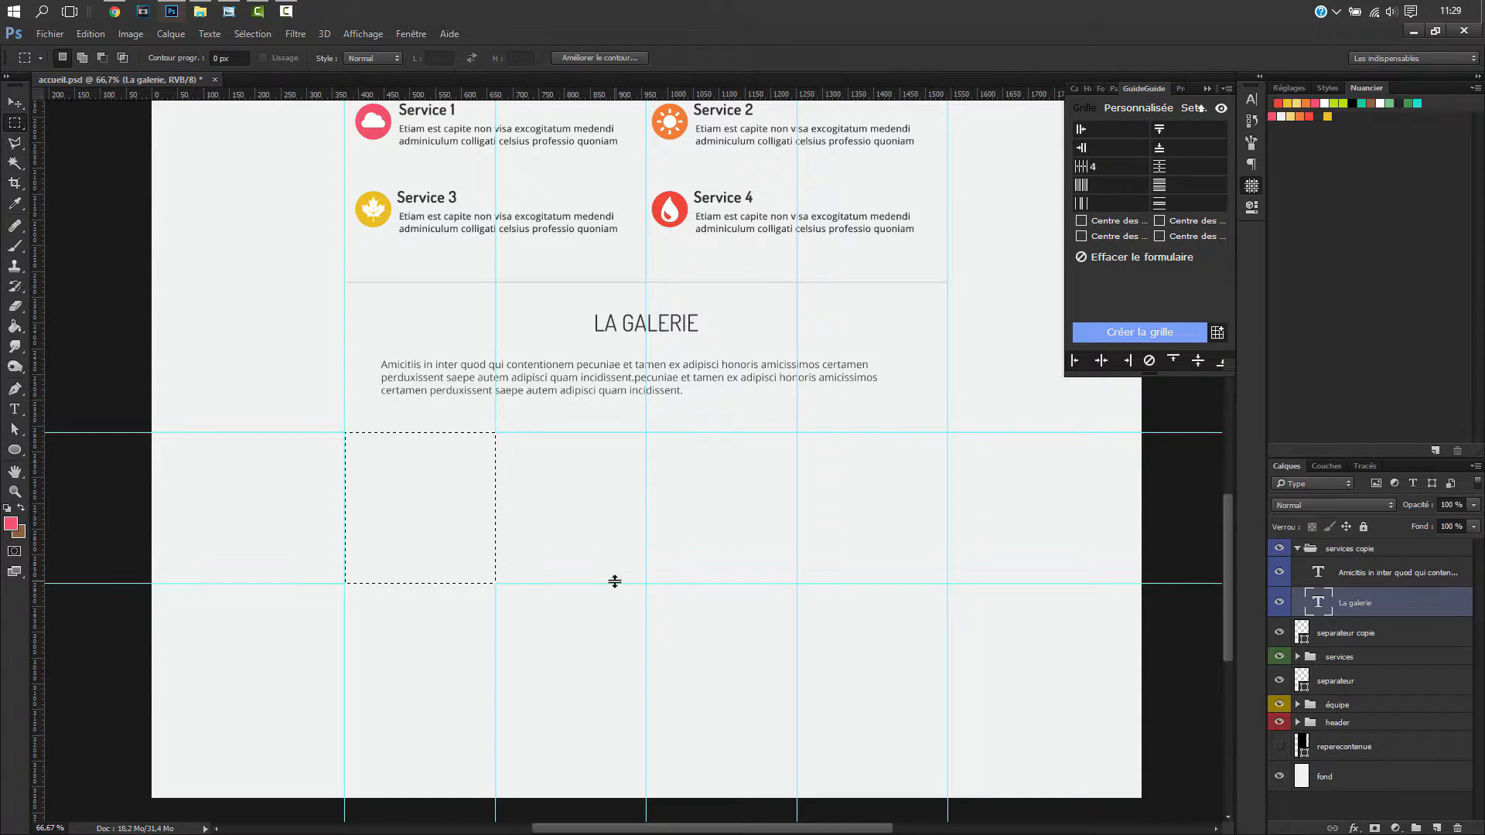
click(601, 577)
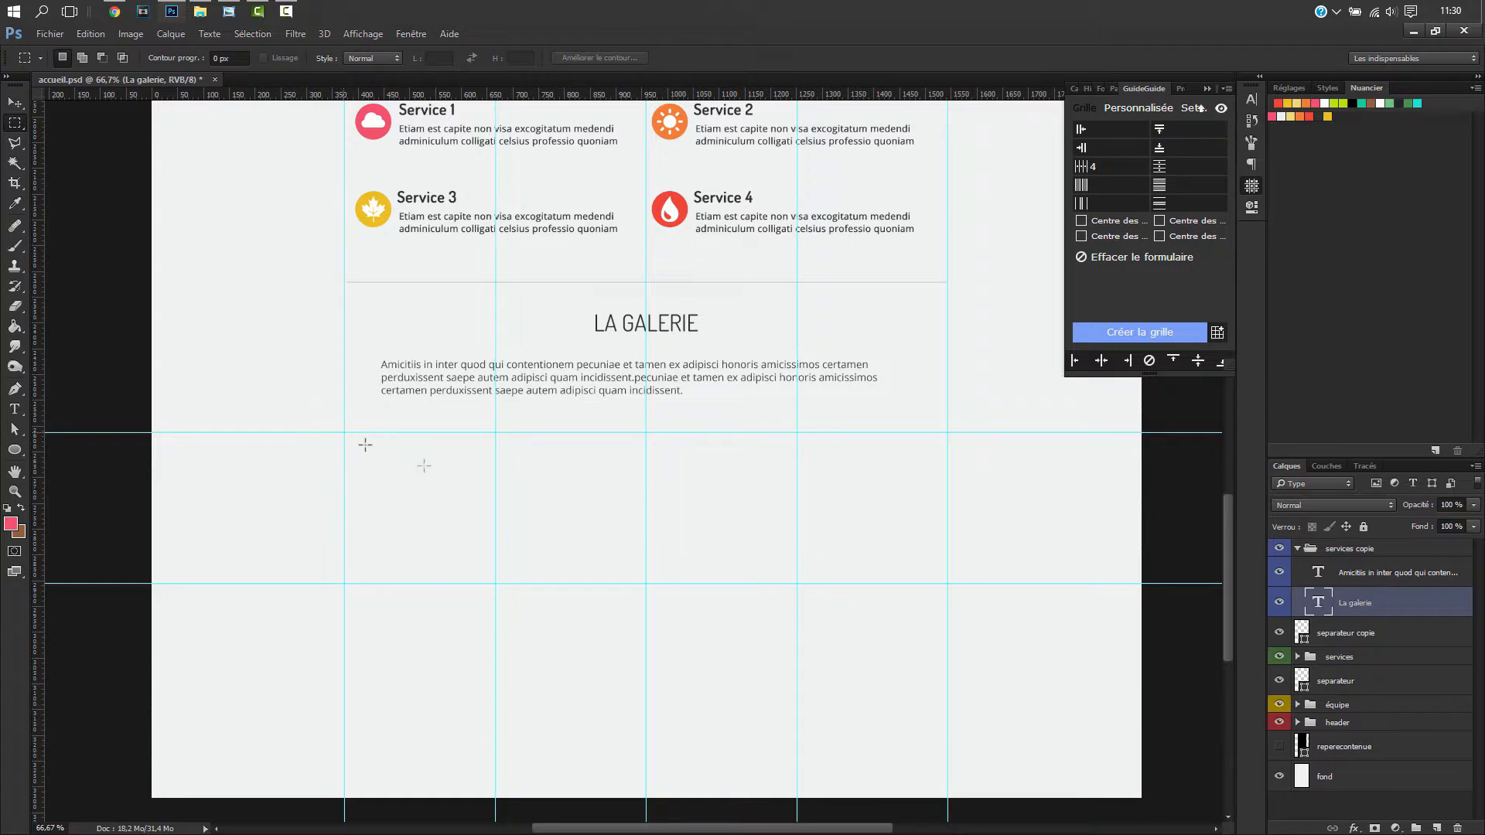
- Create a group above the gallery paragraph layer and name it "1ere ligne"
click(1355, 582)
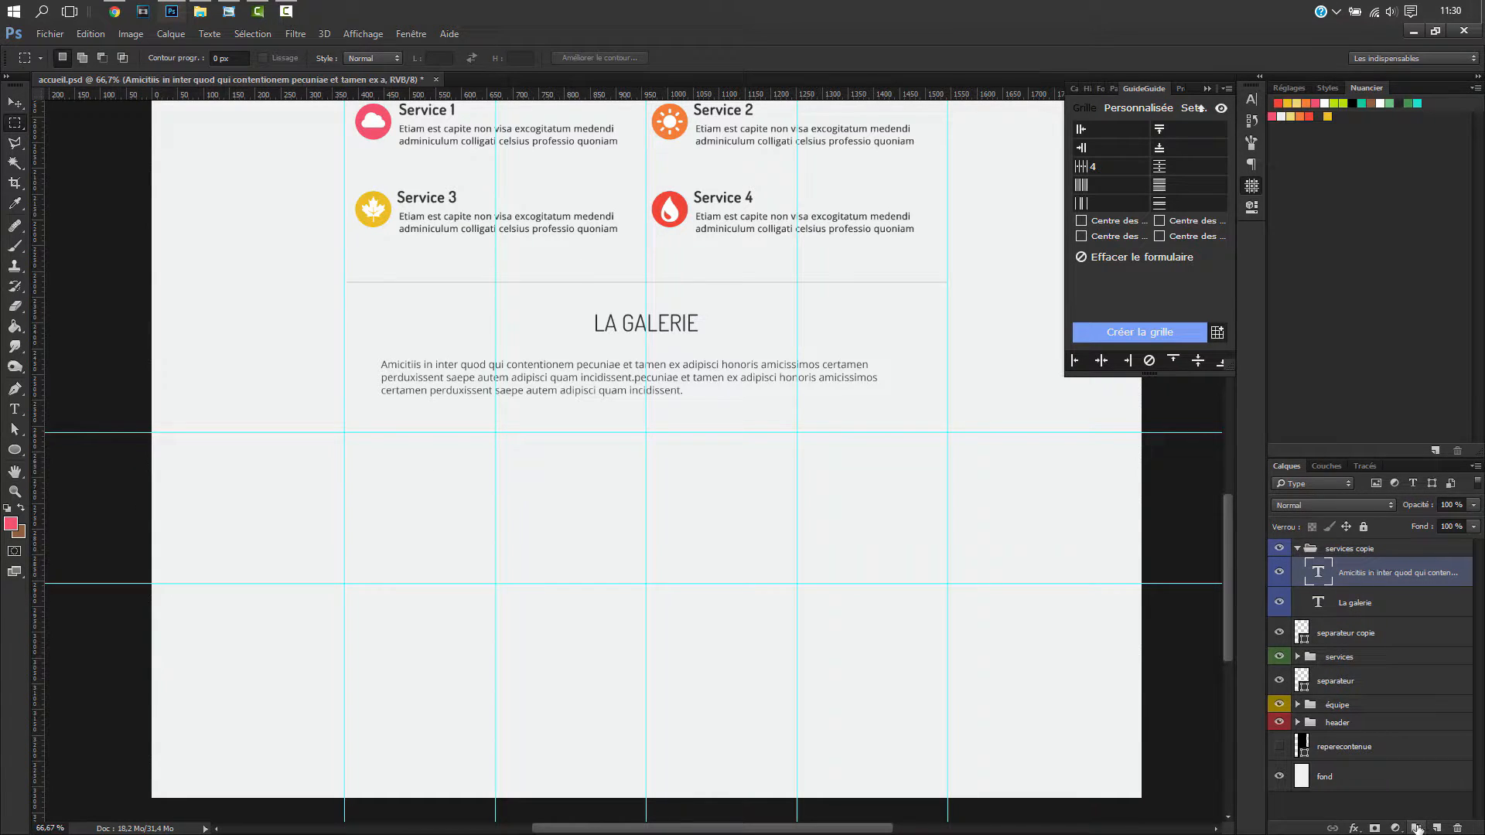
click(1416, 828)
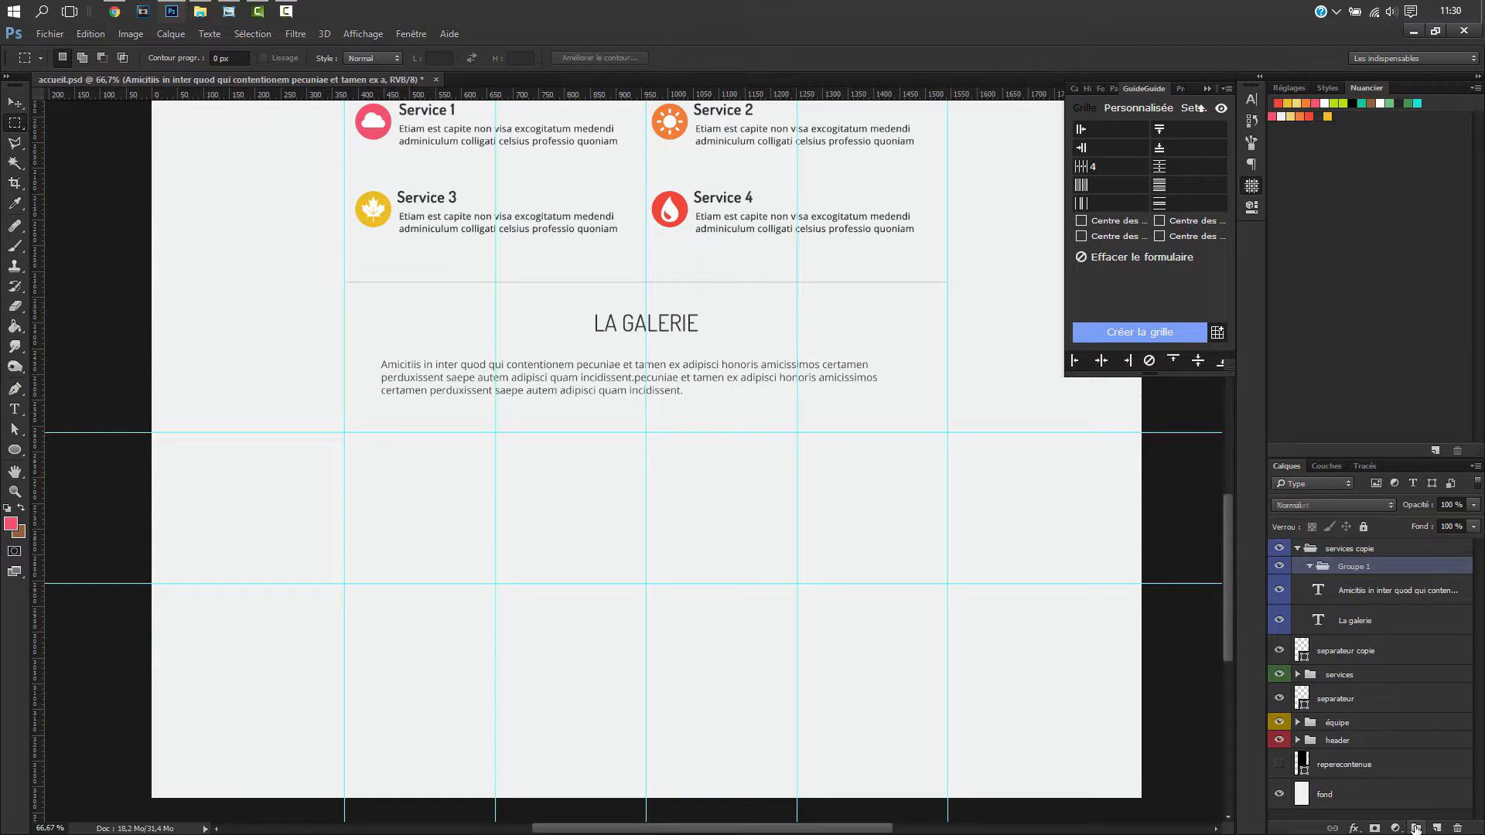
double_click(1354, 567)
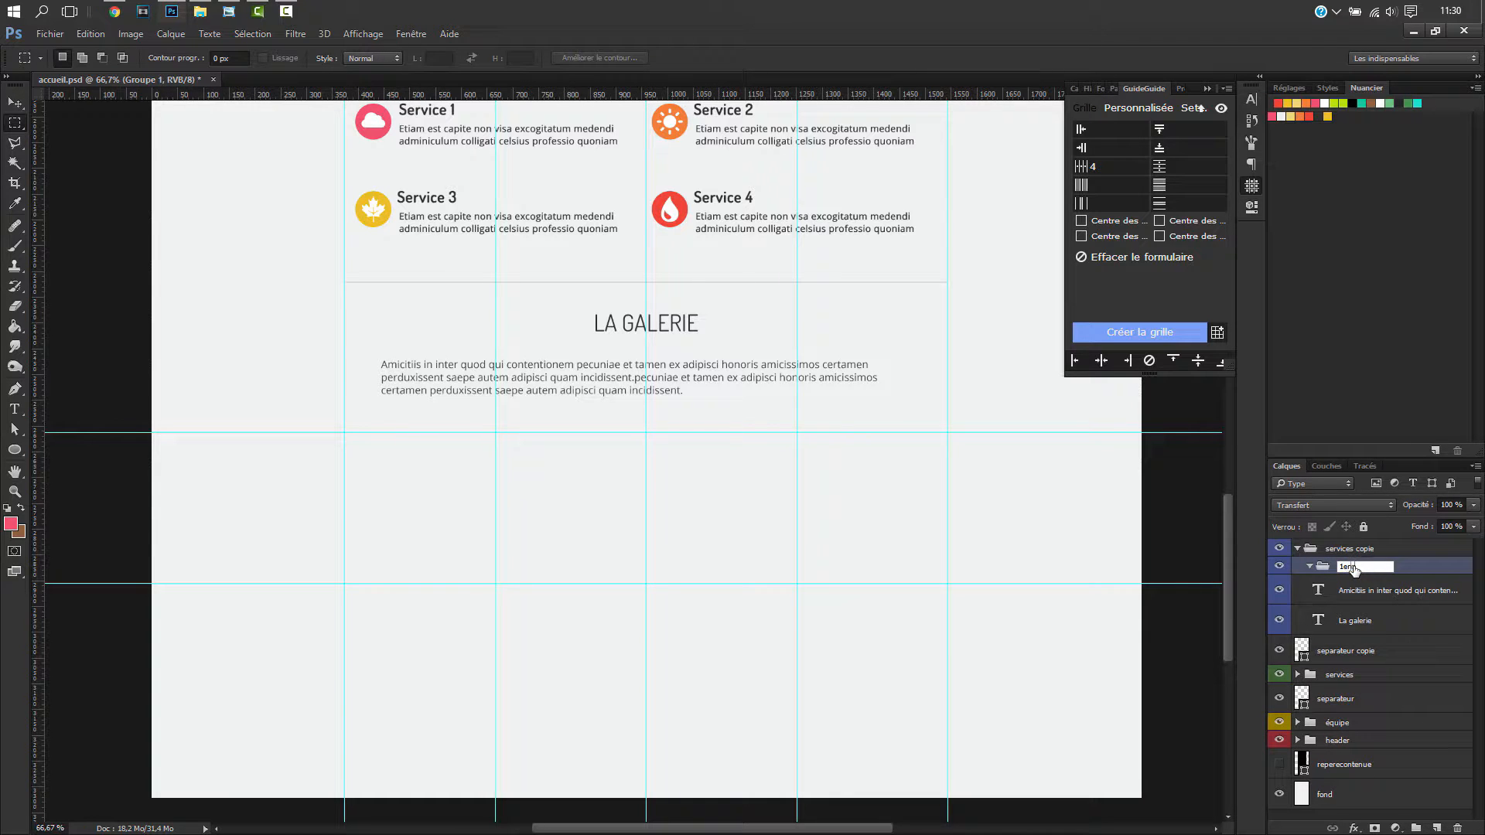
key(Return)
- Fill the first grid cell with the pink foreground colour on a new layer in the group
drag(343, 431, 496, 584)
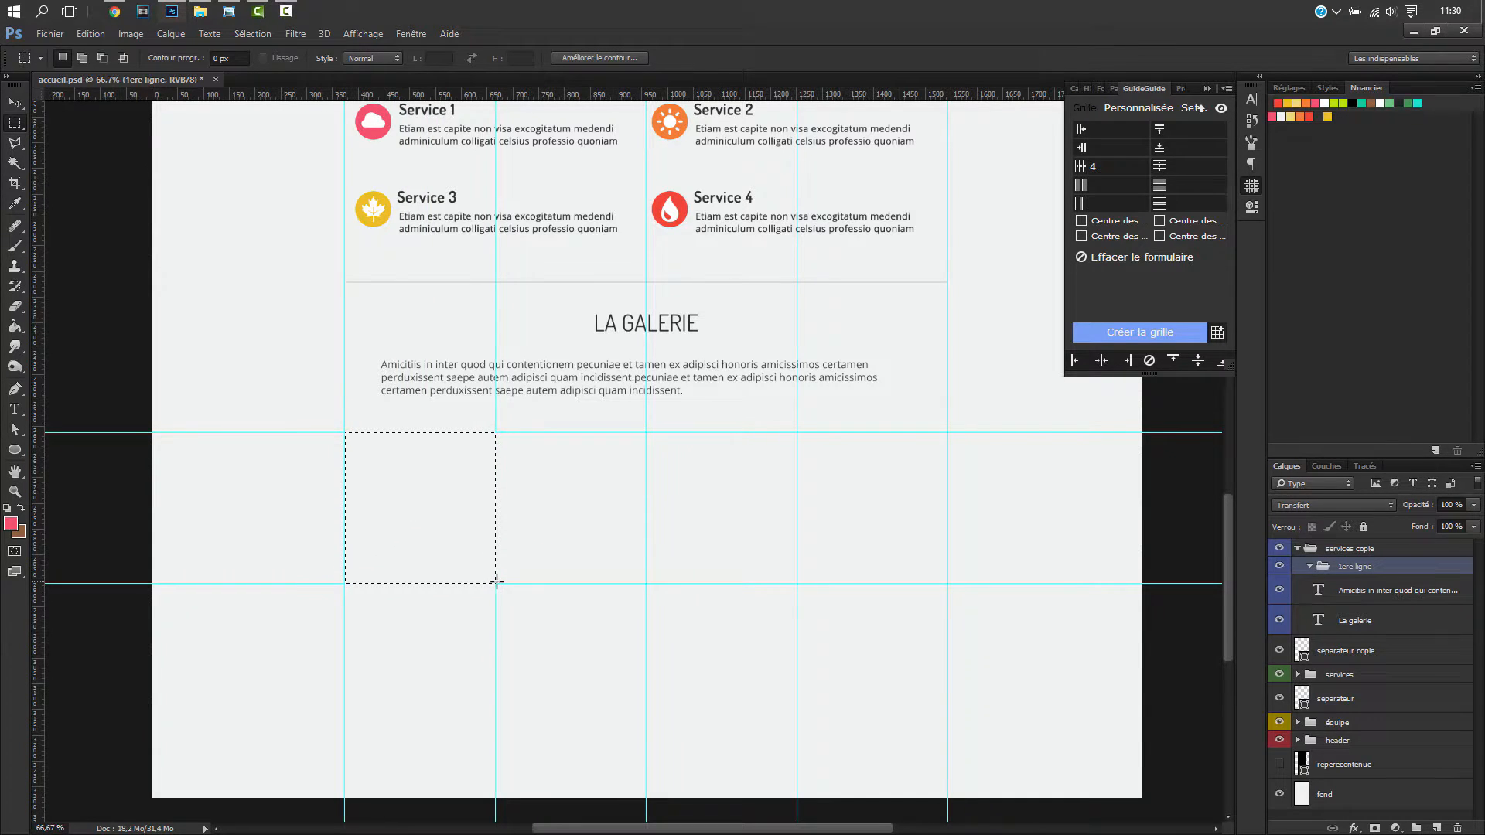
key(ctrl+shift+n)
key(Return)
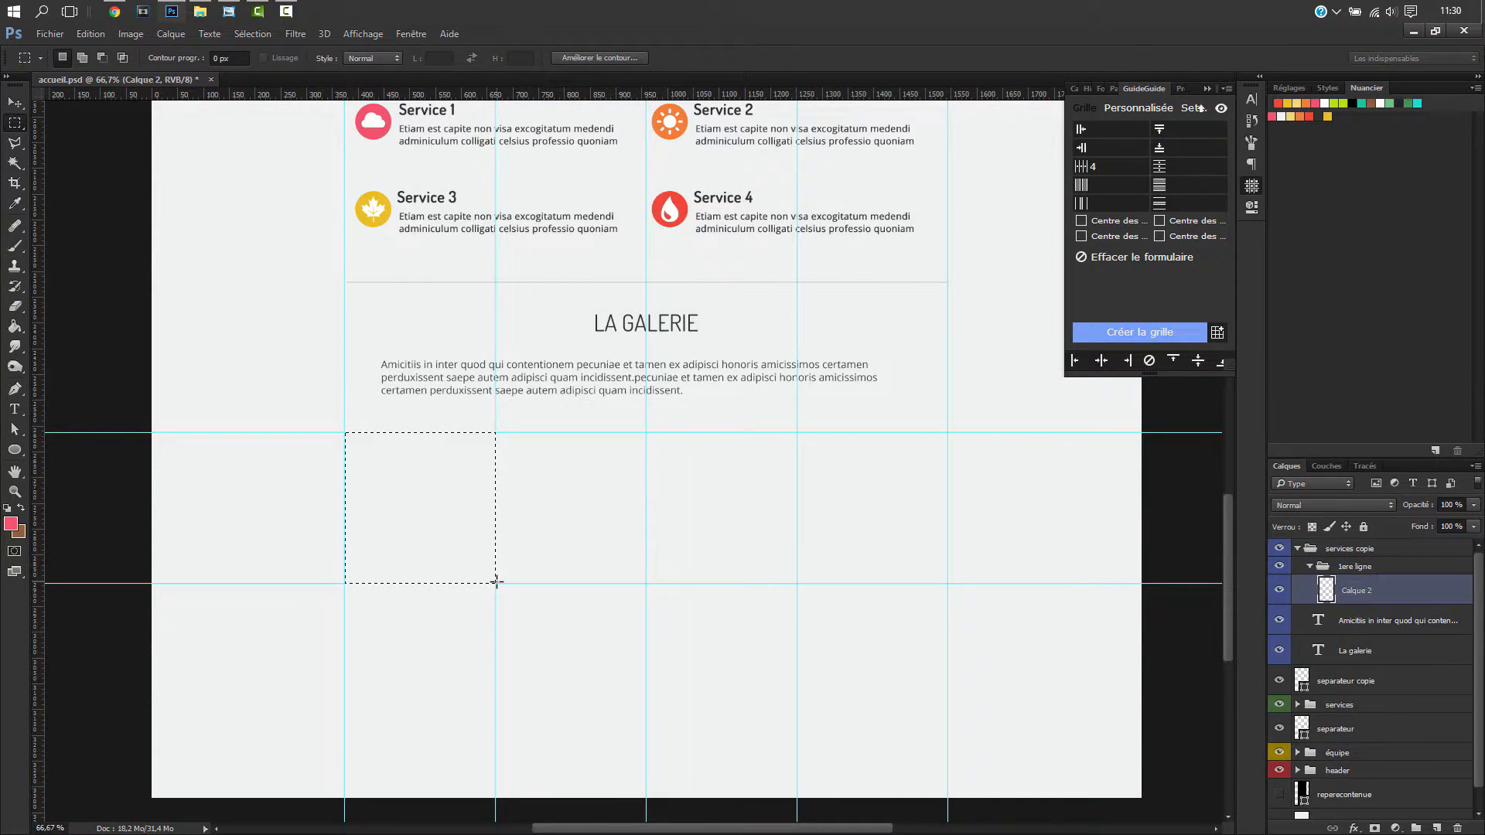
key(alt+BackSpace)
- Shift the square selection to the second grid cell and fill it with the brown background colour on a new layer
drag(447, 546, 585, 539)
key(ctrl+shift+n)
key(Return)
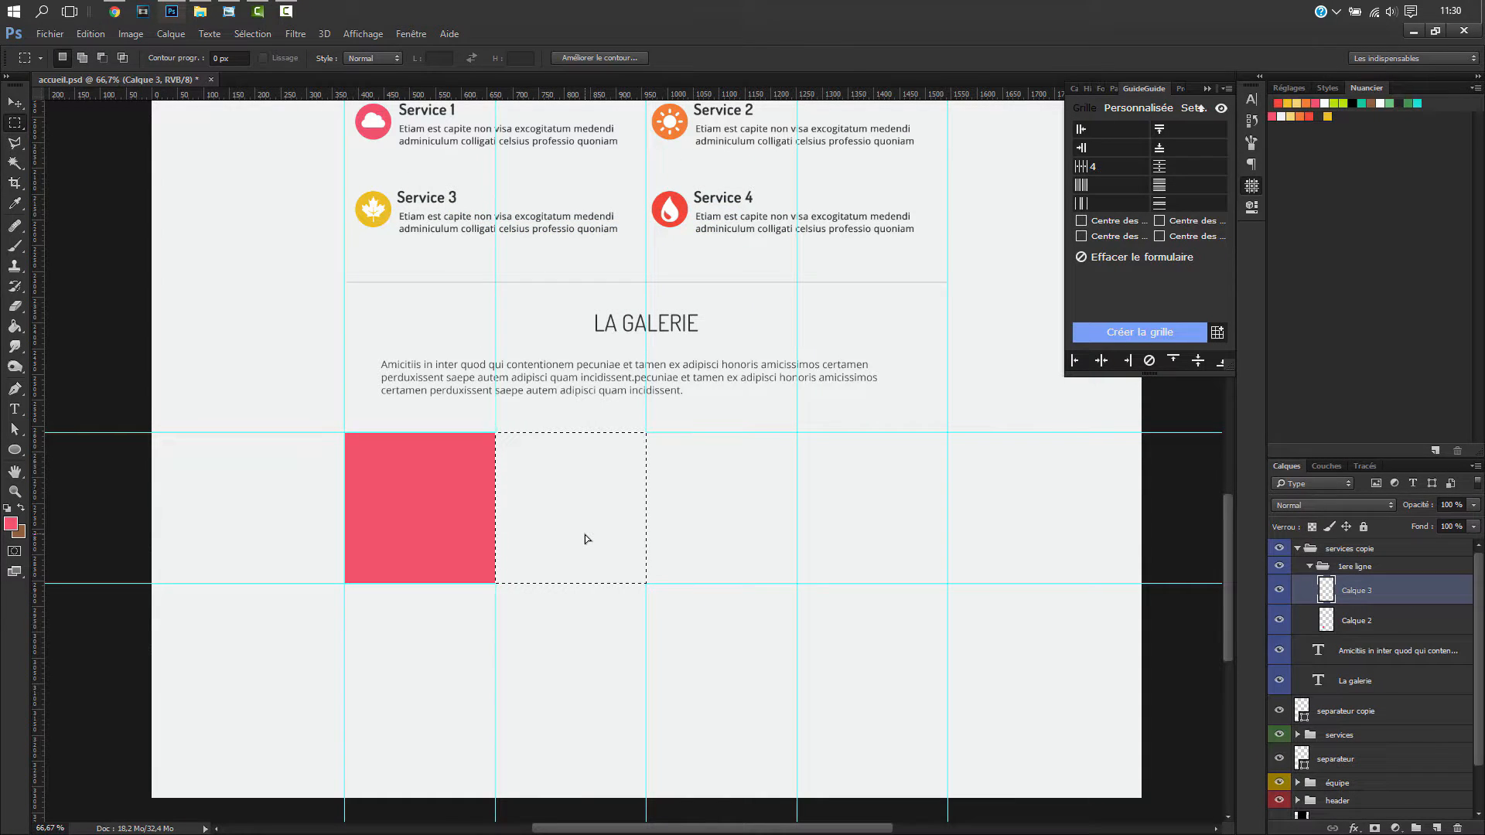
key(ctrl+BackSpace)
- Shift the square selection to the third grid cell and fill it with pink on a new layer
drag(587, 518, 726, 525)
key(ctrl+shift+n)
key(Return)
key(alt+BackSpace)
- Shift the square selection to the fourth grid cell and fill it with brown on a new layer
drag(706, 521, 858, 515)
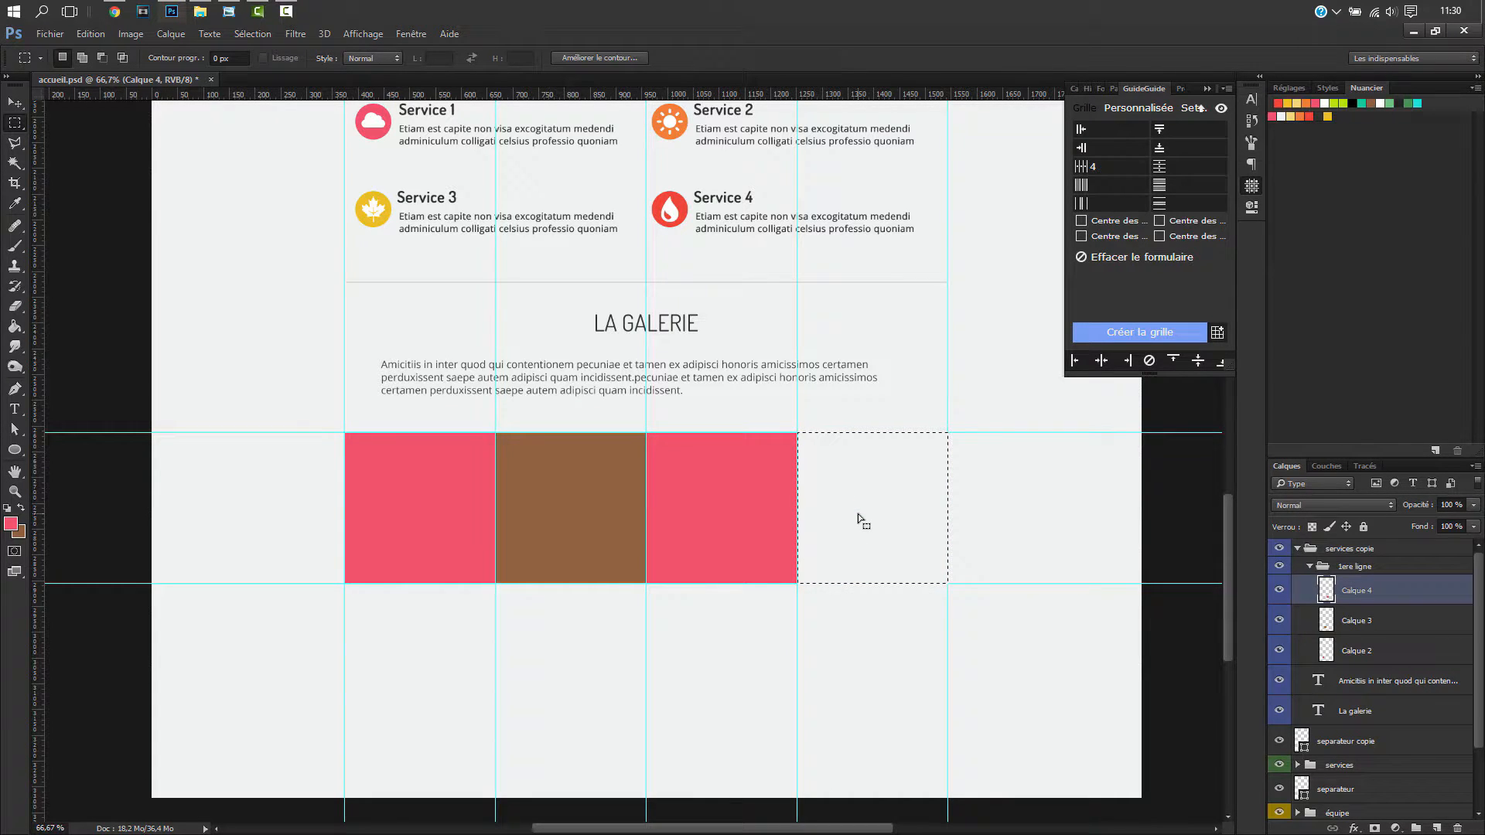
key(ctrl+shift+n)
key(Return)
key(ctrl+BackSpace)
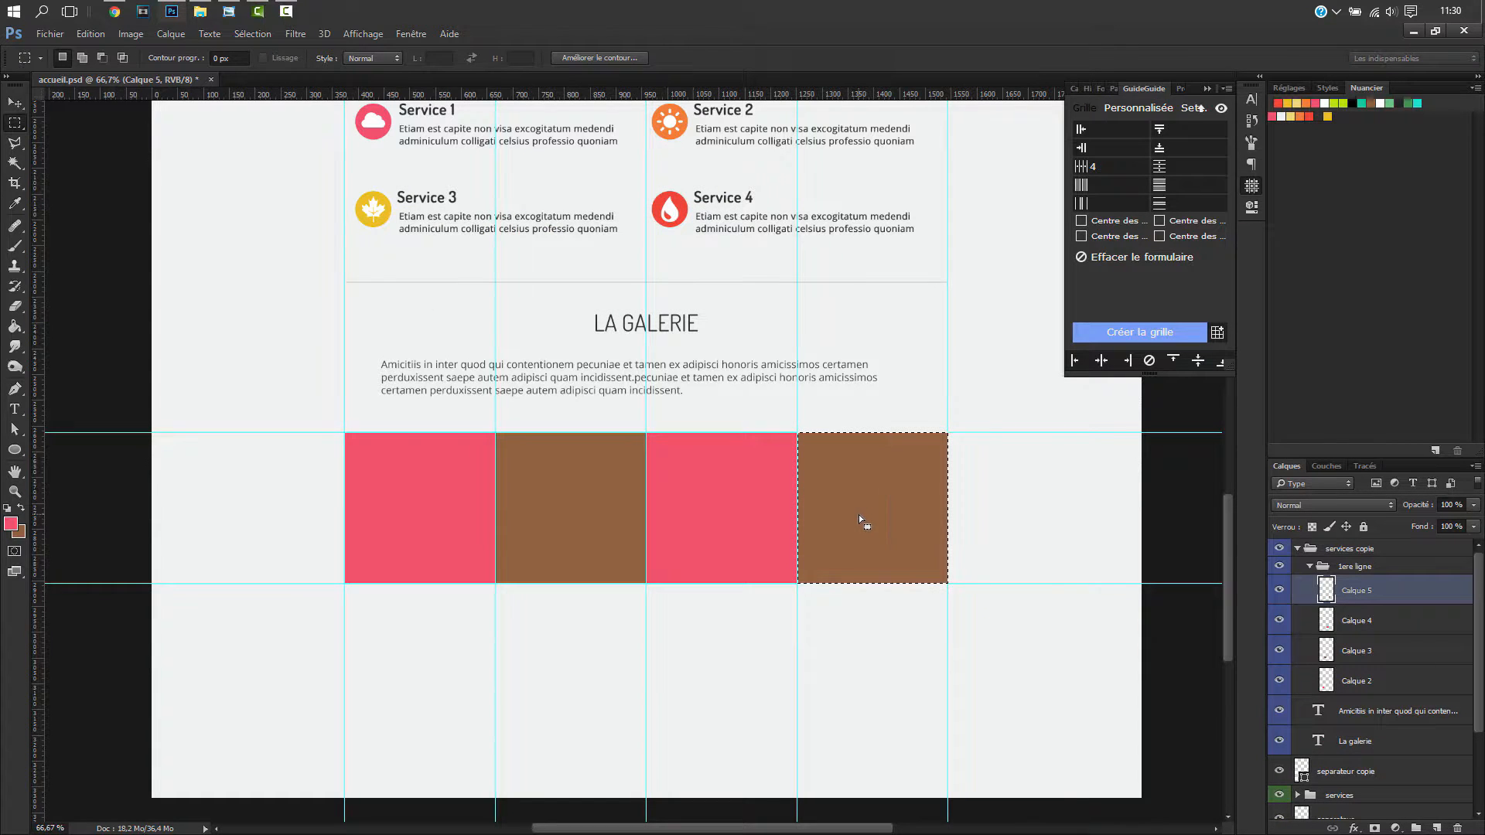
- Check the row without guides, then restore the fourth cell's selection and clear its brown fill
key(ctrl+d)
key(ctrl+h)
key(ctrl+h)
key(ctrl+h)
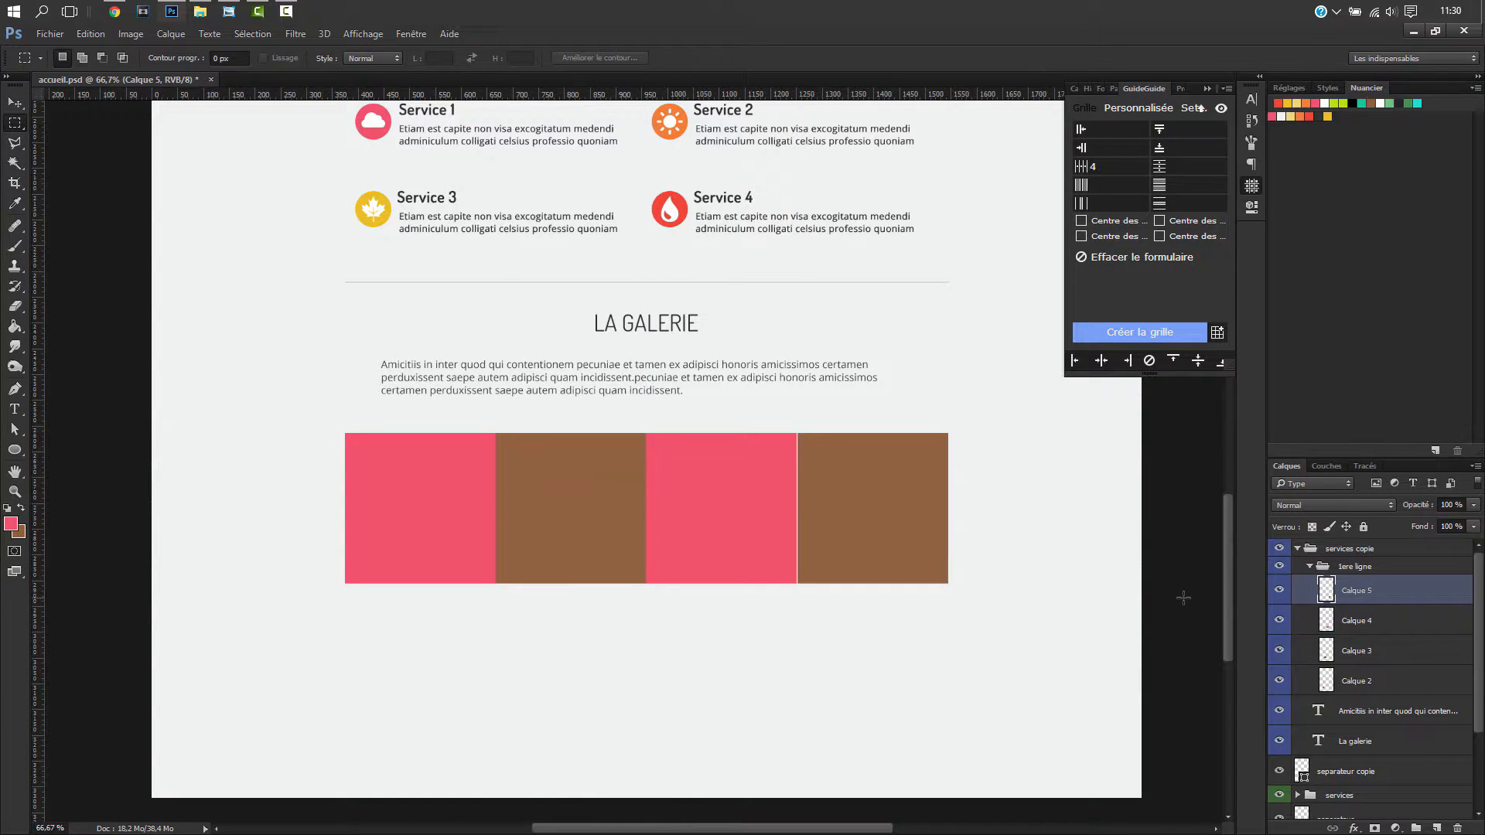
key(ctrl+h)
key(ctrl+z)
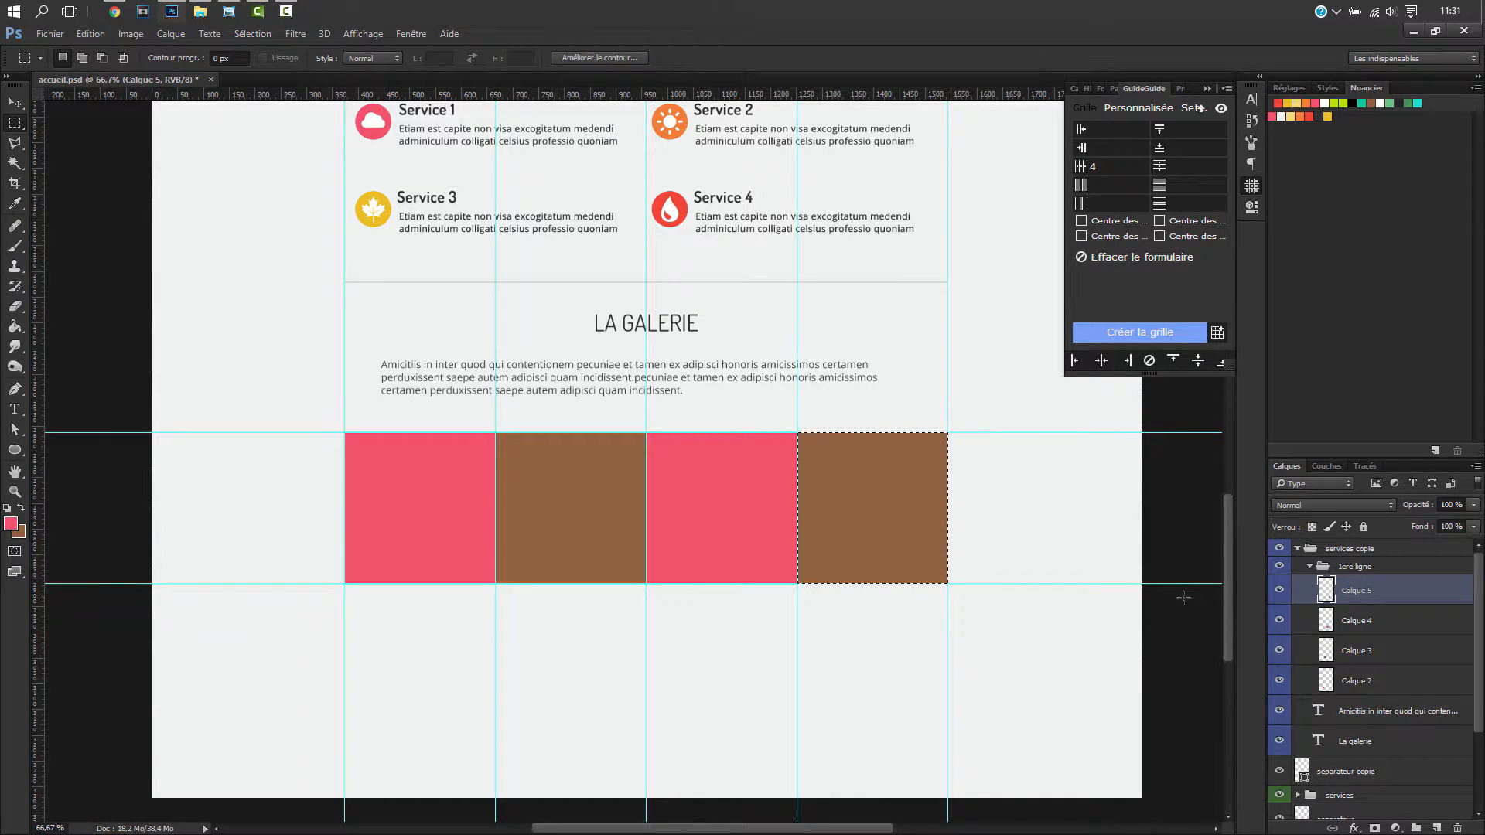
key(Delete)
key(ctrl+d)
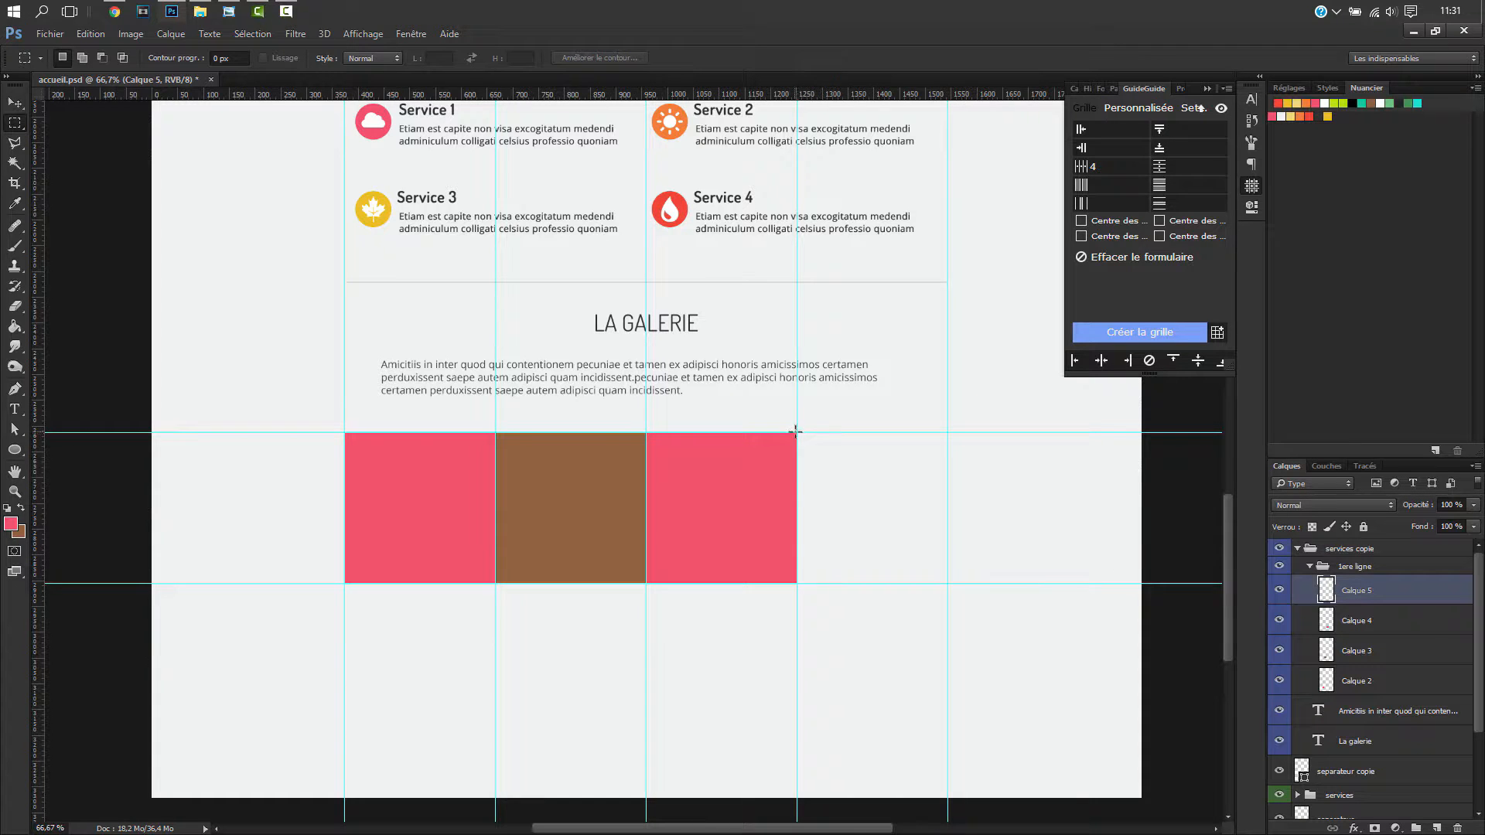
- Try refilling the fourth grid cell with brown, check it with the guides hidden, and undo the fill
drag(797, 434, 944, 584)
key(ctrl+BackSpace)
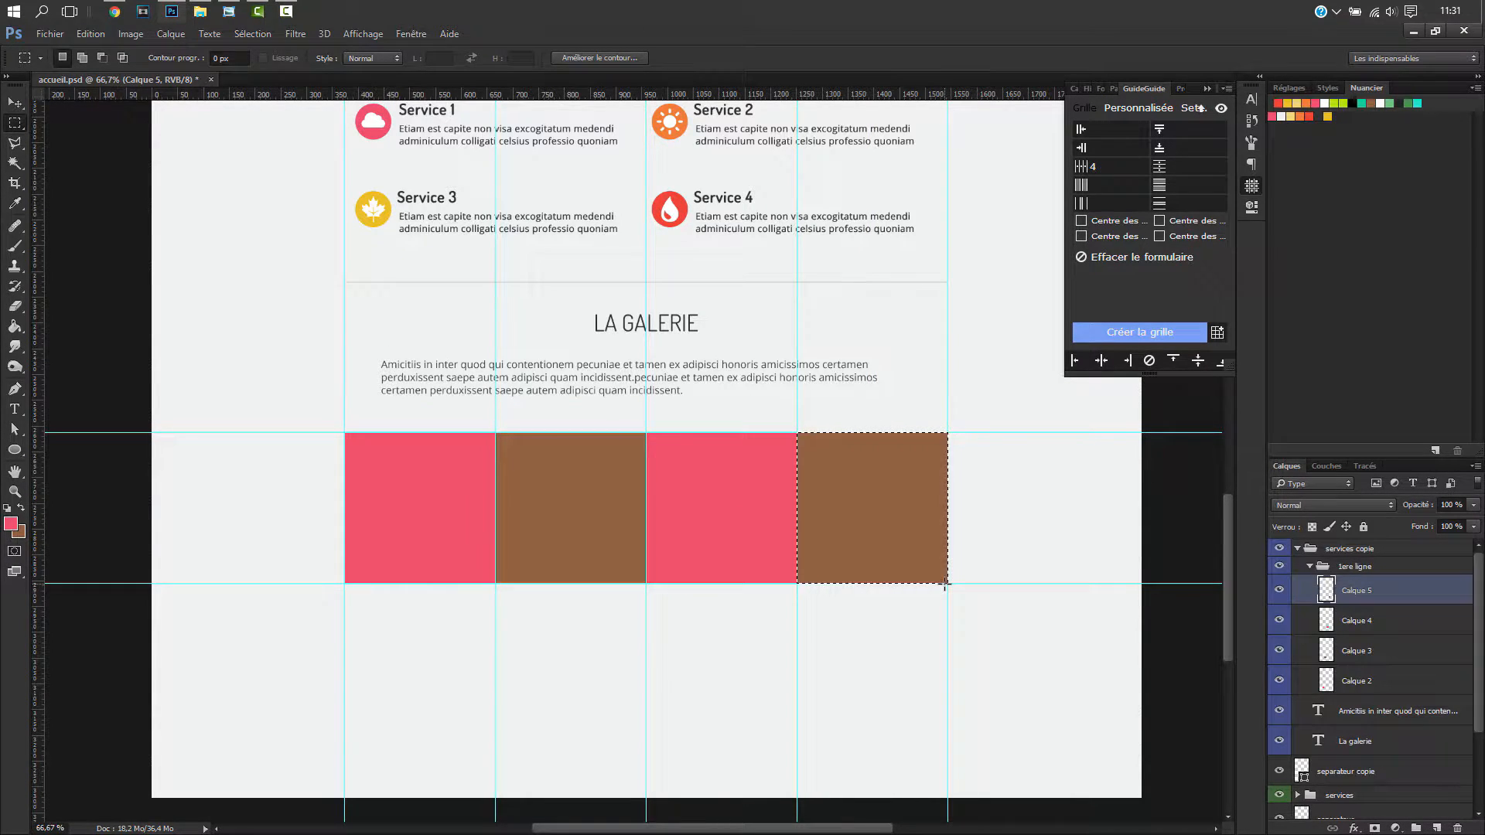
key(ctrl+d)
key(ctrl+semicolon)
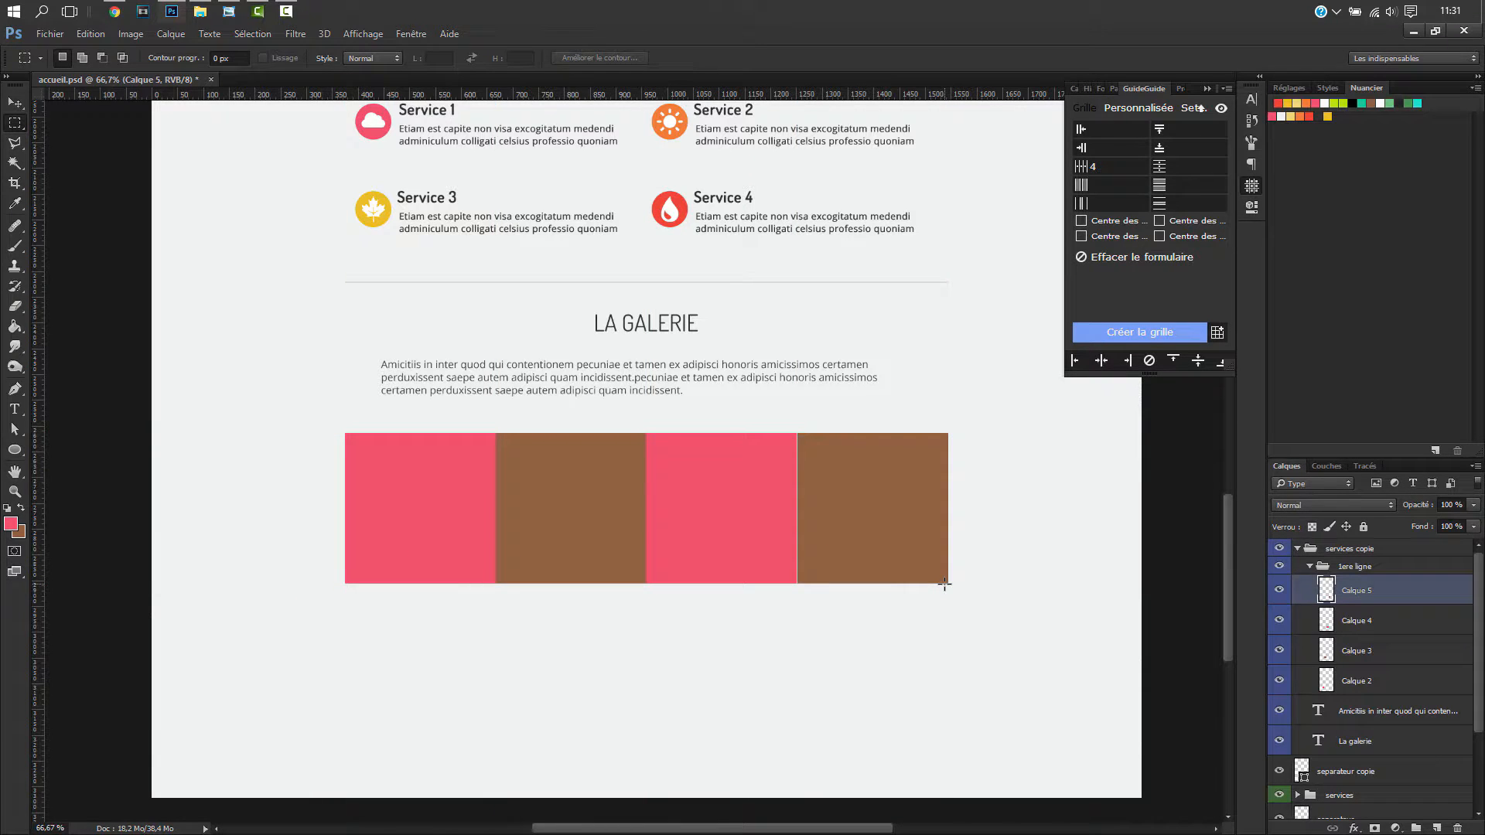
key(ctrl+z)
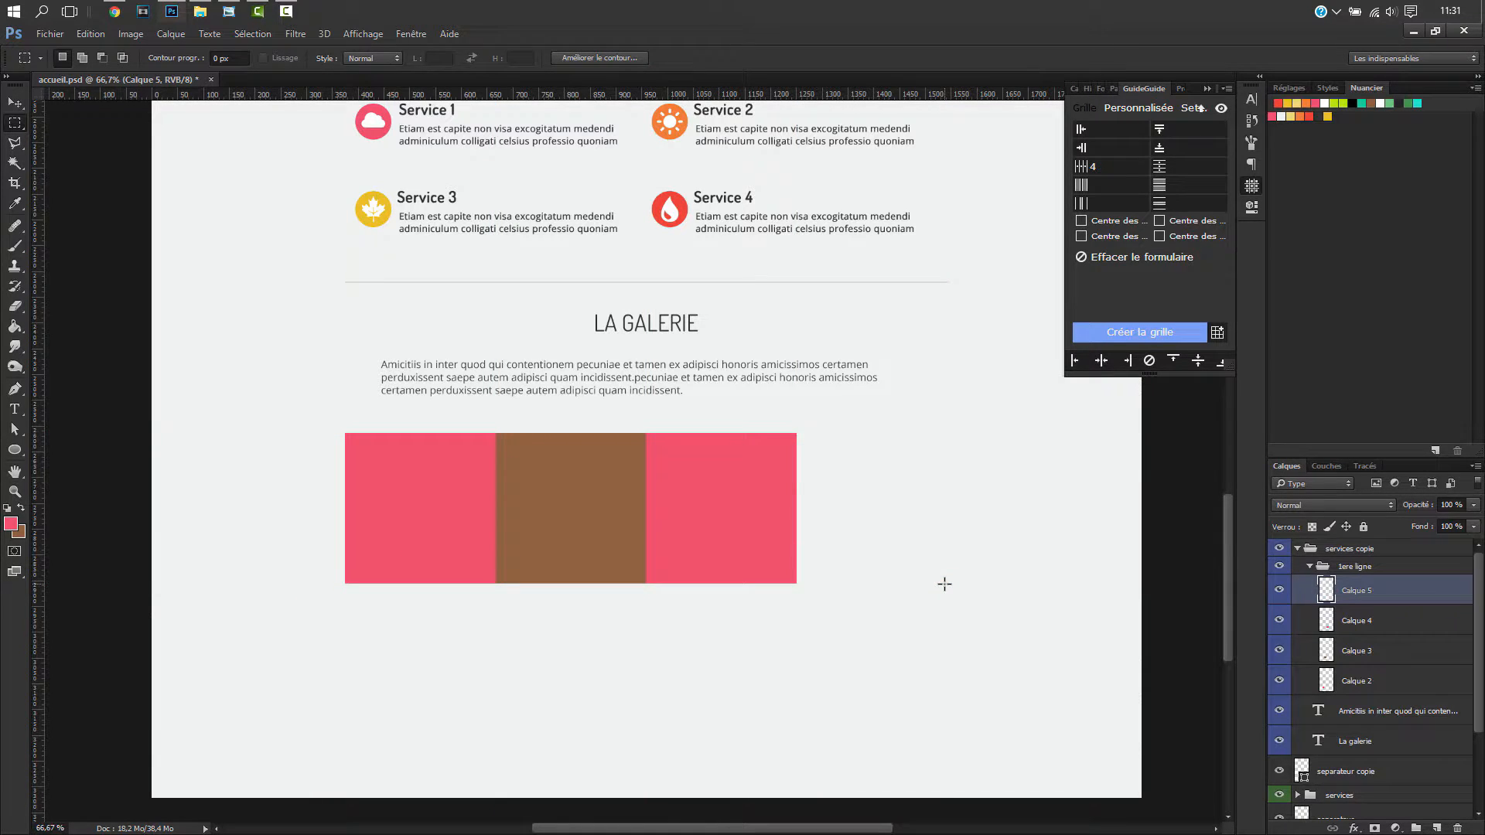
key(ctrl+d)
key(ctrl+semicolon)
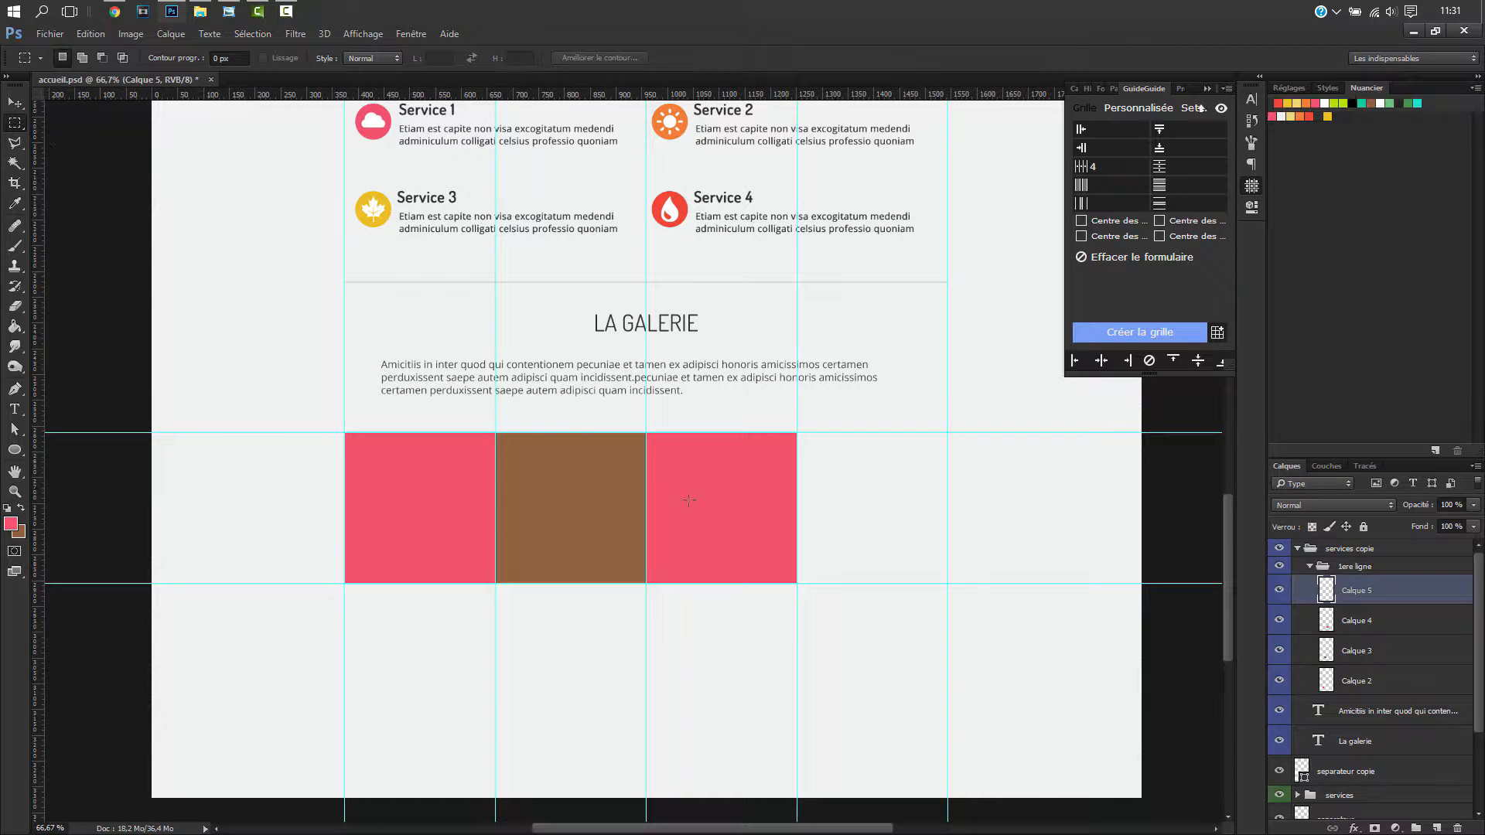
- Select the fourth grid cell again, fill it with brown on its existing layer and hide the guides
drag(947, 581, 790, 430)
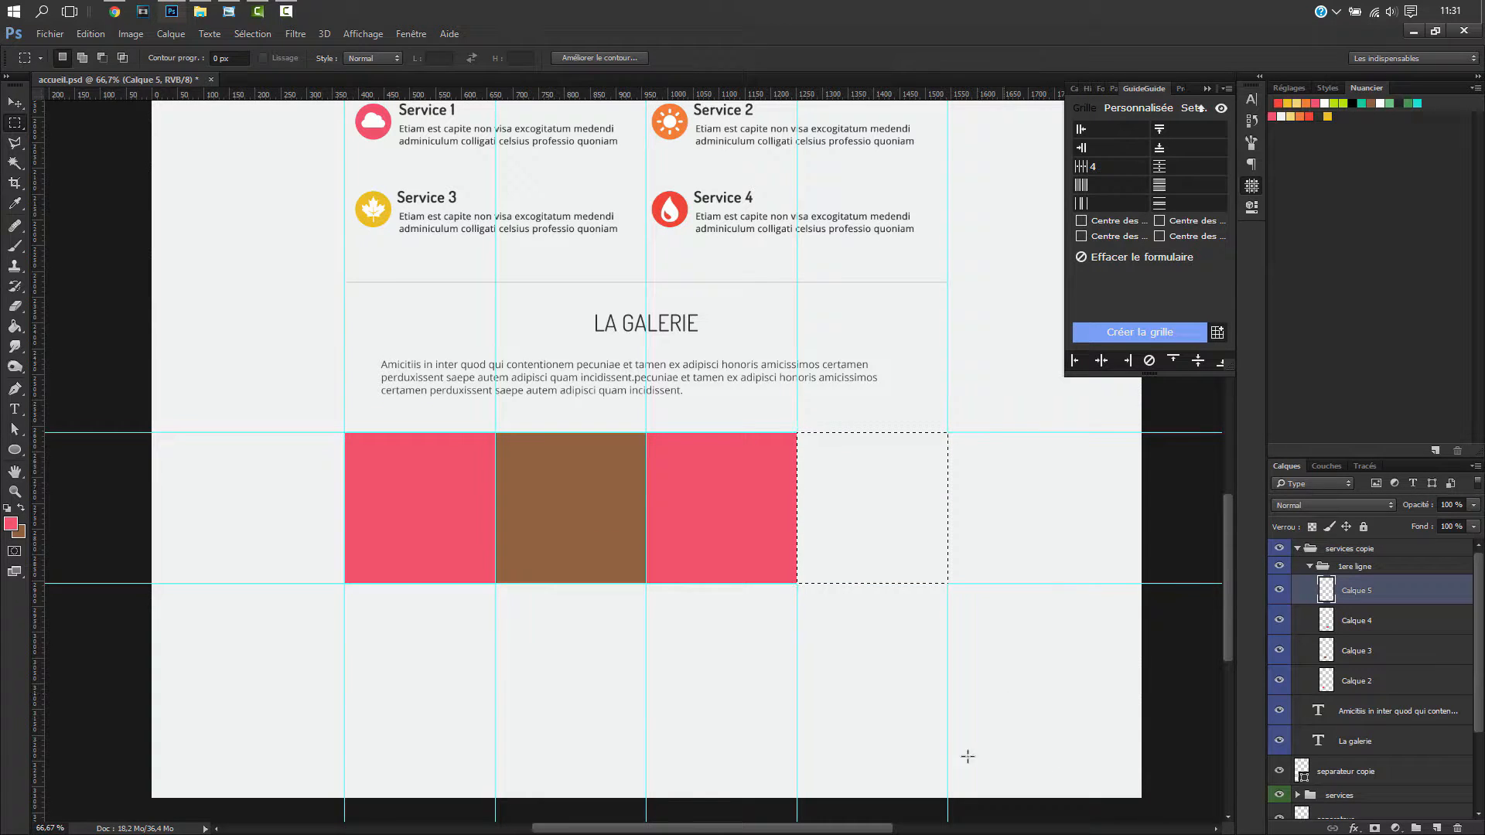
key(ctrl+BackSpace)
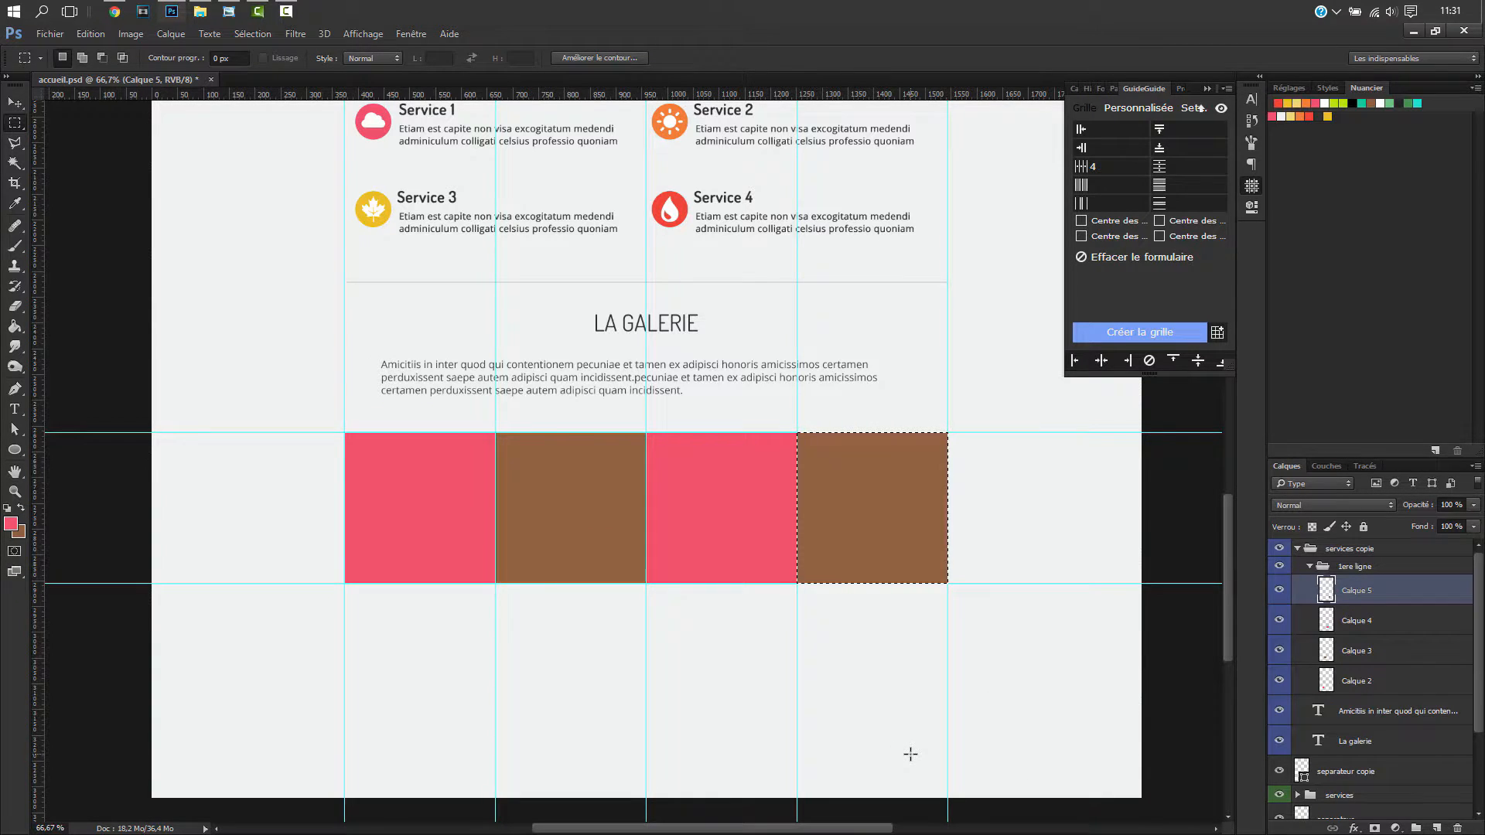
key(ctrl+h)
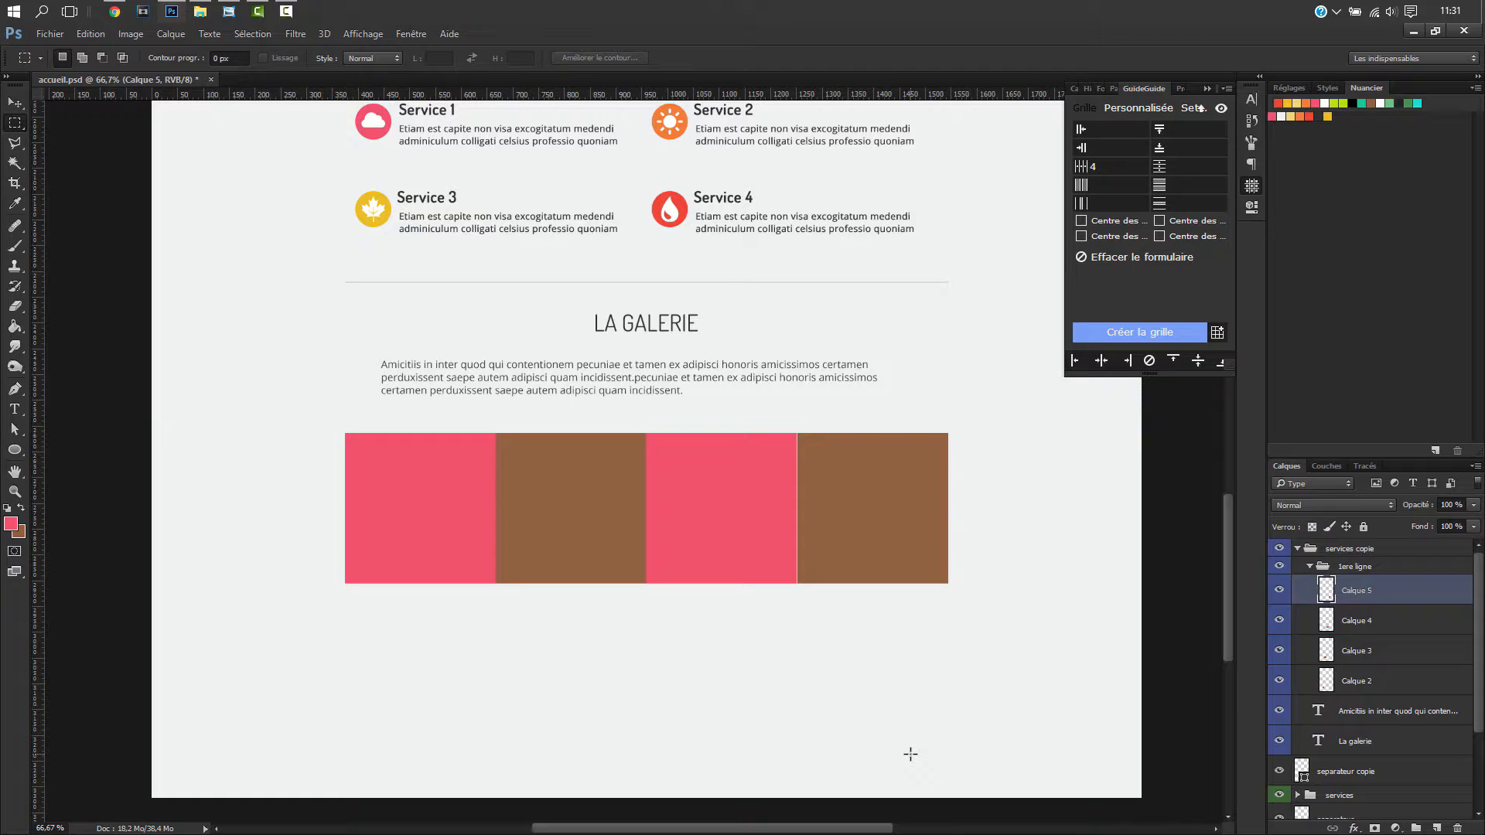
- Show the guides and move the one between the third and fourth squares slightly into the third square
key(ctrl+plus)
key(ctrl+plus)
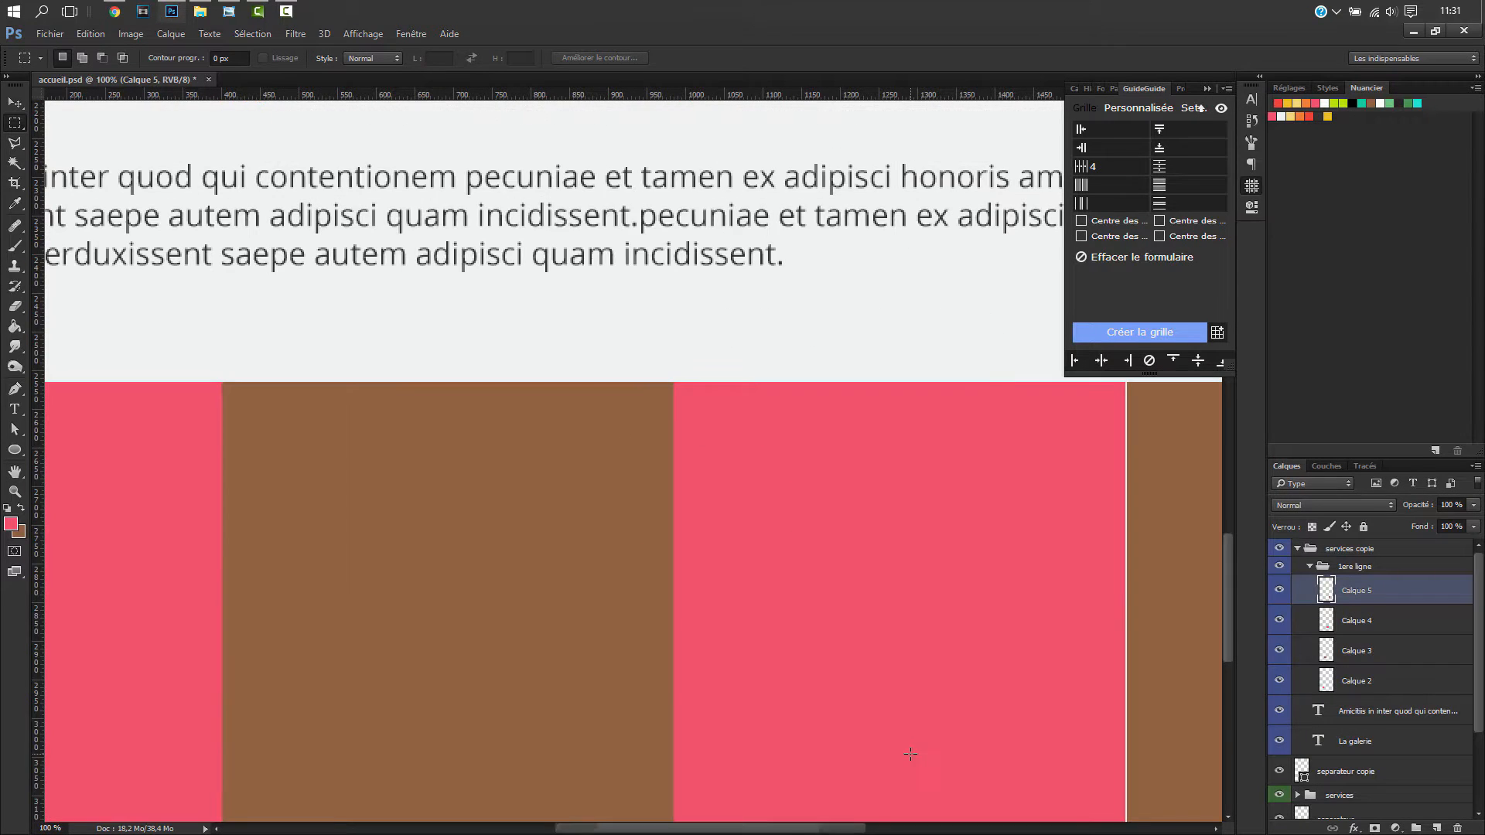
drag(965, 652, 828, 593)
key(ctrl+h)
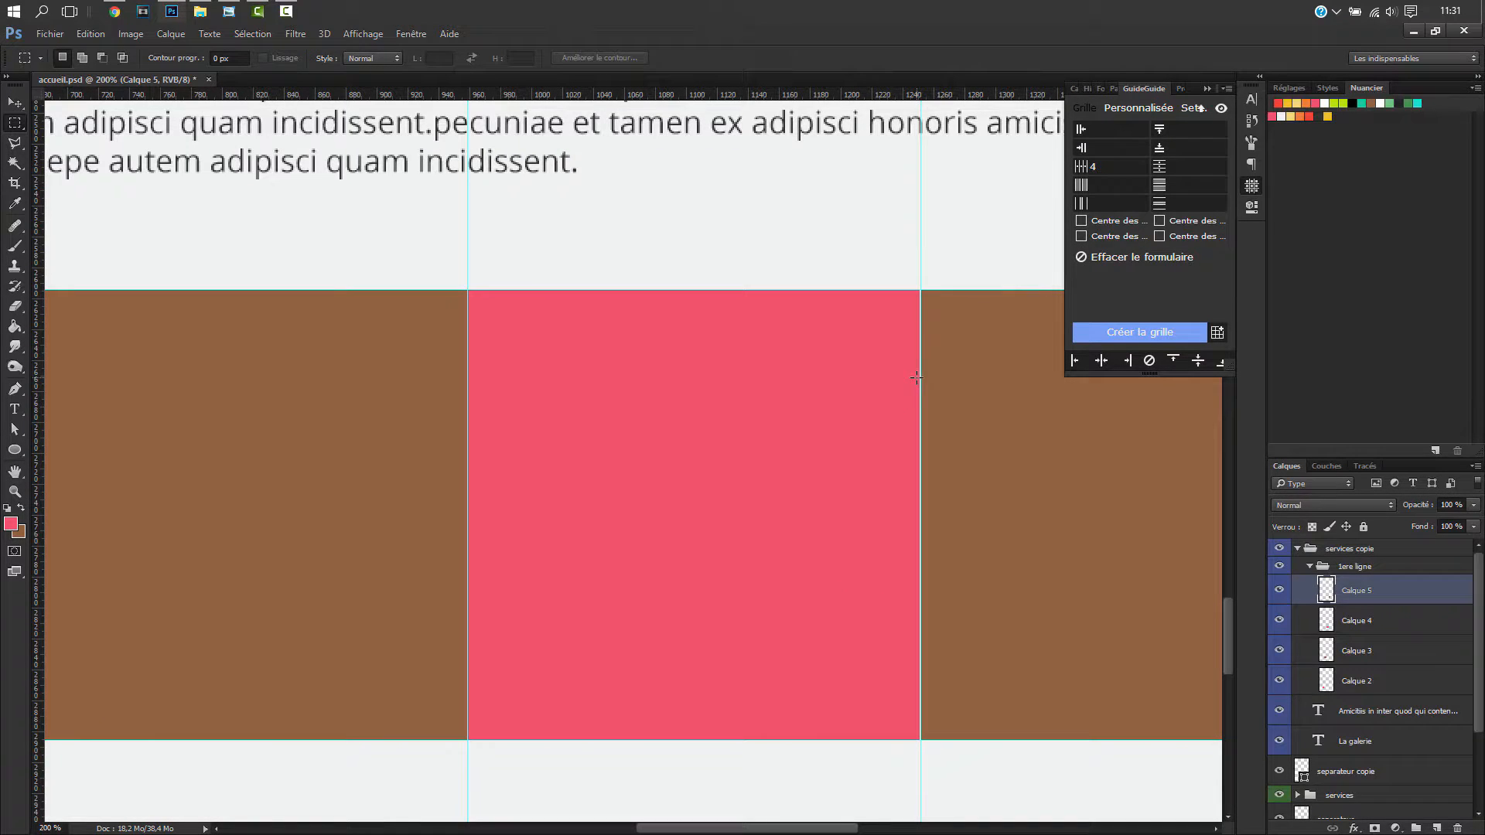
key(v)
drag(918, 385, 913, 358)
key(m)
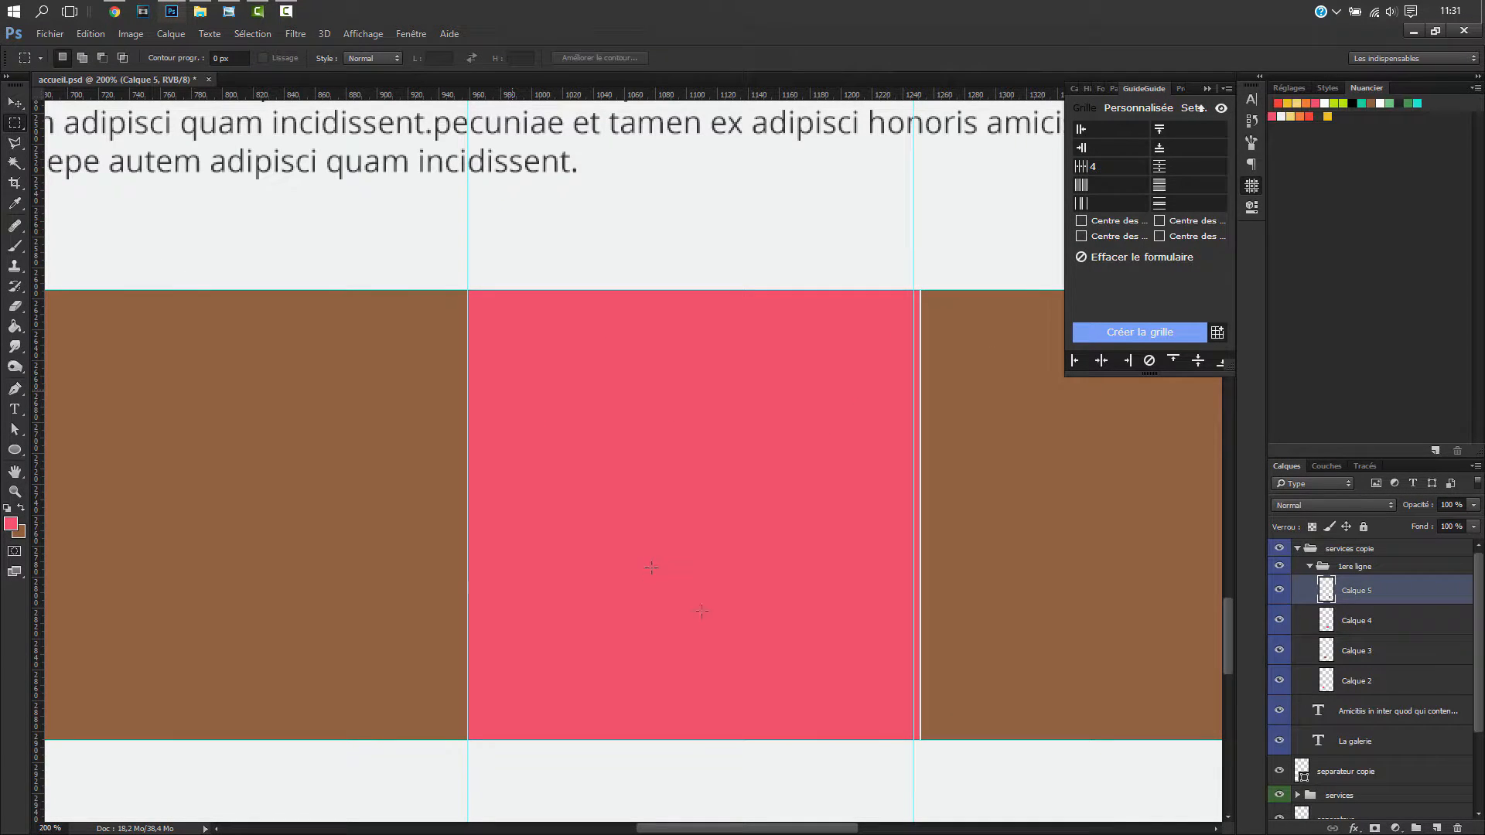
- Cover the gap between the third and fourth squares with a brown-filled strip on the fourth square's layer, then hide the guides
drag(1003, 740, 918, 294)
key(alt+BackSpace)
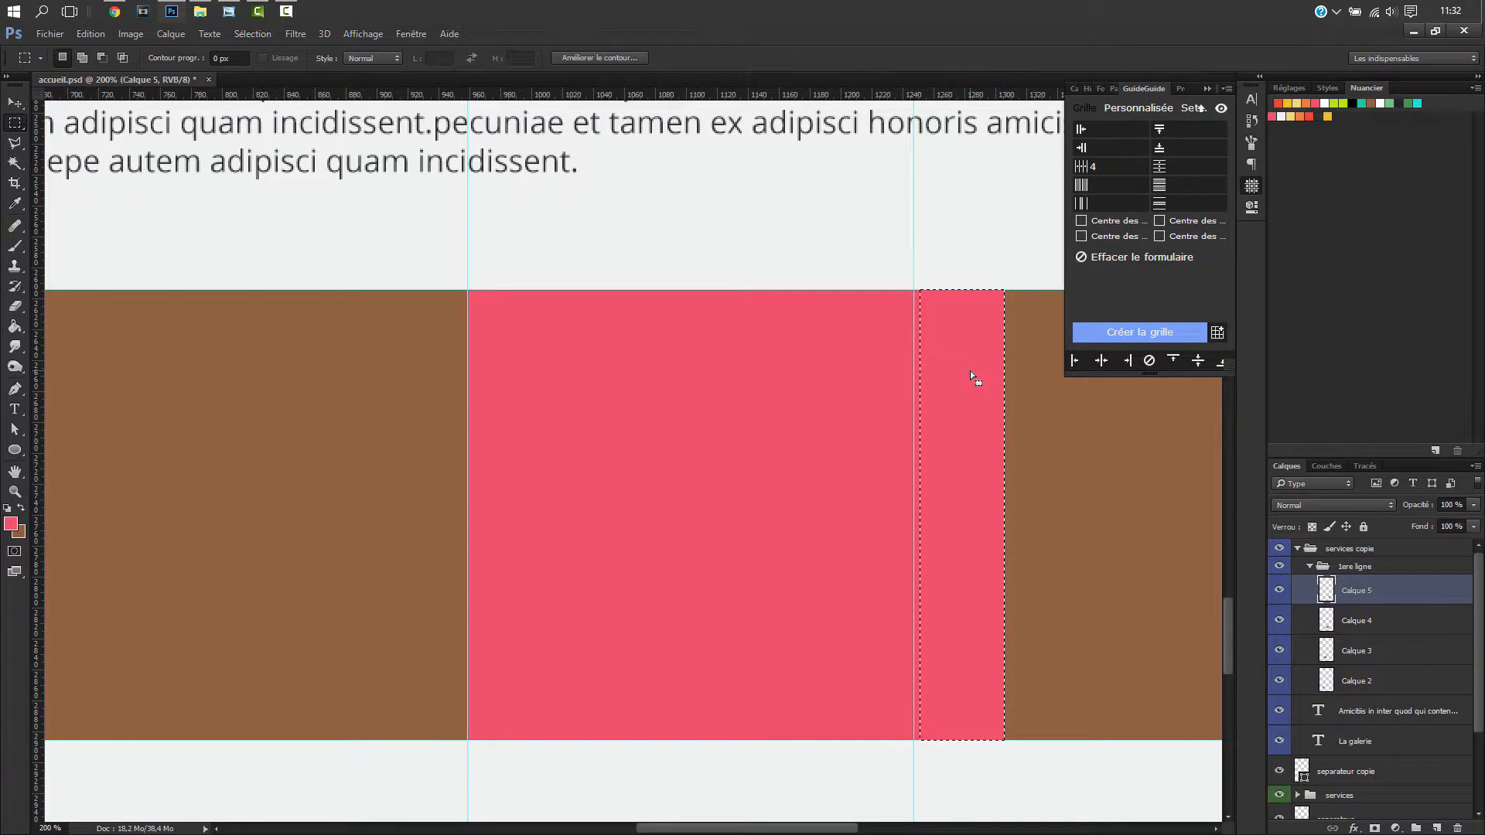
key(ctrl+z)
key(ctrl+d)
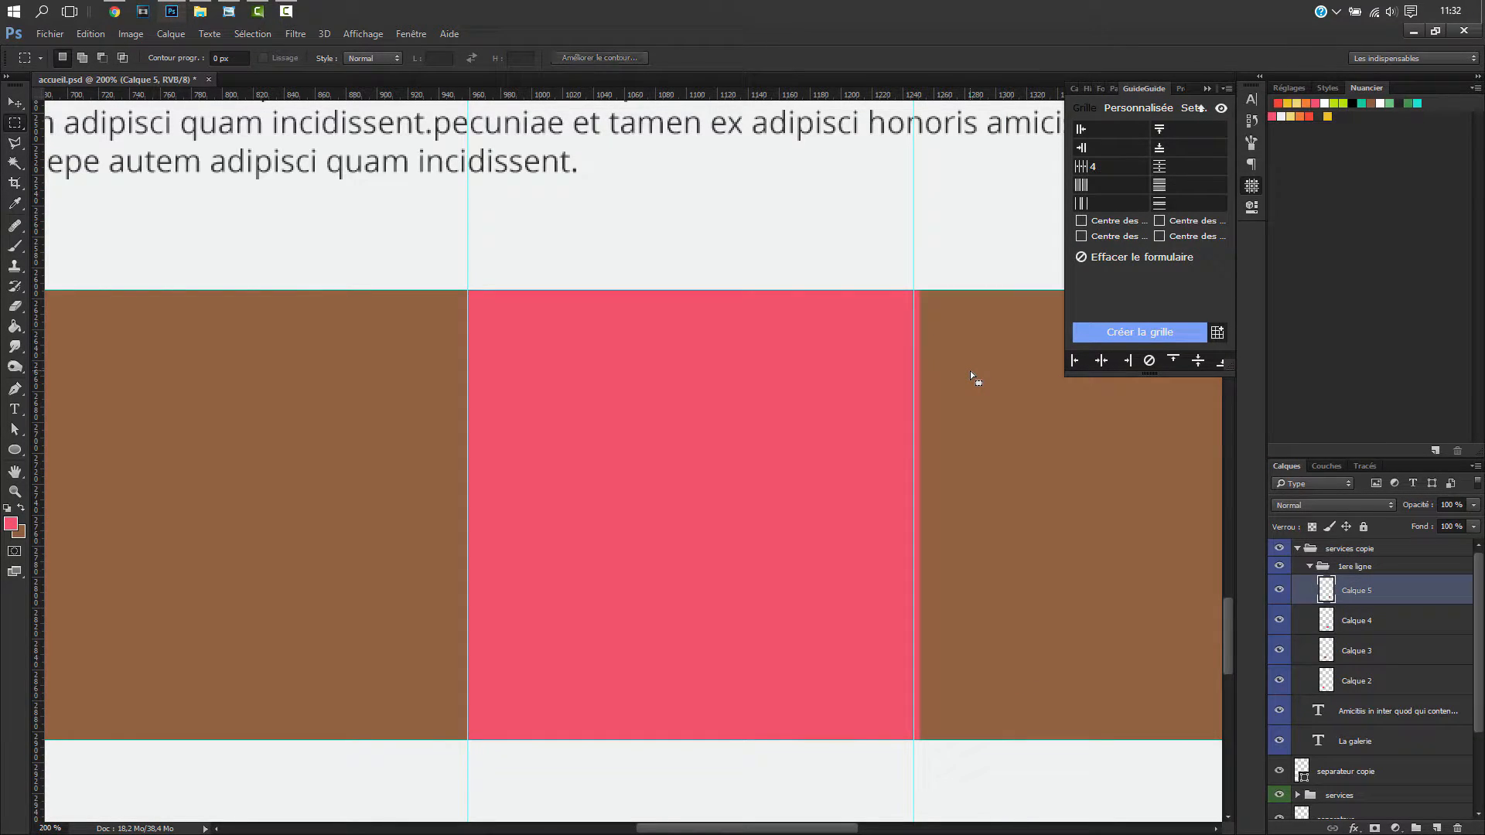
key(ctrl+minus)
key(ctrl+h)
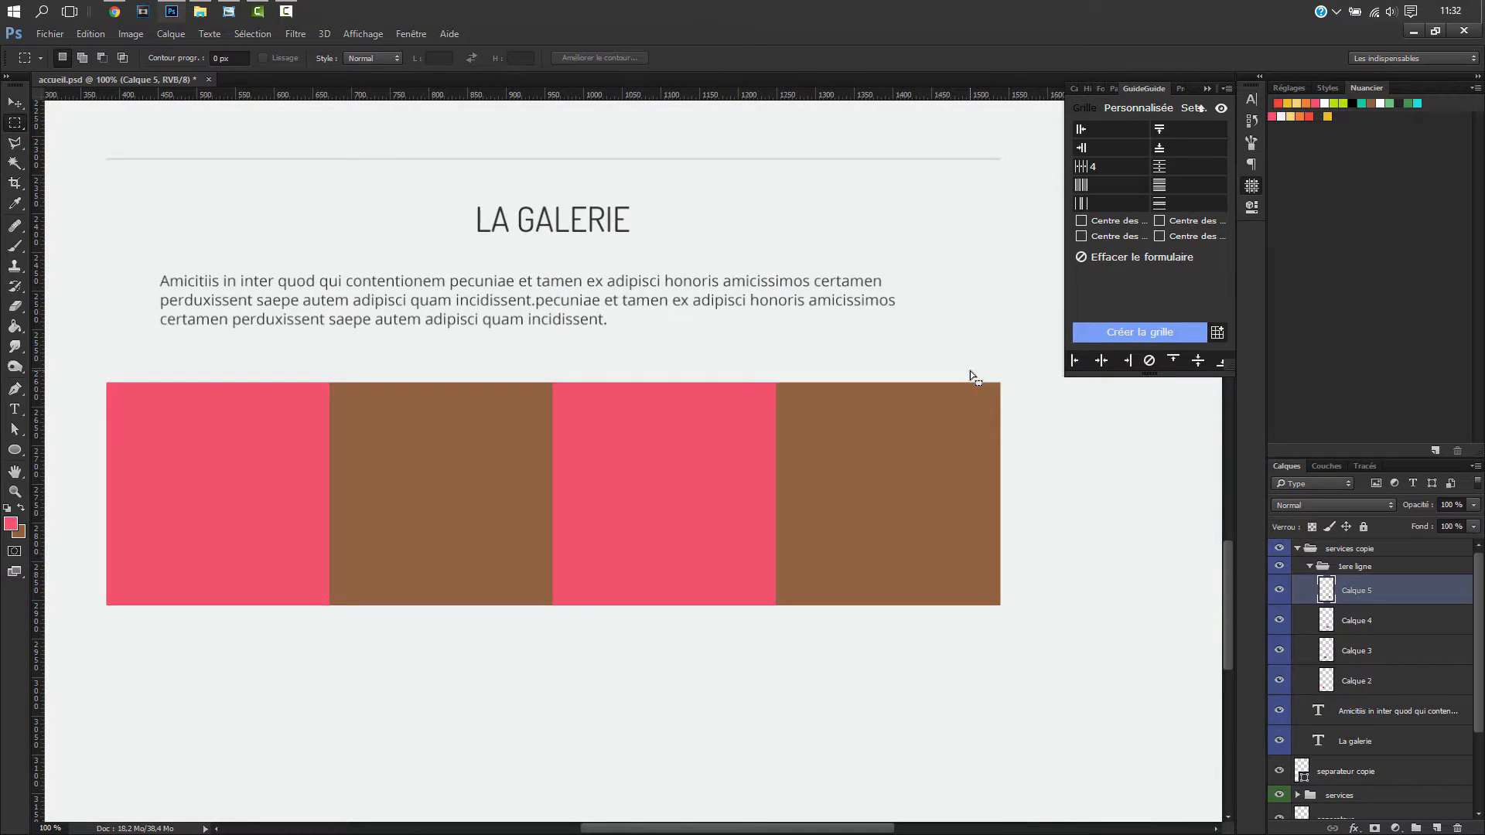
- Compare the third square with the fourth by placing the fourth square's selection outline over it and back, then deselect
key(ctrl+minus)
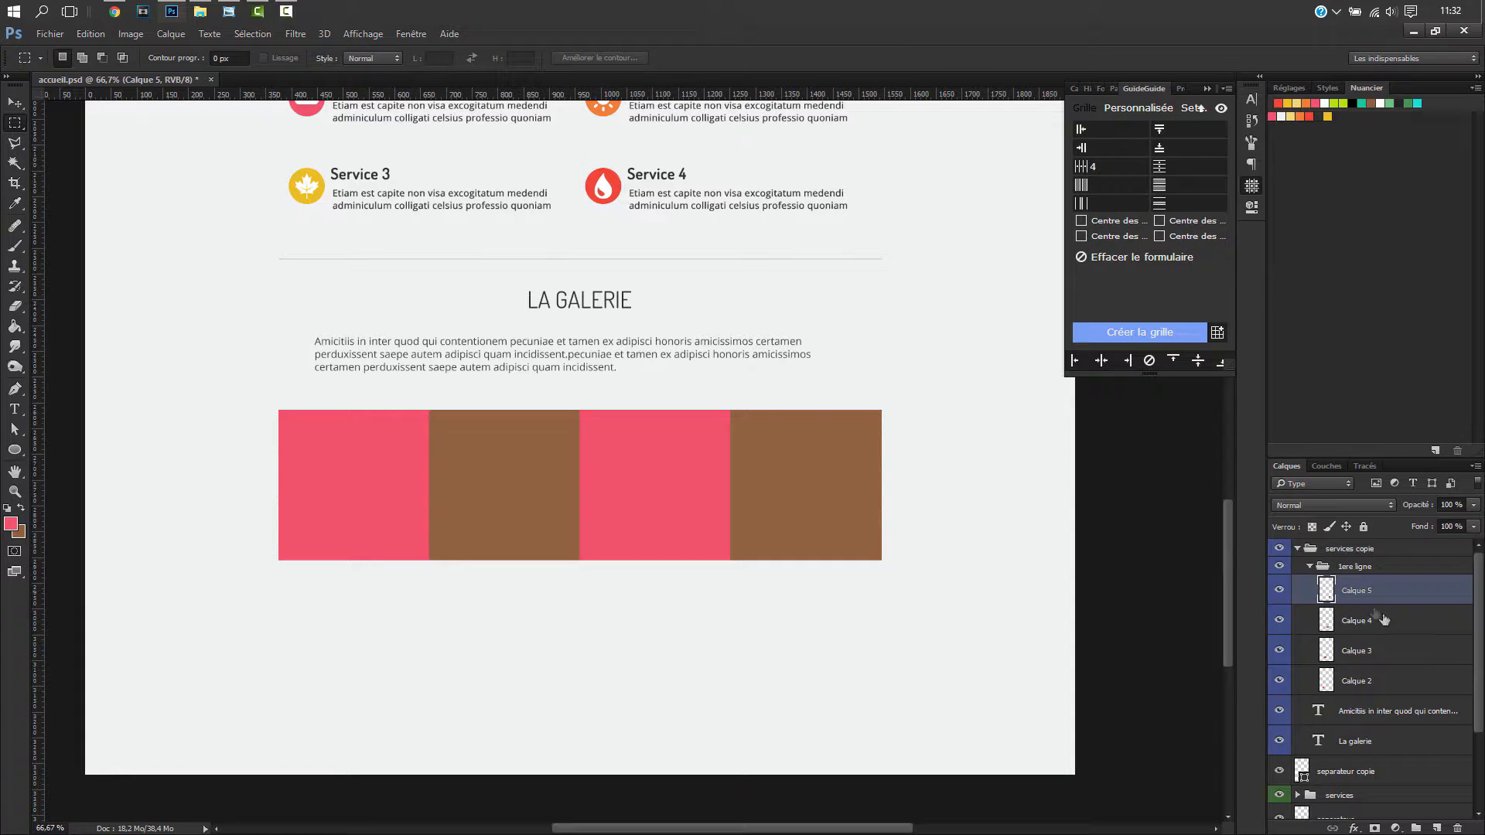
ctrl+click(1327, 590)
drag(820, 495, 668, 487)
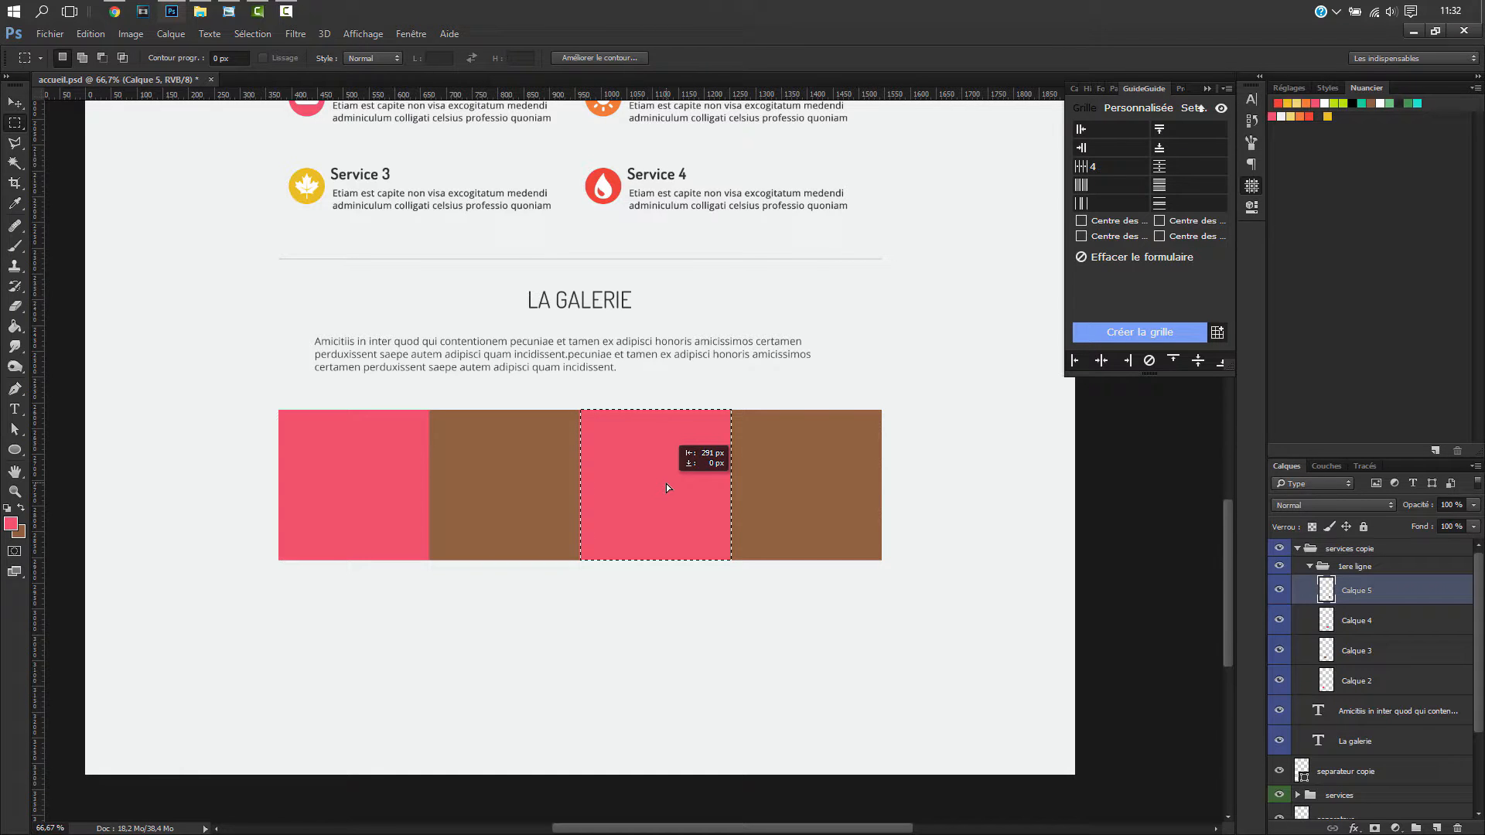
drag(665, 484, 815, 471)
key(ctrl+d)
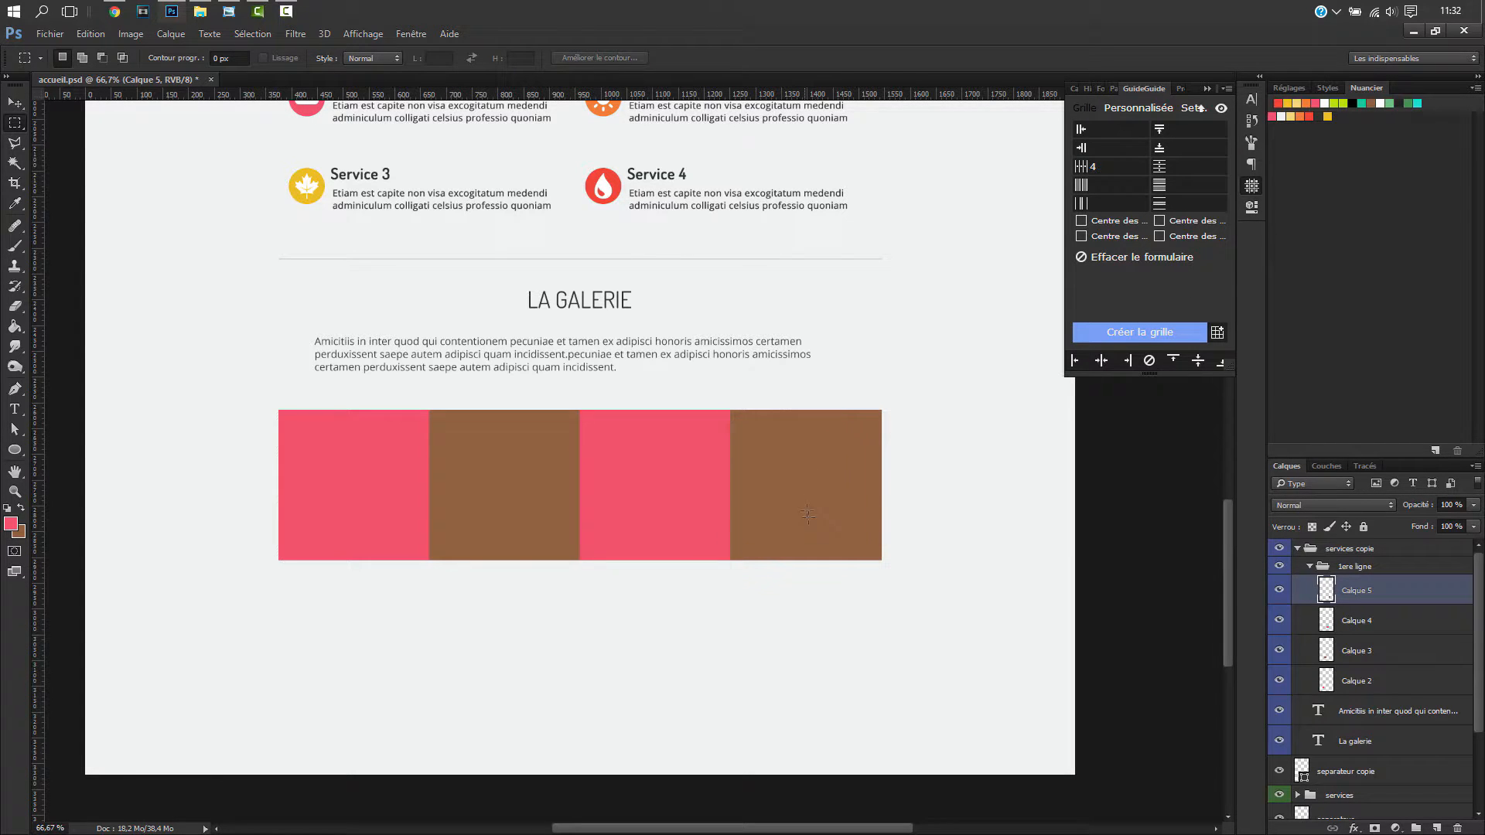
- Show the guides and align the one between the third and fourth squares with their shared edge
key(ctrl+h)
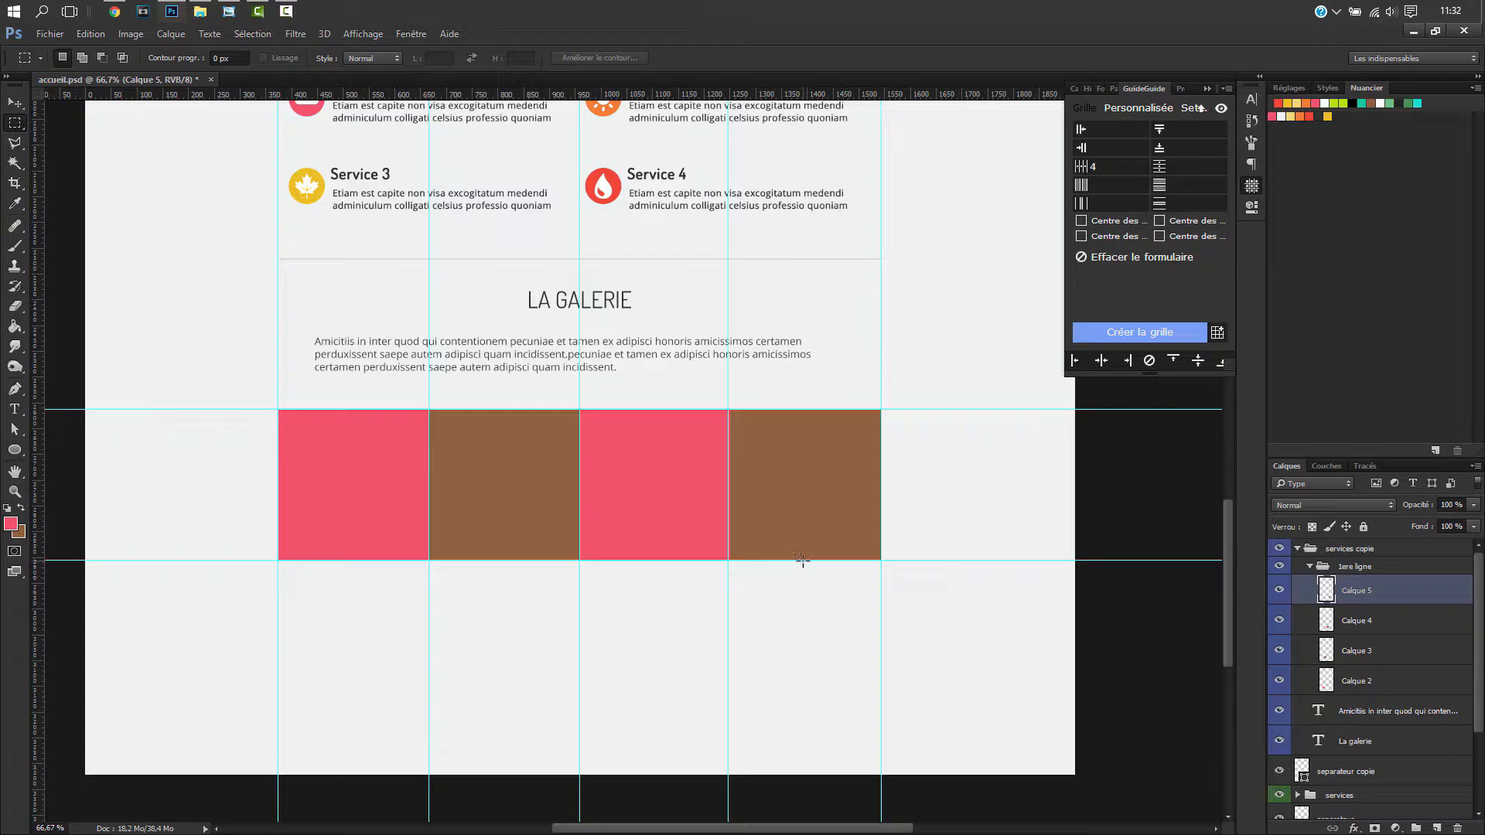
key(ctrl+plus)
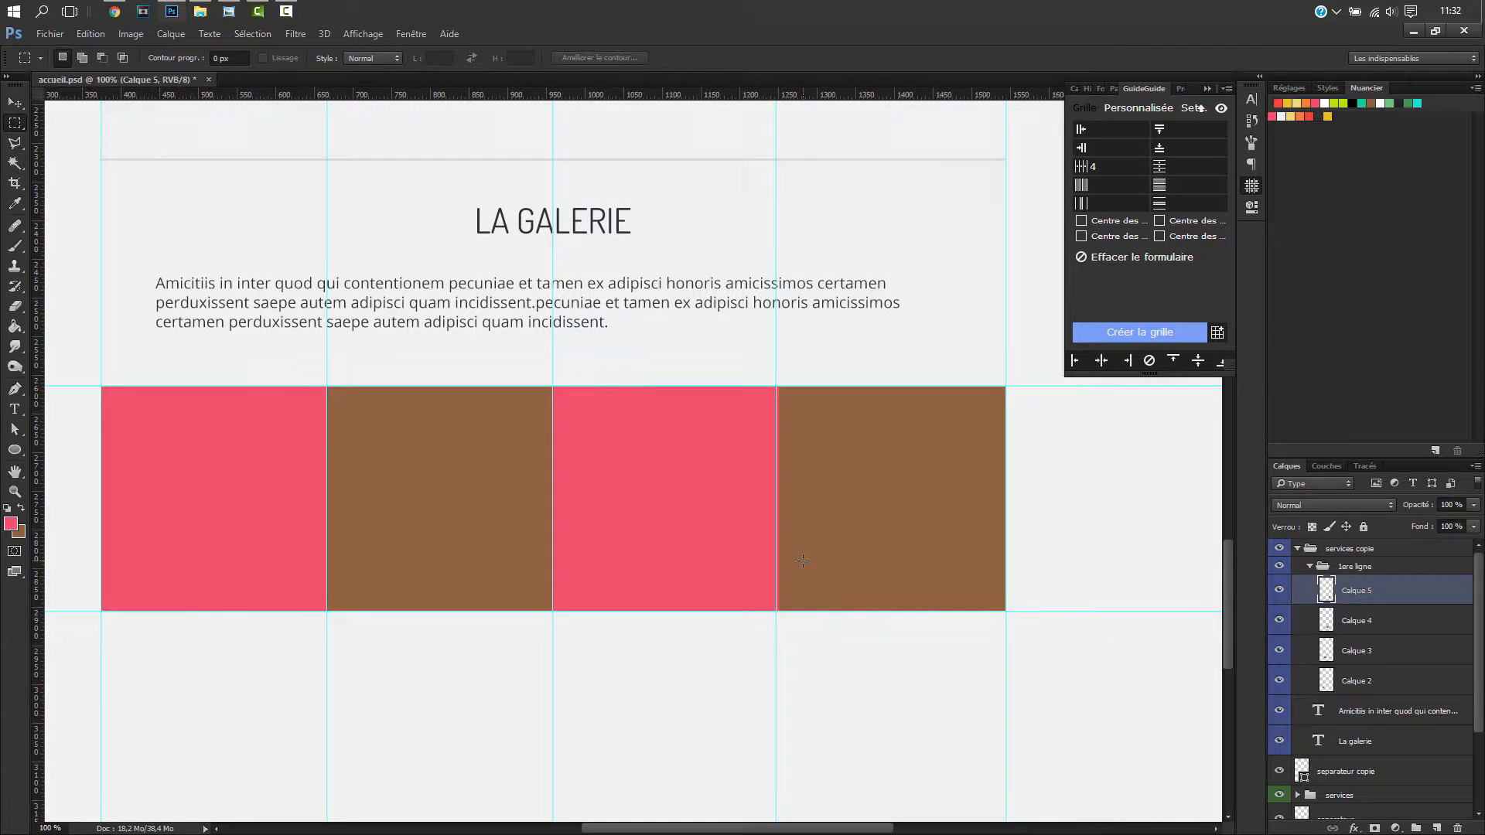
key(v)
drag(777, 494, 780, 491)
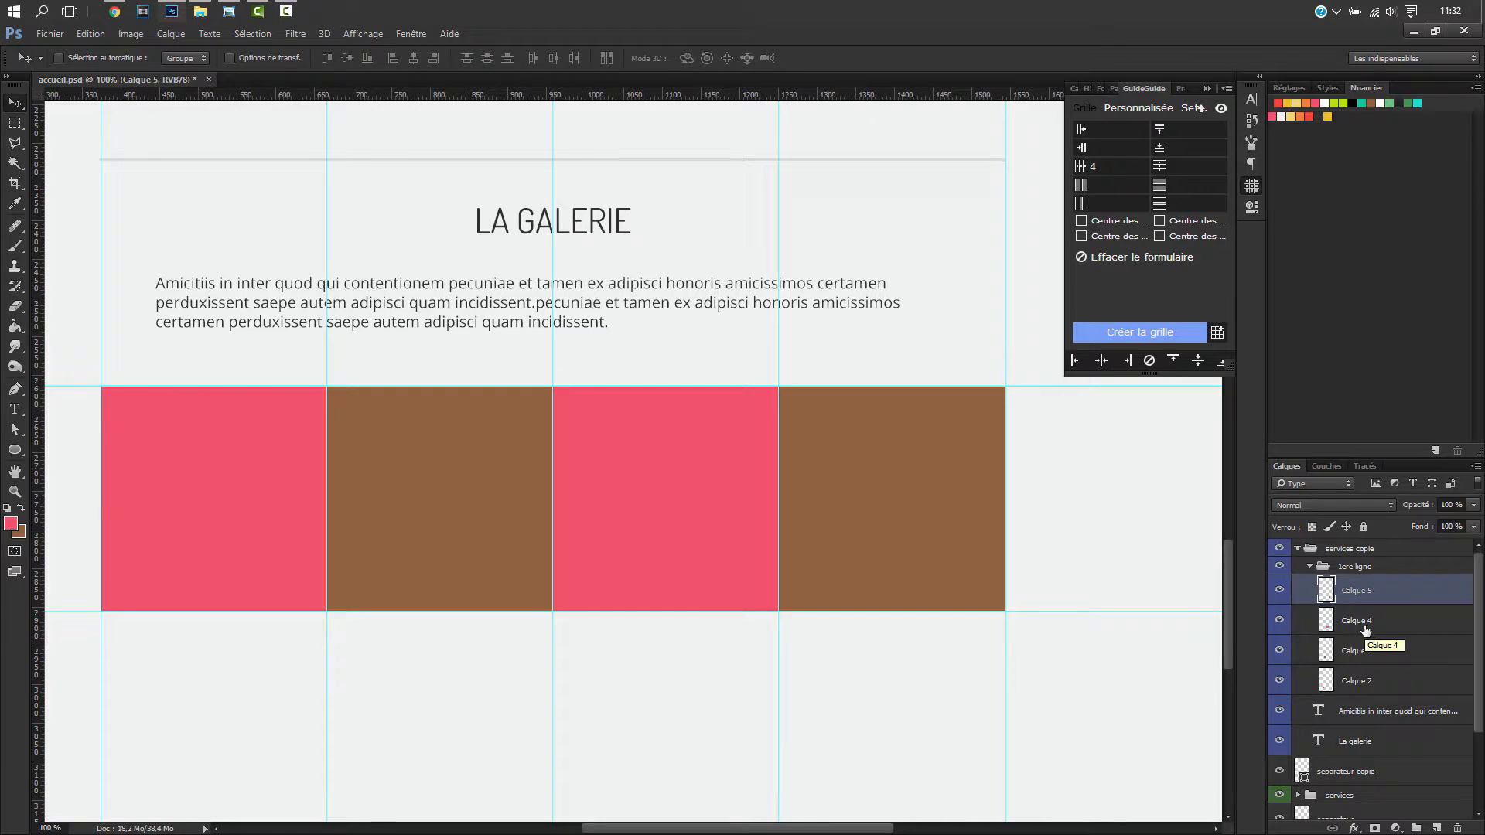
- Duplicate the four square layers, Calque 2 to Calque 5, and move the copies straight down to form a second row directly below the first
shift+click(1359, 684)
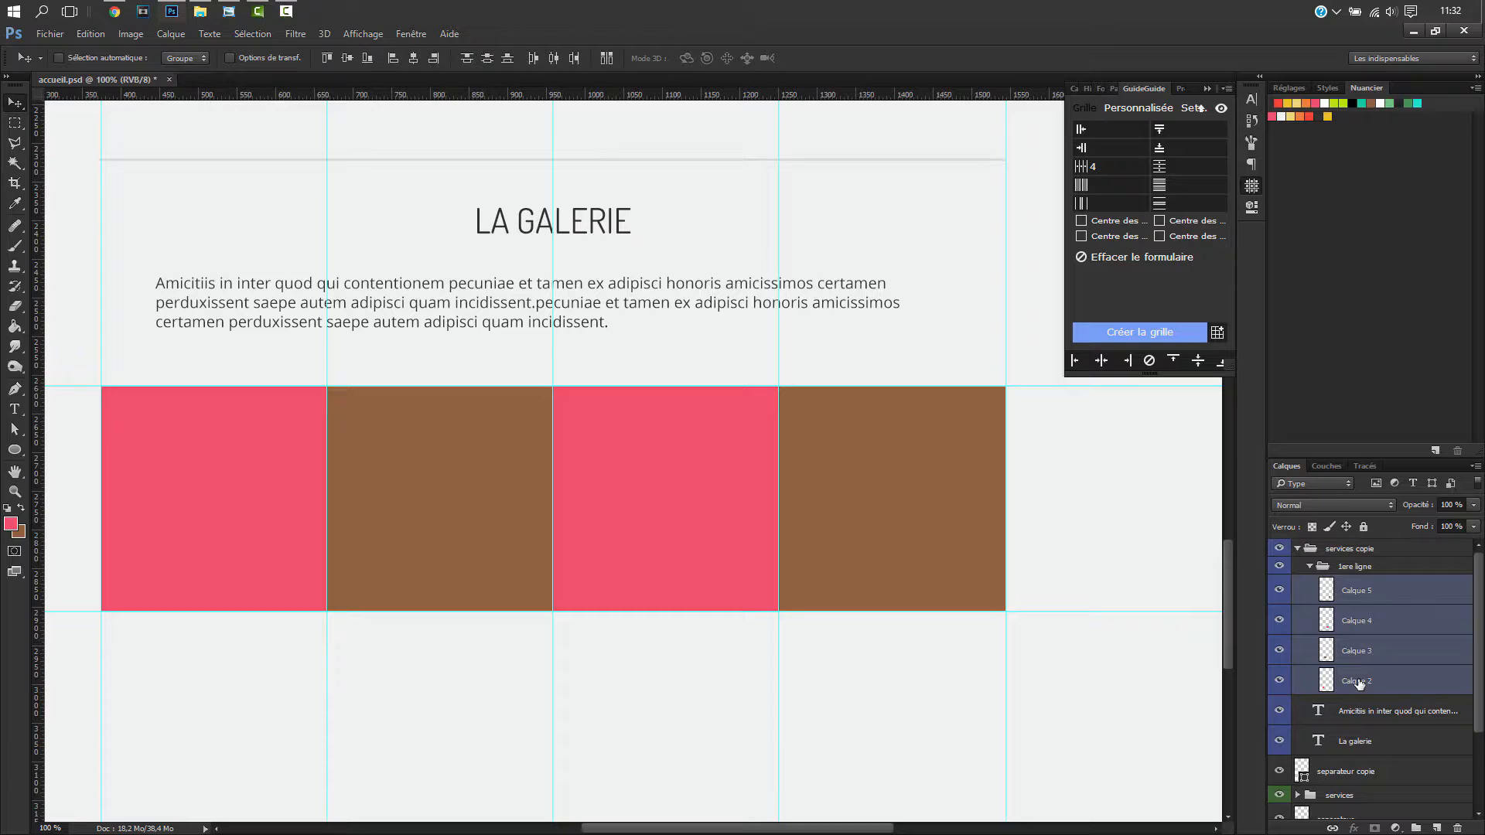
key(ctrl+j)
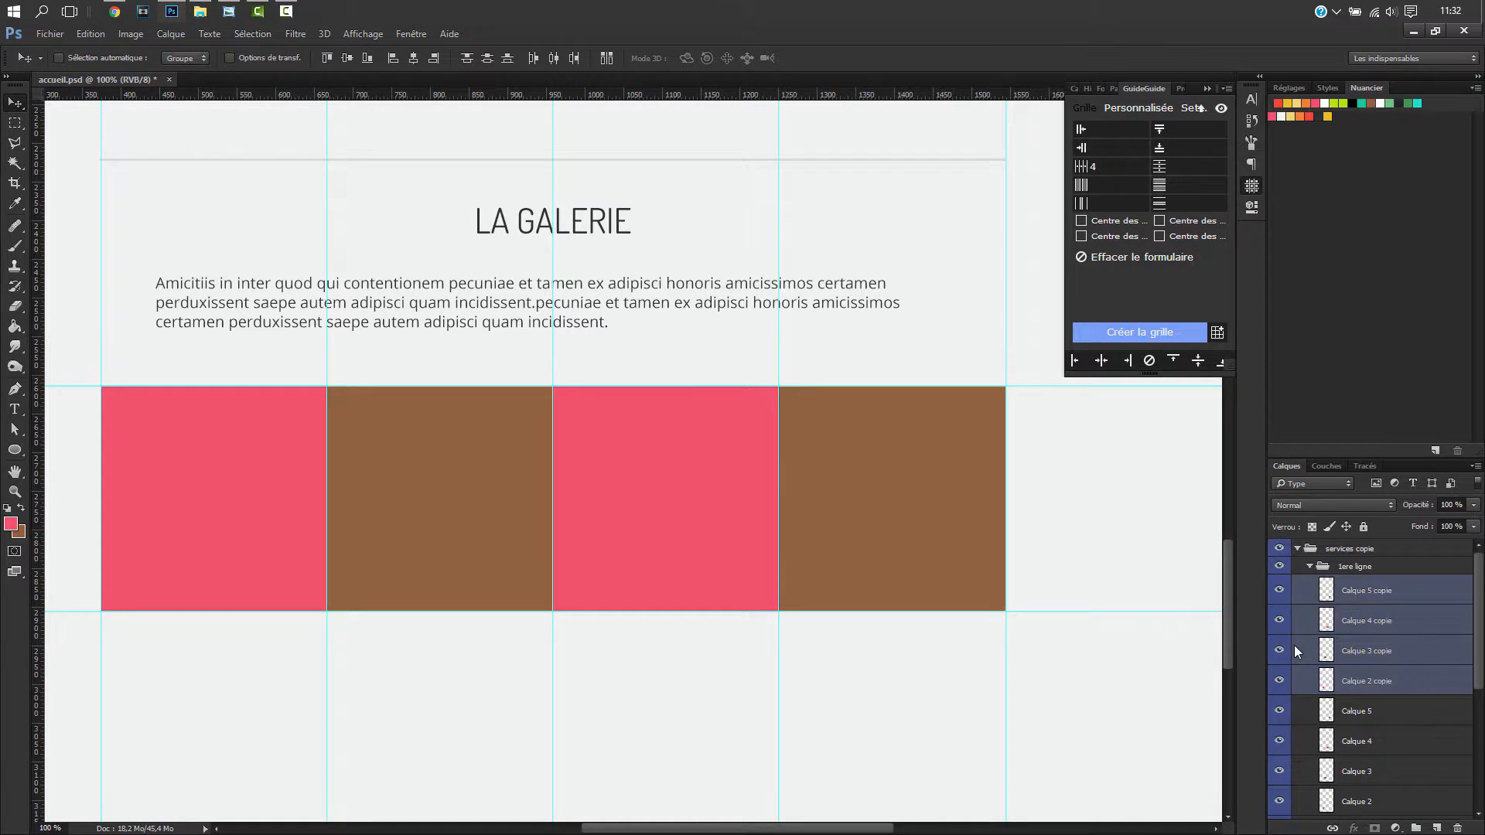
key(shift+Down)
key(shift+Down)
key(shift+Down)
key(shift+Down)
key(shift+Down)
key(shift+Down)
key(shift+Down)
key(shift+Down)
key(shift+Down)
key(shift+Down)
key(shift+Down)
key(shift+Down)
key(shift+Down)
key(shift+Down)
key(shift+Down)
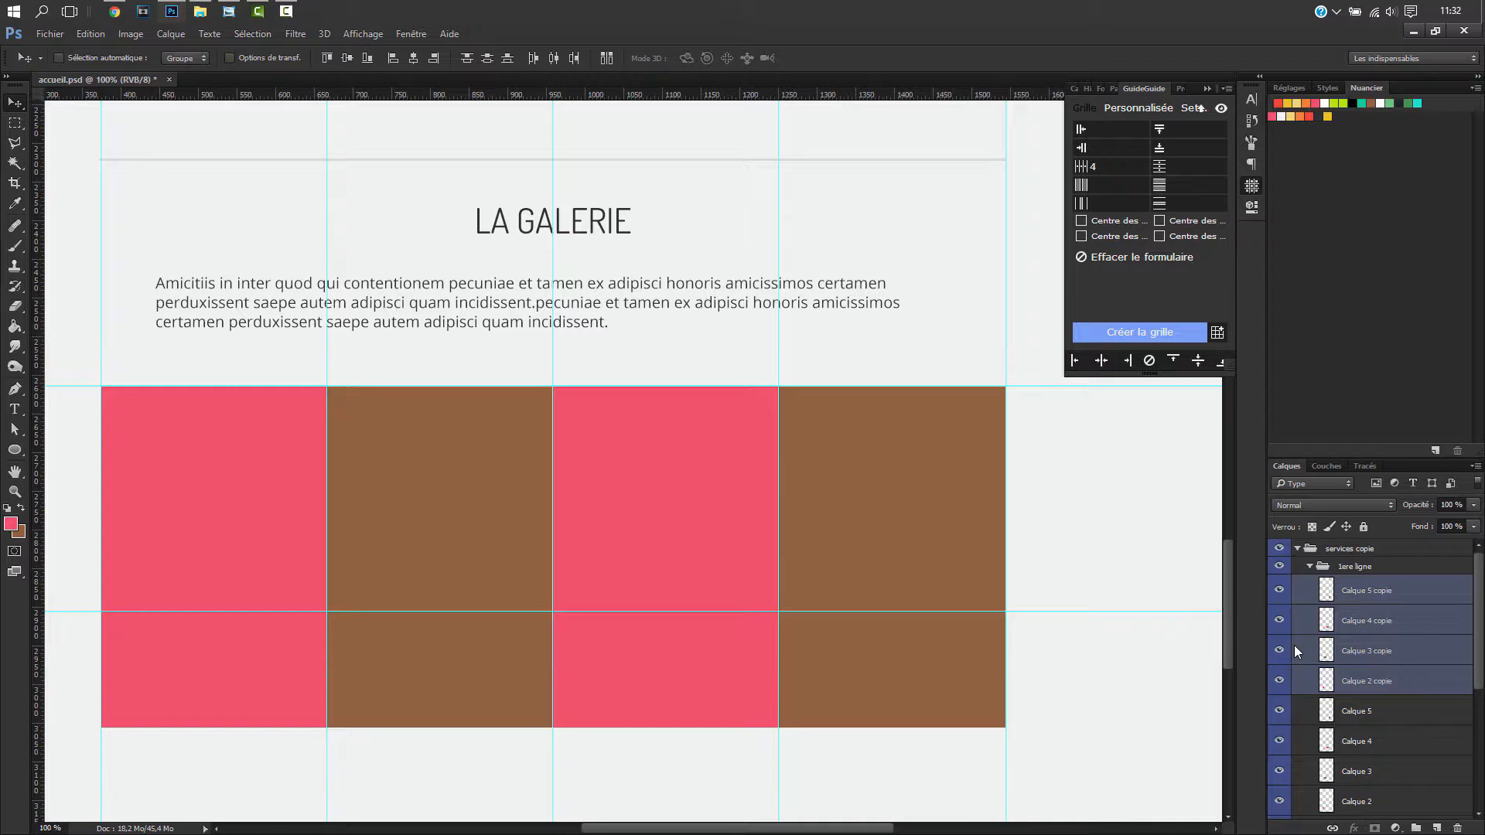
key(shift+Down)
key(shift+Down)
key(shift+Down)
key(shift+Down)
key(shift+Down)
key(shift+Down)
key(shift+Down)
key(shift+Down)
key(shift+Down)
key(shift+Down)
key(shift+Down)
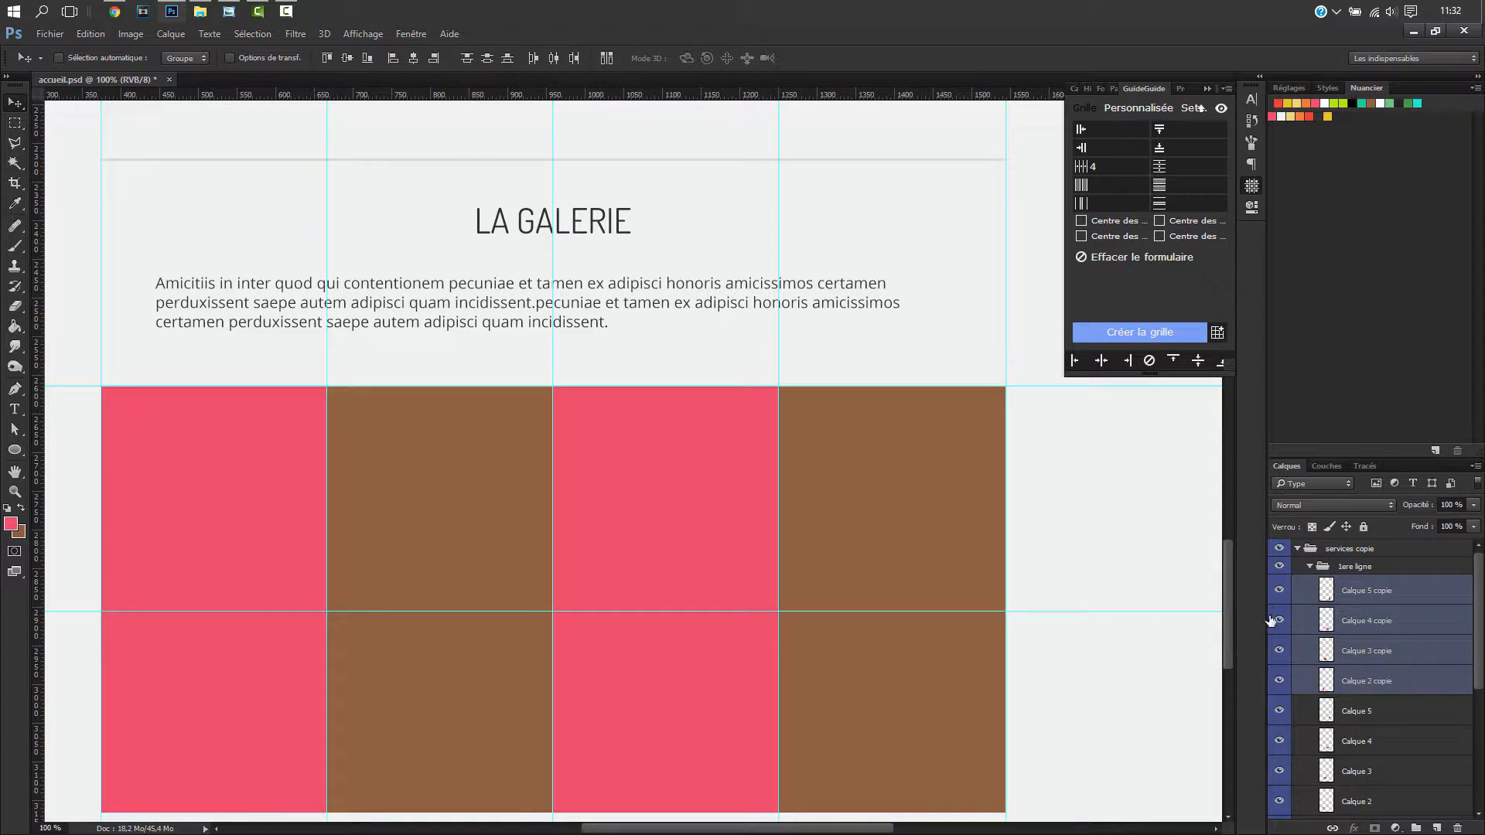
drag(1227, 586, 1227, 614)
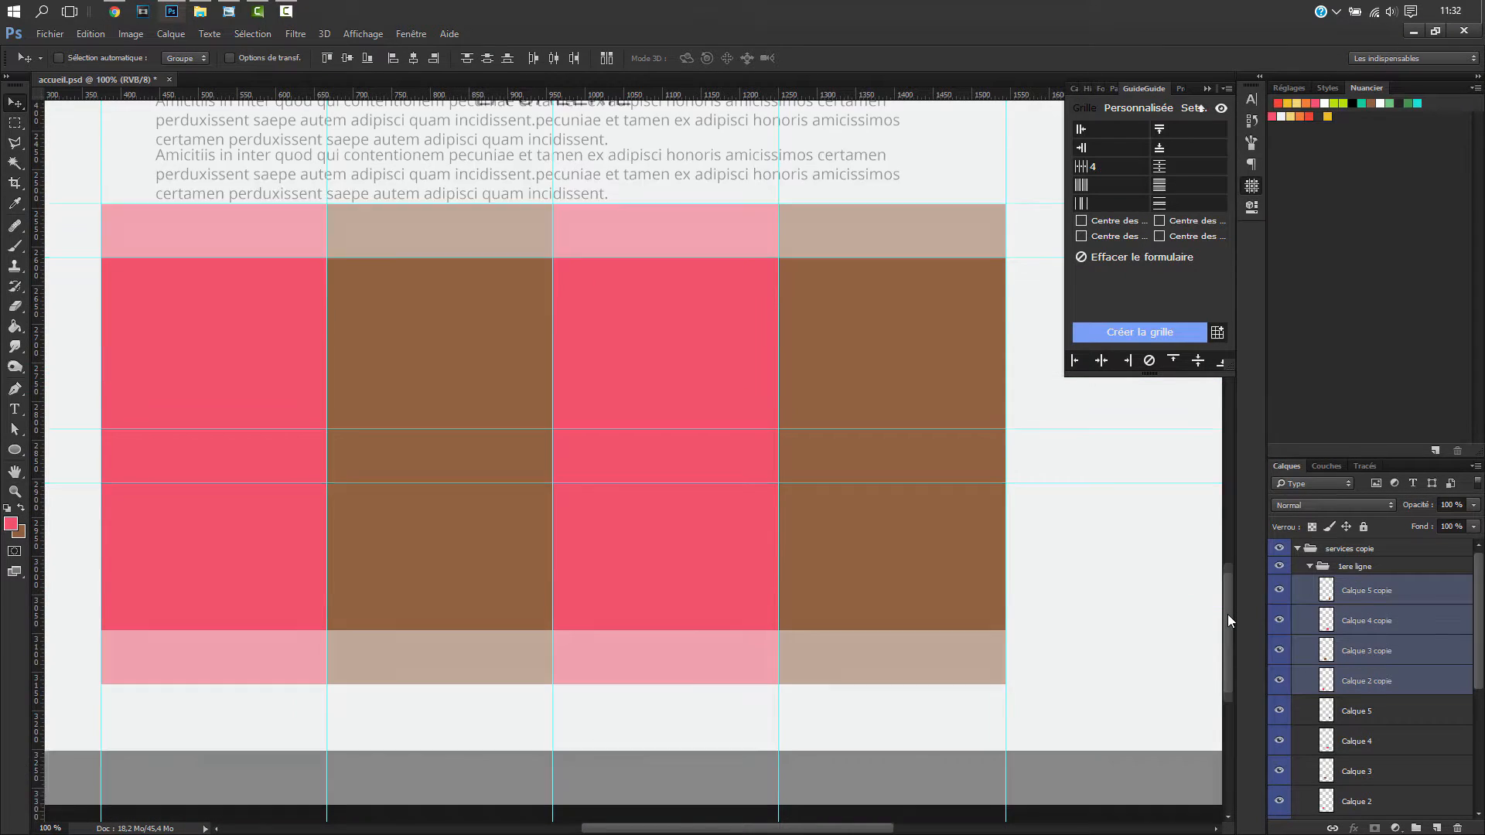
key(shift+Down)
key(shift+Down)
key(shift+Down)
key(shift+Down)
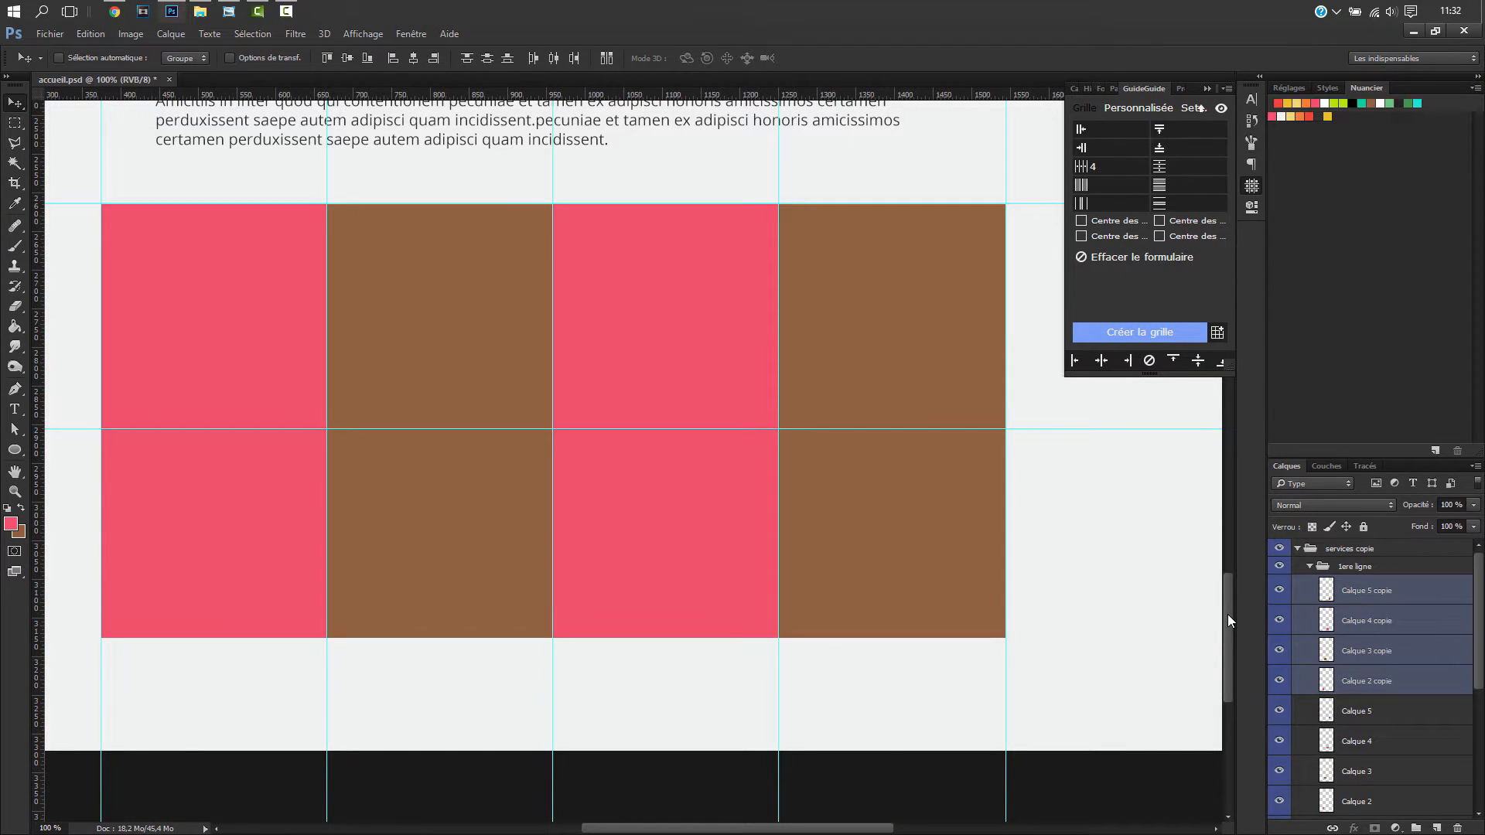
key(shift+Up)
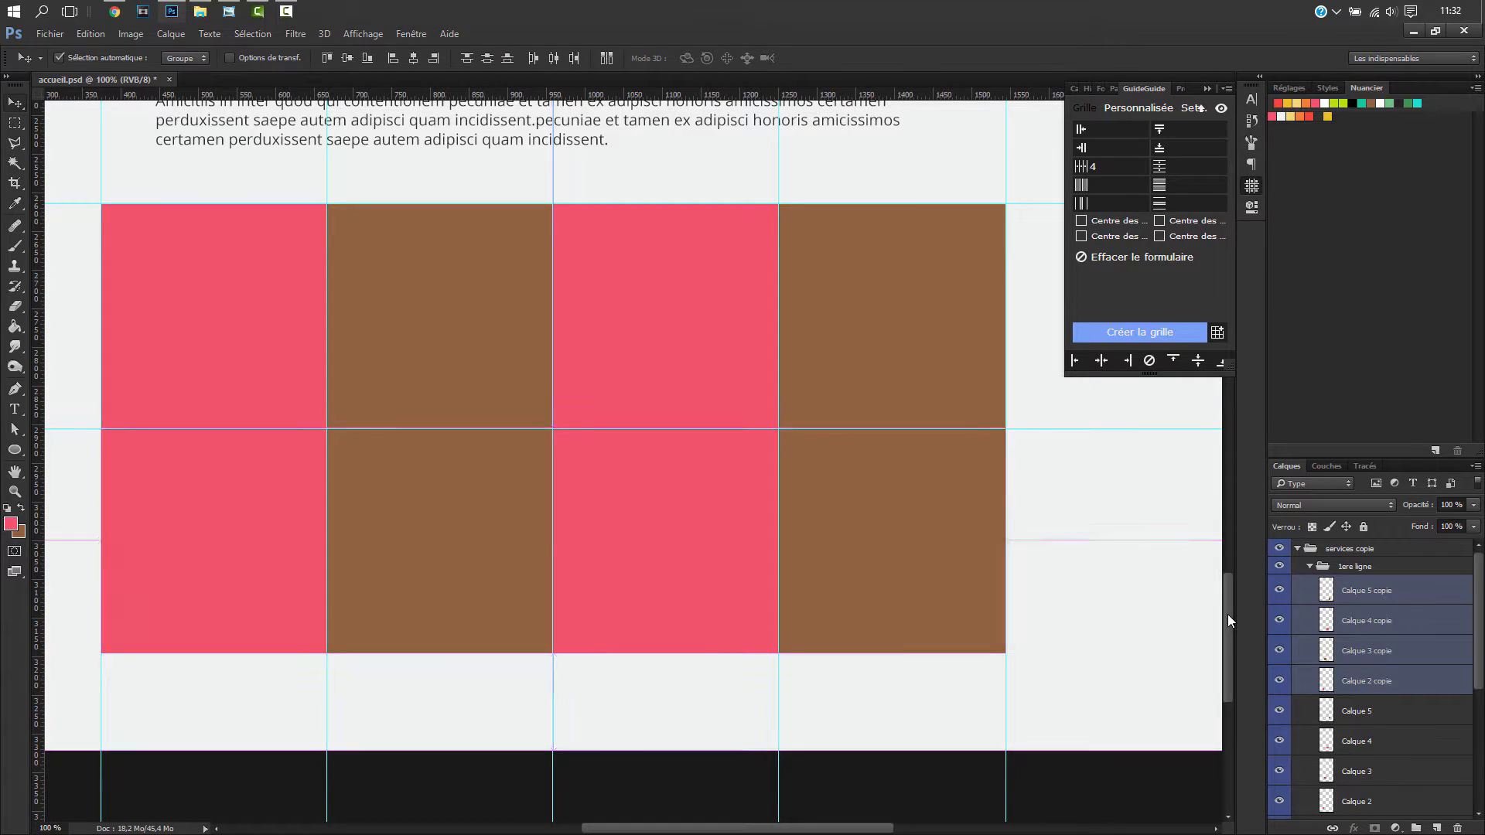
- Try flipping the second row horizontally so its colours alternate with those of the first row
key(ctrl+t)
right_click(891, 546)
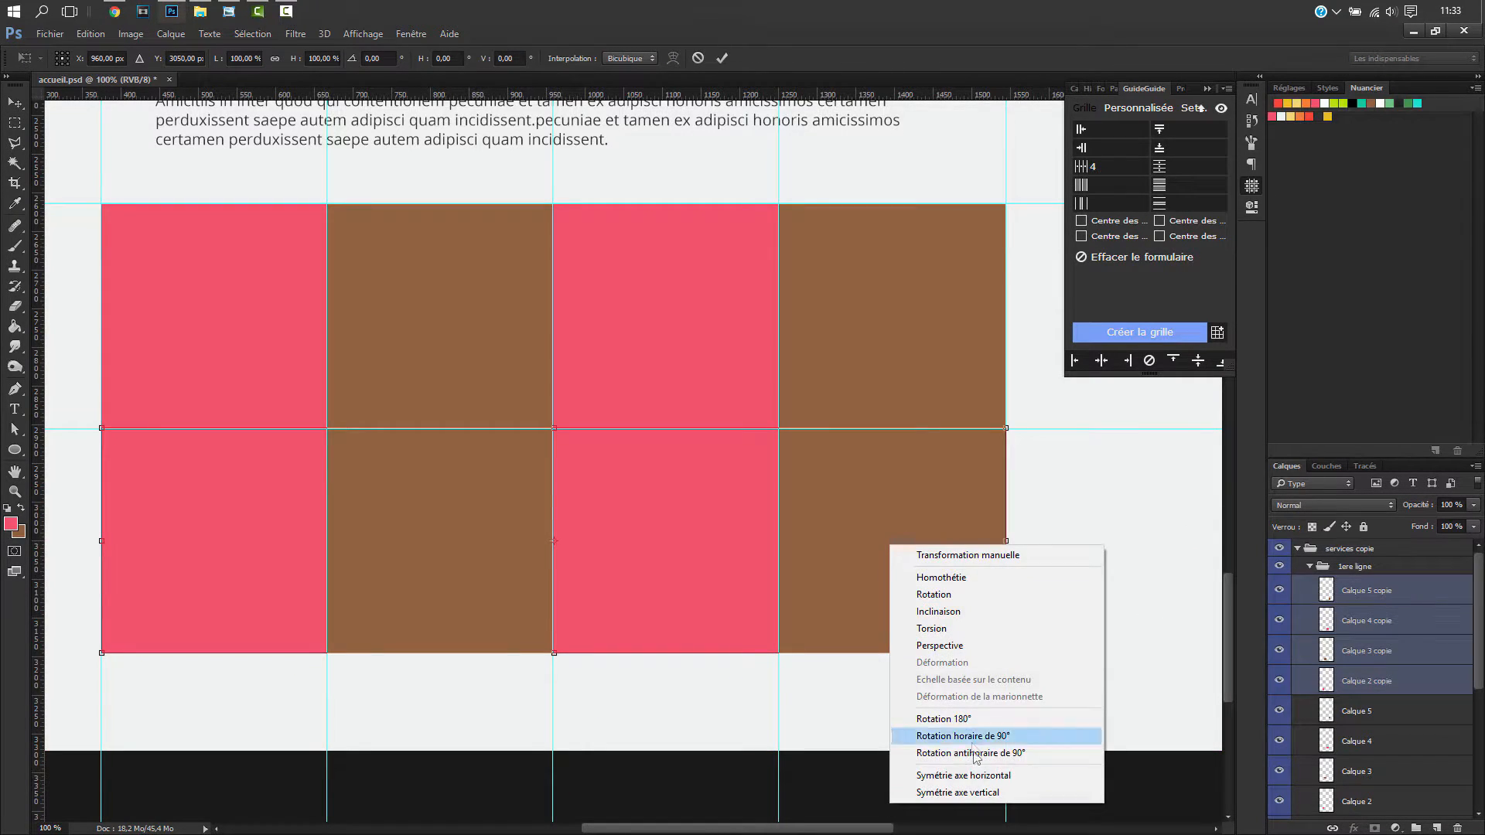
click(991, 777)
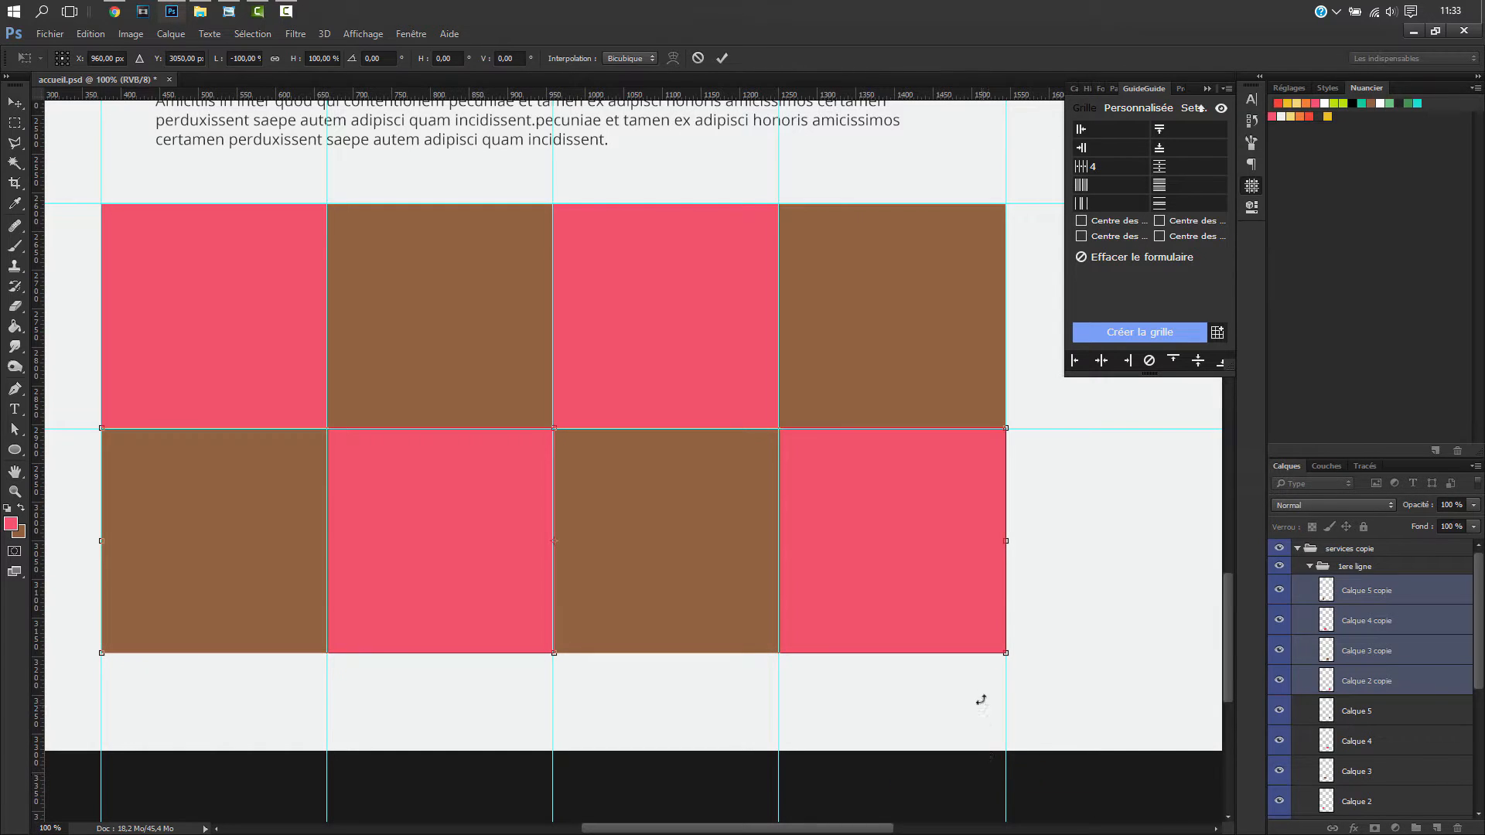
key(Return)
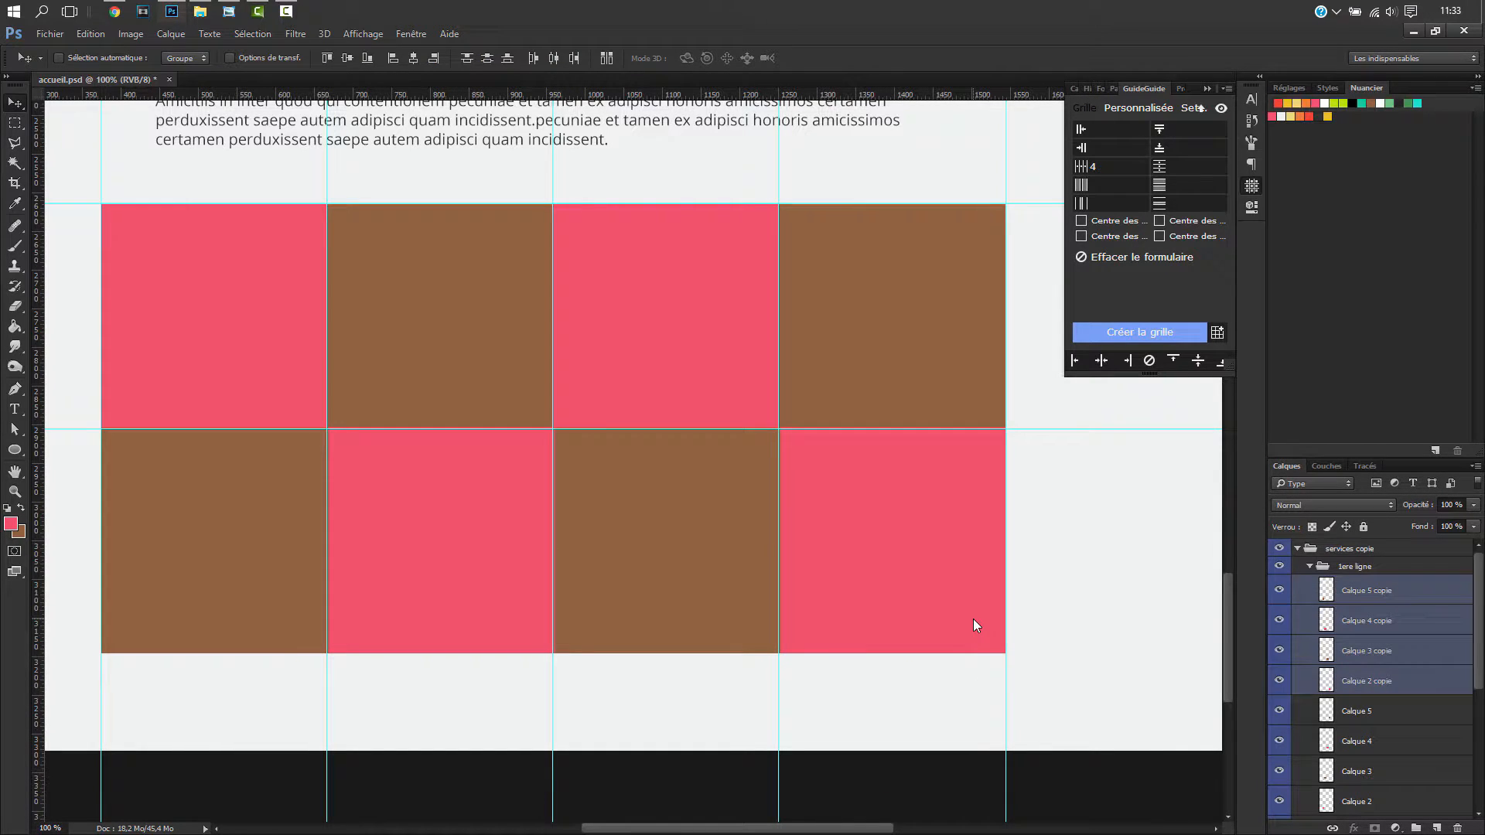
- Try nudging the flipped second row vertically and horizontally to line up with the first row, with the guides hidden
key(Down)
key(Down)
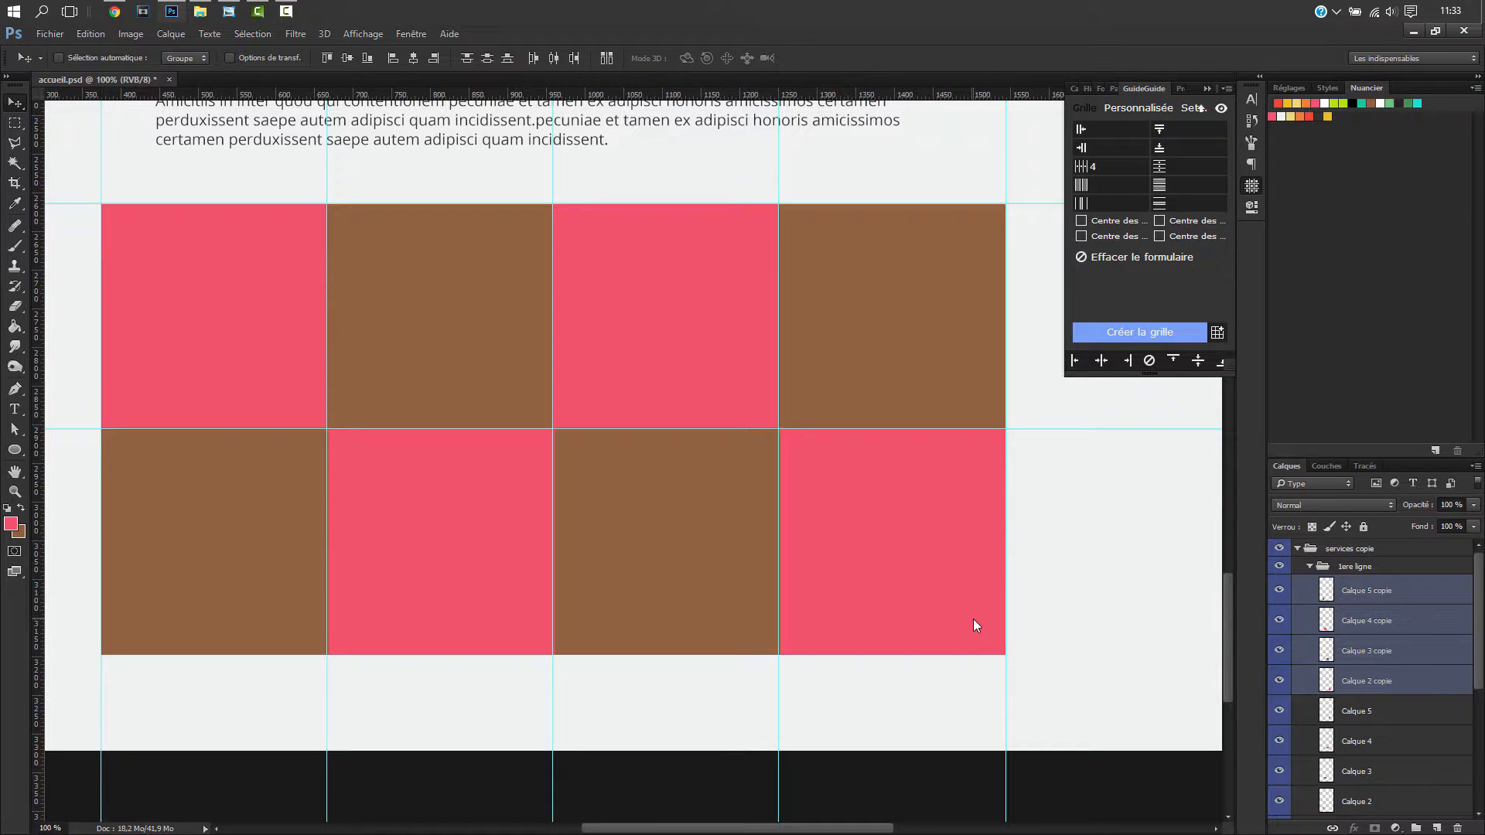
key(Right)
key(Right)
key(ctrl+semicolon)
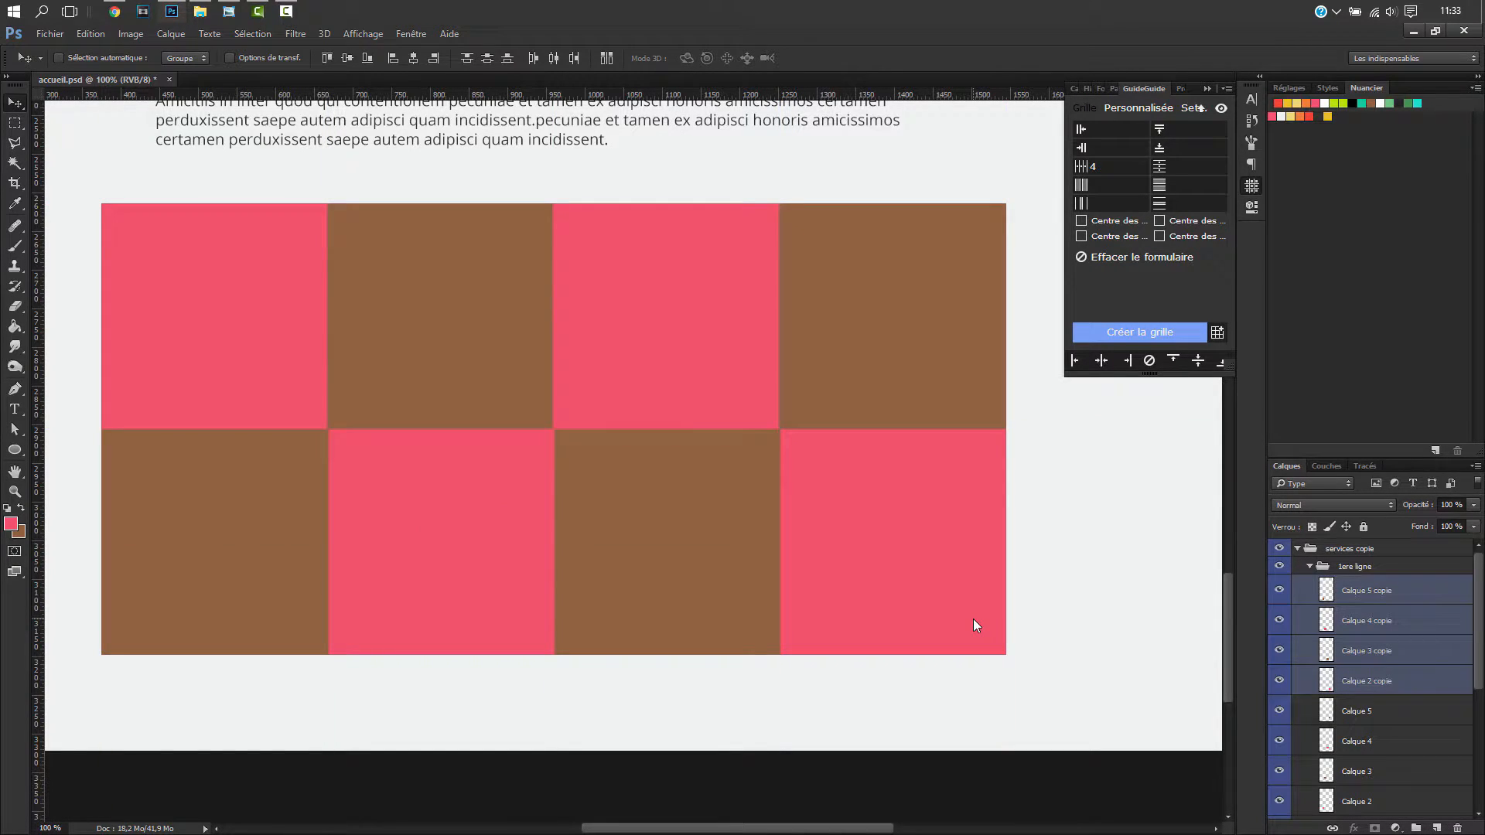
key(Down)
key(Up)
key(Left)
key(Left)
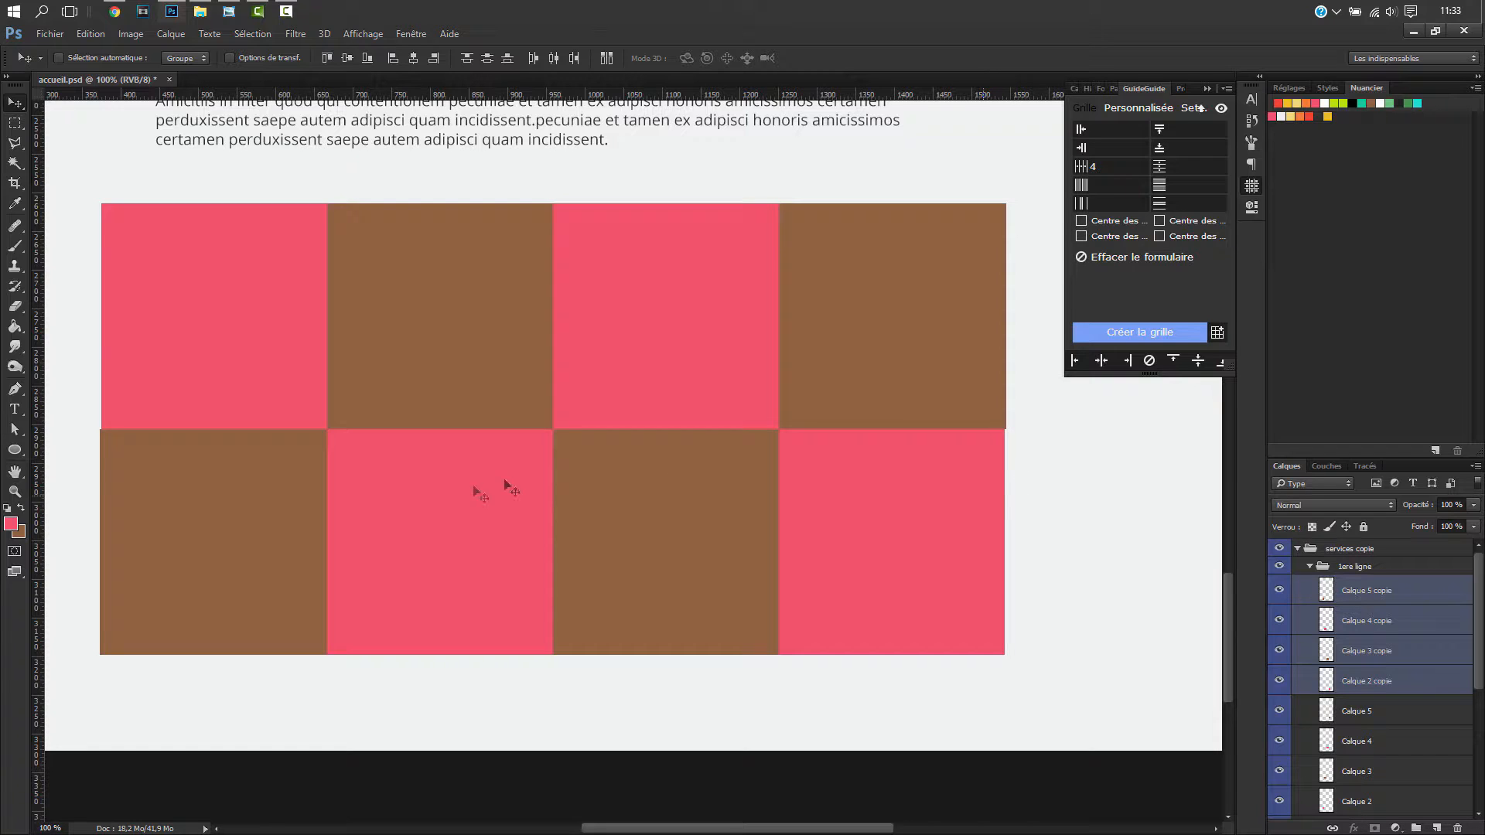
- Try trimming the overhang at the second row's left edge on layer Calque 5 copie with a narrow rectangular selection
click(15, 123)
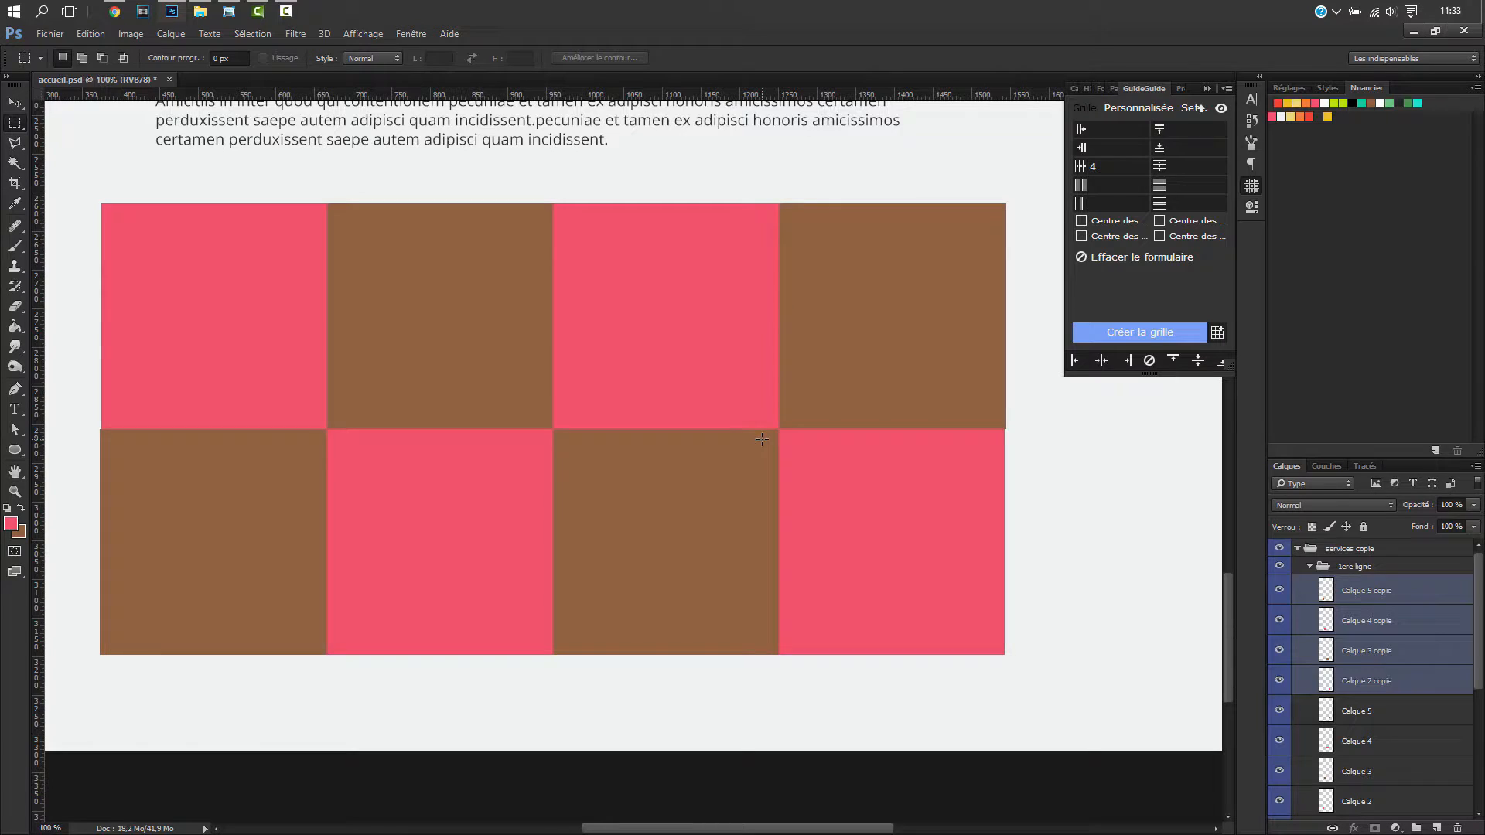
drag(72, 384, 100, 687)
click(1390, 603)
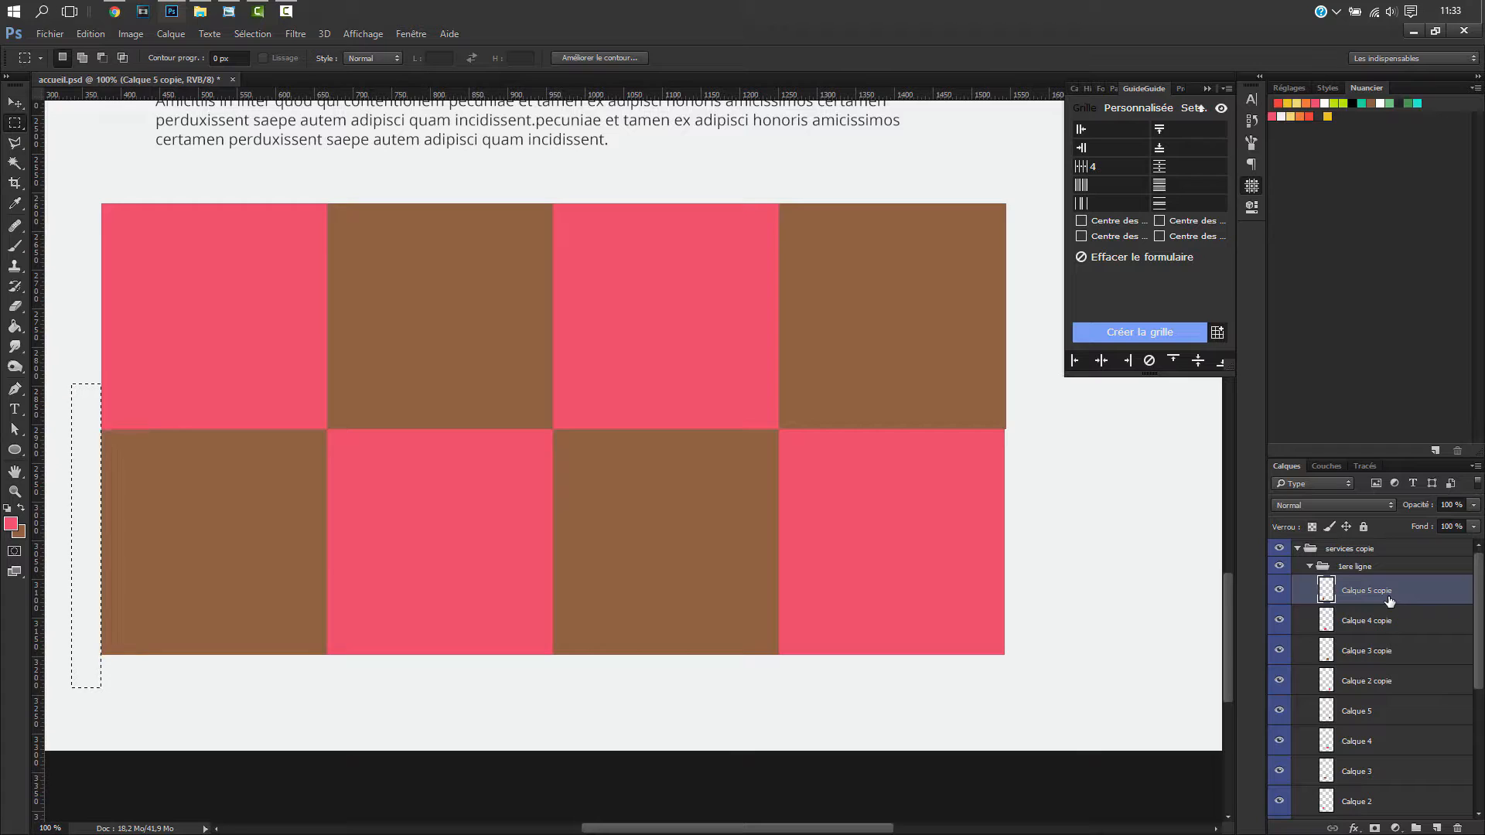
- Undo the trim, the nudges and the horizontal flip of the second row
key(ctrl+d)
key(ctrl+shift+d)
key(ctrl+d)
key(ctrl+Right)
key(ctrl+Right)
key(ctrl+Down)
key(ctrl+Down)
key(ctrl+Up)
key(ctrl+Up)
key(ctrl+Up)
key(ctrl+Down)
key(ctrl+Up)
key(ctrl+Up)
key(ctrl+alt+z)
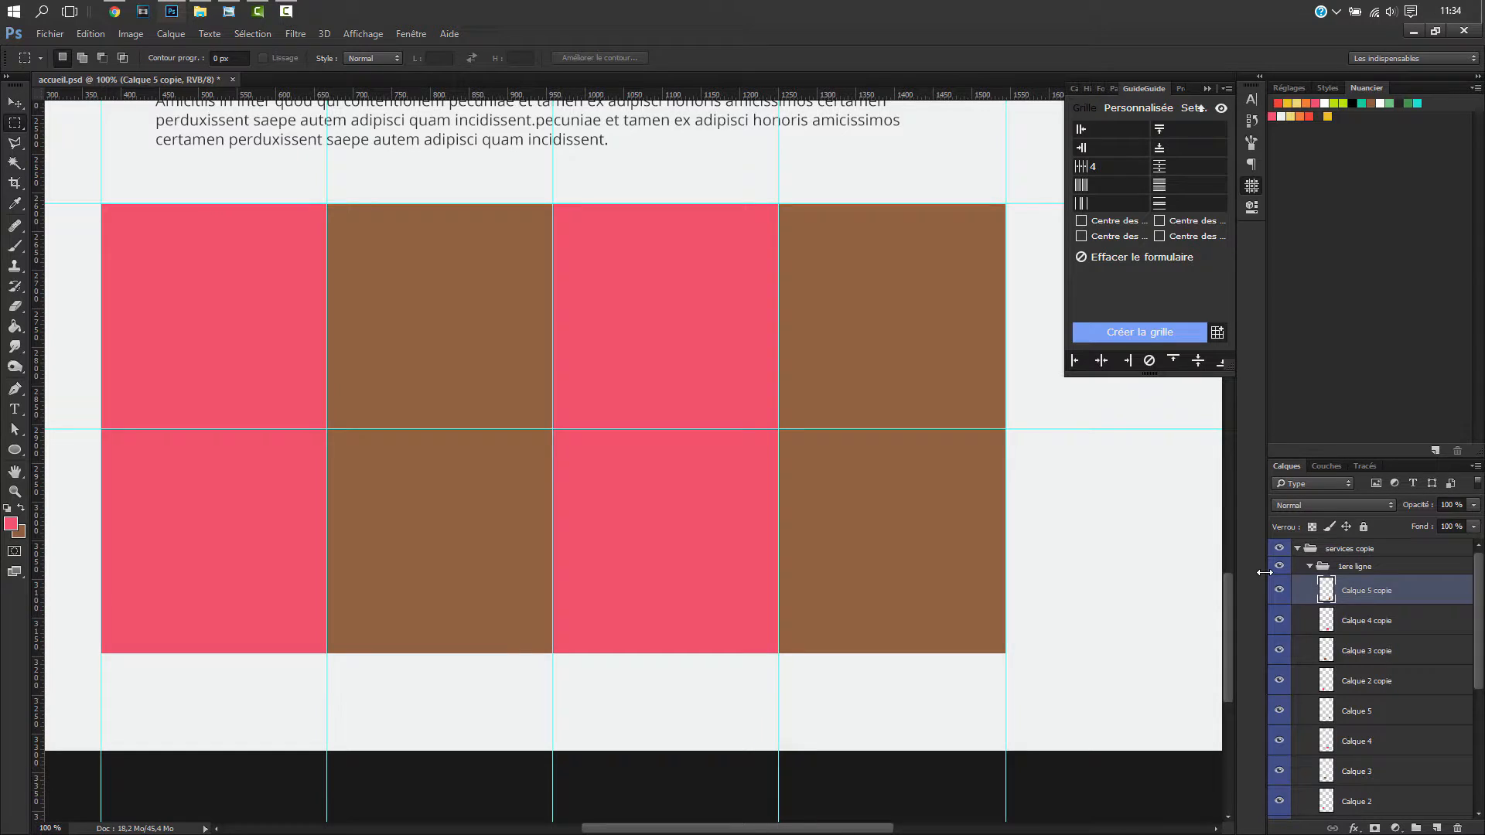
- Try nudging only the second row's fourth square, Calque 5 copie, down and move it back up in line with its row
key(v)
key(Down)
key(Down)
key(Down)
key(Down)
key(Down)
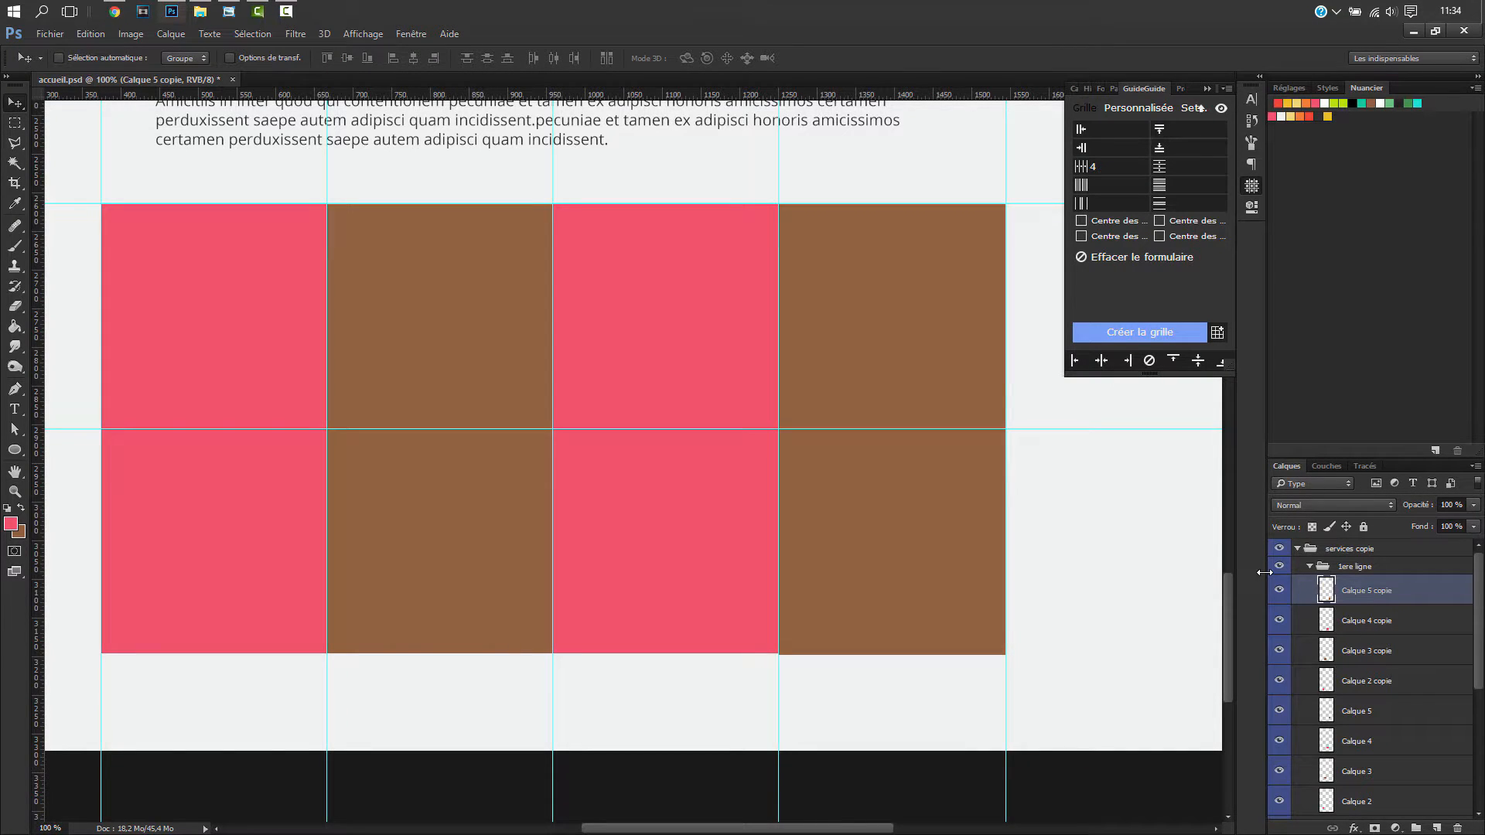
key(Up)
key(Up)
key(Up)
key(Up)
key(Up)
key(Up)
key(Up)
- Select all four copied square layers and nudge them vertically together to bring the second row up against the first
shift+click(1378, 685)
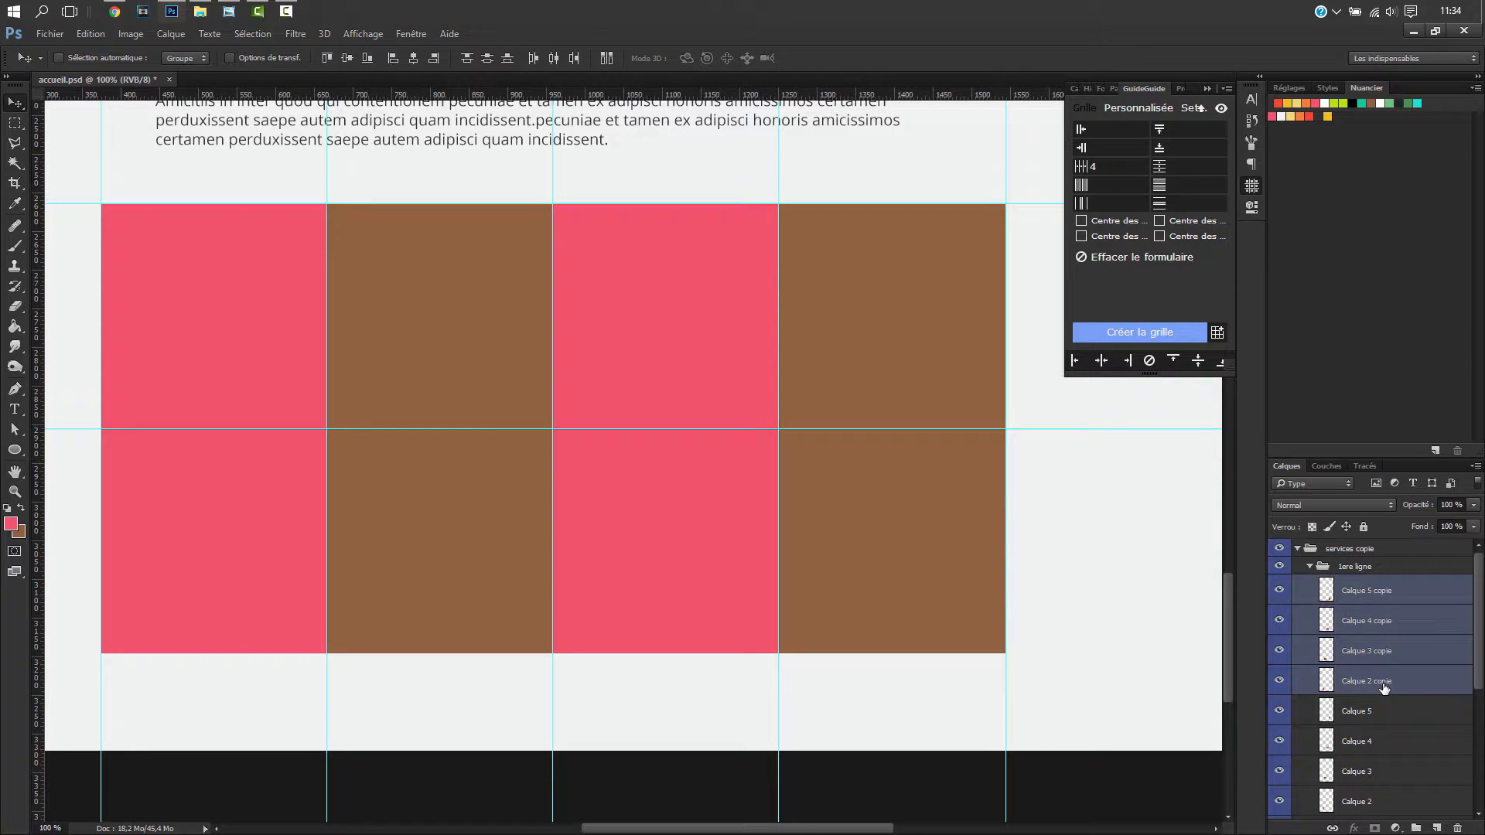
key(Down)
key(Down)
key(Down)
key(Down)
key(Down)
key(Down)
key(Down)
key(Down)
key(Down)
key(Down)
key(Down)
key(Down)
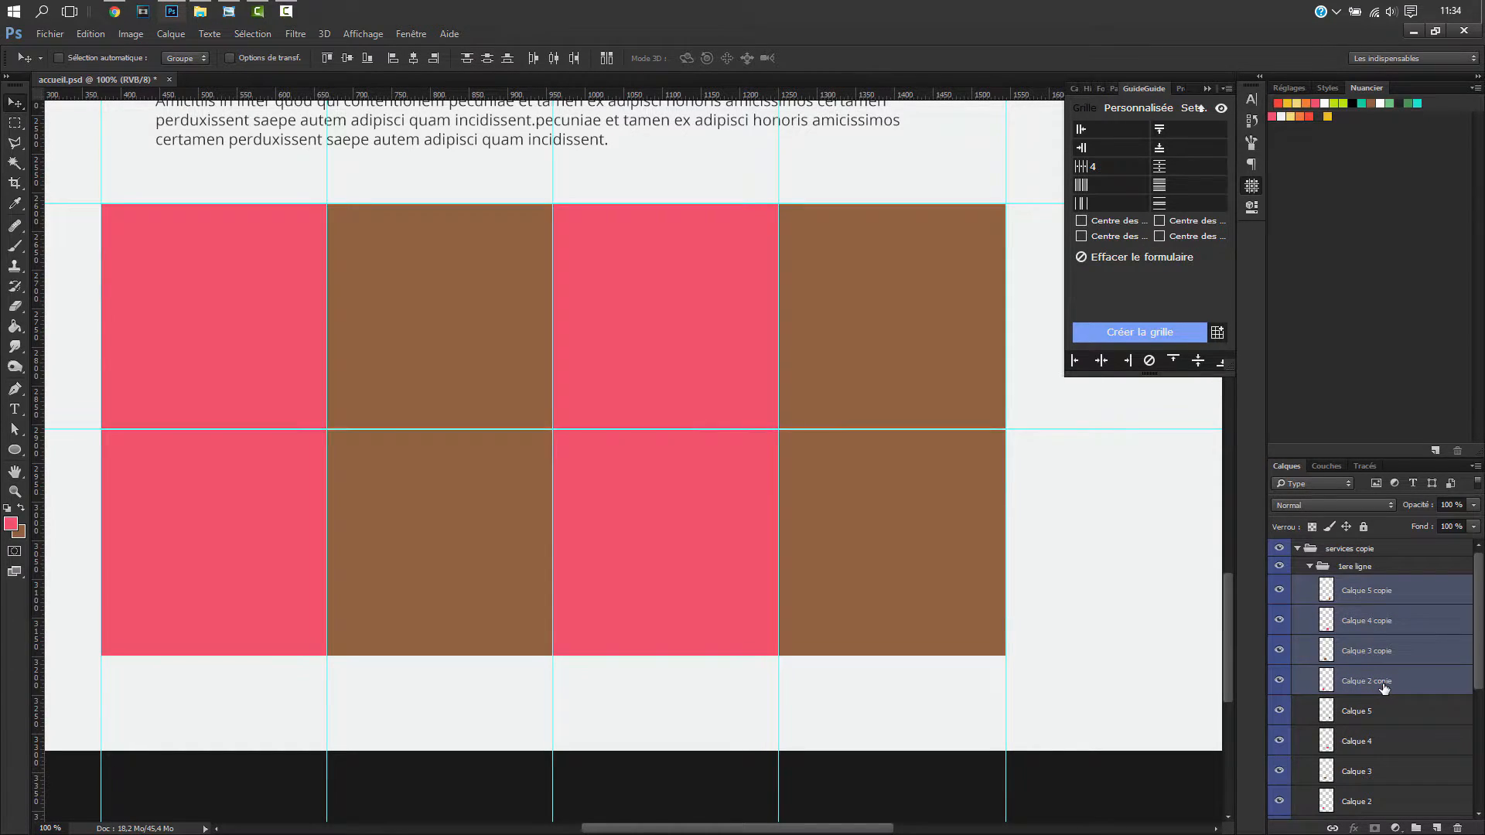
key(Up)
key(Up)
key(Up)
key(Up)
key(Up)
key(Up)
key(Up)
key(Up)
key(Up)
key(Up)
key(Up)
key(Up)
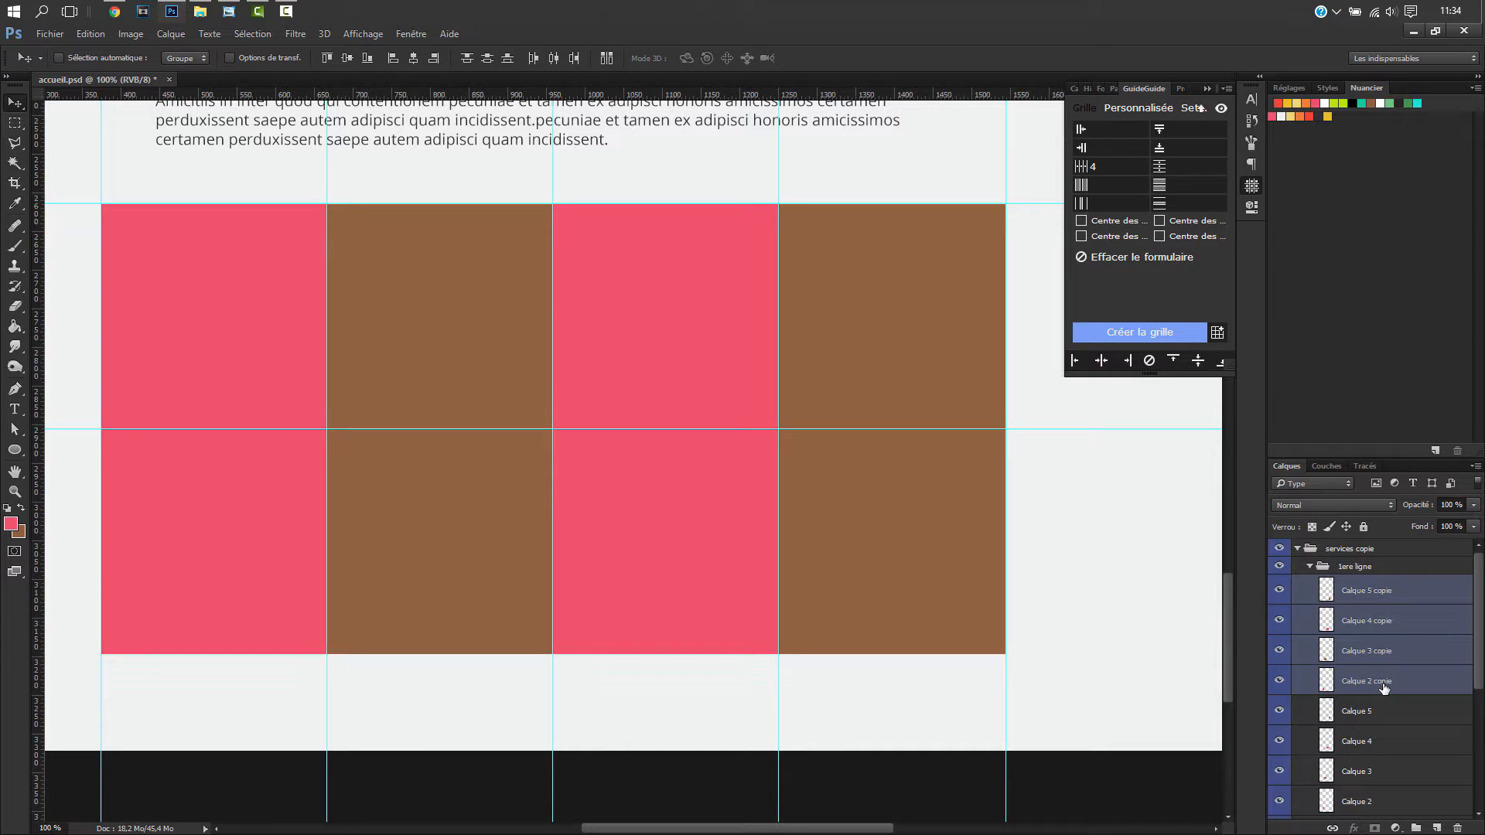
- Fine-tune the second row's vertical position with the guides hidden, then show the guides again
key(ctrl+semicolon)
key(Down)
key(Down)
key(Down)
key(Up)
key(Up)
key(ctrl+semicolon)
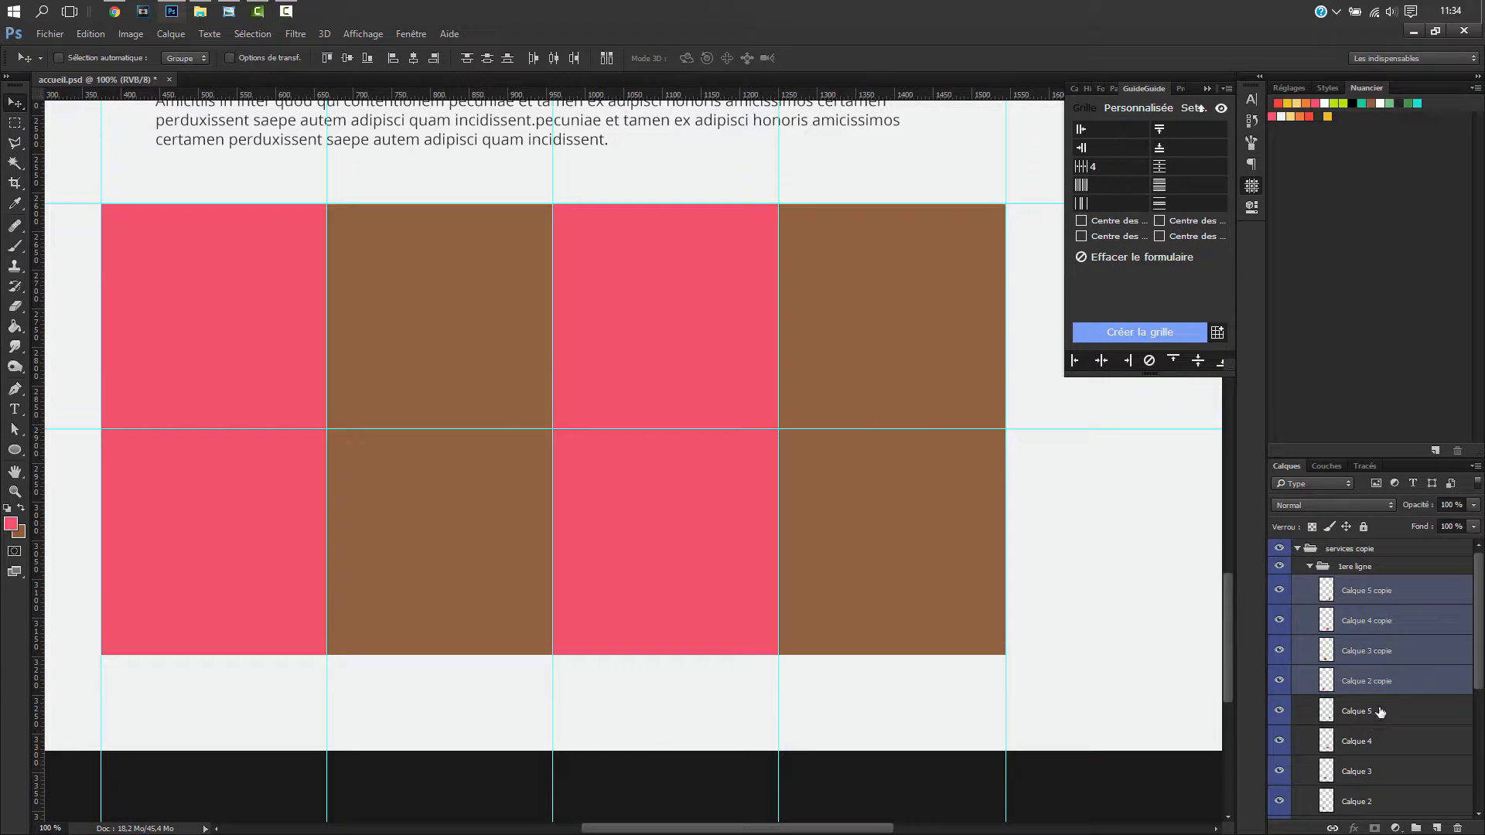
- Rename the layers Calque 2 and Calque 3 as image1 and image2
scroll(1383, 695, down, 2)
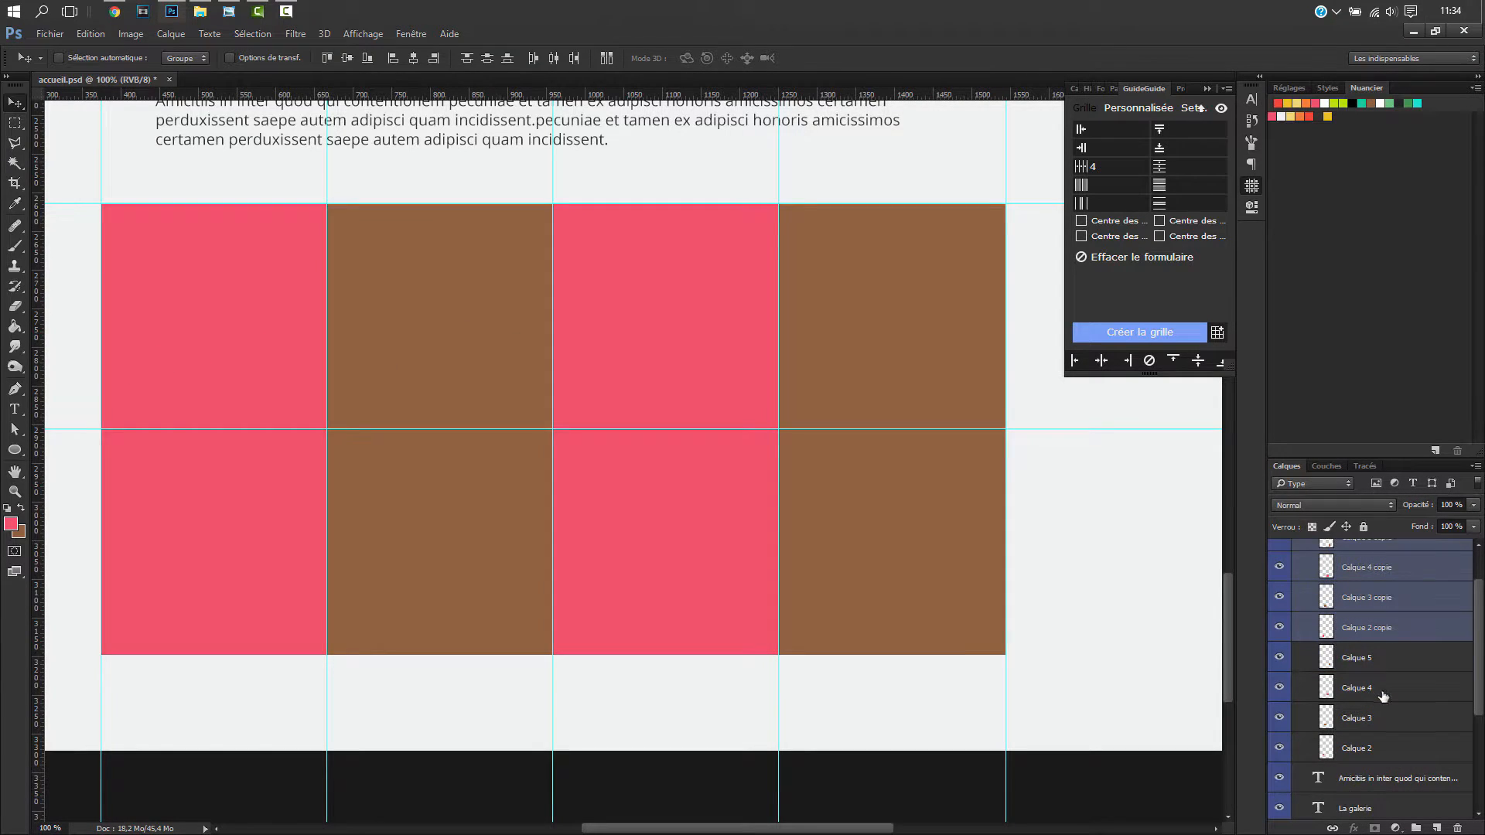
double_click(1358, 748)
text(im)
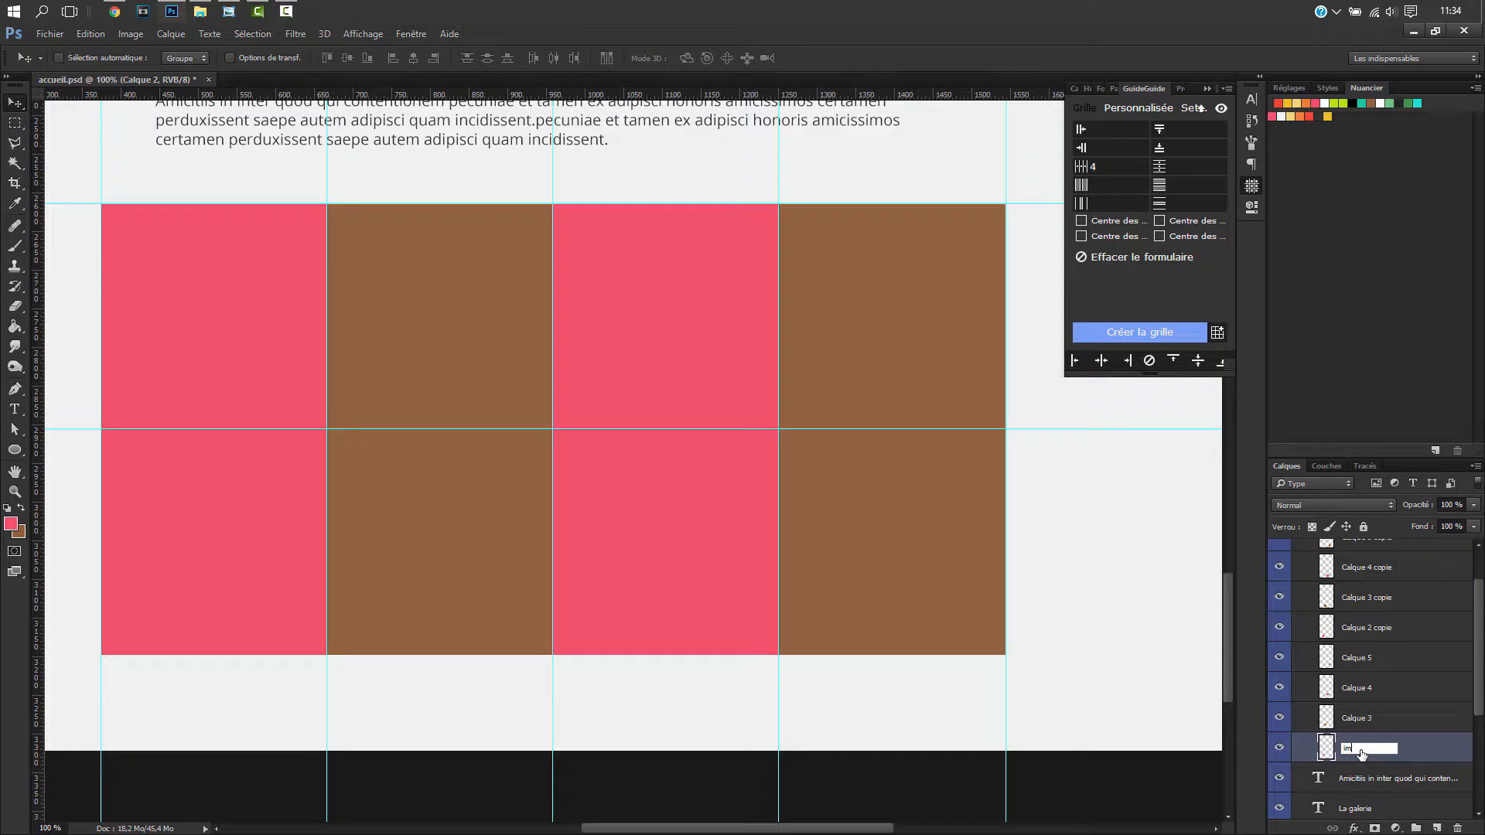
text(age1)
double_click(1357, 719)
key(BackSpace)
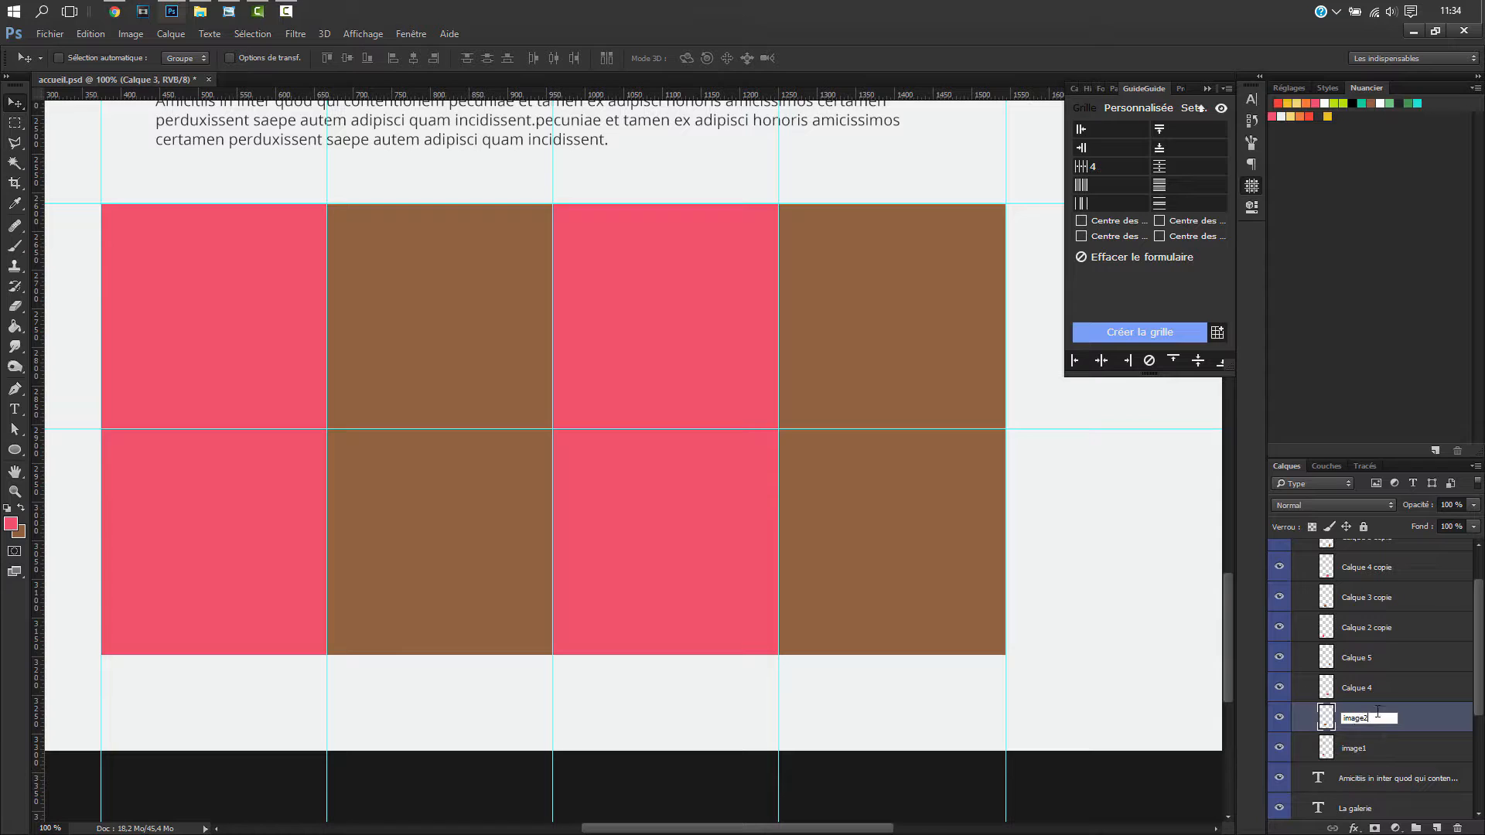
- Rename the layers Calque 4 and Calque 5 as image3 and image4
double_click(1365, 688)
text(ima)
key(Return)
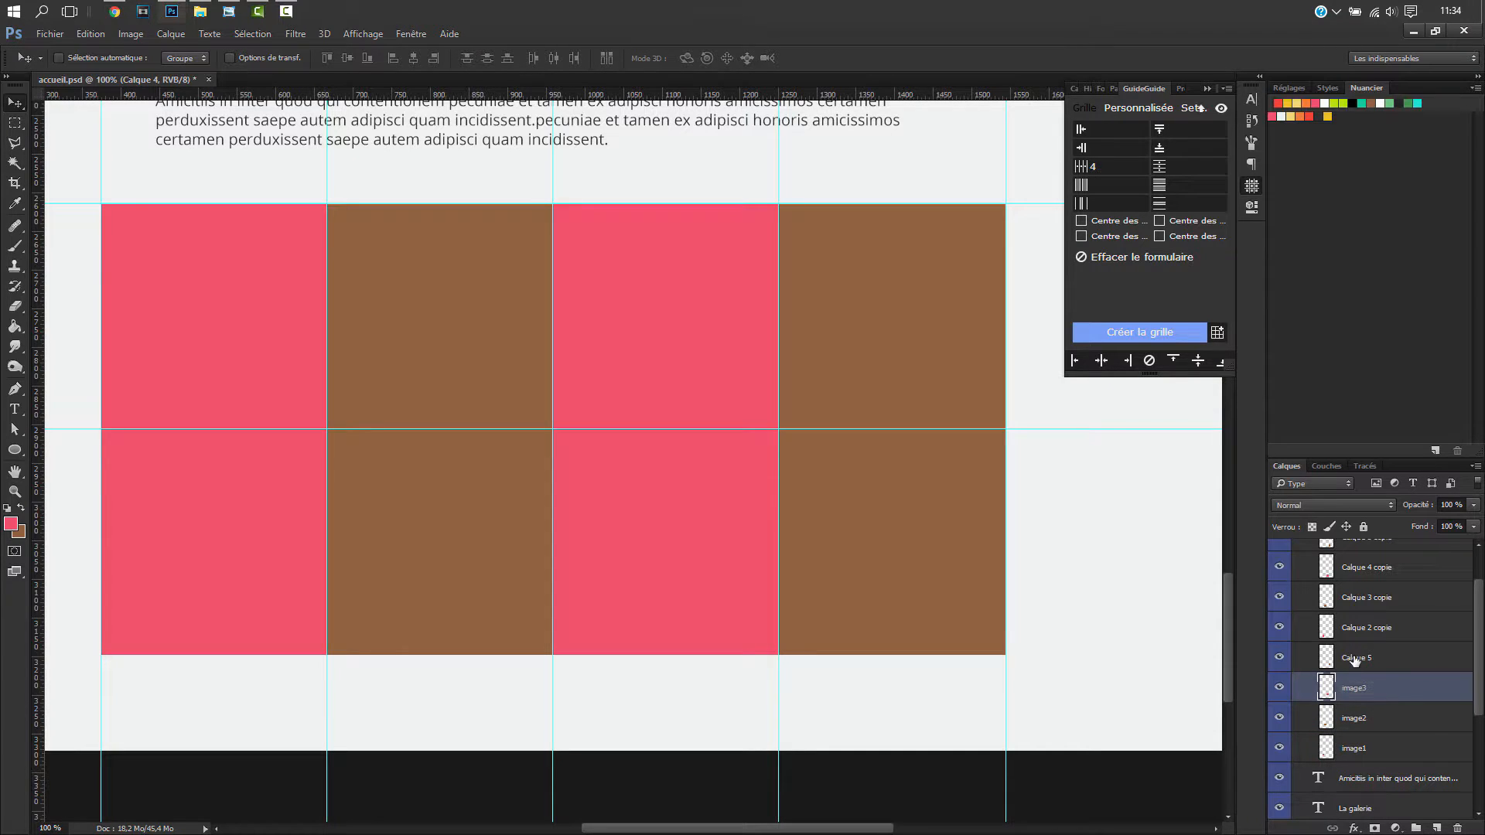
double_click(1353, 658)
text(image4)
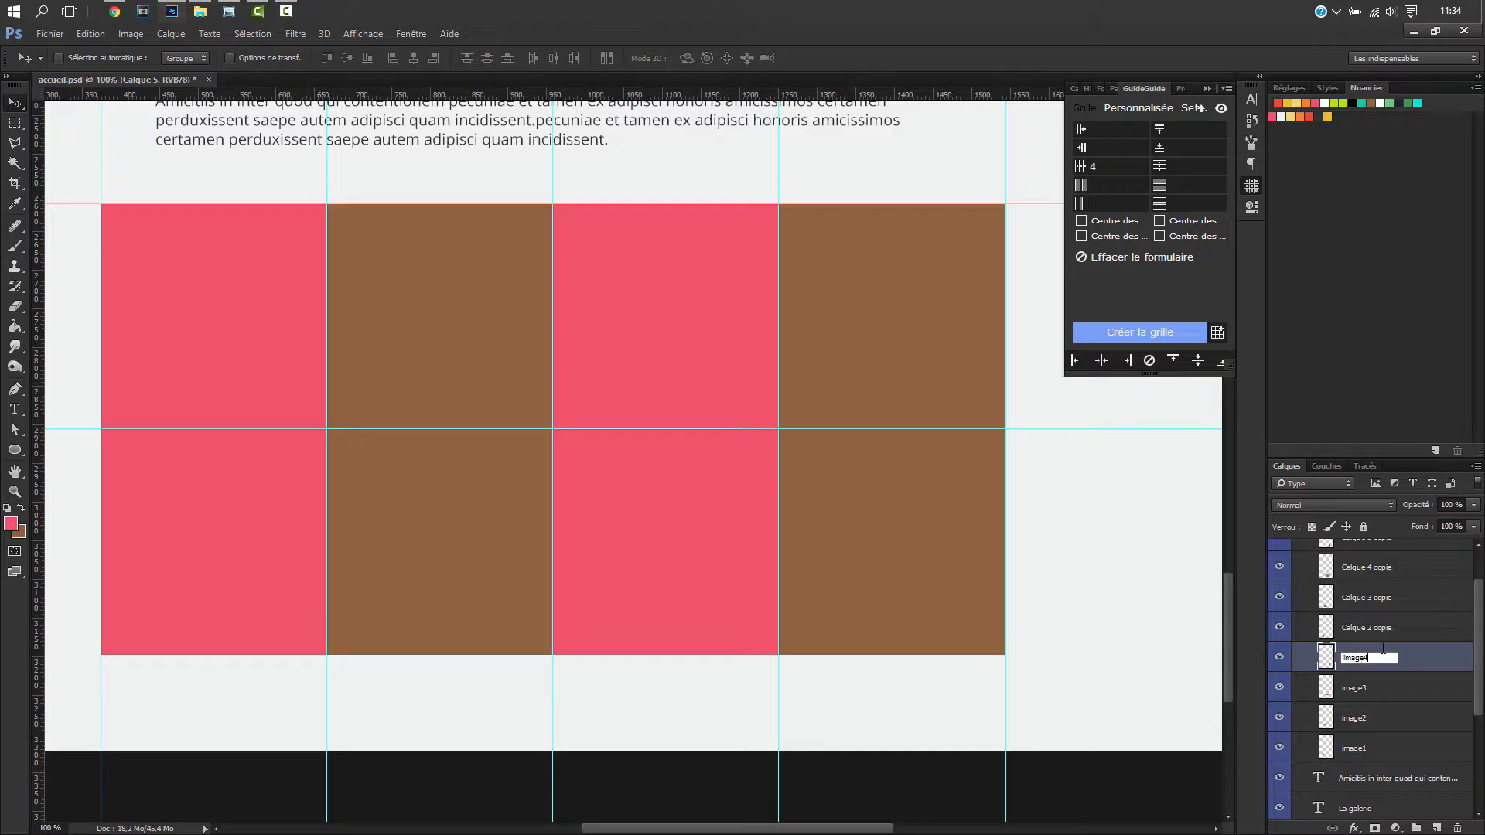
key(Return)
- Rename the layers Calque 2 copie and Calque 3 copie as image5 and image6
double_click(1378, 629)
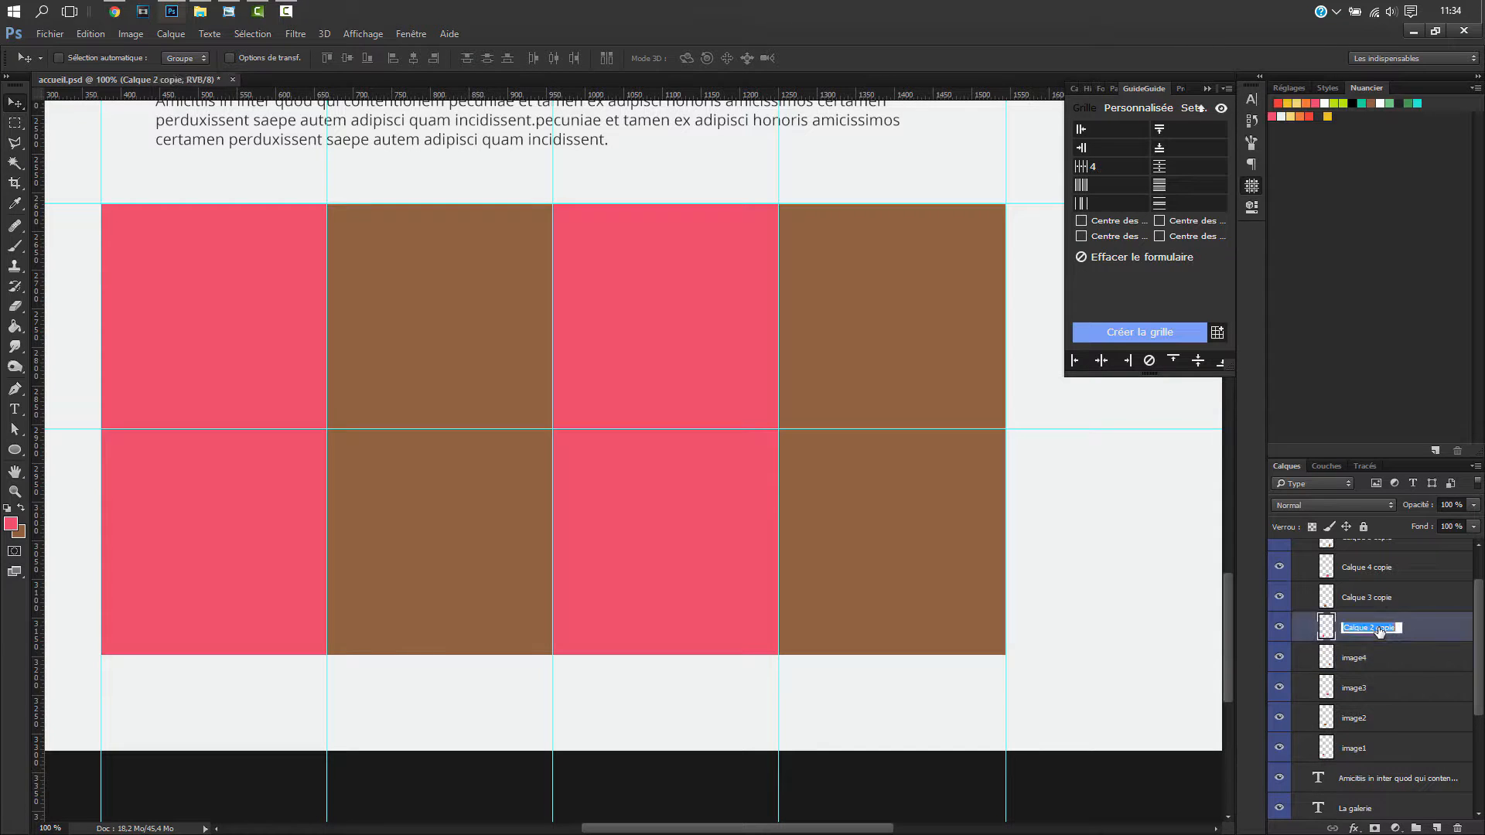
text(image5)
key(Return)
double_click(1374, 598)
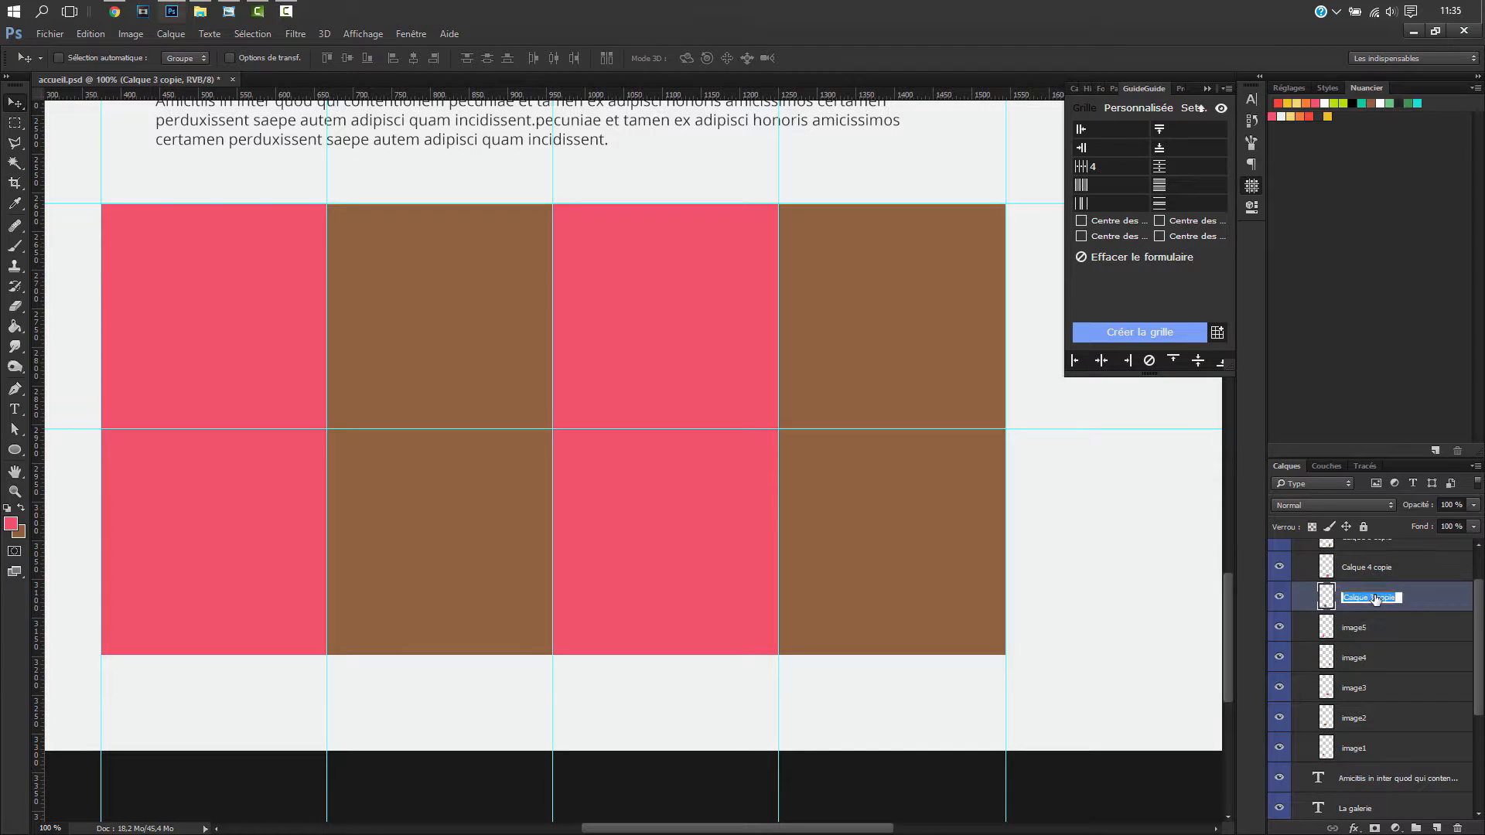
text(image6)
key(Return)
- Rename the layers Calque 4 copie and Calque 5 copie as image7 and image8, and select the image1 layer
double_click(1370, 568)
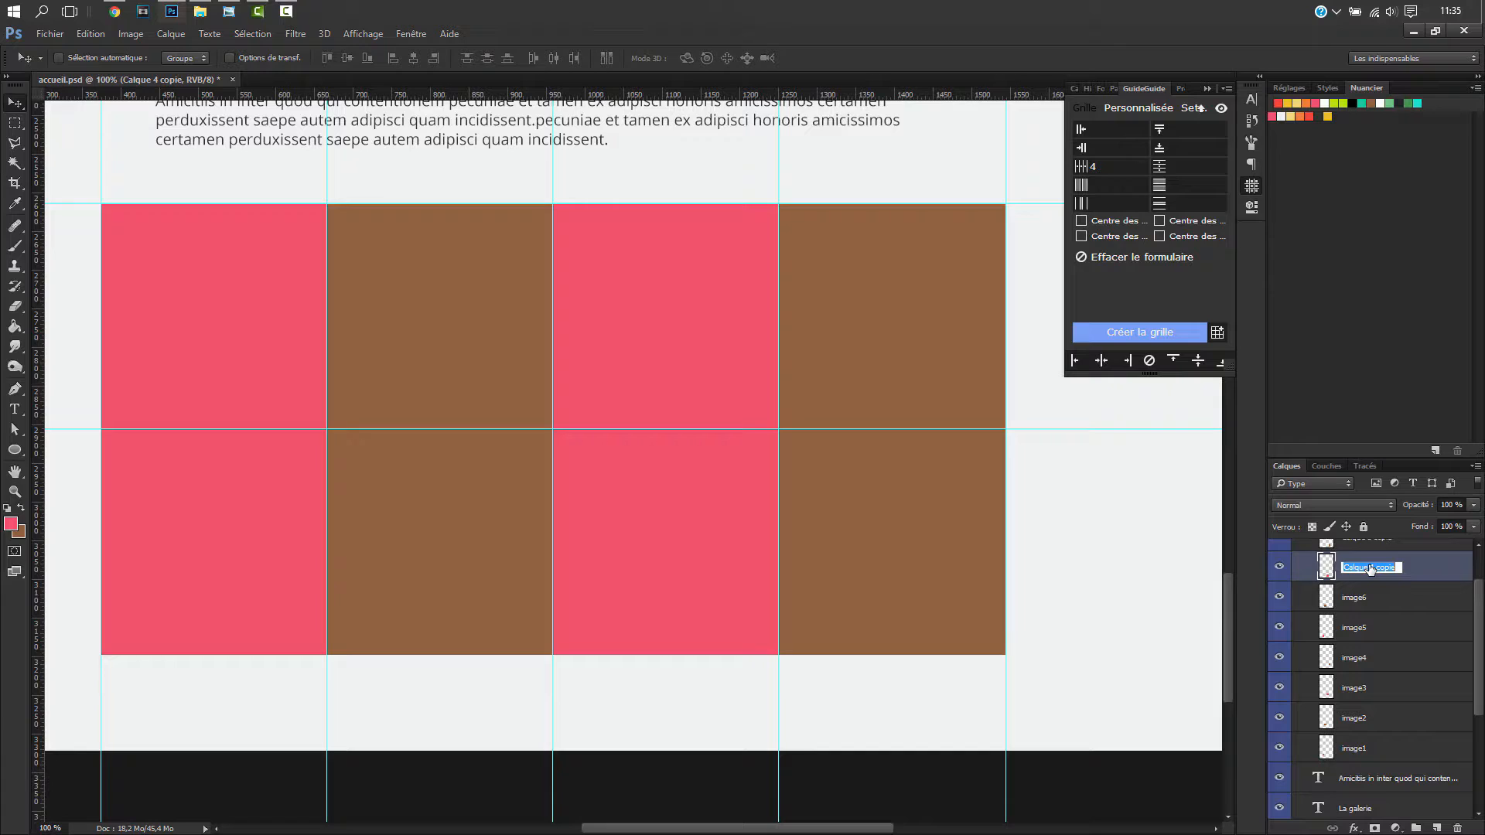
text(image7)
key(Return)
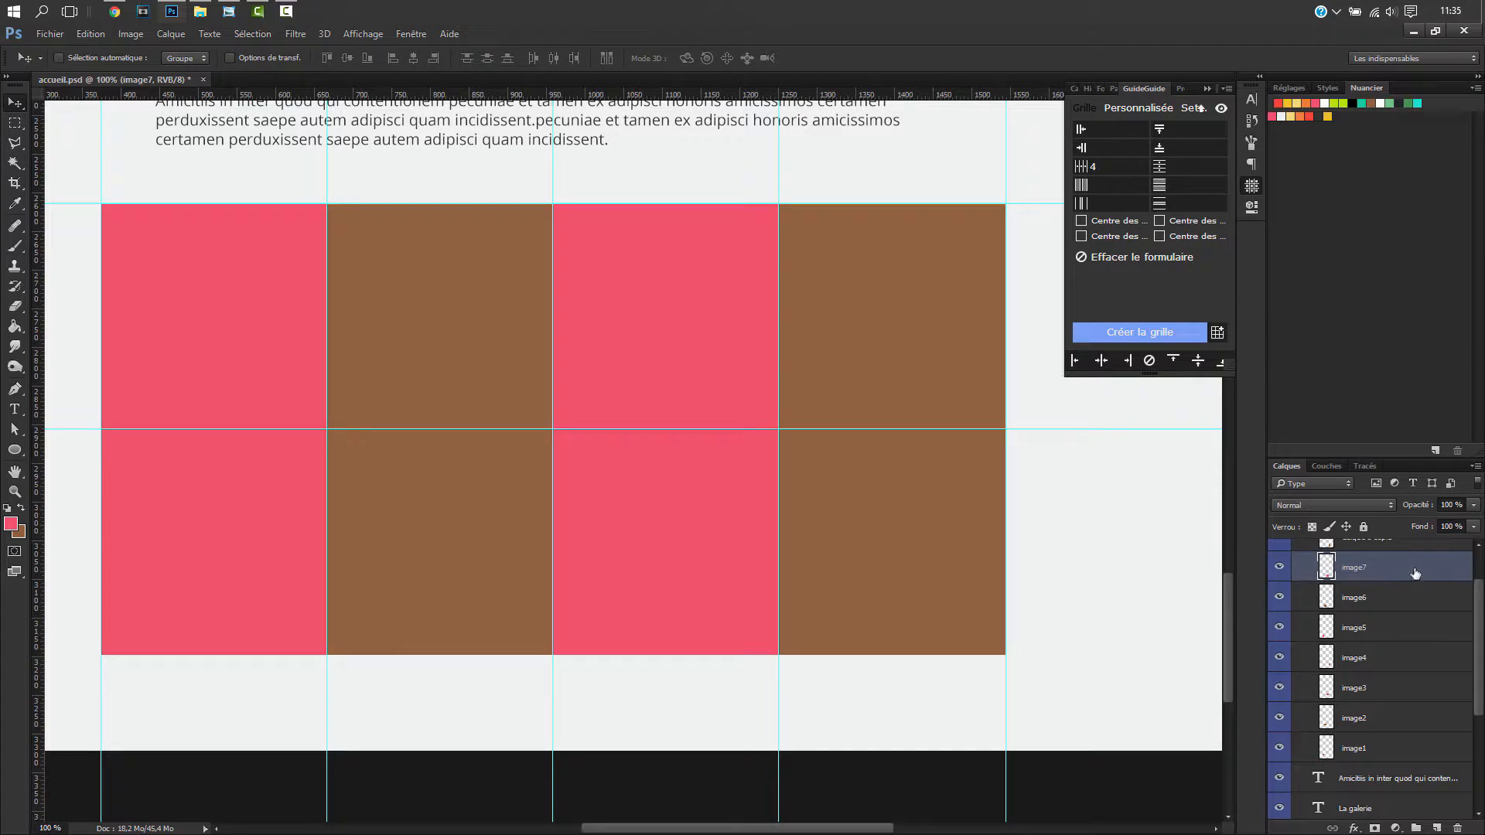
scroll(1415, 572, up, 1)
double_click(1367, 573)
key(BackSpace)
text(image8)
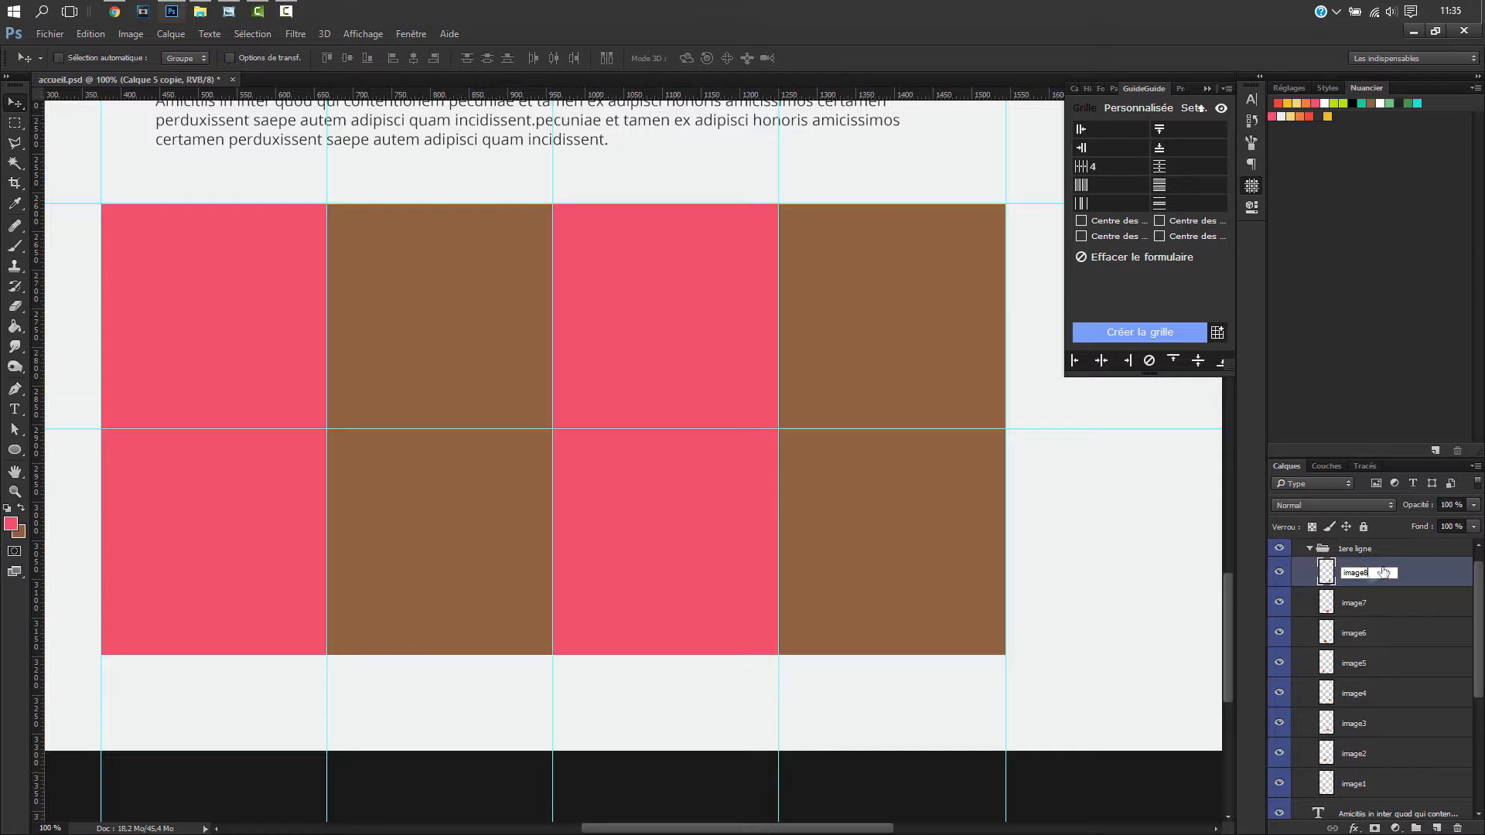
key(Return)
scroll(1362, 683, down, 3)
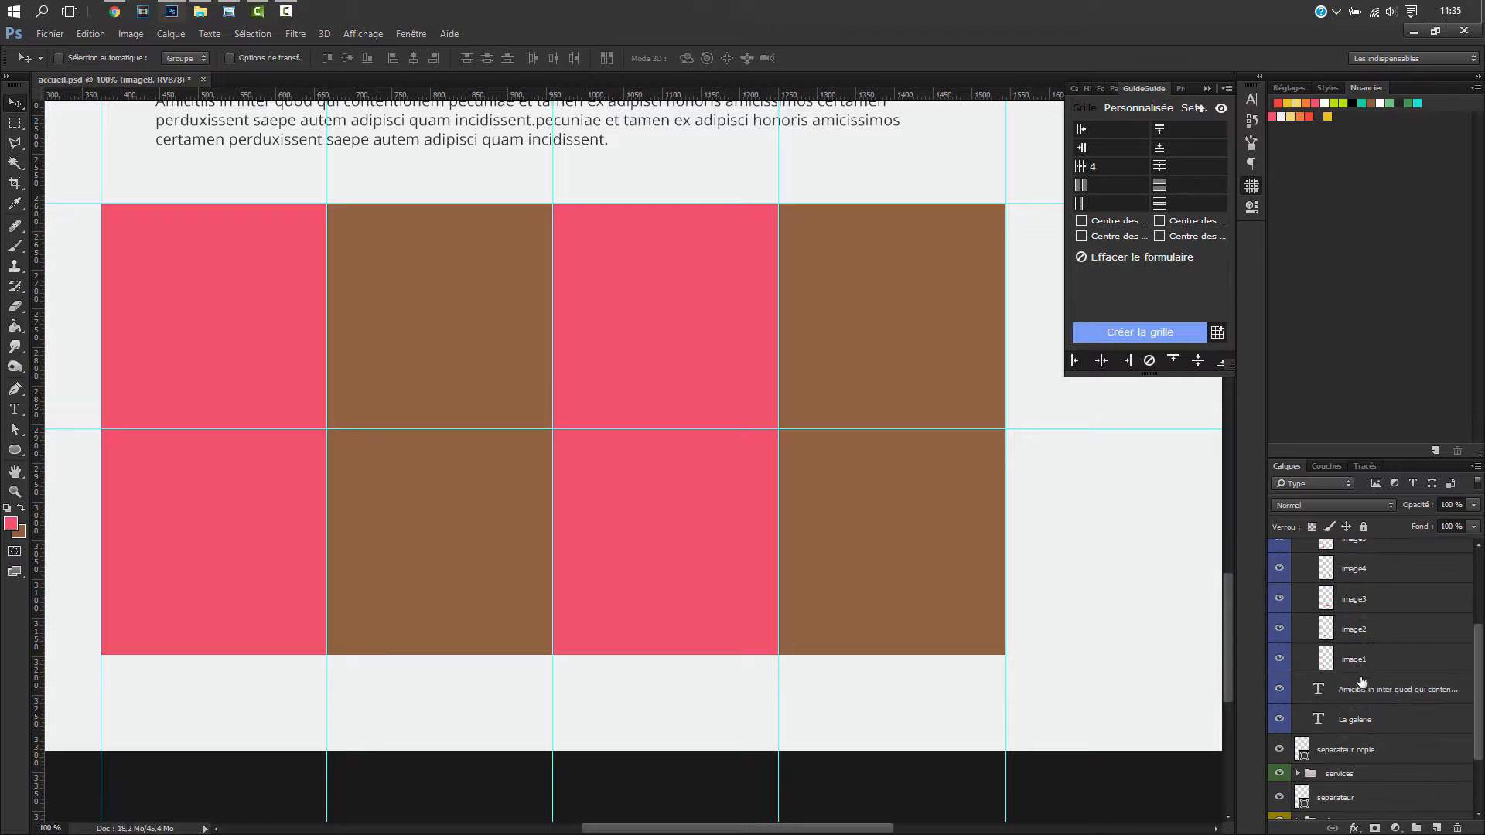
click(1357, 663)
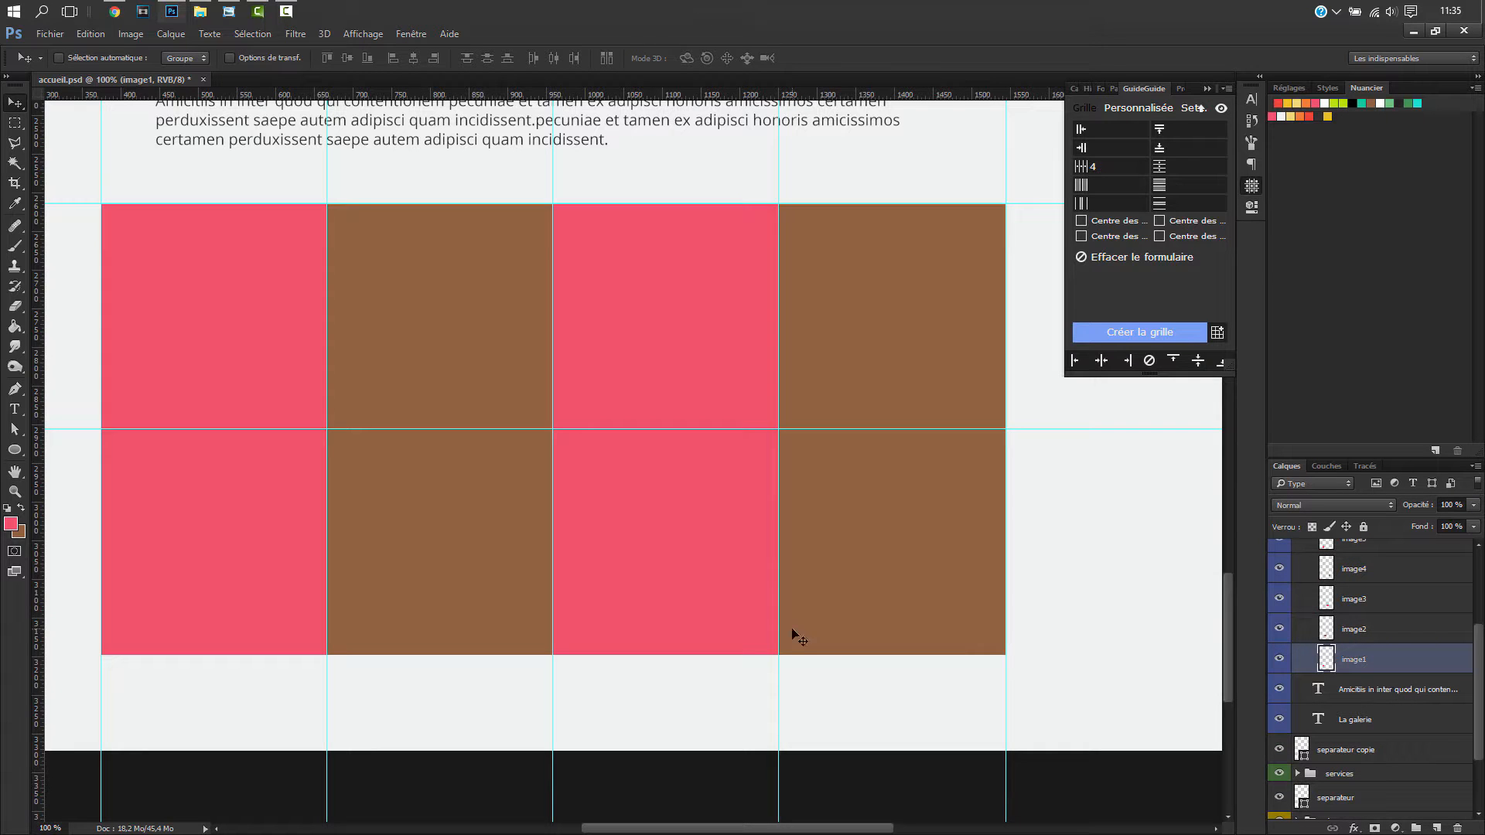
- Switch to Chrome, search the web for pixabay and open the Pixabay free images site
click(117, 9)
drag(390, 74, 96, 74)
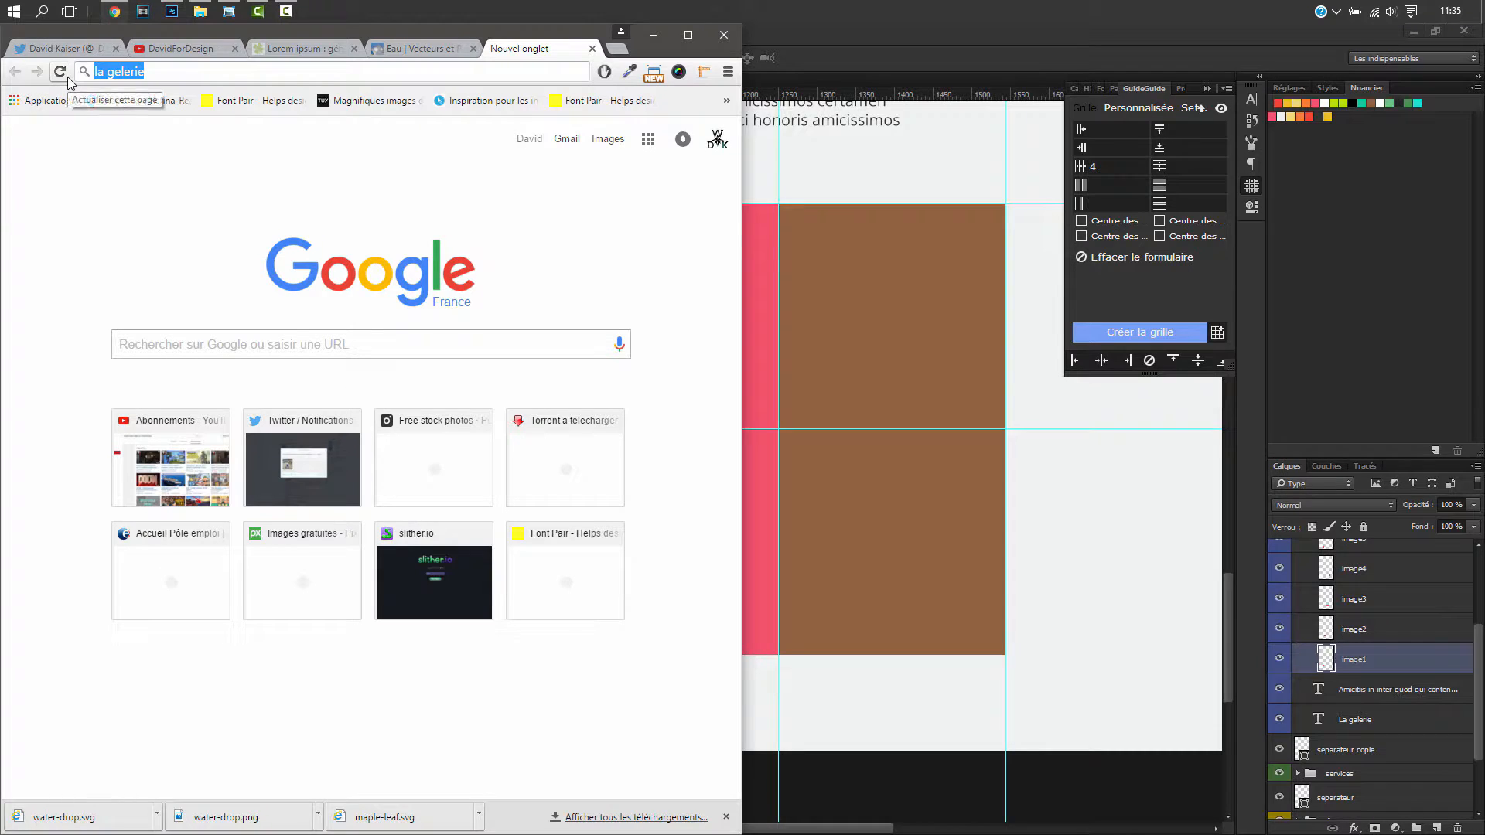
text(pyx)
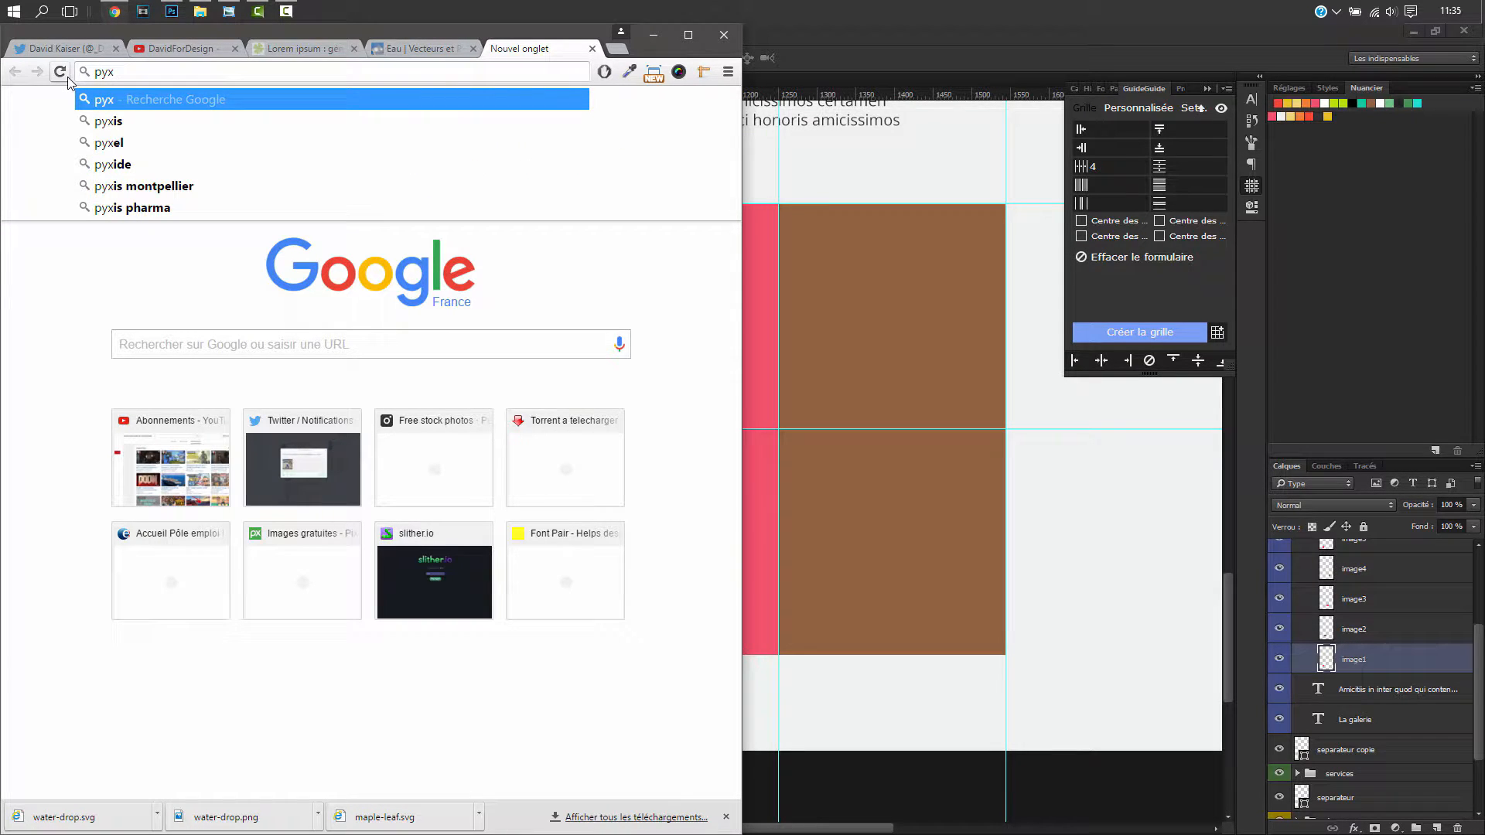
text(abay)
key(Down)
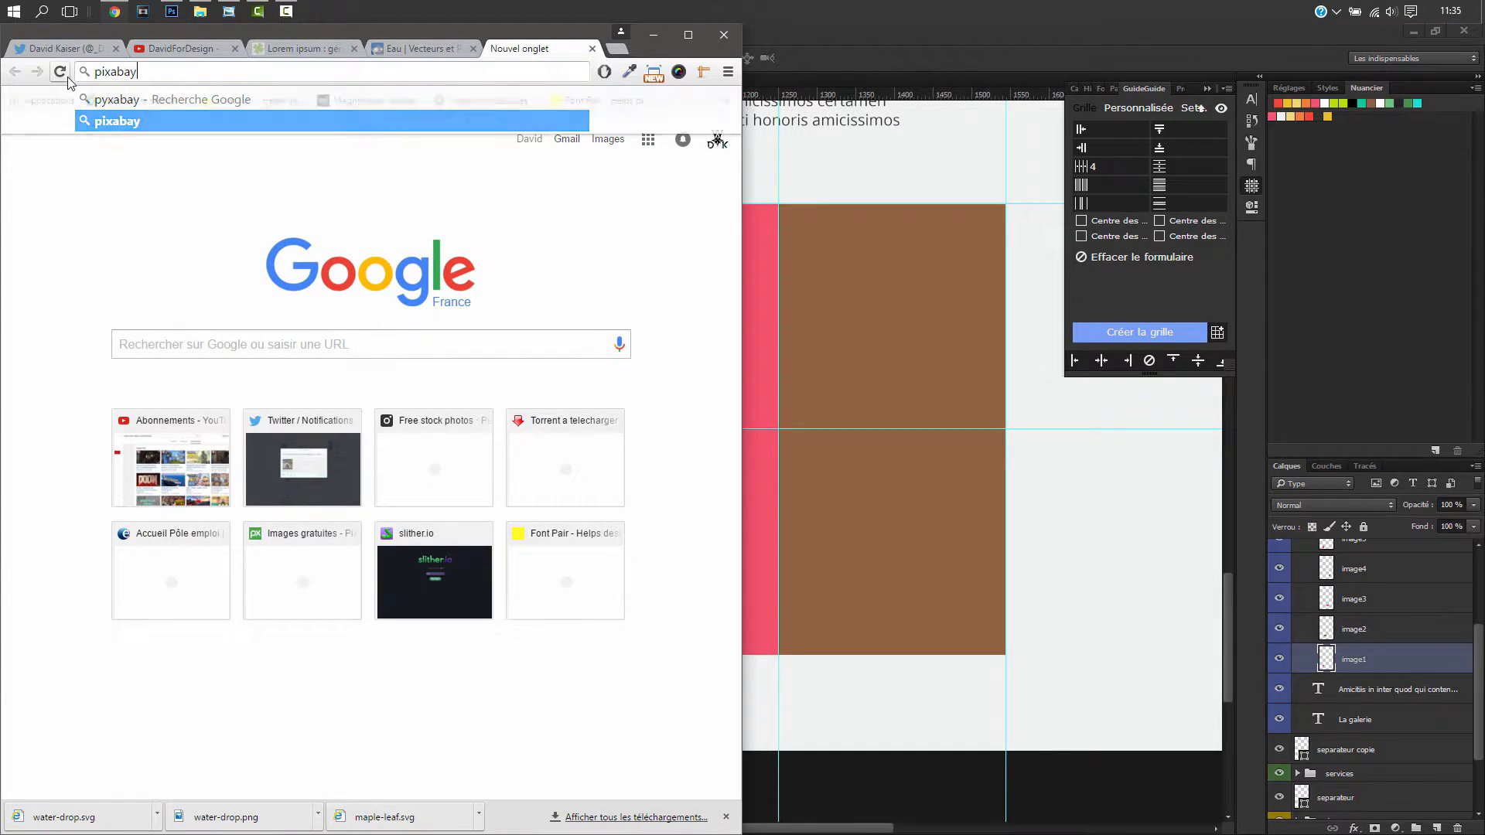
key(Return)
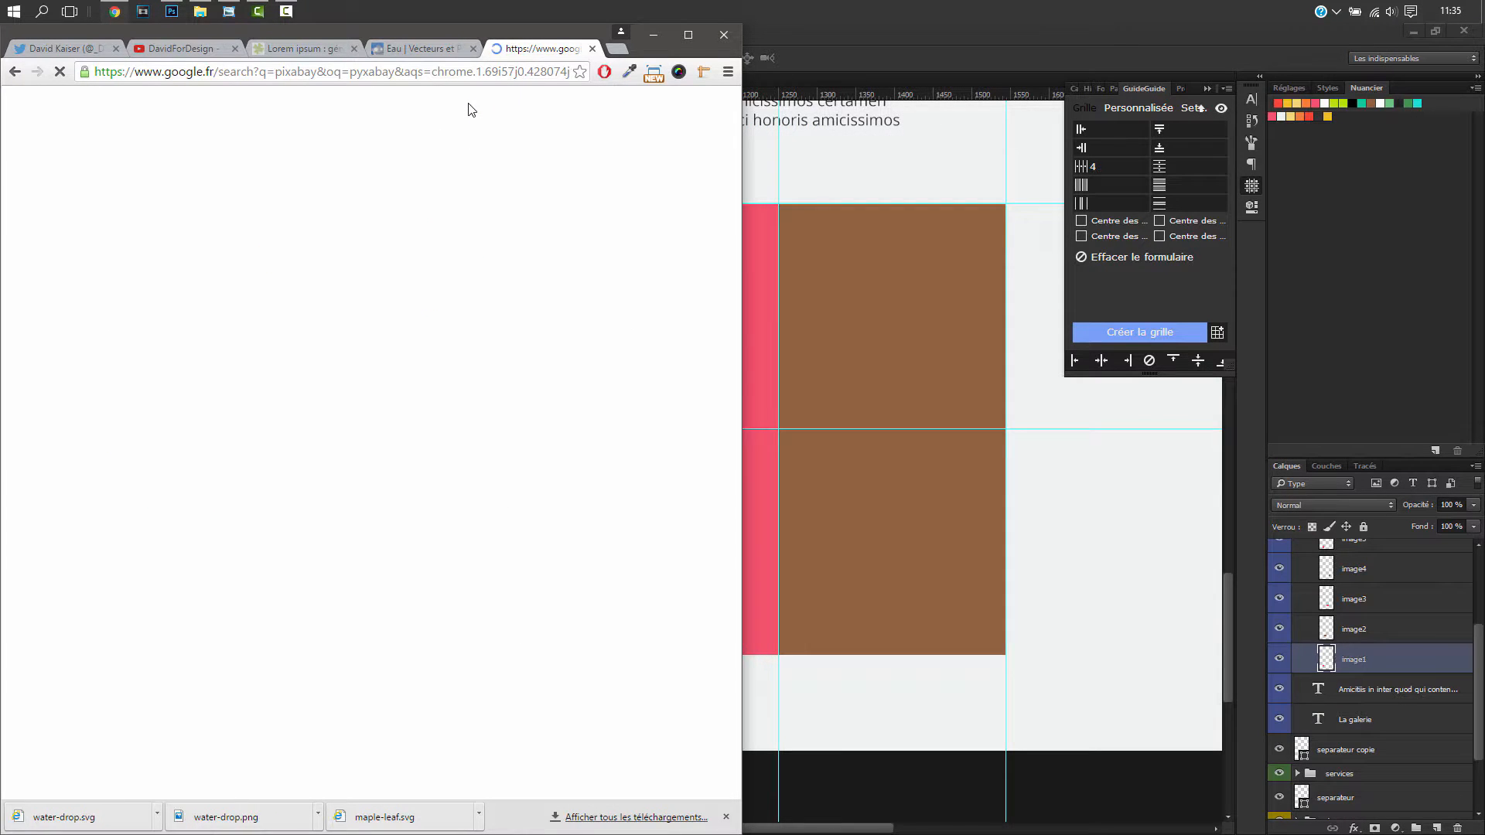
click(688, 35)
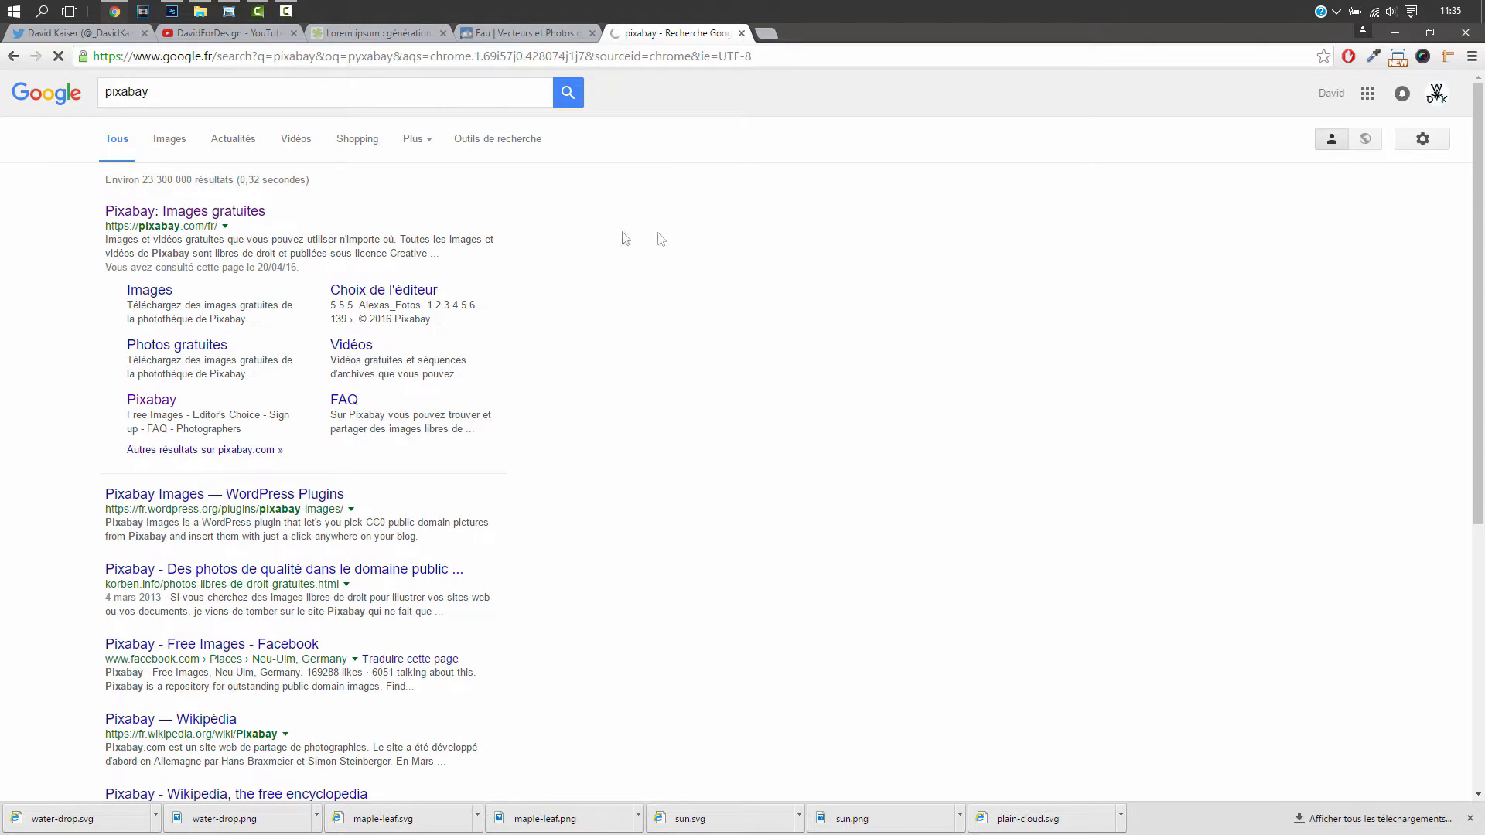
click(216, 216)
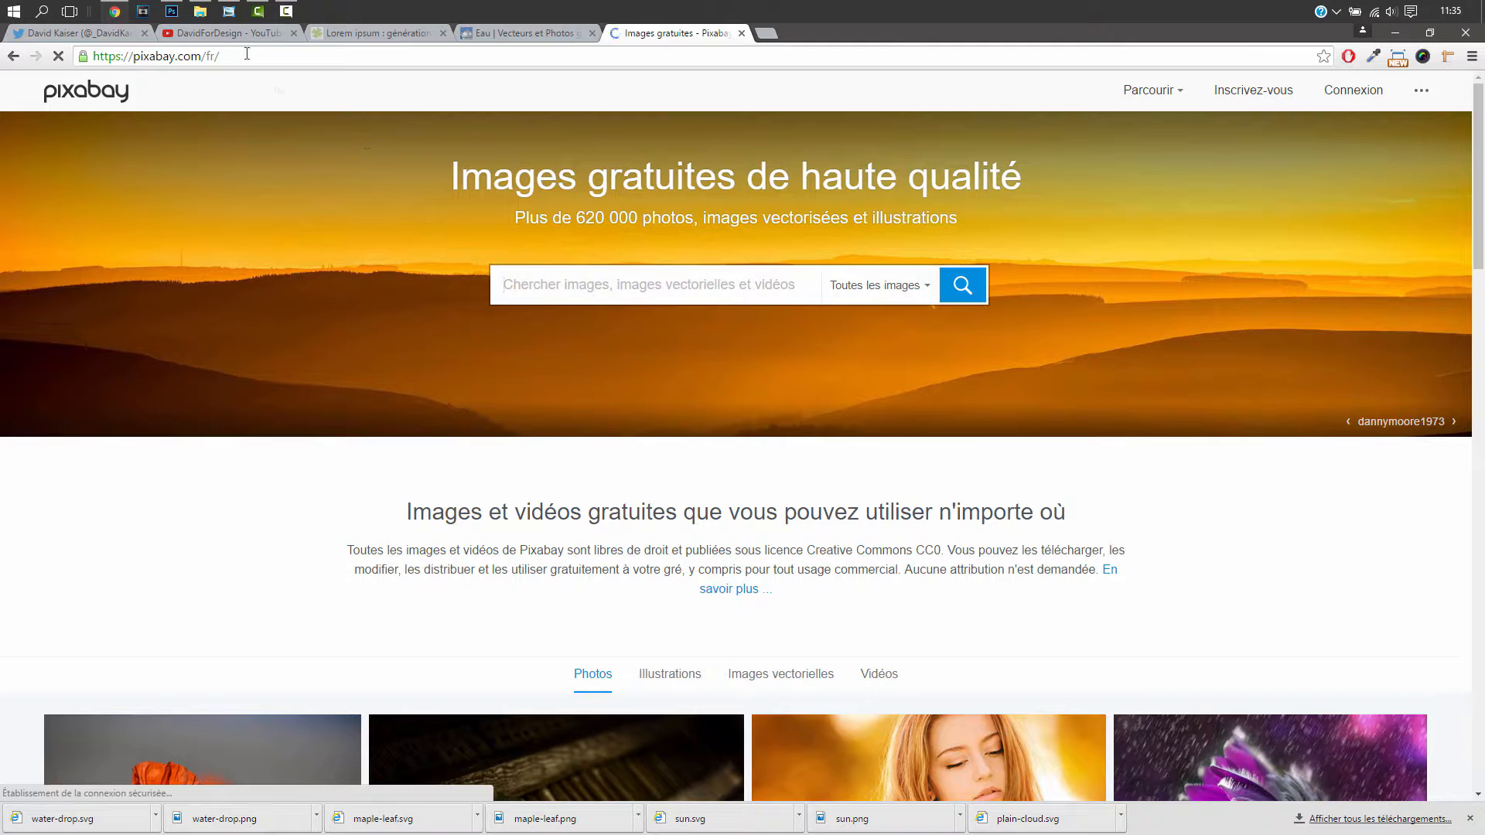
- Switch to File Explorer, open the images folder inside sitetest and arrange its window side by side with the browser
click(199, 11)
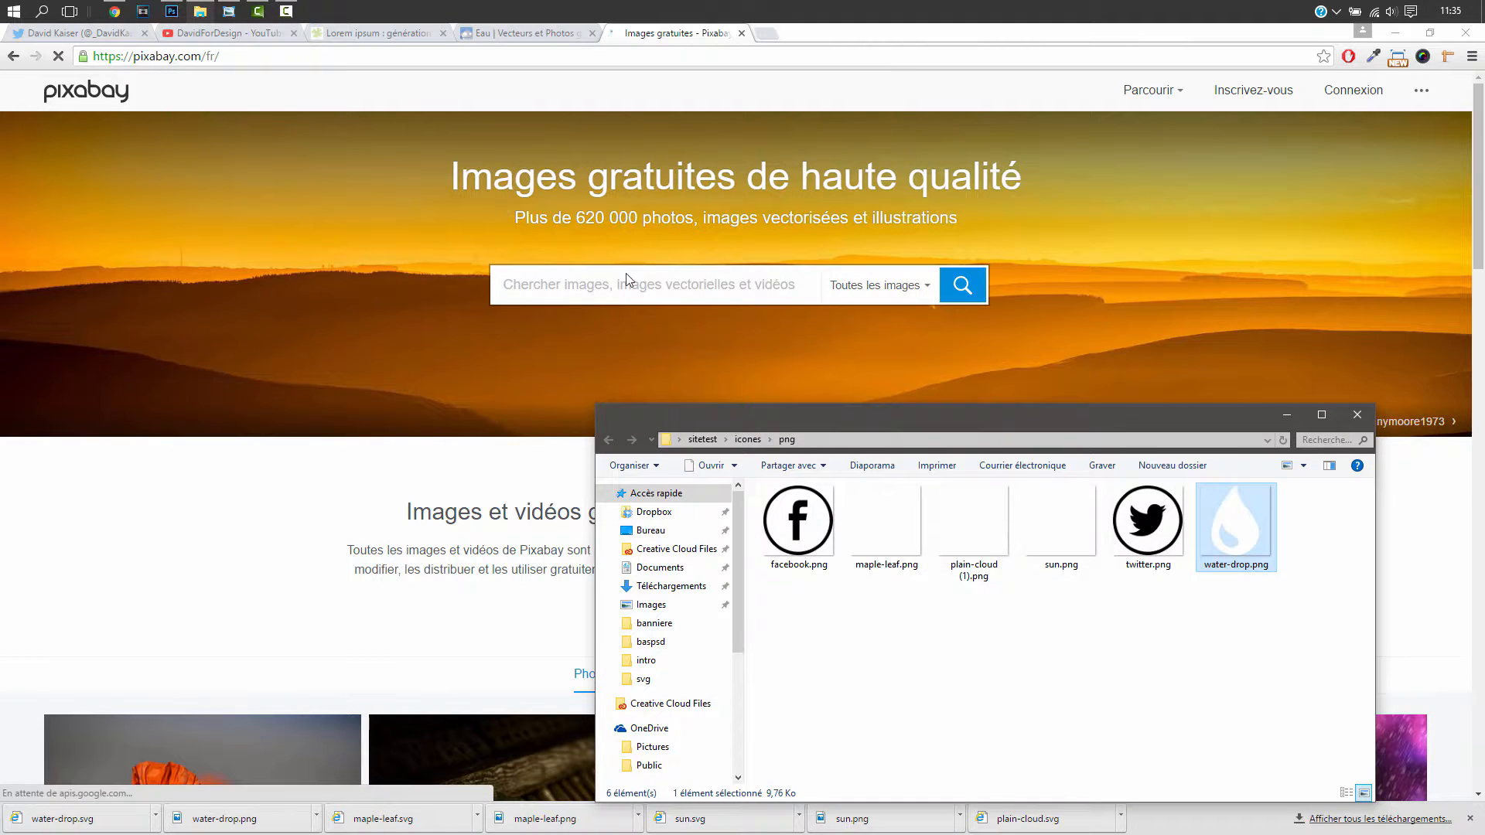
click(748, 440)
click(702, 439)
double_click(789, 527)
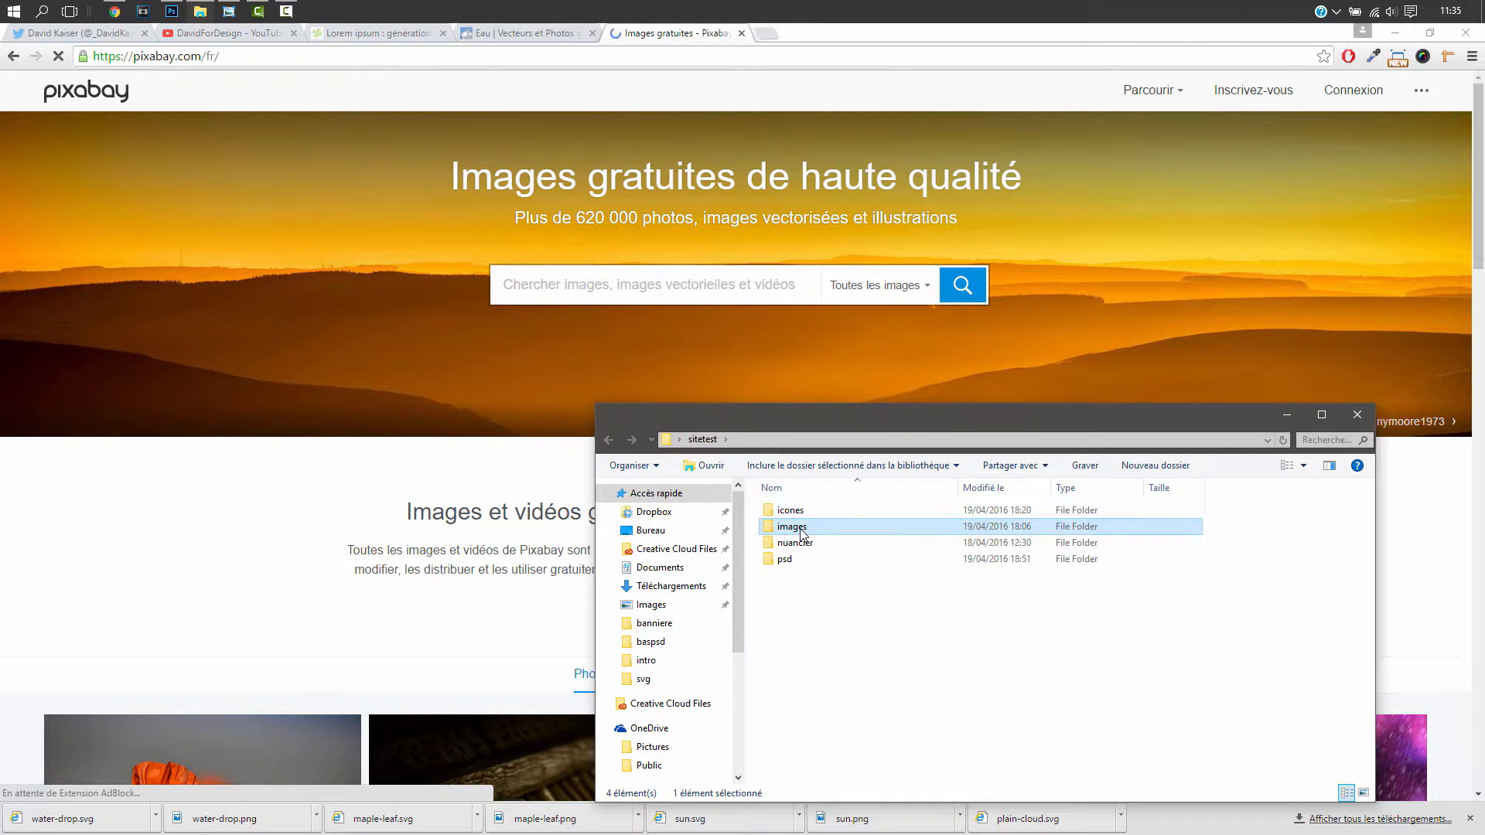
key(super+Right)
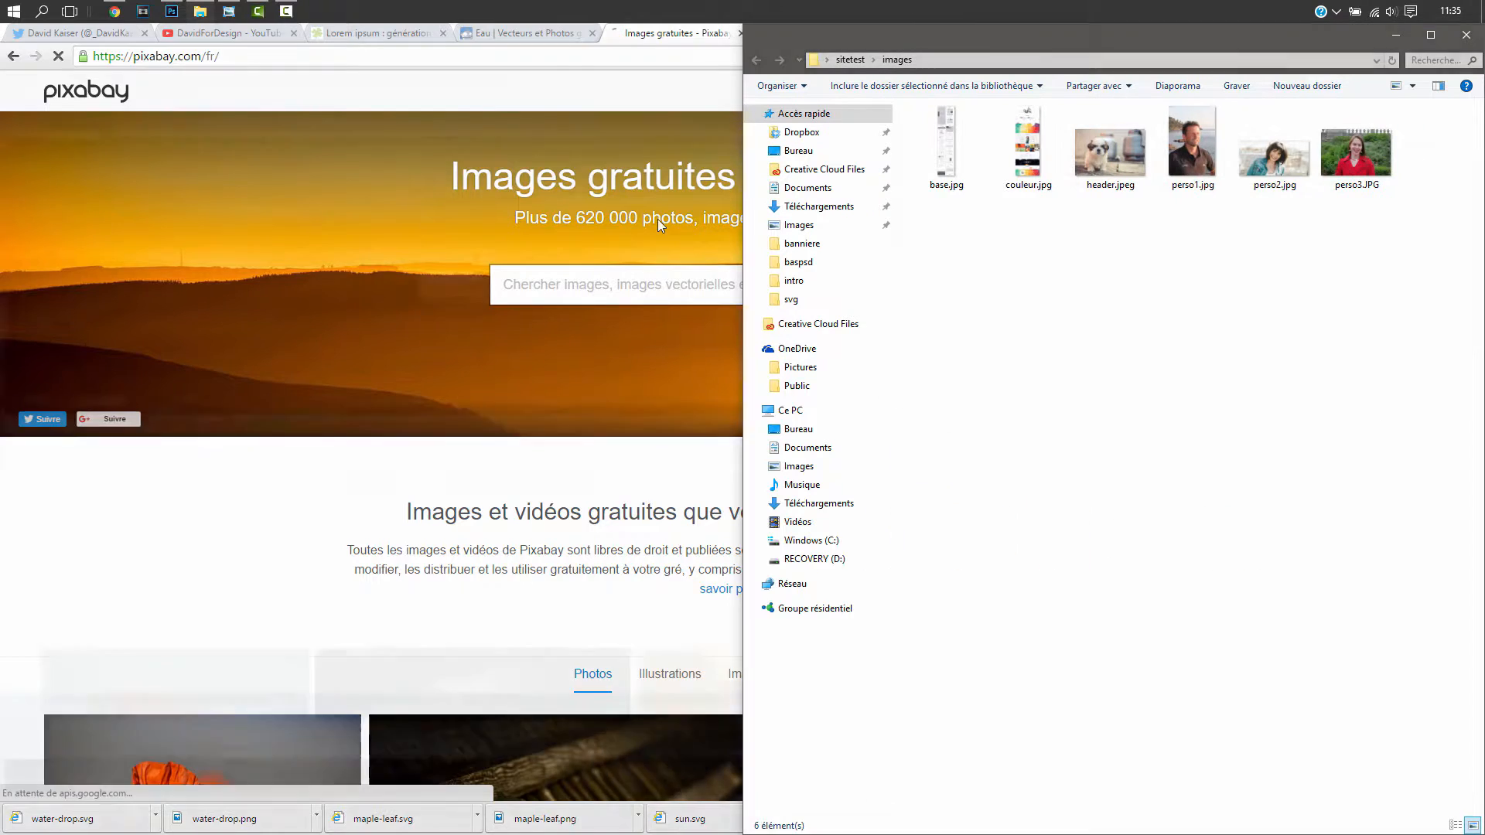
click(282, 339)
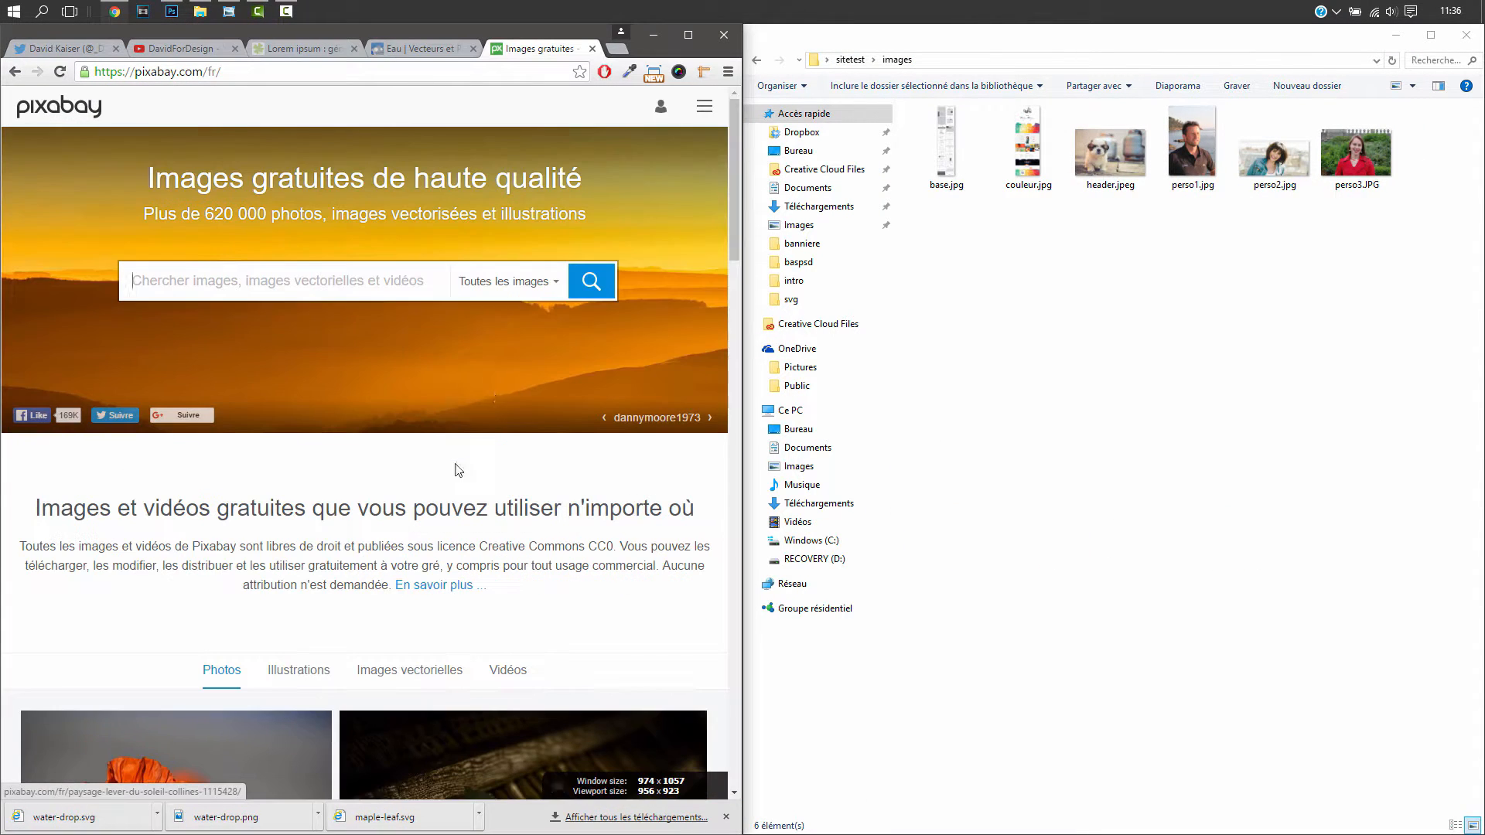
- Search Pixabay for "chien"
text(cx)
text(i)
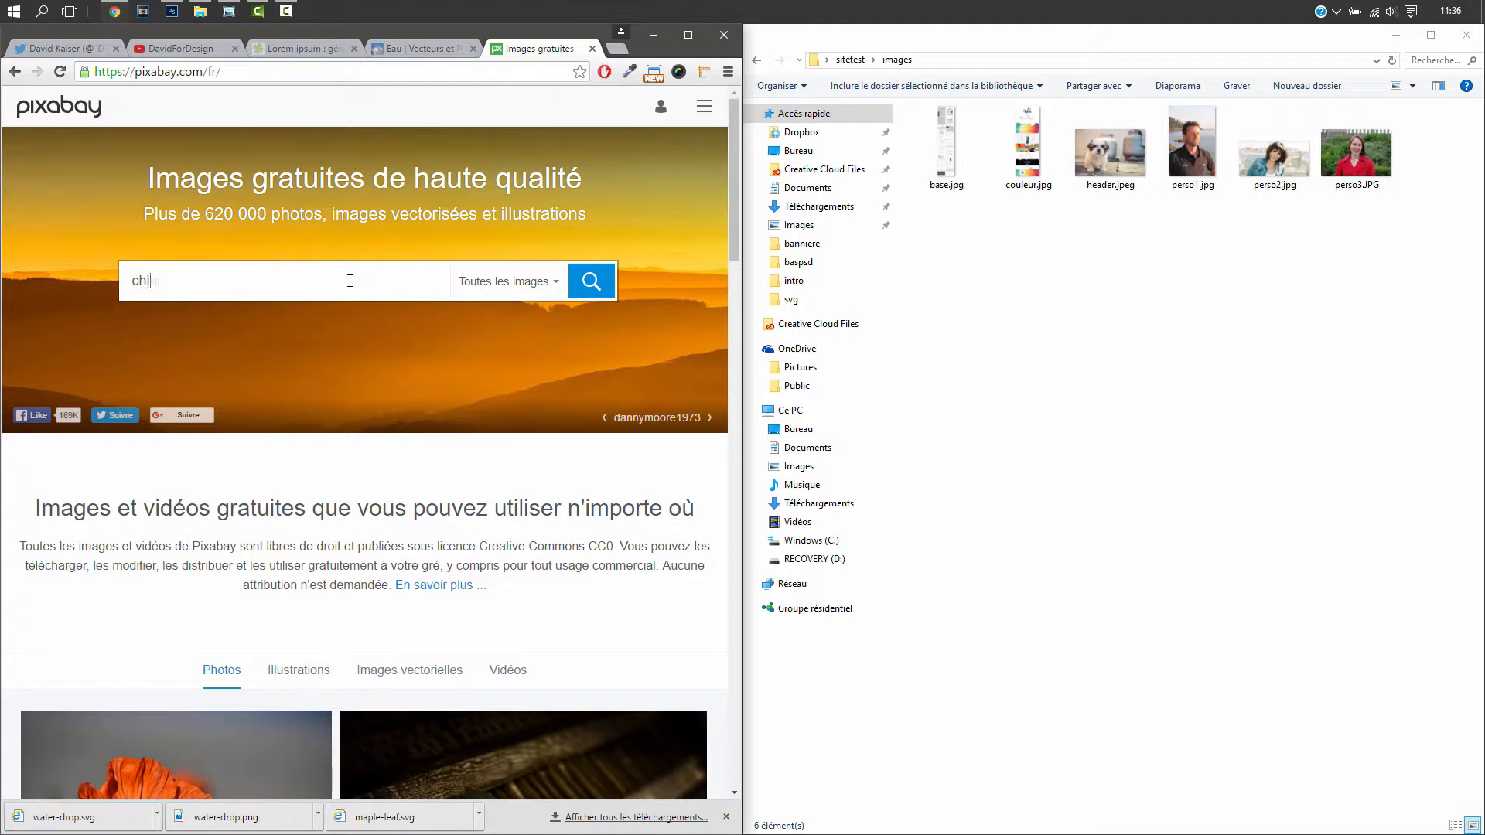
text(en)
key(Return)
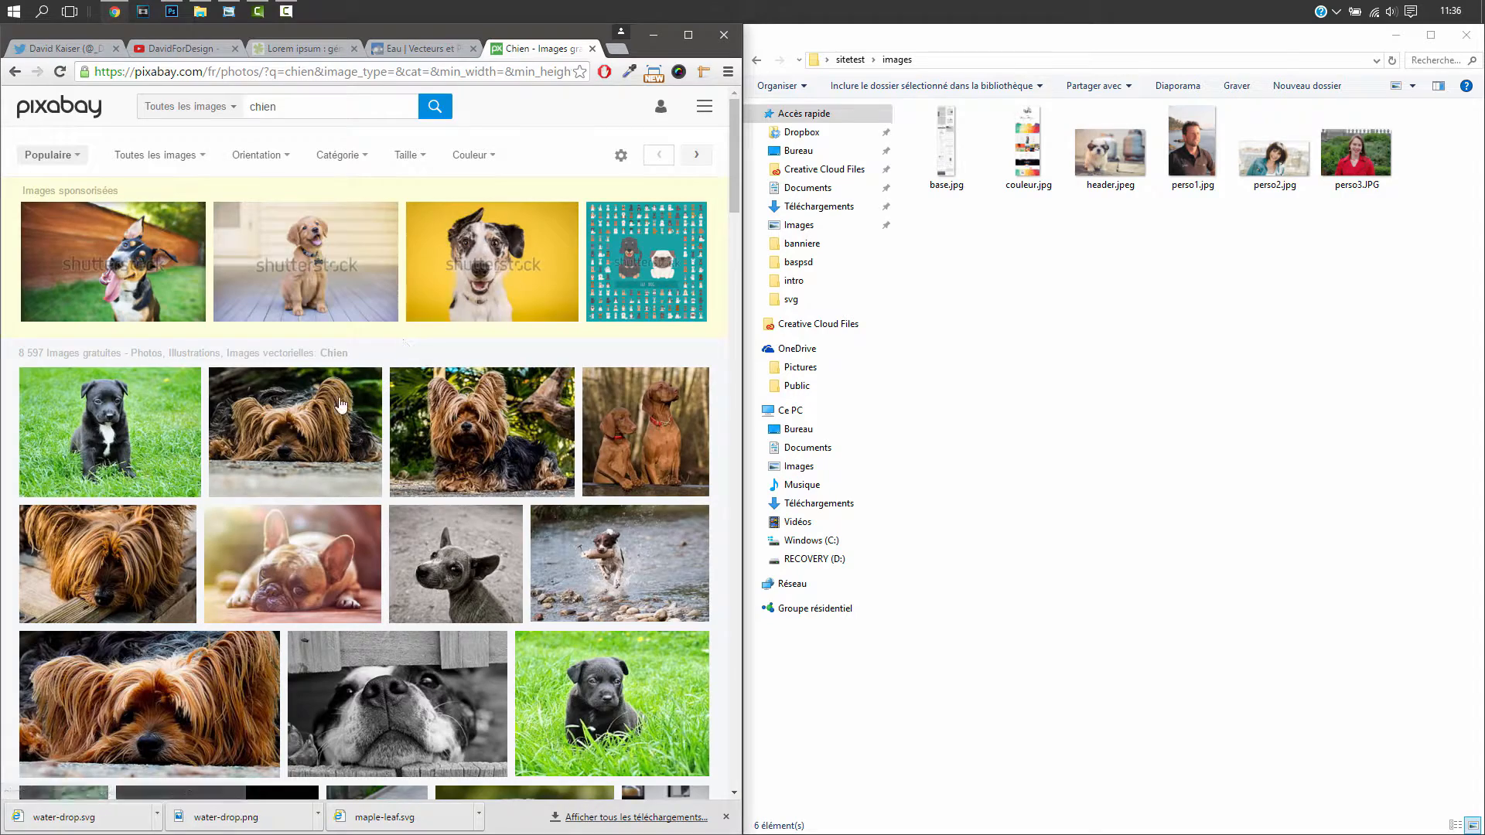
- Download the photo of the French bulldog lying down in size S (640×426) and put the file in the images folder
mouse_move(440, 426)
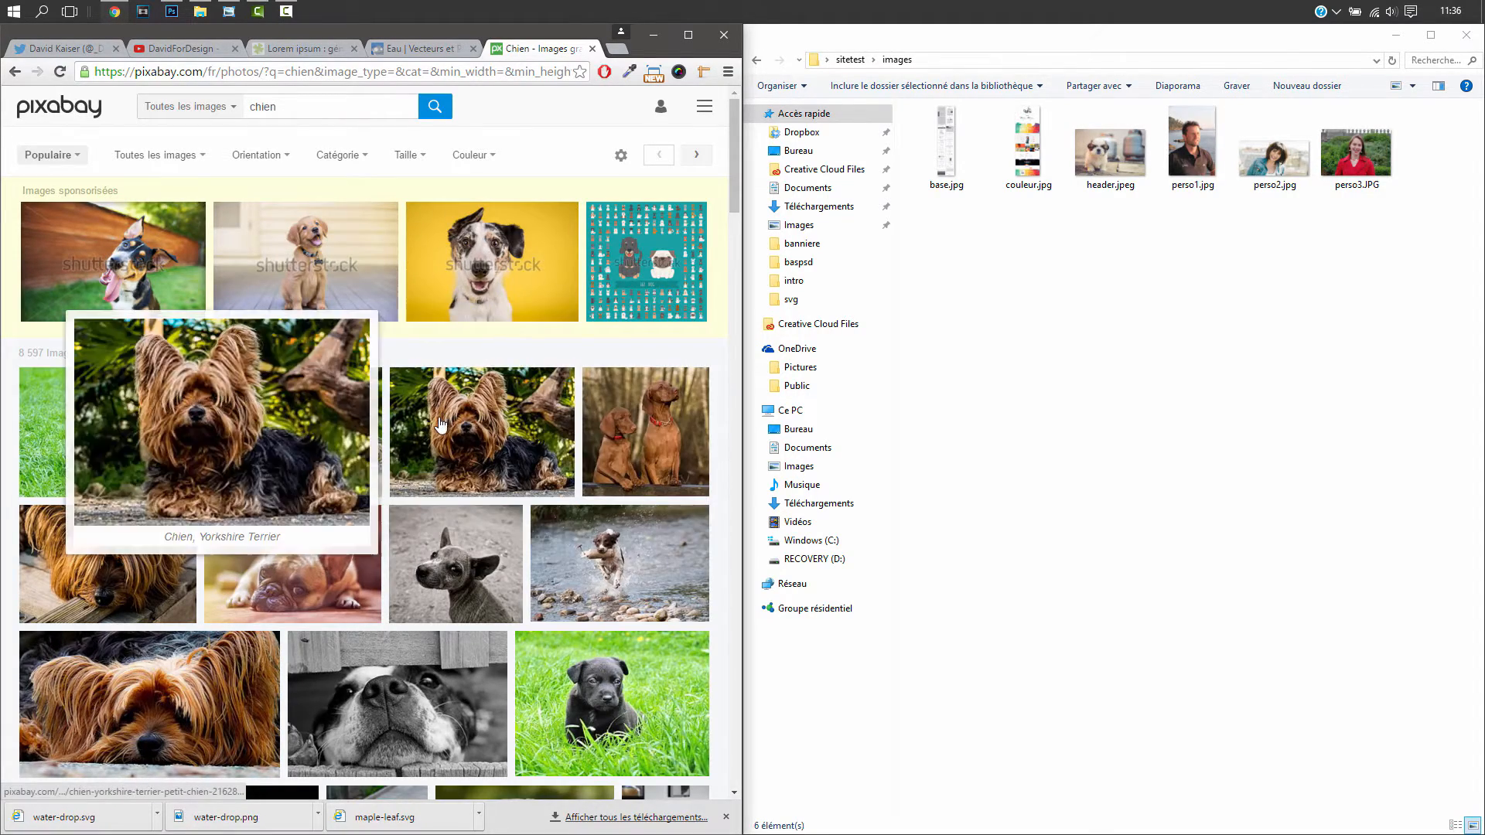
scroll(441, 424, down, 1)
mouse_move(320, 460)
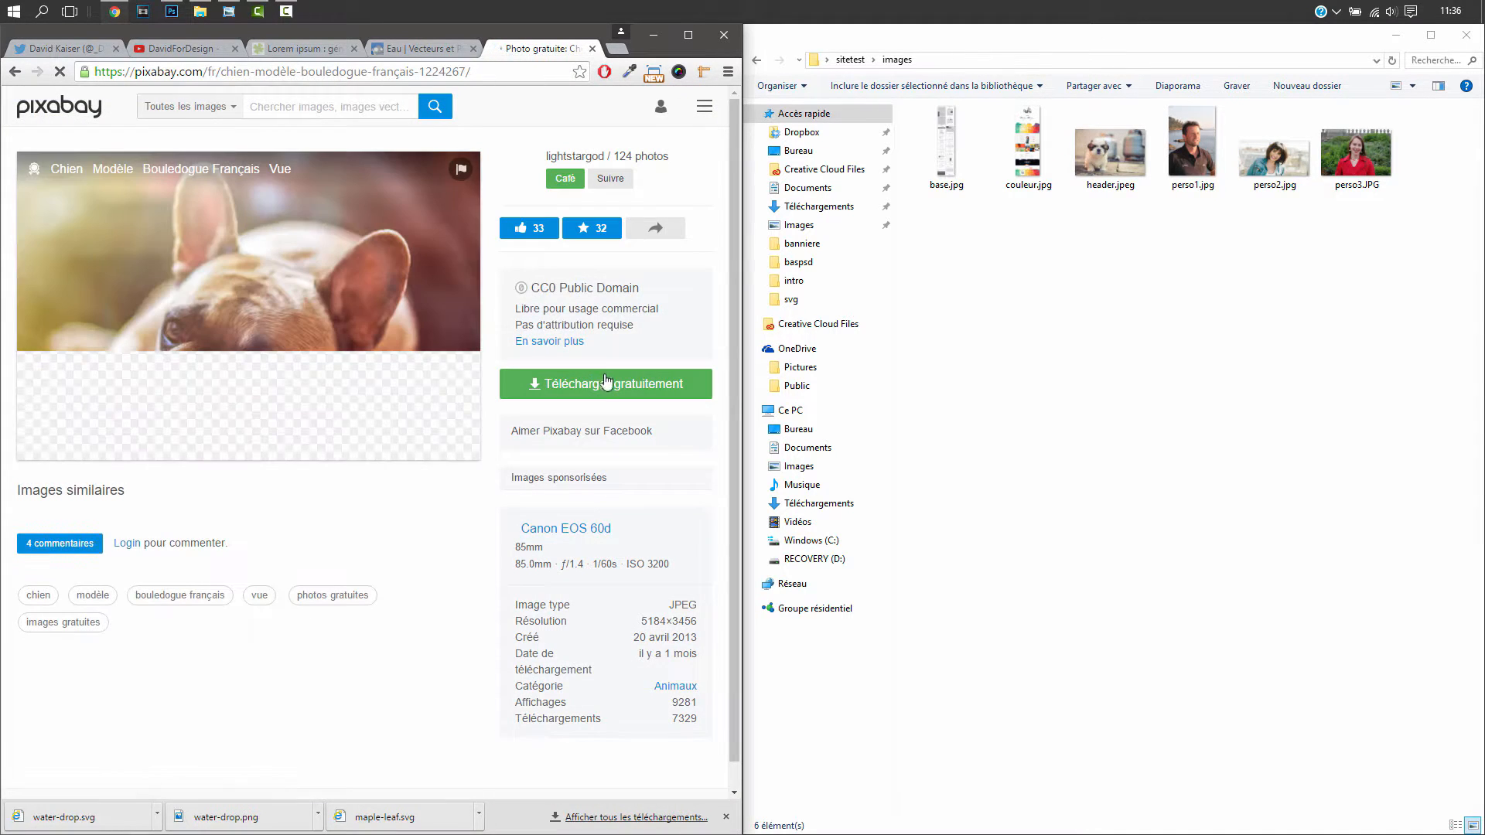
click(645, 383)
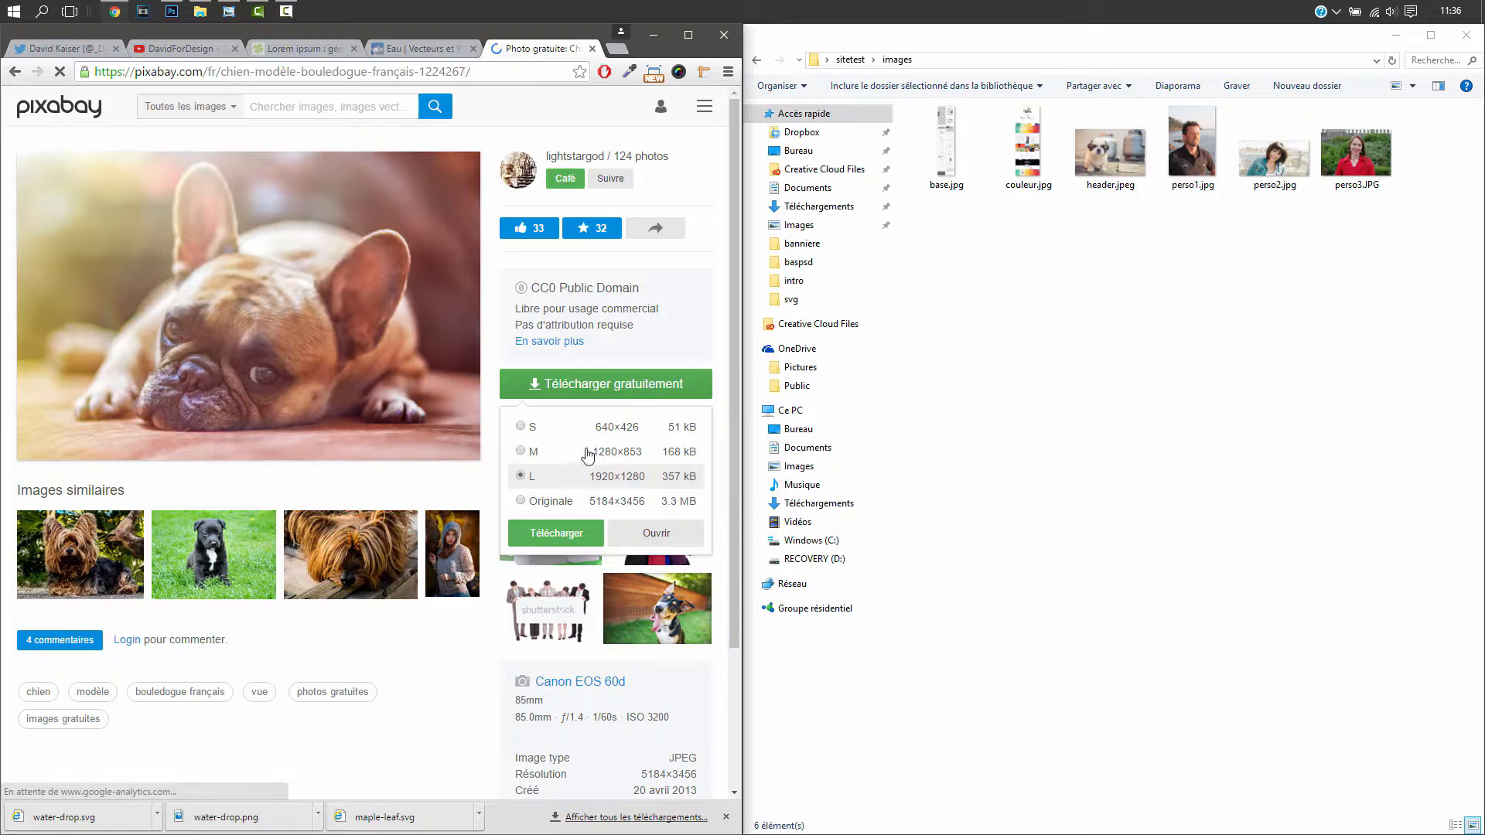
click(544, 432)
click(554, 533)
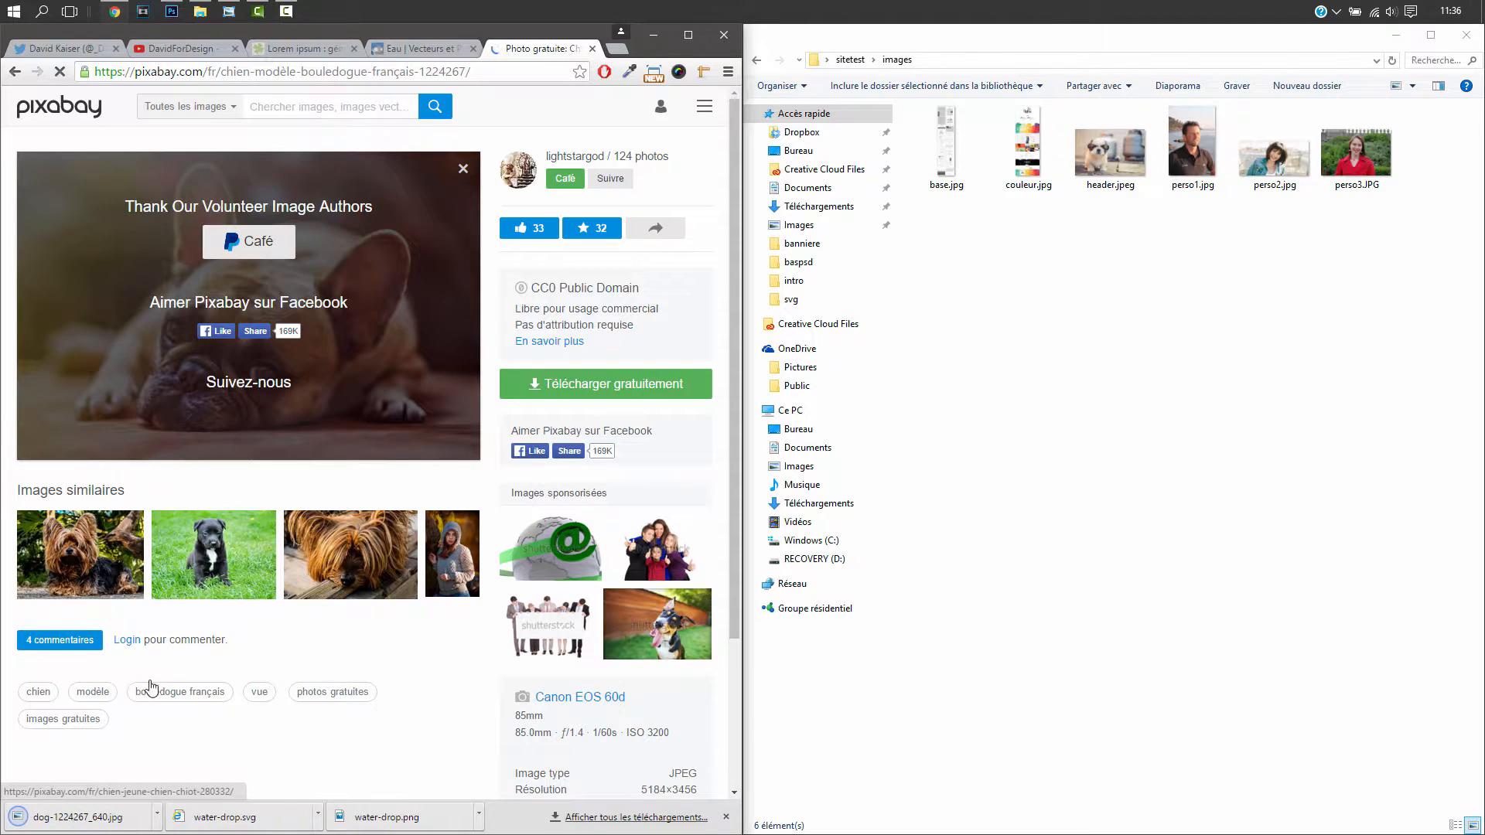
drag(75, 819, 1079, 277)
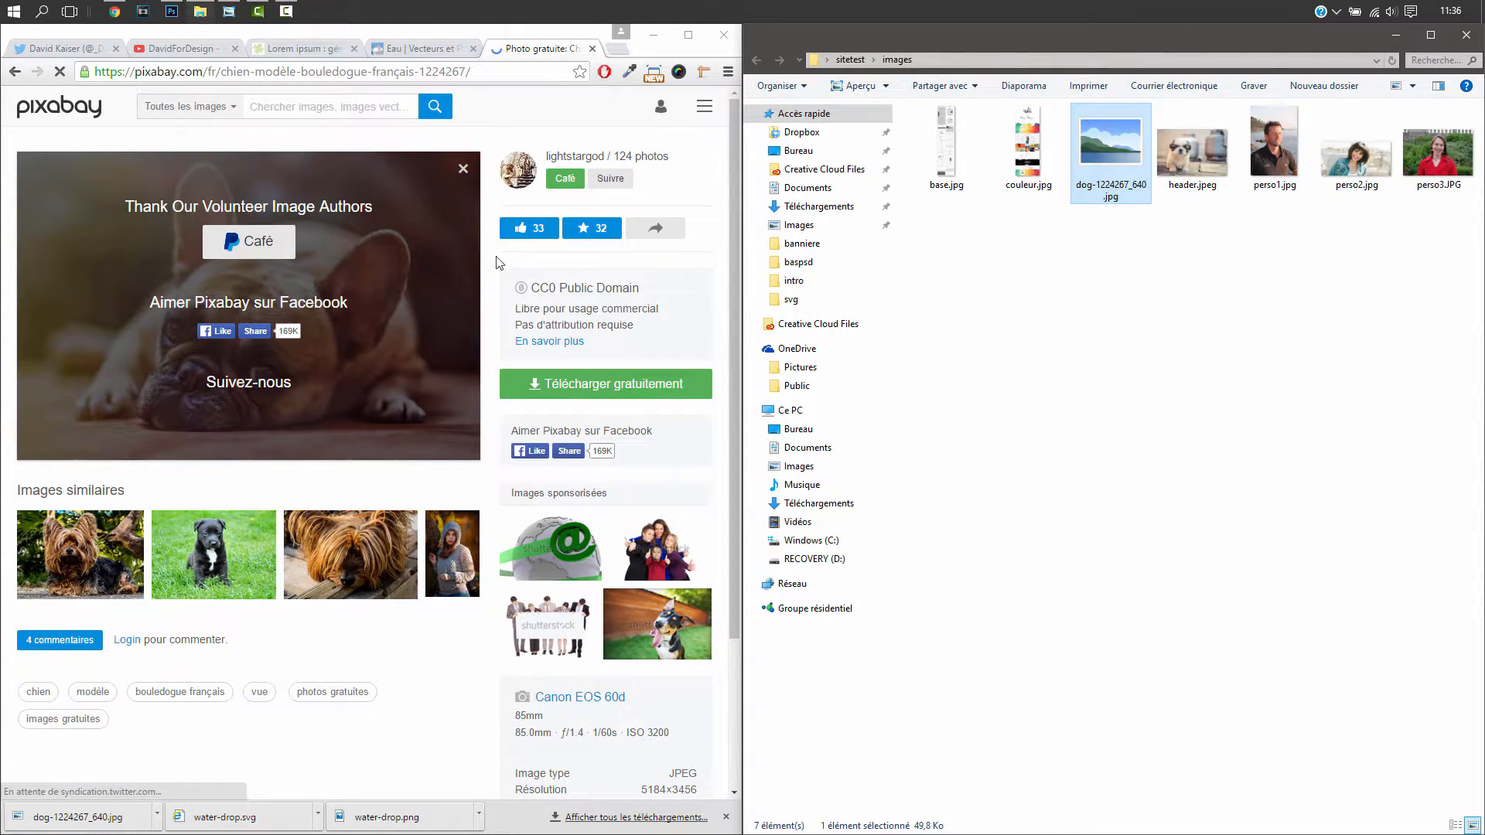
- From the dog results, download the black puppy sitting on grass in size S (640×457) and put the file in the images folder
click(12, 73)
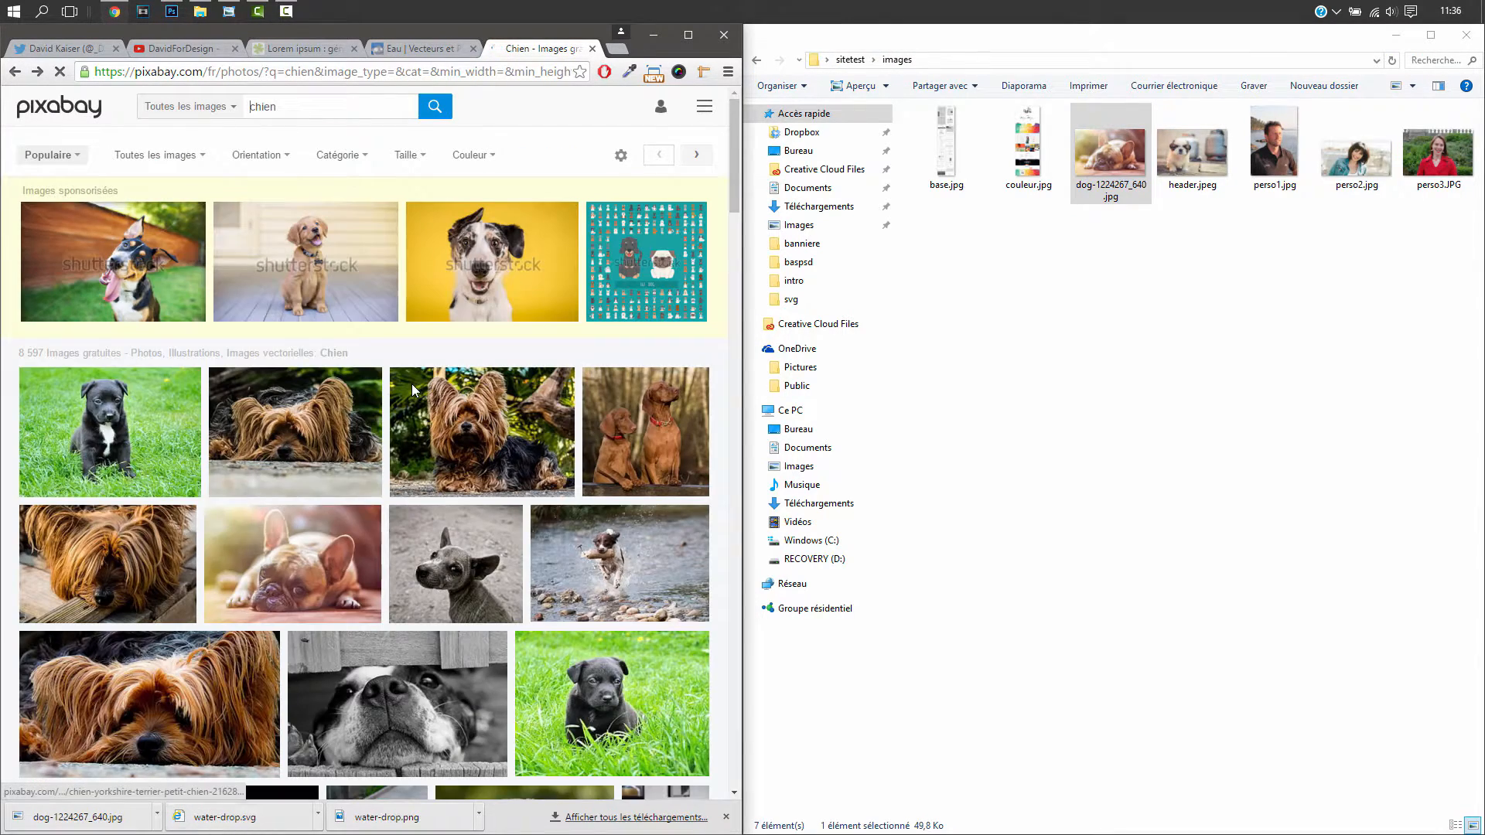
scroll(411, 385, down, 1)
scroll(411, 393, down, 1)
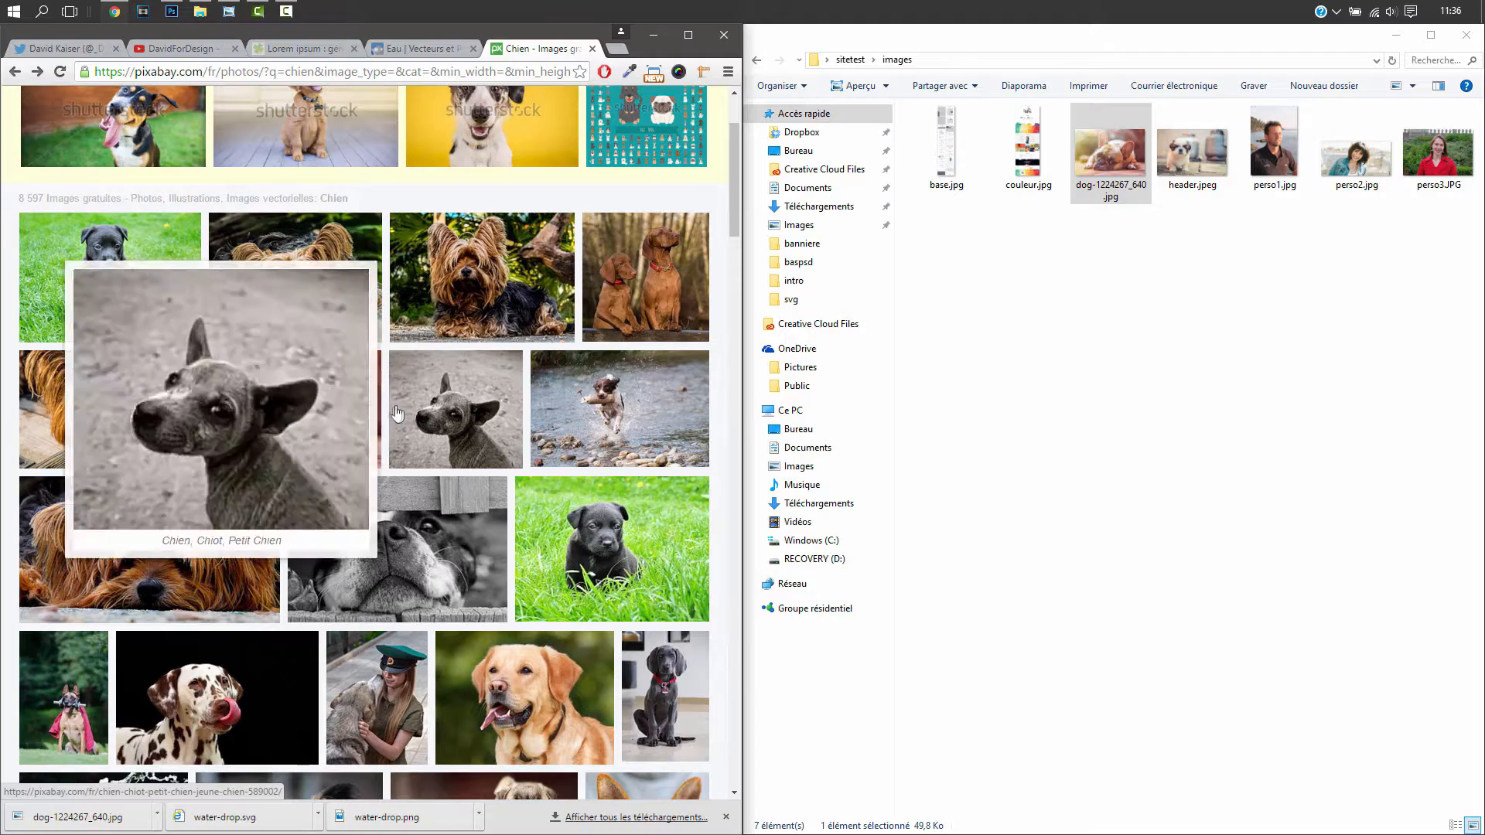
mouse_move(134, 295)
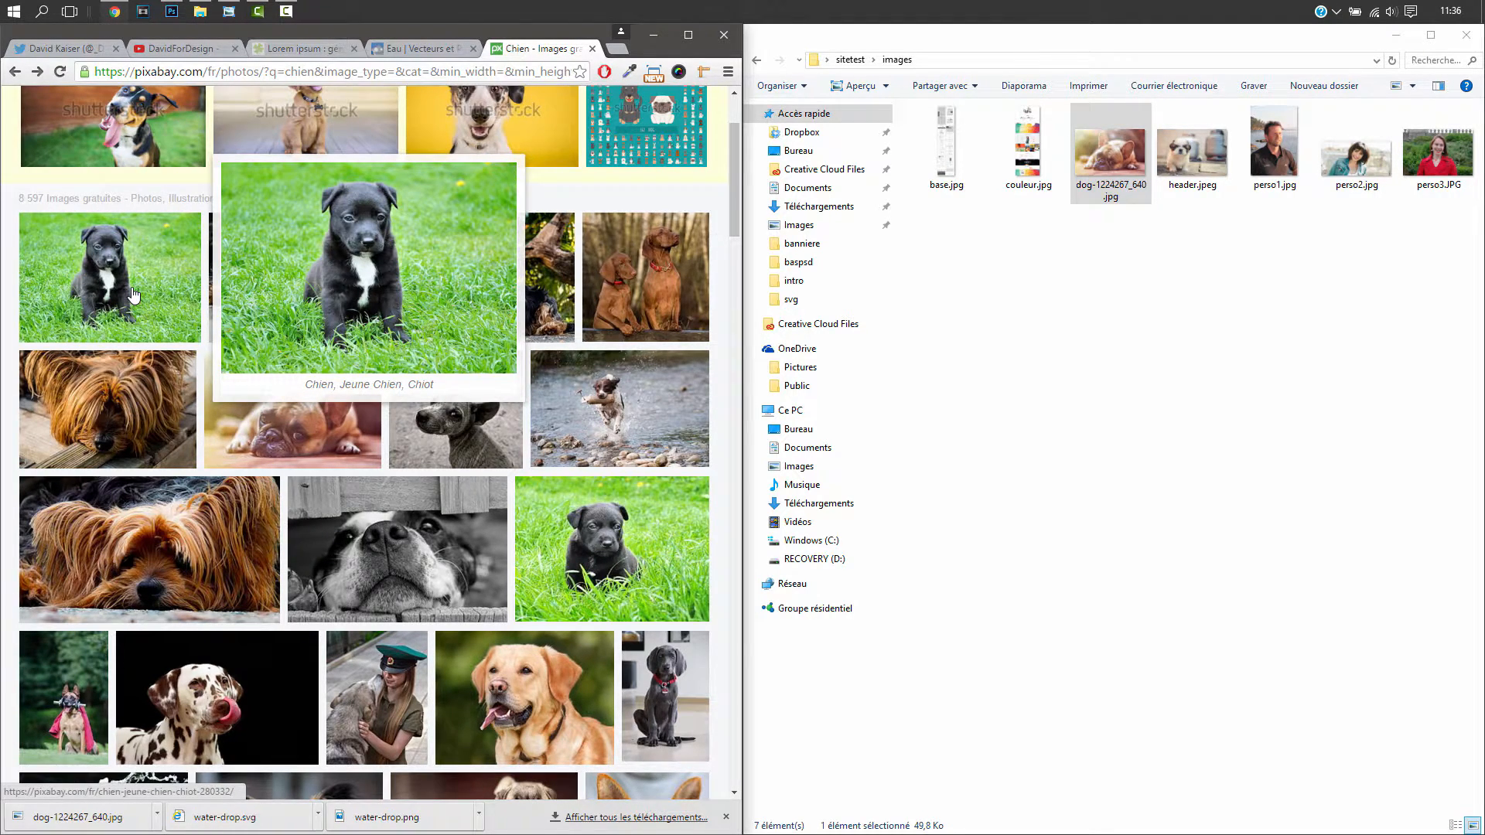
click(135, 295)
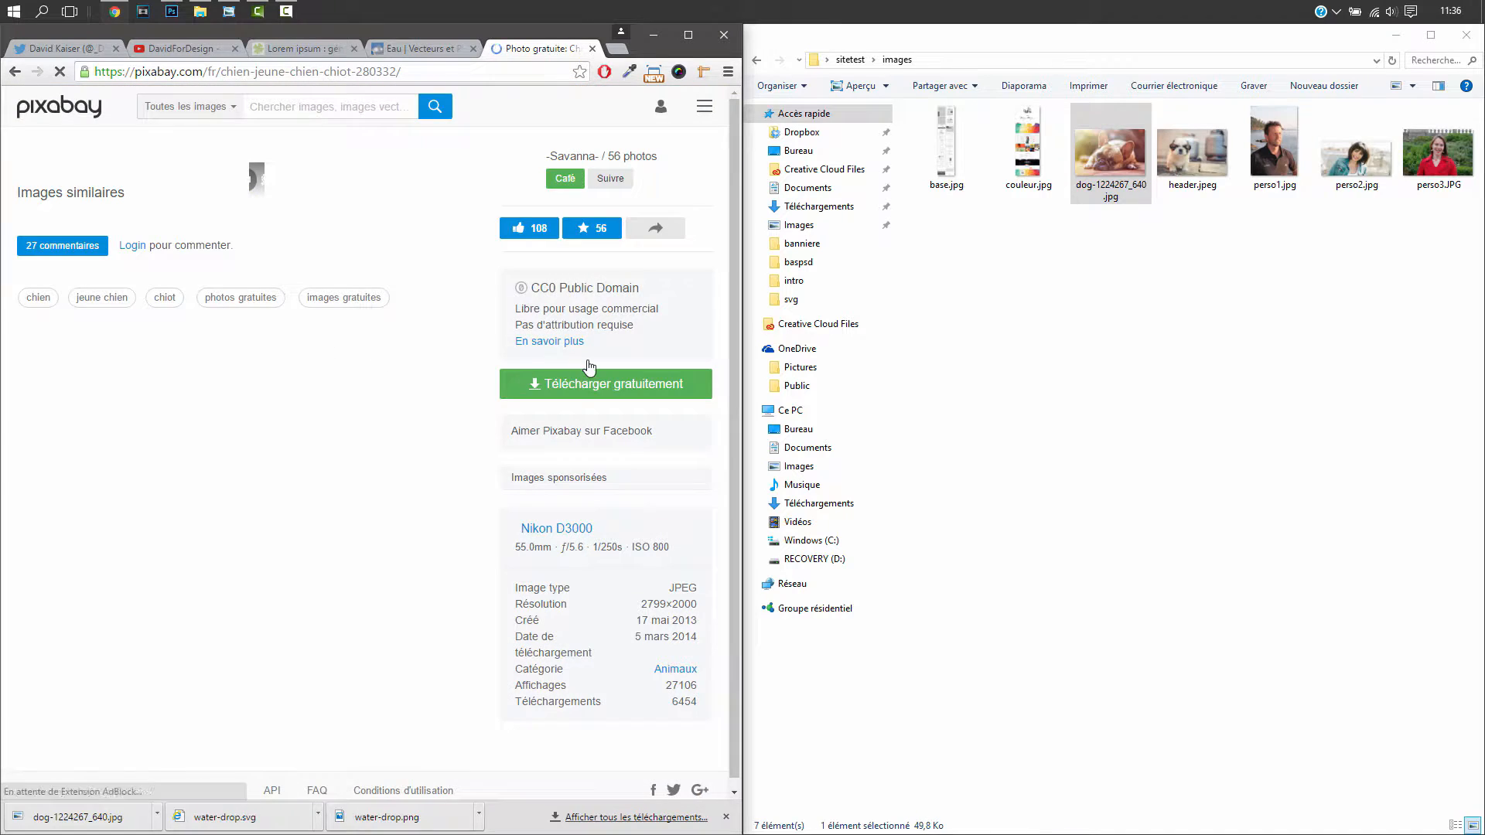
click(573, 382)
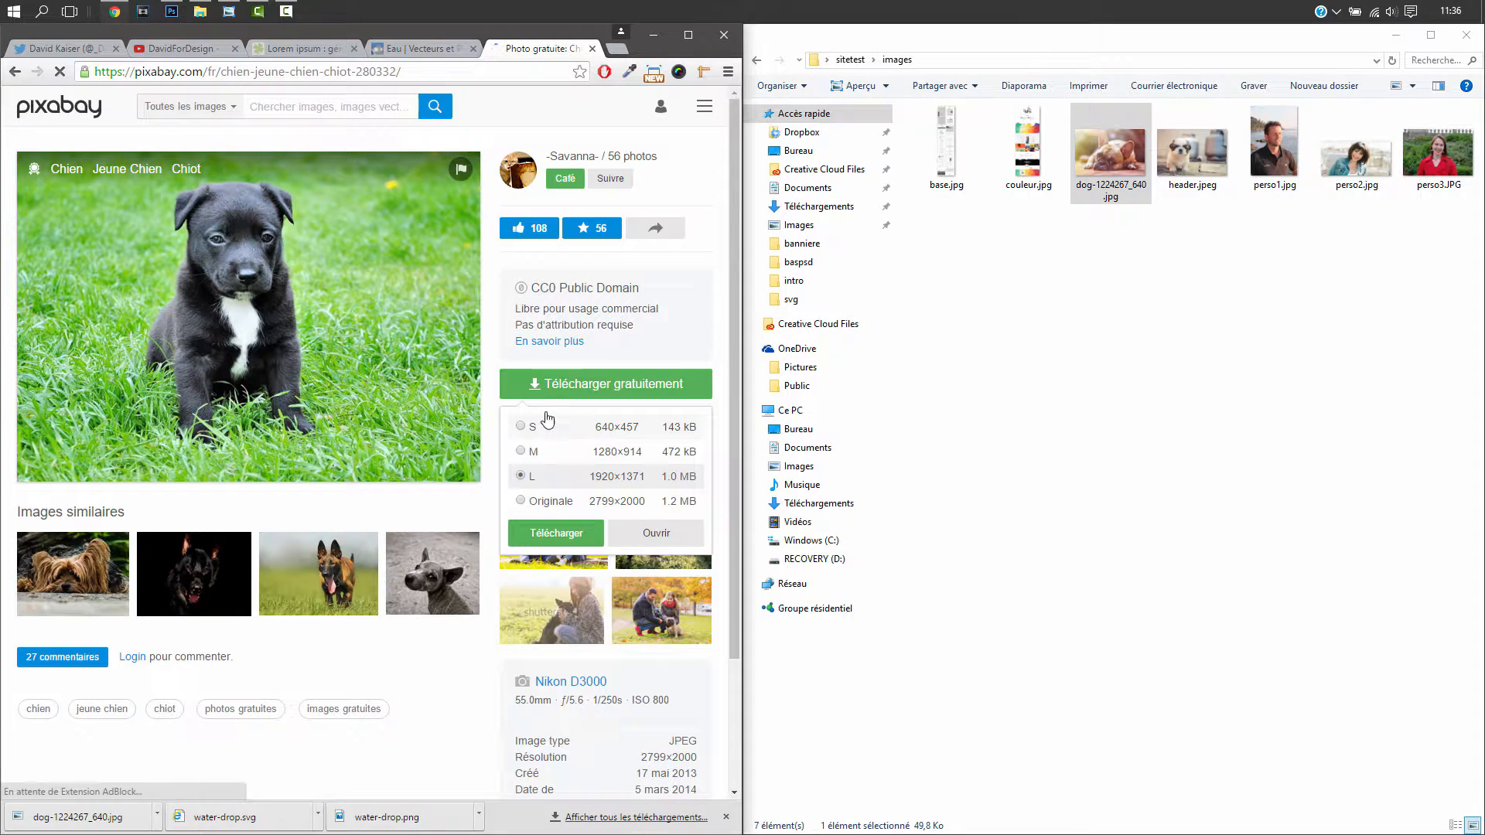
click(541, 427)
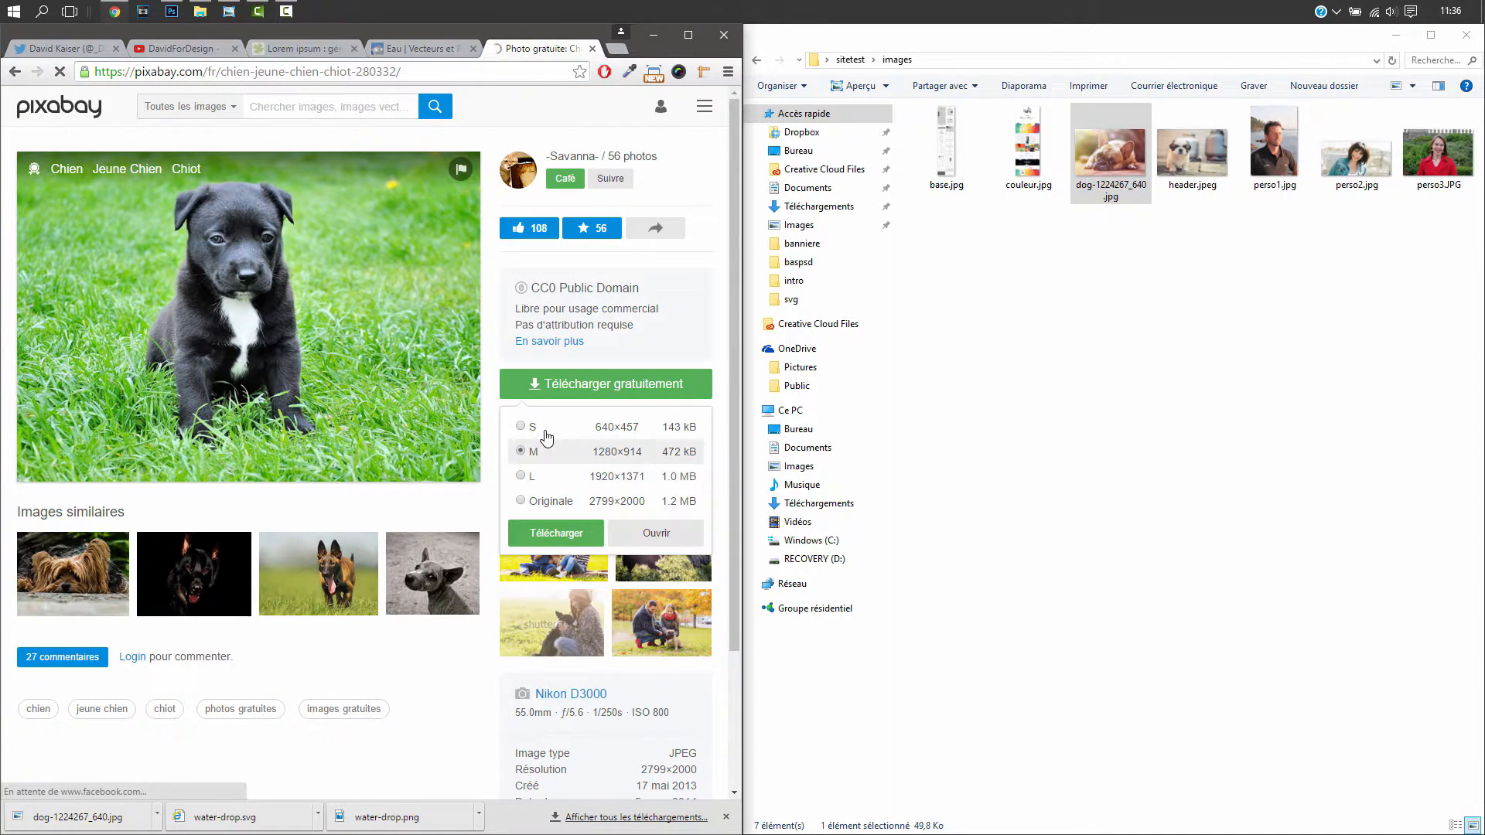
click(541, 533)
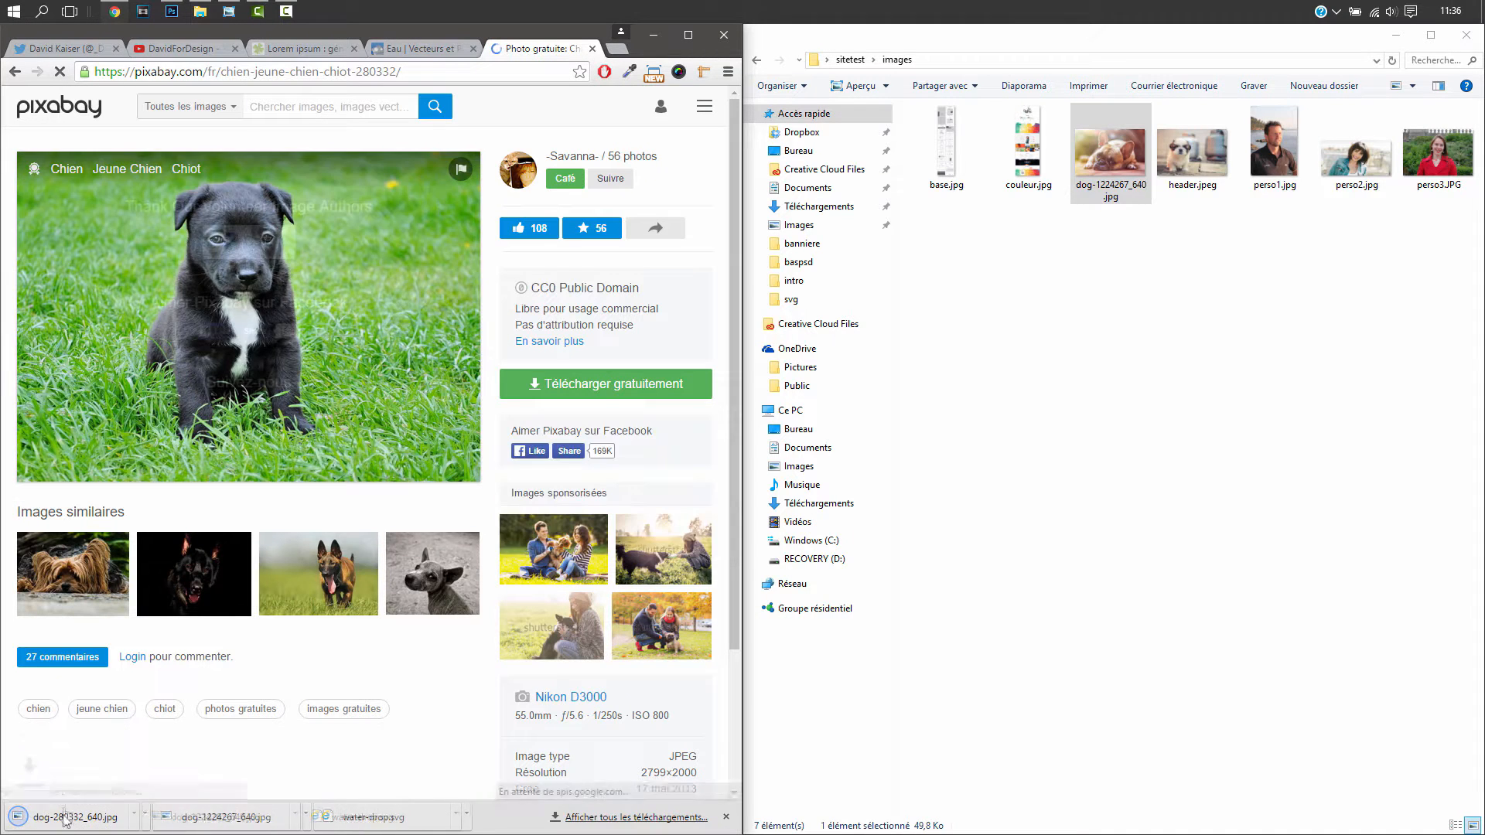
drag(75, 816, 1005, 343)
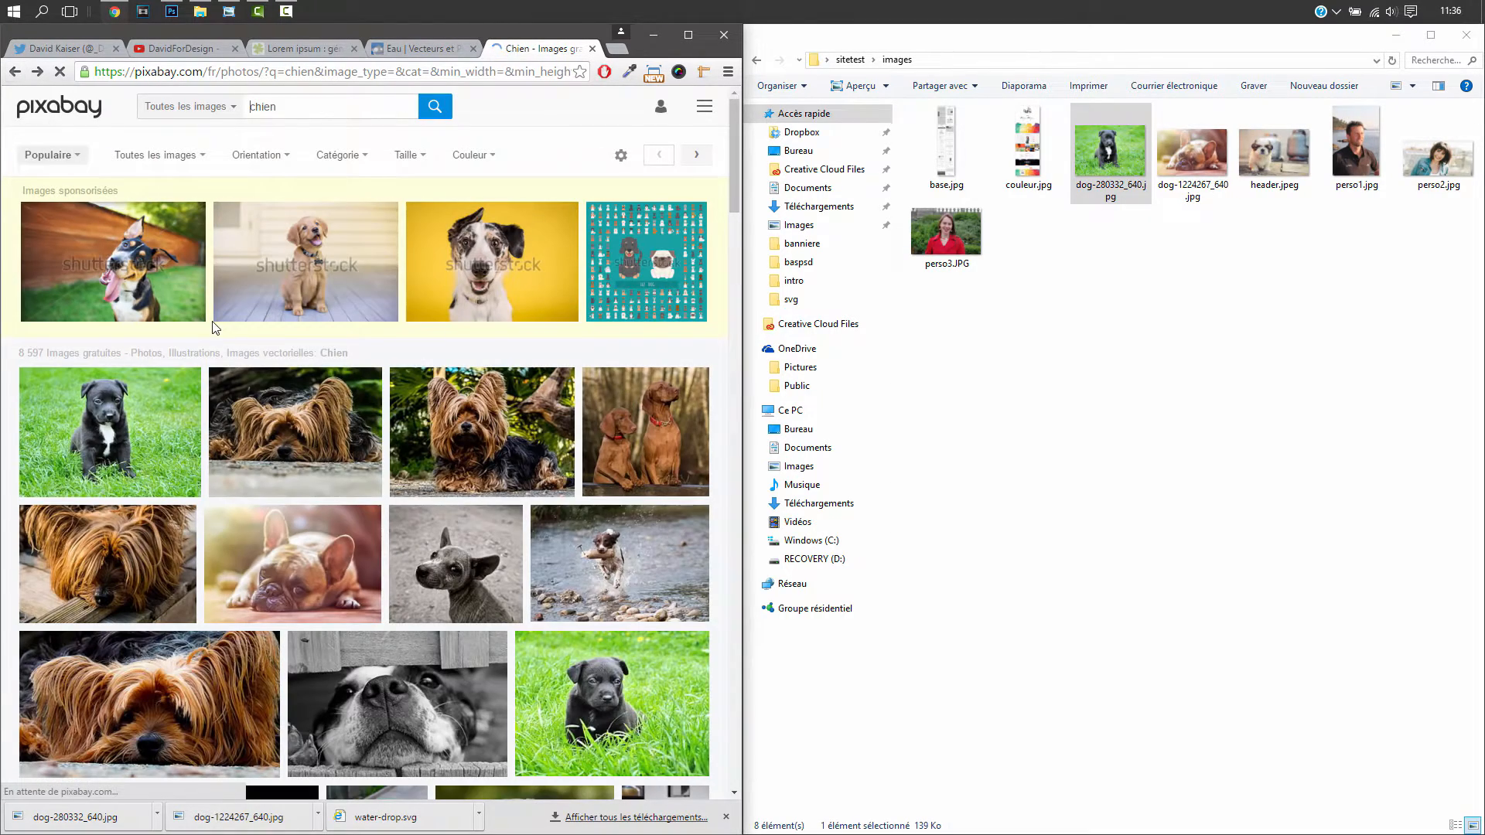
- From the dog results, download the Yorkshire terrier resting its head on wooden planks in size S (640×426) and put the file in the images folder
scroll(334, 491, down, 2)
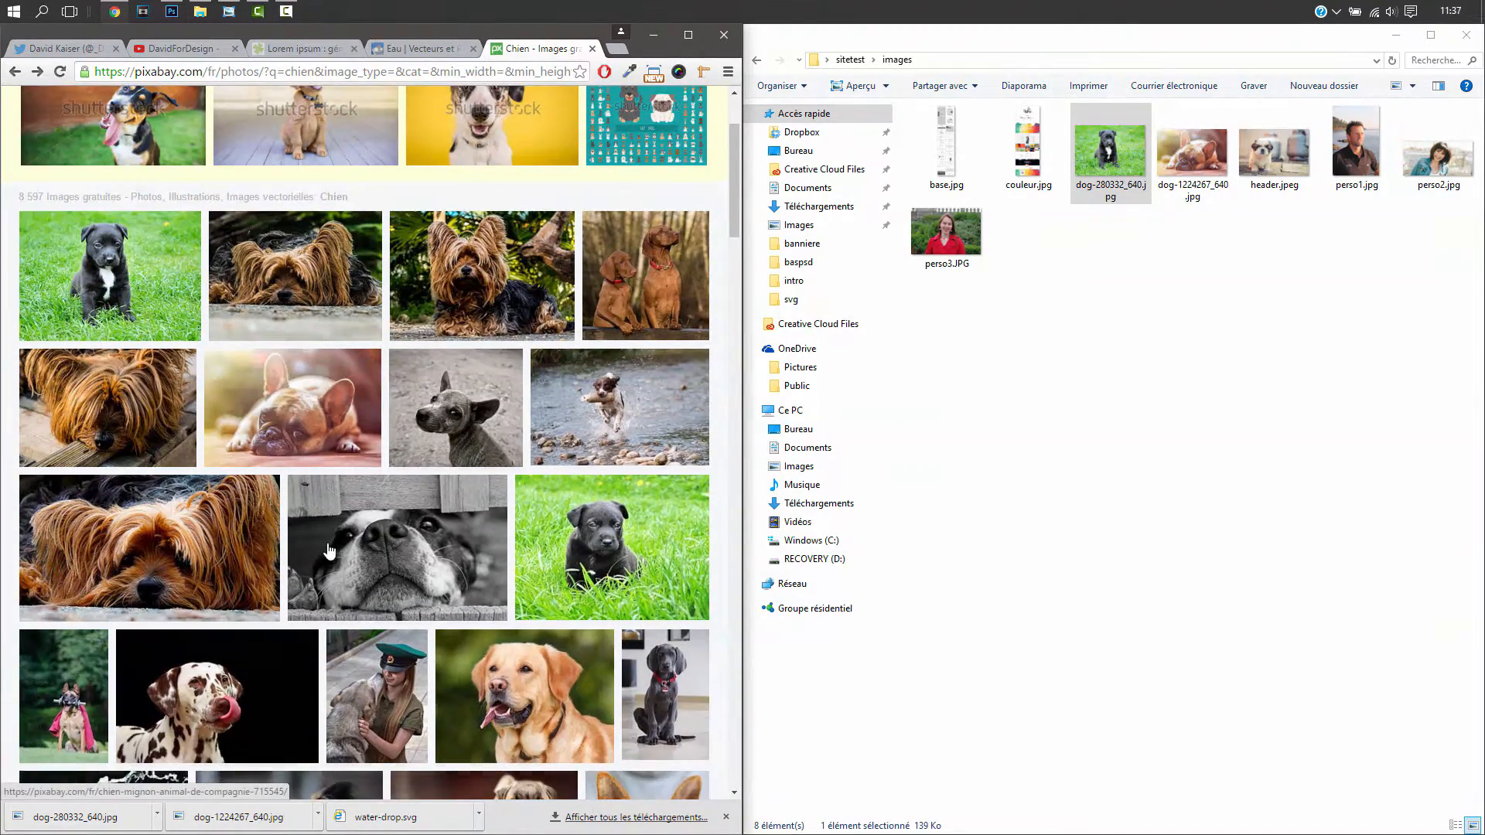
scroll(331, 526, down, 2)
scroll(328, 549, up, 1)
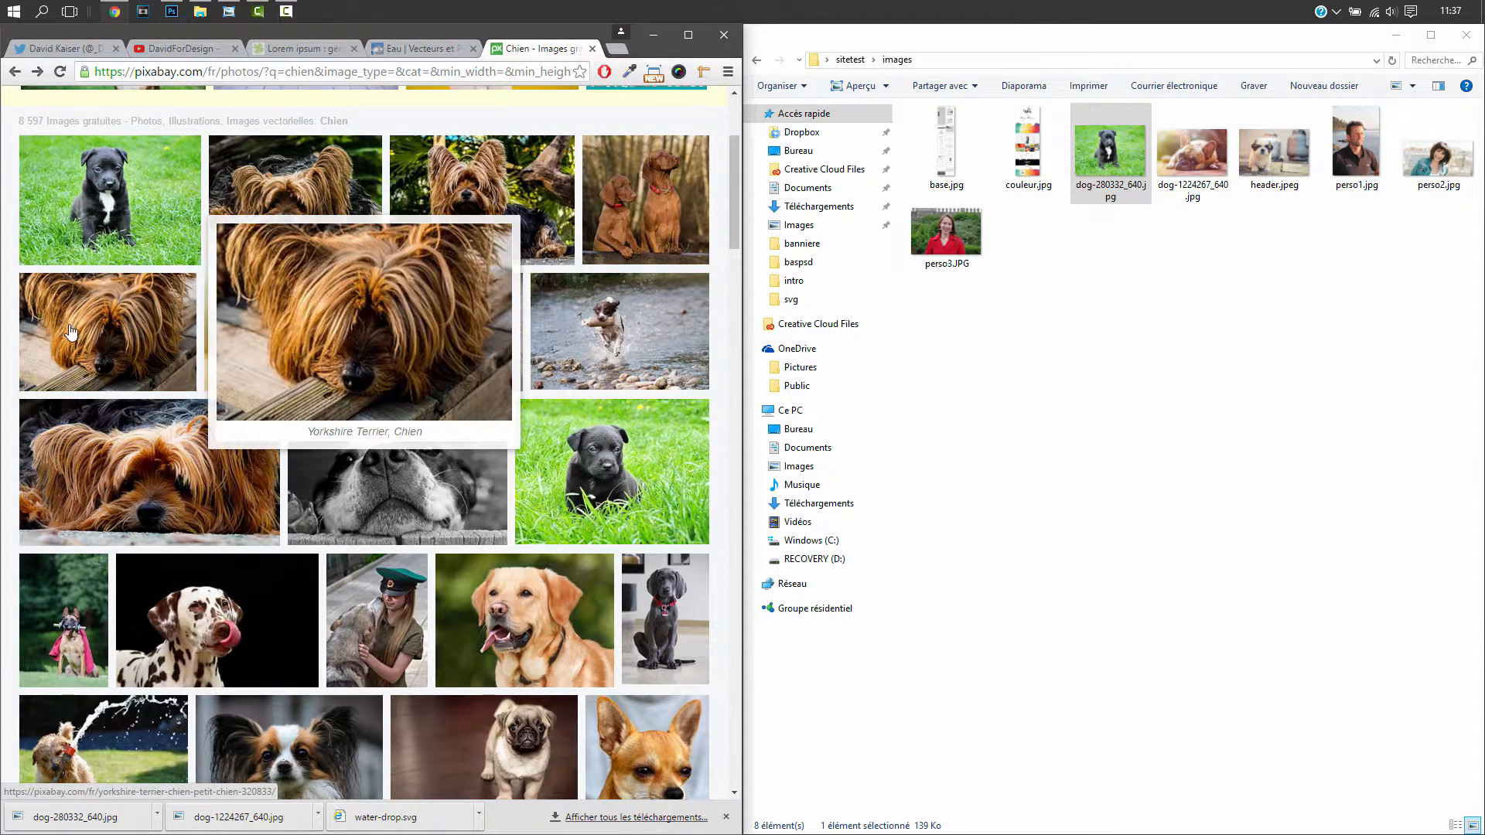
click(112, 340)
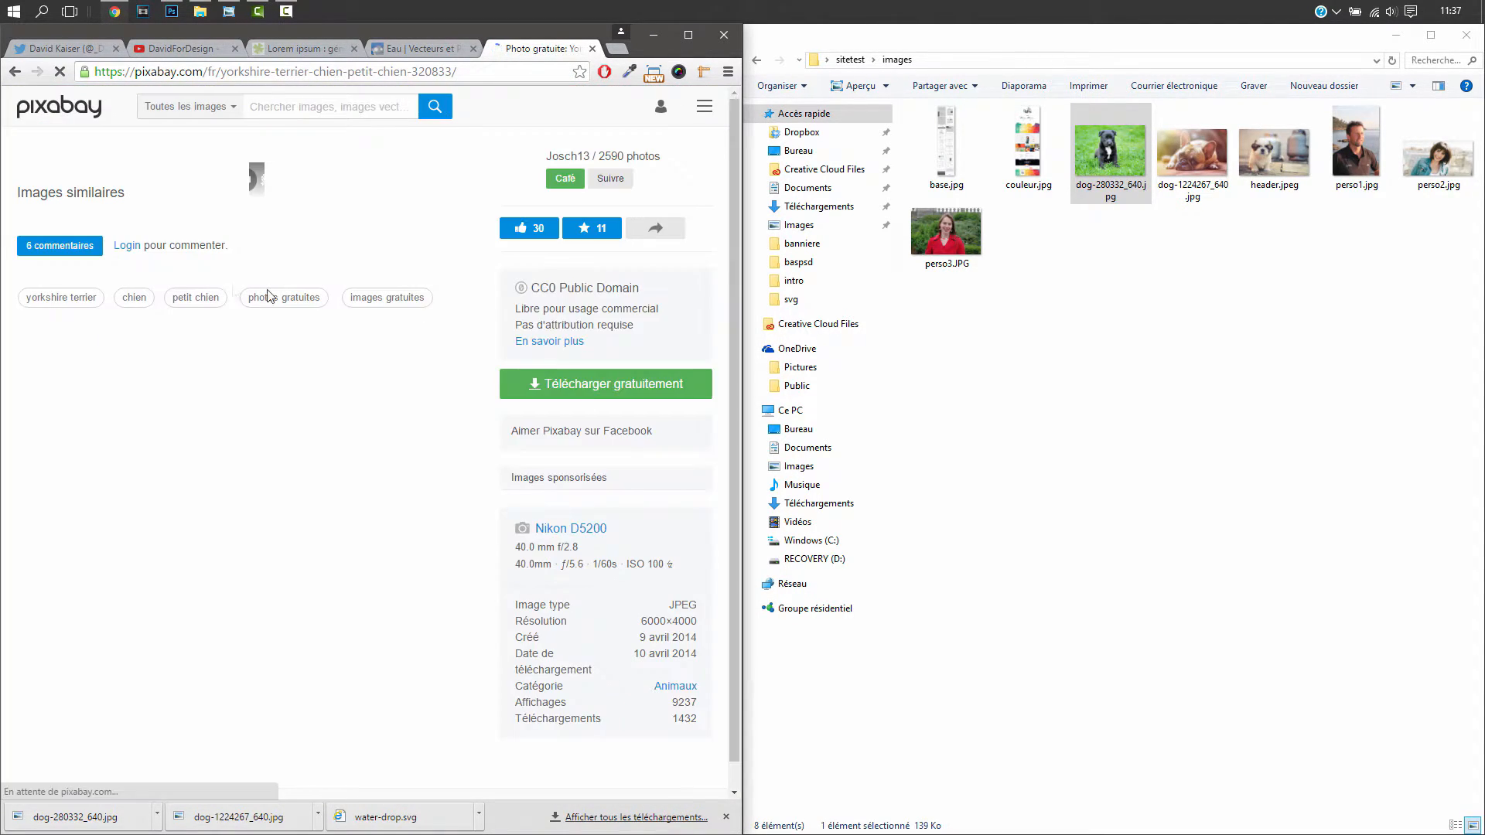
click(580, 384)
click(557, 429)
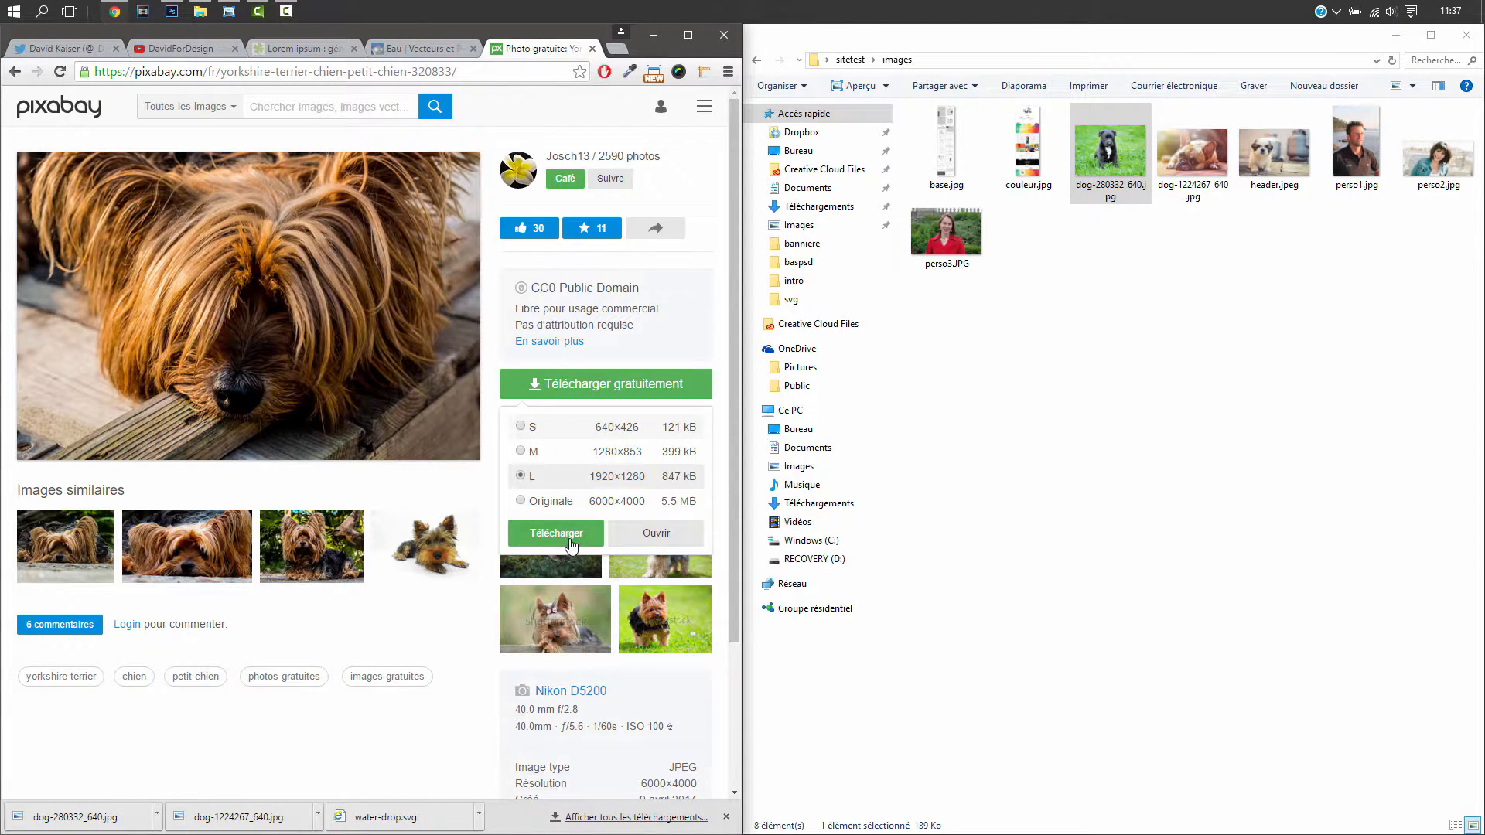
click(571, 541)
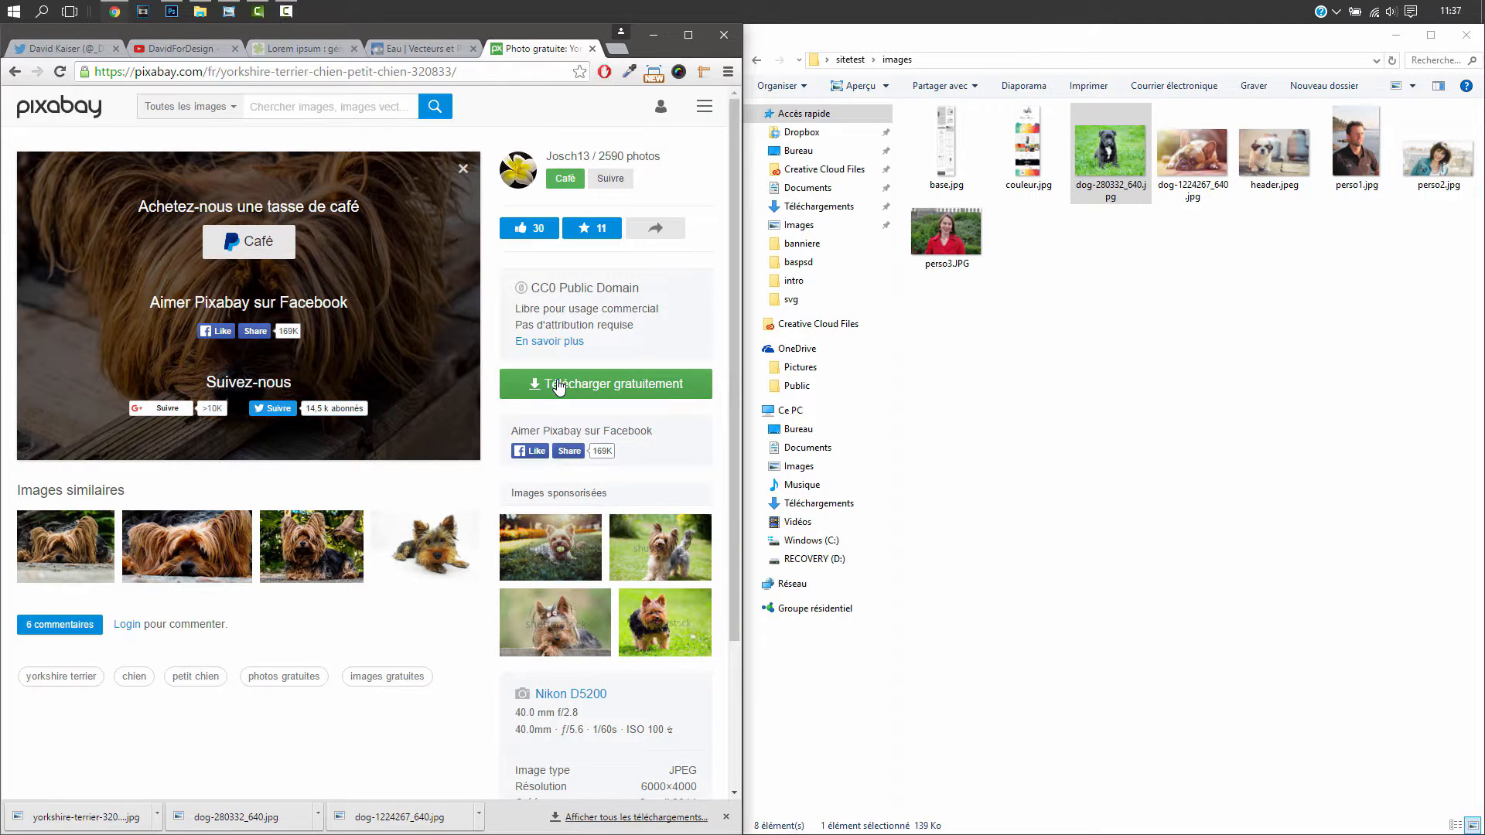
click(559, 387)
click(555, 543)
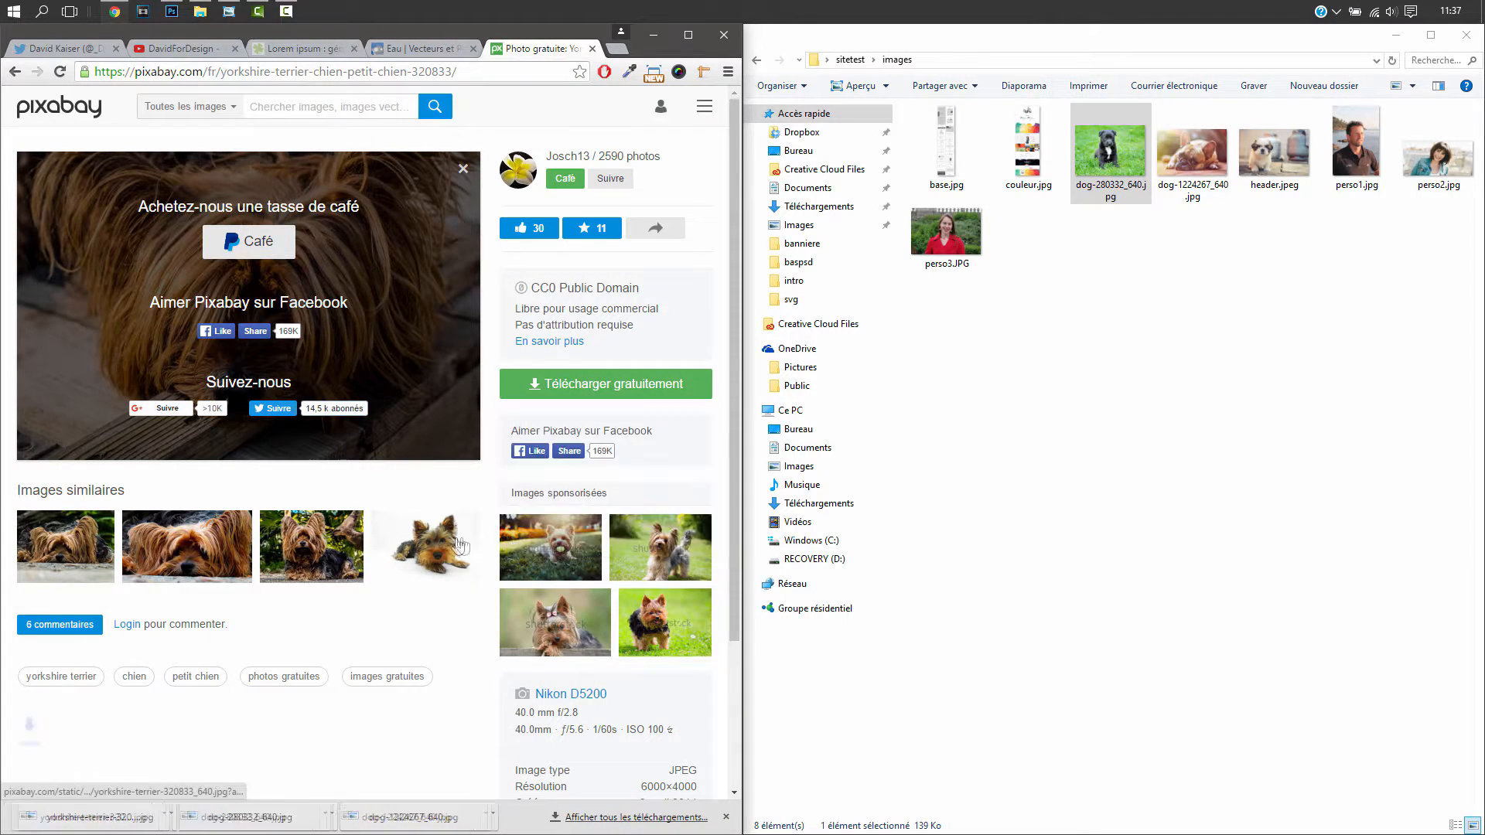
drag(81, 817, 1126, 325)
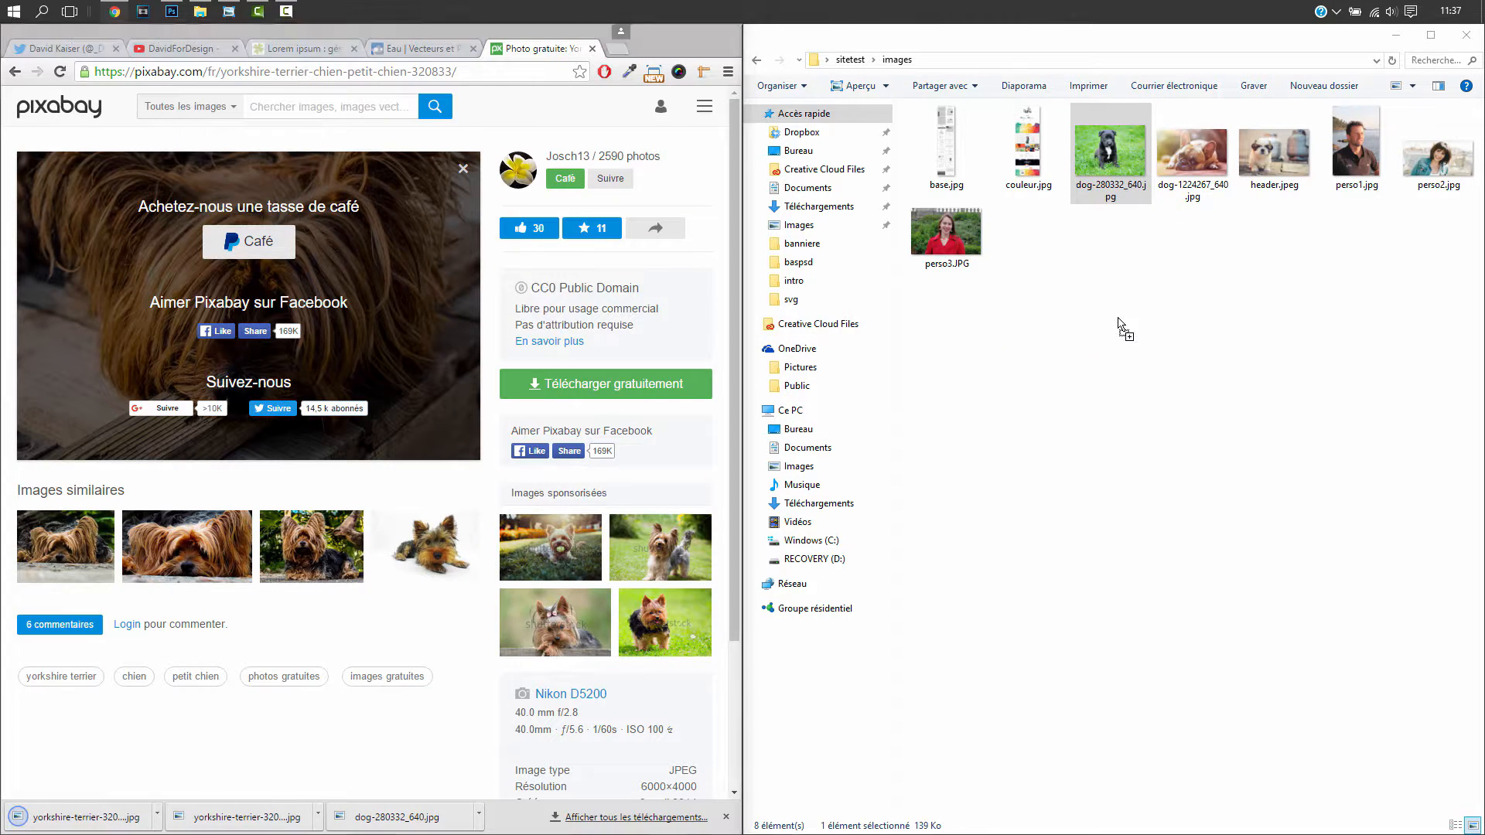
- Return to the dog results, download the golden retriever puppy sitting in a bowl in size S (640×462), and put the file in the images folder
click(15, 71)
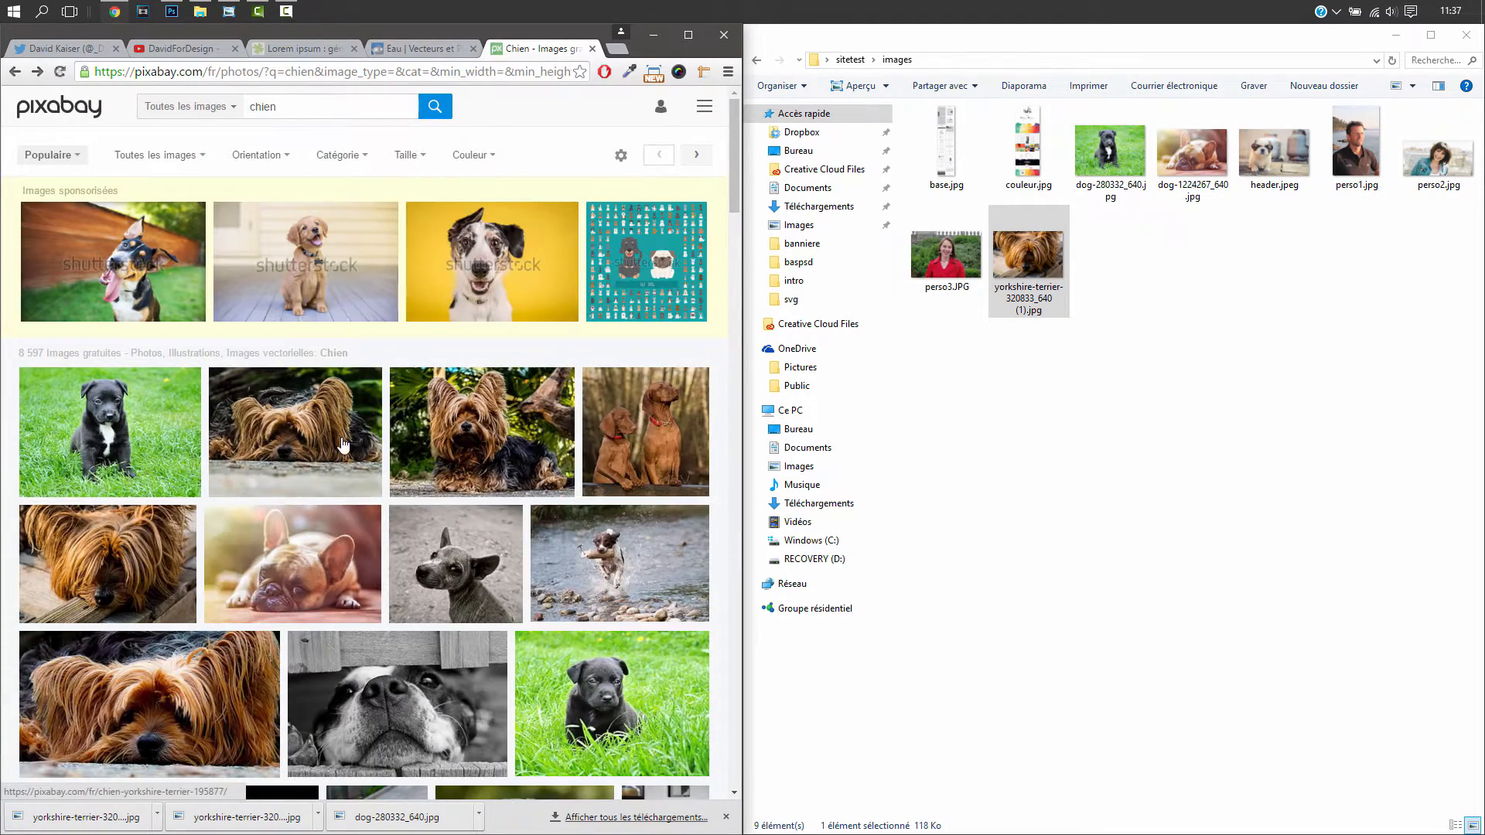
scroll(344, 441, down, 4)
scroll(343, 444, down, 1)
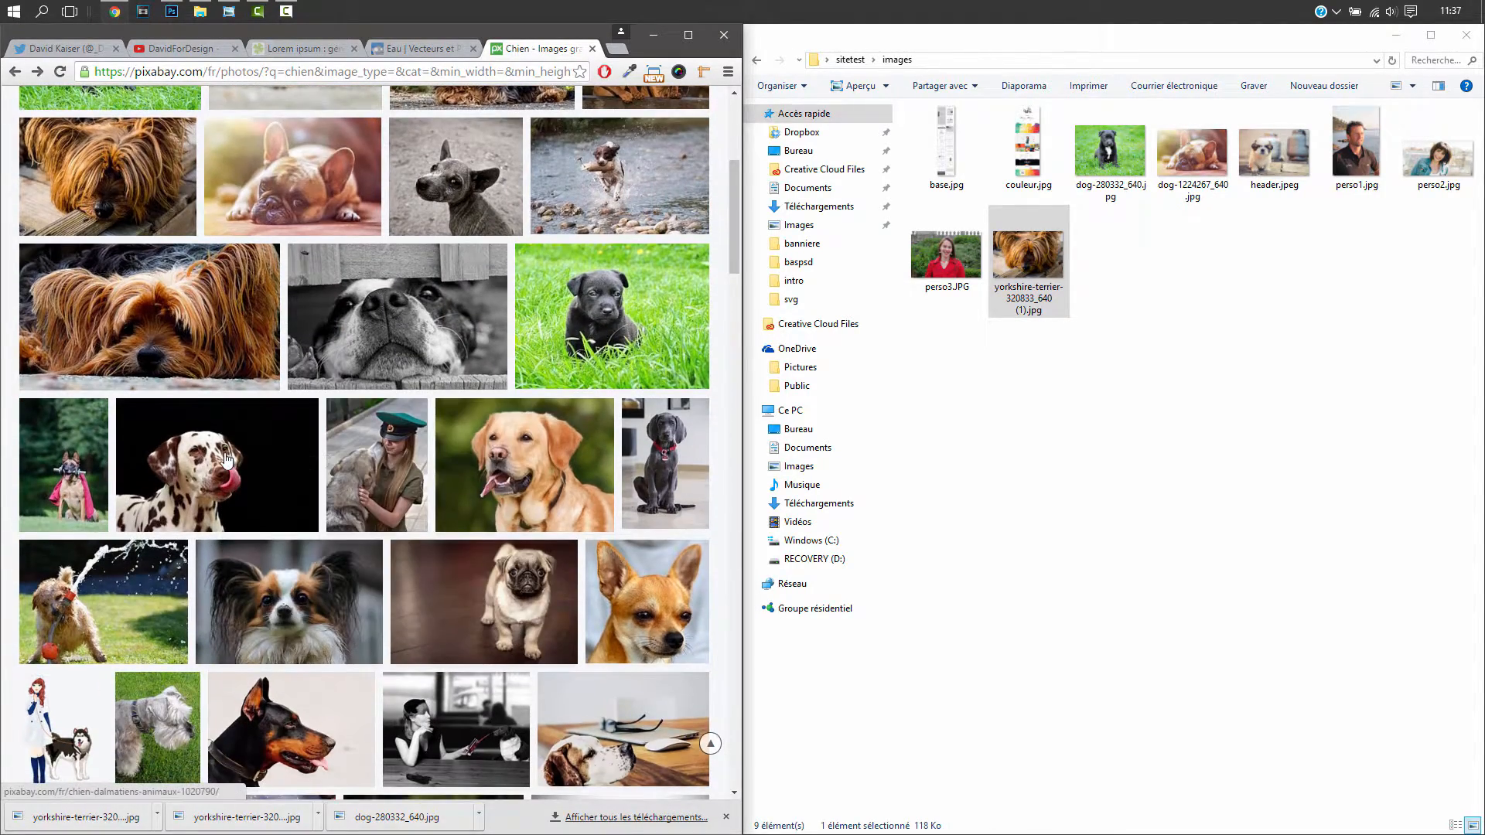
scroll(225, 460, down, 2)
mouse_move(249, 464)
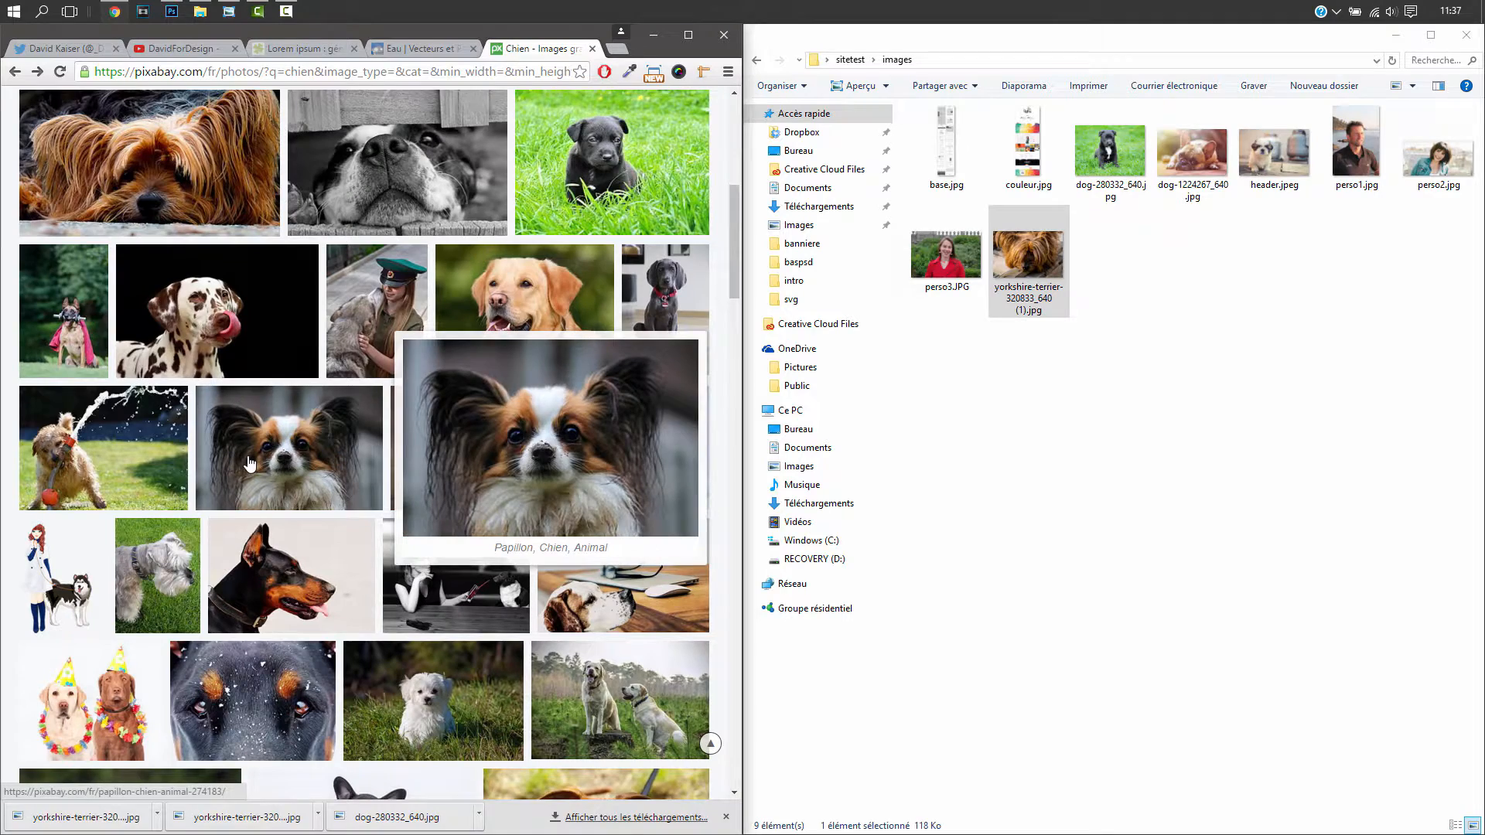
scroll(248, 463, down, 3)
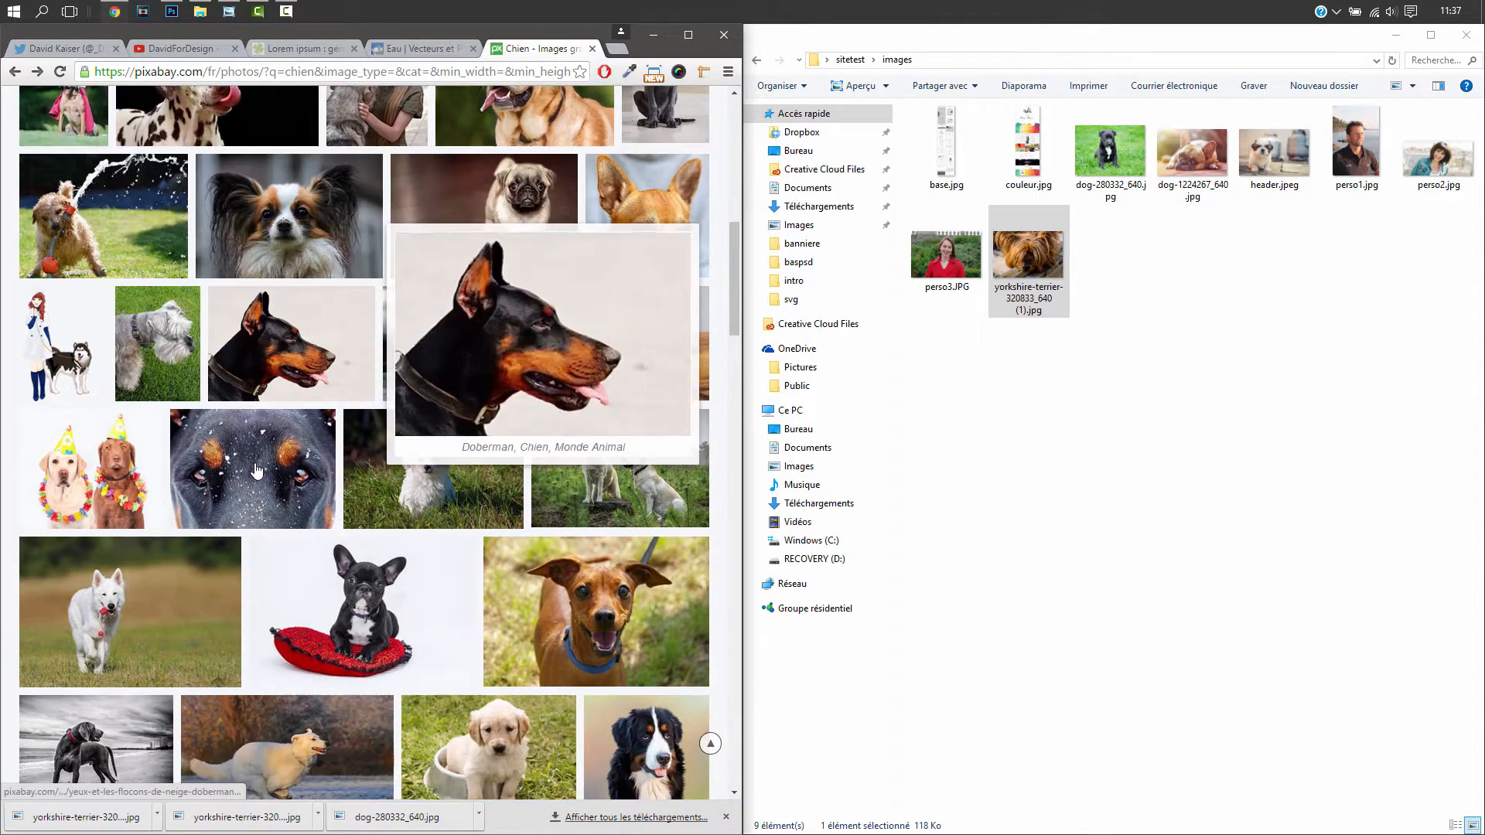
scroll(257, 470, down, 4)
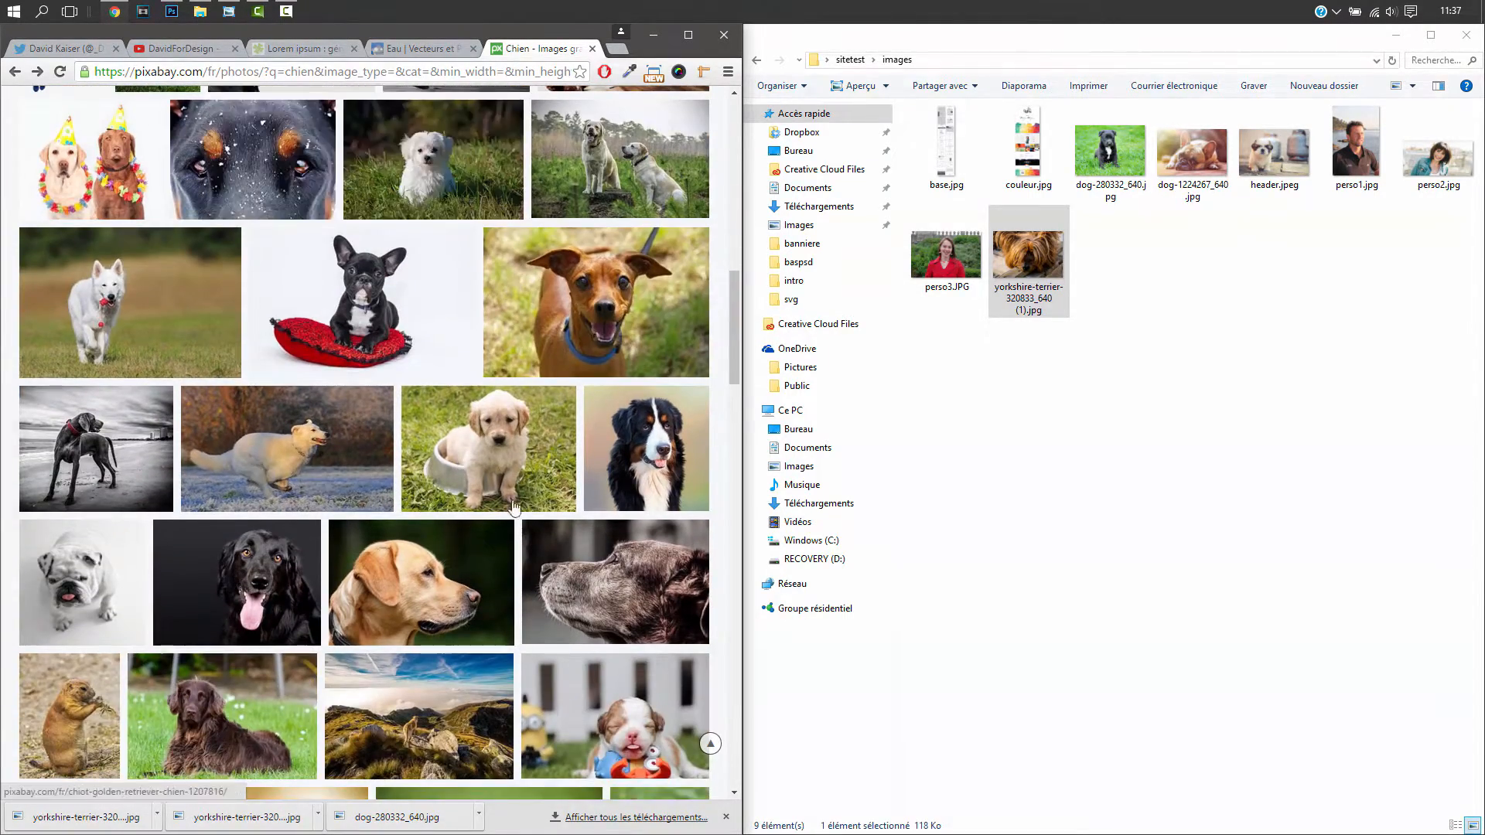
mouse_move(507, 453)
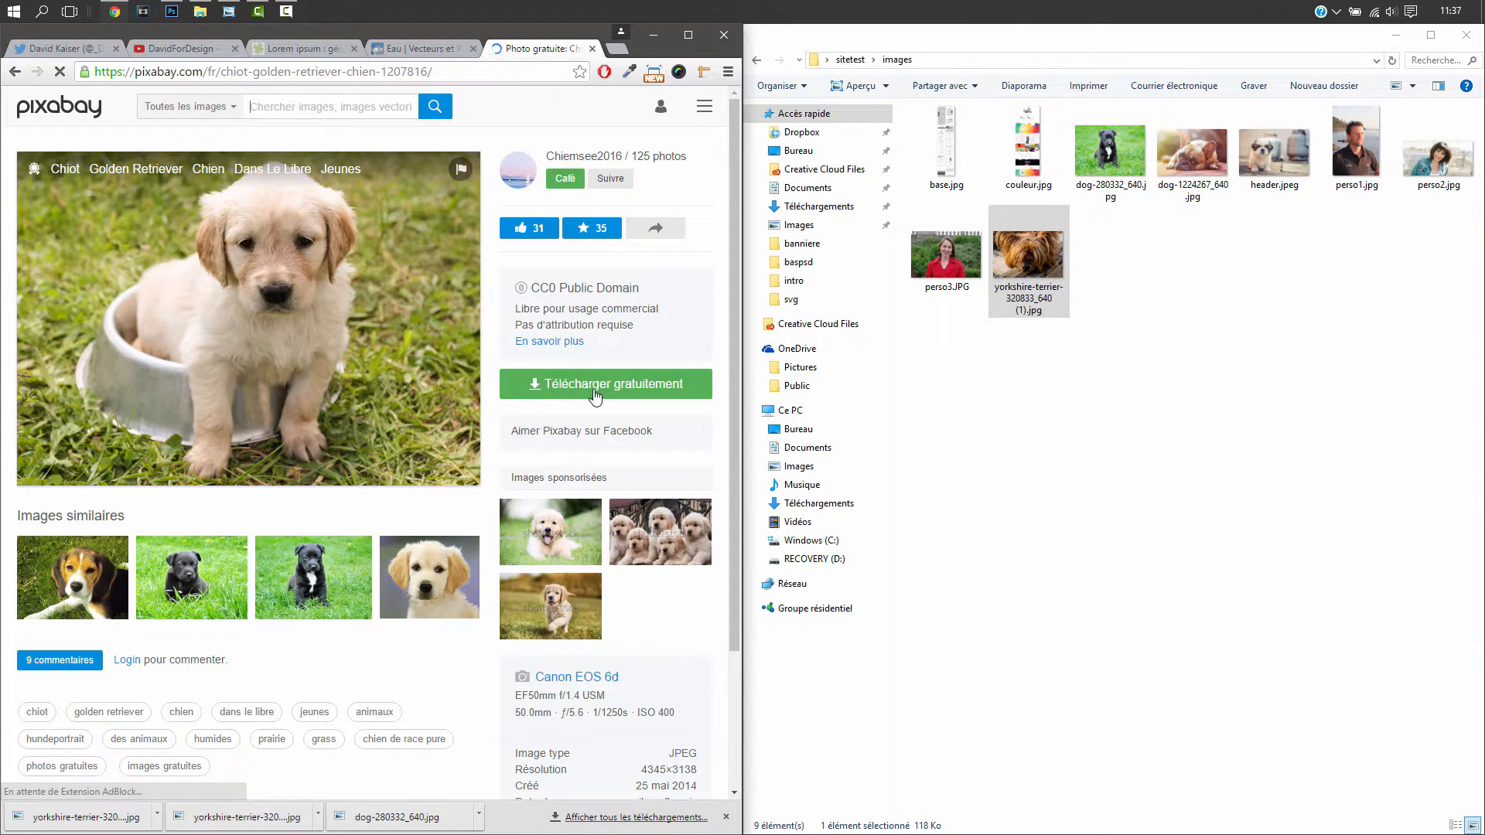
click(595, 393)
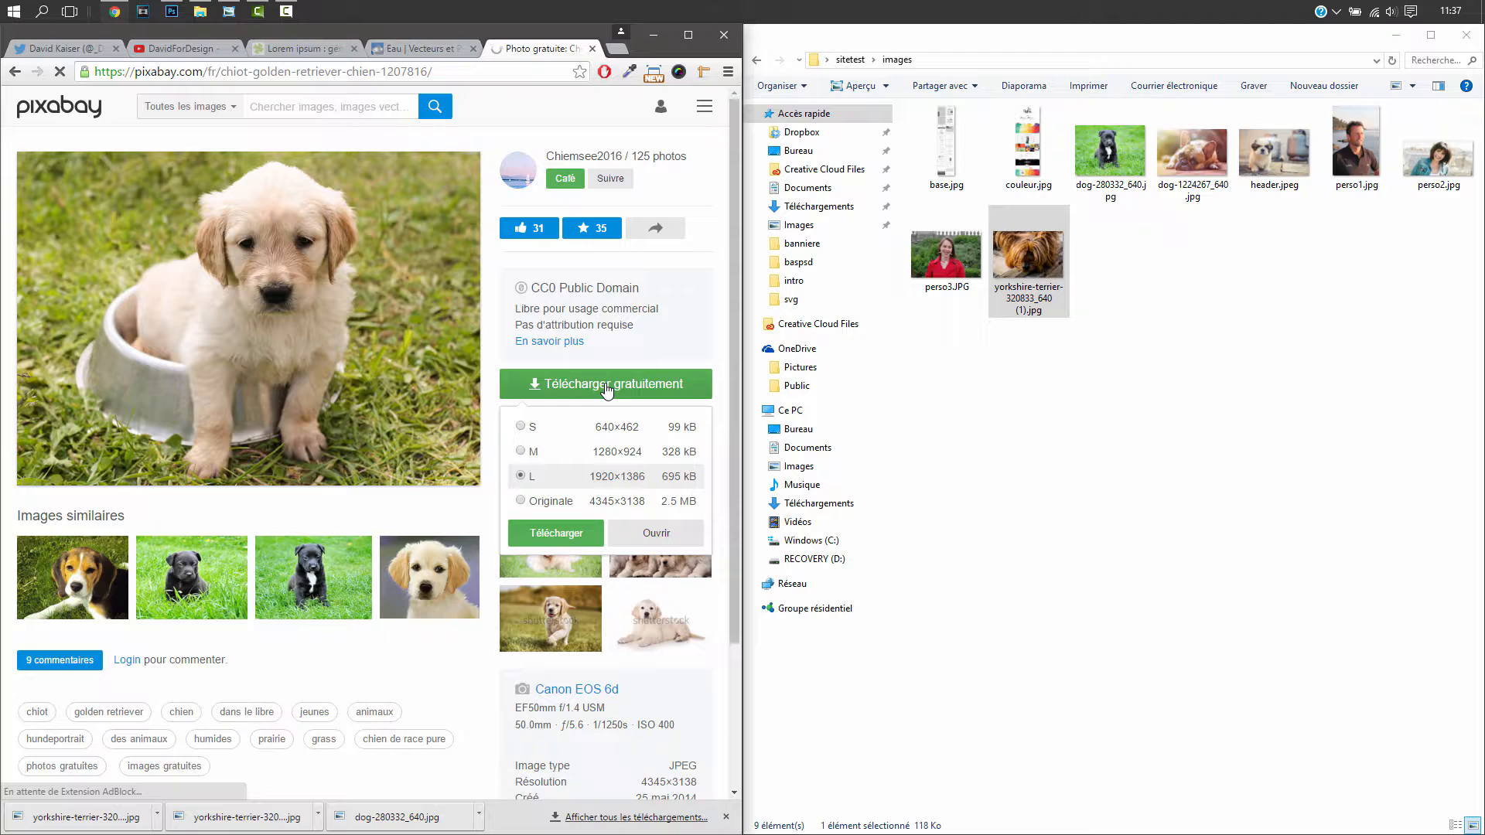
click(573, 425)
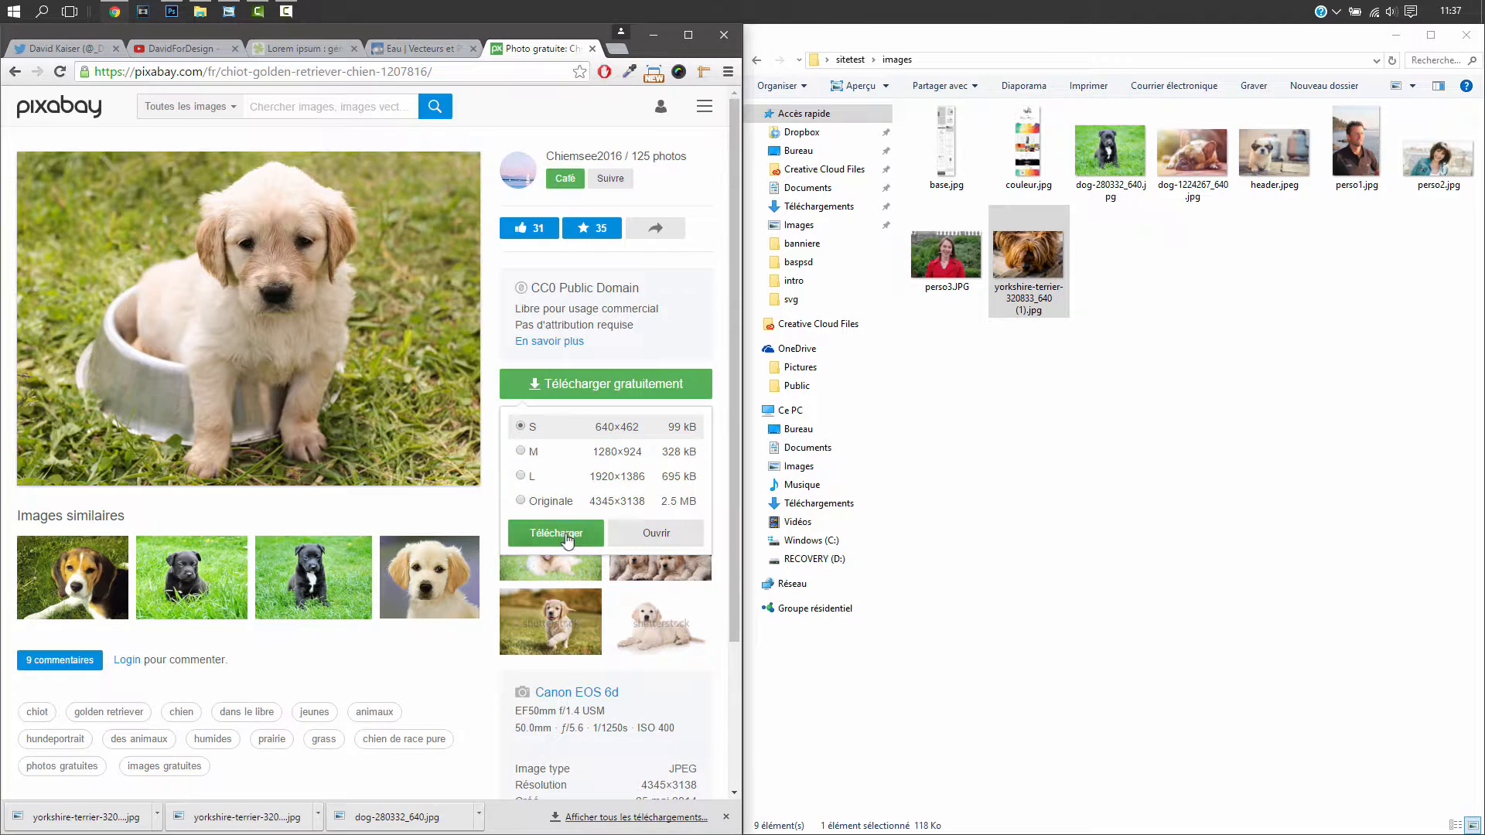
click(566, 535)
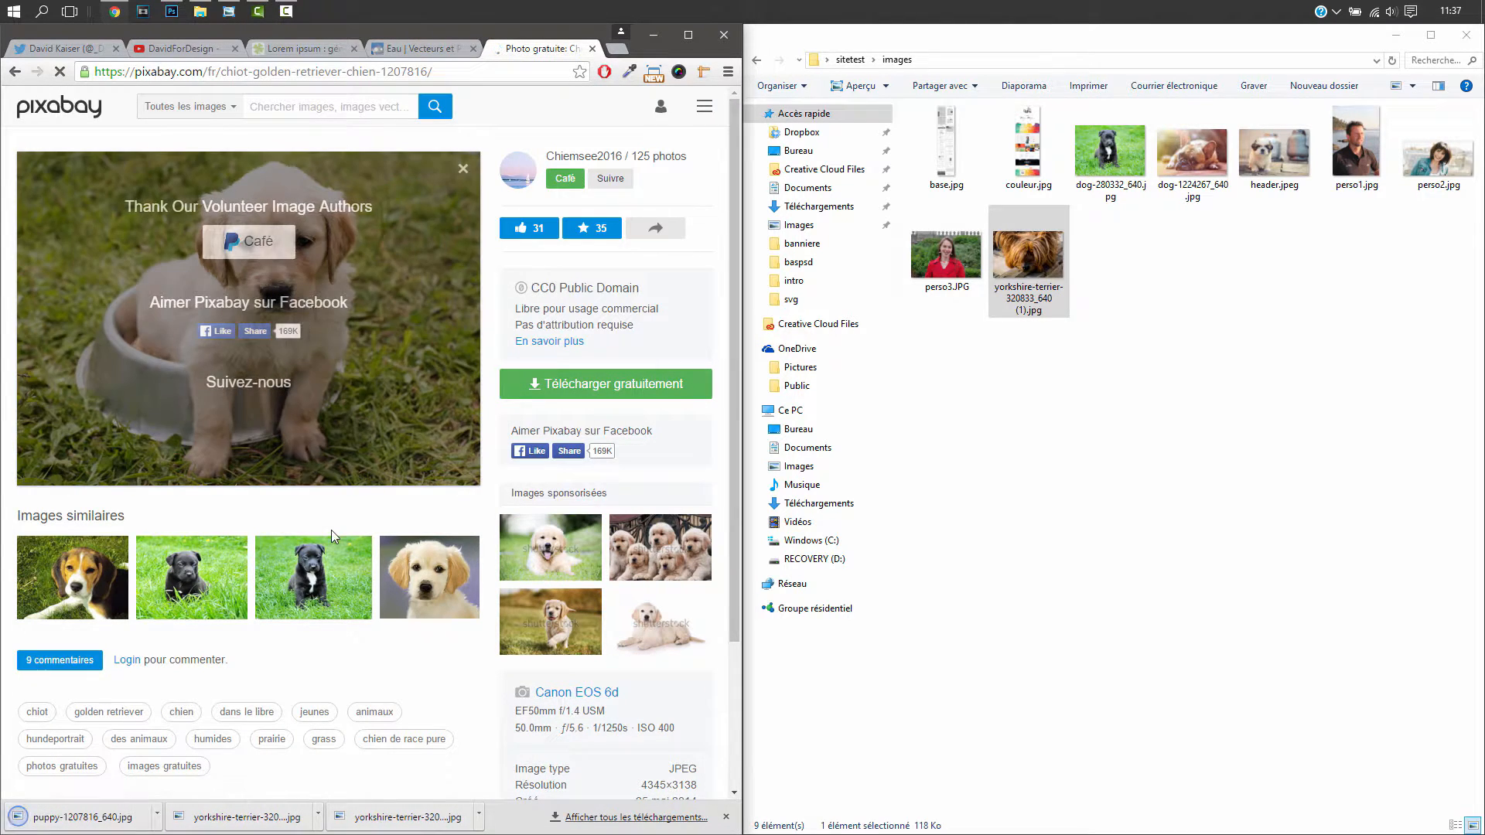
drag(73, 816, 1137, 294)
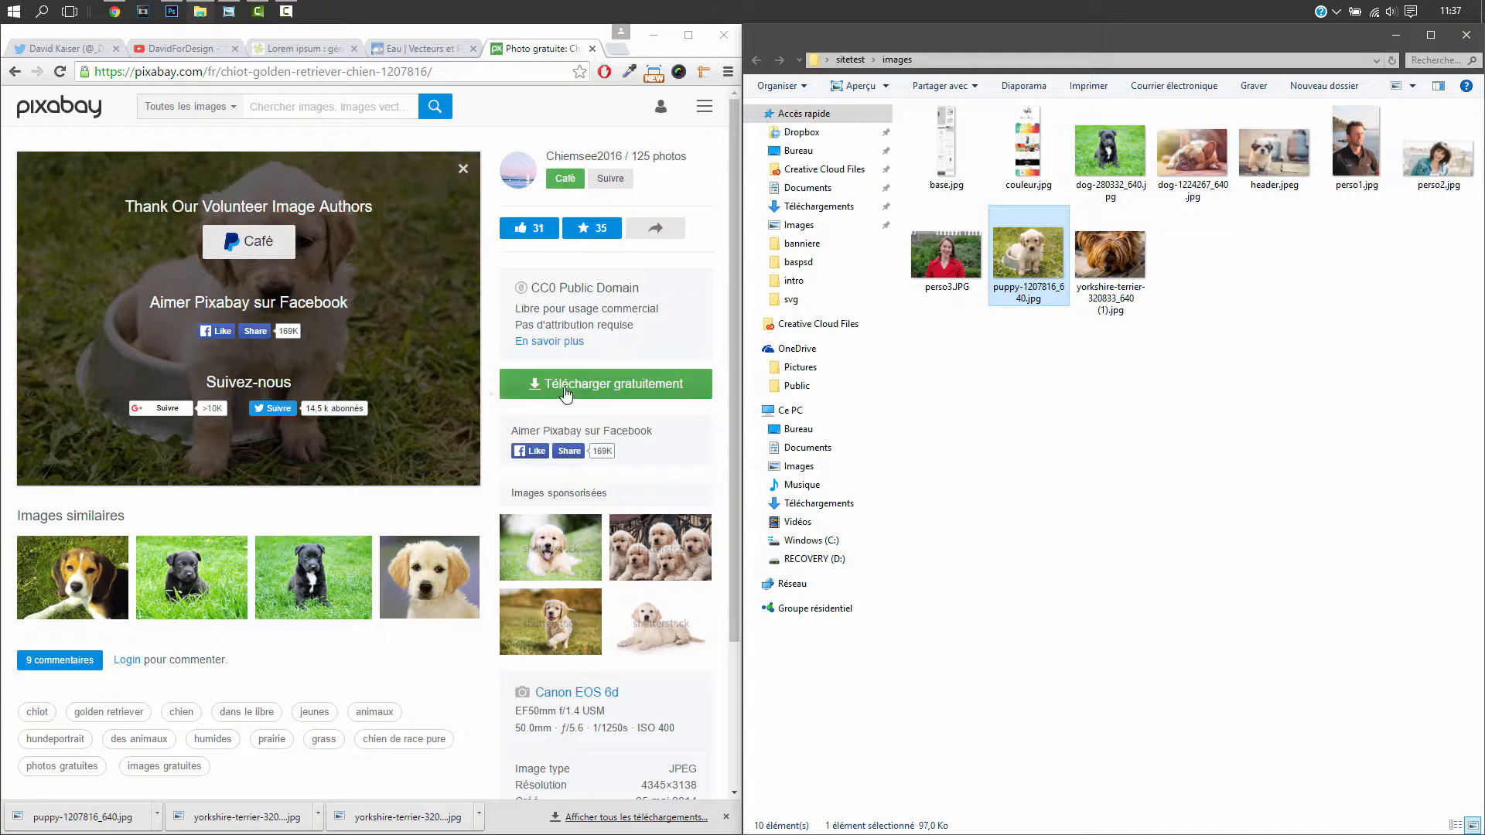
- Return to the dog results, download the Bernese mountain dog portrait in size S (640×640), and put the file in the images folder
click(14, 72)
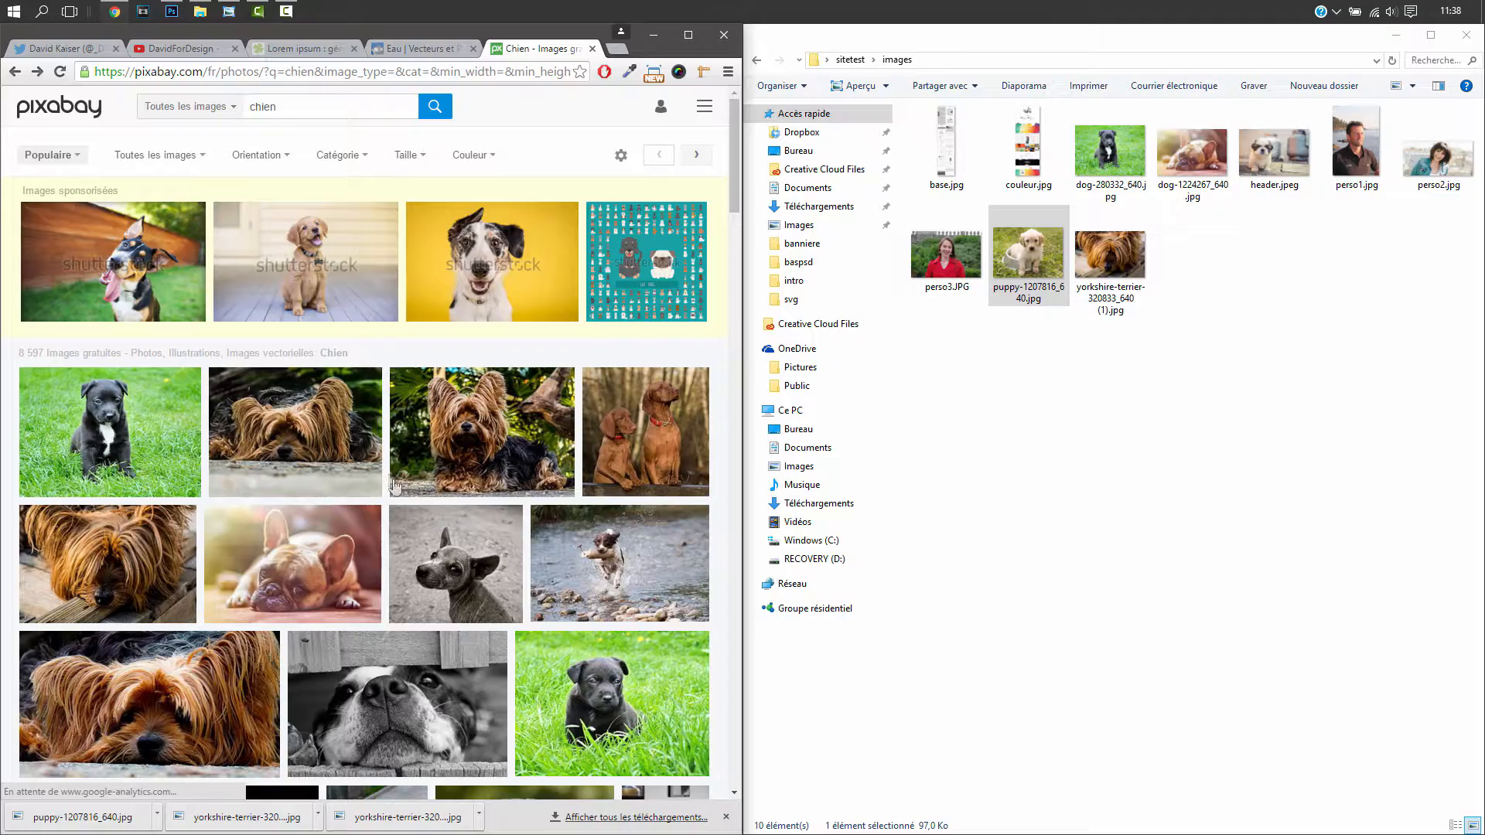
scroll(395, 486, down, 7)
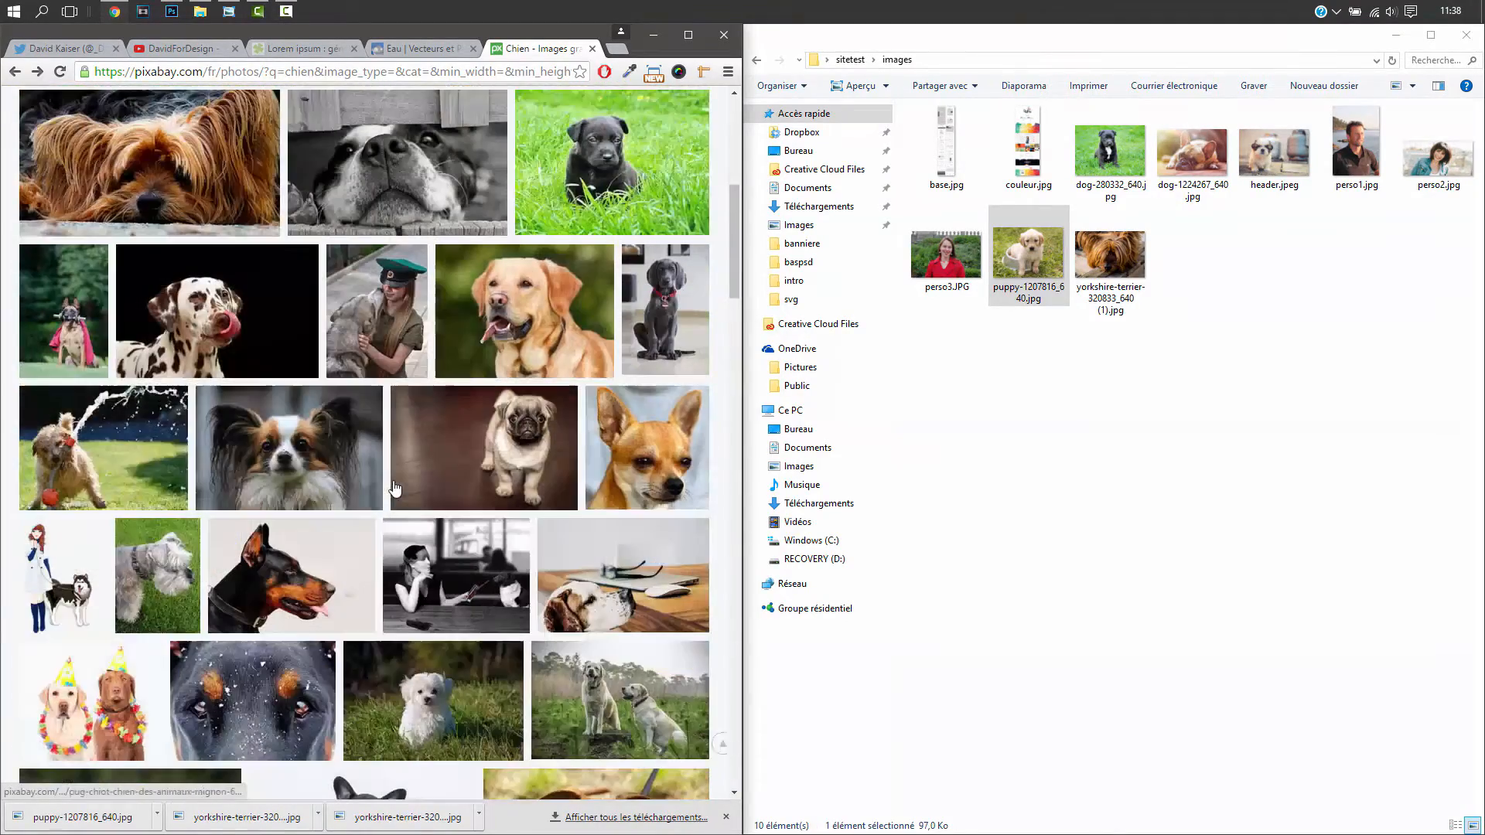
mouse_move(394, 487)
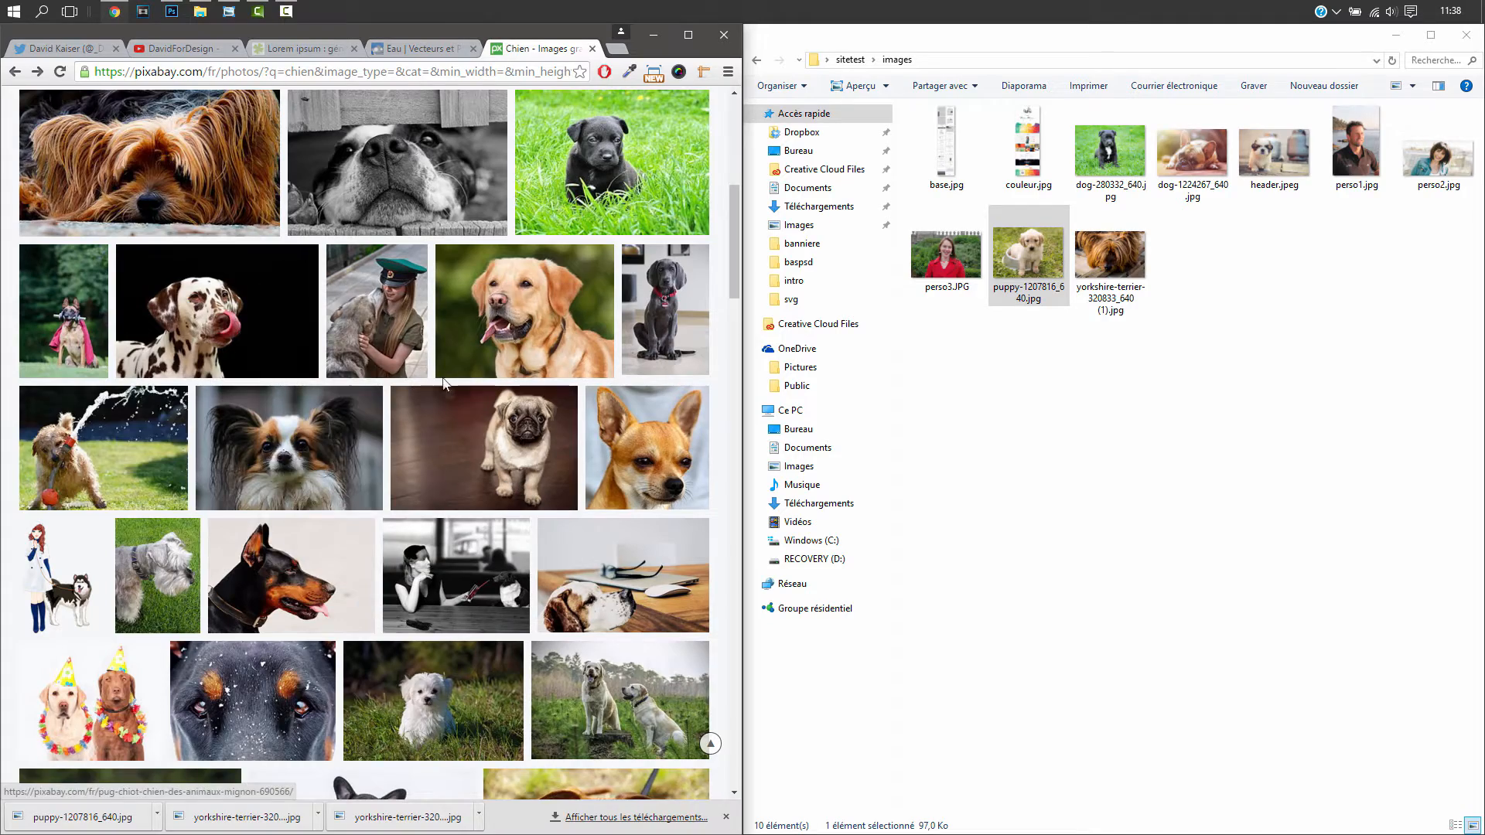
scroll(435, 415, up, 1)
scroll(537, 441, down, 4)
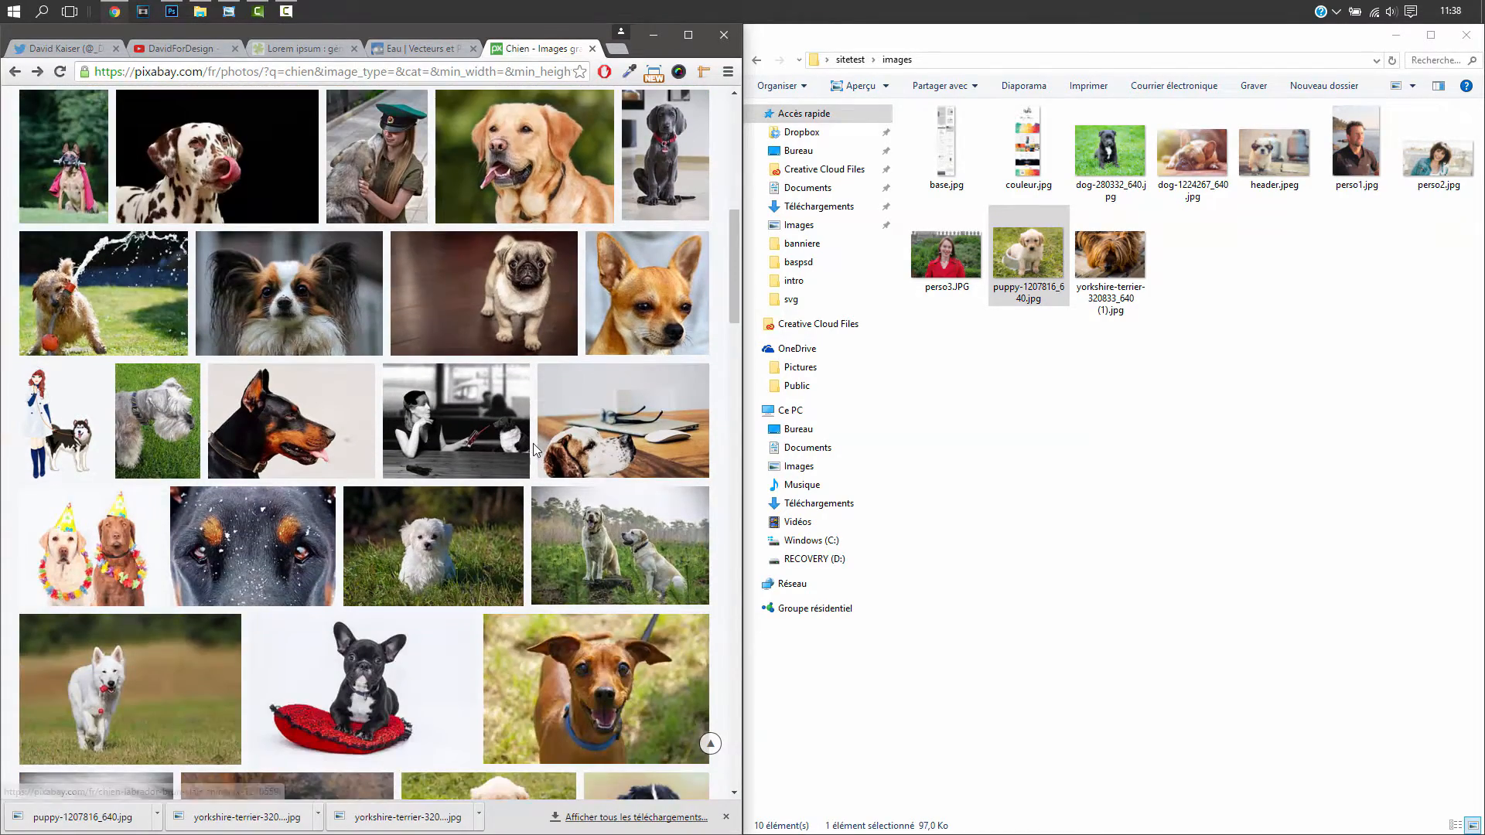
scroll(532, 464, down, 4)
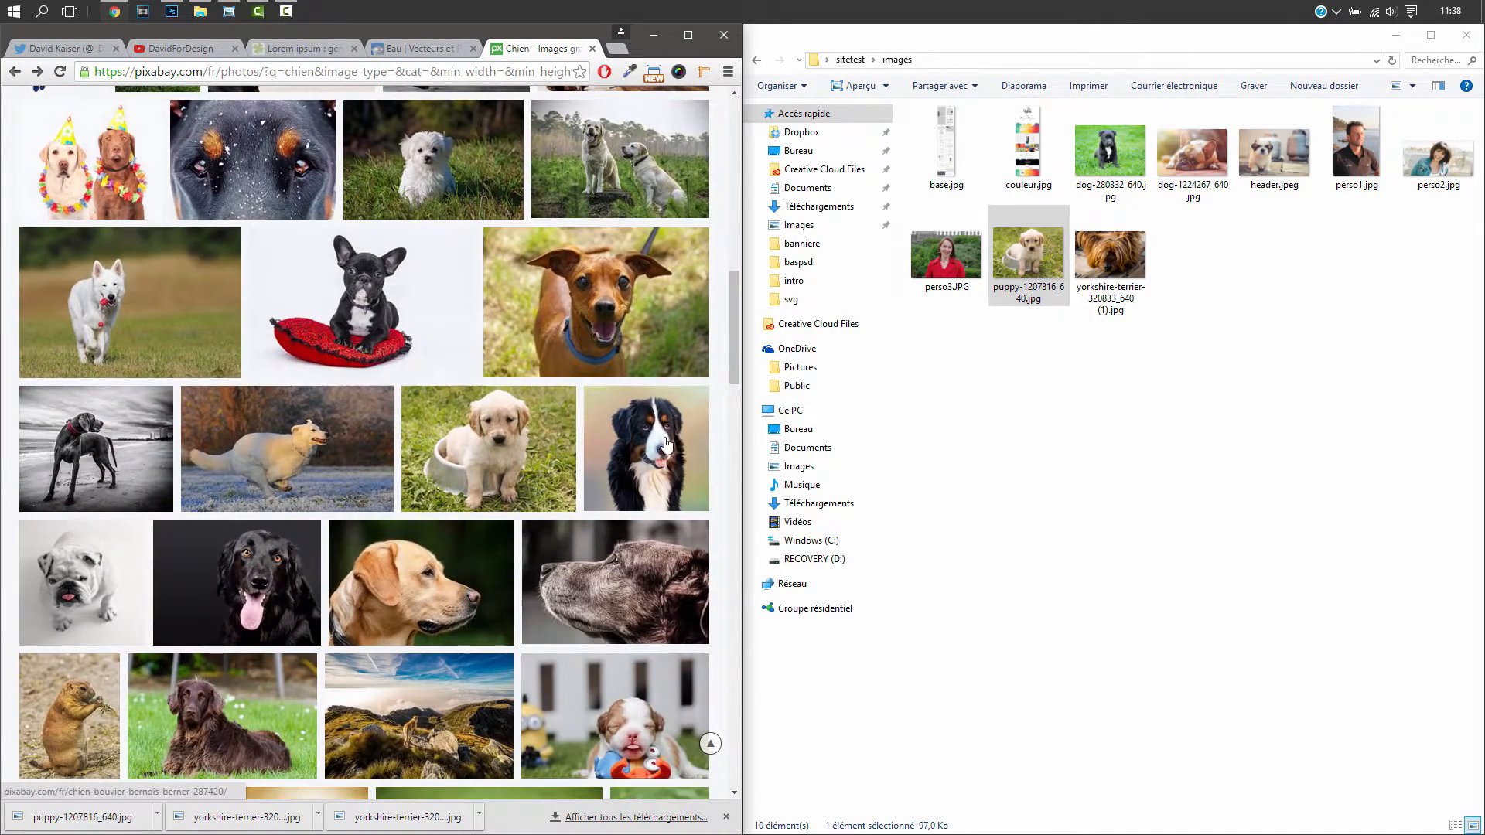
click(667, 445)
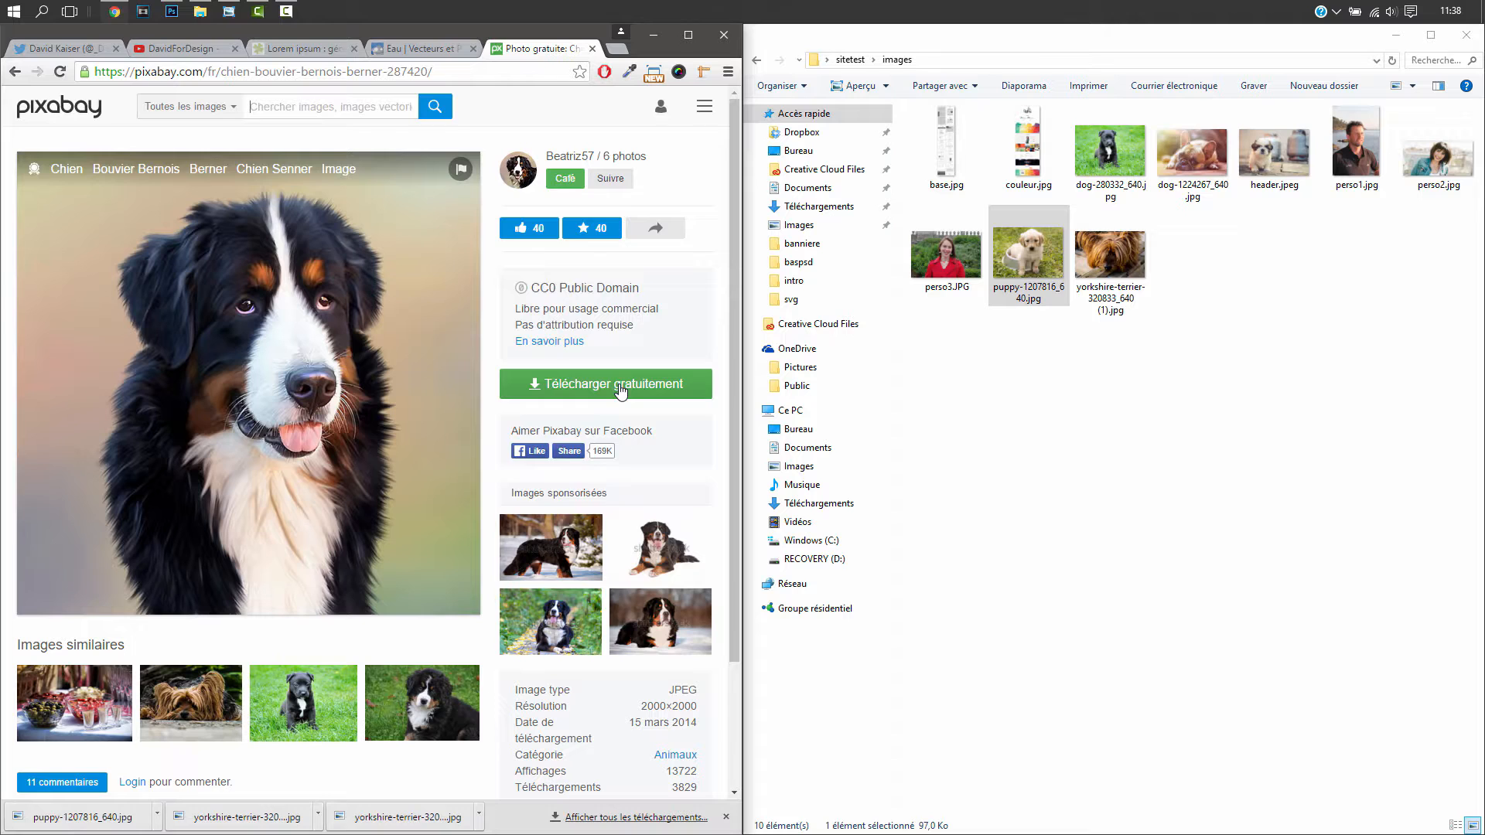
click(622, 389)
click(582, 430)
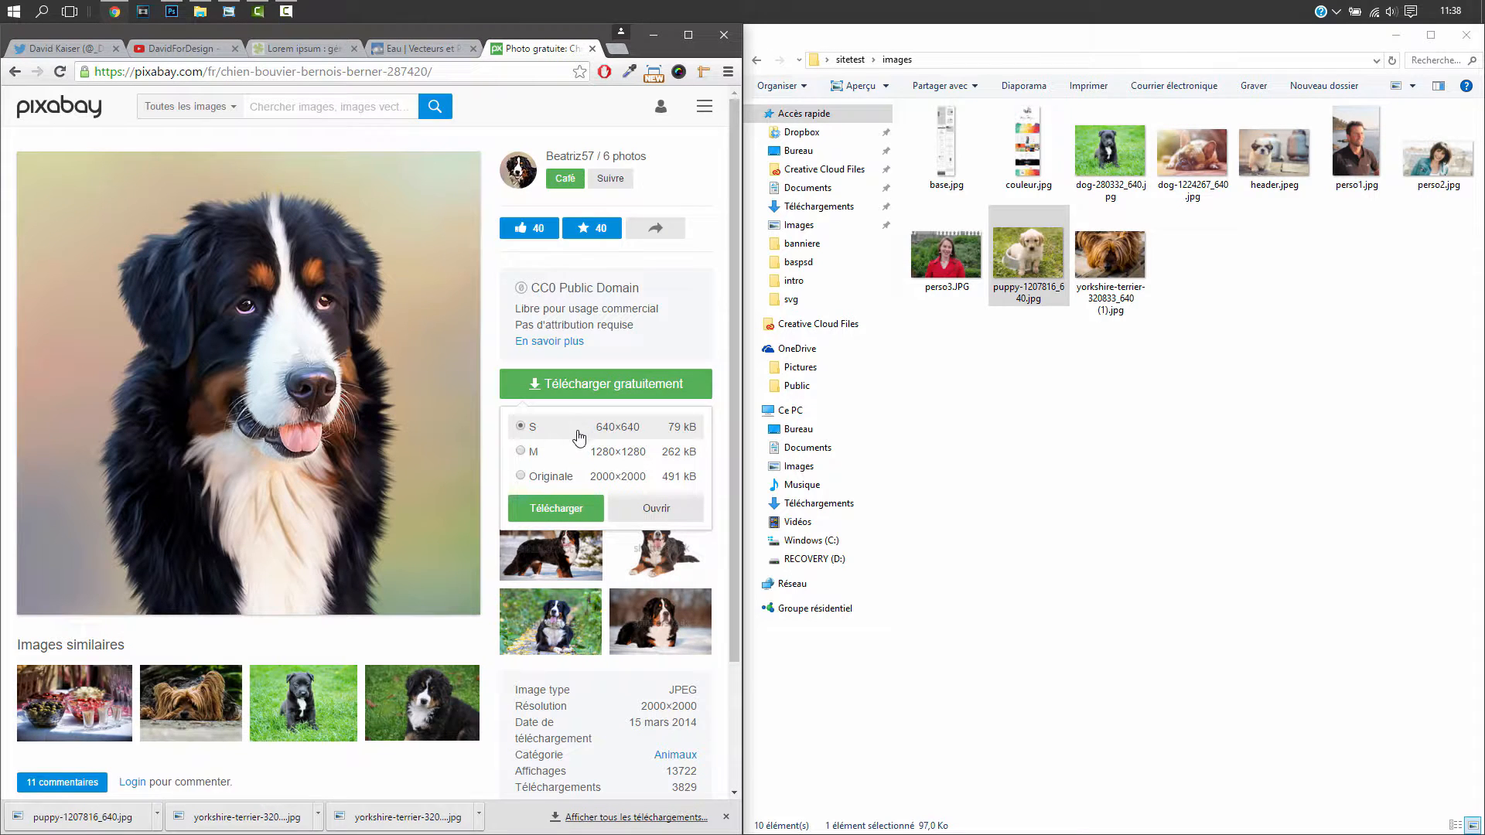
click(553, 509)
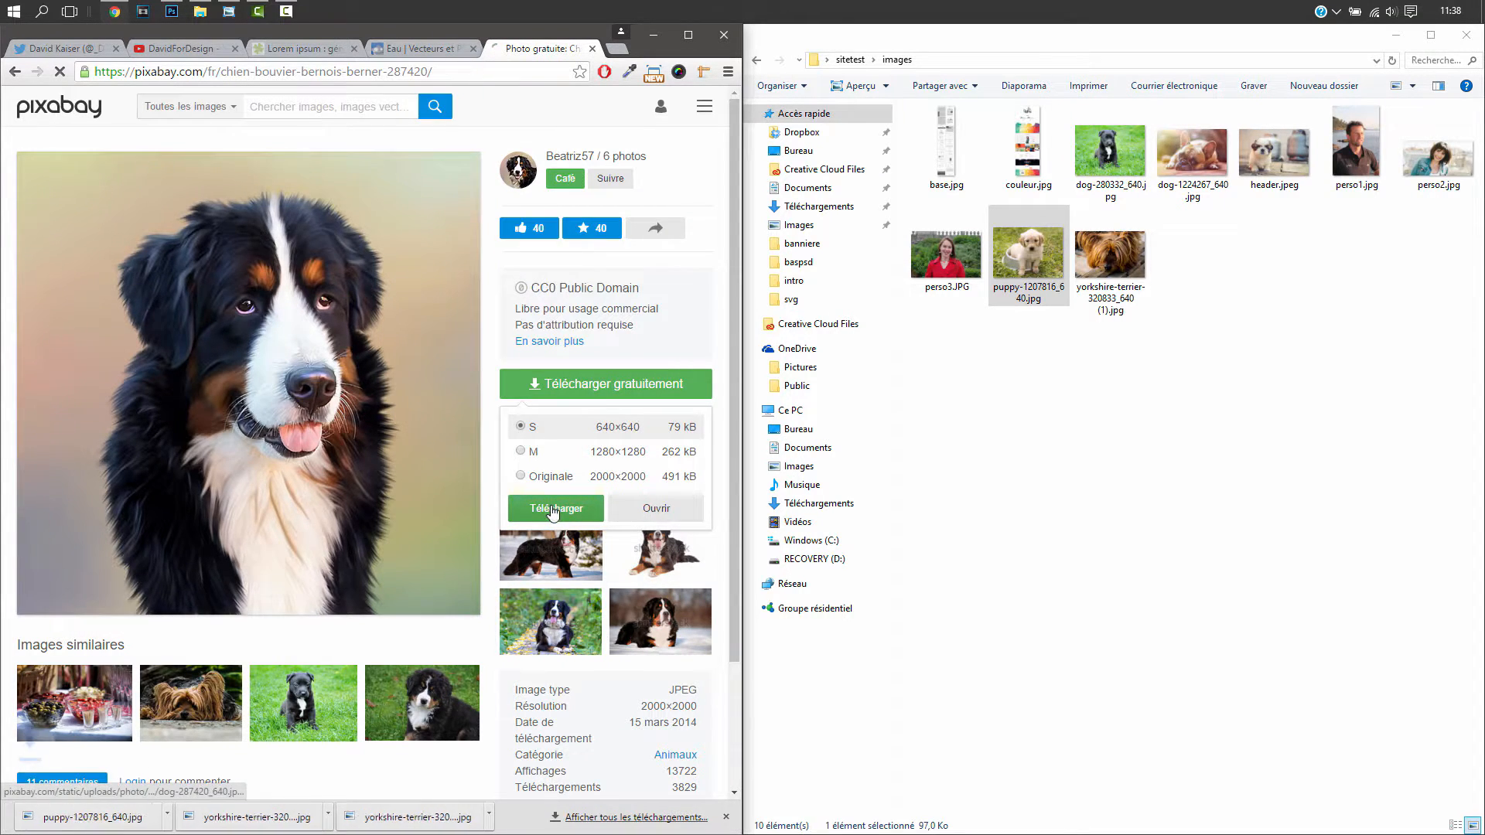
drag(69, 828, 982, 517)
drag(1239, 372, 1223, 364)
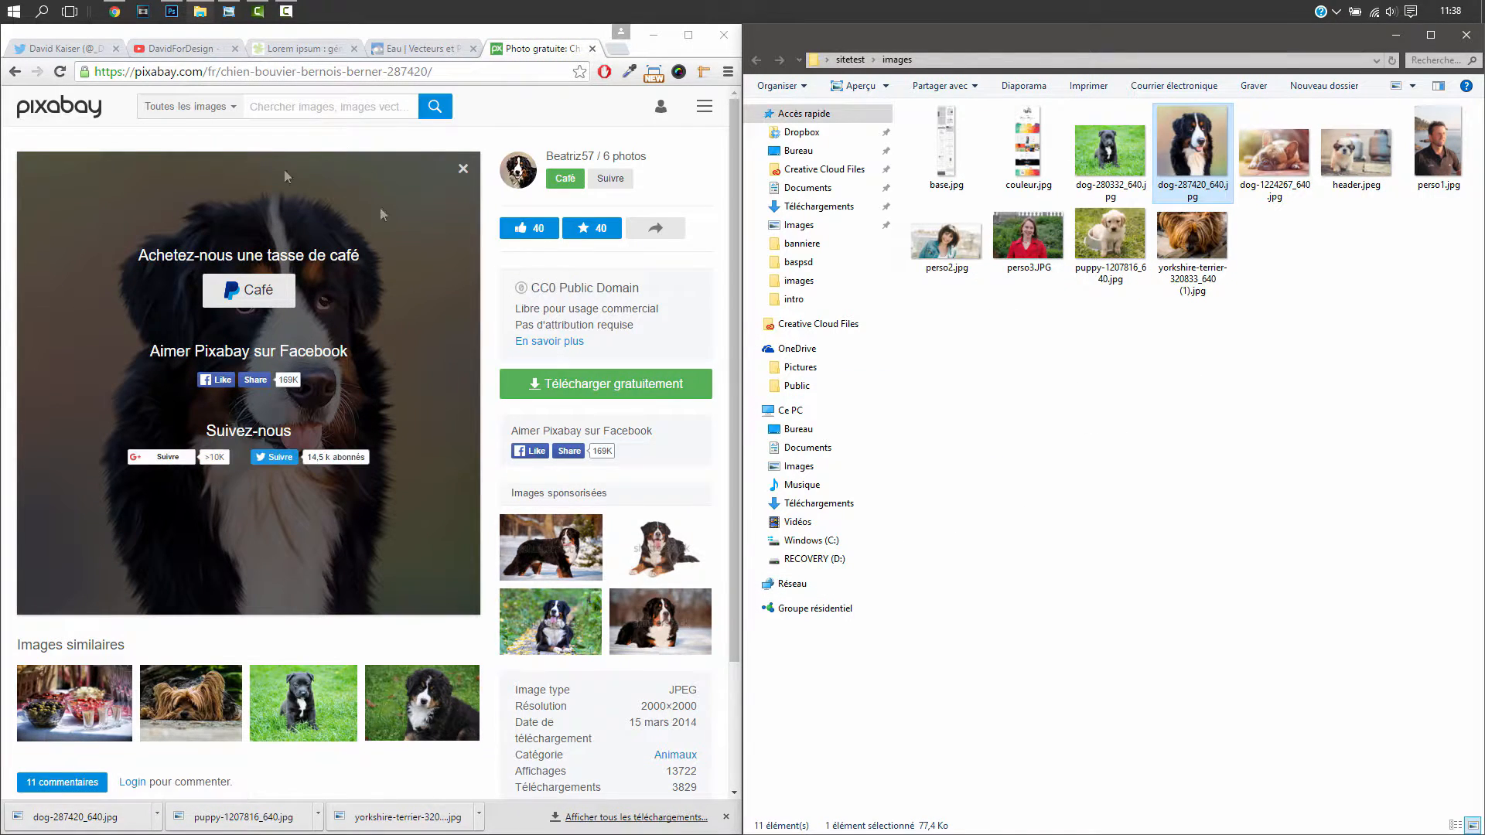
- Return to the dog results, download the white Bichon Havanais photo in size S, and put the file in the images folder
click(15, 71)
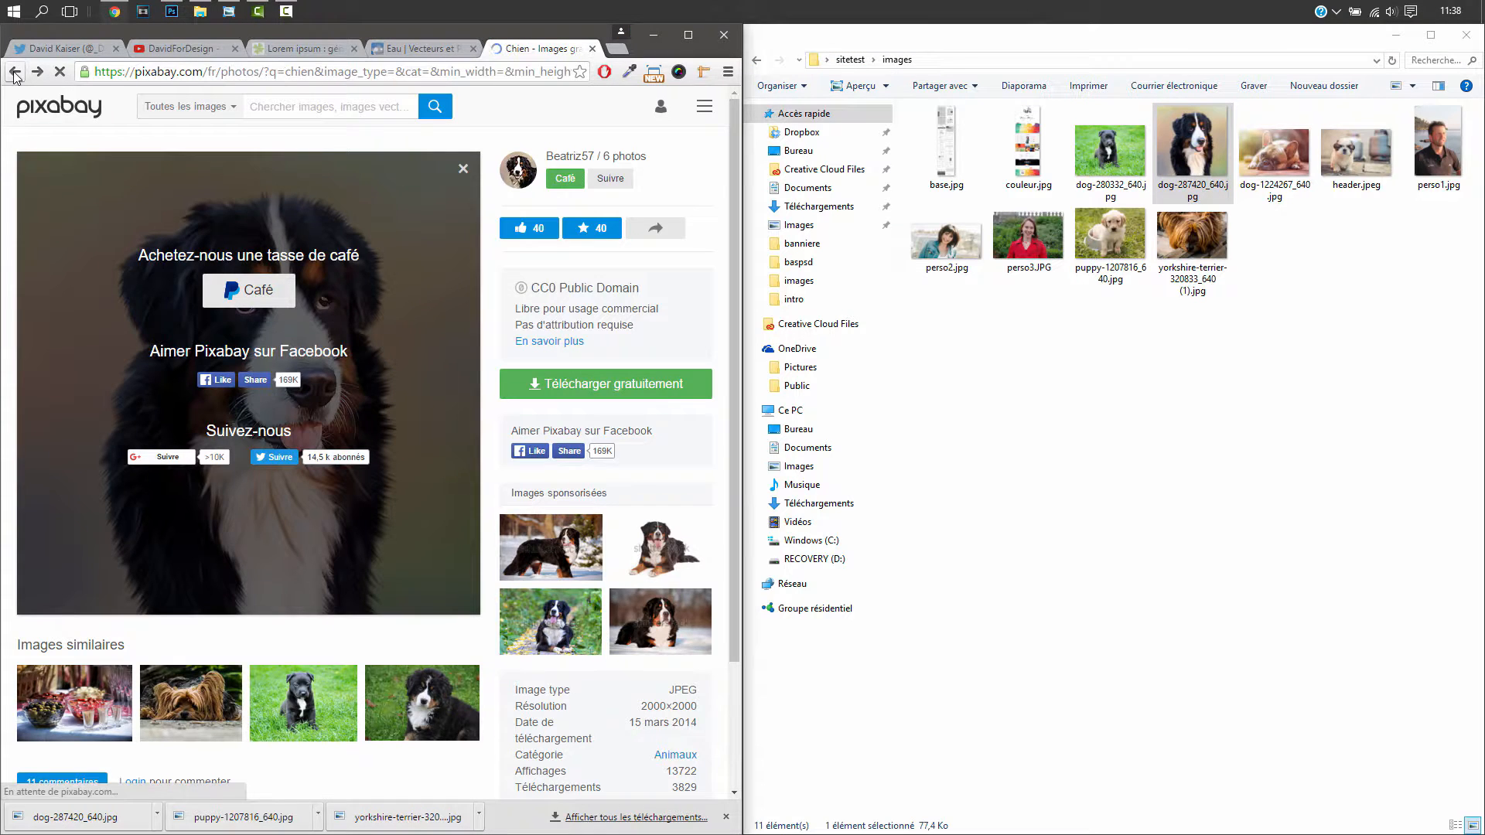
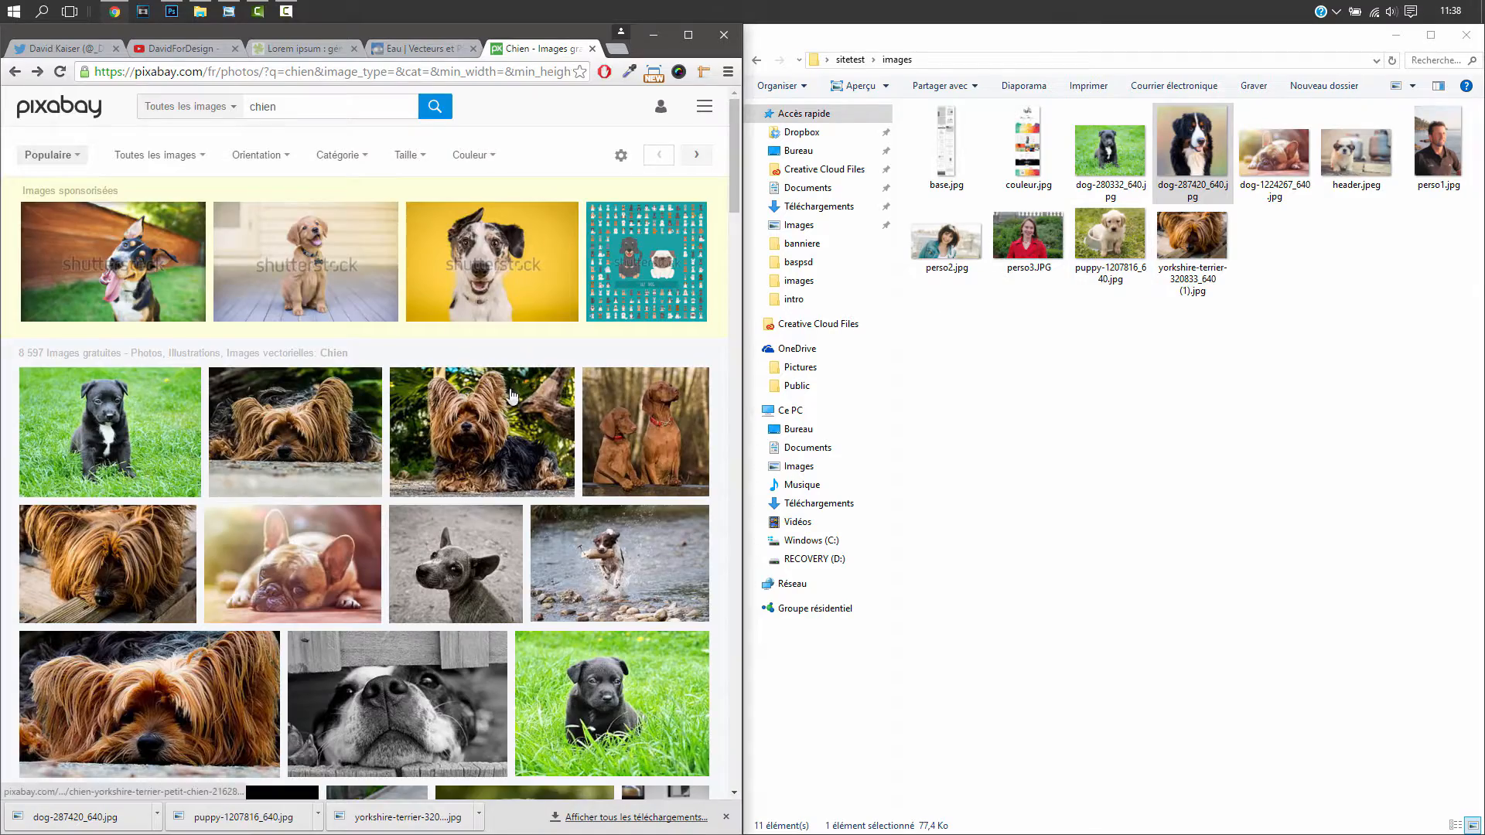
scroll(513, 389, down, 8)
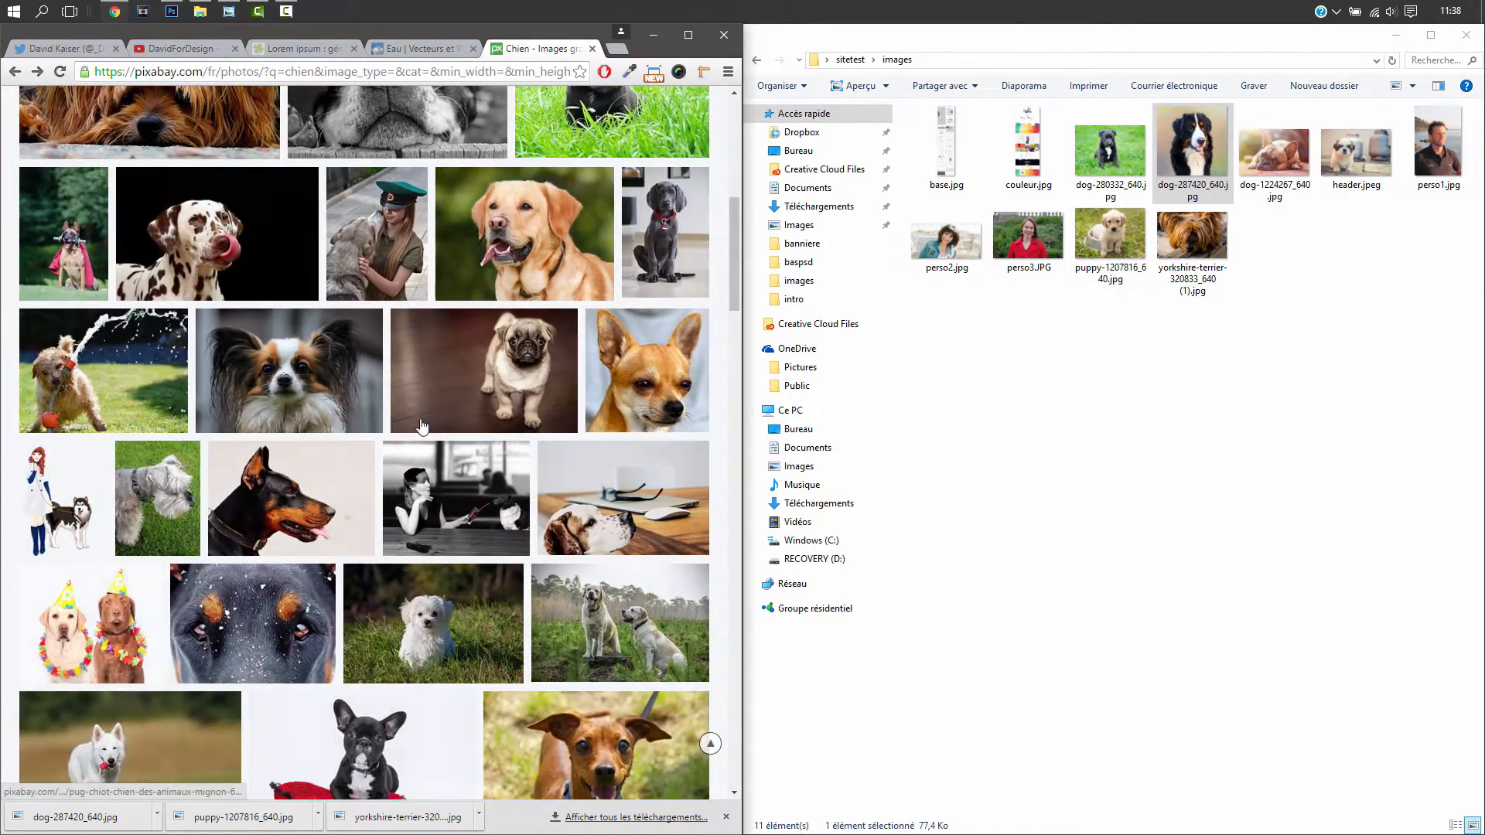
scroll(424, 425, down, 5)
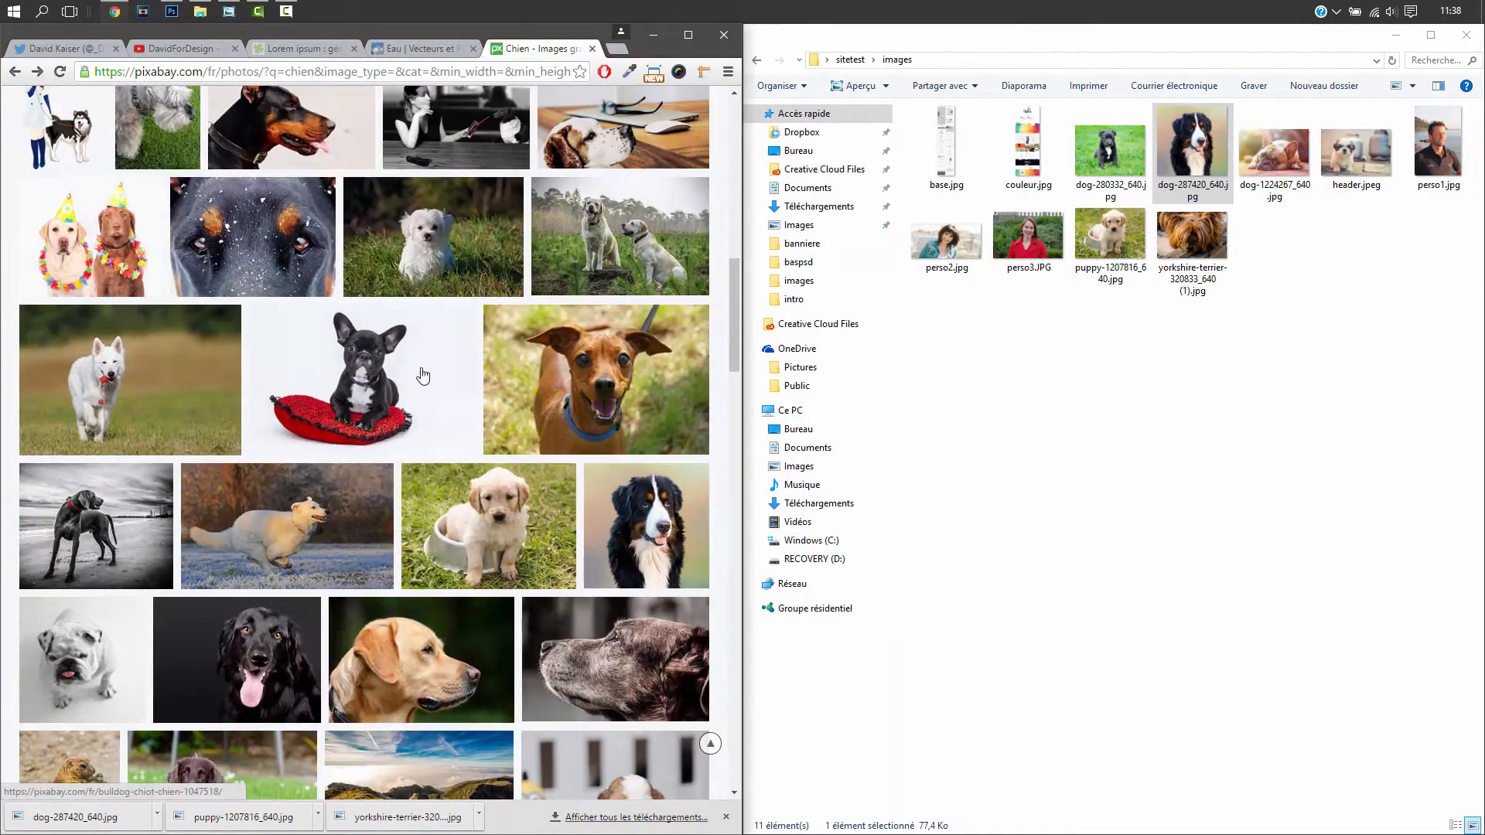
scroll(425, 387, down, 5)
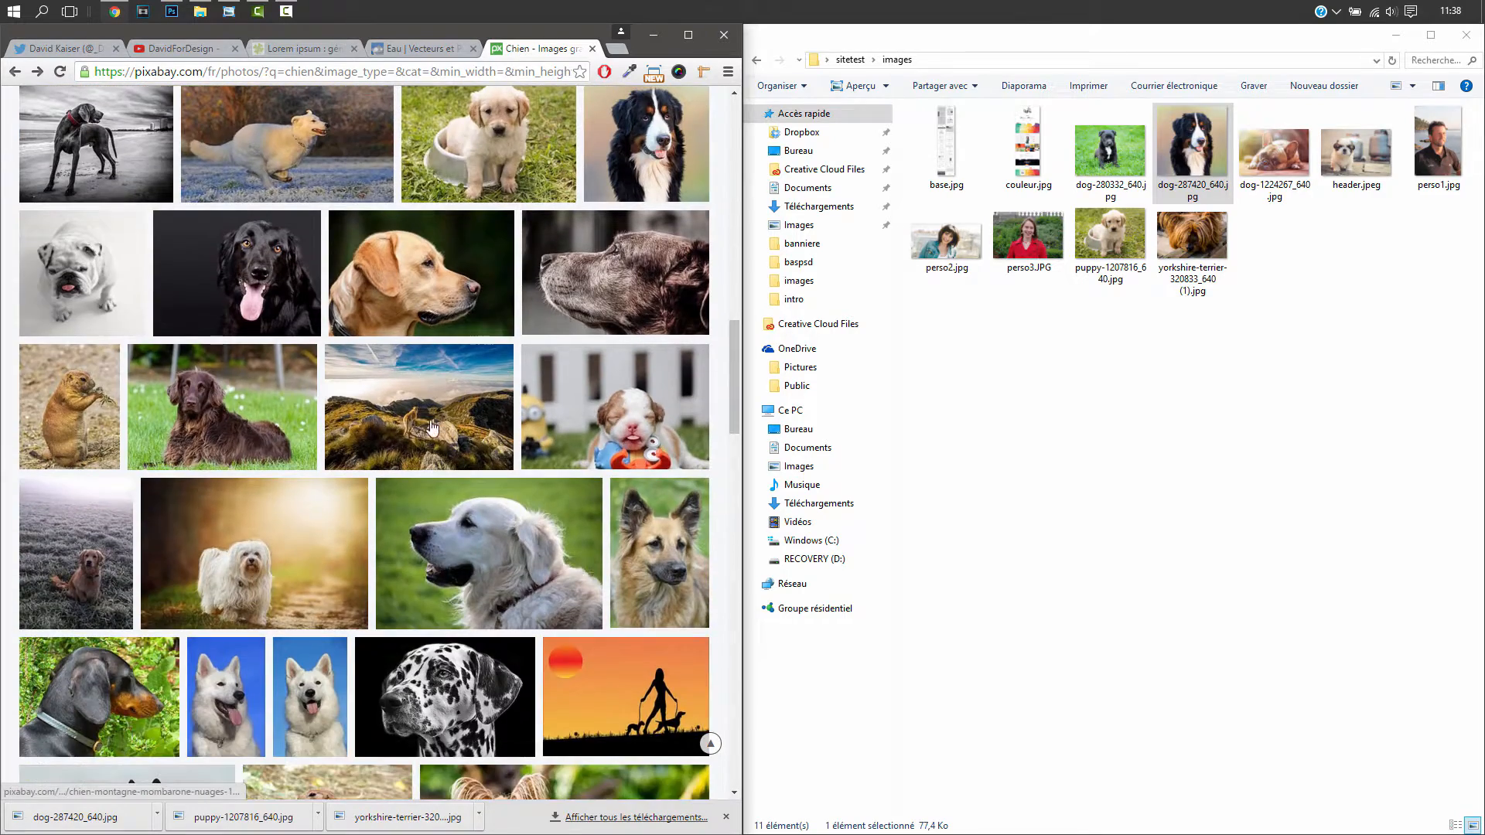
scroll(305, 472, down, 3)
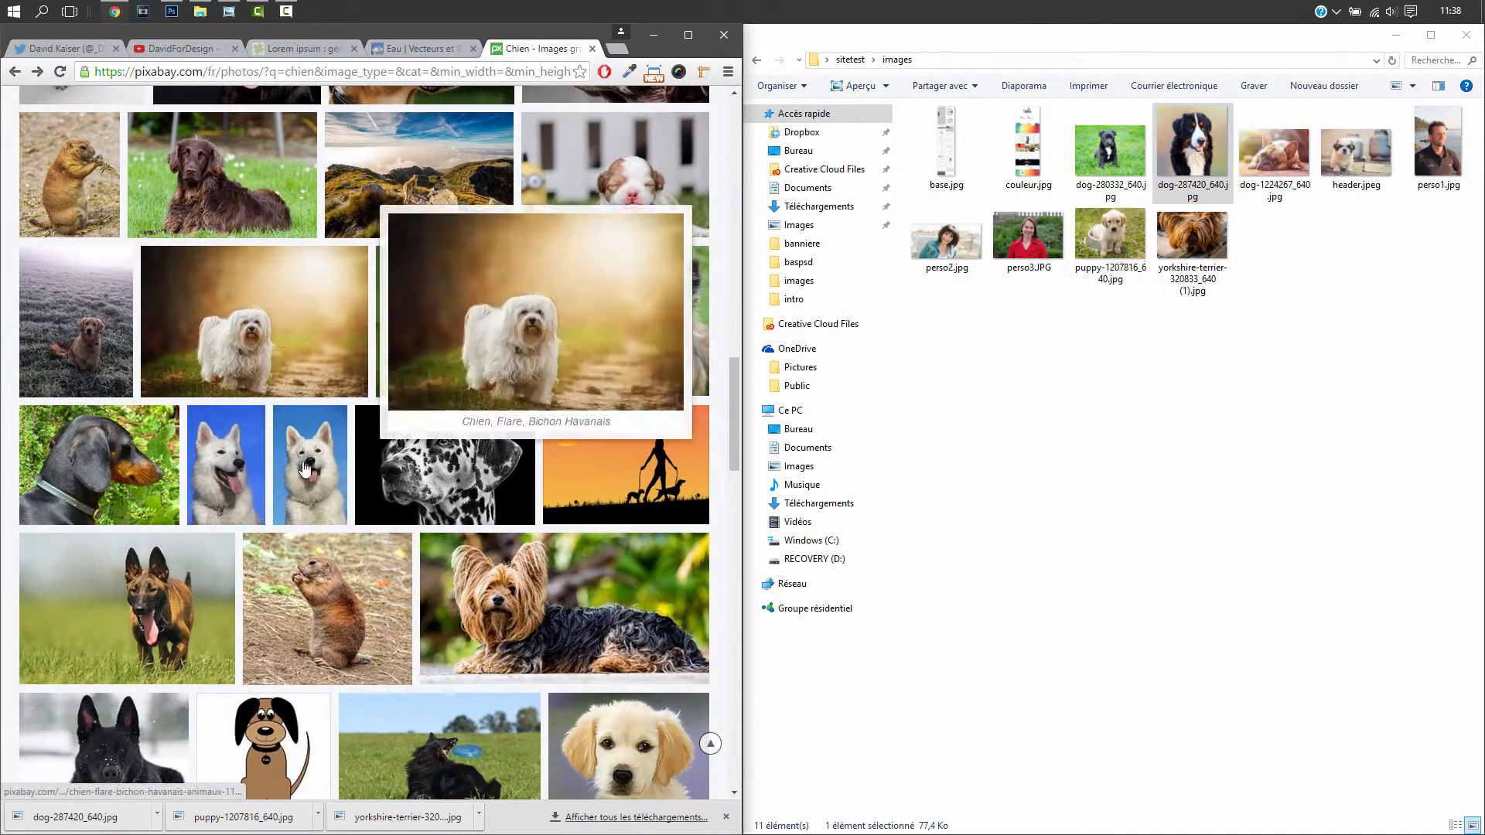
click(400, 392)
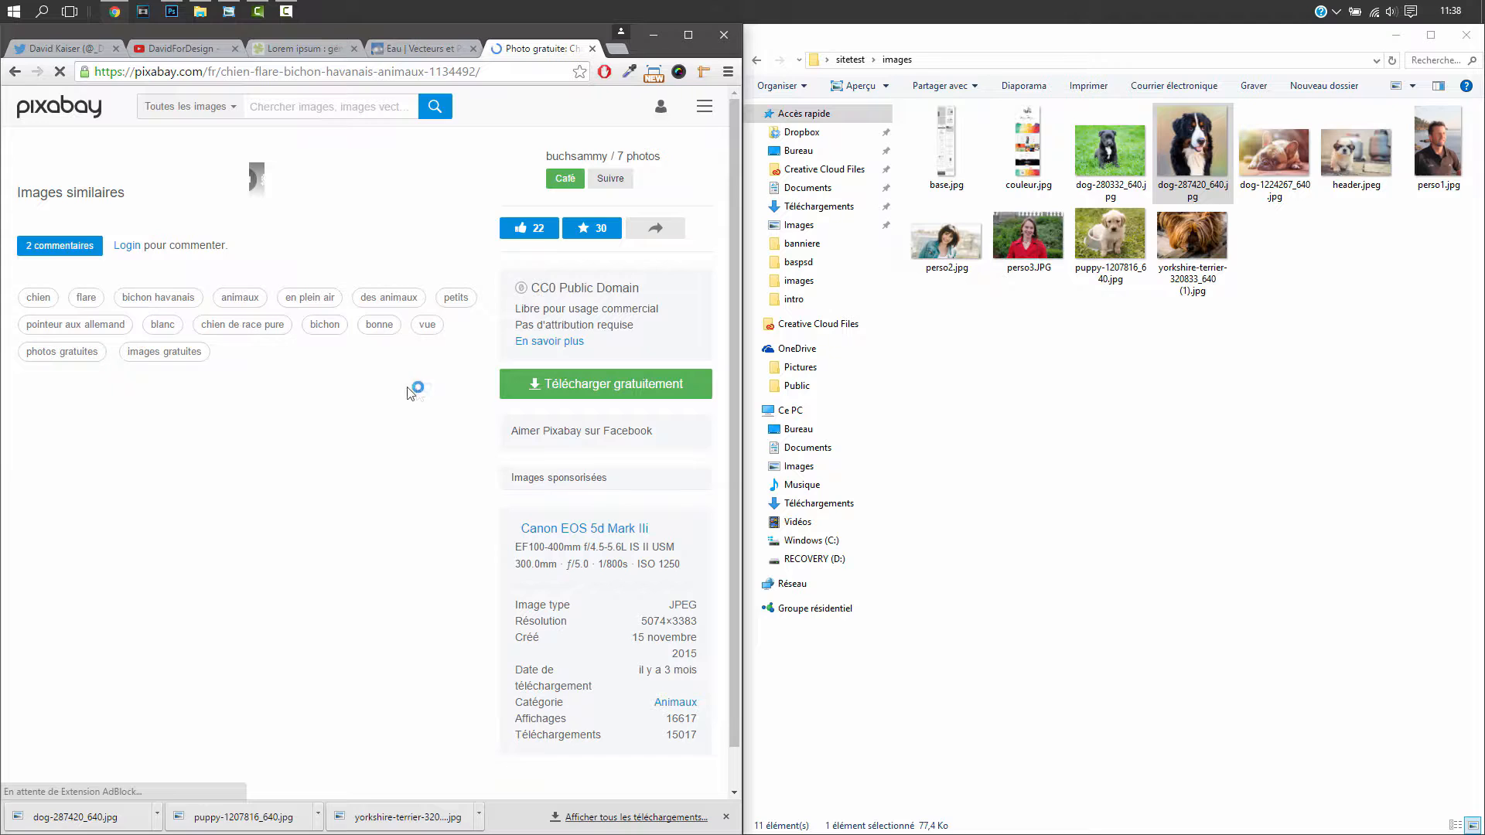
click(572, 391)
click(573, 428)
click(560, 536)
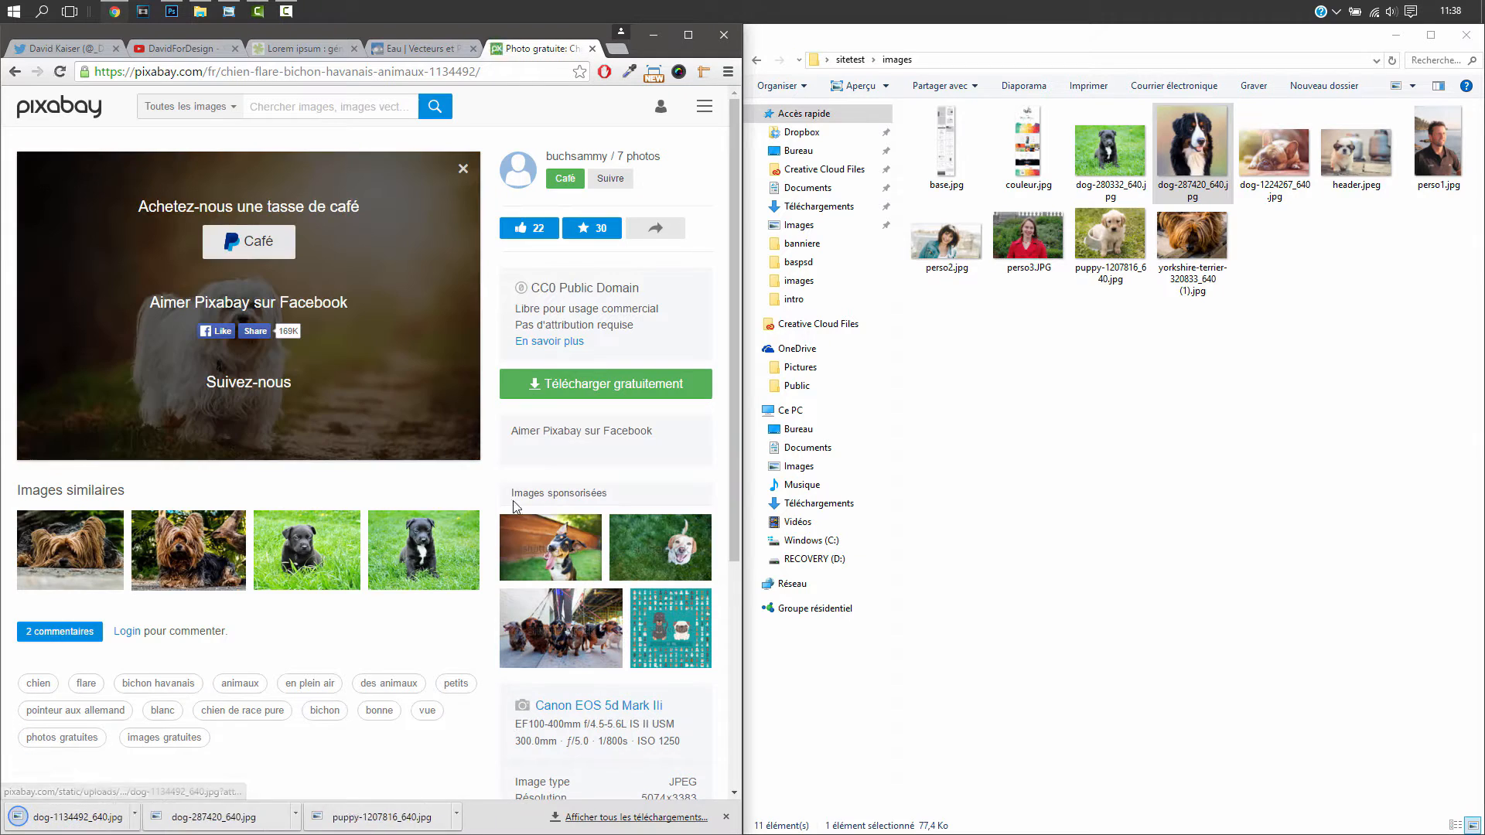
drag(70, 826, 1201, 428)
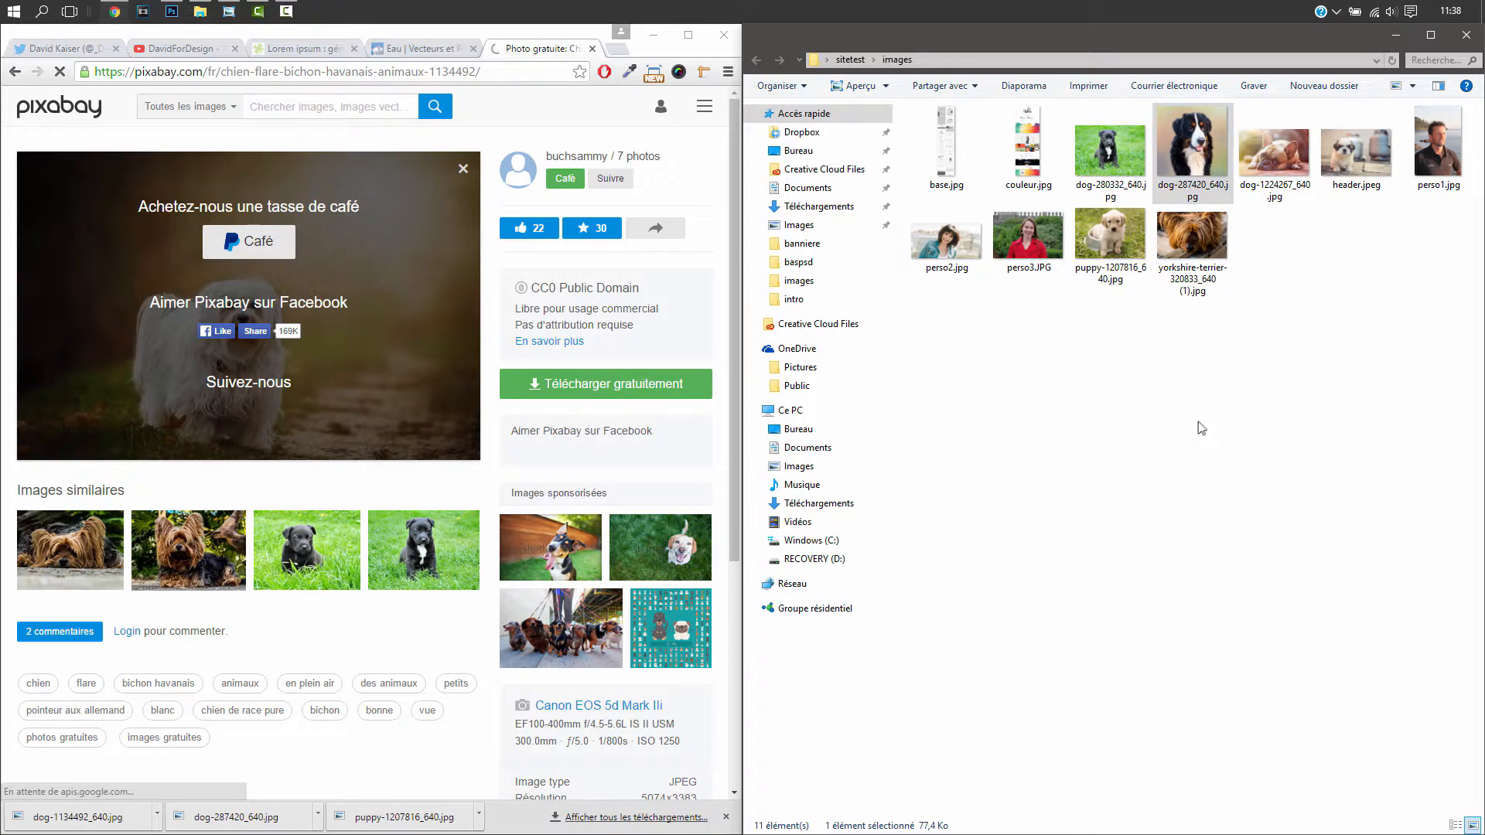
- Return to the dog results and open the photo of the chihuahua puppy in a red polka-dot cup
click(13, 73)
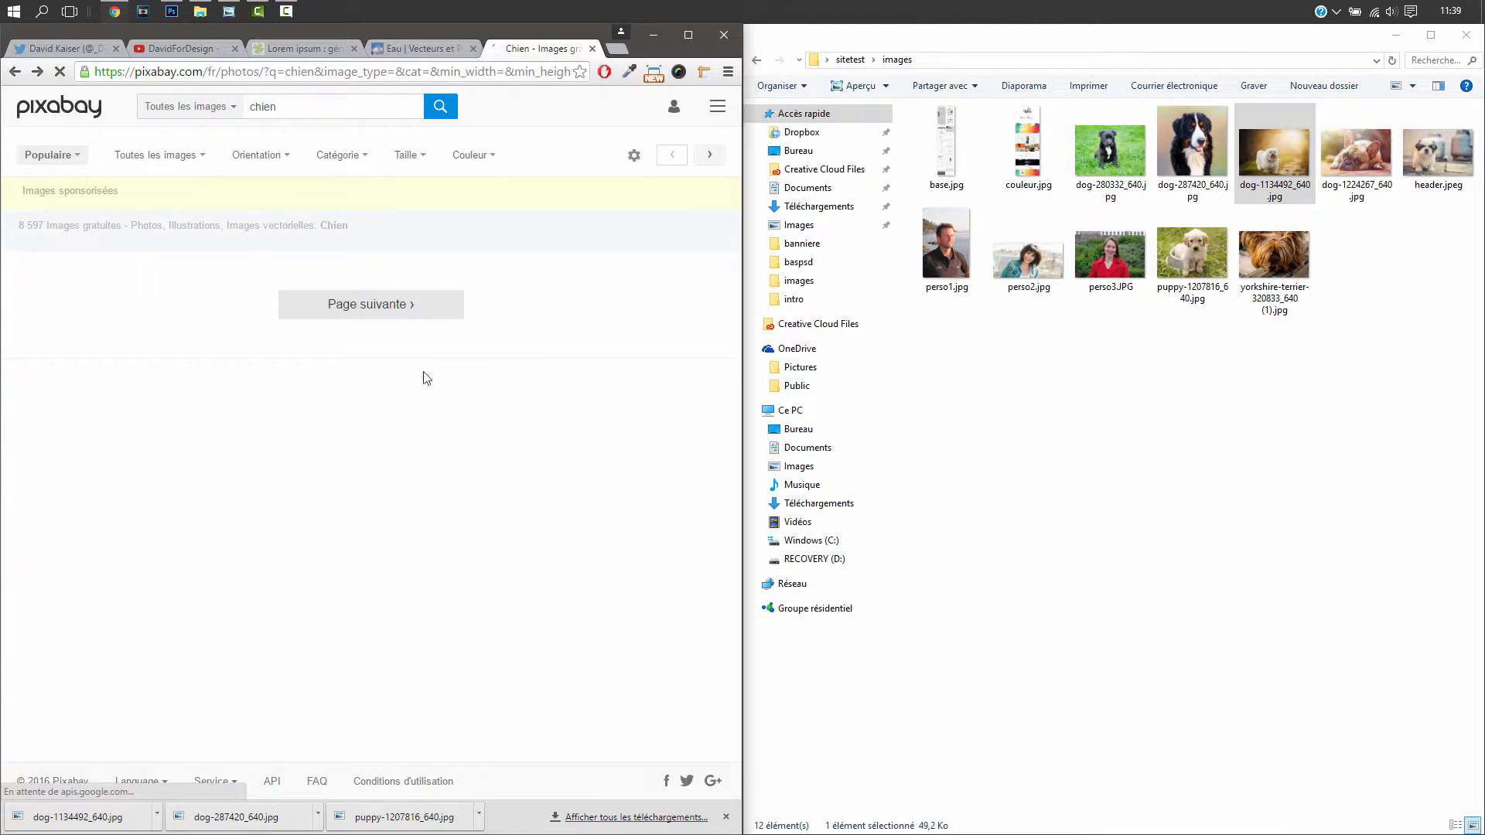
scroll(445, 487, down, 6)
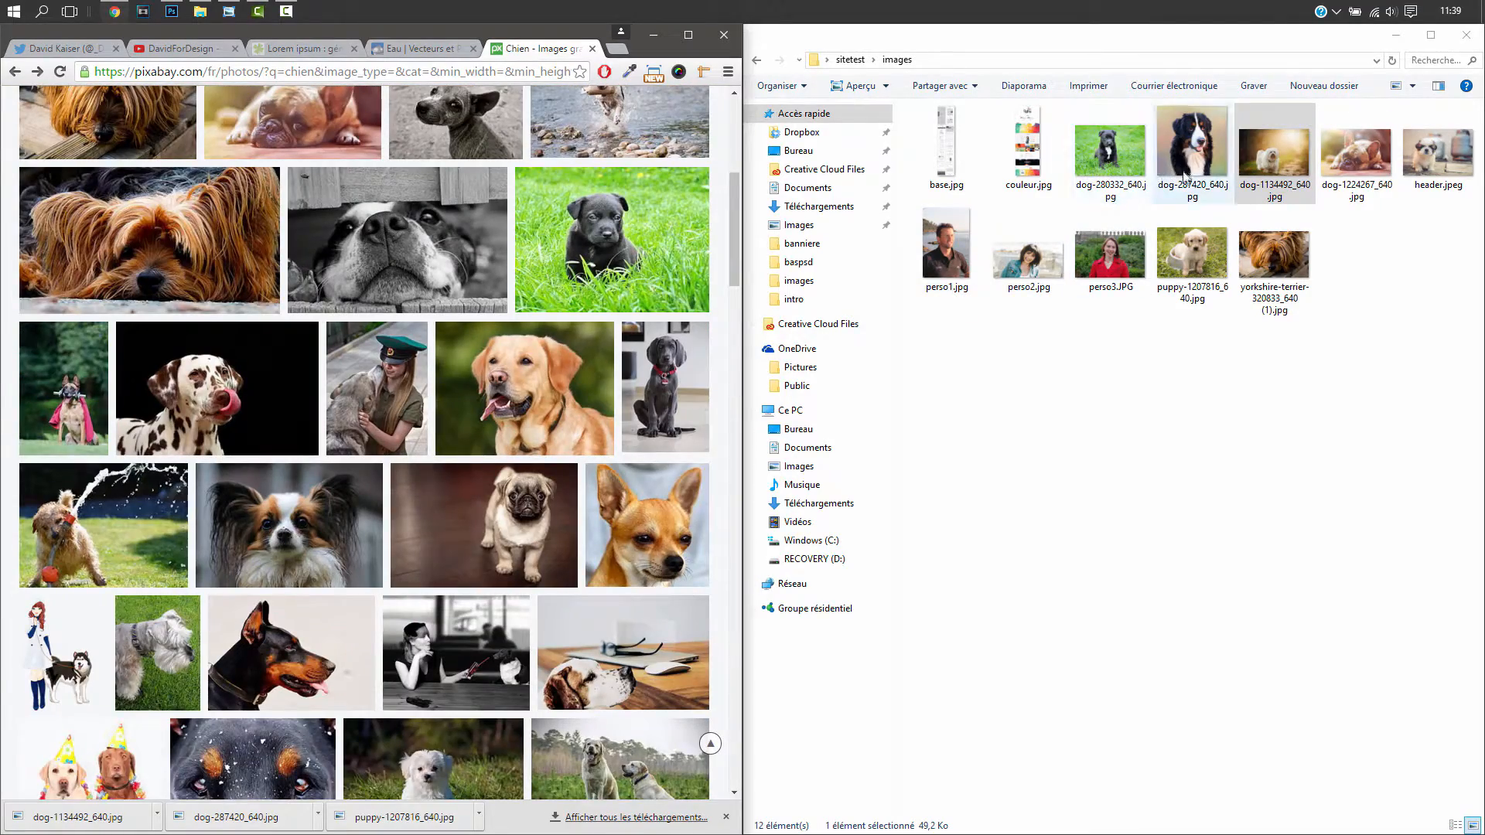
scroll(504, 385, down, 8)
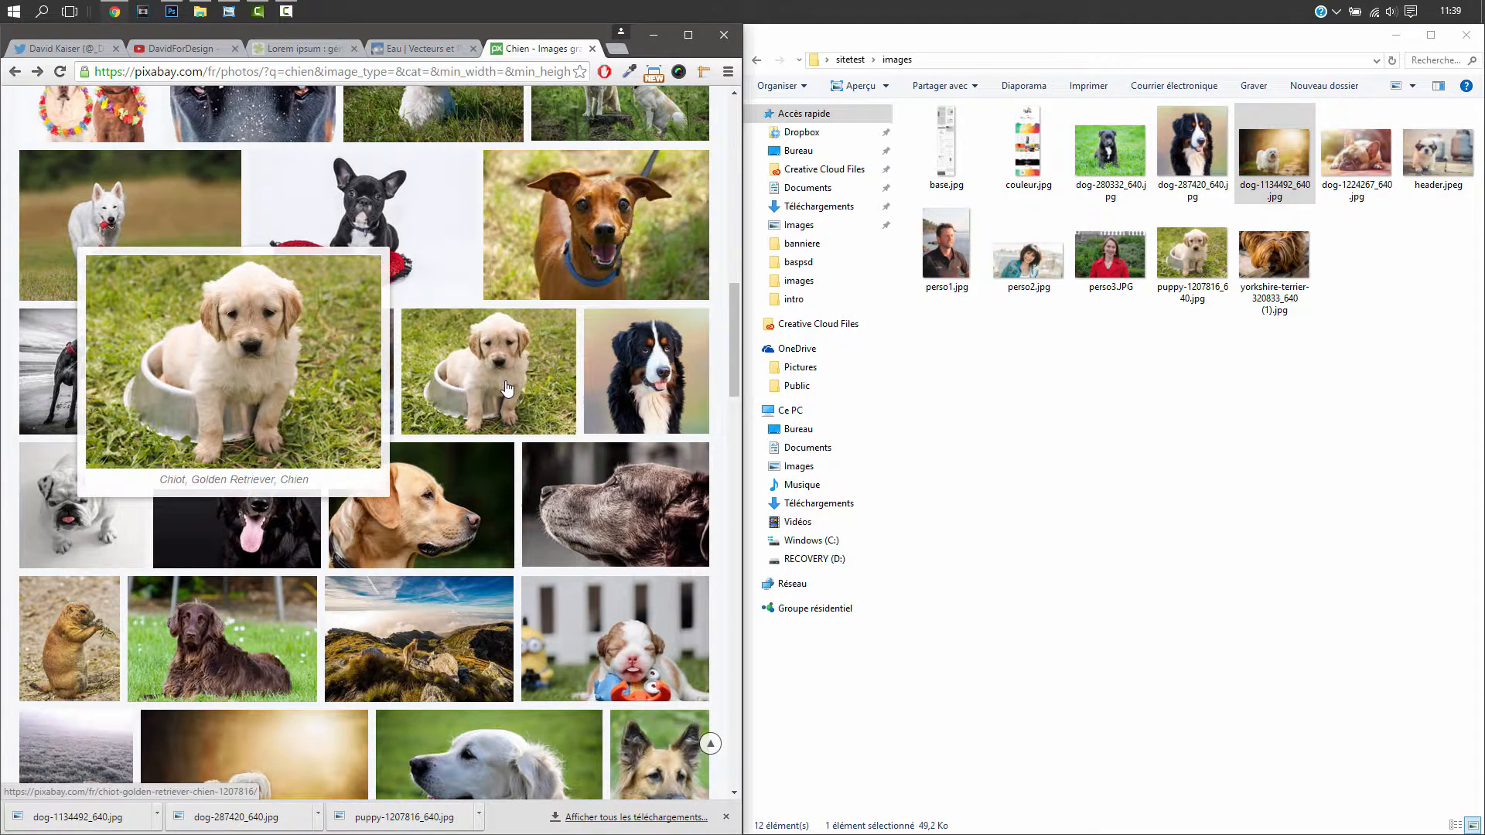
scroll(512, 402, down, 4)
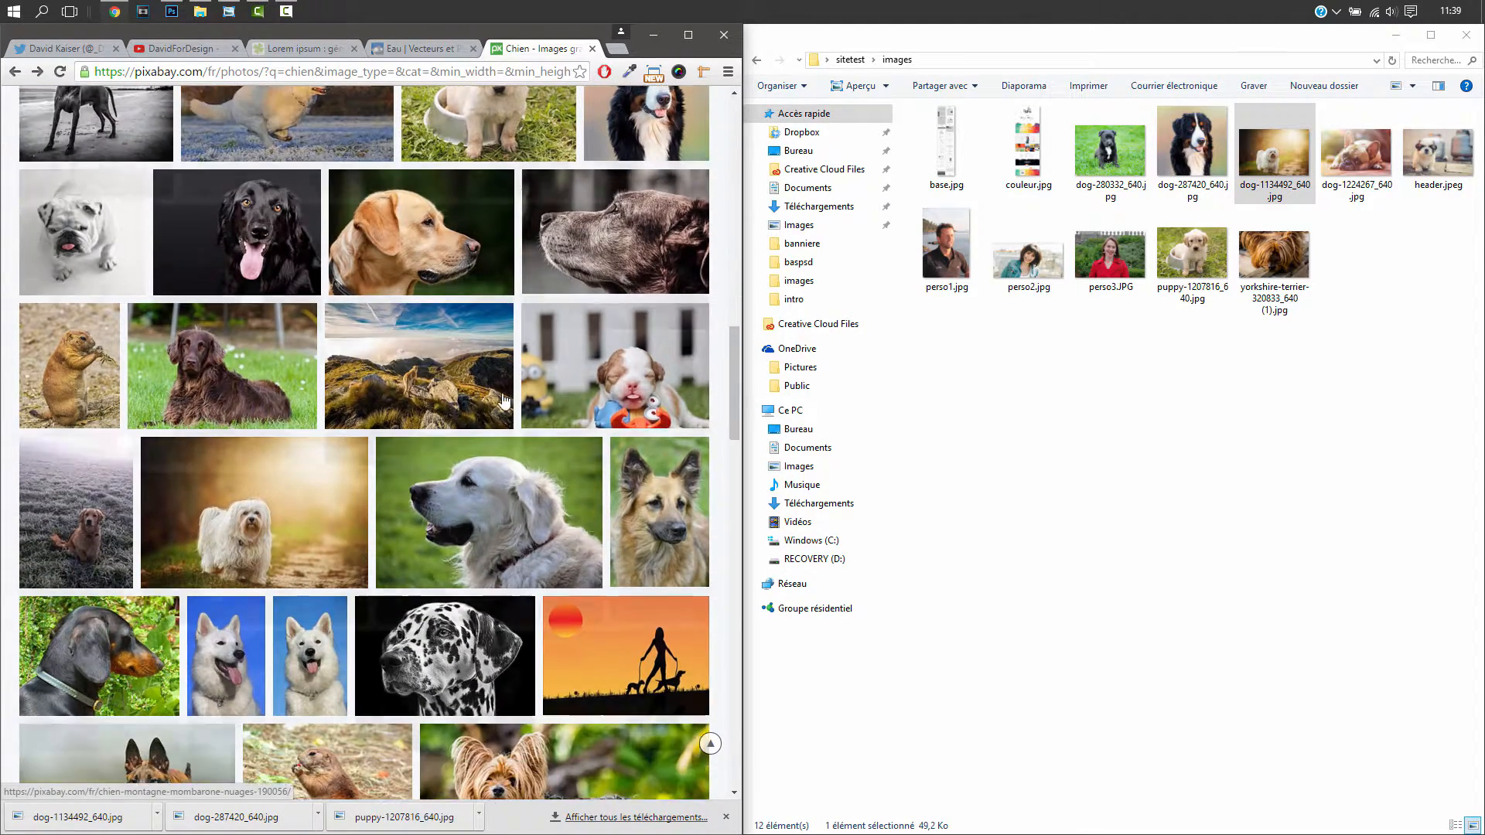
scroll(495, 409, down, 3)
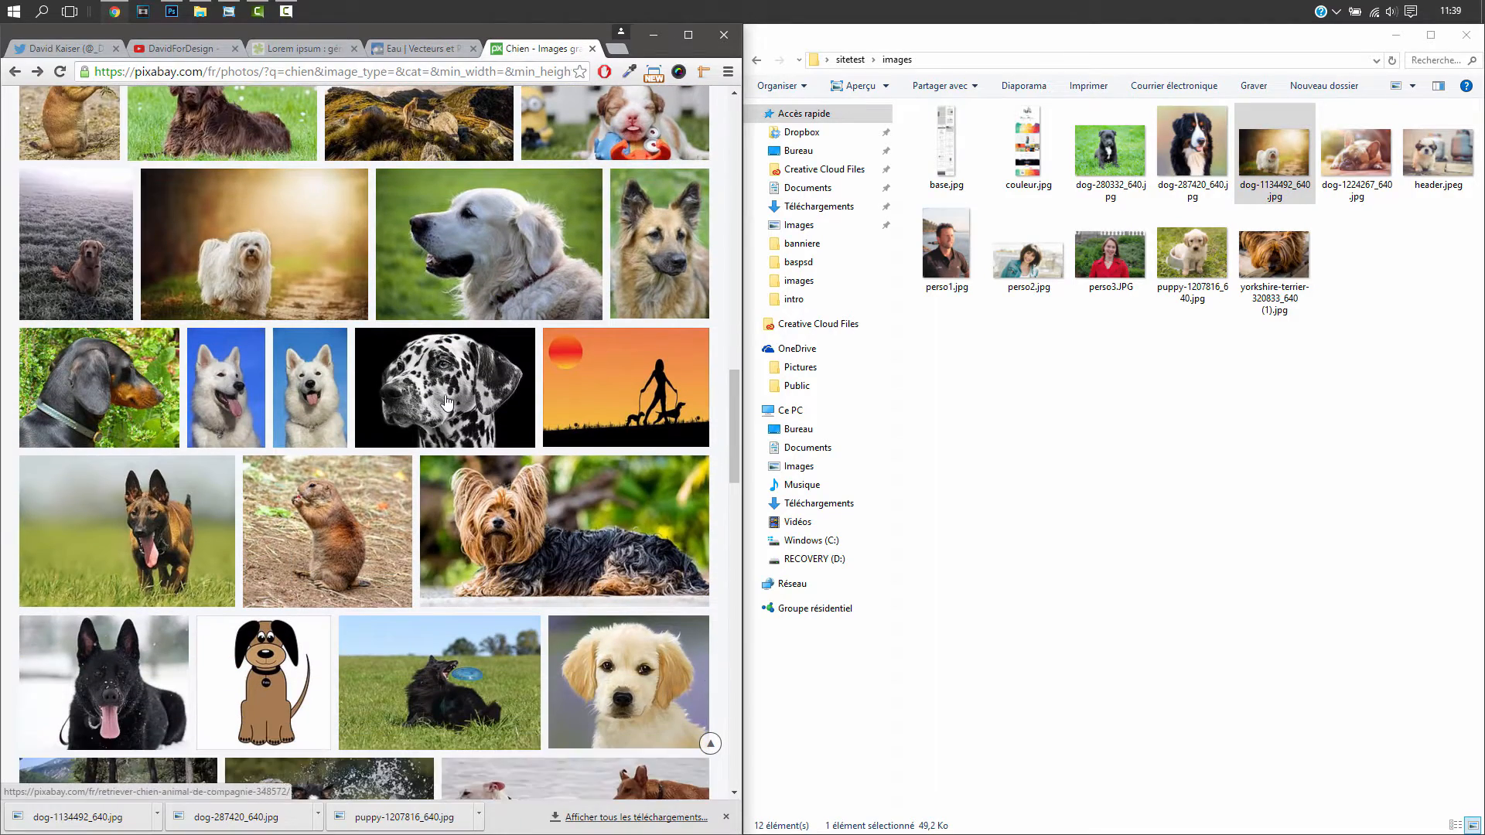
scroll(449, 402, down, 1)
scroll(486, 428, down, 3)
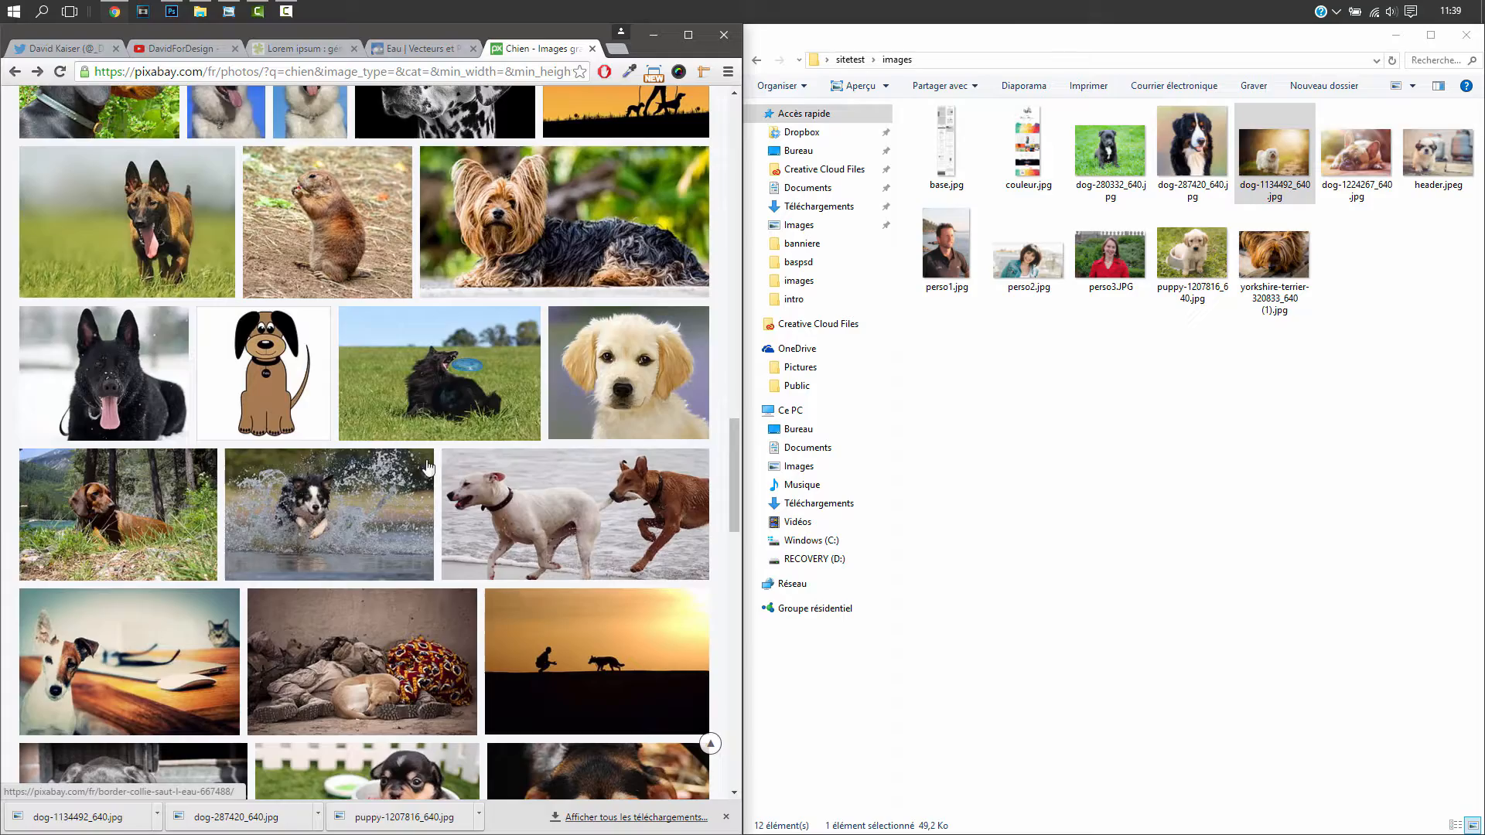
mouse_move(377, 484)
scroll(378, 484, down, 1)
scroll(386, 464, down, 2)
scroll(452, 458, down, 2)
scroll(453, 458, up, 2)
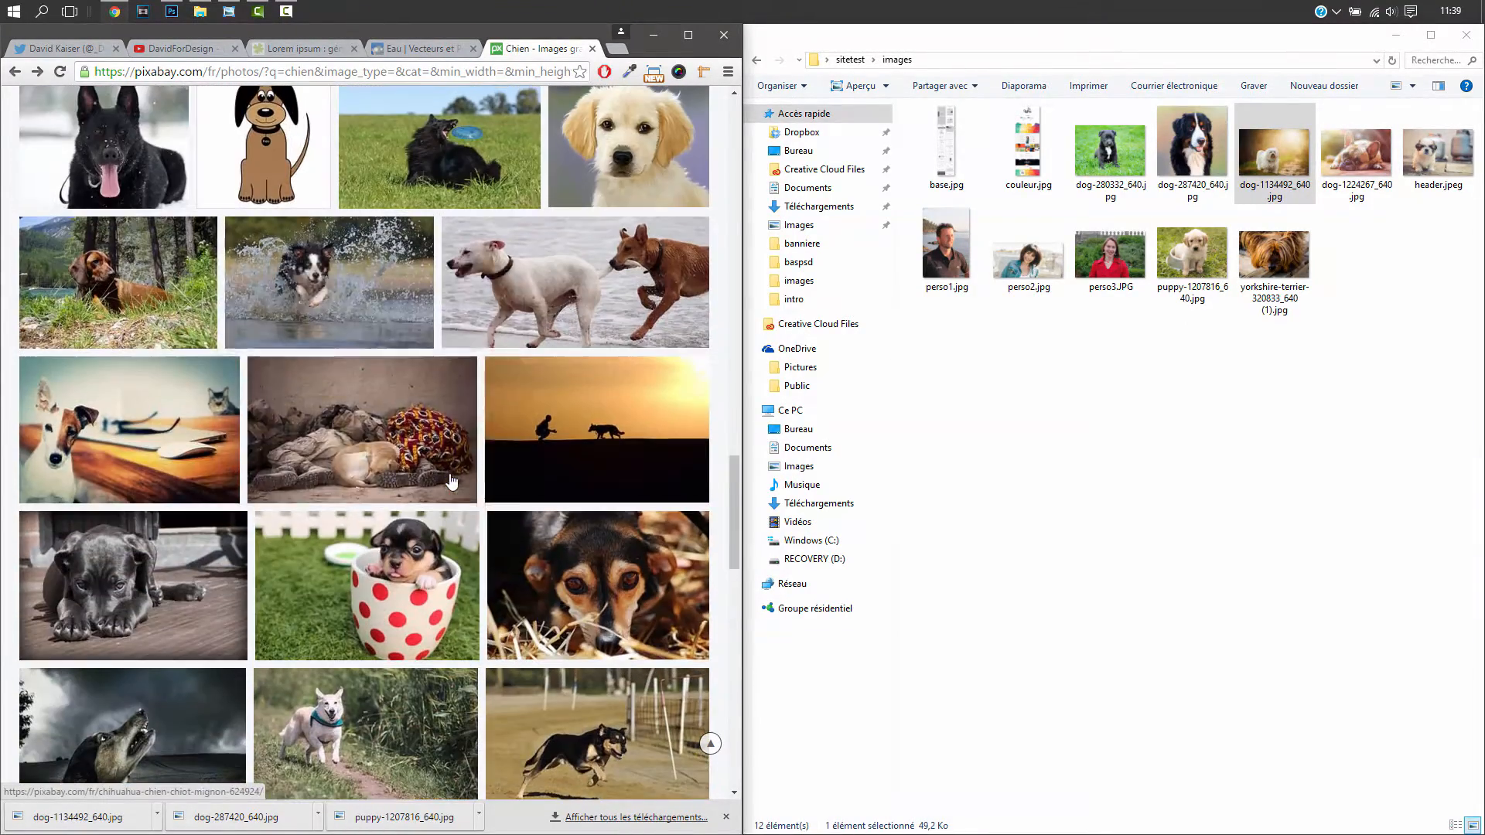
click(412, 566)
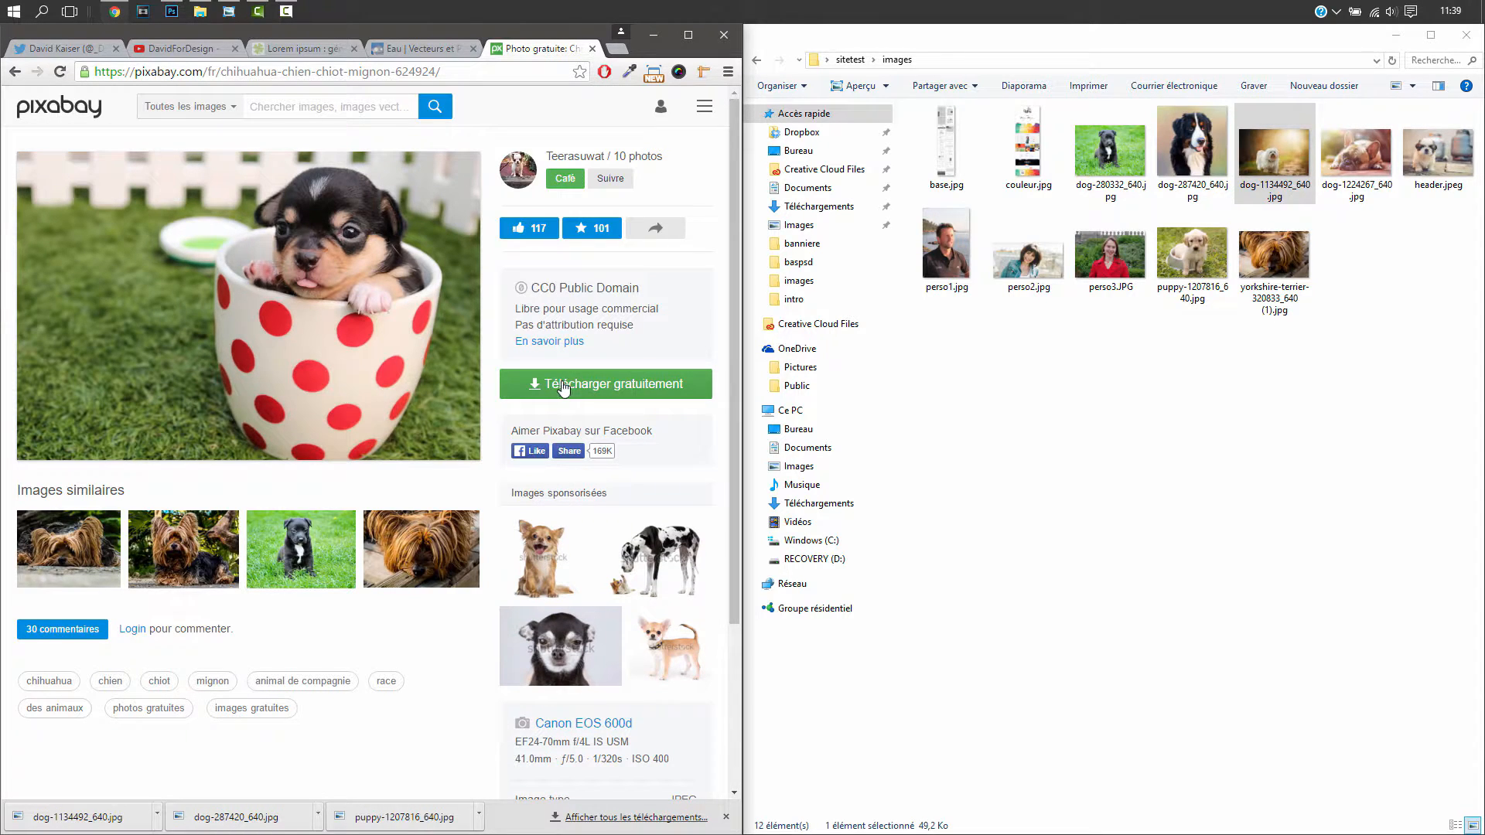
- Download the chihuahua photo in size S (640×426) and put the file in the images folder
click(578, 387)
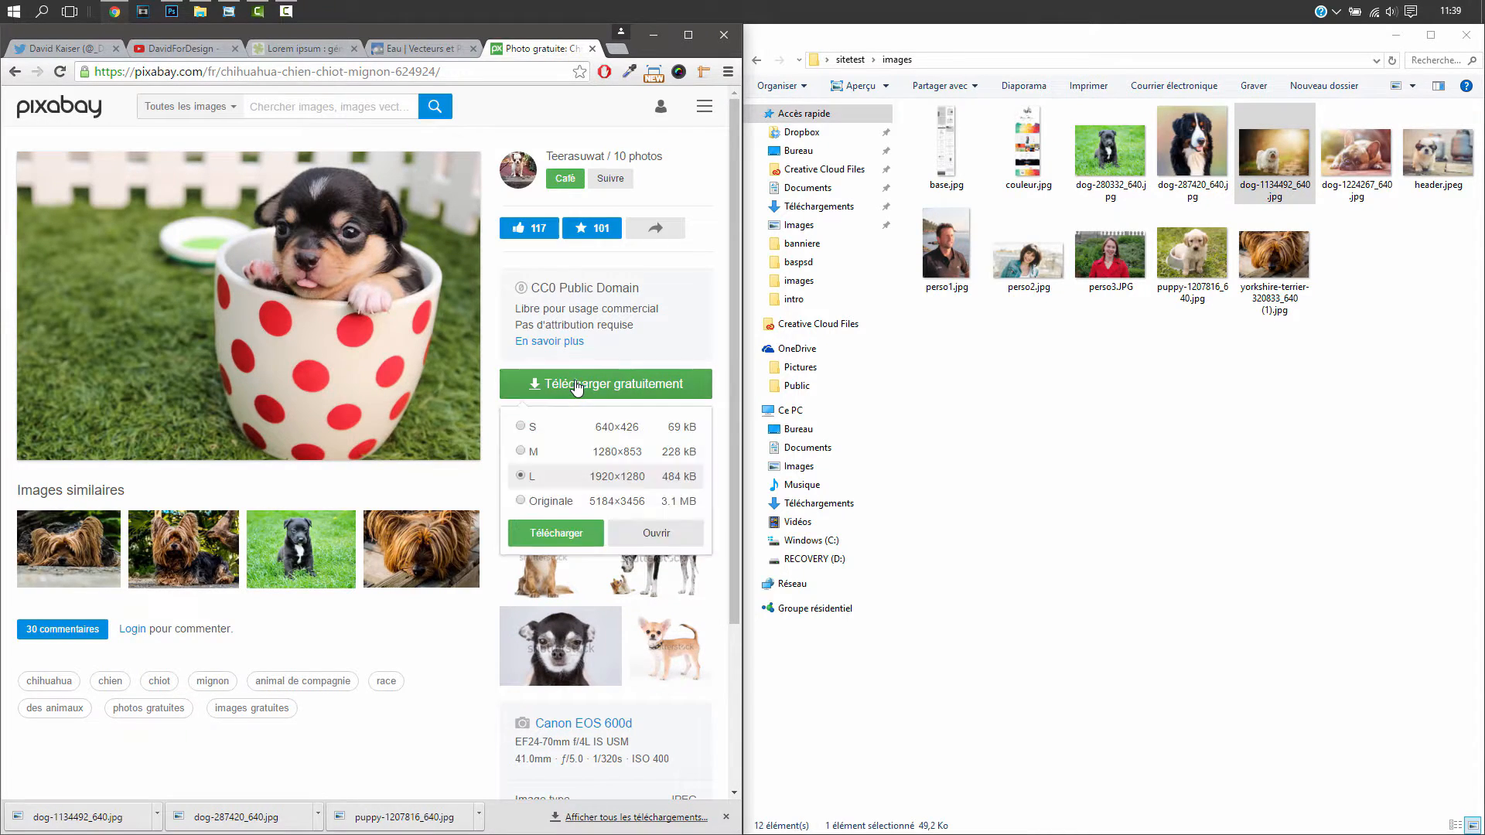
click(559, 532)
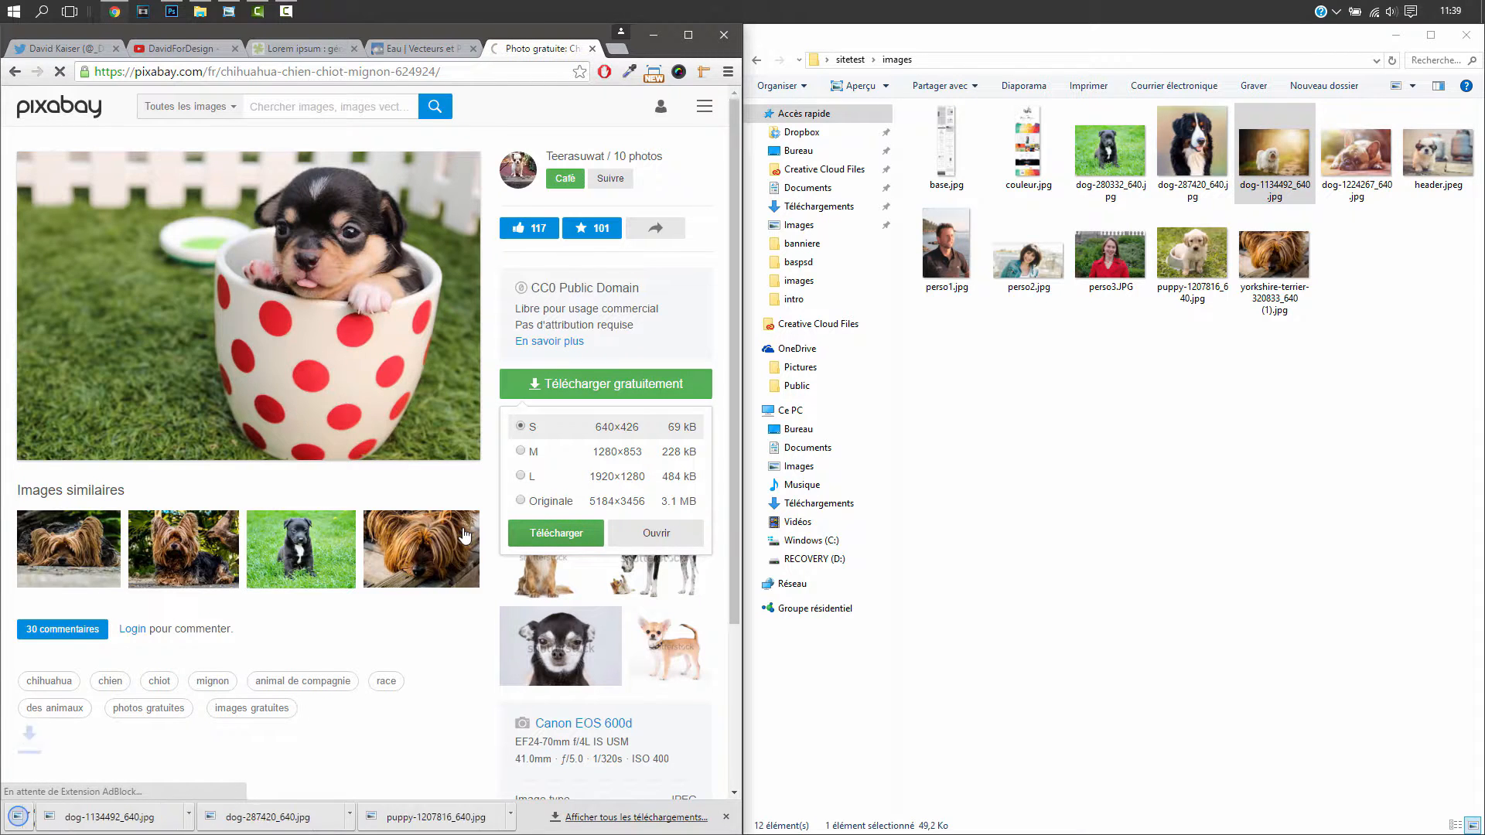
drag(81, 816, 1103, 414)
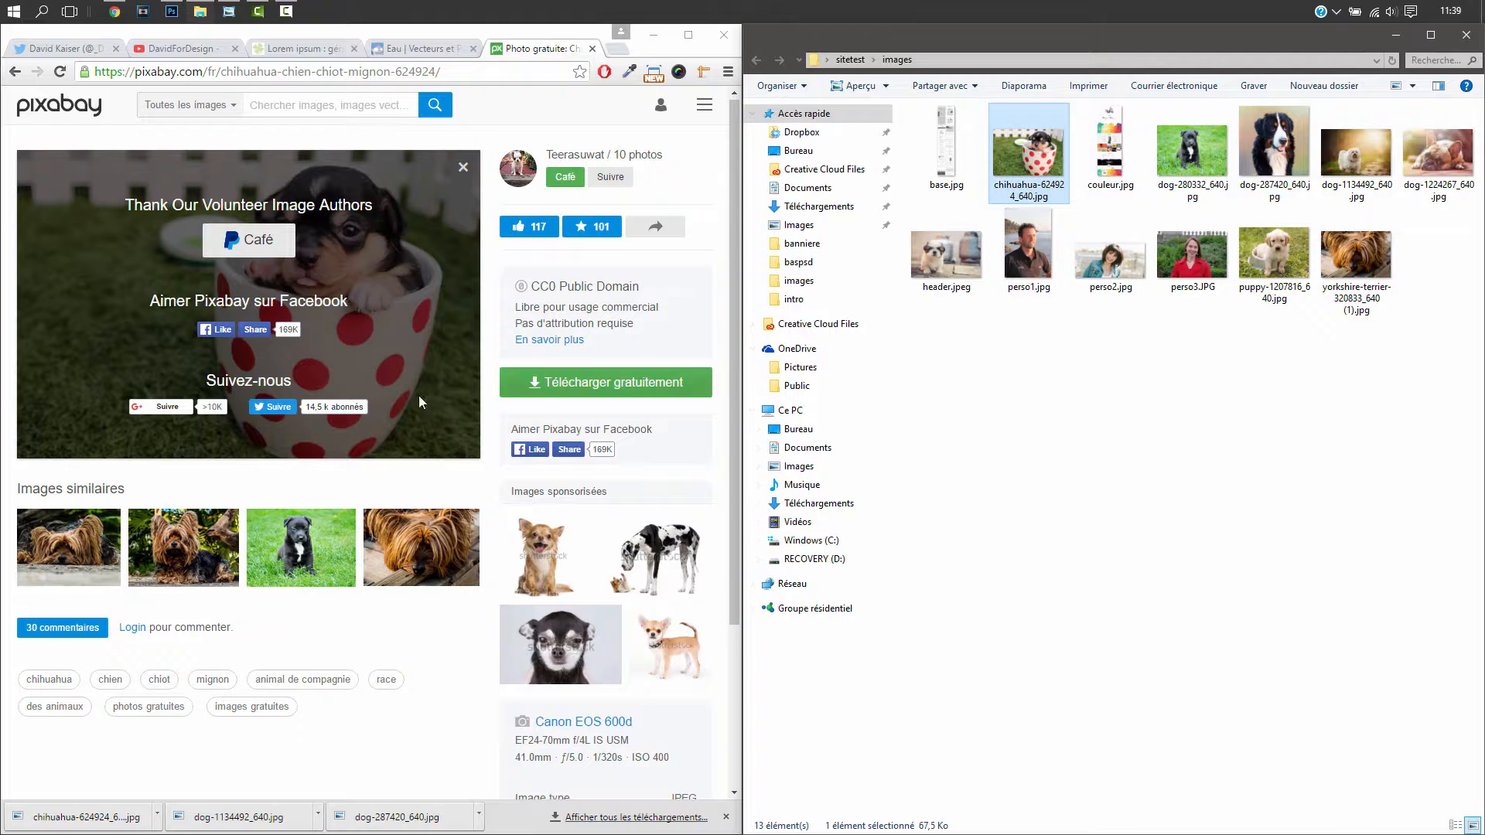
- Return to the dog results and open the photo of the beagle puppy lying on grass
click(14, 72)
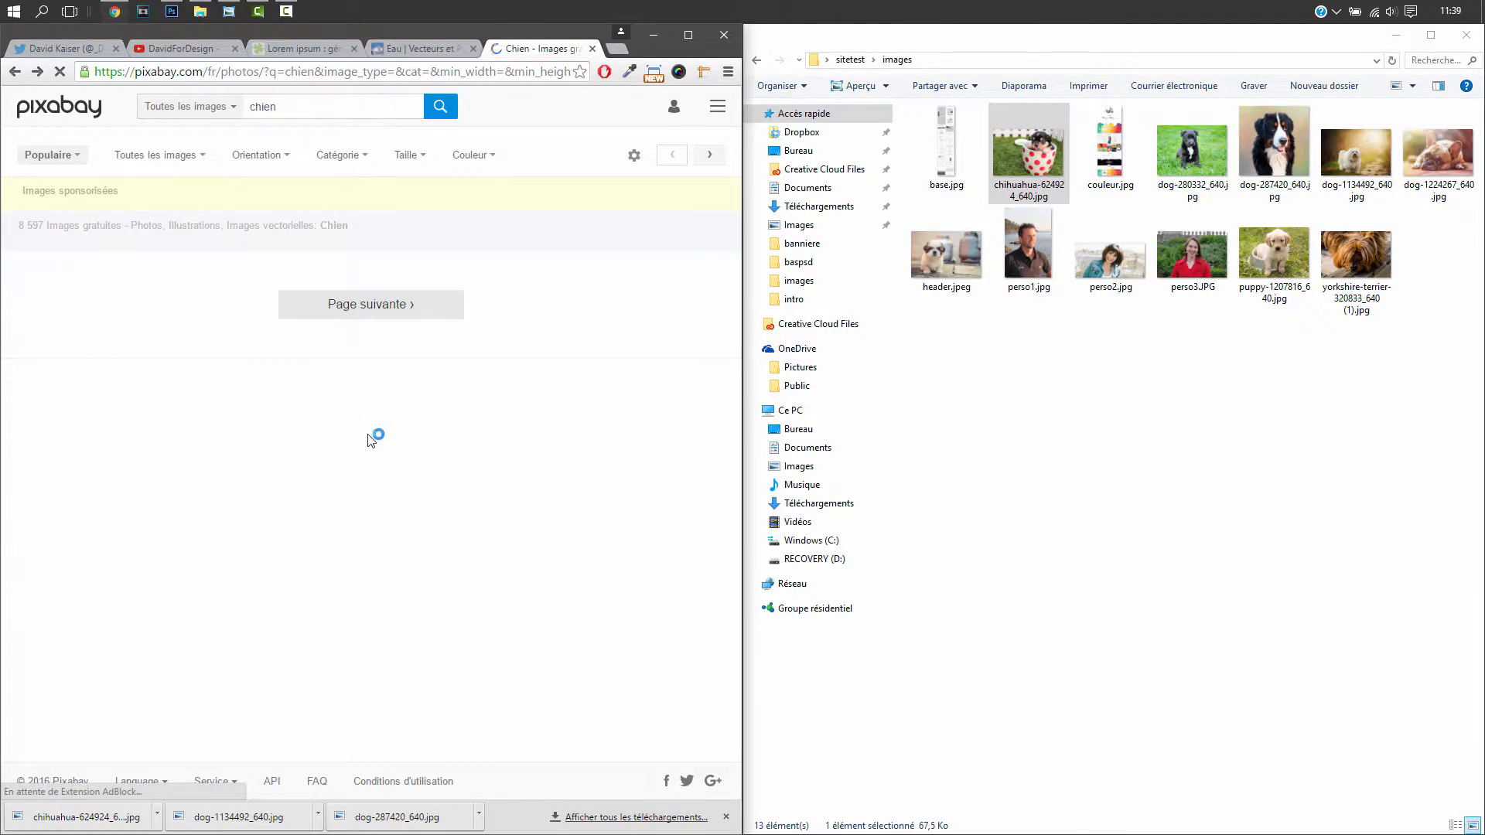
scroll(410, 402, down, 8)
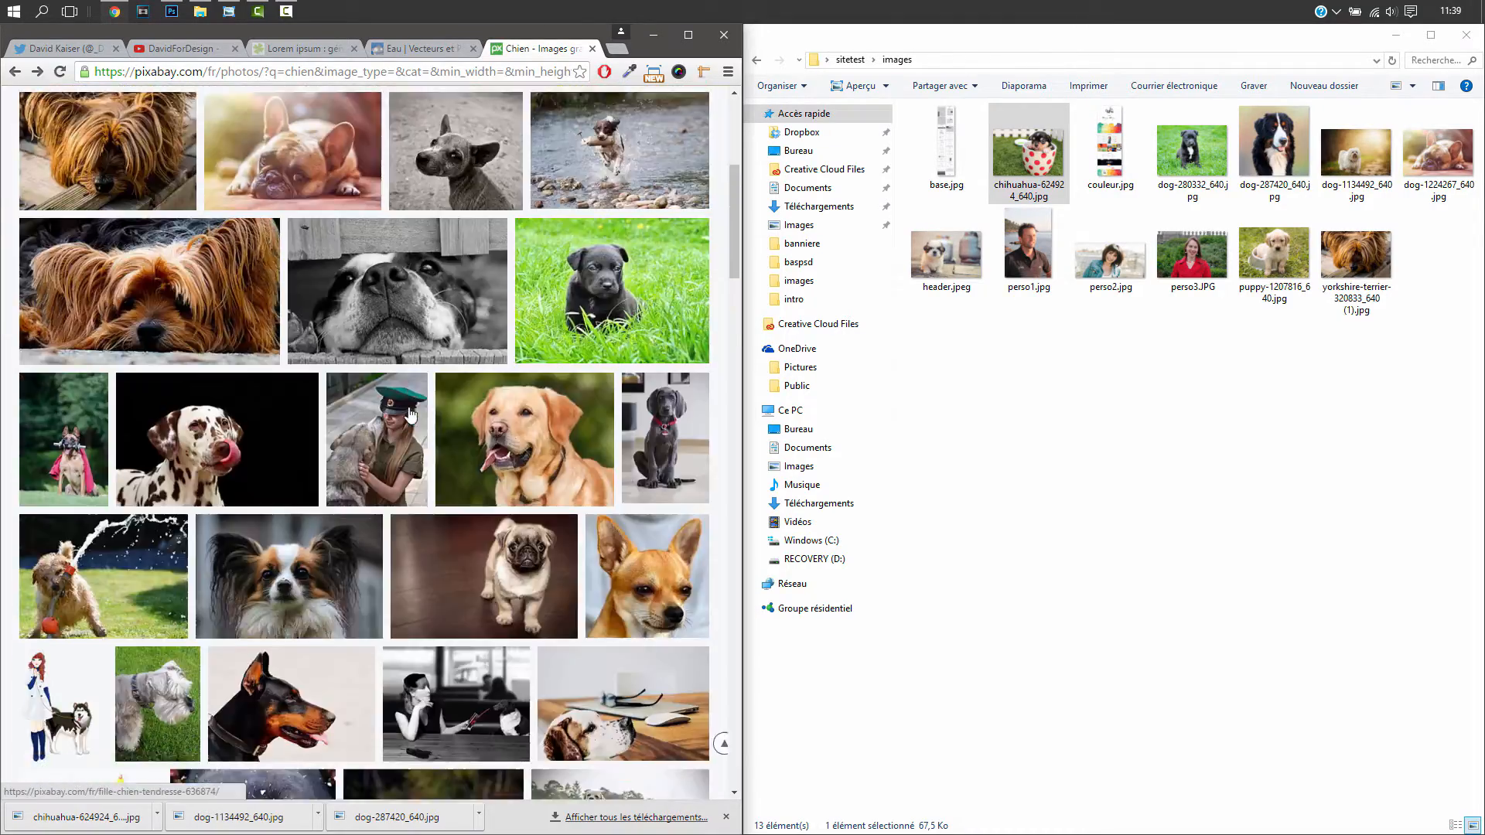
scroll(410, 414, down, 10)
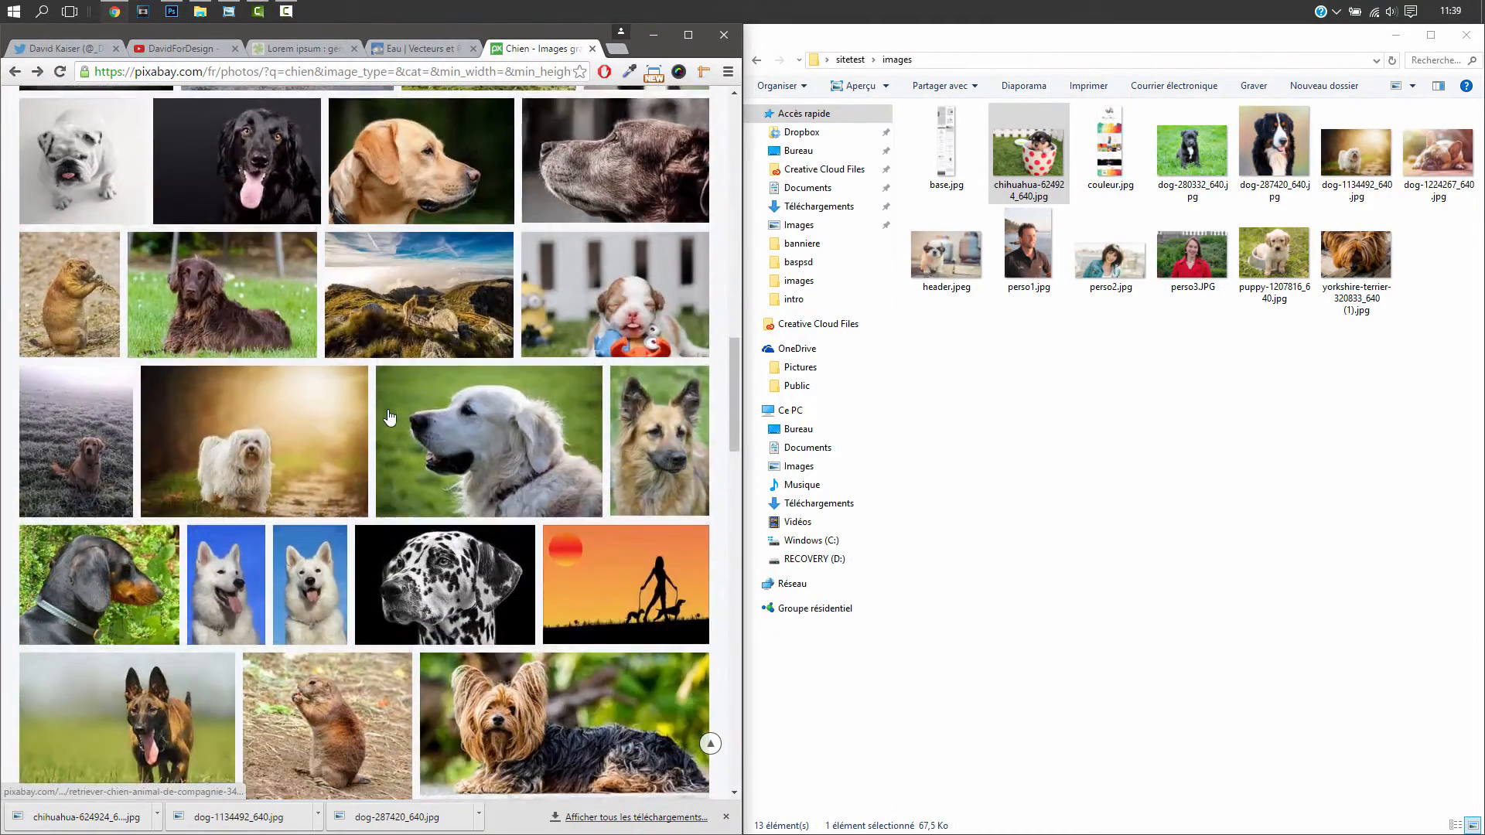
scroll(389, 417, down, 10)
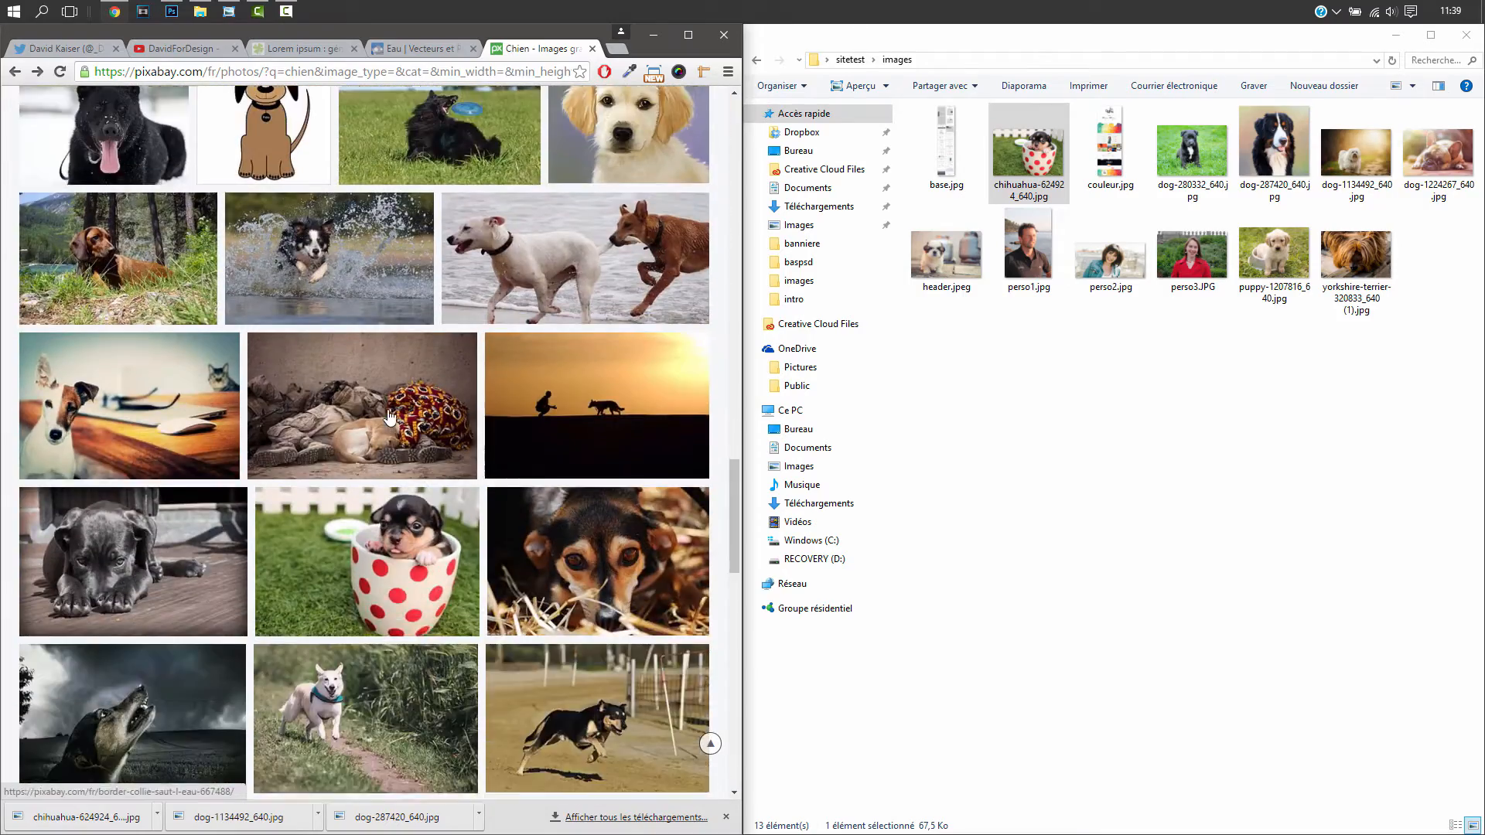
scroll(389, 417, down, 5)
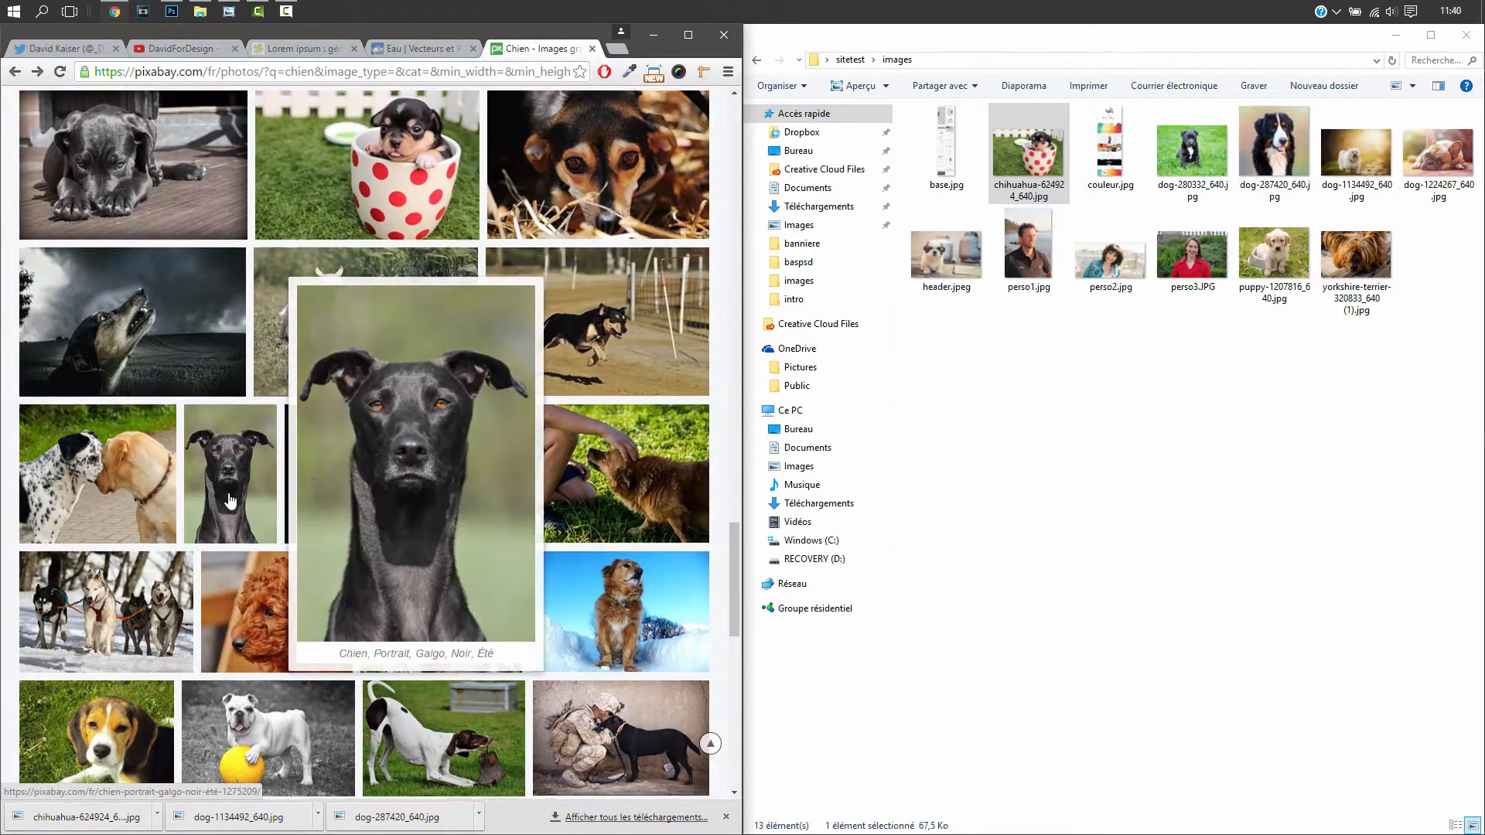
scroll(233, 498, down, 2)
scroll(233, 499, down, 1)
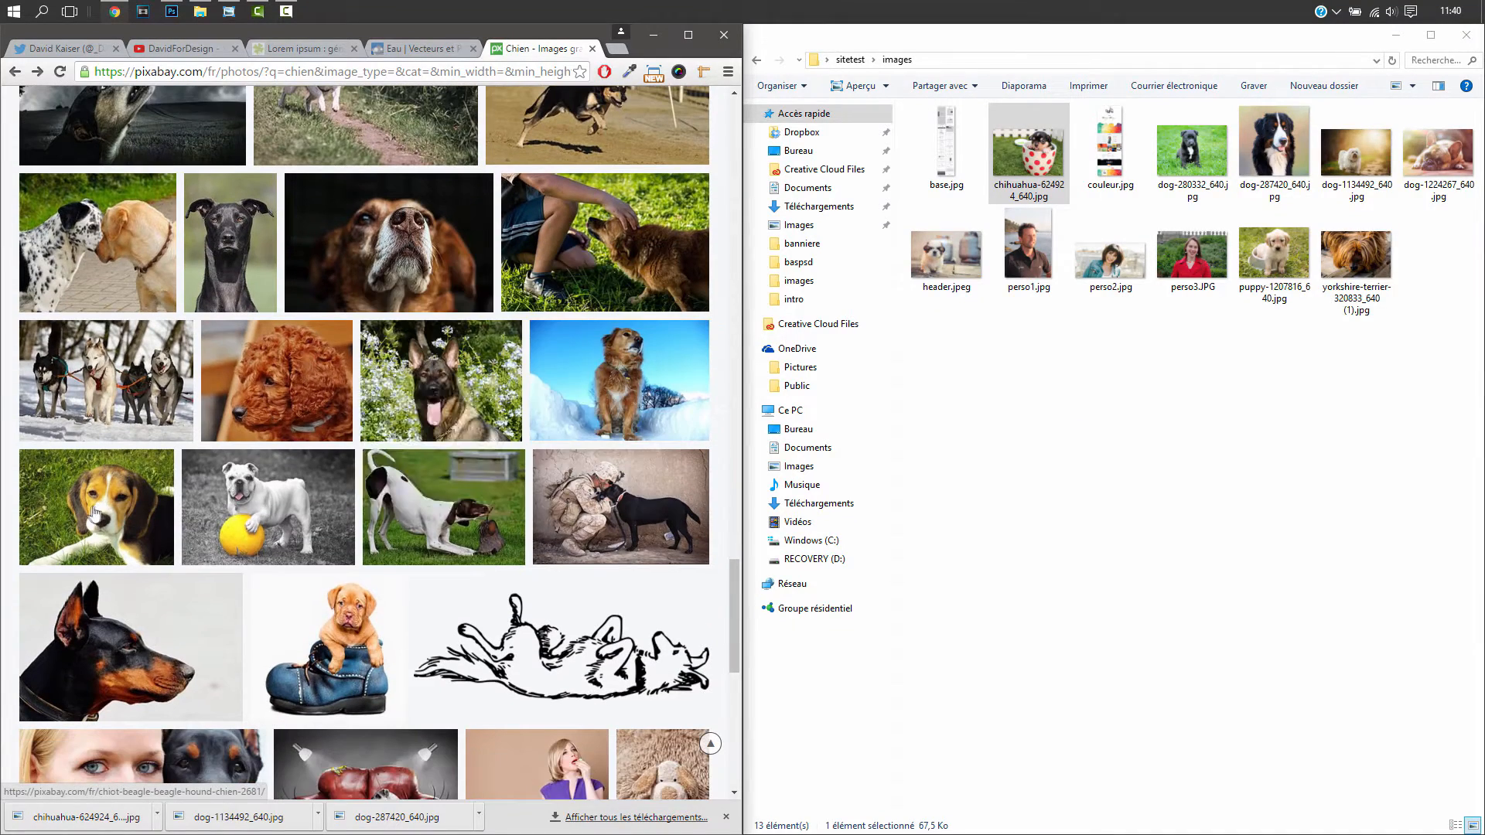
click(92, 515)
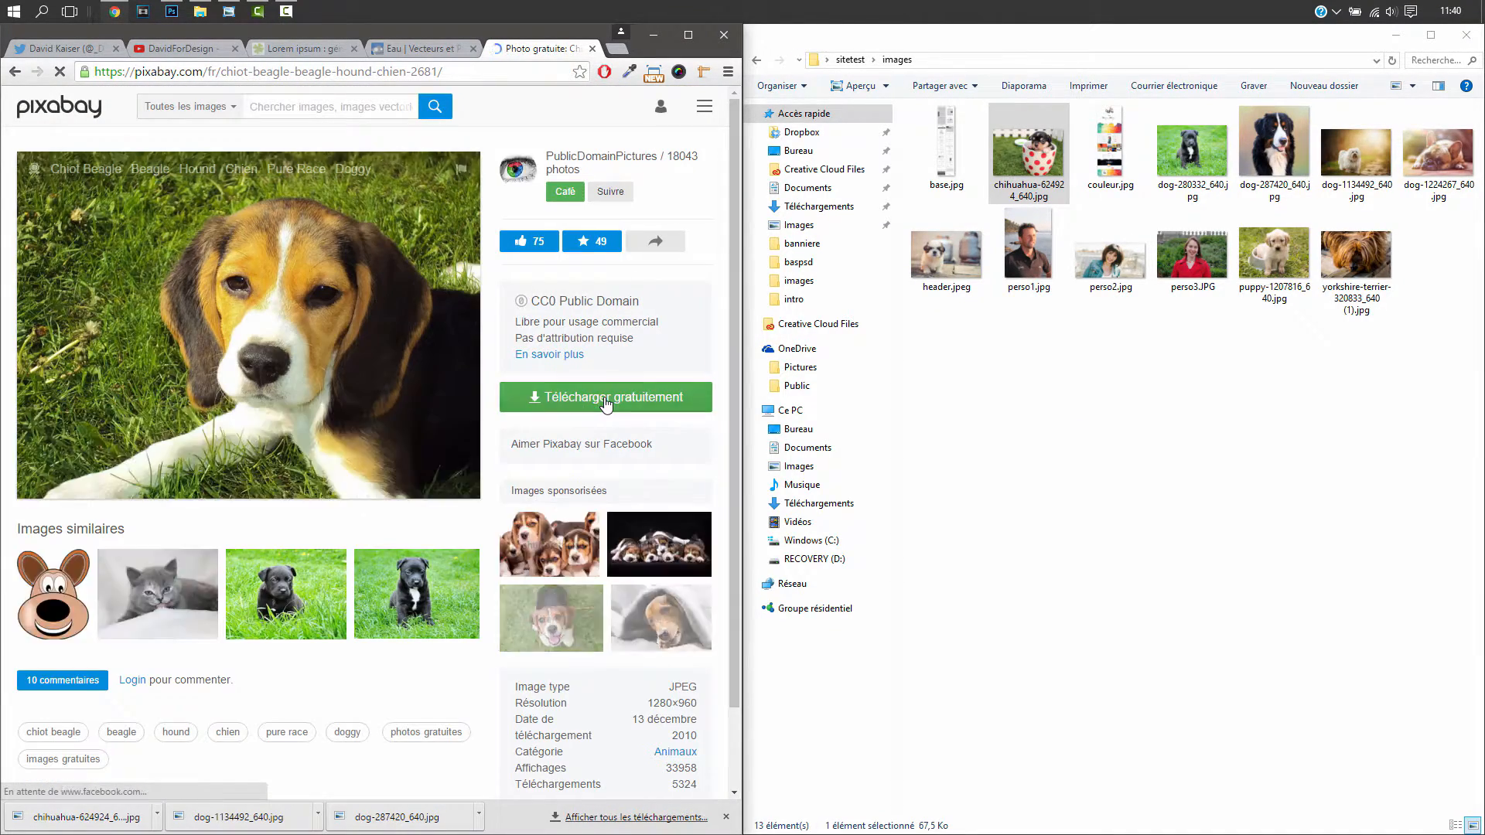
- Download the beagle puppy photo in the 640-pixel size and put the file in the images folder
click(605, 401)
click(541, 497)
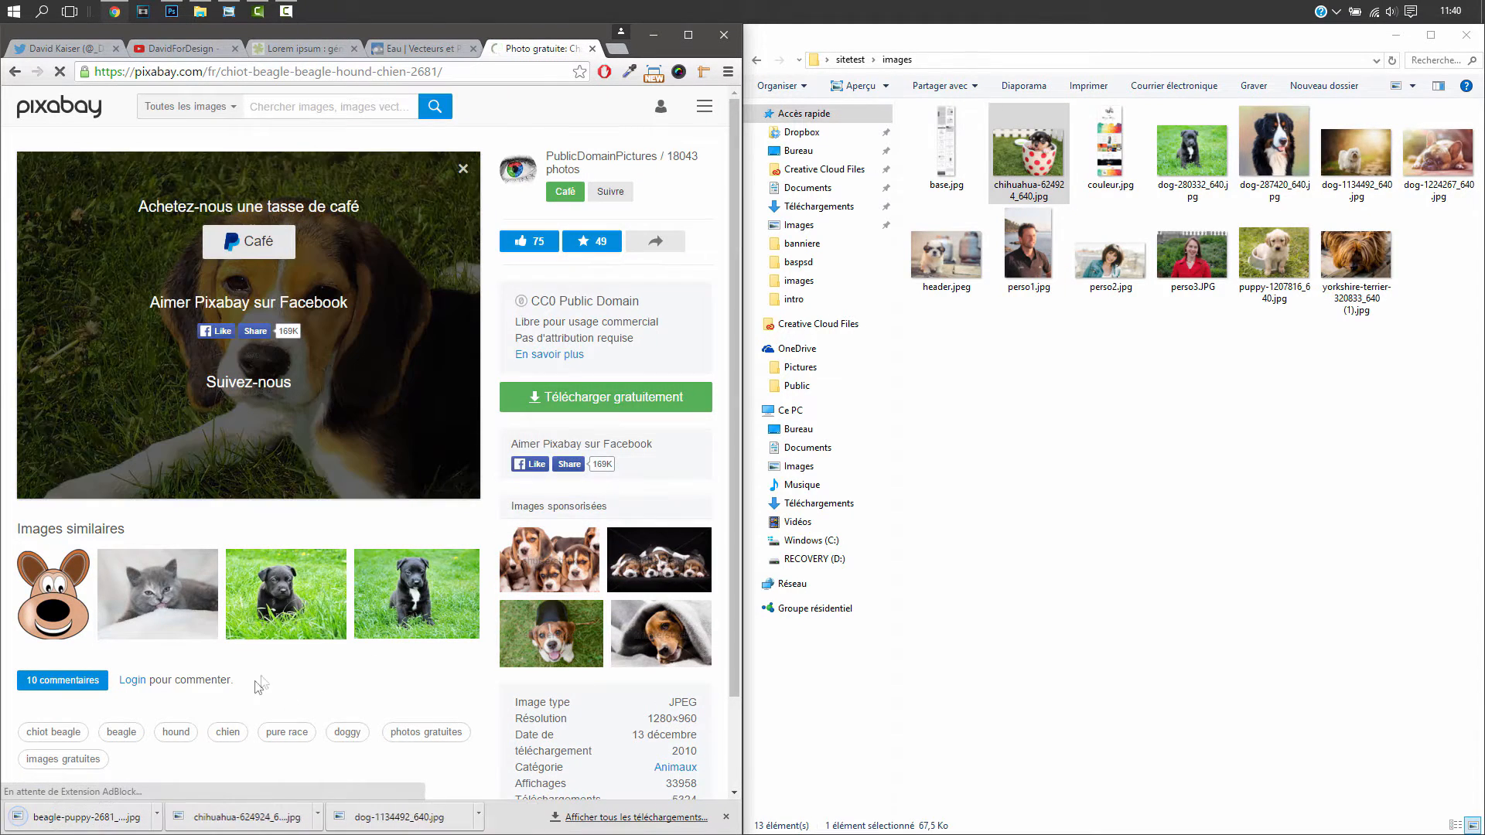
drag(24, 817, 1116, 468)
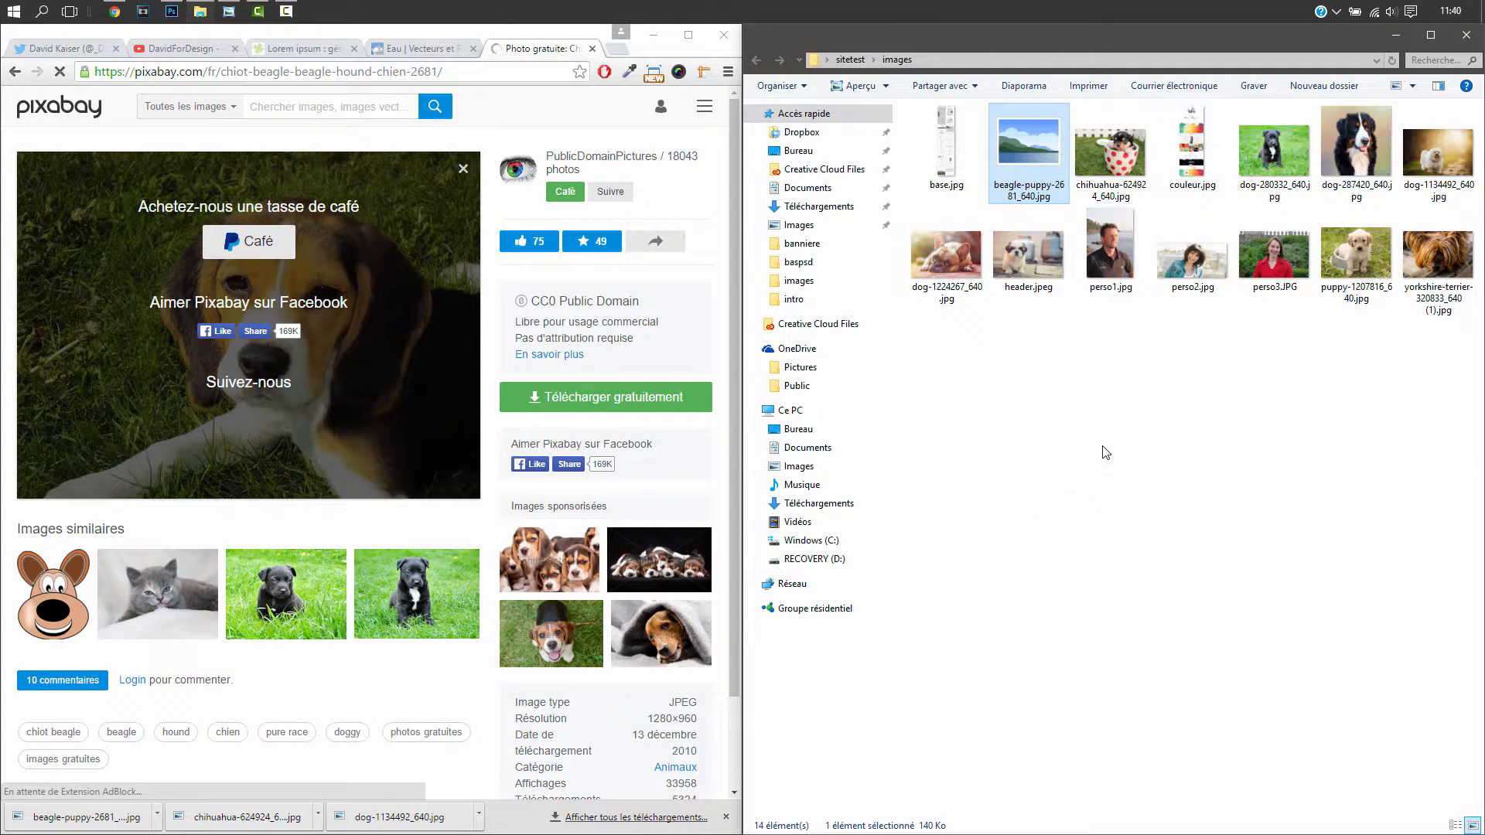
click(1105, 453)
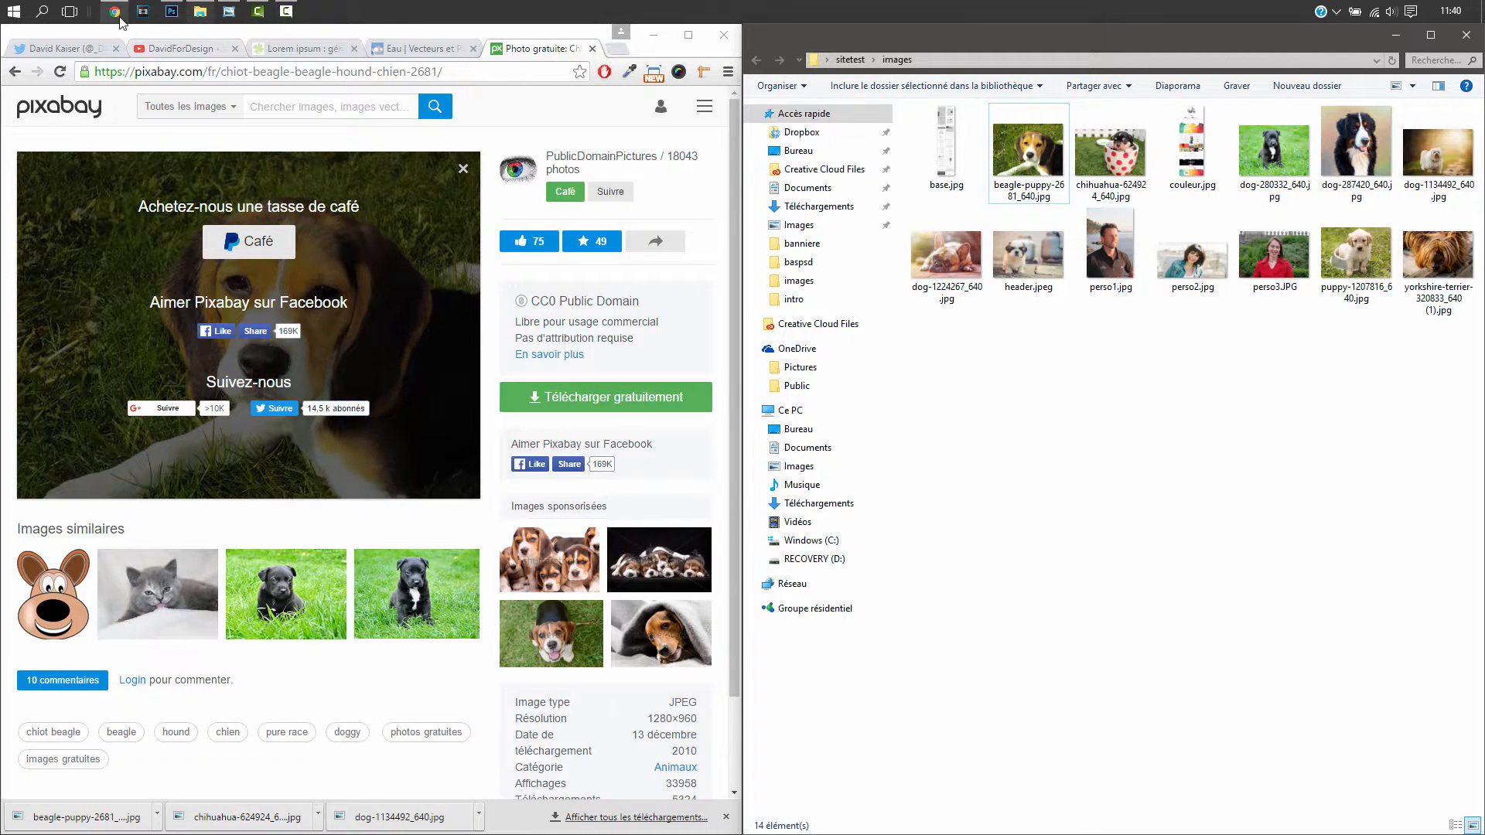
- Switch to Photoshop and place beagle-puppy-2681_640.jpg from the images folder above image1, scaled to about 73% over the gallery's first square
click(177, 14)
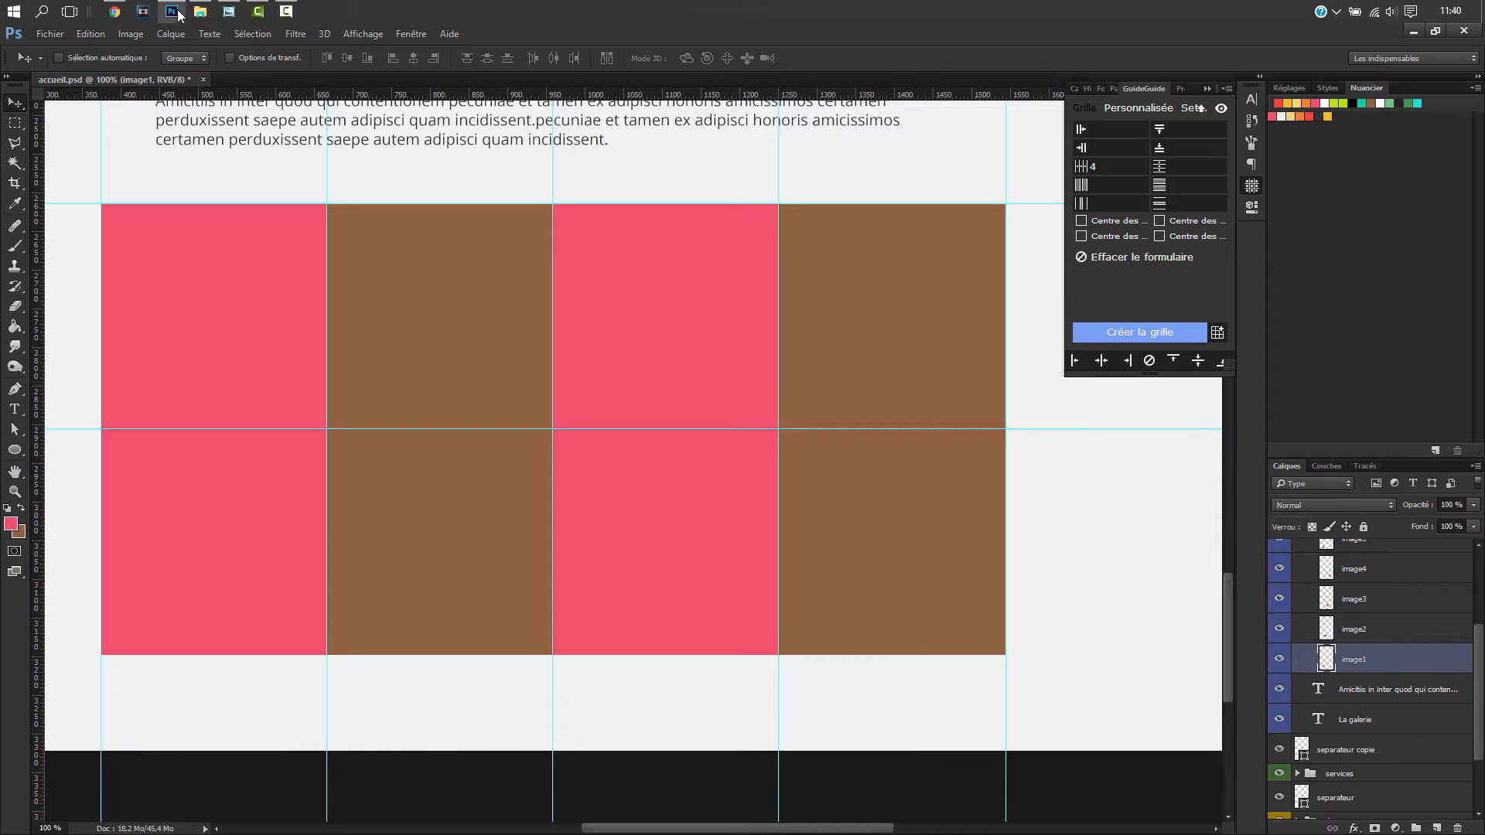
click(195, 17)
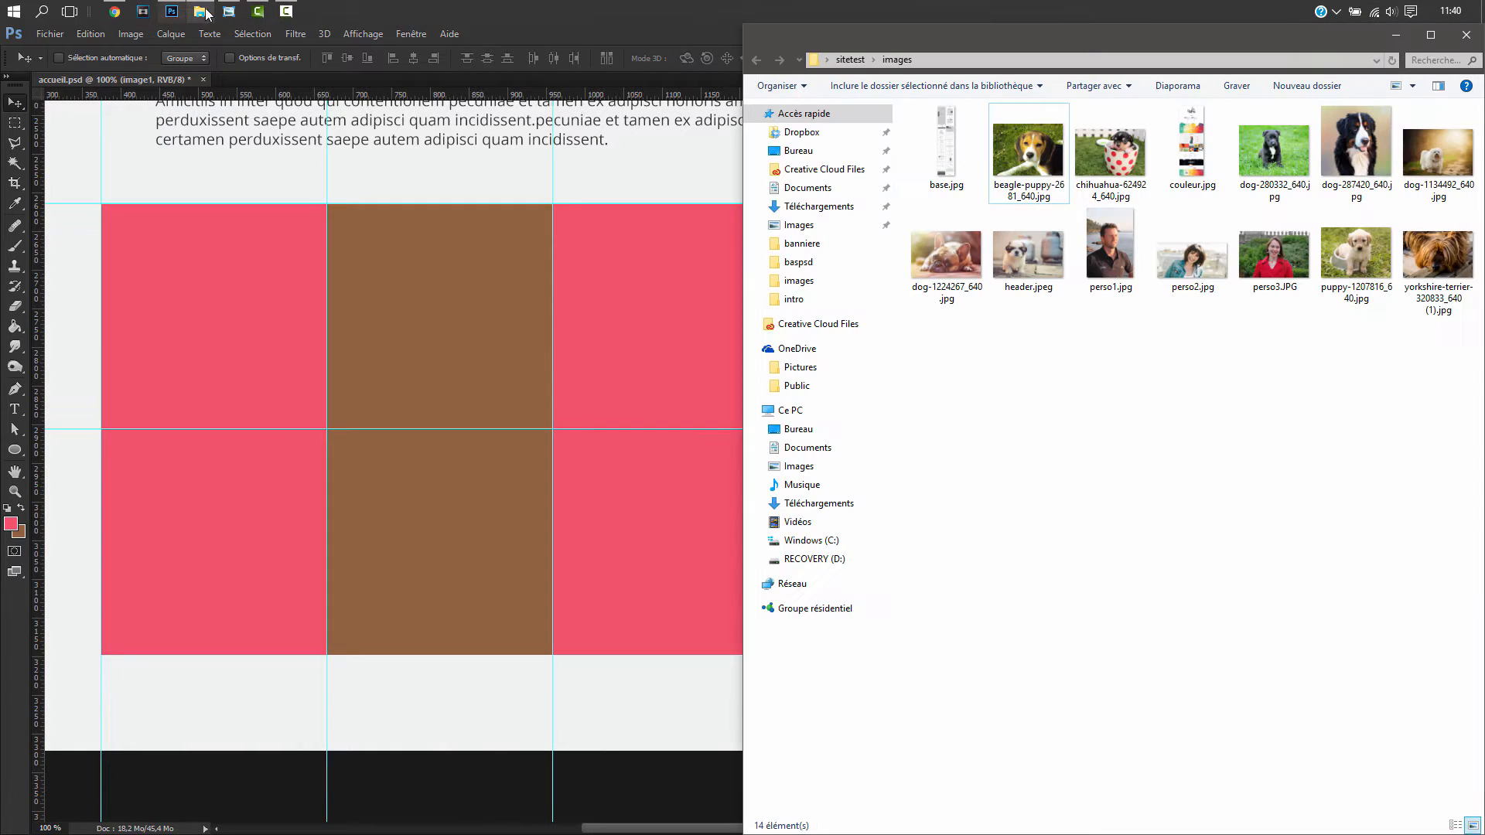
drag(1034, 146, 410, 285)
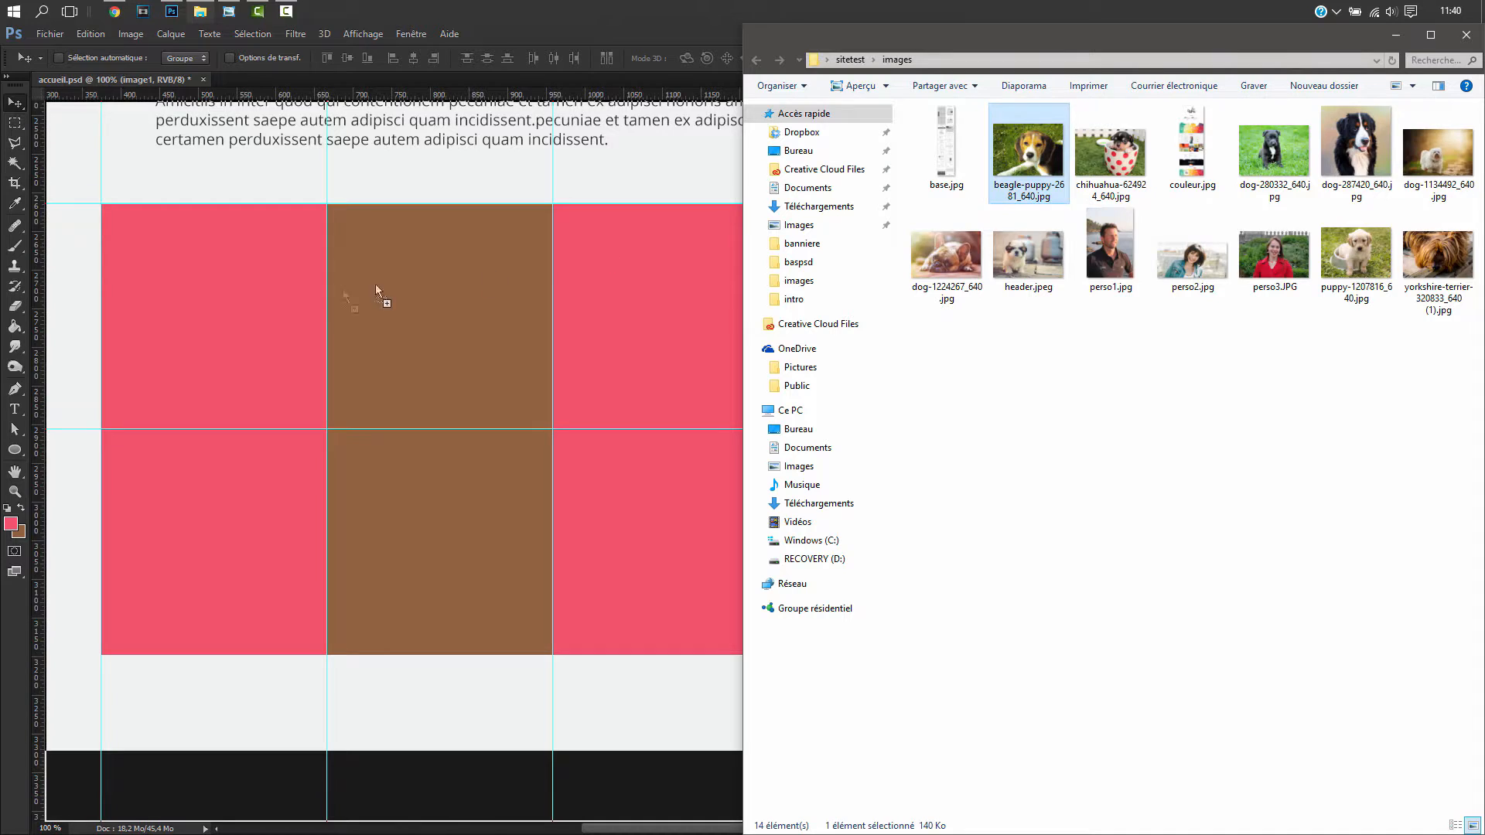
drag(276, 304, 263, 311)
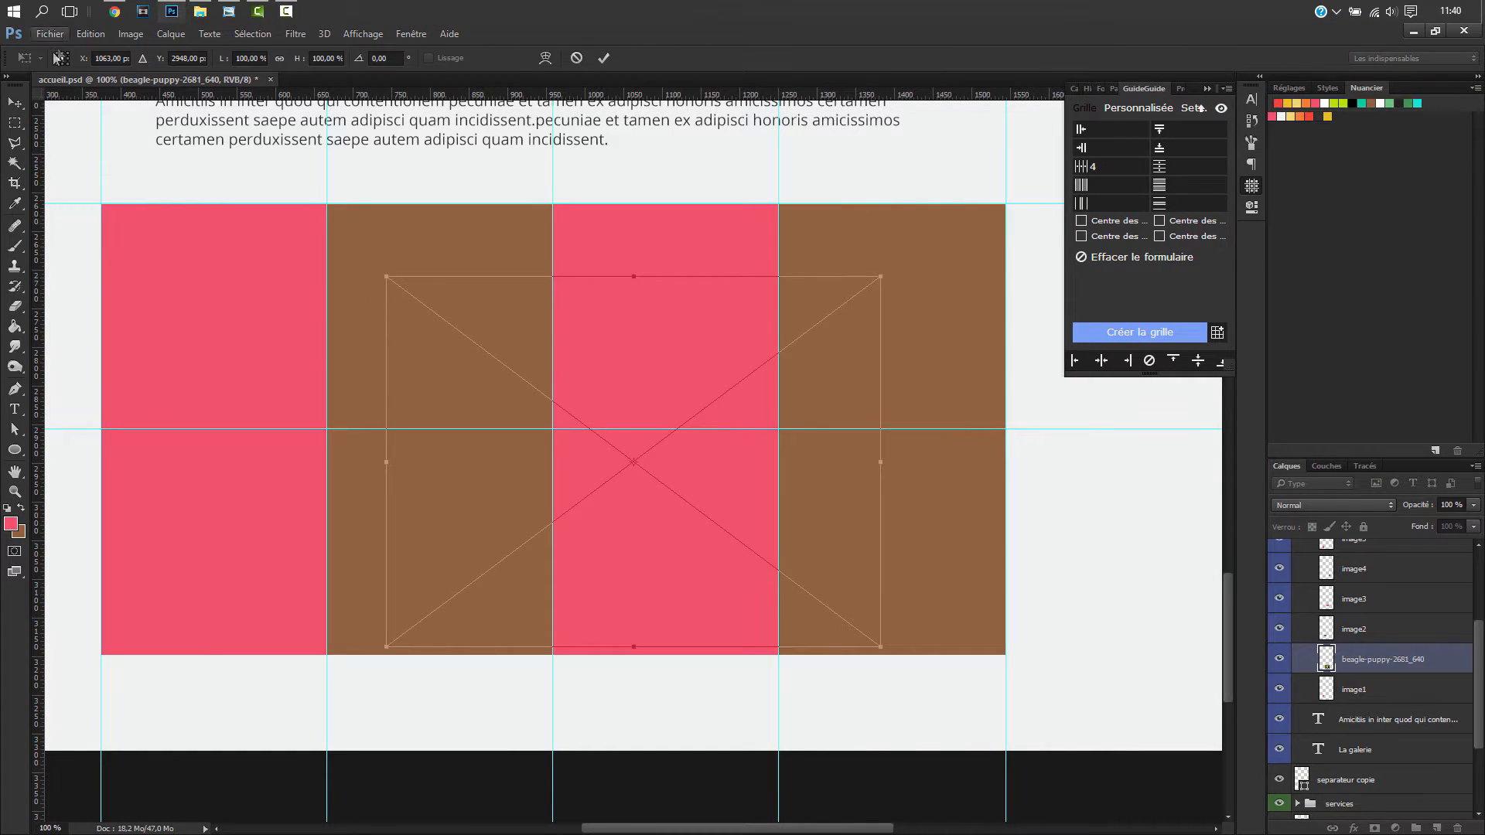
drag(682, 362, 573, 335)
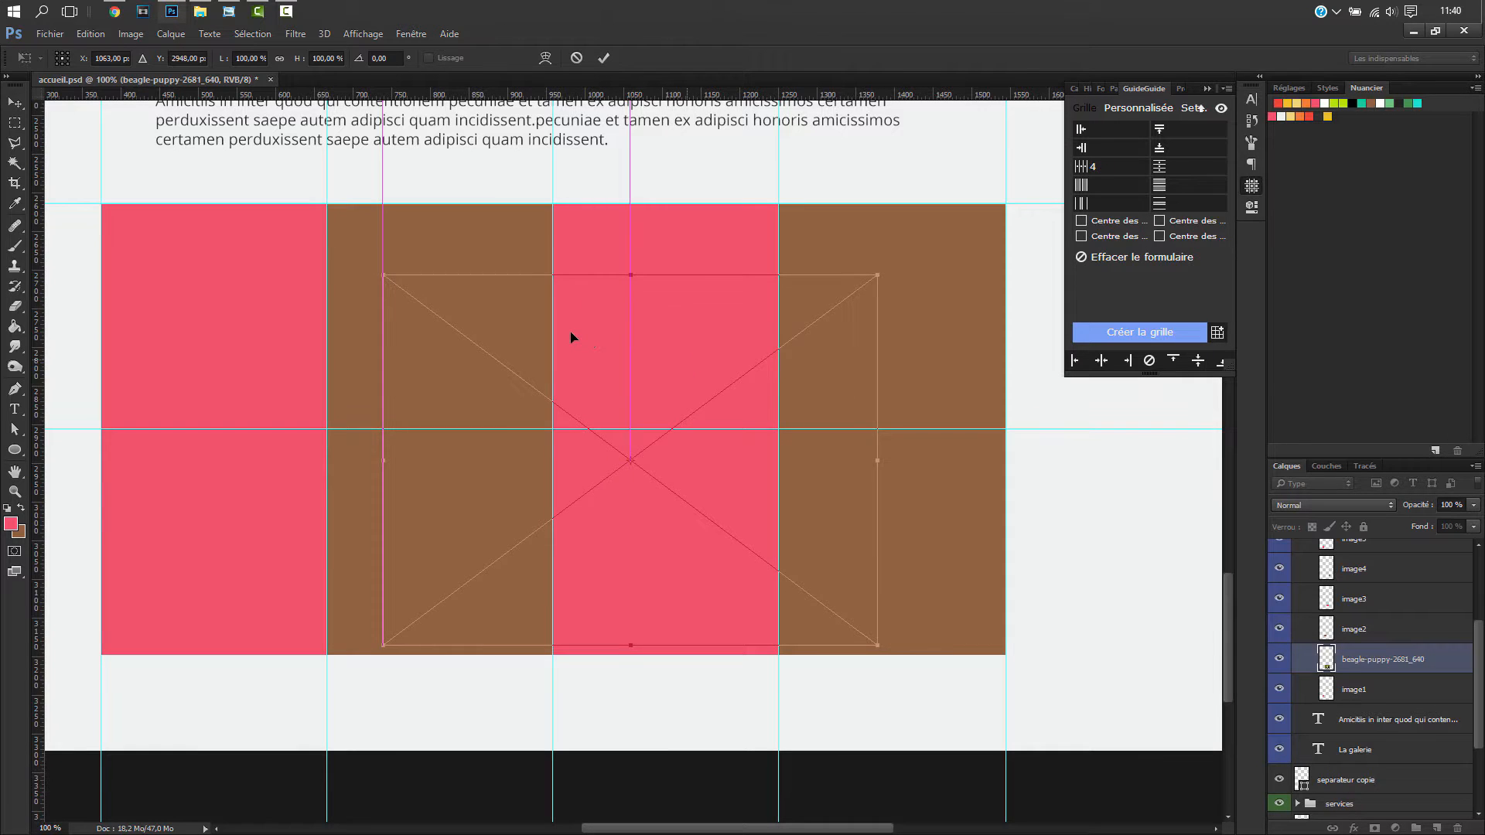
drag(446, 311, 352, 306)
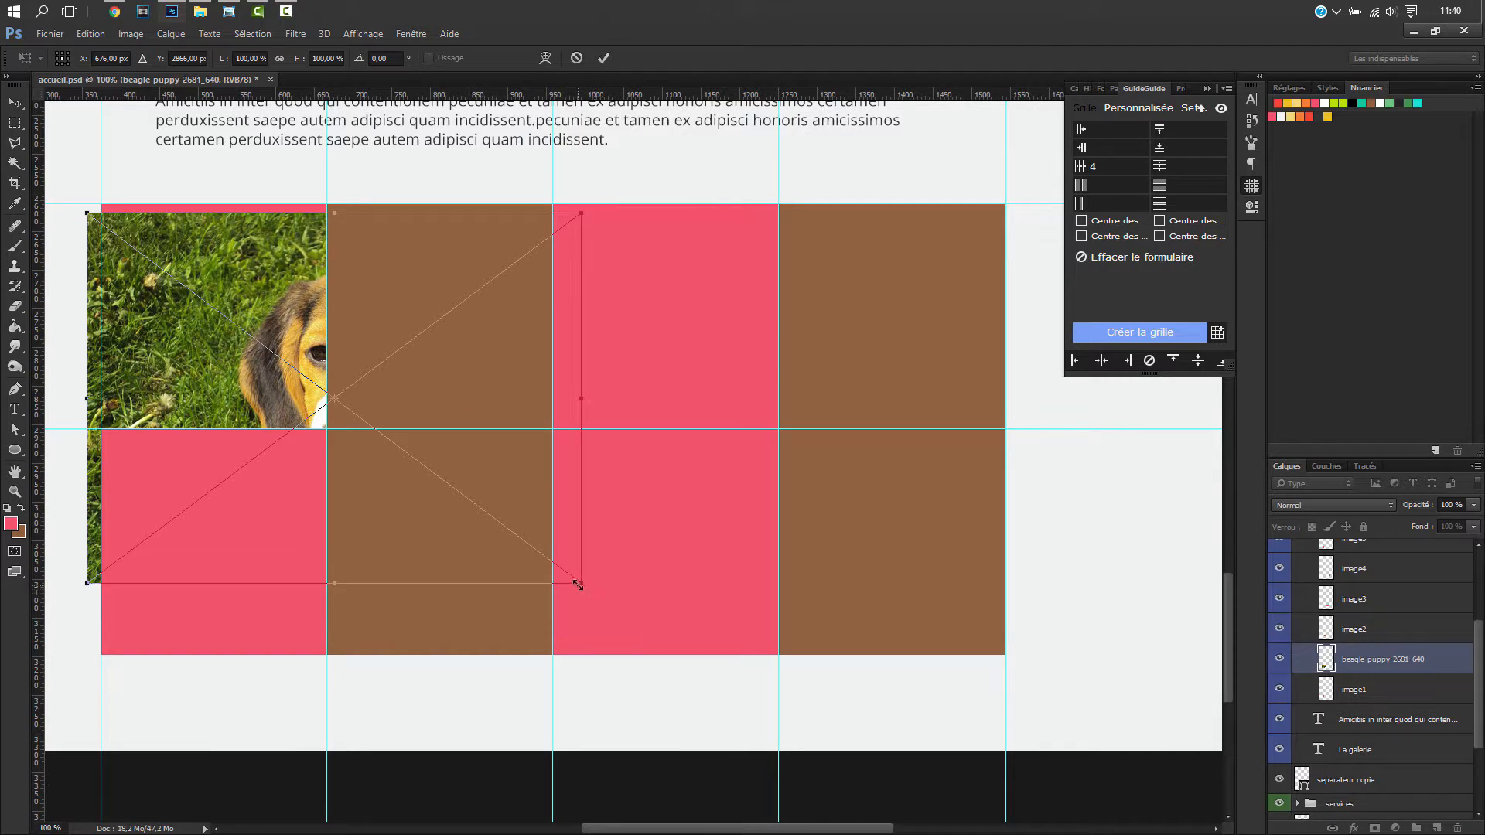
drag(579, 585, 417, 221)
drag(431, 214, 448, 195)
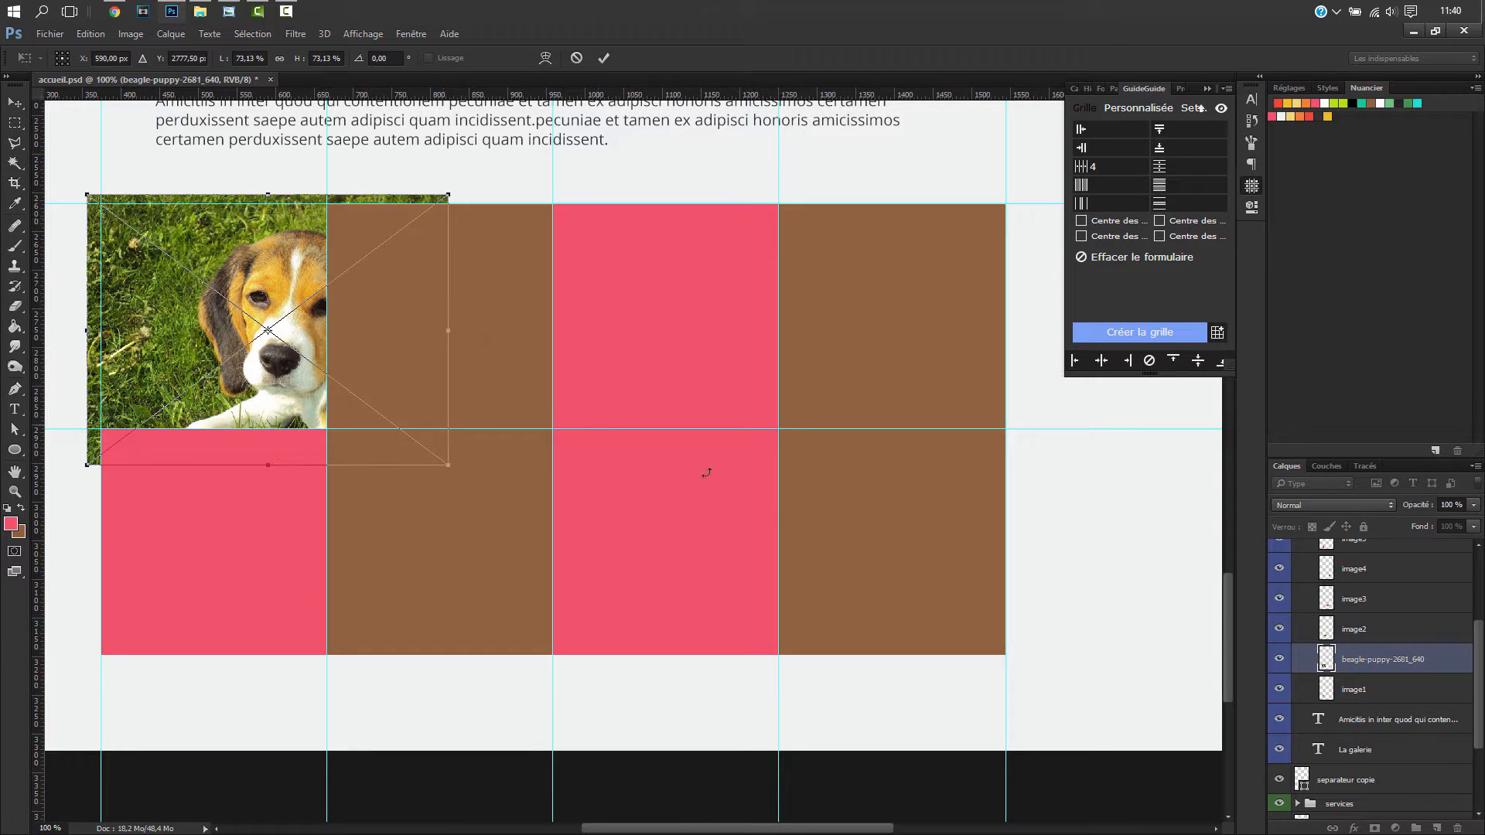
key(Return)
- Clip the beagle photo to the image1 square and scale it down to about 62.8%
alt+click(1385, 672)
key(ctrl+t)
drag(420, 448, 399, 434)
drag(89, 189, 93, 190)
- Shift the beagle photo left to X 512 px so the puppy fills the first square, and commit the transform
key(shift+Left)
key(shift+Left)
key(shift+Left)
key(shift+Left)
key(shift+Left)
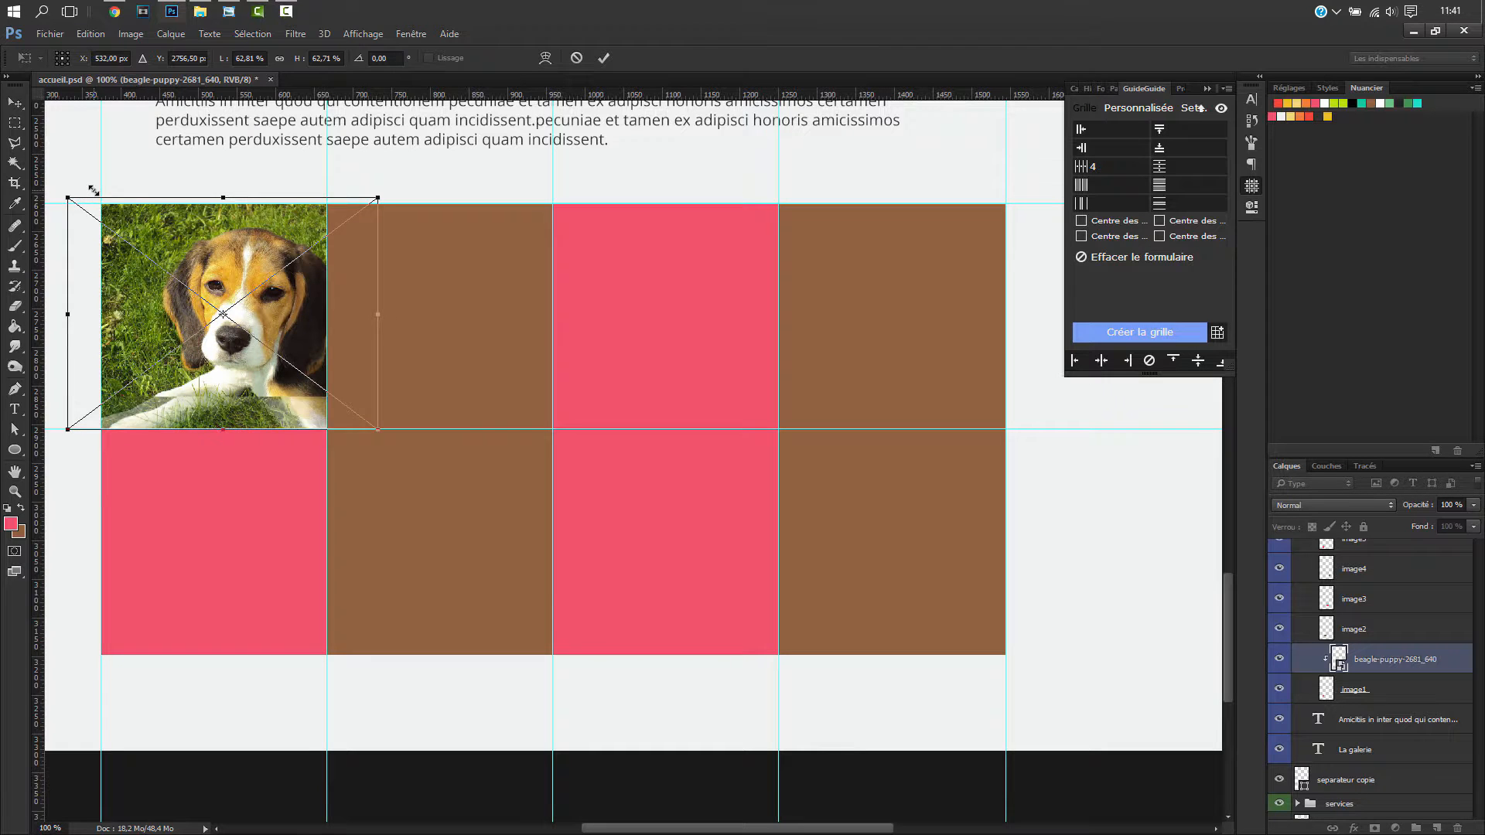
key(shift+Left)
key(shift+Left)
key(shift+Right)
key(shift+Right)
key(shift+Left)
key(shift+Down)
key(shift+Up)
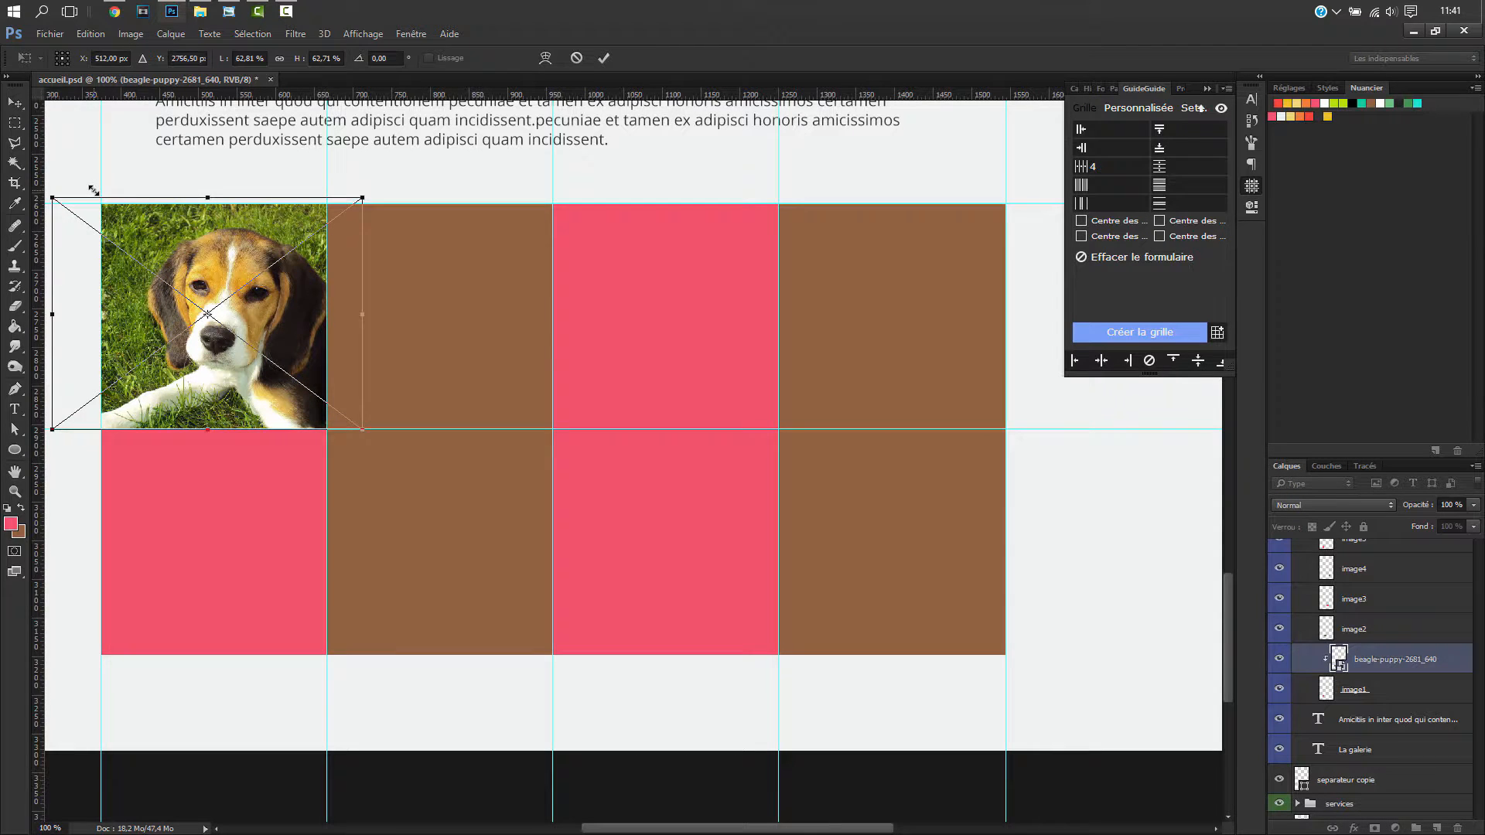
key(Return)
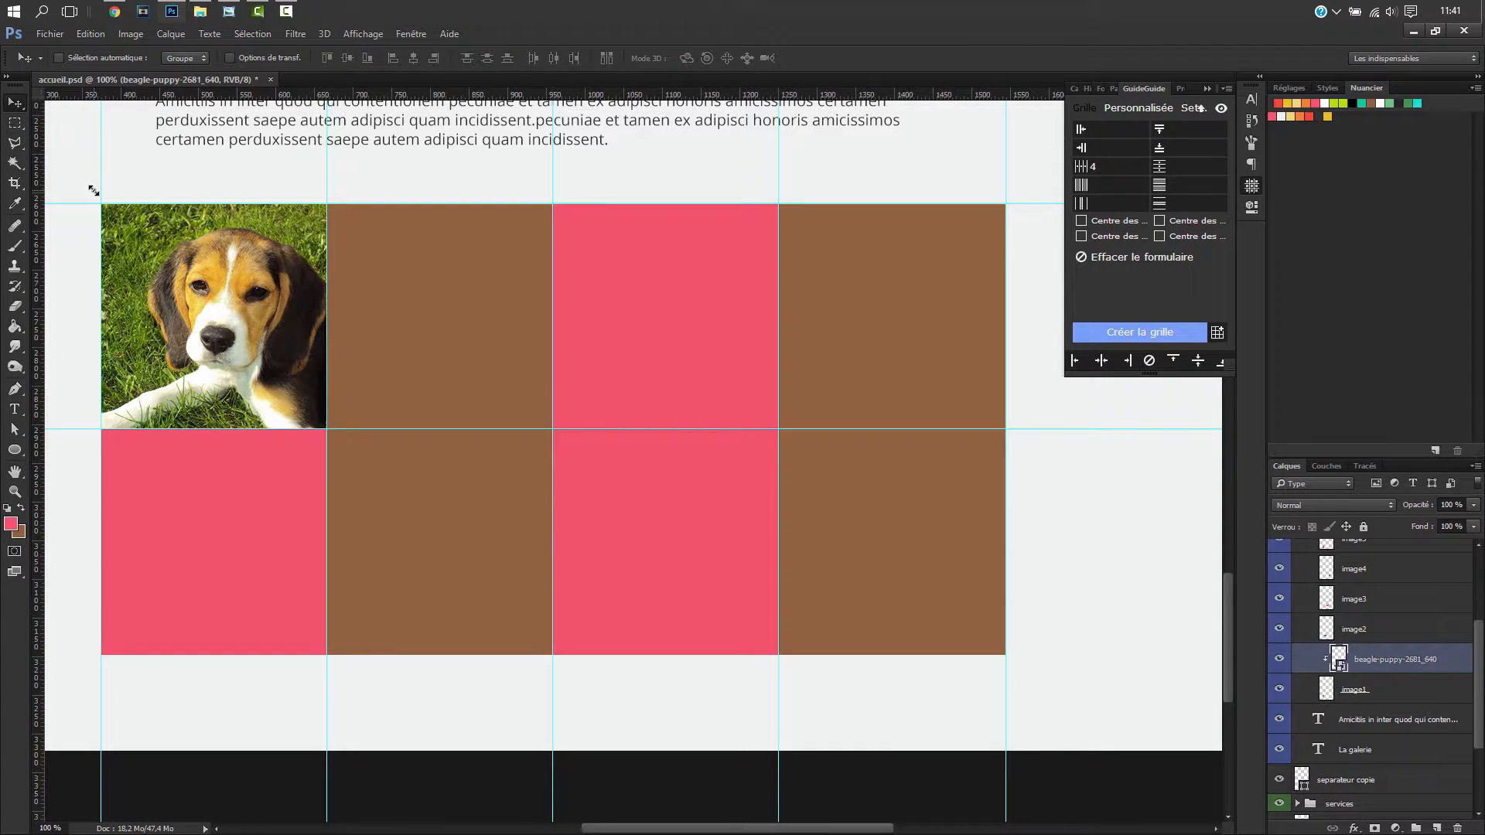
- Place chihuahua-624924_640.jpg from the images folder above the image2 layer
click(1378, 637)
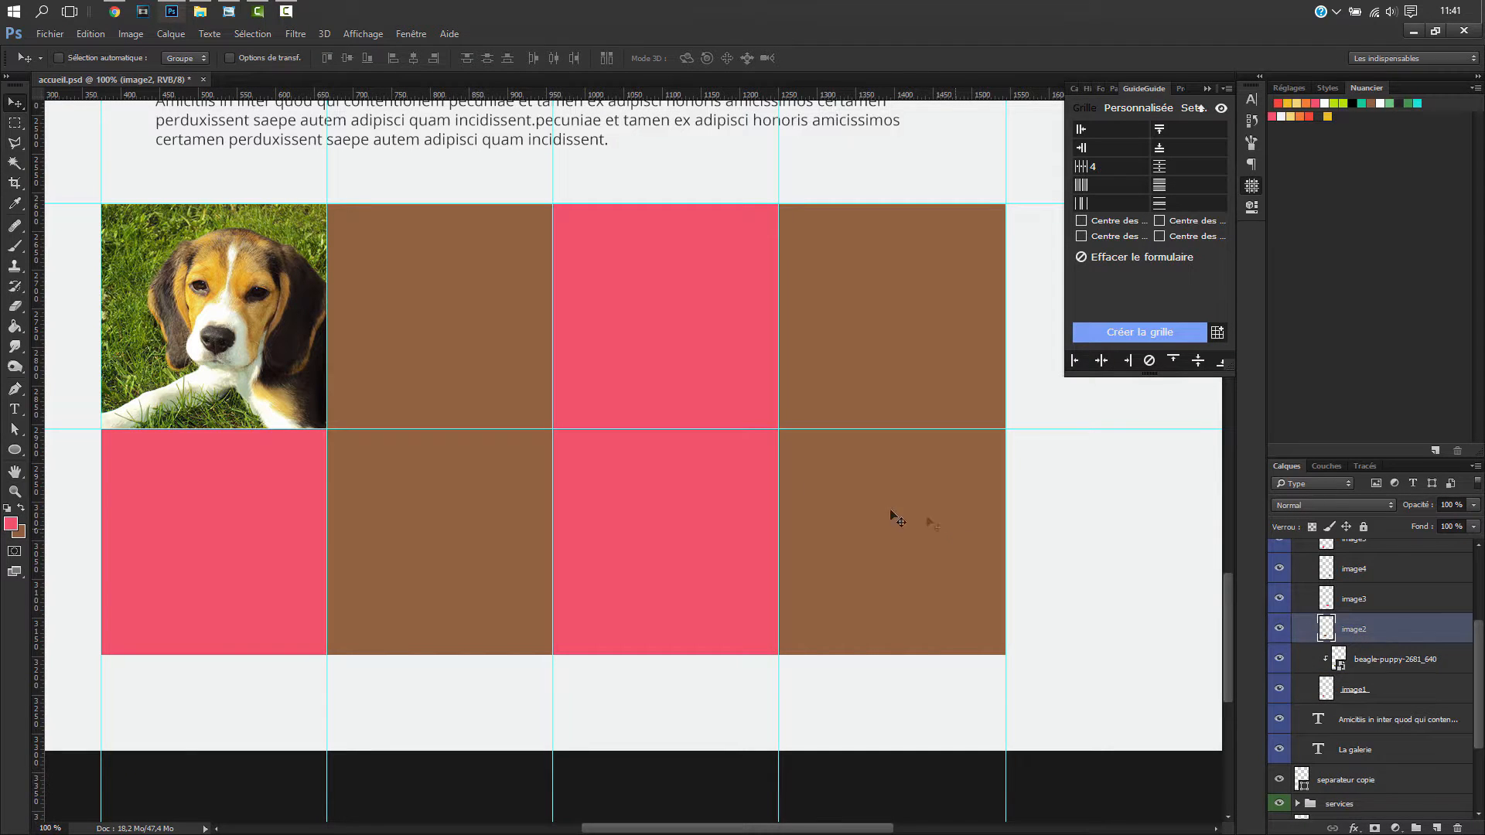
click(200, 11)
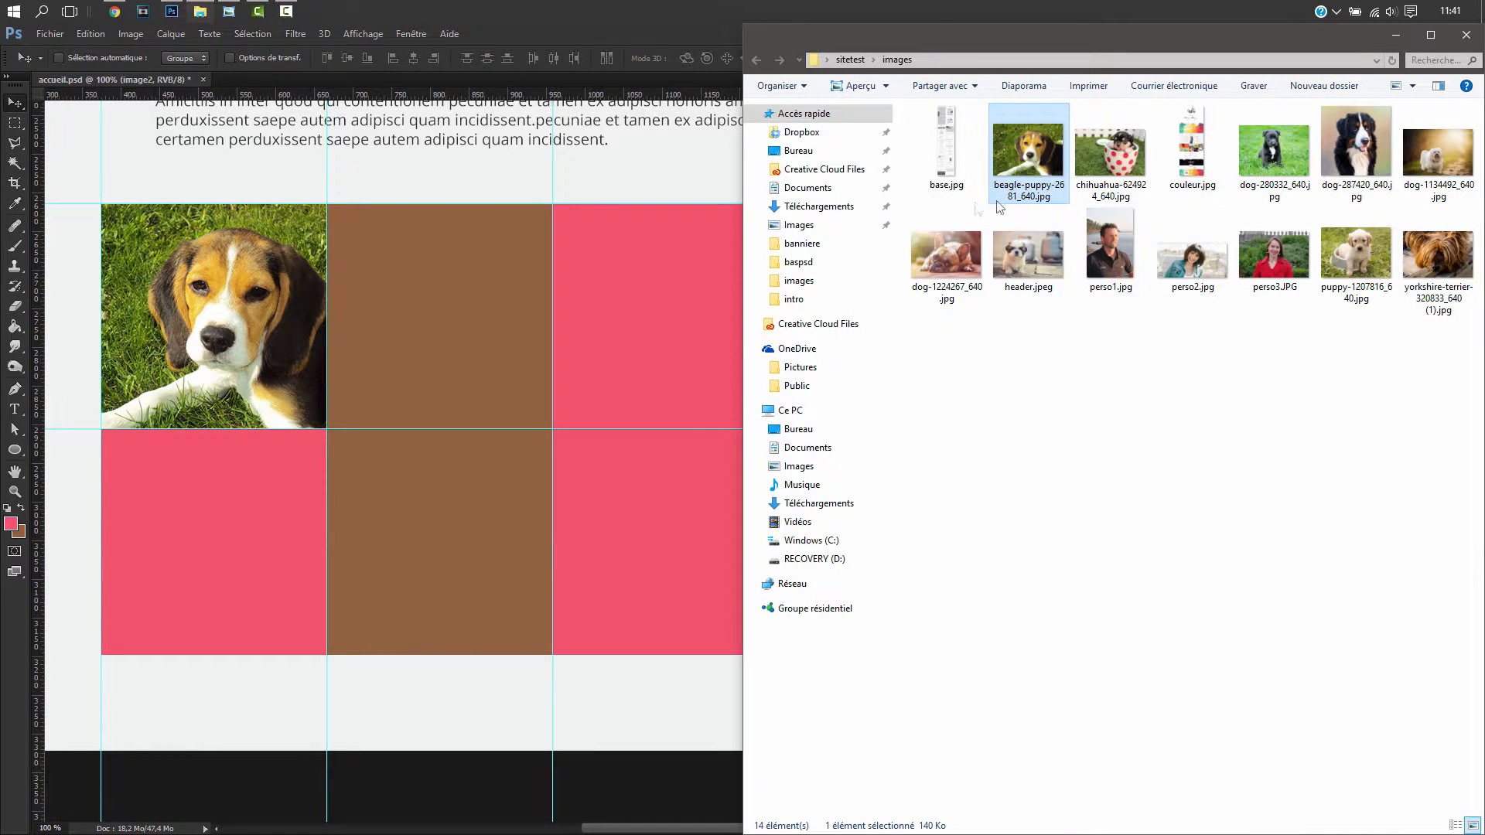
click(1089, 165)
drag(1089, 164, 477, 320)
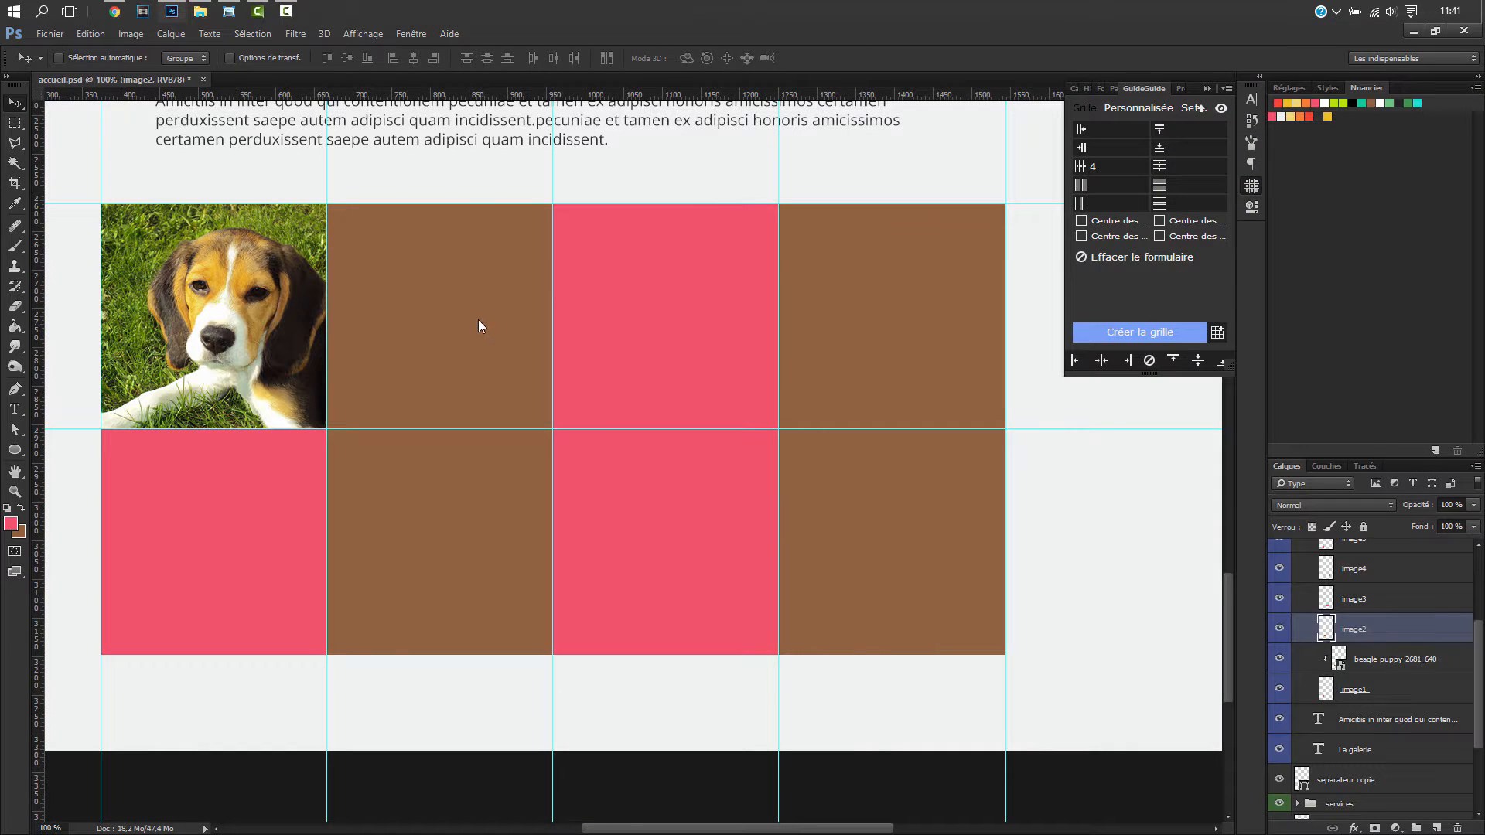
- Scale the chihuahua photo to about 71% and clip it to the image2 square with the puppy's cup centred
drag(872, 622, 702, 502)
drag(573, 345, 396, 241)
drag(607, 410, 640, 428)
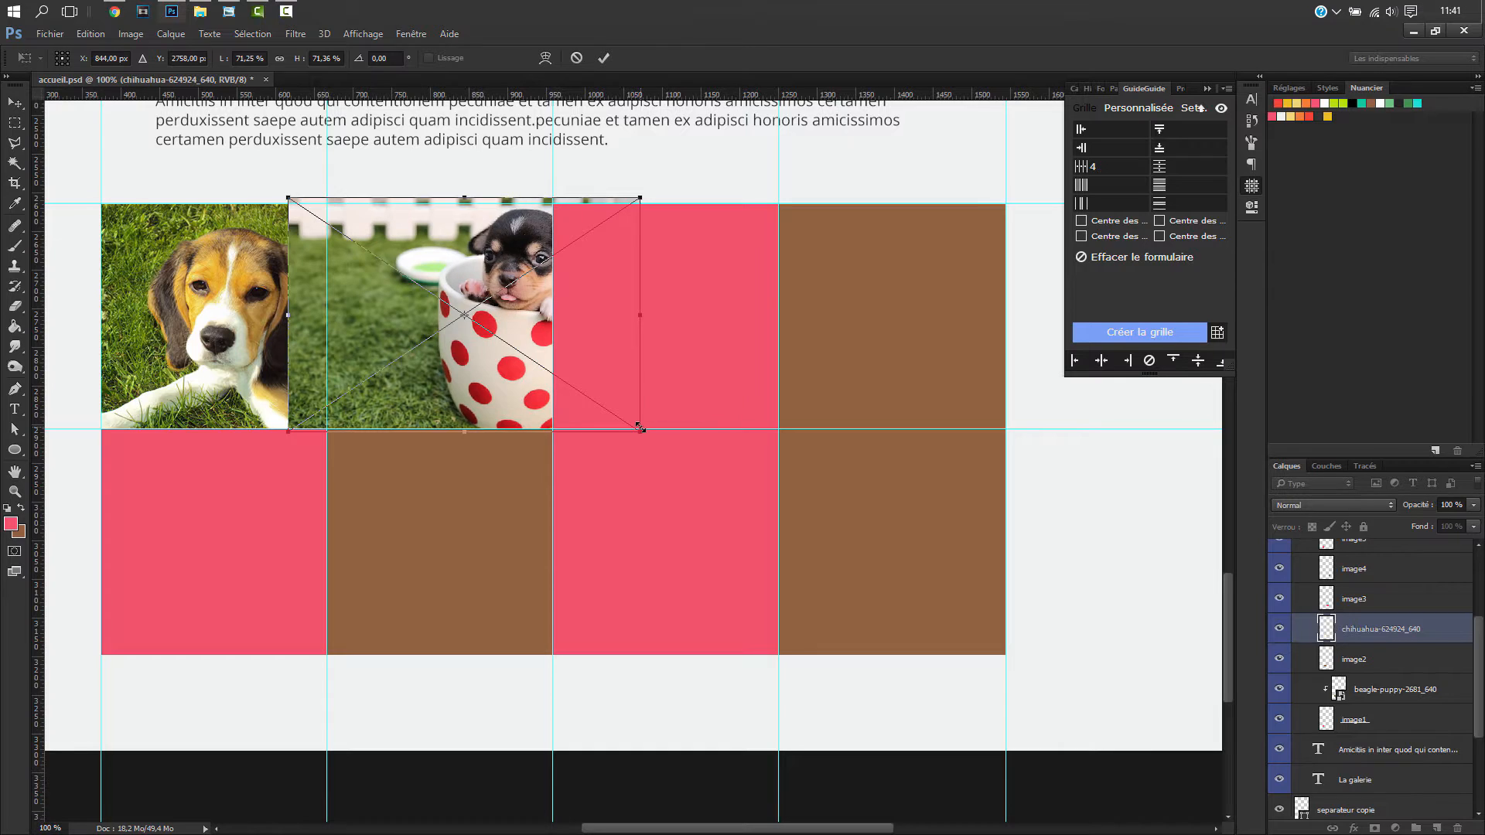
key(Return)
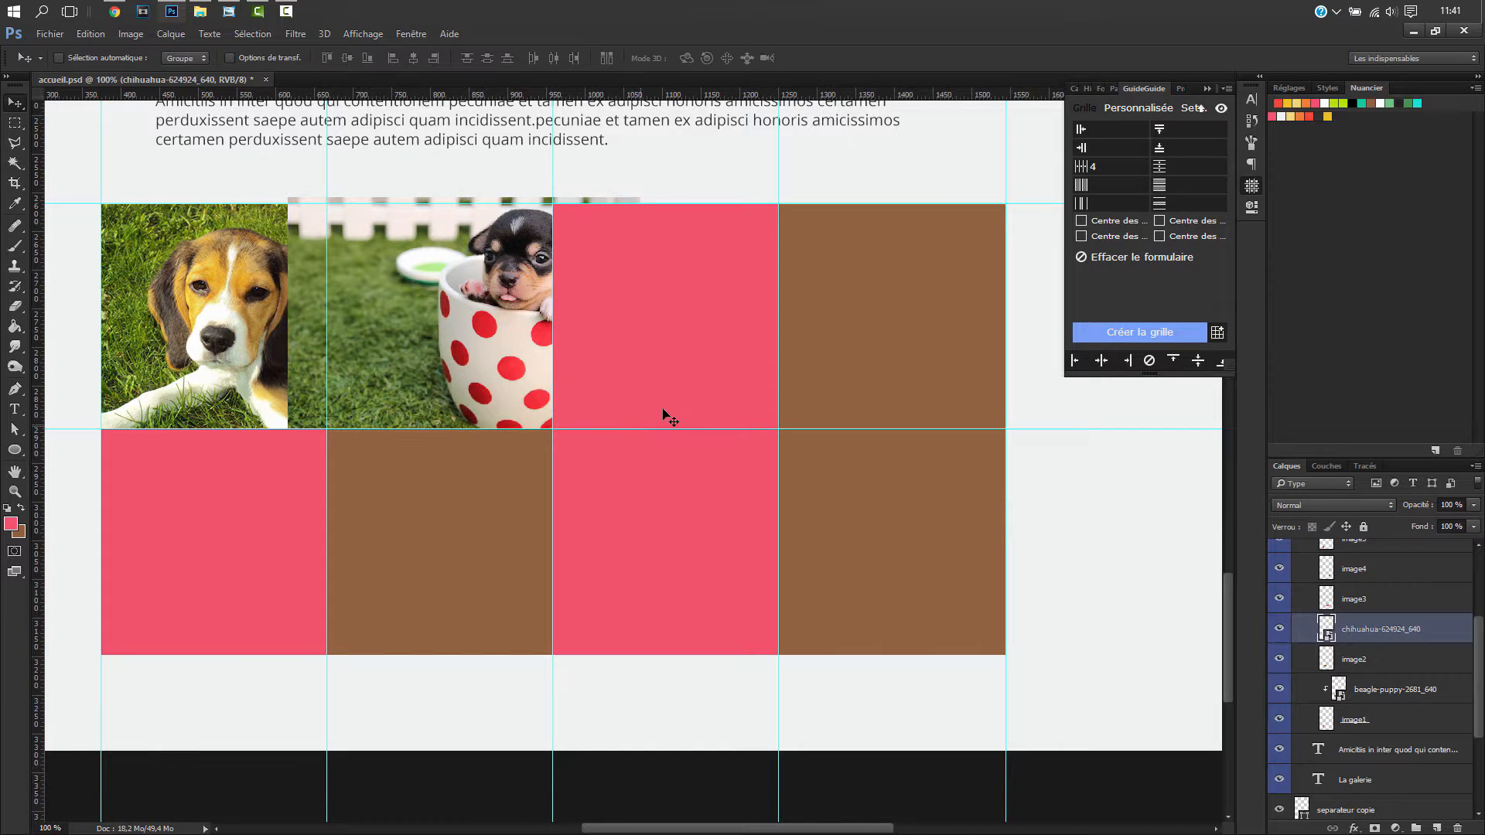
alt+click(1385, 637)
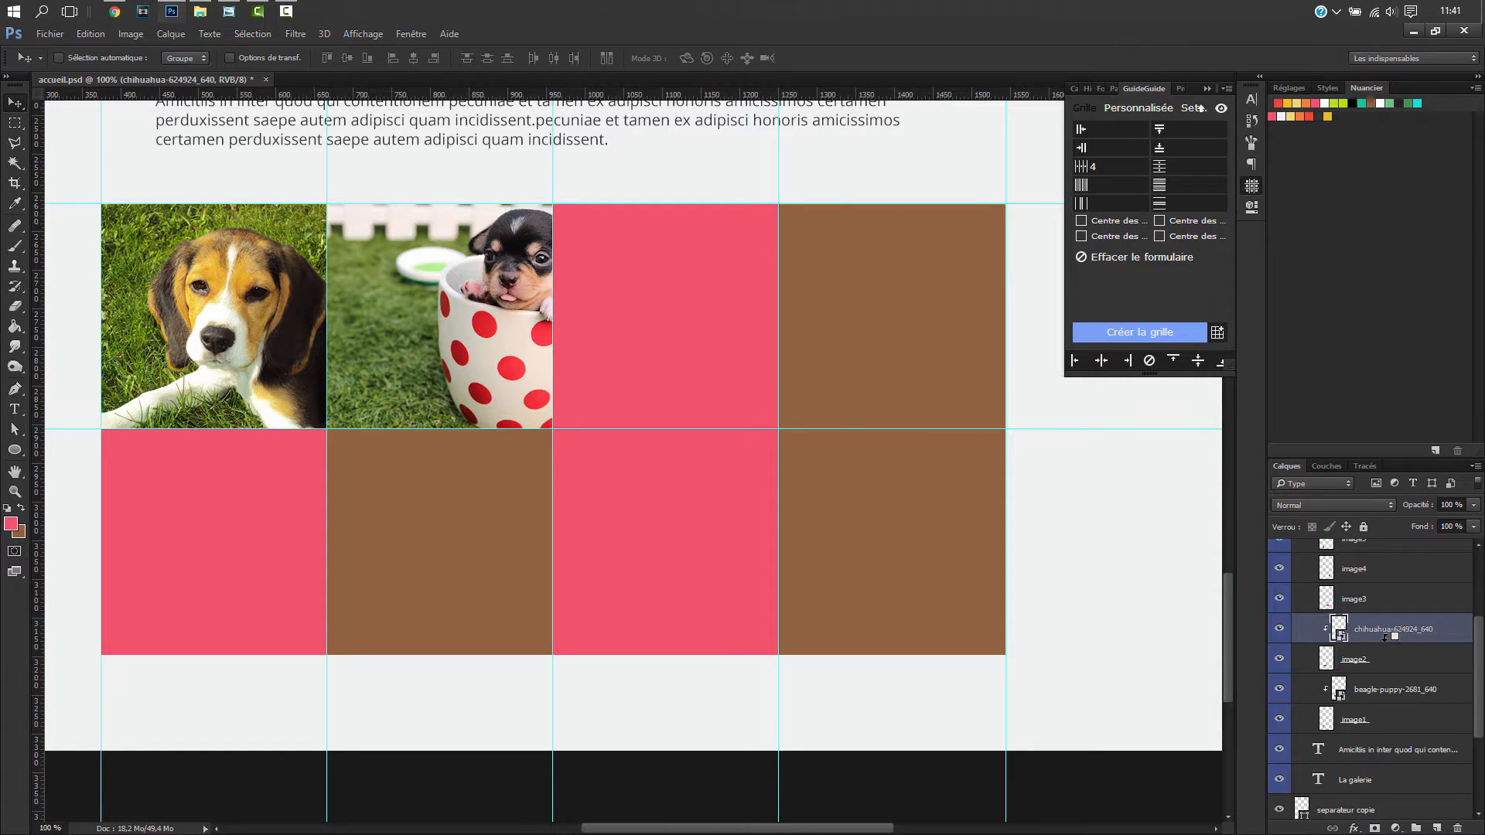
drag(498, 323, 437, 328)
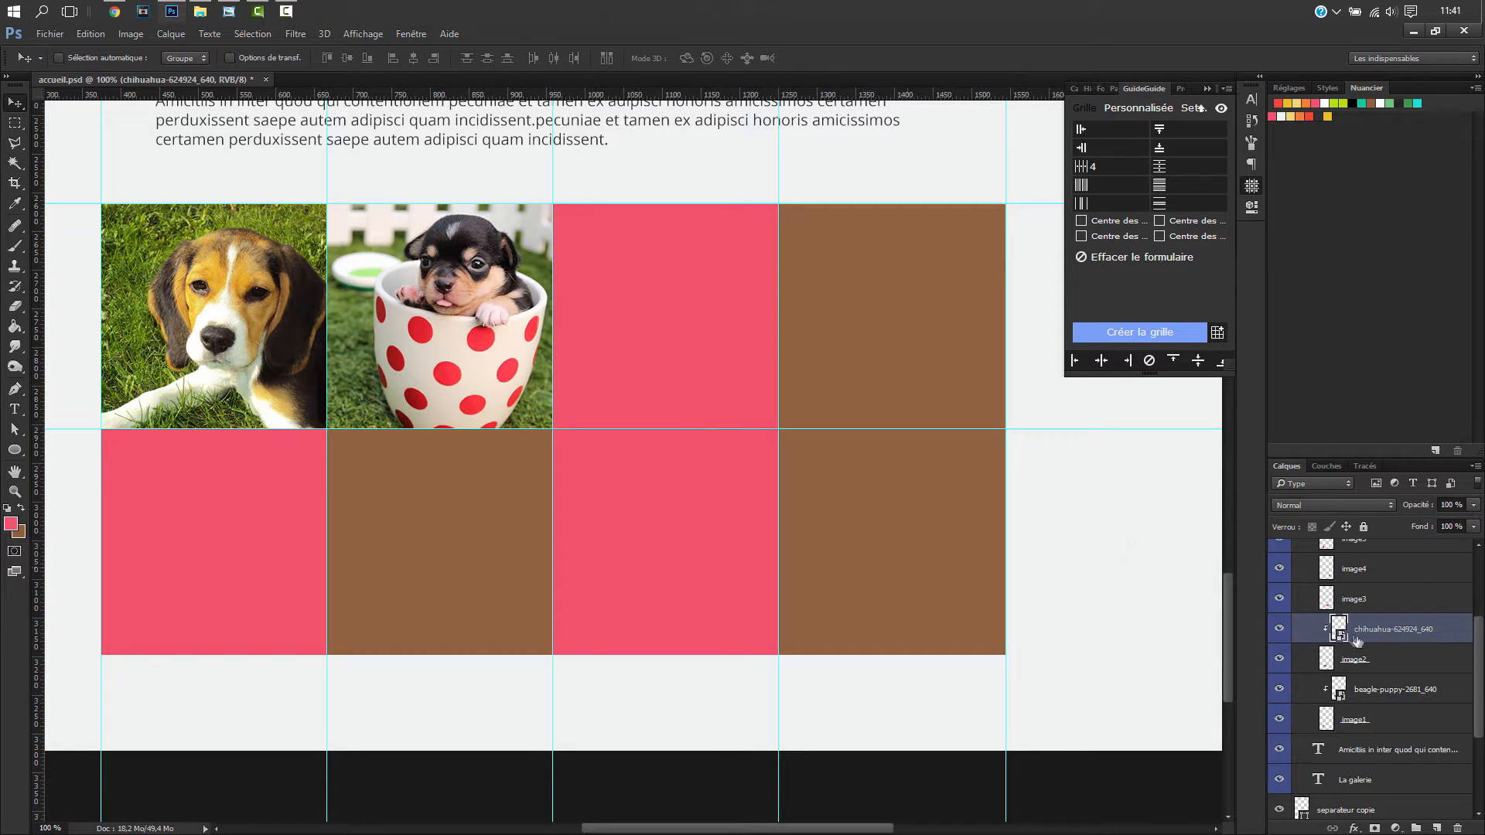
- Place dog-280332_640.jpg from the images folder above the image3 layer
click(1373, 602)
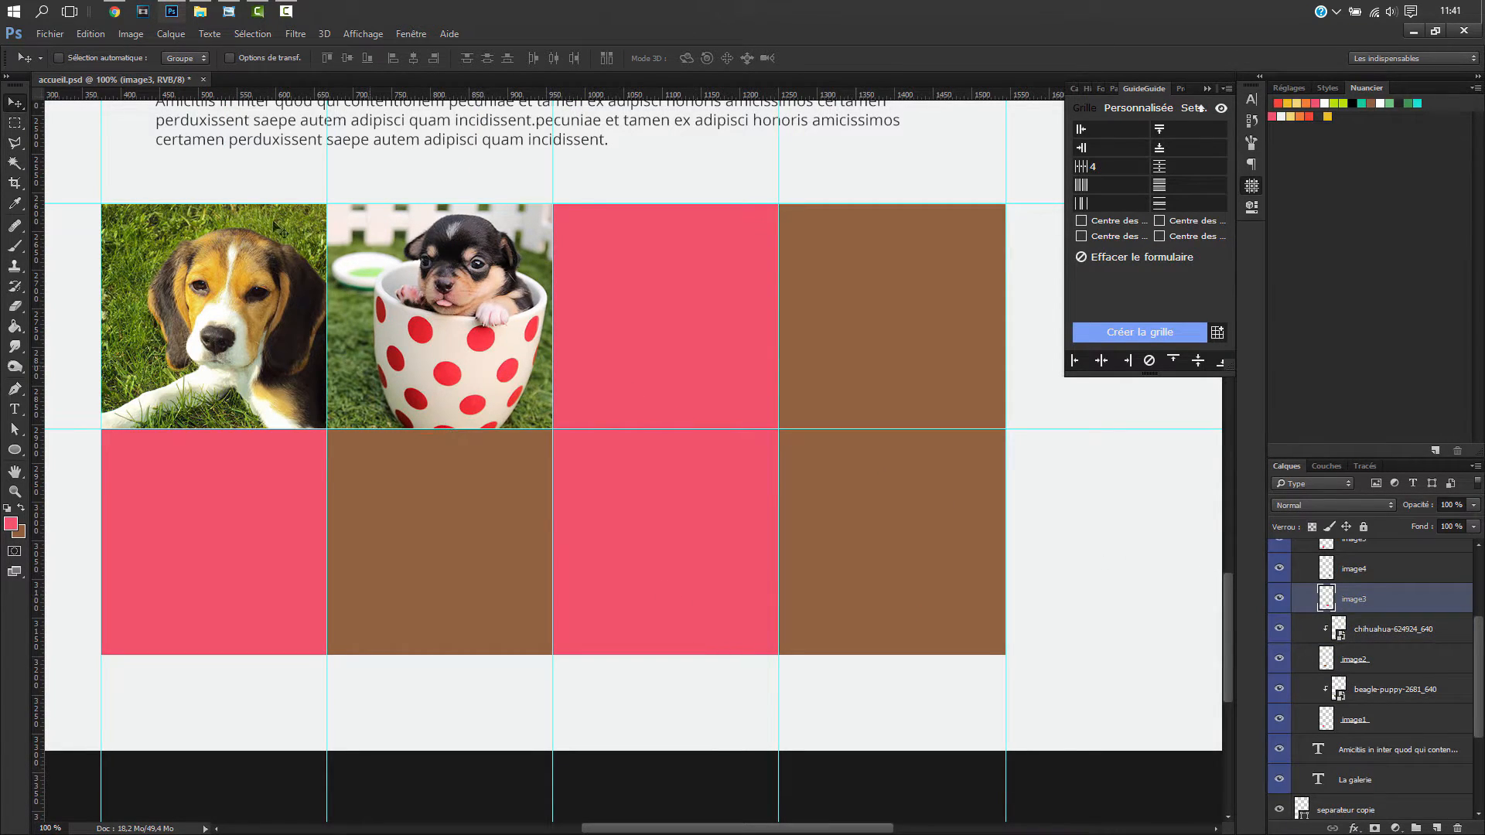
click(200, 11)
click(1282, 161)
drag(1282, 161, 697, 359)
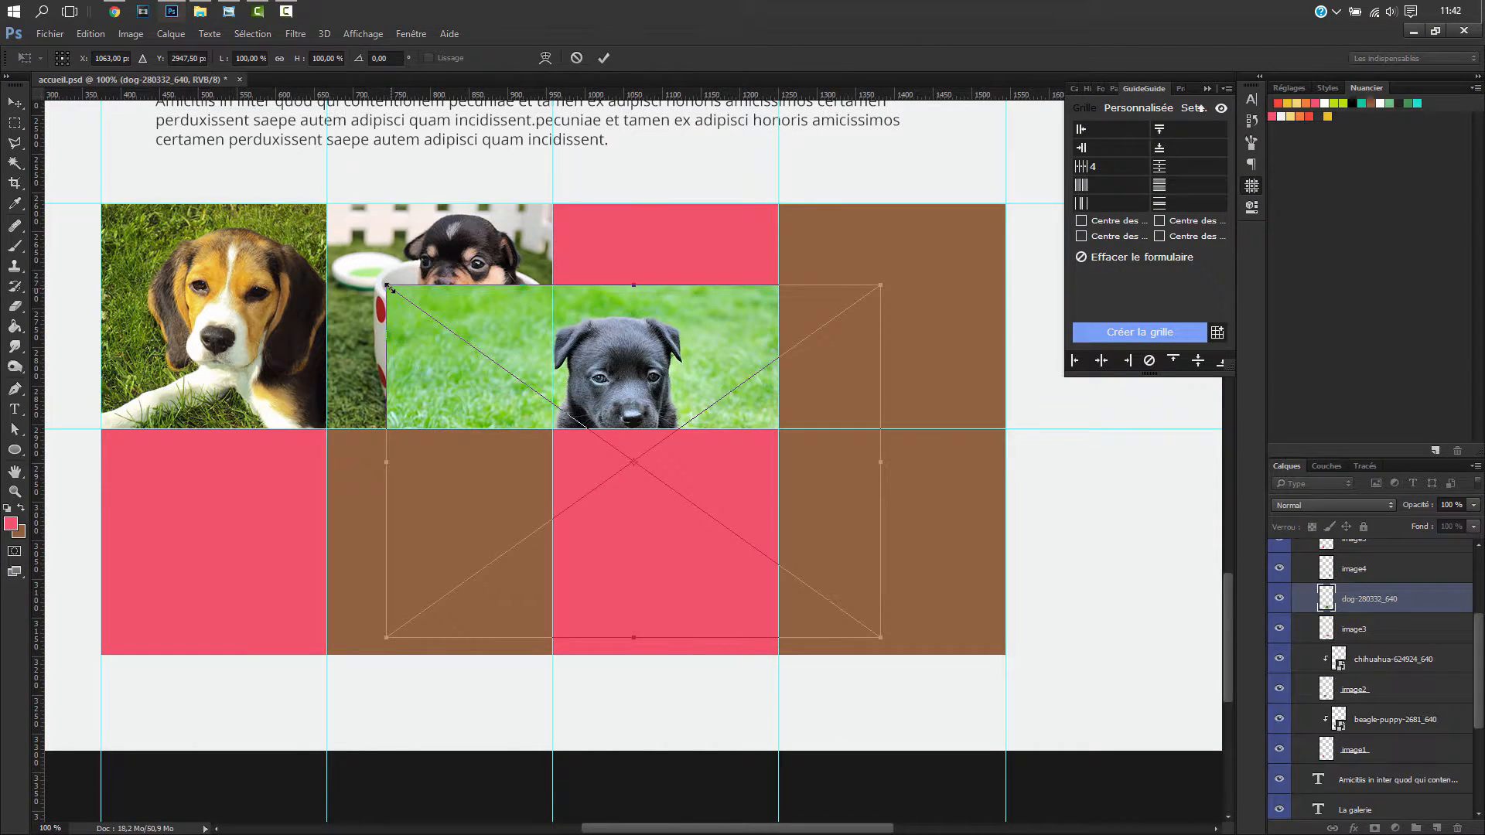
- Scale the black puppy photo to about 66% over the gallery's third square and clip it to image3
drag(389, 287, 561, 387)
drag(699, 447, 652, 254)
drag(821, 425, 829, 426)
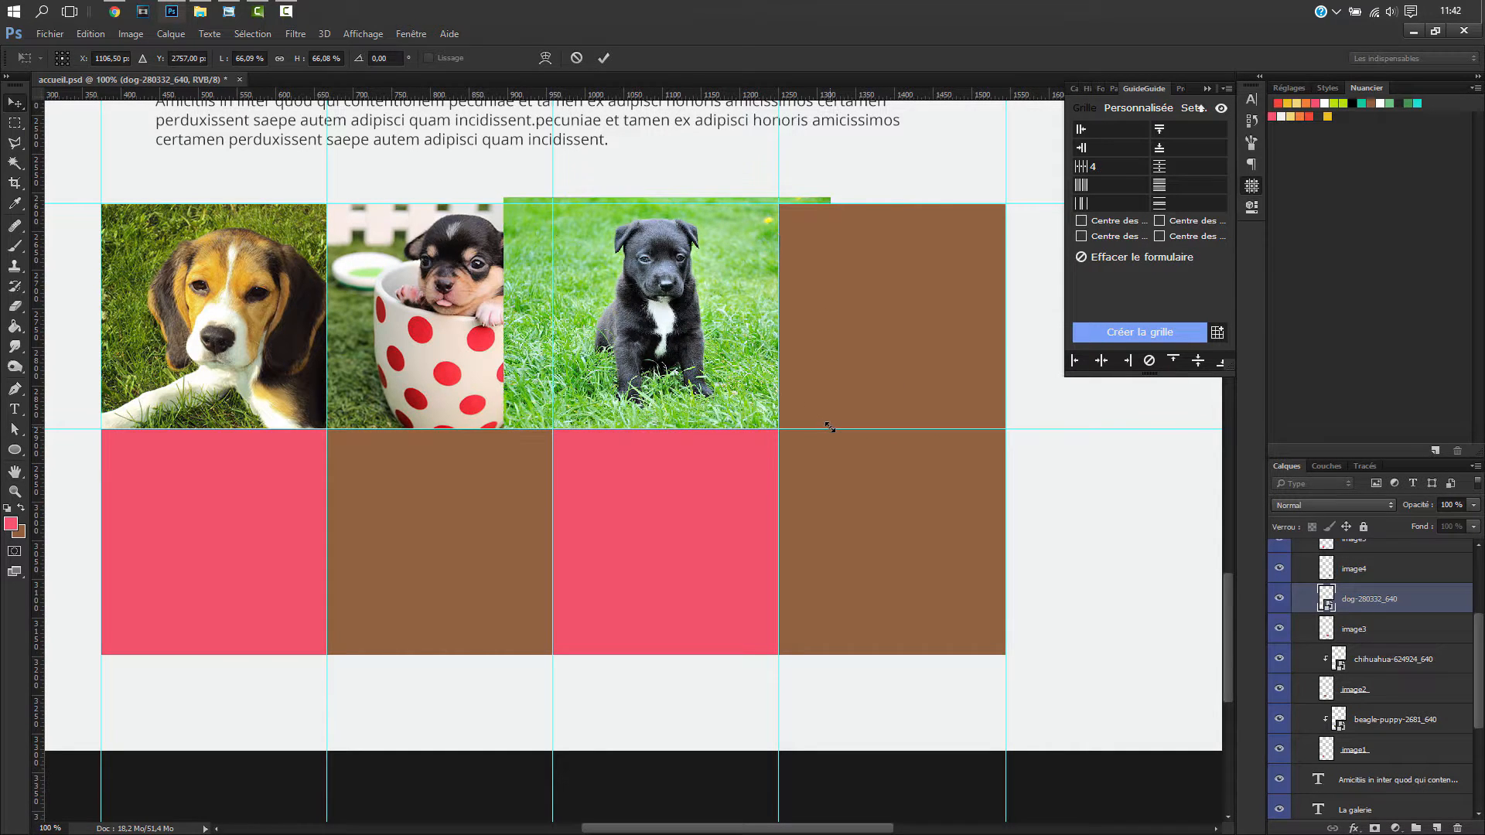
key(Return)
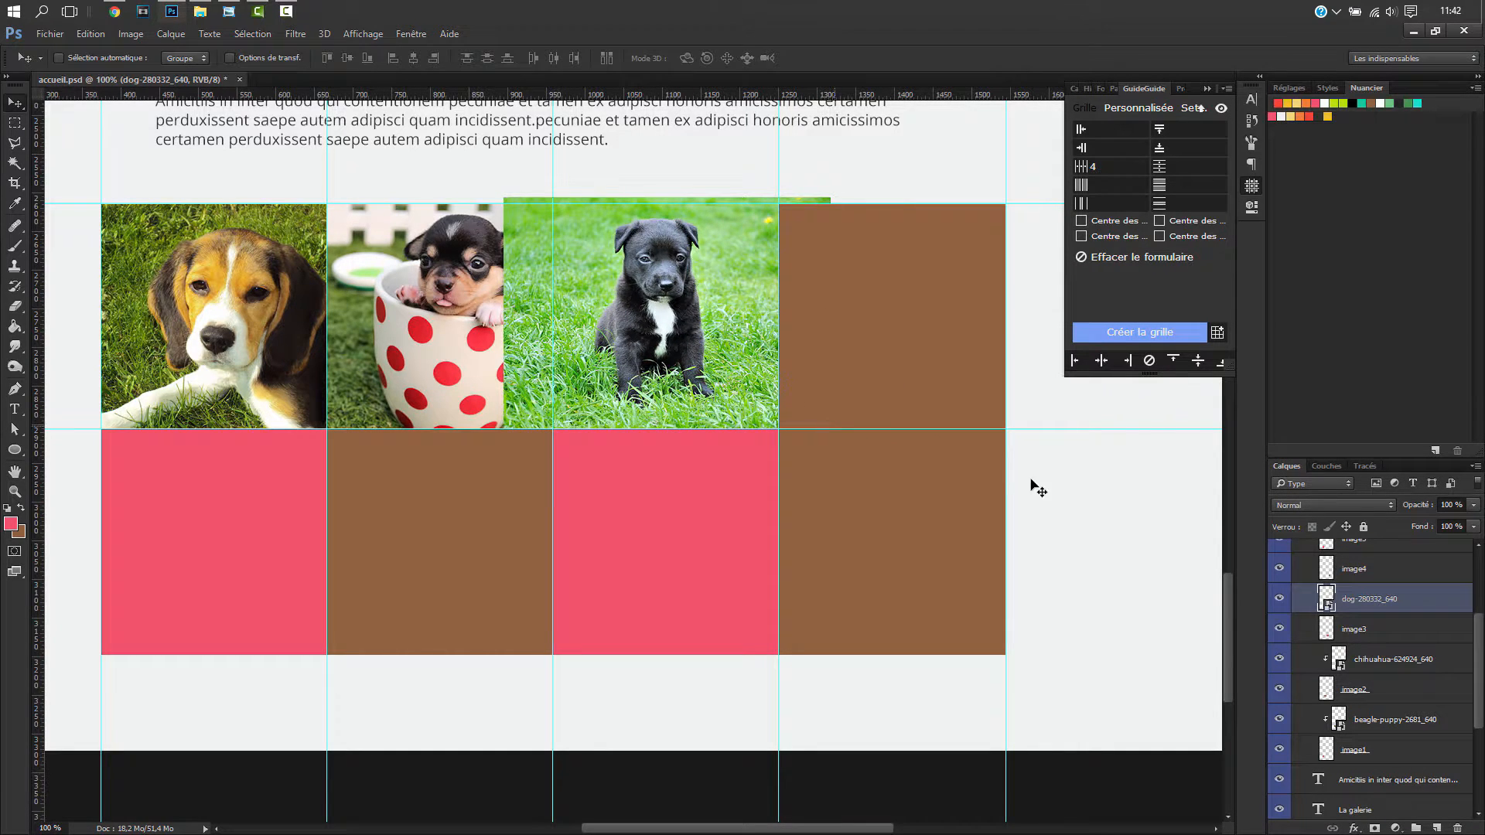
alt+click(1395, 611)
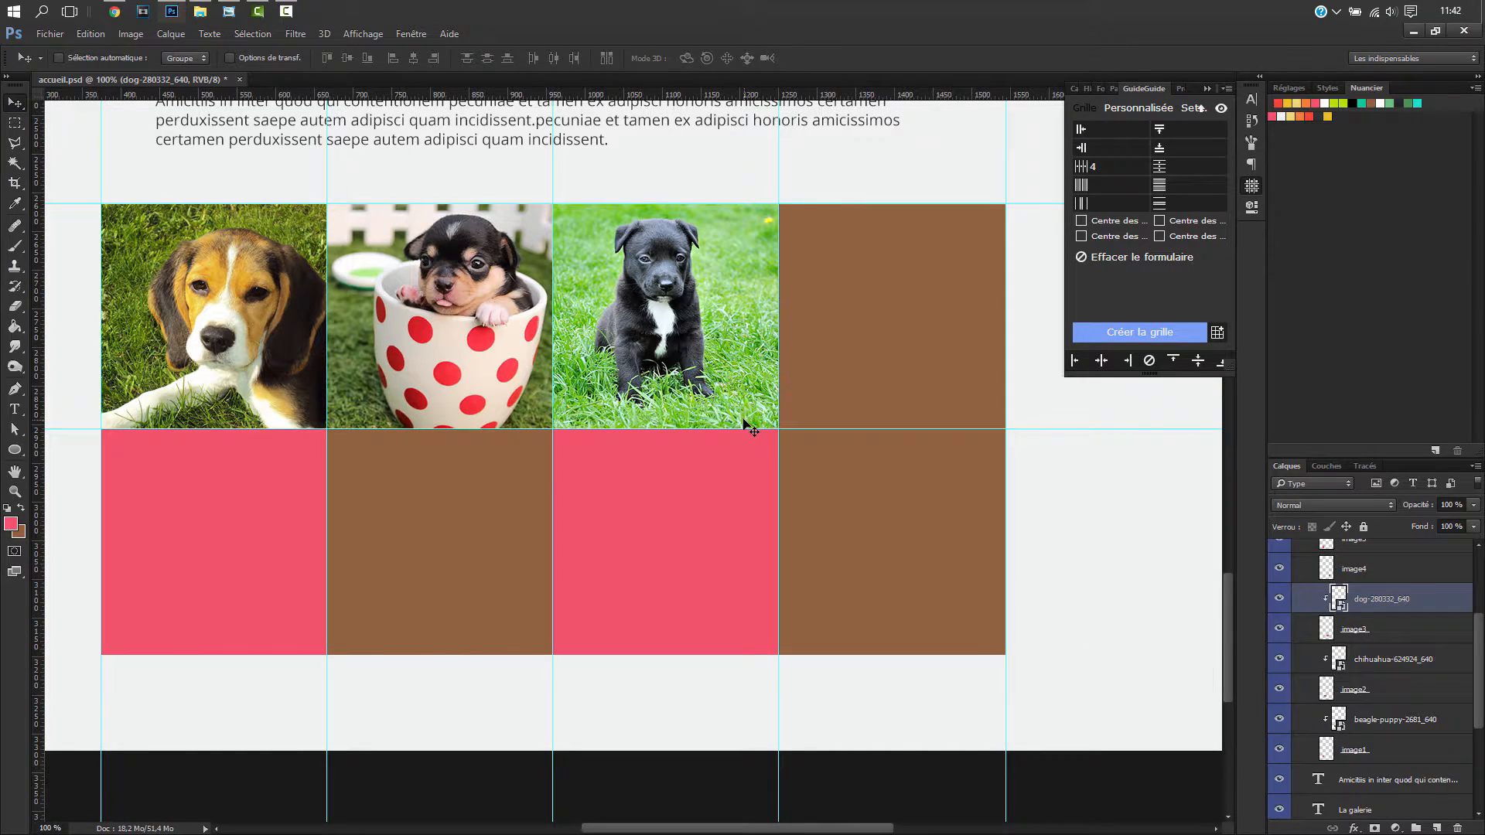
- Place dog-287420_640.jpg from the images folder above the image4 layer
click(1358, 568)
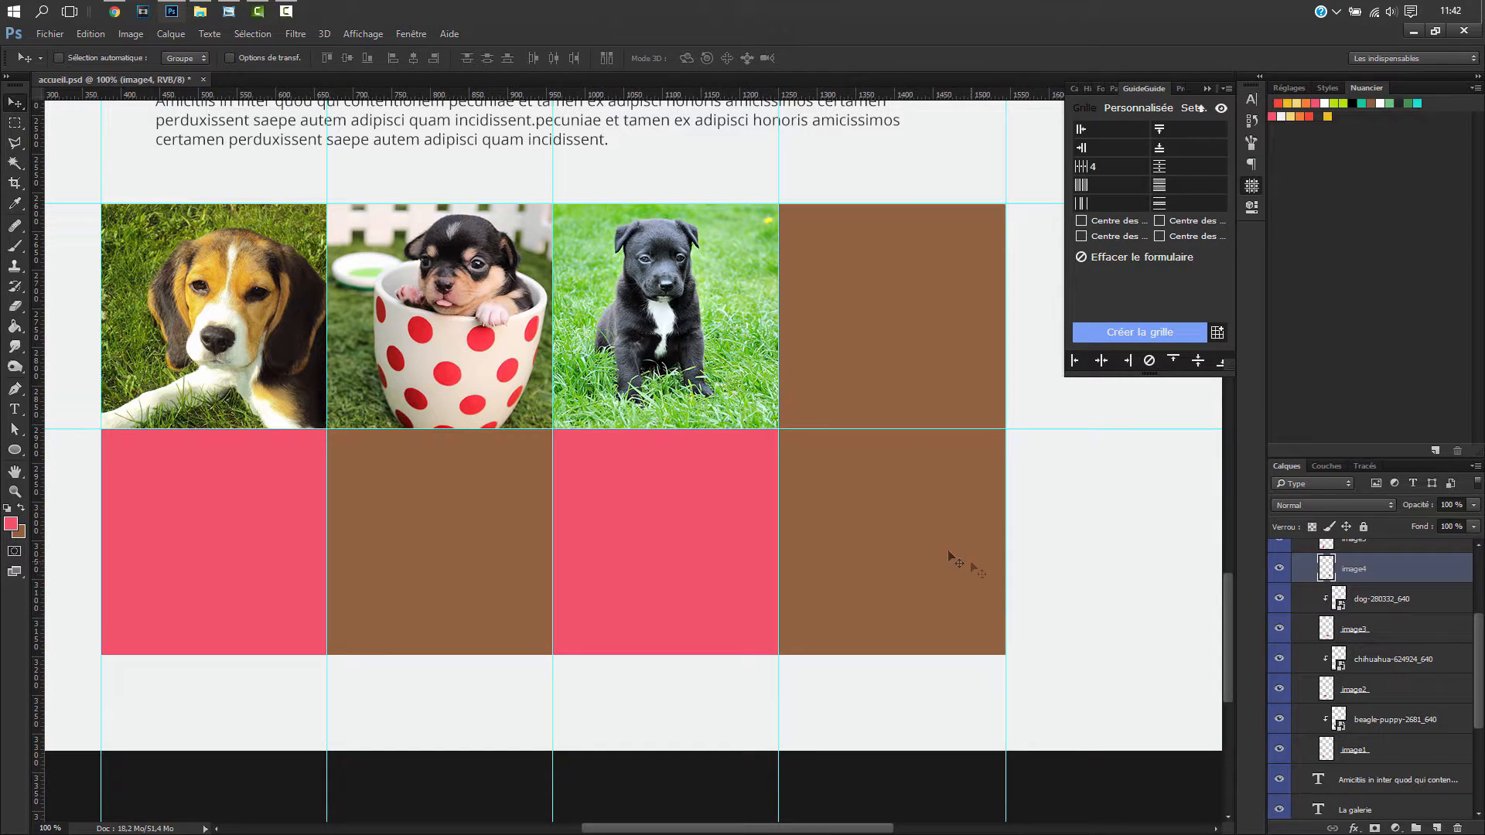
scroll(1345, 611, up, 2)
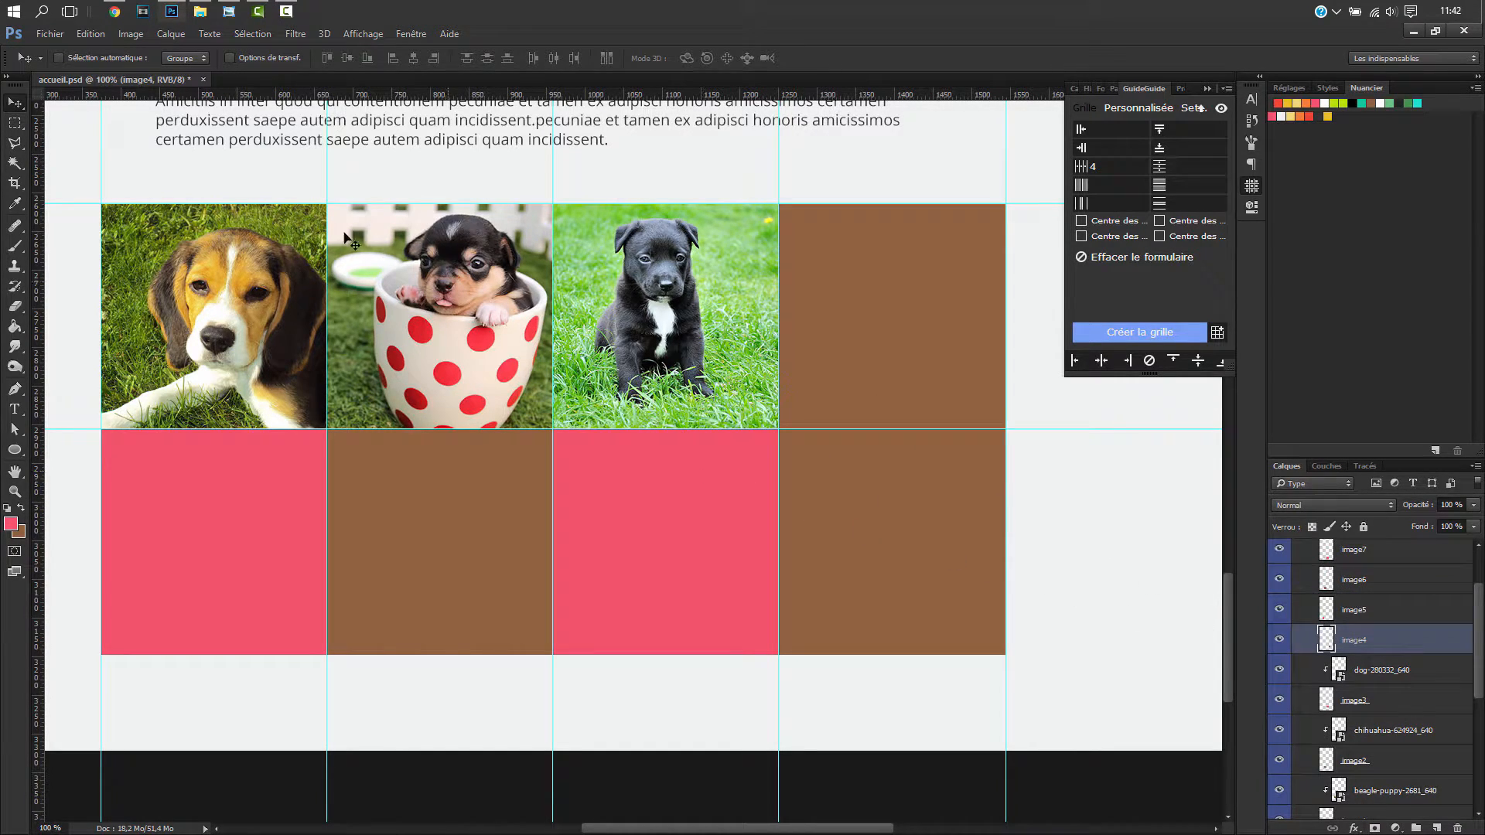
click(199, 11)
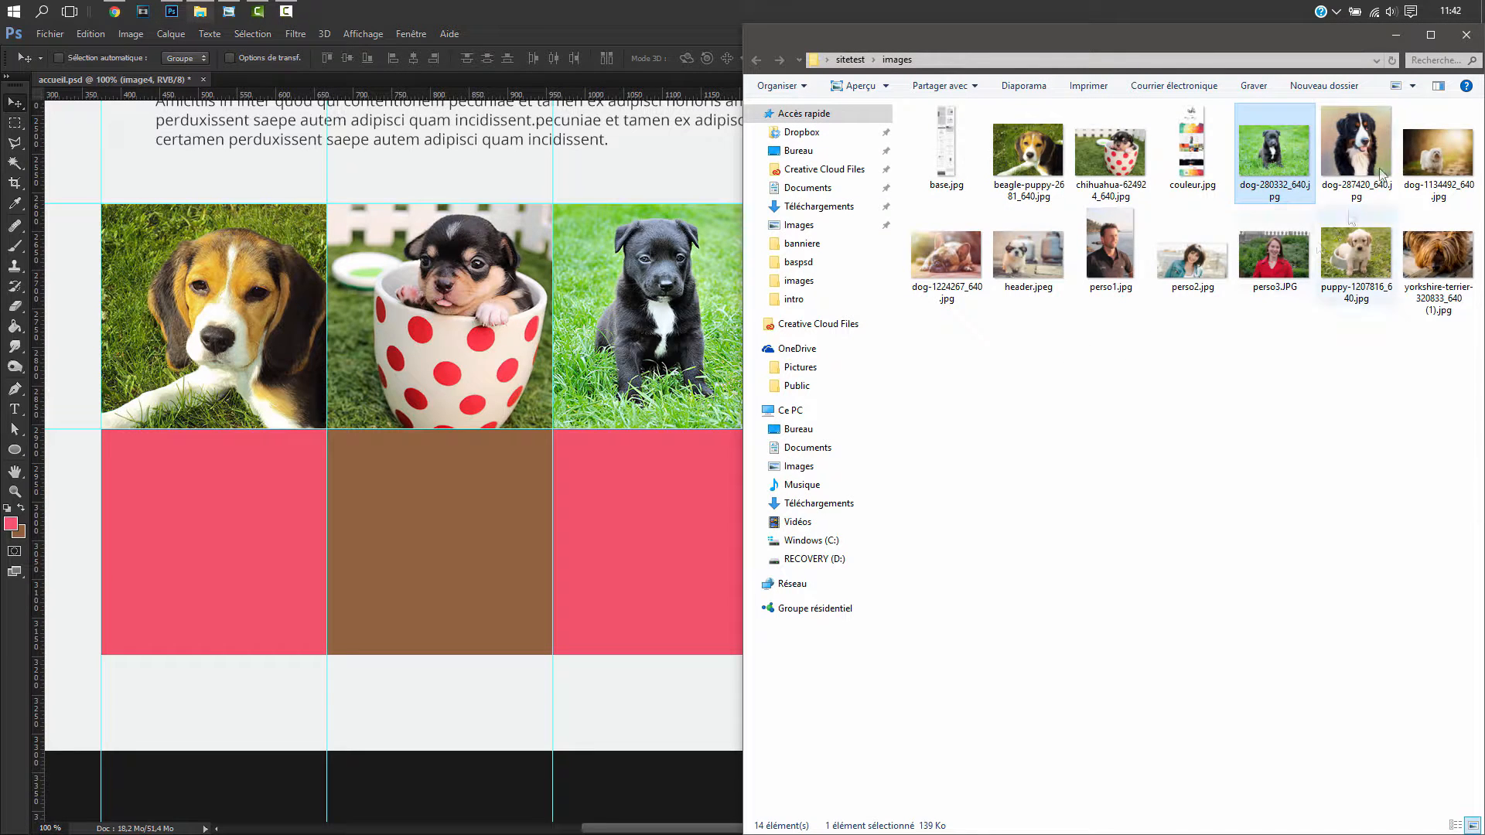
drag(1372, 139, 710, 396)
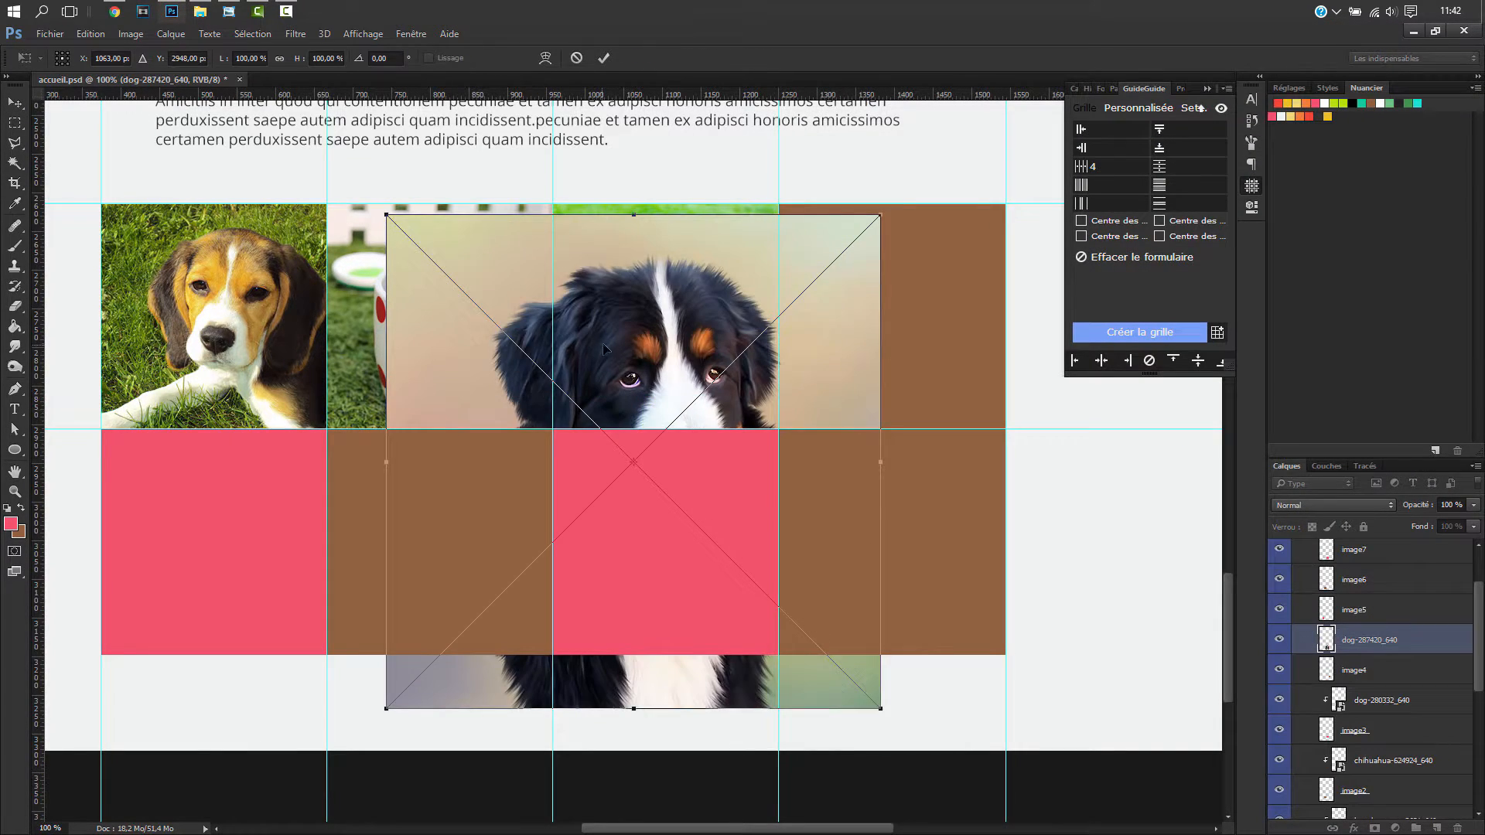
- Scale the dog-287420_640 photo down to slightly larger than the gallery's fourth square and clip it to image4
drag(758, 309, 805, 294)
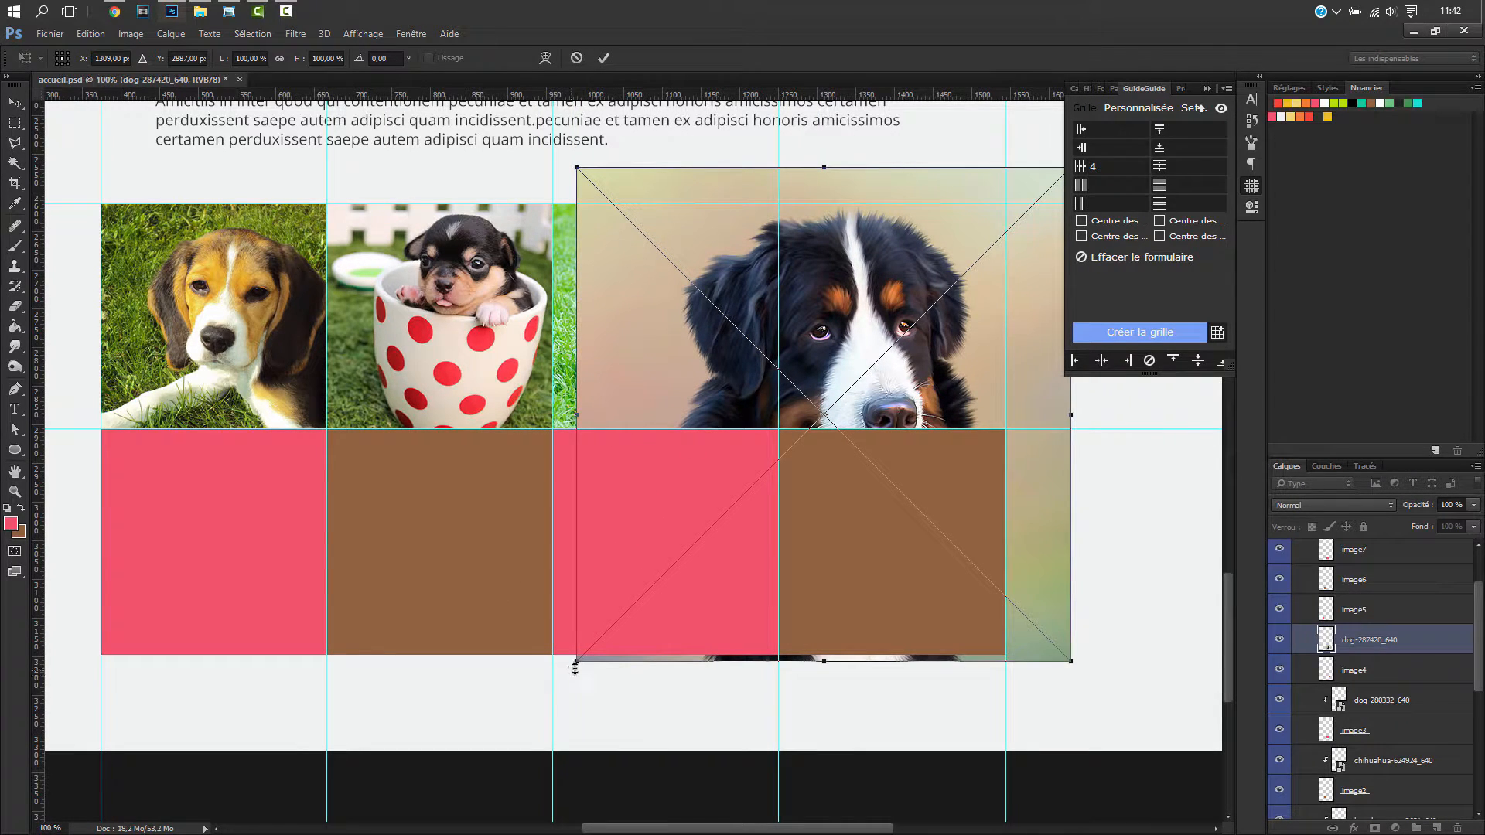
drag(580, 661, 786, 511)
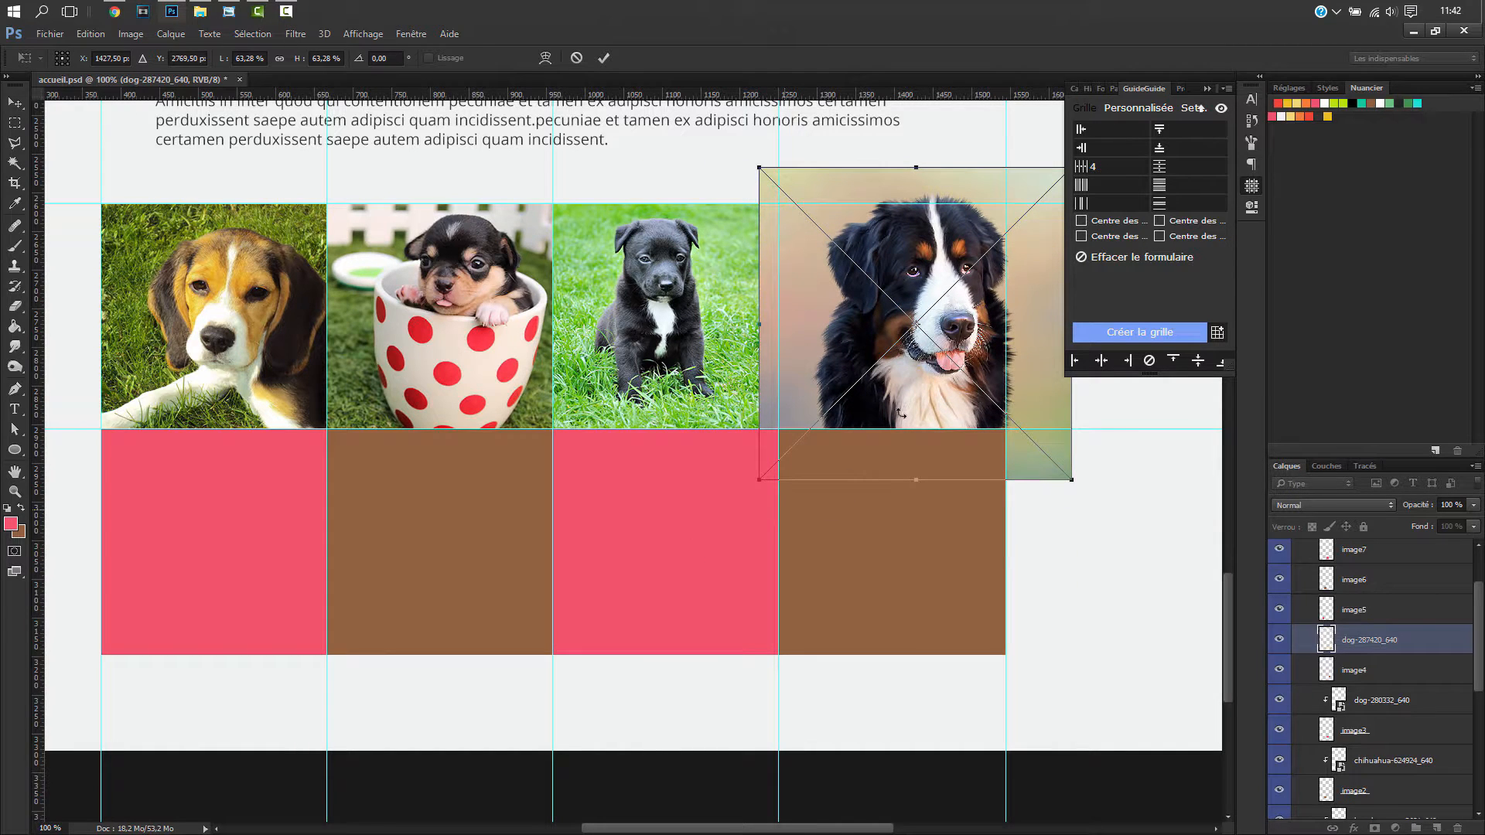
click(1207, 88)
drag(1076, 164, 1023, 182)
drag(1037, 482, 1016, 459)
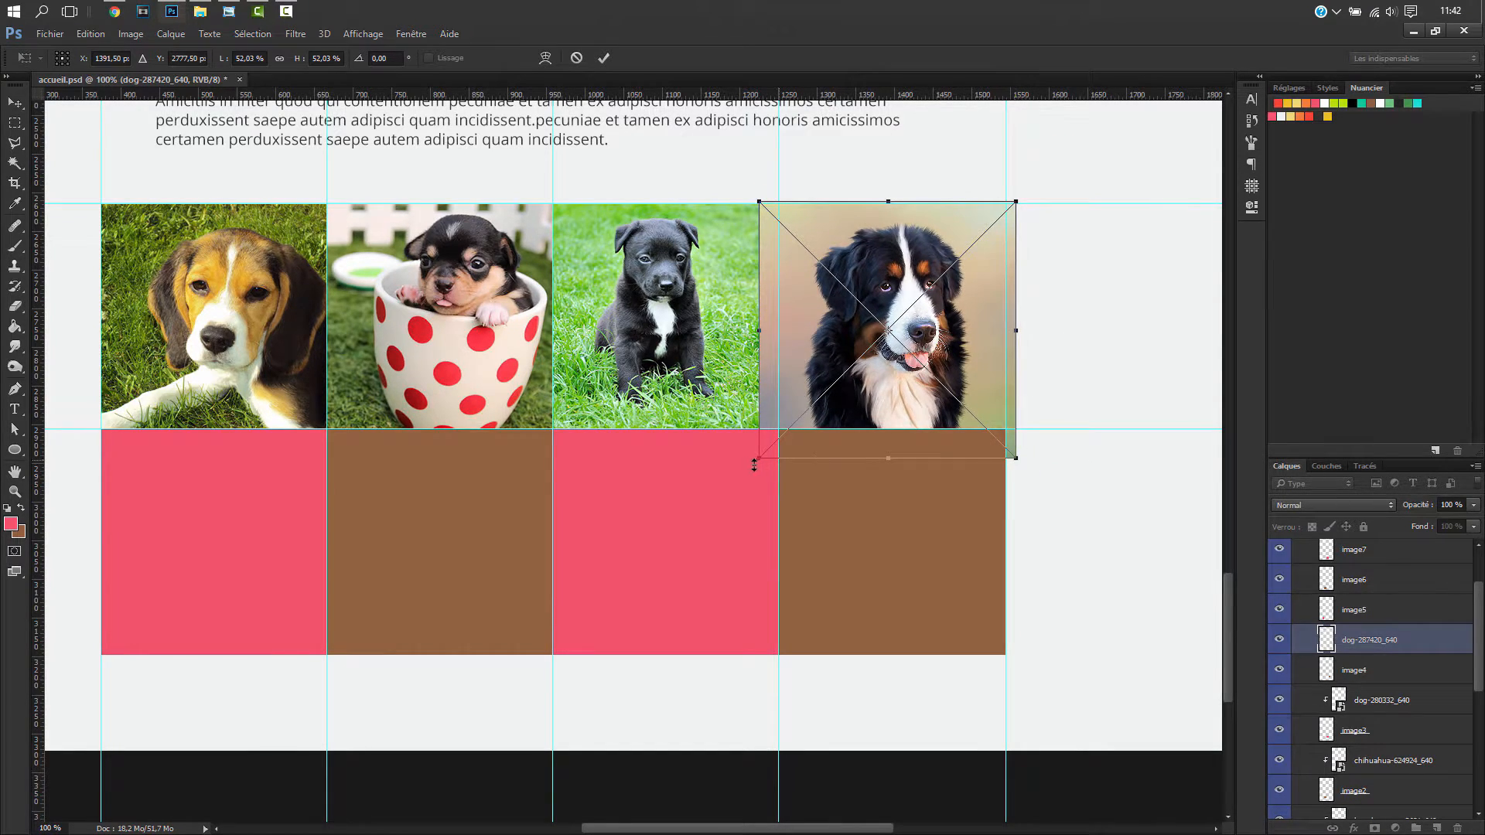
drag(756, 457, 774, 444)
key(Return)
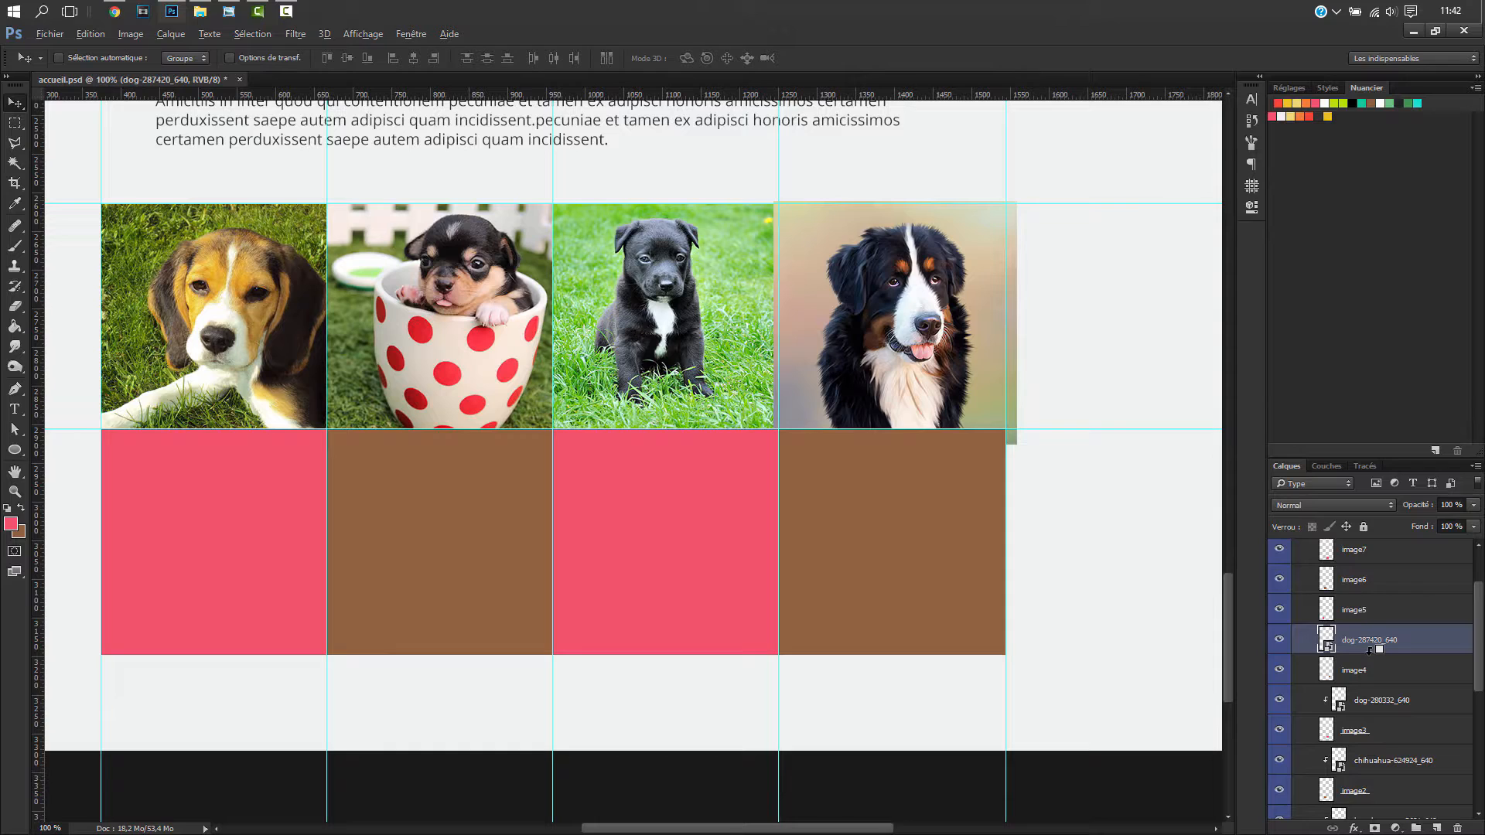
alt+click(1369, 651)
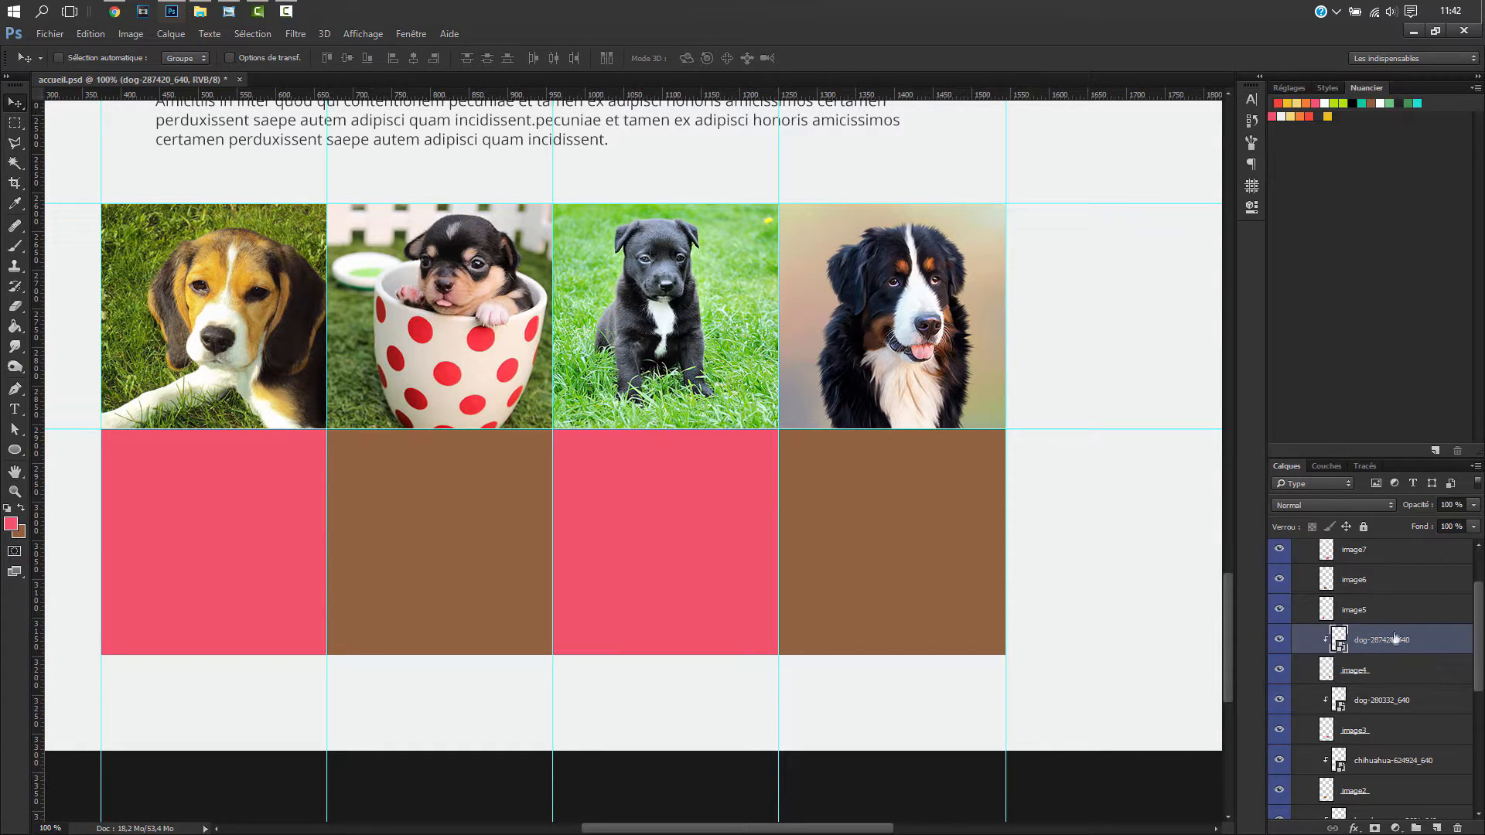
- Place dog-1134492_640.jpg from the images folder above image5 and move it over the first square of the lower row
click(1370, 611)
click(199, 10)
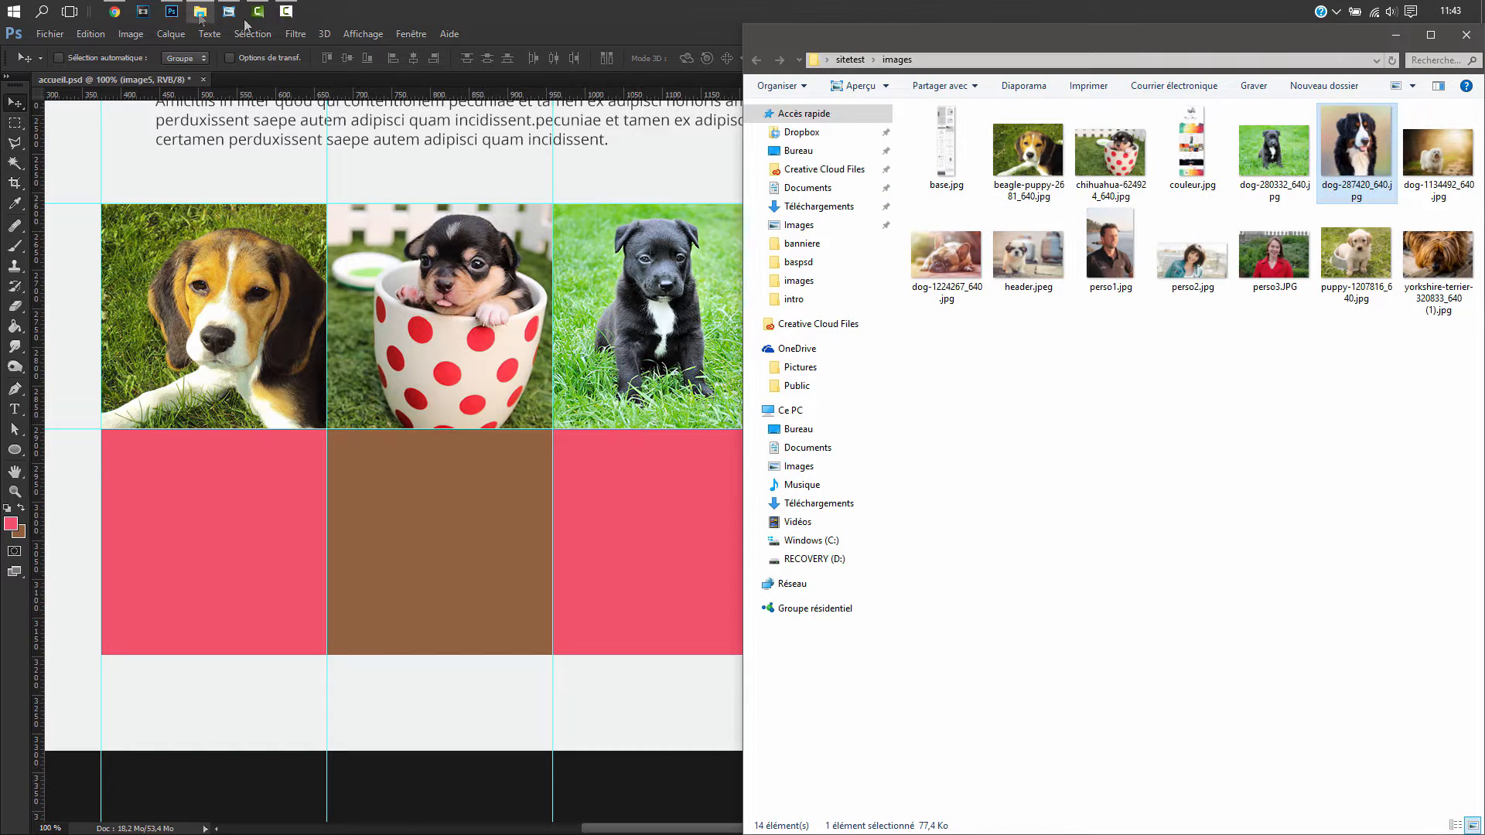
click(928, 249)
click(1470, 154)
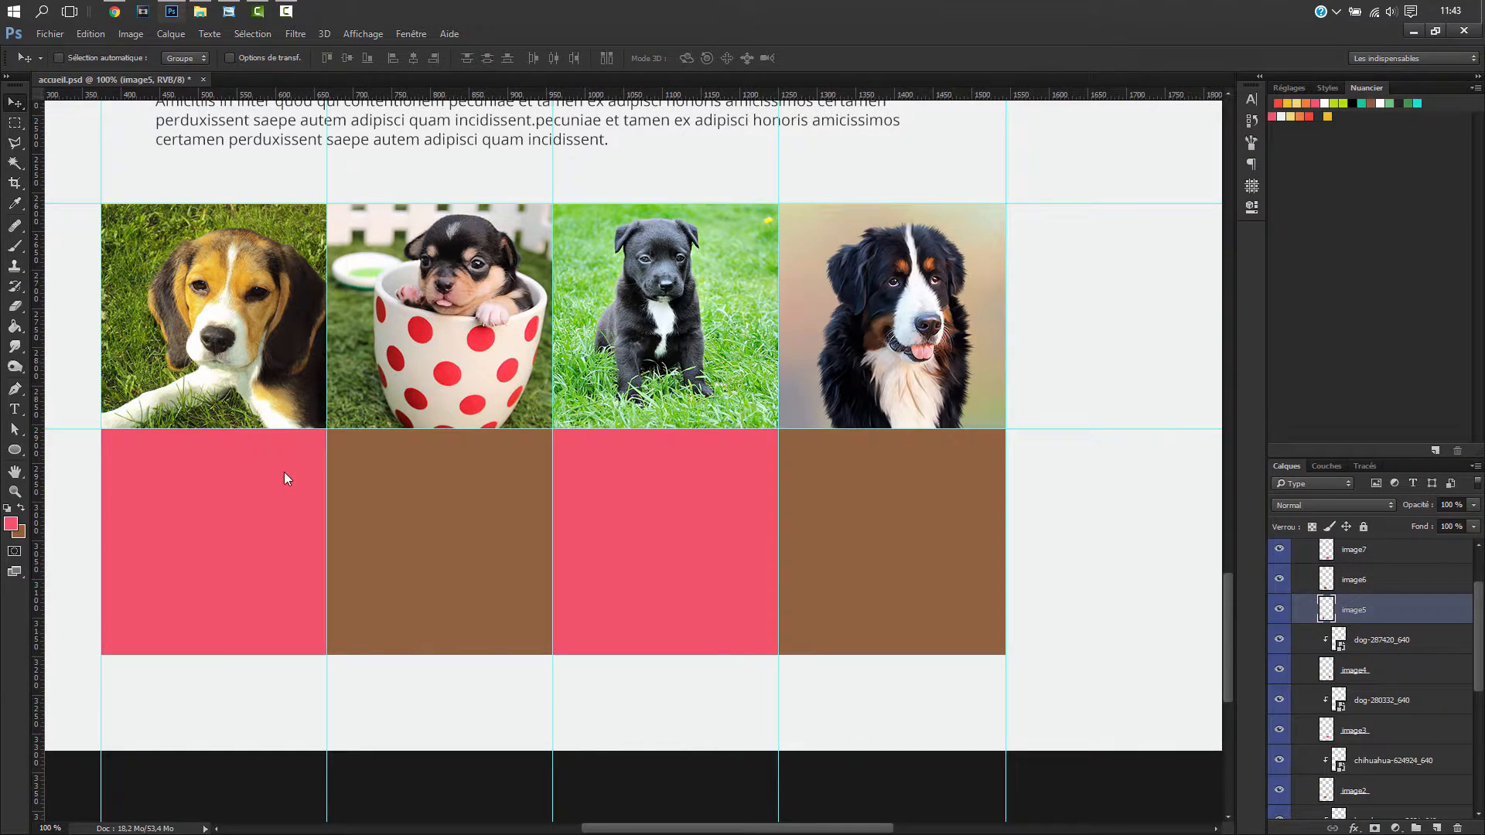
drag(641, 441, 159, 451)
- Scale the white dog photo to about 311% and clip it to the image5 square with the dog centred
drag(205, 506, 466, 632)
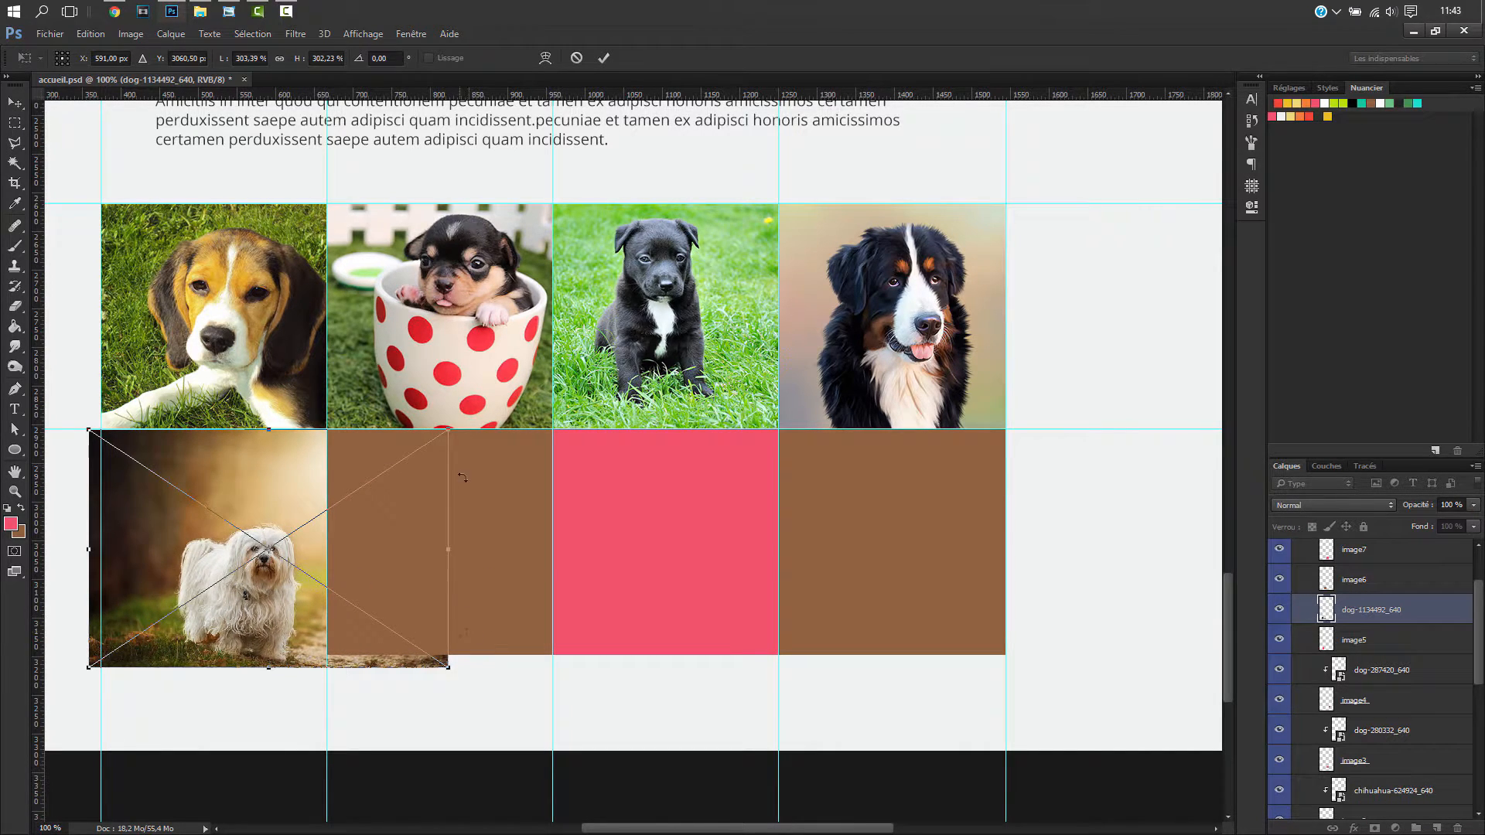
drag(446, 429, 457, 424)
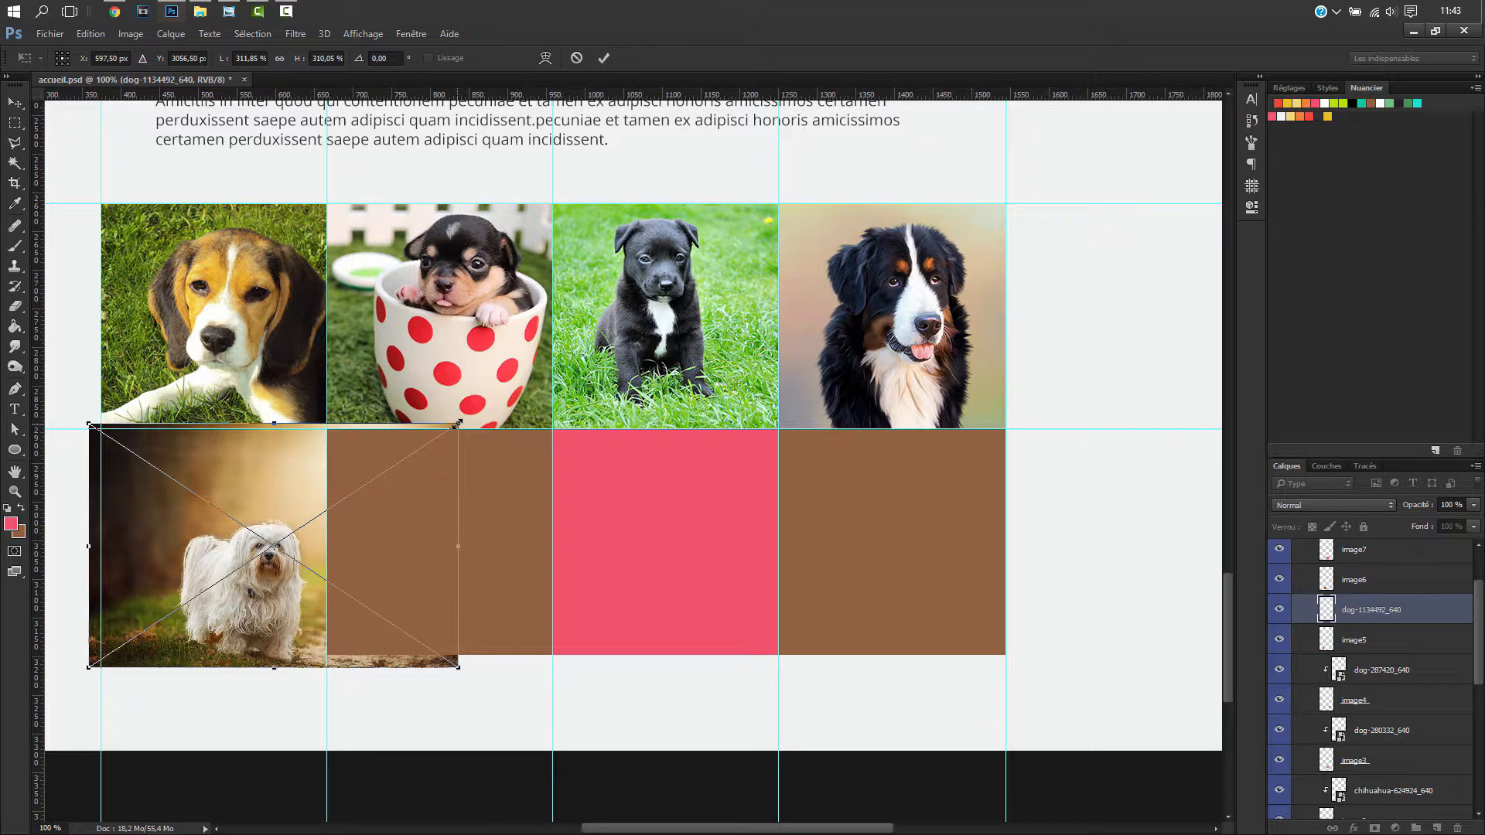
key(Return)
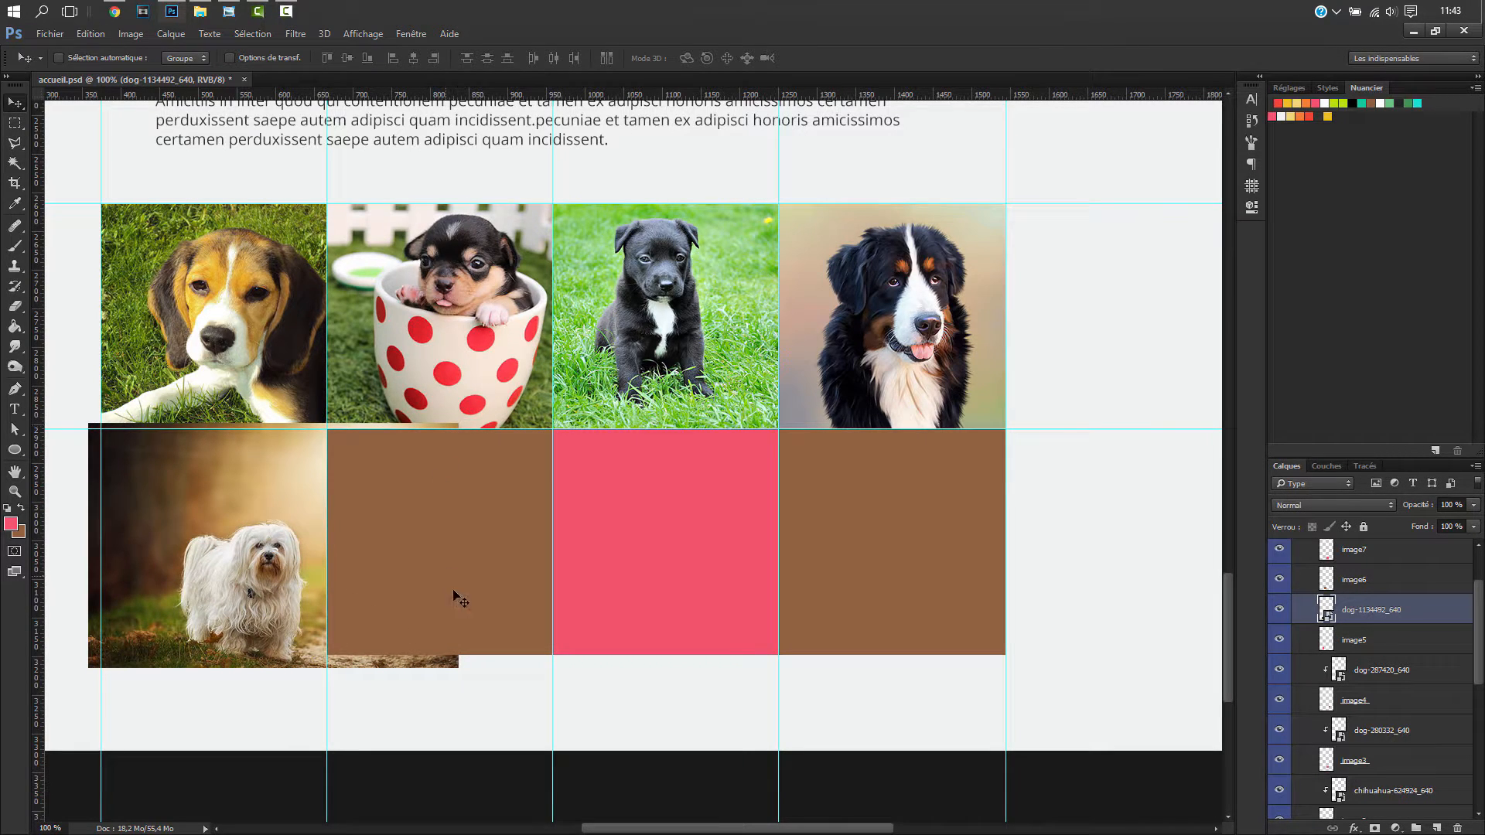
alt+click(1378, 622)
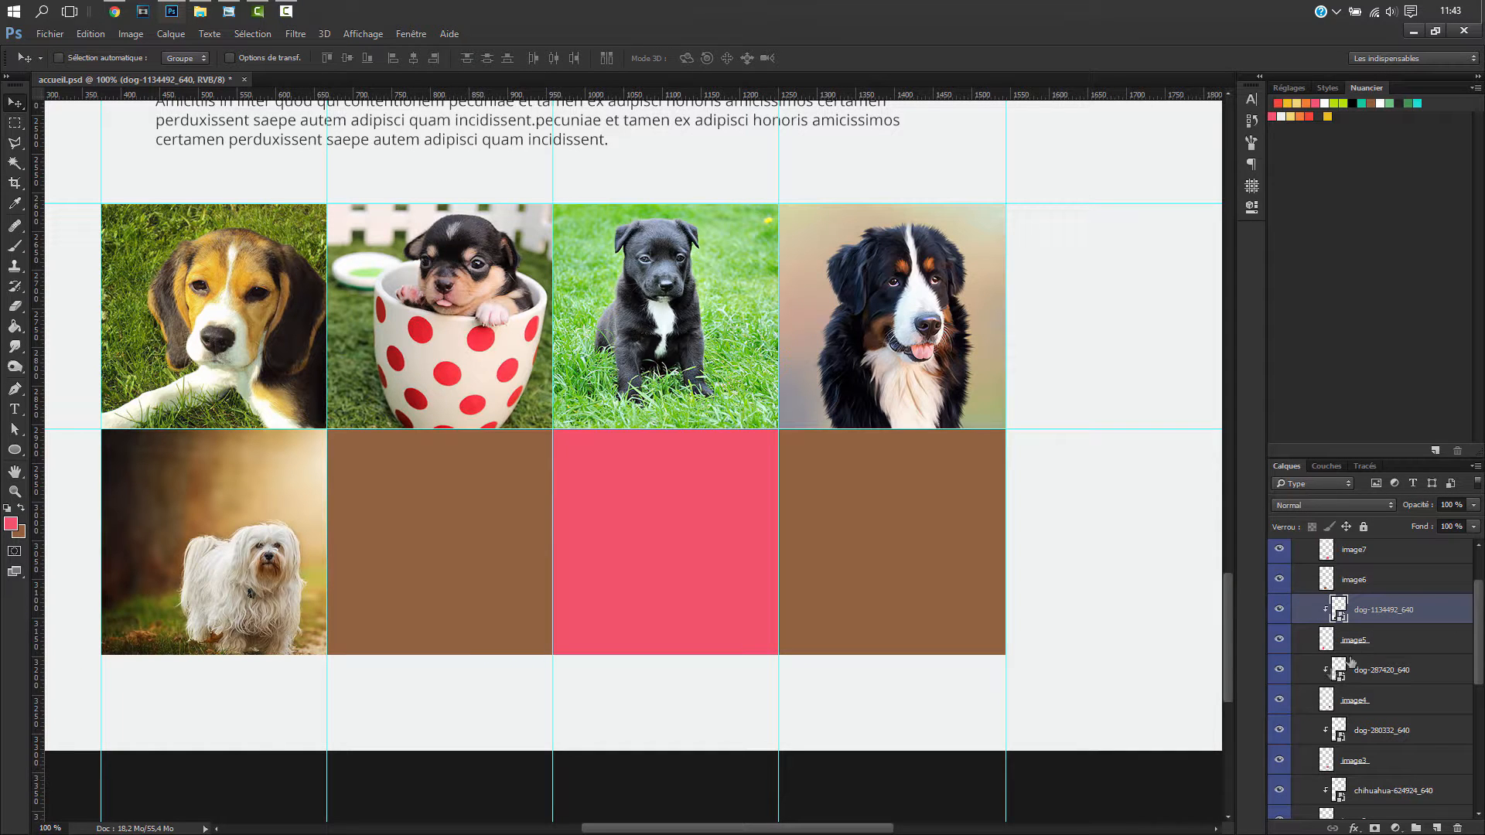
drag(277, 565, 249, 555)
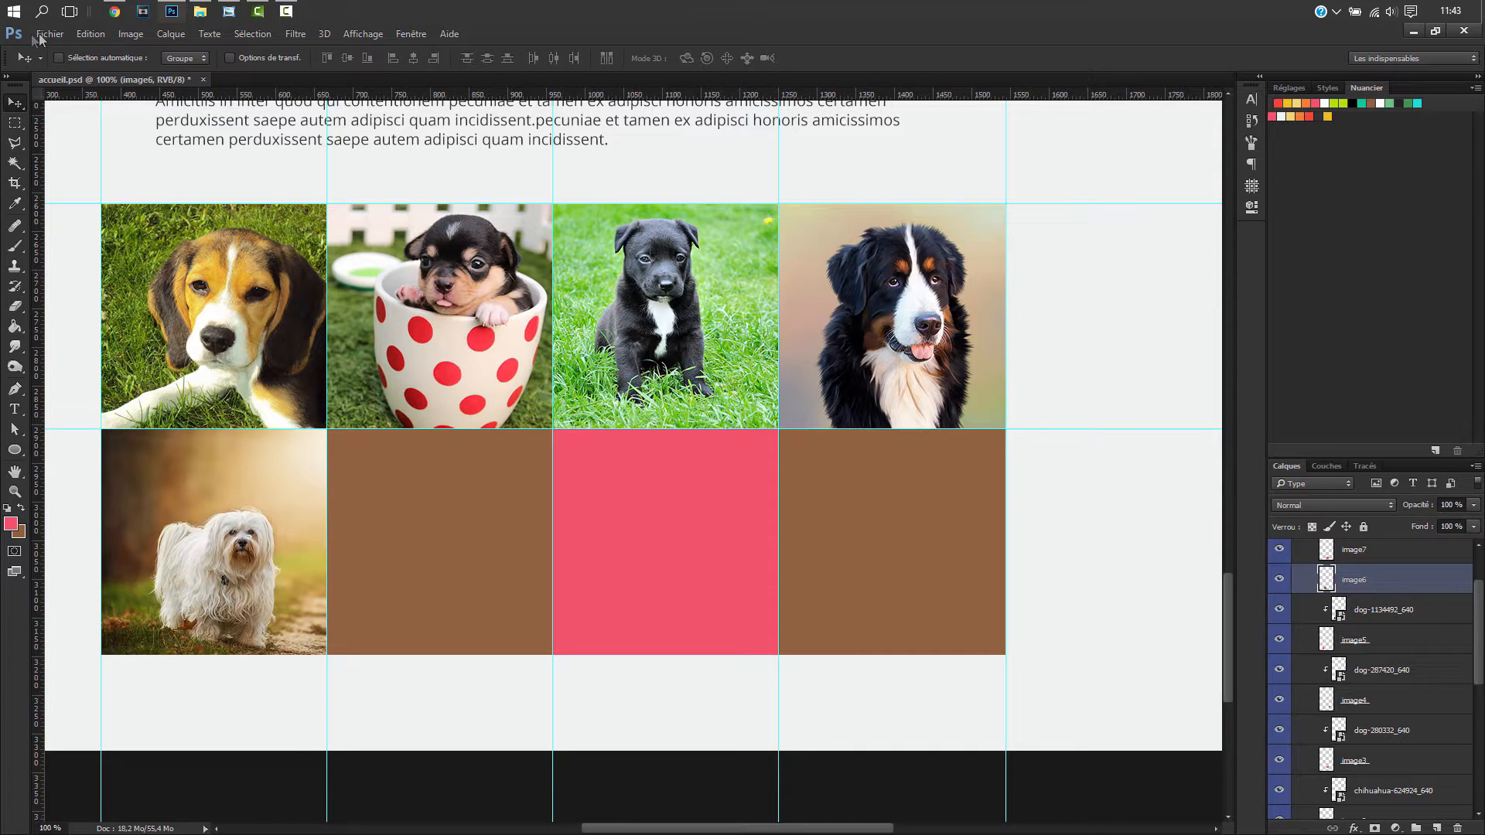
- Place dog-1224267_640.jpg from the images folder above image6 and move it over the second square of the lower row
click(201, 11)
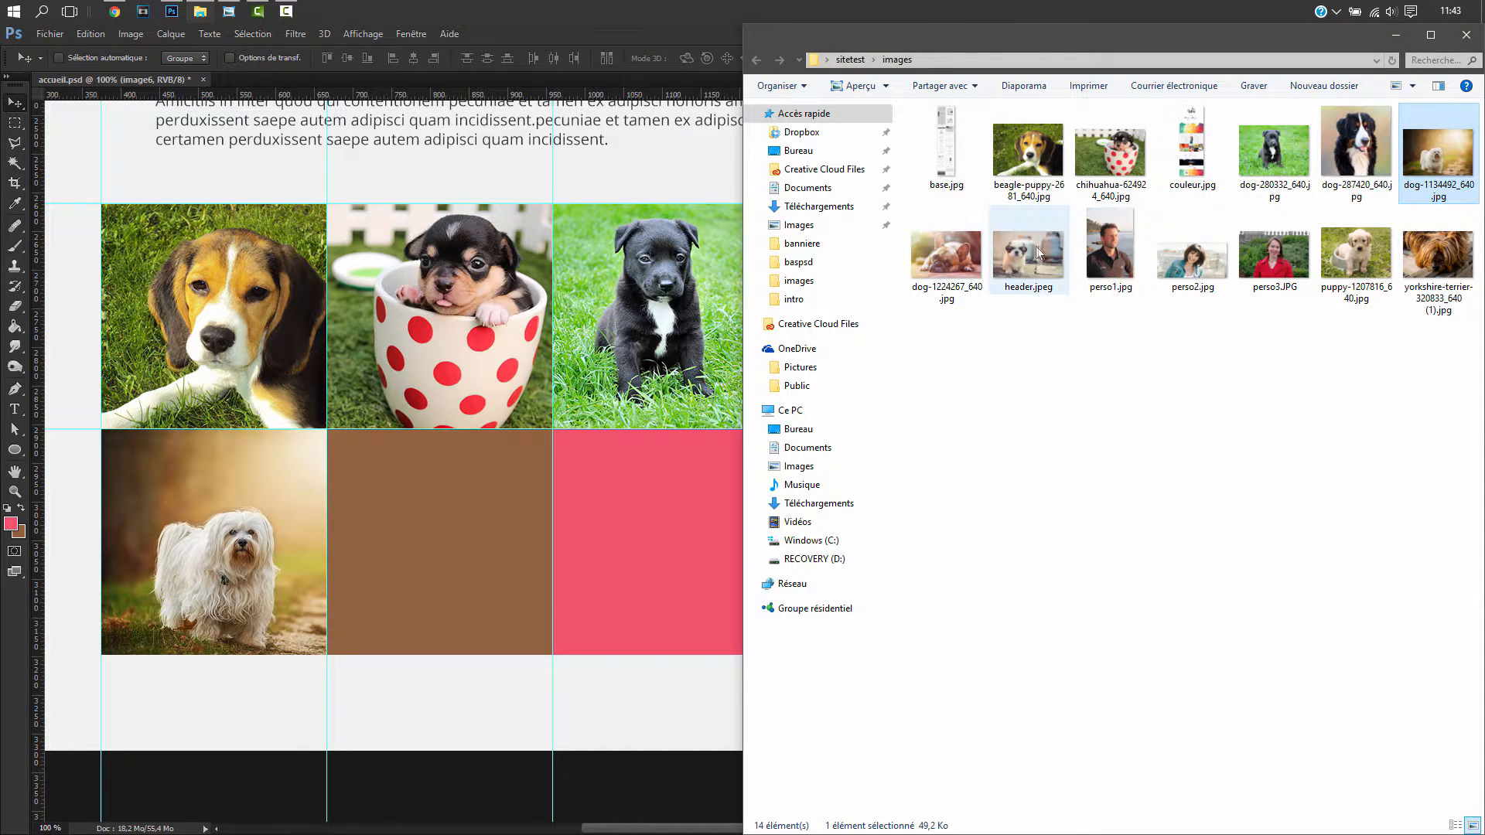
drag(953, 263, 430, 501)
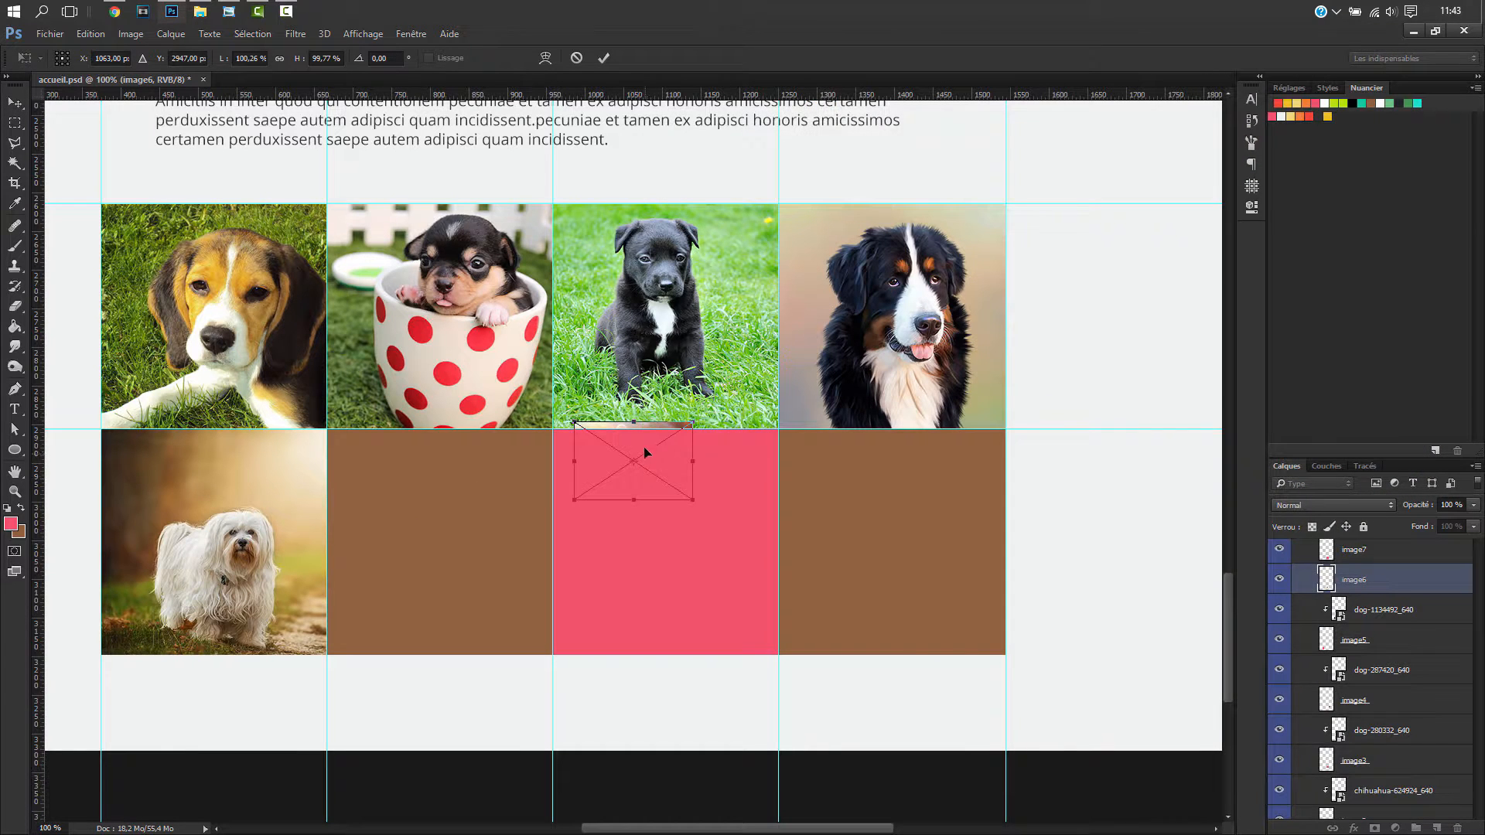
drag(618, 458, 329, 466)
- Scale the lying bulldog photo to about 290% and clip it to the image6 square, shifted slightly left
drag(431, 503, 687, 614)
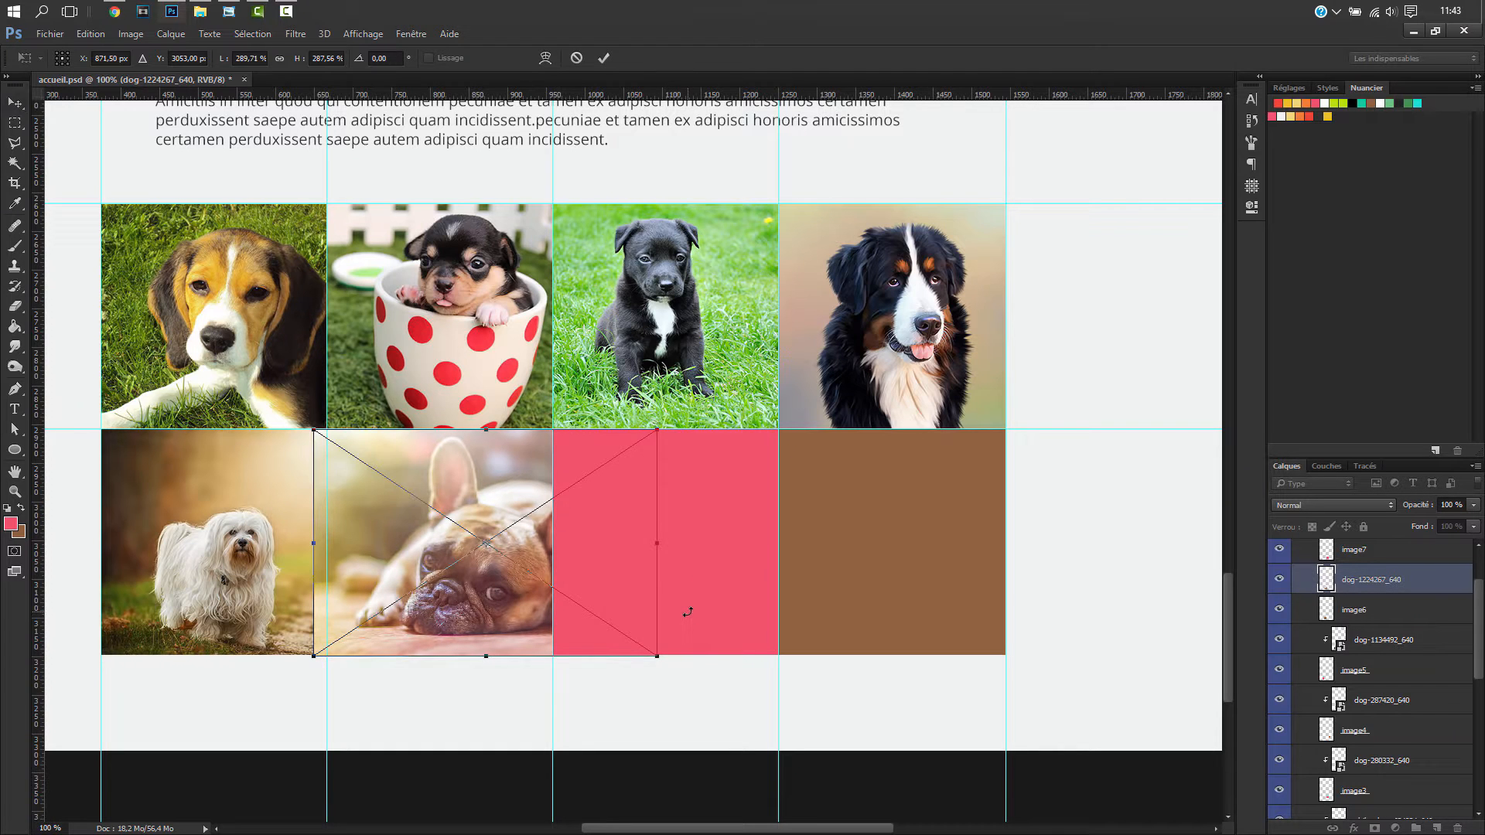
key(Return)
alt+click(1417, 588)
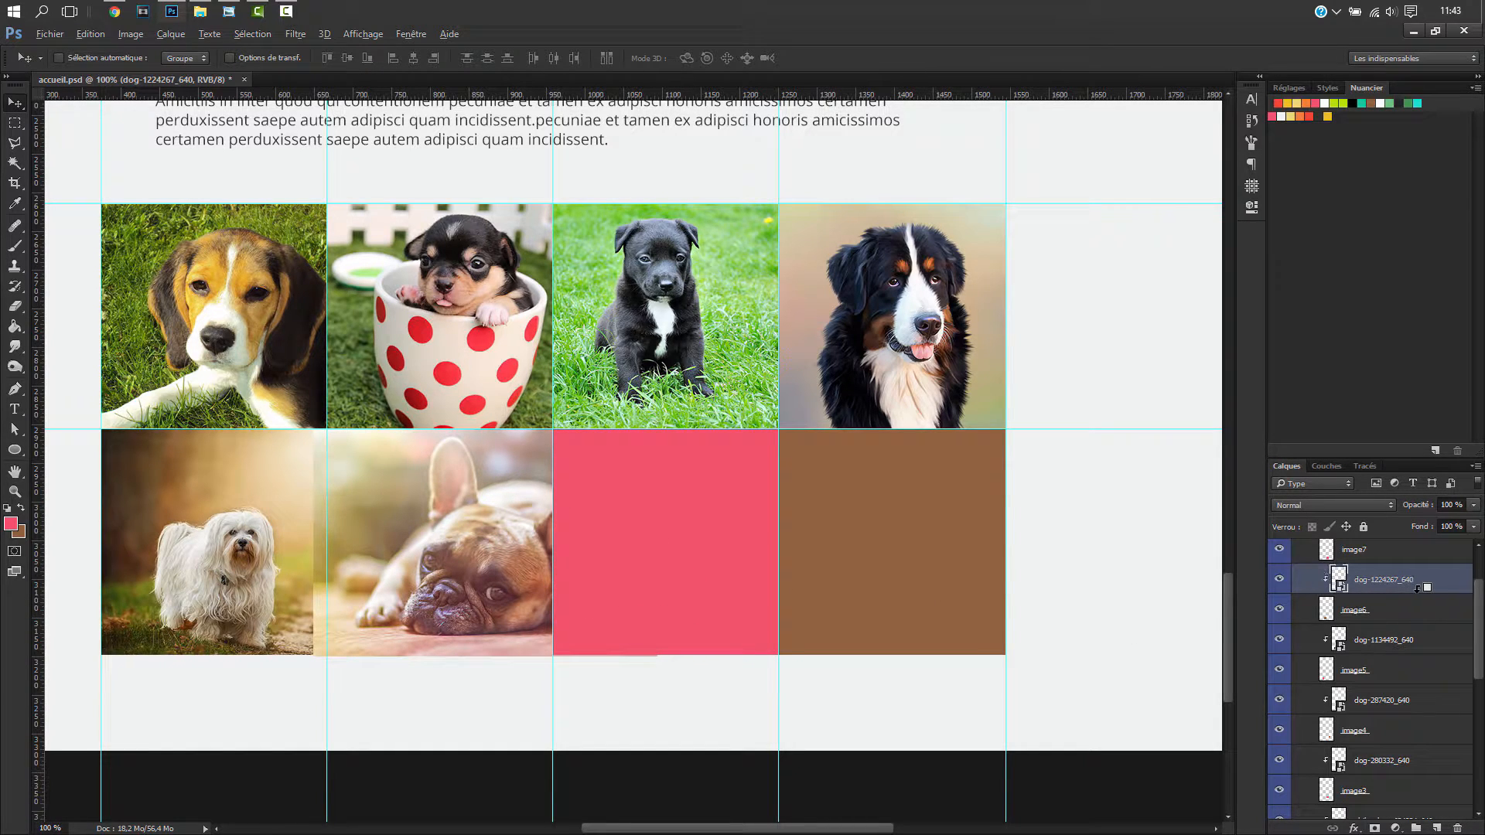
drag(467, 537, 453, 534)
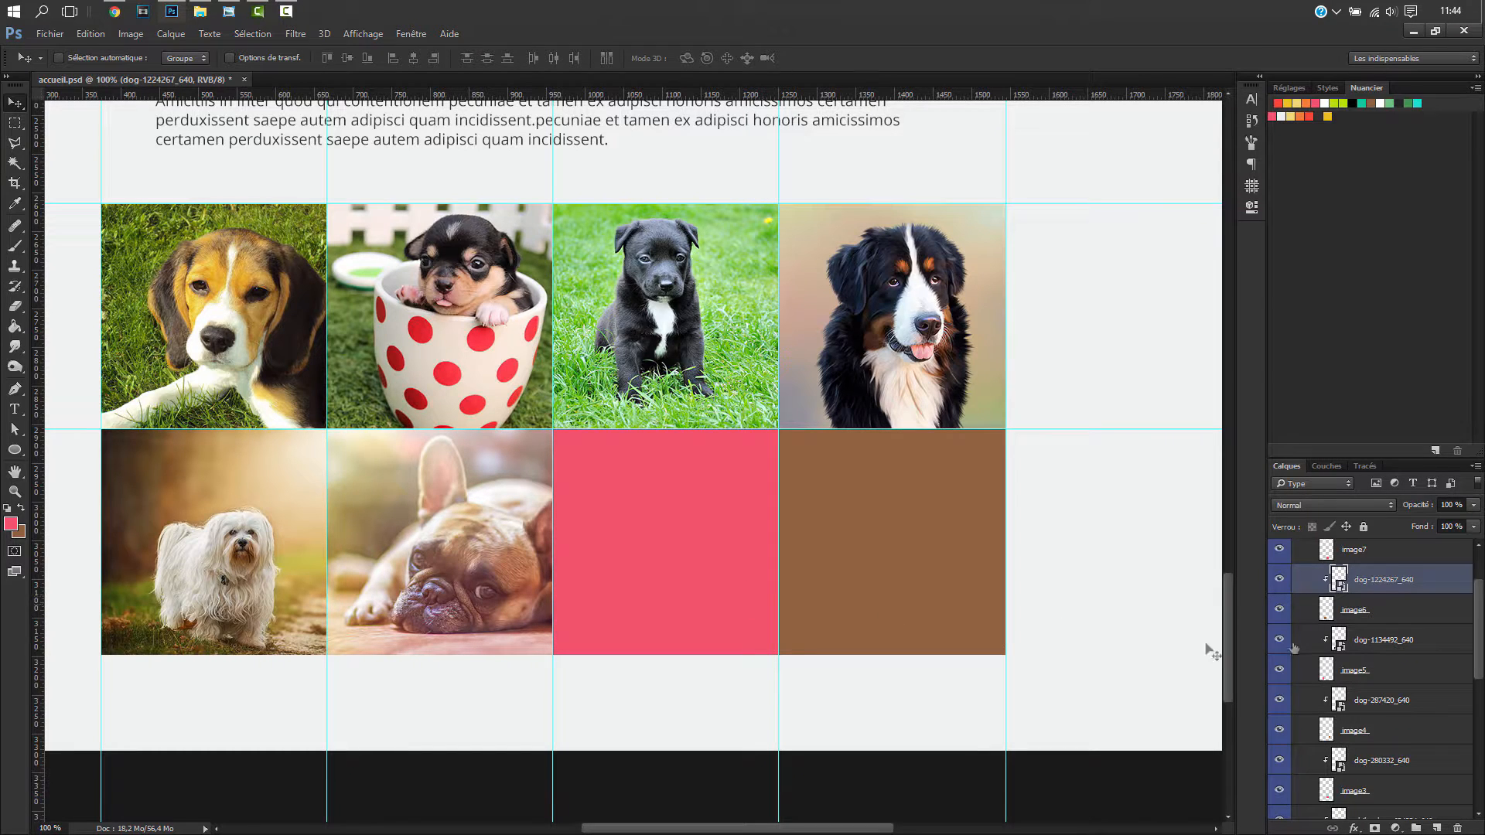
- Place puppy-1207816_640 from the images folder above image7 and move it over the third square of the lower row
click(1367, 551)
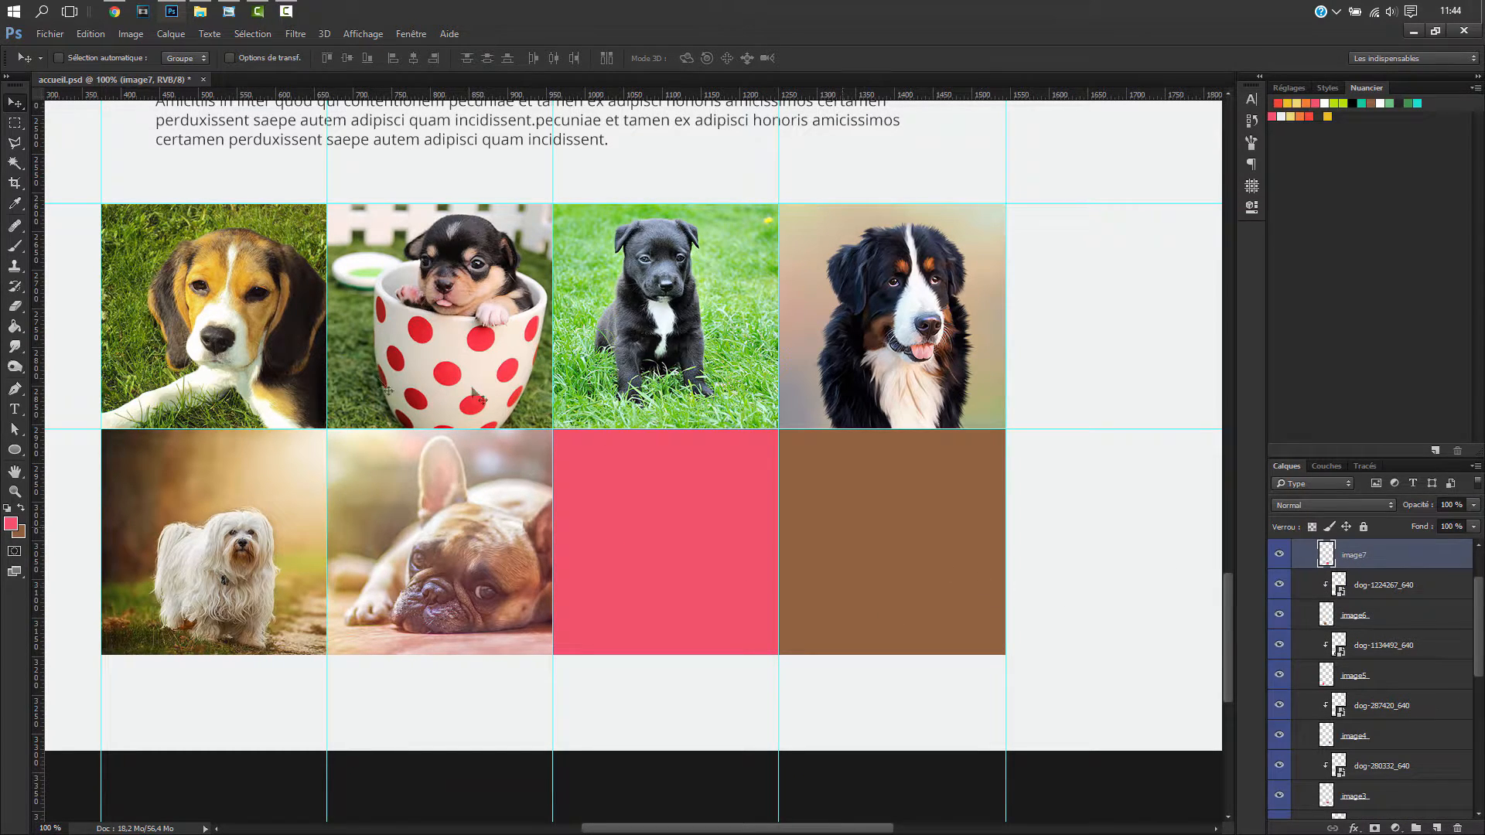
click(48, 34)
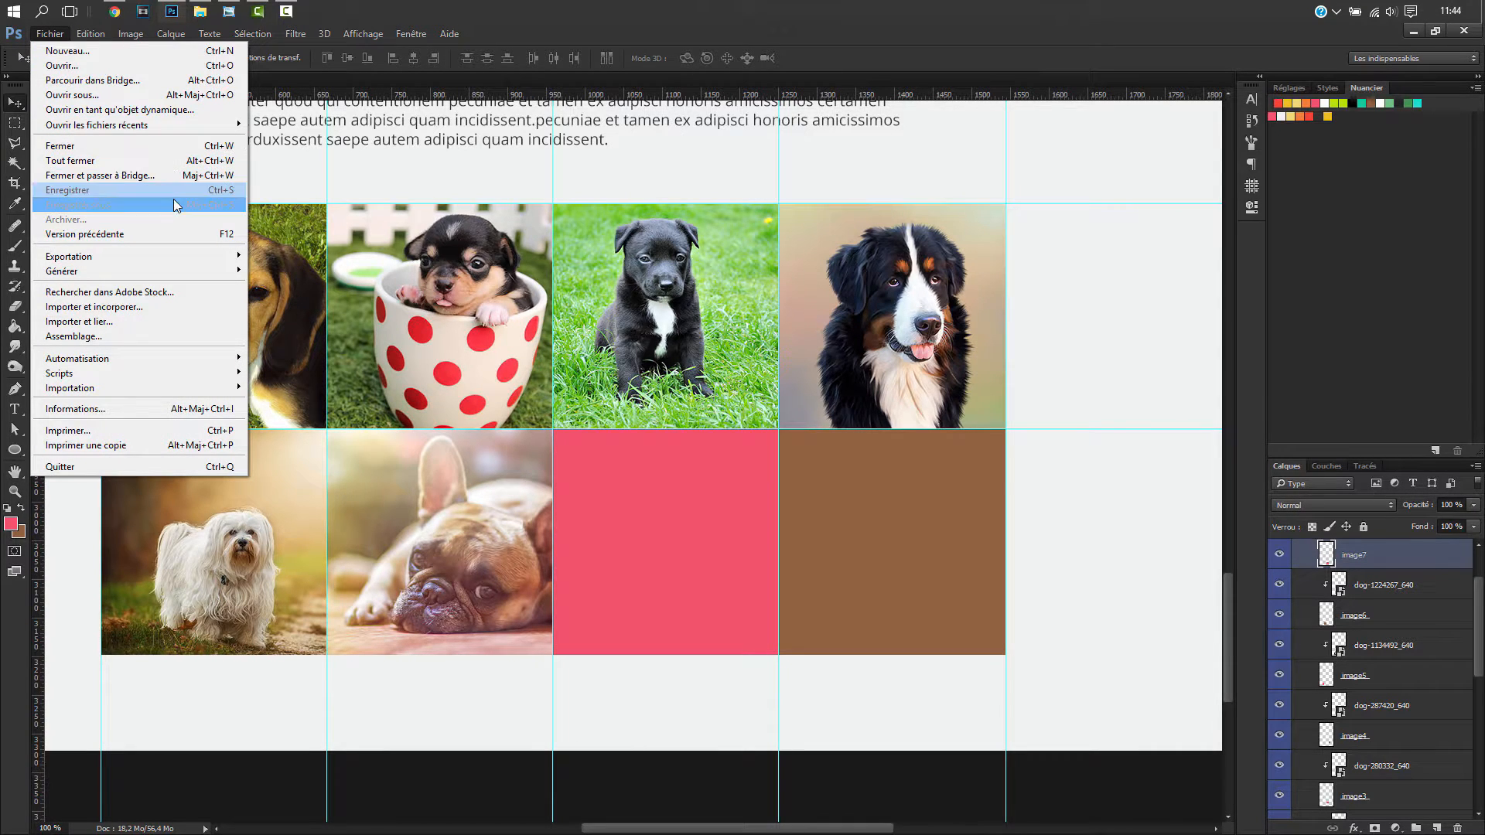
click(199, 11)
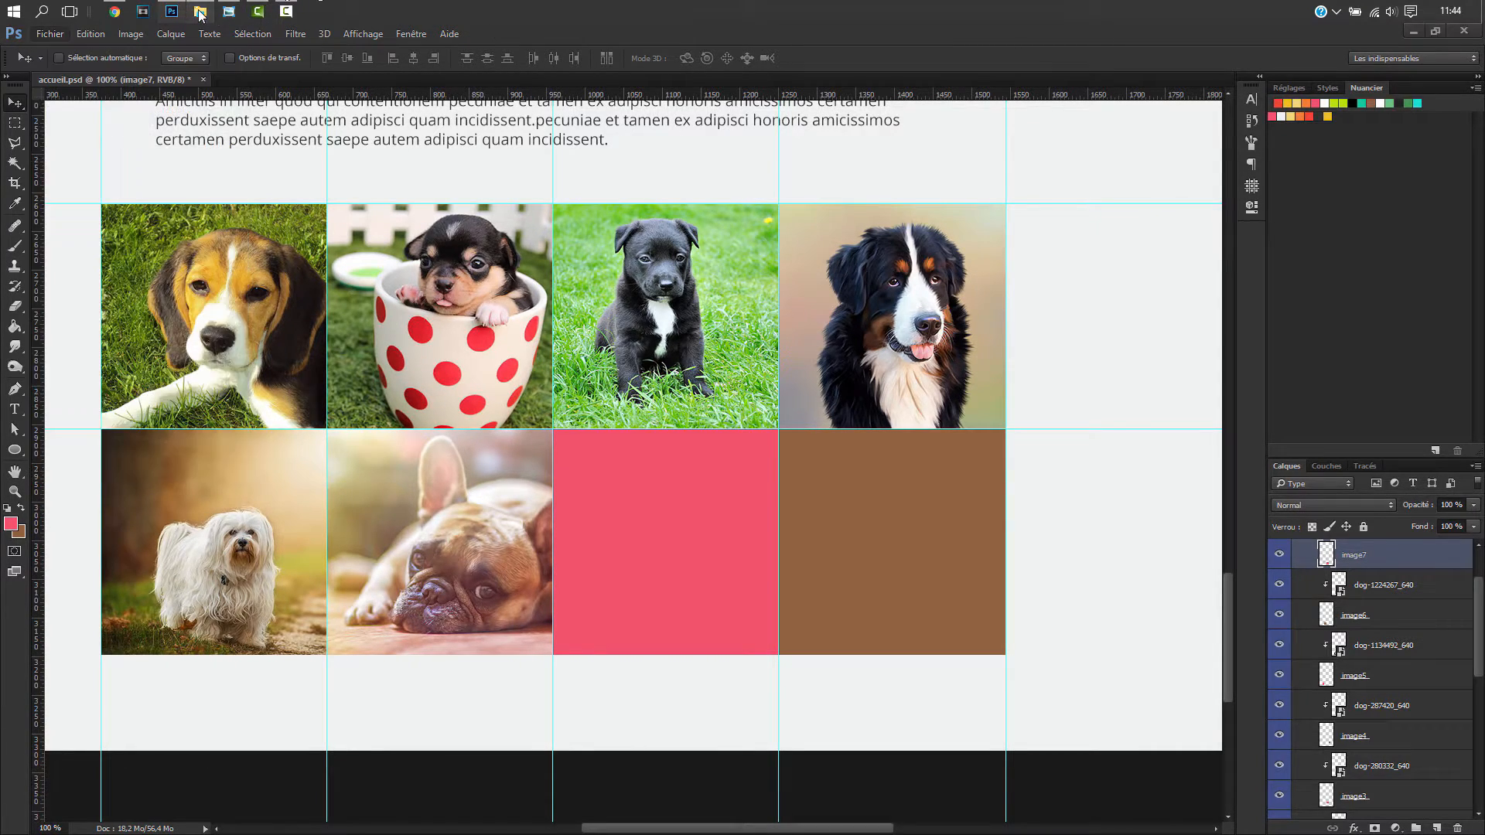
click(1332, 259)
drag(1346, 270, 647, 536)
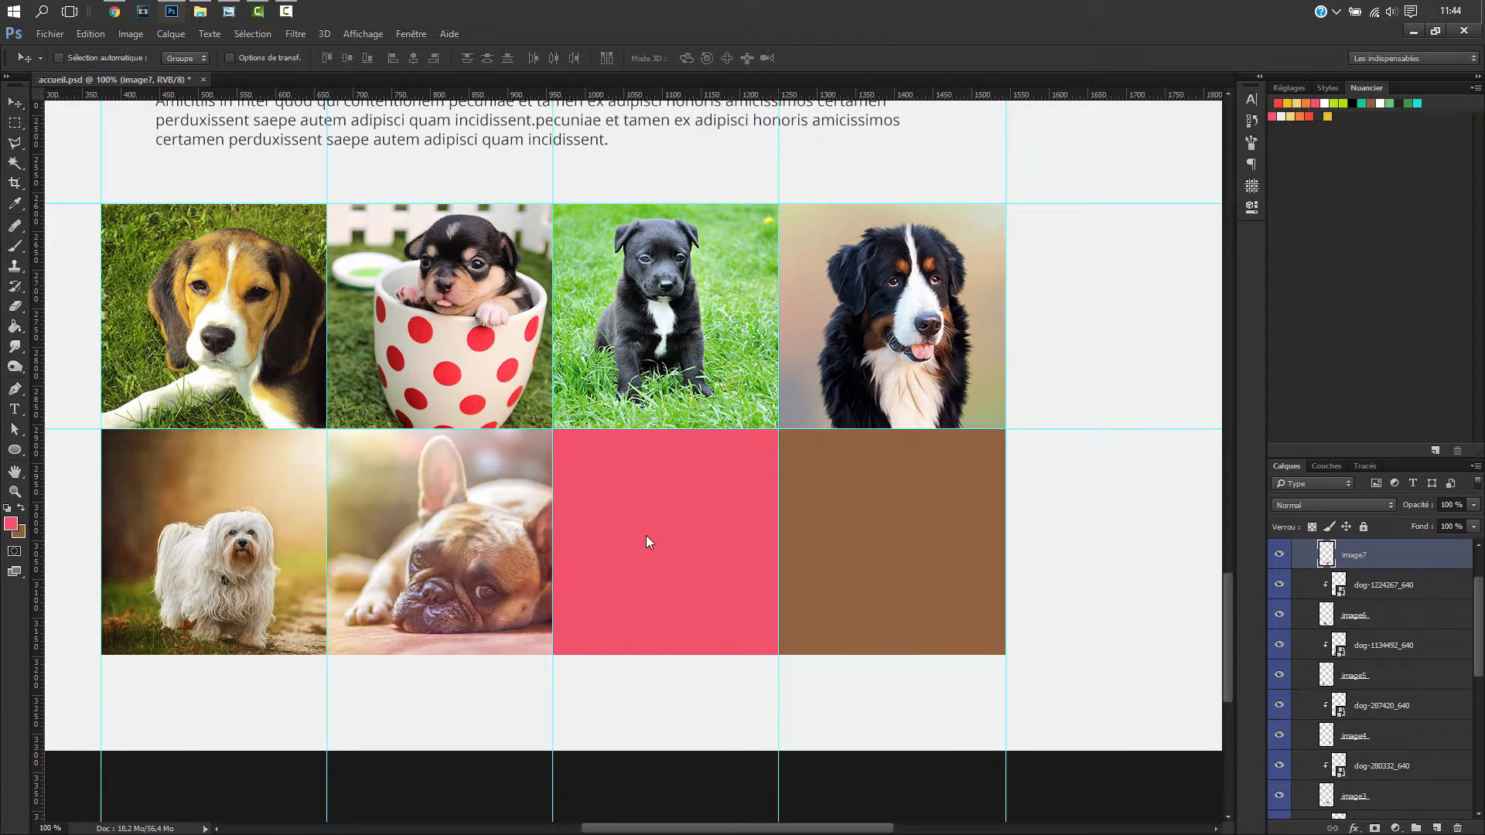
drag(696, 508, 856, 620)
- Scale the puppy photo to about 280% and clip it to the image7 square, shifted so the photo fills it
drag(573, 621, 519, 660)
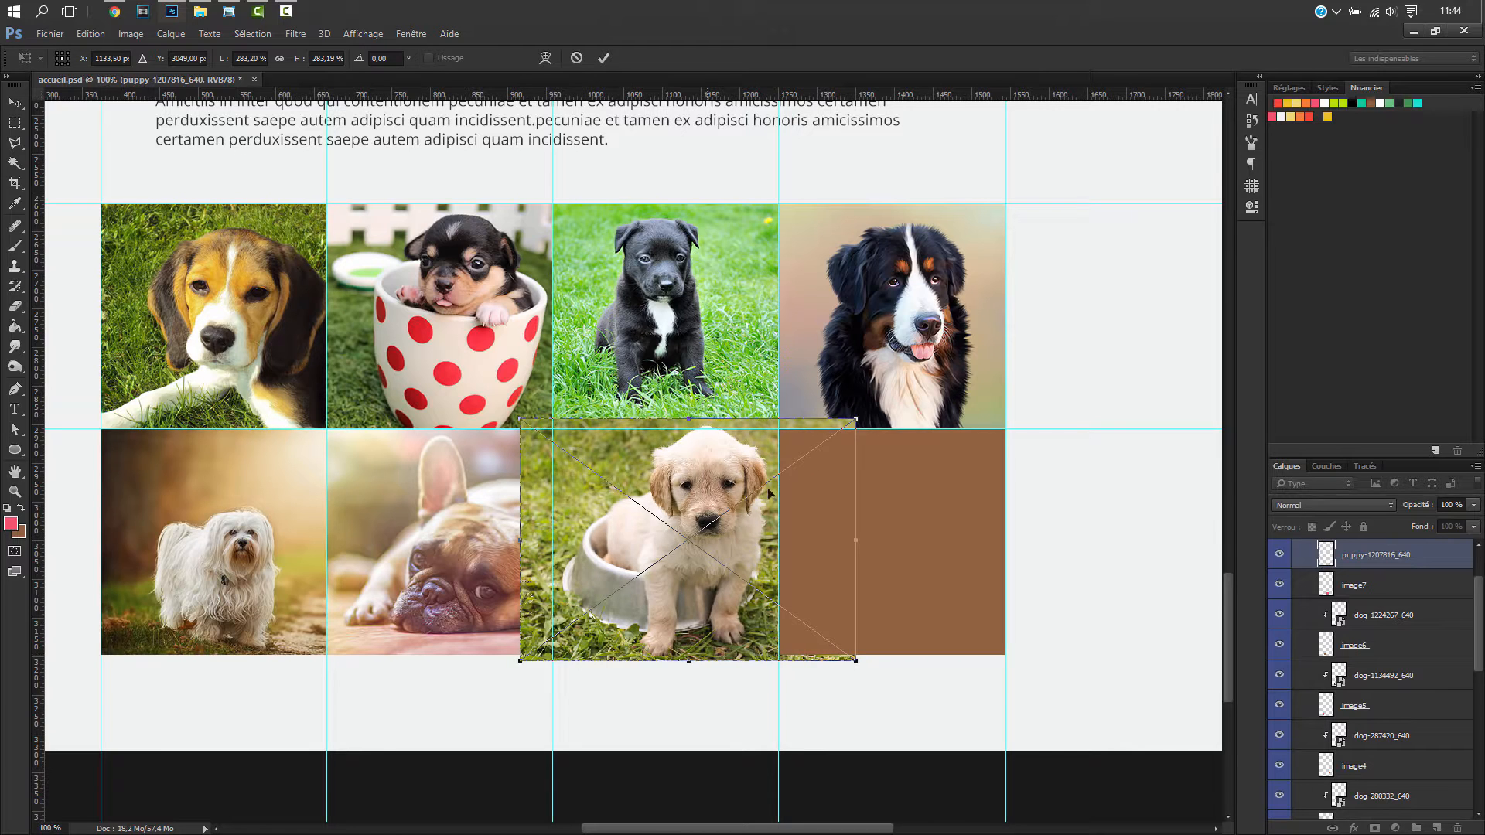
drag(856, 419, 849, 422)
key(Return)
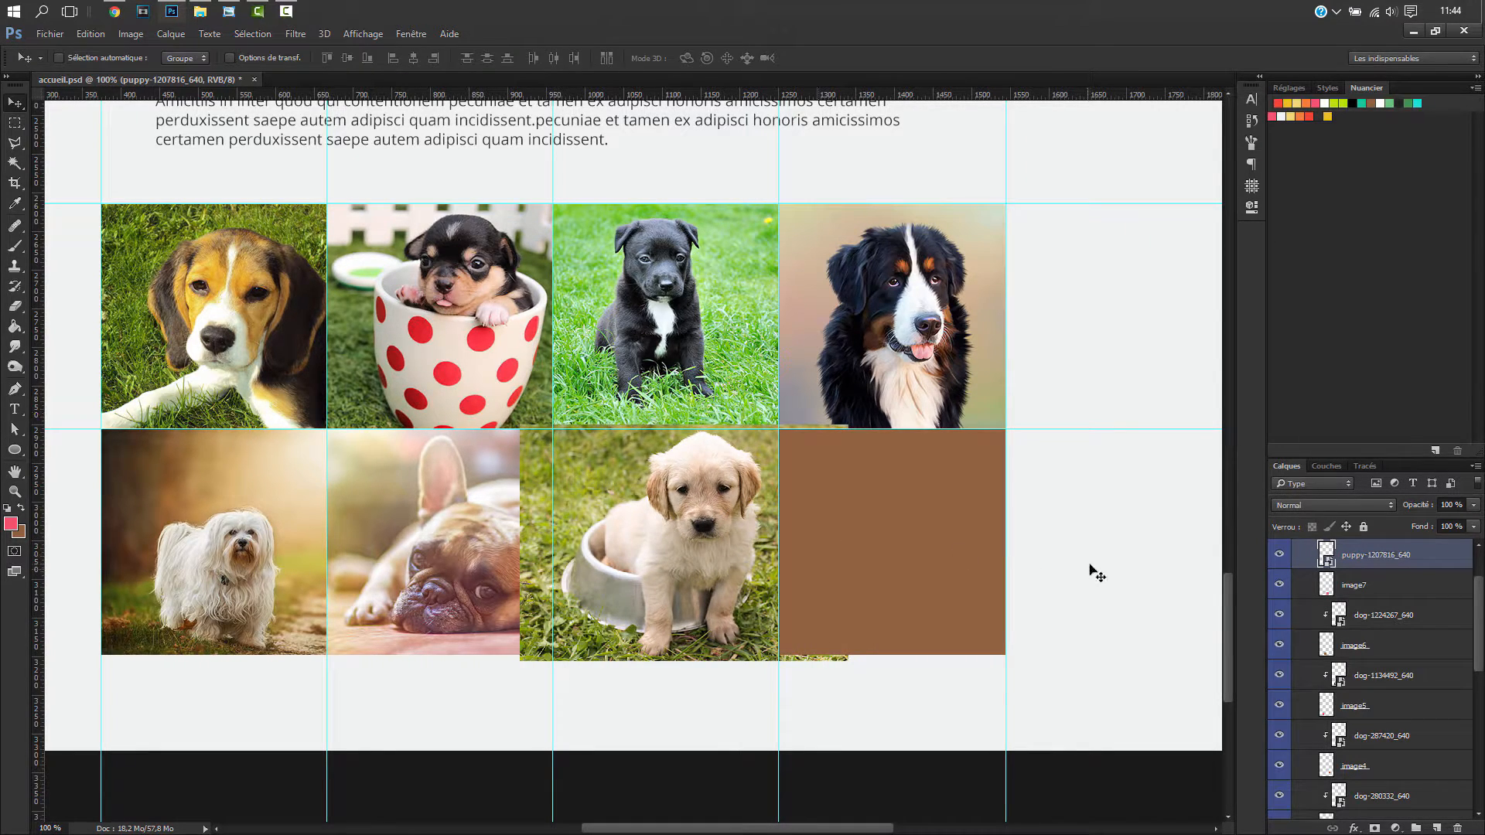
alt+click(1388, 564)
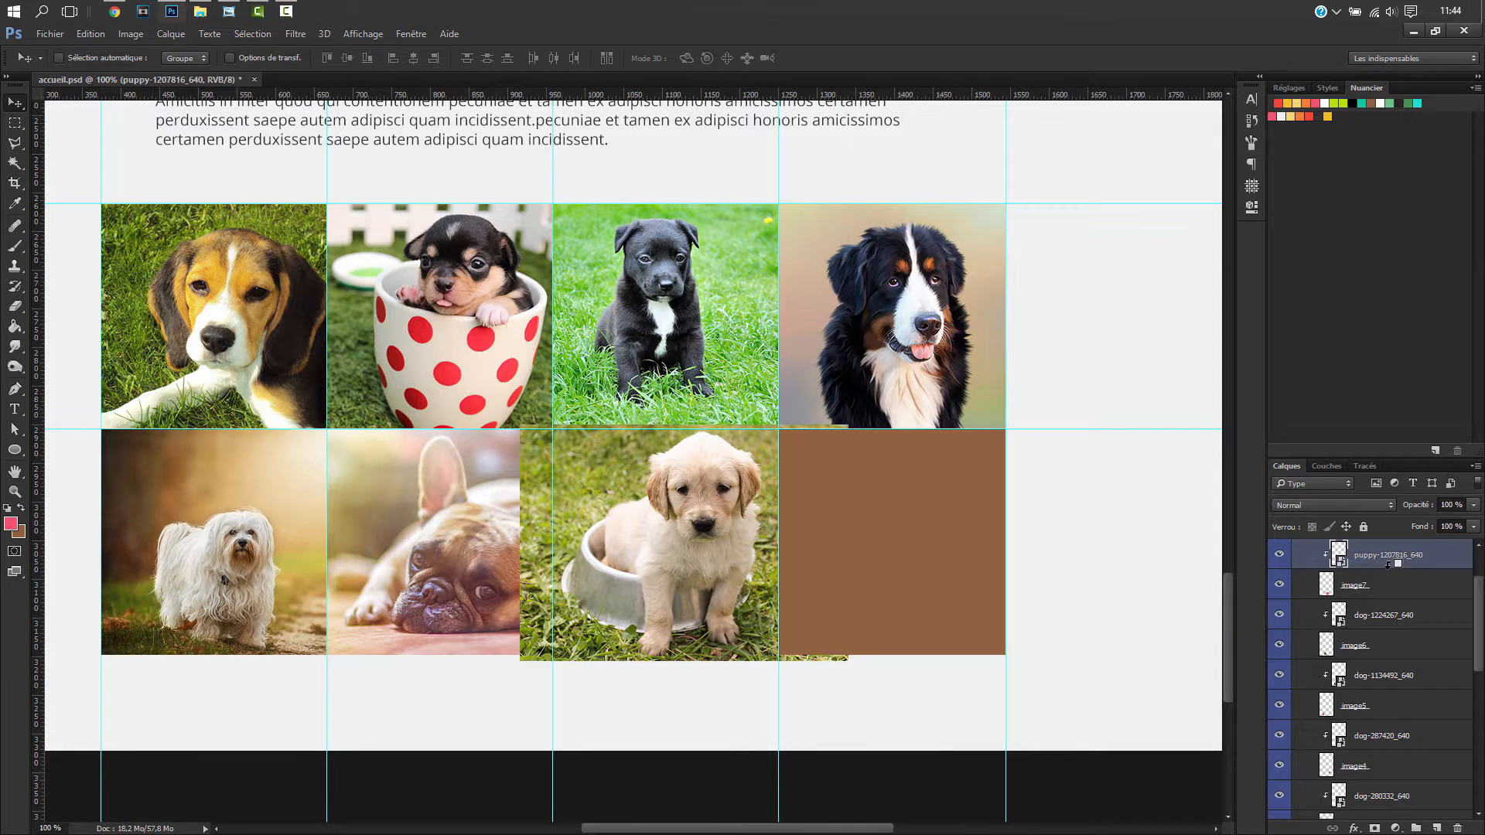
drag(685, 561, 682, 555)
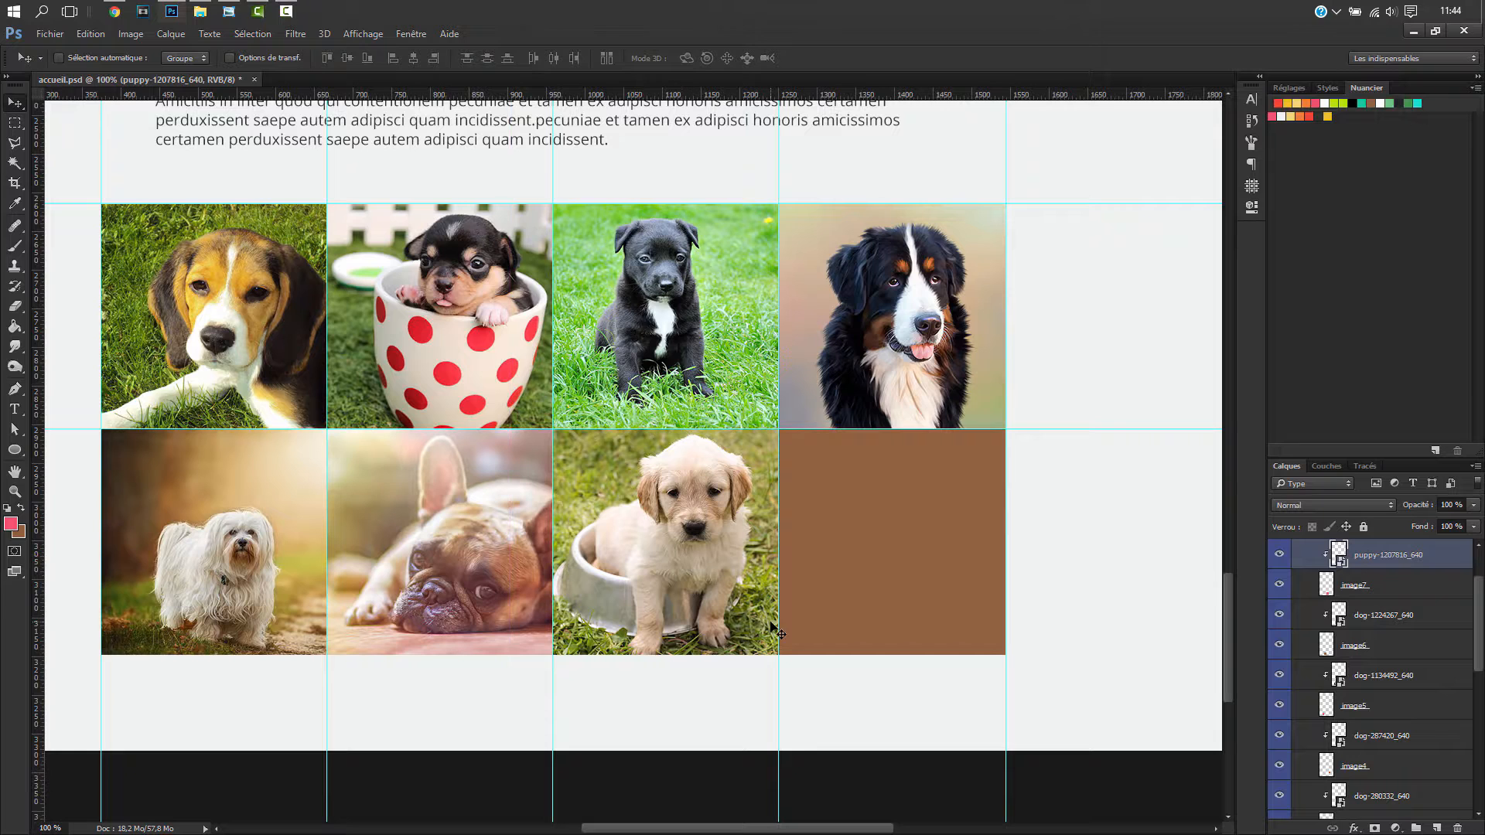
- Place yorkshire-terrier-320833_640 (1) from the images folder over the last square of the lower row and scale it to about 71%
click(199, 11)
click(1317, 333)
drag(1437, 257, 656, 572)
drag(727, 413, 851, 457)
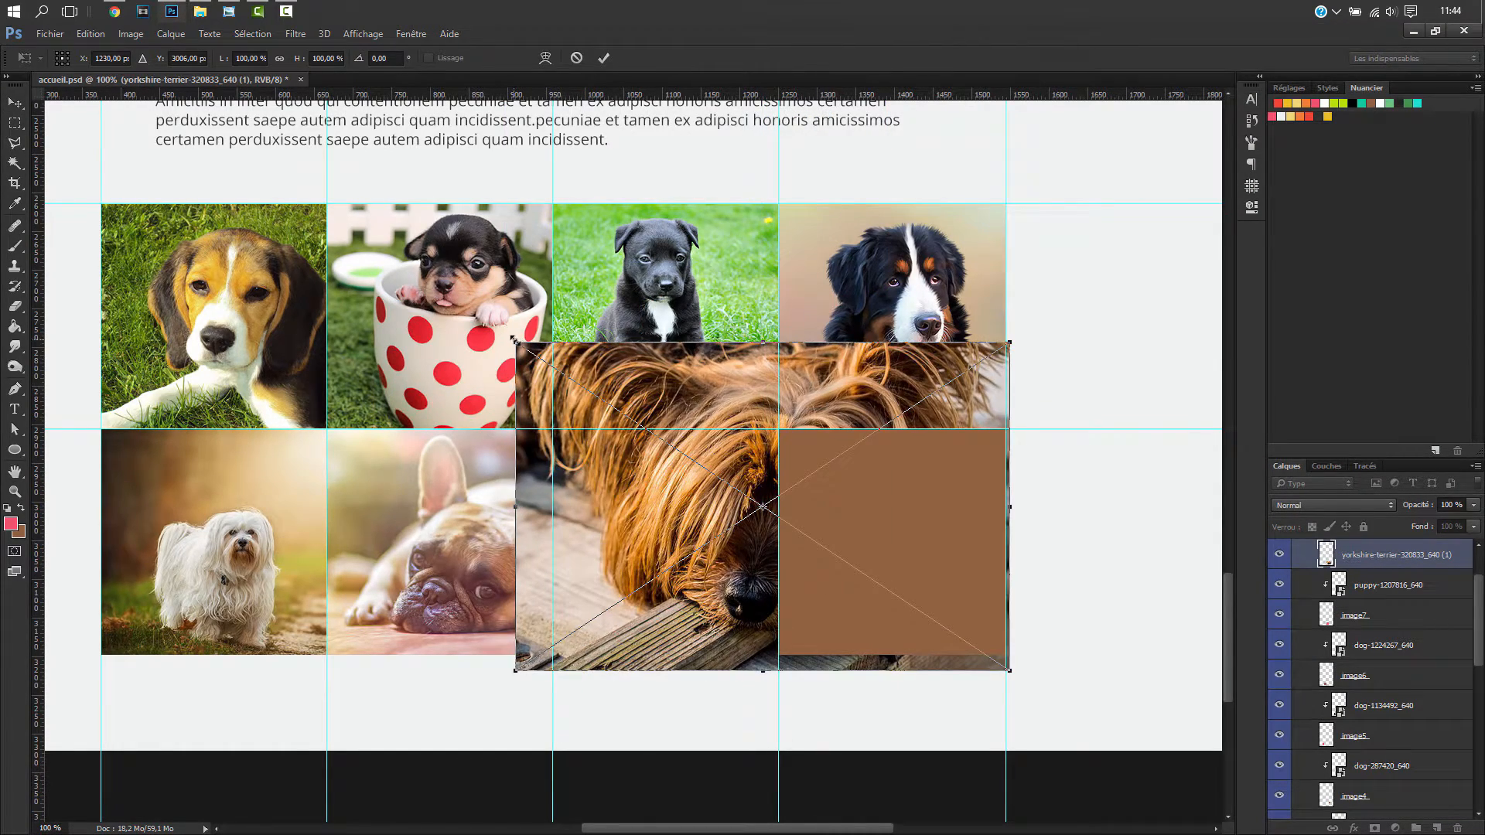
drag(522, 344, 650, 397)
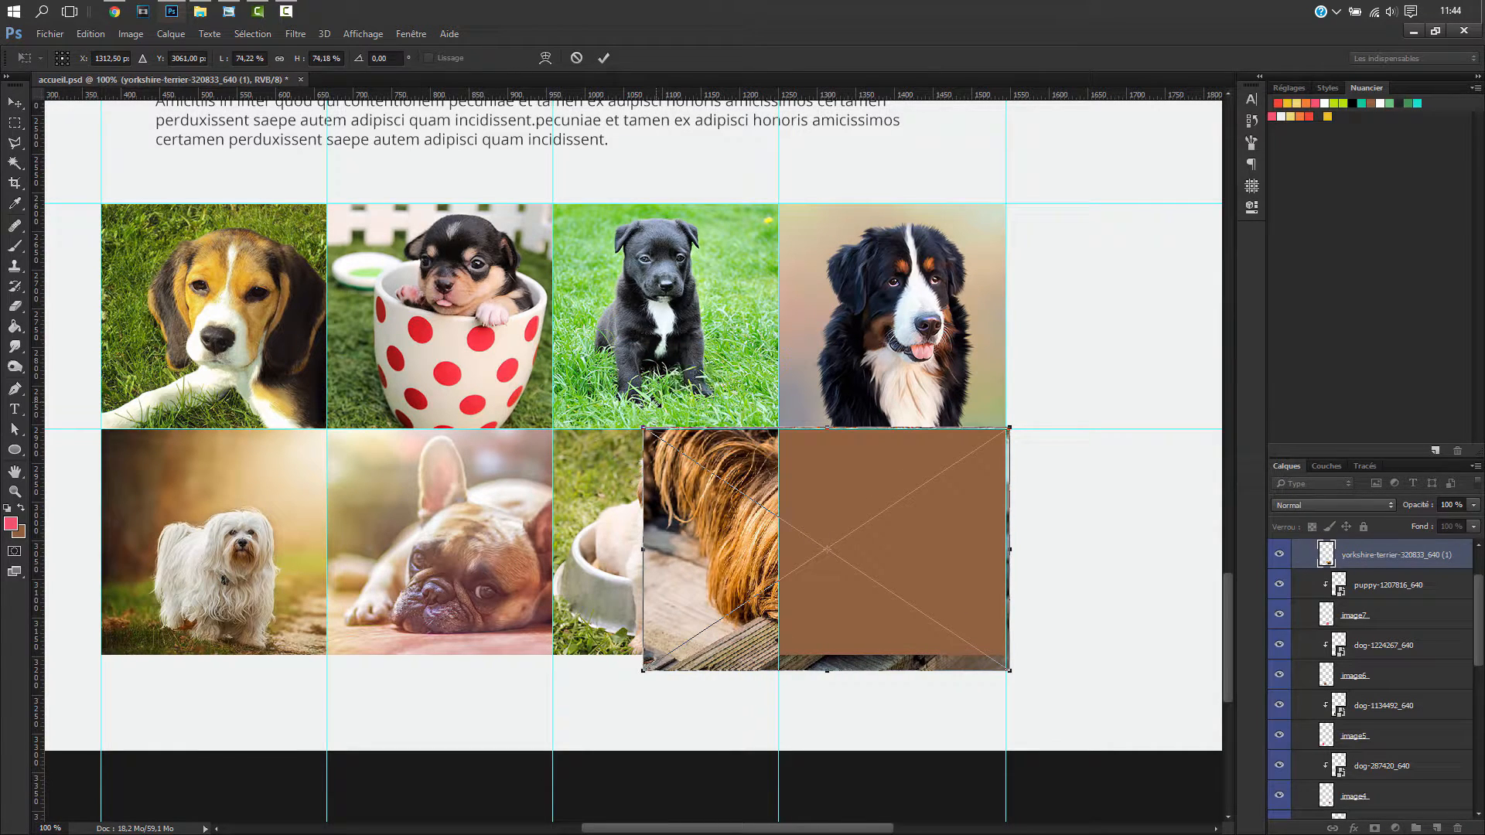
drag(636, 671, 658, 668)
key(Return)
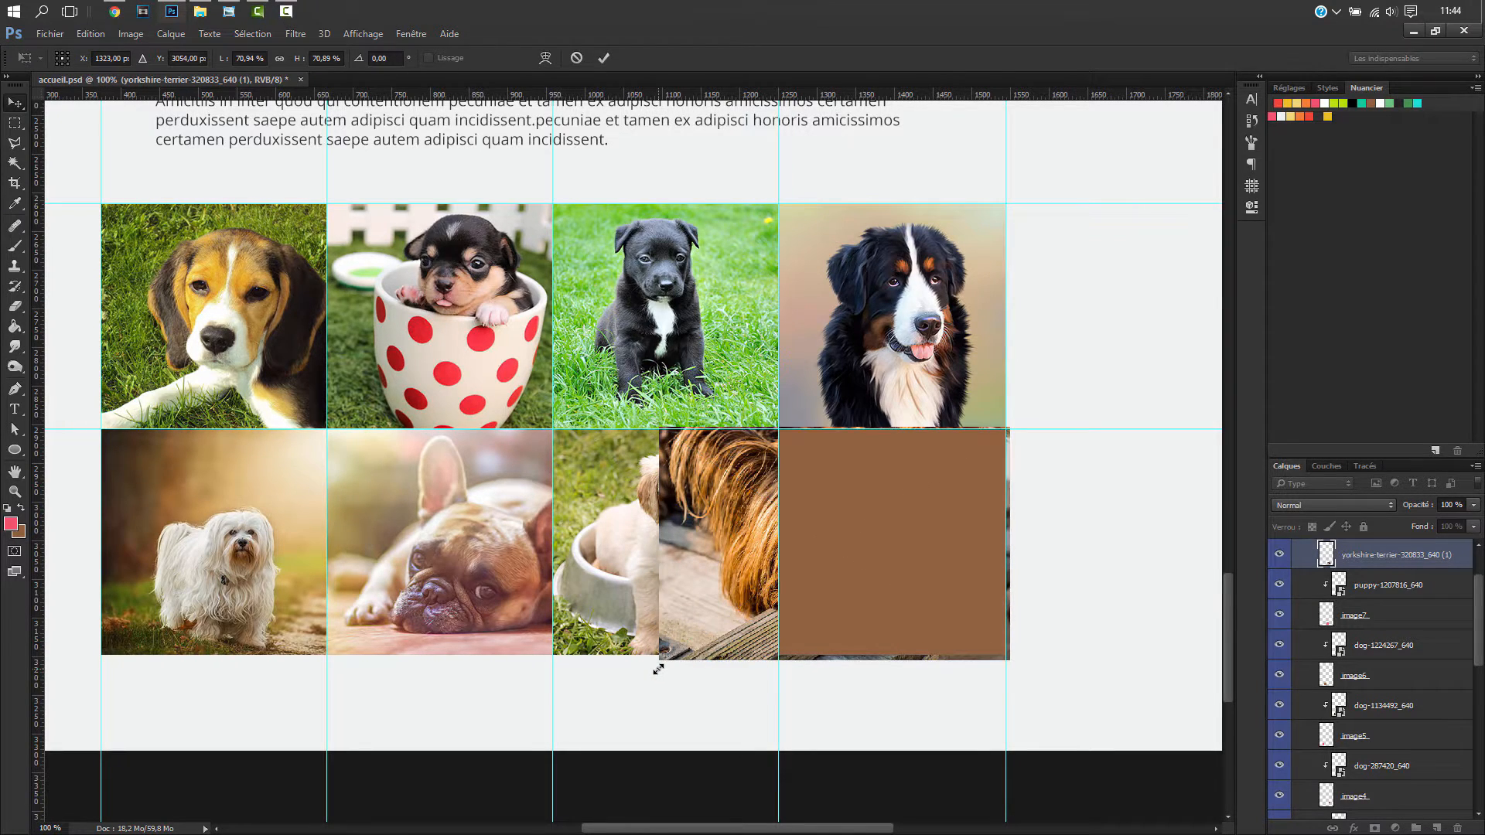
- Move the Yorkshire terrier layer above image8, clip it to that square and shift the photo right to centre the dog's face
scroll(1392, 649, up, 2)
drag(1367, 631, 1367, 588)
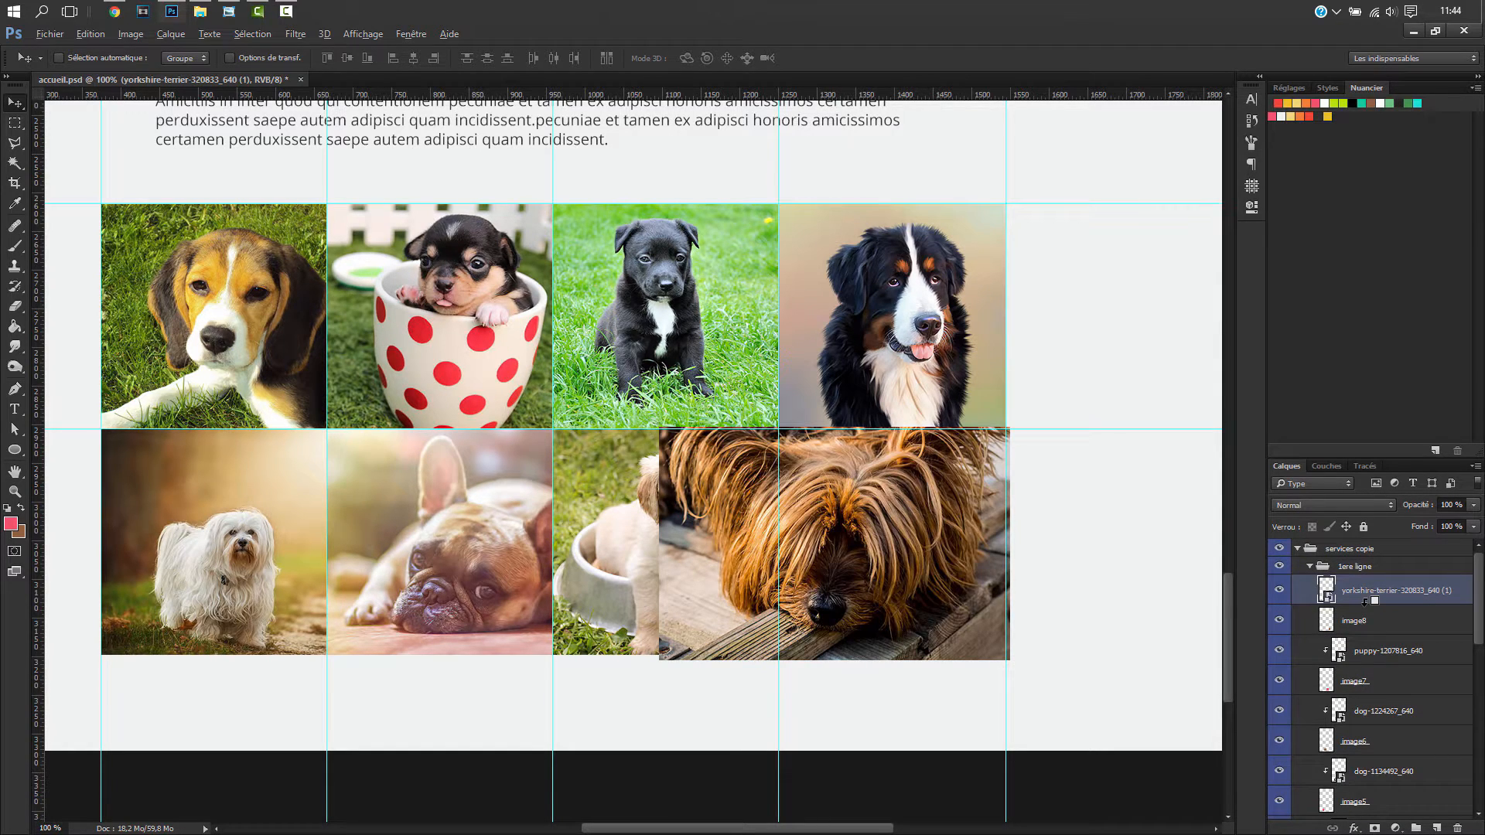
alt+click(1364, 602)
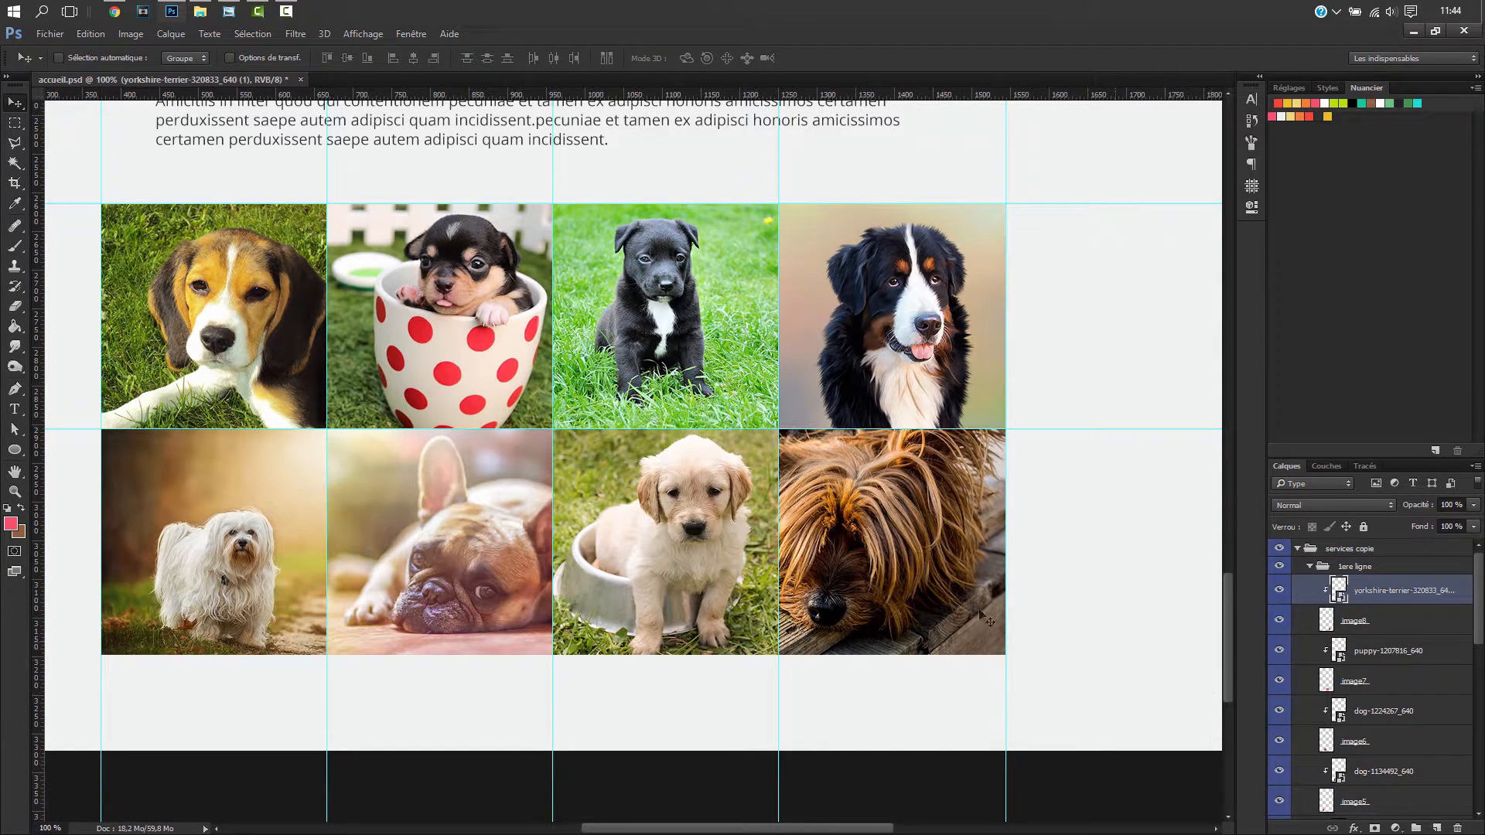
drag(883, 552, 928, 552)
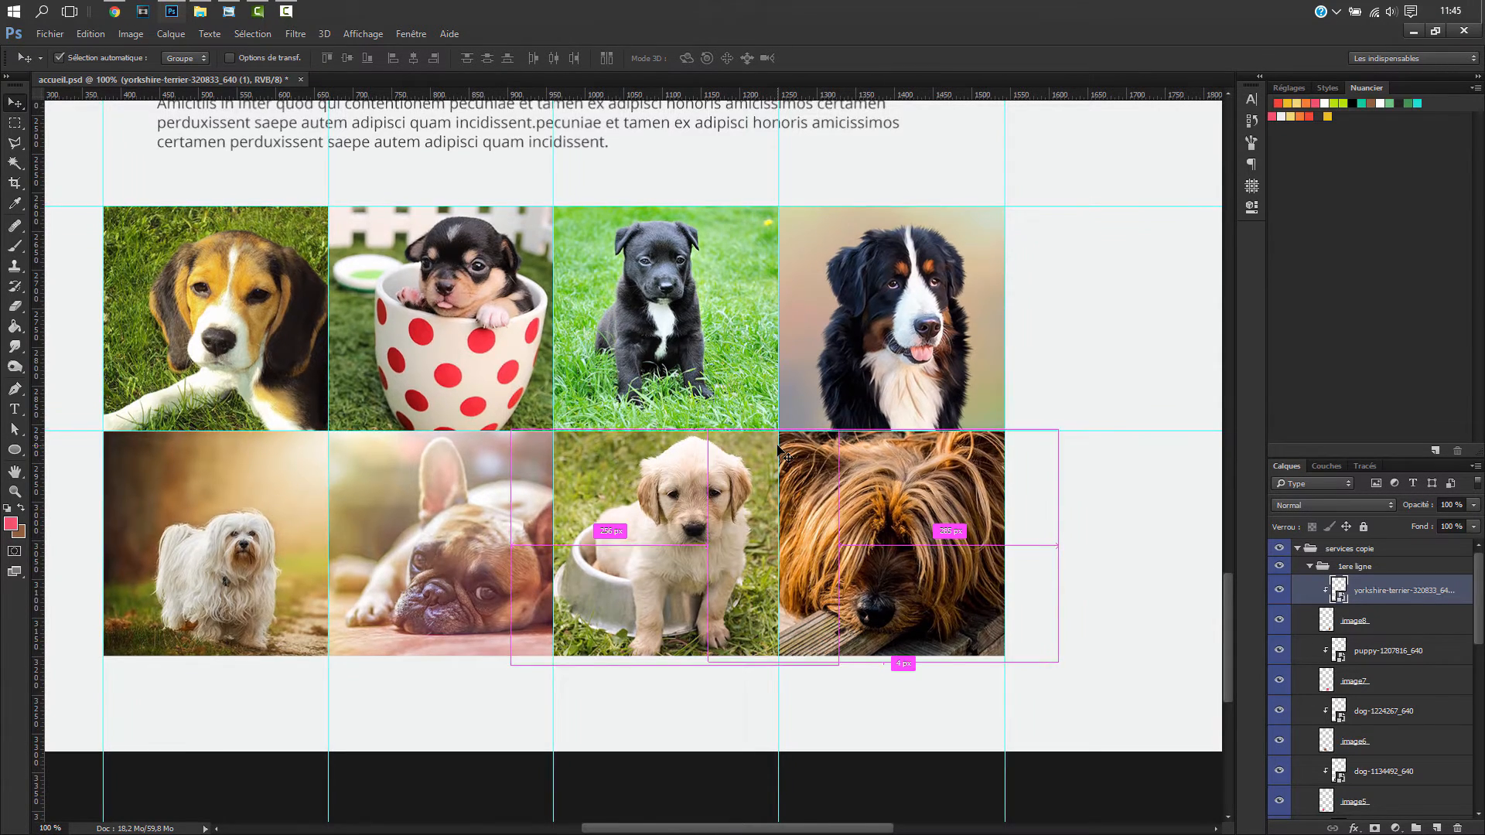
key(ctrl+minus)
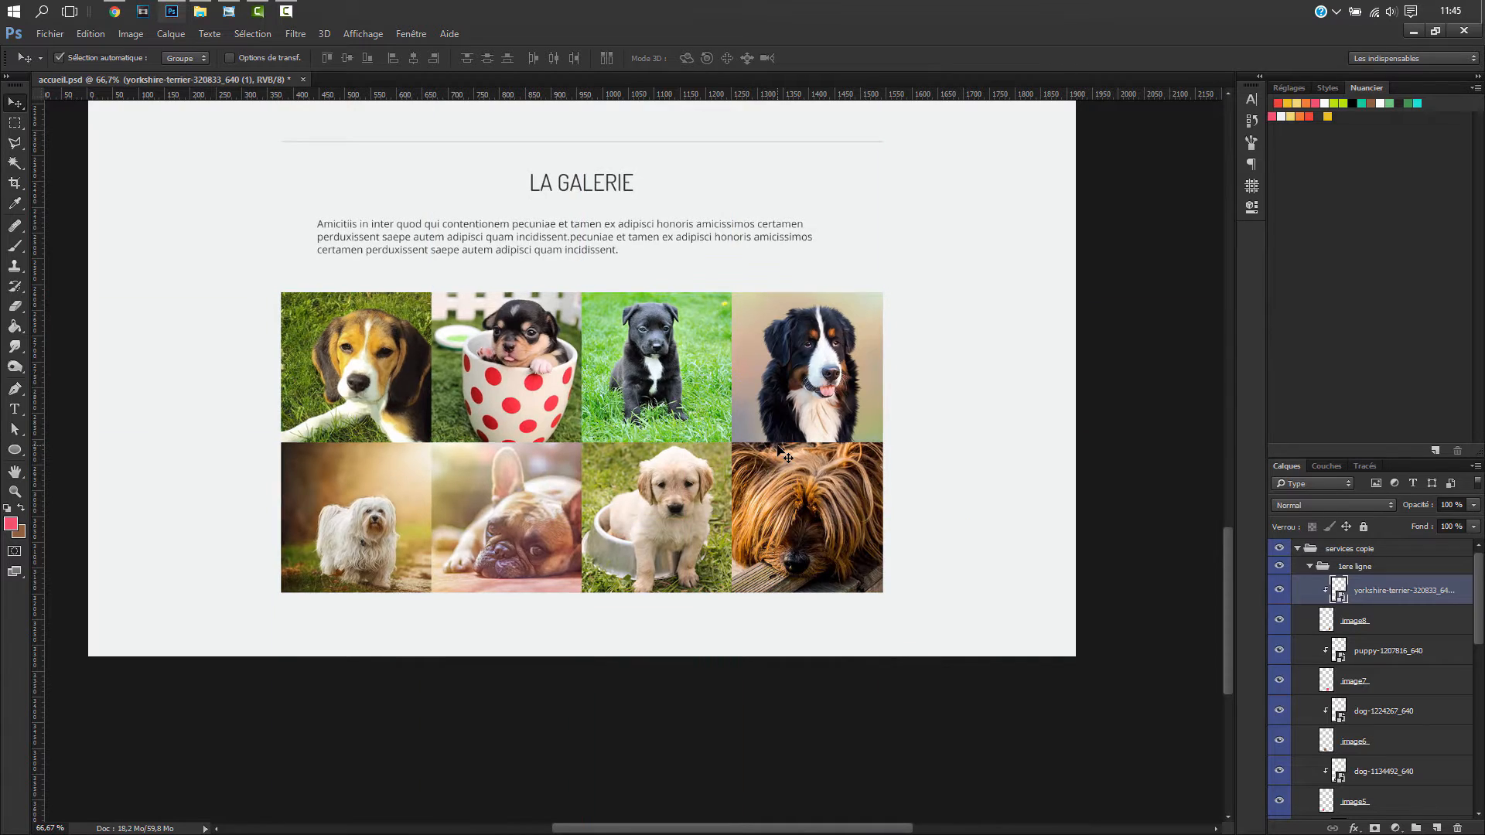
key(ctrl+minus)
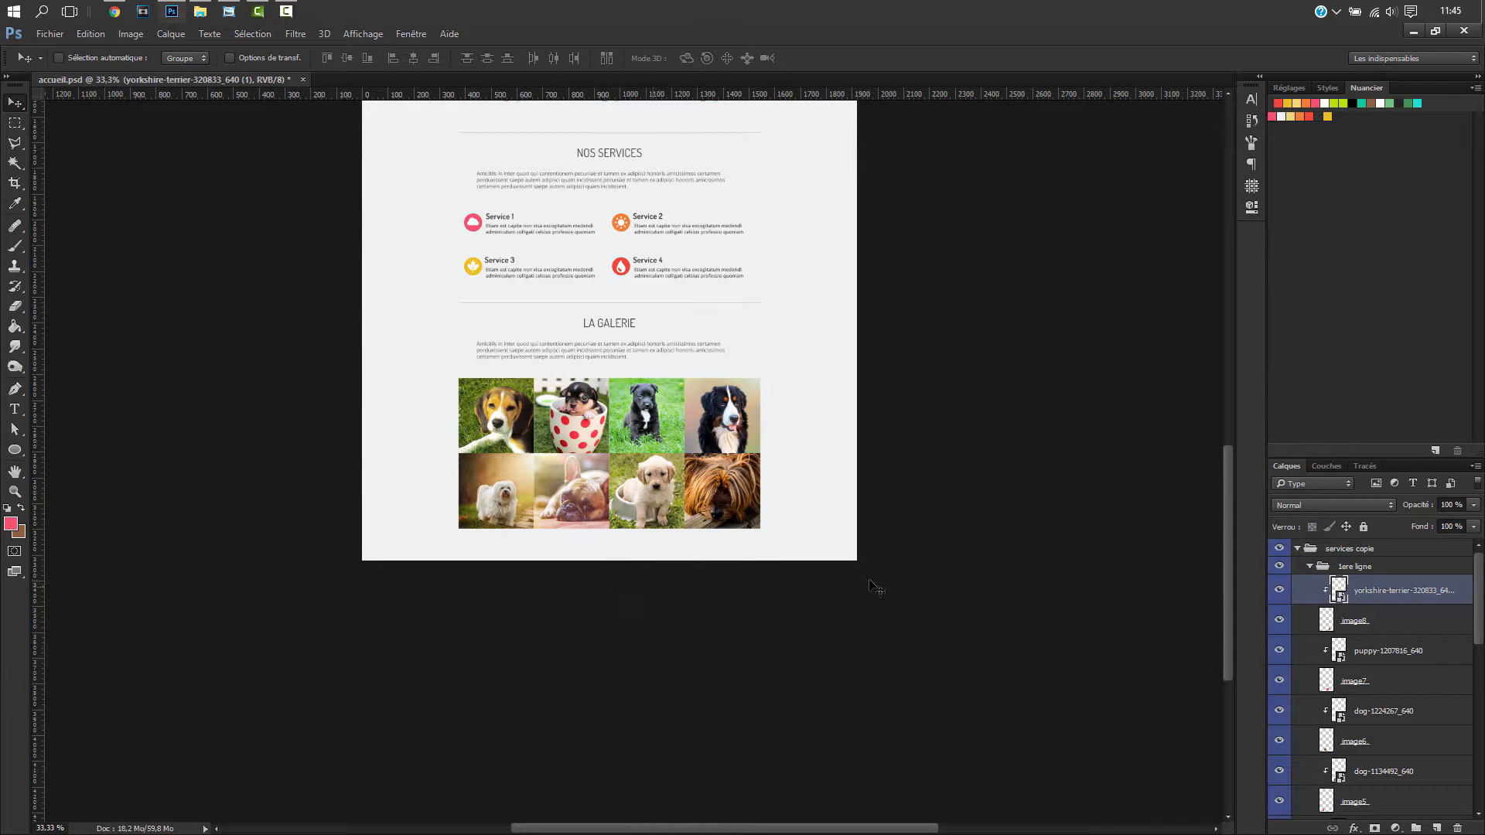
- Activate the Crop tool, switch to the base.jpg reference in the photo viewer and examine its contact and footer layouts
click(14, 182)
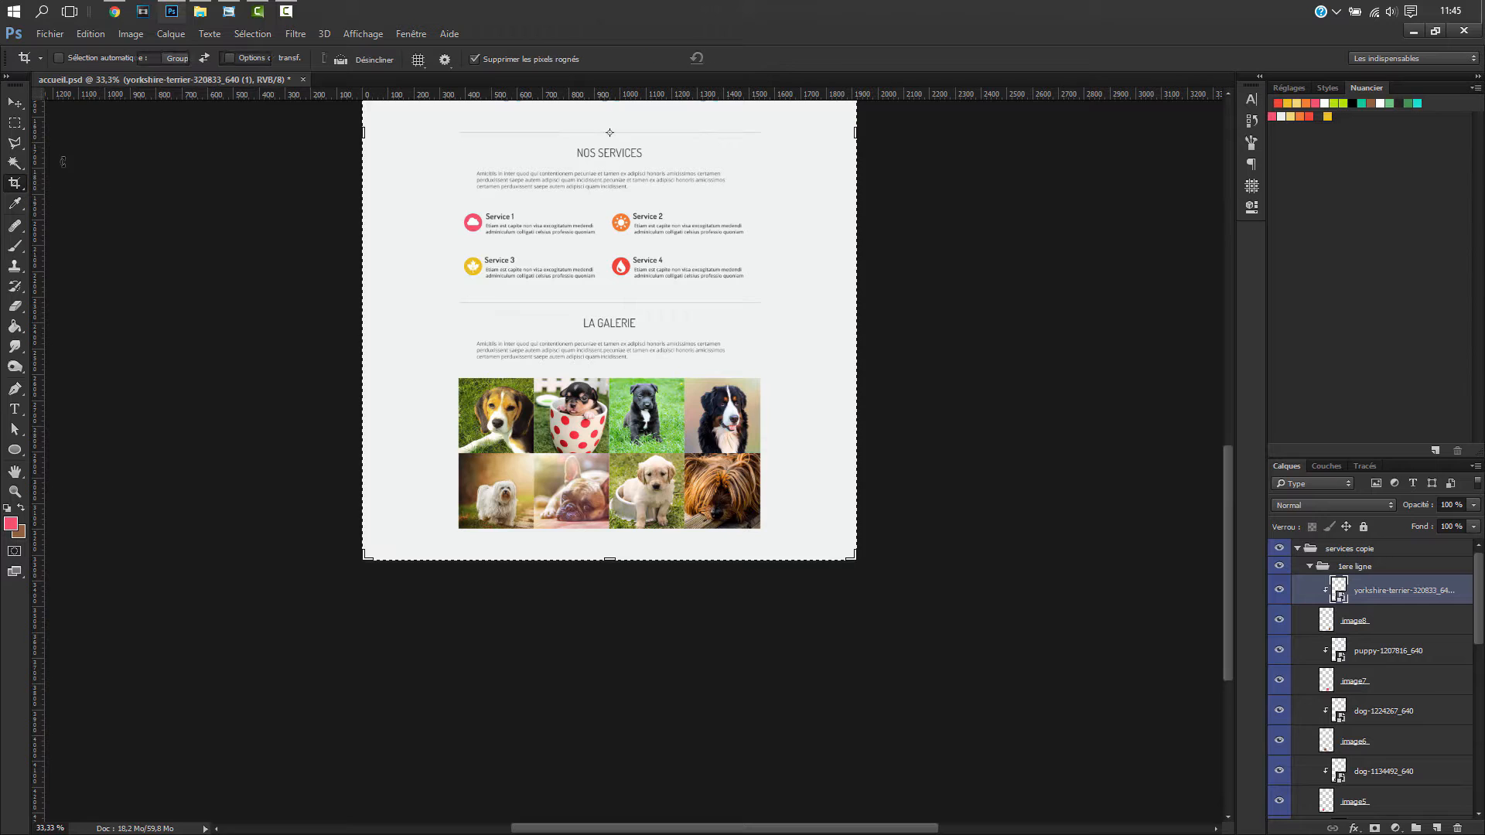
click(228, 11)
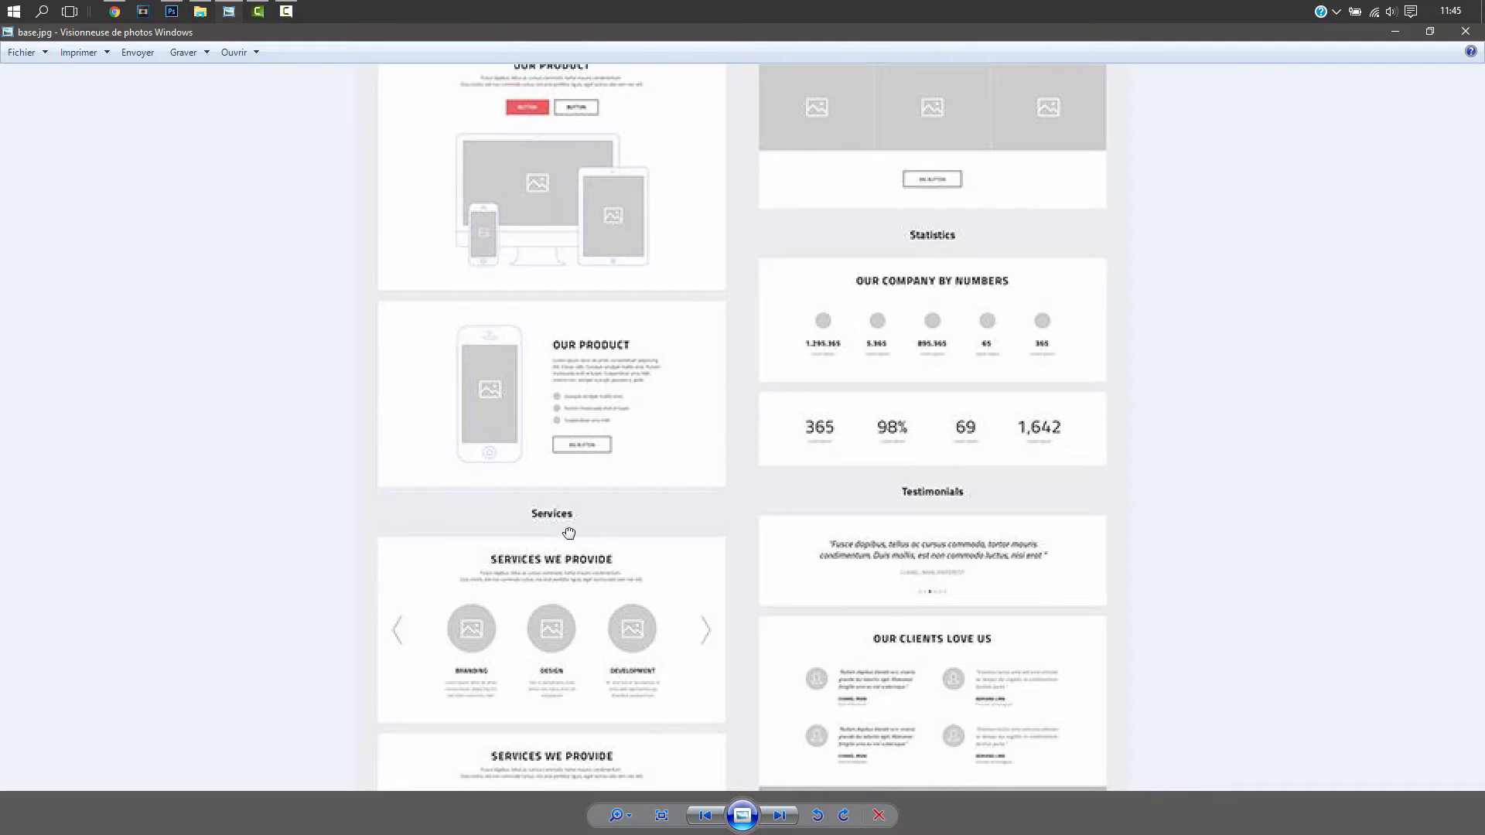
scroll(572, 534, down, 3)
scroll(601, 547, down, 10)
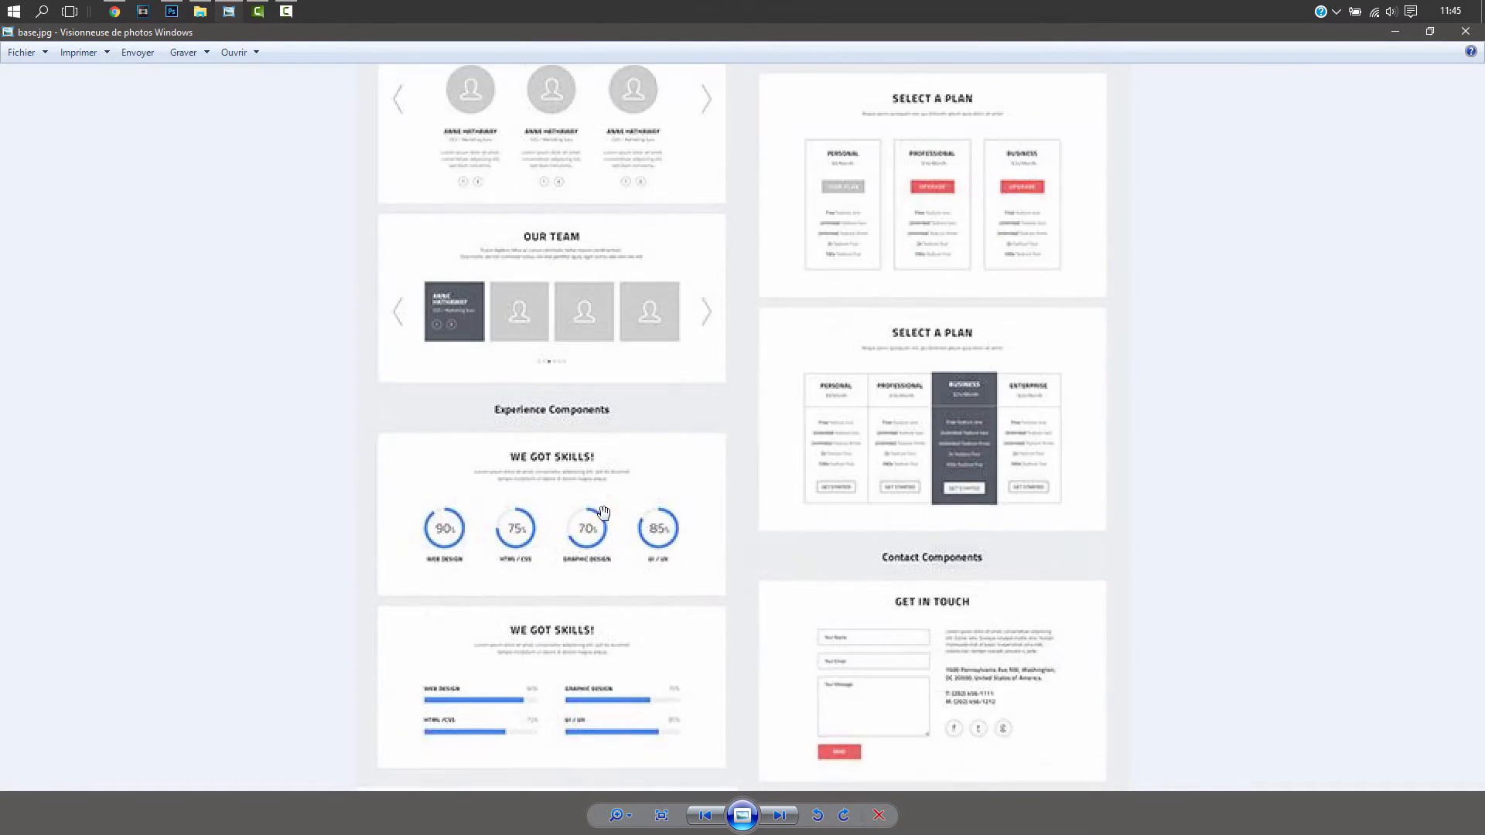
drag(632, 559, 650, 454)
scroll(645, 467, down, 4)
scroll(640, 487, up, 3)
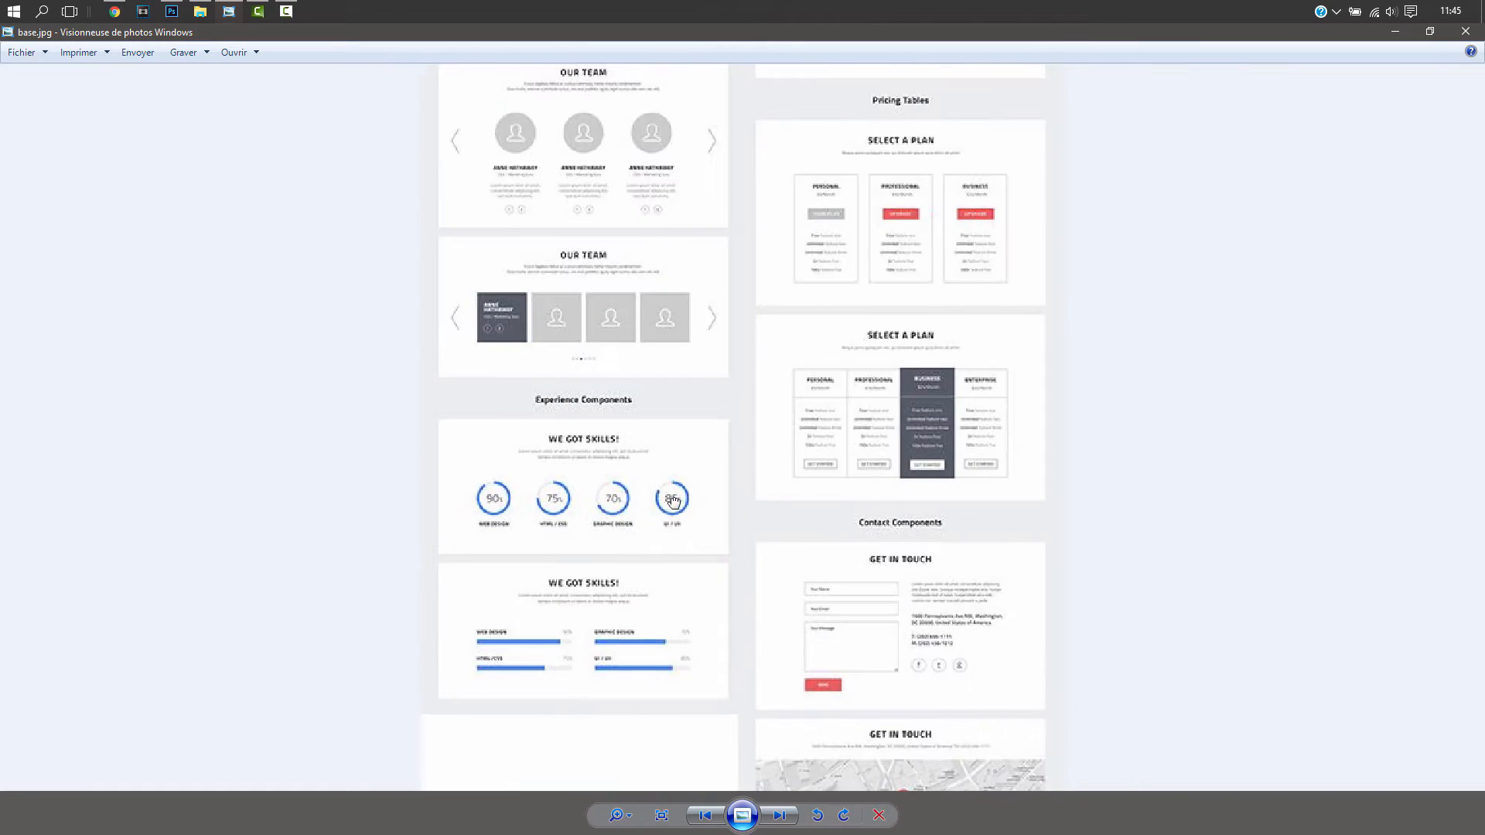
drag(670, 532, 657, 317)
scroll(590, 620, up, 2)
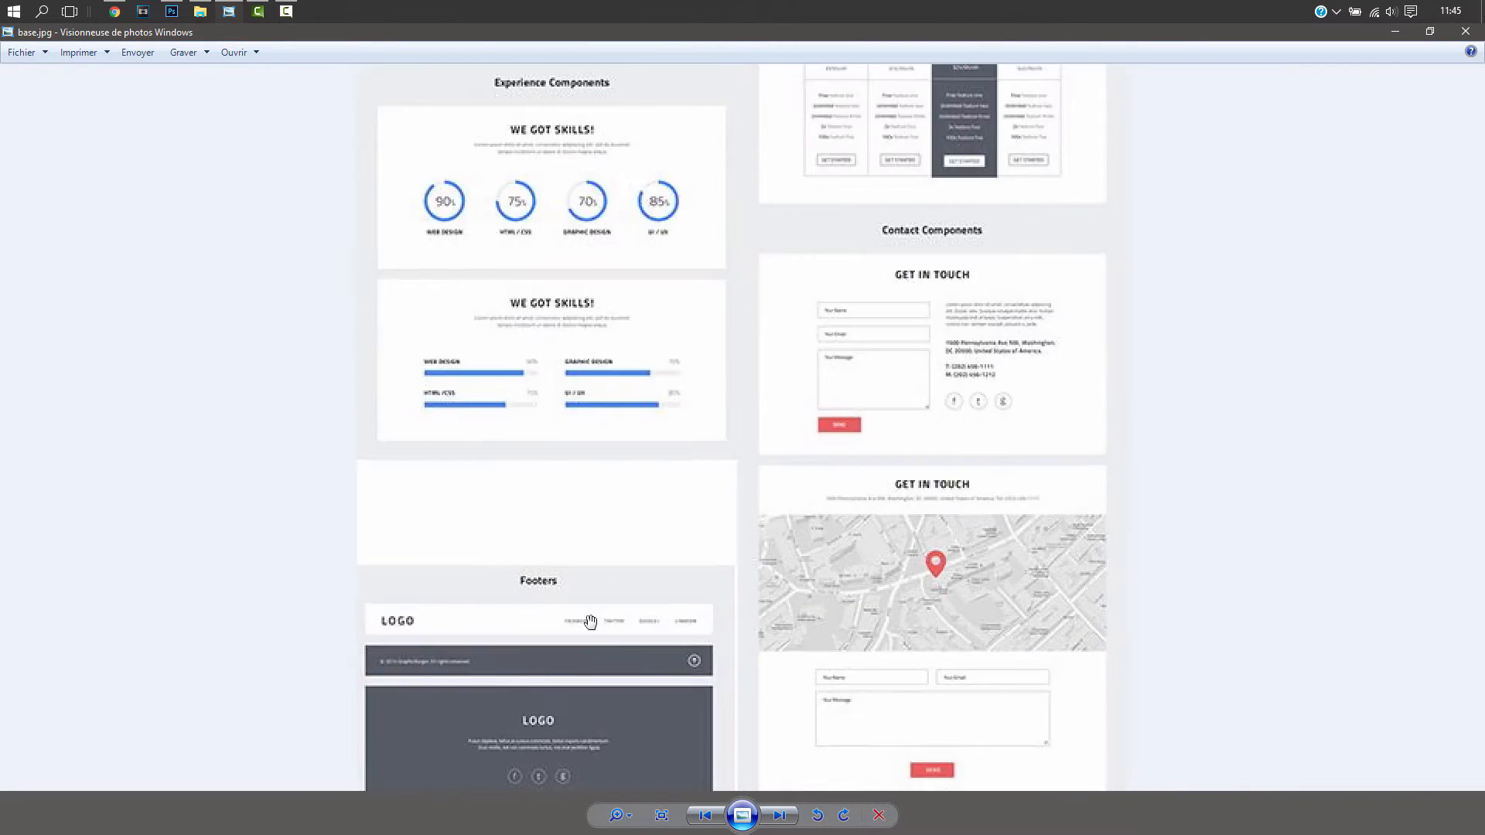
scroll(576, 645, down, 2)
drag(554, 643, 559, 610)
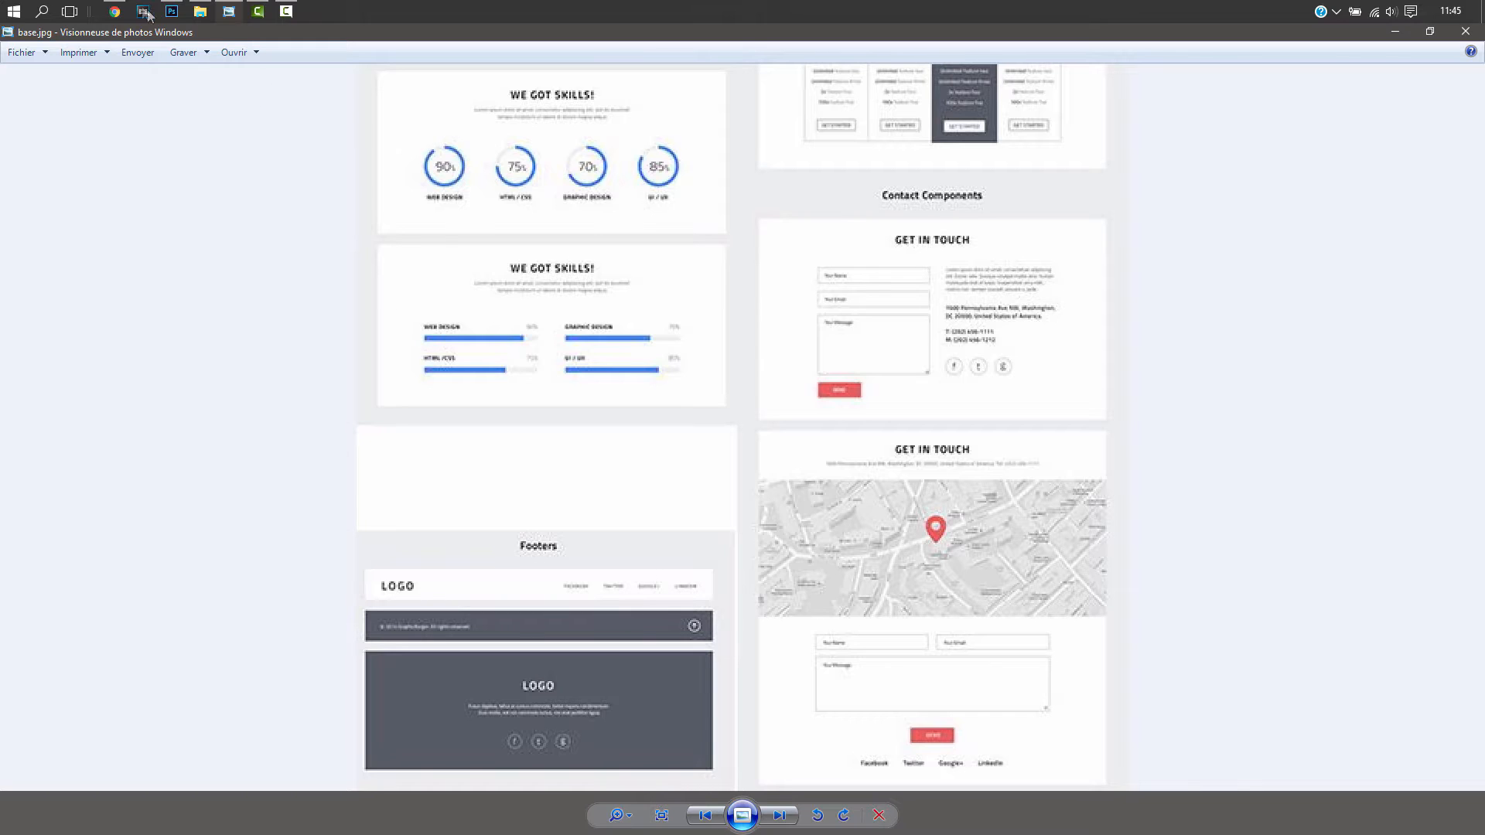
- Switch back to Photoshop and extend the canvas downward with the Crop tool to add space below the gallery
click(116, 13)
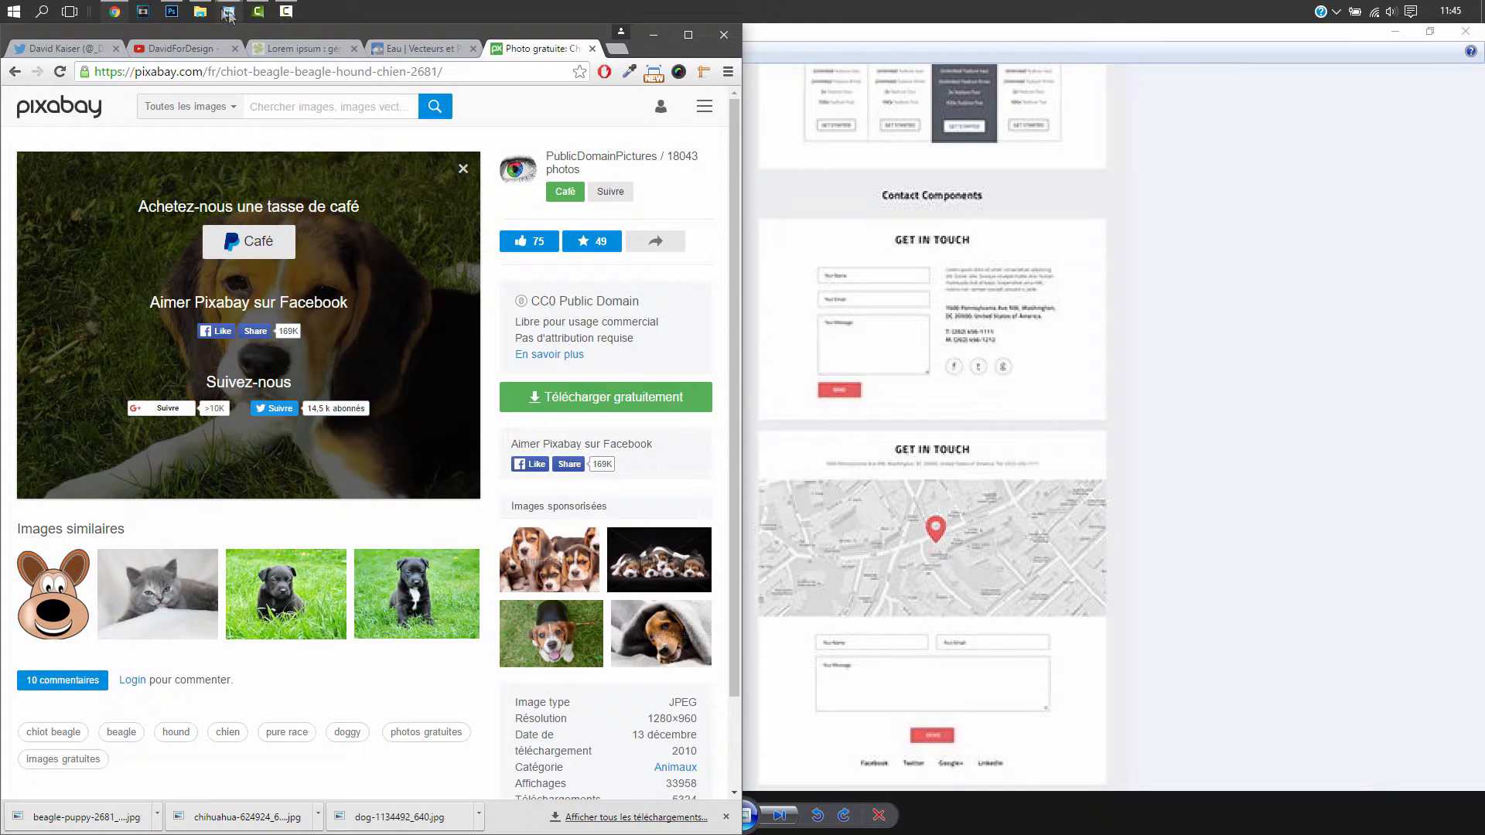
click(171, 14)
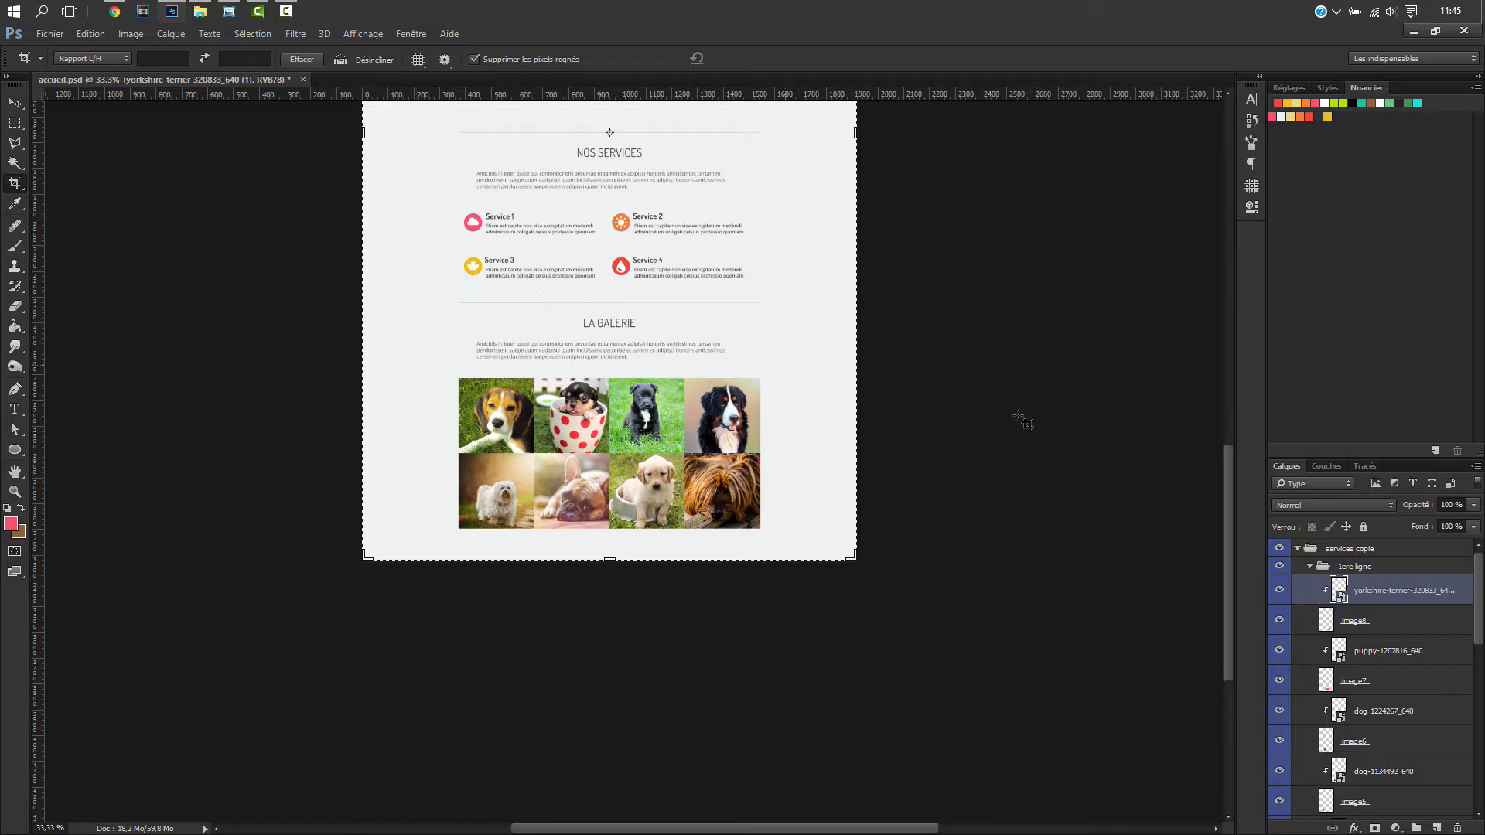
drag(1229, 495, 1222, 320)
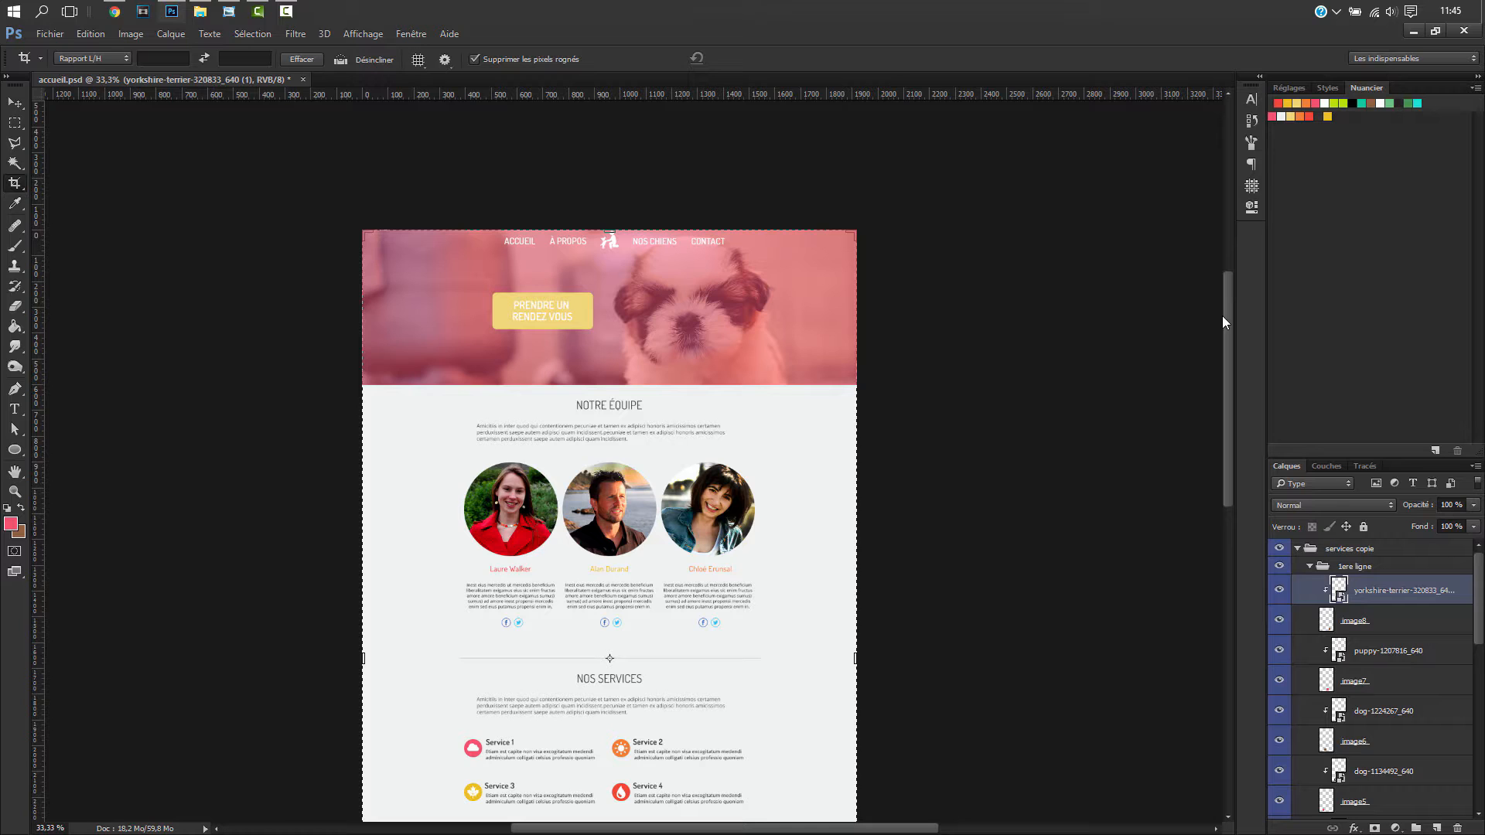
drag(1220, 323, 1208, 537)
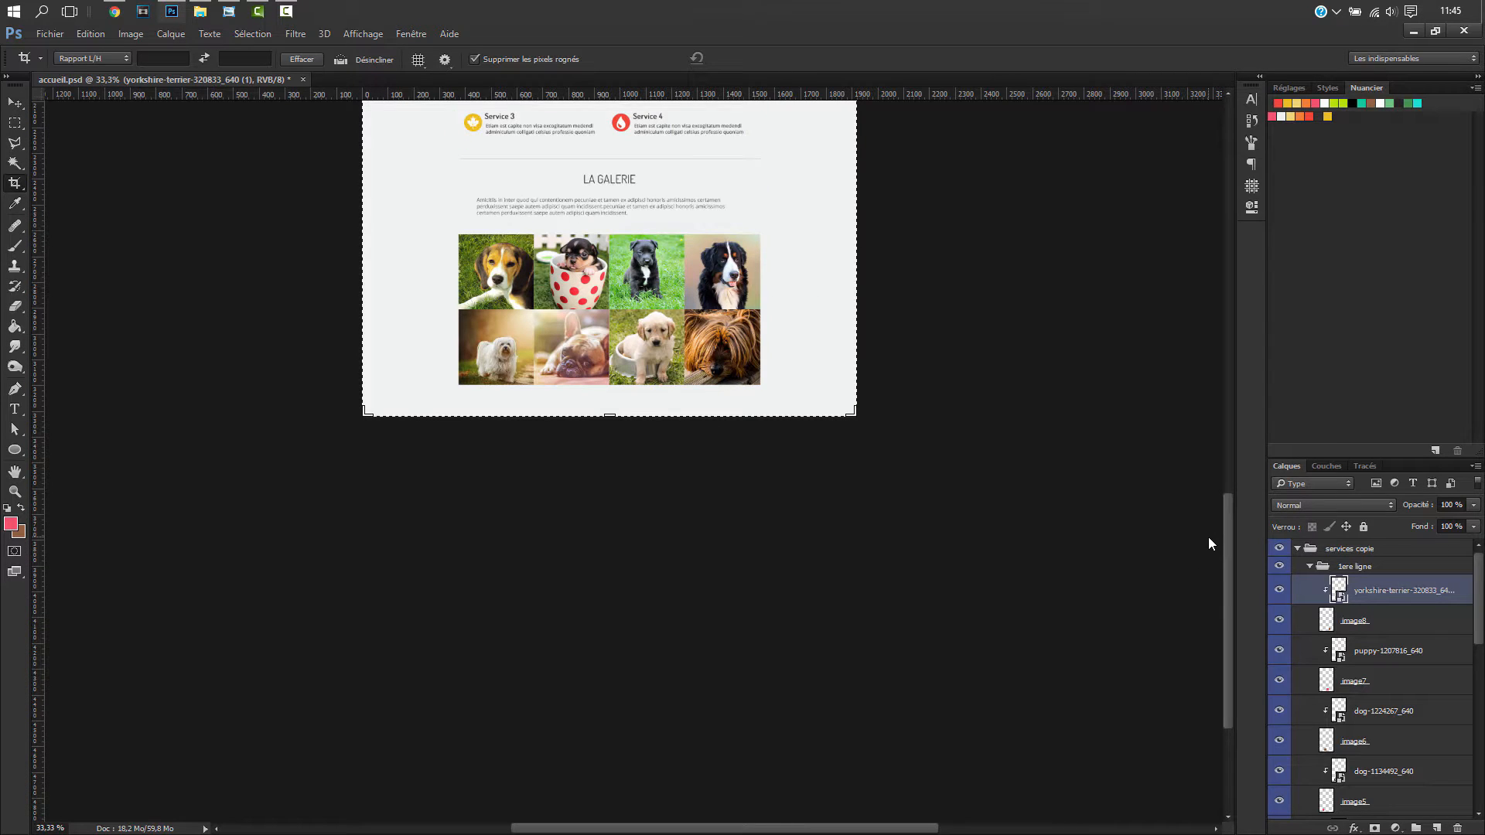
drag(609, 414, 598, 481)
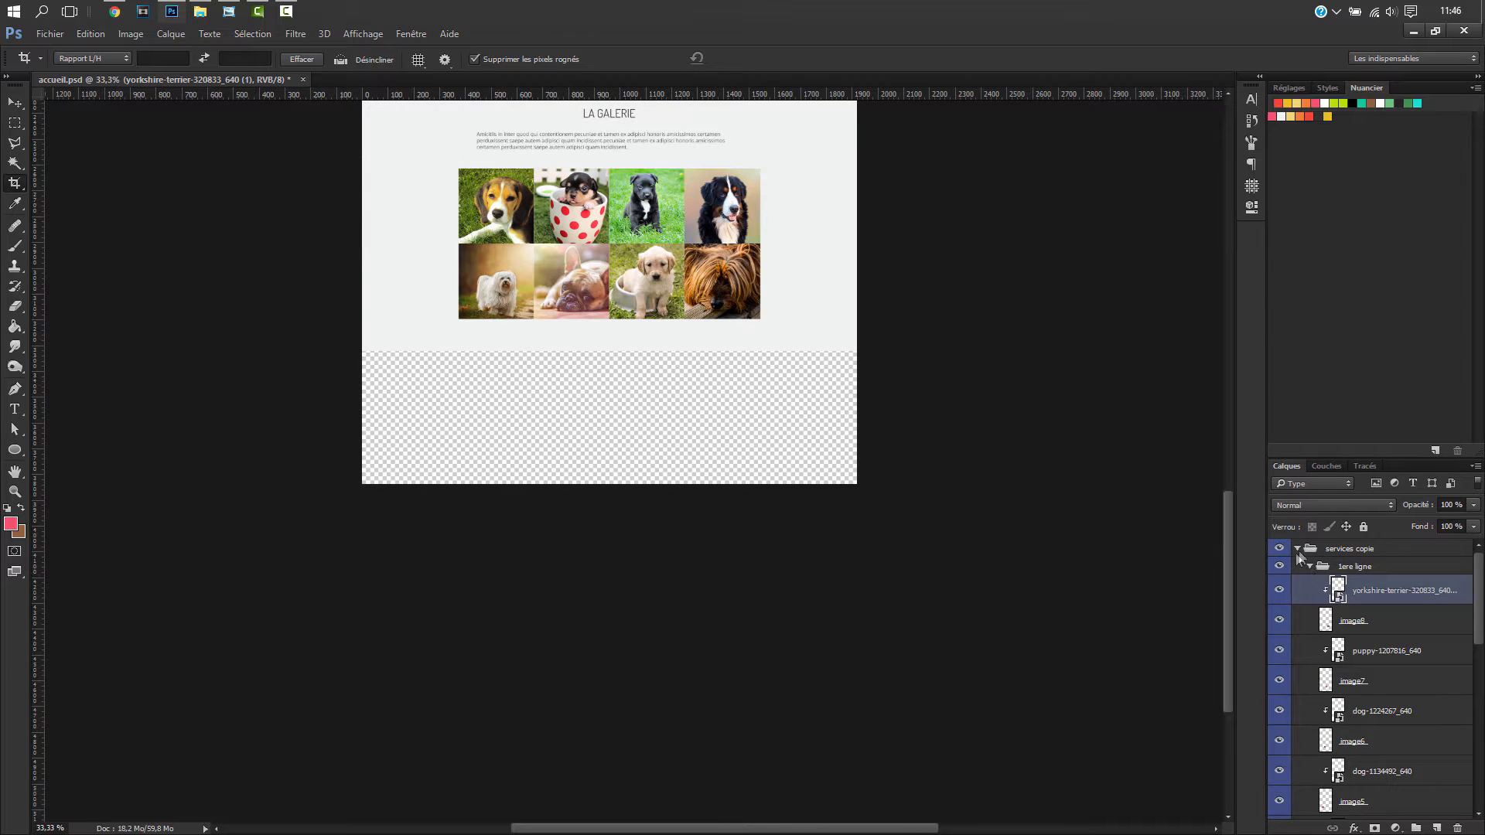
- Collapse the services copie group, create a new layer group named footer at the top of the stack and colour it violet
click(1297, 550)
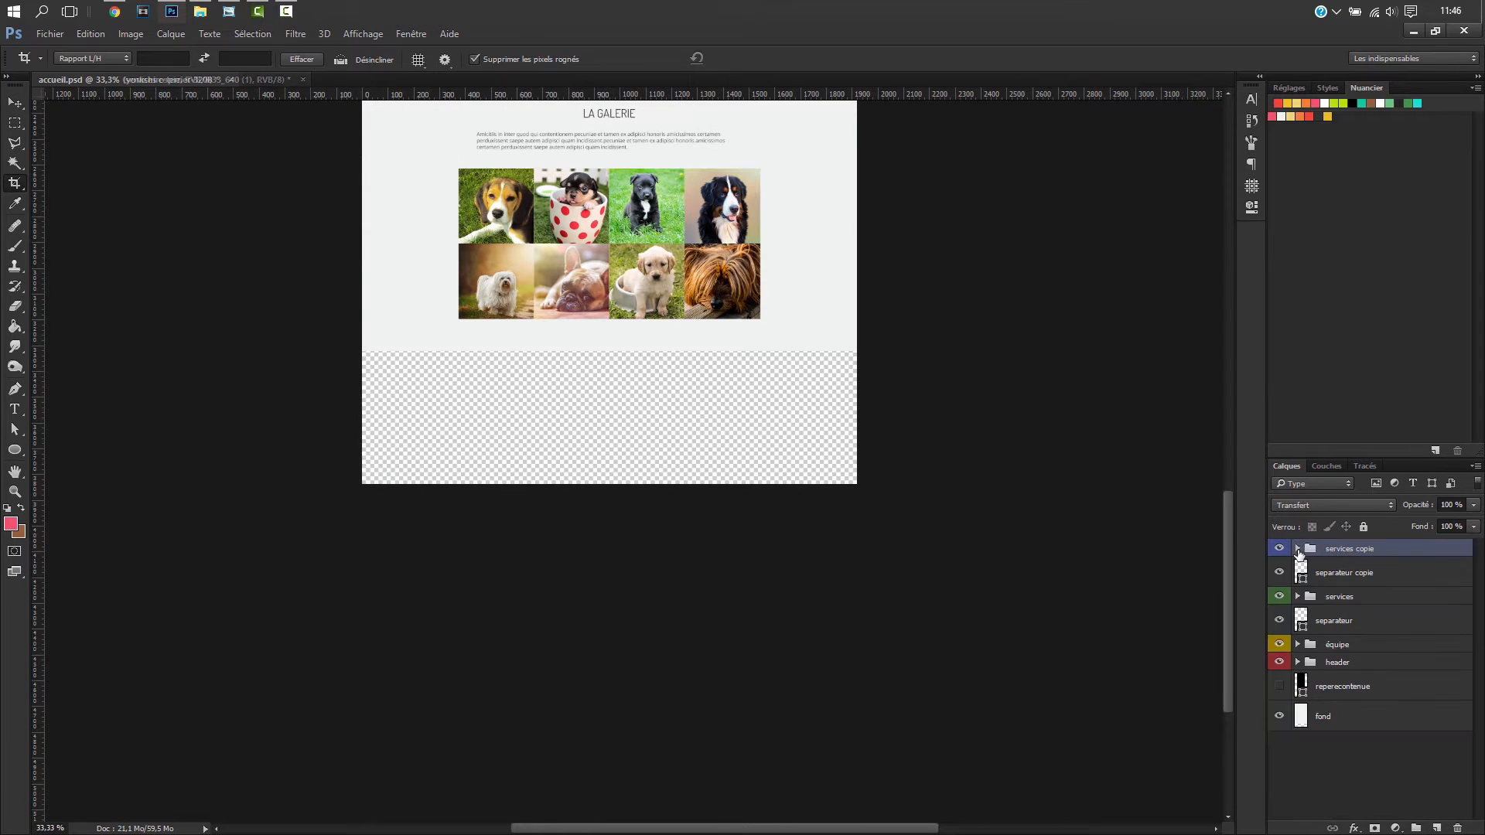
click(1381, 767)
click(1415, 827)
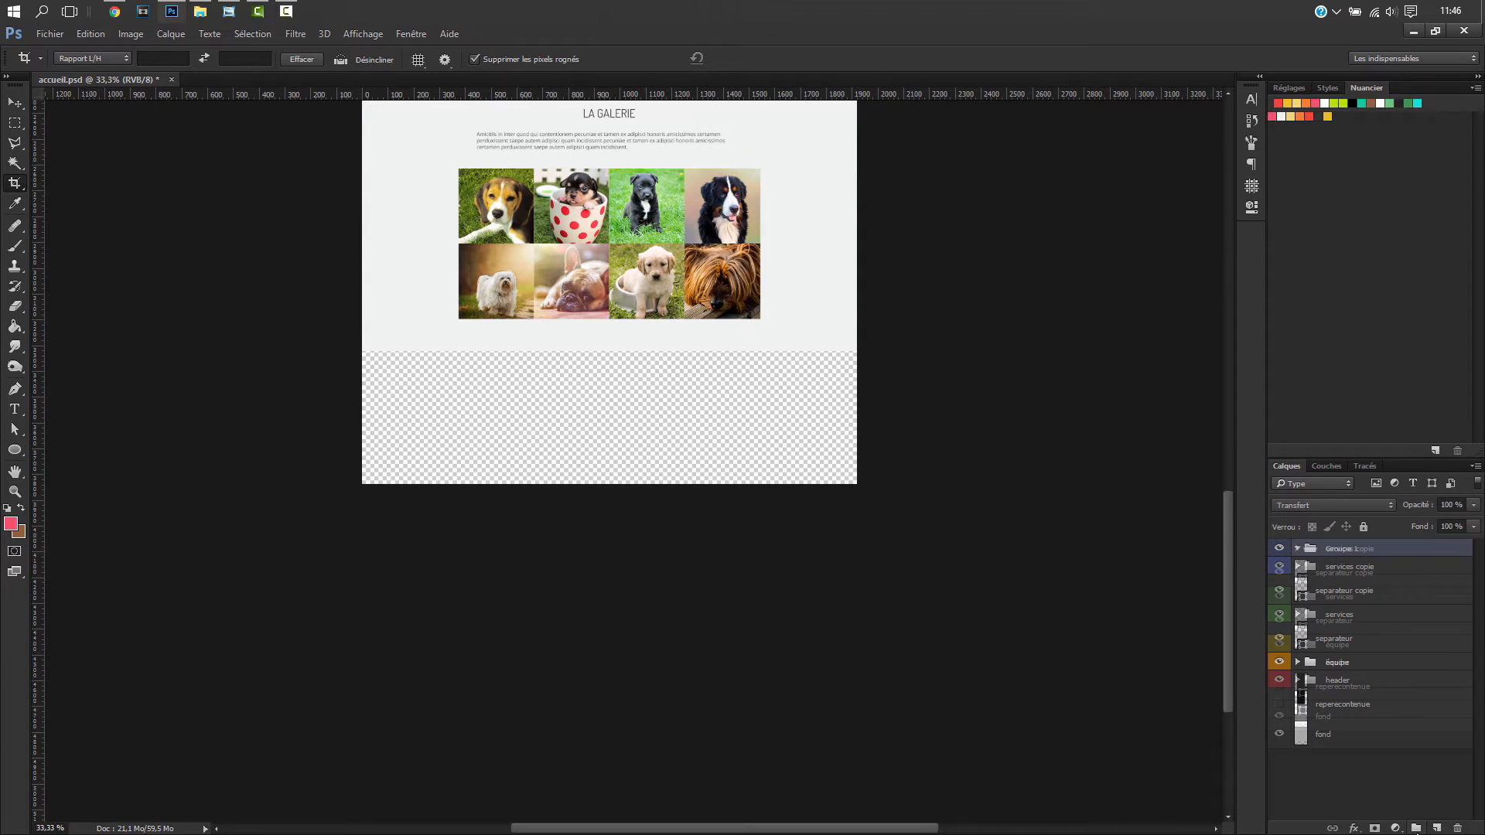
double_click(1350, 548)
text(foot)
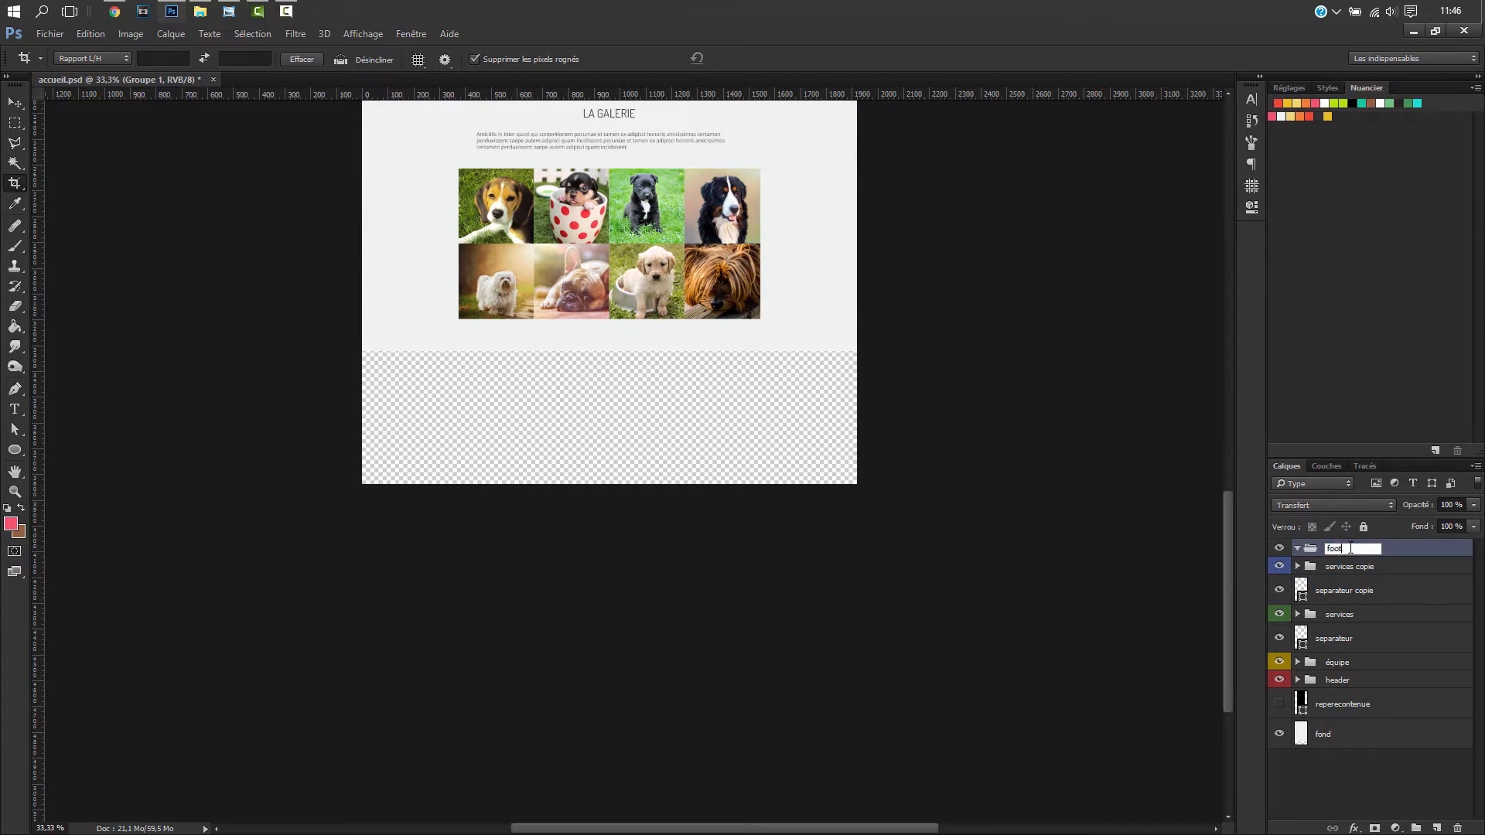
key(Return)
right_click(1270, 551)
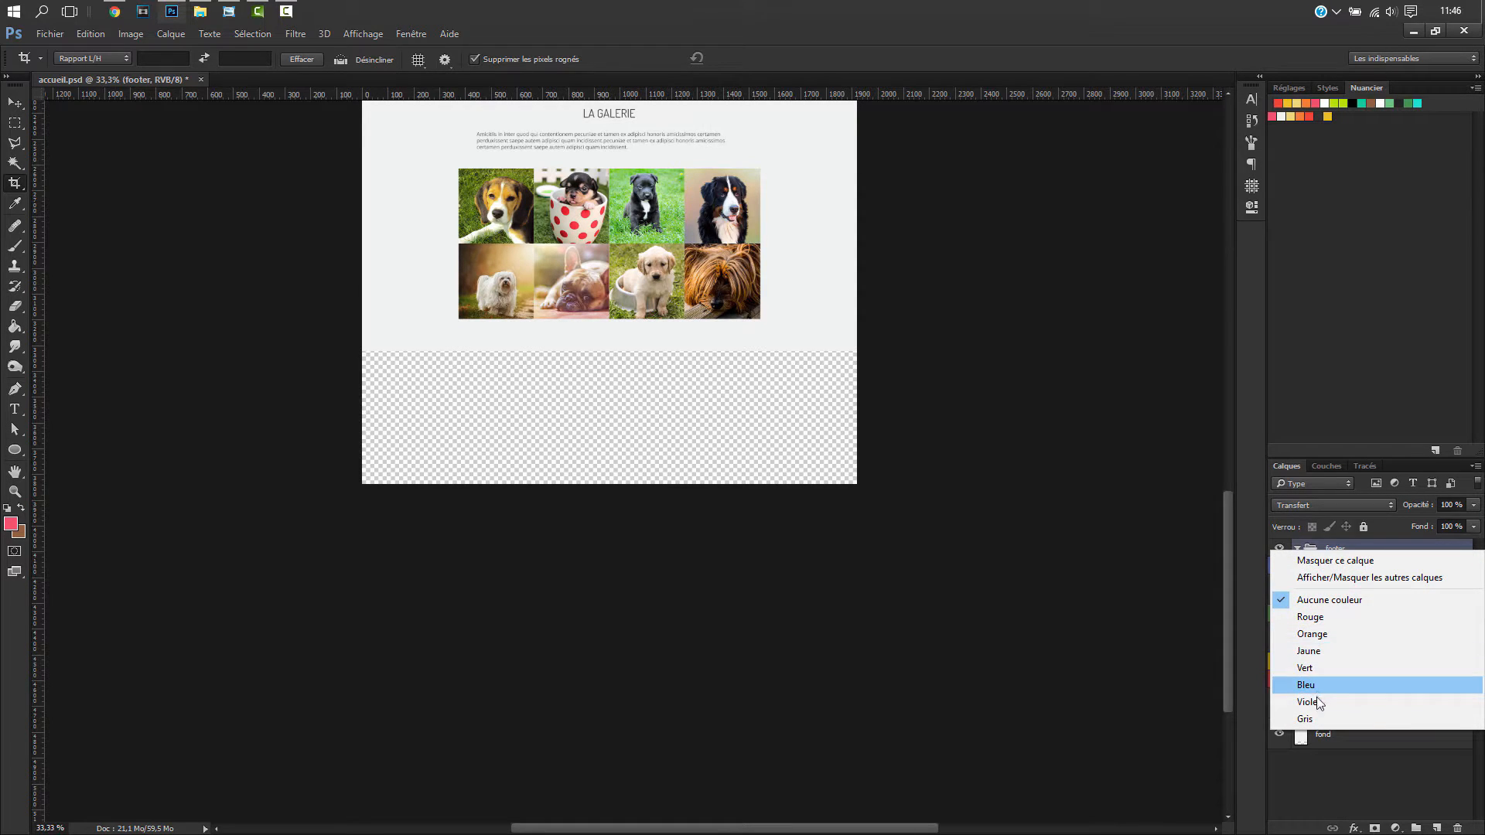
click(1319, 703)
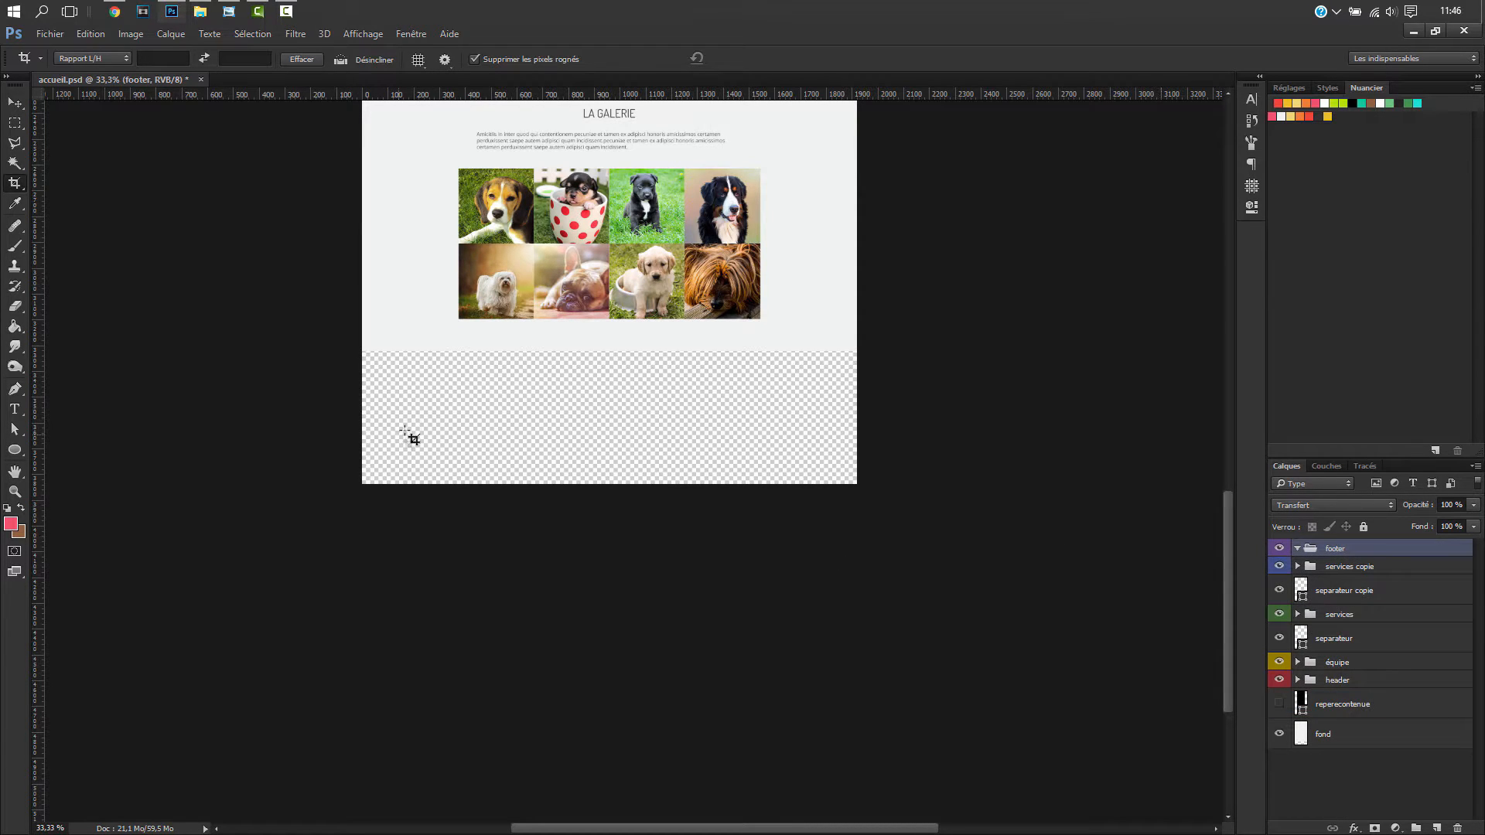
- Stretch the reperecontenue and fond layers down past the bottom edge of the extended canvas, with the reperecontenue guide hidden again
click(1322, 736)
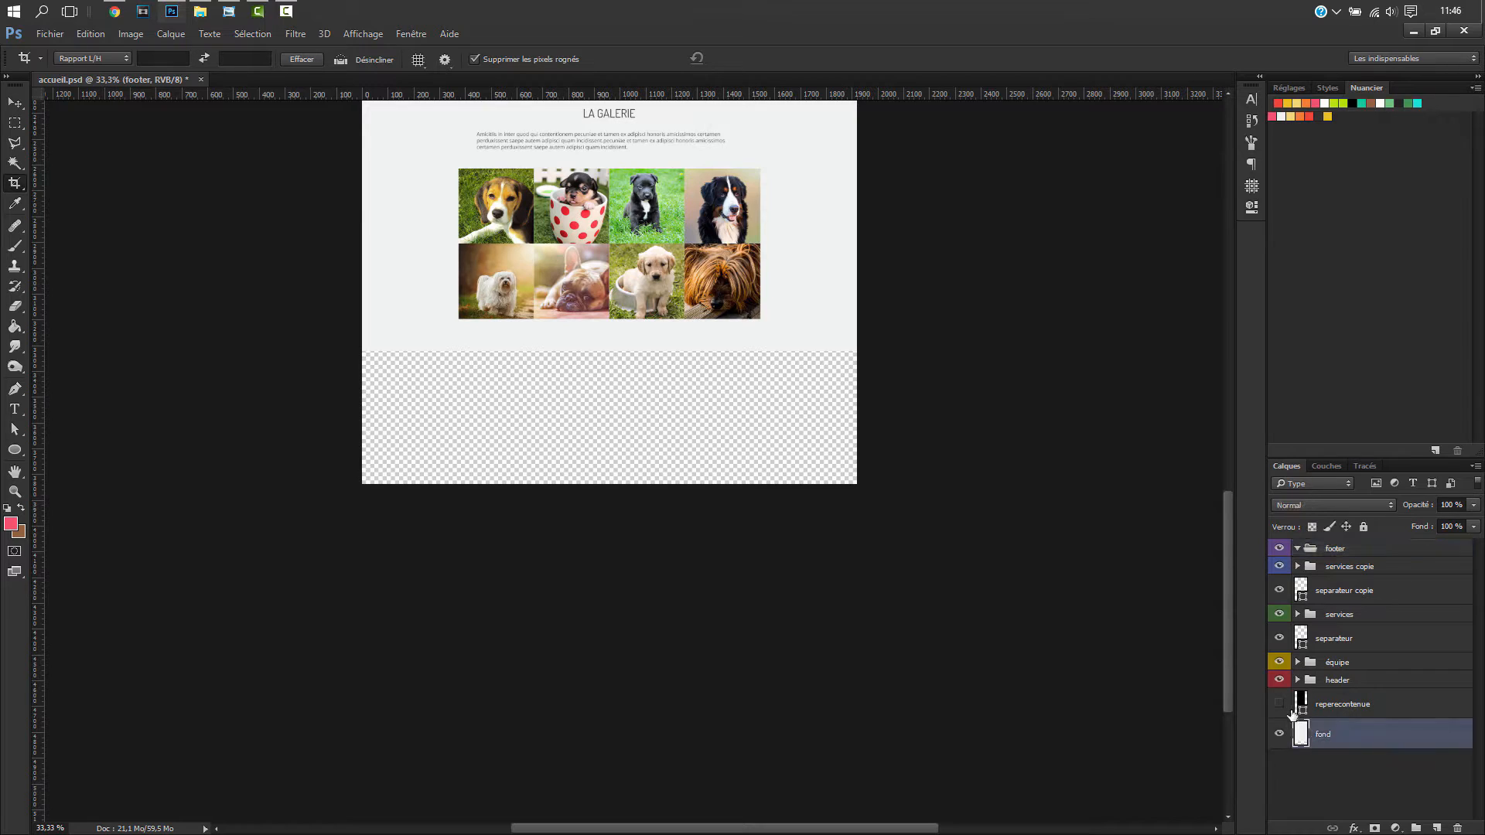
click(1278, 704)
click(1347, 706)
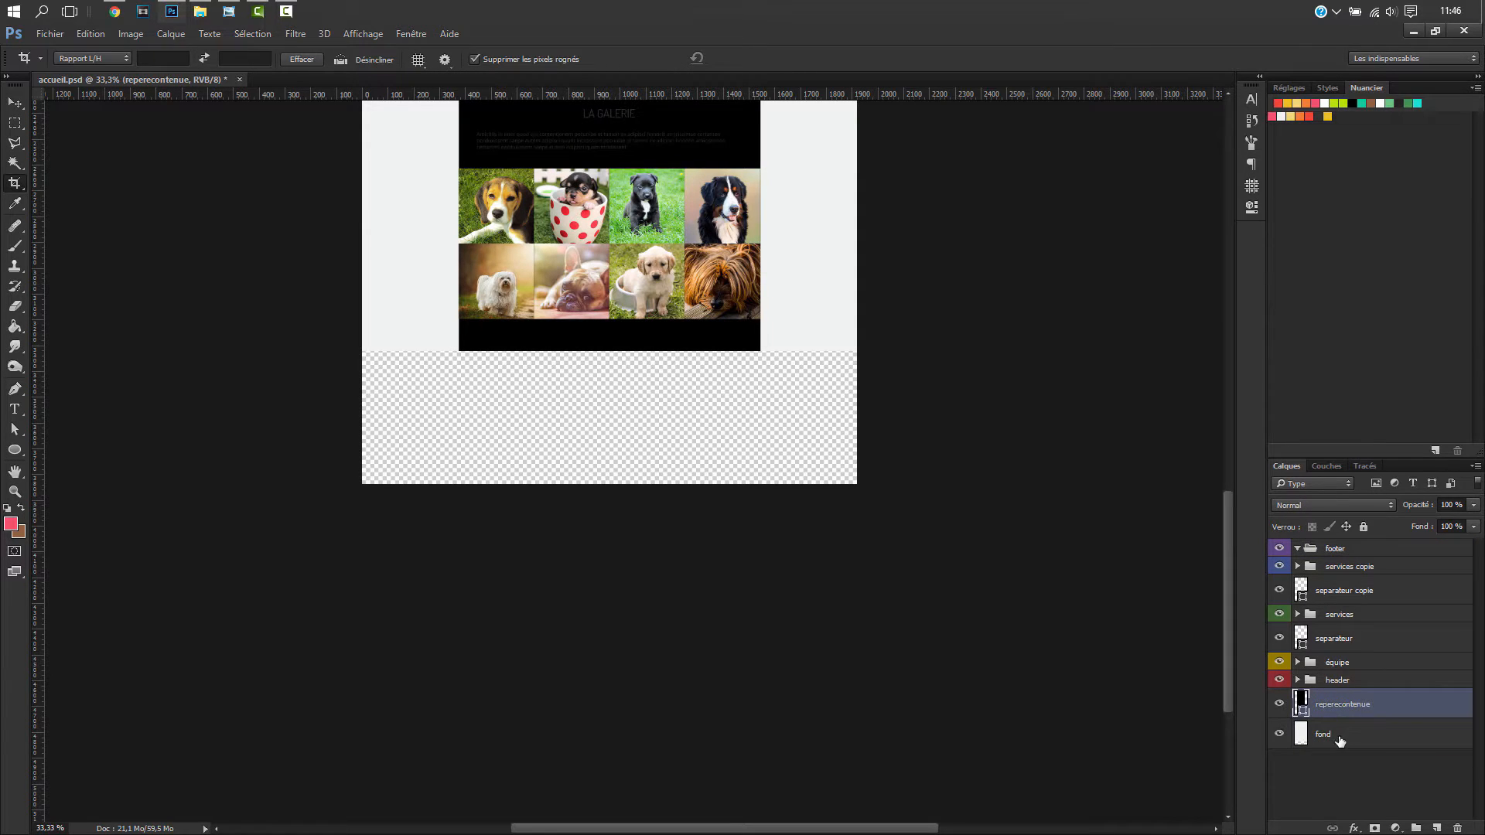
ctrl+click(1339, 740)
key(ctrl+t)
drag(612, 352, 593, 491)
key(c)
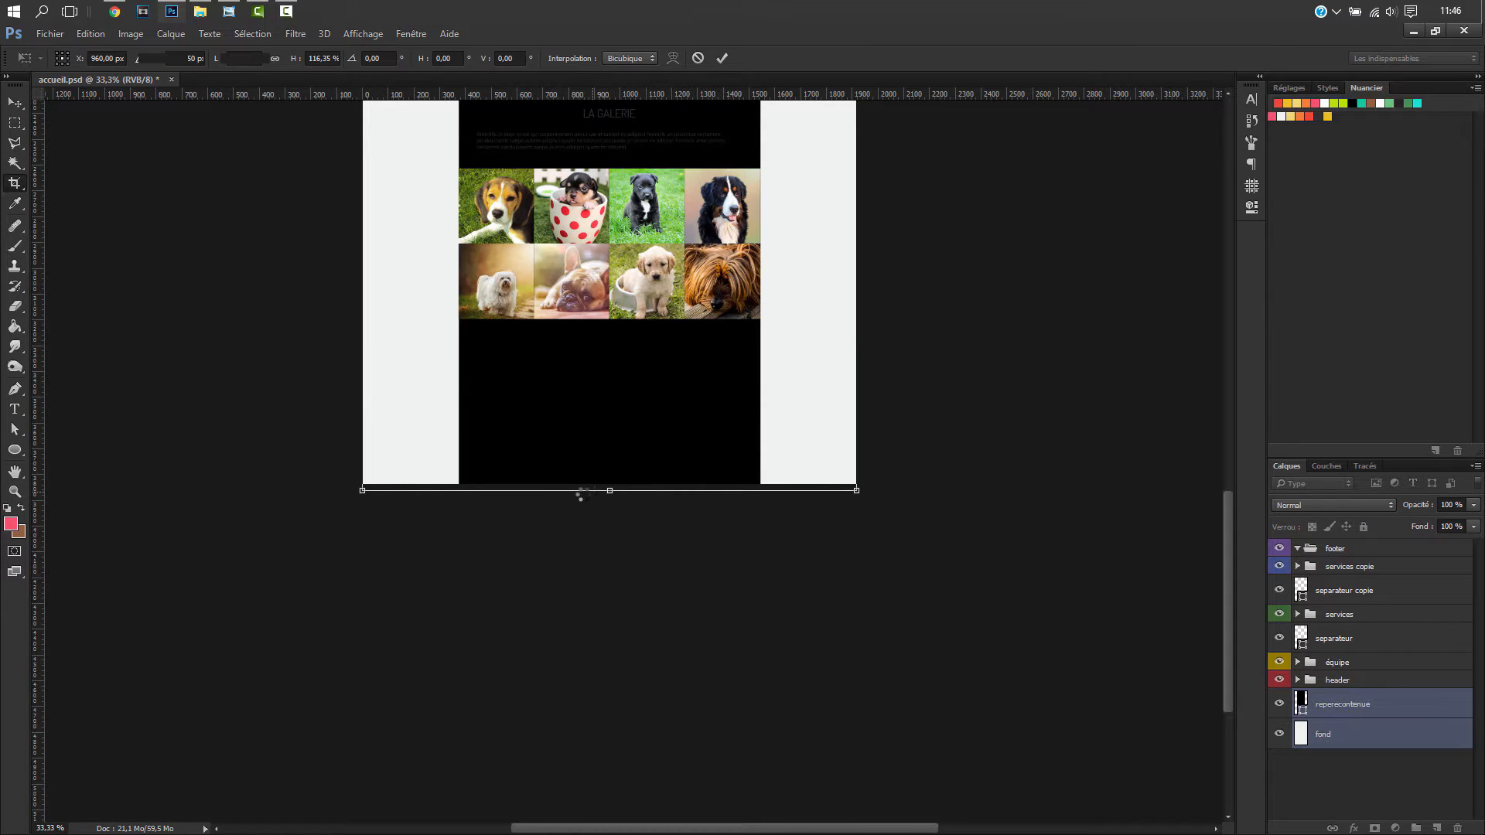
click(1279, 703)
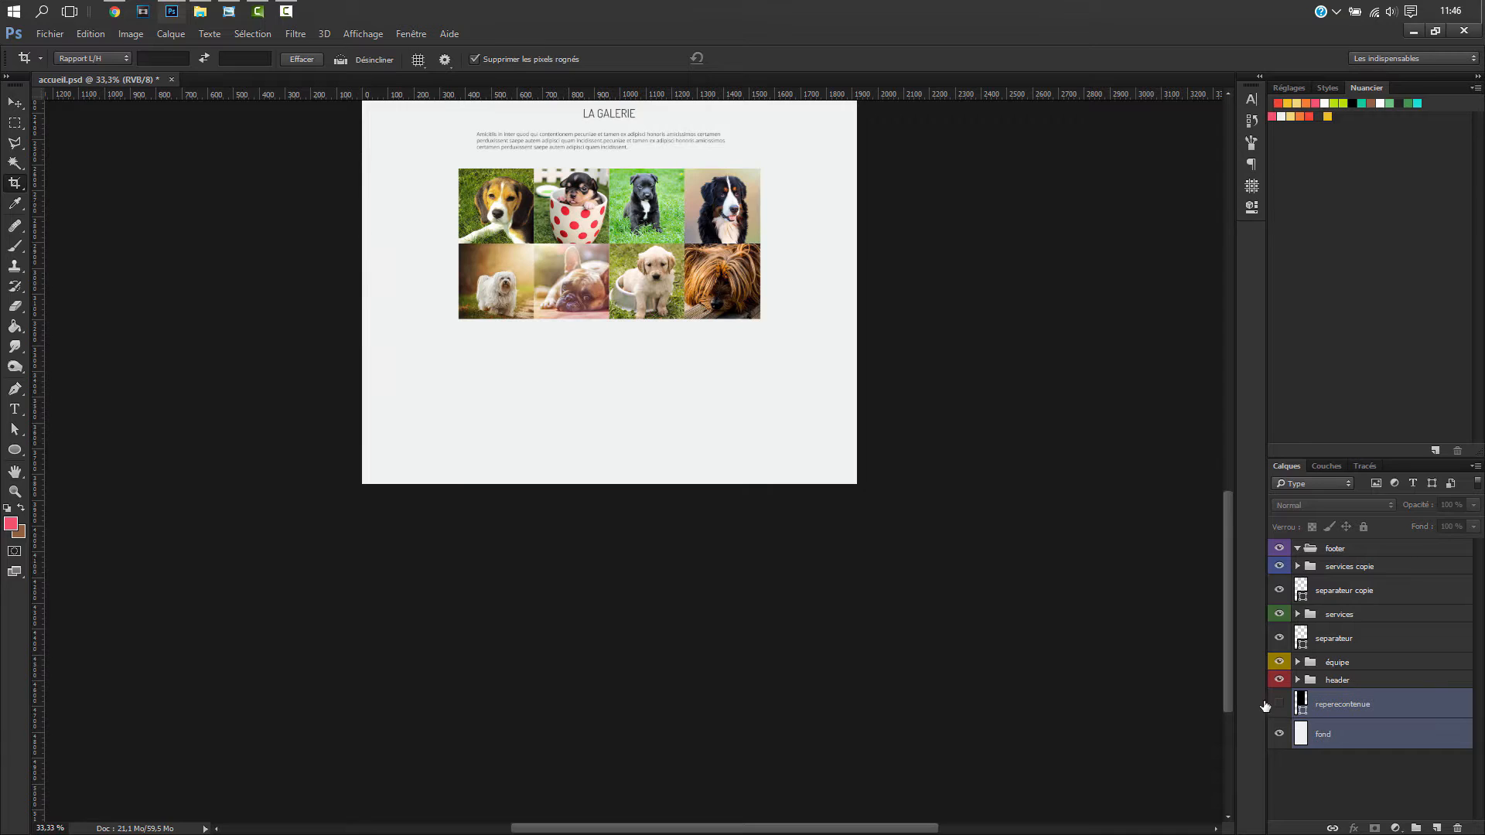
- Add a new layer in the footer group and fill a 1920 × 121 px full-width strip along the page's bottom edge with dark grey
click(15, 123)
click(1333, 549)
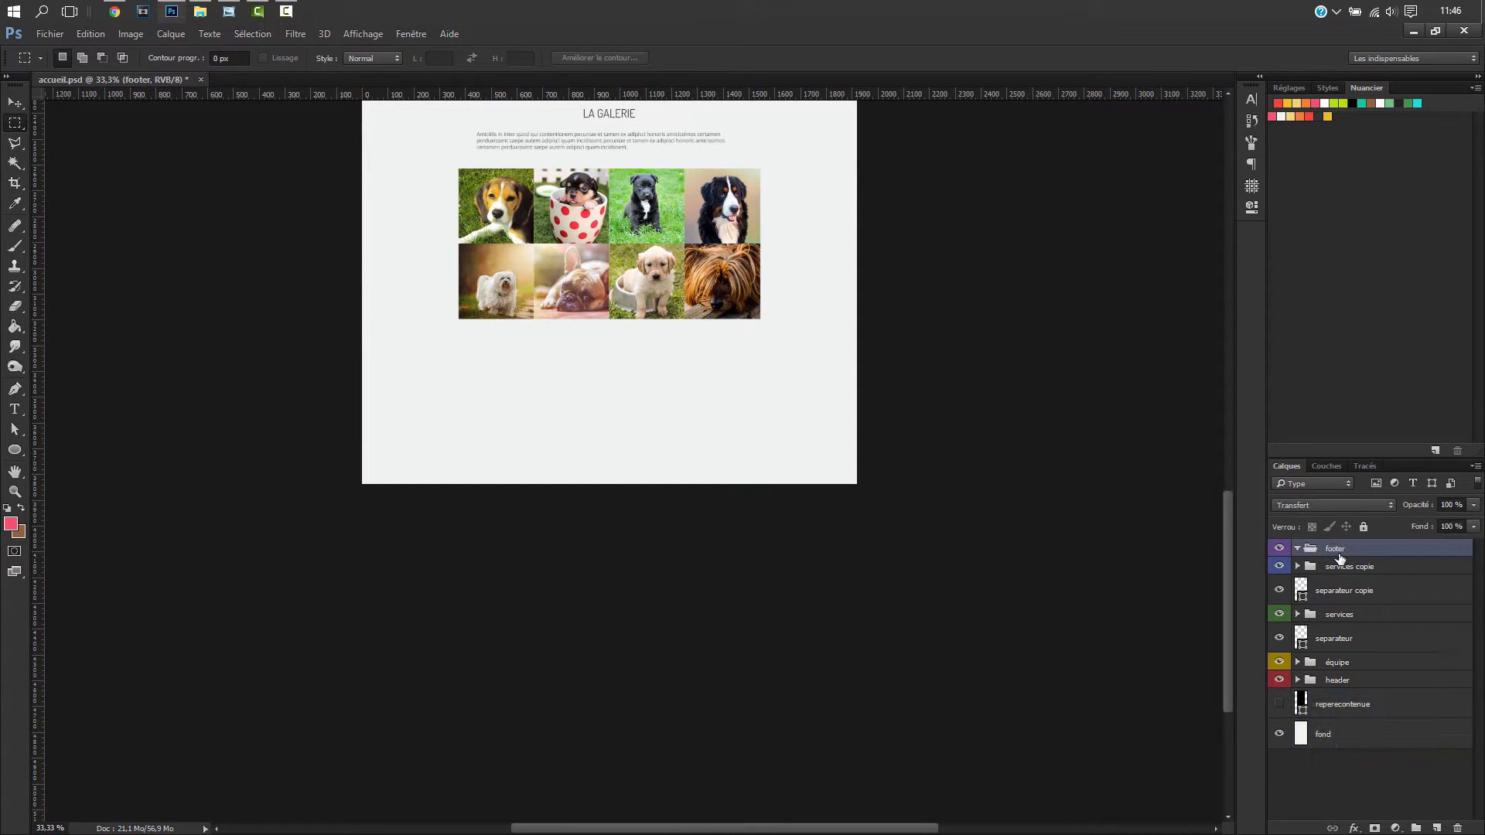
key(ctrl+shift+n)
key(Return)
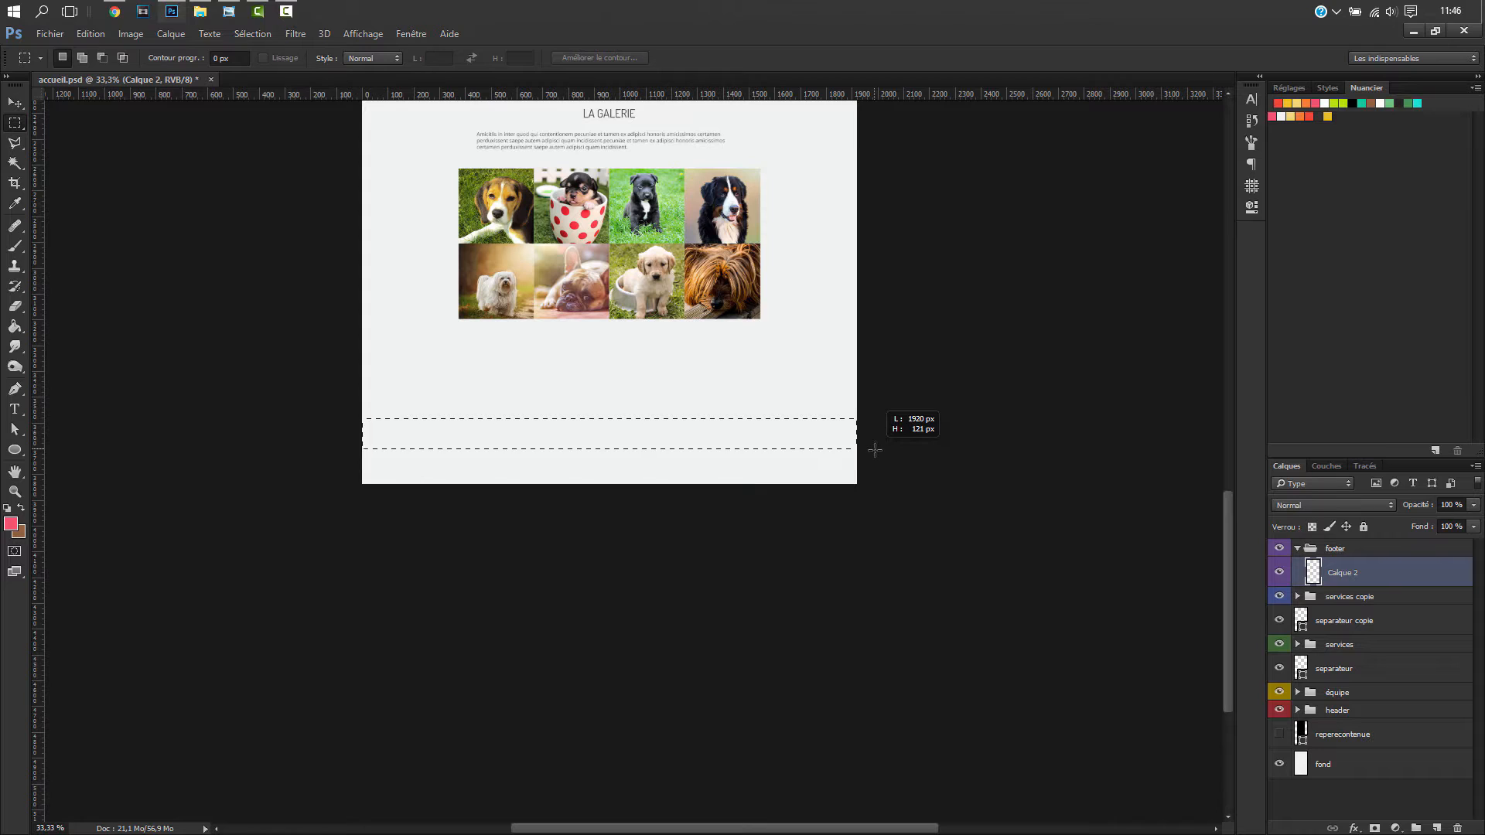
drag(874, 447, 877, 448)
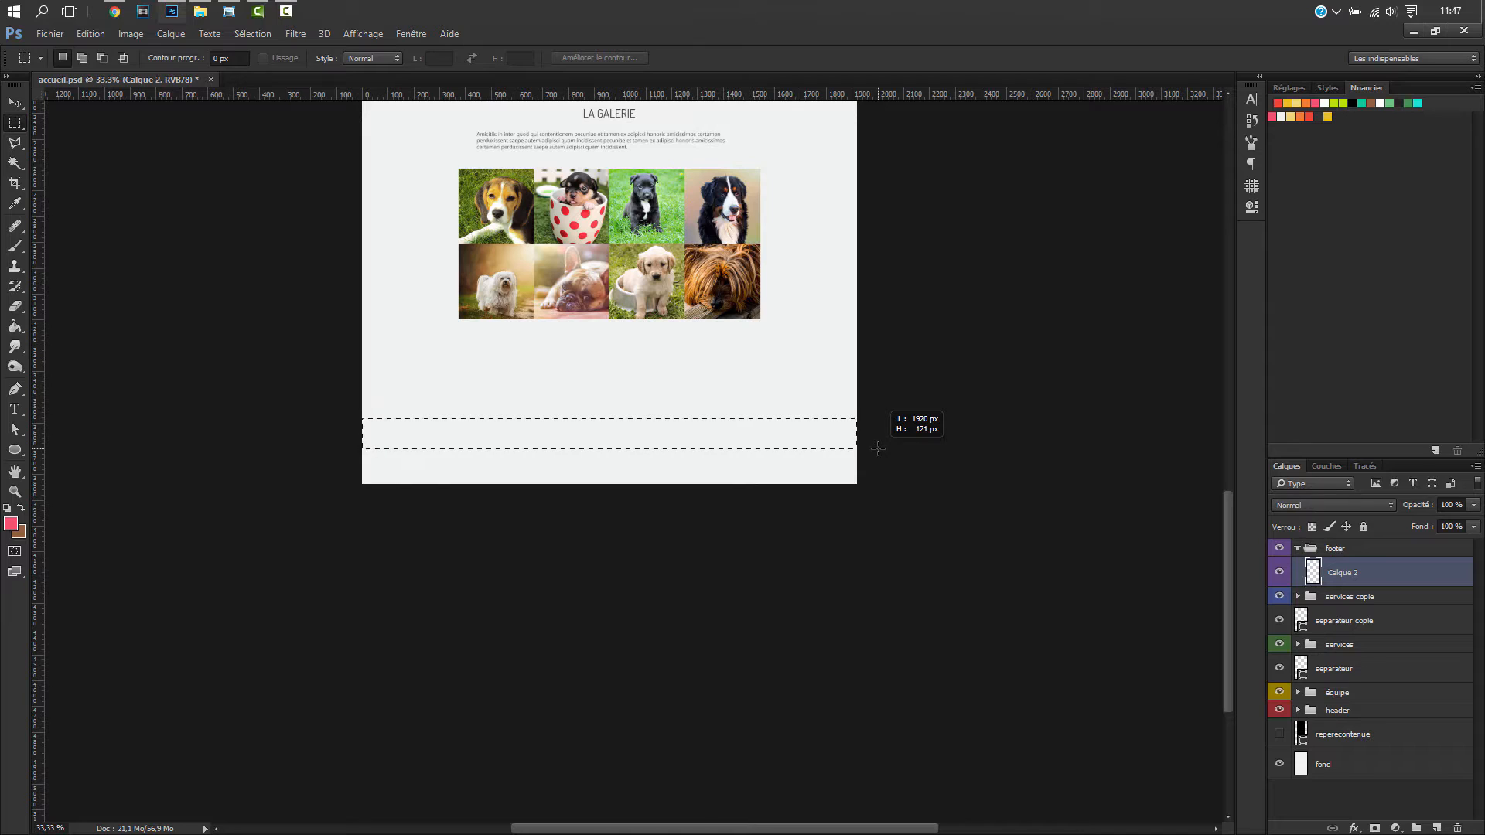
drag(878, 448, 879, 450)
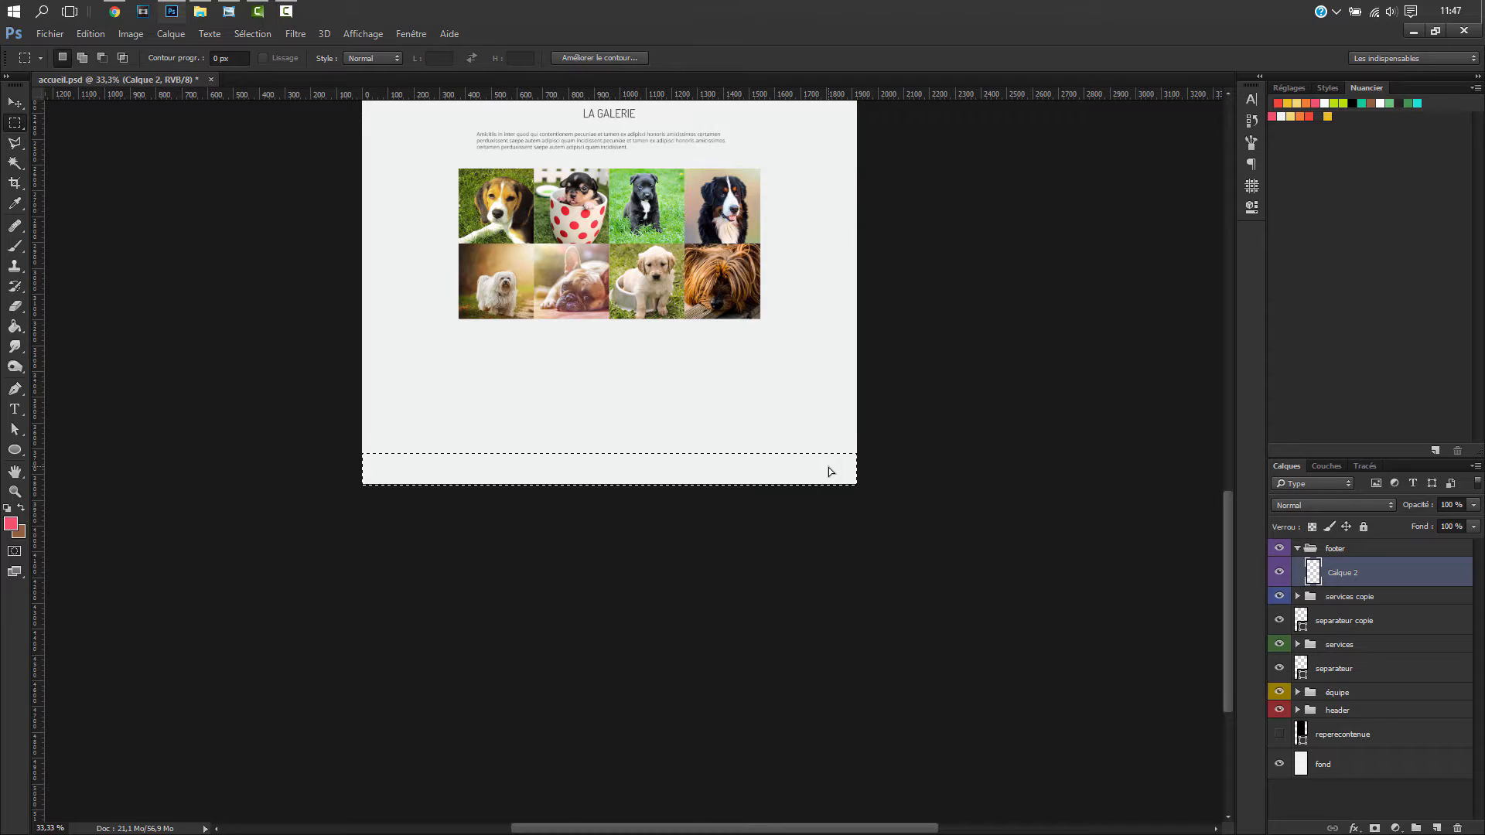
click(1321, 116)
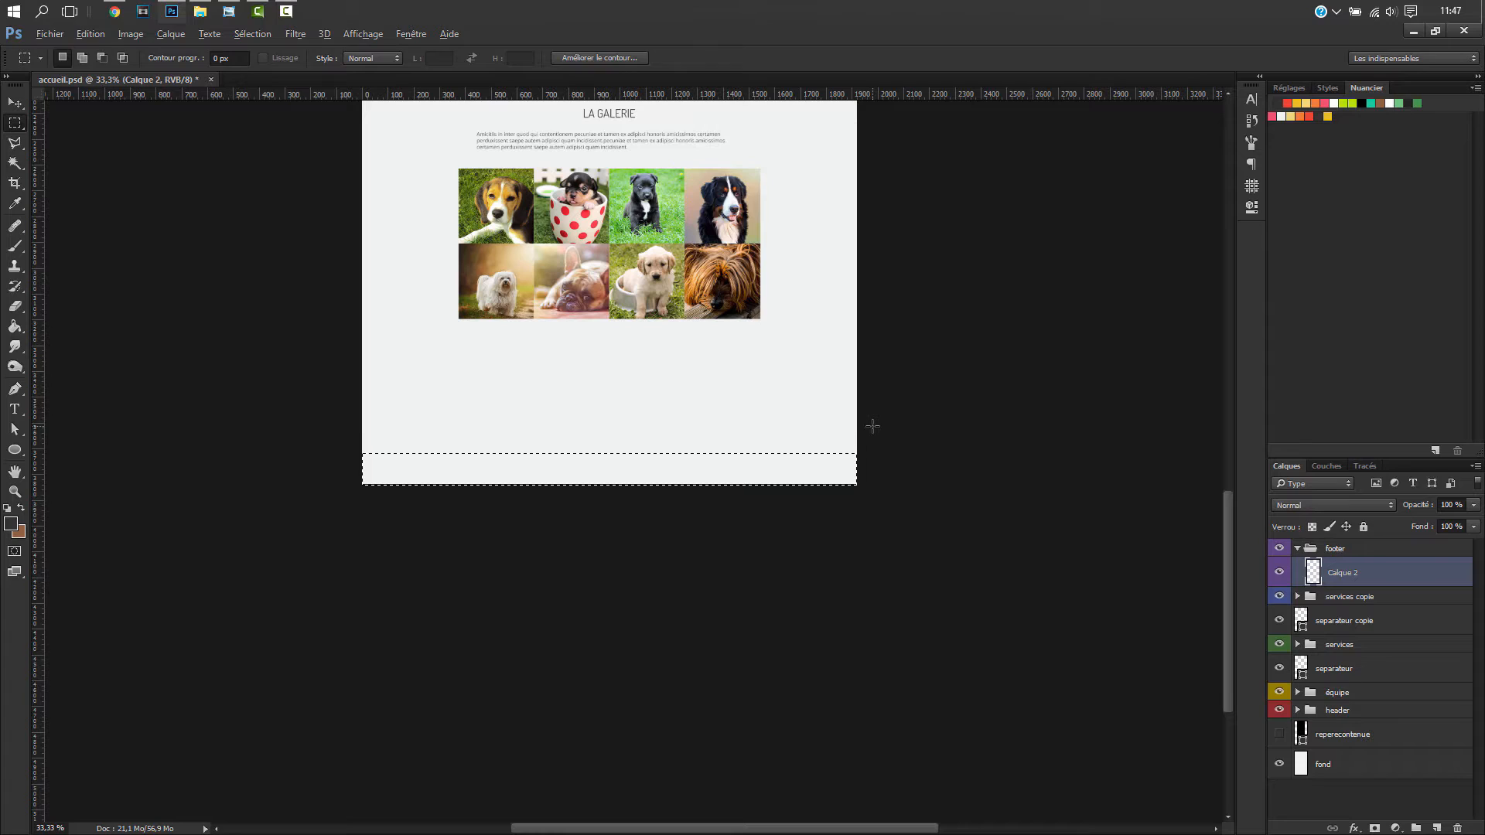
key(alt+BackSpace)
key(ctrl+d)
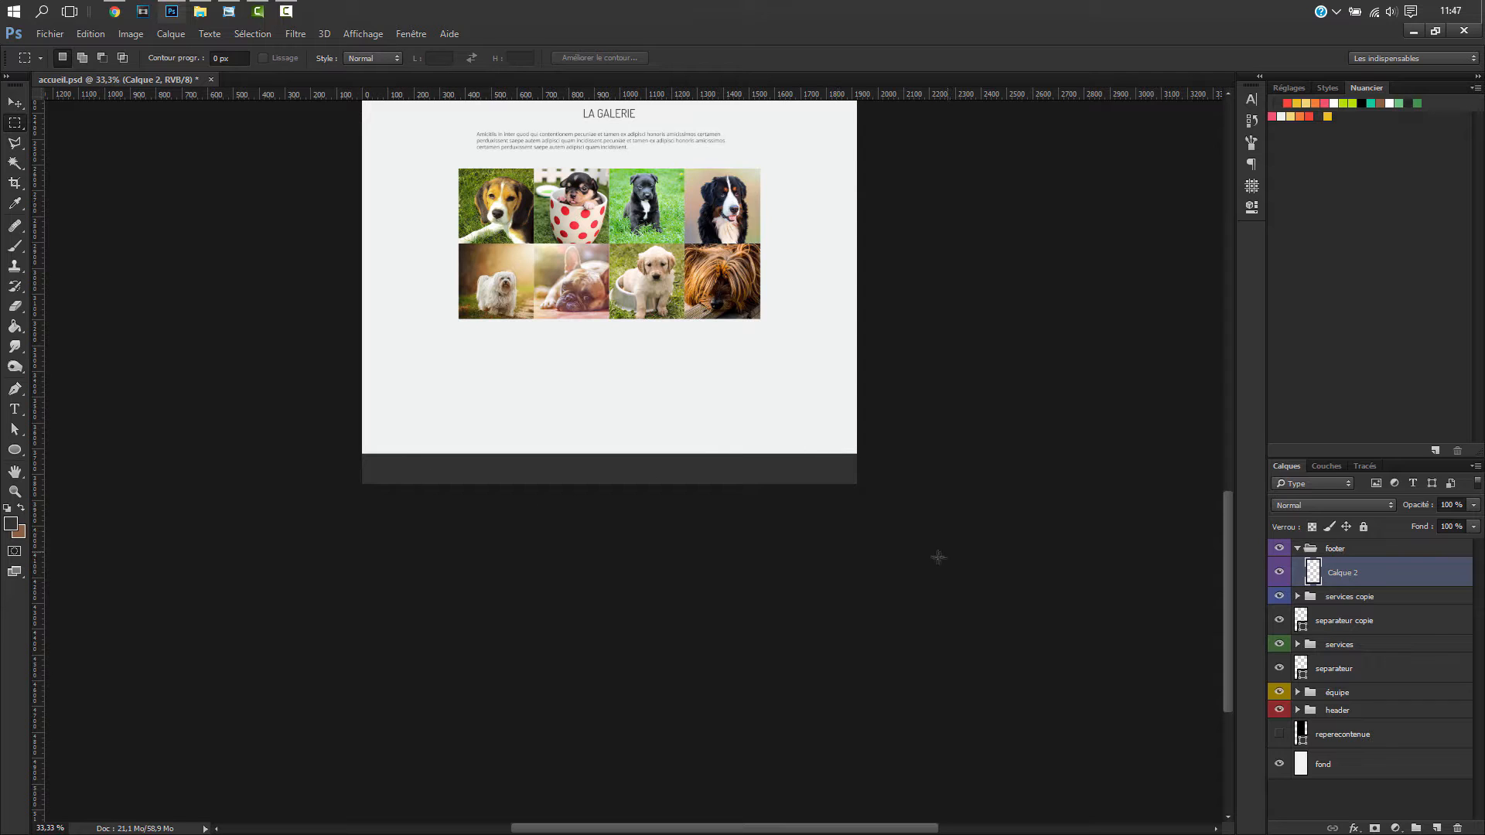
- Find the person logo layer inside the header group and duplicate it
click(1299, 711)
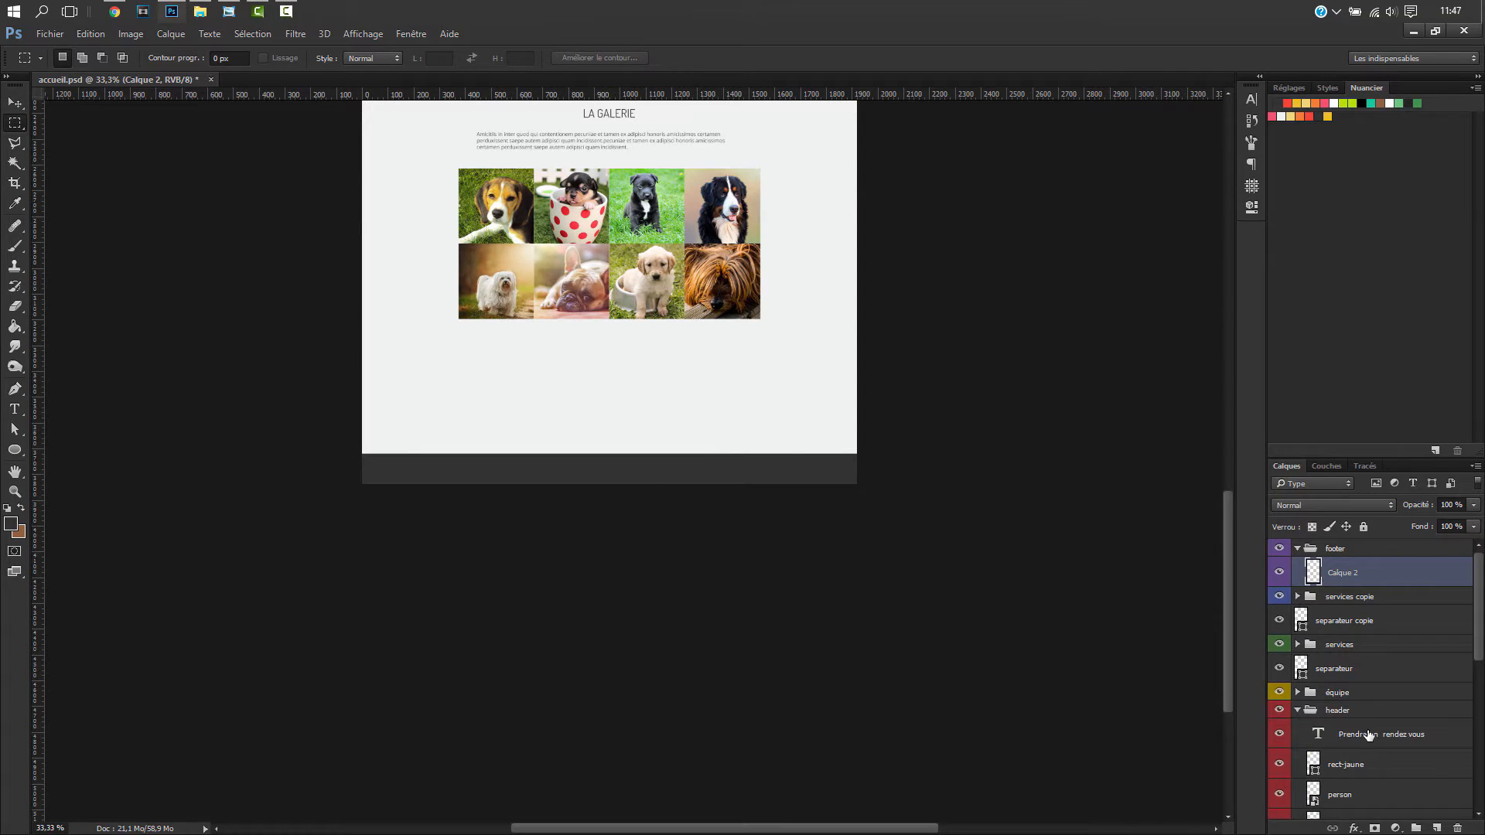
scroll(1371, 750, down, 5)
scroll(1371, 750, down, 2)
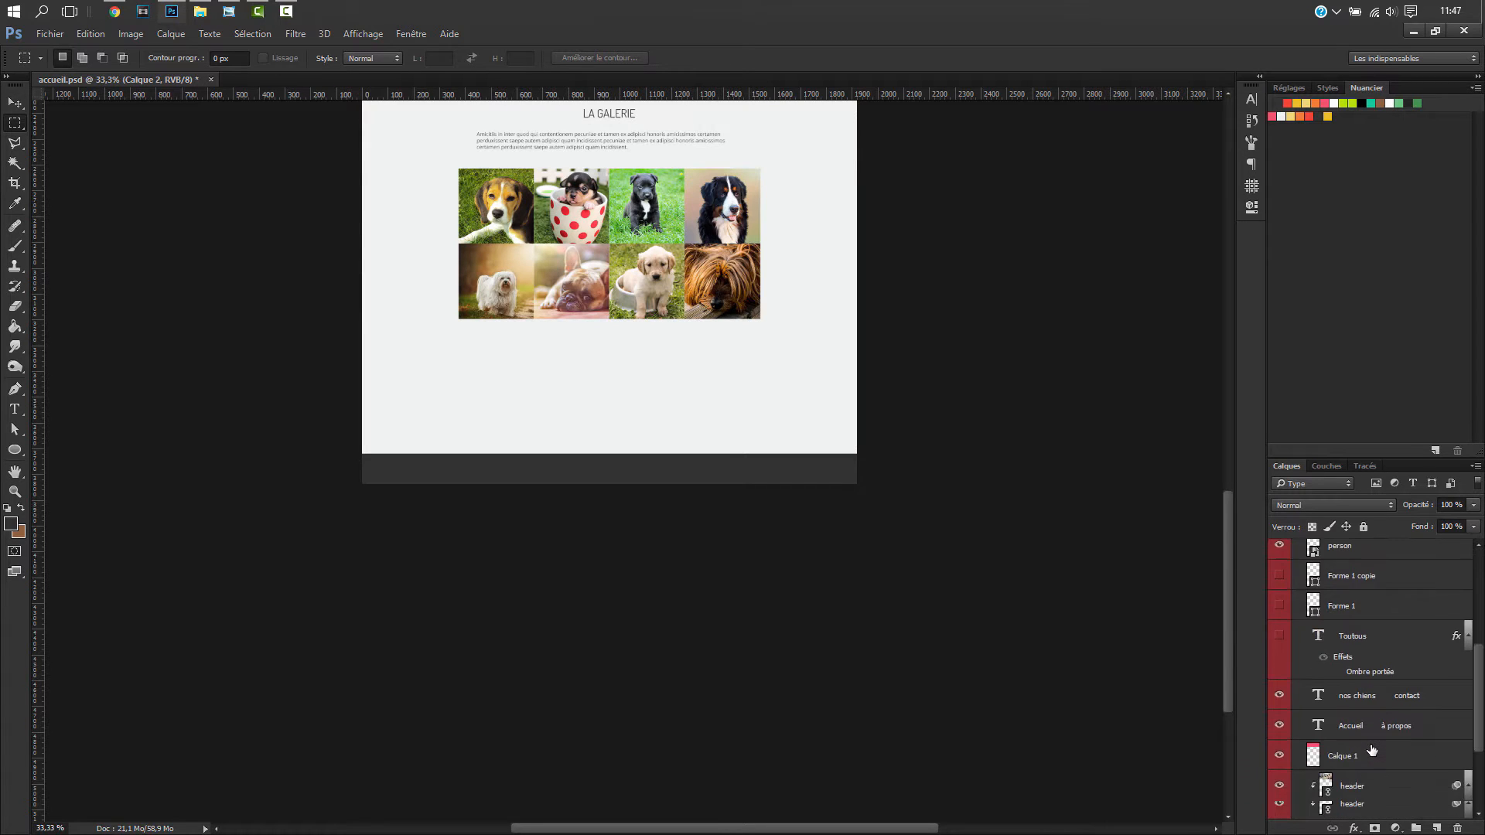
scroll(1363, 749, up, 1)
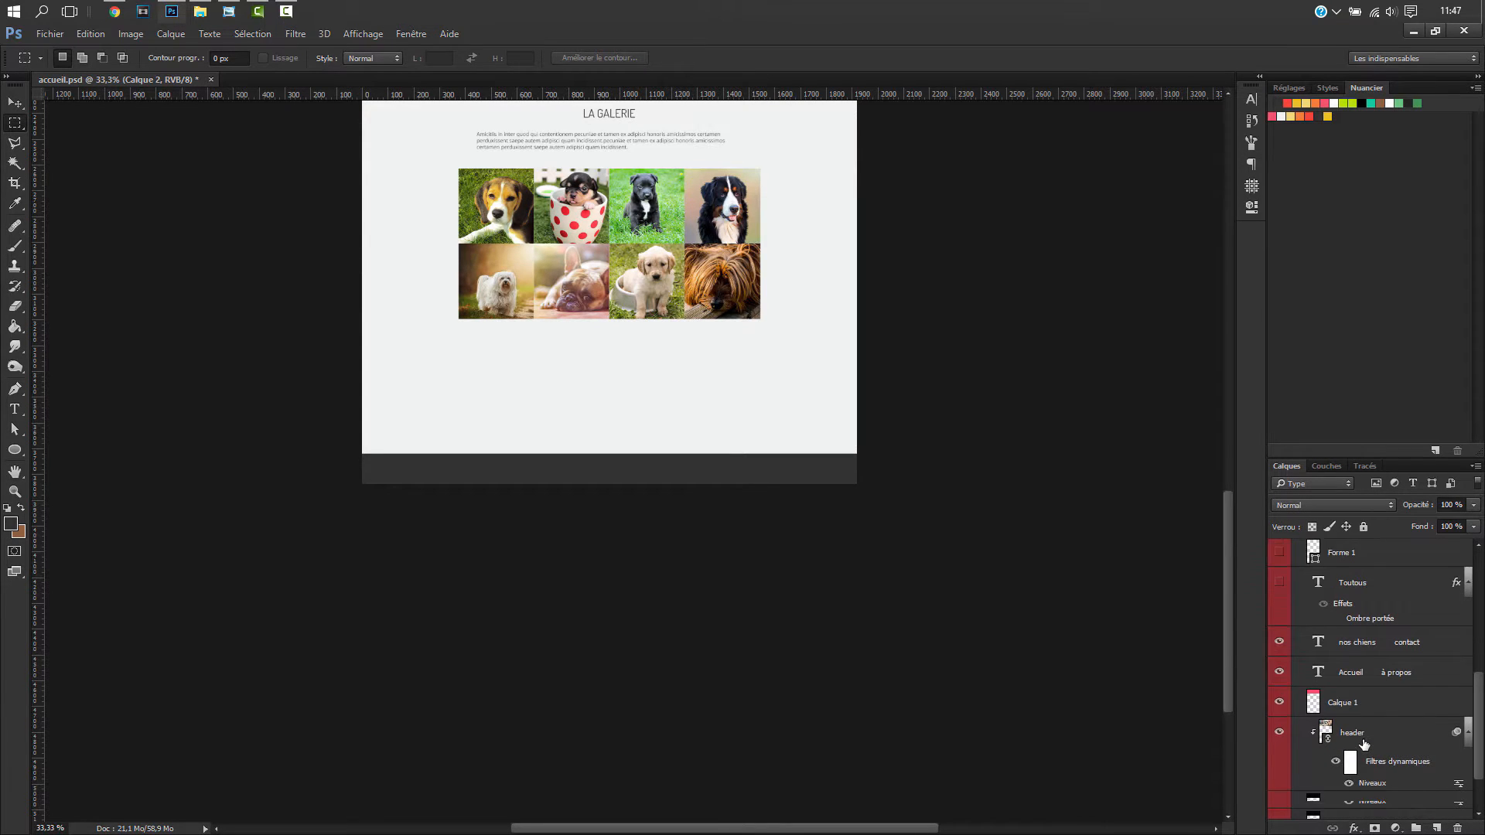
scroll(1363, 744, up, 2)
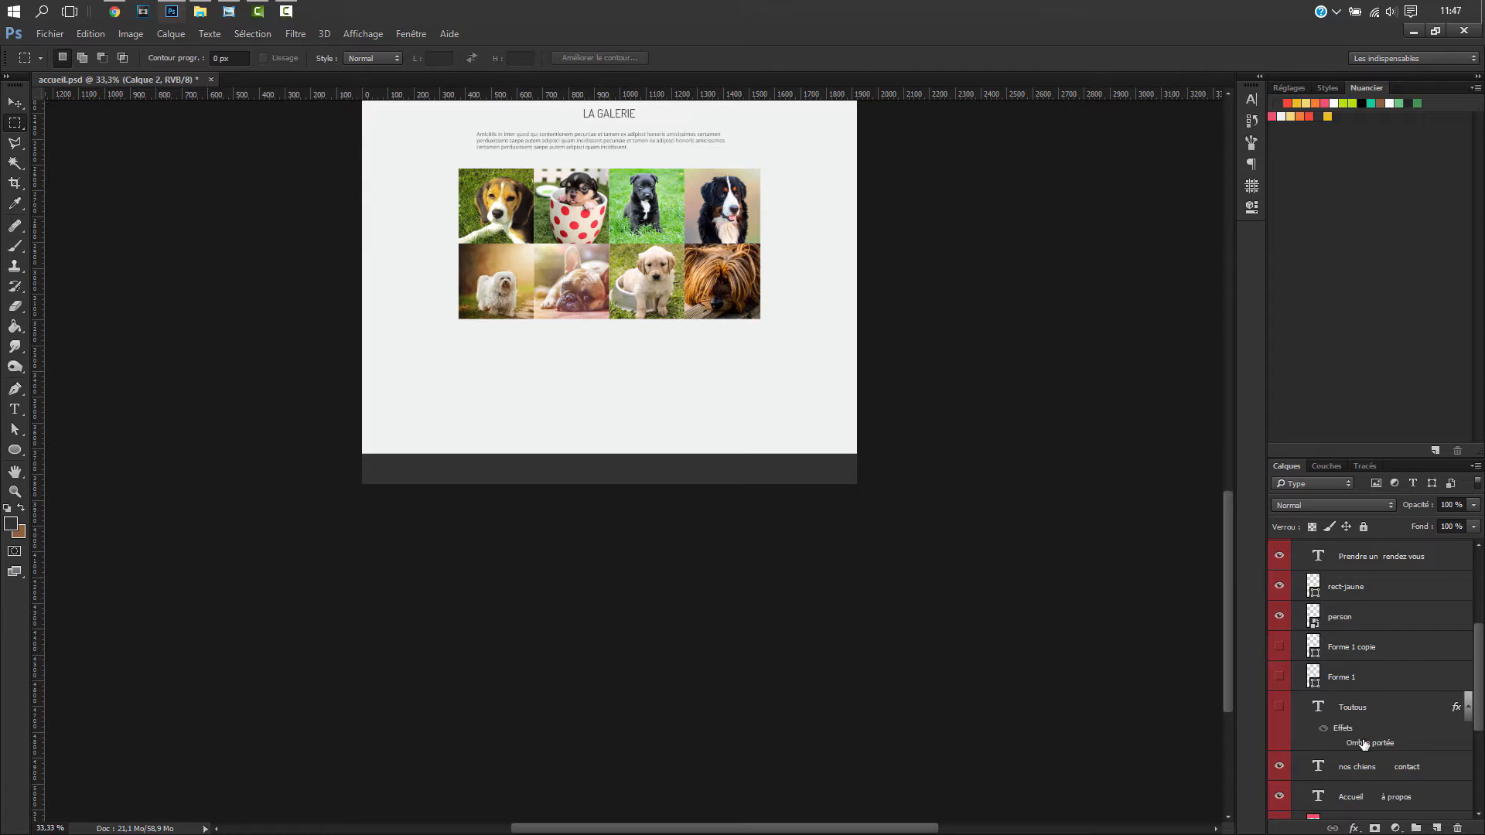
scroll(1329, 639, up, 2)
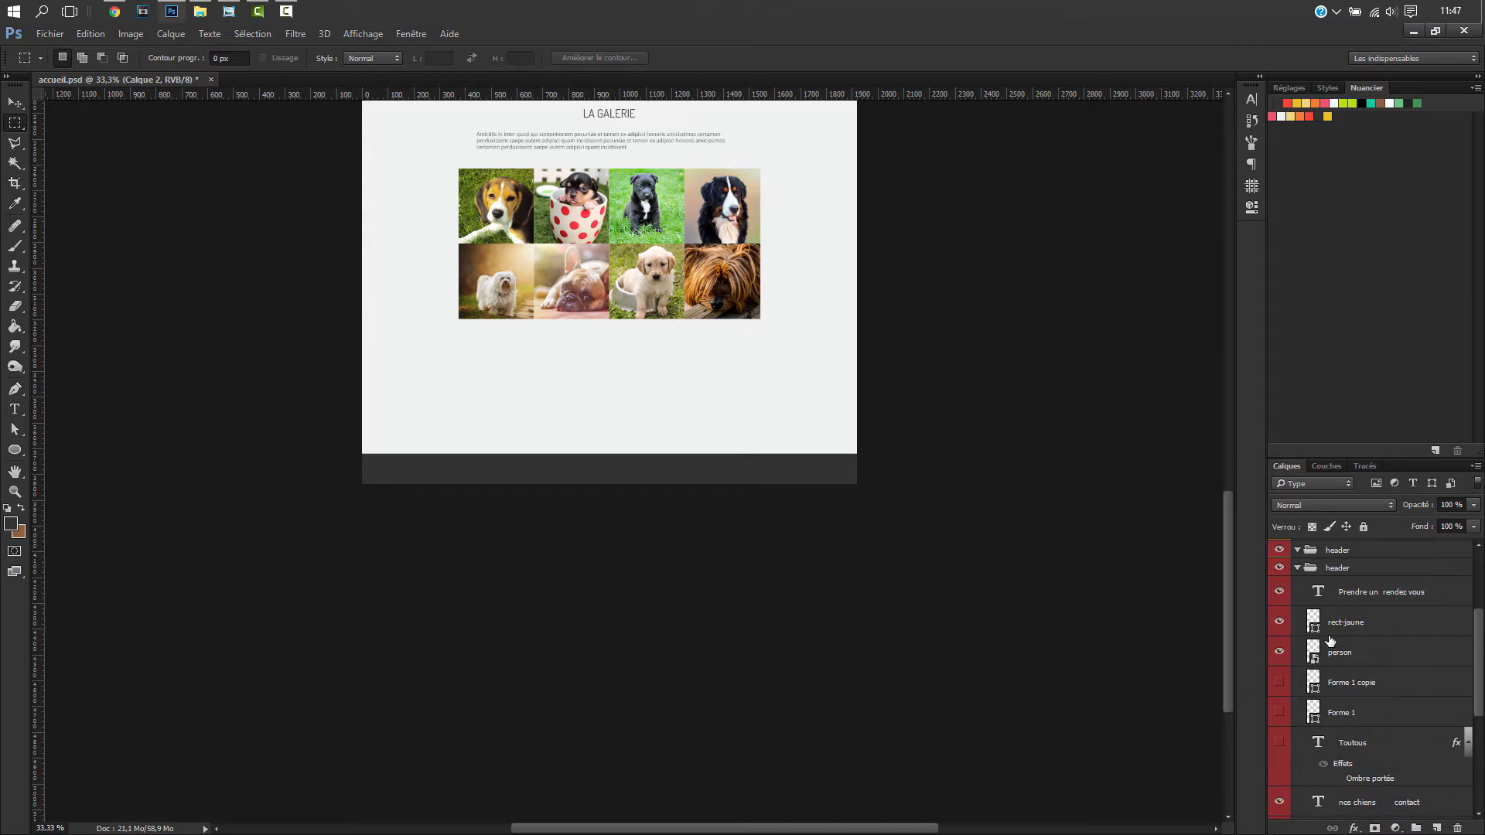
scroll(1330, 641, down, 2)
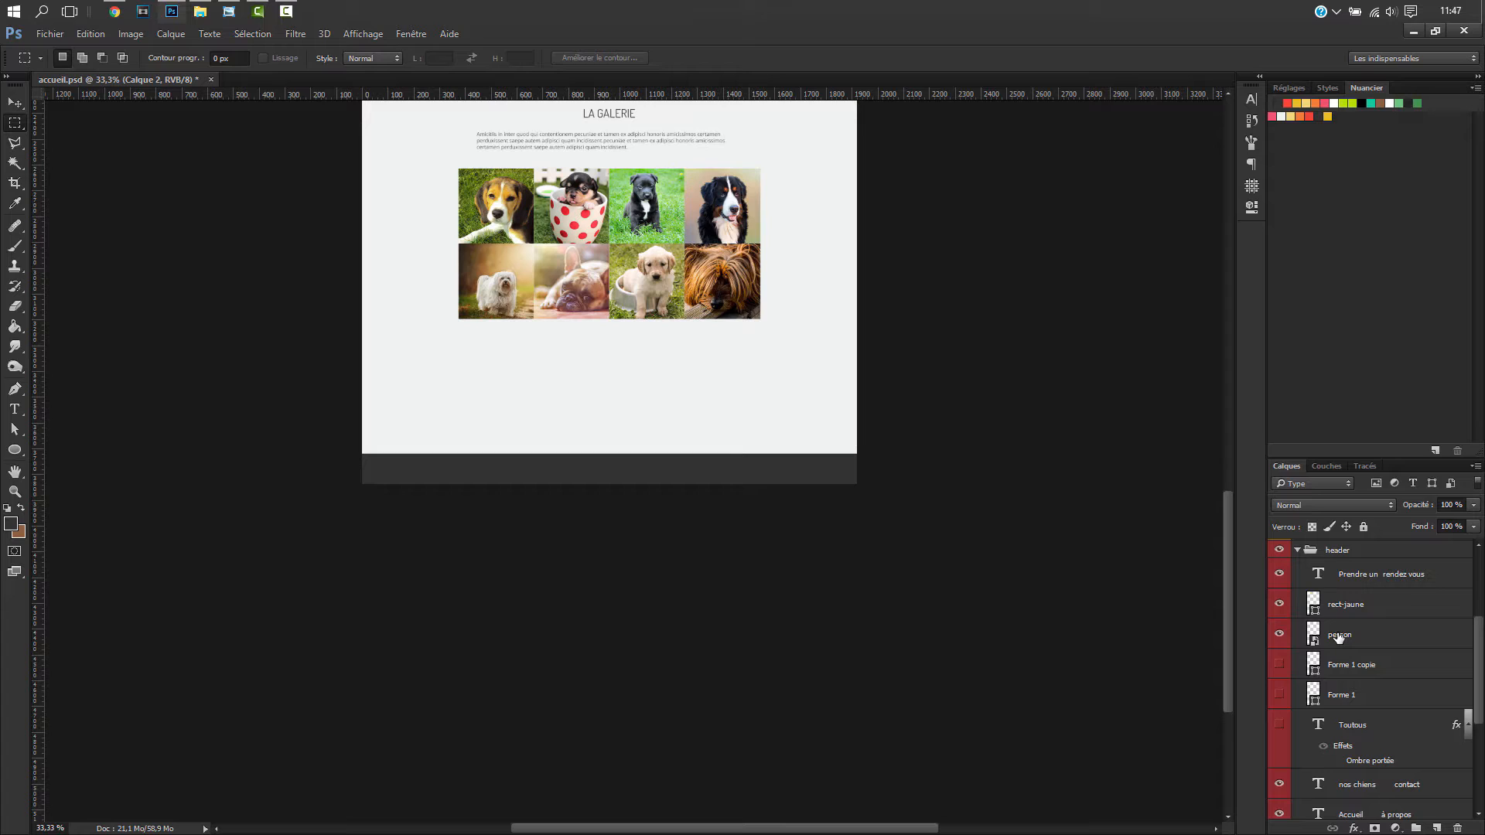
scroll(1339, 636, down, 2)
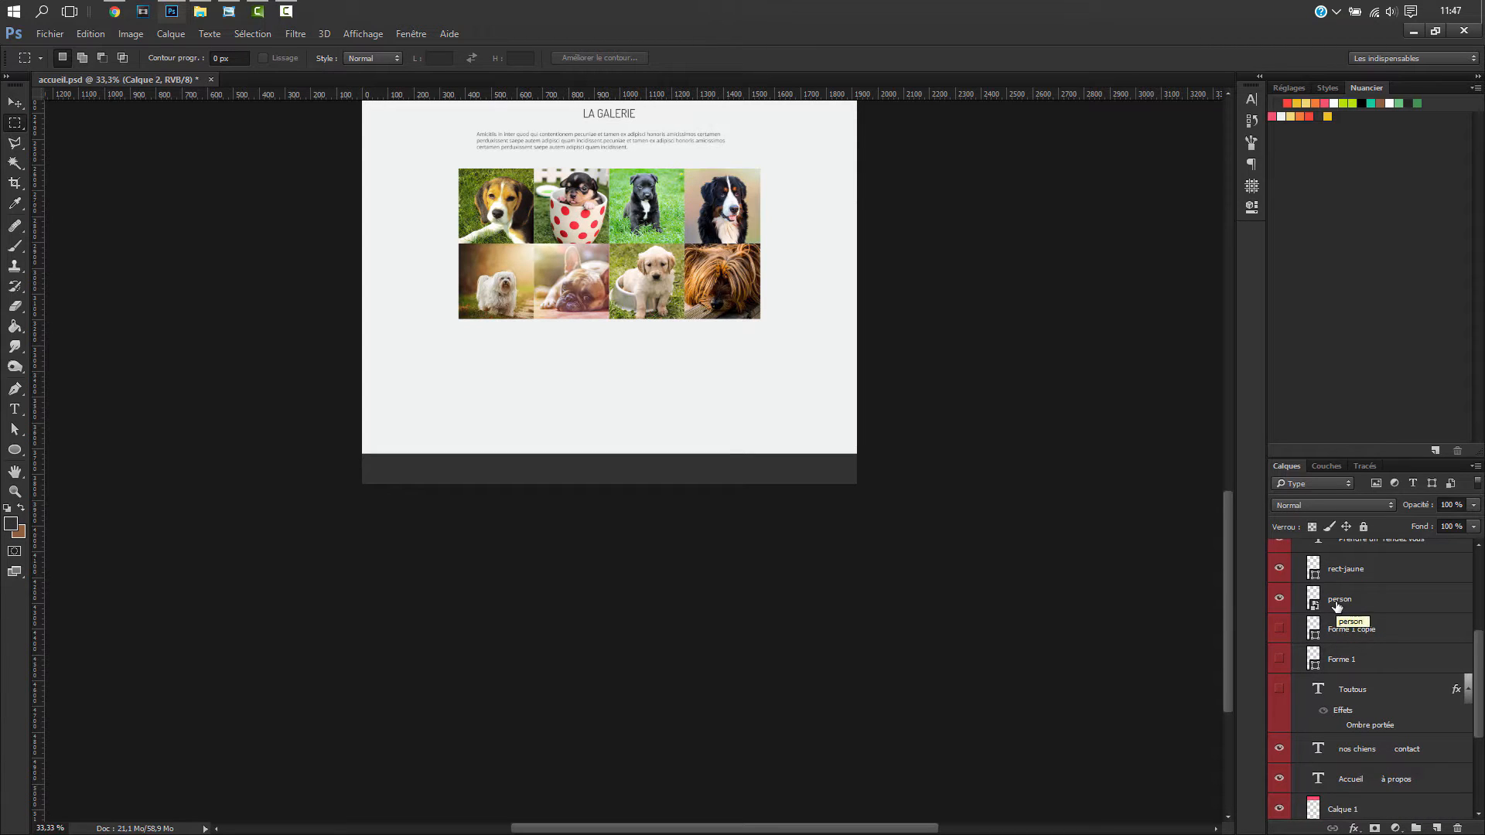
drag(1225, 548, 1228, 229)
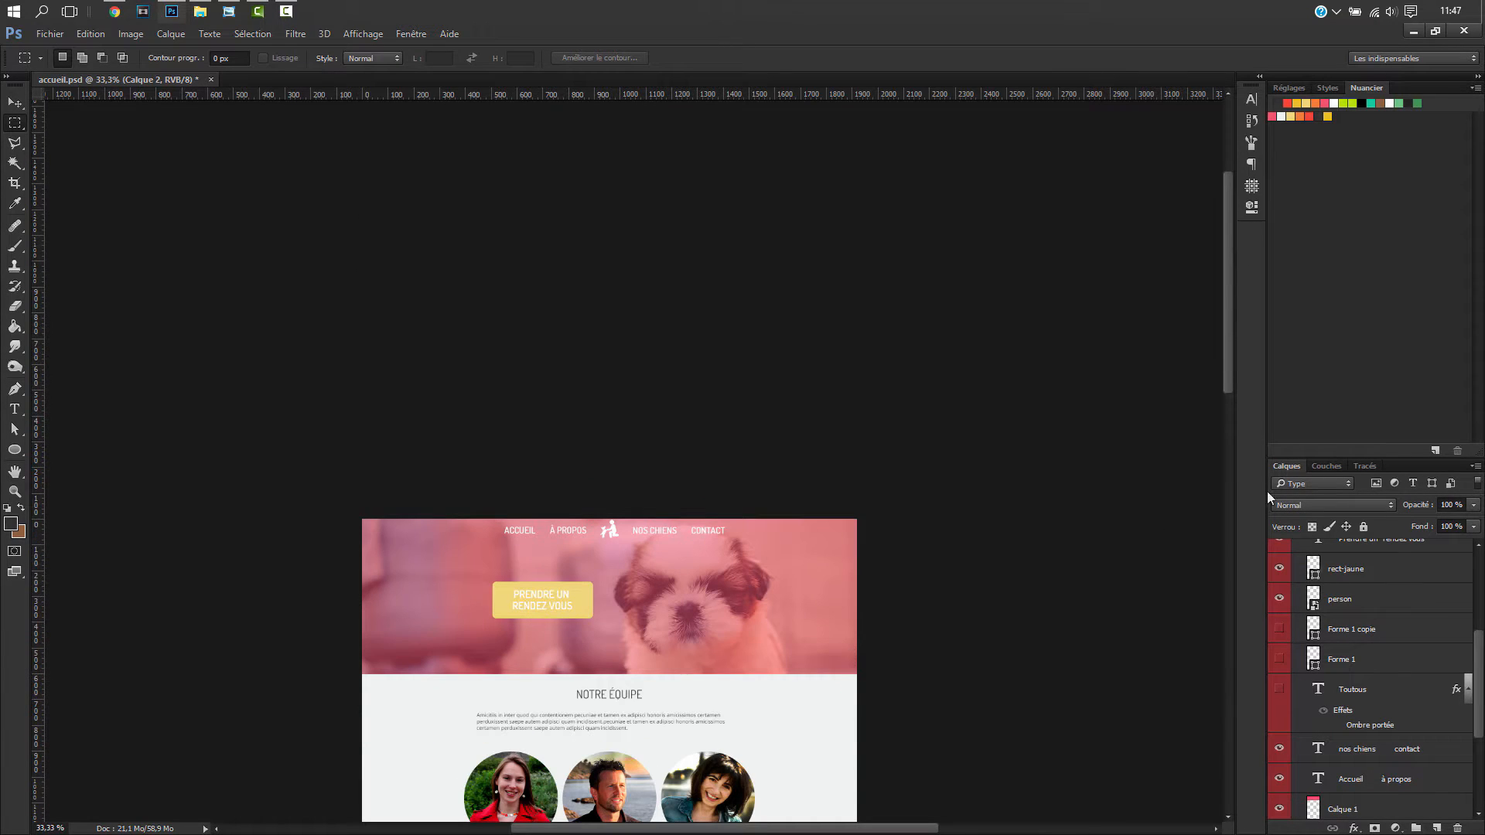
click(1278, 599)
click(1353, 602)
key(ctrl+j)
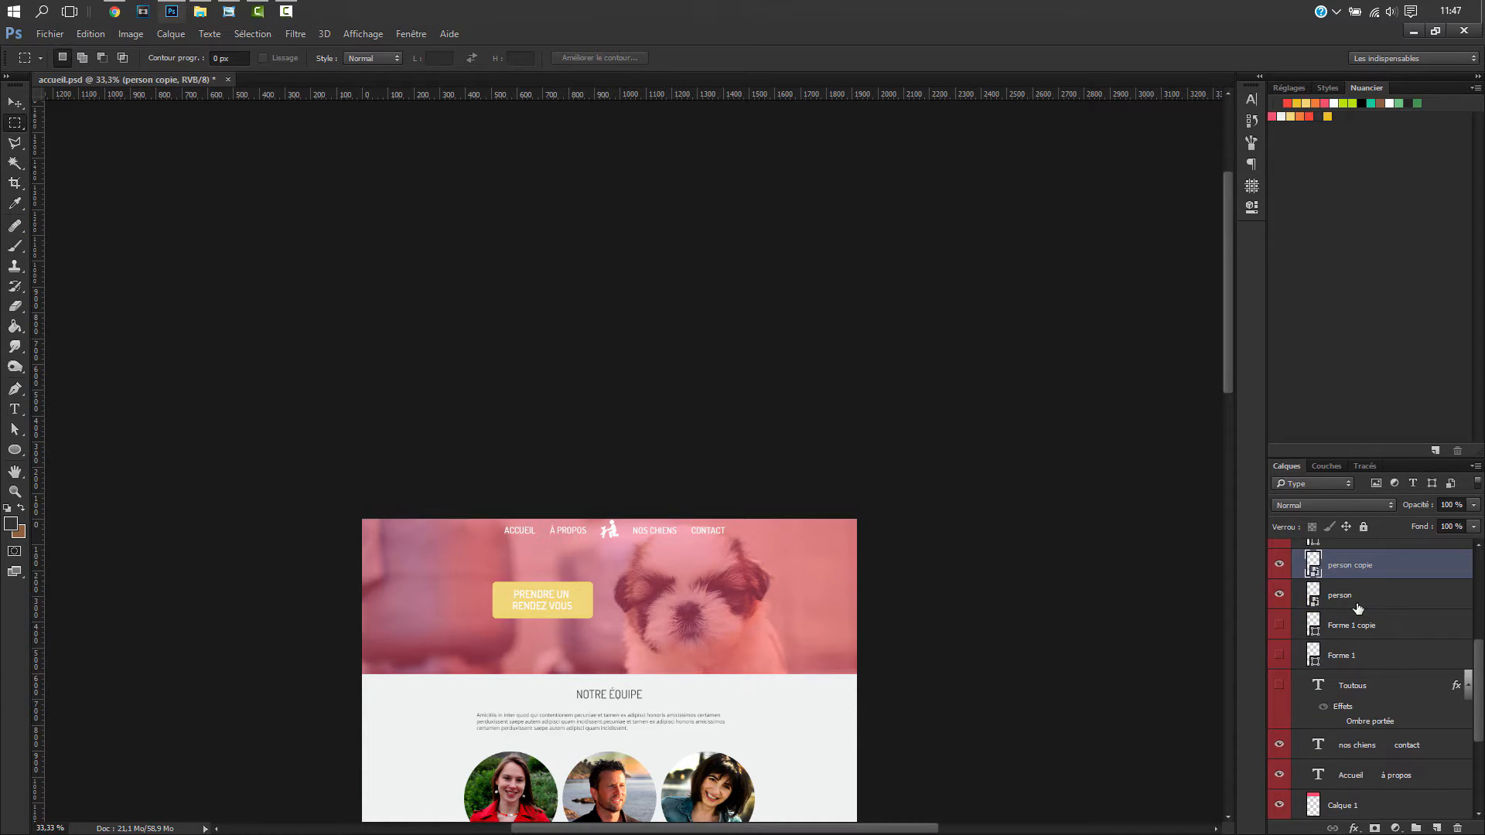
- Move the person copie layer into the footer group above Calque 2, colour it violet and collapse the header group
scroll(1361, 630, up, 3)
drag(1368, 640, 1345, 568)
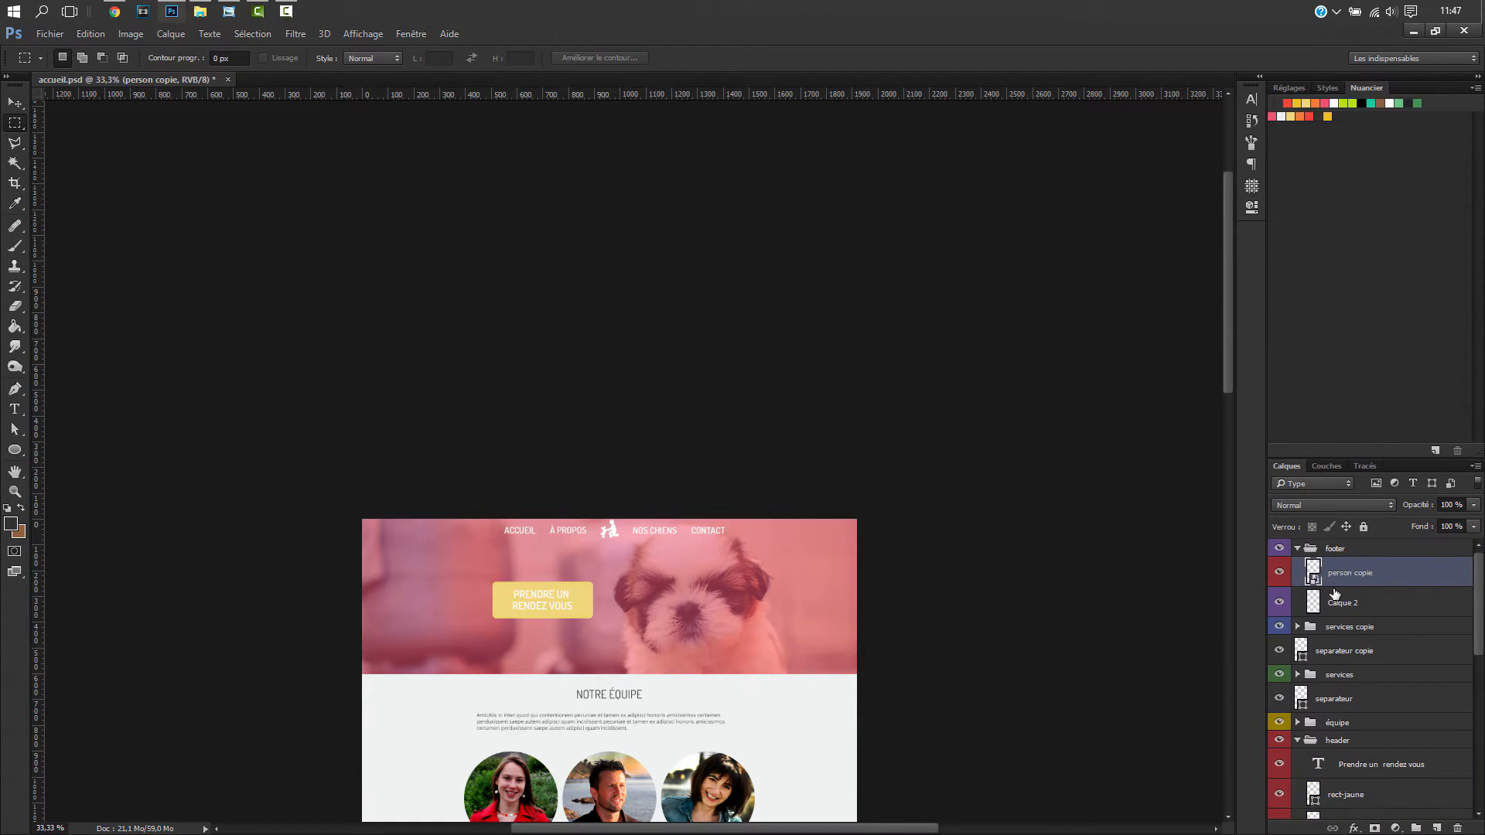
right_click(1285, 588)
click(1309, 735)
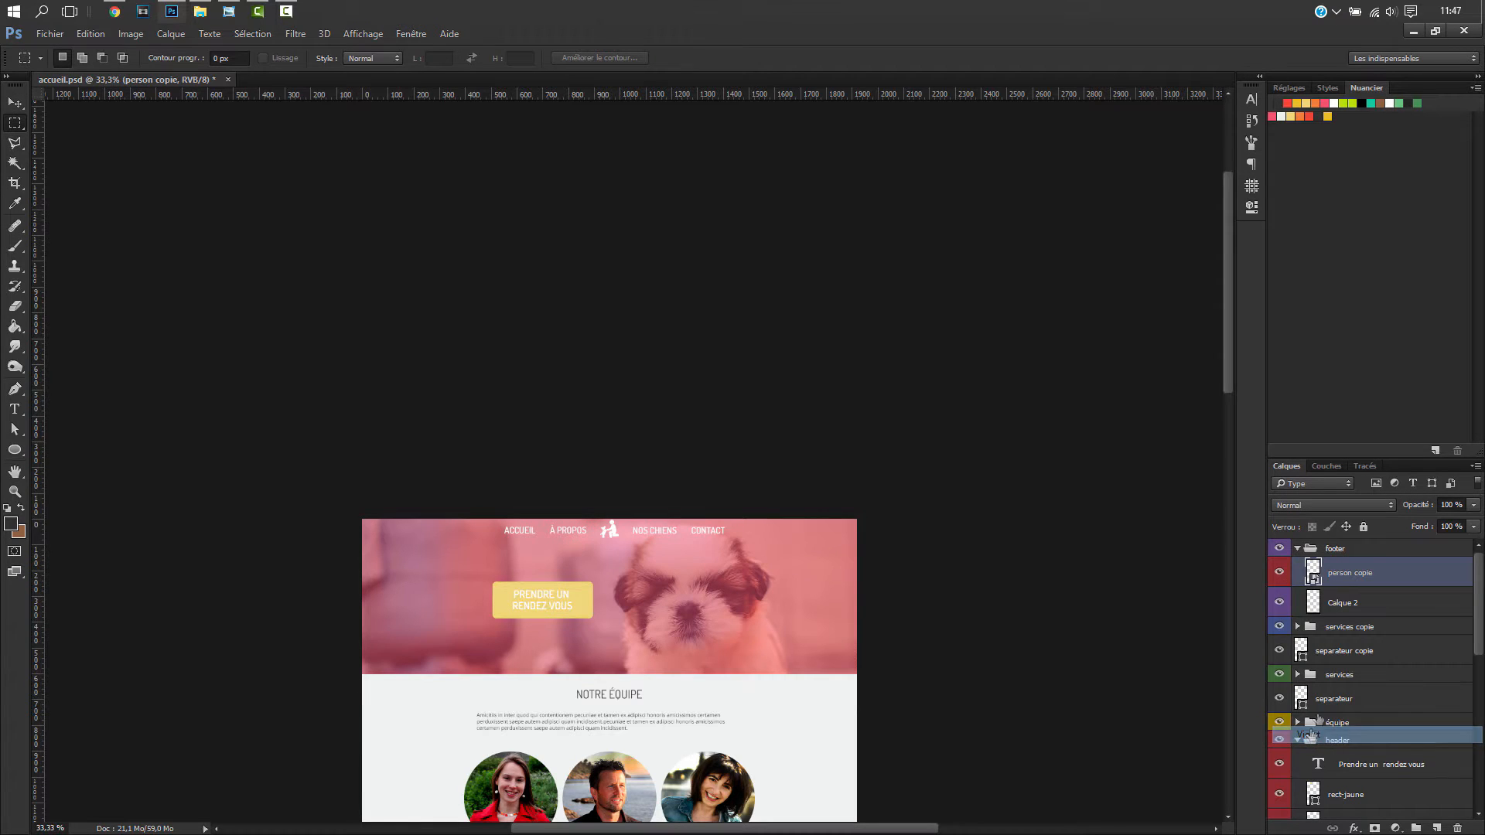
click(1297, 740)
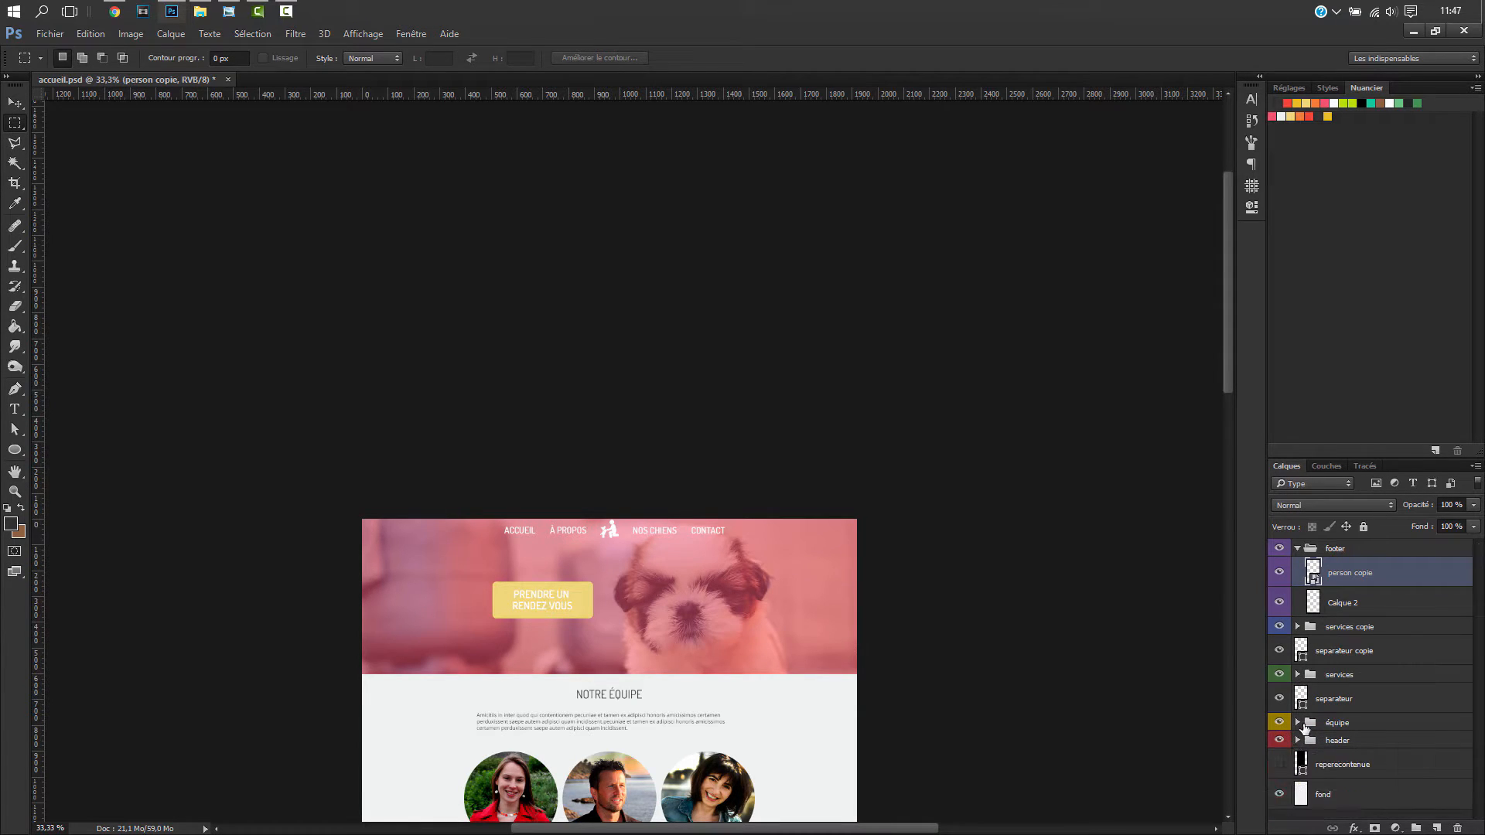
- Move the copied person-and-dog logo down the page onto the dark footer strip, close to its left end and vertically centred
key(v)
drag(613, 532, 587, 748)
scroll(587, 748, down, 3)
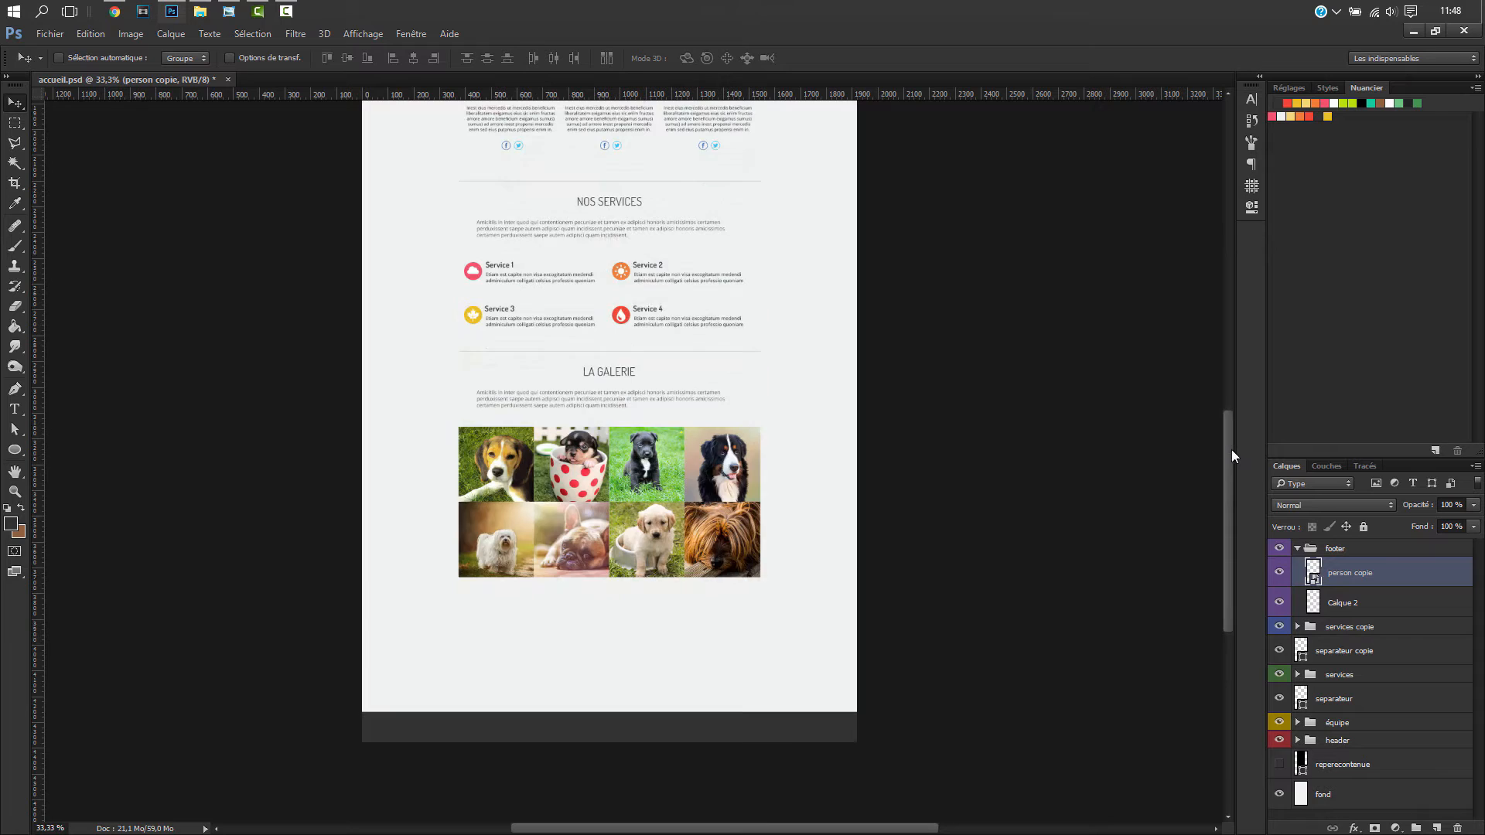
scroll(1229, 406, up, 3)
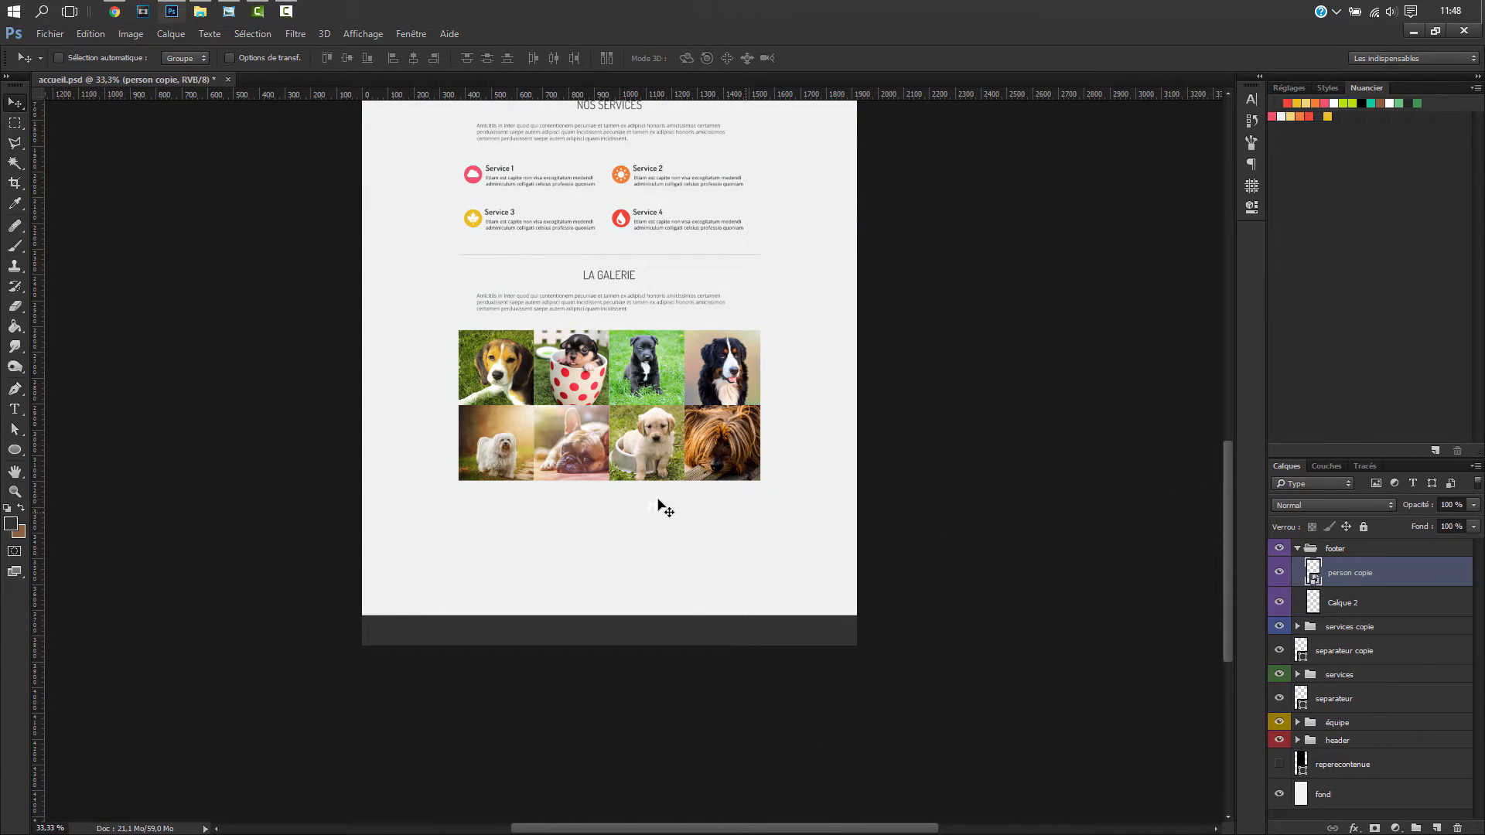
drag(646, 520, 385, 635)
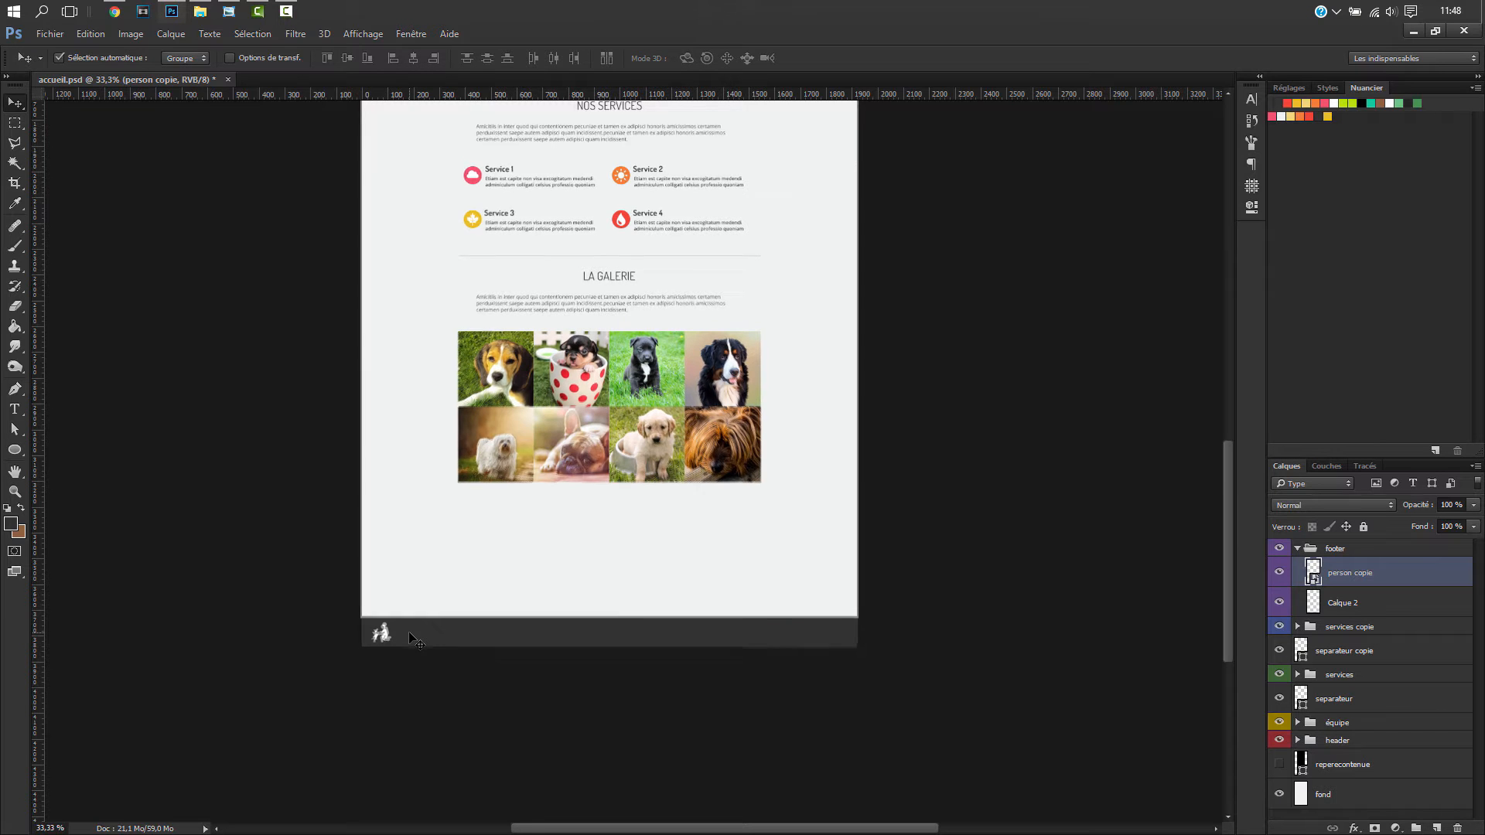
key(ctrl+plus)
key(ctrl+plus)
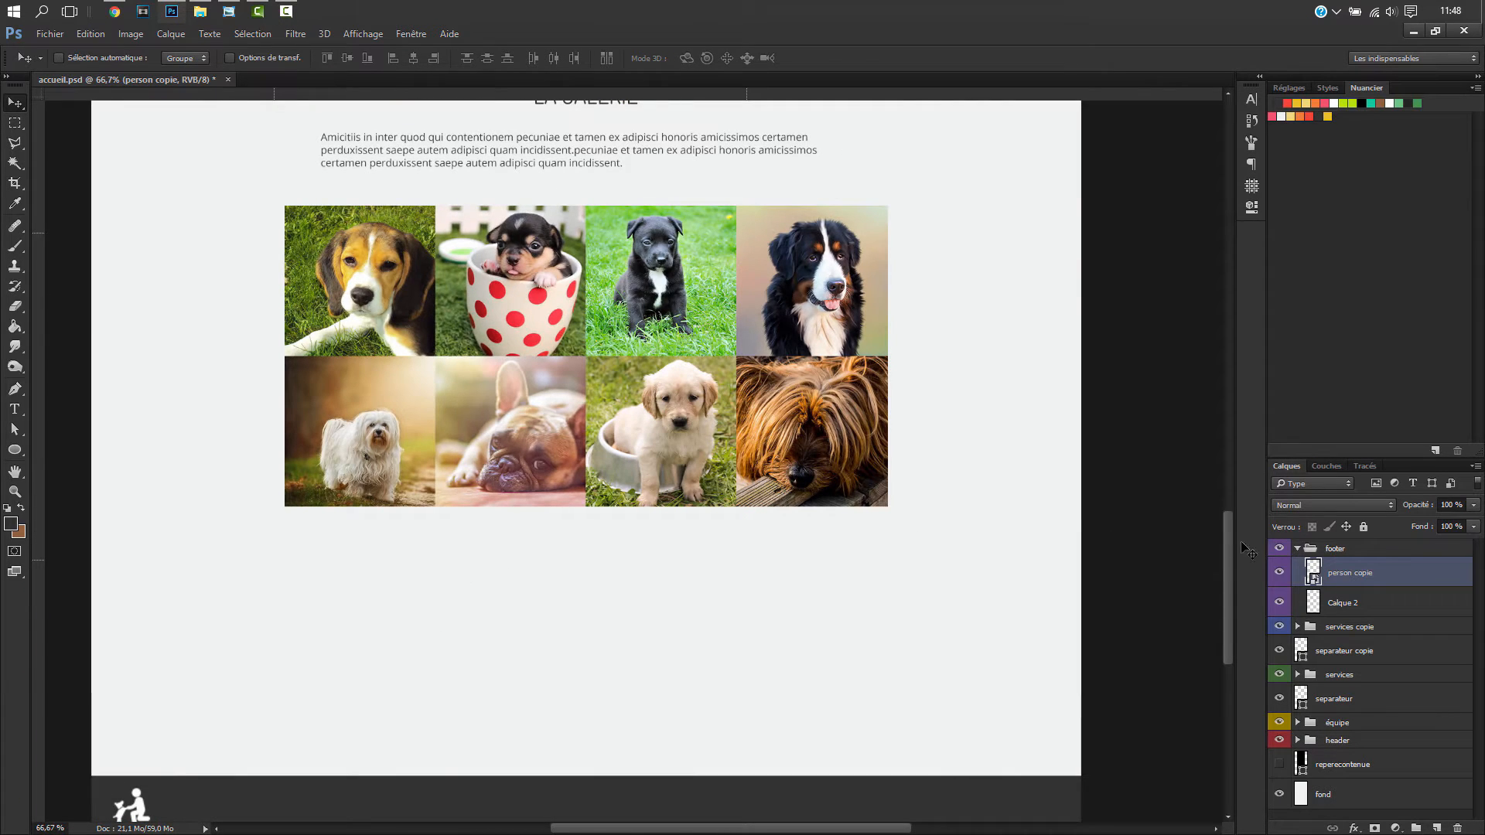
drag(1228, 542, 1231, 561)
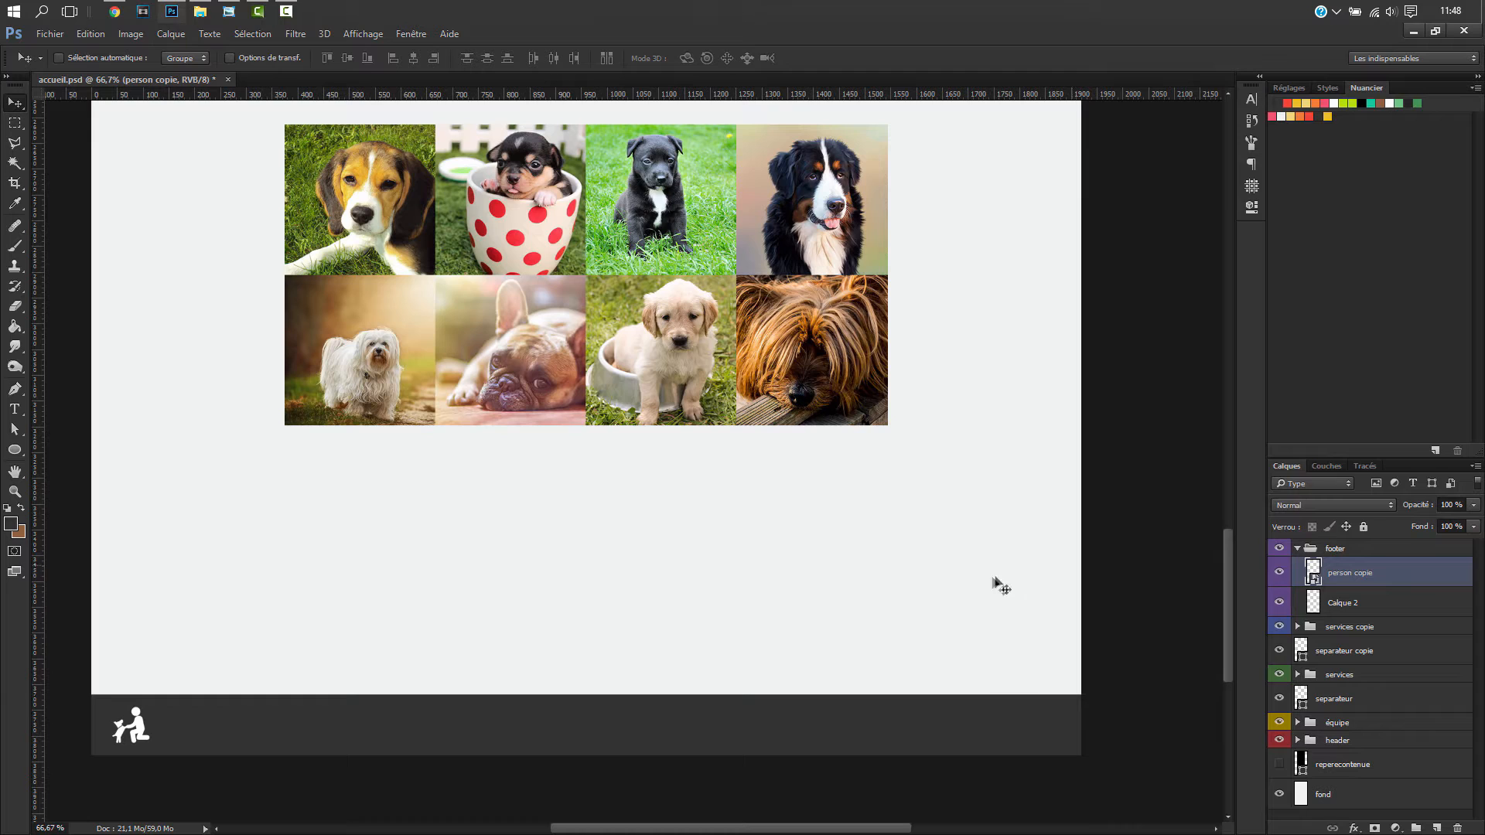
drag(147, 740, 131, 727)
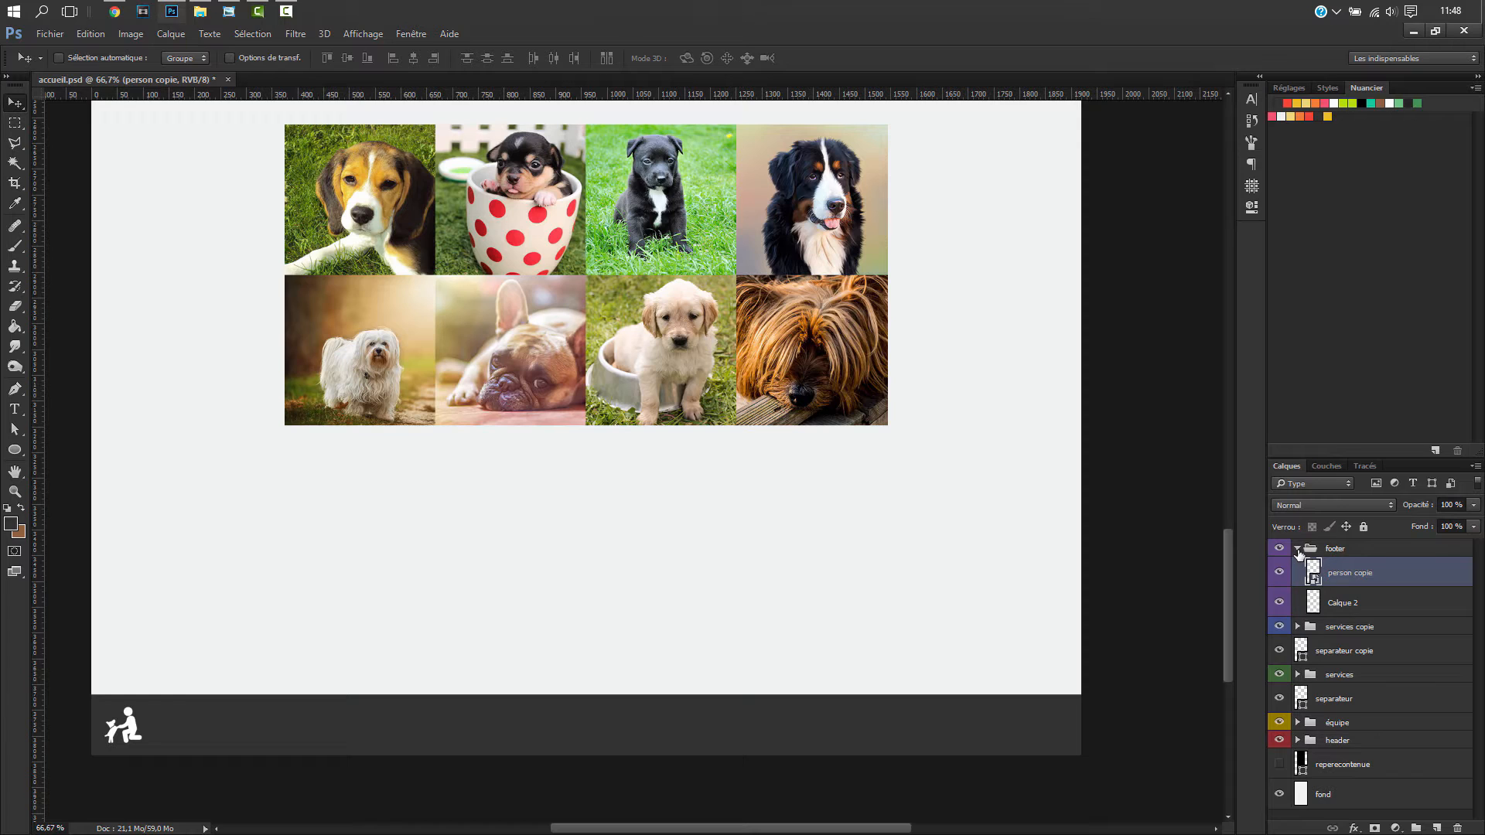
- Add the white (ffffff) menu text "ACCUEIL À PROPOS NOS CHIENS CONTACT" on the footer strip, with wide gaps between the entries
key(t)
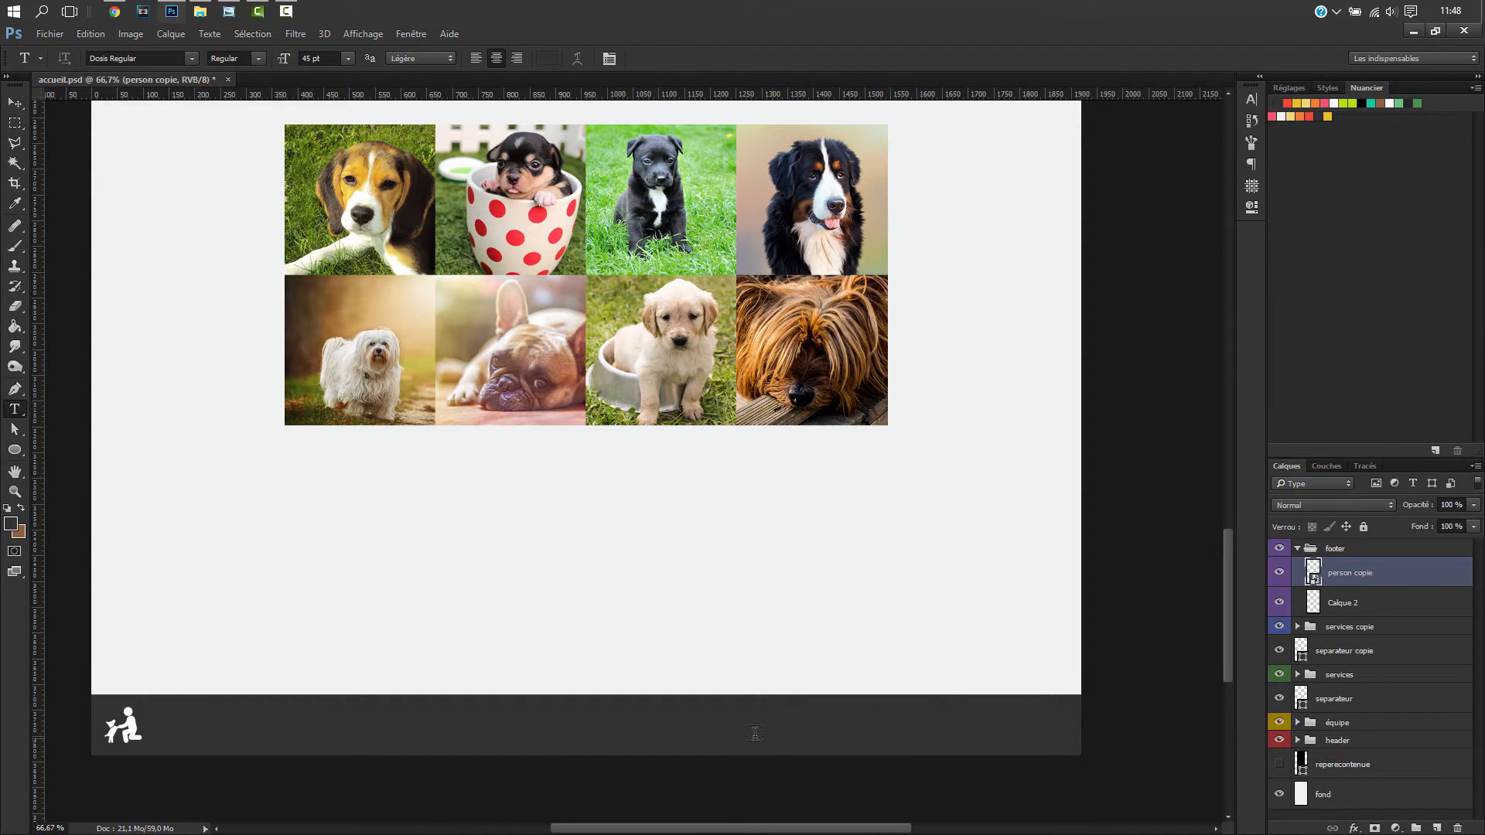
click(703, 727)
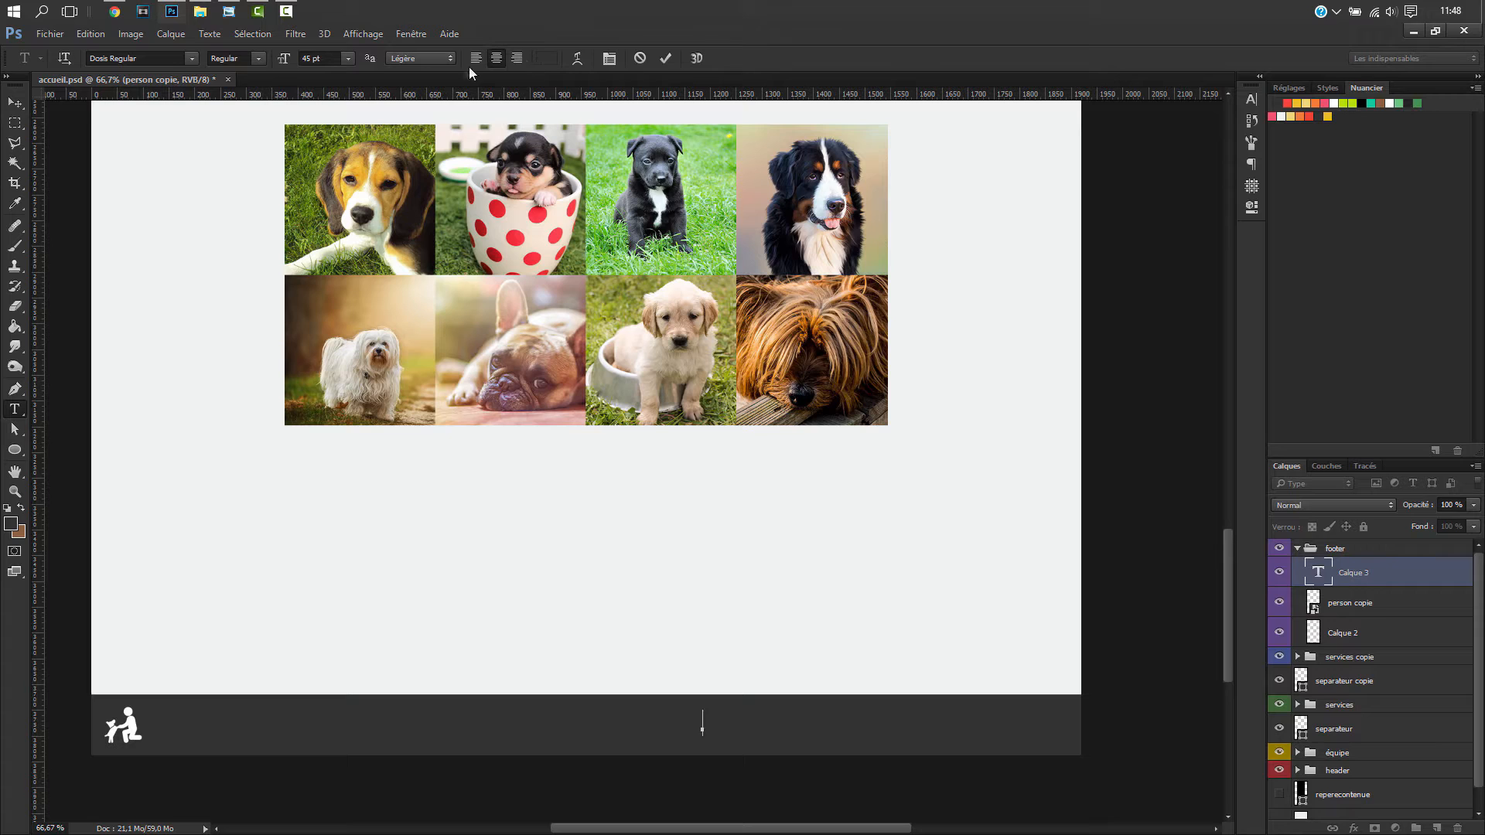
click(547, 61)
text(ffffff)
click(895, 483)
text(ACCUEIL)
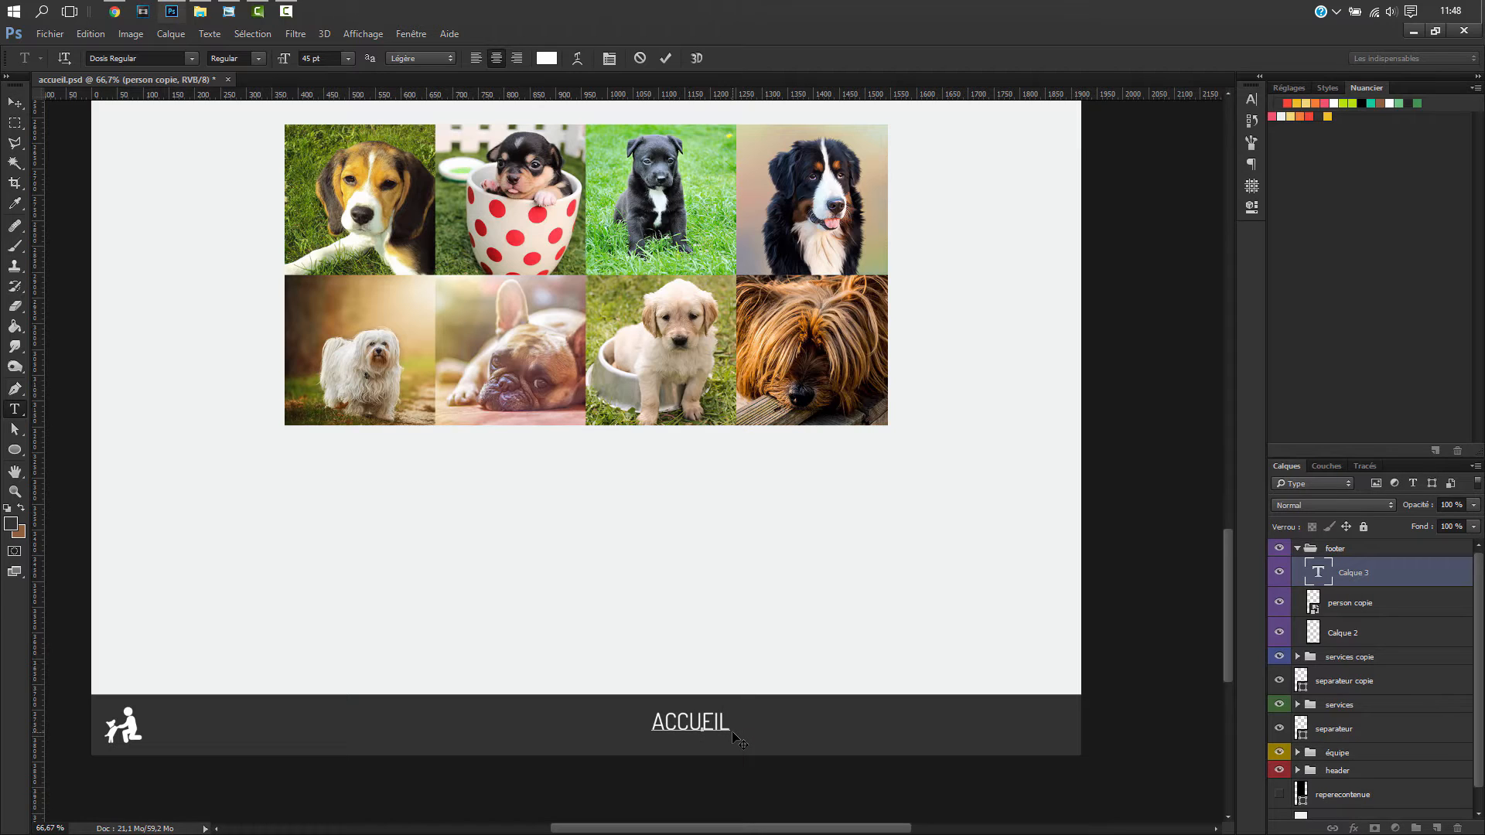
text(     À PROPOS)
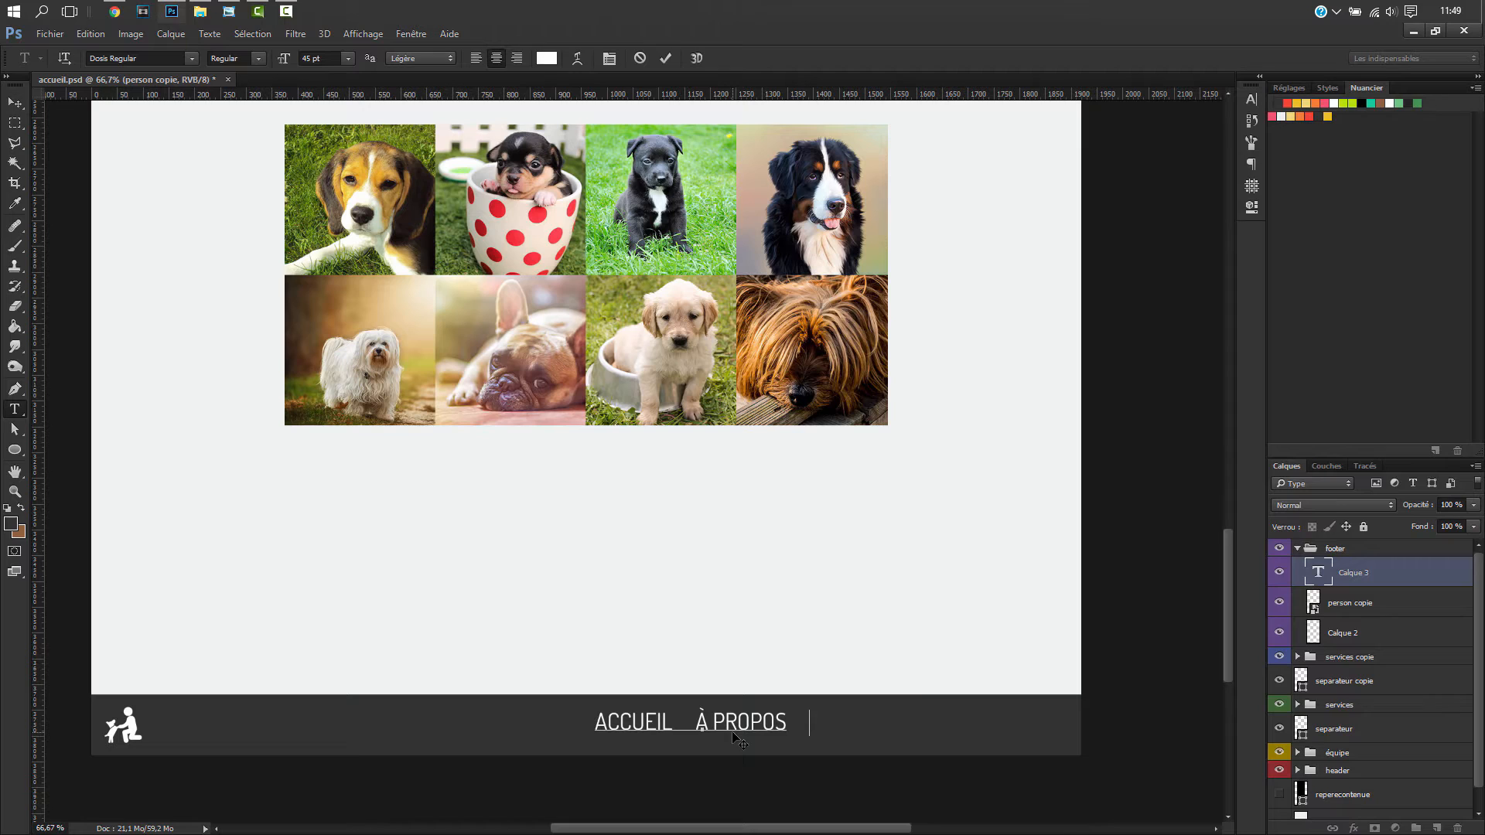
text(     NOS)
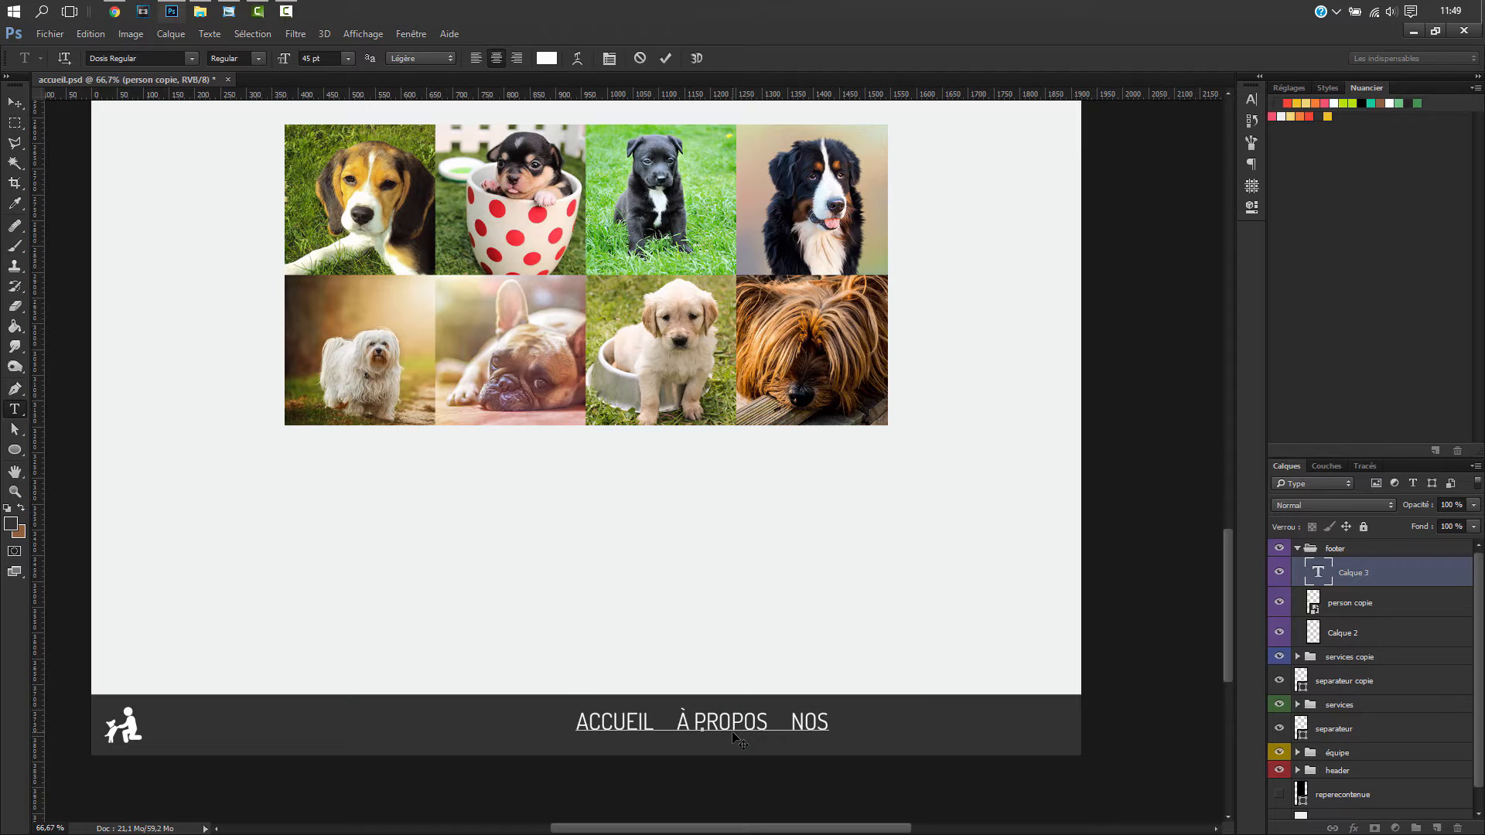
text( CHIENS)
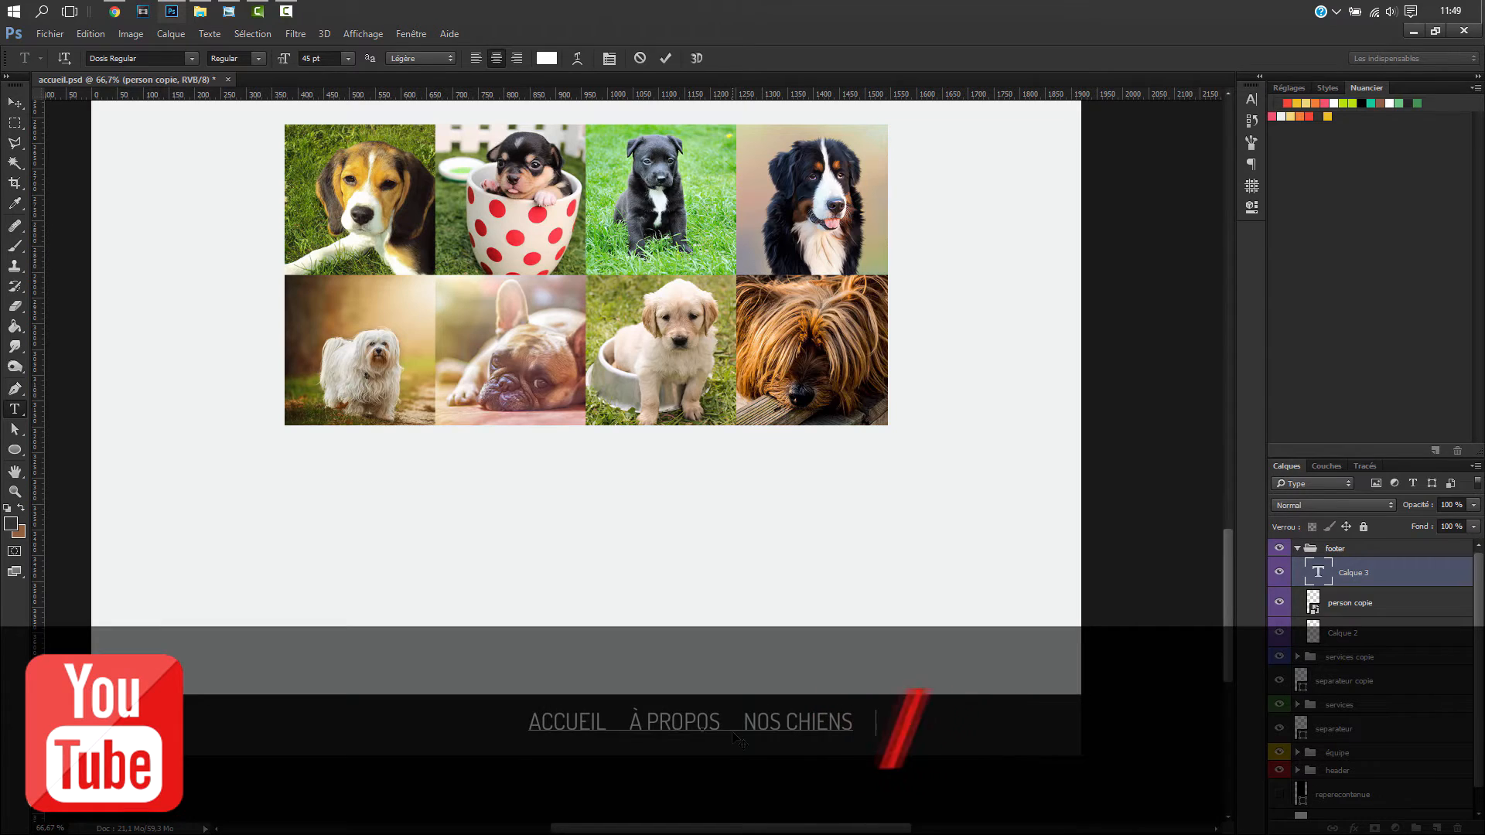
text(     CONTACT)
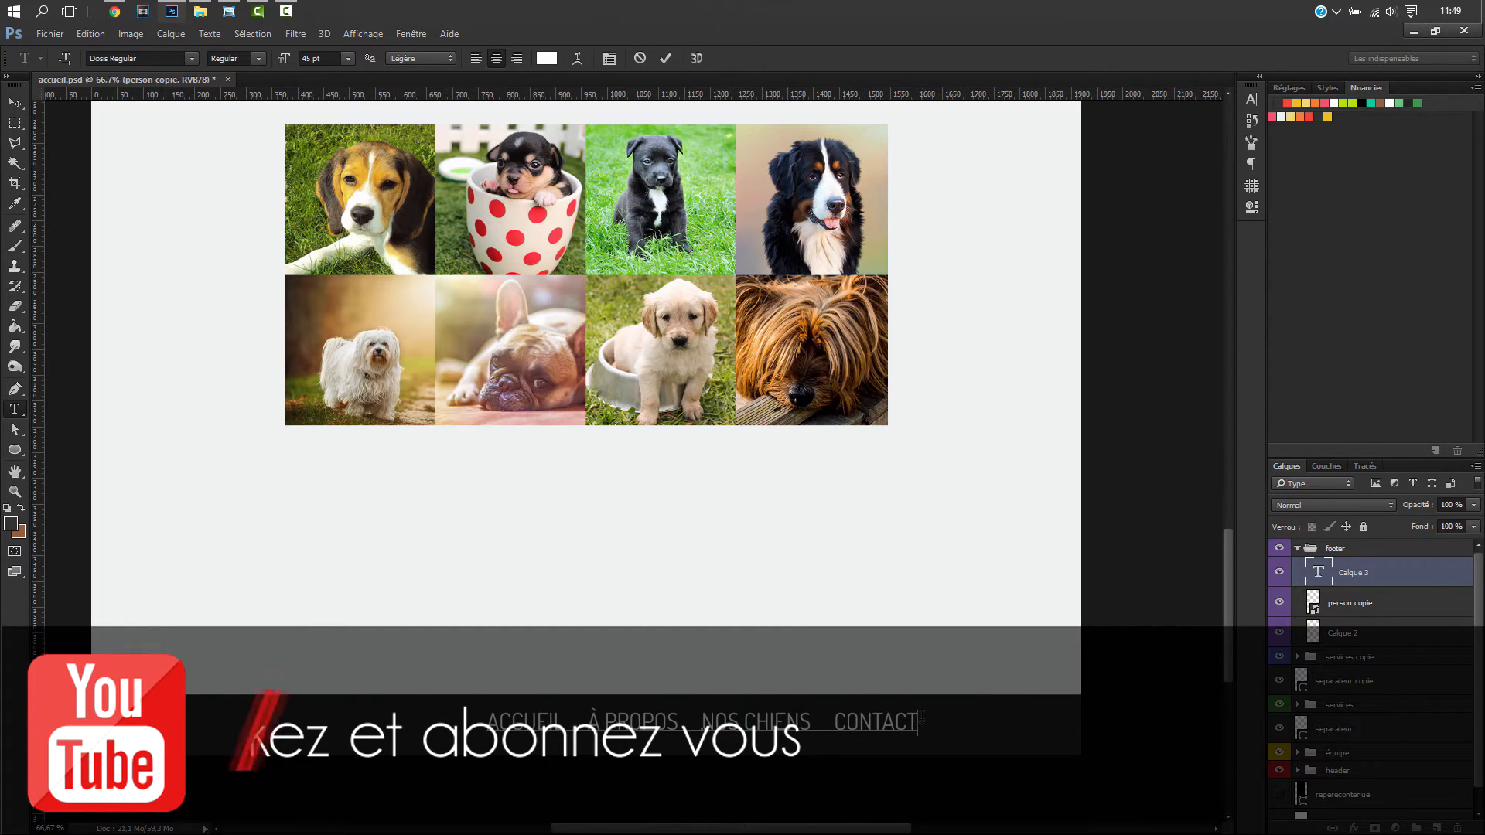
- Set the size of the whole footer menu text to 30 pt
key(ctrl+a)
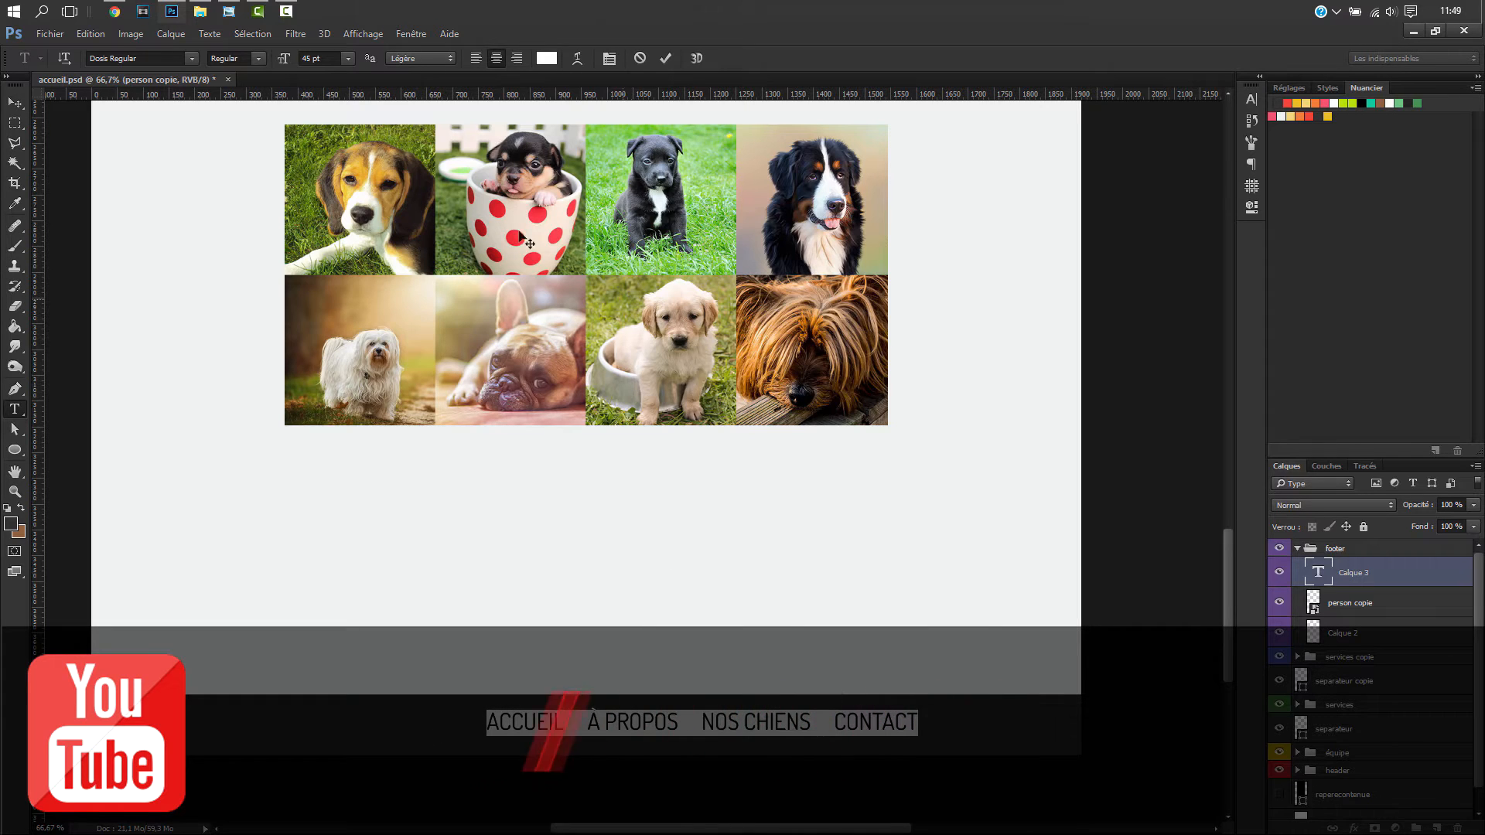
click(318, 58)
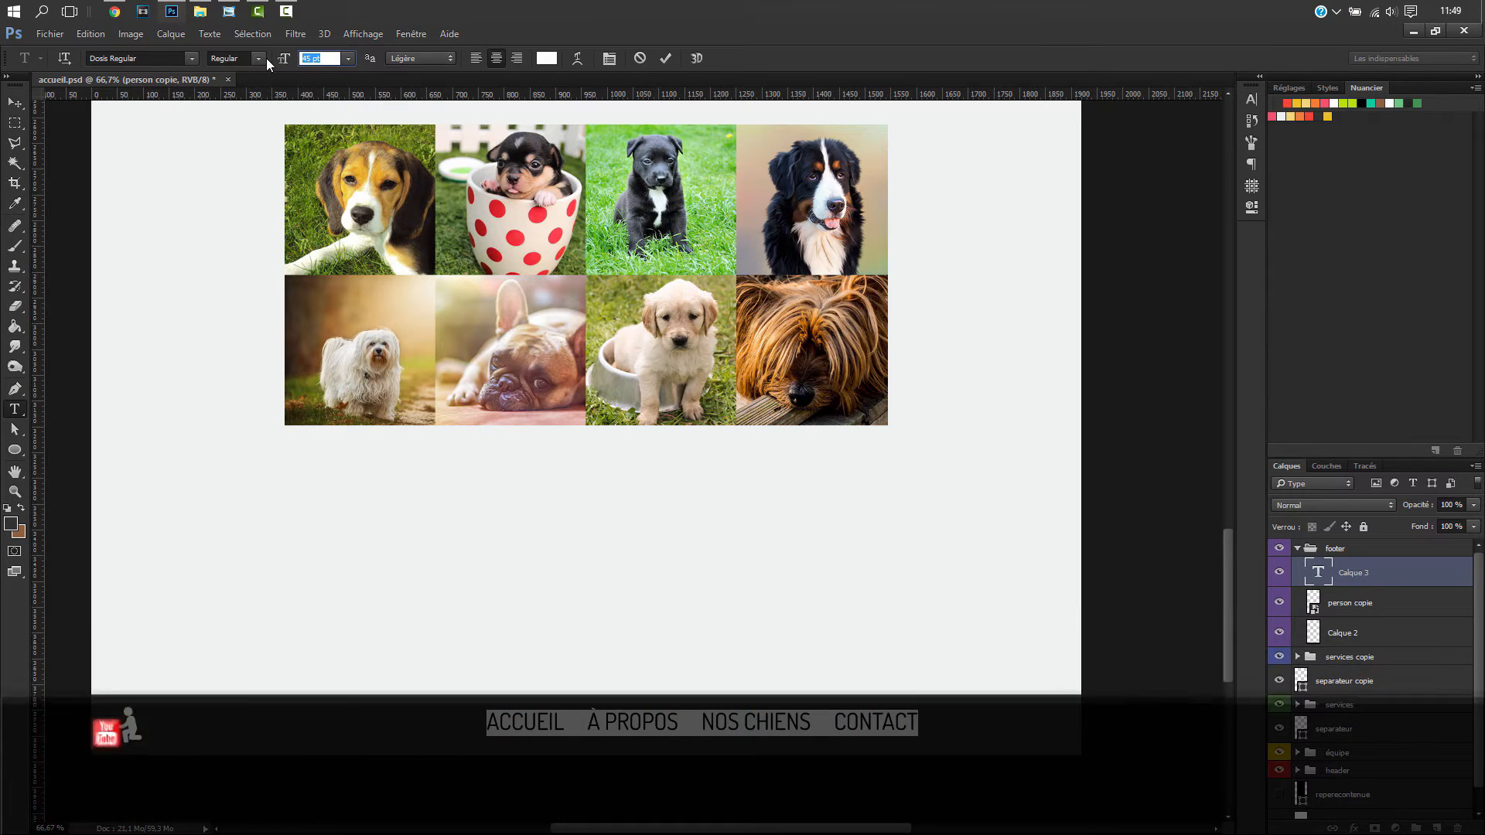
text(30)
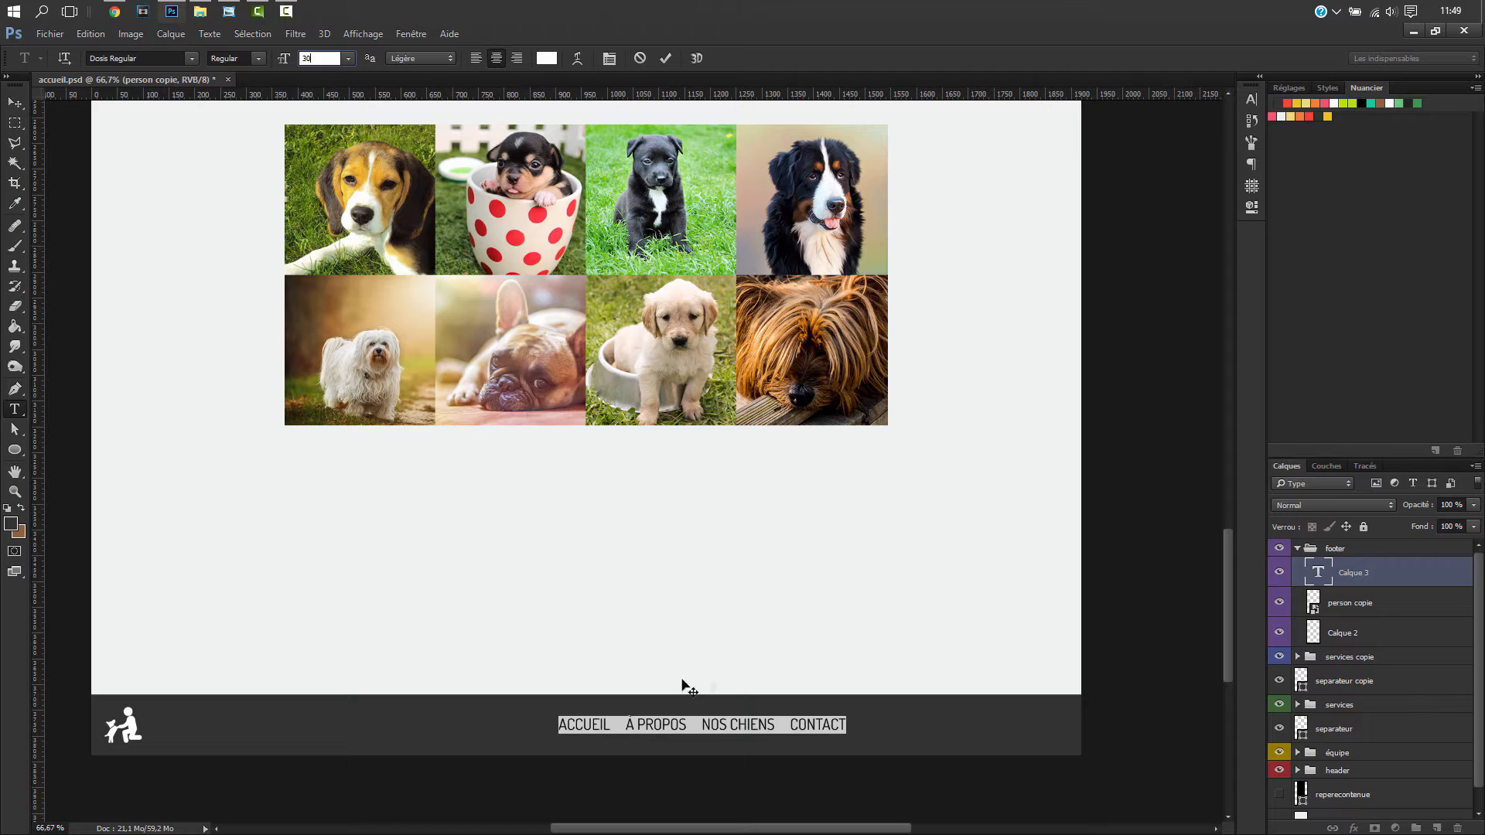
text(25)
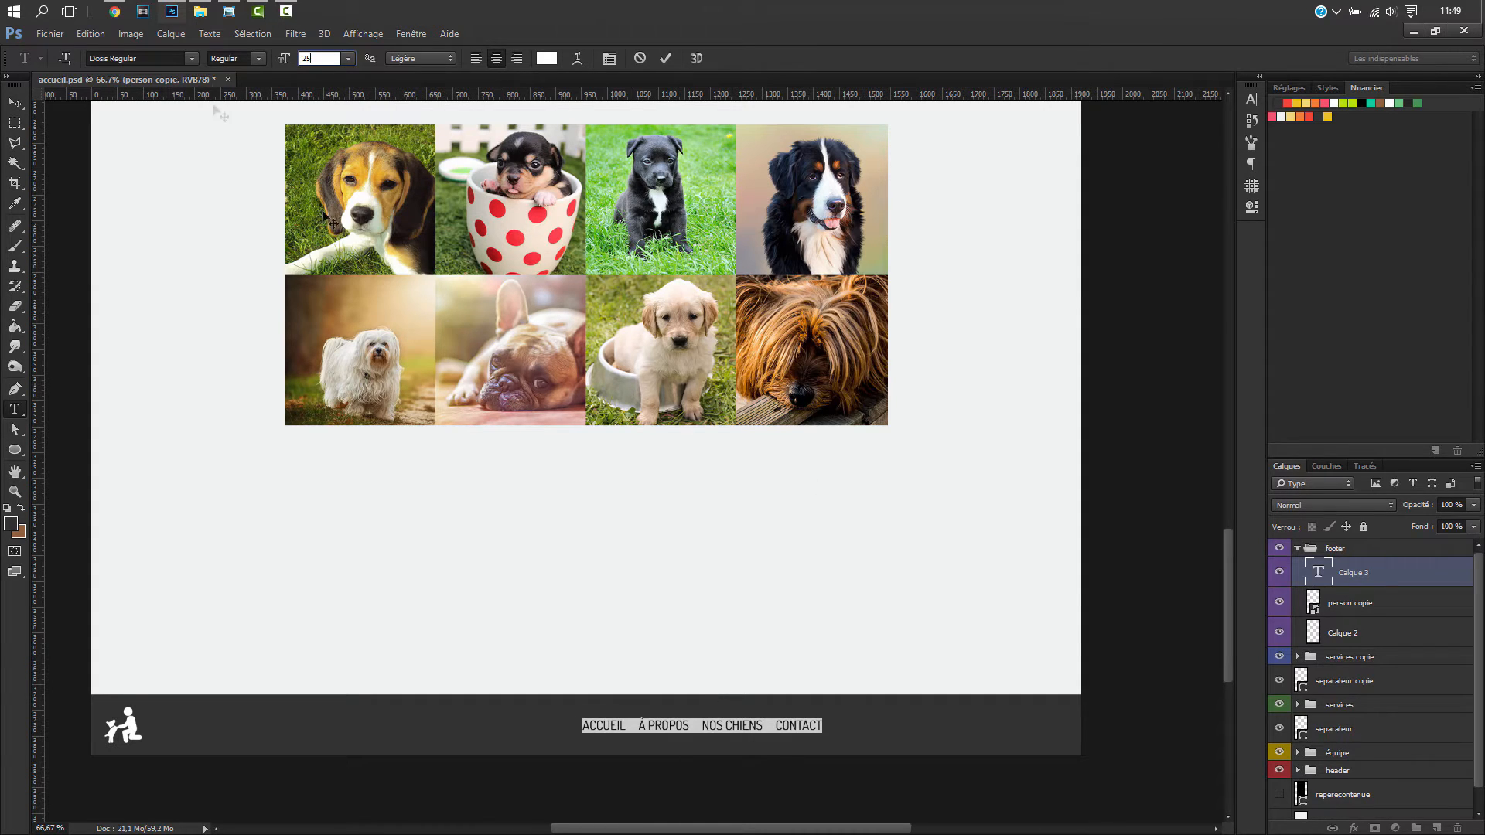
text(30)
key(Return)
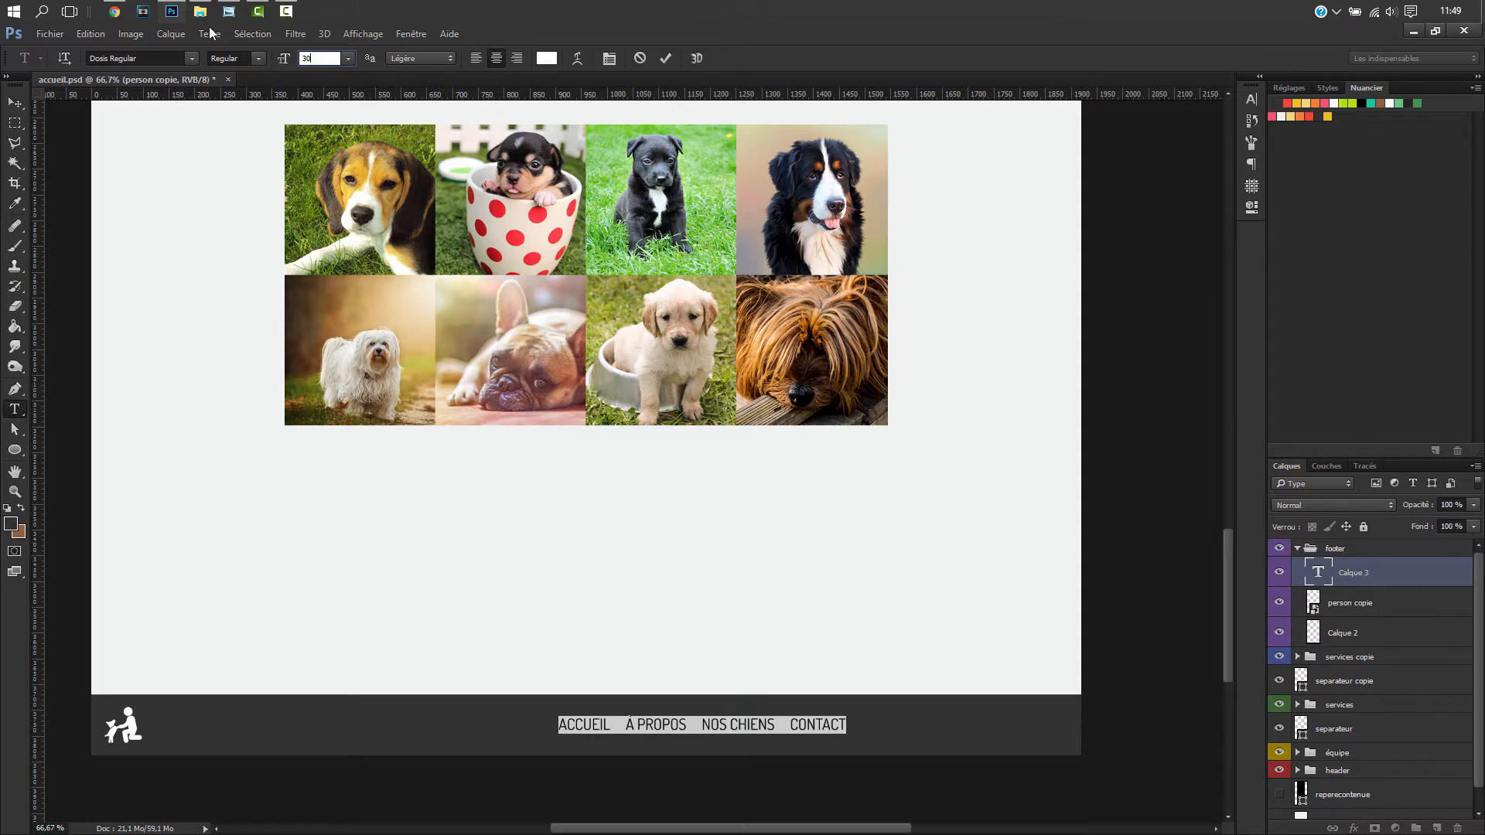
- Move the menu text to the right end of the footer strip and commit the text layer
drag(890, 745, 1105, 748)
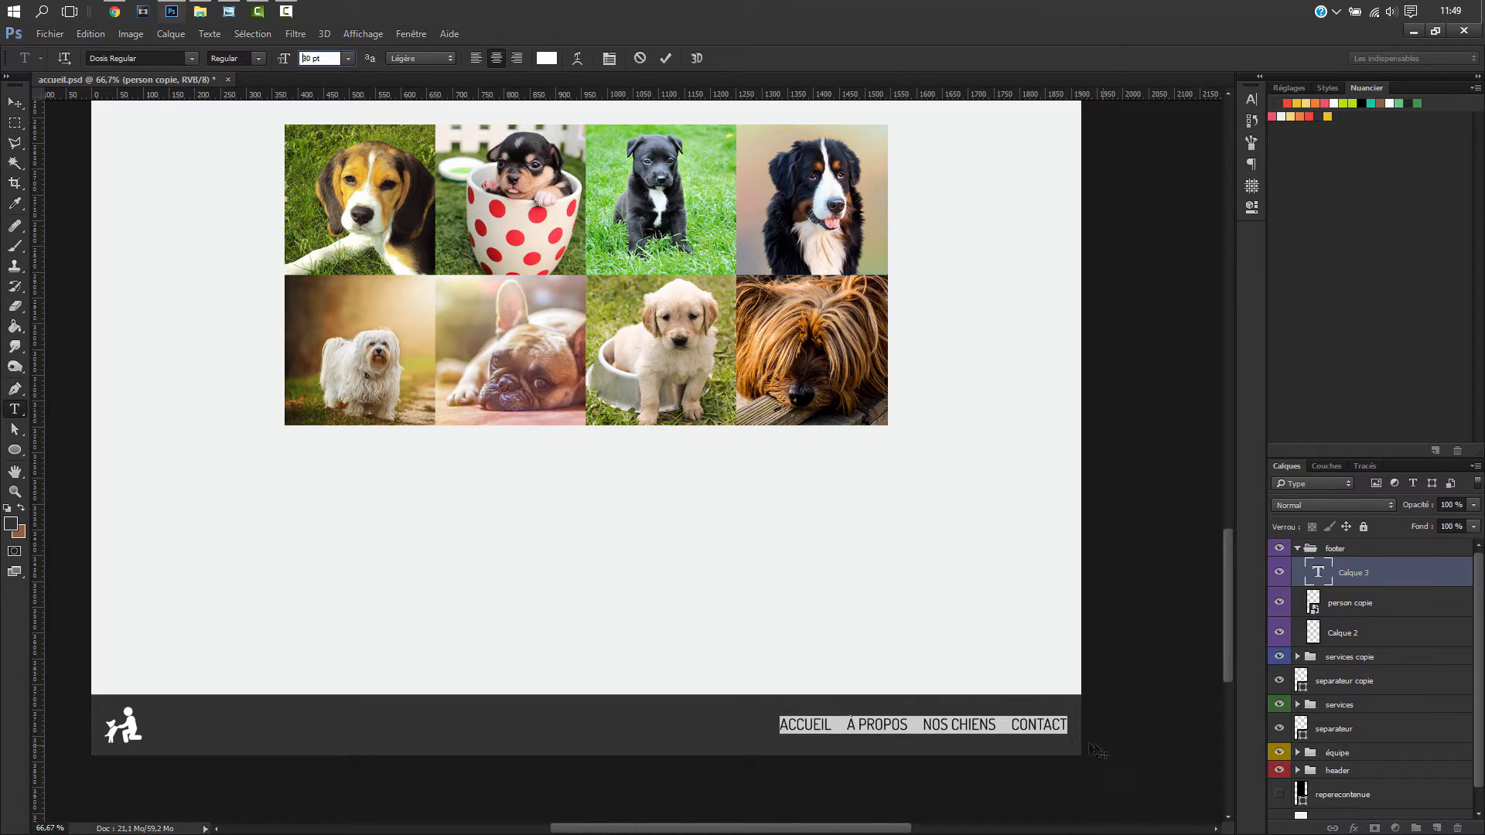
click(1043, 726)
click(1365, 566)
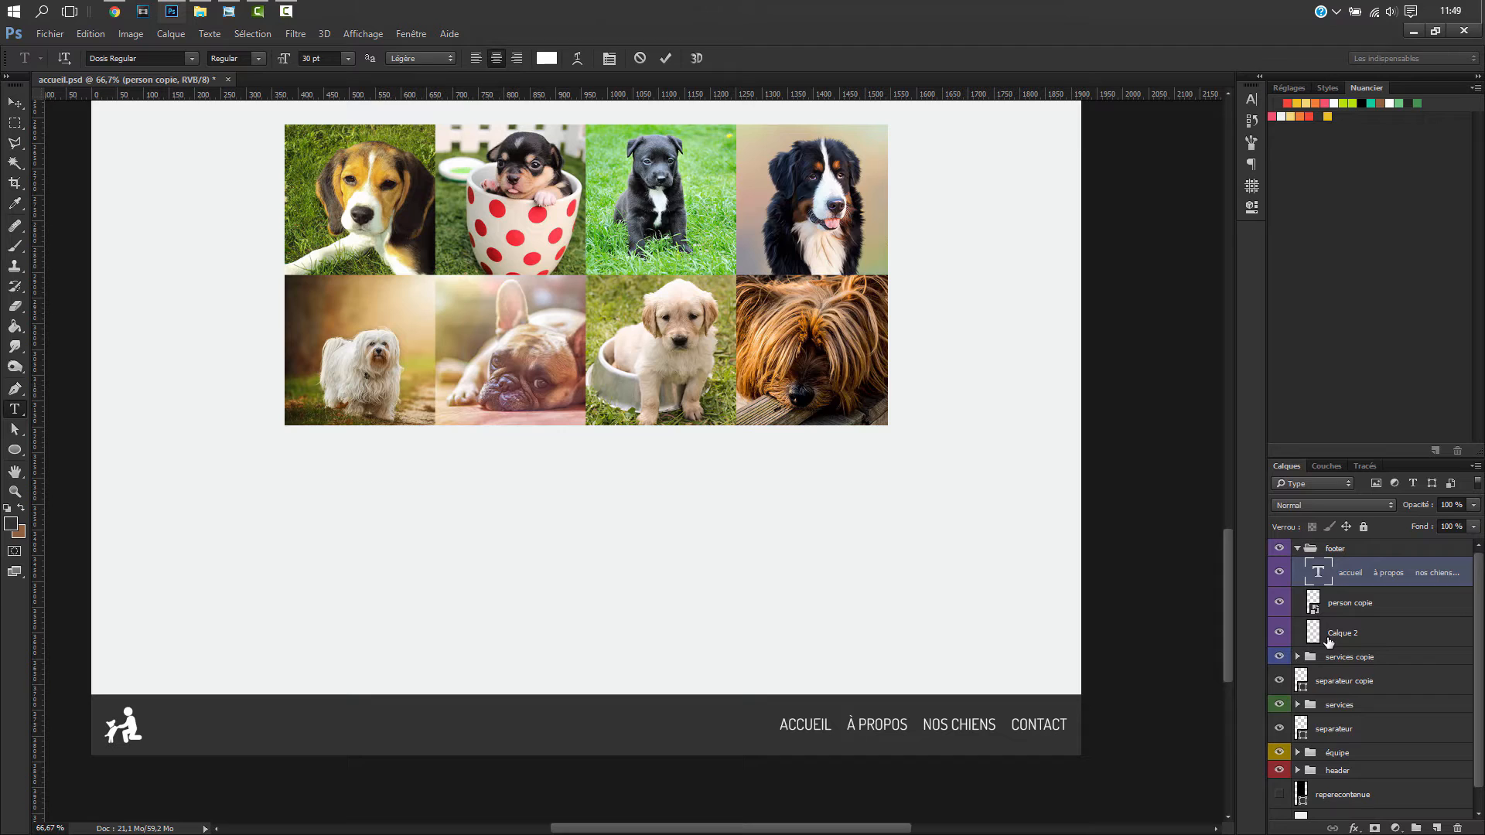
- Centre the menu text vertically on the footer strip and nudge it slightly left, away from the page edge
ctrl+click(1313, 639)
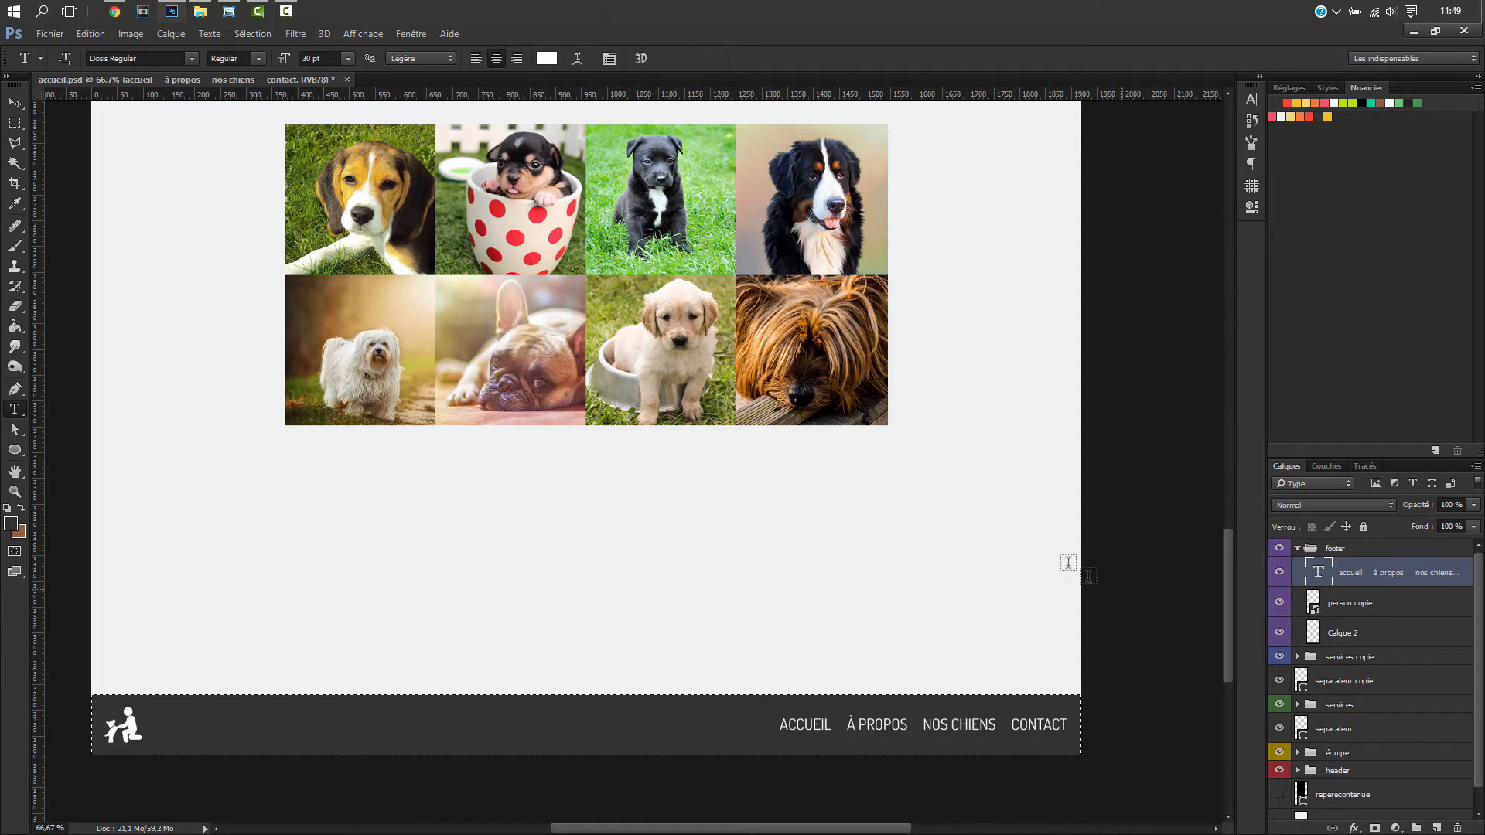
key(v)
click(350, 60)
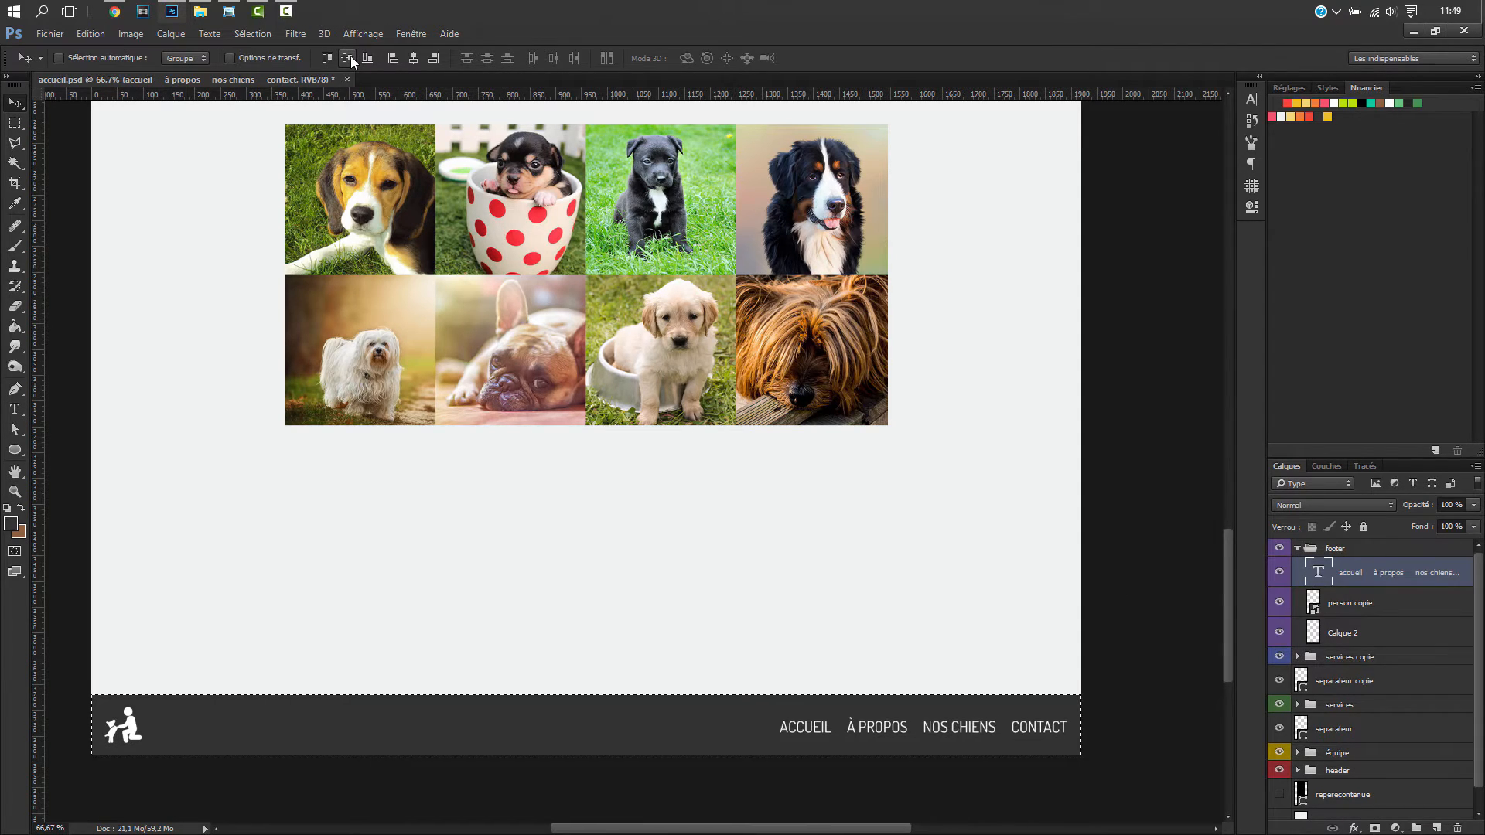
key(ctrl+d)
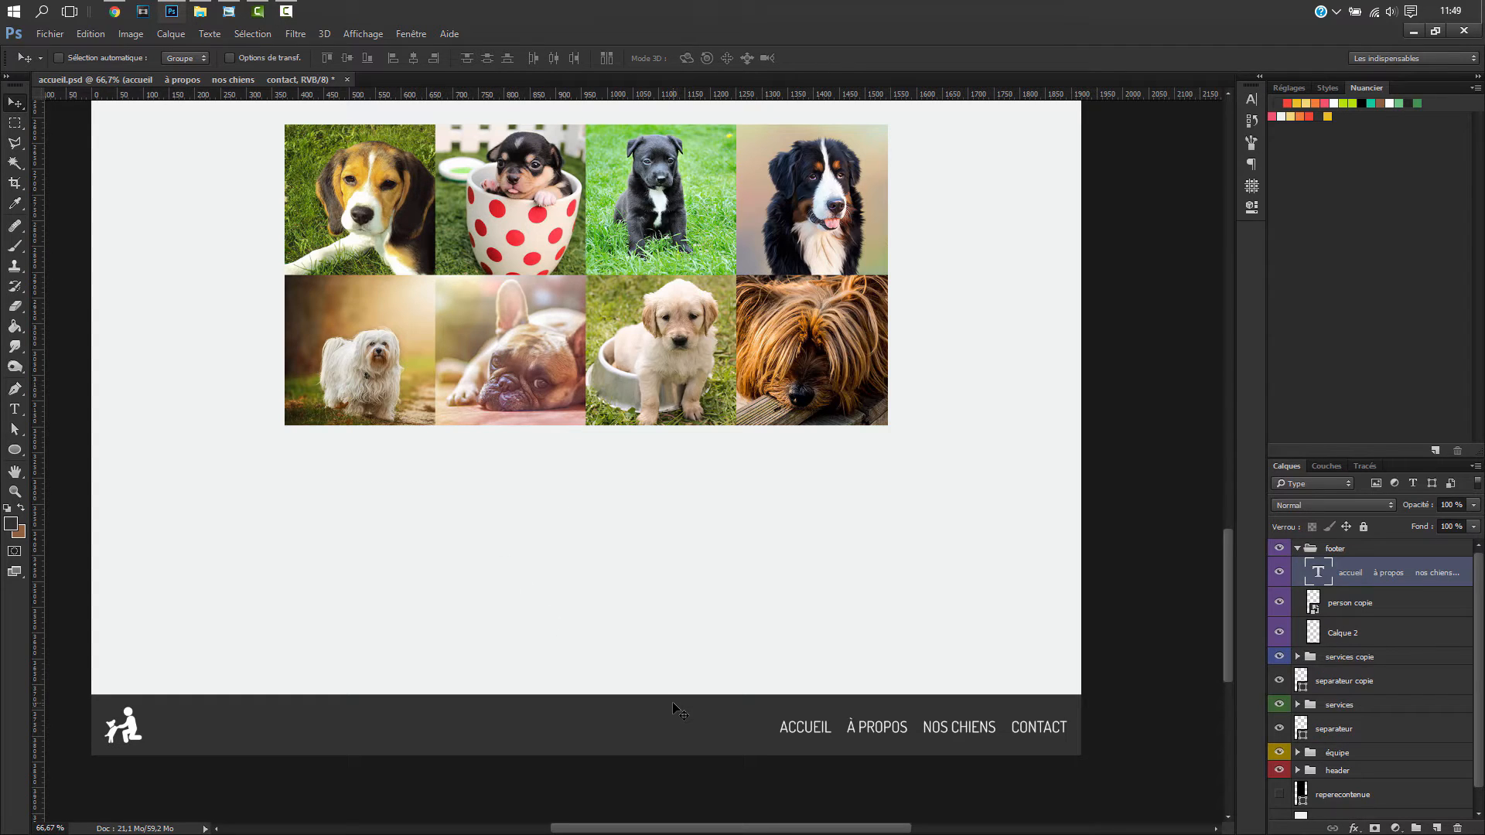
key(Left)
key(Left)
key(Left)
key(Left)
key(Left)
key(Left)
key(Left)
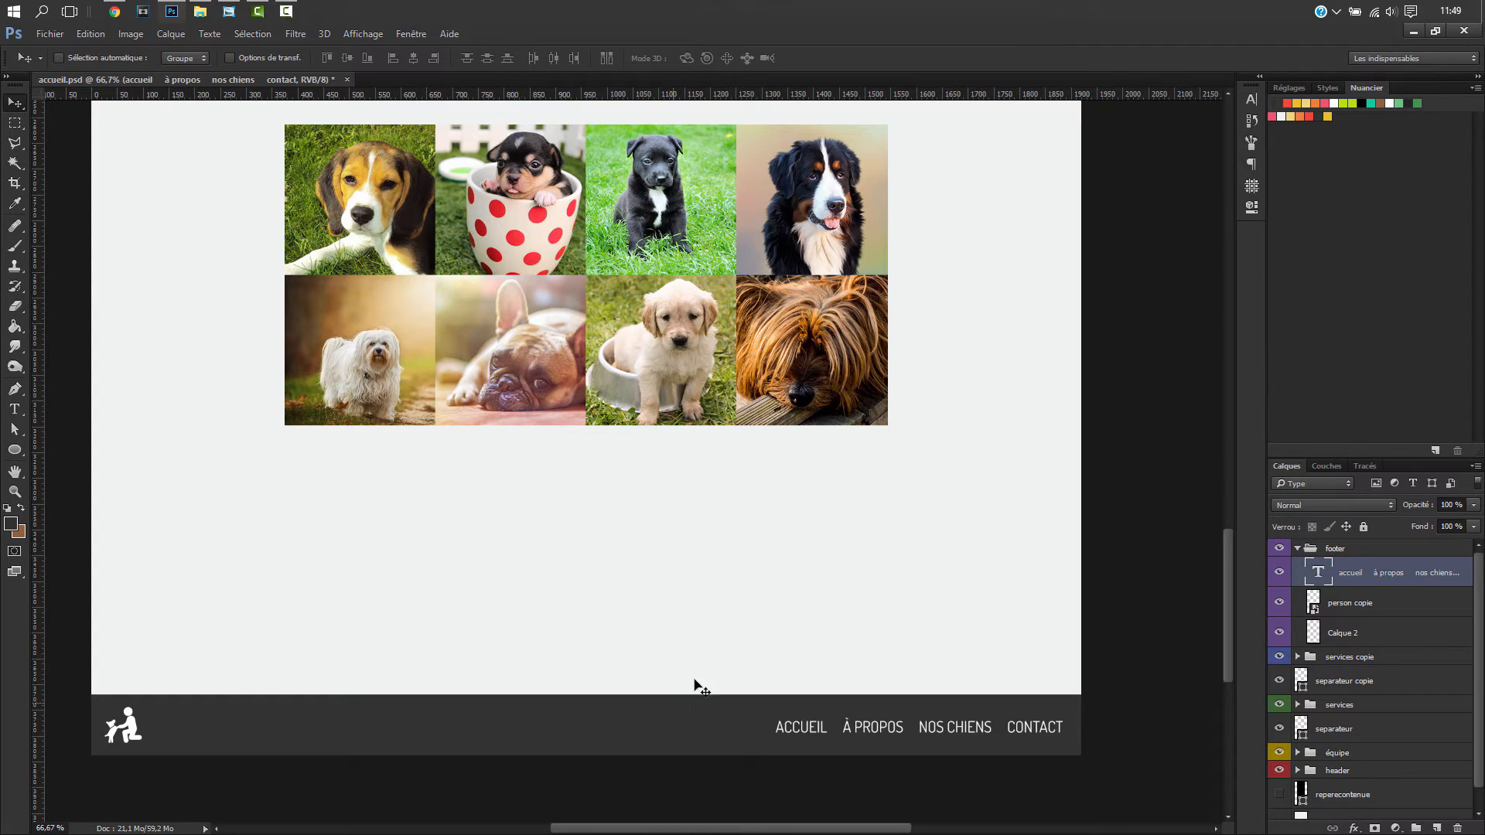
- Add a text line on the footer strip between logo and menu reading "COPYRIGHT 2016" followed by the author's full name
key(t)
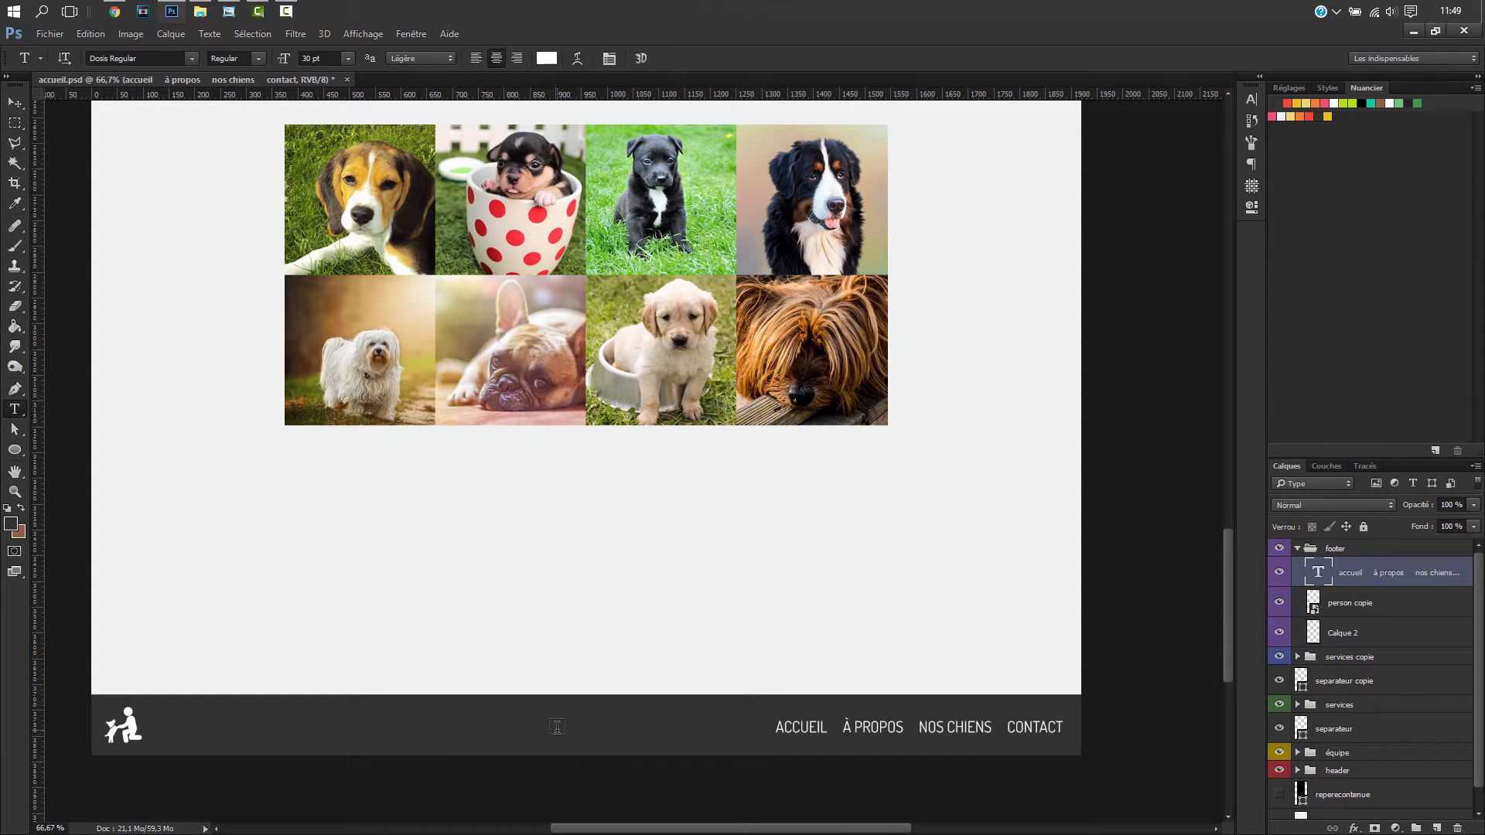
click(547, 728)
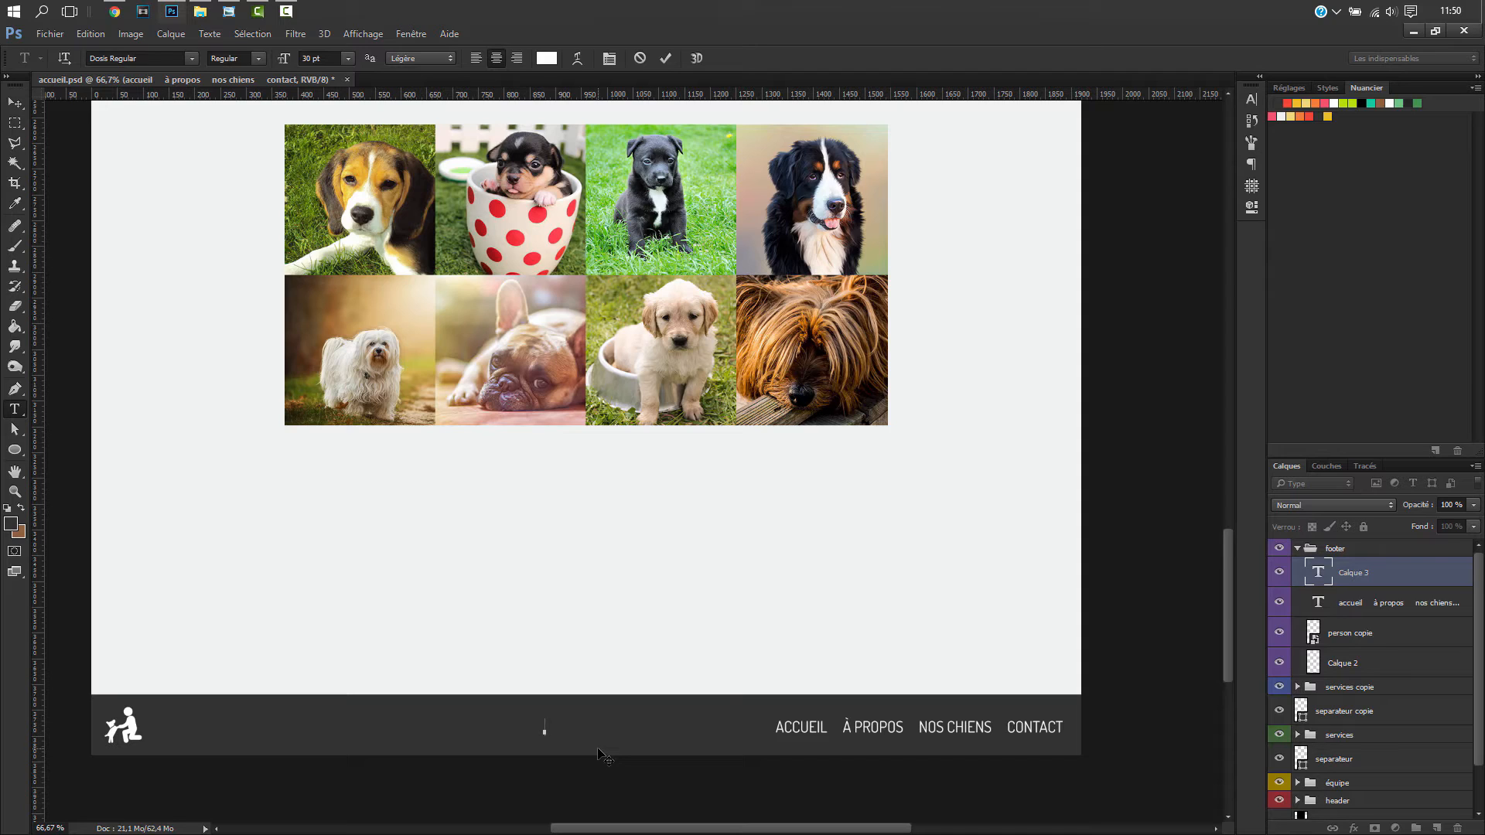
text(OPYRIGHT 2016 DAV)
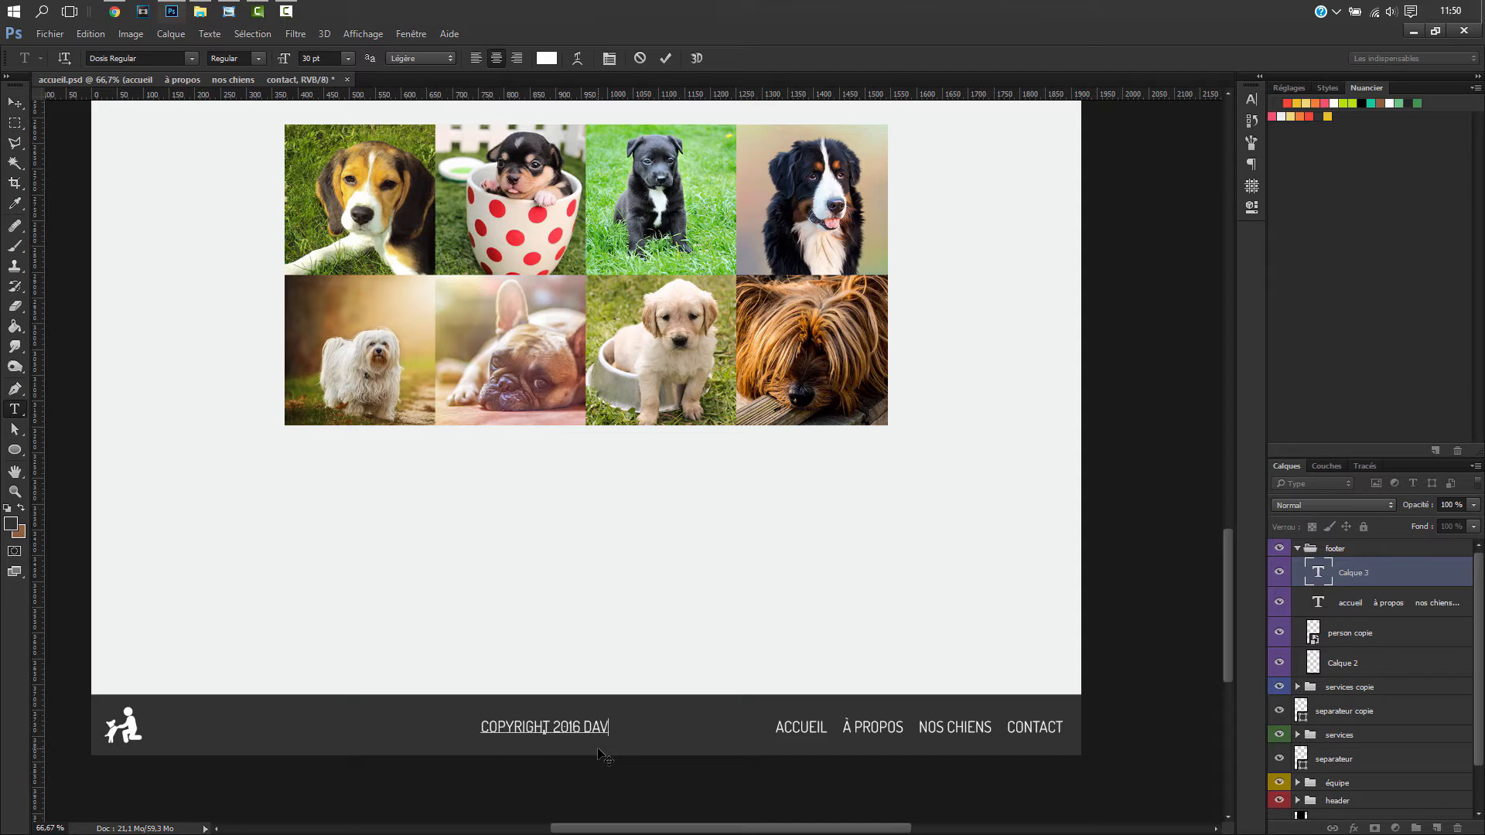
text(ID KAISER)
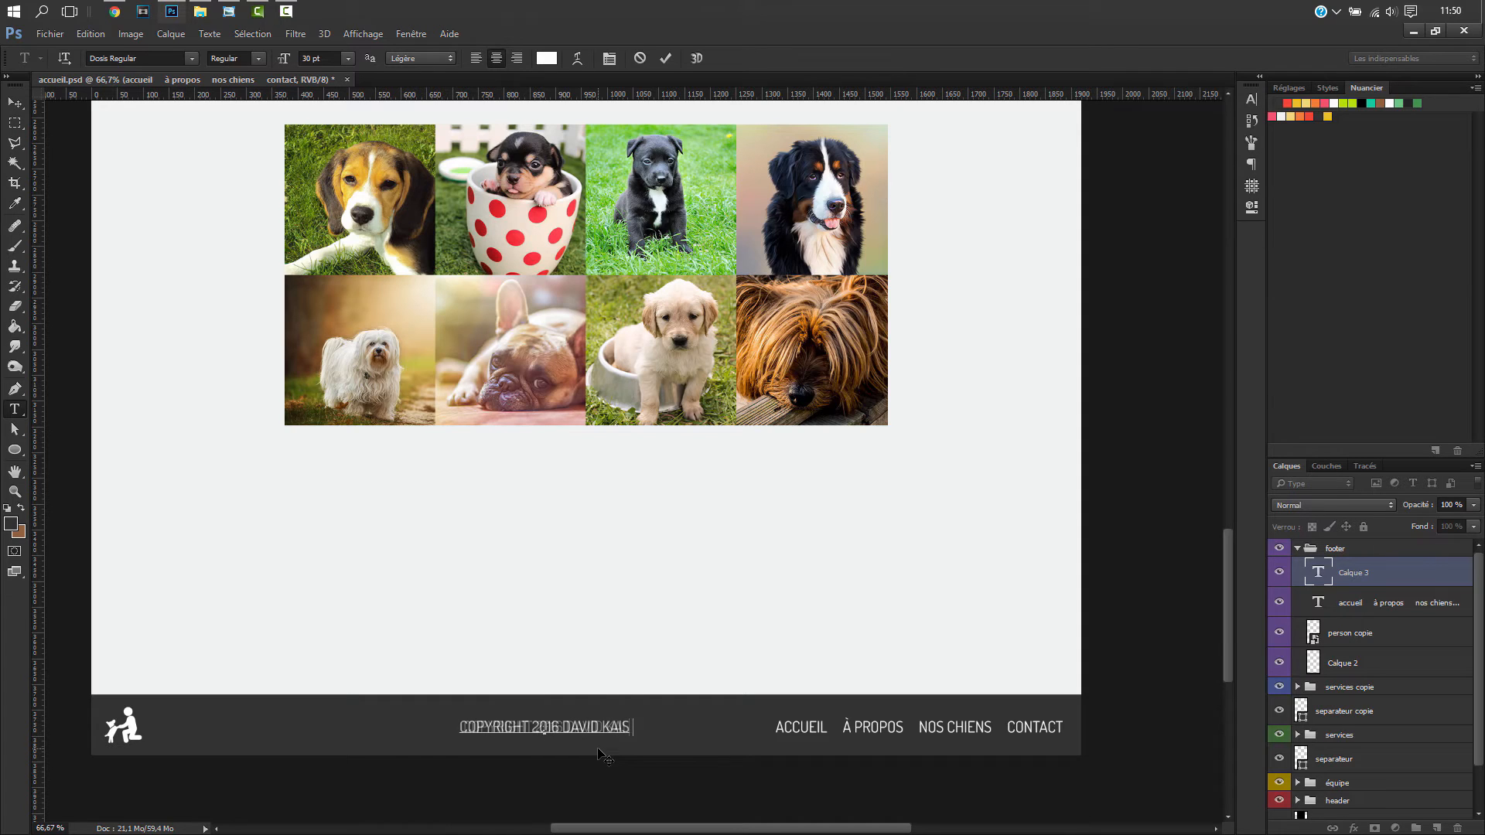
- Turn off the all-caps style for the whole copyright text
drag(648, 728, 407, 729)
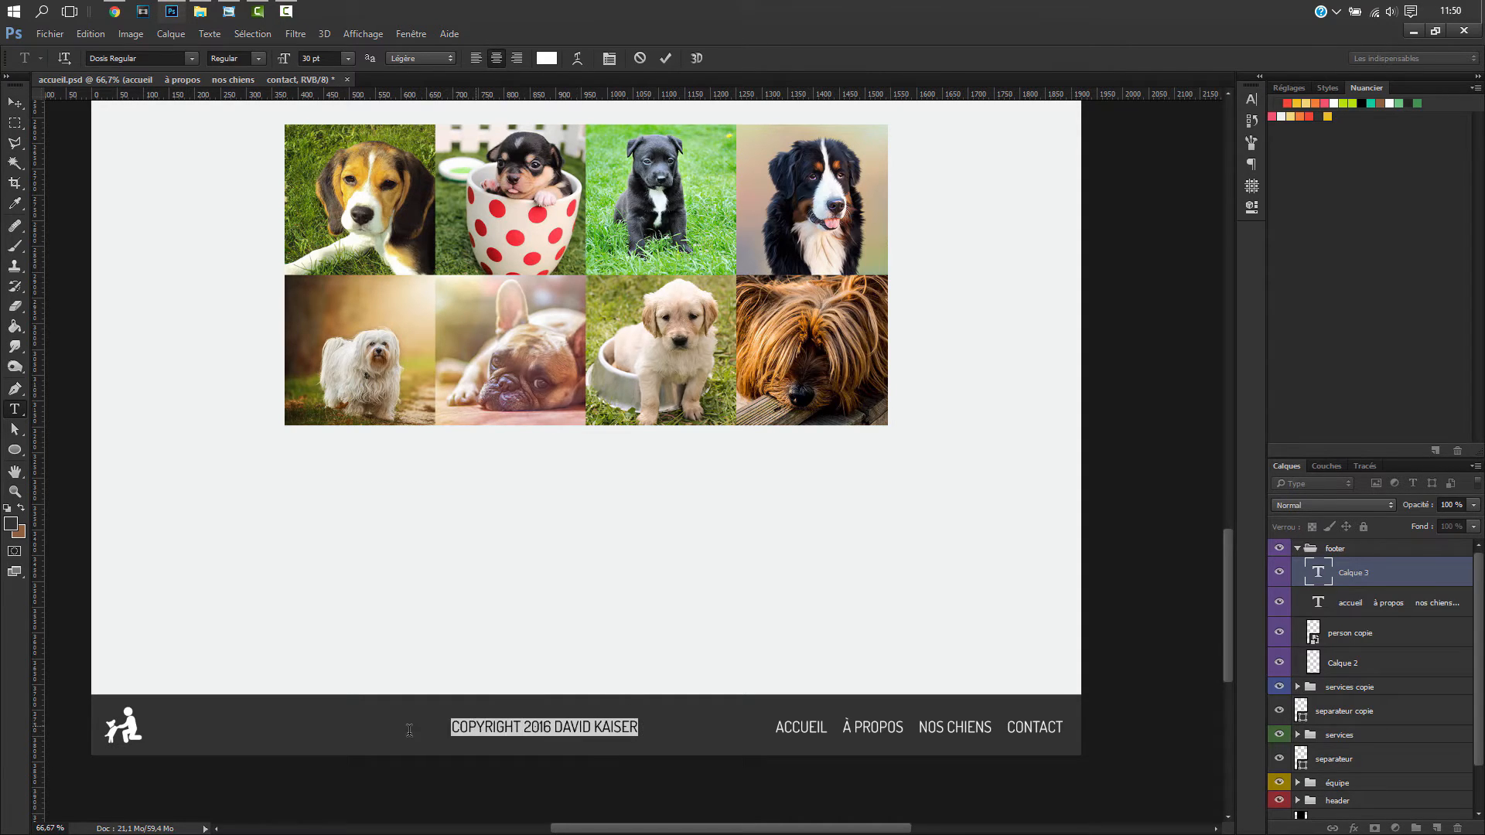
click(1251, 99)
click(1123, 212)
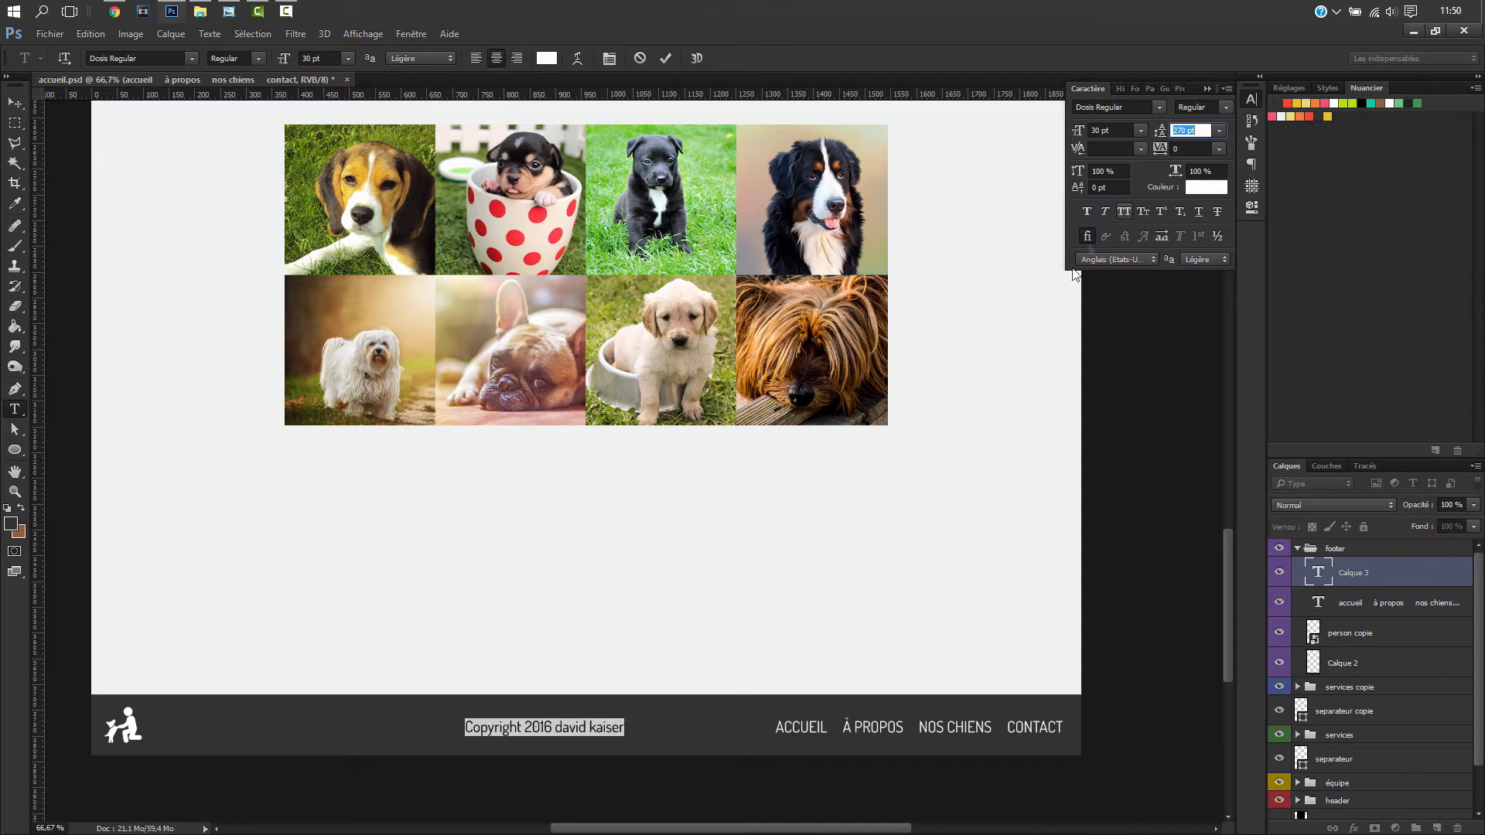
- Replace the space before 2016 with a hyphen, capitalise the author's first and last name, and commit the copyright text
click(555, 728)
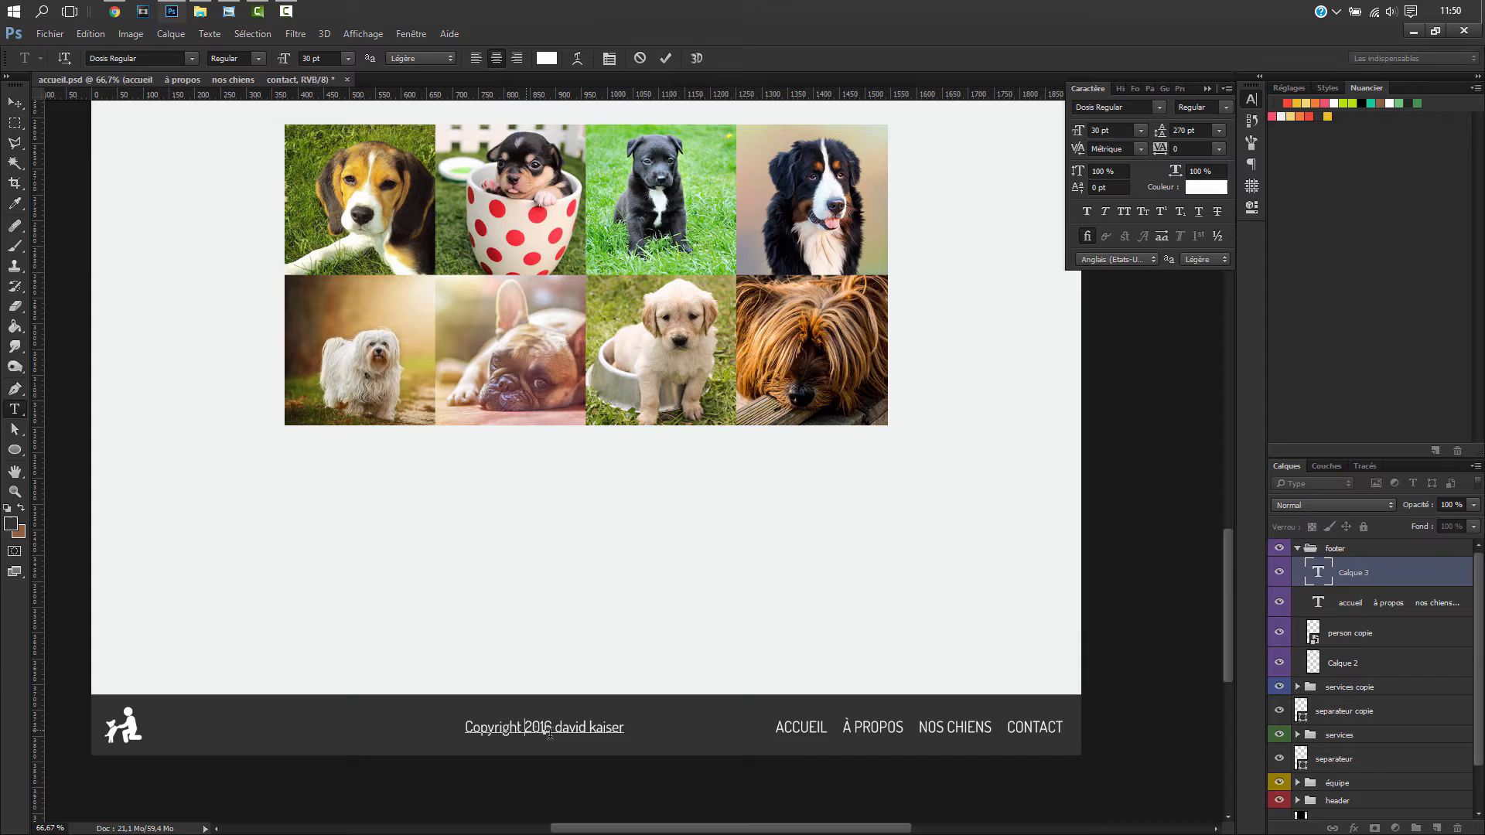
key(BackSpace)
text(-)
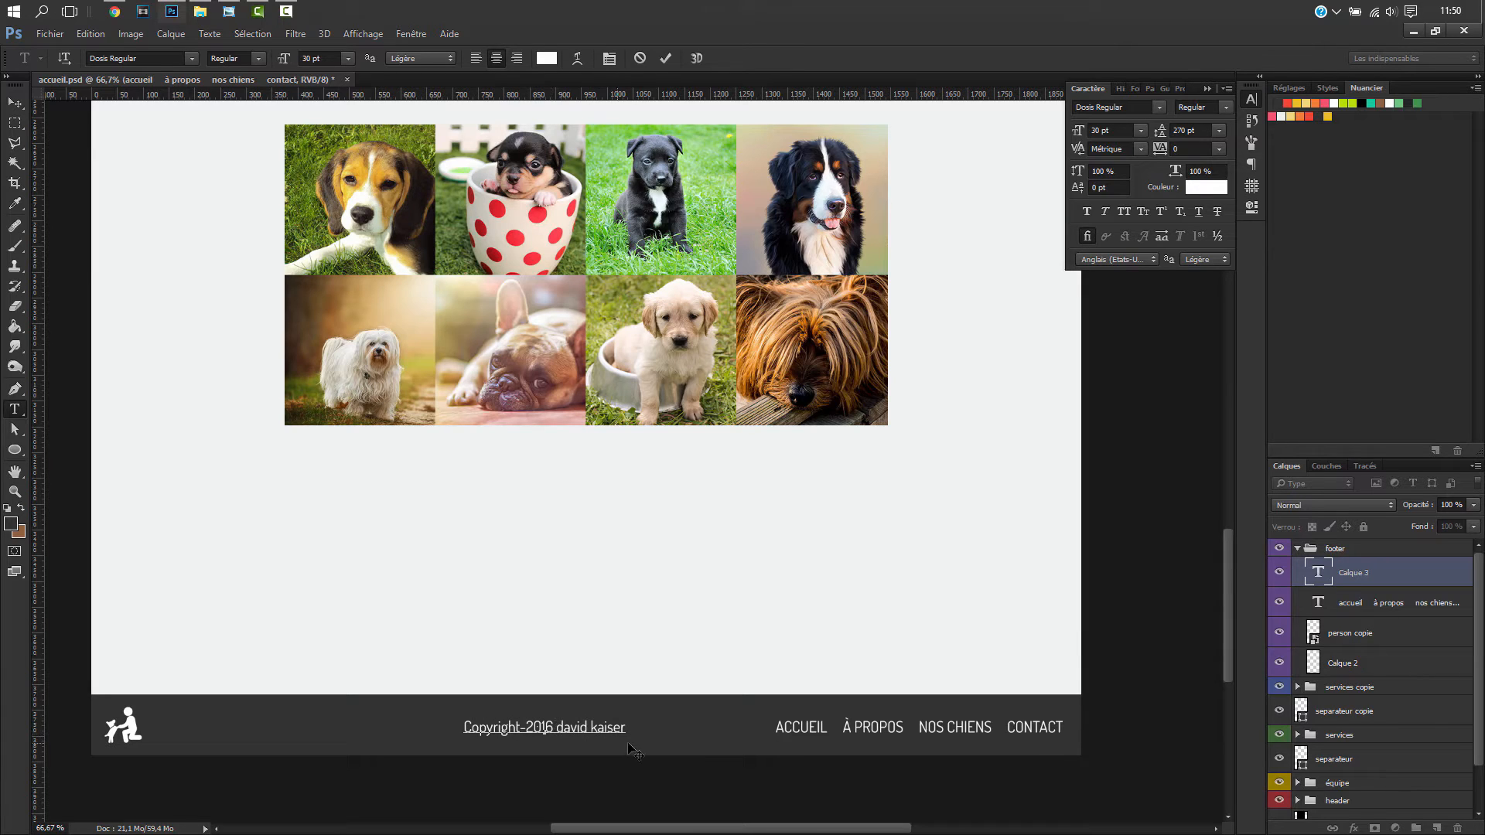
click(564, 729)
key(BackSpace)
text(D)
click(595, 730)
key(BackSpace)
text(K)
drag(628, 728, 437, 727)
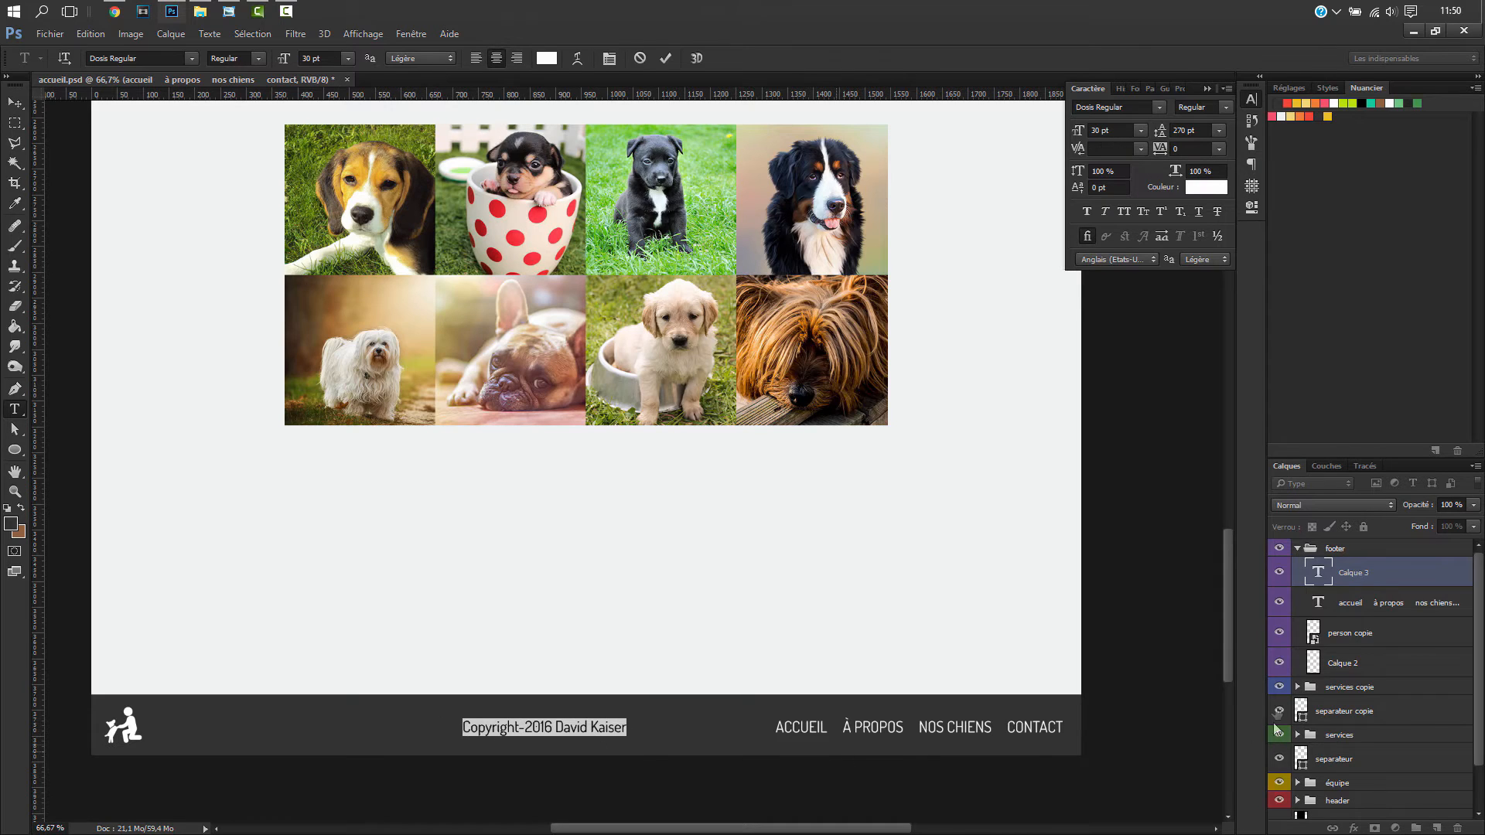
click(1366, 572)
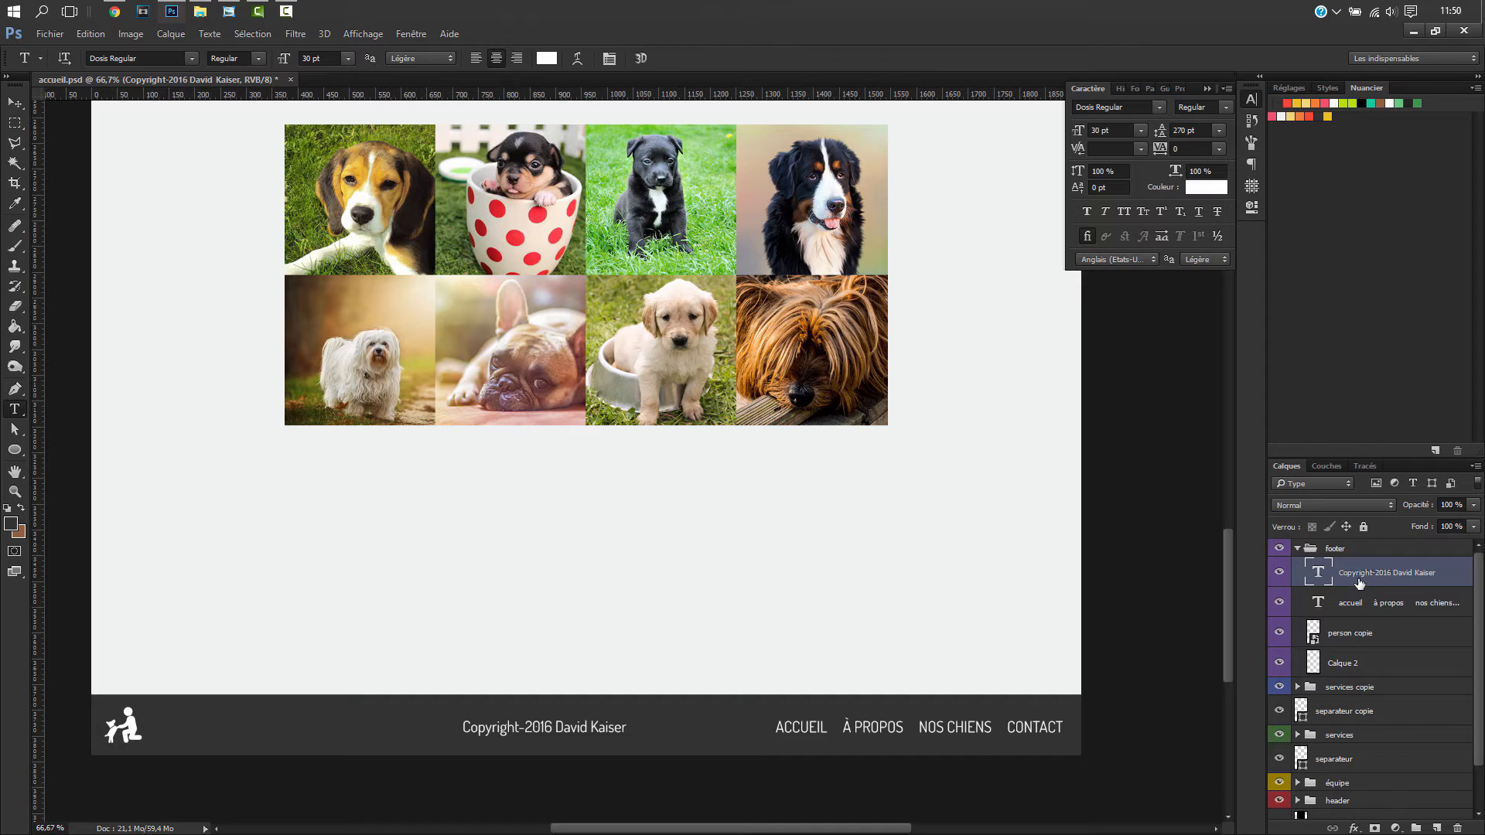
- Centre the copyright text horizontally on the footer strip, using the Calque 2 outline as reference
ctrl+click(1314, 663)
key(v)
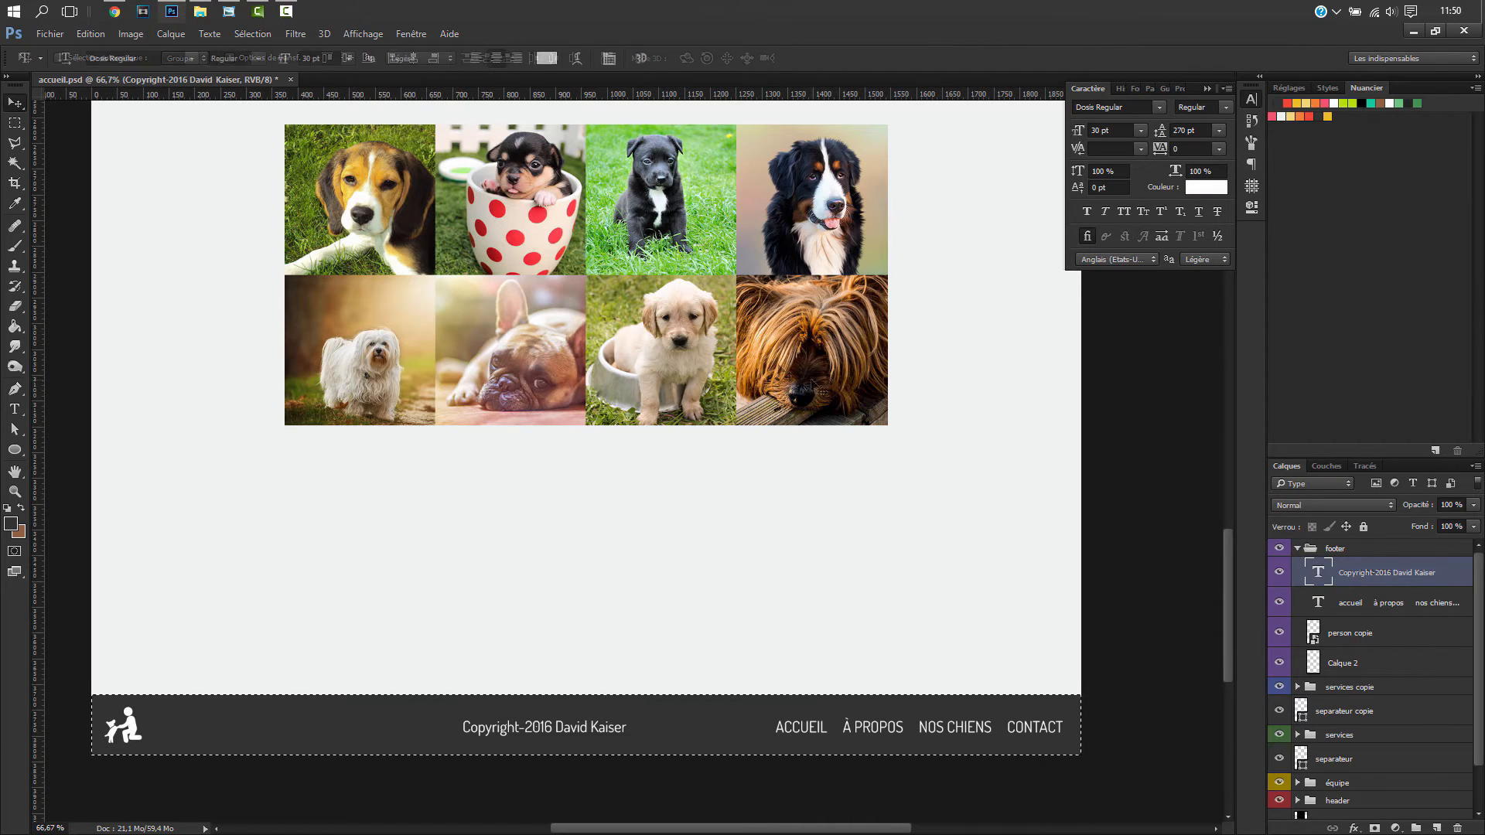
click(413, 57)
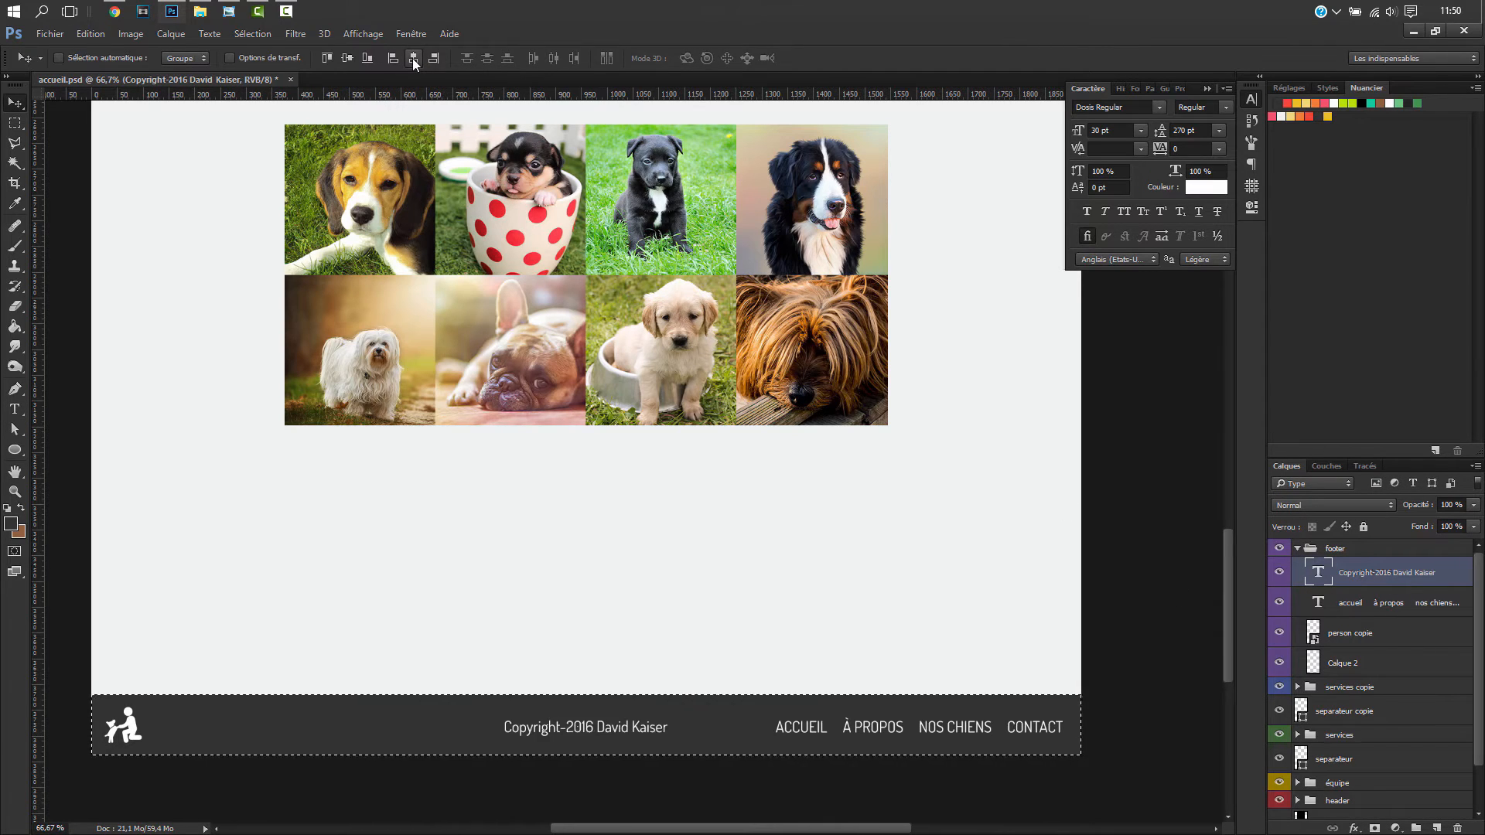
key(ctrl+d)
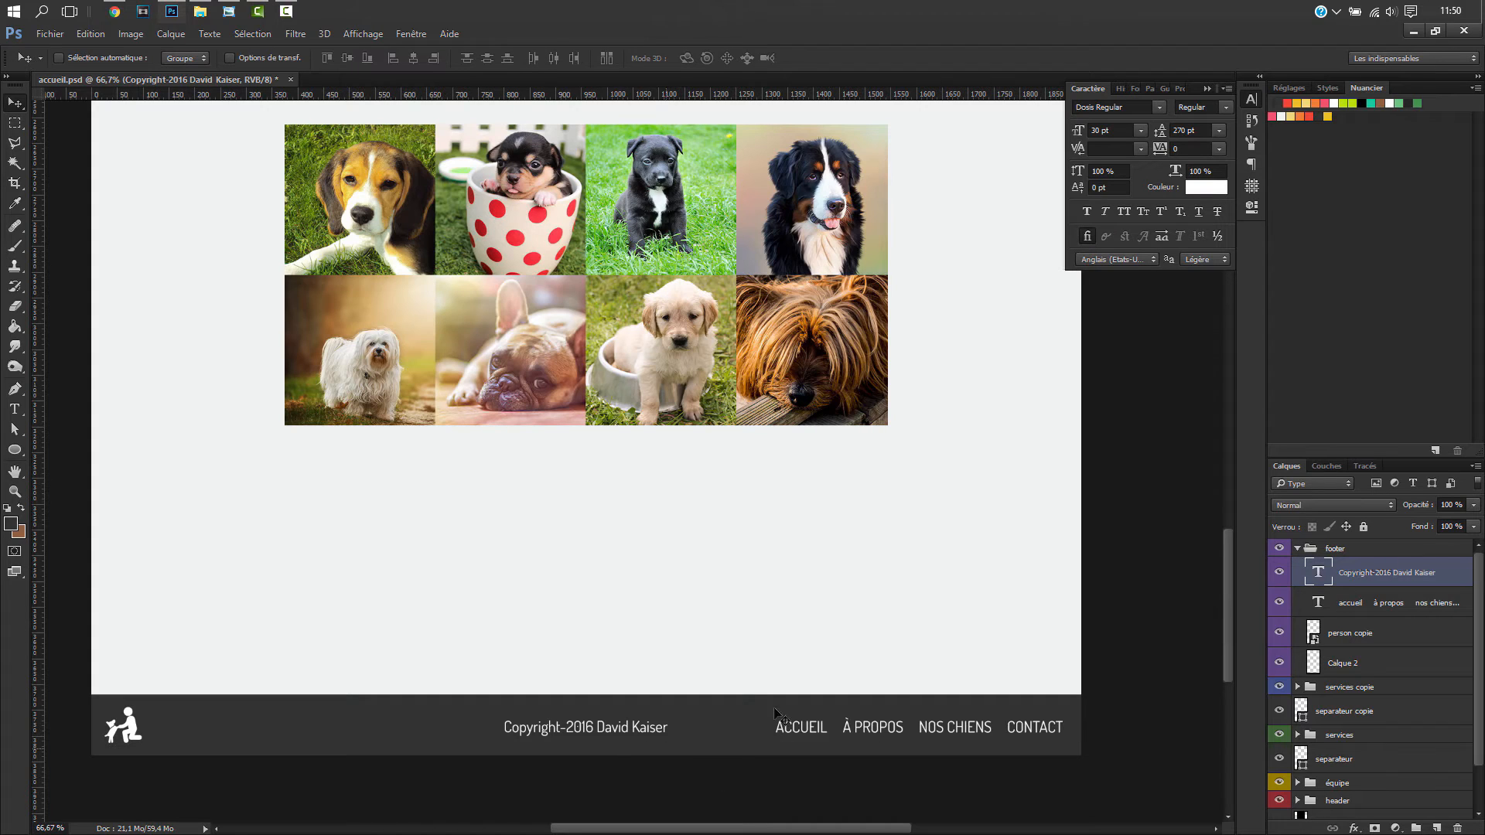
- Reduce the size of the whole footer menu text to 25 pt
click(1366, 609)
key(t)
click(919, 725)
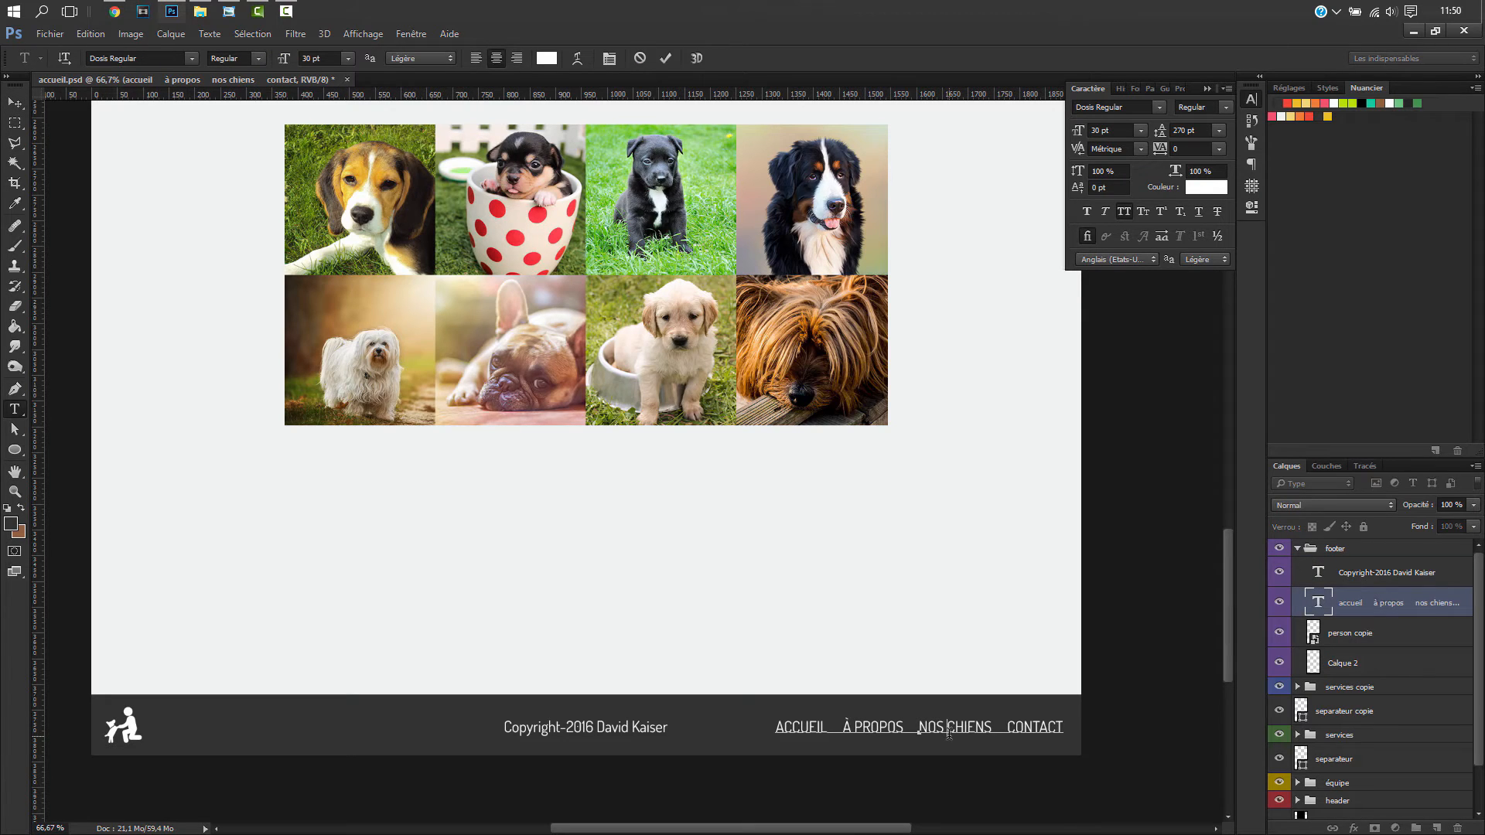
key(ctrl+a)
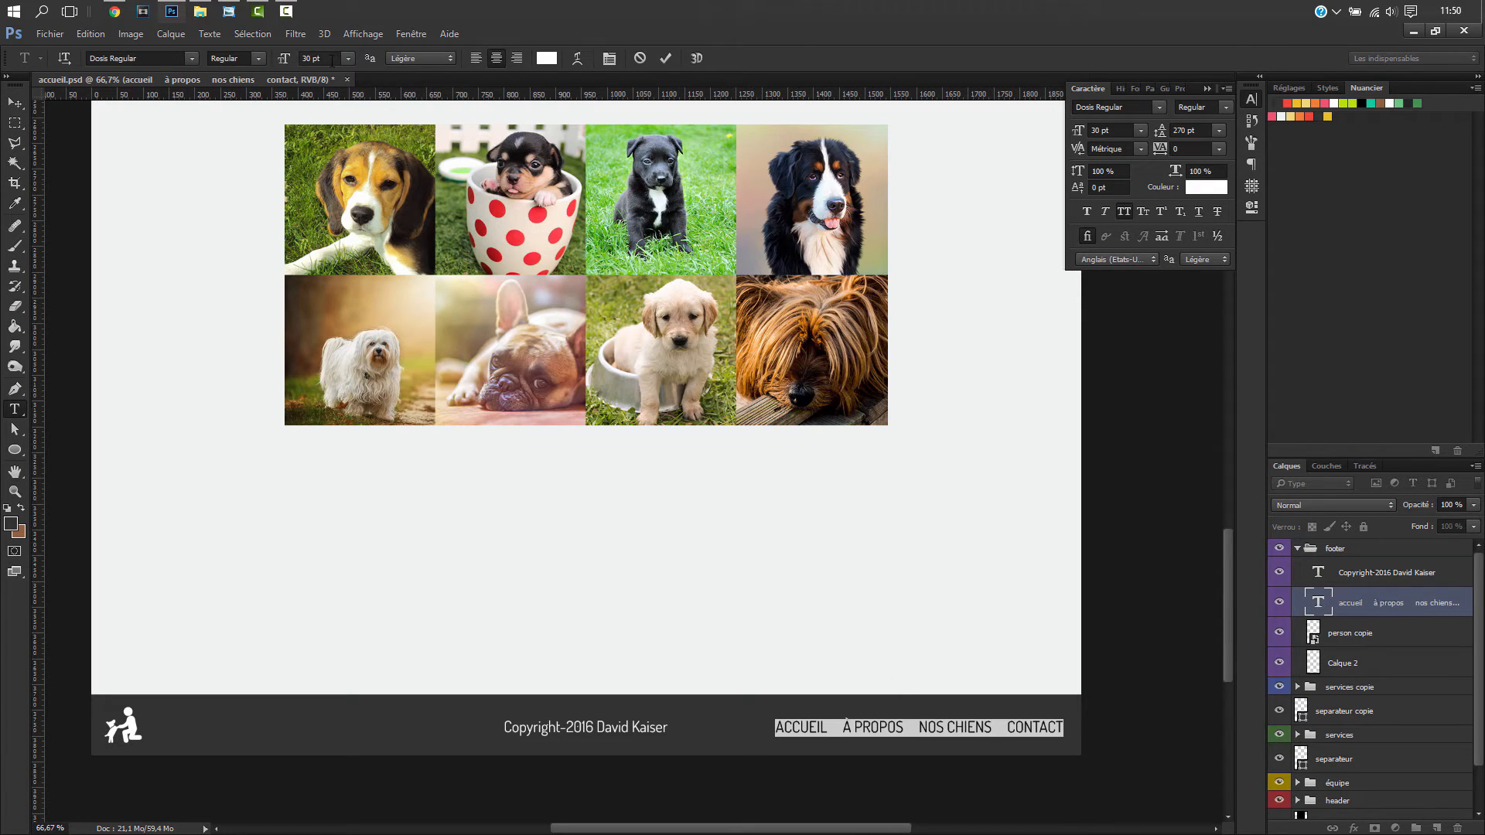
click(319, 58)
text(25)
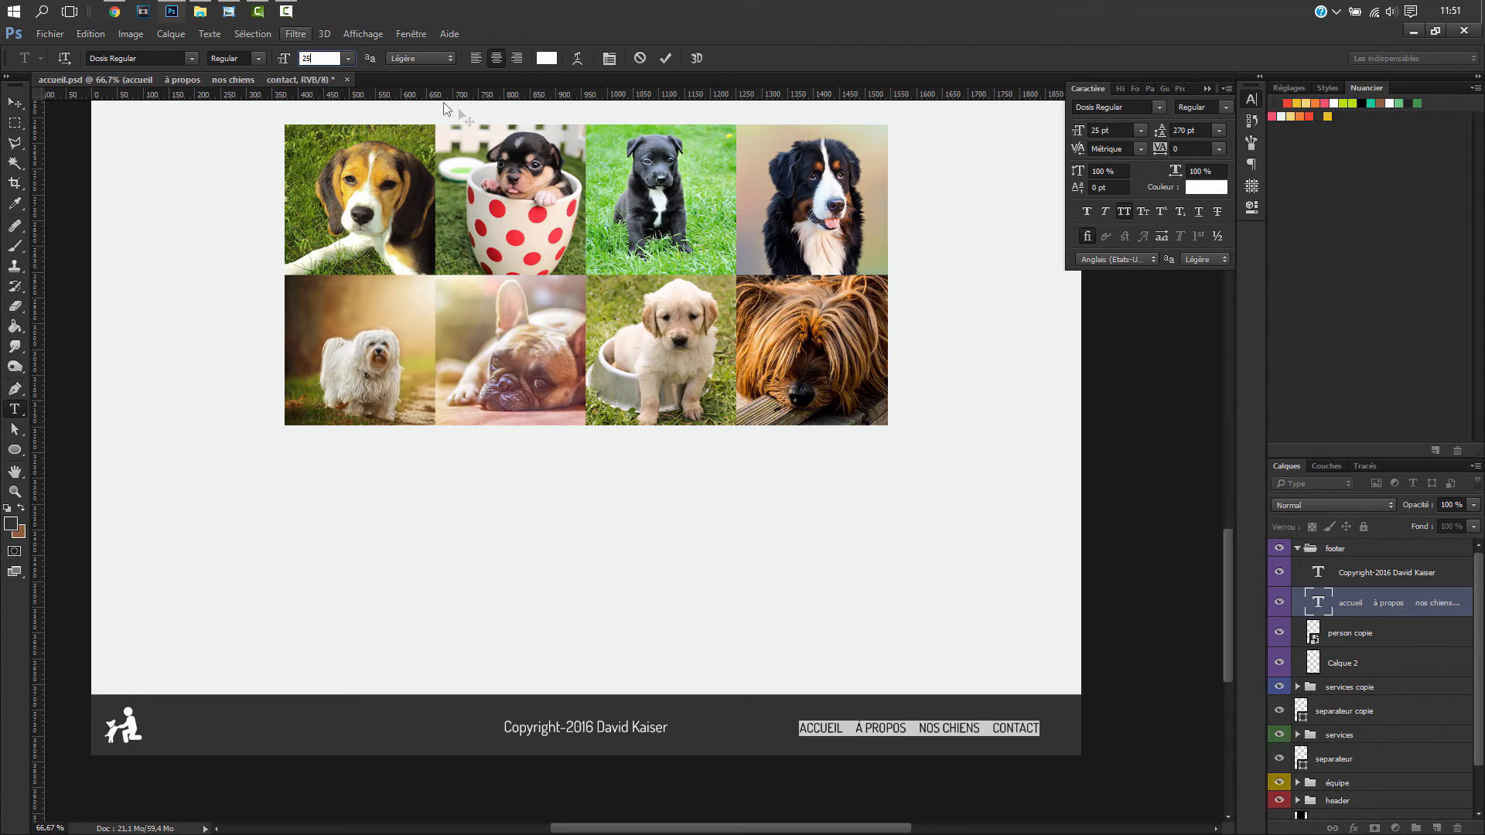
key(Return)
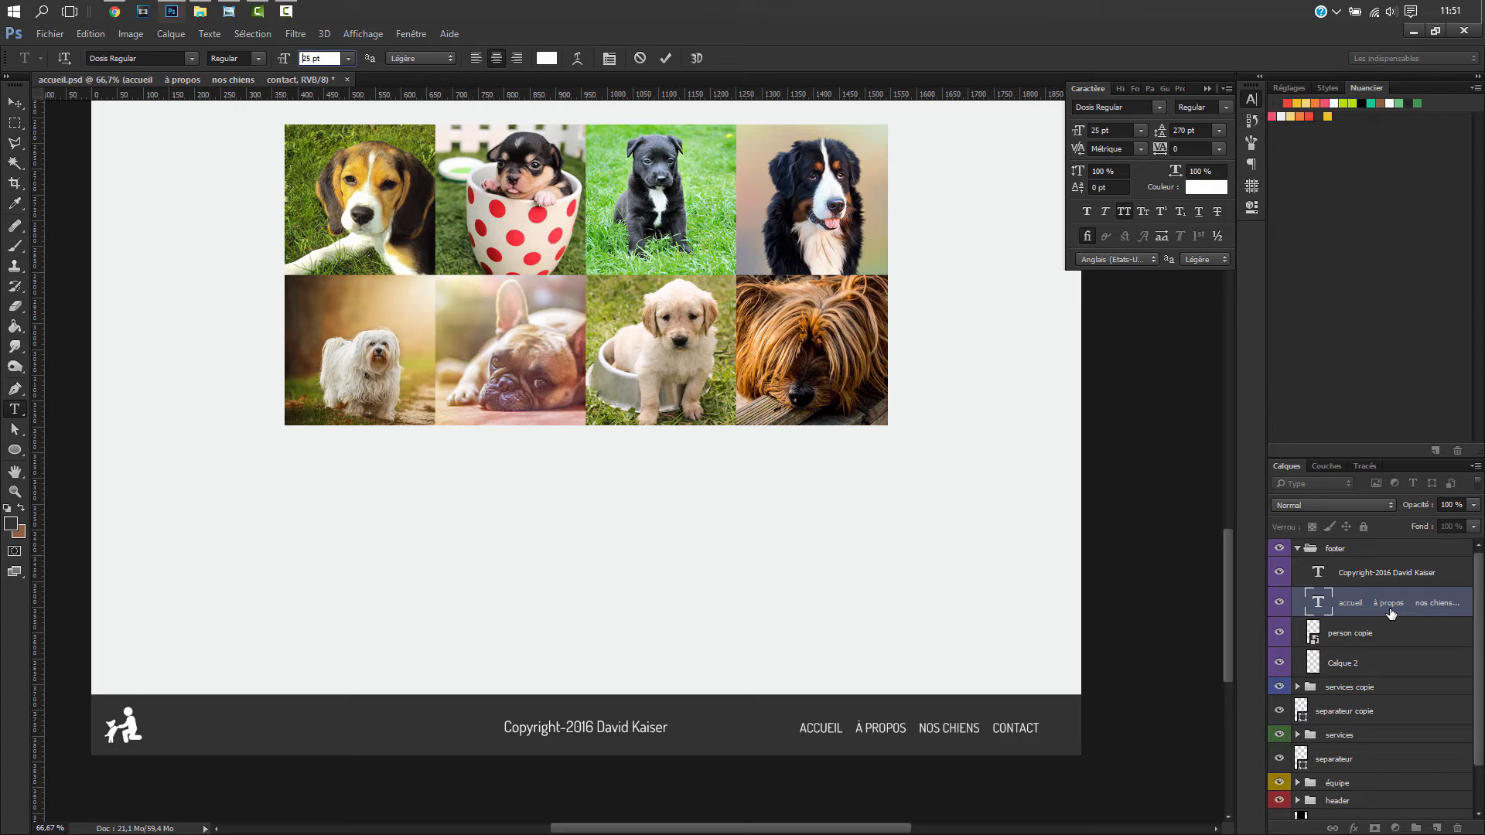
- Make the dark footer strip on Calque 2 slightly shorter by lowering its top edge with Free Transform
click(1327, 667)
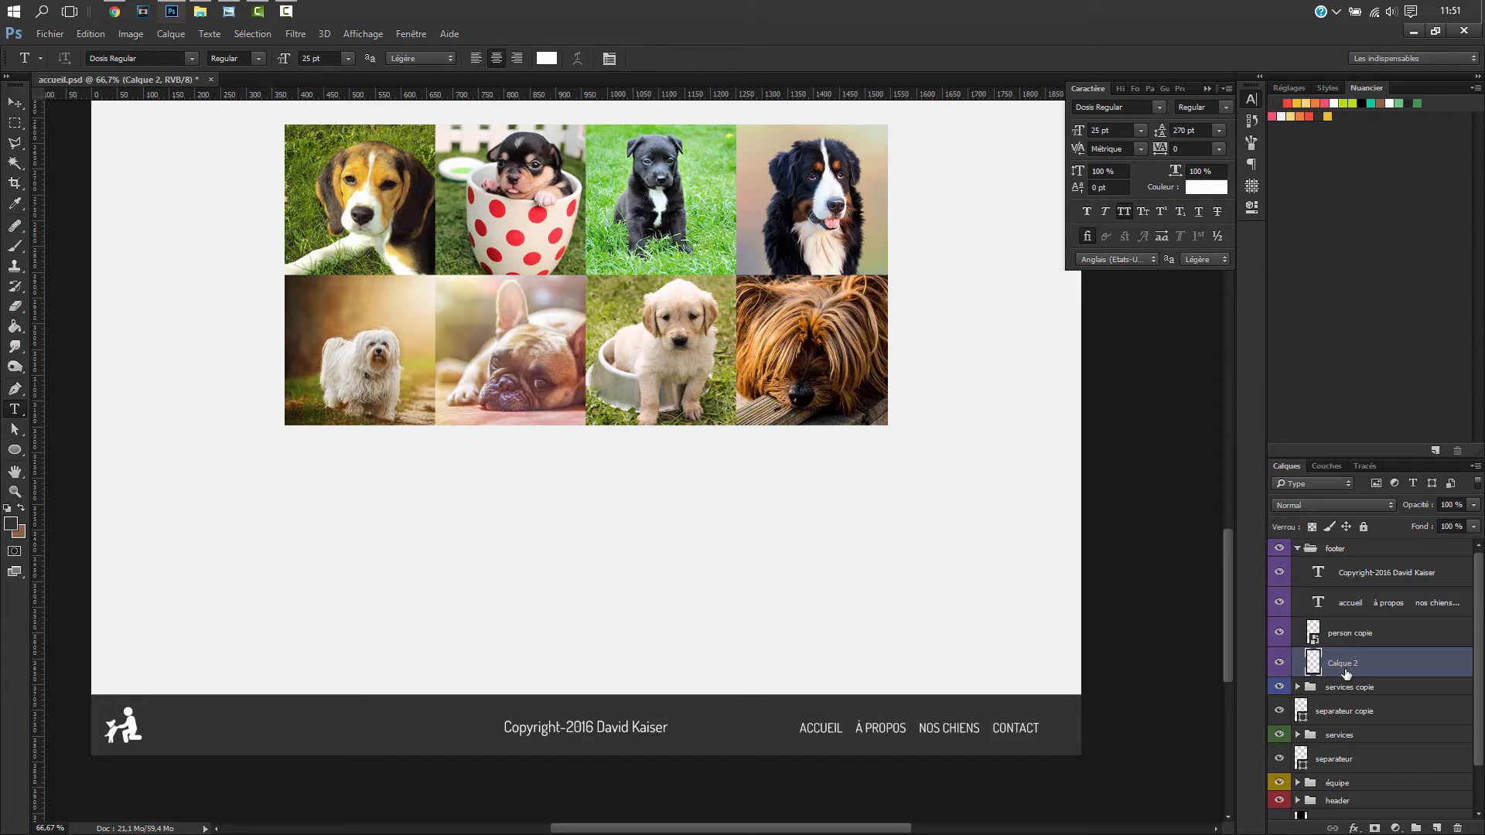
key(ctrl+t)
mouse_move(586, 696)
mouse_down()
mouse_move(570, 710)
mouse_move(586, 708)
mouse_up()
key(t)
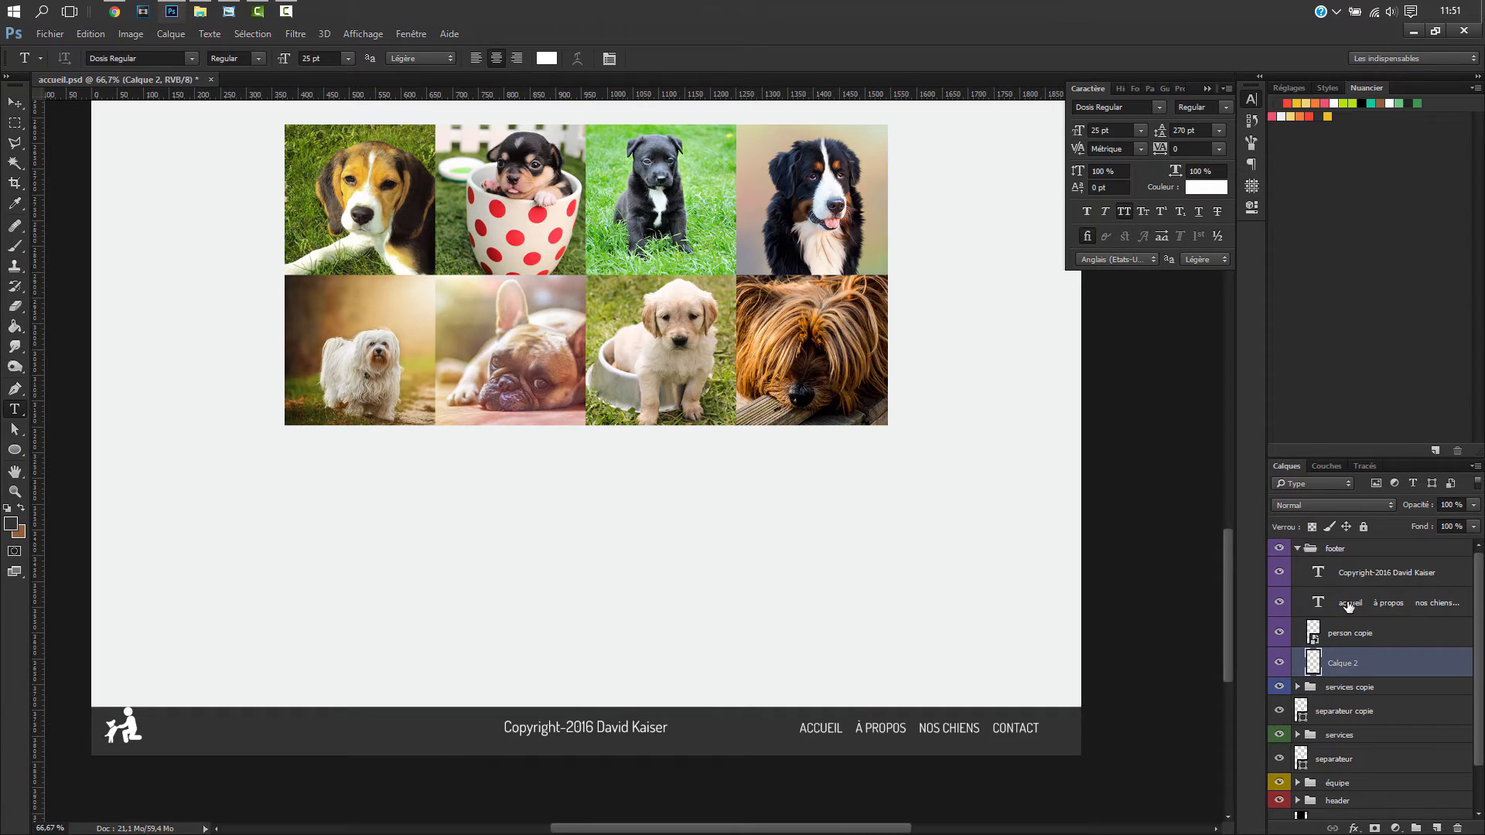
- Centre the copyright text, menu text and person copie logo vertically on the shortened footer strip
click(1348, 599)
ctrl+click(1361, 572)
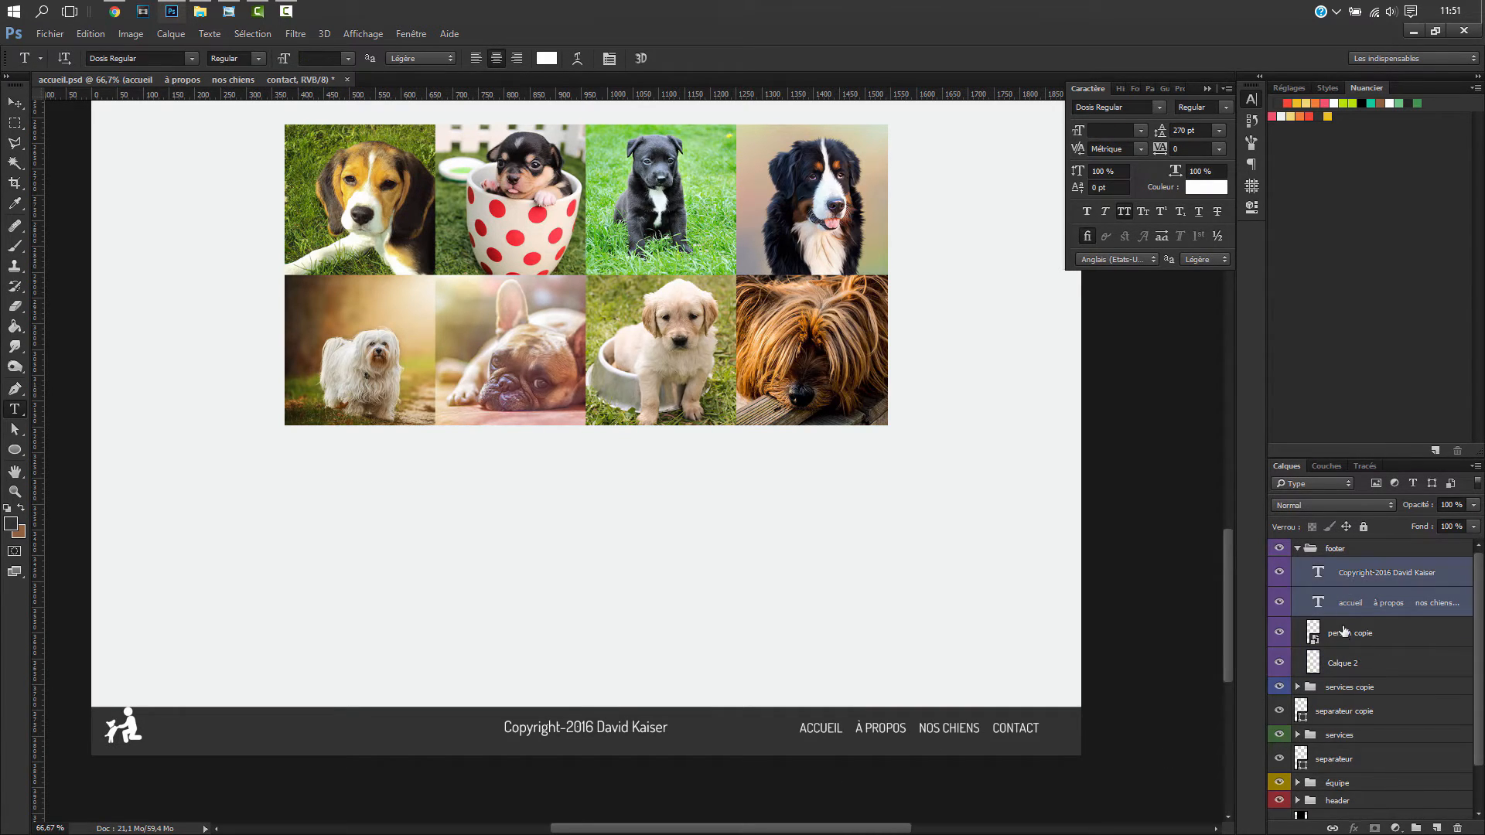
ctrl+click(1341, 635)
ctrl+click(1314, 667)
key(v)
click(348, 60)
key(ctrl+d)
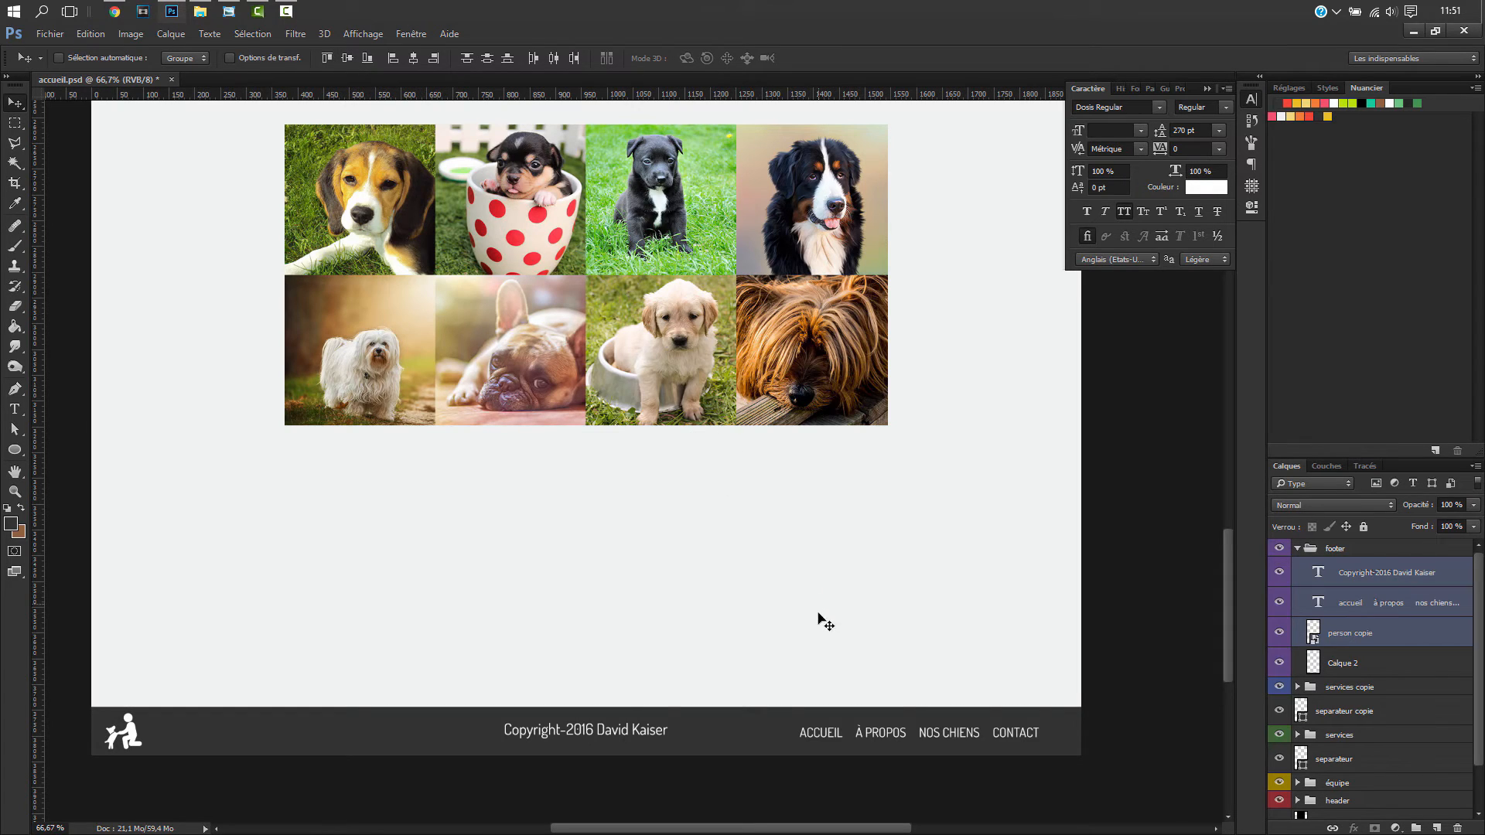
- Nudge the copyright text slightly down on the footer strip and select the menu text layer
click(1351, 602)
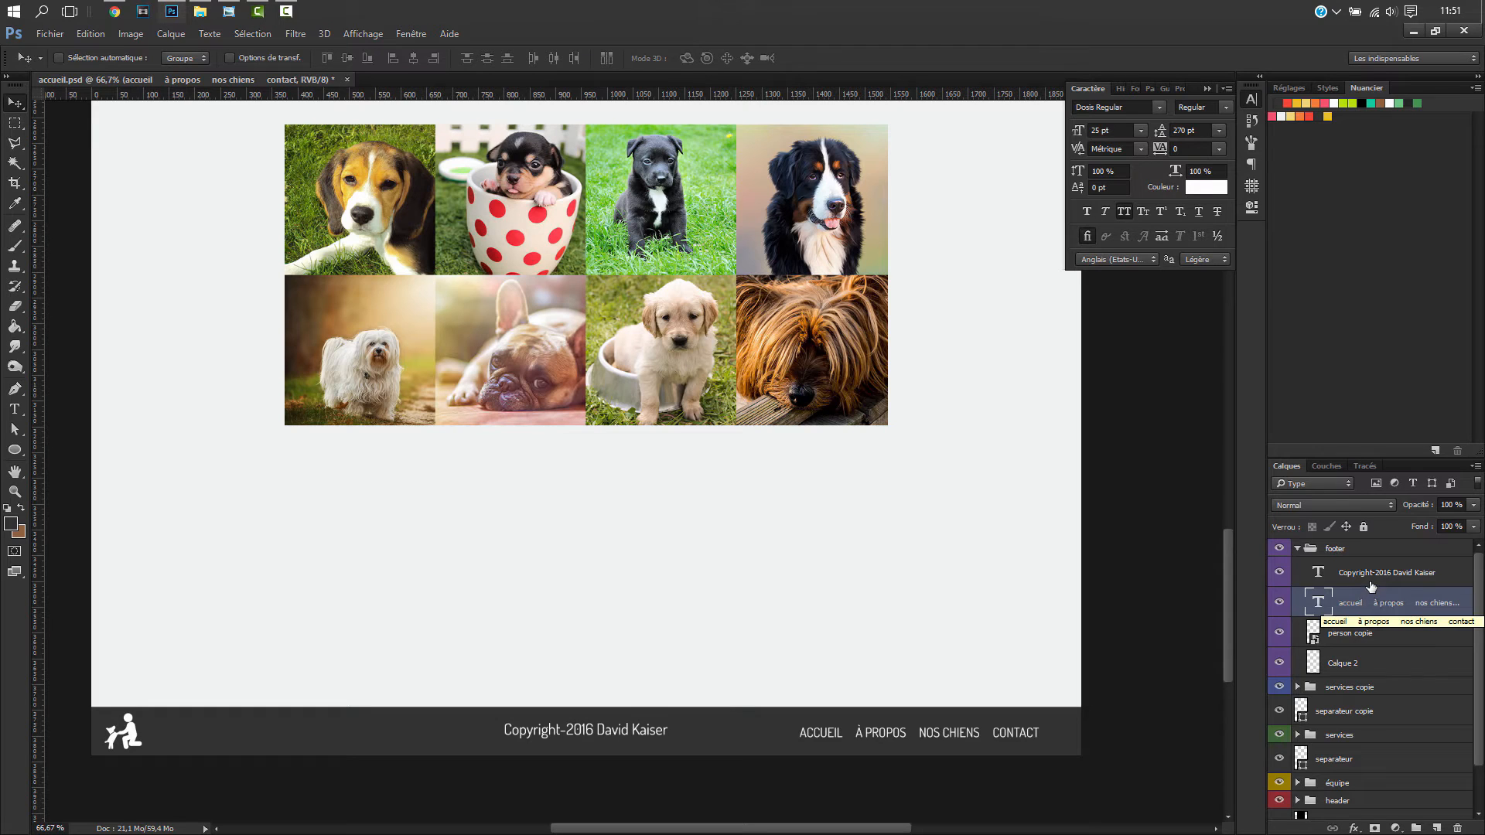
click(1372, 580)
key(Down)
key(Down)
key(Down)
key(Down)
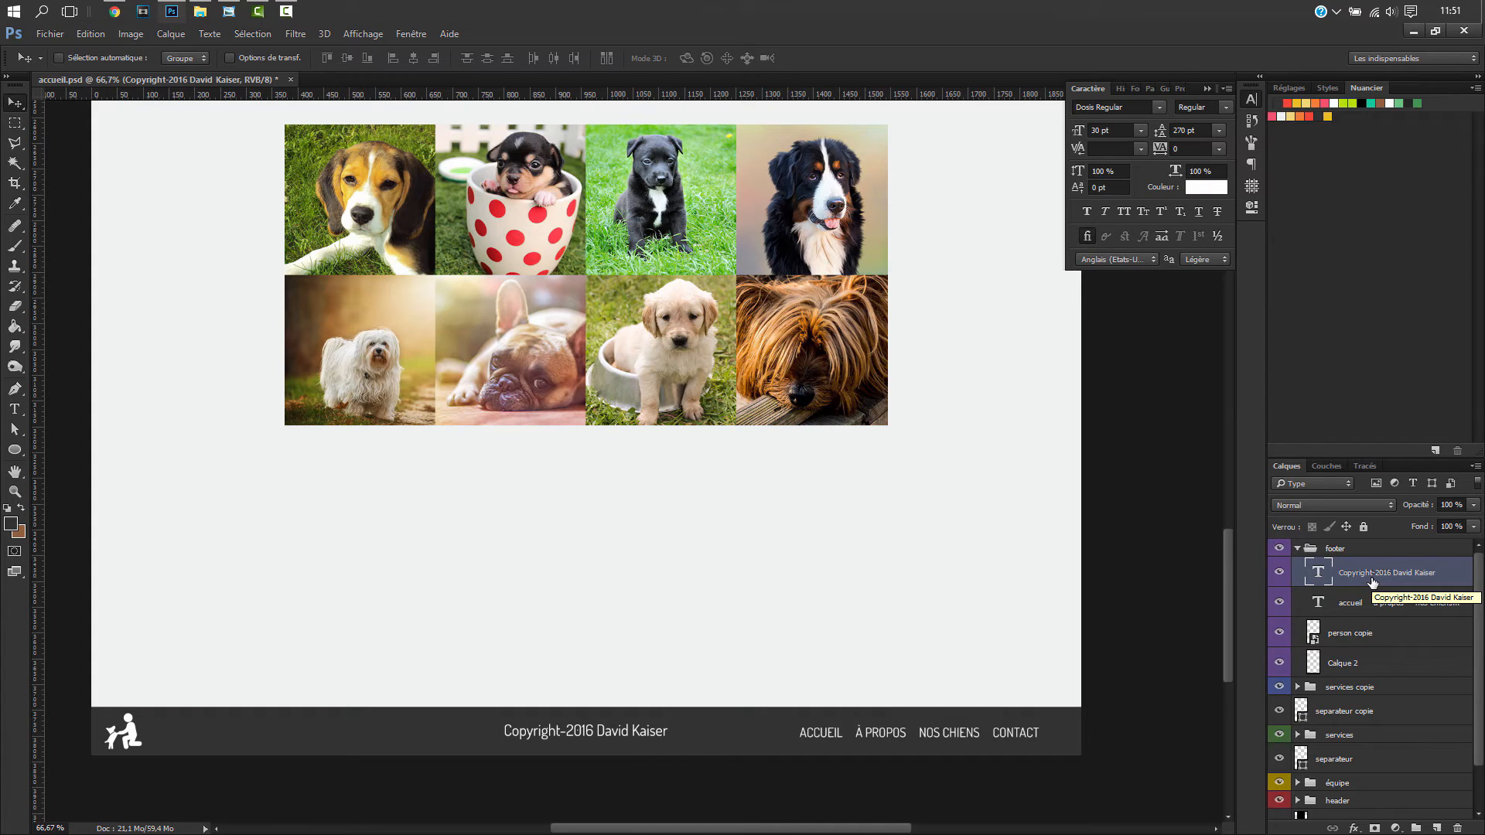
click(1345, 604)
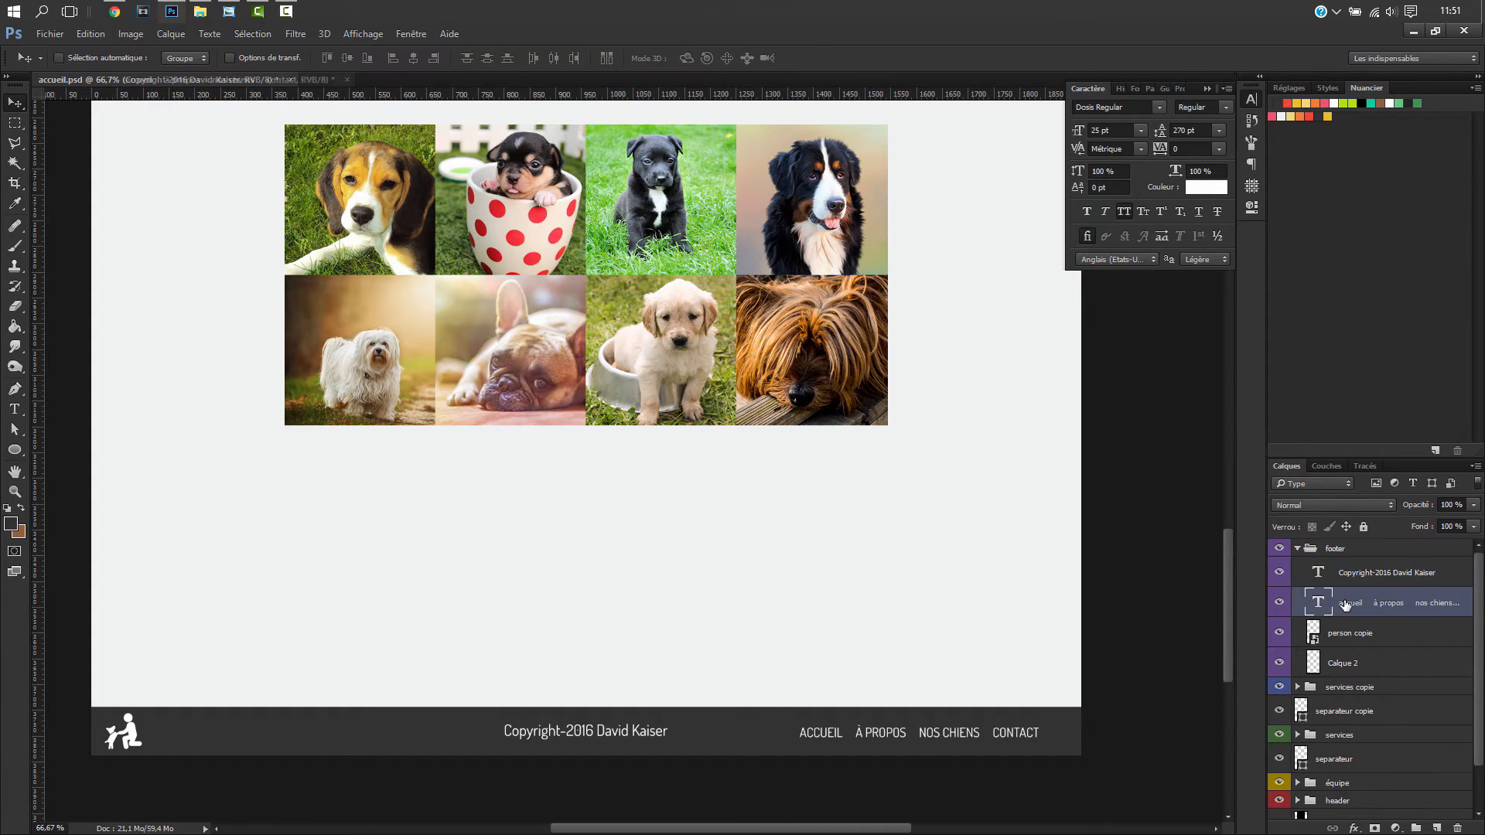
- Nudge the footer menu text slightly up so it lines up with the copyright text
key(Up)
key(Up)
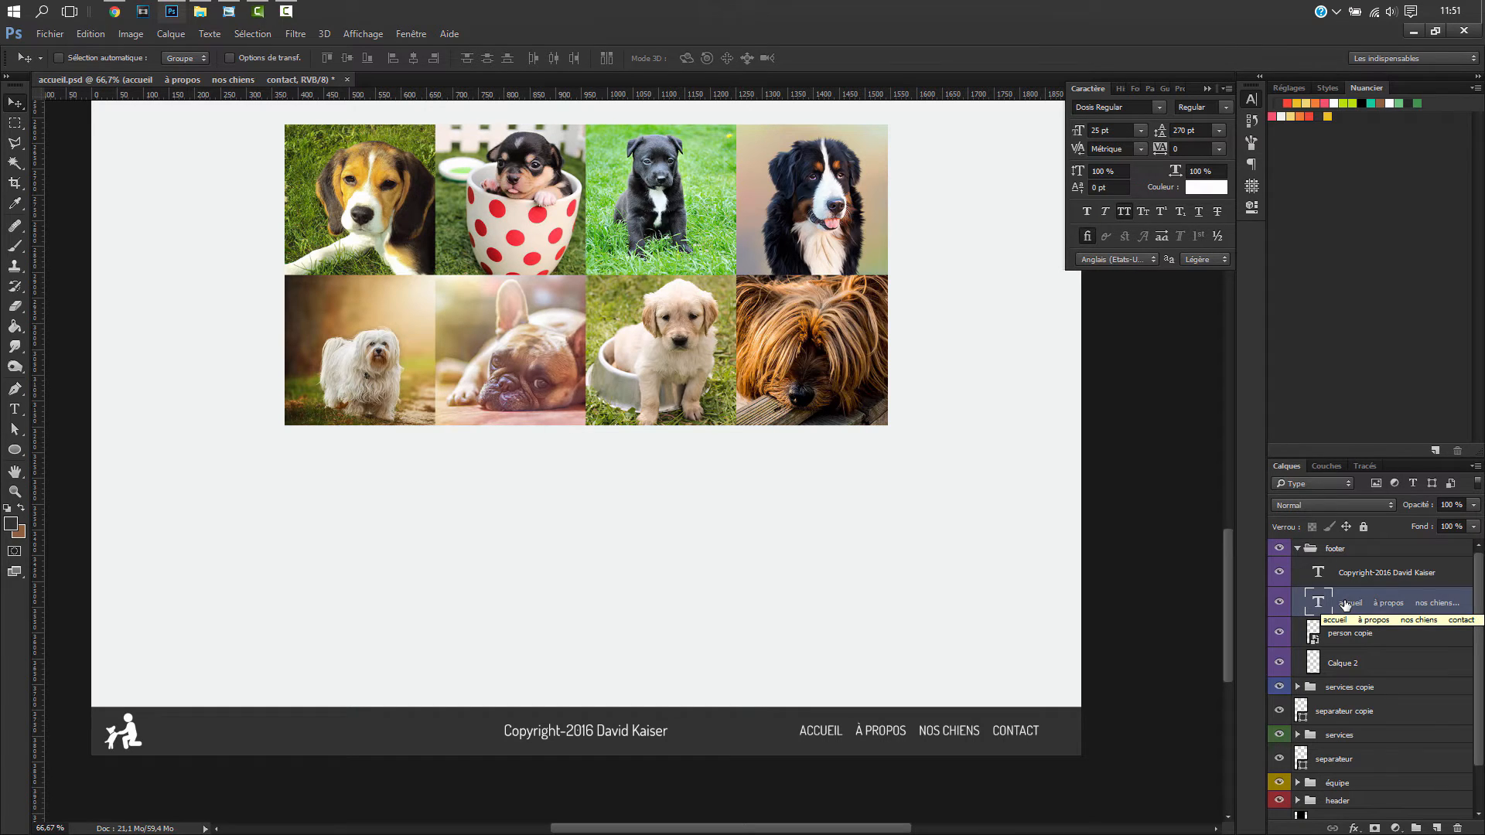
key(ctrl)
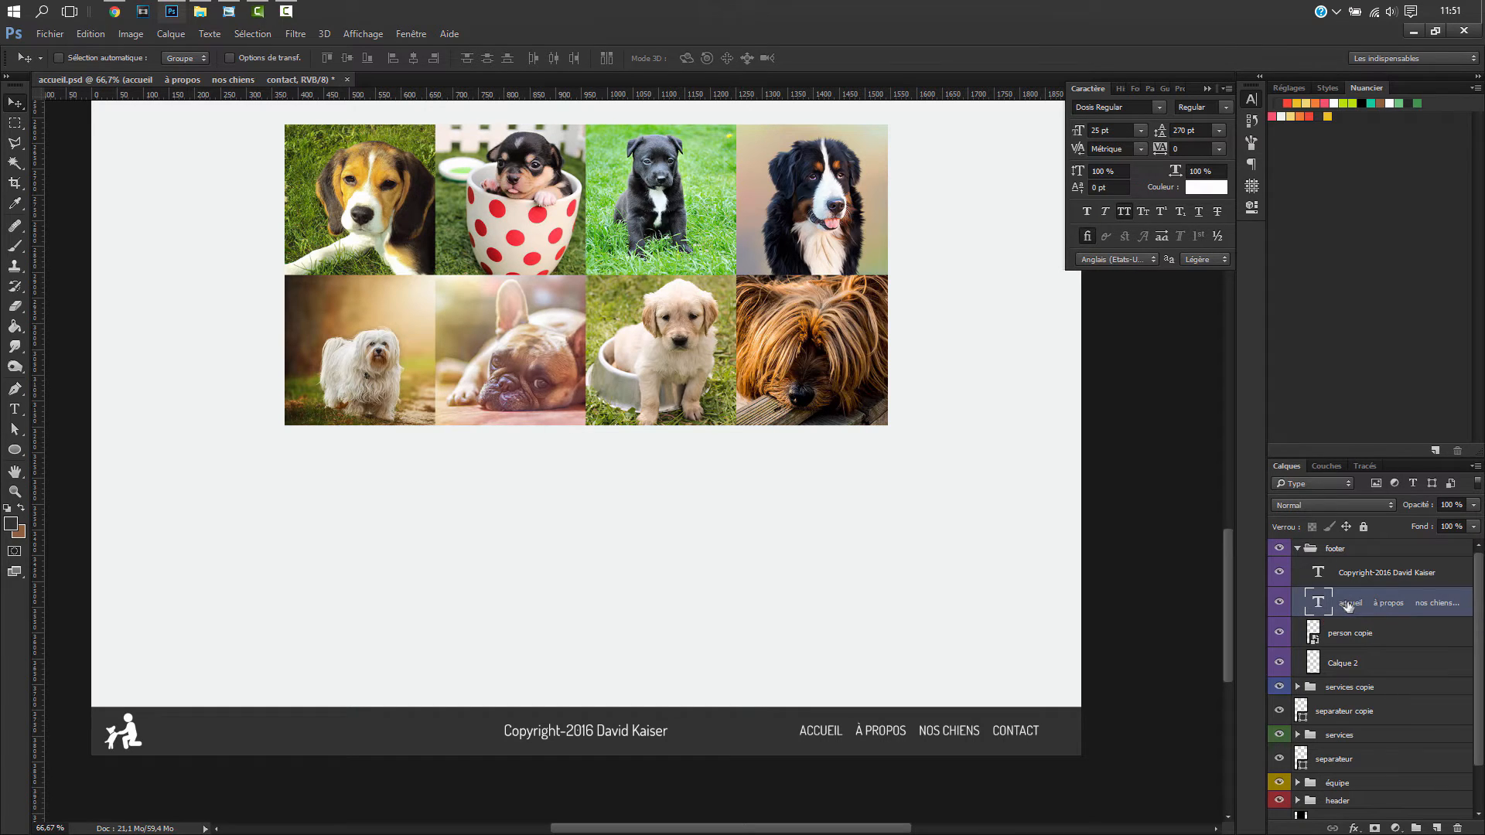
- Collapse the footer group and move the whole group up about 390 px, closer to the dog gallery
click(1297, 548)
click(1344, 549)
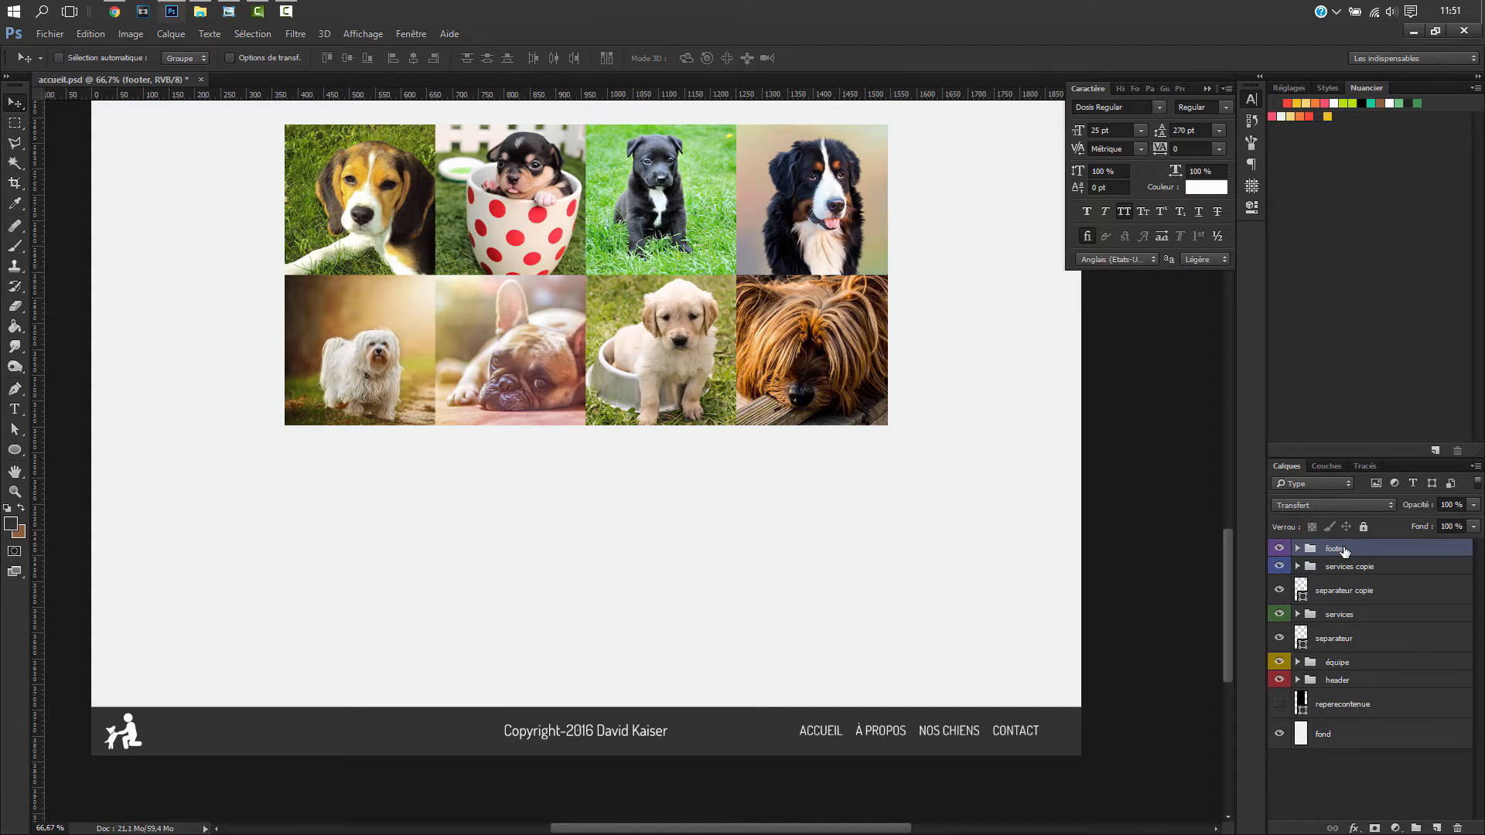
key(shift+Up)
key(shift+Up)
key(shift+Up)
key(shift+Up)
key(shift+Up)
key(shift+Up)
key(shift+Up)
key(shift+Up)
key(shift+Up)
key(shift+Up)
key(shift+Up)
key(shift+Up)
key(shift+Up)
key(shift+Up)
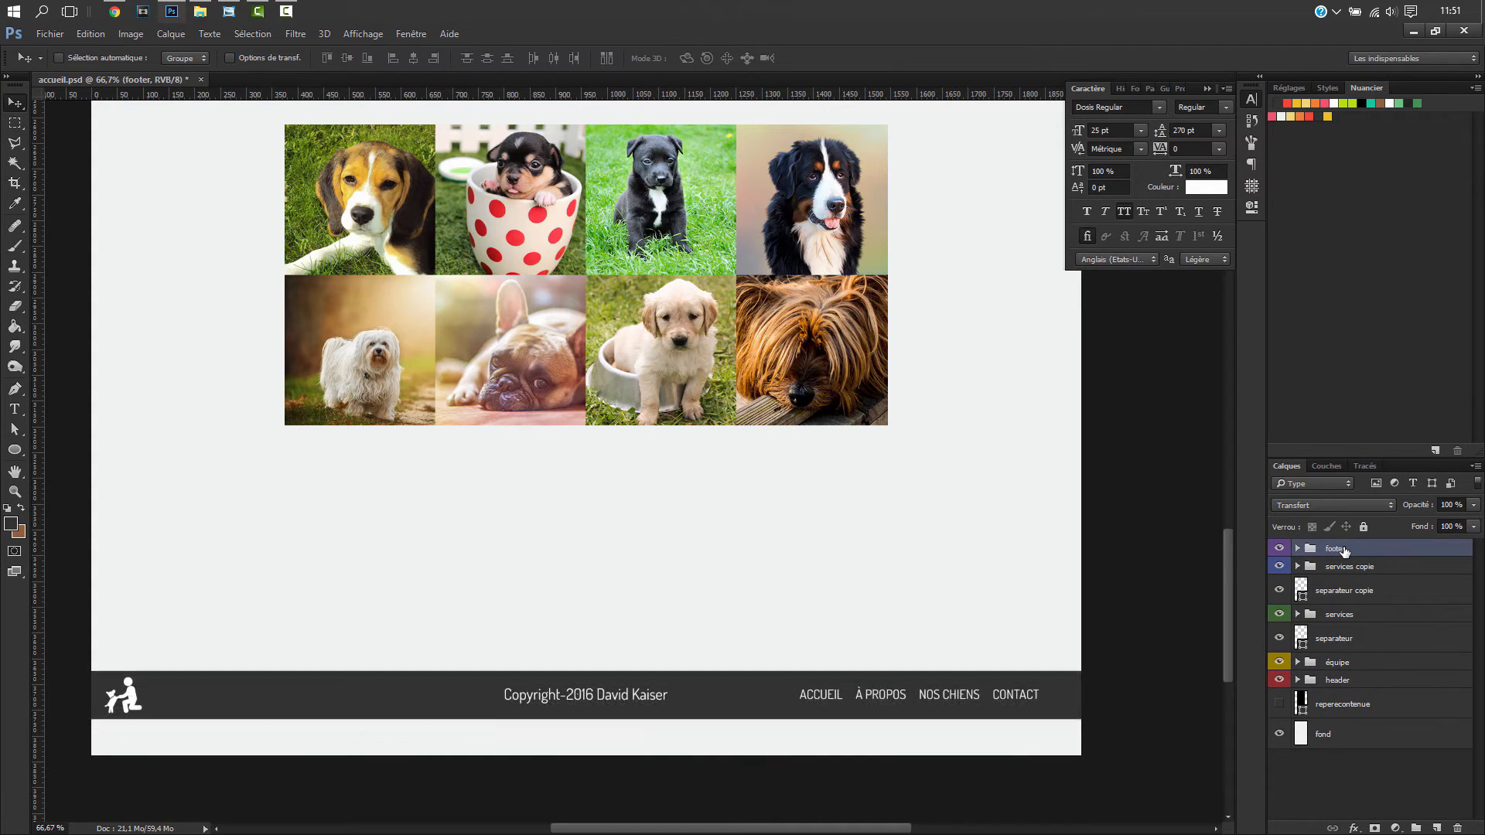
key(shift+Up)
key(shift+Up)
key(shift+Up)
key(shift+Up)
key(shift+Up)
key(shift+Up)
key(shift+Up)
key(shift+Up)
key(shift+Up)
key(shift+Up)
key(shift+Up)
key(shift+Up)
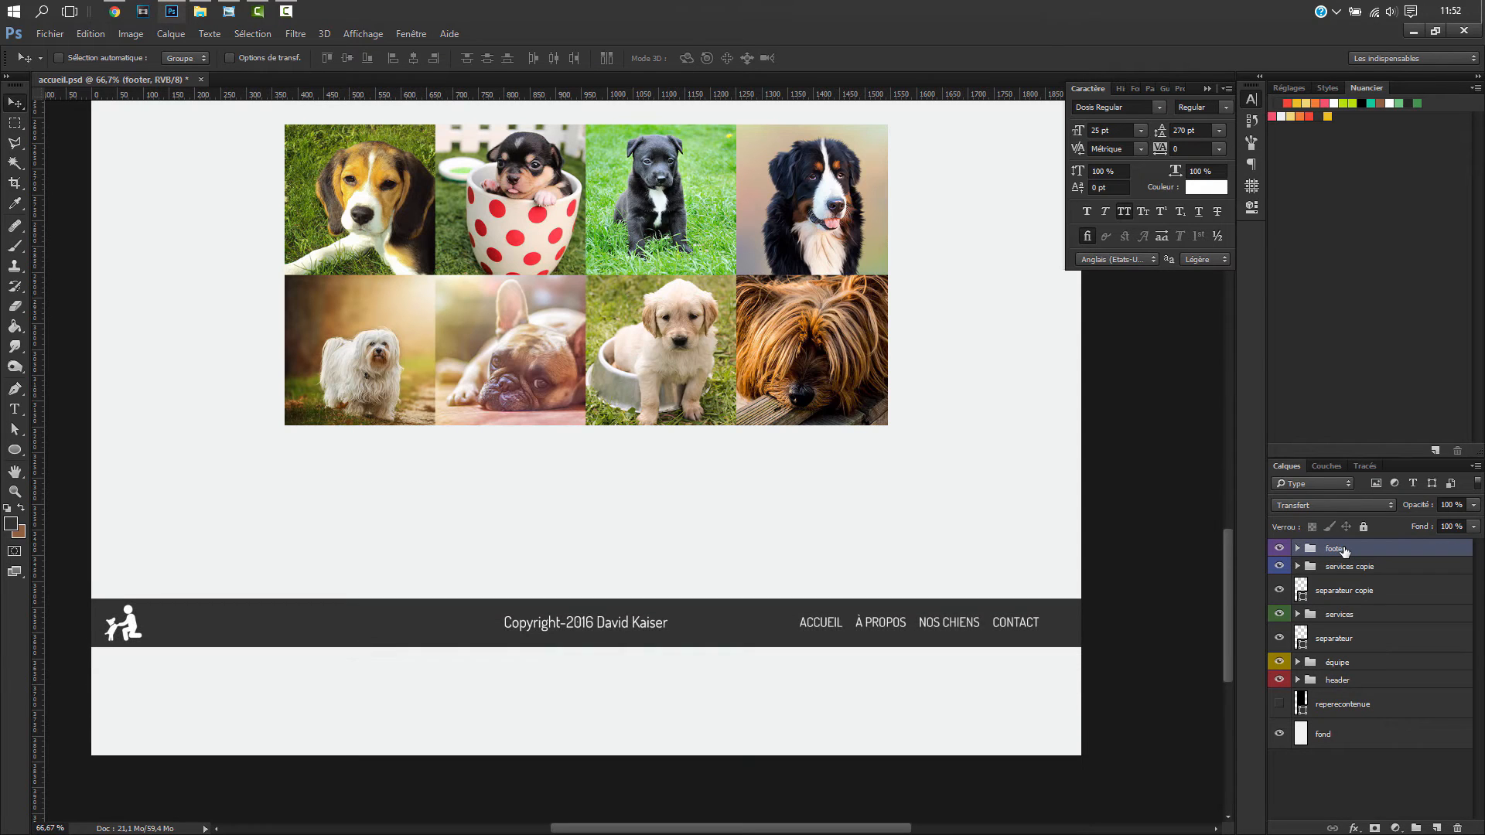
key(shift+Up)
key(shift+Up)
key(shift+Up)
key(shift+Up)
key(shift+Up)
key(shift+Up)
key(shift+Up)
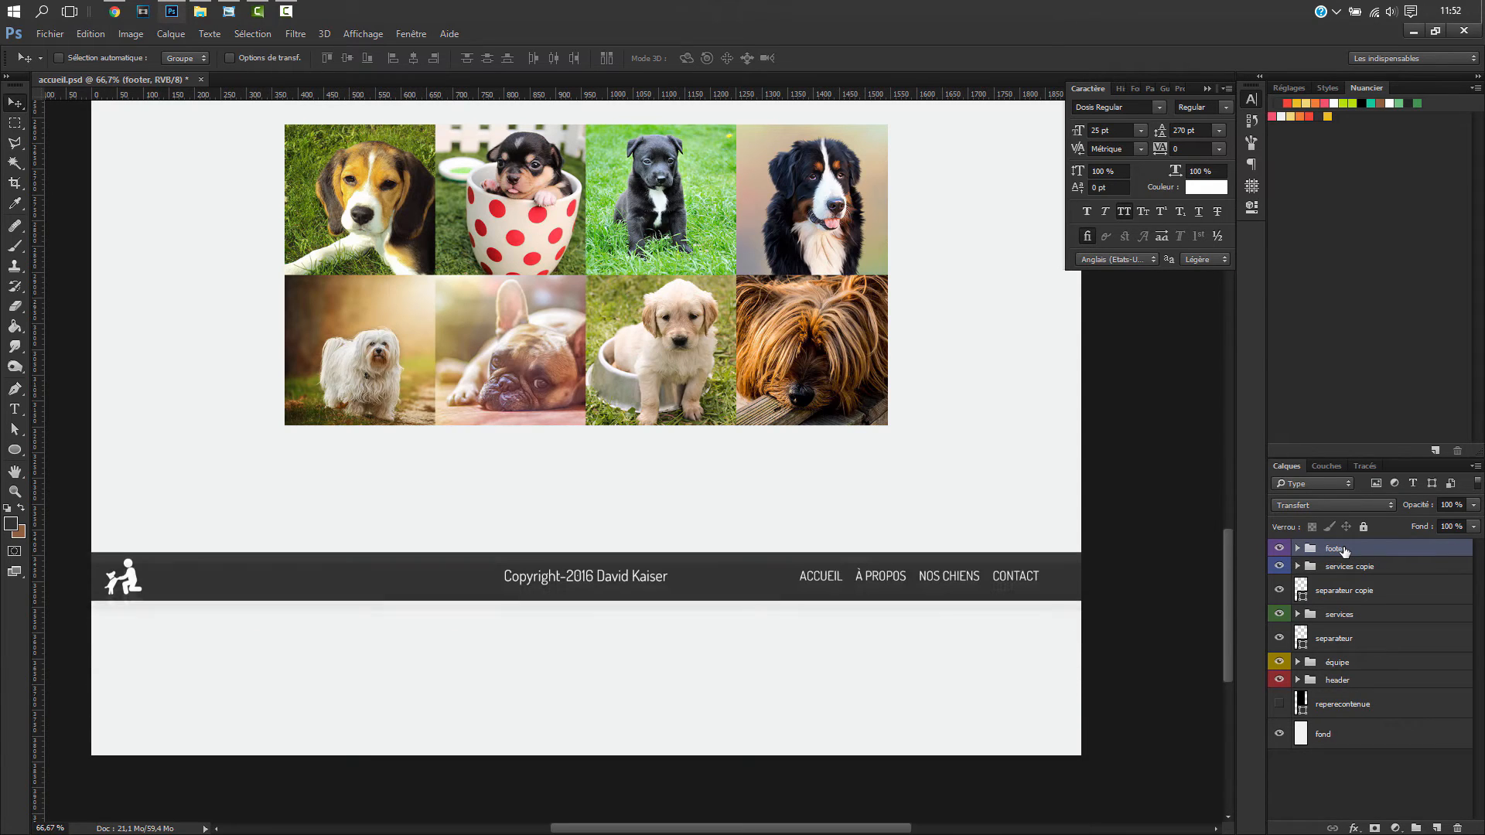
key(shift+Up)
key(shift+Up)
key(shift+Up)
key(shift+Up)
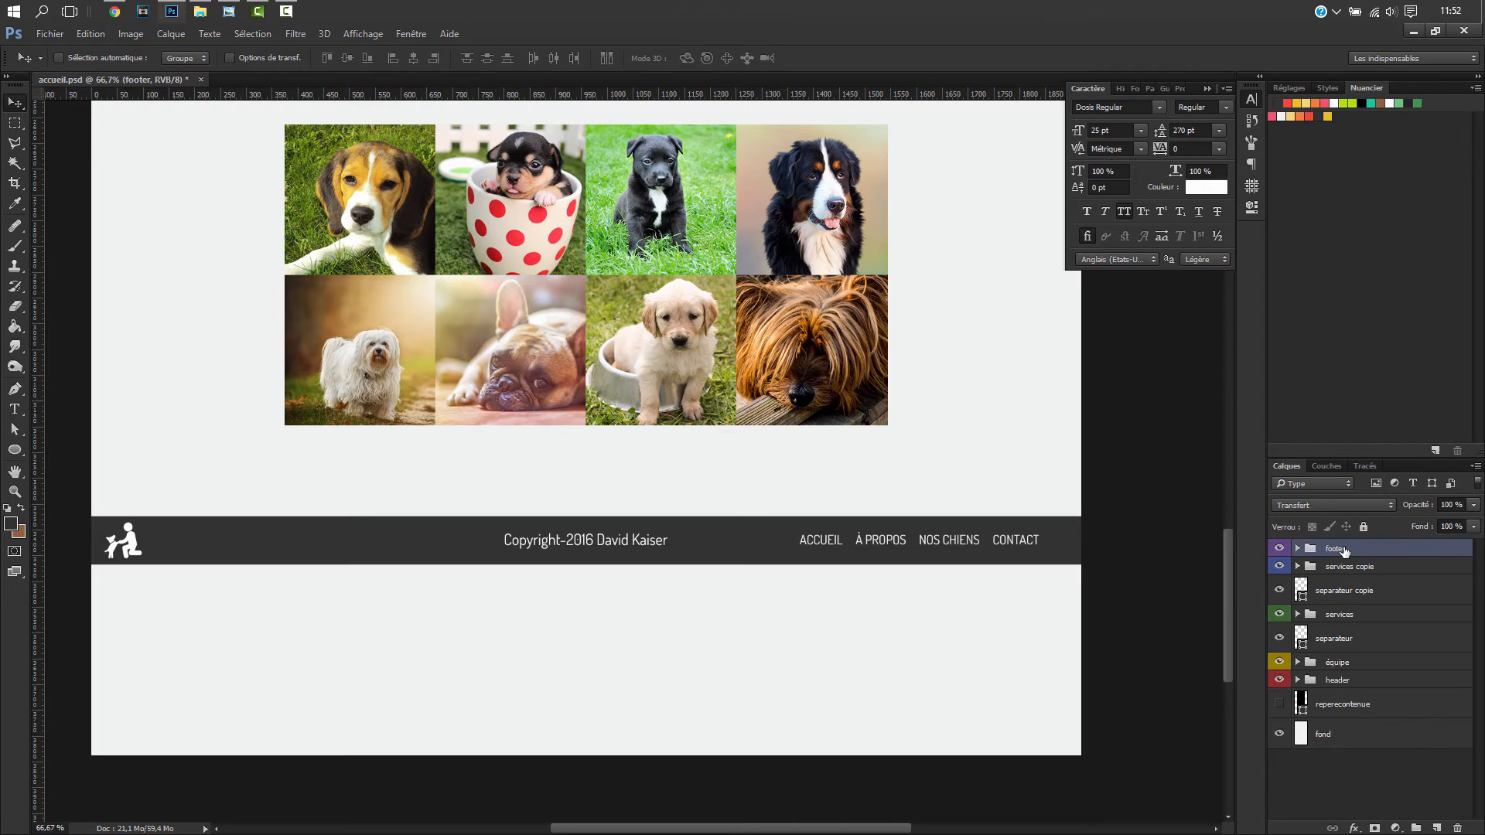
key(shift+Up)
key(shift+Up)
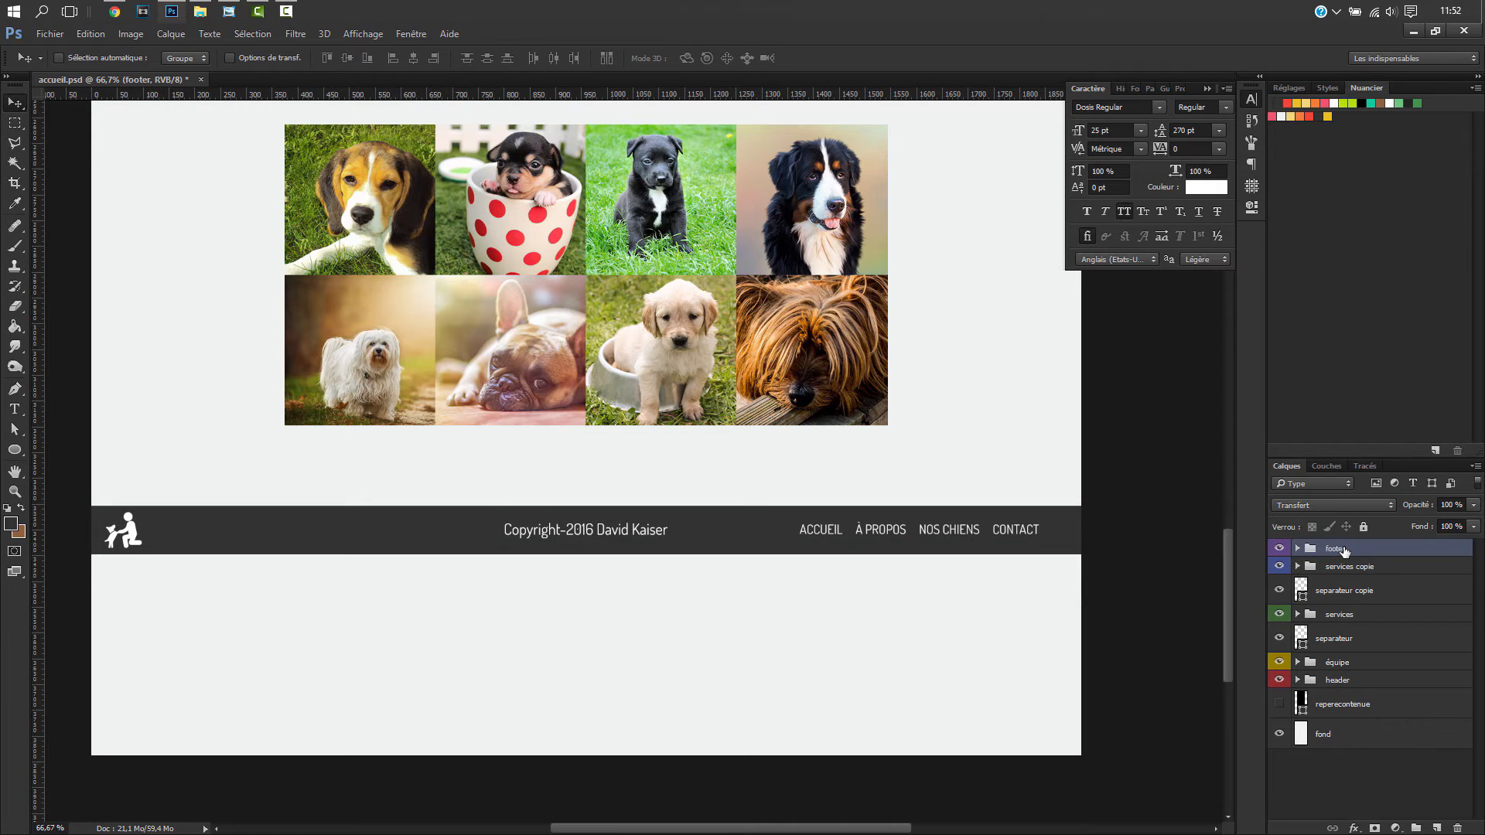
- Crop the empty area below the raised footer so the canvas ends at the lower edge of the dark strip
key(ctrl+minus)
key(ctrl+minus)
key(ctrl+minus)
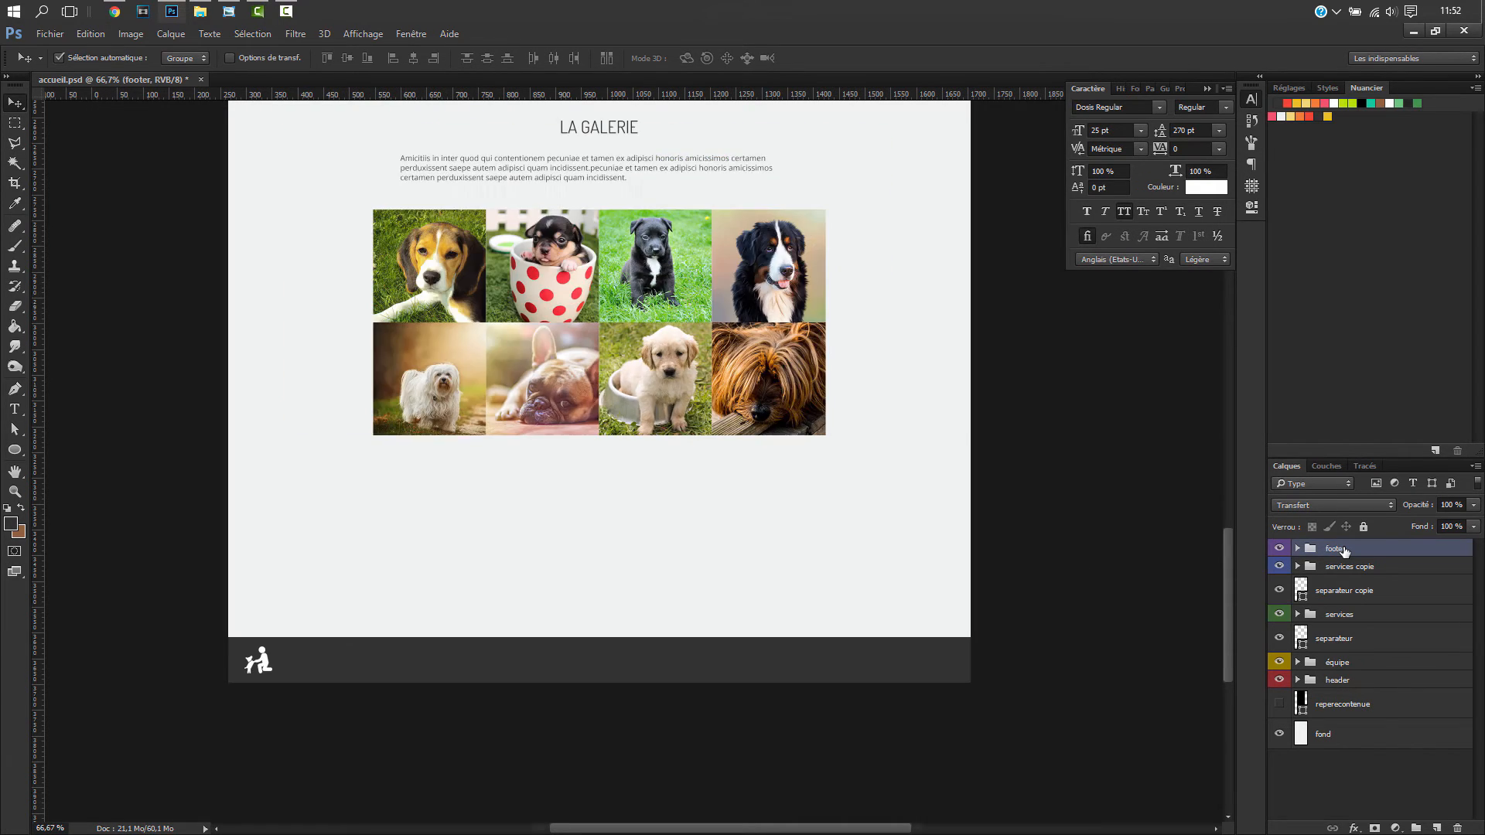
key(ctrl+r)
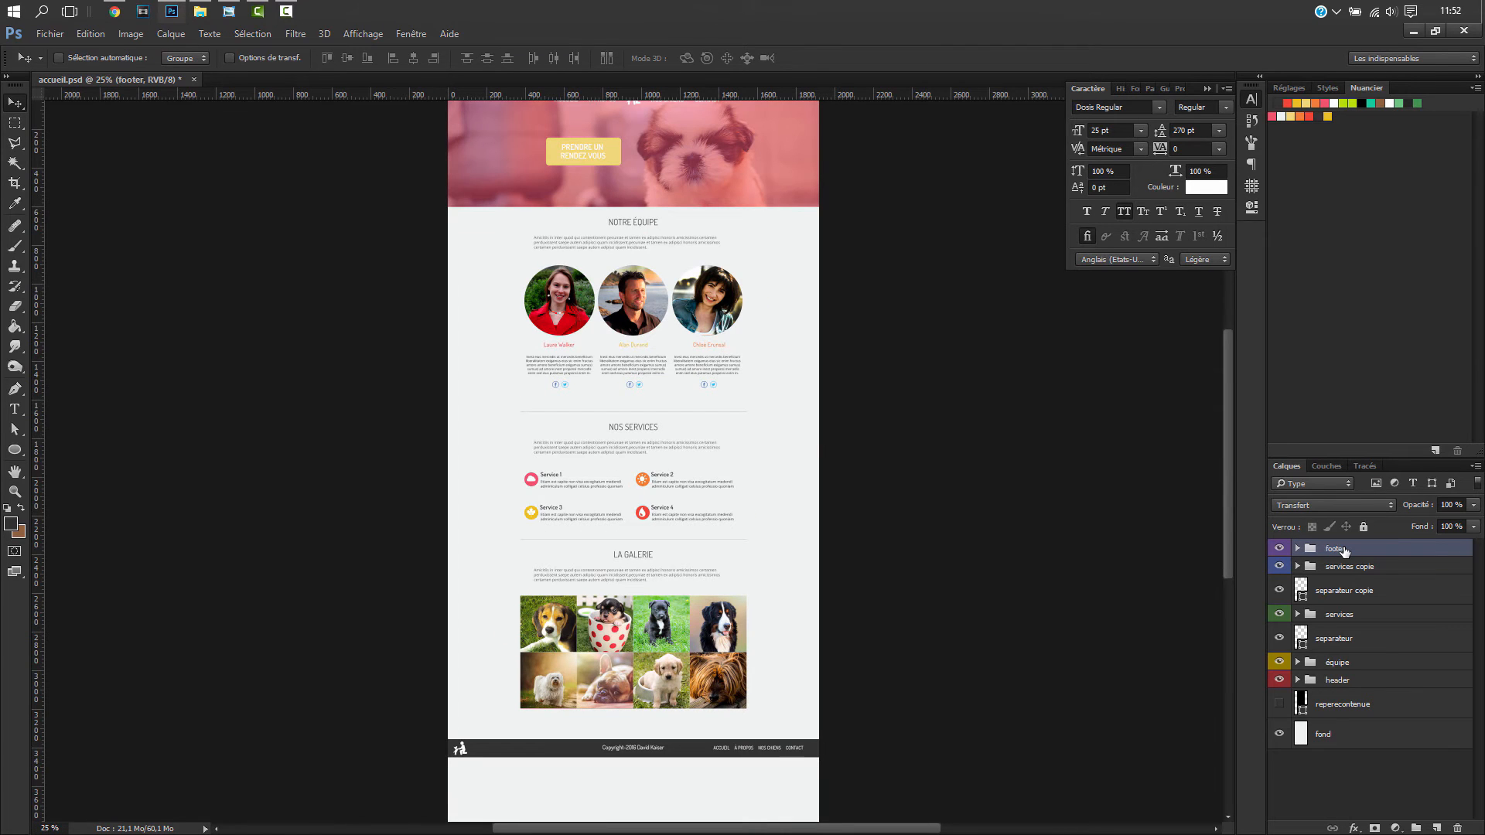
key(ctrl+minus)
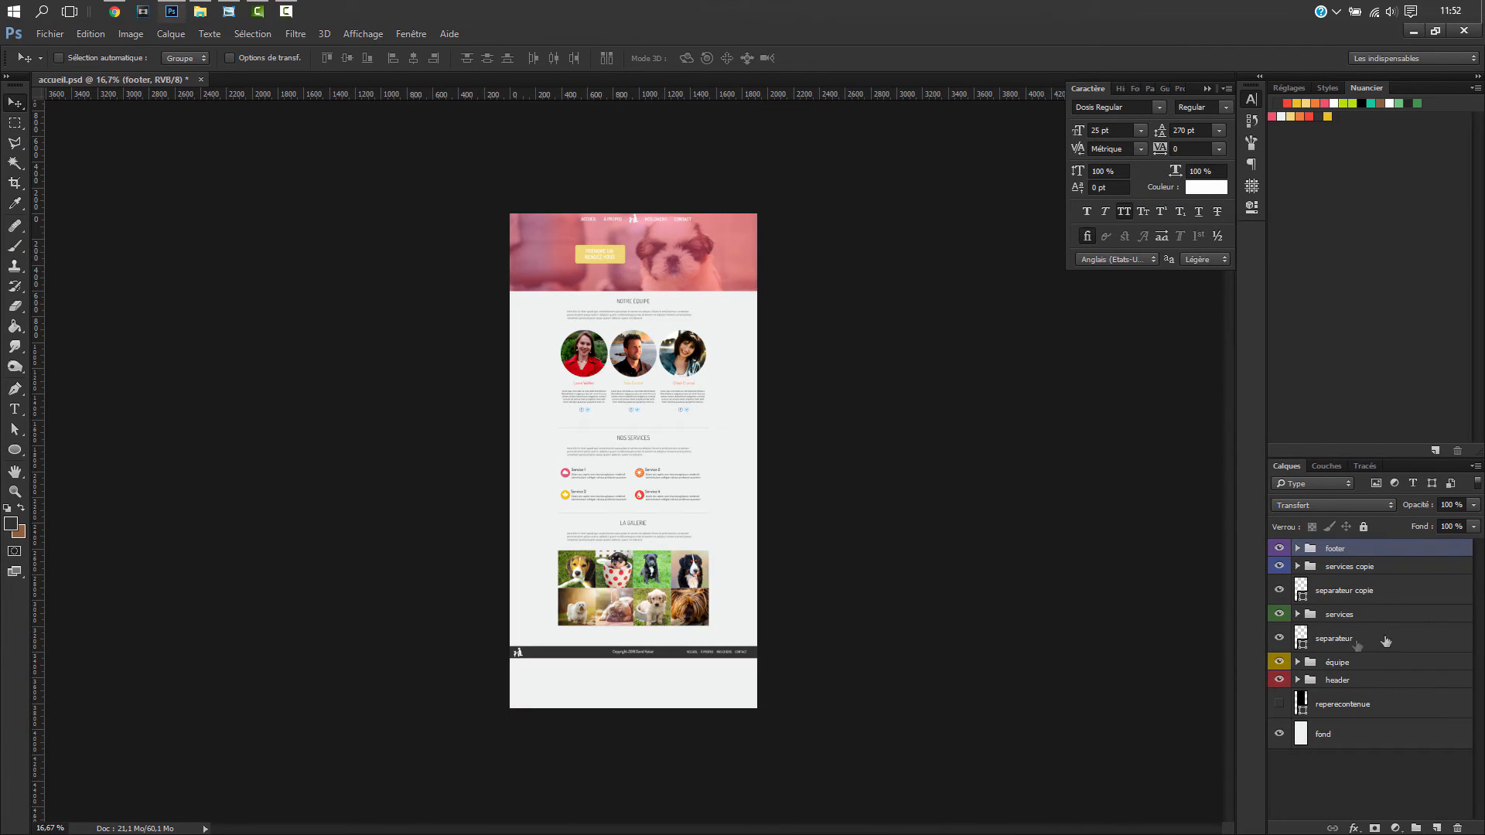
key(ctrl+plus)
key(ctrl+plus)
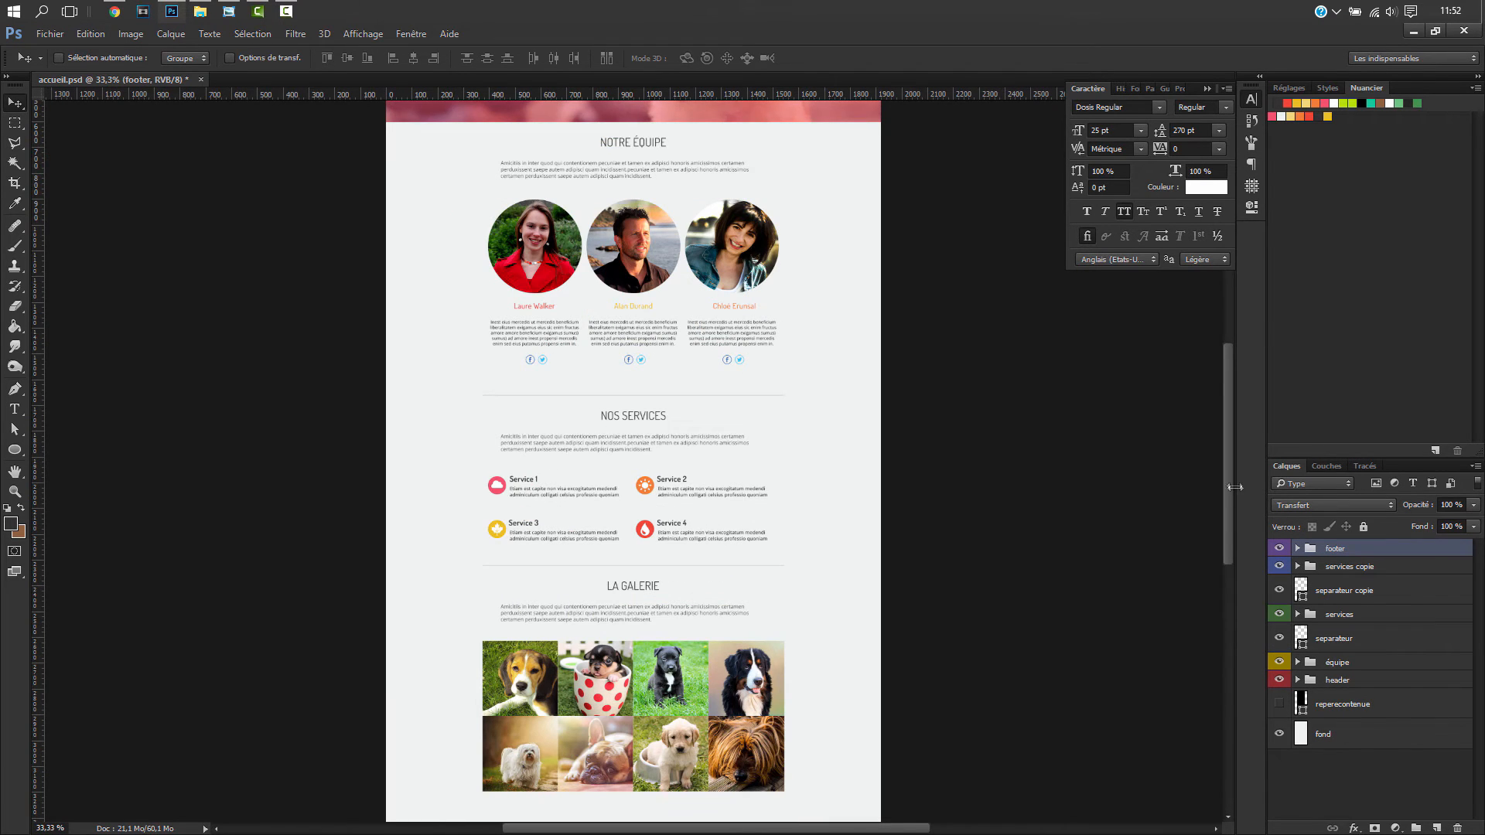
scroll(1218, 579, down, 5)
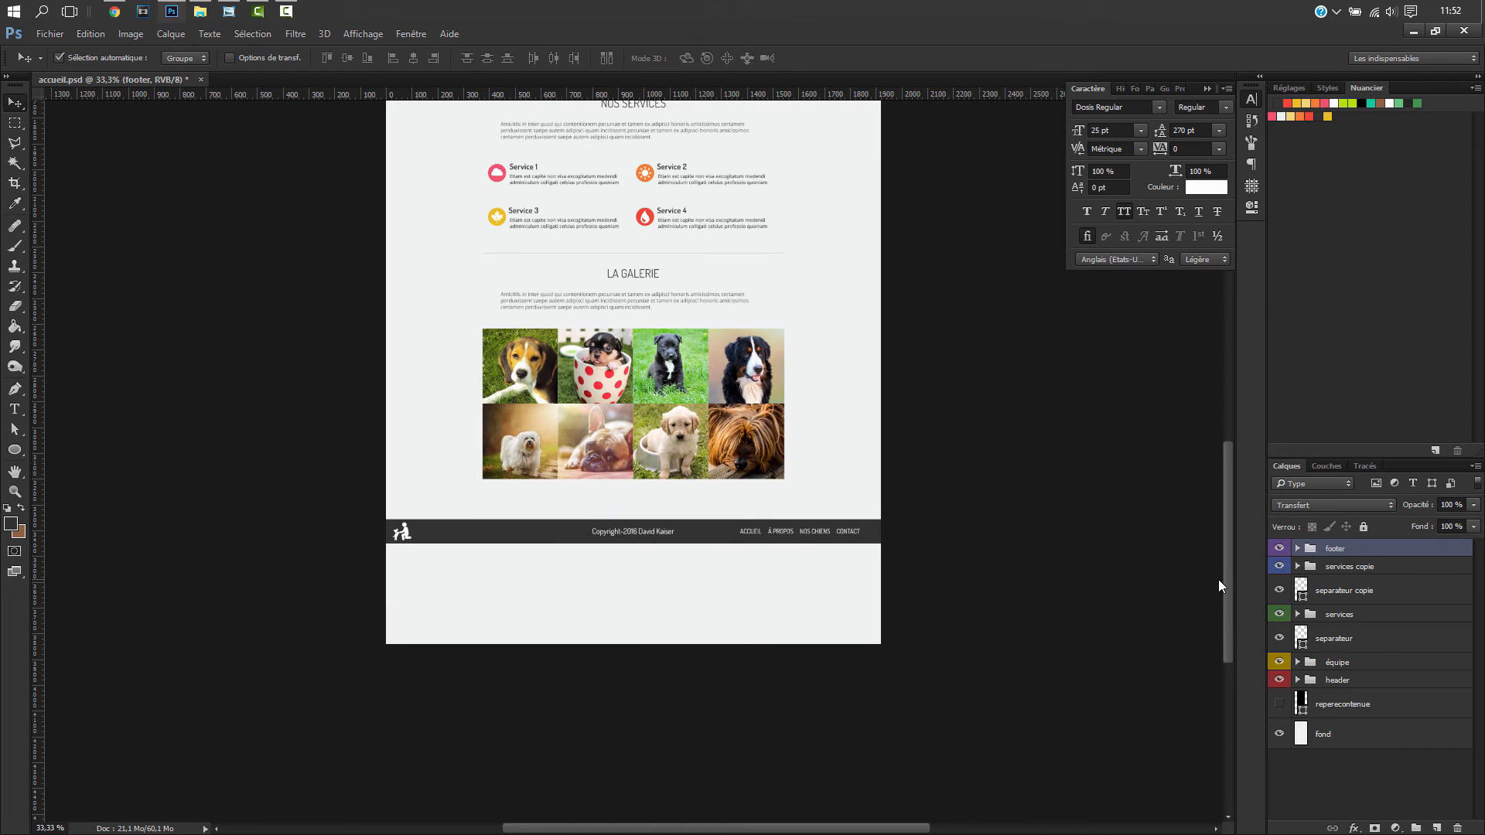
key(ctrl+plus)
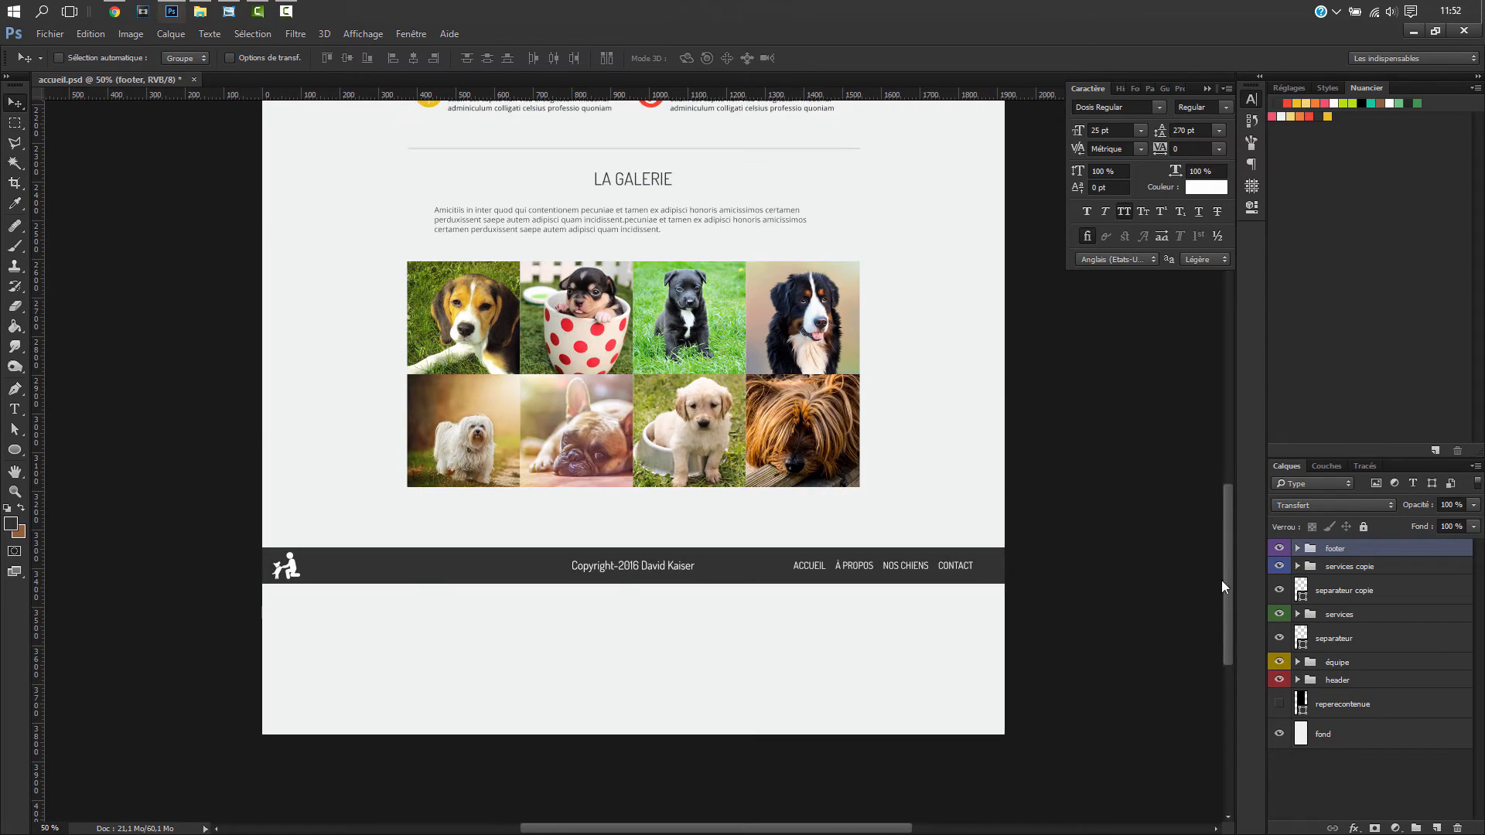
scroll(1221, 580, down, 2)
click(14, 186)
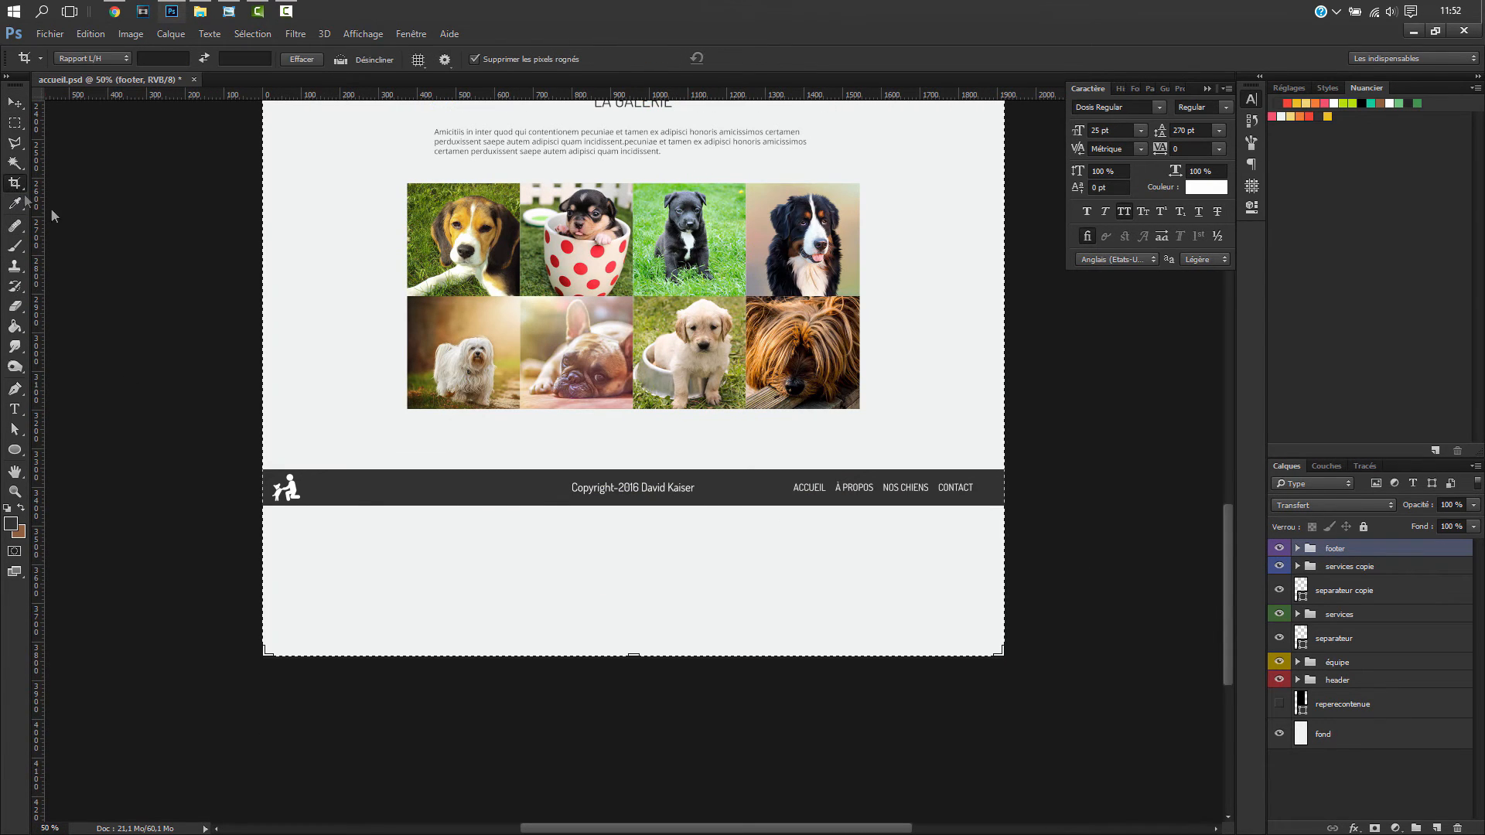
mouse_move(640, 580)
mouse_down()
mouse_move(640, 564)
mouse_move(641, 580)
mouse_up()
click(748, 59)
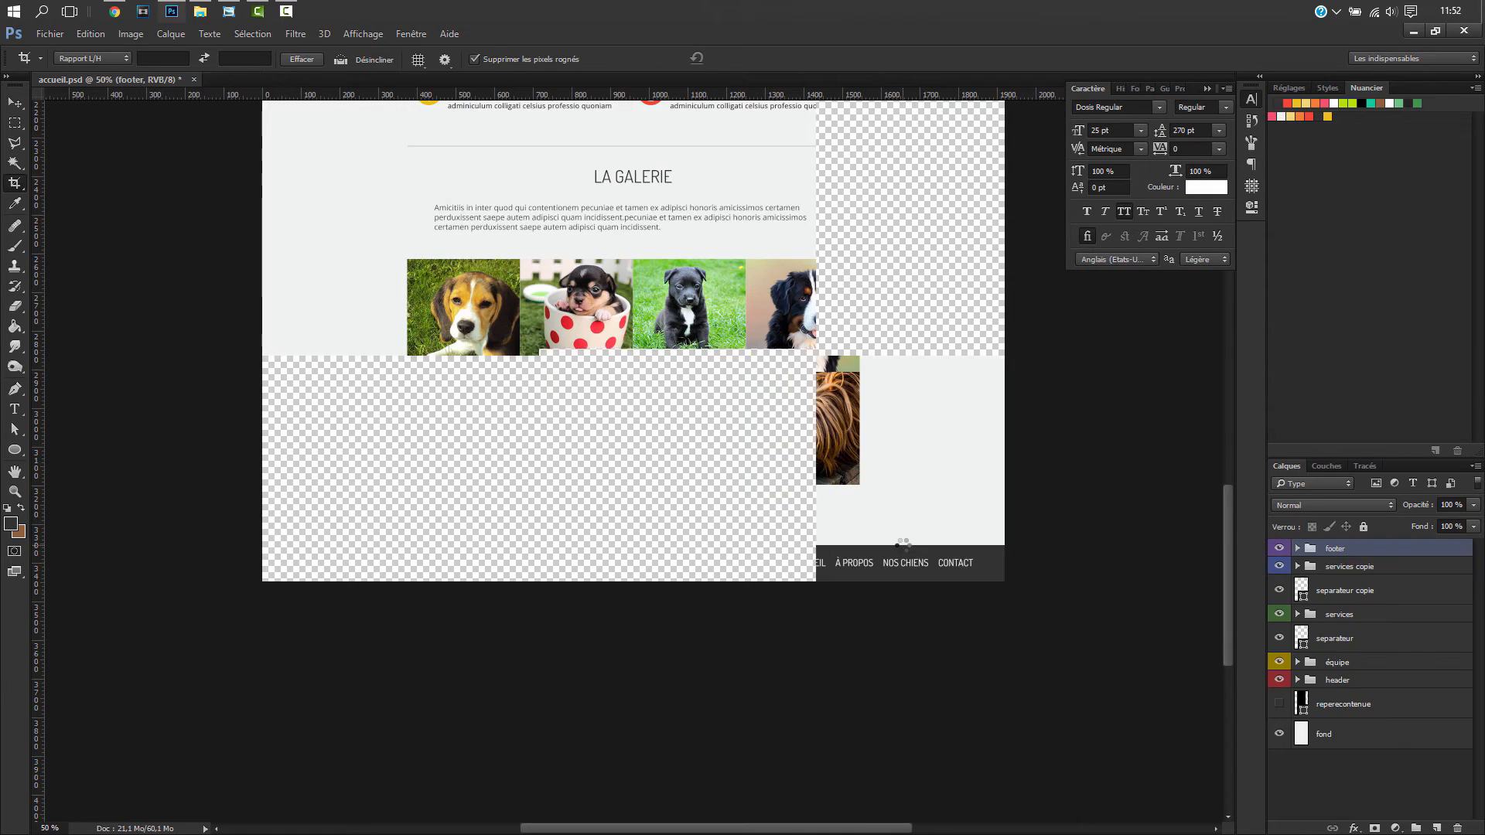
- Show the whole cropped homepage and collapse the character settings to clear the workspace
key(ctrl+minus)
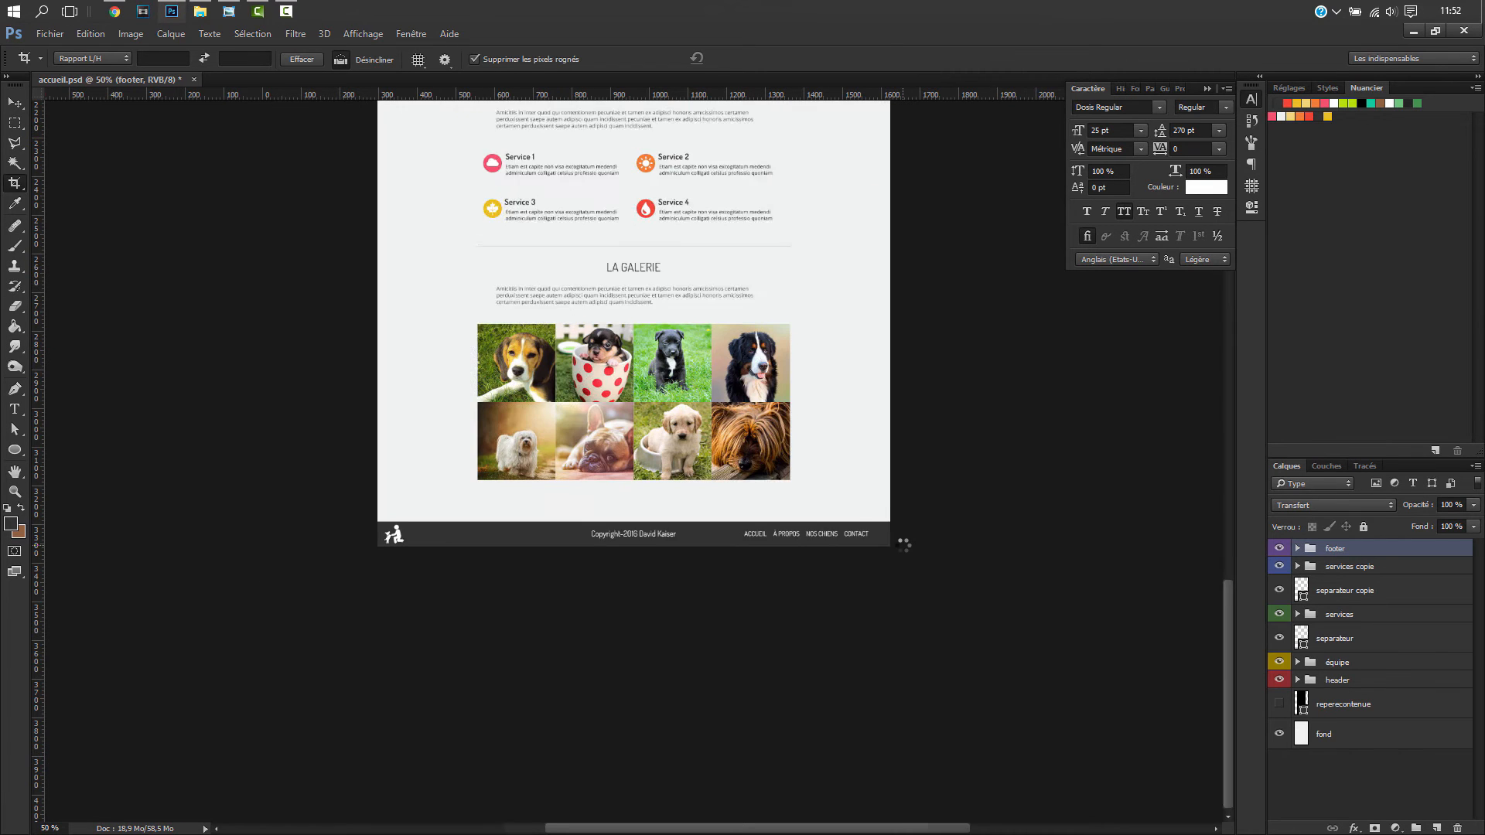
key(ctrl+minus)
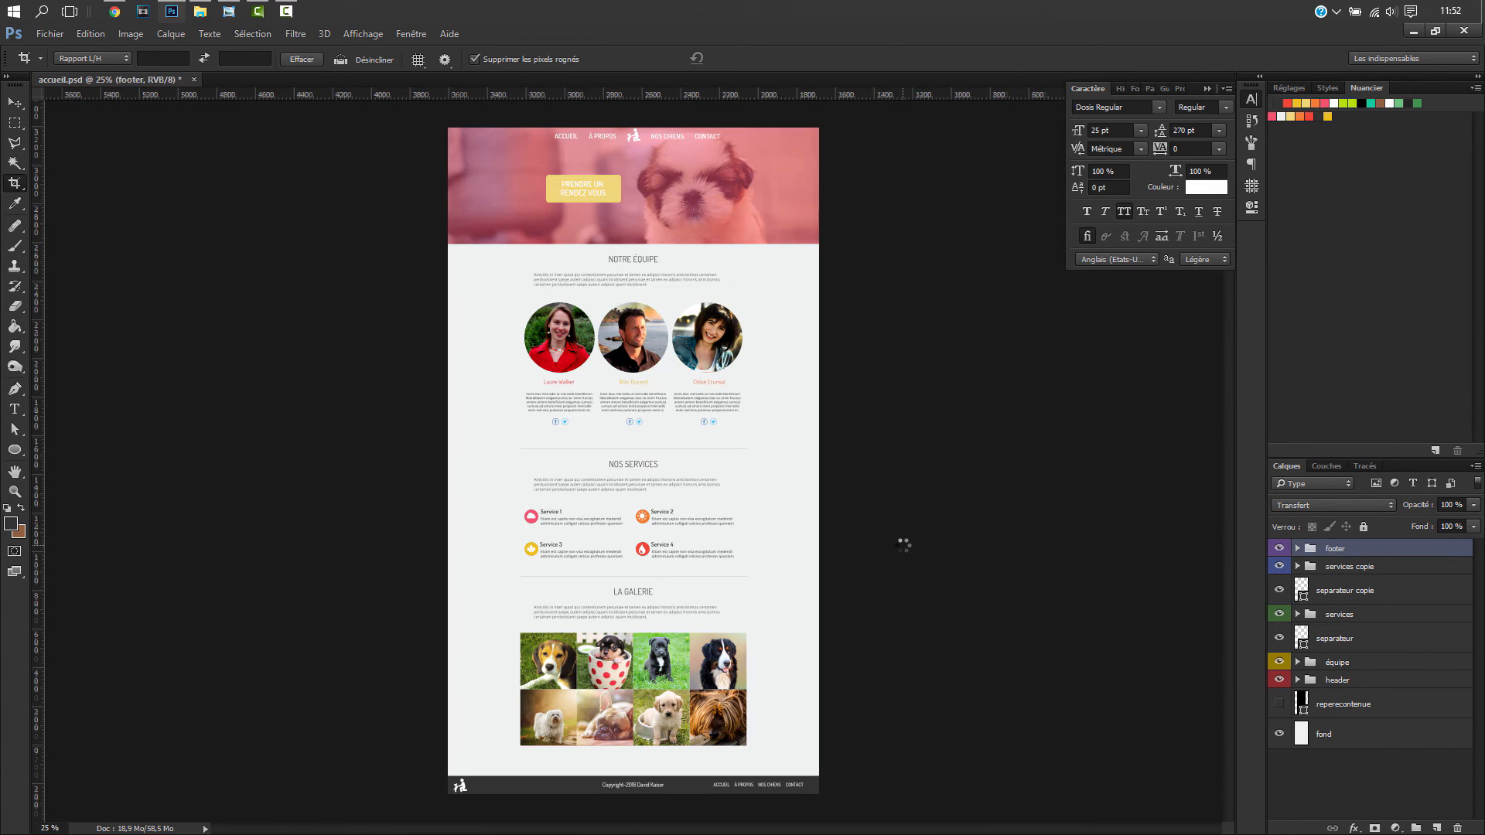
click(1206, 89)
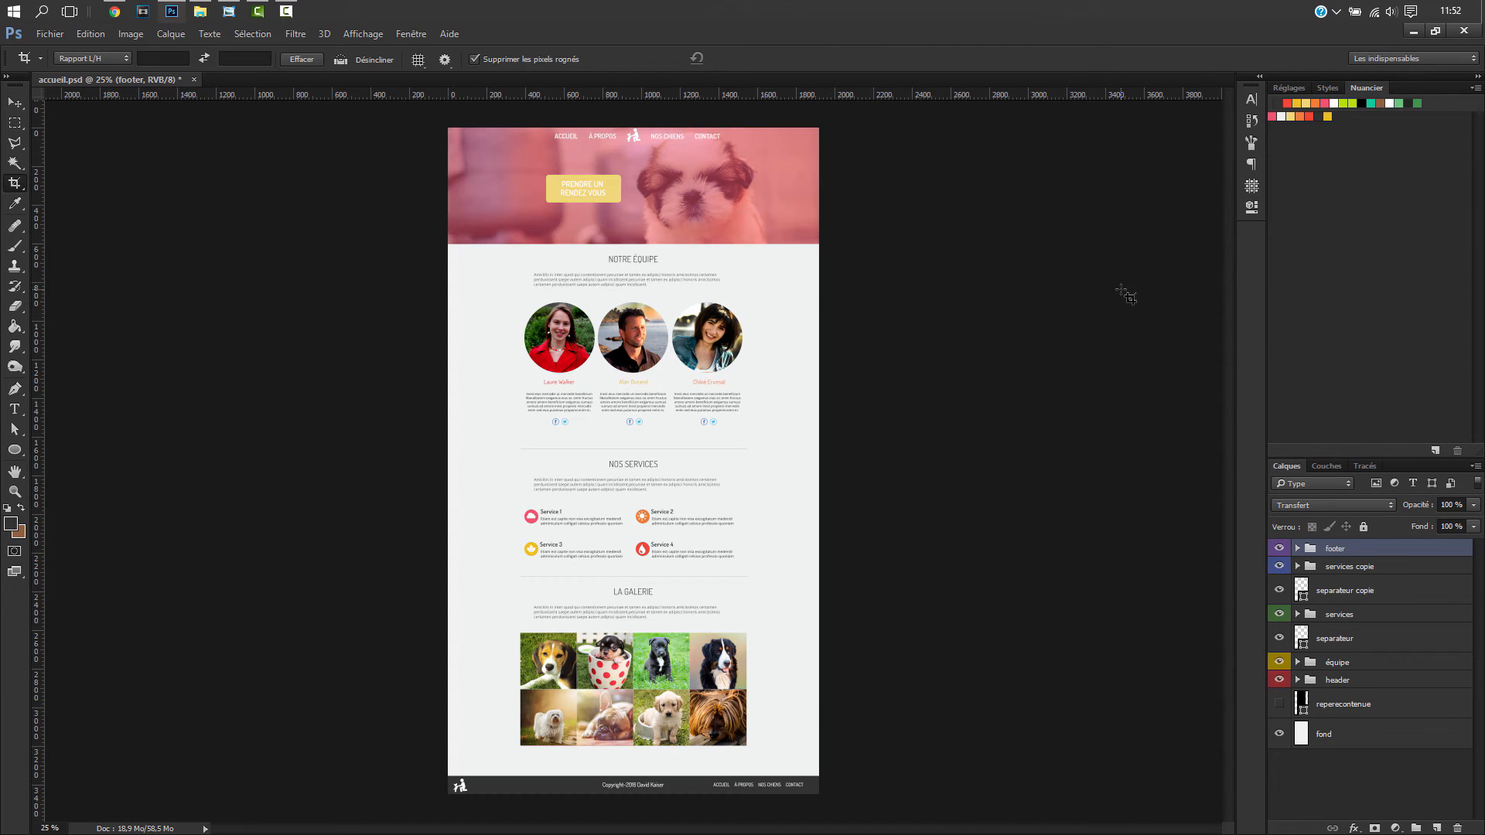